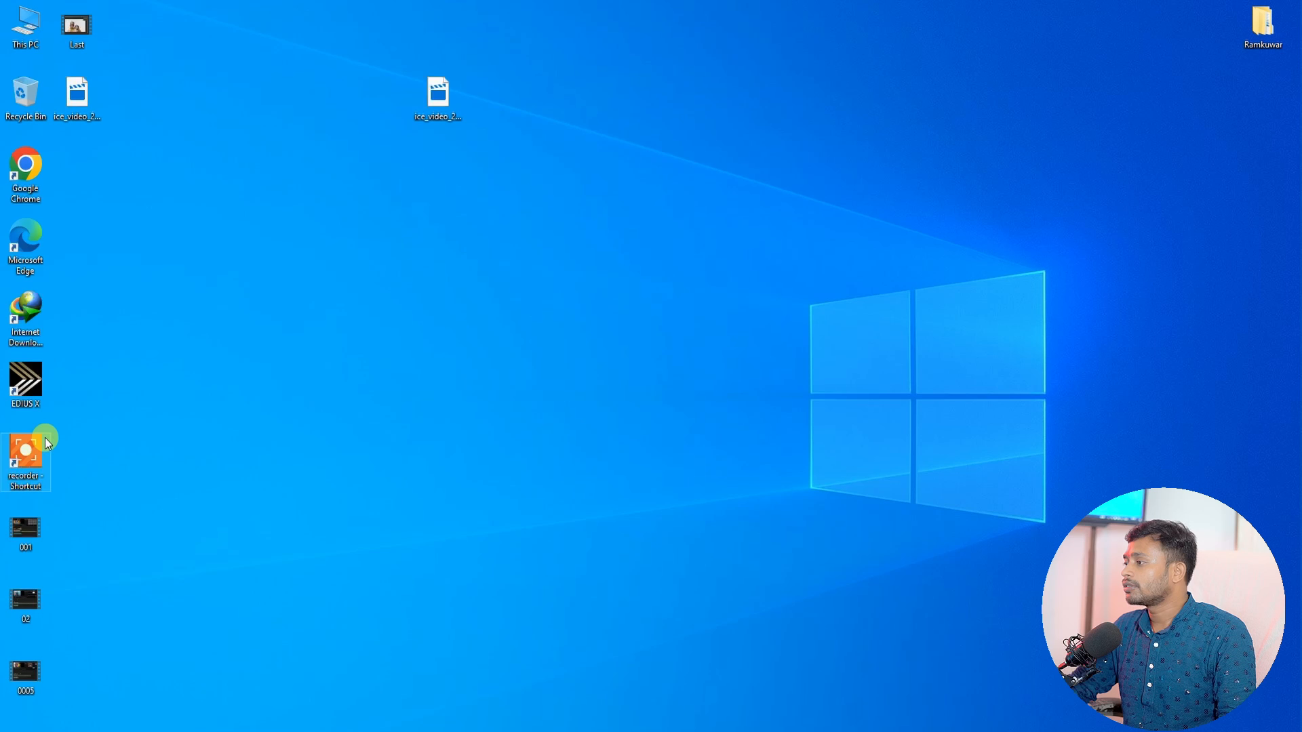
Step: Open the Ramkuwar desktop folder in a restored window and review its four subfolders
{"action": "double_click", "coordinate": [1263, 25]}
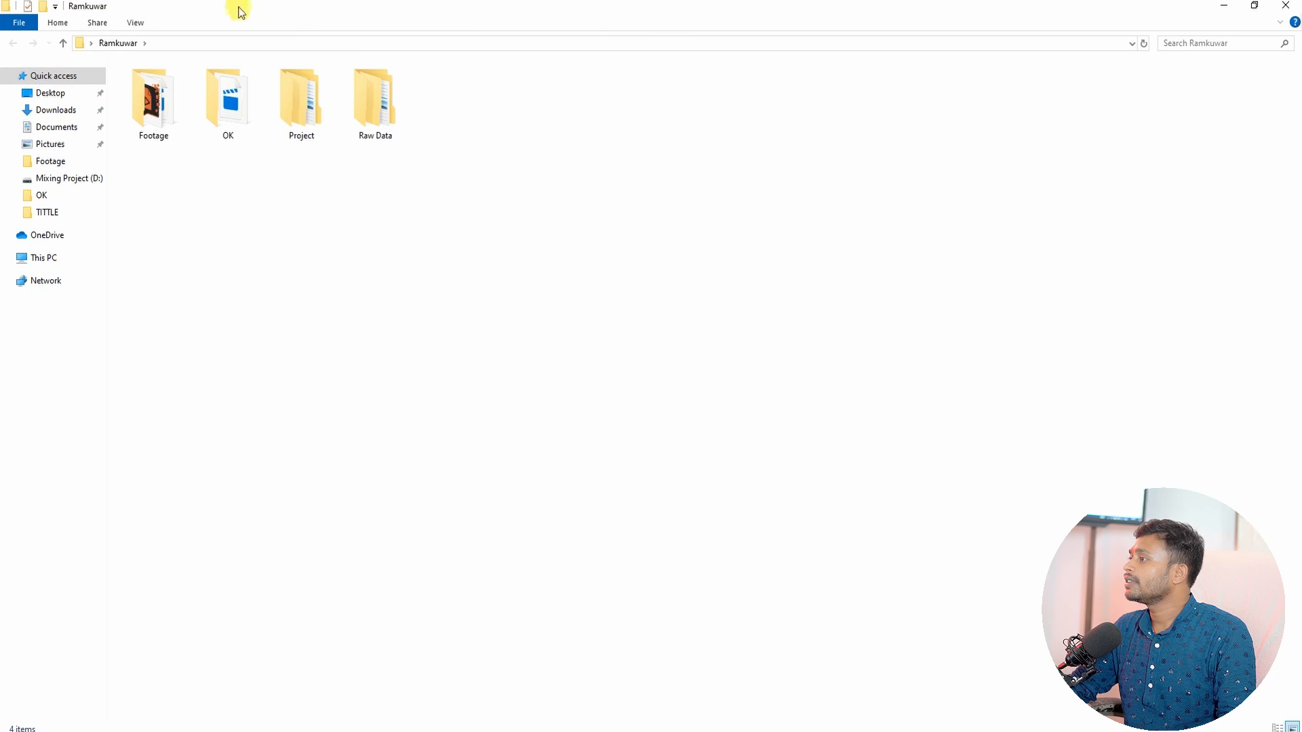
{"action": "double_click", "coordinate": [239, 9]}
{"action": "left_click_drag", "start_coordinate": [158, 231], "coordinate": [466, 130]}
{"action": "left_click", "coordinate": [256, 223]}
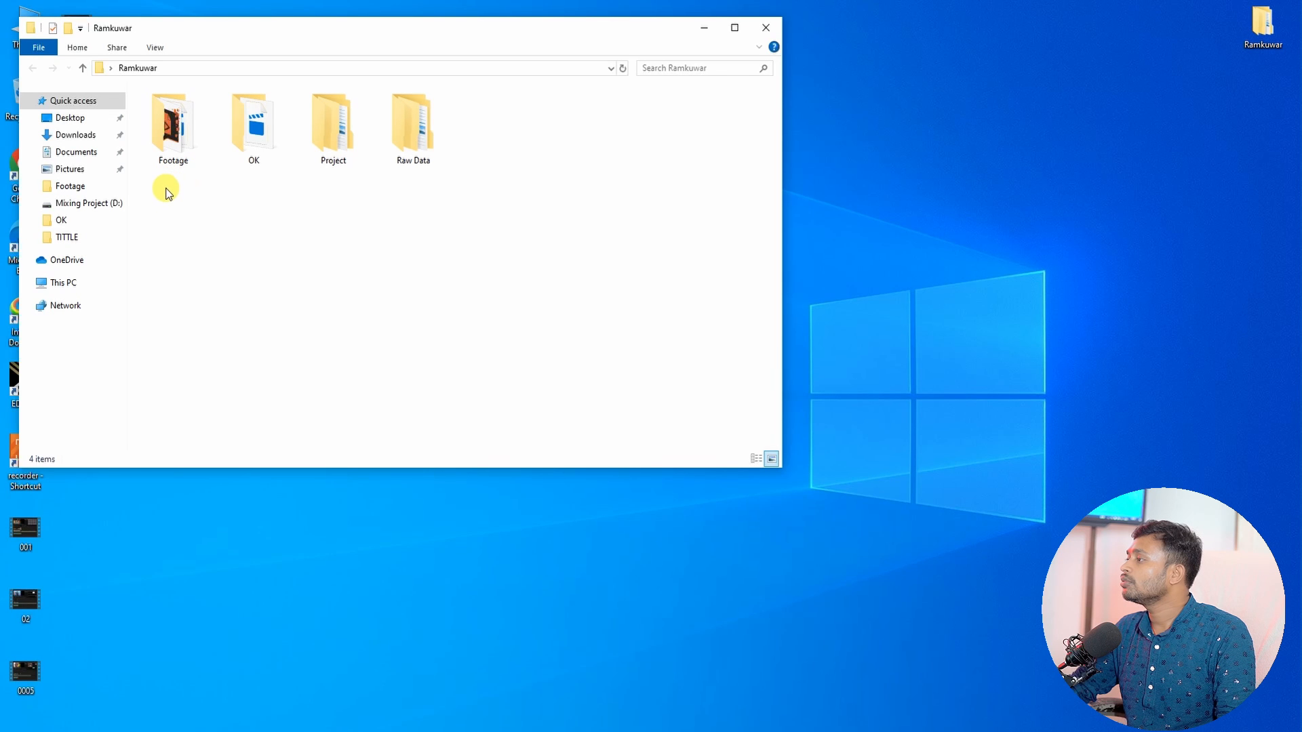
{"action": "left_click_drag", "start_coordinate": [165, 189], "coordinate": [459, 141]}
{"action": "left_click", "coordinate": [201, 206]}
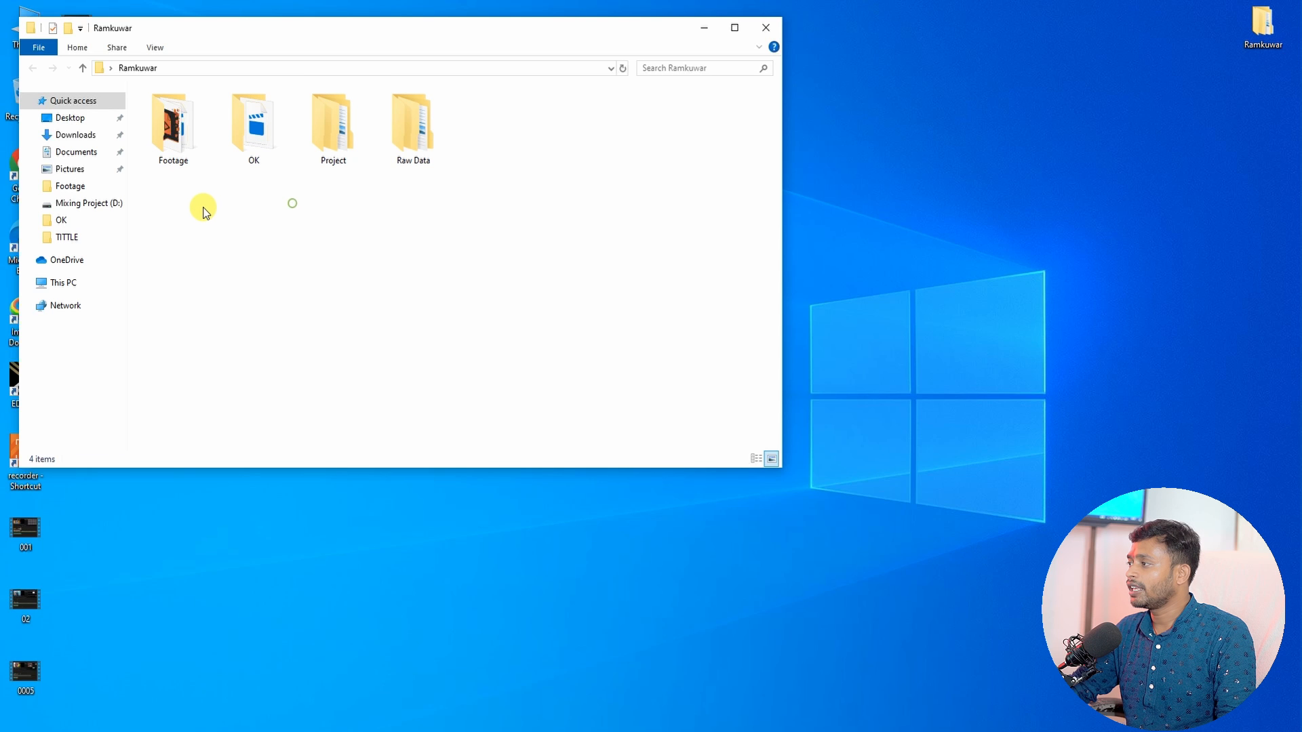
{"action": "left_click_drag", "start_coordinate": [166, 221], "coordinate": [487, 130]}
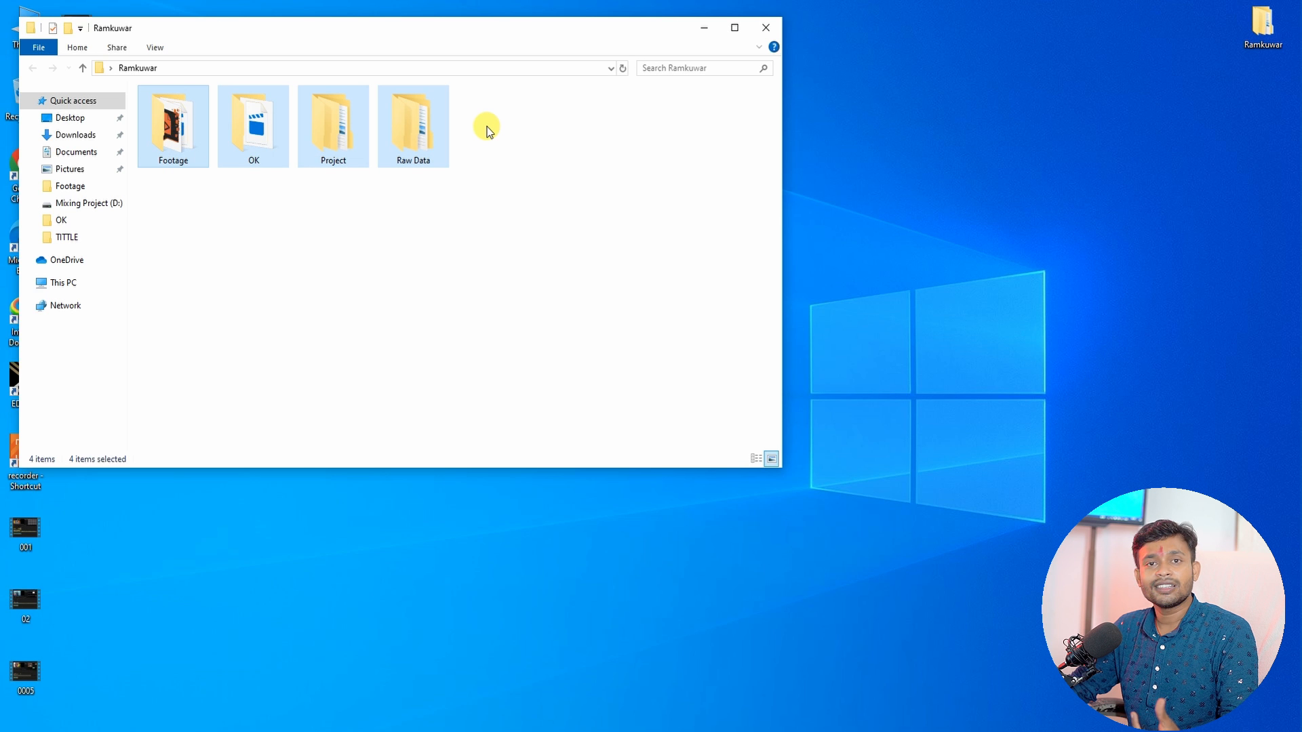
{"action": "left_click", "coordinate": [330, 199]}
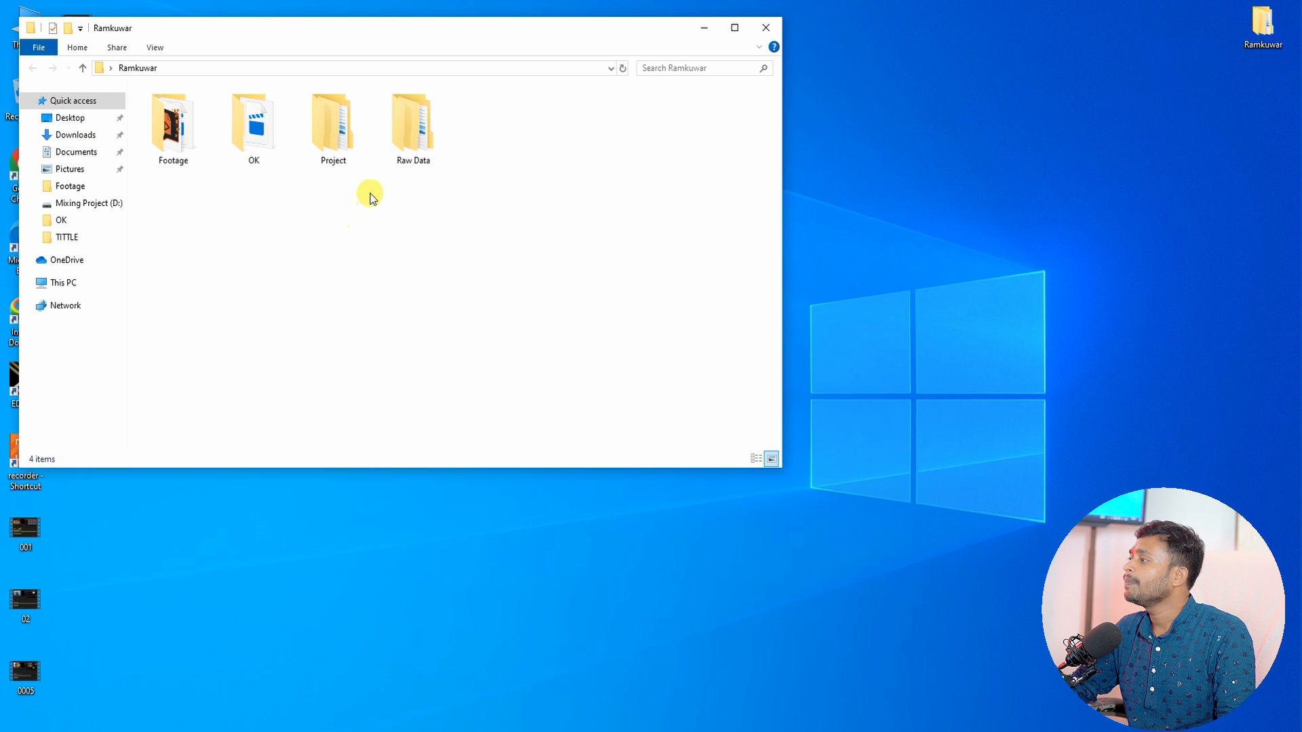
{"action": "left_click", "coordinate": [418, 145]}
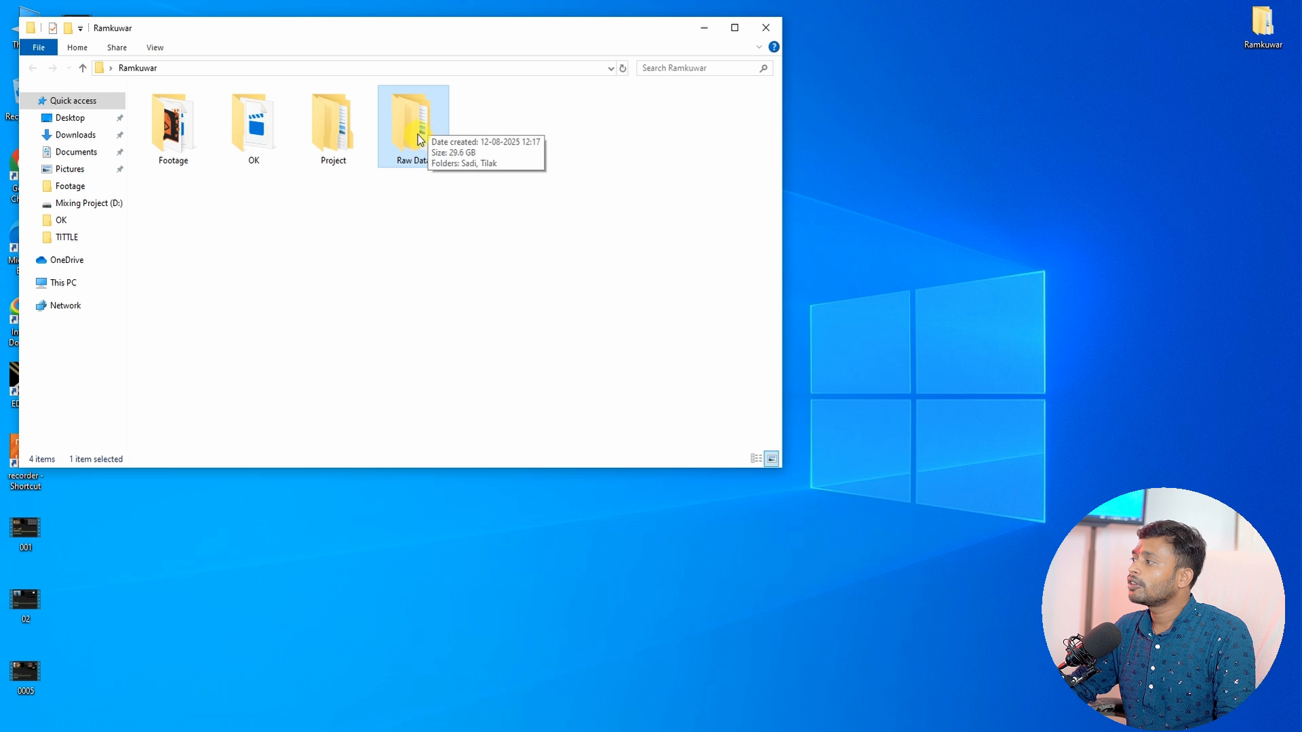
Step: Browse into the Raw Data folder and its Sadi subfolder, then return to Ramkuwar
{"action": "double_click", "coordinate": [428, 144]}
{"action": "left_click_drag", "start_coordinate": [198, 169], "coordinate": [175, 132]}
{"action": "double_click", "coordinate": [174, 131]}
{"action": "left_click", "coordinate": [189, 68]}
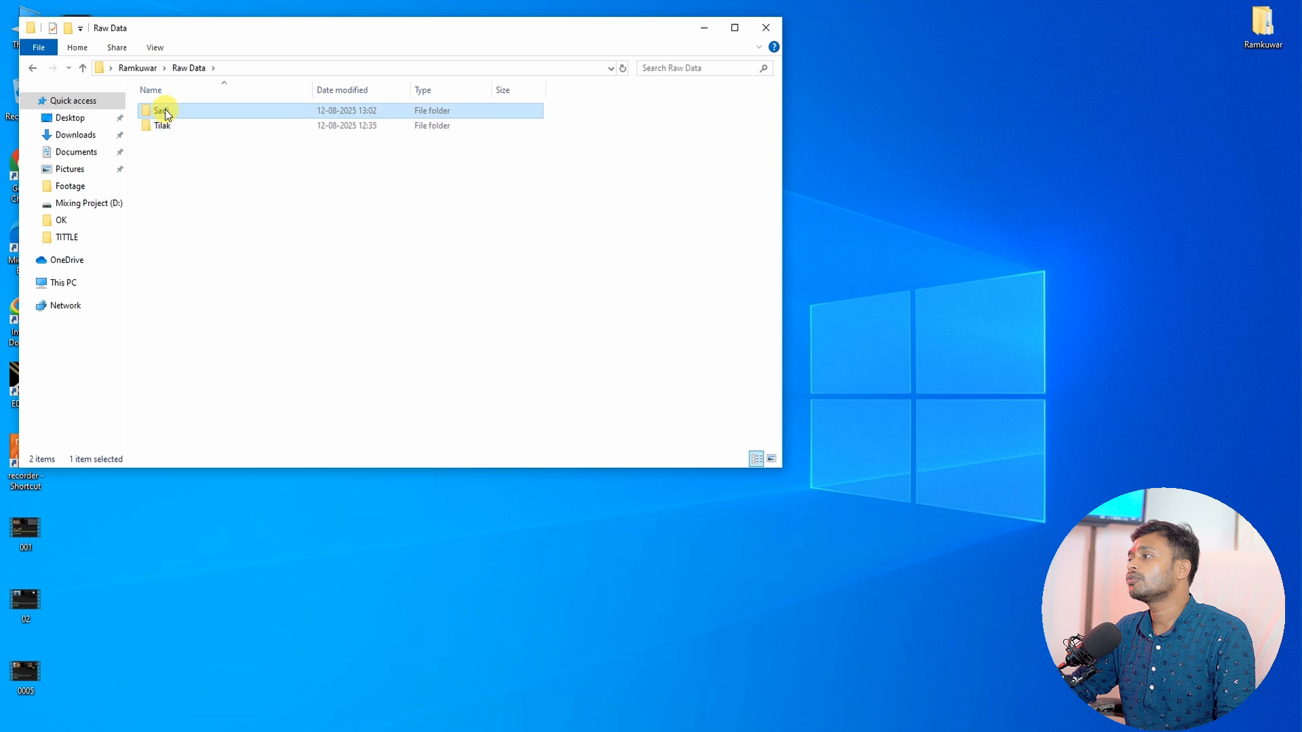
{"action": "double_click", "coordinate": [163, 110]}
{"action": "left_click", "coordinate": [189, 70]}
{"action": "left_click", "coordinate": [139, 68]}
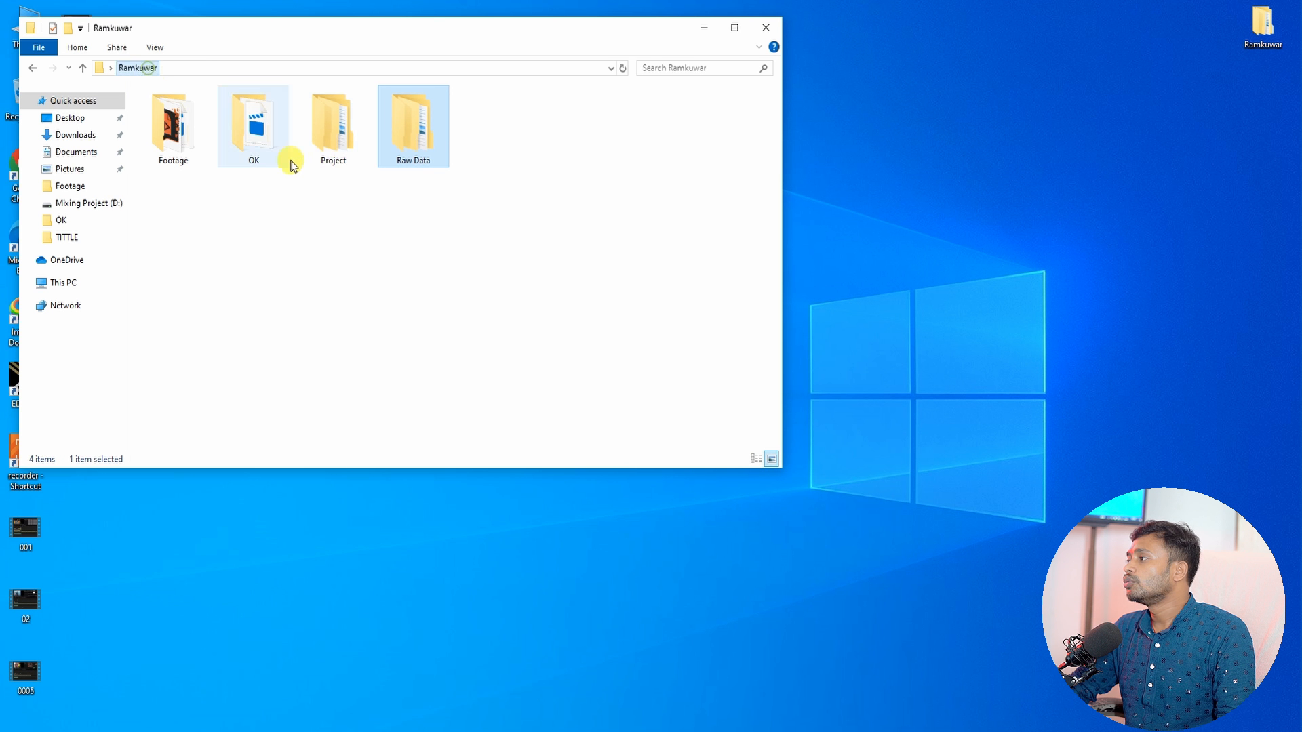
Step: Inspect the details of the Project, OK, Footage and Raw Data folders
{"action": "left_click", "coordinate": [333, 154]}
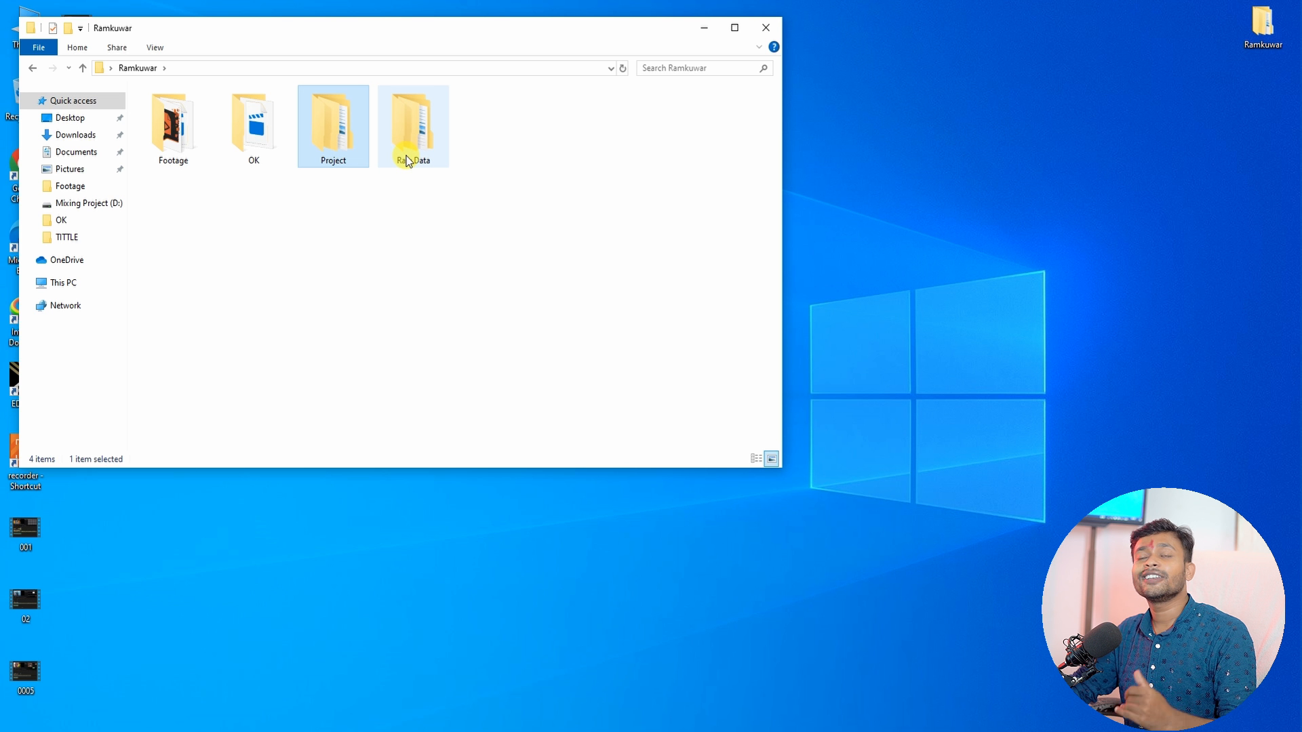
{"action": "mouse_move", "coordinate": [408, 164]}
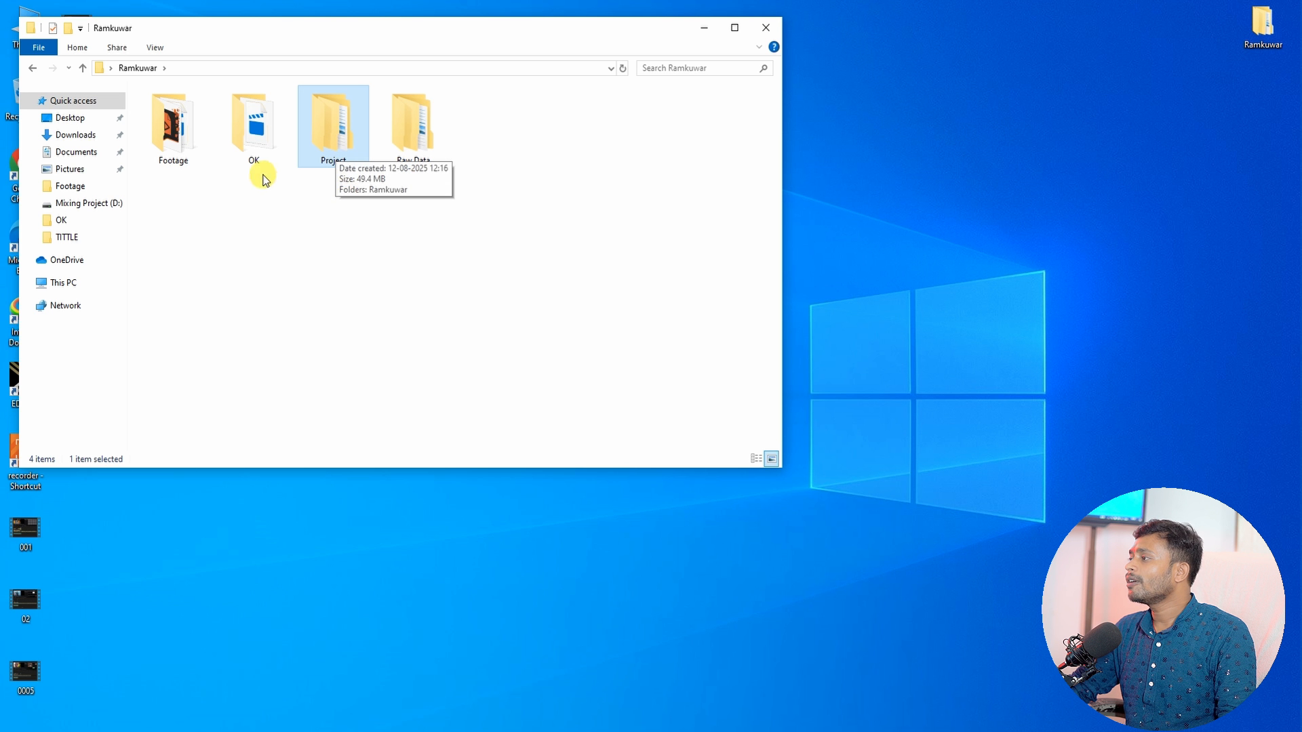
{"action": "left_click", "coordinate": [268, 134]}
{"action": "mouse_move", "coordinate": [258, 153]}
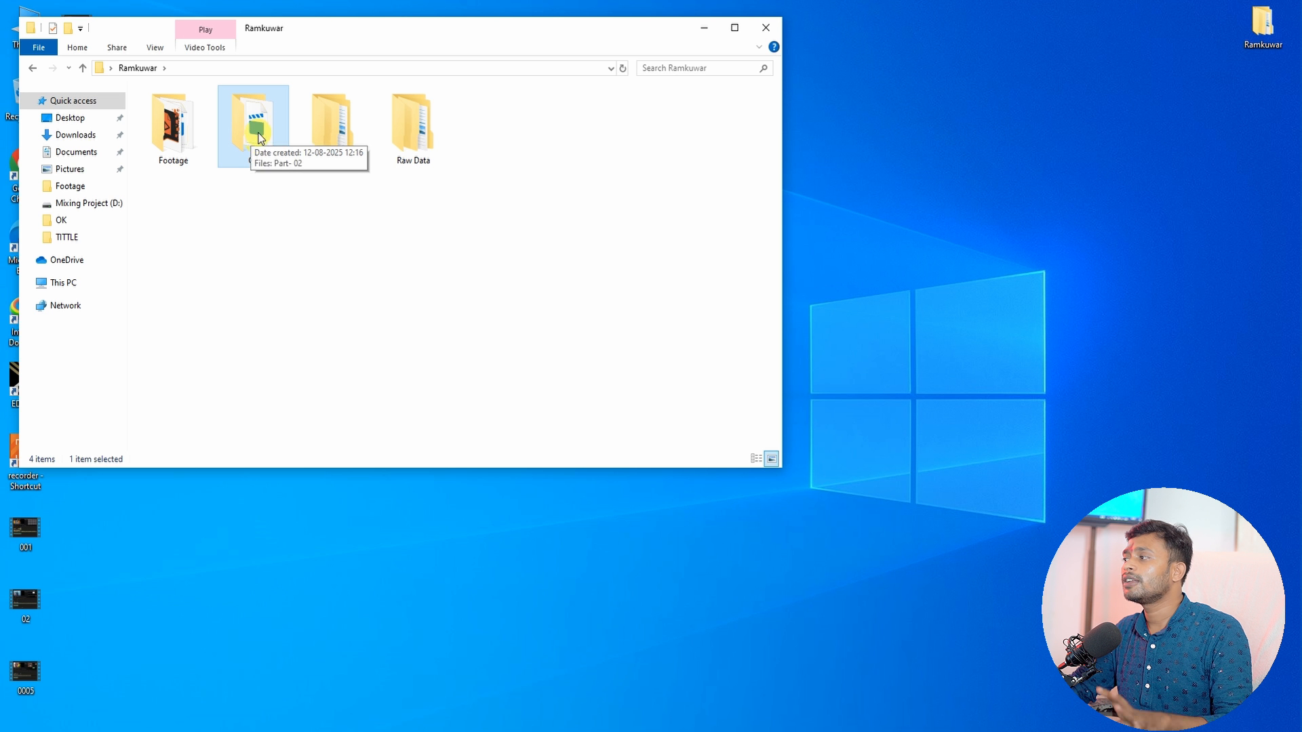
{"action": "left_click", "coordinate": [176, 153]}
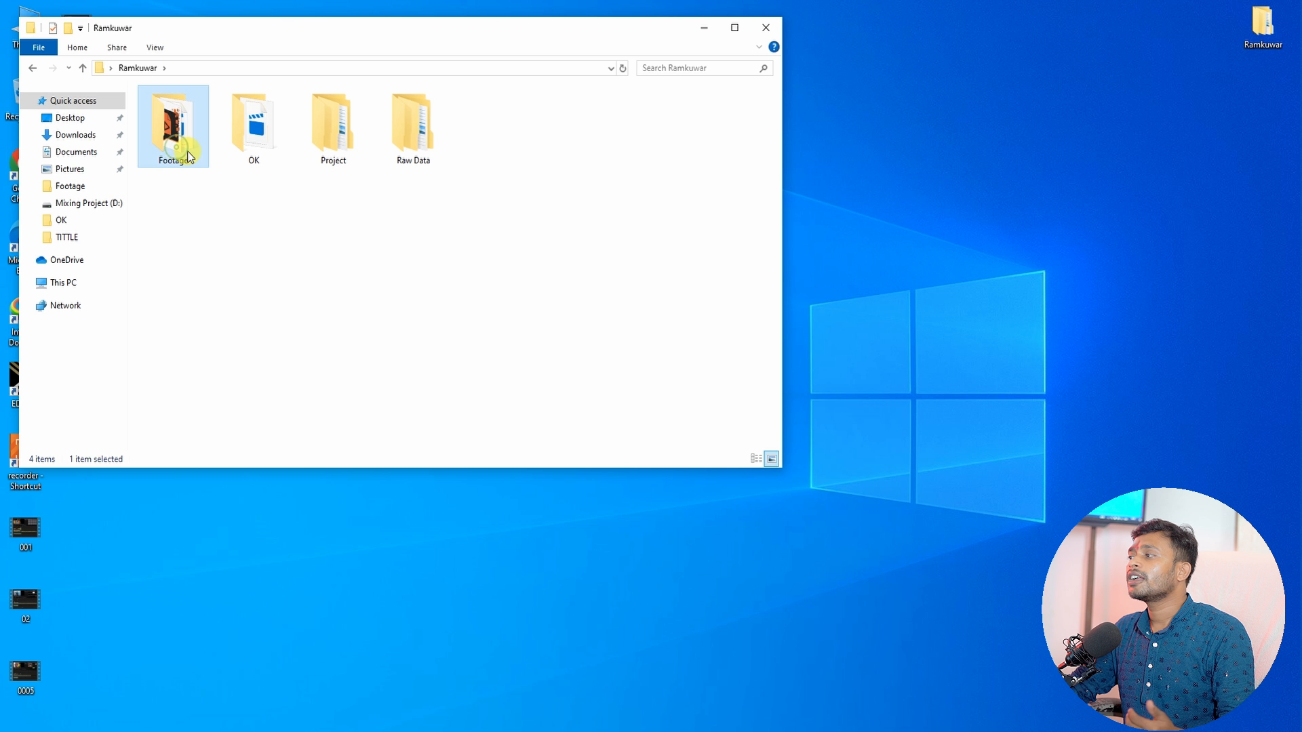
{"action": "mouse_move", "coordinate": [186, 148]}
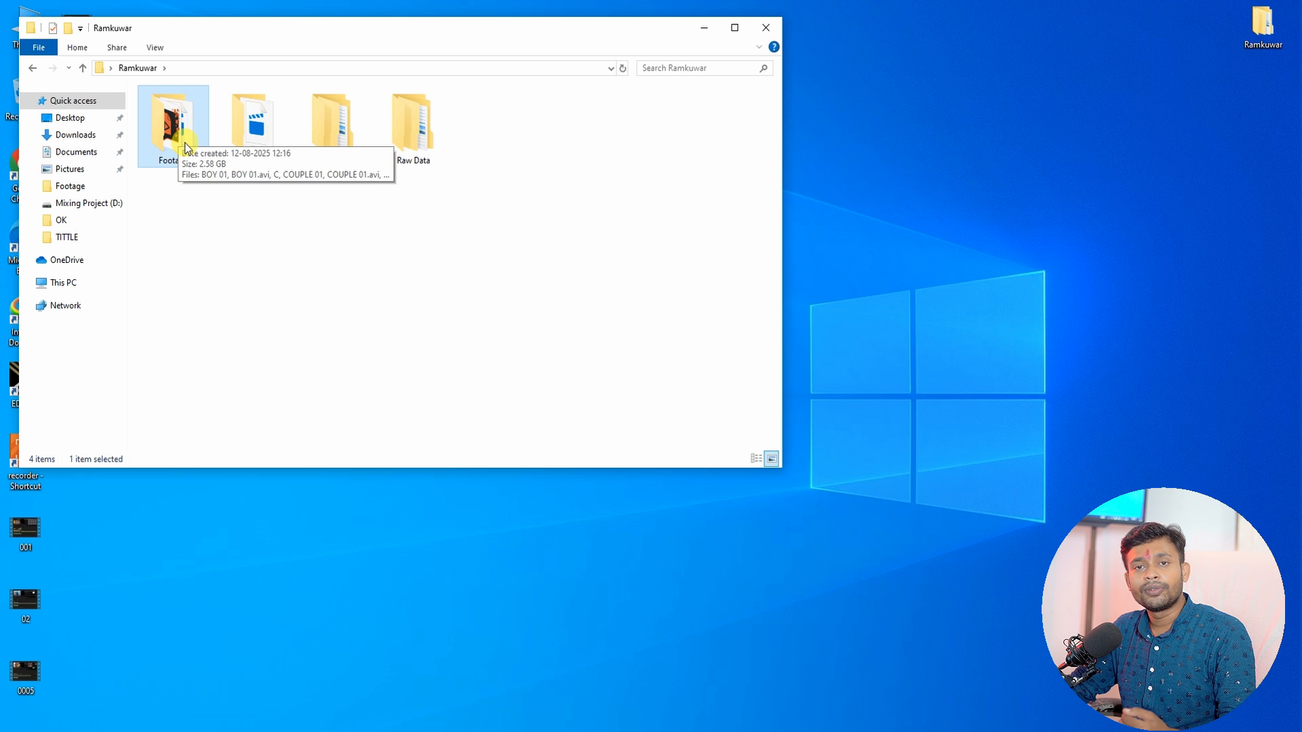
{"action": "left_click", "coordinate": [387, 137]}
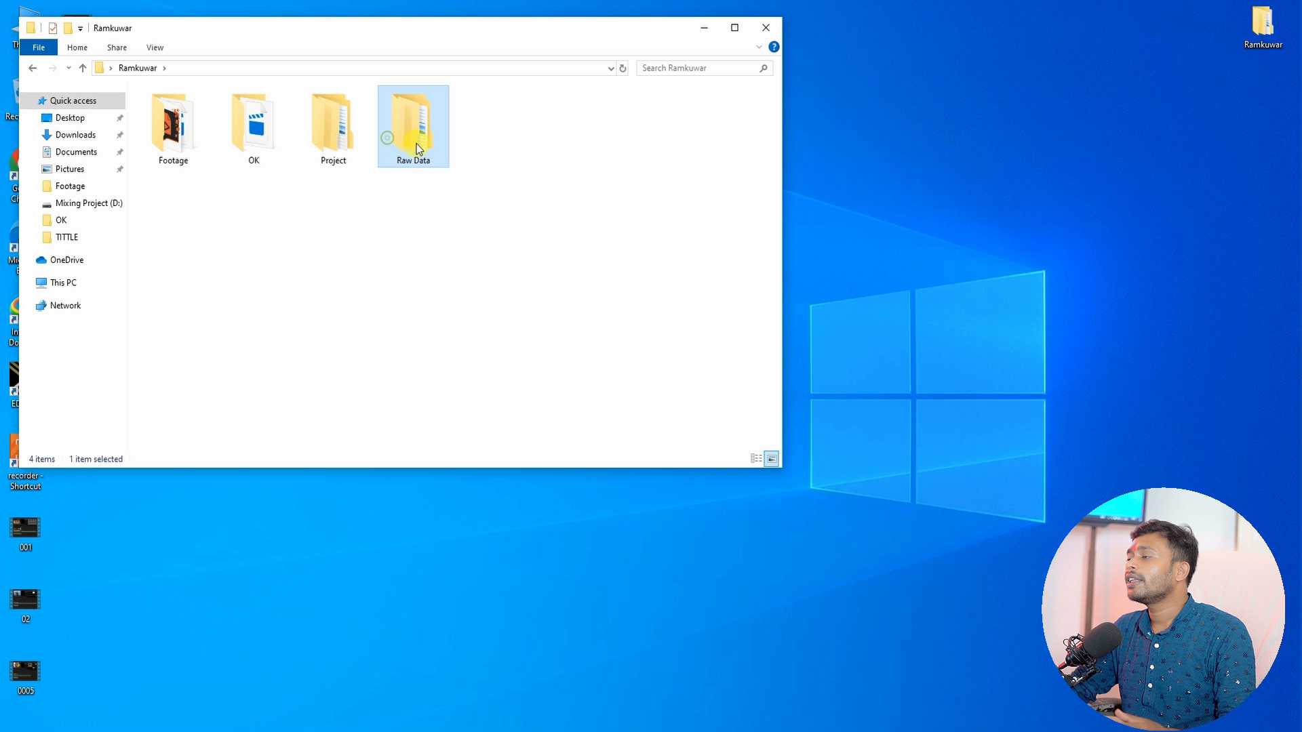
{"action": "mouse_move", "coordinate": [417, 147]}
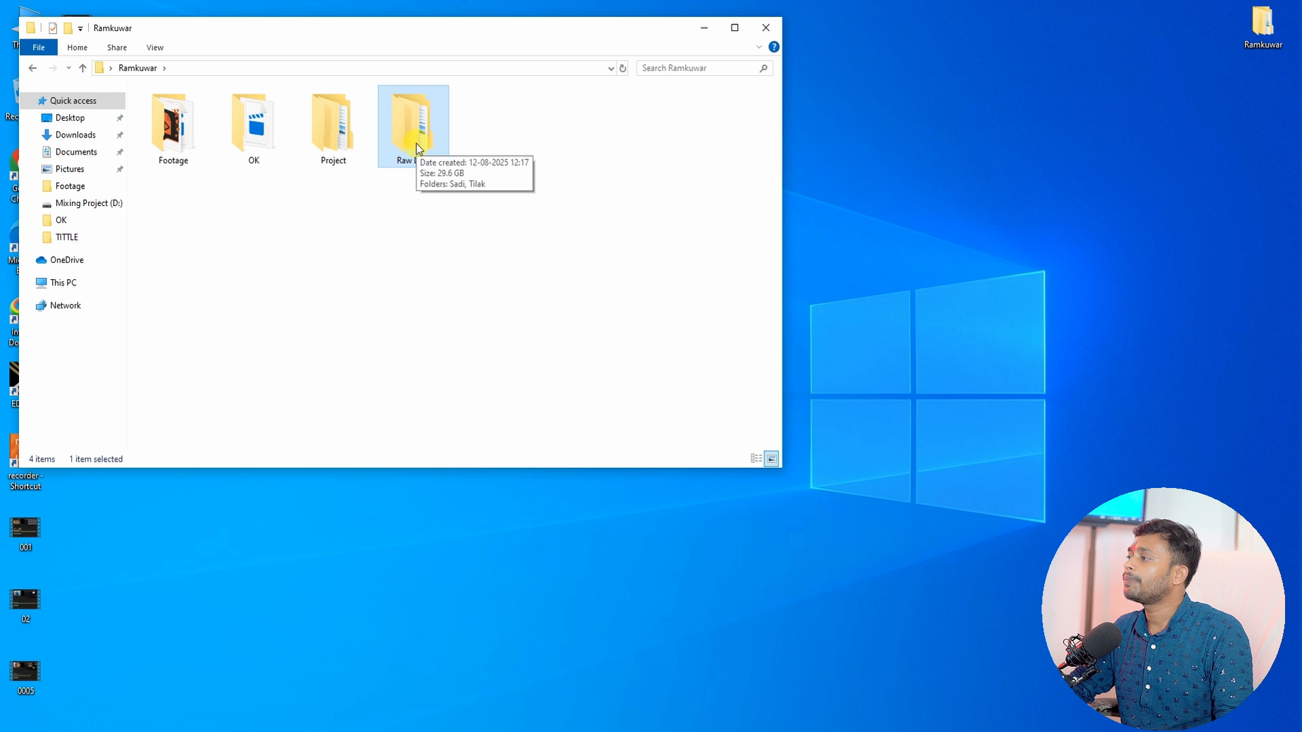
{"action": "left_click", "coordinate": [185, 139]}
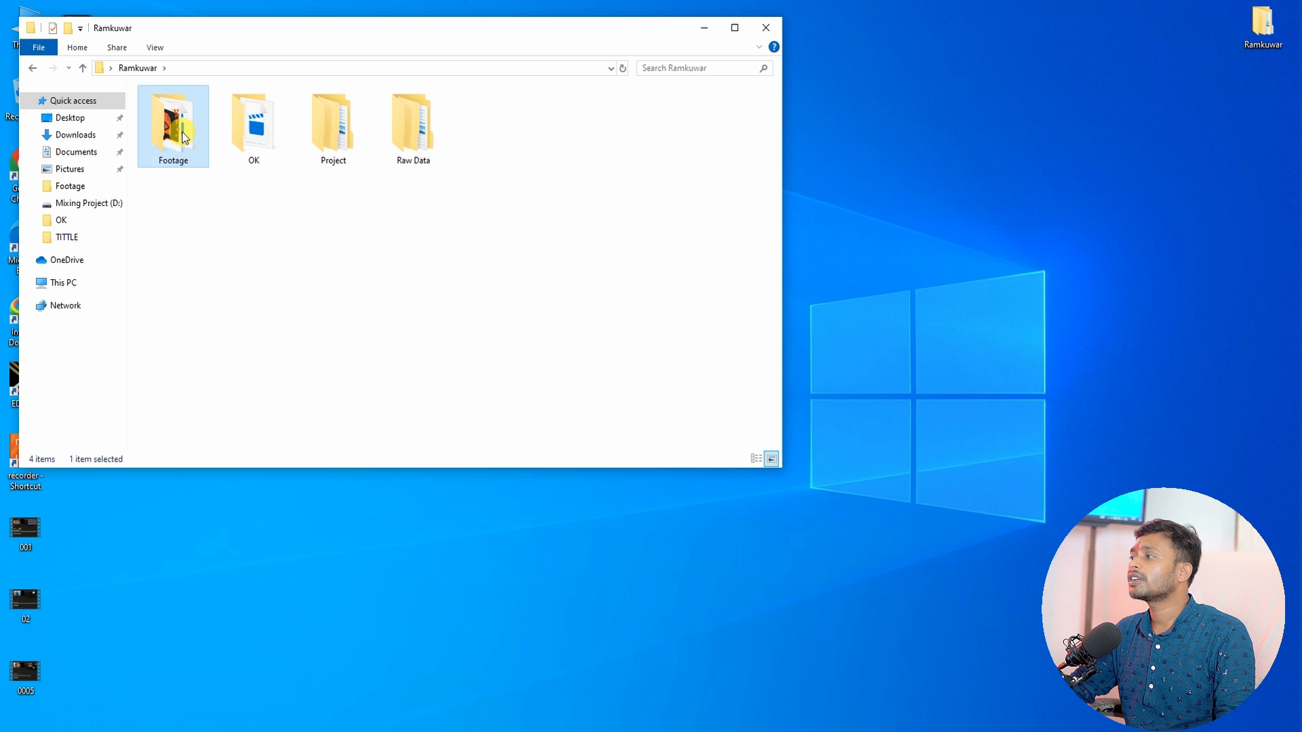
Step: Move the folder window aside and launch EDIUS X to its Start Project window
{"action": "left_click_drag", "start_coordinate": [185, 30], "coordinate": [379, 33]}
{"action": "left_click_drag", "start_coordinate": [364, 223], "coordinate": [578, 232]}
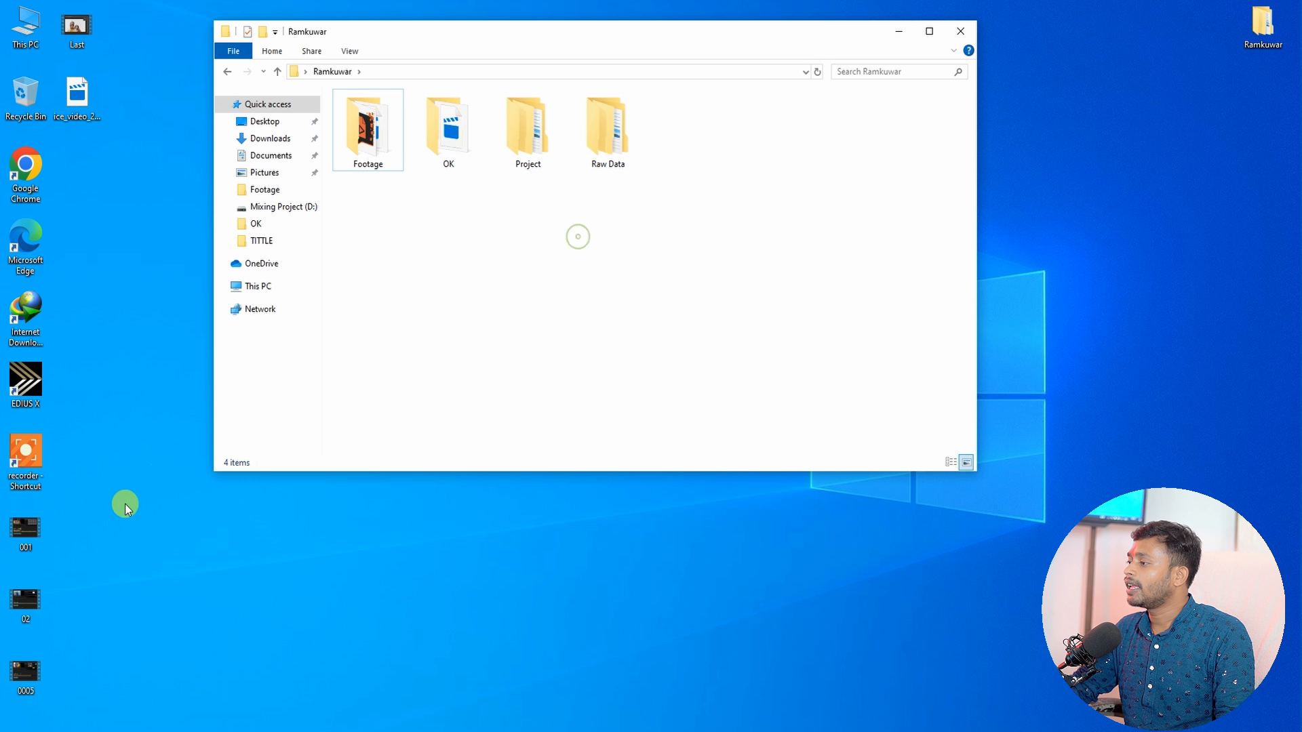
{"action": "left_click", "coordinate": [24, 389]}
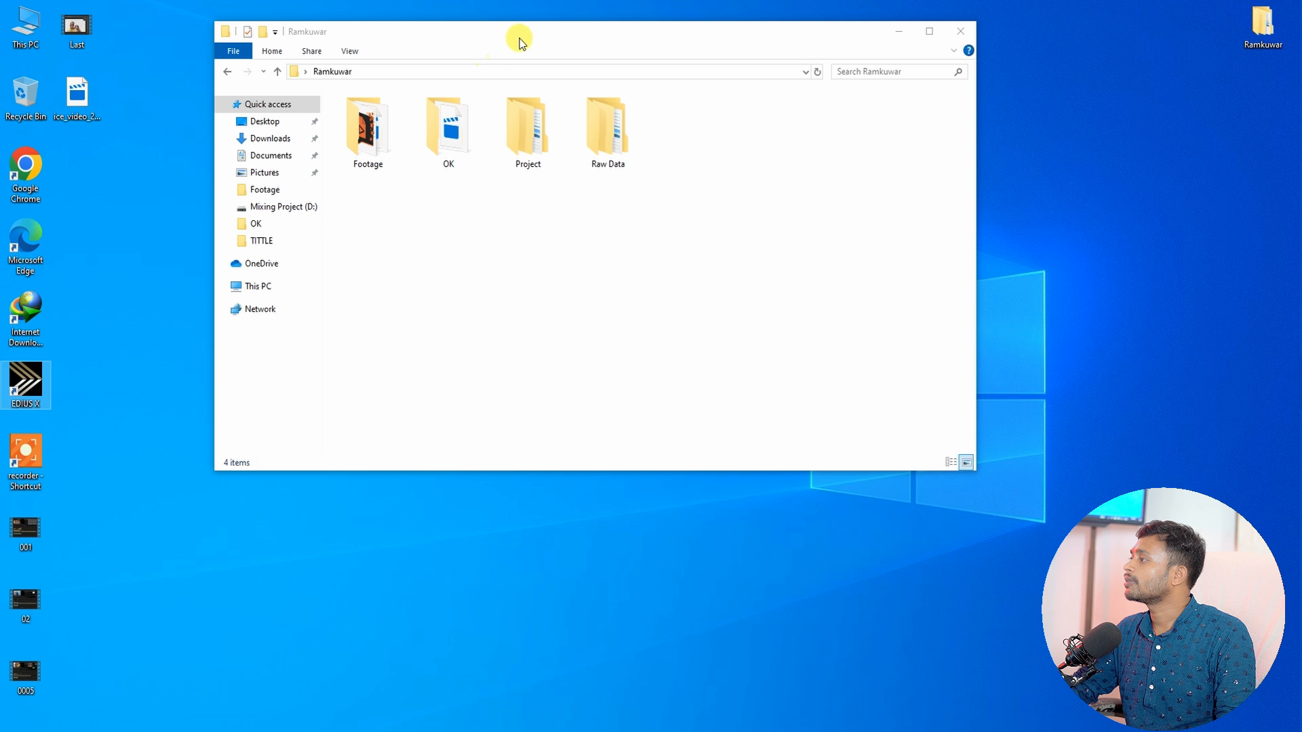
{"action": "left_click_drag", "start_coordinate": [519, 38], "coordinate": [400, 56]}
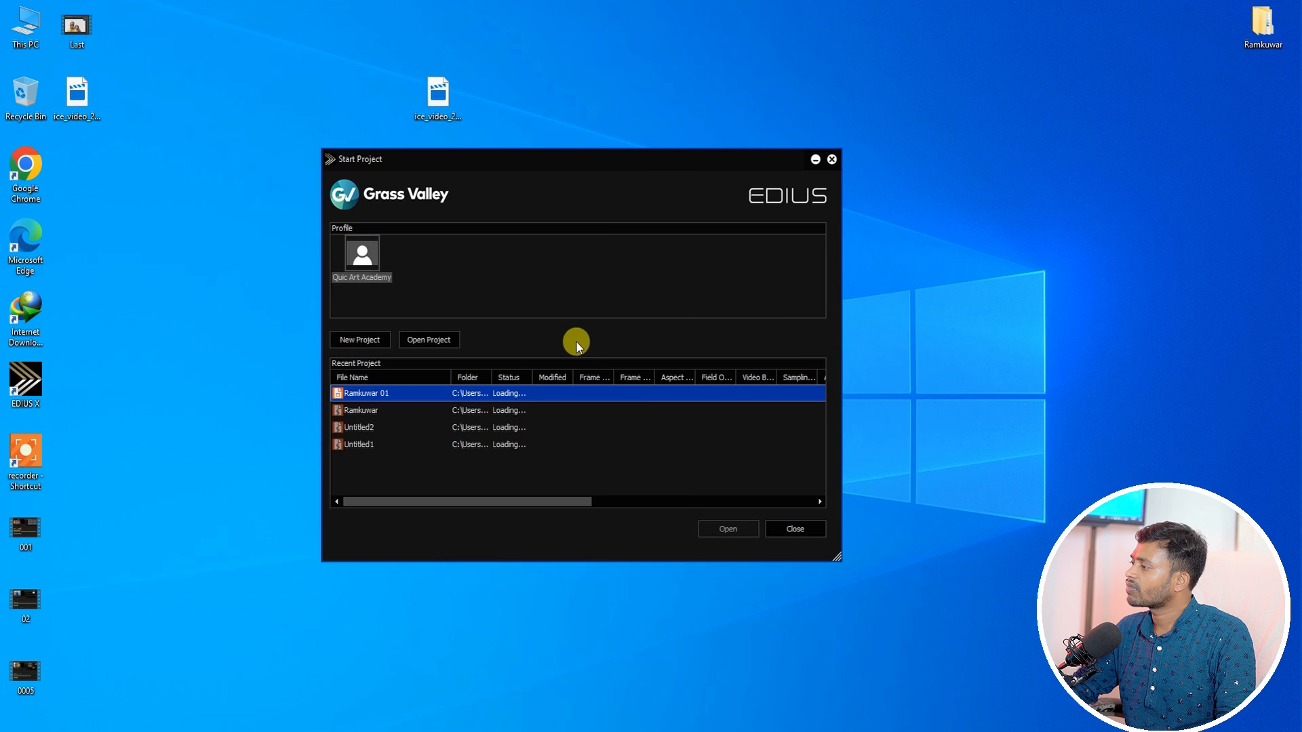
{"action": "mouse_move", "coordinate": [457, 167]}
{"action": "left_mouse_down"}
{"action": "mouse_move", "coordinate": [559, 163]}
{"action": "mouse_move", "coordinate": [444, 160]}
{"action": "mouse_move", "coordinate": [529, 169]}
{"action": "mouse_move", "coordinate": [477, 163]}
{"action": "left_mouse_up"}
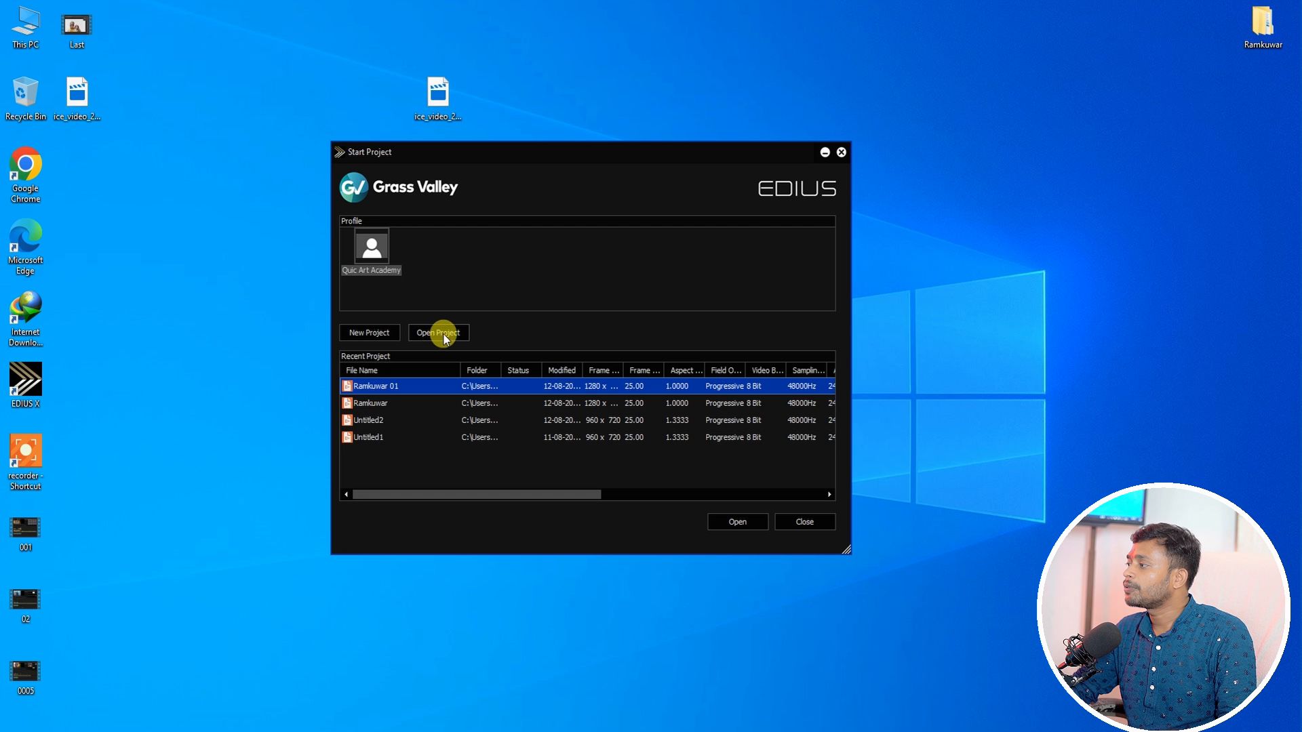
Step: Start a new project from the Start Project window
{"action": "left_click", "coordinate": [368, 333]}
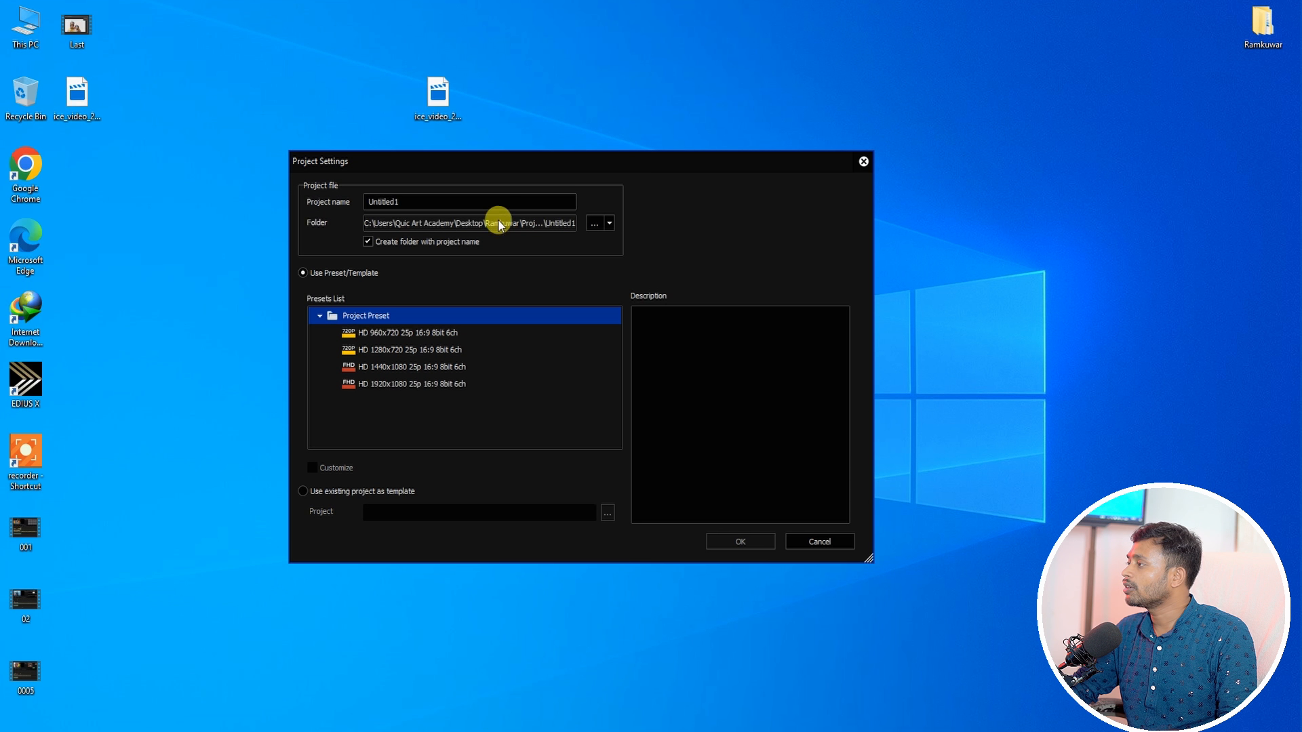
{"action": "left_click_drag", "start_coordinate": [480, 159], "coordinate": [450, 150]}
{"action": "double_click", "coordinate": [350, 191]}
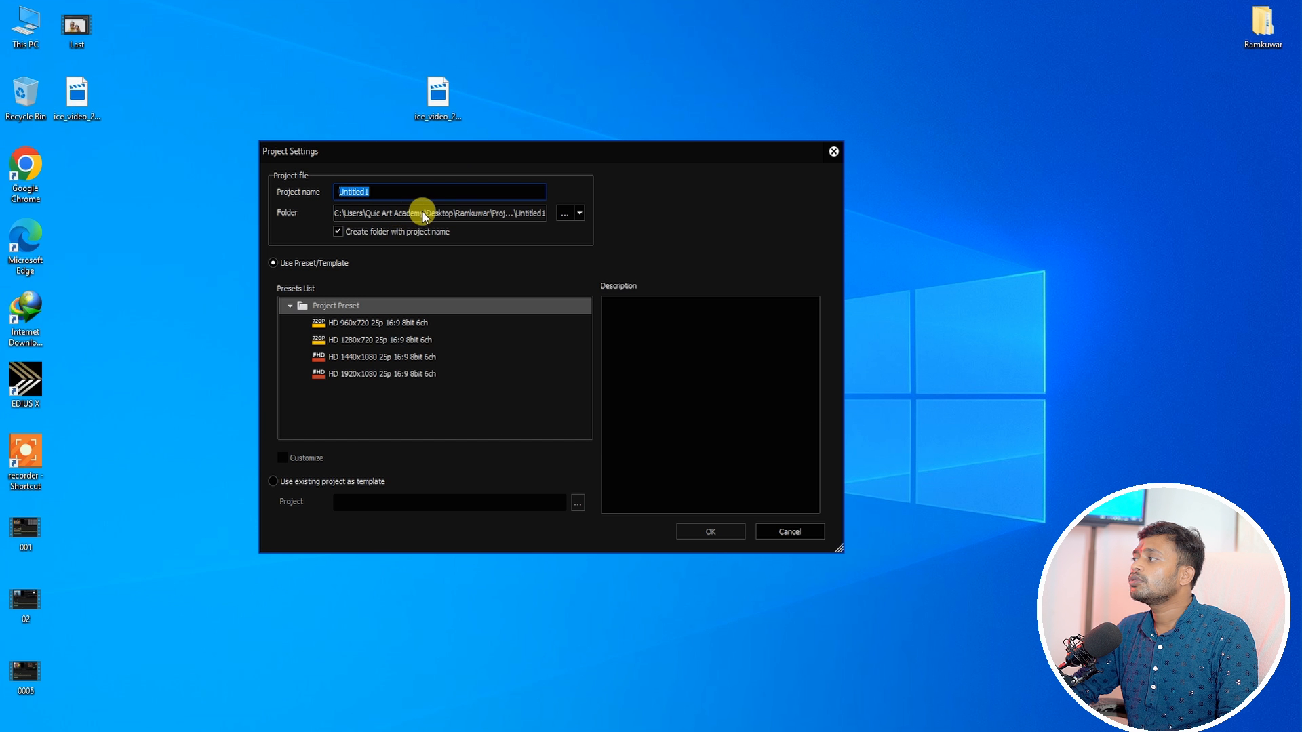
Step: Reopen the Ramkuwar folder to check the Project folder, then minimize it
{"action": "double_click", "coordinate": [1263, 24]}
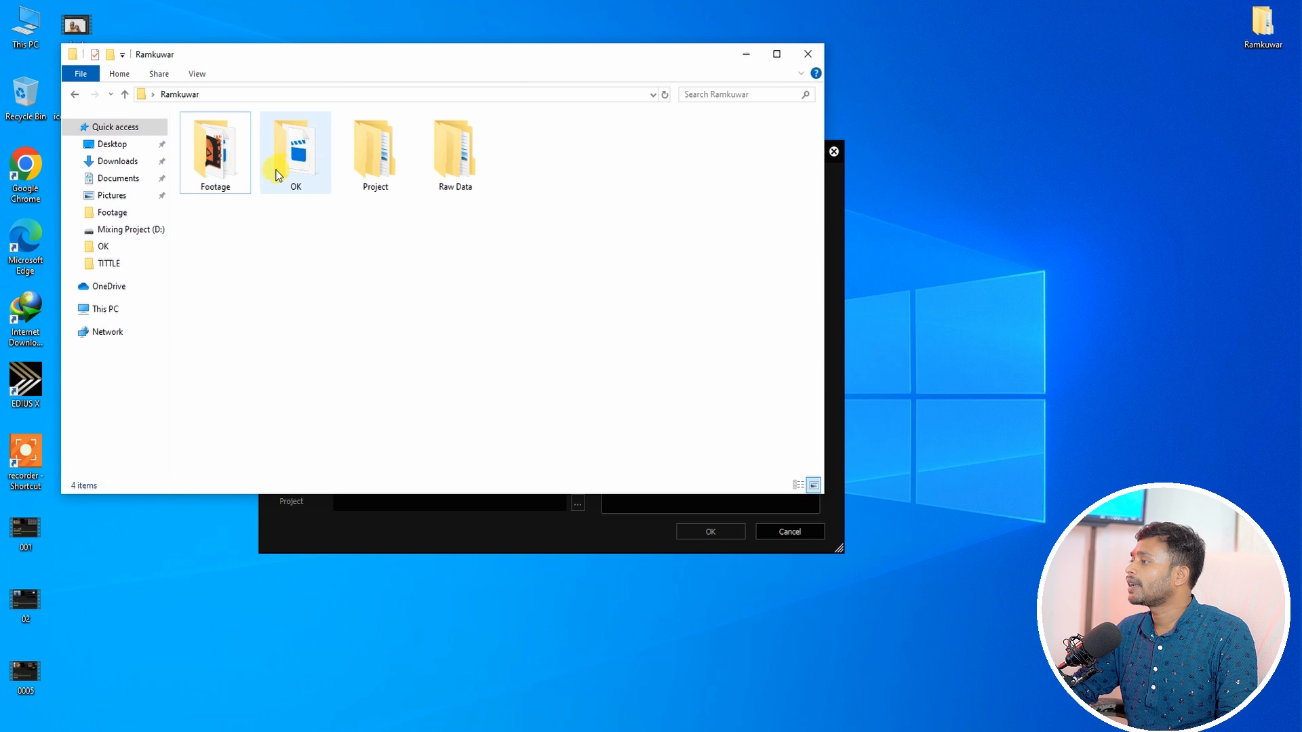
{"action": "left_click", "coordinate": [223, 166]}
{"action": "left_click", "coordinate": [385, 162]}
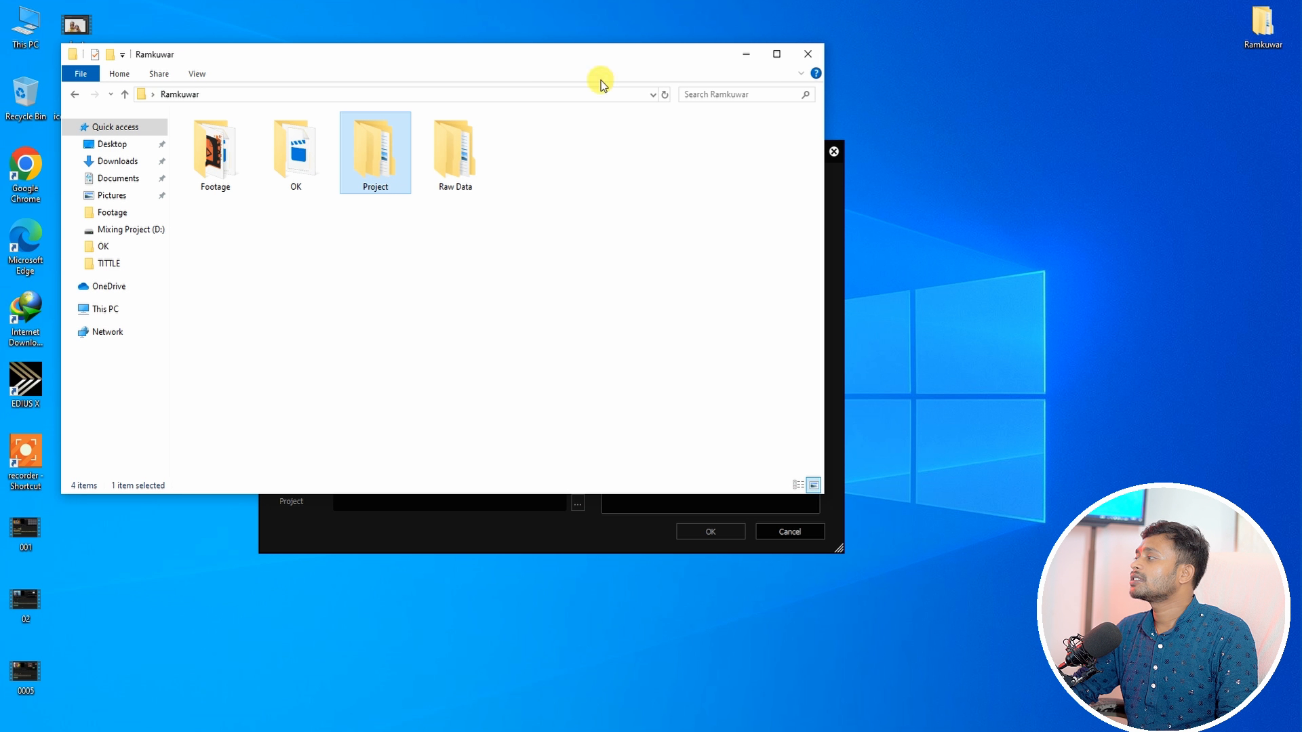
{"action": "left_click", "coordinate": [746, 53]}
Step: Set the project's save folder to Desktop > Ramkuwar > Project
{"action": "left_click", "coordinate": [563, 214]}
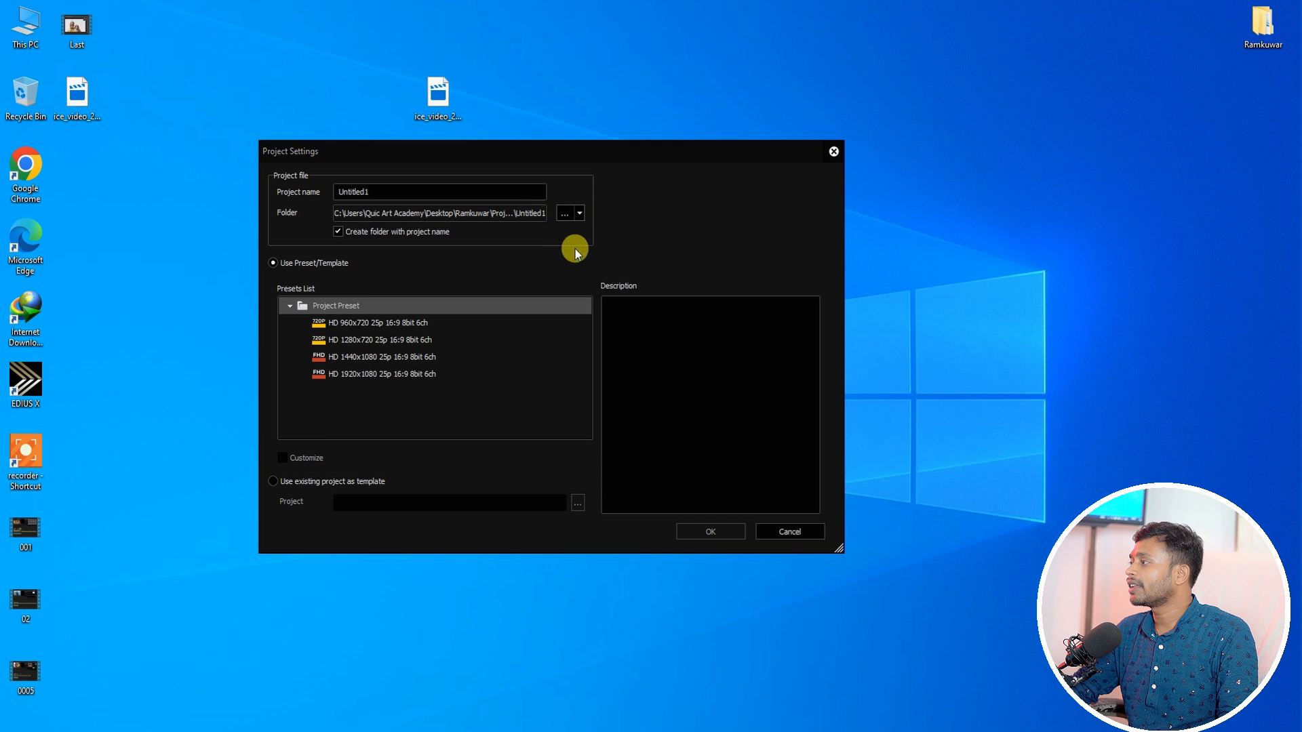
{"action": "left_click", "coordinate": [409, 455]}
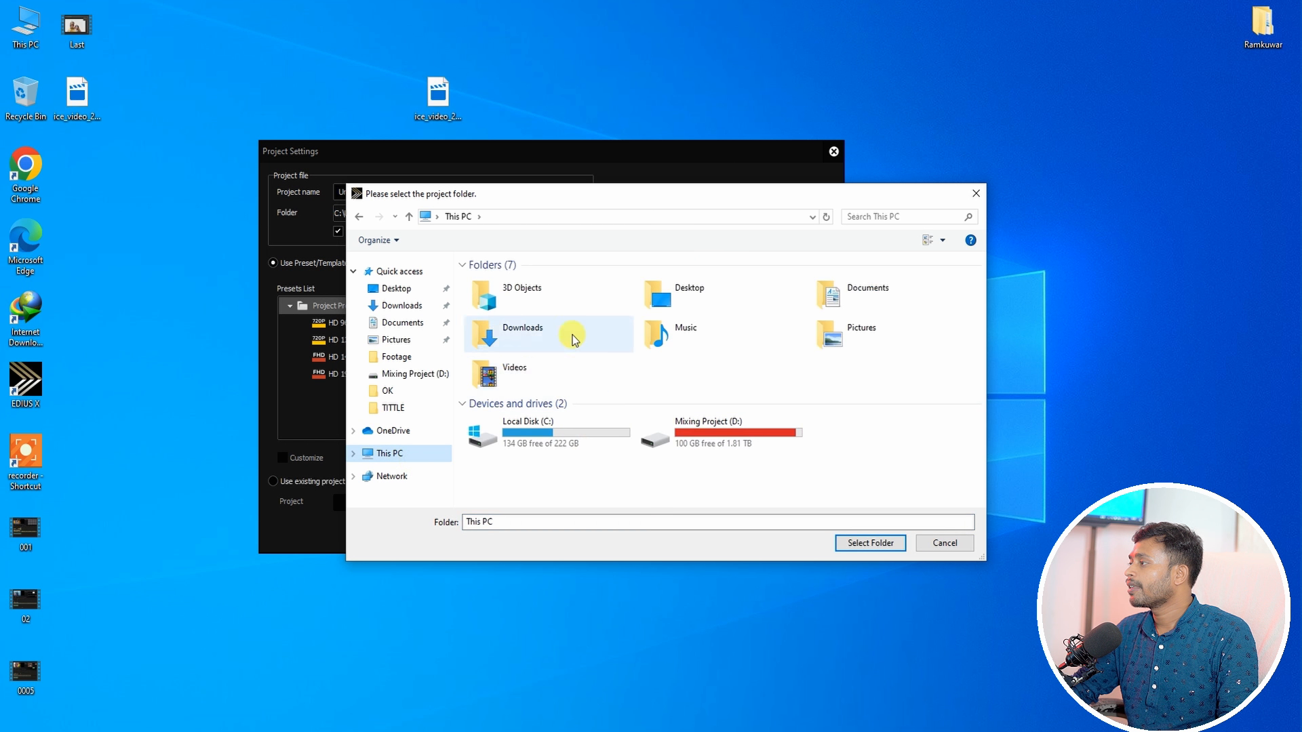
{"action": "double_click", "coordinate": [682, 292]}
{"action": "double_click", "coordinate": [500, 290]}
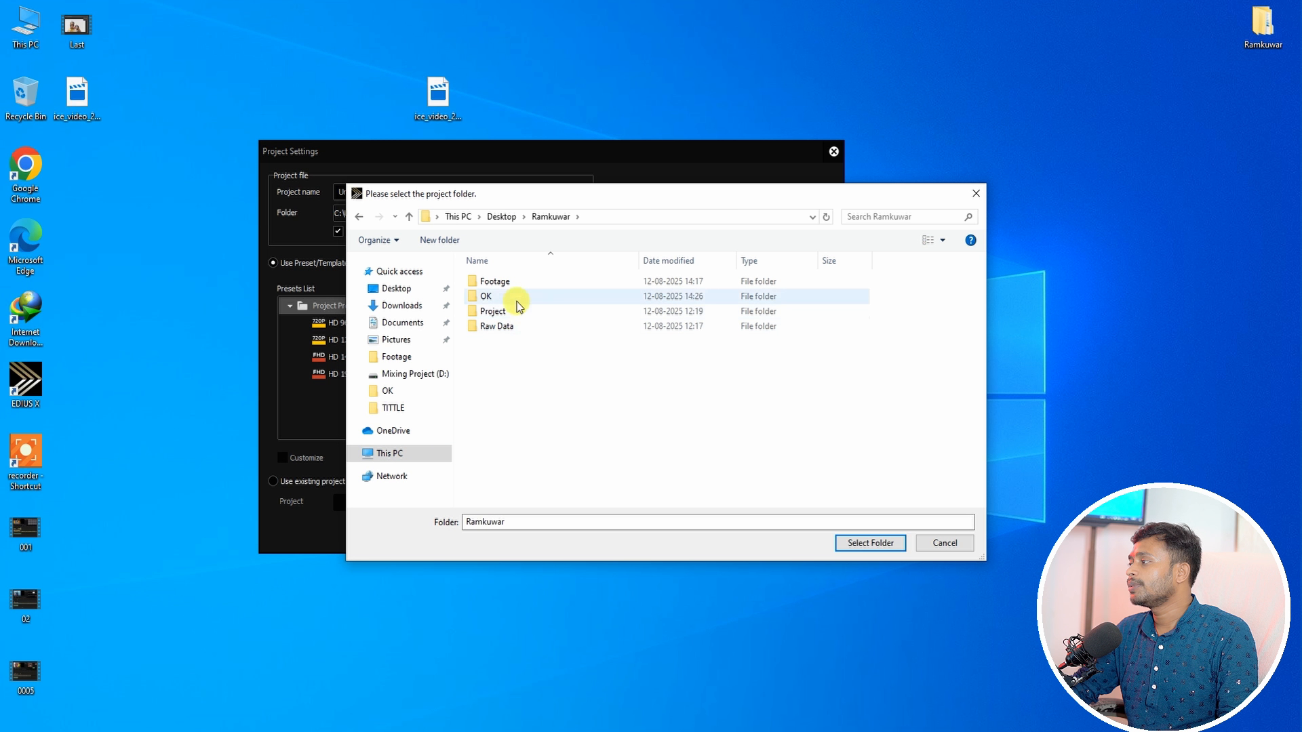
{"action": "double_click", "coordinate": [495, 311]}
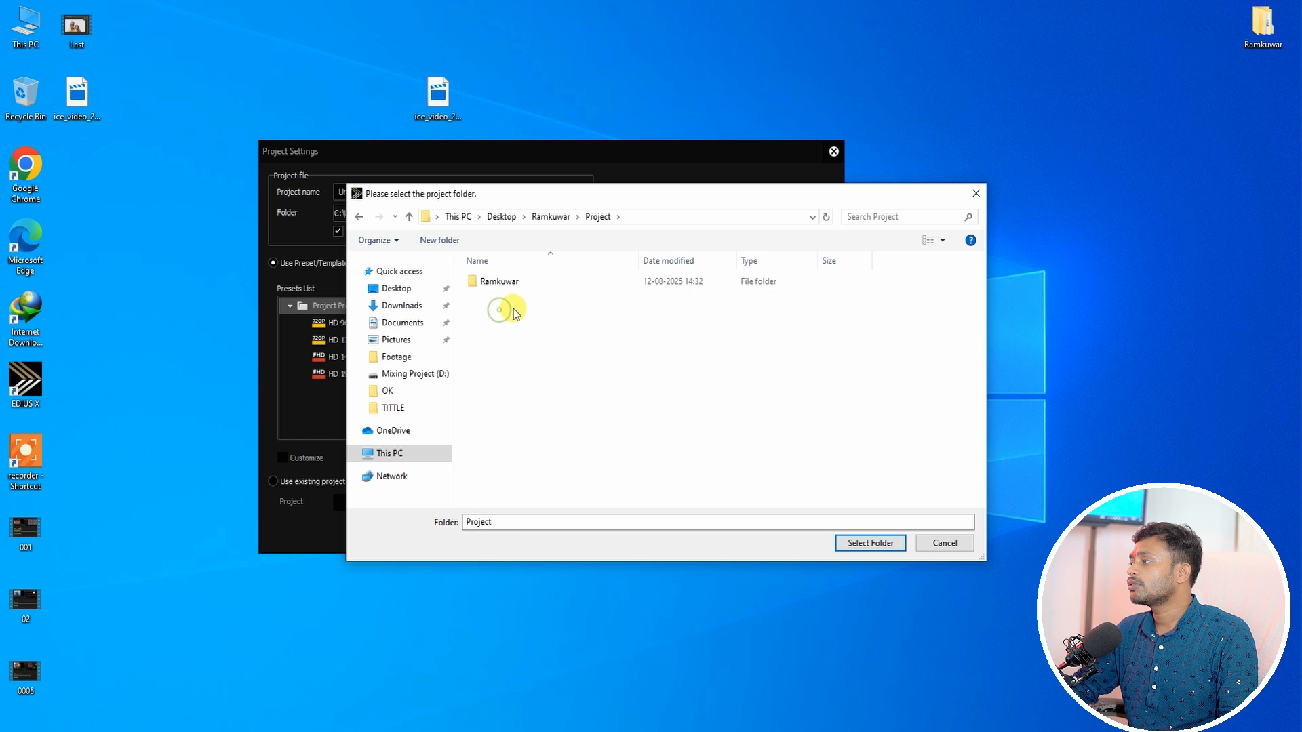
{"action": "left_click", "coordinate": [868, 542]}
Step: Name the project TYest, choose the HD 1280x720 25p 16:9 8bit 6ch preset and create it
{"action": "type", "text": "TYest"}
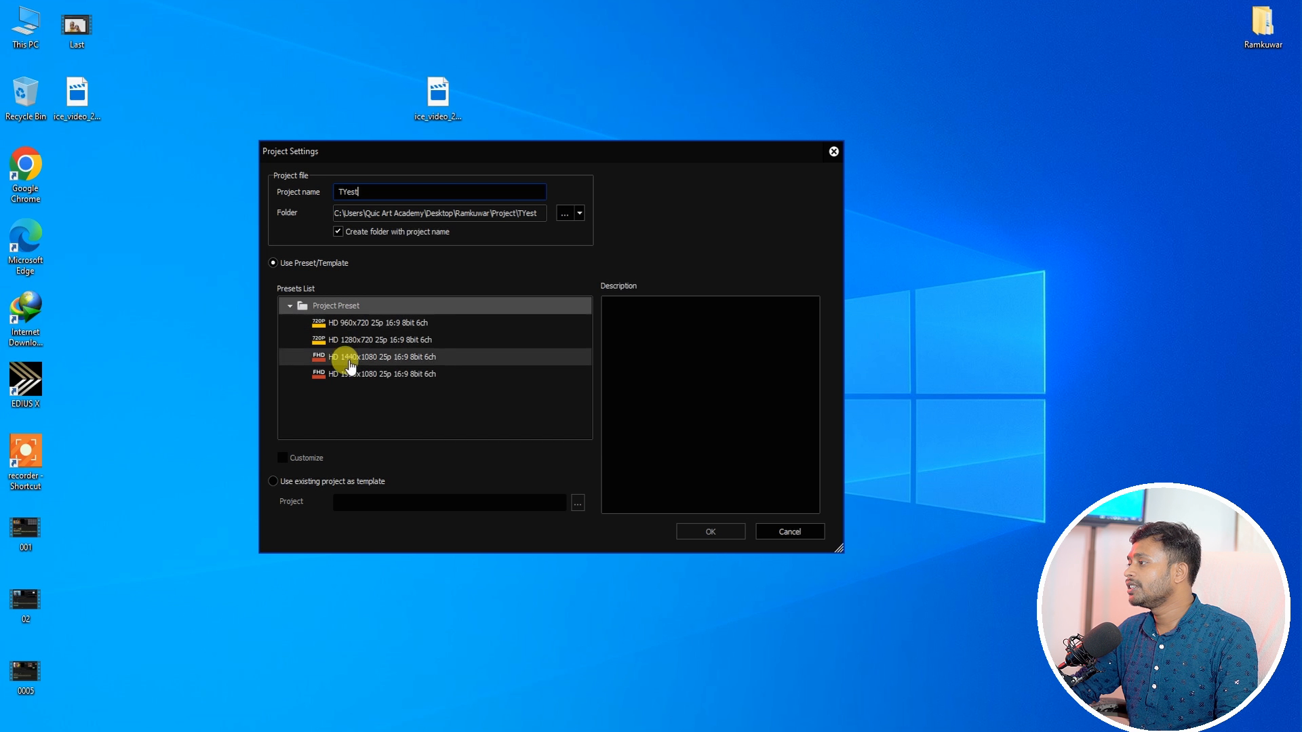
{"action": "left_click", "coordinate": [358, 341]}
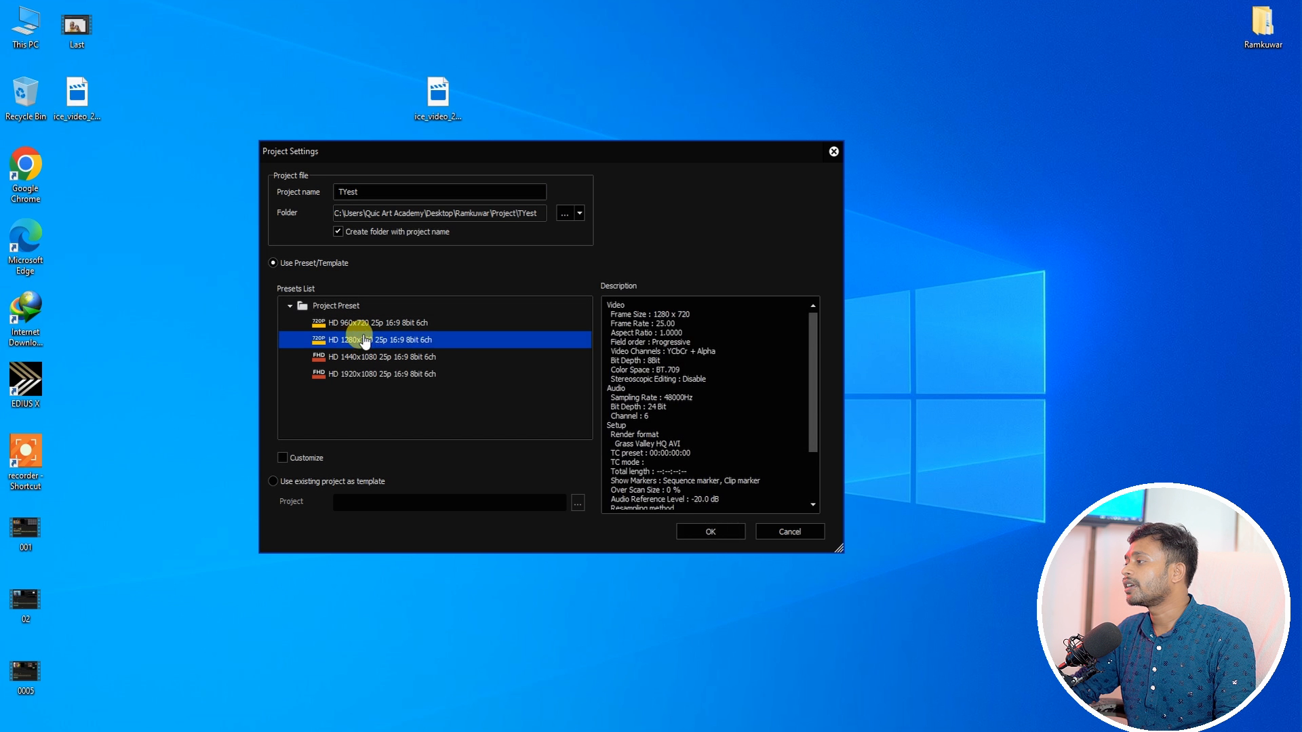
{"action": "left_click", "coordinate": [710, 531]}
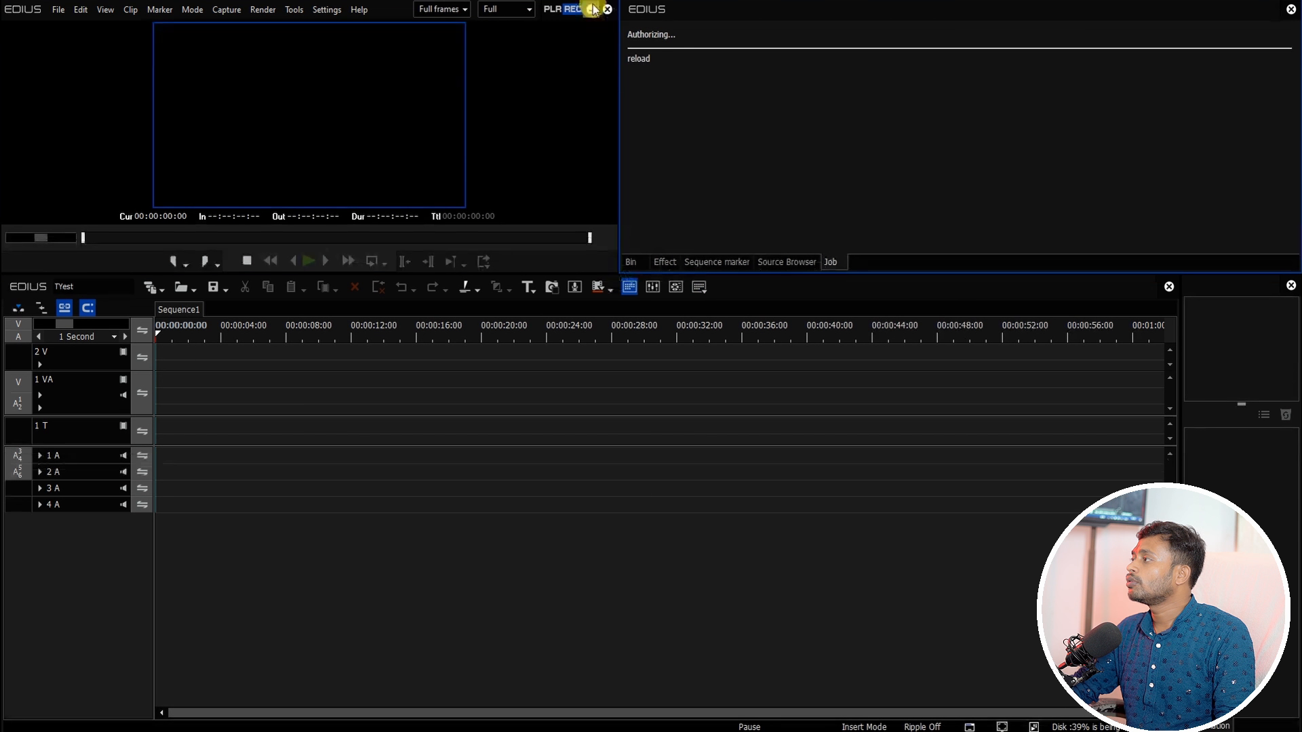
{"action": "double_click", "coordinate": [1263, 24]}
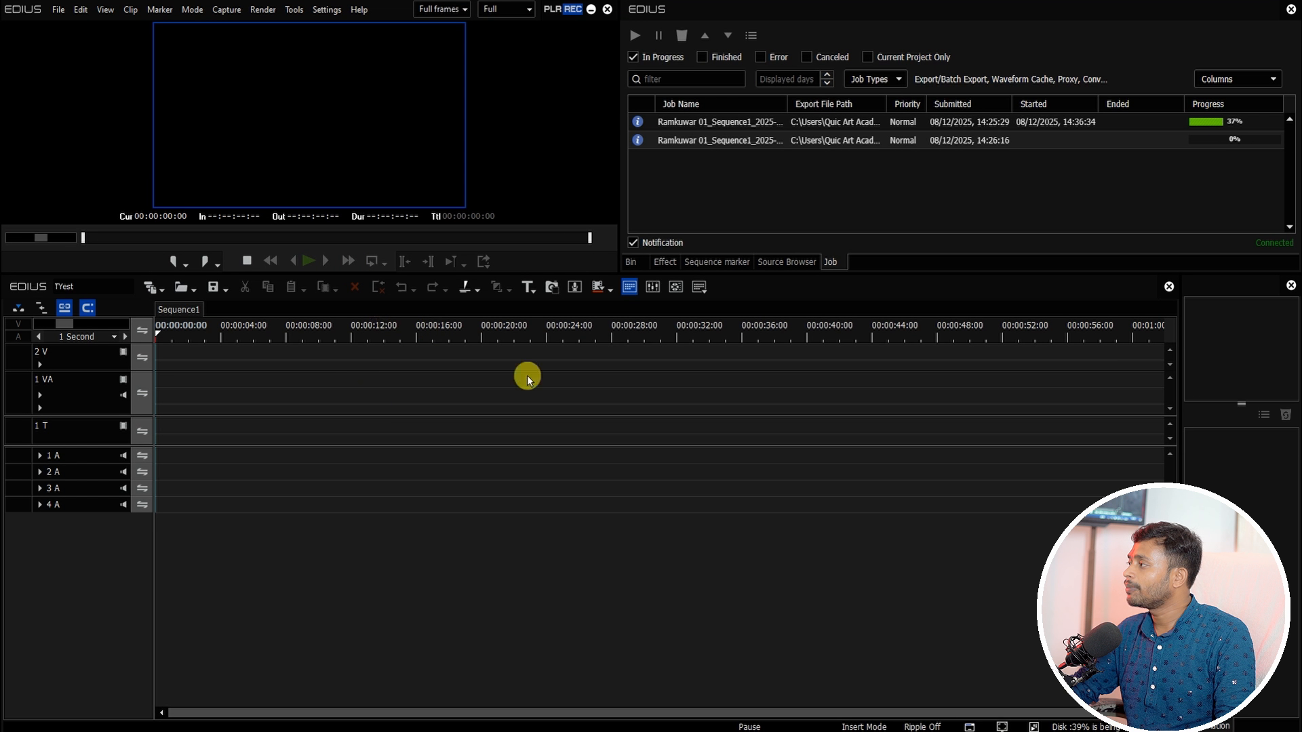
{"action": "left_click", "coordinate": [631, 262]}
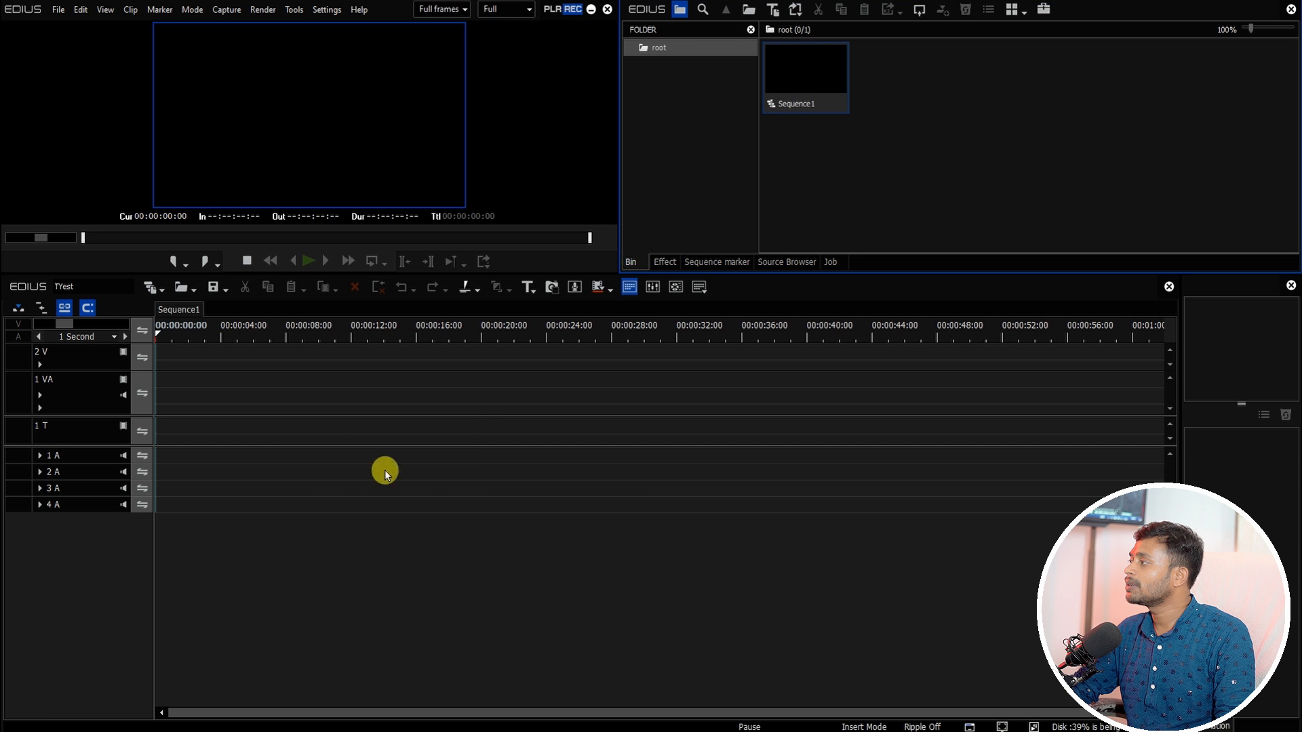
{"action": "left_click", "coordinate": [395, 455]}
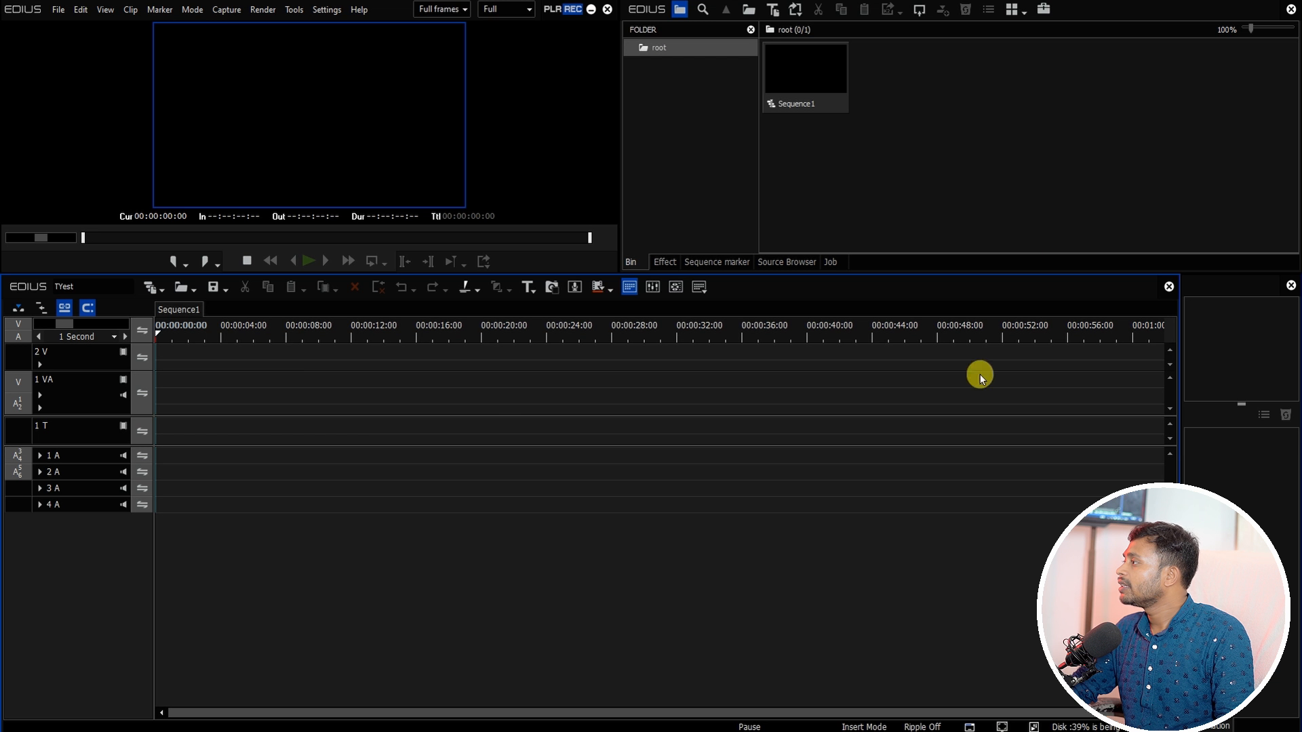
{"action": "double_click", "coordinate": [910, 179]}
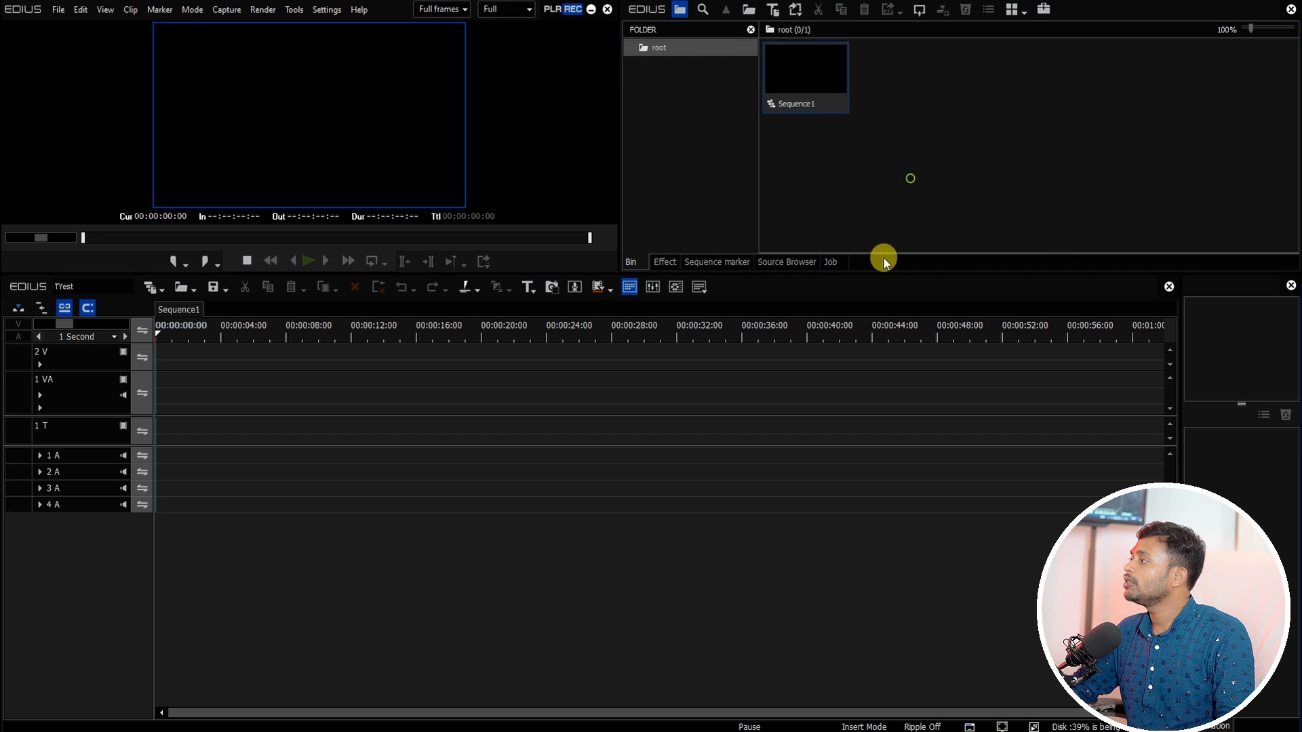
{"action": "left_click", "coordinate": [1018, 463]}
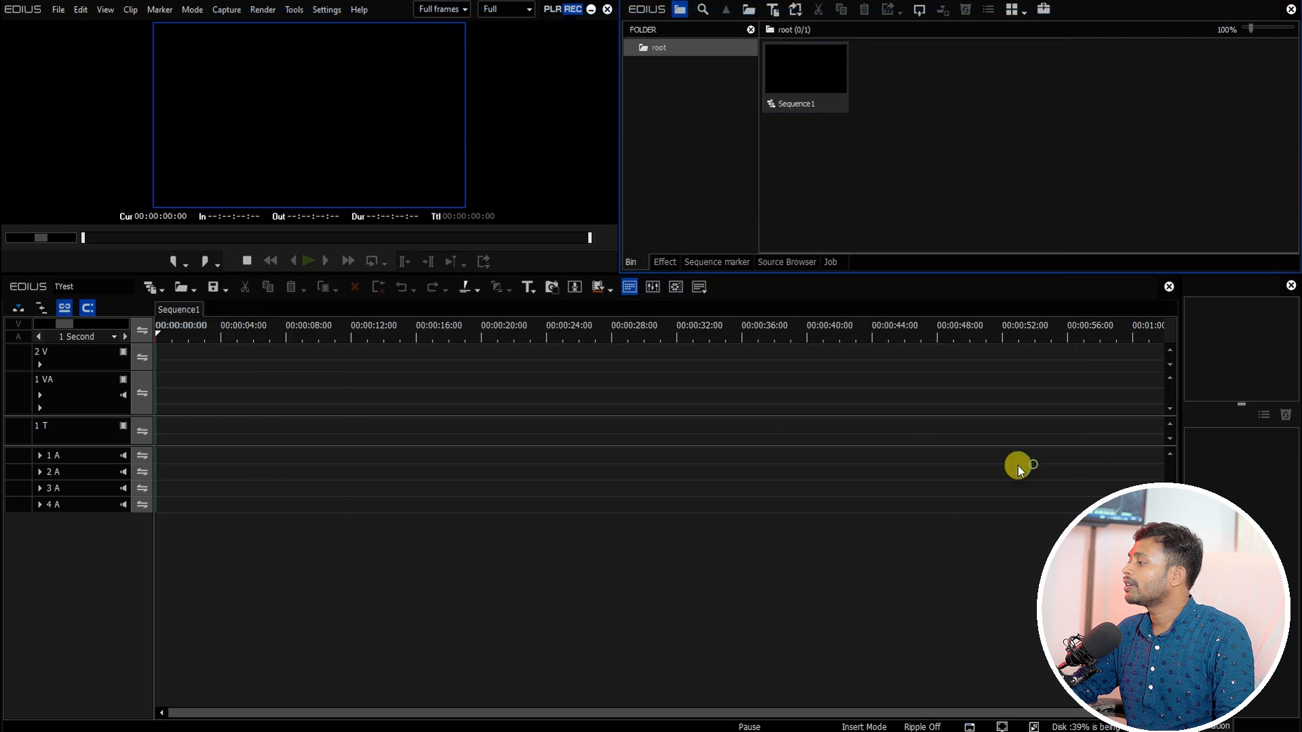
{"action": "right_click", "coordinate": [703, 116]}
{"action": "left_click", "coordinate": [991, 169]}
{"action": "double_click", "coordinate": [1000, 173]}
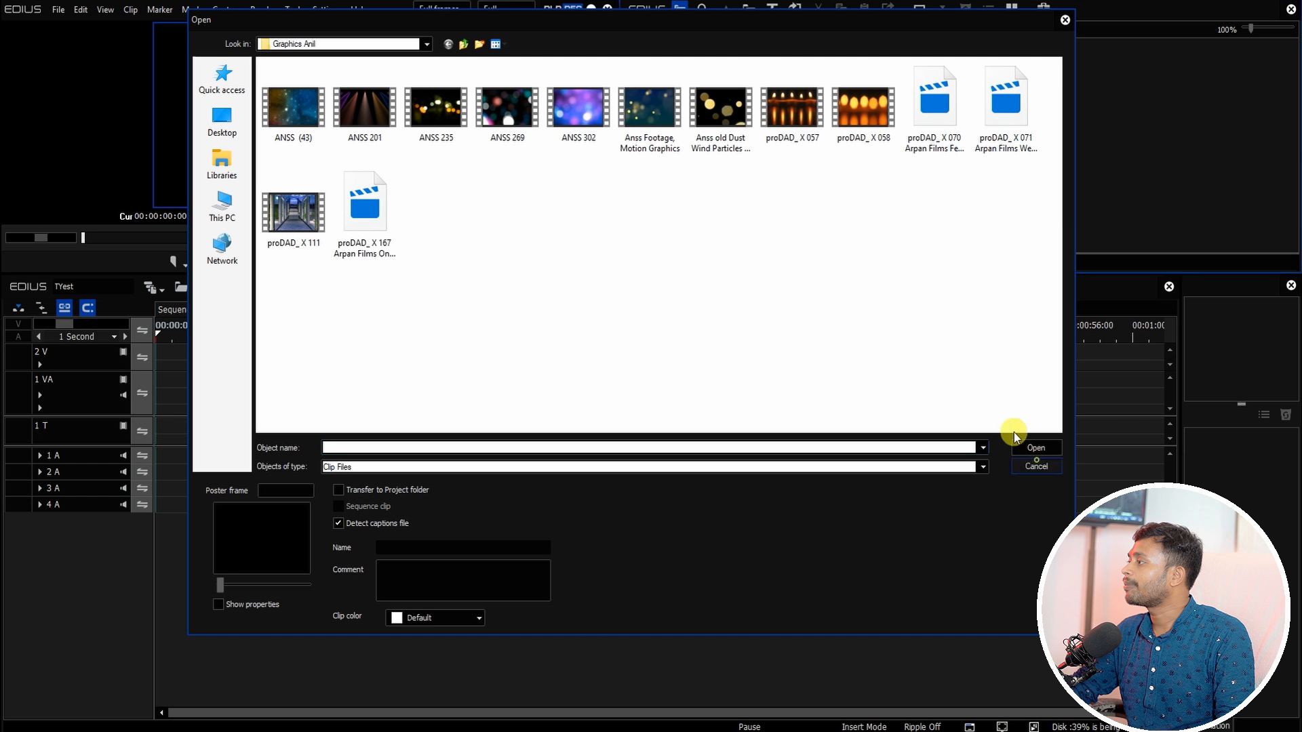
{"action": "left_click", "coordinate": [1025, 447]}
Step: Add a new folder to the bin and remove it again
{"action": "right_click", "coordinate": [670, 141]}
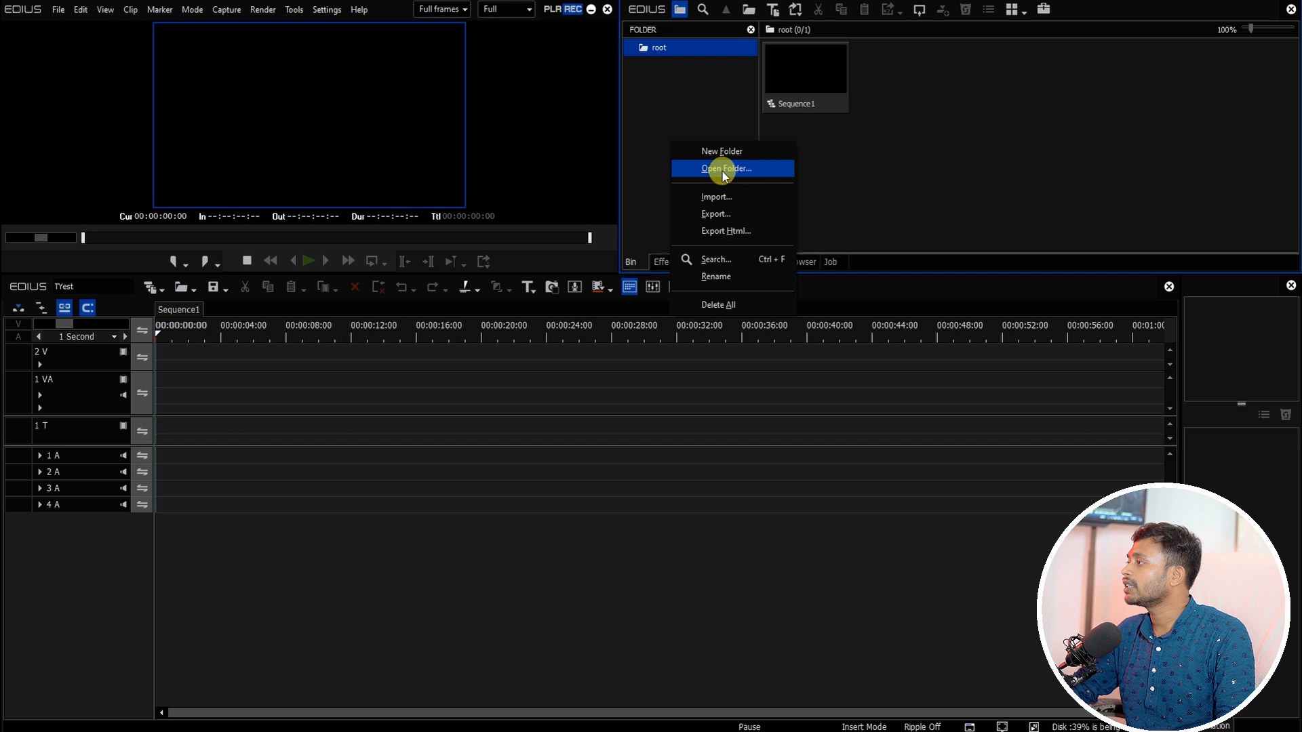
{"action": "left_click", "coordinate": [722, 151]}
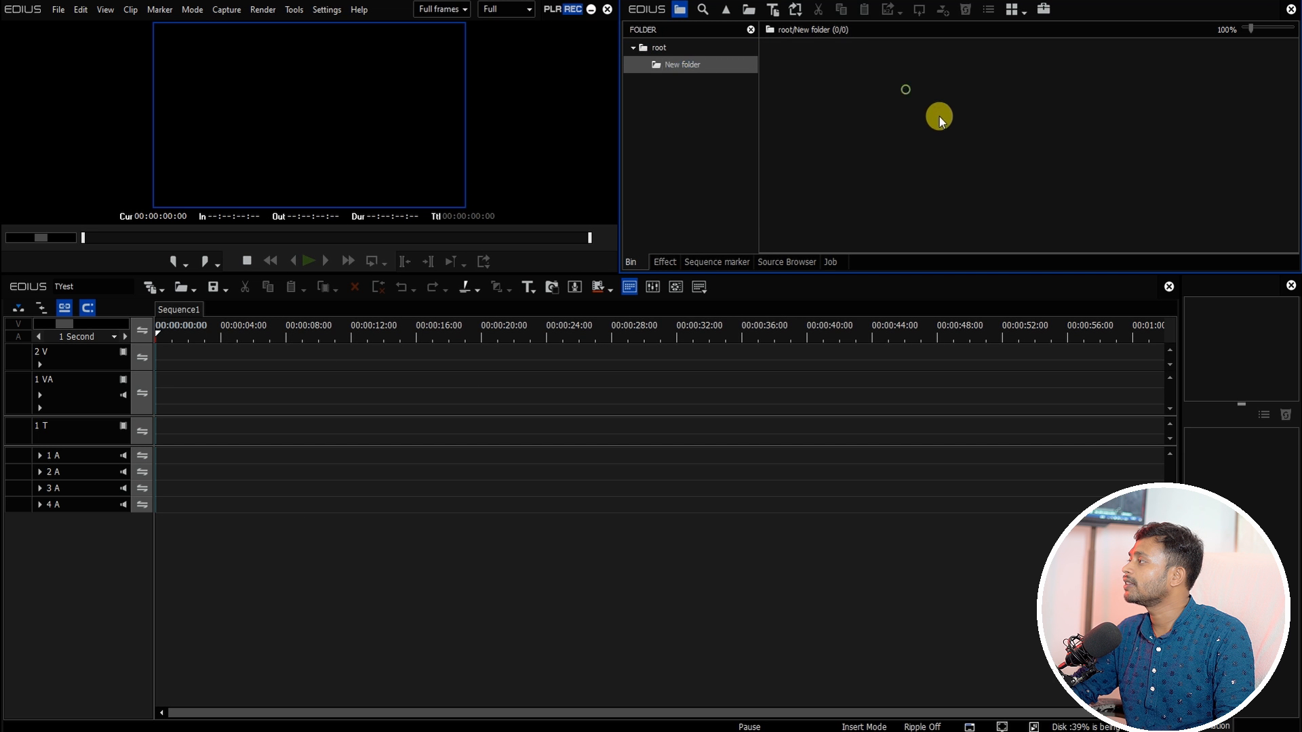
{"action": "right_click", "coordinate": [651, 69]}
{"action": "left_click", "coordinate": [696, 226]}
{"action": "left_click", "coordinate": [921, 174]}
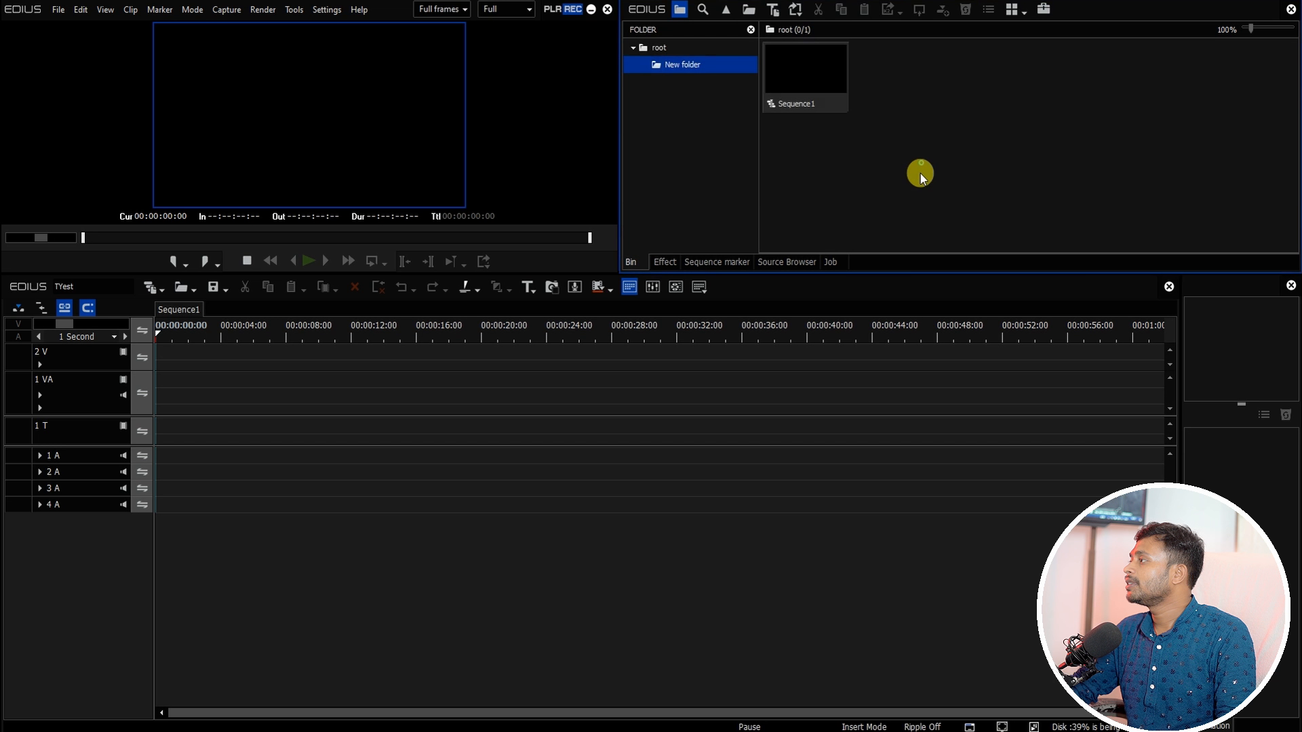
Step: Import every clip from Desktop > Ramkuwar > Raw Data > Tilak into the bin, dismissing the unsupported-file error
{"action": "double_click", "coordinate": [942, 131]}
{"action": "left_click", "coordinate": [242, 213]}
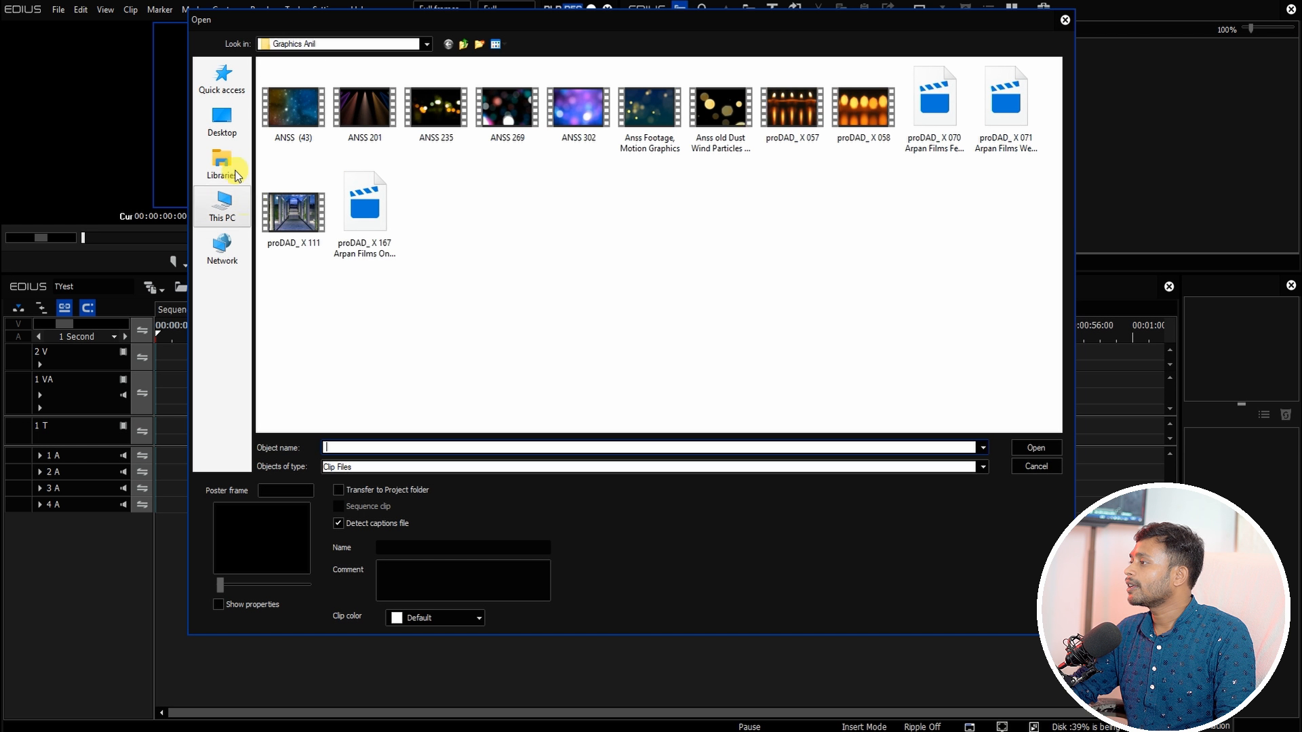
{"action": "left_click", "coordinate": [223, 121]}
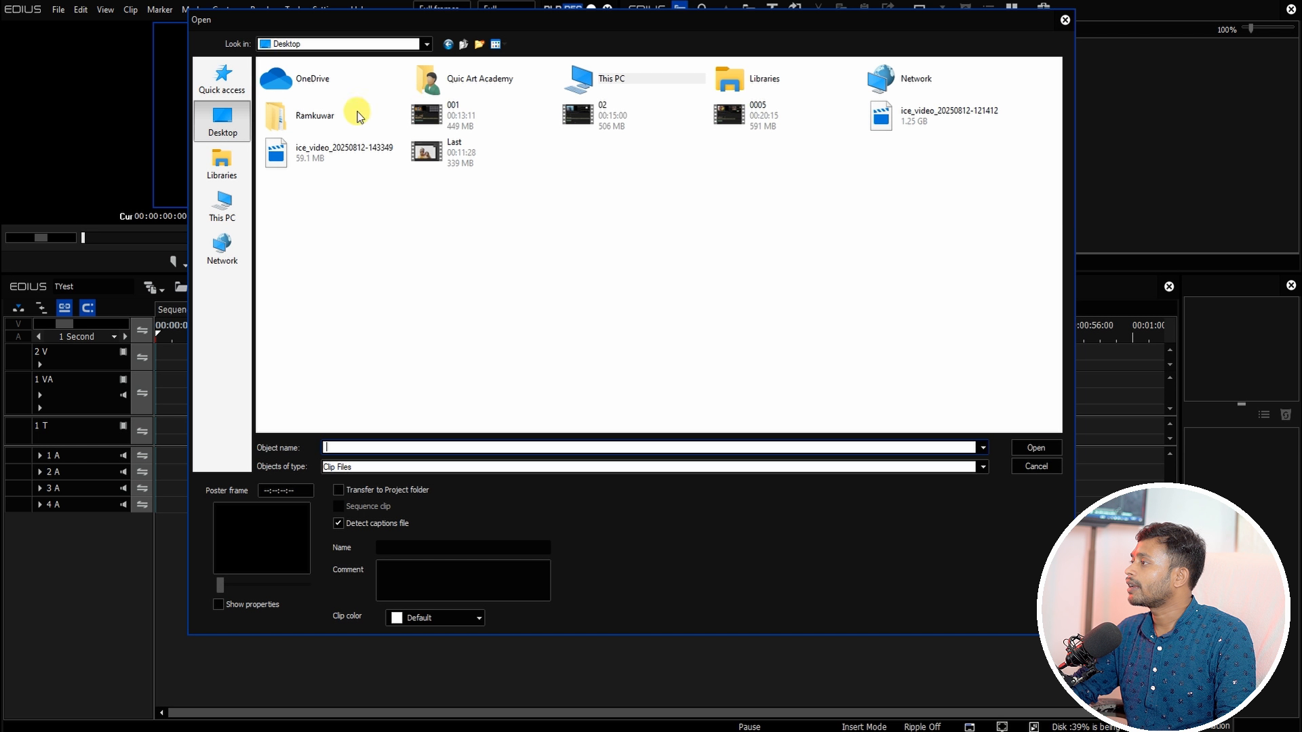
{"action": "double_click", "coordinate": [308, 113]}
{"action": "left_click", "coordinate": [303, 120]}
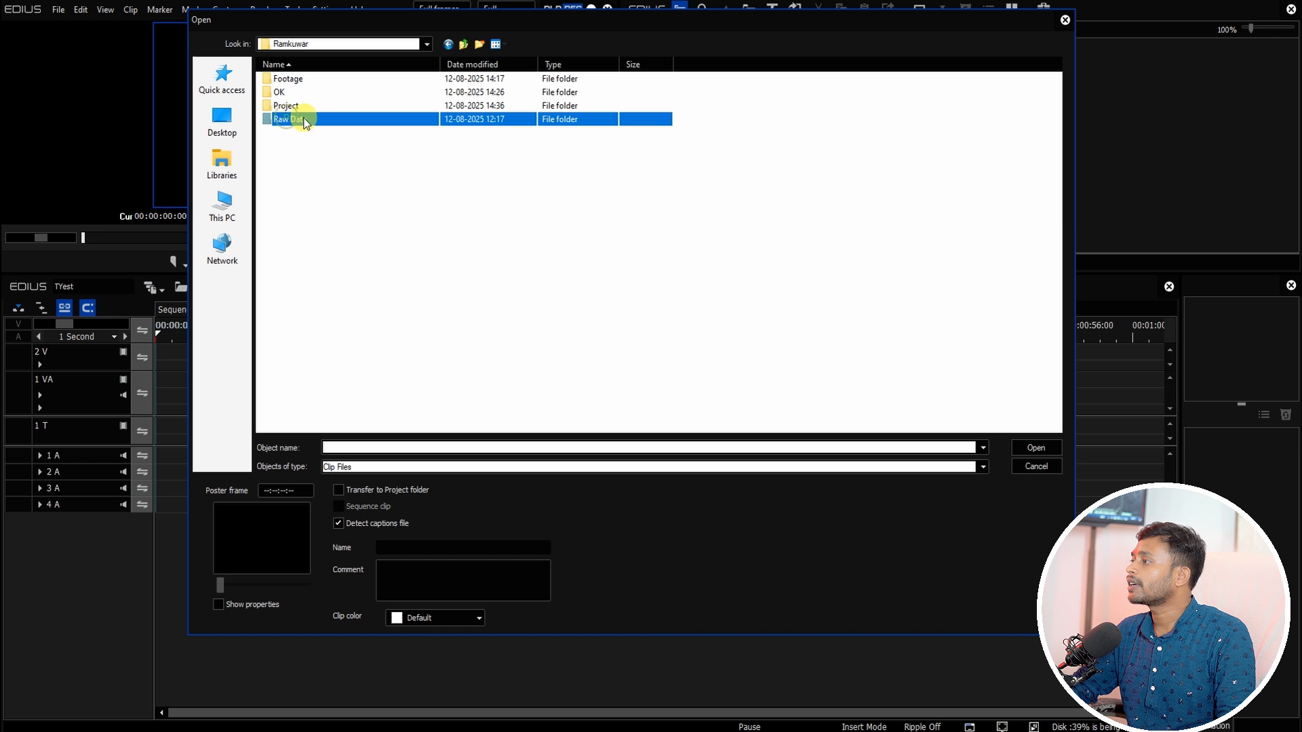
{"action": "double_click", "coordinate": [304, 121]}
{"action": "double_click", "coordinate": [284, 94]}
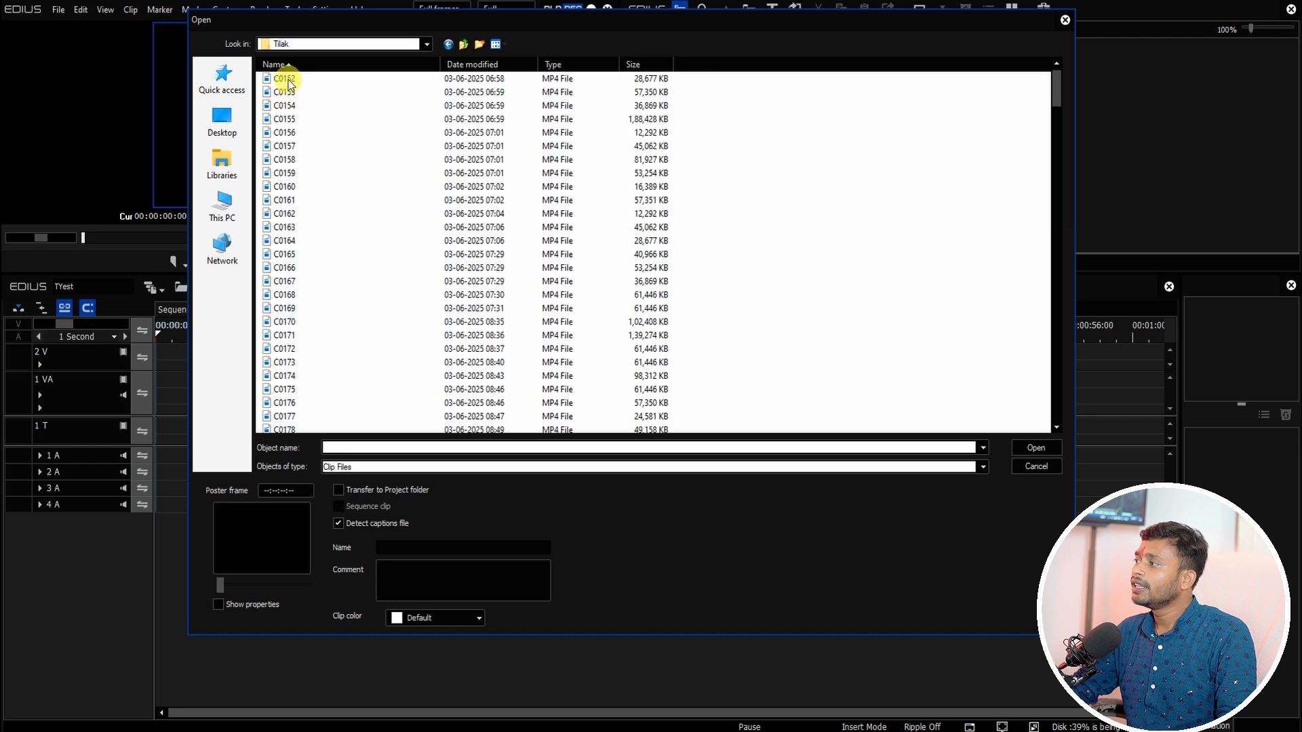
{"action": "left_click", "coordinate": [289, 80]}
{"action": "key", "text": "ctrl+a"}
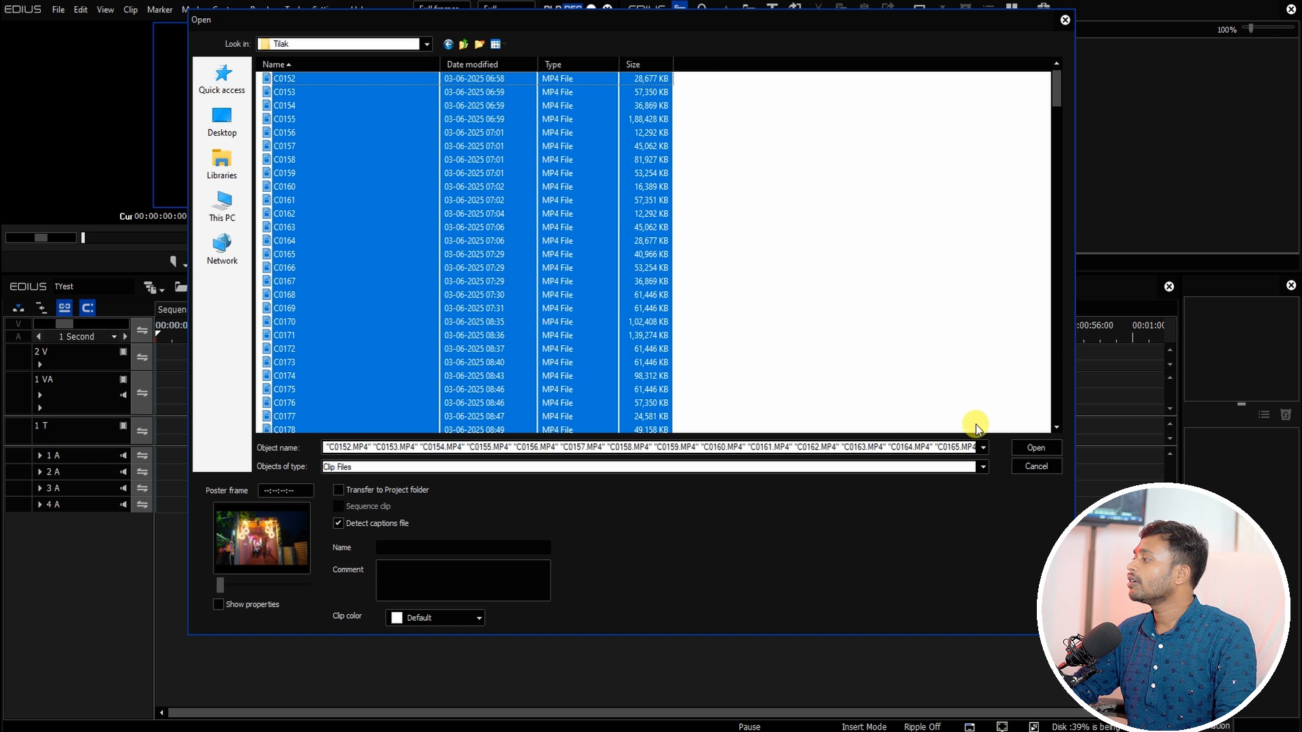
{"action": "left_click", "coordinate": [1034, 449]}
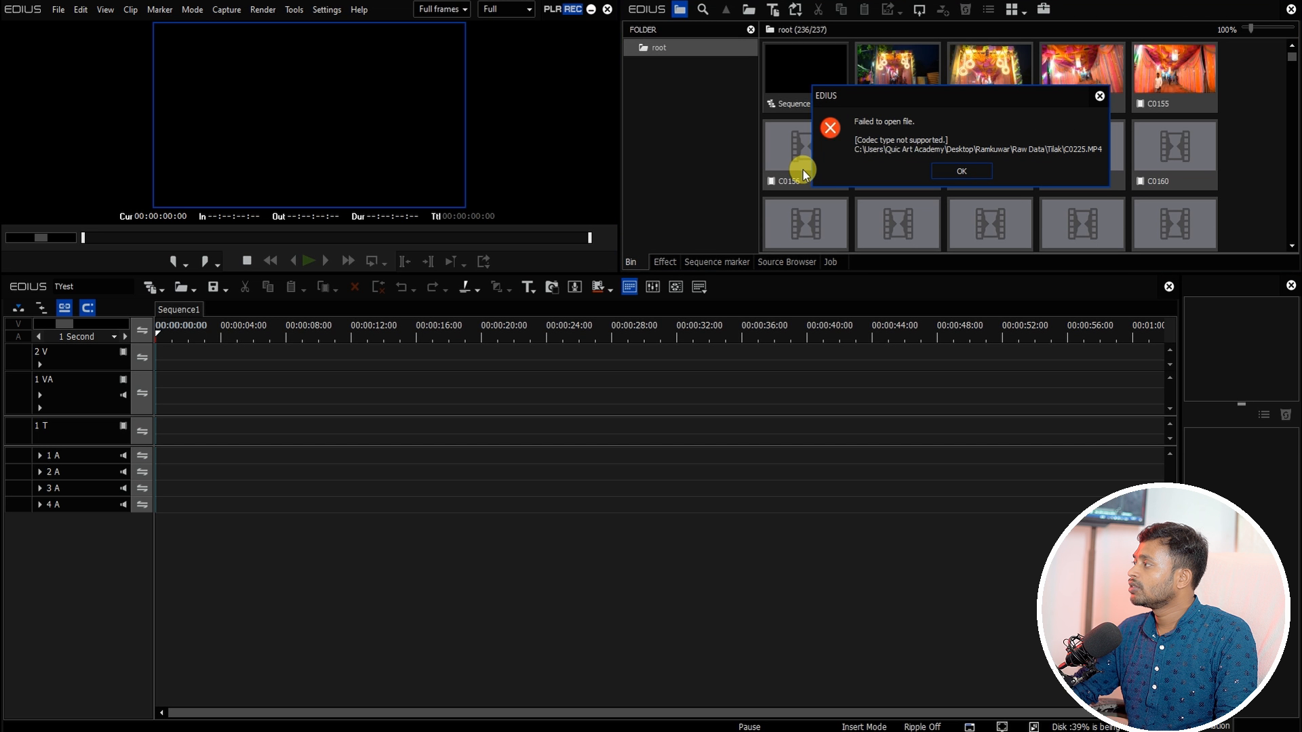
{"action": "left_click", "coordinate": [959, 169]}
{"action": "left_click", "coordinate": [912, 106]}
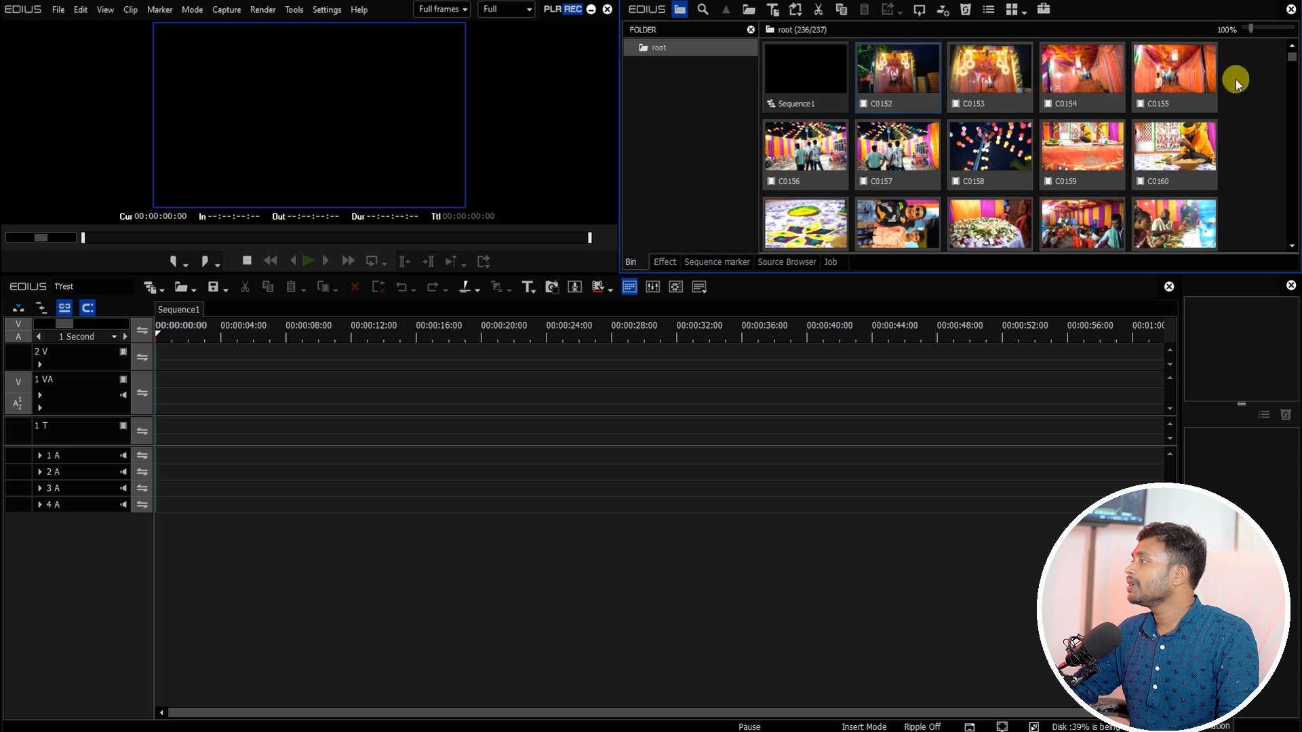
Step: Place the imported Tilak clips onto the 1 VA track and delete them from the bin
{"action": "left_click_drag", "start_coordinate": [889, 61], "coordinate": [146, 388]}
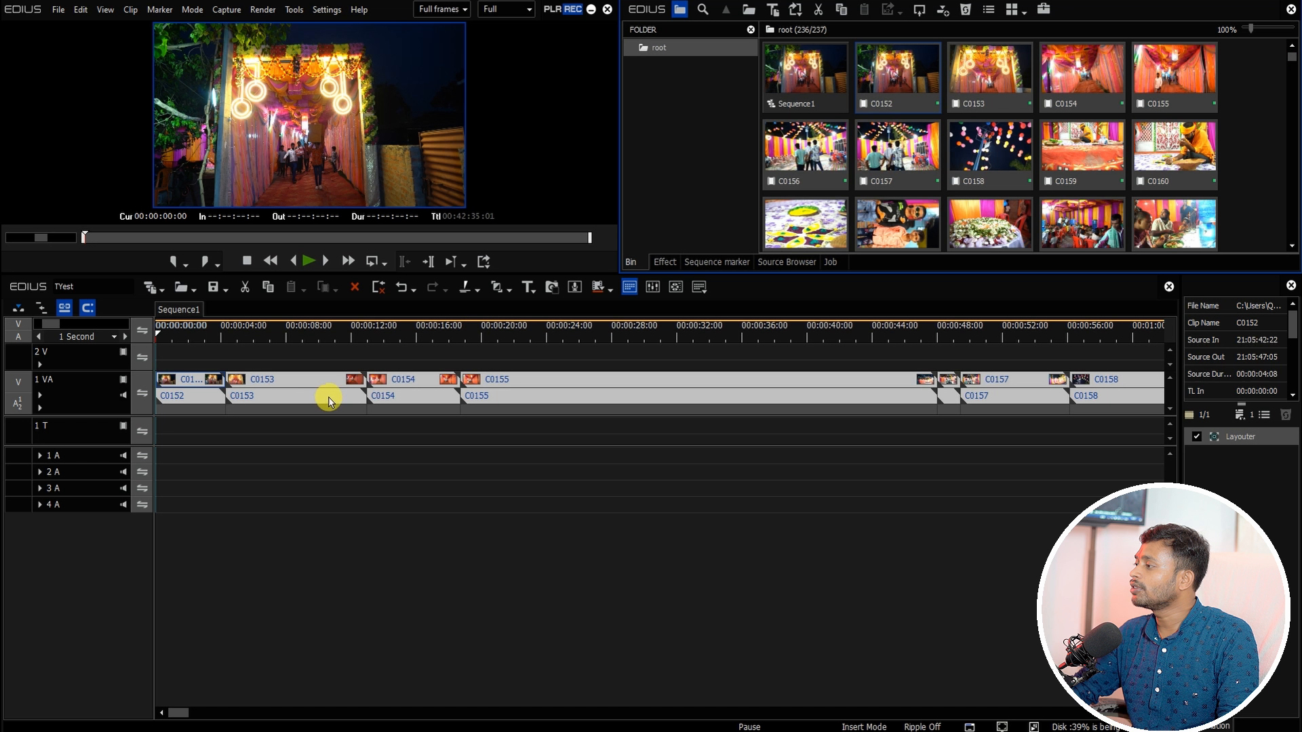
{"action": "left_click", "coordinate": [885, 114]}
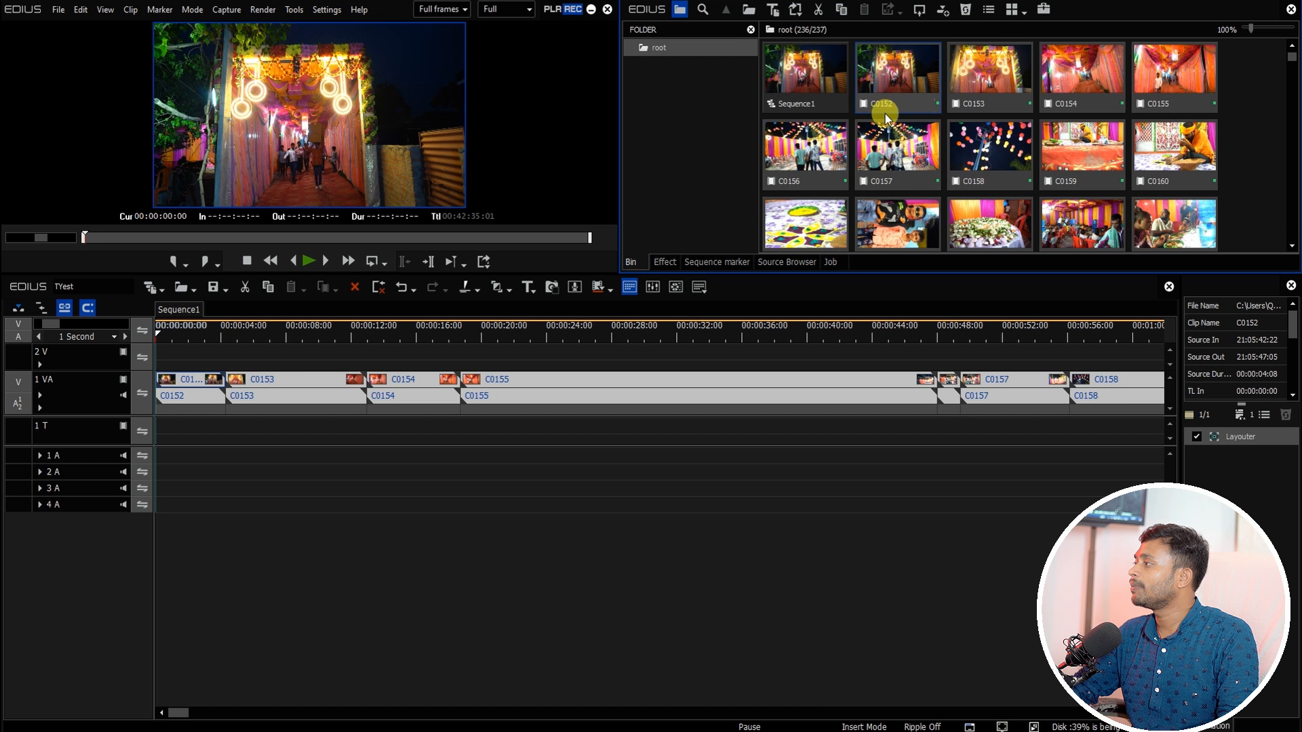
{"action": "right_click", "coordinate": [901, 82]}
{"action": "left_click", "coordinate": [938, 90]}
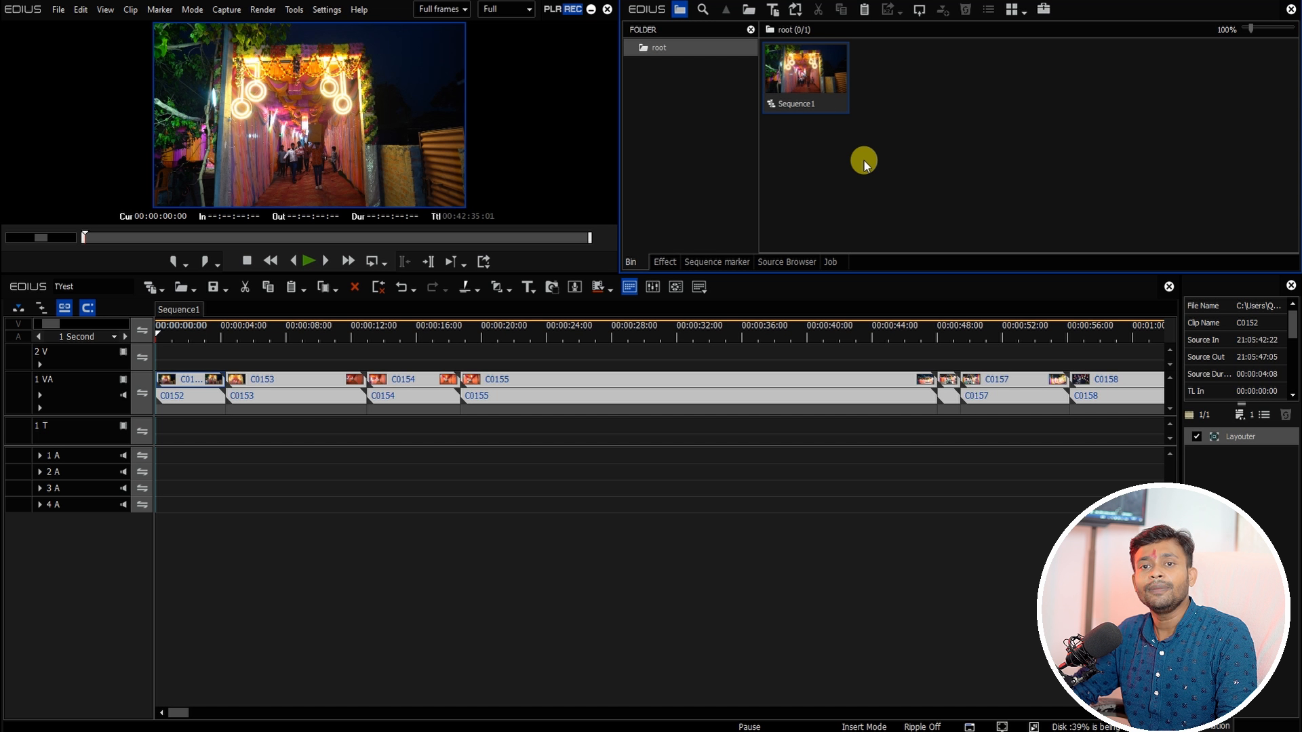
Step: Import every clip from the Raw Data > Sadi folder into the bin
{"action": "double_click", "coordinate": [906, 161]}
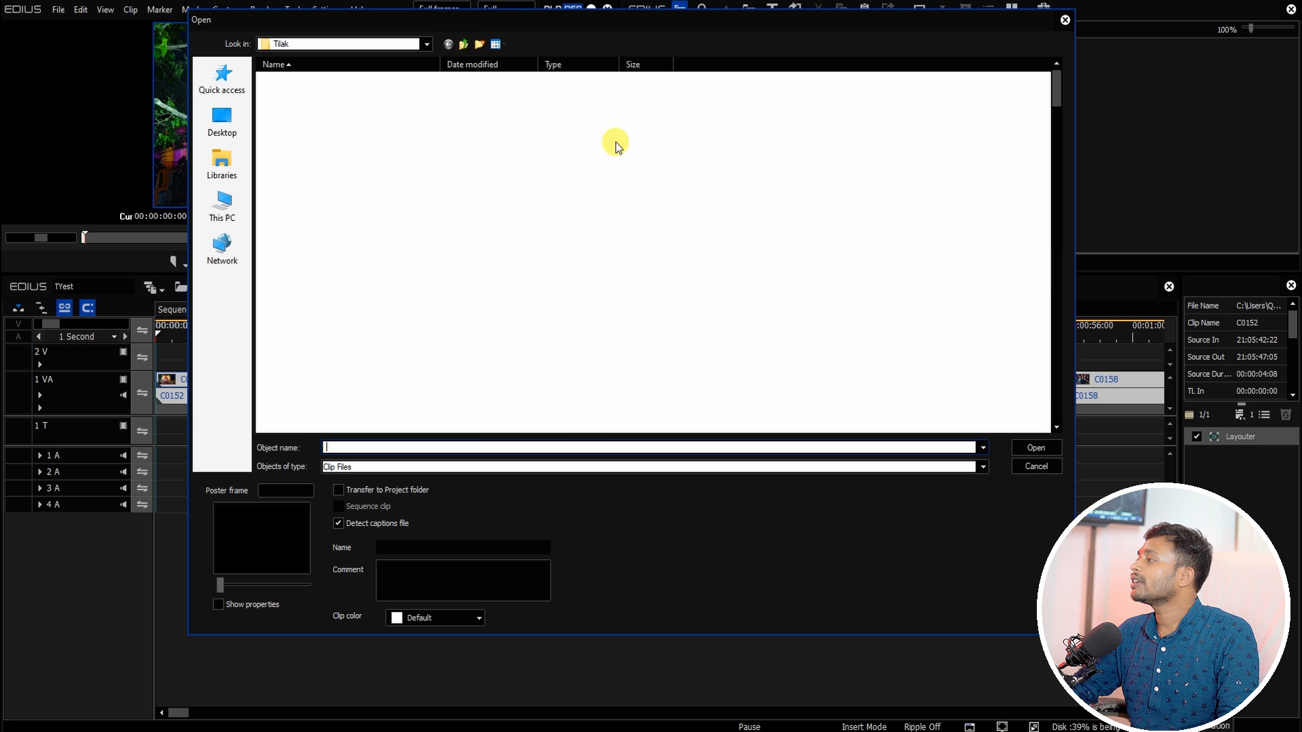
{"action": "left_click", "coordinate": [461, 44]}
{"action": "double_click", "coordinate": [280, 78]}
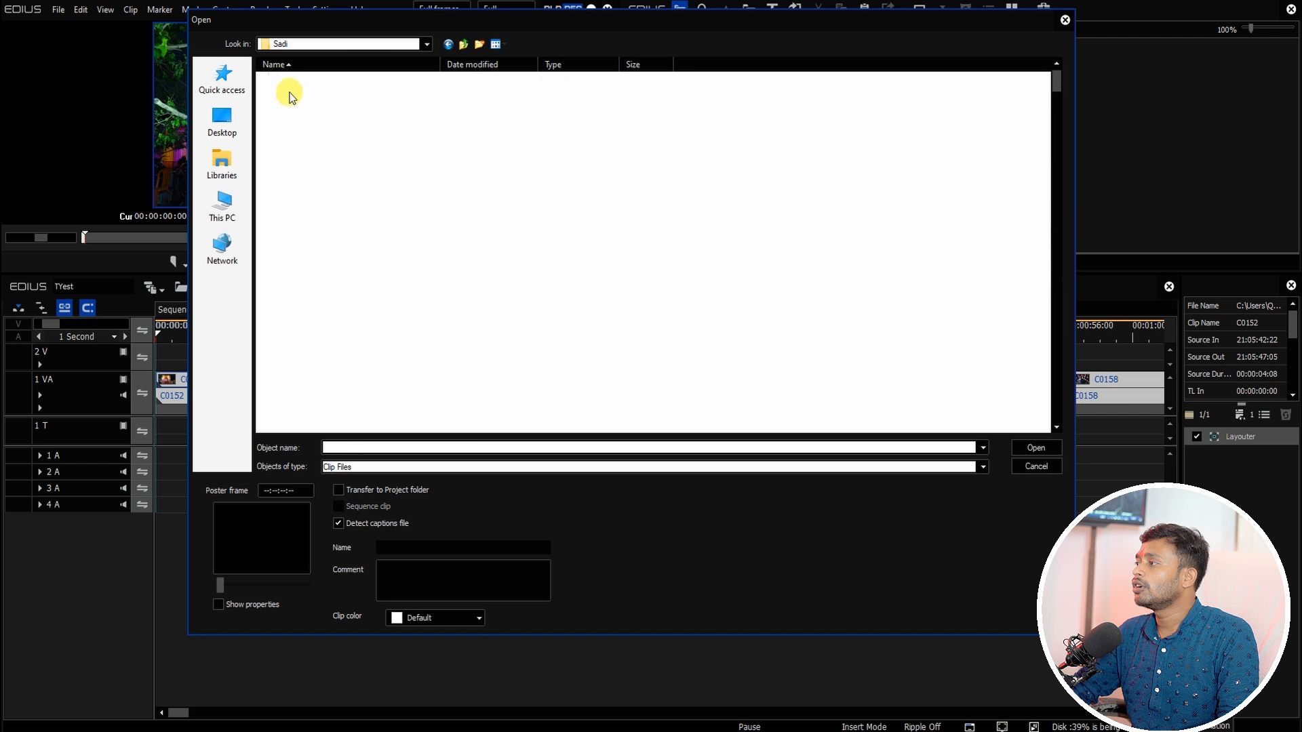
{"action": "key", "text": "ctrl+a"}
{"action": "left_click", "coordinate": [1036, 448]}
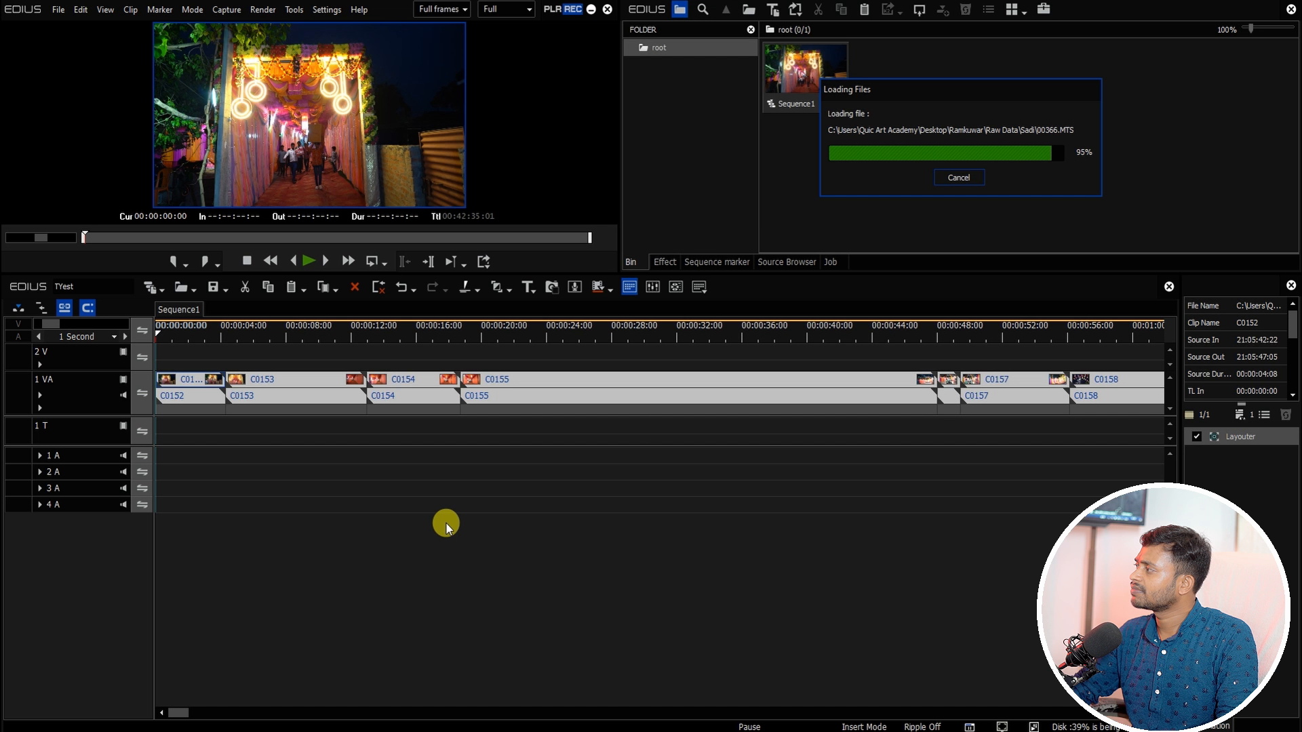
Step: Append the Sadi clips after the existing clips on the 1 VA track and delete them from the bin
{"action": "left_click", "coordinate": [230, 334]}
{"action": "scroll", "coordinate": [285, 366], "scroll_direction": "down", "scroll_amount": 1}
{"action": "scroll", "coordinate": [285, 369], "scroll_direction": "down", "scroll_amount": 6}
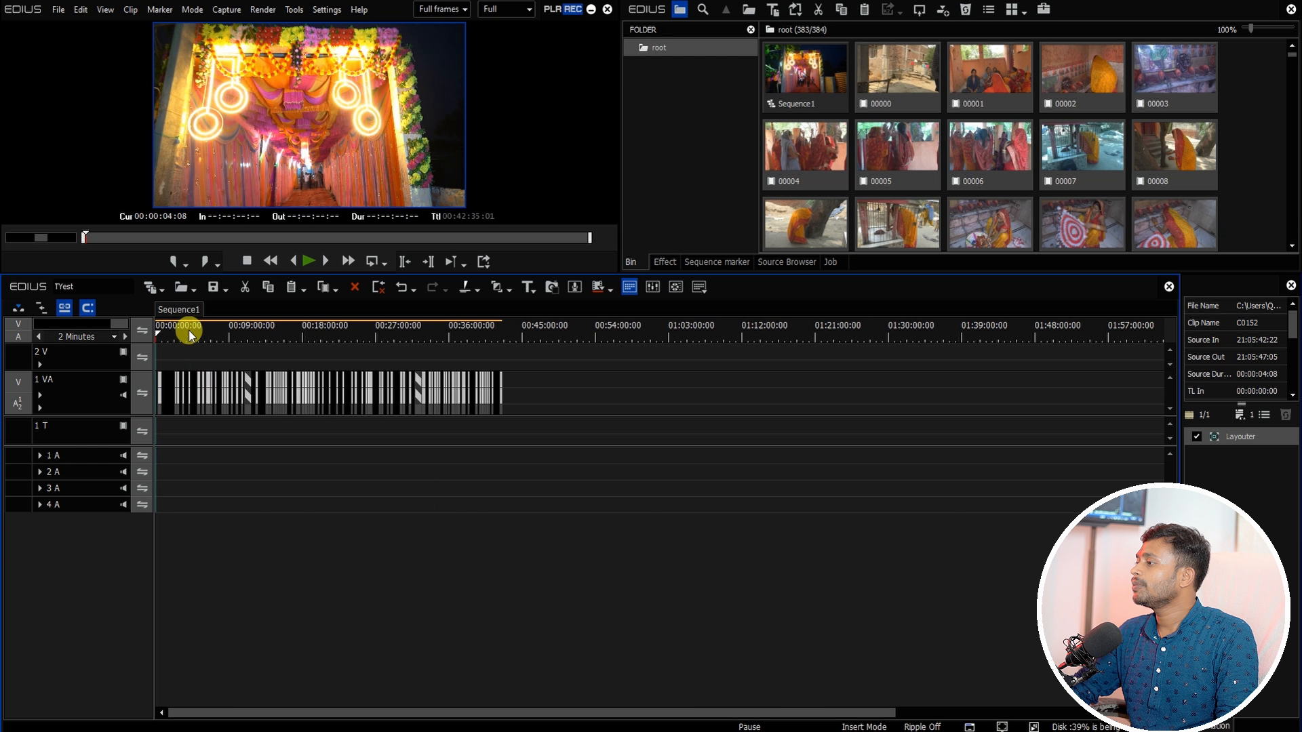
{"action": "left_click_drag", "start_coordinate": [190, 331], "coordinate": [515, 394]}
{"action": "scroll", "coordinate": [552, 397], "scroll_direction": "up", "scroll_amount": 4}
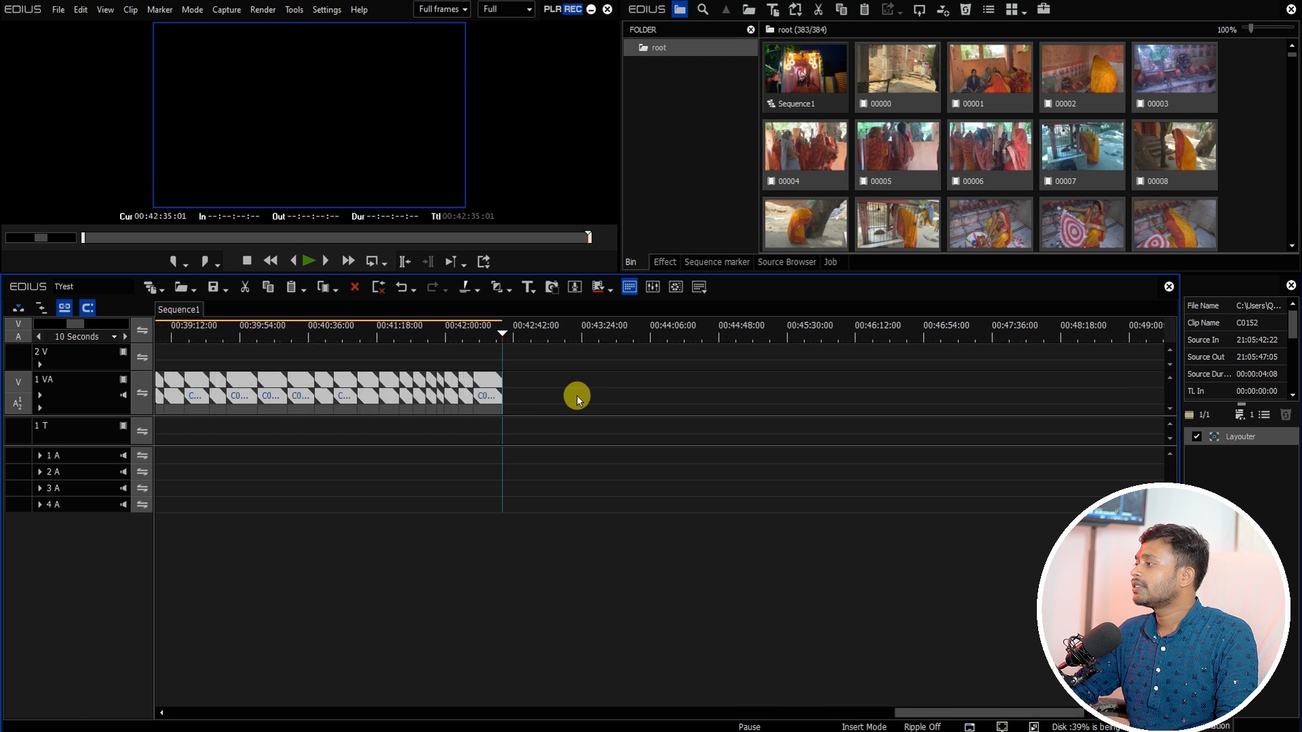
{"action": "left_click", "coordinate": [481, 338]}
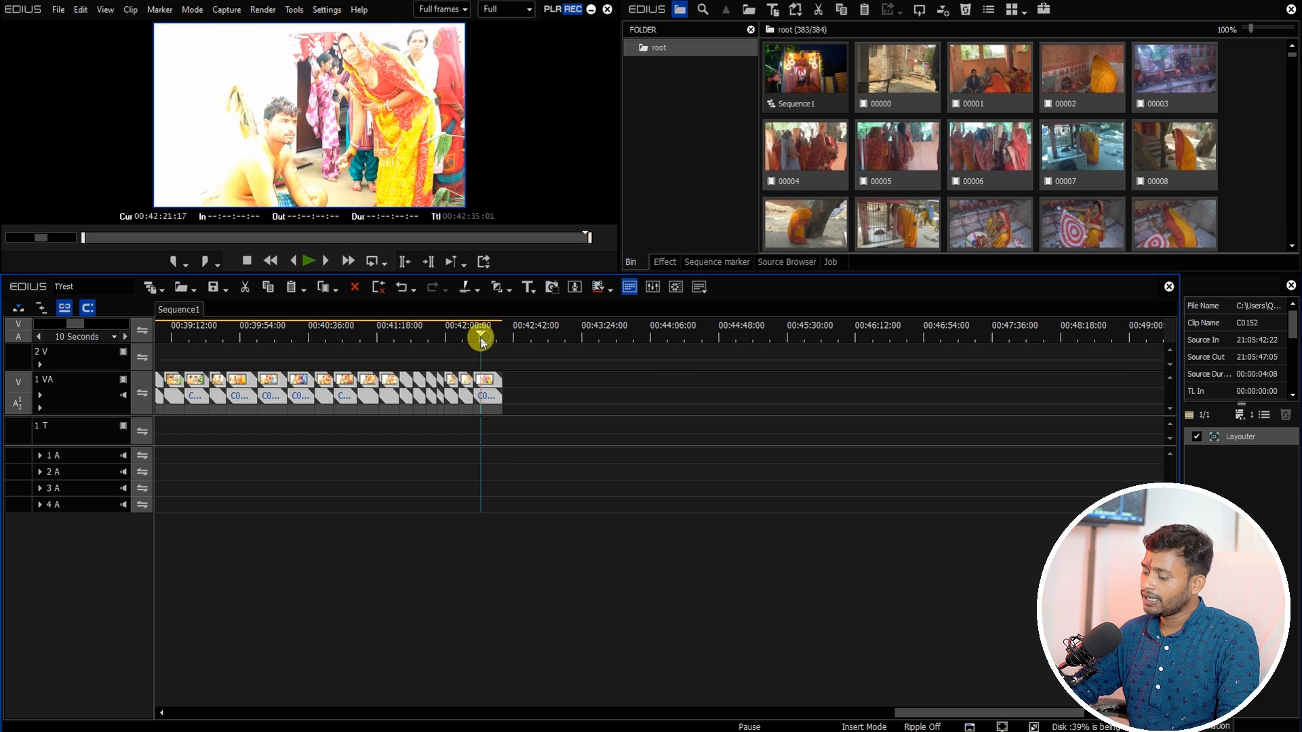
{"action": "key", "text": "End"}
{"action": "key", "text": "Home"}
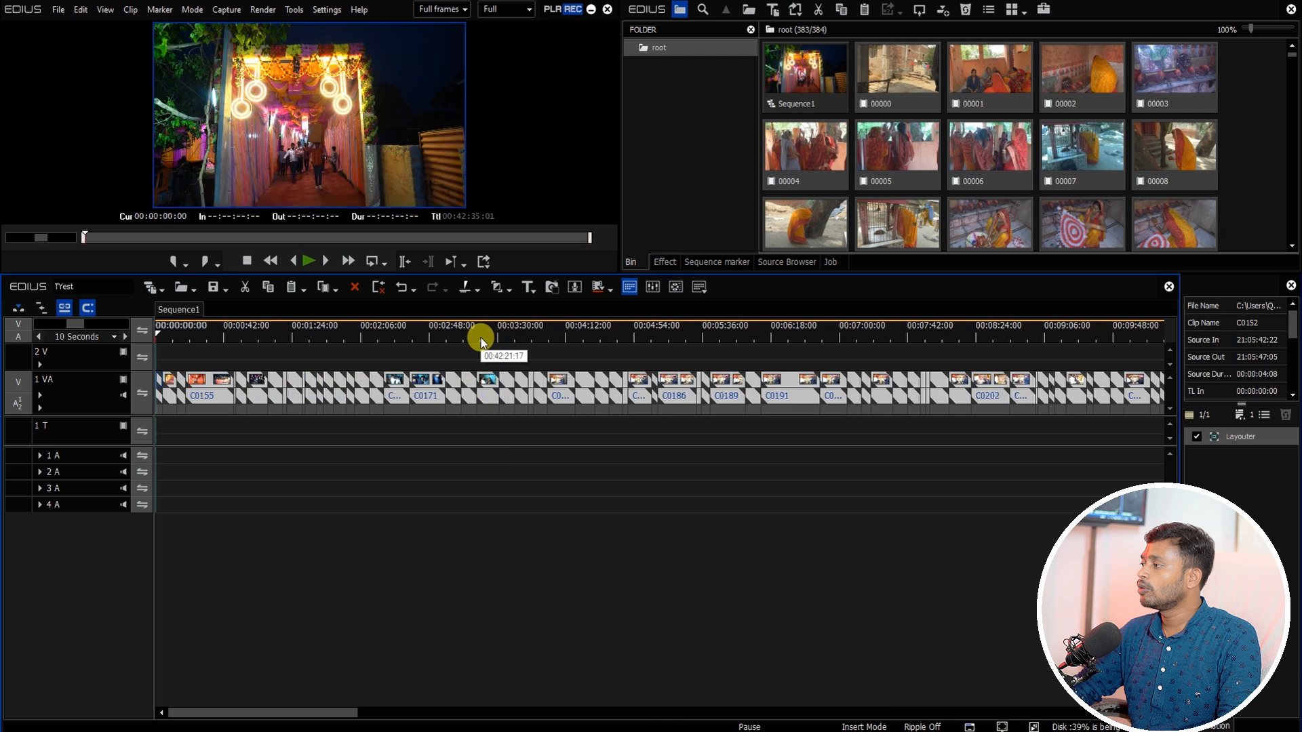
{"action": "key", "text": "End"}
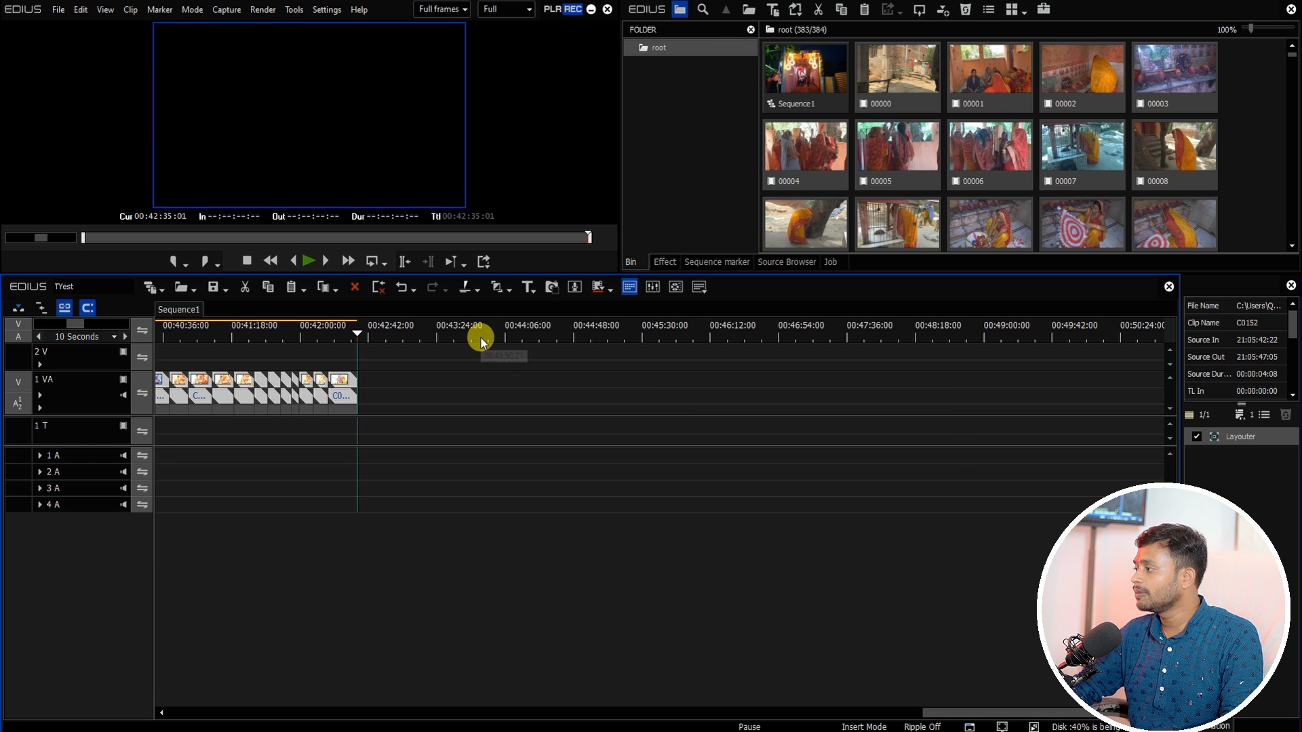
{"action": "left_click_drag", "start_coordinate": [893, 76], "coordinate": [380, 381]}
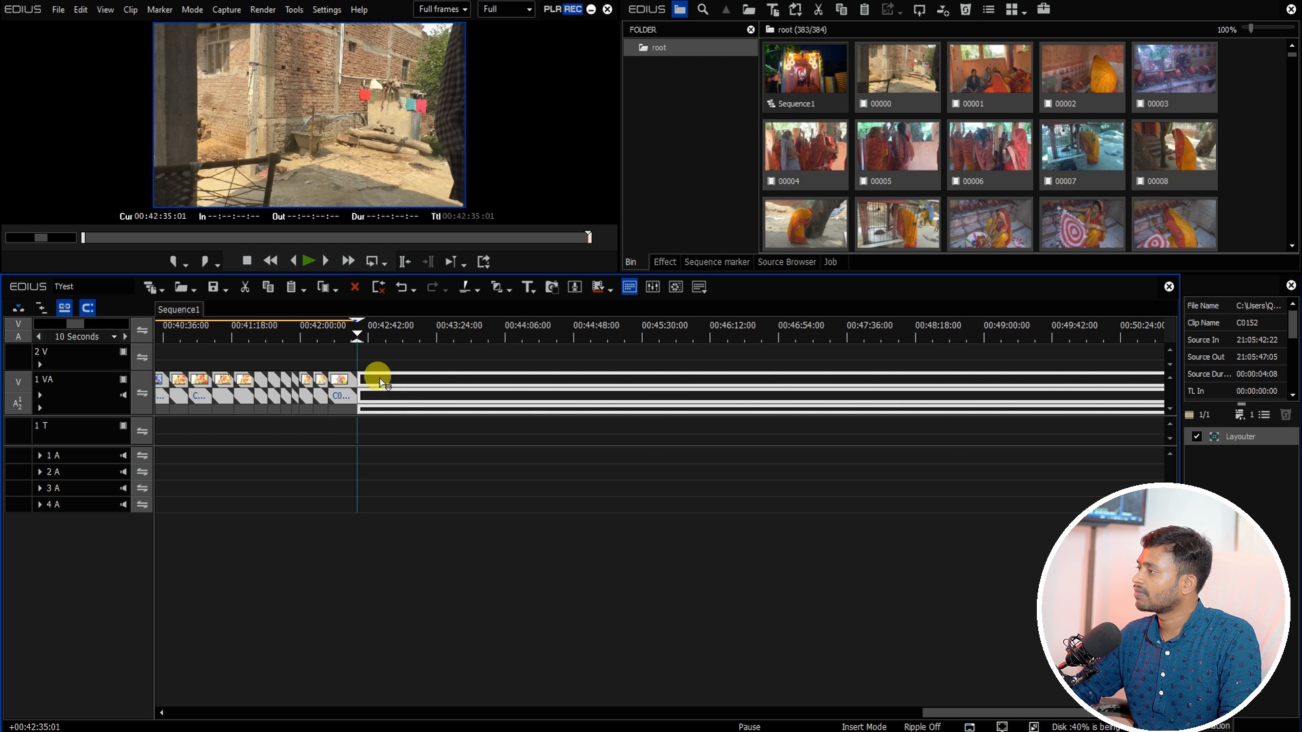
{"action": "left_click_drag", "start_coordinate": [370, 333], "coordinate": [595, 373]}
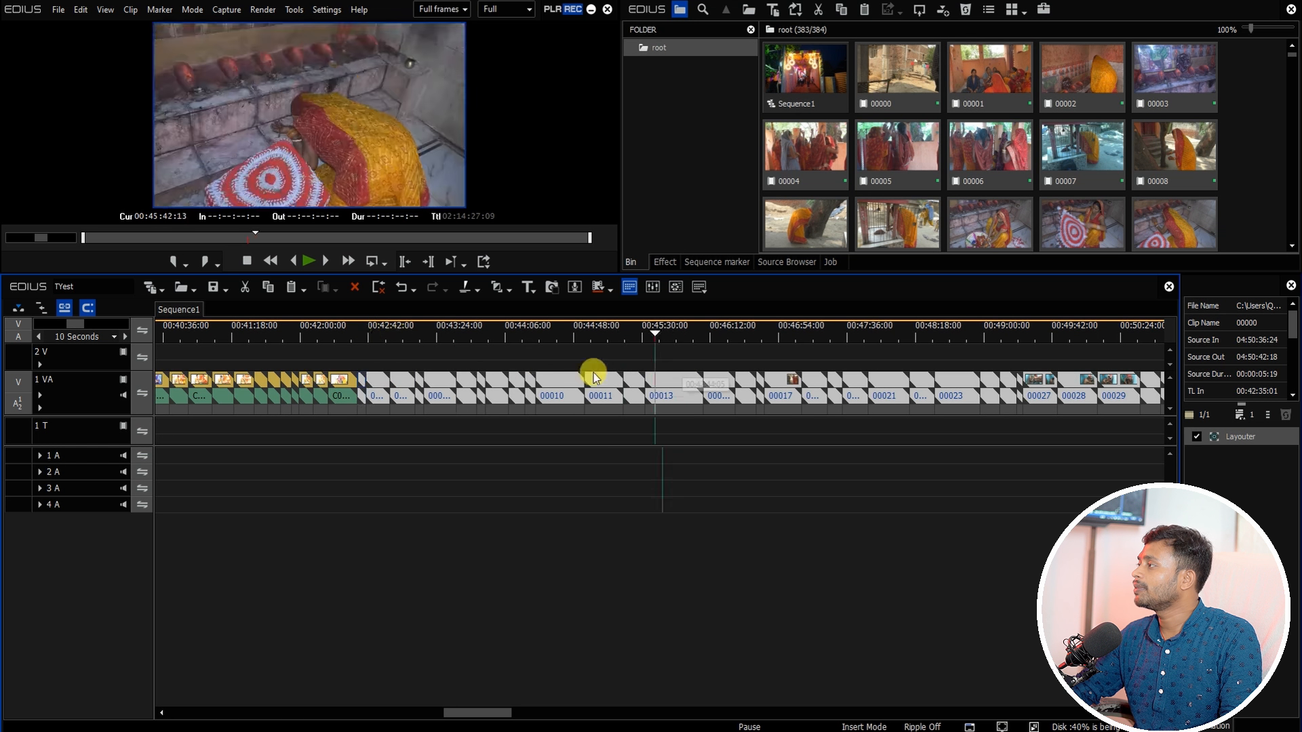
{"action": "right_click", "coordinate": [912, 75]}
{"action": "left_click", "coordinate": [948, 83]}
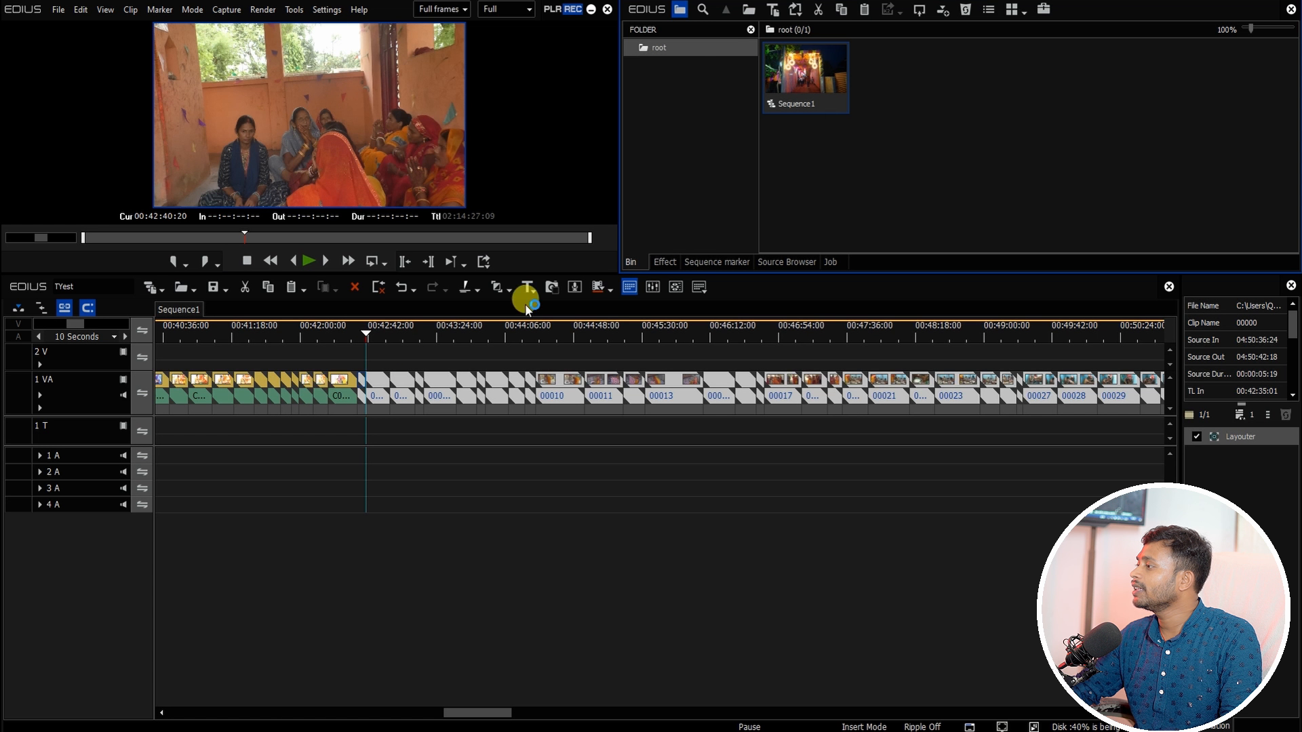
Step: Return to the sequence start and mute the audio of the 1 VA track
{"action": "left_click_drag", "start_coordinate": [363, 326], "coordinate": [133, 394]}
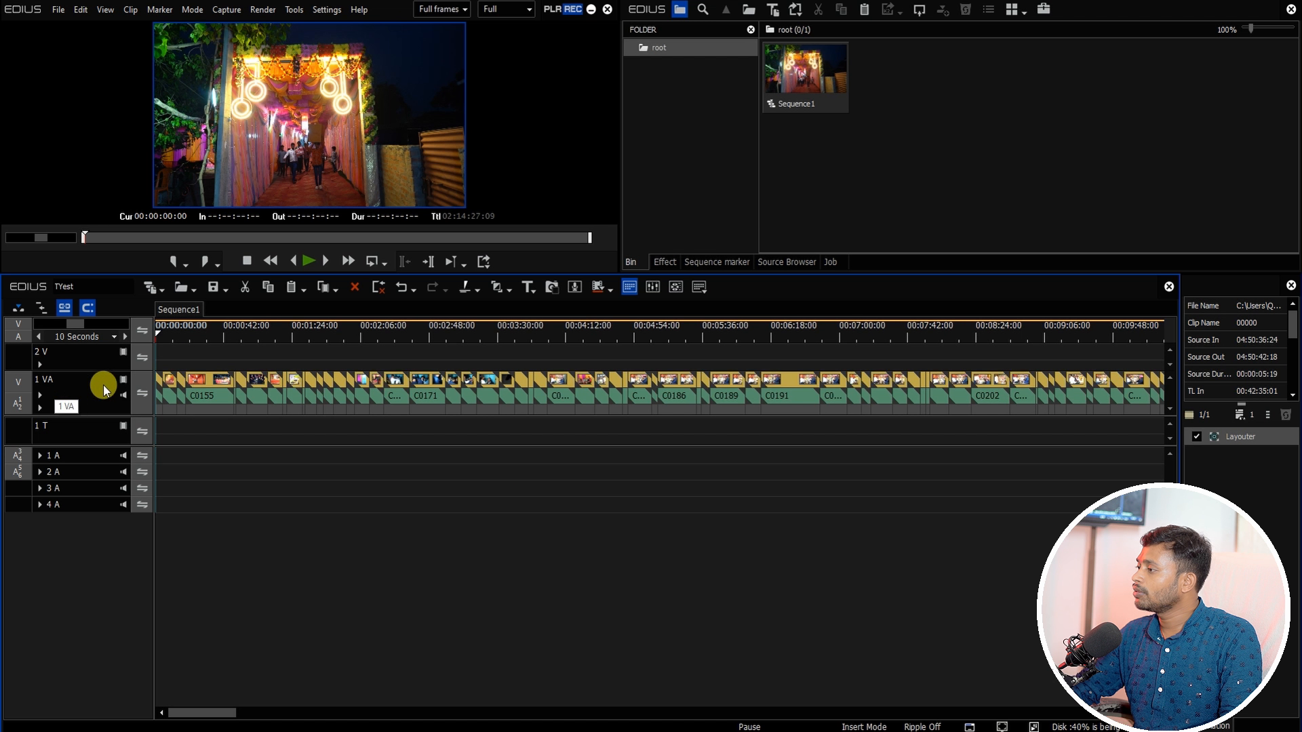
{"action": "left_click", "coordinate": [124, 393]}
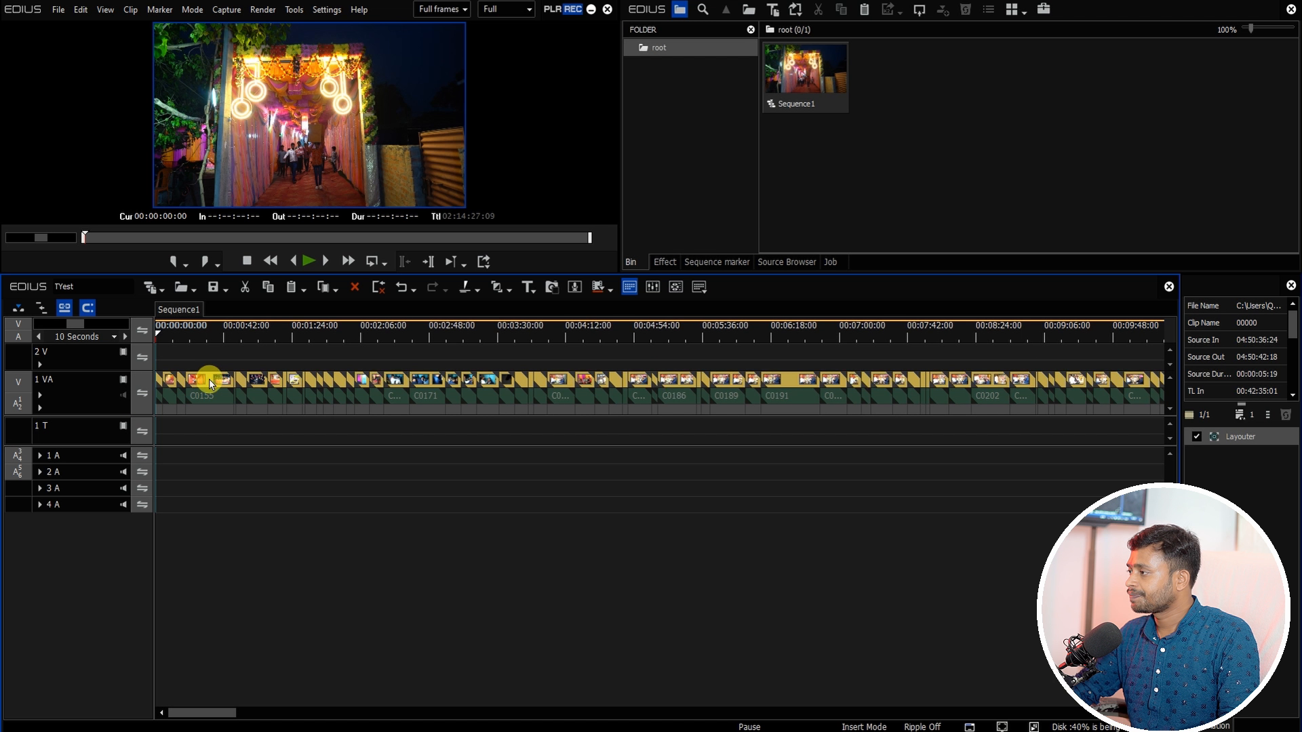
Step: Open Import Sequence and browse the Mixing Project drive's 4K Open Projects > 05_ONLINE_PROJECT folders for a project file
{"action": "left_click", "coordinate": [195, 290]}
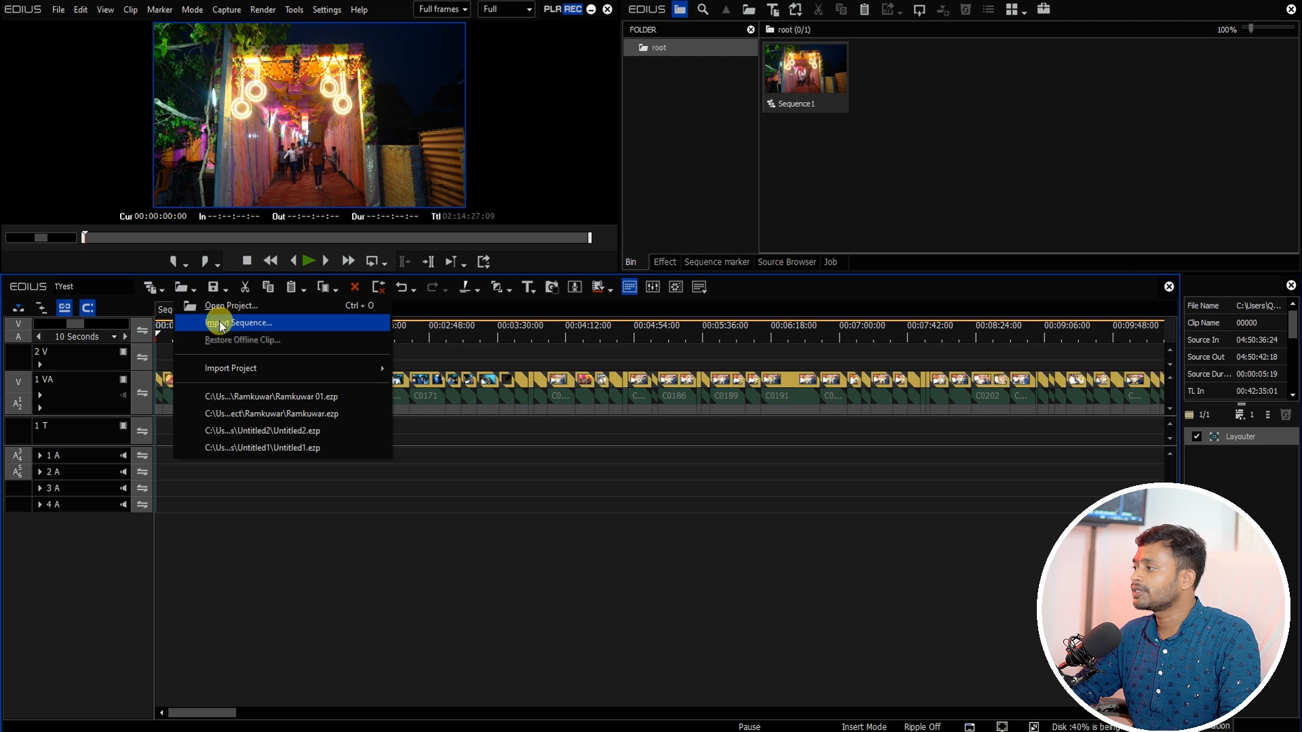
{"action": "left_click", "coordinate": [217, 324]}
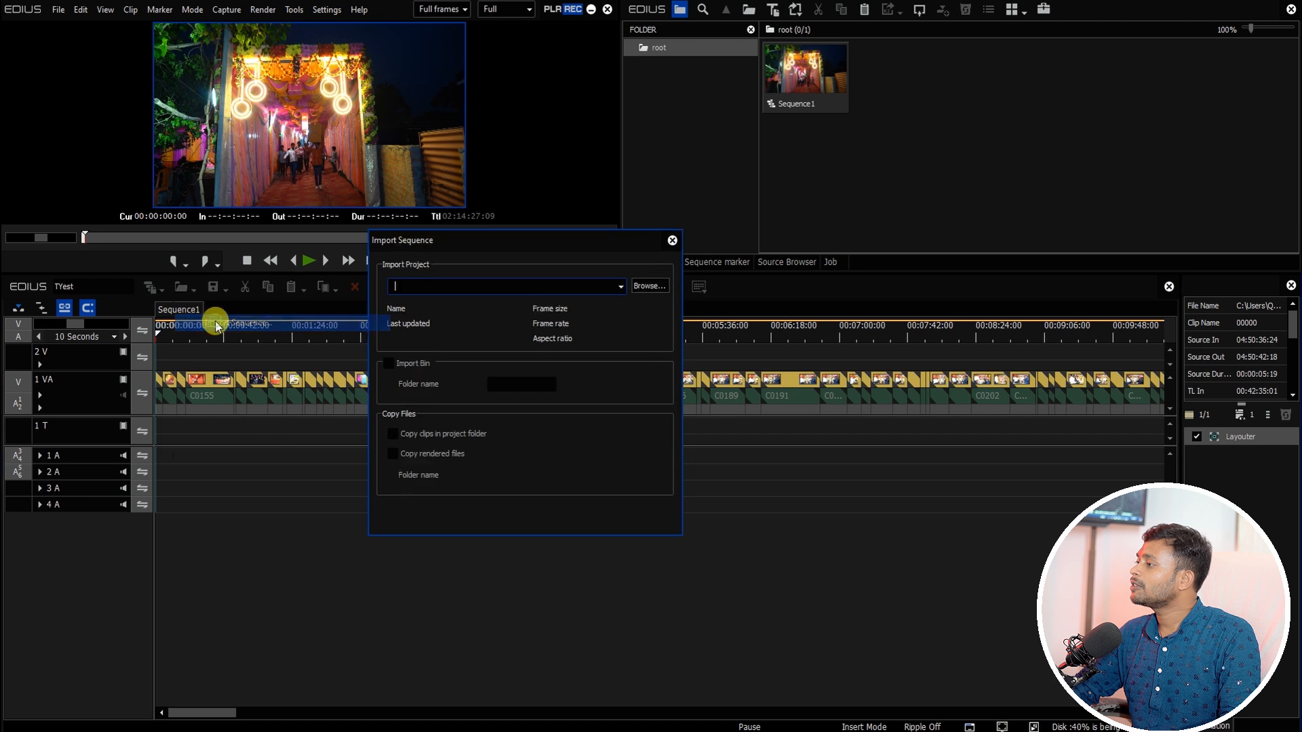
{"action": "left_click", "coordinate": [649, 286]}
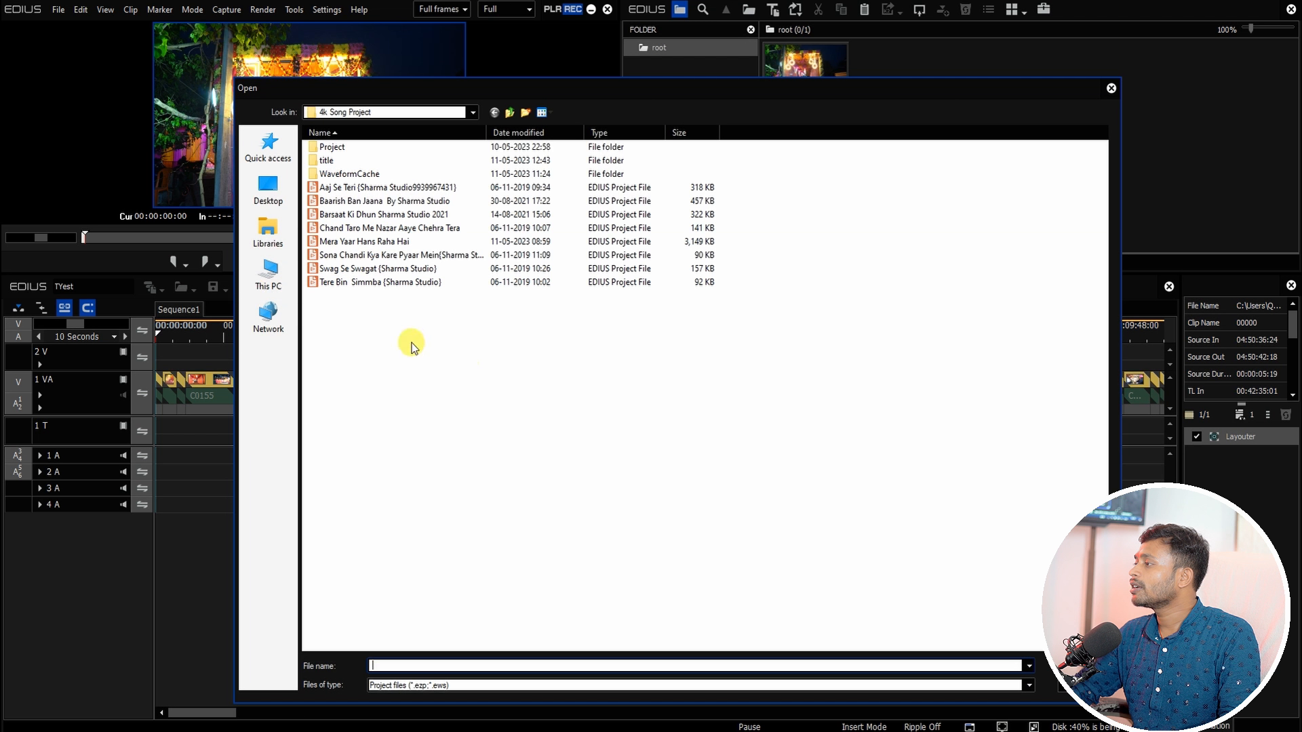
{"action": "left_click", "coordinate": [270, 284]}
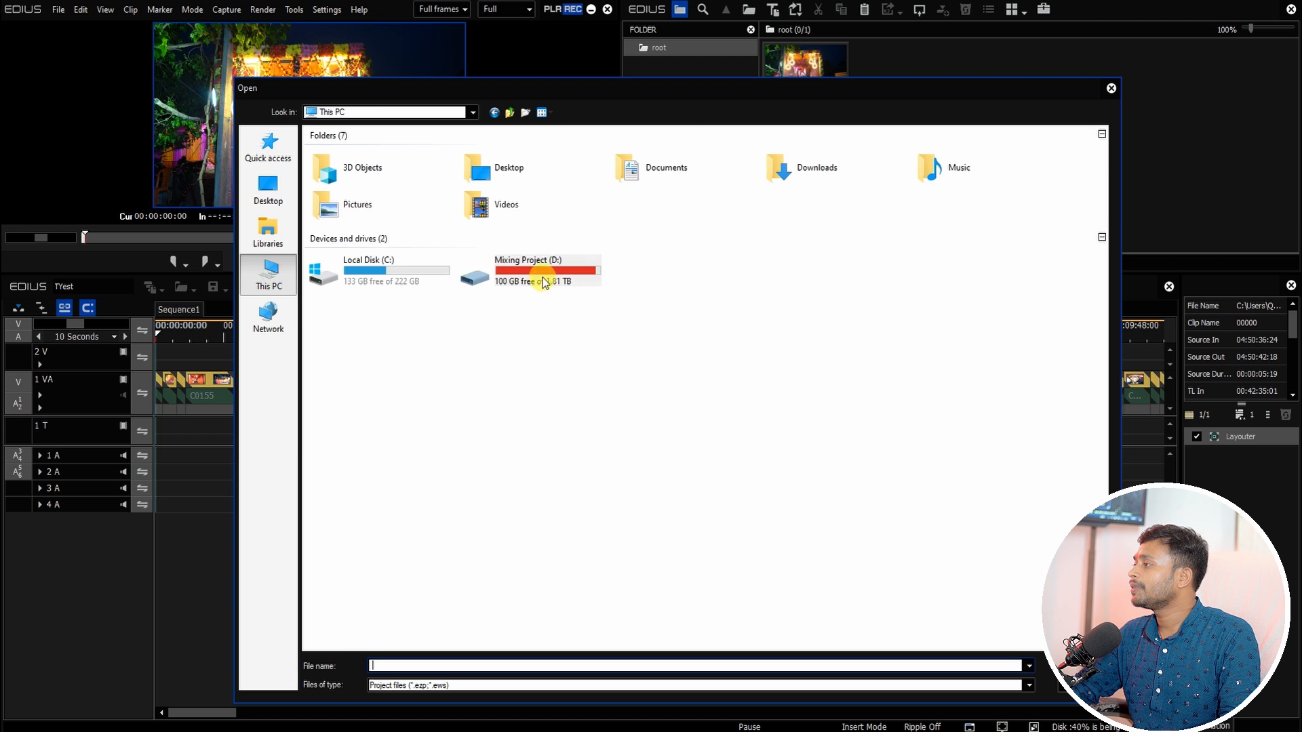
{"action": "double_click", "coordinate": [539, 281]}
{"action": "left_click", "coordinate": [420, 196]}
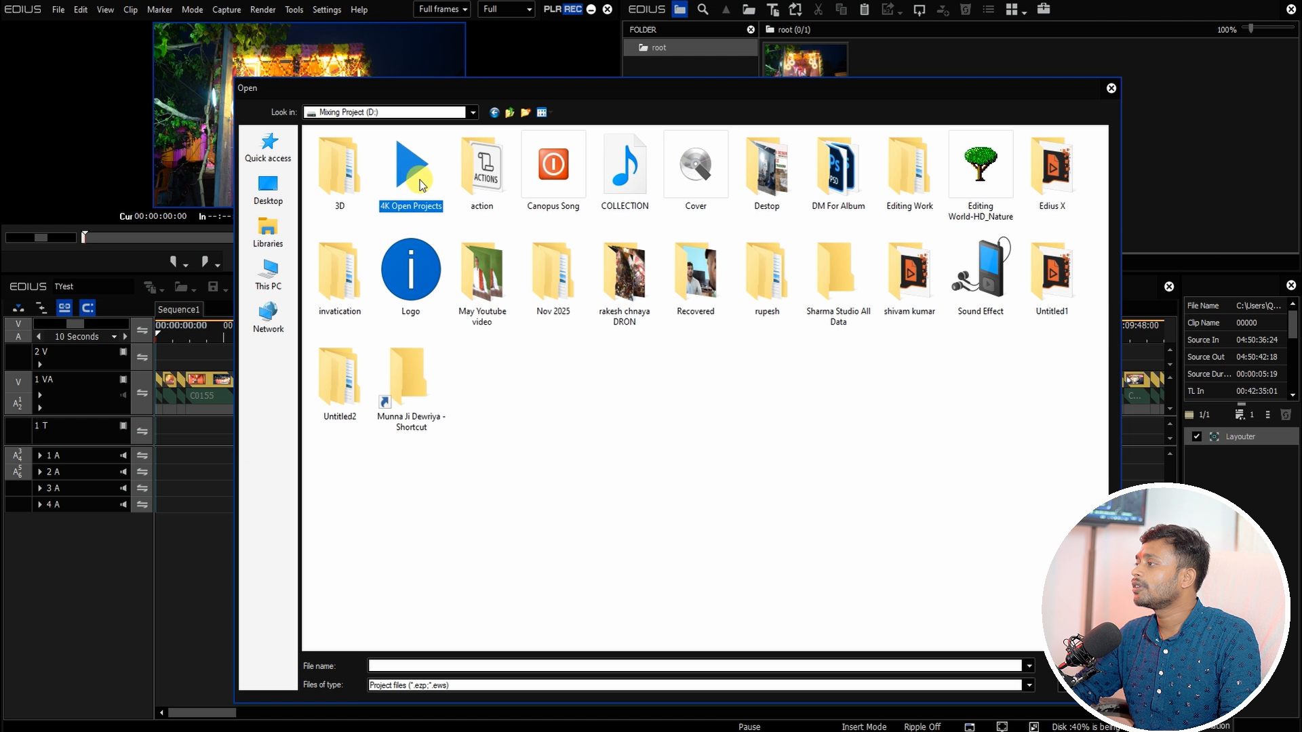
{"action": "double_click", "coordinate": [421, 187]}
{"action": "left_click", "coordinate": [350, 160]}
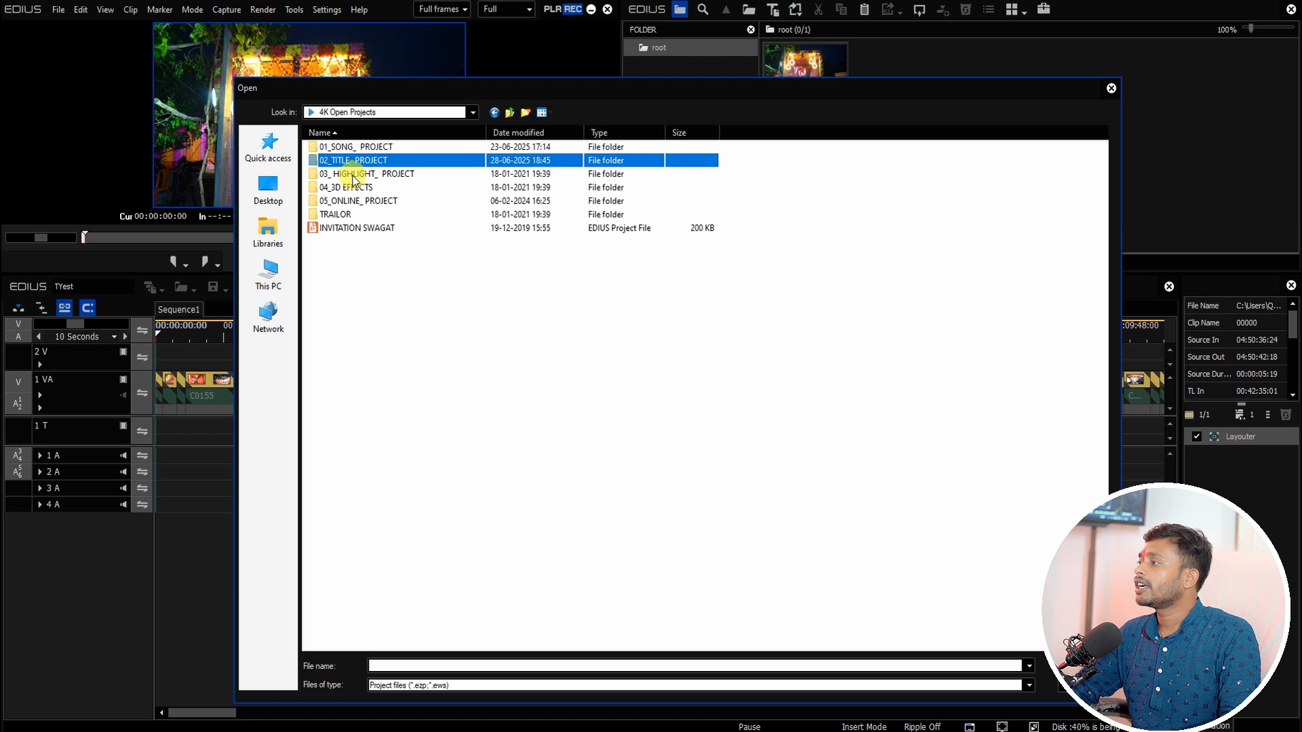
{"action": "left_click", "coordinate": [352, 175]}
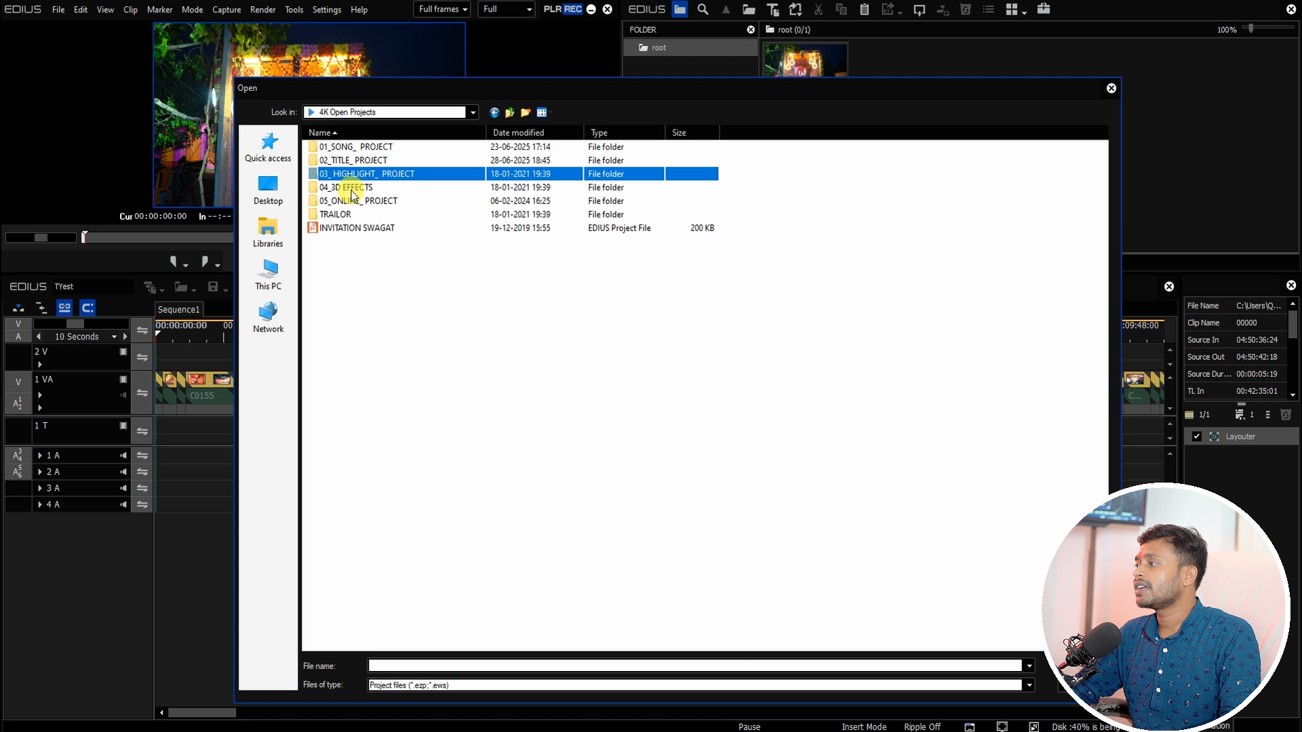
{"action": "left_click", "coordinate": [373, 202]}
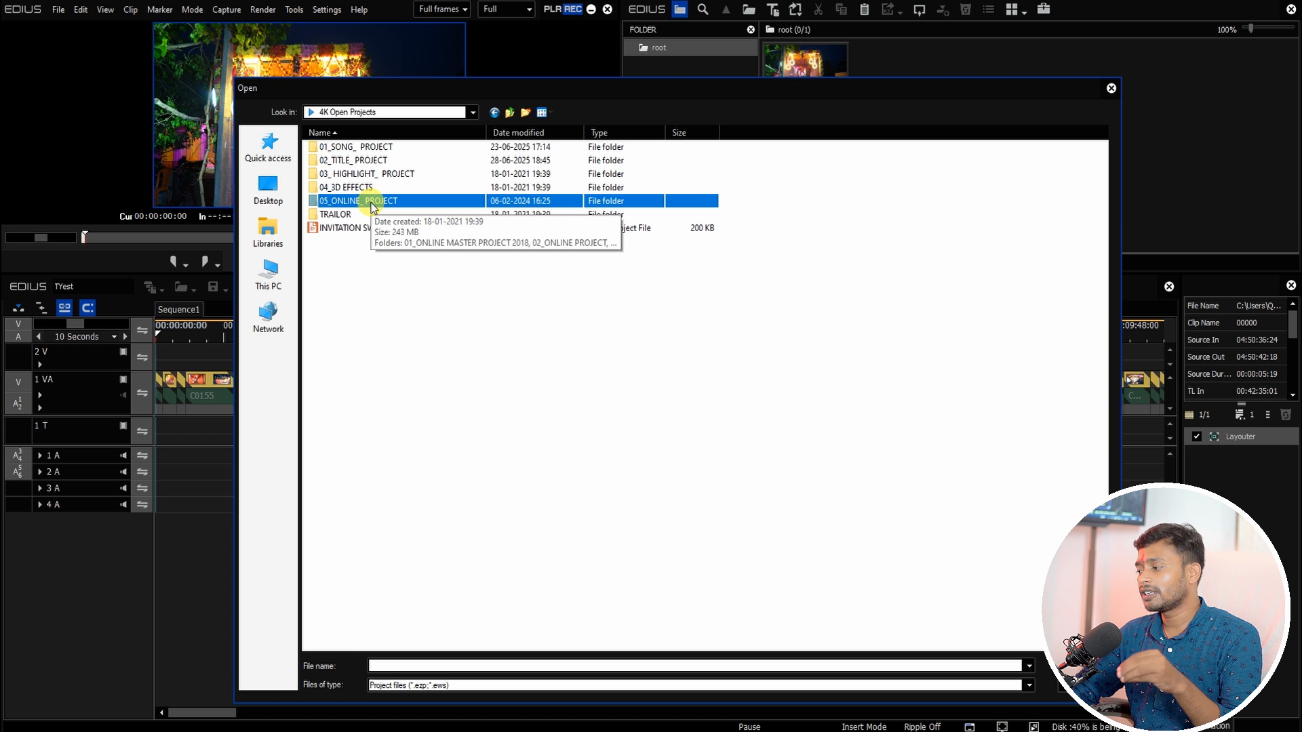
{"action": "double_click", "coordinate": [372, 202]}
{"action": "left_click", "coordinate": [363, 162]}
{"action": "left_click", "coordinate": [383, 147]}
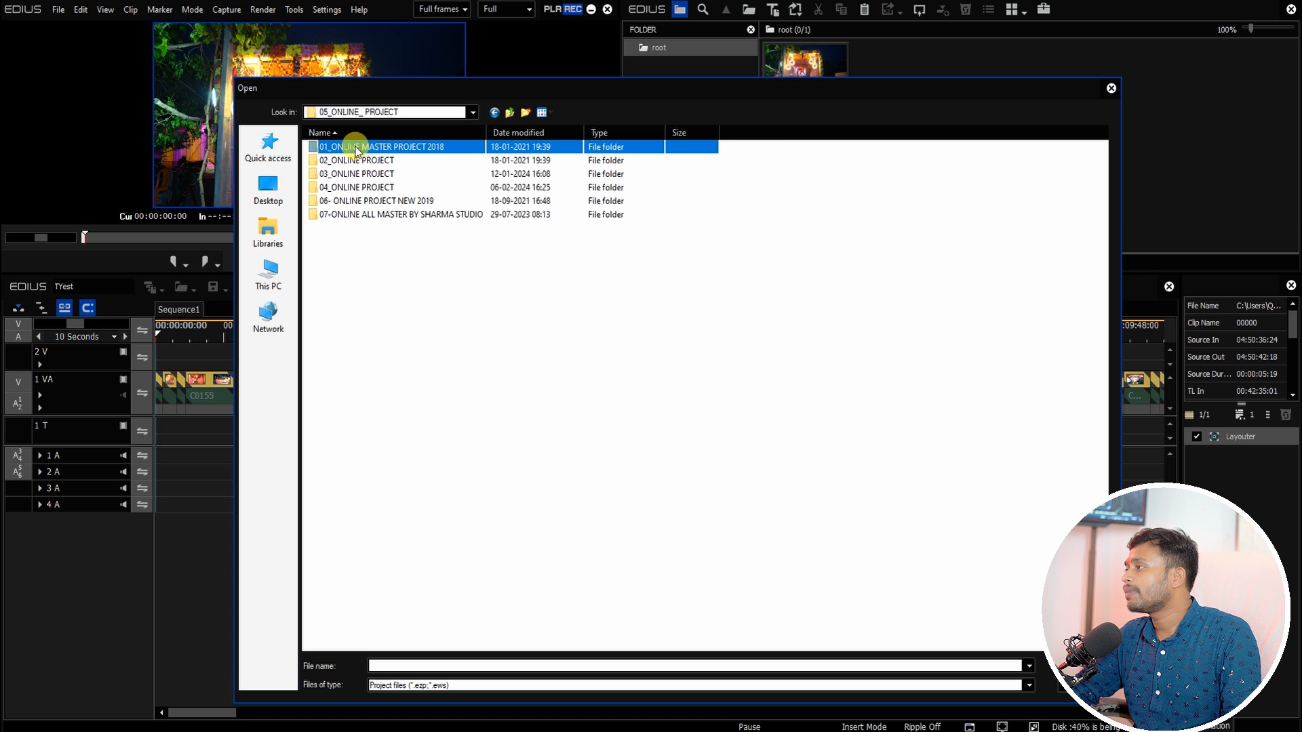
{"action": "left_click", "coordinate": [368, 162]}
{"action": "left_click", "coordinate": [367, 175]}
{"action": "left_click", "coordinate": [367, 188]}
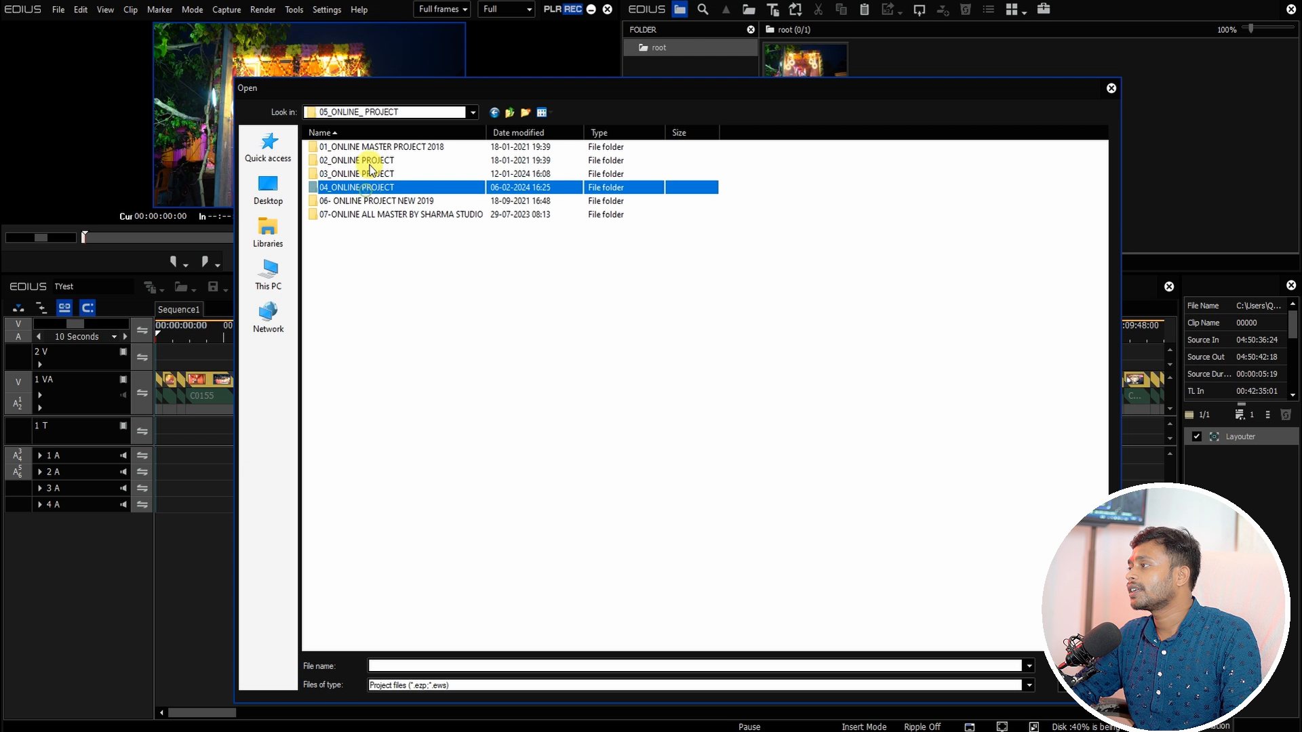
{"action": "left_click", "coordinate": [370, 149]}
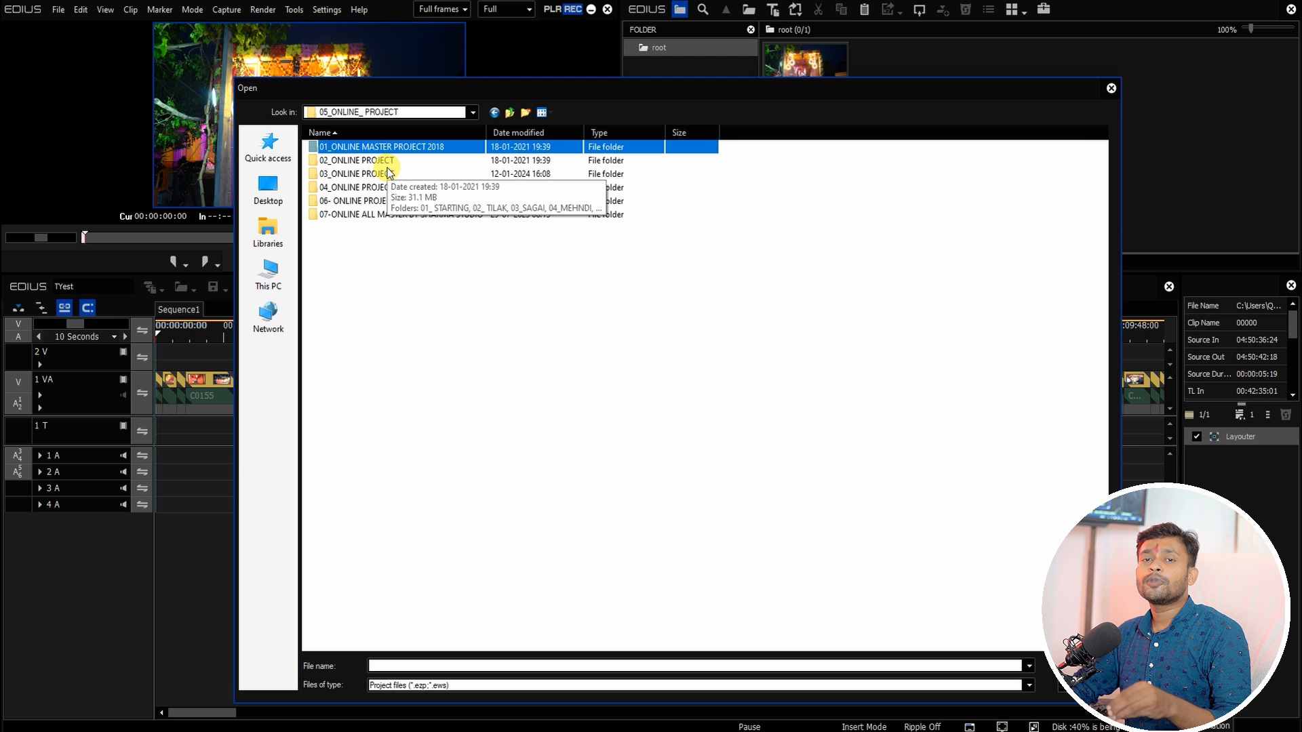
{"action": "double_click", "coordinate": [344, 146]}
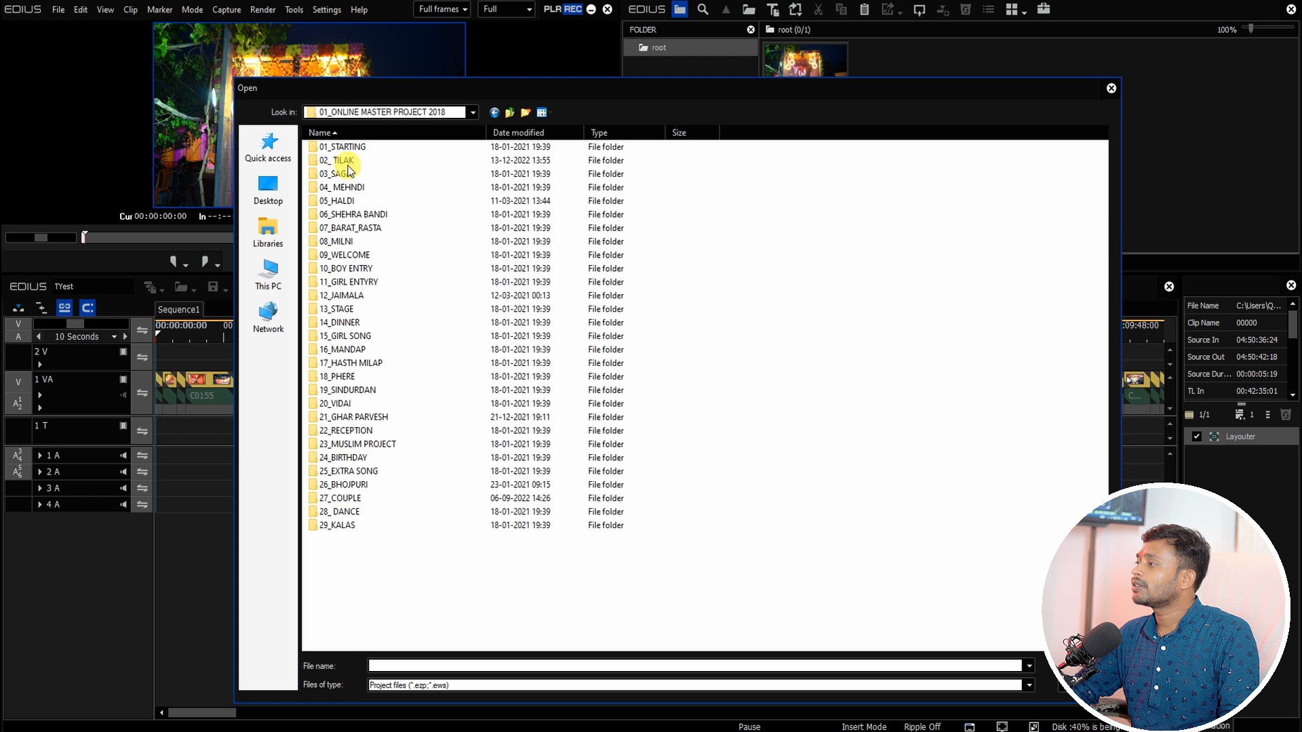
{"action": "double_click", "coordinate": [354, 161]}
{"action": "left_click", "coordinate": [353, 147]}
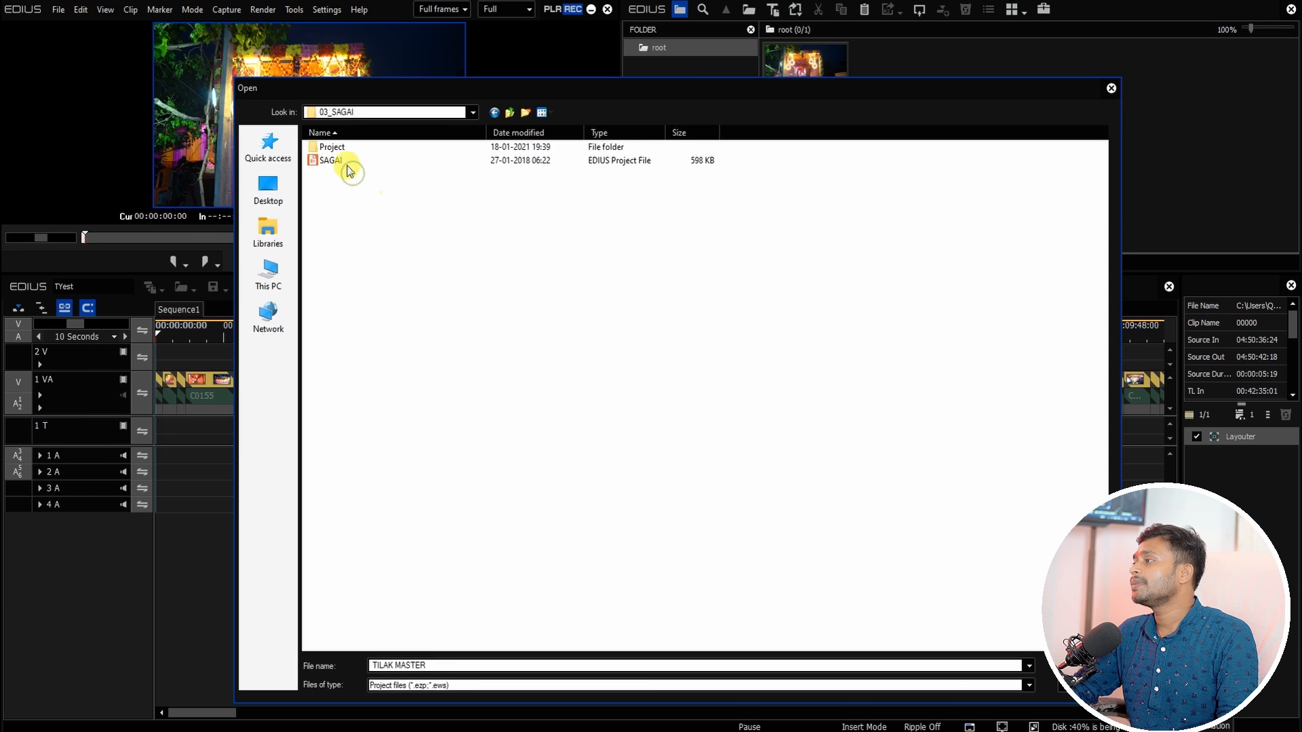
{"action": "double_click", "coordinate": [346, 165]}
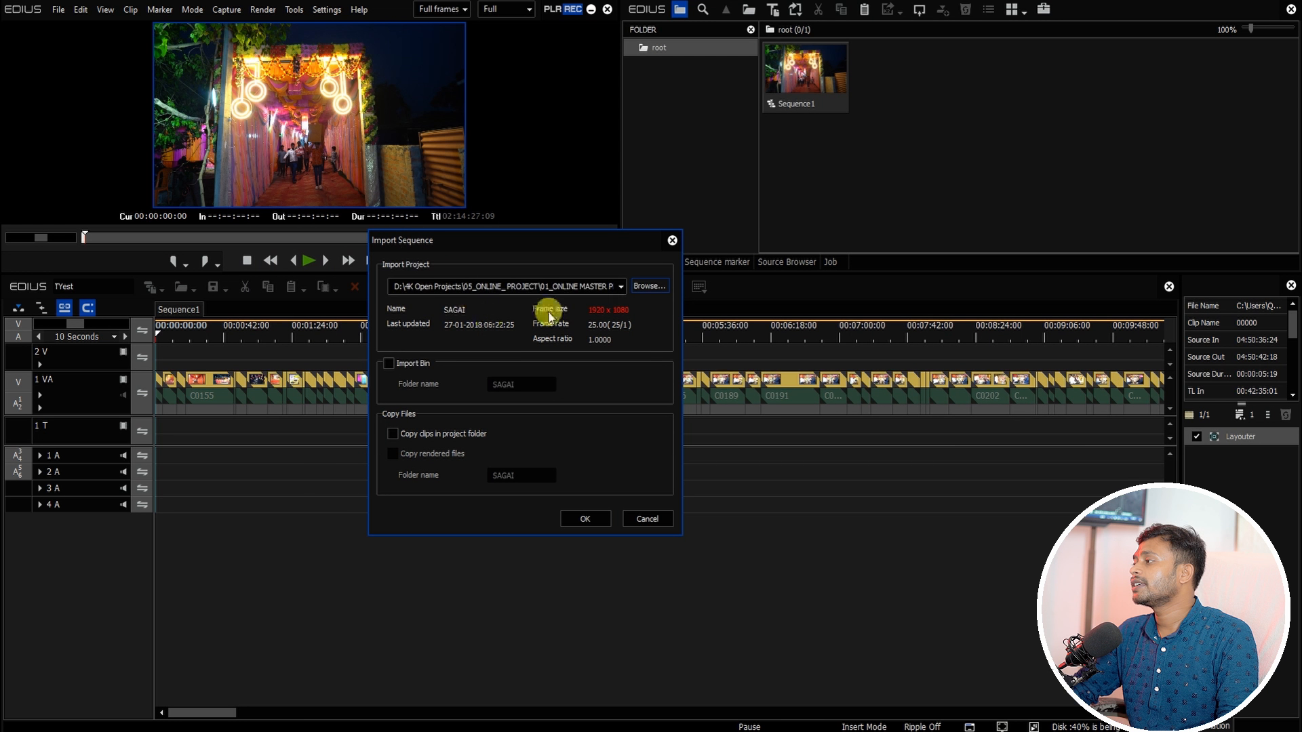
Step: Choose the HAR KISI KE DIL MAI project instead, import its sequence, and open its tab
{"action": "left_click", "coordinate": [646, 286]}
{"action": "double_click", "coordinate": [347, 151]}
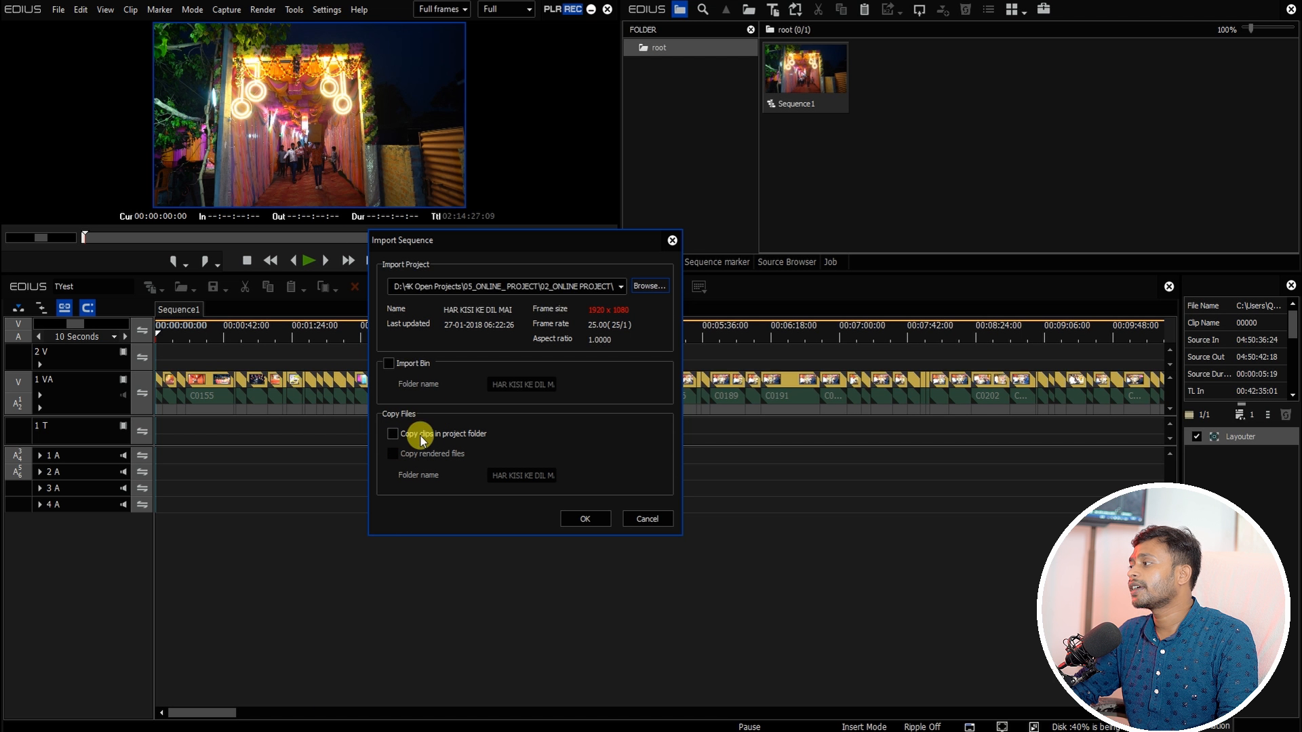
{"action": "left_click", "coordinate": [586, 520]}
{"action": "left_click", "coordinate": [501, 414]}
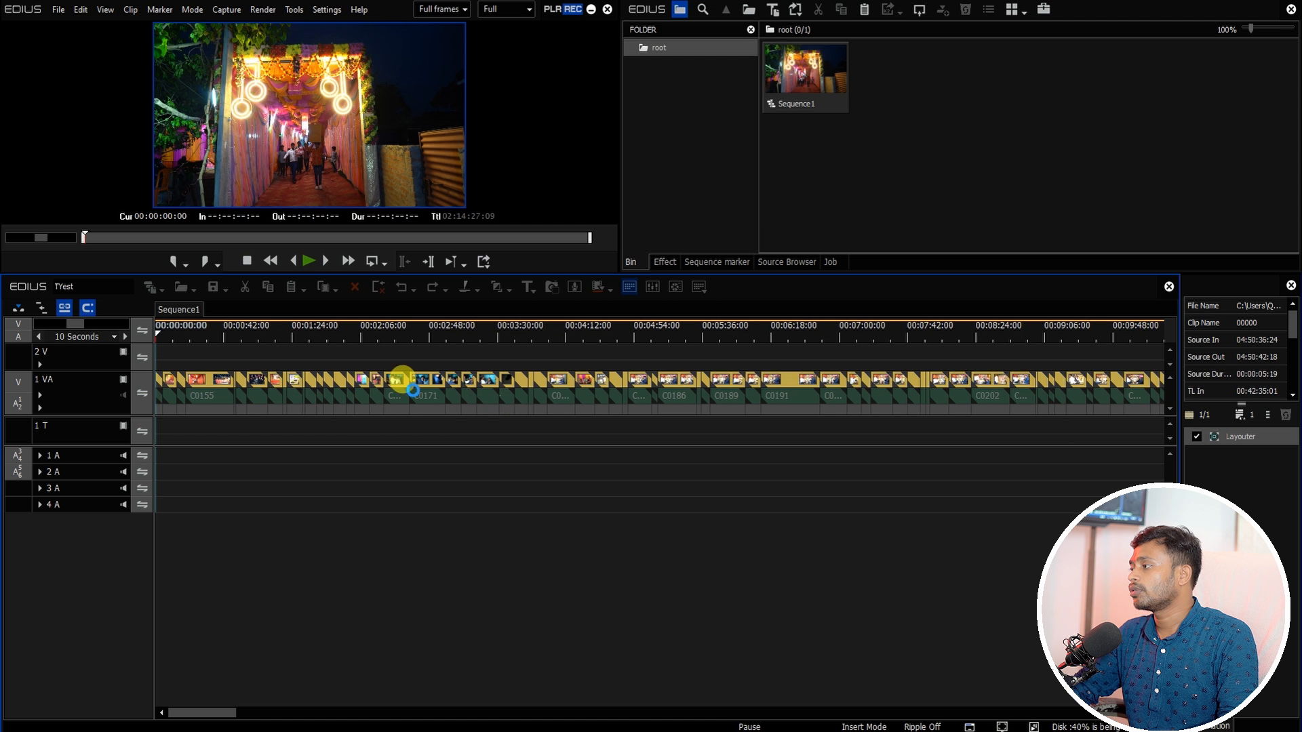
{"action": "left_click", "coordinate": [231, 308]}
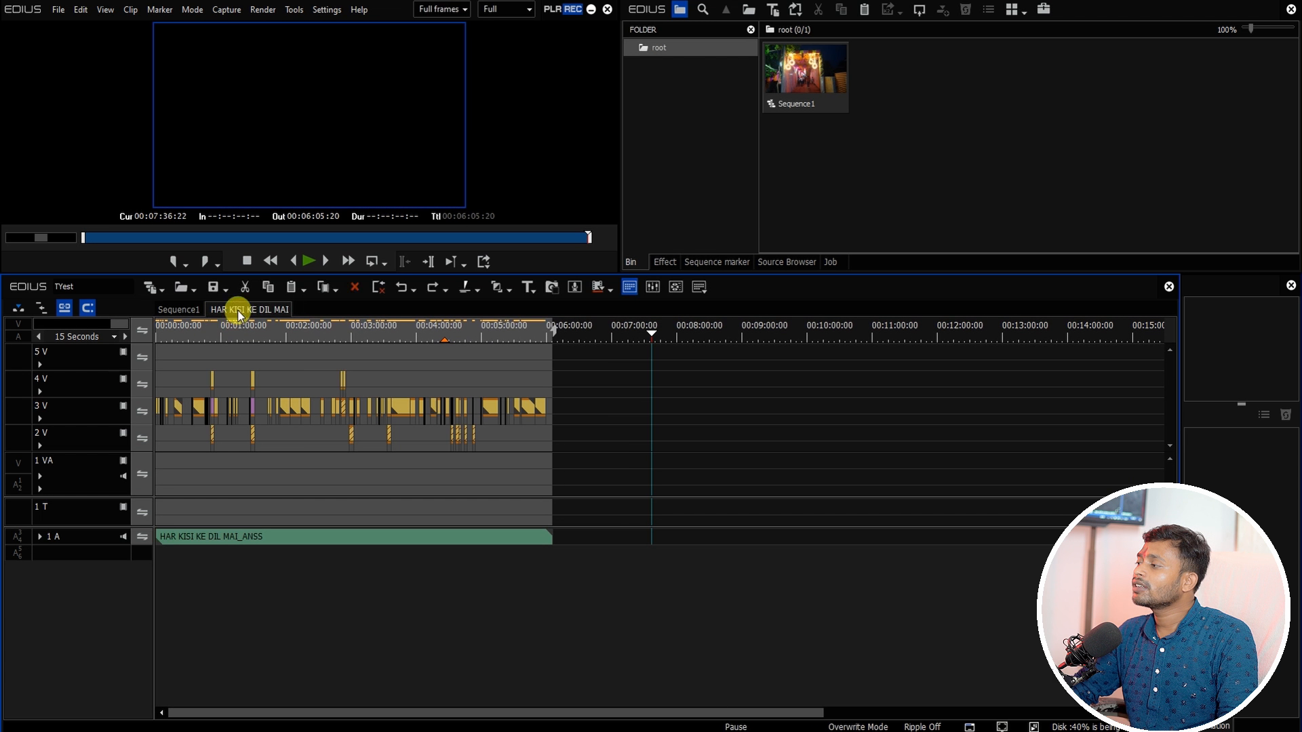
Step: Copy all clips of the HAR KISI KE DIL MAI sequence and paste them into Sequence1 at its start from the 2 V track
{"action": "left_click_drag", "start_coordinate": [220, 330], "coordinate": [195, 367]}
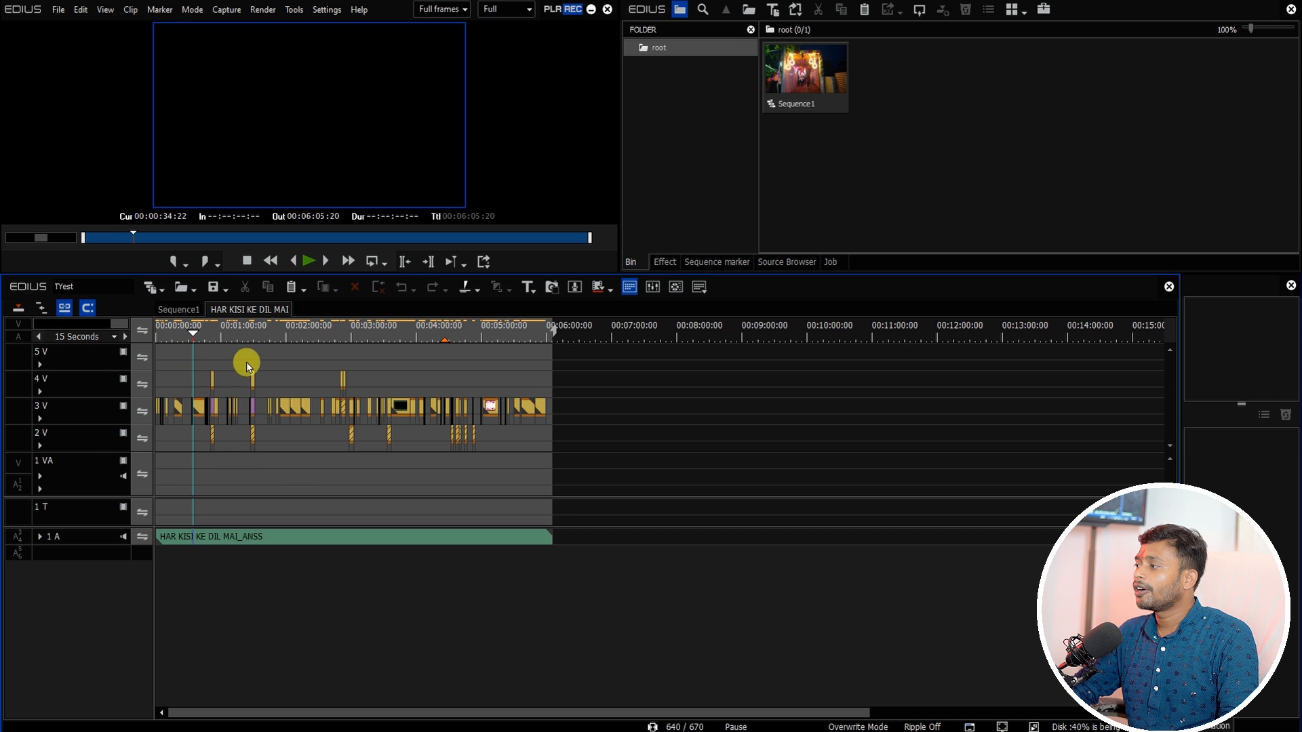
{"action": "key", "text": "ctrl+a"}
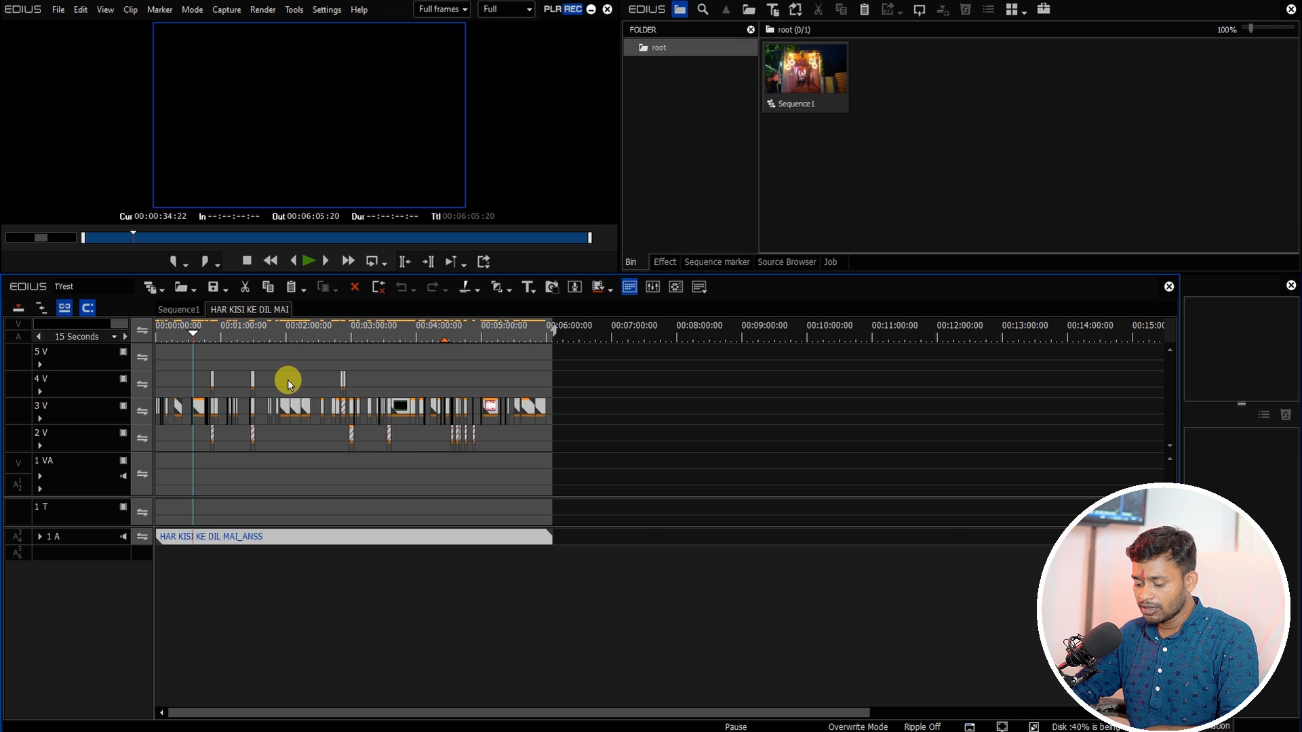
{"action": "left_click", "coordinate": [178, 309]}
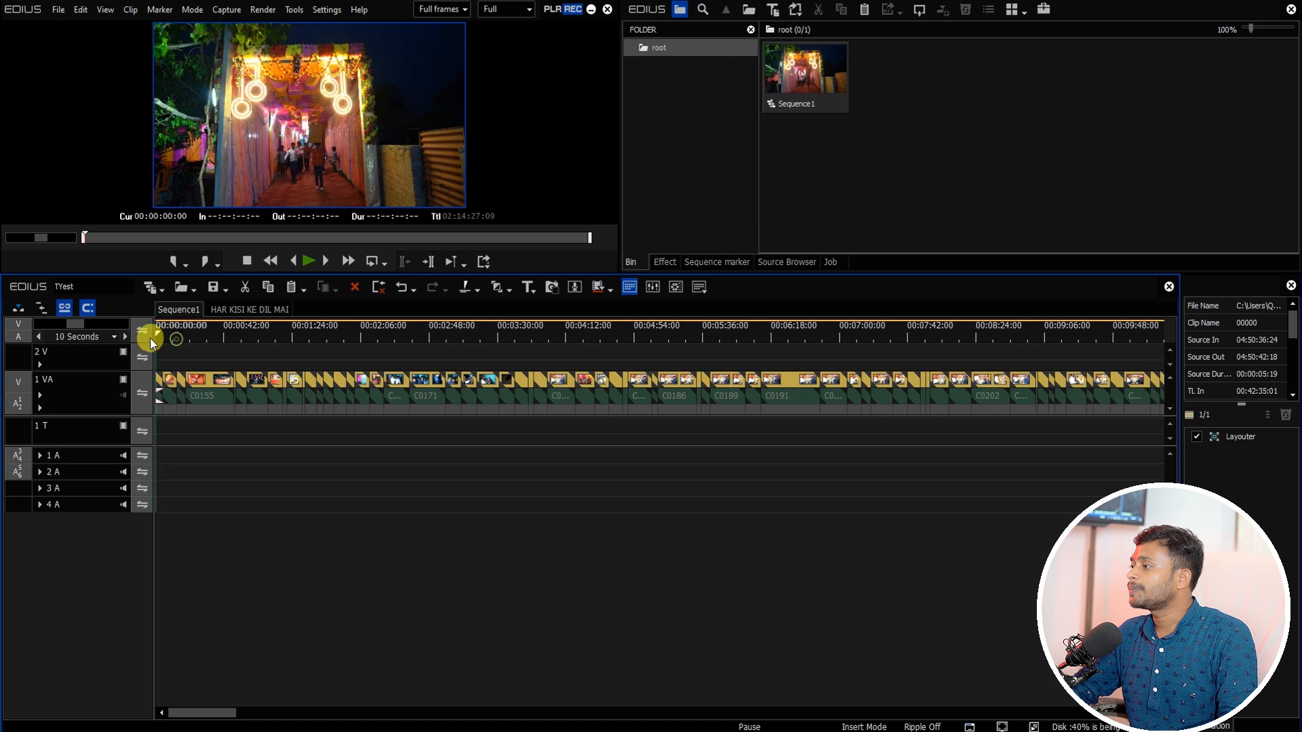
{"action": "left_click", "coordinate": [87, 363]}
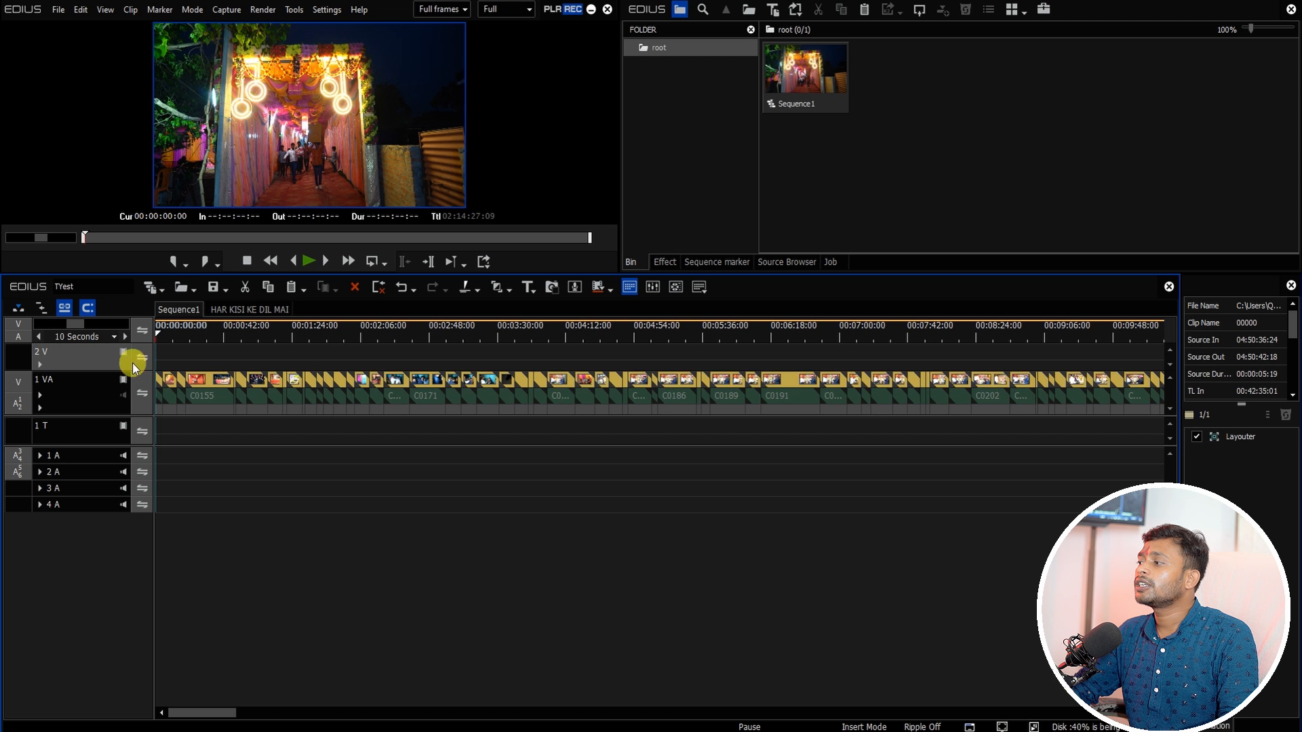
{"action": "right_click", "coordinate": [183, 350]}
{"action": "left_click", "coordinate": [218, 418]}
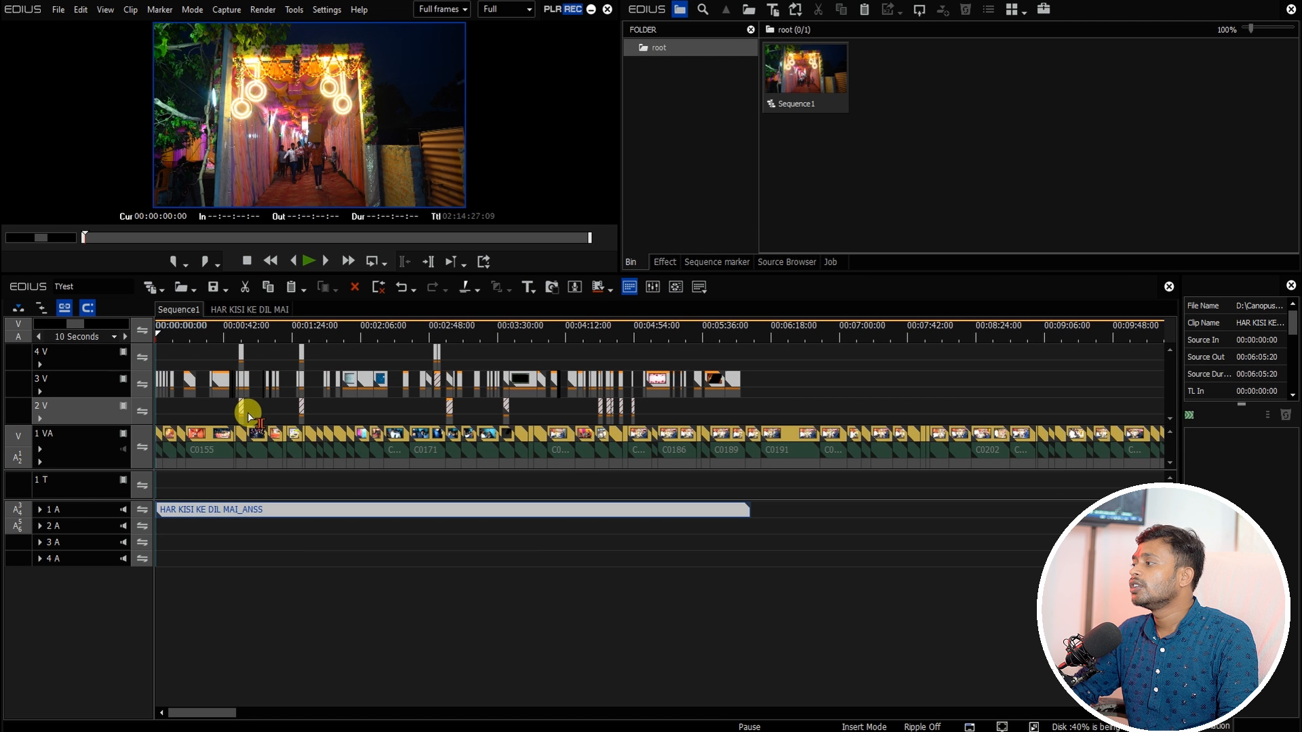
Step: Play and scrub through Sequence1 to review the pasted clips
{"action": "left_click", "coordinate": [212, 331]}
{"action": "key", "text": "space"}
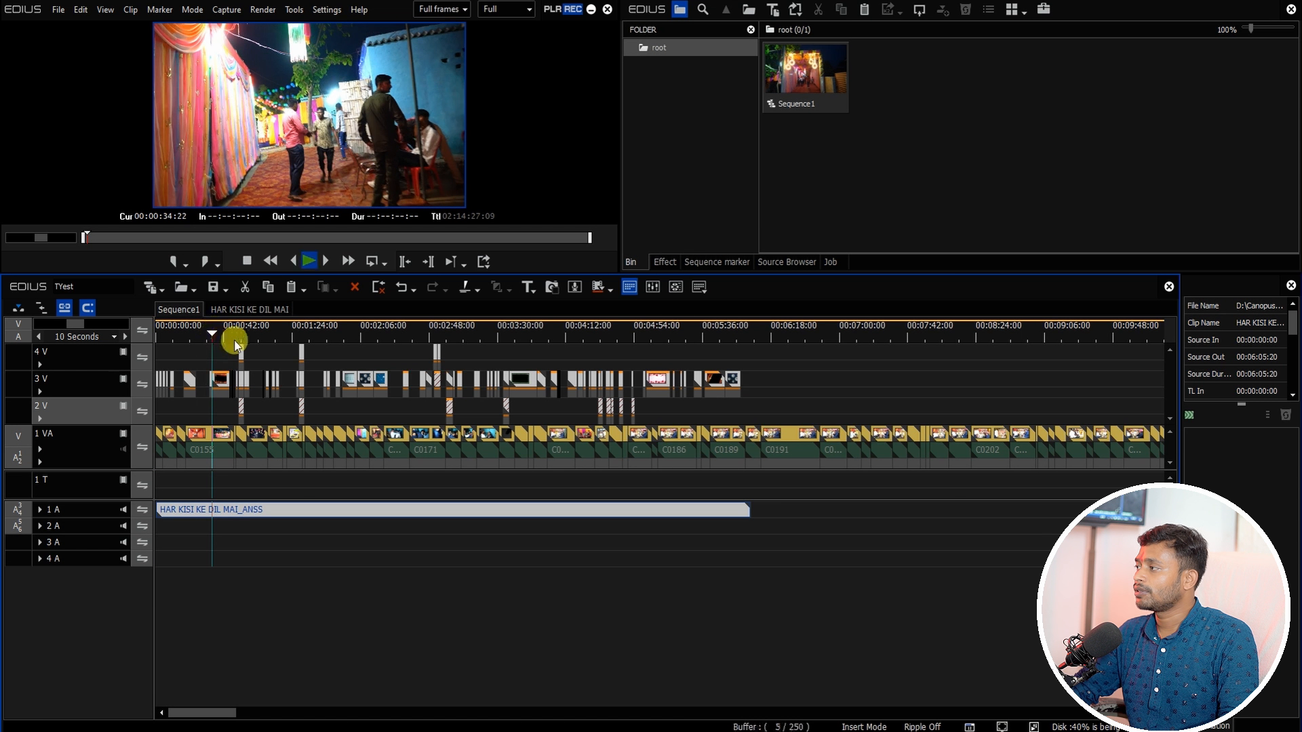
{"action": "left_click", "coordinate": [339, 328]}
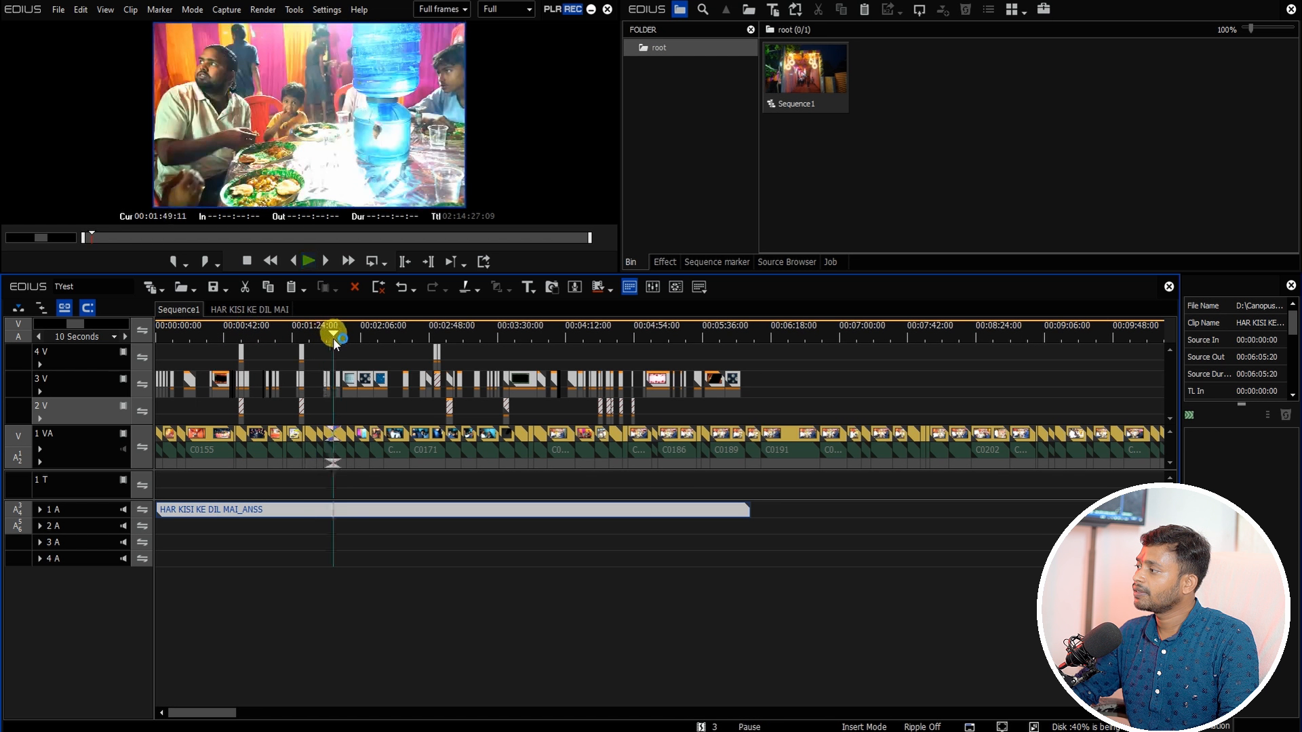
{"action": "left_click_drag", "start_coordinate": [398, 328], "coordinate": [753, 360]}
{"action": "left_click_drag", "start_coordinate": [232, 705], "coordinate": [265, 710]}
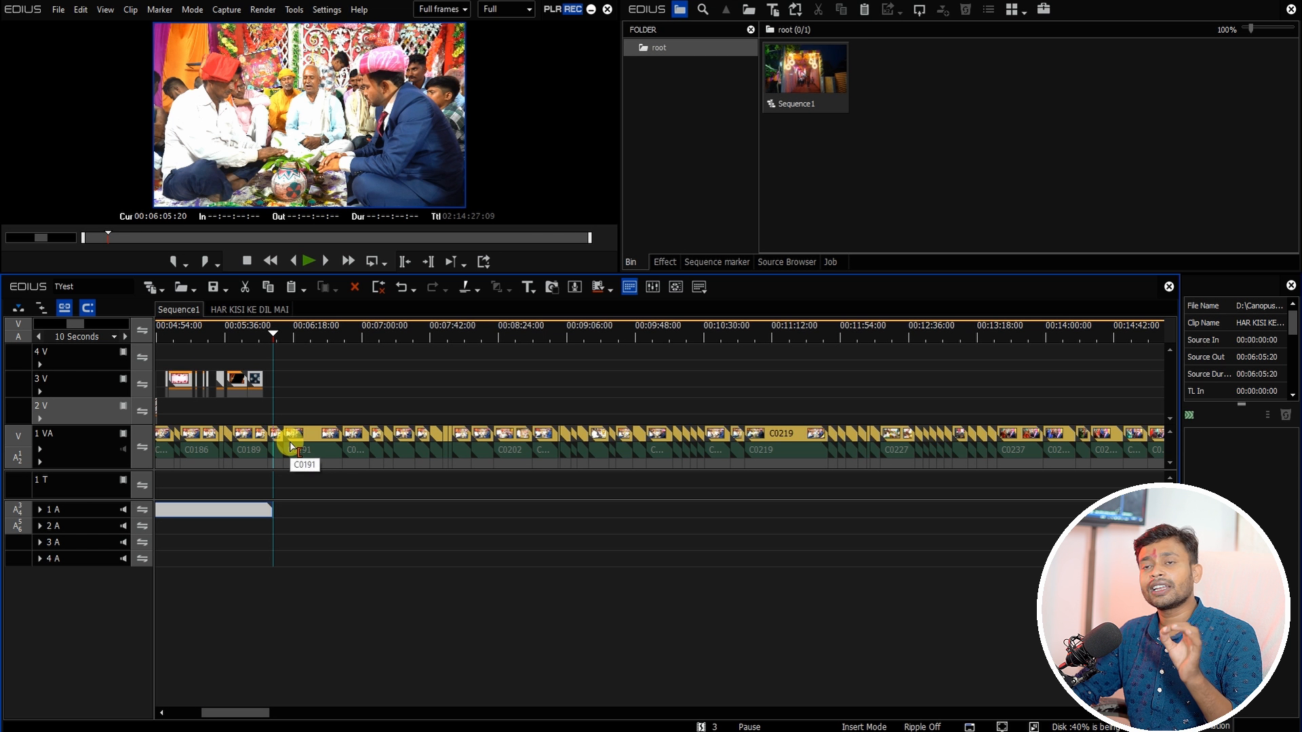
Step: Import the GHOONGHAT MEIN CHAND project's sequence from the 03_ONLINE PROJECT folders
{"action": "left_click", "coordinate": [194, 290]}
{"action": "left_click", "coordinate": [213, 328]}
{"action": "left_click", "coordinate": [656, 284]}
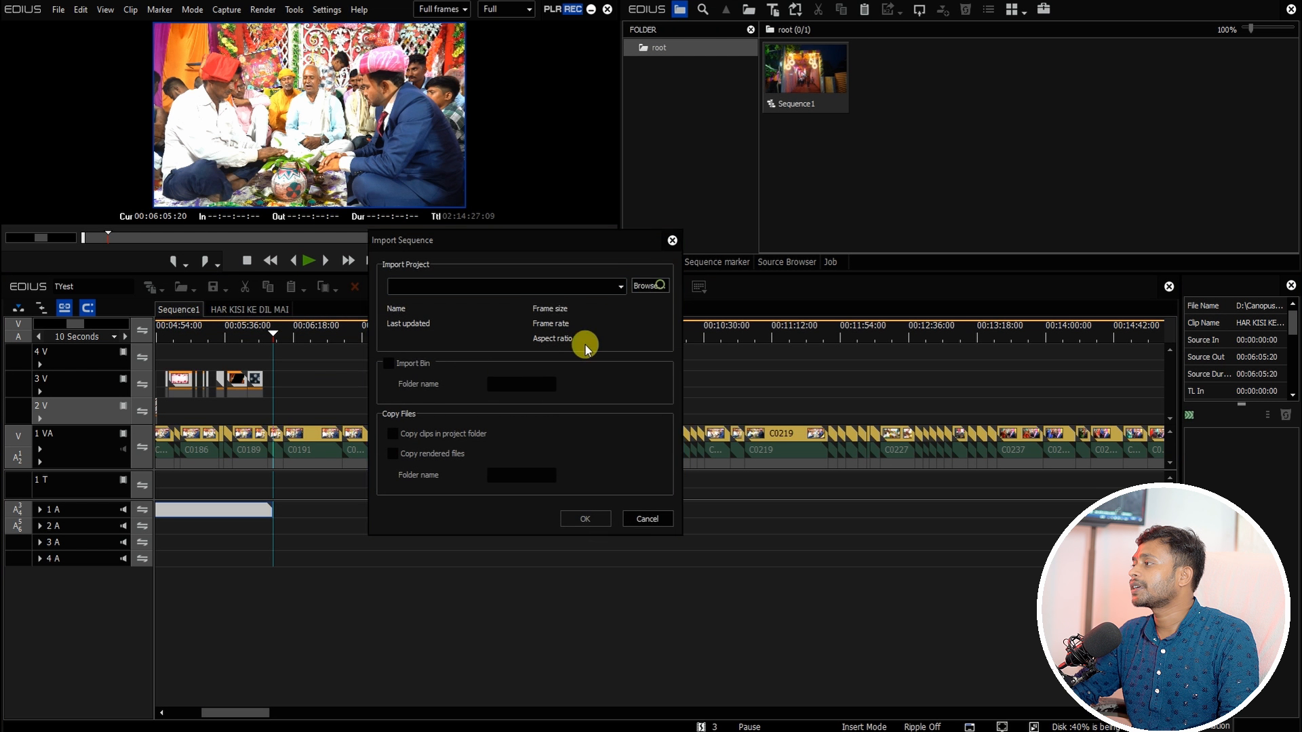
{"action": "left_click", "coordinate": [507, 111]}
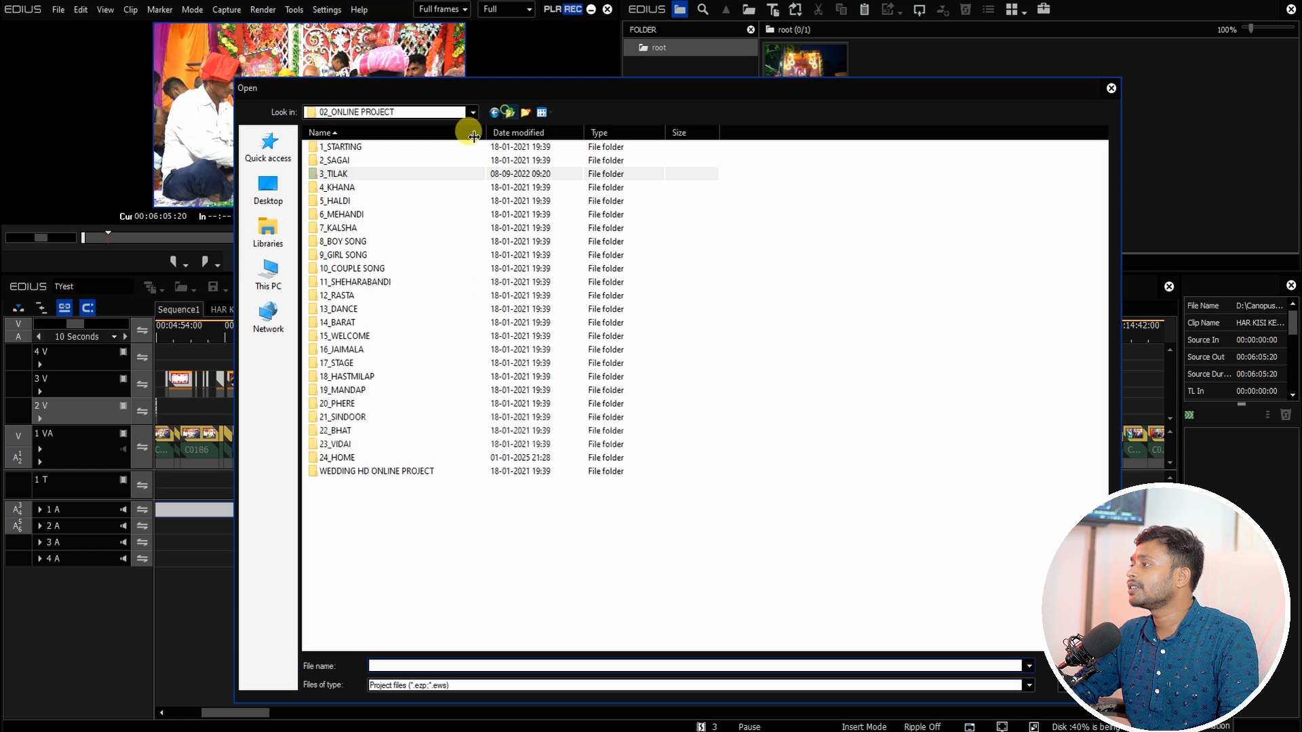
{"action": "left_click", "coordinate": [506, 111]}
{"action": "double_click", "coordinate": [342, 174]}
{"action": "double_click", "coordinate": [343, 160]}
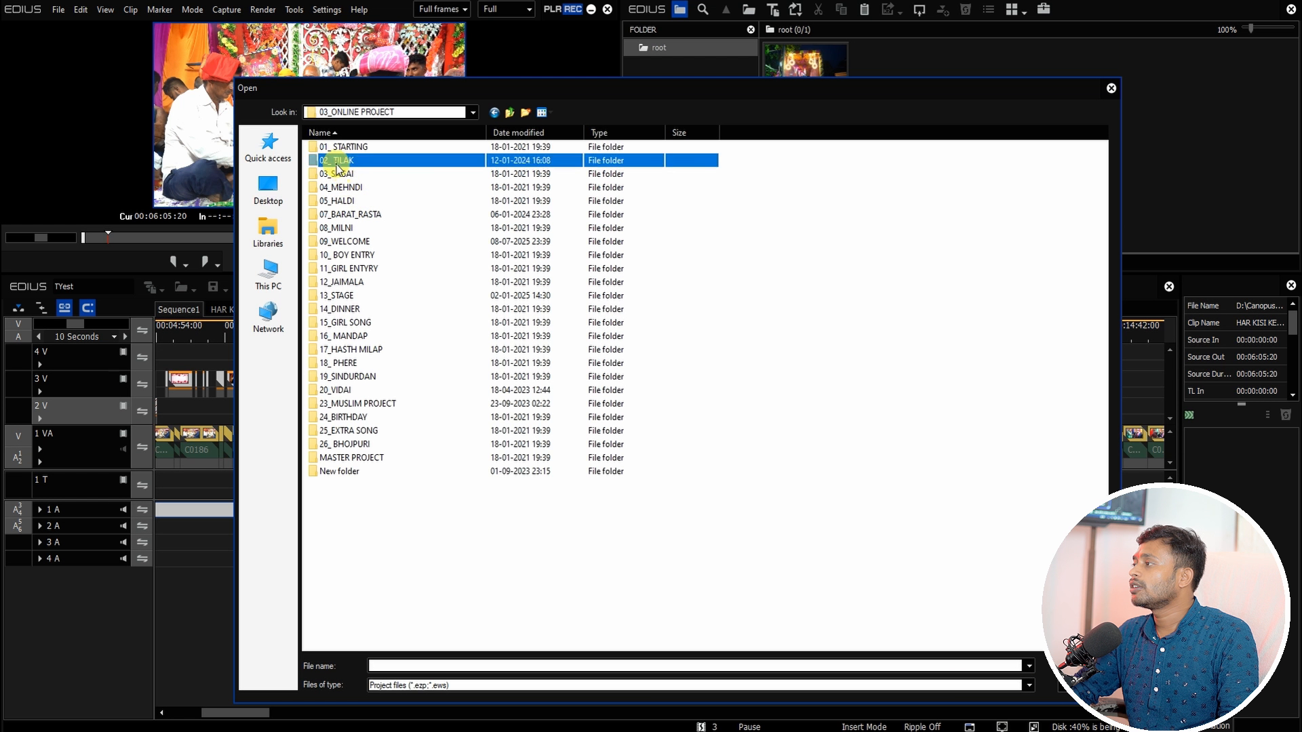
{"action": "double_click", "coordinate": [342, 228]}
{"action": "double_click", "coordinate": [335, 144]}
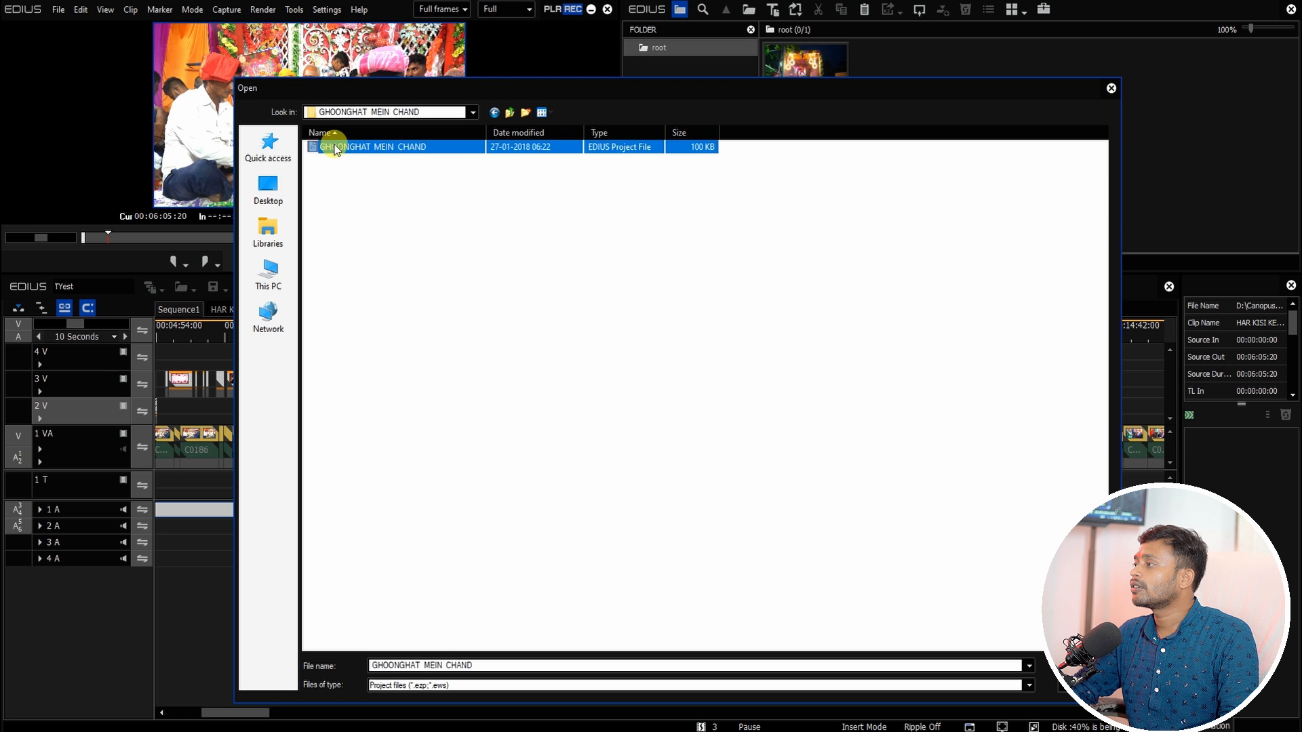
{"action": "left_click", "coordinate": [580, 519]}
{"action": "key", "text": "Return"}
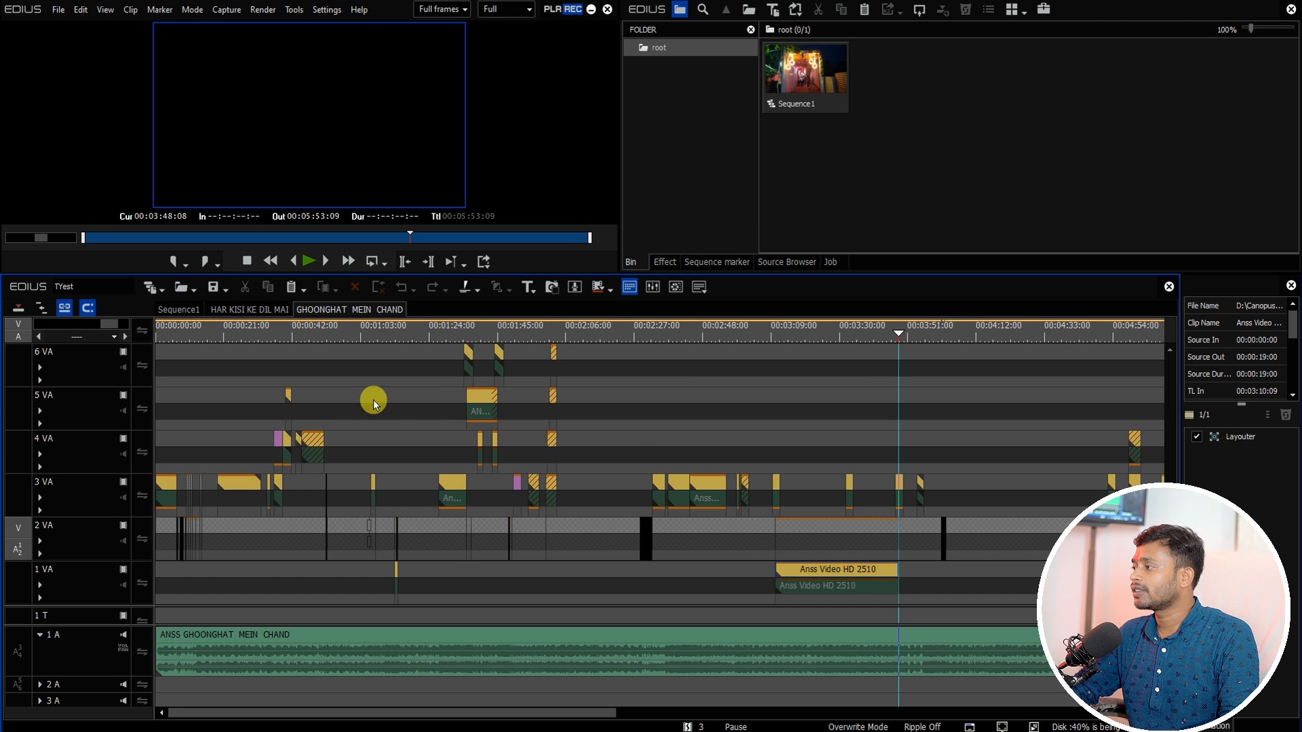
Step: Select and copy all clips in the GHOONGHAT MEIN CHAND sequence
{"action": "left_click_drag", "start_coordinate": [328, 332], "coordinate": [316, 333]}
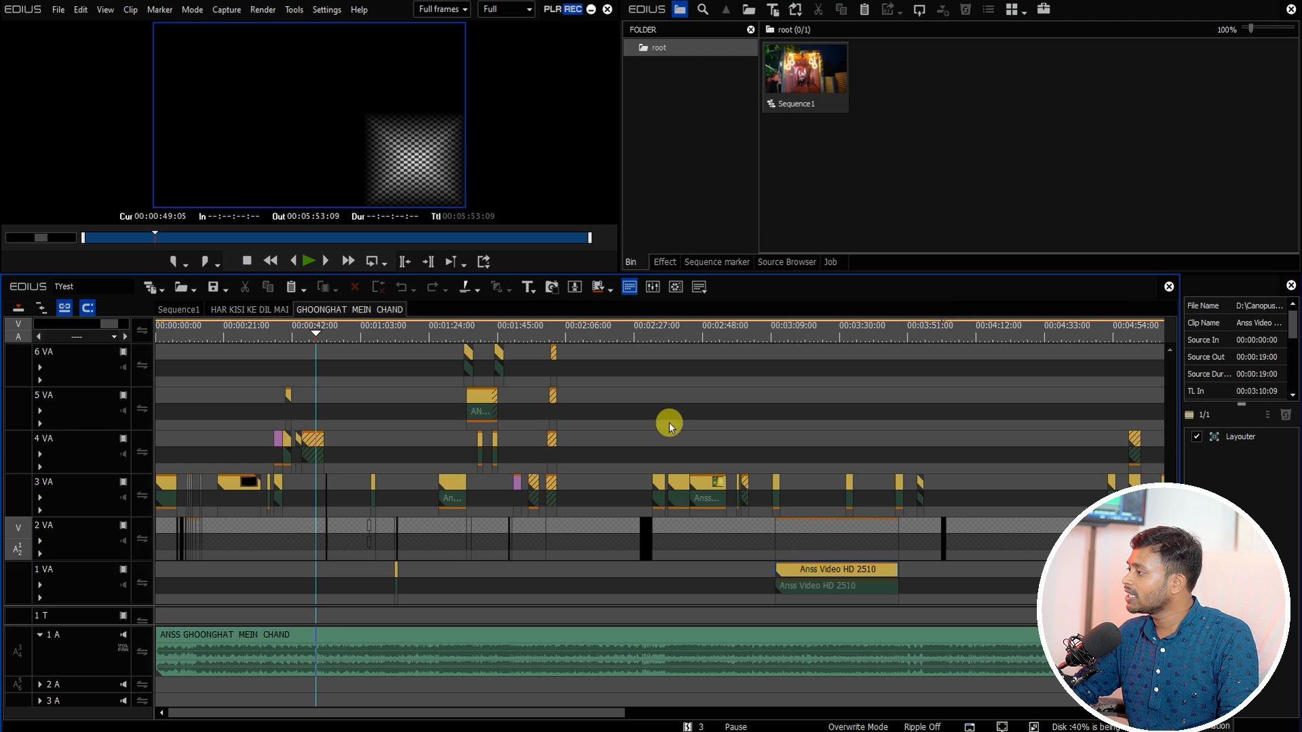
{"action": "key", "text": "ctrl+a"}
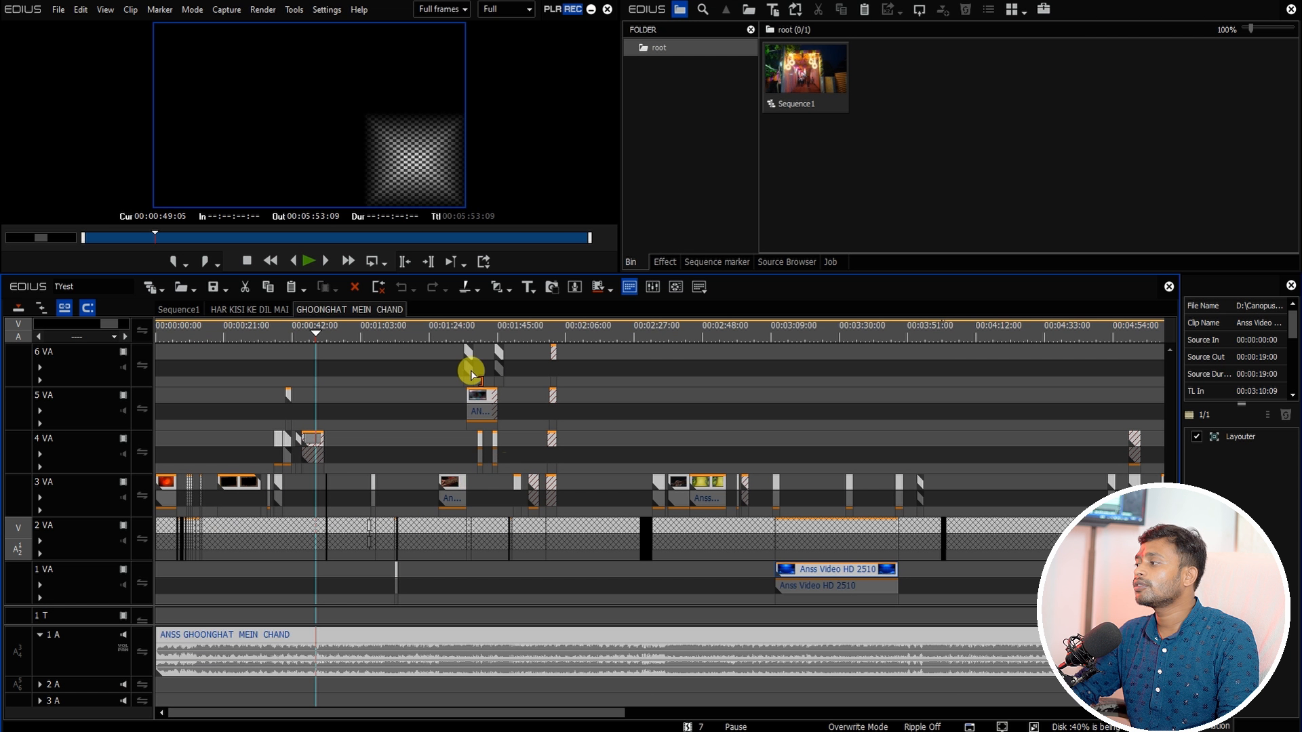
{"action": "left_click", "coordinate": [283, 538]}
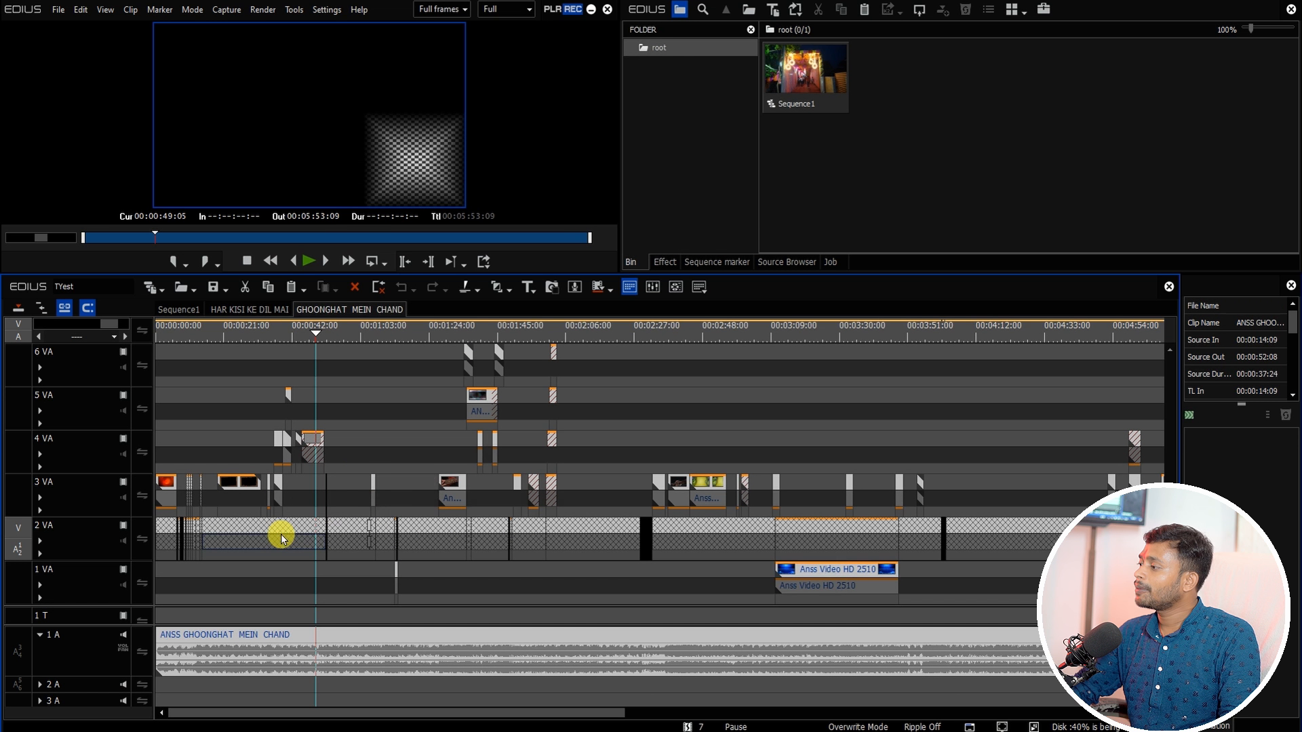
{"action": "right_click", "coordinate": [282, 538]}
{"action": "left_click", "coordinate": [320, 49]}
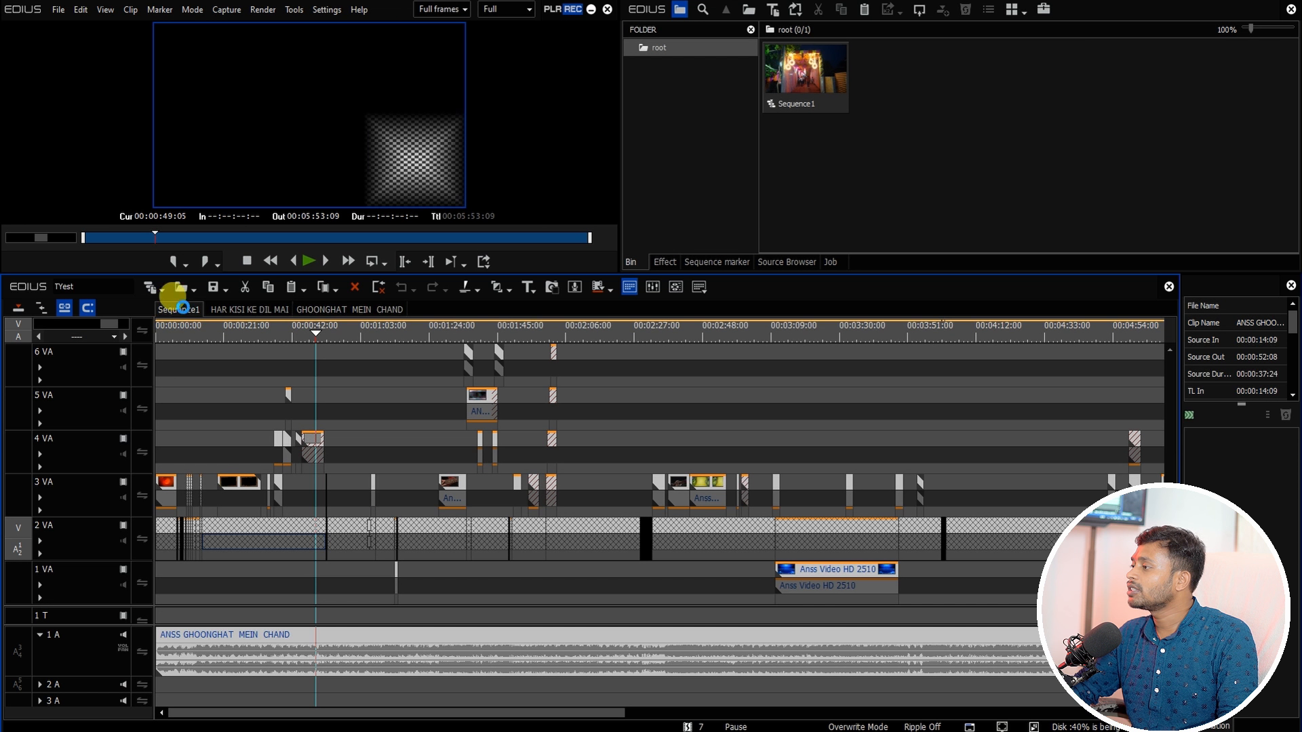
Step: Paste the copied clips into Sequence1 at the end of the existing clips
{"action": "left_click", "coordinate": [180, 310]}
{"action": "right_click", "coordinate": [756, 372]}
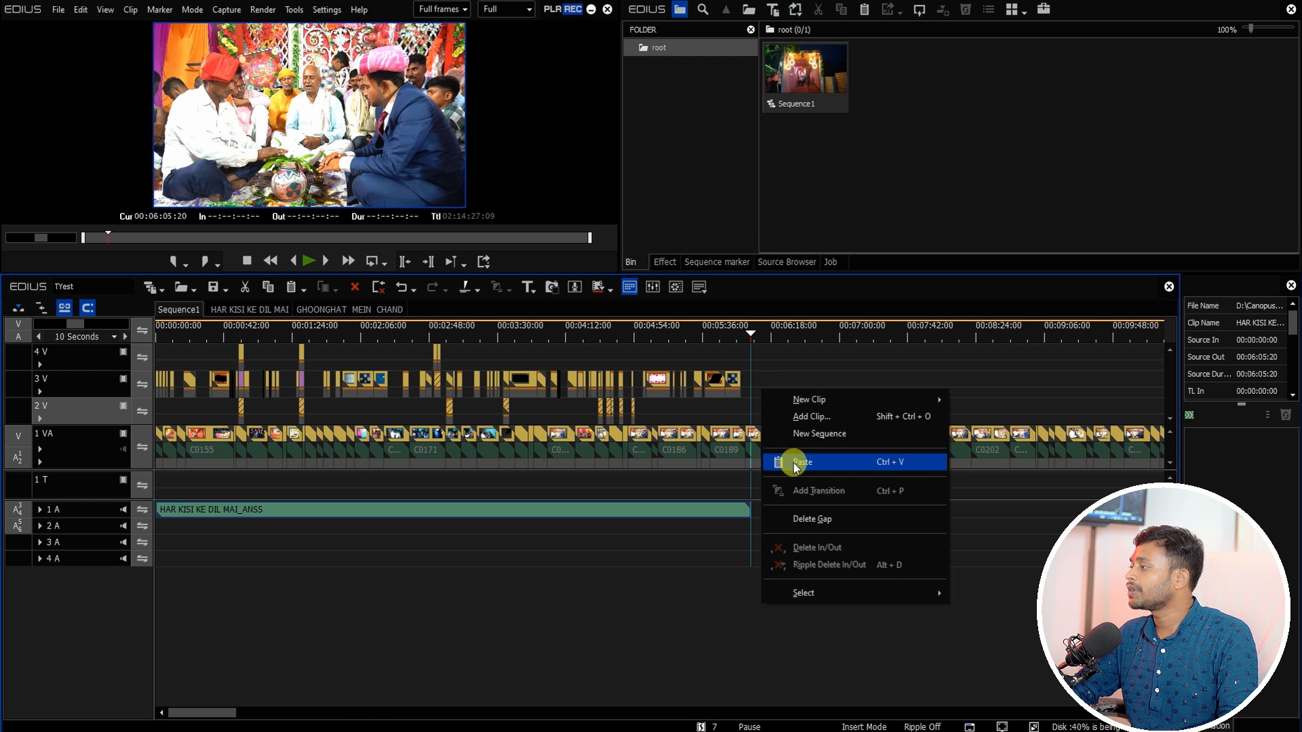
{"action": "left_click_drag", "start_coordinate": [235, 711], "coordinate": [261, 710]}
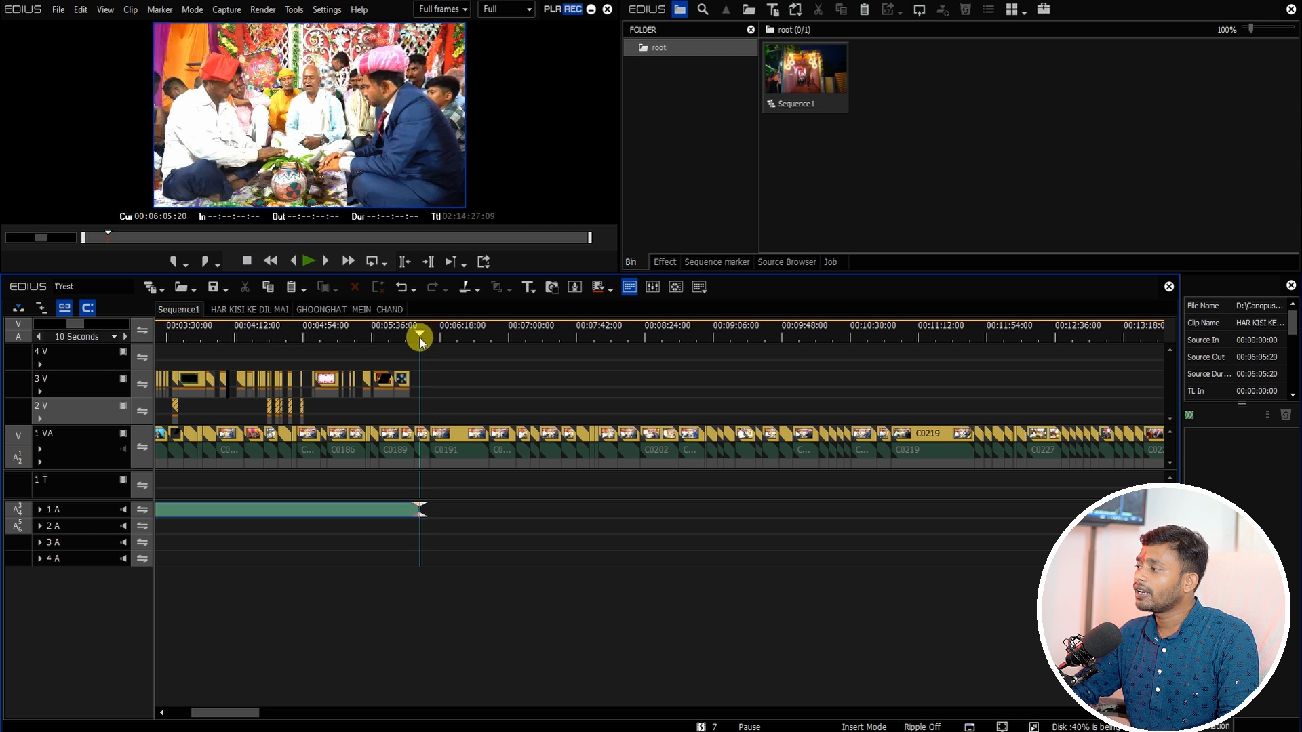
{"action": "left_click", "coordinate": [645, 337]}
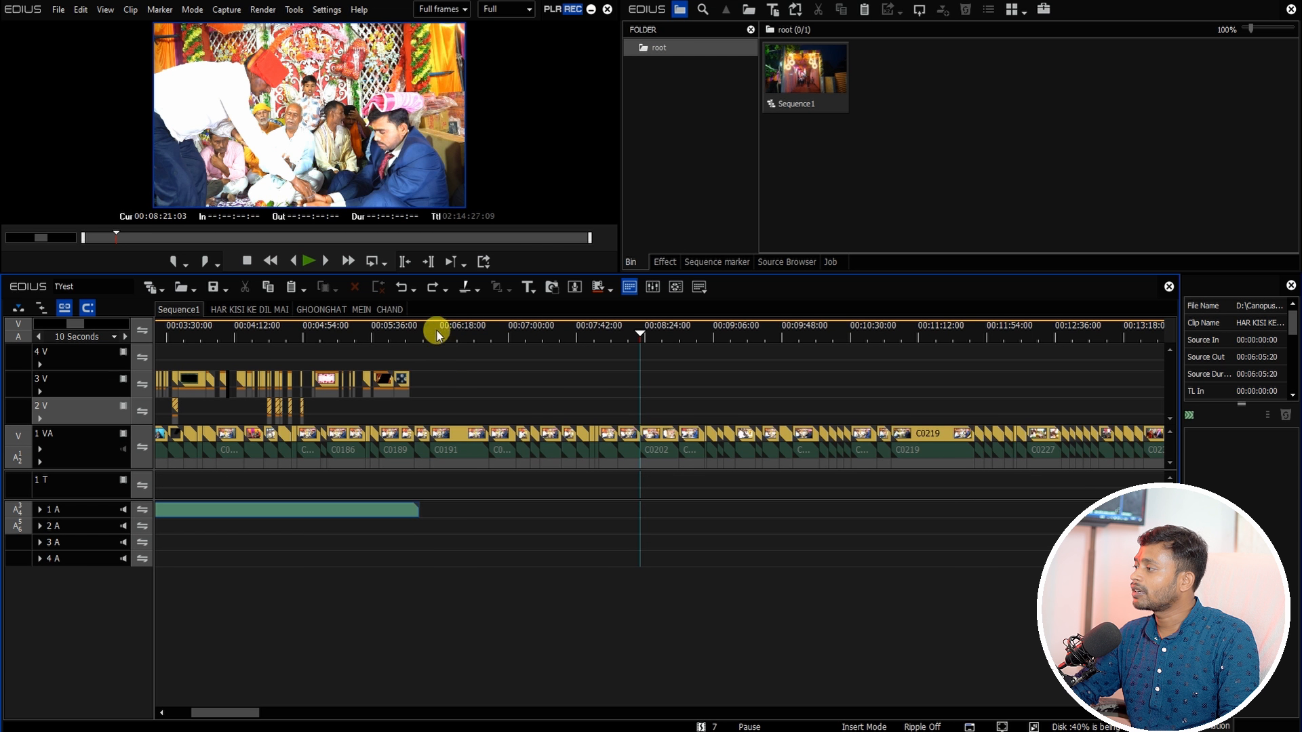
{"action": "left_click", "coordinate": [426, 333]}
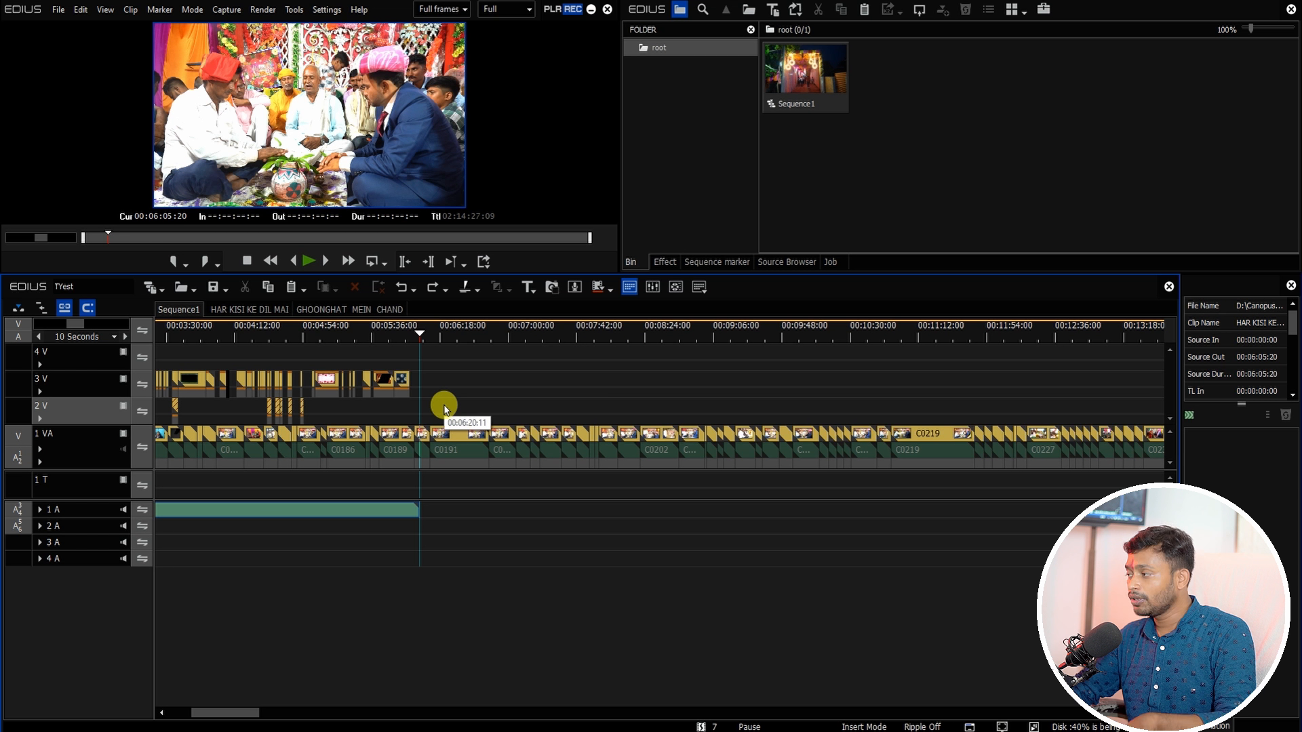
{"action": "key", "text": "ctrl+v"}
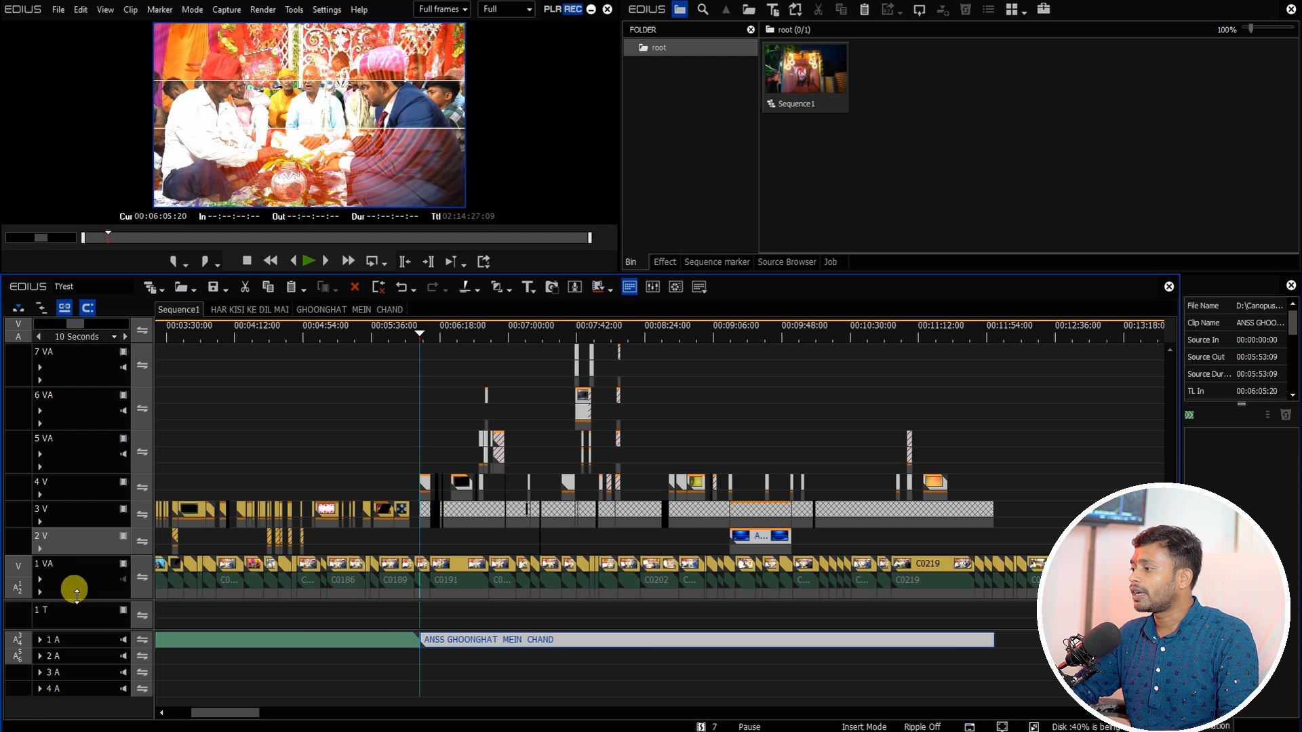
Step: Select the 1 VA clips from the paste point onward and copy them
{"action": "left_click", "coordinate": [69, 585]}
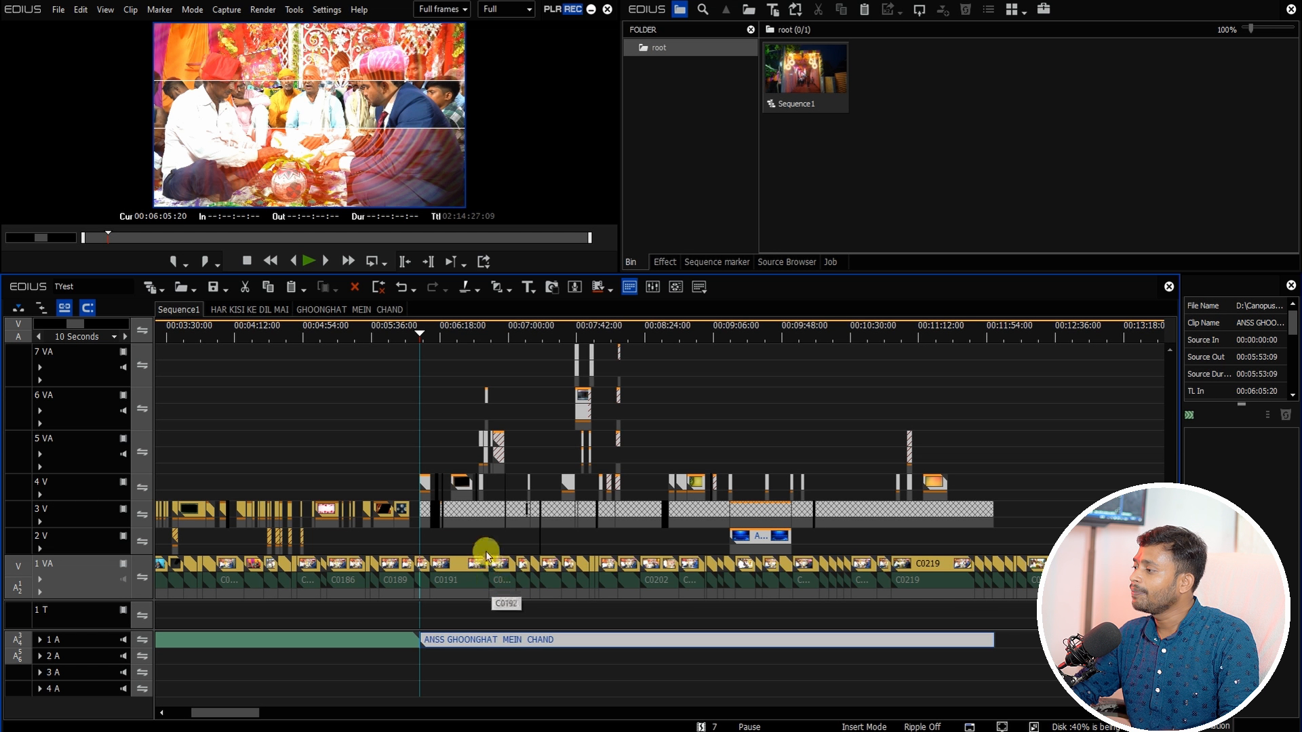
{"action": "left_click", "coordinate": [89, 543]}
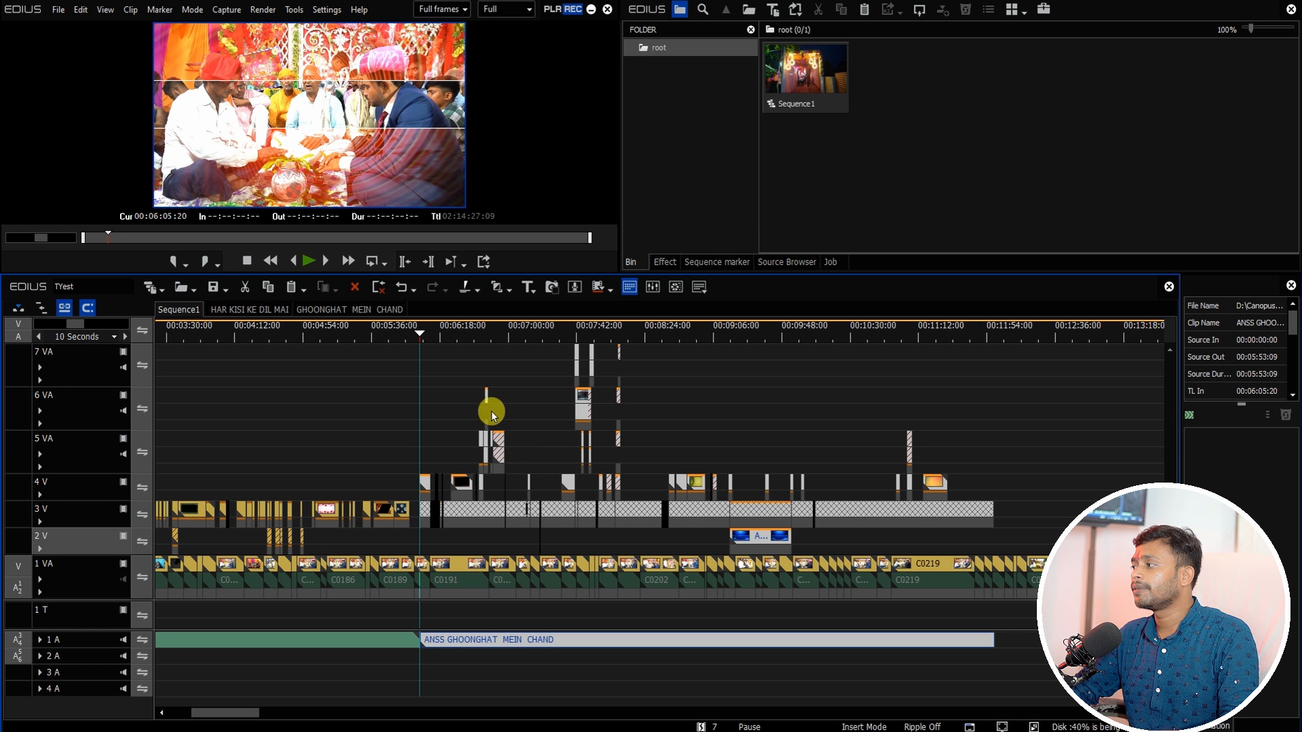
{"action": "left_click", "coordinate": [473, 331]}
{"action": "left_click", "coordinate": [483, 514]}
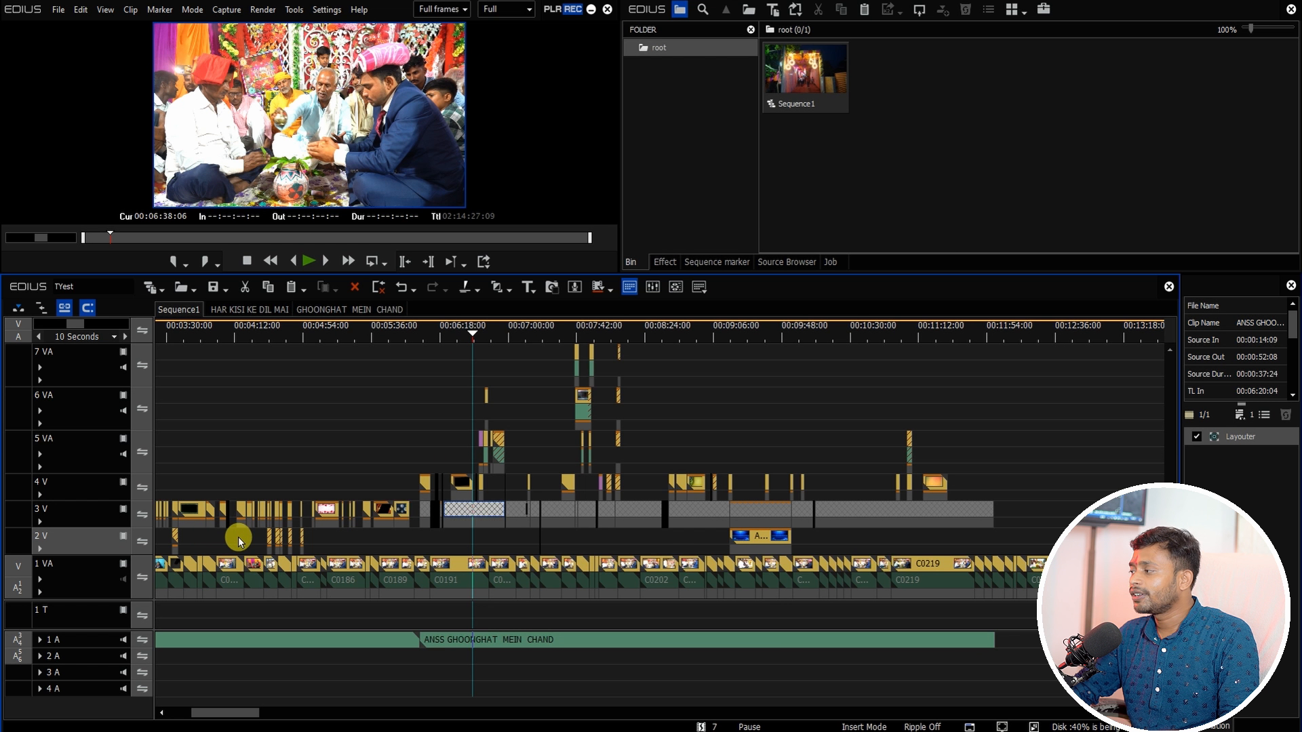
{"action": "left_click_drag", "start_coordinate": [427, 610], "coordinate": [1032, 564]}
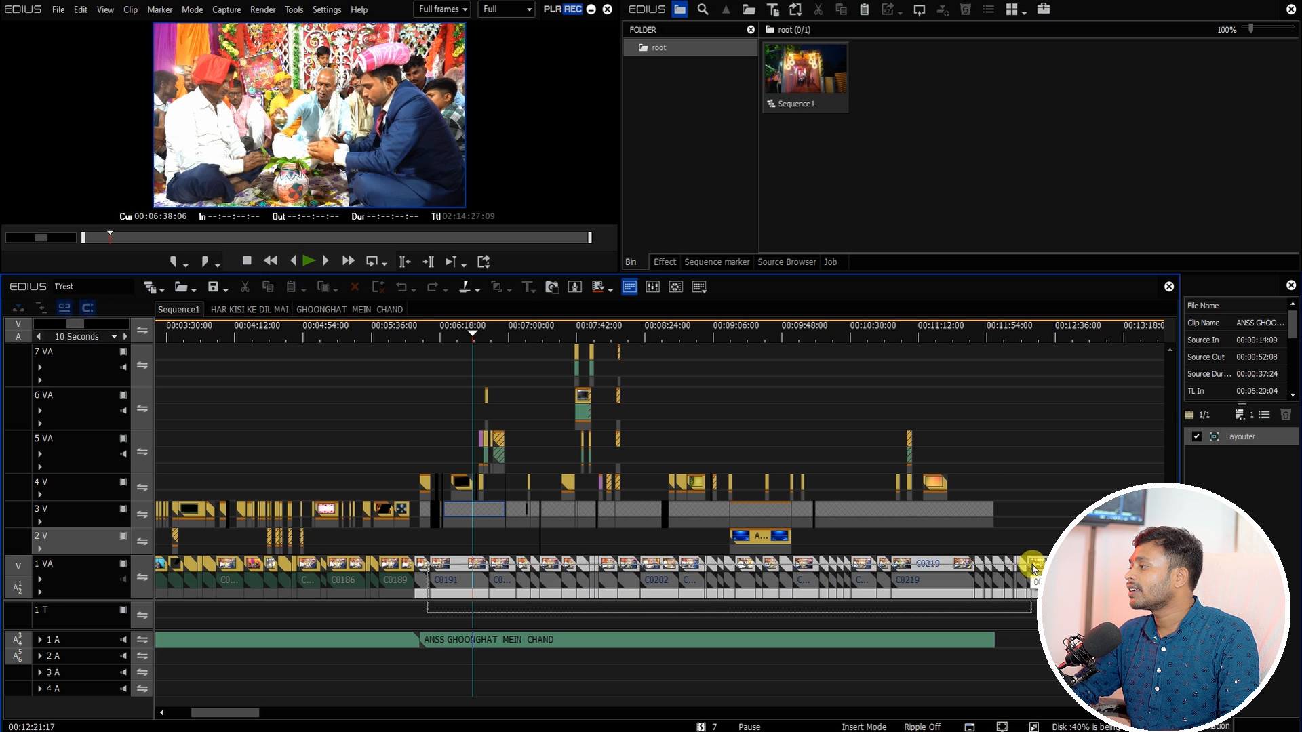
{"action": "right_click", "coordinate": [933, 570]}
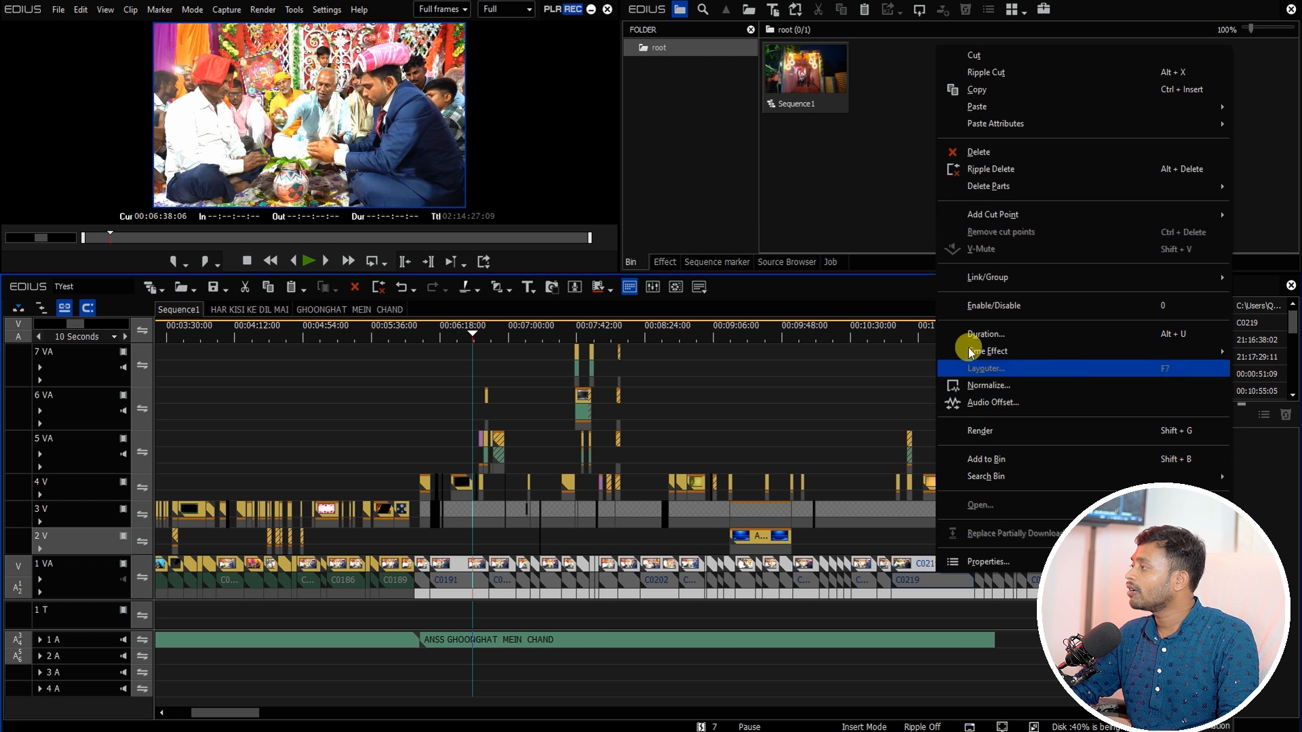
{"action": "left_click", "coordinate": [968, 92]}
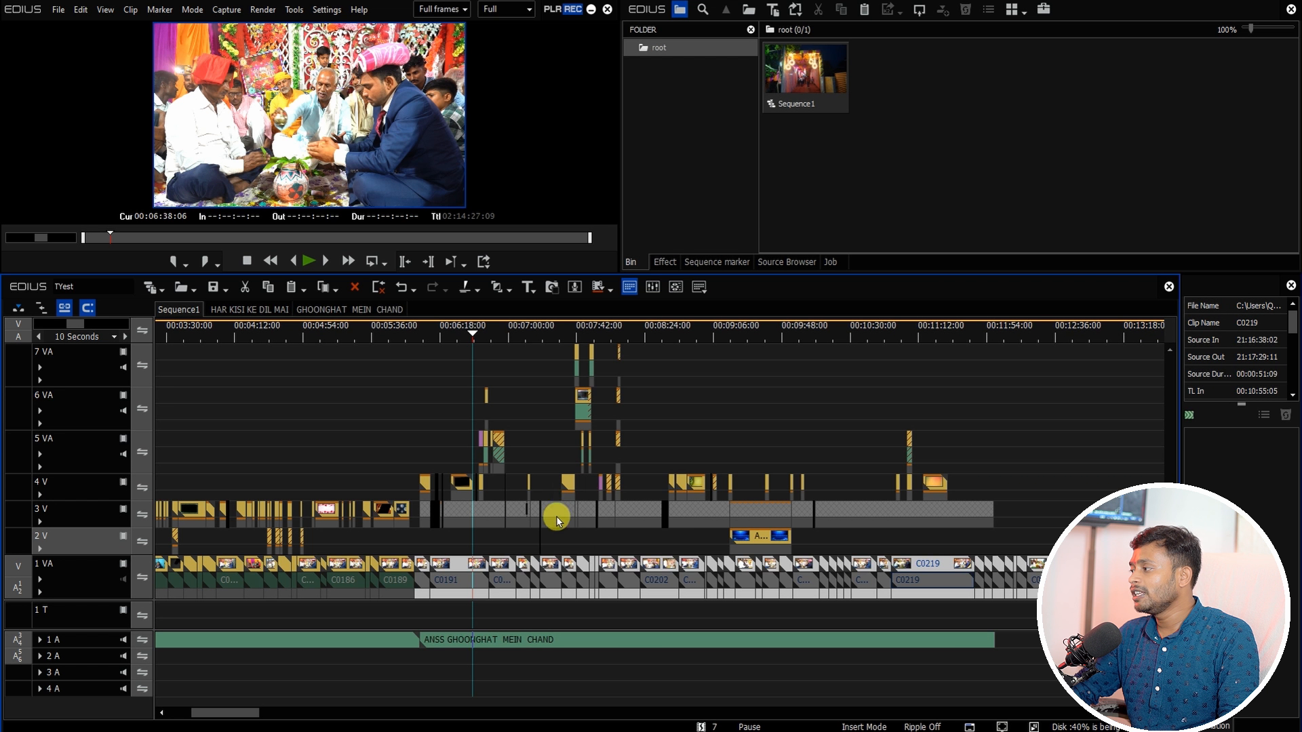
Step: Open the nested ANSS GHOONGHAT MEIN CHAND clip to inspect its contents, and return to Sequence1
{"action": "double_click", "coordinate": [489, 514]}
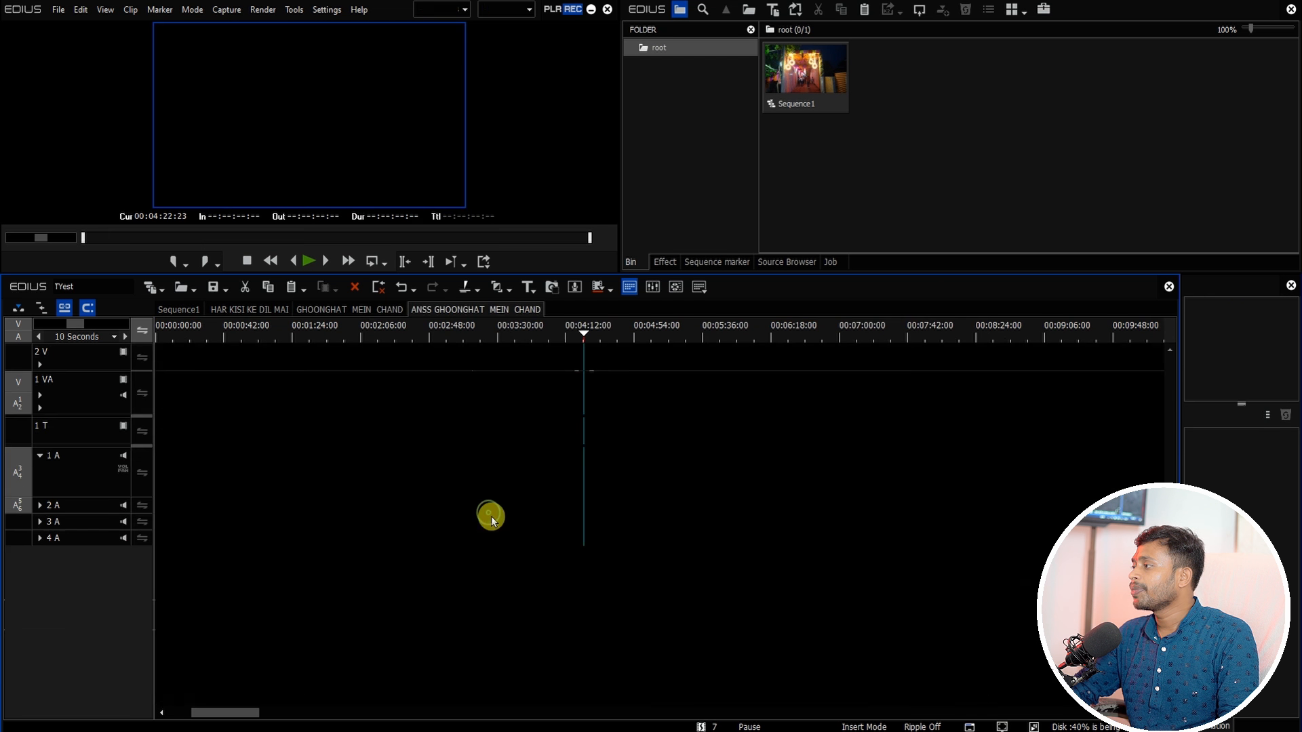
{"action": "left_click", "coordinate": [177, 303]}
{"action": "left_click", "coordinate": [806, 566]}
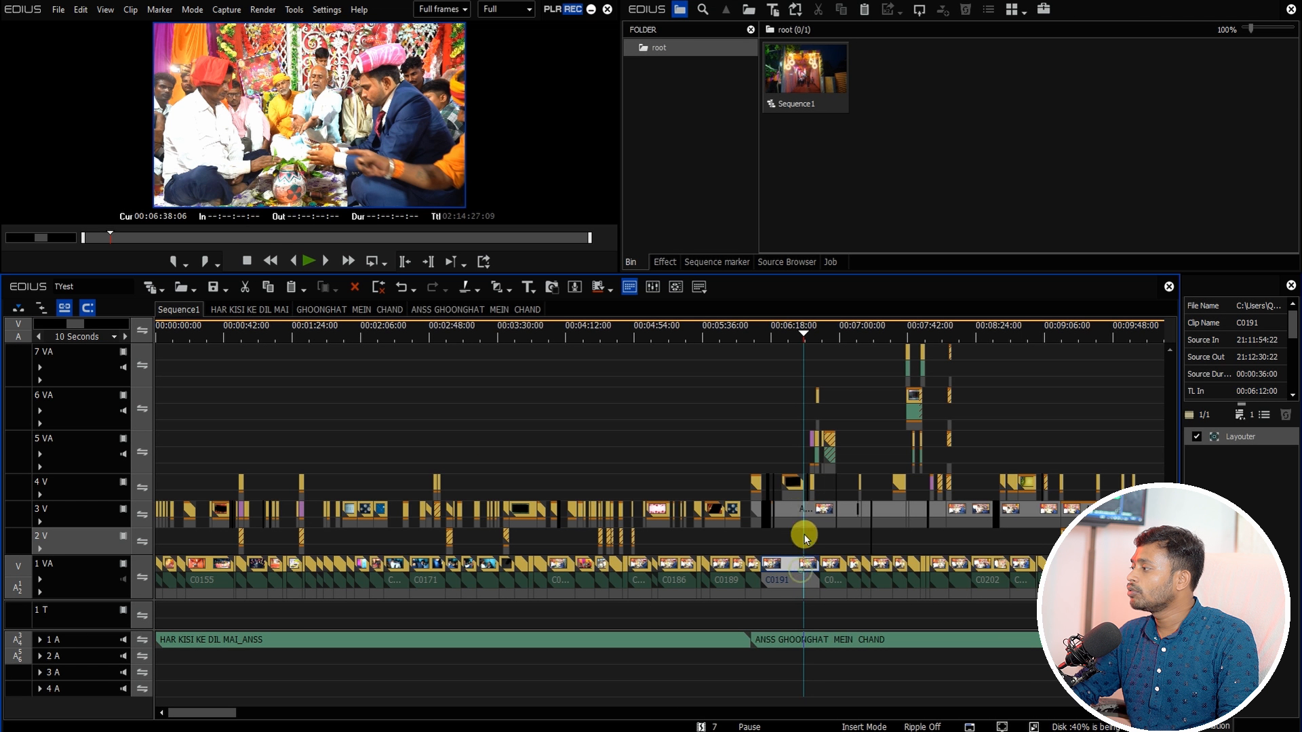
Step: Play and scrub through Sequence1 to review the newly pasted section
{"action": "left_click", "coordinate": [816, 515]}
{"action": "left_click_drag", "start_coordinate": [219, 713], "coordinate": [251, 709]}
{"action": "key", "text": "space"}
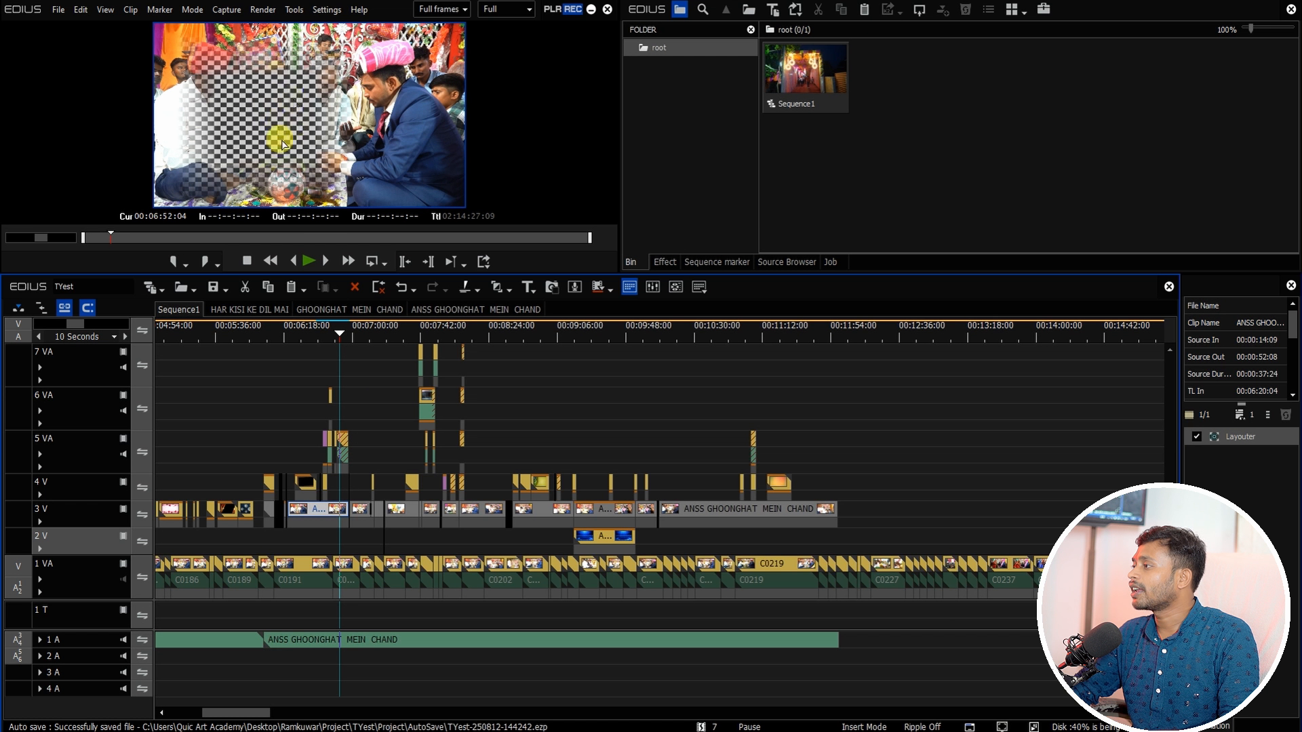
{"action": "left_click_drag", "start_coordinate": [354, 335], "coordinate": [453, 339]}
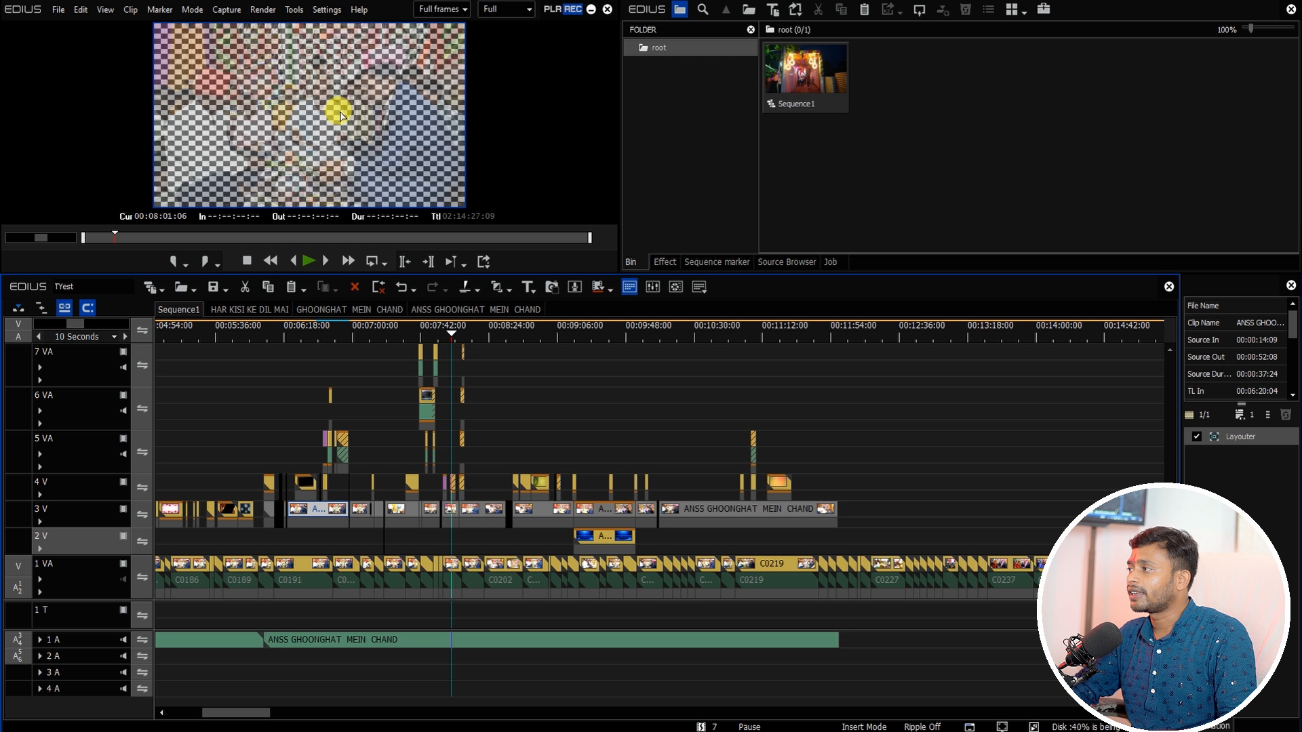
{"action": "left_click_drag", "start_coordinate": [472, 338], "coordinate": [492, 337]}
{"action": "key", "text": "space"}
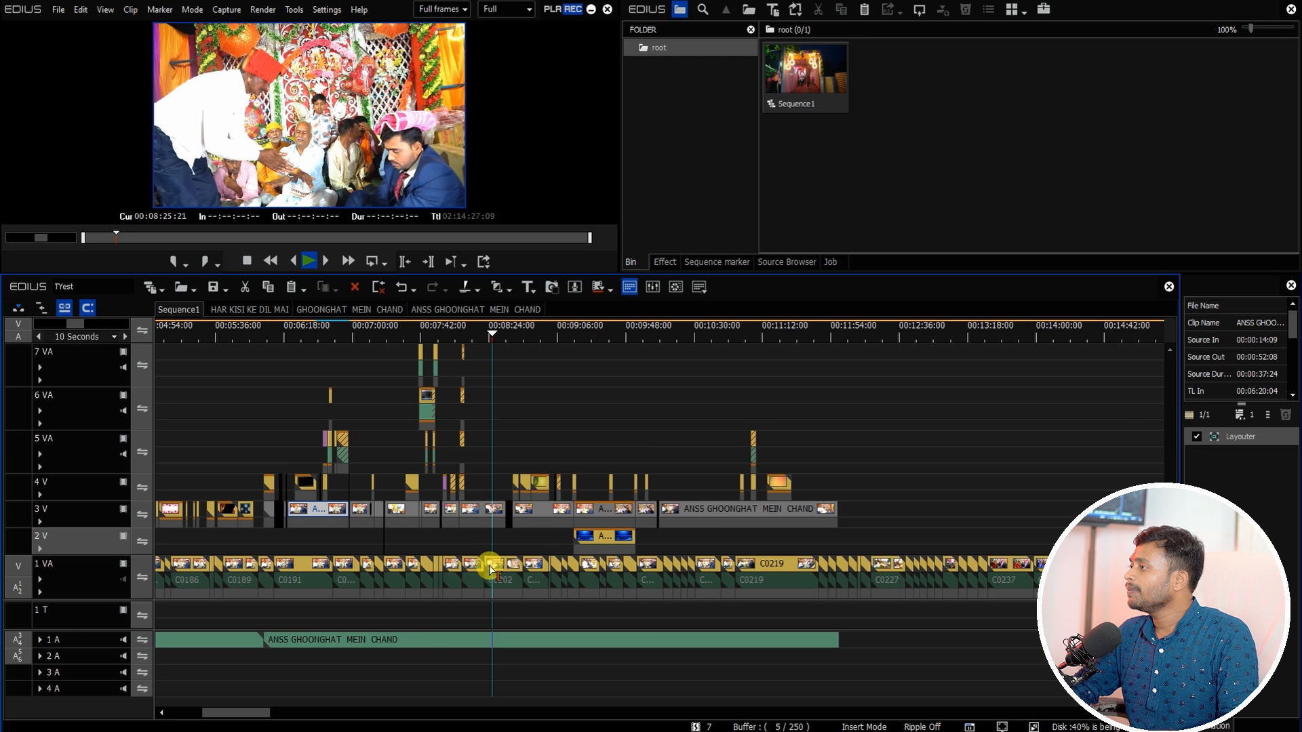
{"action": "left_click_drag", "start_coordinate": [249, 714], "coordinate": [268, 711]}
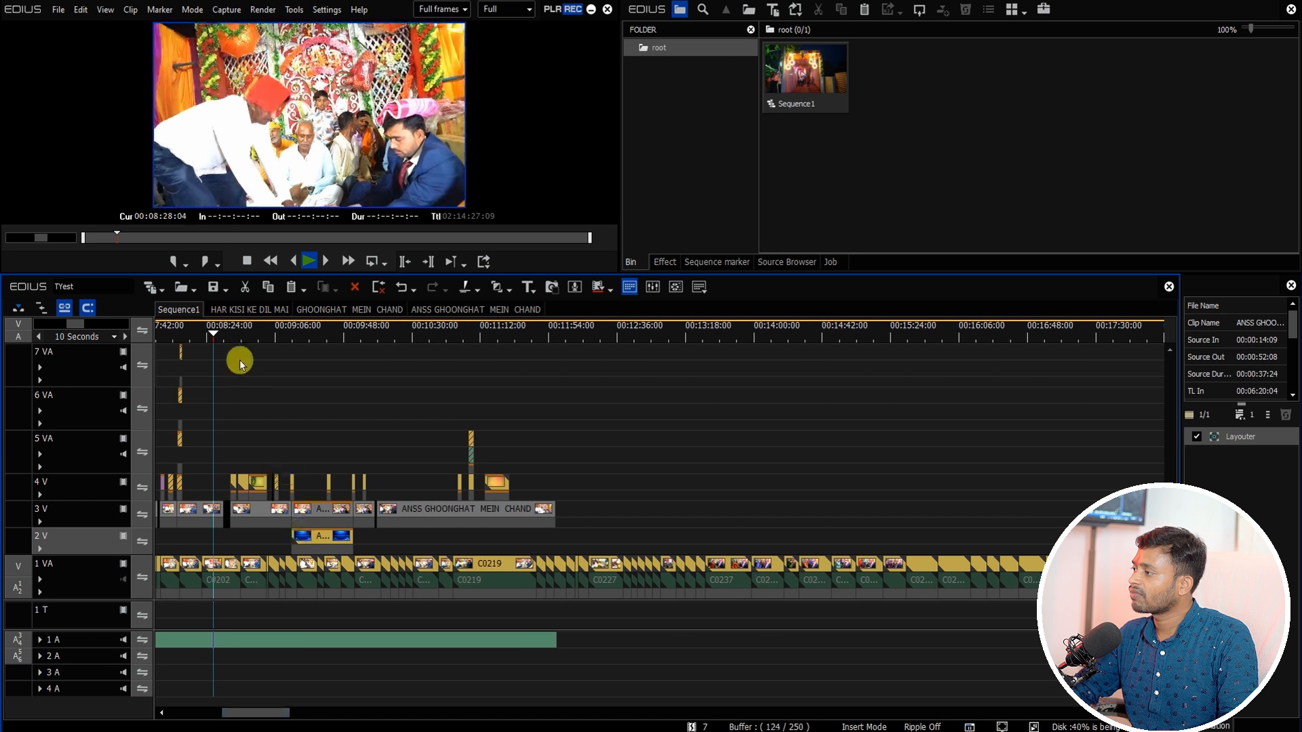
{"action": "left_click_drag", "start_coordinate": [229, 329], "coordinate": [557, 380]}
{"action": "left_click_drag", "start_coordinate": [271, 718], "coordinate": [284, 716]}
Step: Import the TILAK MASTER project from 01_ONLINE MASTER PROJECT 2018 > 02_TILAK with Import Bin enabled
{"action": "left_click", "coordinate": [195, 293]}
{"action": "left_click", "coordinate": [207, 322]}
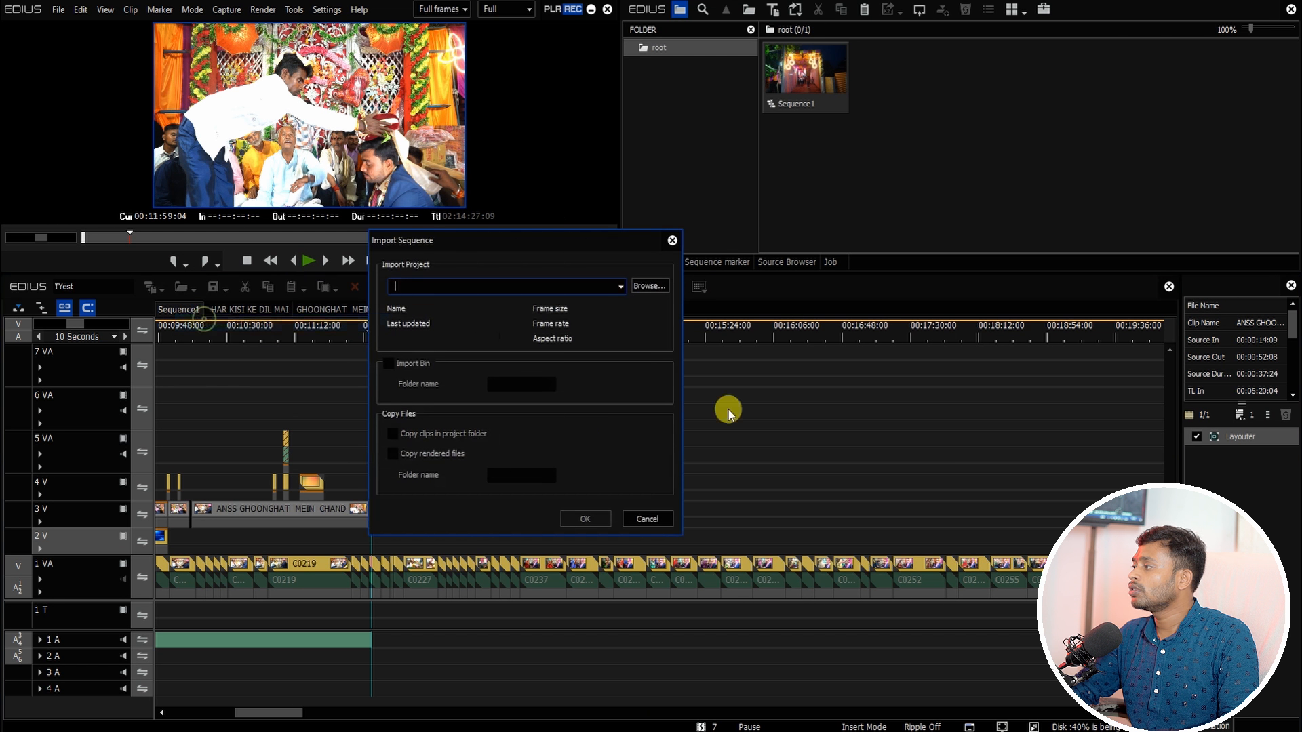
{"action": "left_click", "coordinate": [648, 289]}
{"action": "left_click", "coordinate": [510, 112]}
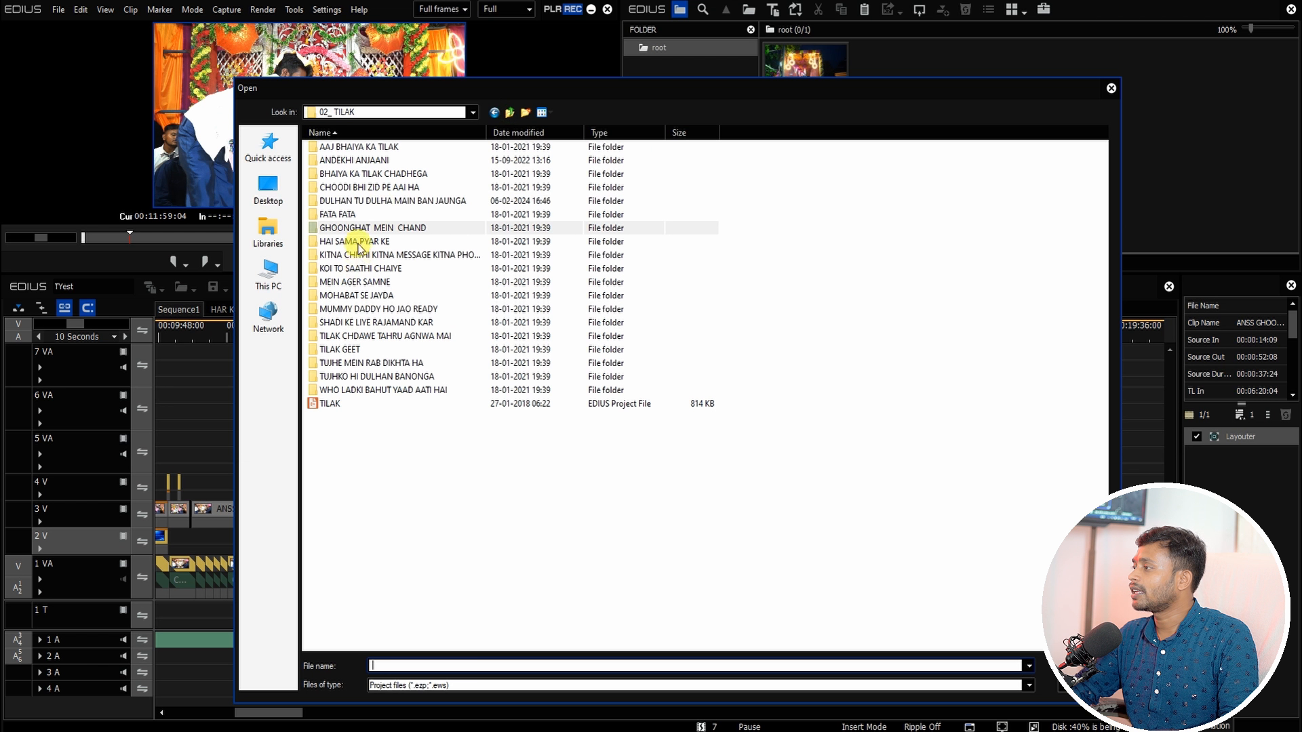
{"action": "double_click", "coordinate": [373, 296]}
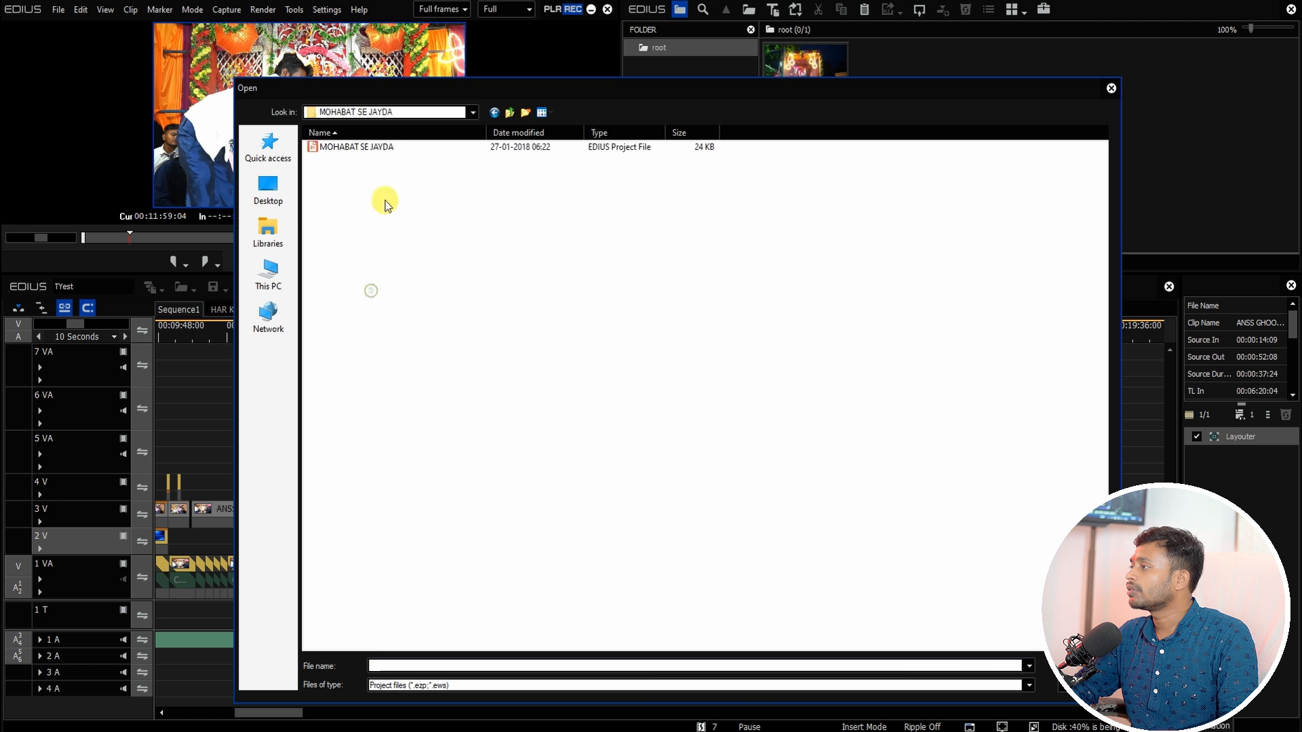
{"action": "left_click", "coordinate": [509, 113]}
{"action": "left_click", "coordinate": [509, 112]}
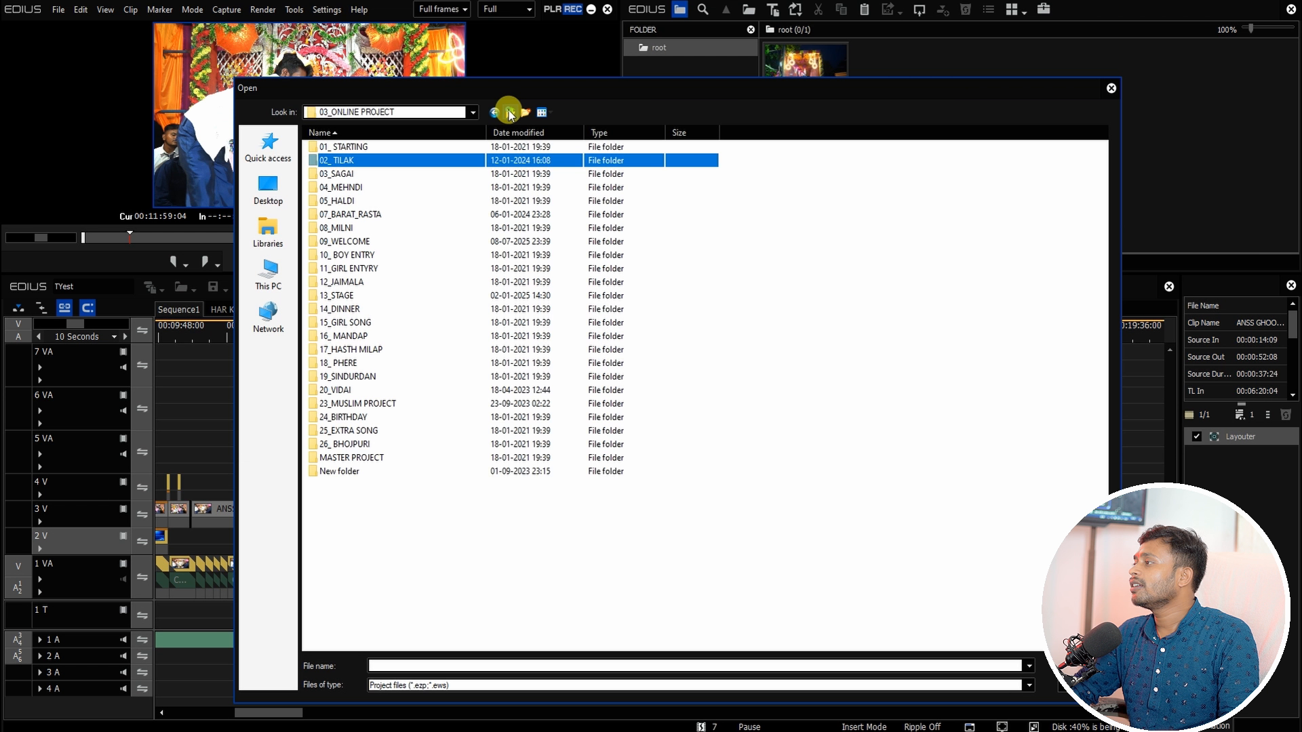
{"action": "left_click", "coordinate": [509, 112]}
{"action": "double_click", "coordinate": [367, 149]}
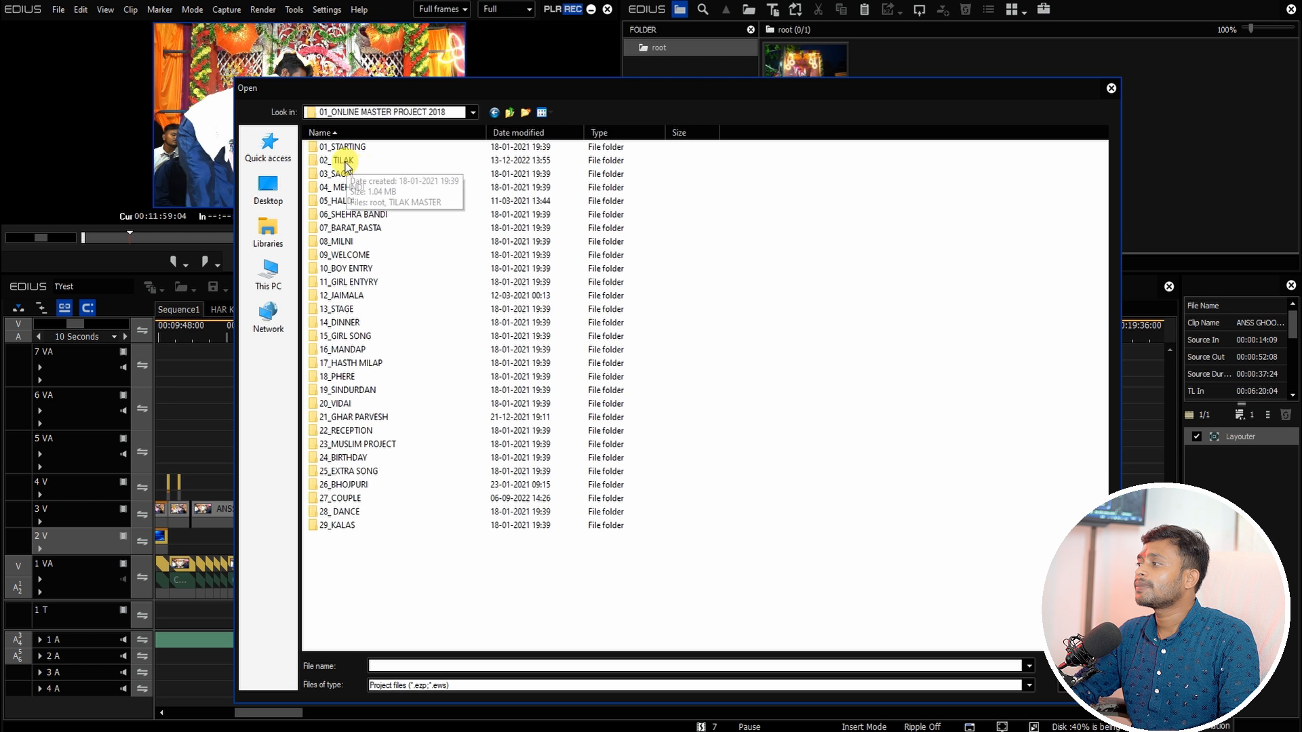
{"action": "double_click", "coordinate": [344, 163]}
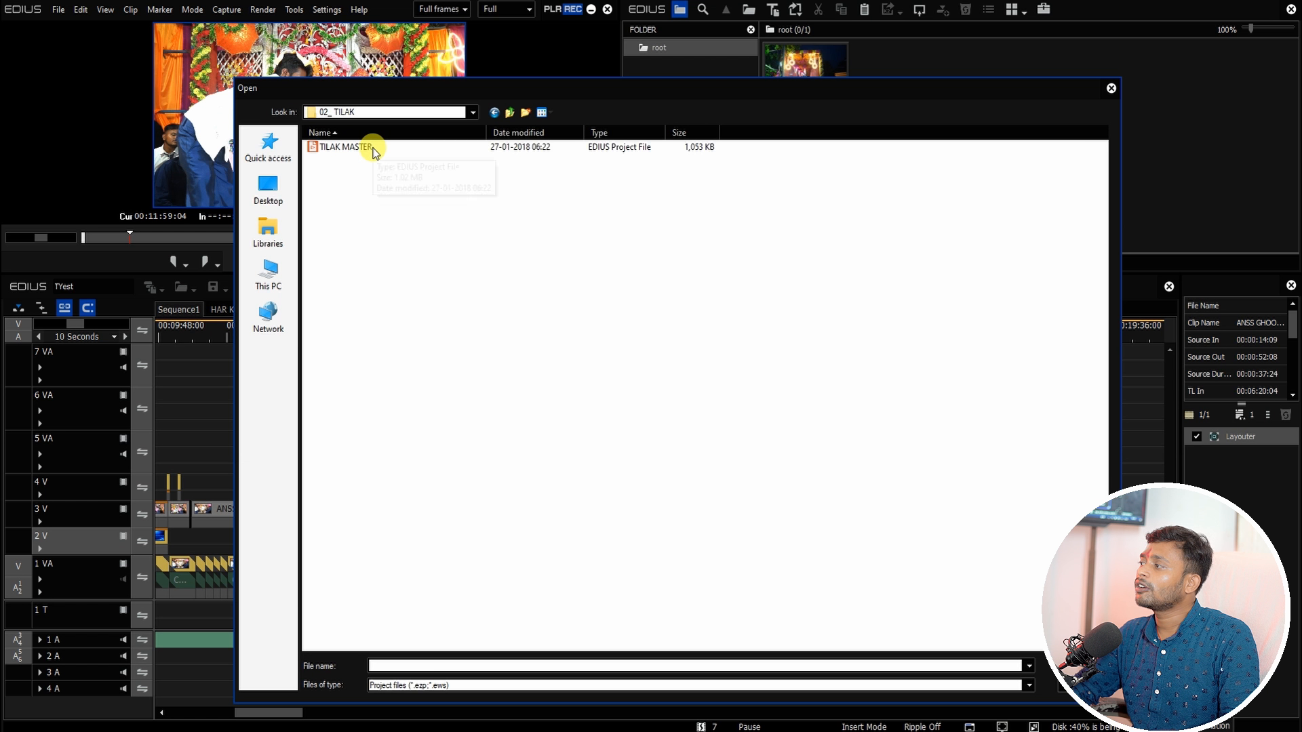
{"action": "double_click", "coordinate": [346, 147]}
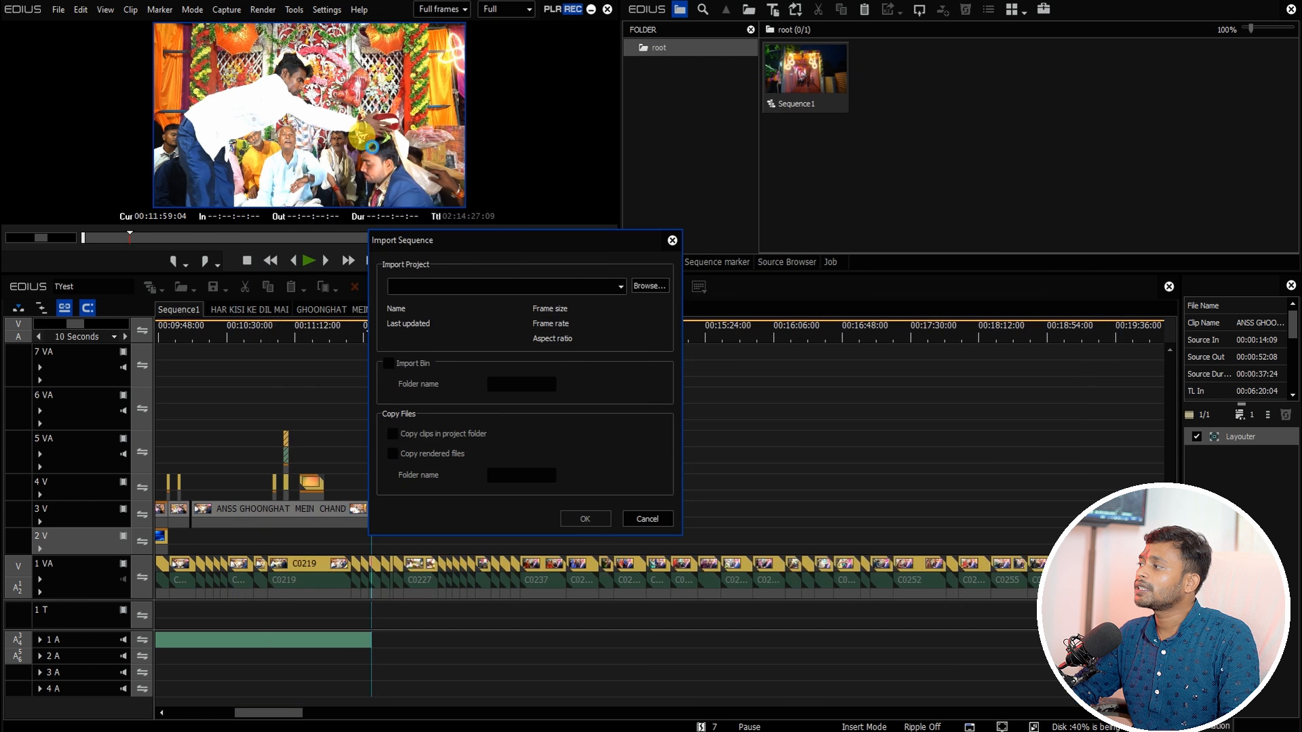
{"action": "left_click", "coordinate": [390, 364]}
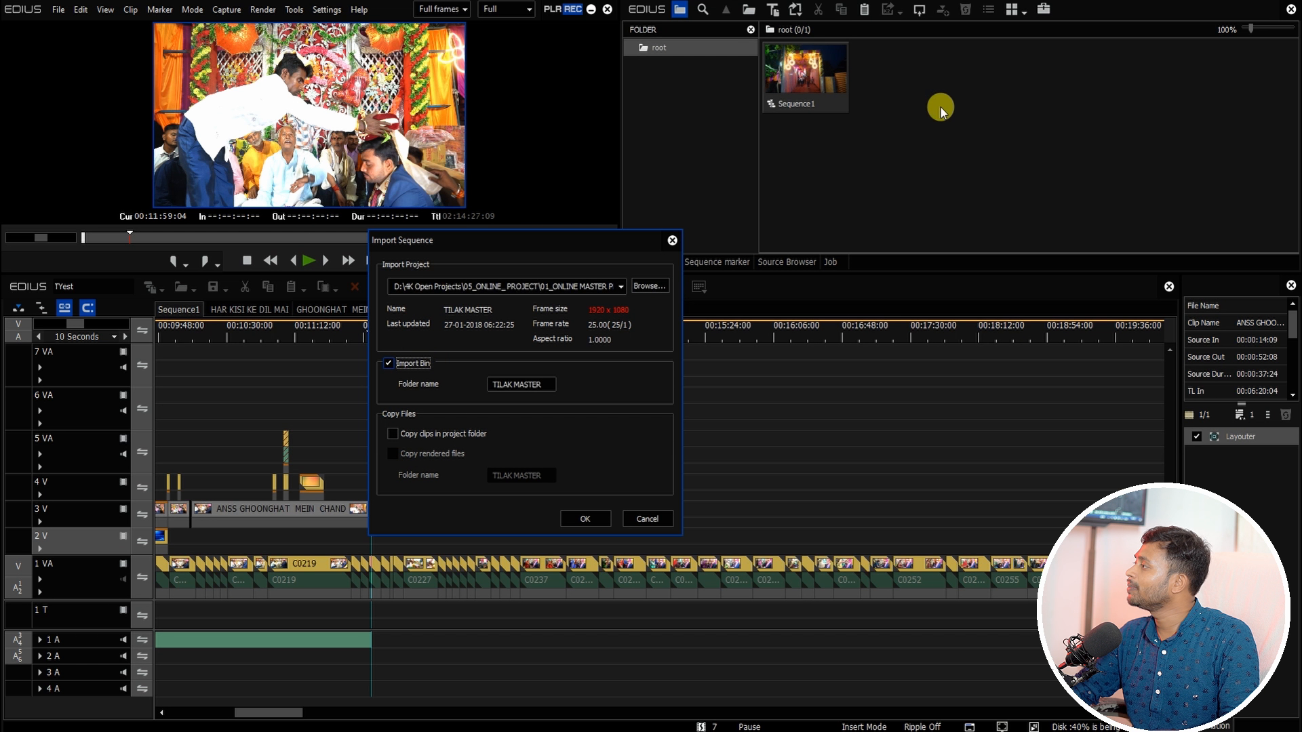
{"action": "left_click", "coordinate": [587, 520]}
Step: Open the TILAK MASTER bin folder and open the TILAK CHDAWE TAHRU AGNWA MAI sequence in the timeline
{"action": "left_click", "coordinate": [502, 413]}
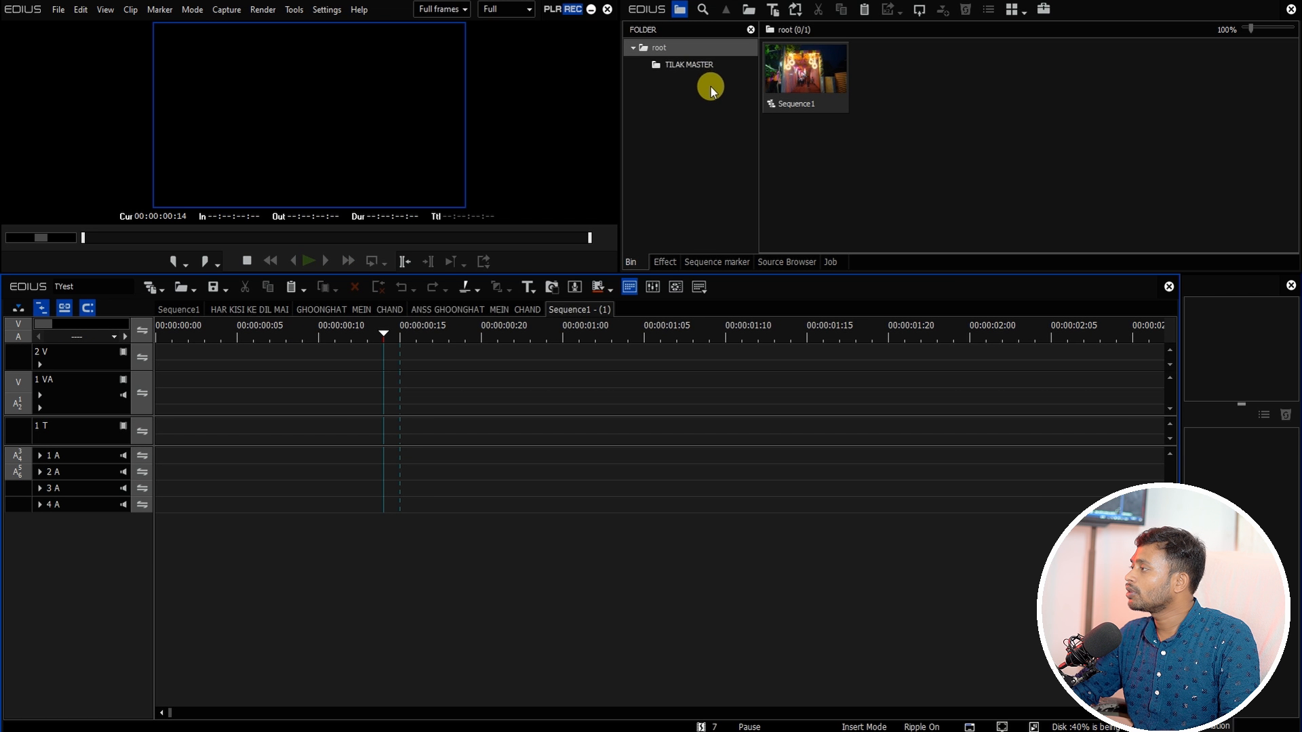
{"action": "left_click", "coordinate": [665, 64]}
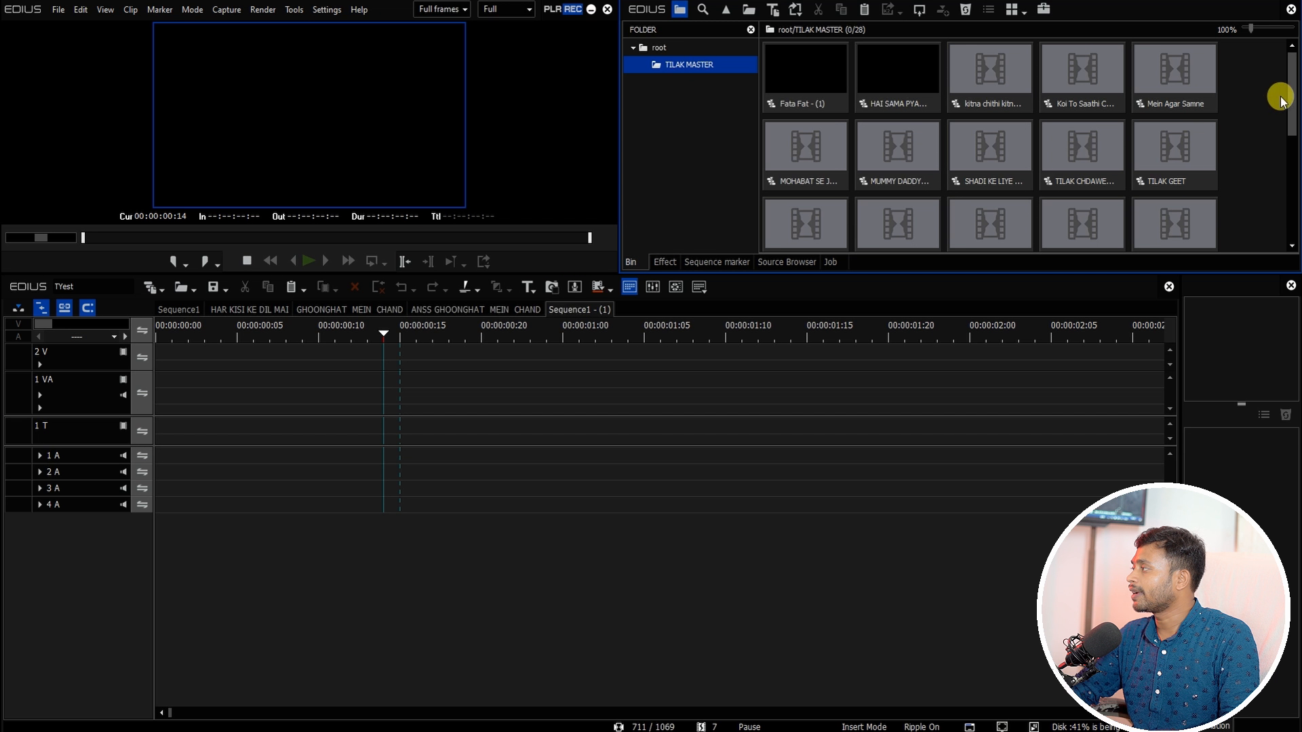
{"action": "mouse_move", "coordinate": [1292, 128]}
{"action": "left_mouse_down"}
{"action": "mouse_move", "coordinate": [1294, 195]}
{"action": "mouse_move", "coordinate": [1291, 112]}
{"action": "left_mouse_up"}
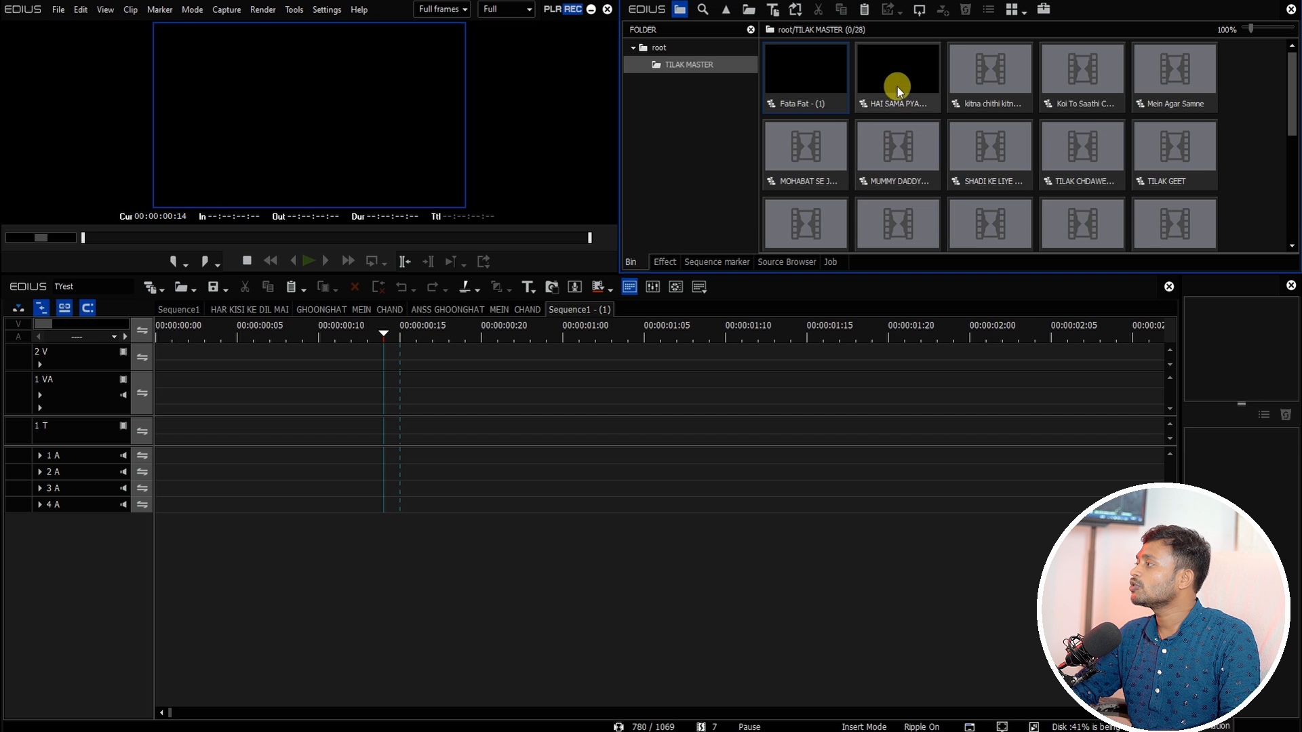
{"action": "left_click", "coordinate": [890, 130]}
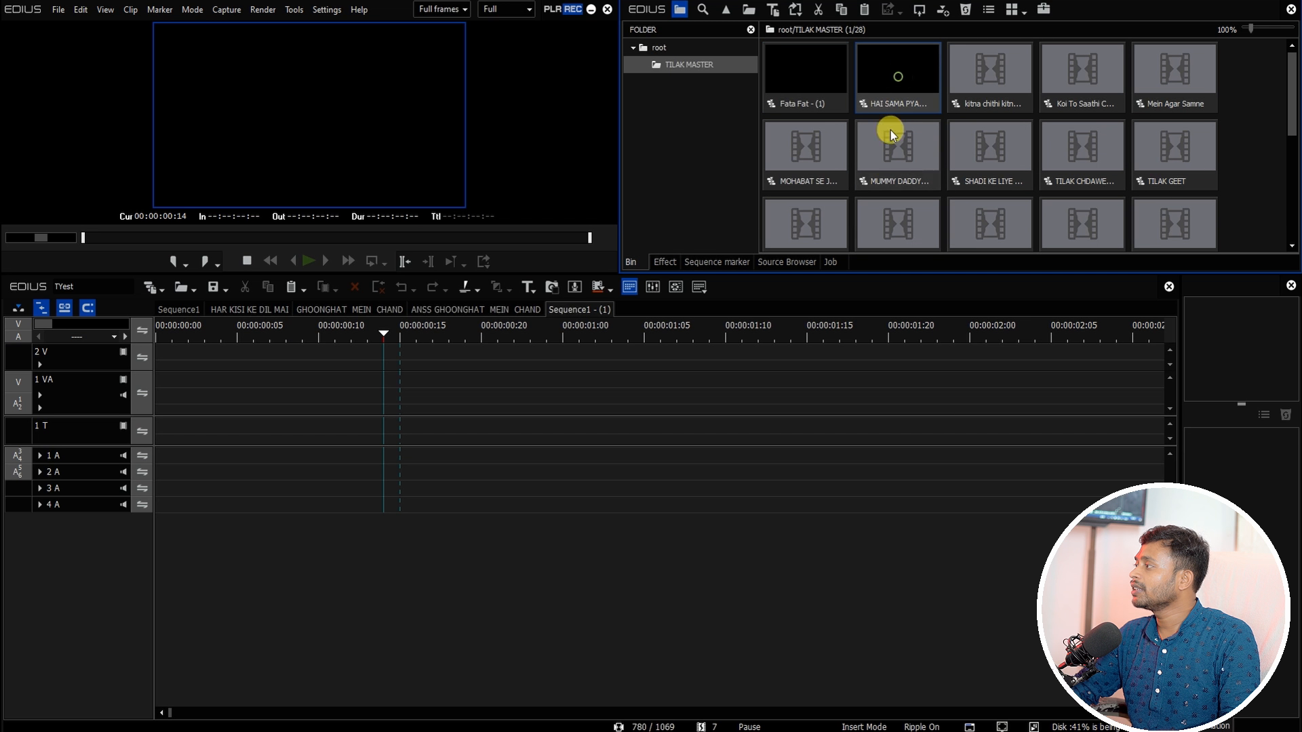
{"action": "double_click", "coordinate": [1062, 149]}
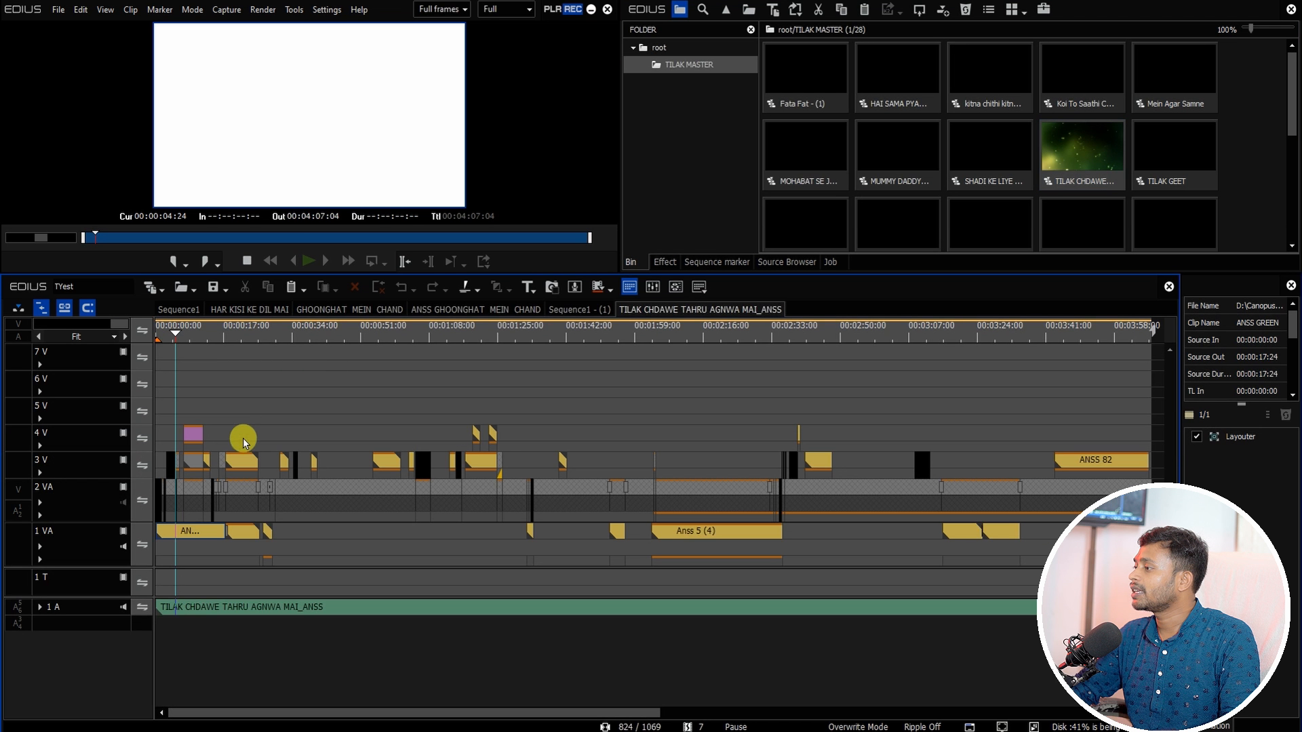
{"action": "left_click", "coordinate": [296, 416]}
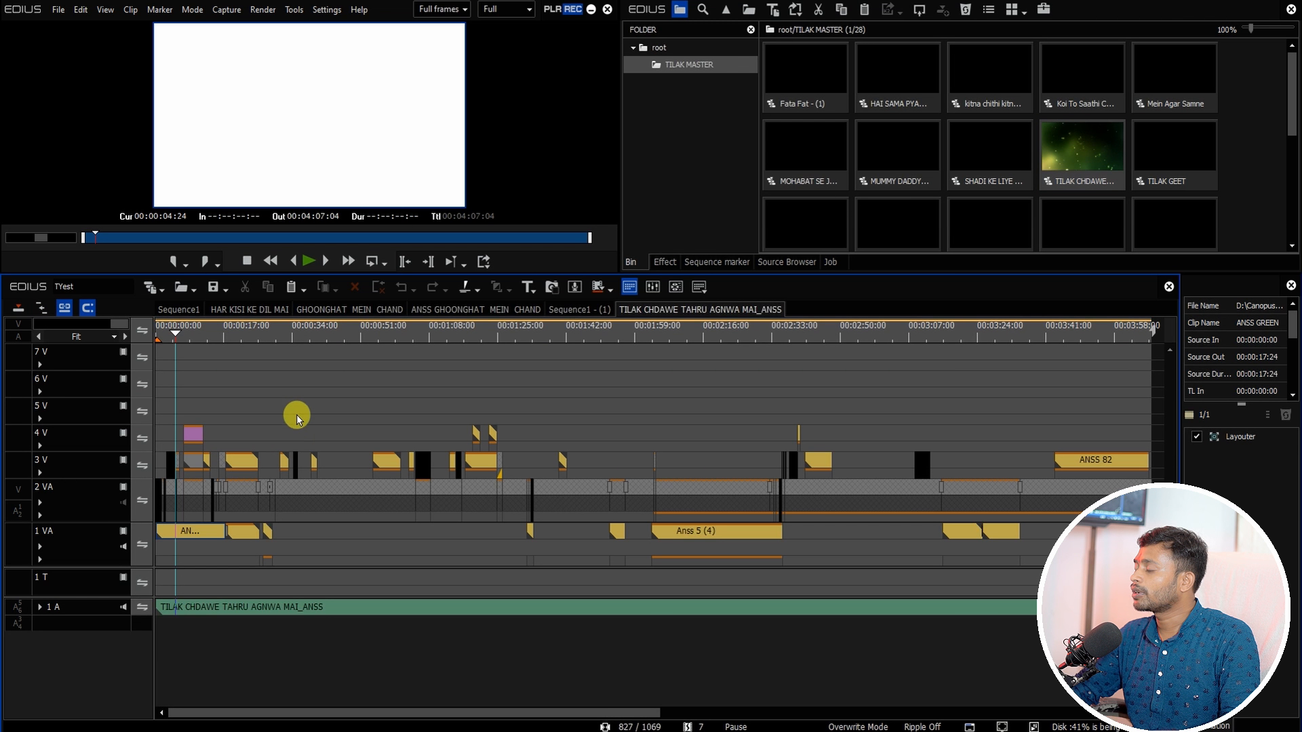
{"action": "left_click", "coordinate": [311, 332]}
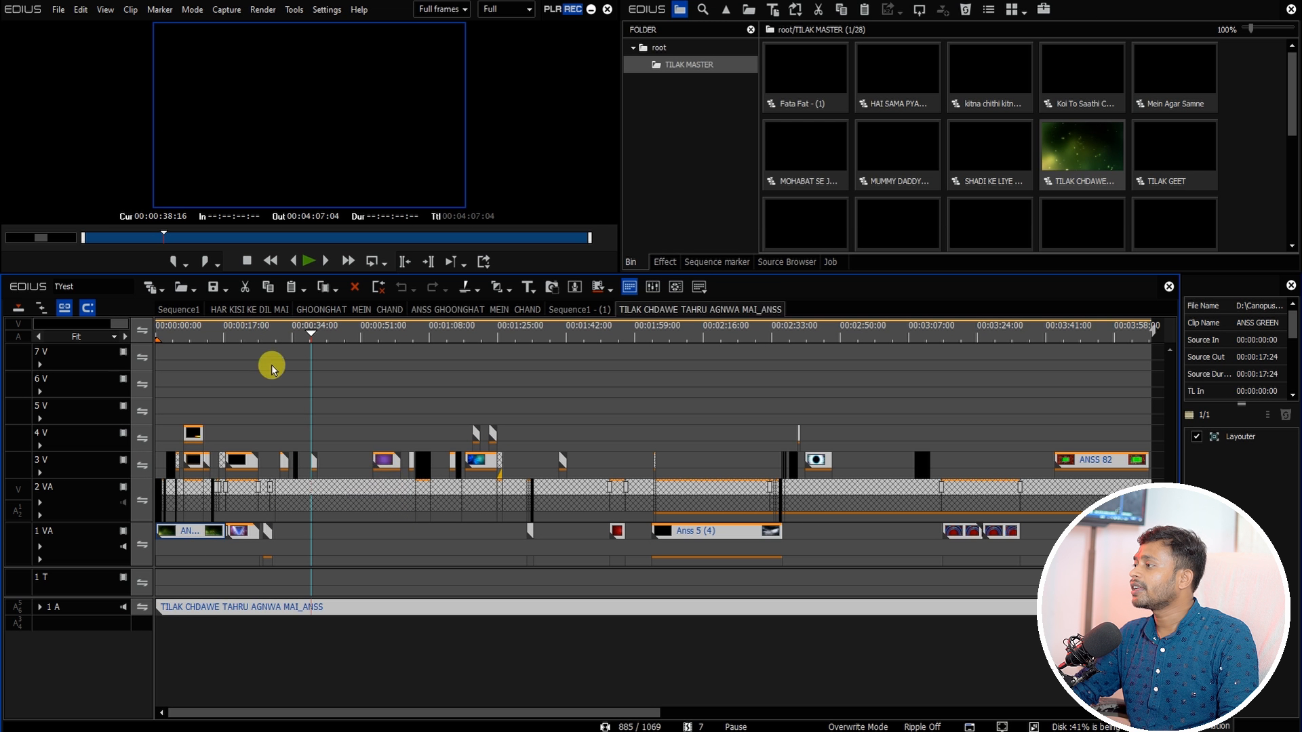
Step: Paste the copied TILAK CHDAWE TAHRU AGNWA MAI clips into Sequence1 at the timeline cursor
{"action": "left_click", "coordinate": [169, 309]}
{"action": "right_click", "coordinate": [392, 536]}
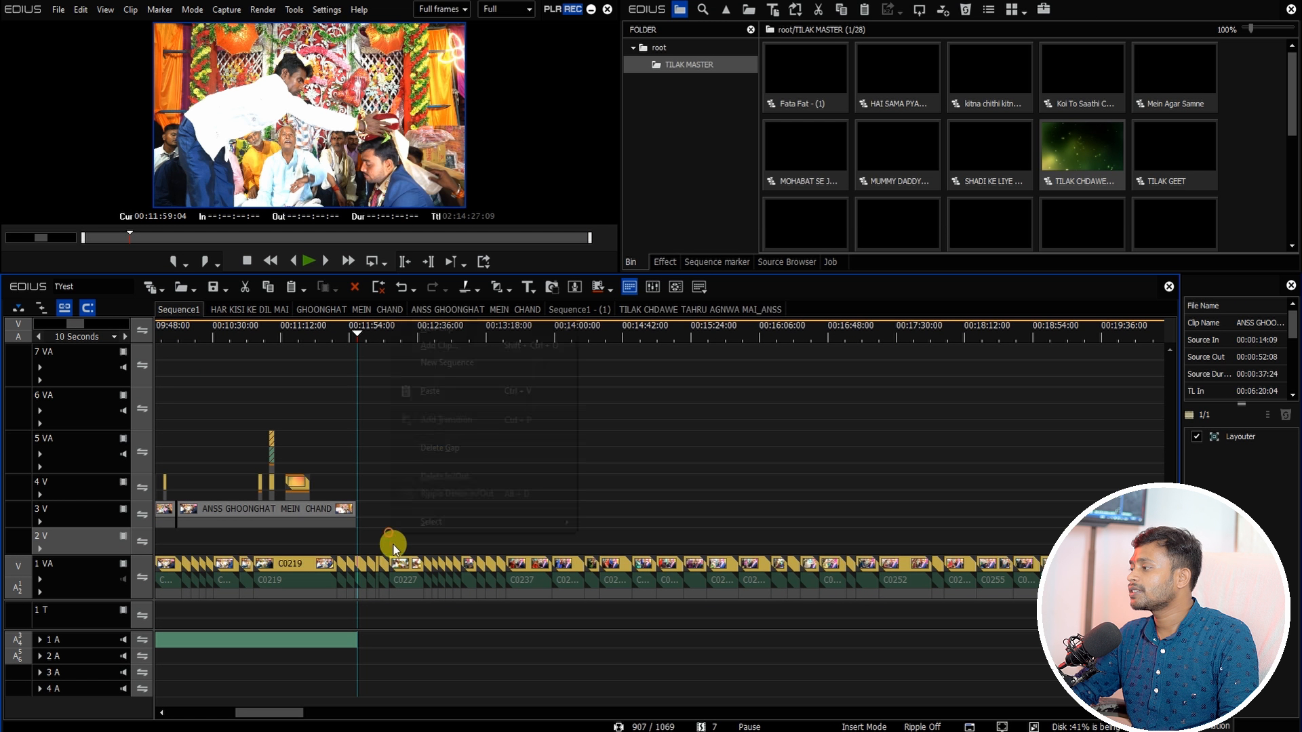
{"action": "left_click", "coordinate": [425, 392]}
{"action": "left_click_drag", "start_coordinate": [364, 617], "coordinate": [846, 589]}
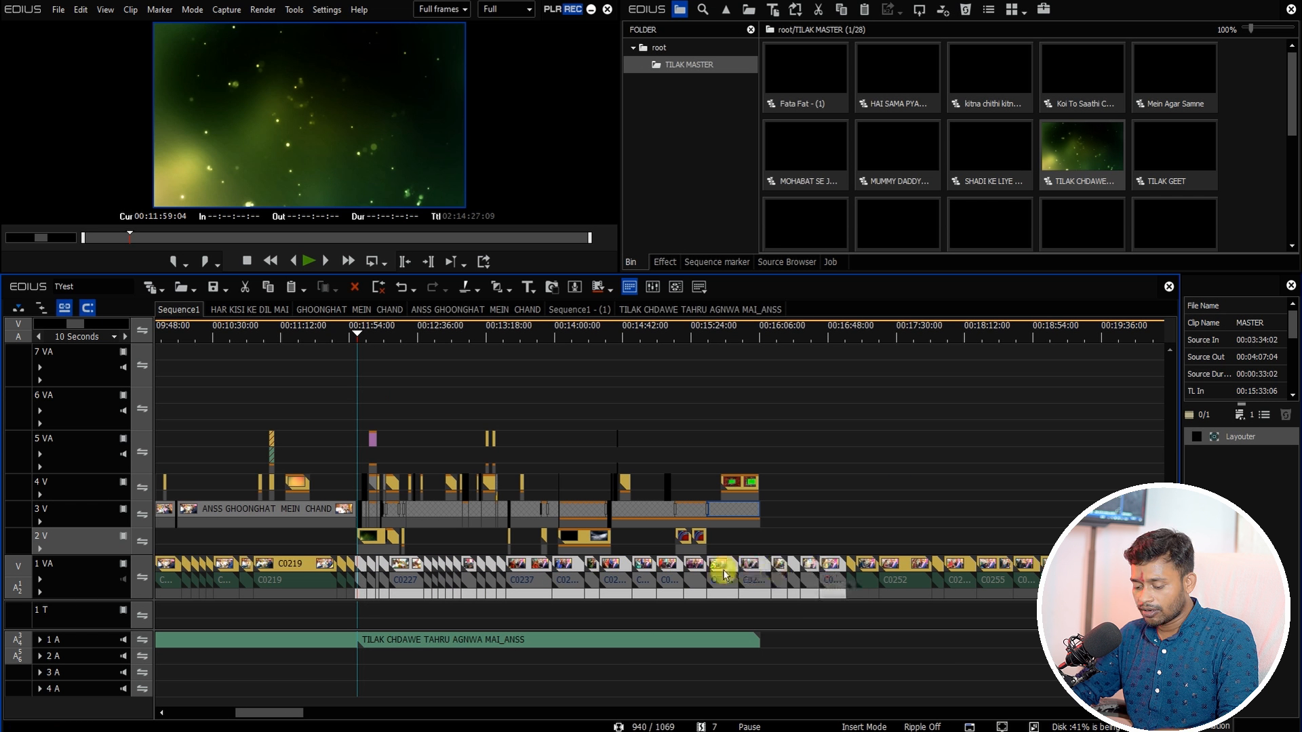
Step: Open the nested MASTER clip on track 3V, paste the copied clips into it, and return to Sequence1
{"action": "left_click", "coordinate": [434, 510]}
{"action": "double_click", "coordinate": [438, 510]}
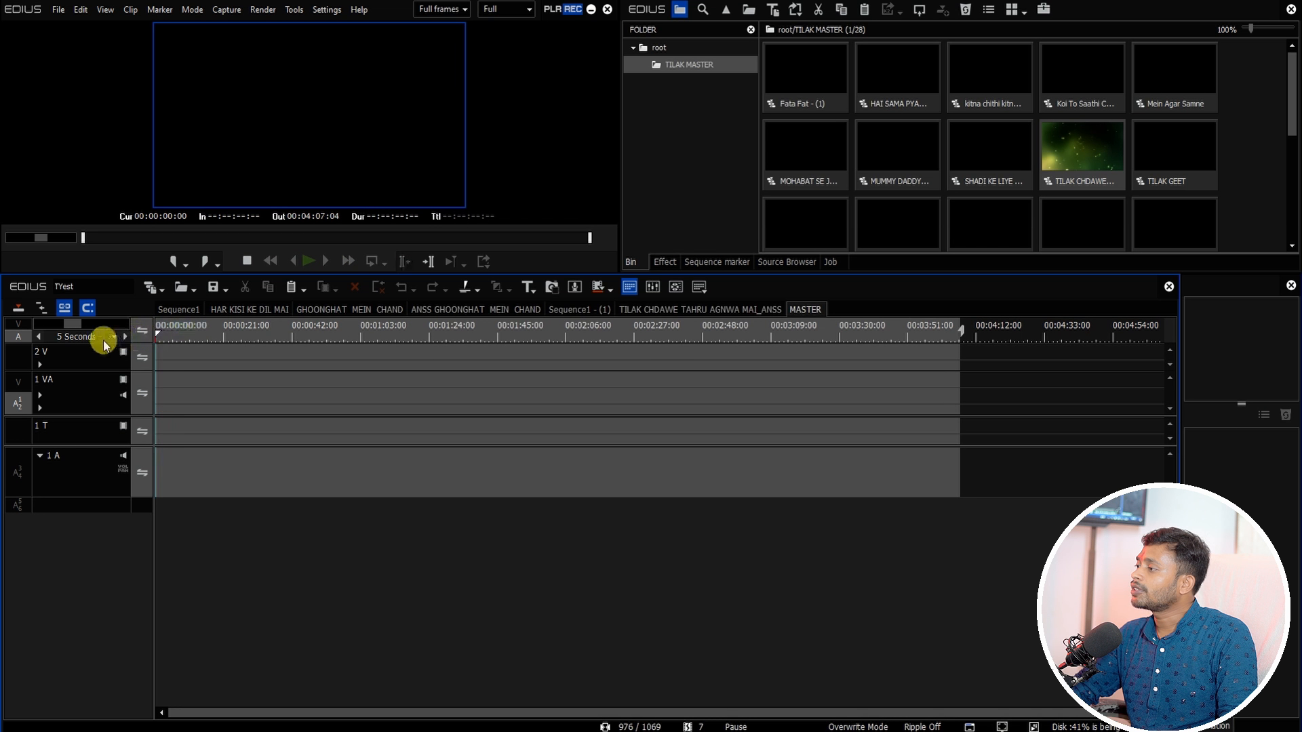
{"action": "right_click", "coordinate": [169, 384]}
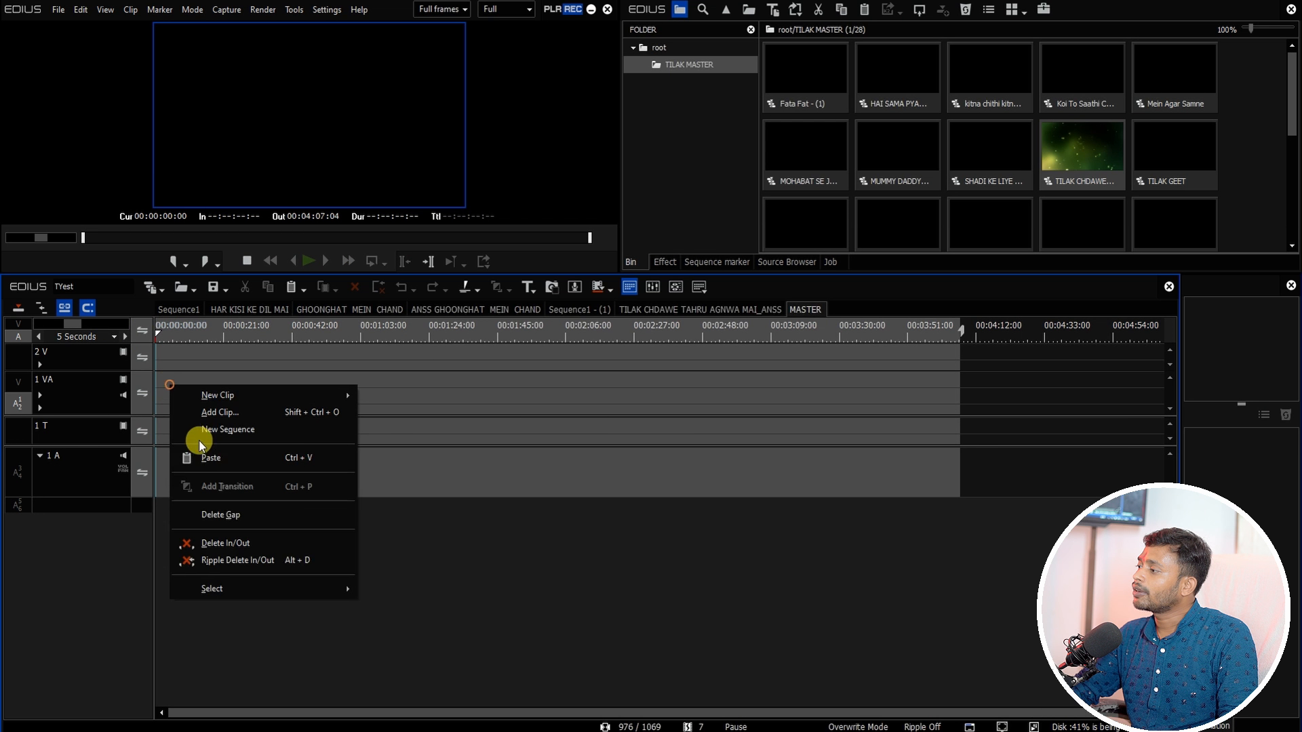
{"action": "left_click", "coordinate": [211, 458]}
{"action": "left_click_drag", "start_coordinate": [223, 329], "coordinate": [896, 395]}
{"action": "left_click", "coordinate": [169, 309]}
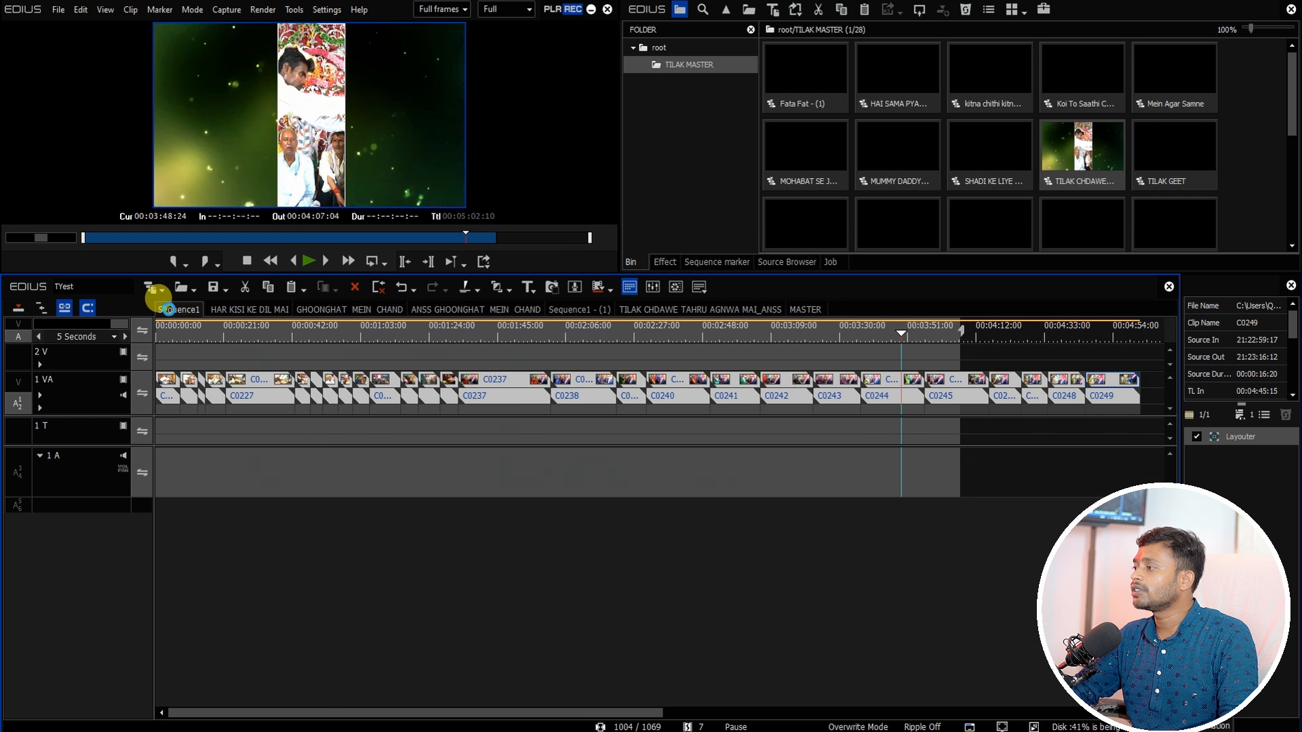
Step: Play the pasted section of Sequence1 in full-screen preview to review it
{"action": "left_click_drag", "start_coordinate": [450, 334], "coordinate": [361, 464]}
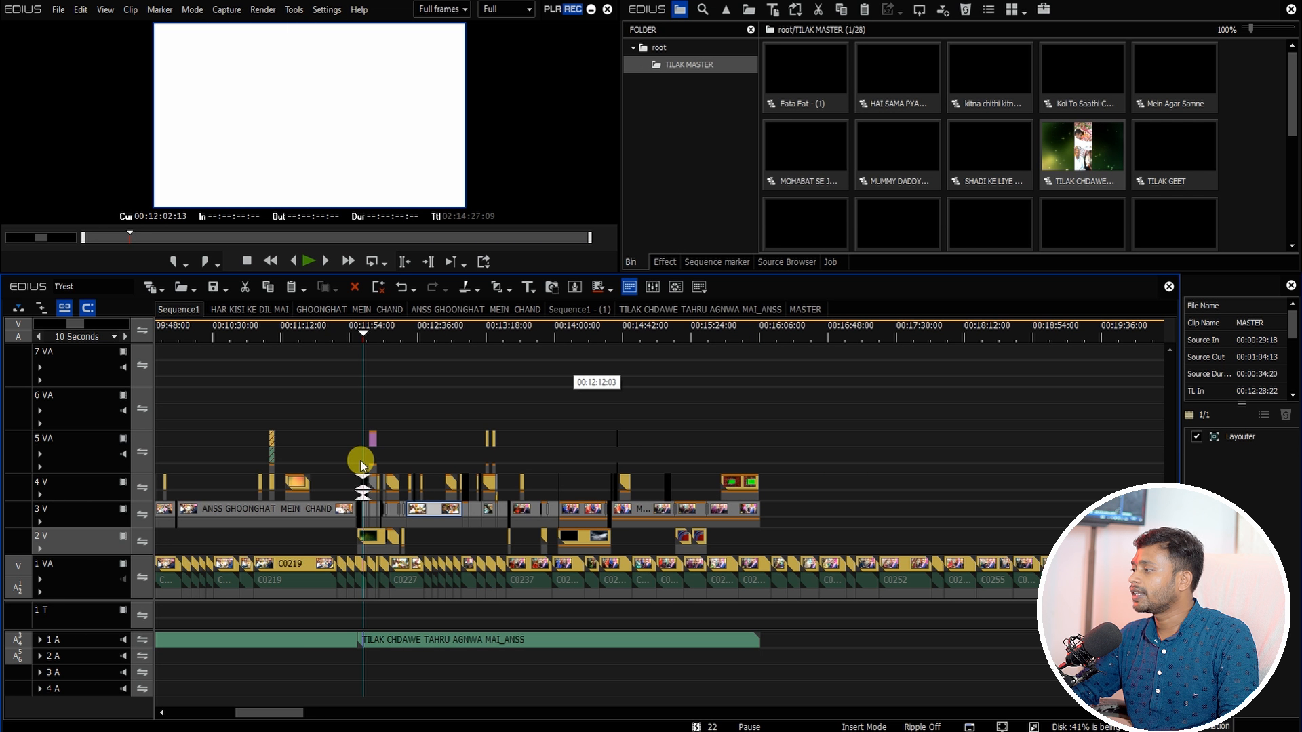
{"action": "key", "text": "ctrl+F11"}
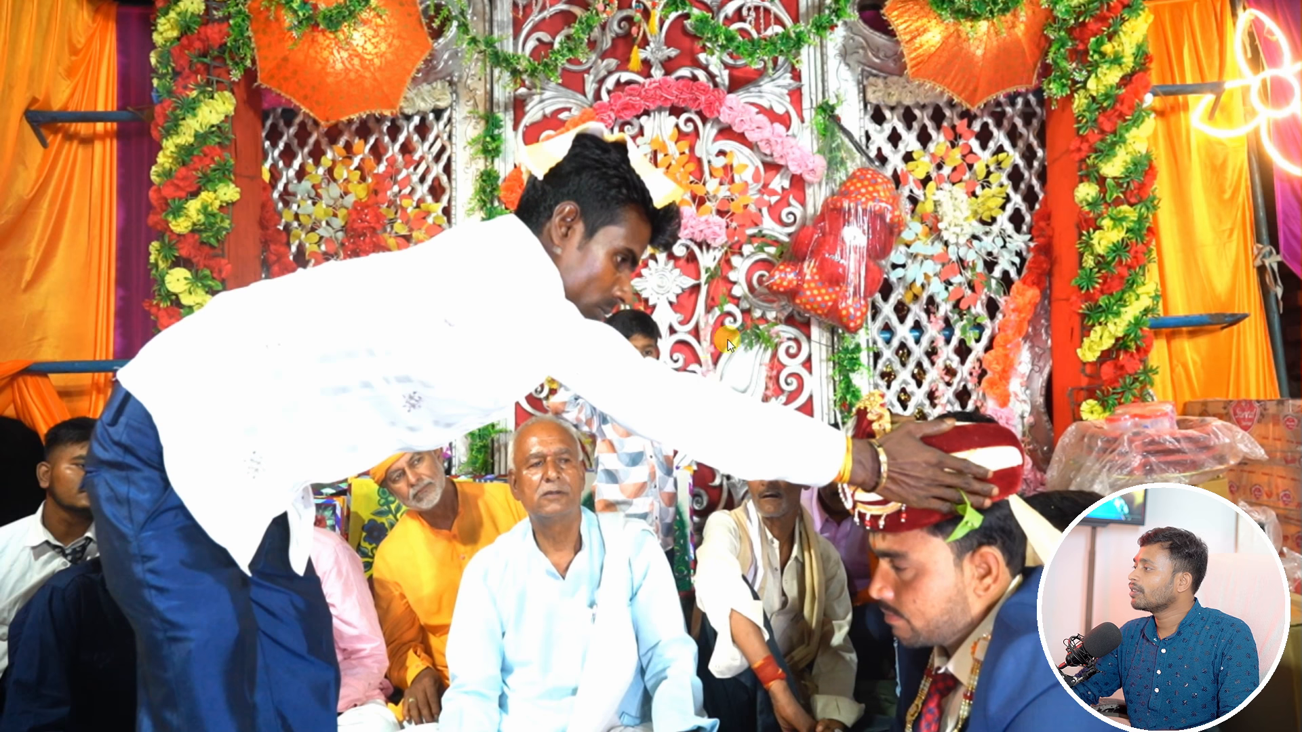
{"action": "key", "text": "space"}
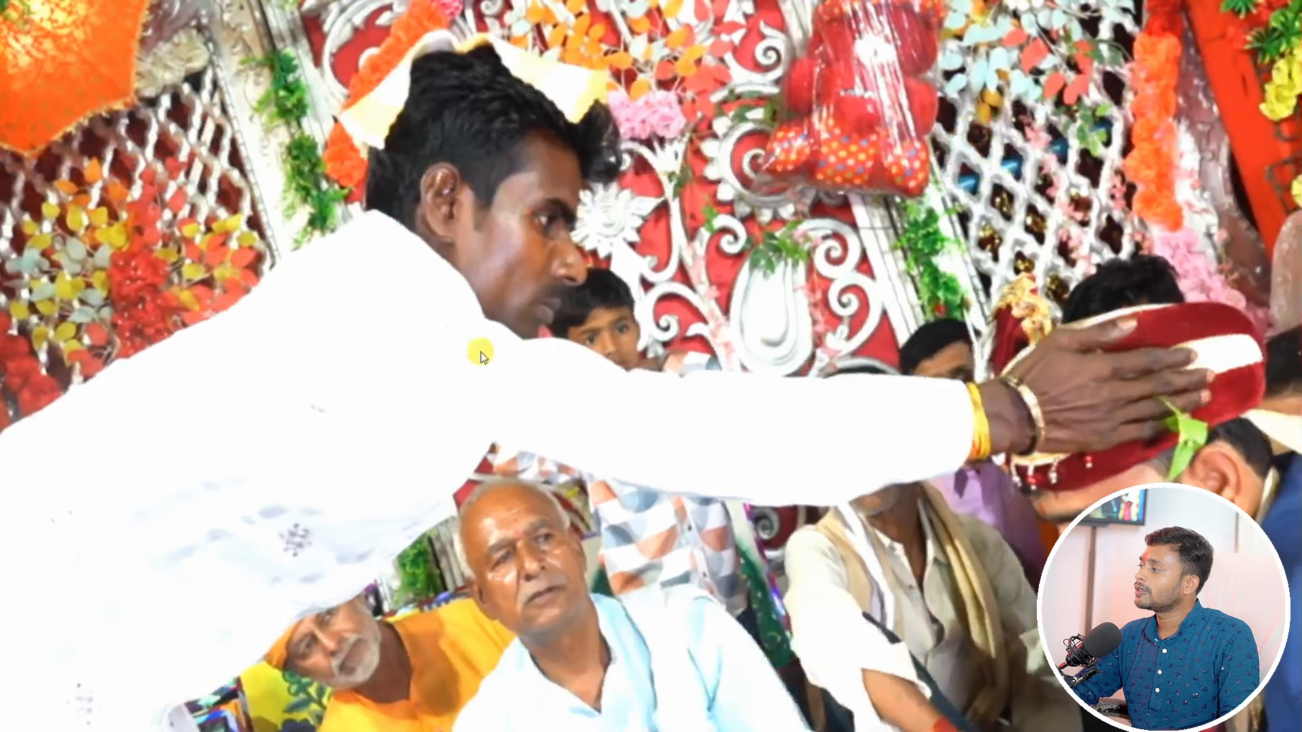
{"action": "double_click", "coordinate": [469, 316]}
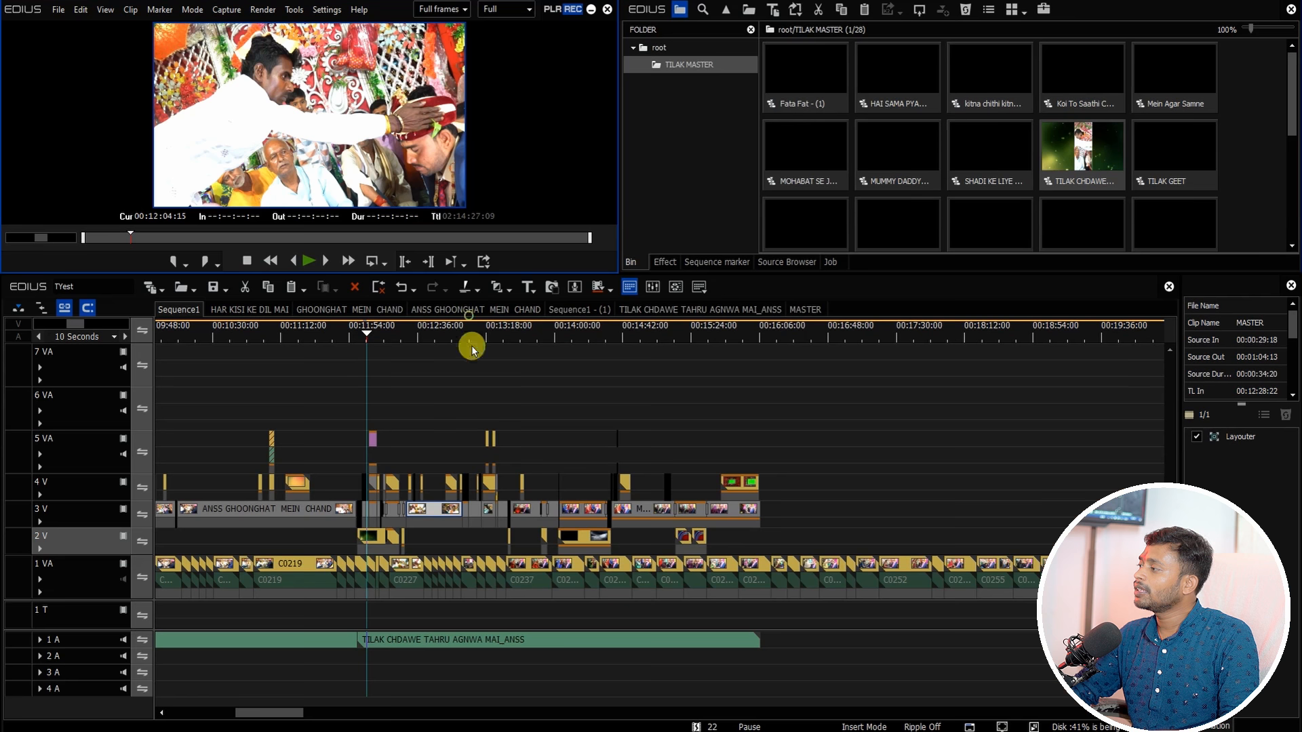
{"action": "double_click", "coordinate": [287, 122]}
{"action": "key", "text": "space"}
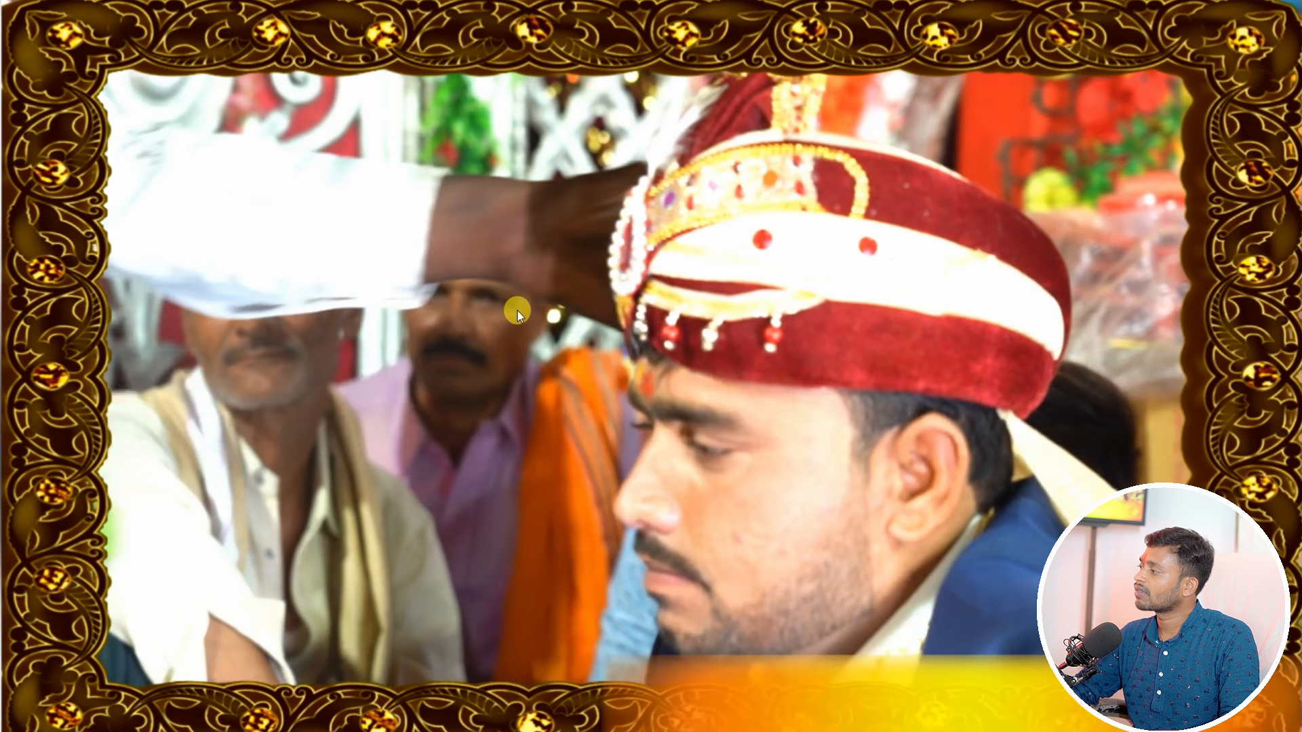
{"action": "double_click", "coordinate": [503, 304]}
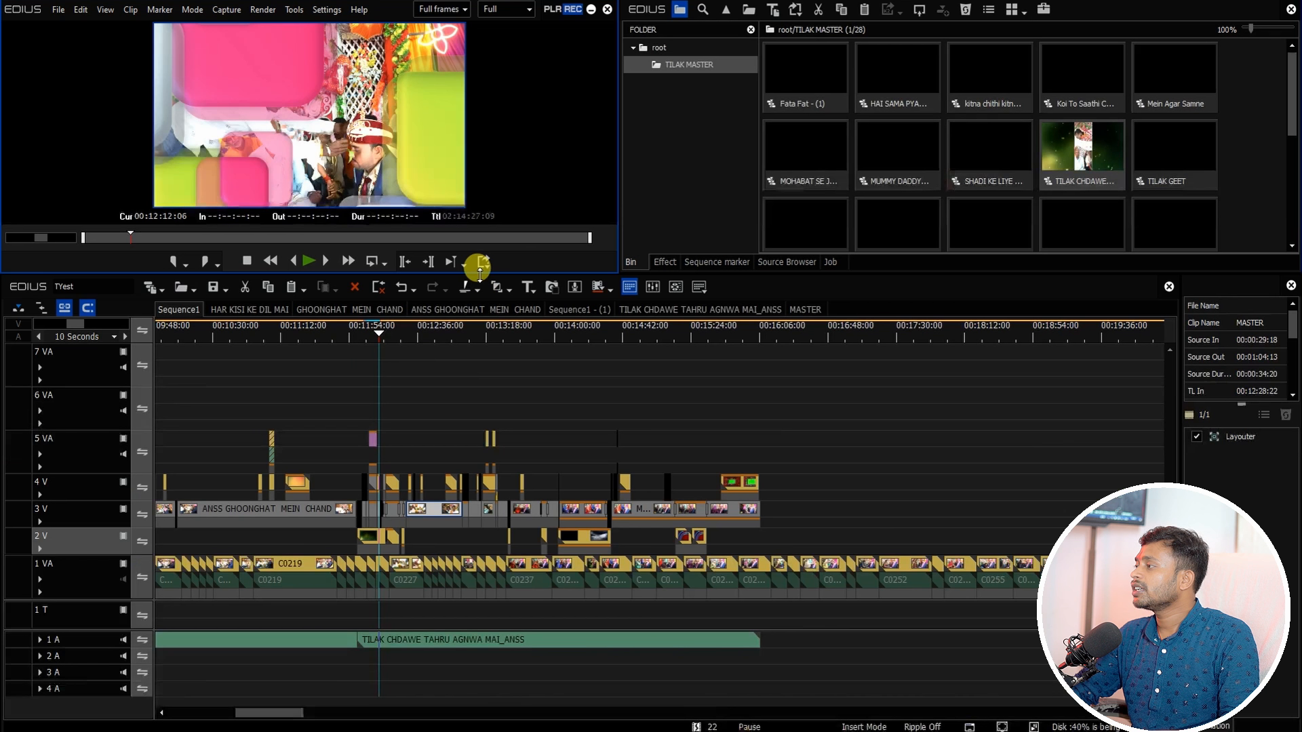
Step: Open the WHO LADKI BAHUT YAAD AATI HAI sequence from the TILAK MASTER bin
{"action": "left_click_drag", "start_coordinate": [389, 336], "coordinate": [769, 412]}
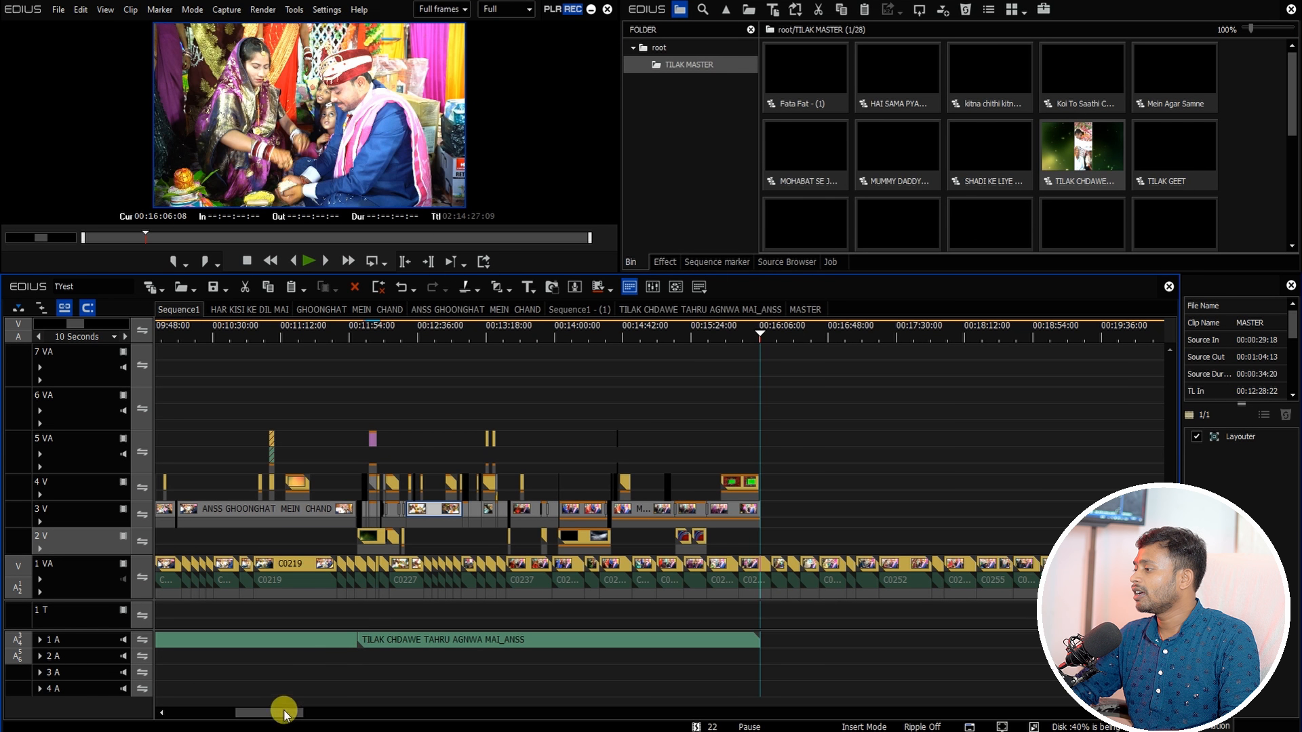
{"action": "left_click_drag", "start_coordinate": [283, 712], "coordinate": [321, 716]}
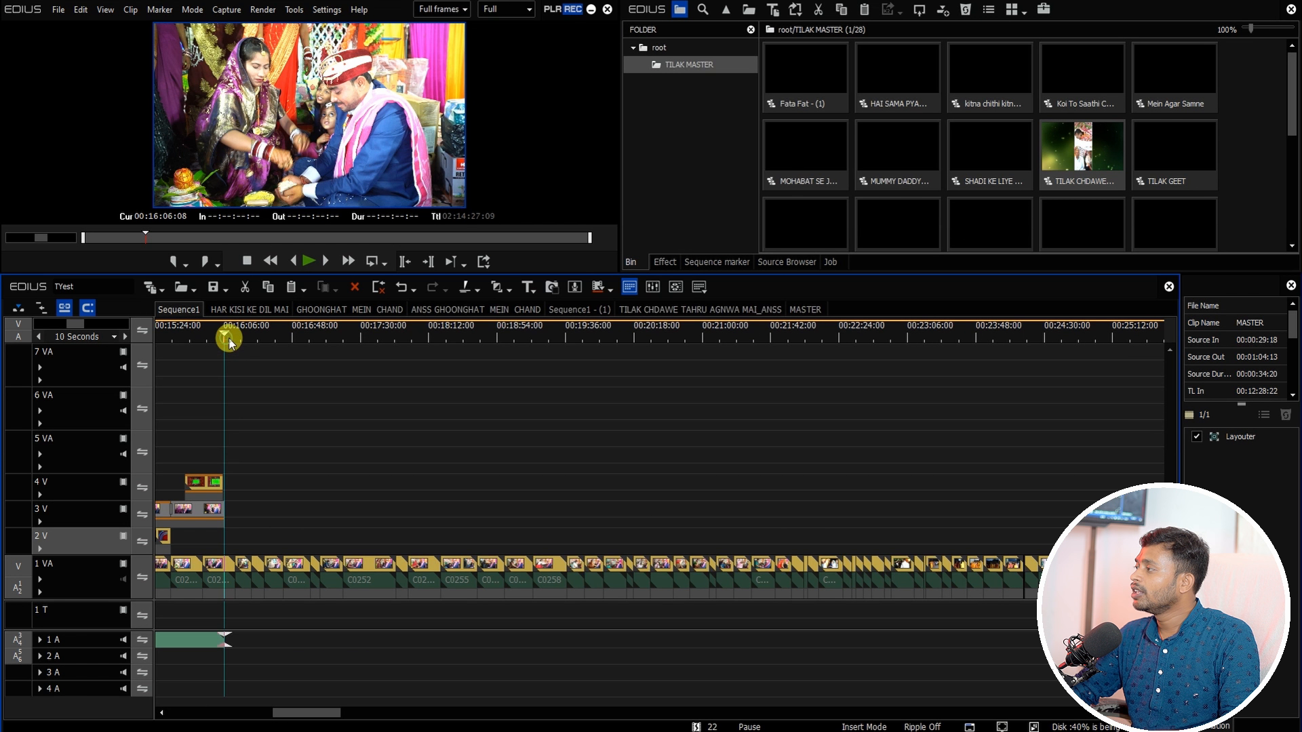
{"action": "scroll", "coordinate": [1157, 119], "scroll_direction": "down", "scroll_amount": 1}
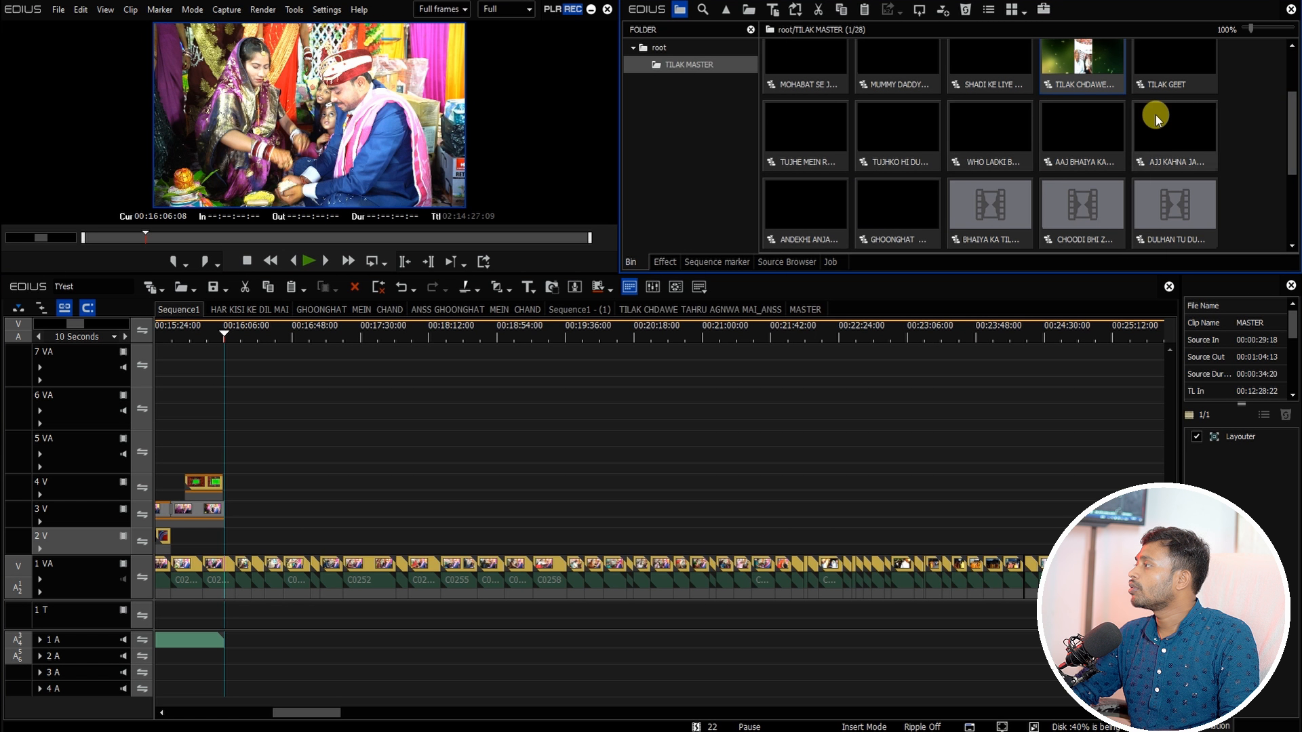
{"action": "double_click", "coordinate": [1004, 145]}
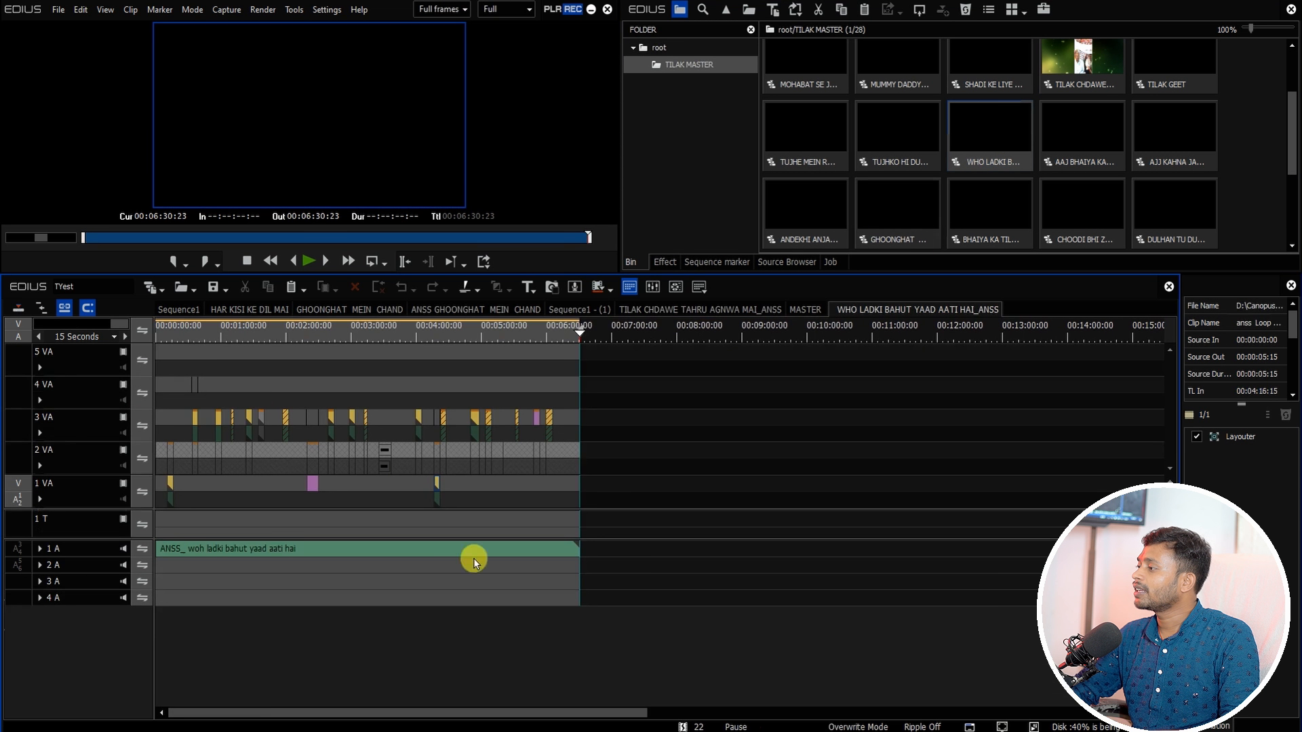
Step: Copy all clips of the WHO LADKI BAHUT YAAD AATI HAI sequence and paste them into Sequence1
{"action": "key", "text": "ctrl+a"}
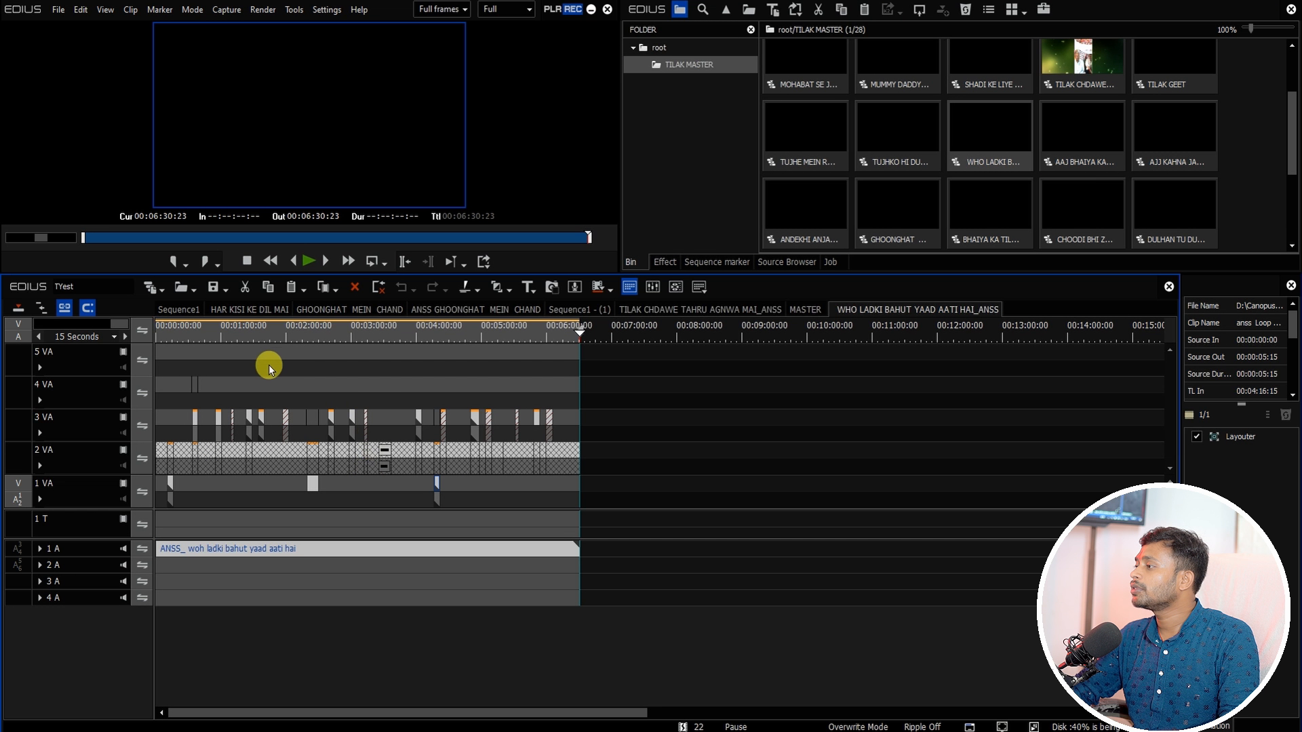
{"action": "left_click", "coordinate": [180, 311]}
{"action": "right_click", "coordinate": [397, 519]}
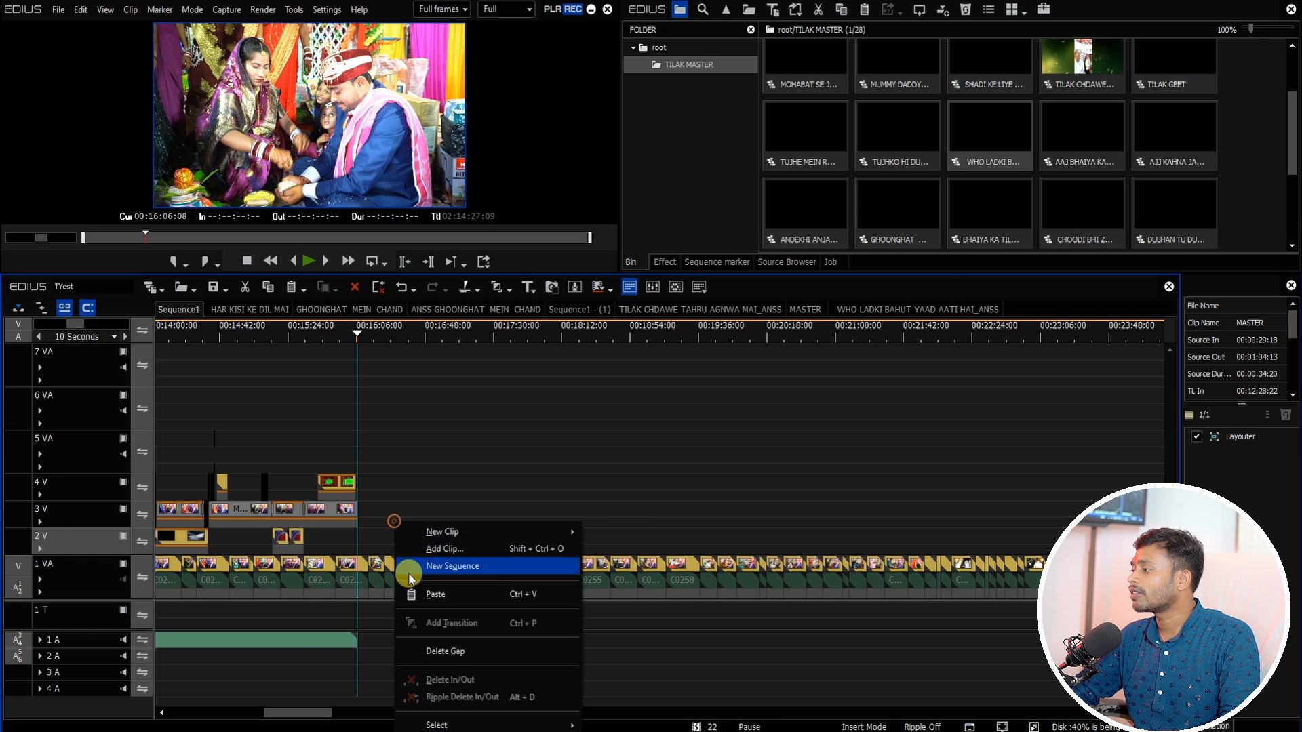
{"action": "left_click", "coordinate": [427, 589]}
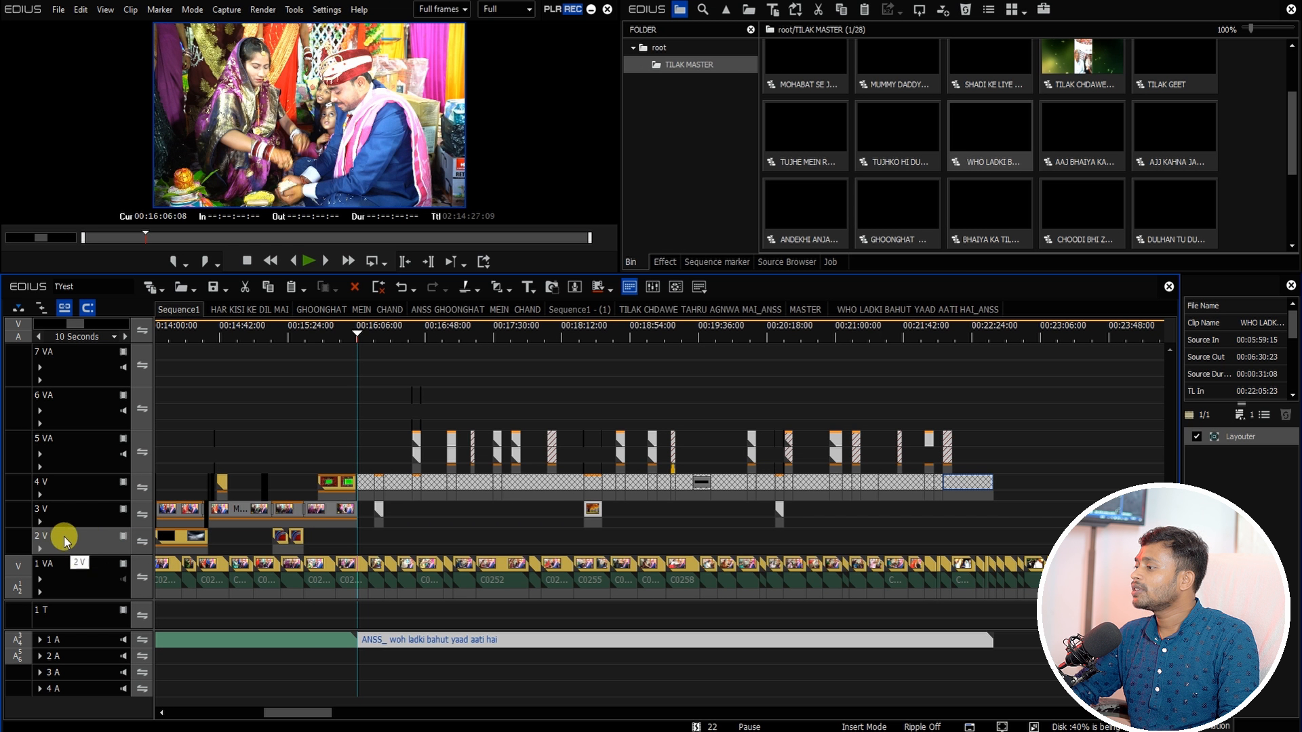
Step: Open the nested clip on track 4V to inspect its contents, and return to Sequence1
{"action": "left_click", "coordinate": [359, 334]}
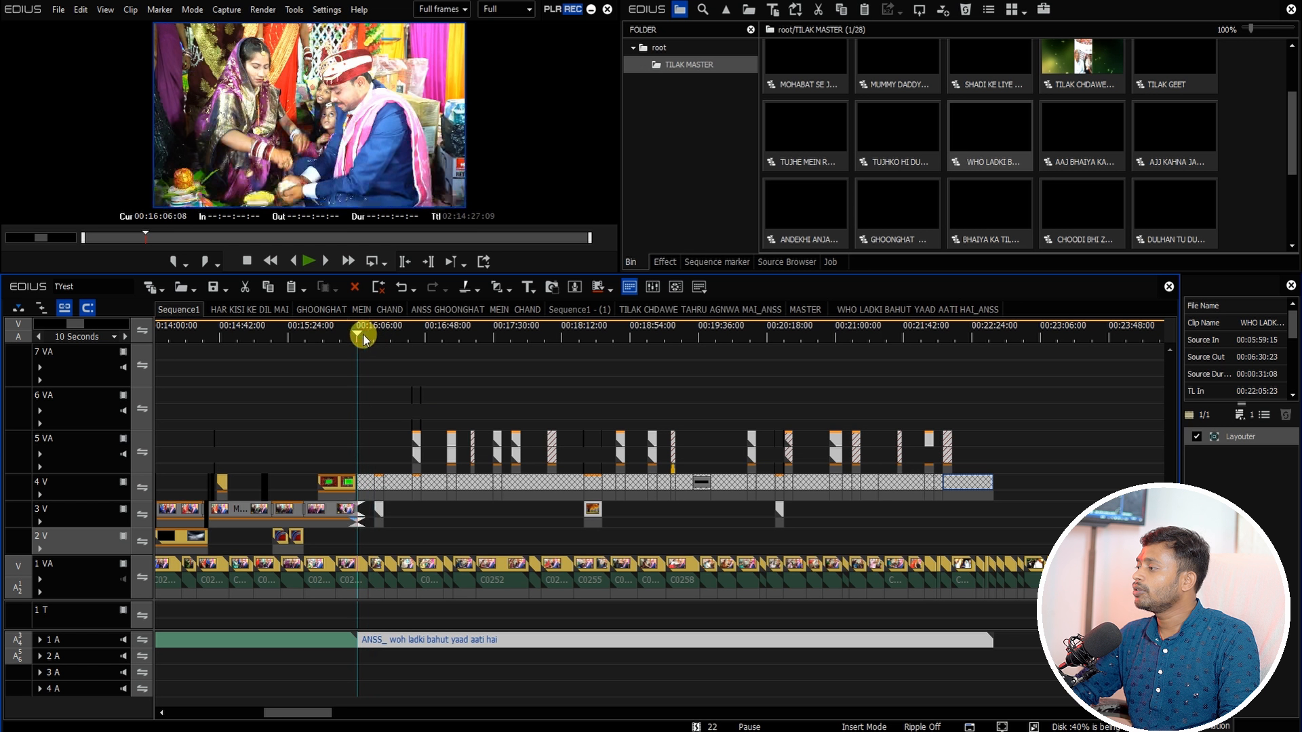
{"action": "left_click_drag", "start_coordinate": [360, 627], "coordinate": [1062, 570]}
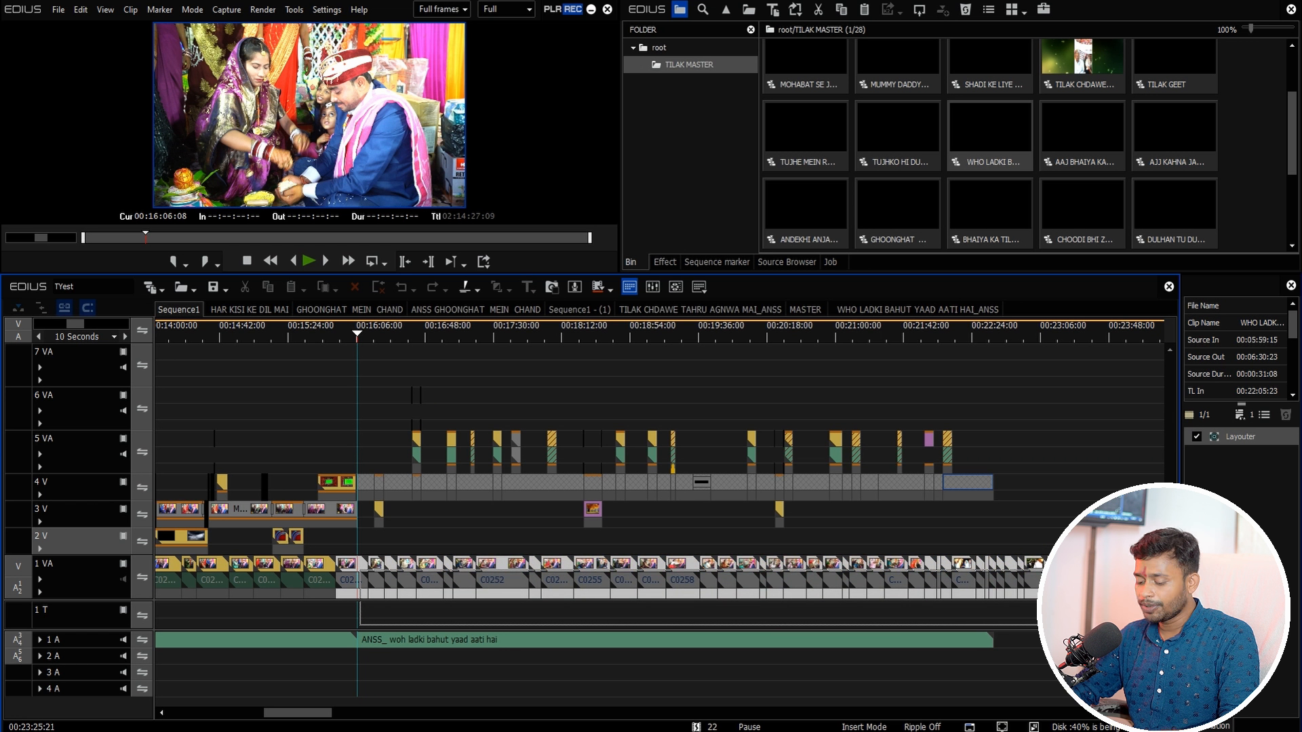
{"action": "double_click", "coordinate": [561, 480]}
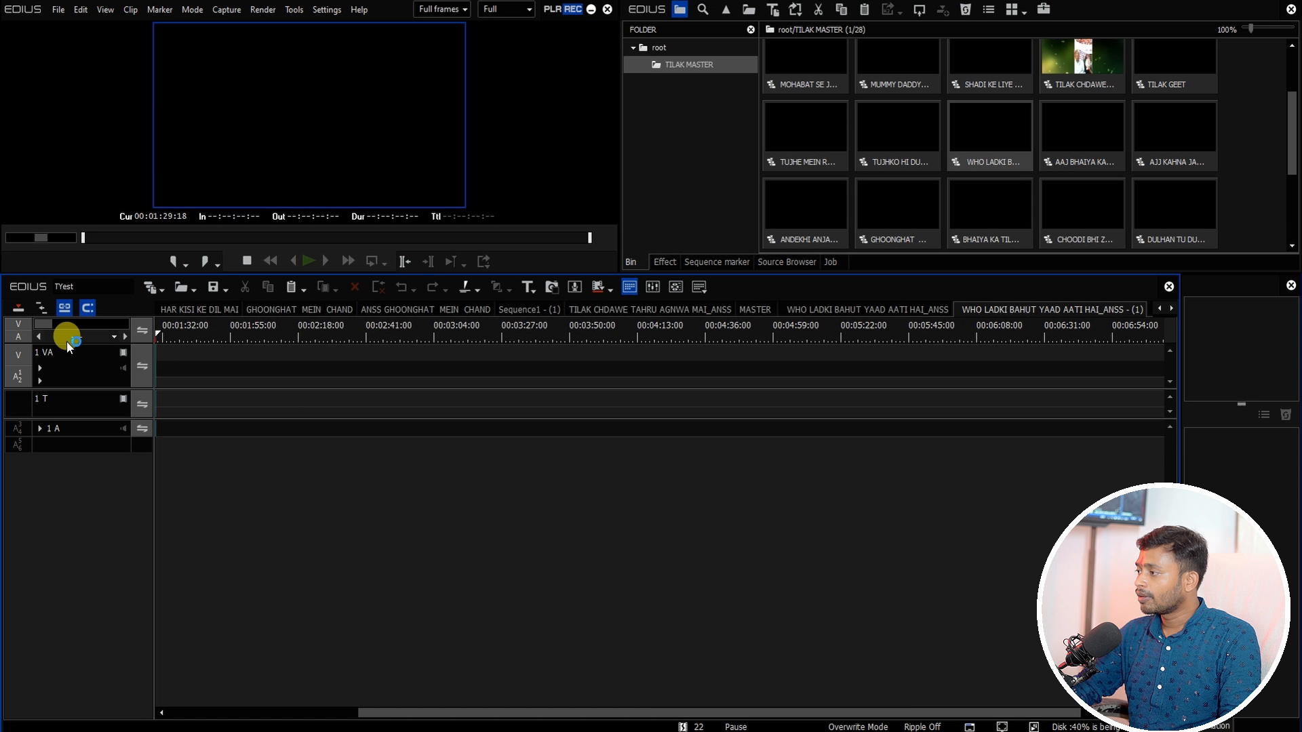
{"action": "left_click_drag", "start_coordinate": [205, 347], "coordinate": [263, 382]}
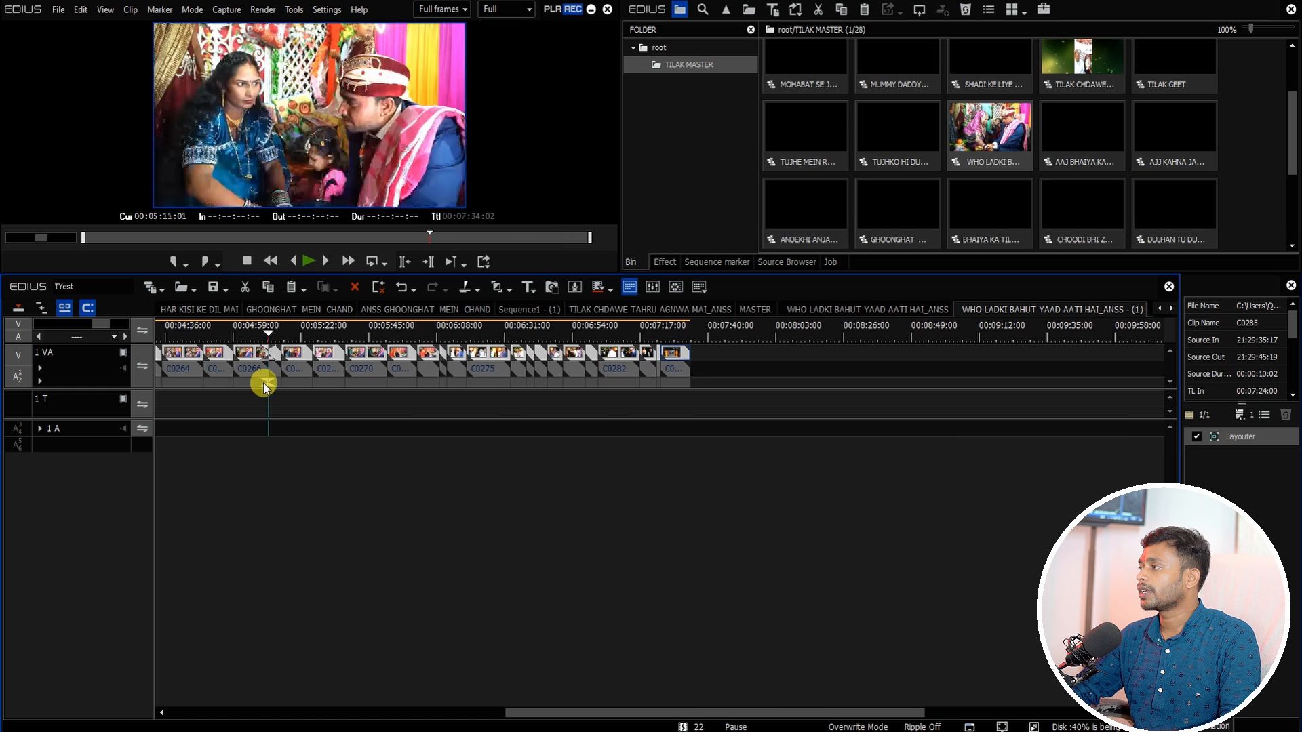
{"action": "left_click", "coordinate": [1160, 314]}
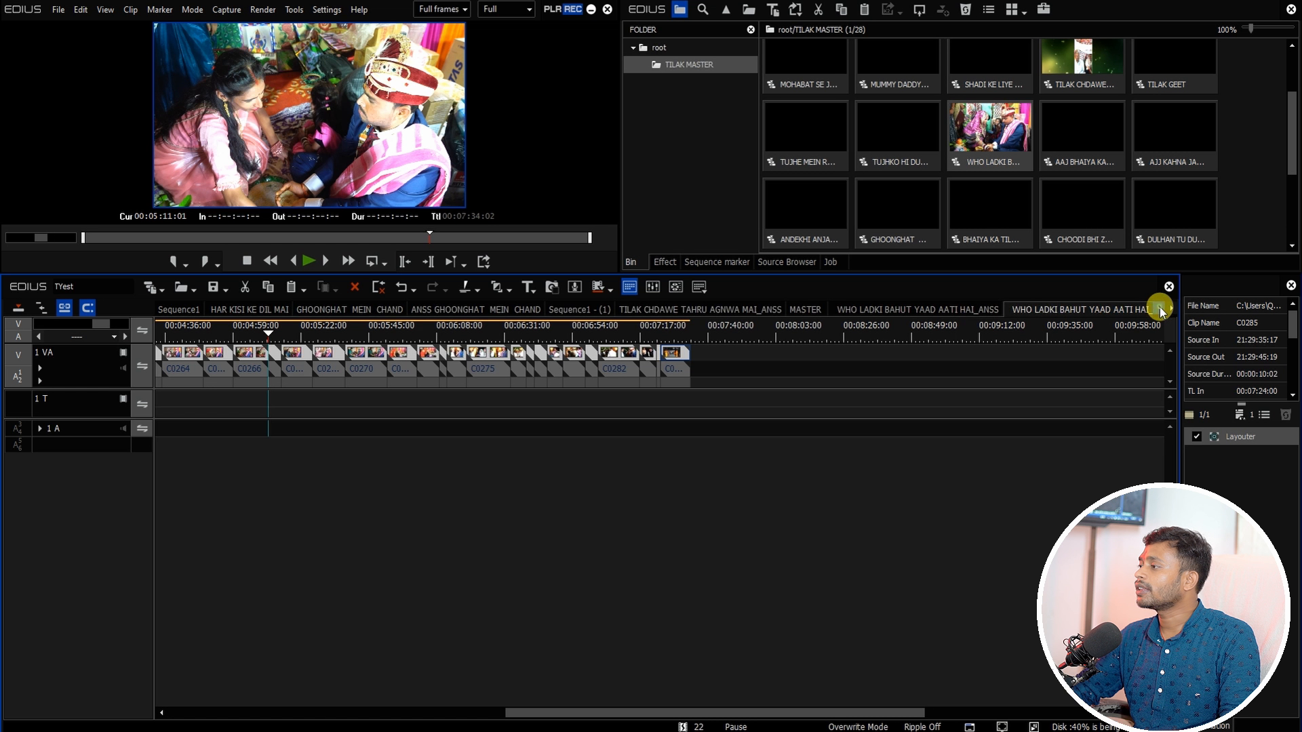
{"action": "left_click", "coordinate": [179, 309]}
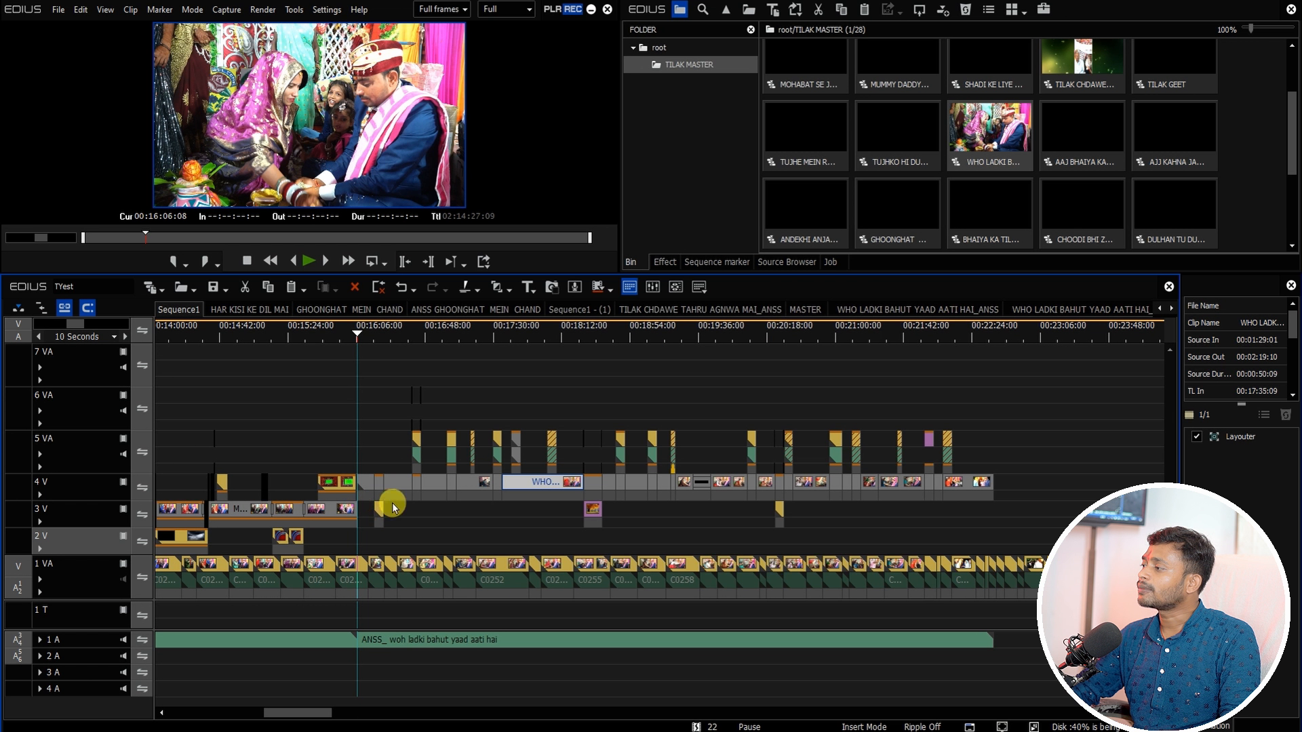
Step: Close all sequence tabs except Sequence1 and move the cursor to the end of the pasted section
{"action": "right_click", "coordinate": [177, 311]}
{"action": "left_click", "coordinate": [230, 347]}
{"action": "left_click", "coordinate": [993, 335]}
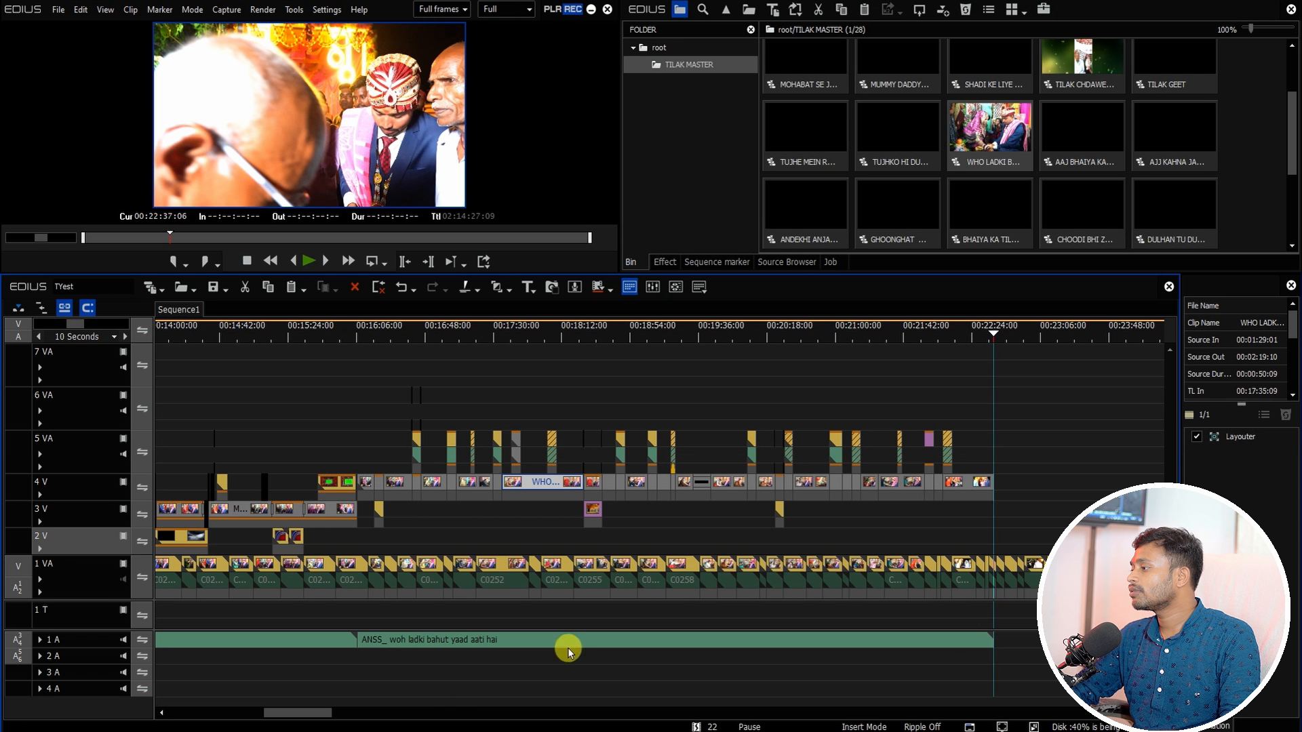
{"action": "left_click_drag", "start_coordinate": [292, 713], "coordinate": [340, 714]}
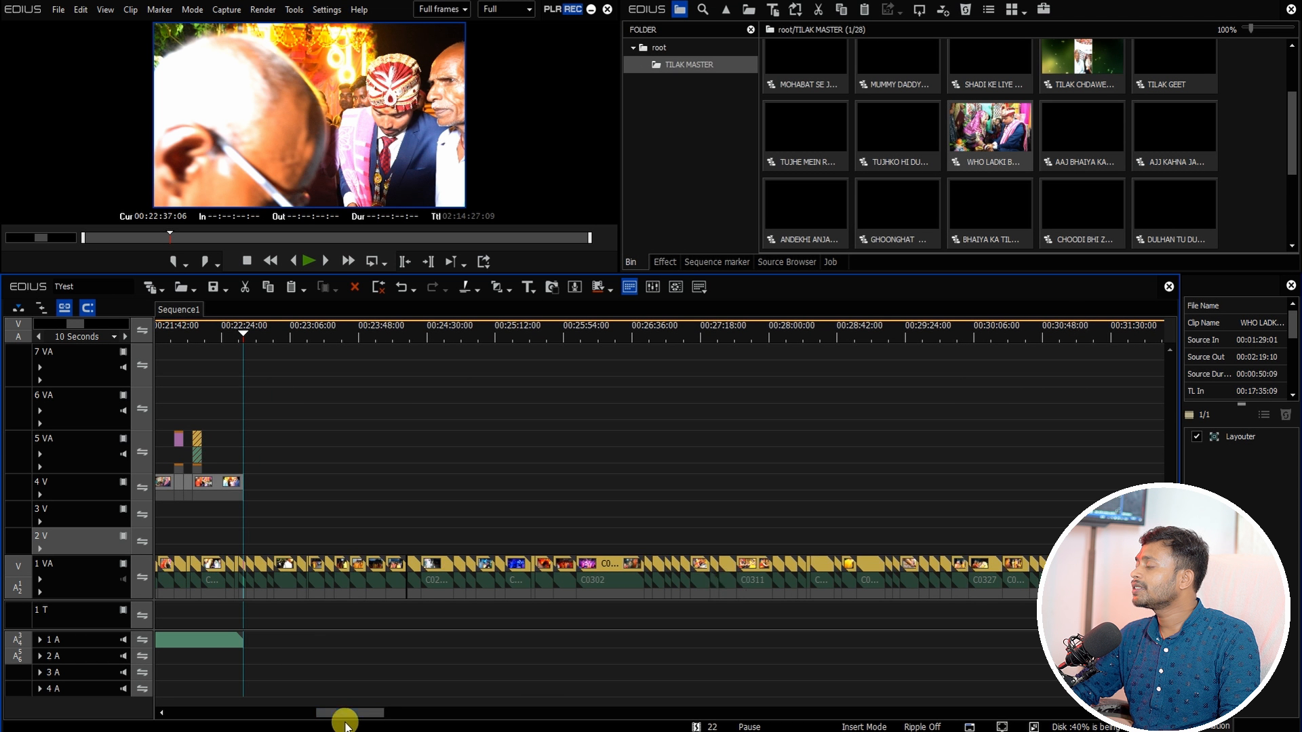
Step: Copy all clips from the BHAIYA KA TILAK CHADHEGA_ANSS sequence and paste them into Sequence1 at the cursor
{"action": "left_click_drag", "start_coordinate": [1292, 146], "coordinate": [1288, 185]}
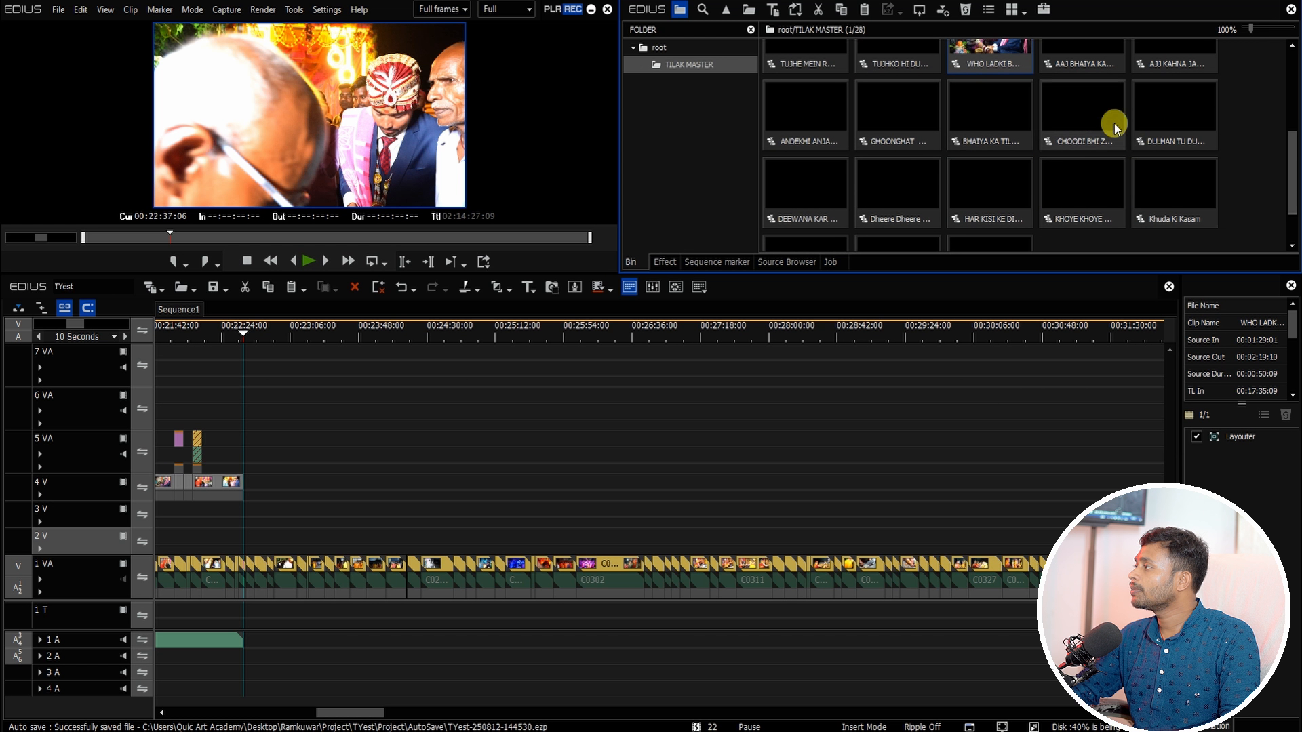
{"action": "double_click", "coordinate": [990, 108]}
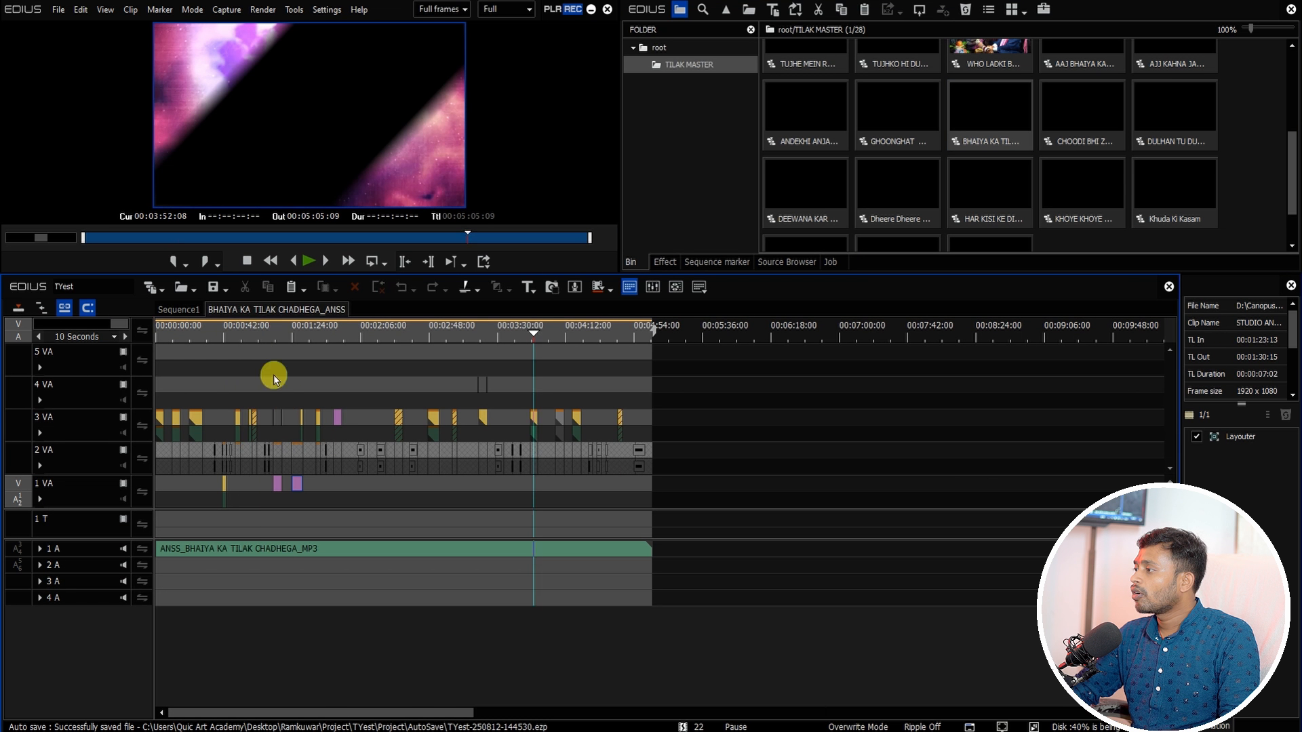
{"action": "left_click_drag", "start_coordinate": [198, 334], "coordinate": [203, 345]}
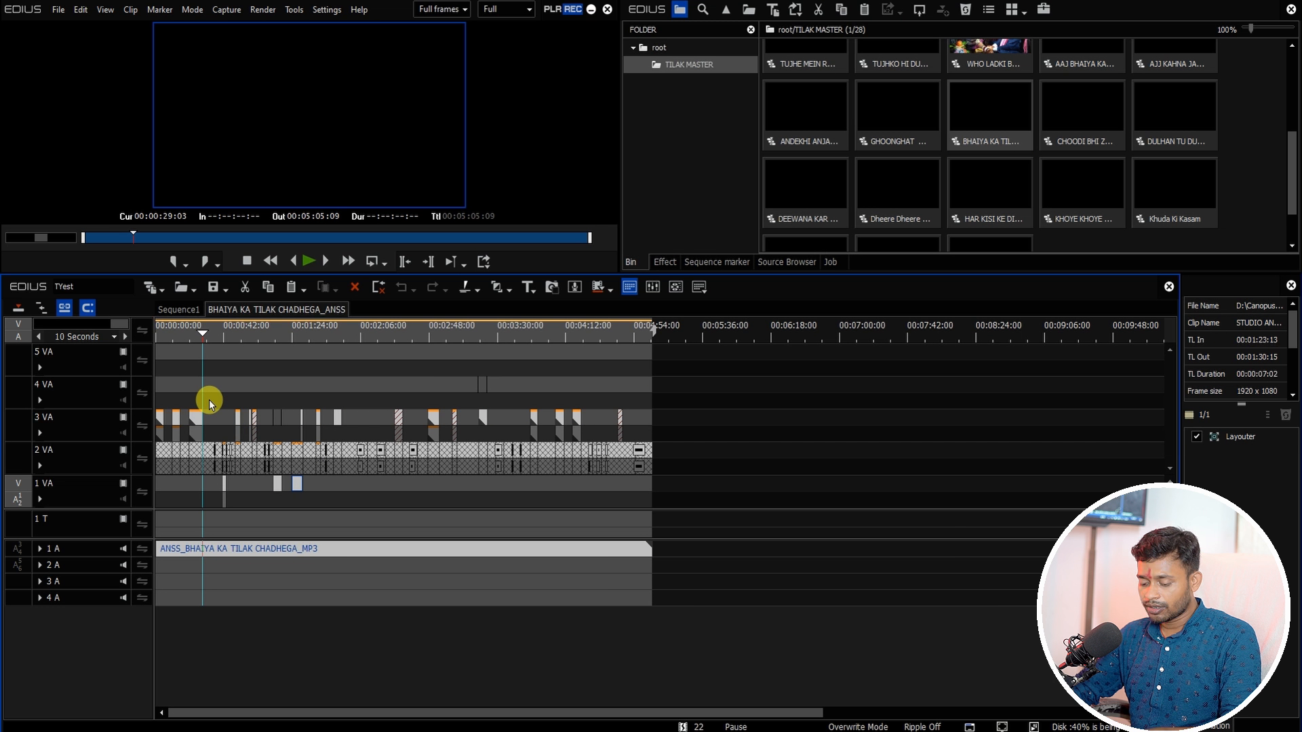
{"action": "left_click", "coordinate": [179, 309]}
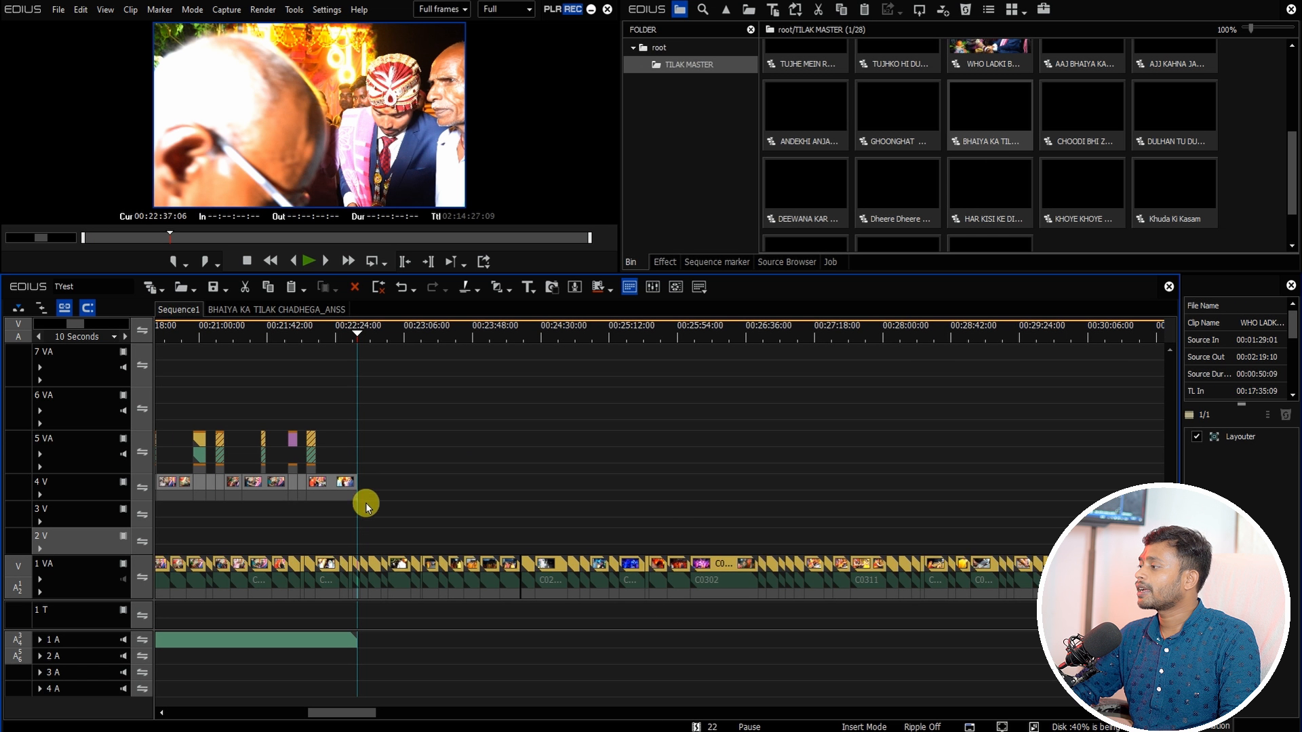
{"action": "right_click", "coordinate": [379, 529]}
{"action": "left_click", "coordinate": [418, 387]}
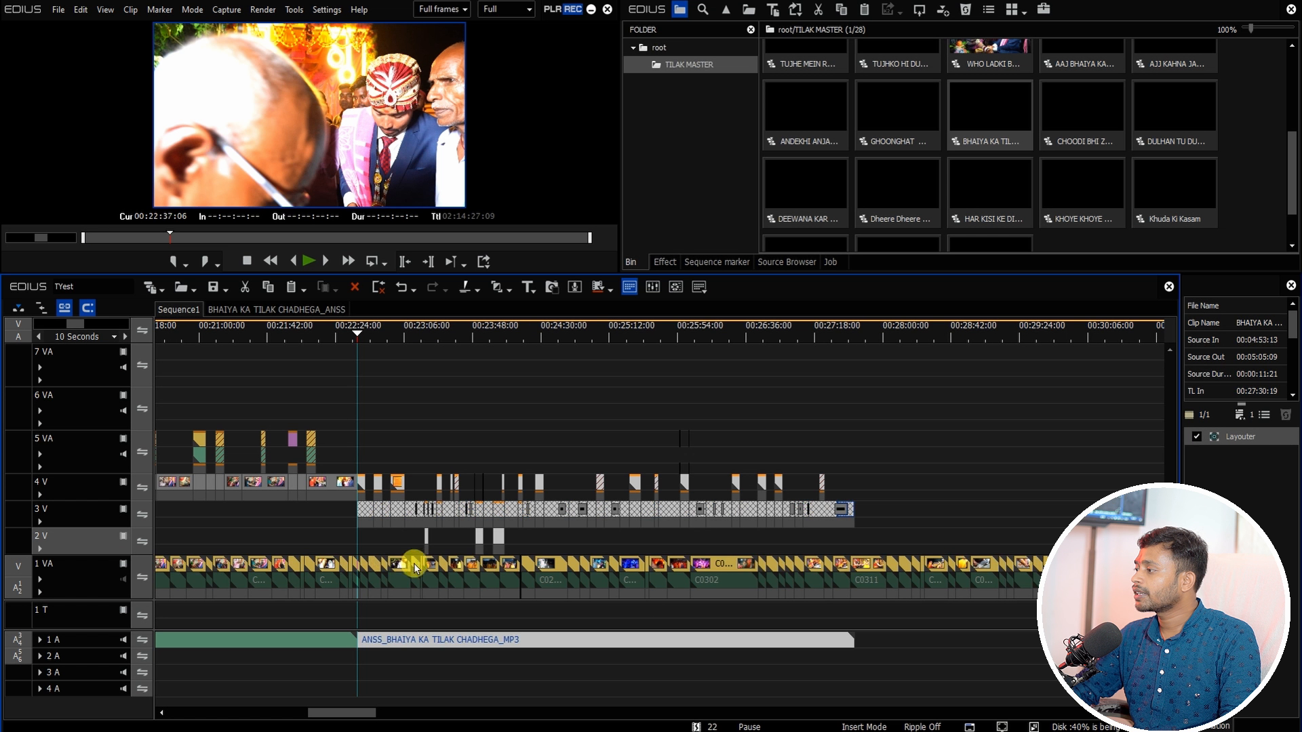
{"action": "left_click_drag", "start_coordinate": [362, 615], "coordinate": [513, 562]}
Step: Open the nested clip on track 3V and fit its contents to the timeline view
{"action": "double_click", "coordinate": [507, 510]}
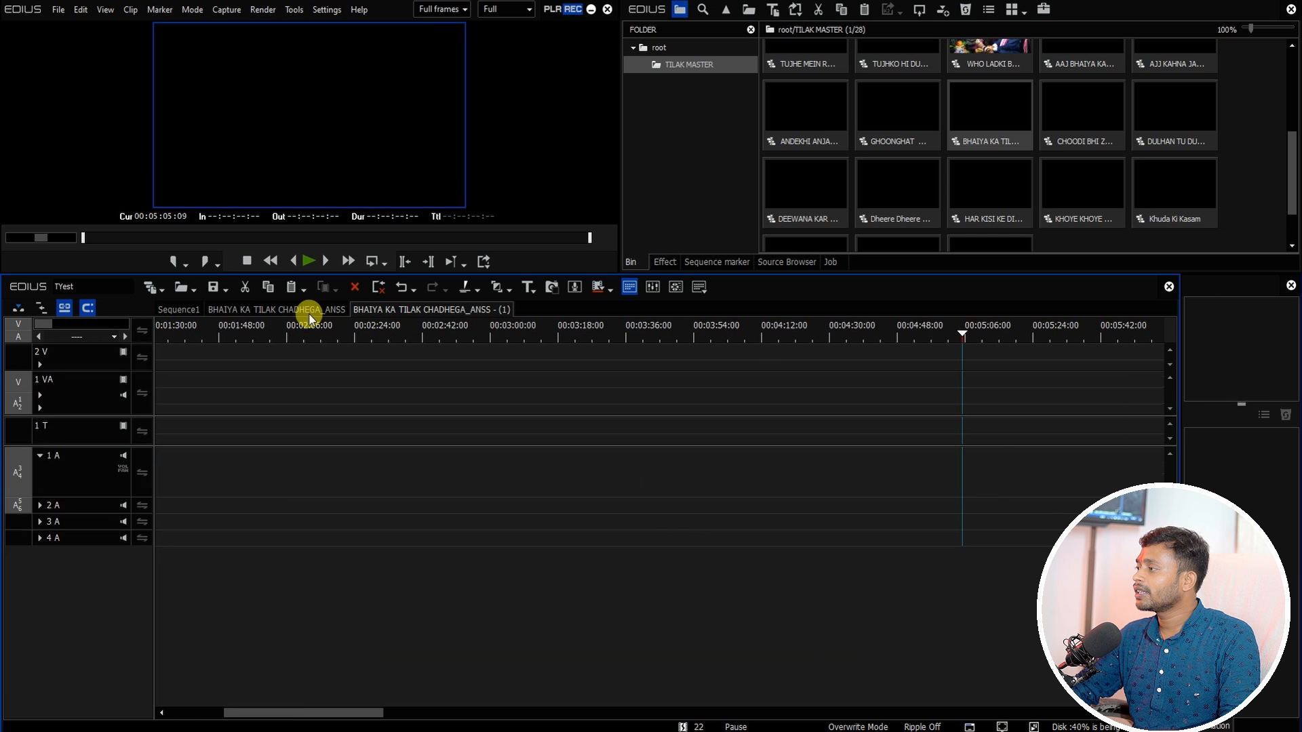
{"action": "left_click_drag", "start_coordinate": [971, 328], "coordinate": [1232, 496]}
{"action": "scroll", "coordinate": [229, 347], "scroll_direction": "up", "scroll_amount": 2}
{"action": "key", "text": "ctrl+0"}
{"action": "key", "text": "Delete"}
{"action": "left_click_drag", "start_coordinate": [205, 333], "coordinate": [2, 328]}
{"action": "left_click_drag", "start_coordinate": [176, 332], "coordinate": [194, 351]}
{"action": "left_click_drag", "start_coordinate": [441, 388], "coordinate": [51, 445]}
Step: Open the Speed settings of the nested sequence's clip and confirm them at a 100% forward rate
{"action": "left_click", "coordinate": [290, 379]}
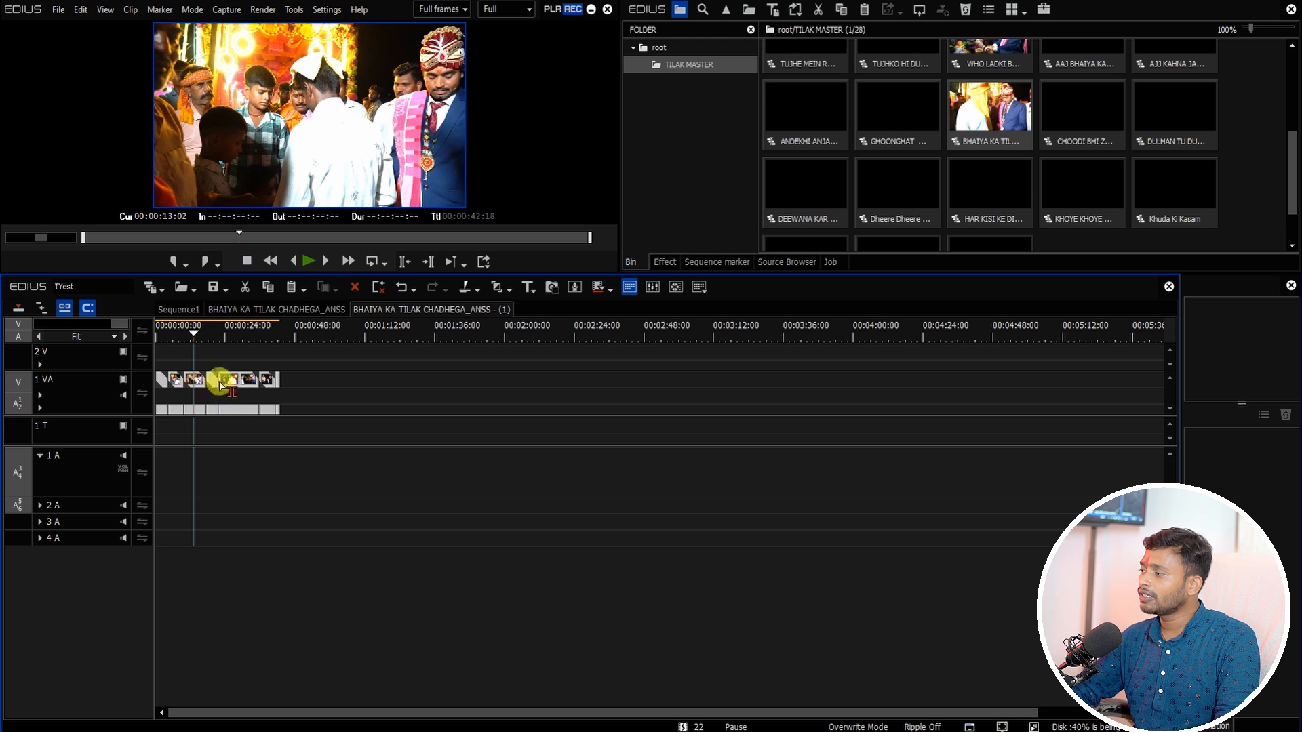
{"action": "key", "text": "alt+e"}
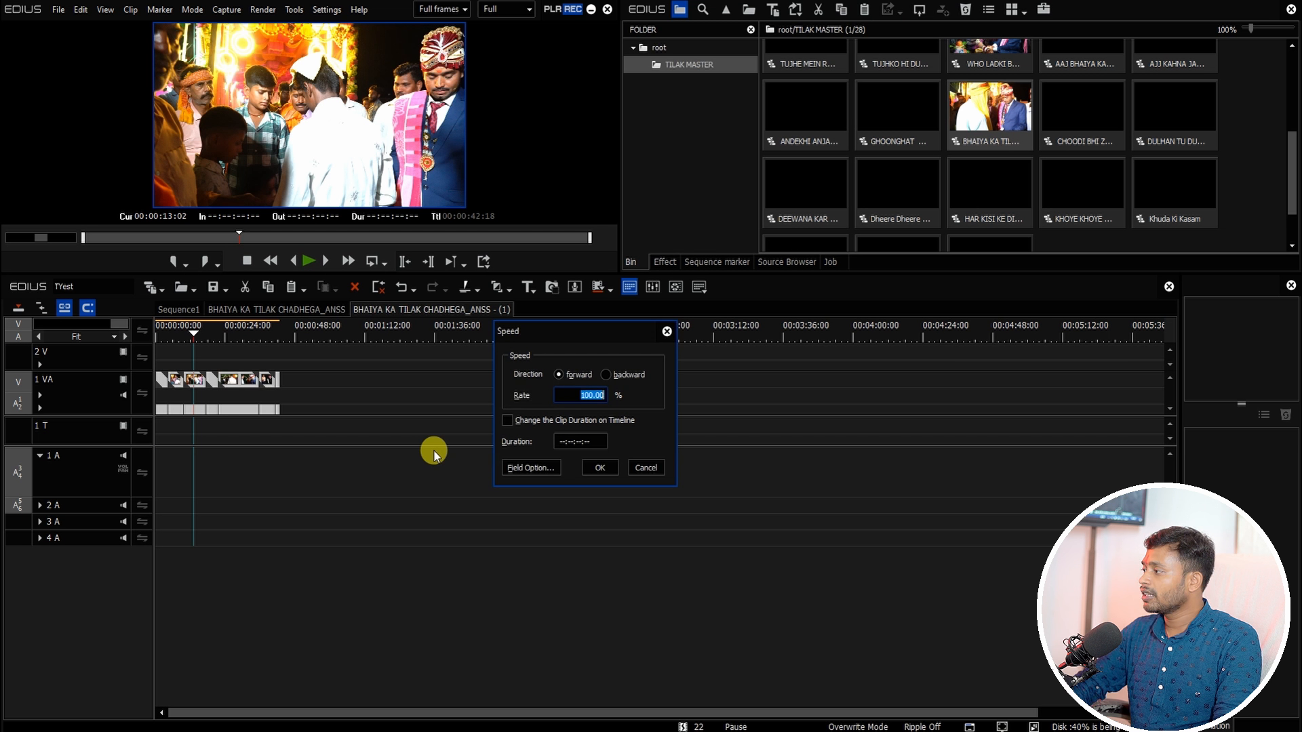
{"action": "key", "text": "Return"}
{"action": "left_click", "coordinate": [435, 452]}
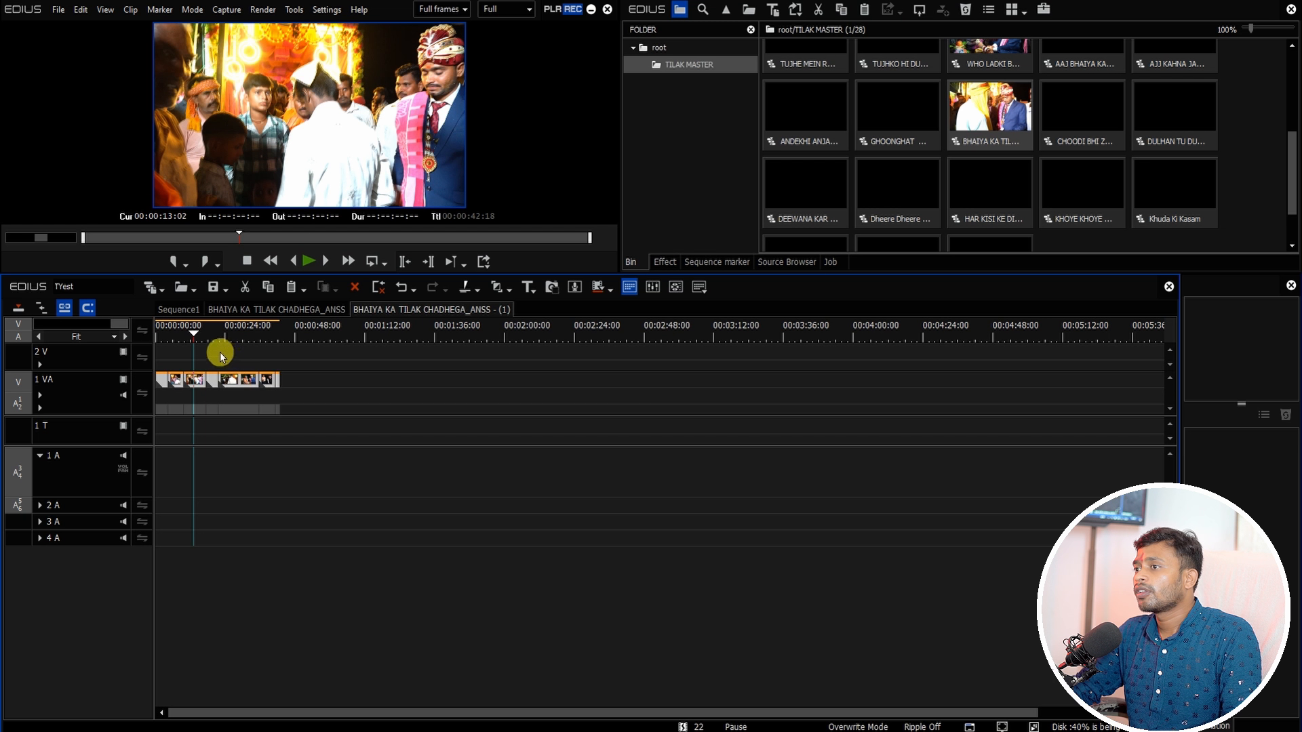
Step: Apply the default Dissolve transition to every clip in the nested BHAIYA KA TILAK CHADHEGA_ANSS sequence
{"action": "key", "text": "ctrl+0"}
{"action": "left_click_drag", "start_coordinate": [215, 341], "coordinate": [264, 368]}
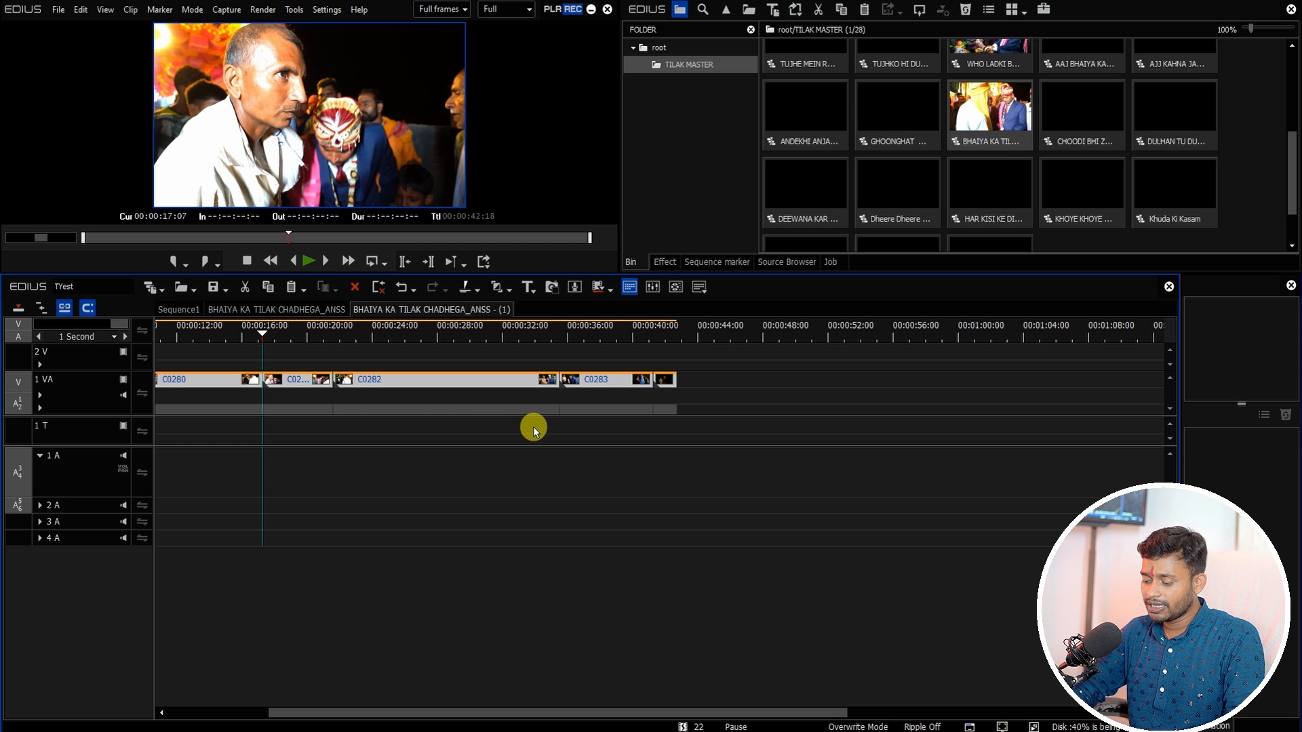
{"action": "key", "text": "ctrl+a"}
{"action": "key", "text": "ctrl+p"}
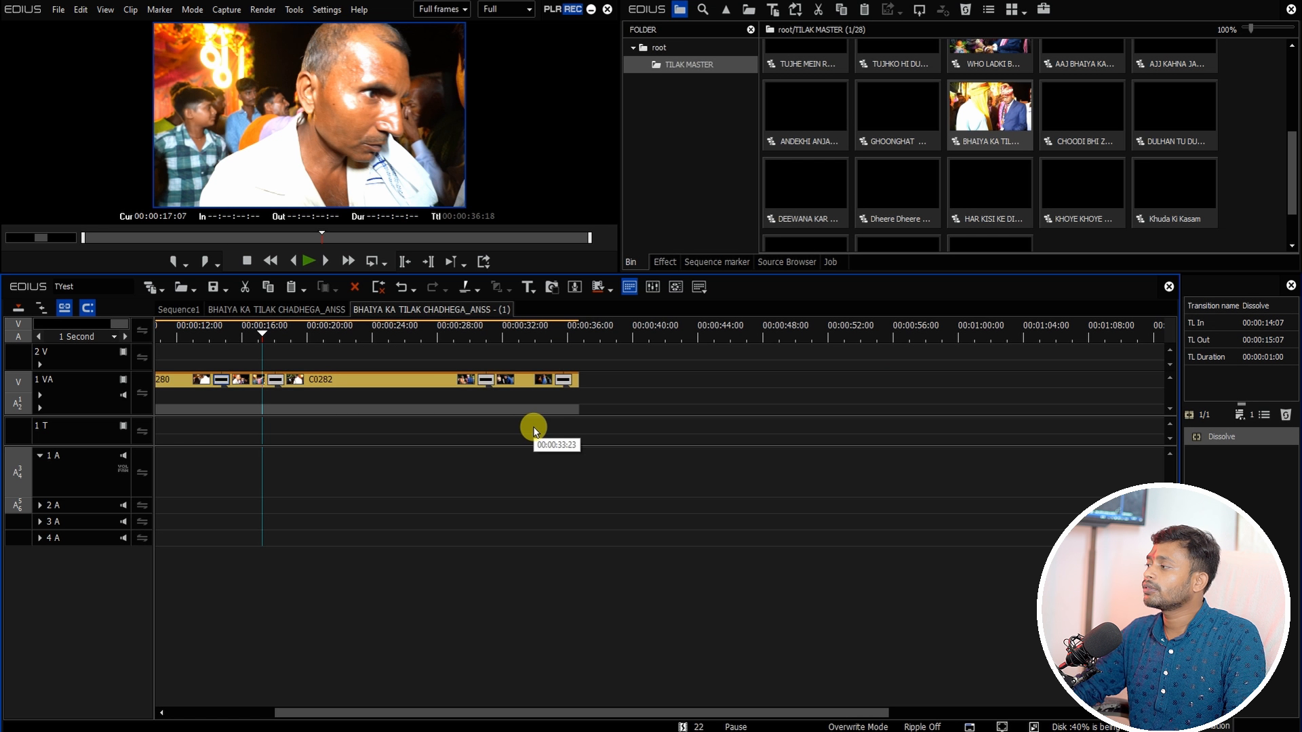
Step: Switch to Sequence1 and delete the nested clip, overlay clips and music after the cursor at about 00:23:13
{"action": "left_click", "coordinate": [190, 316]}
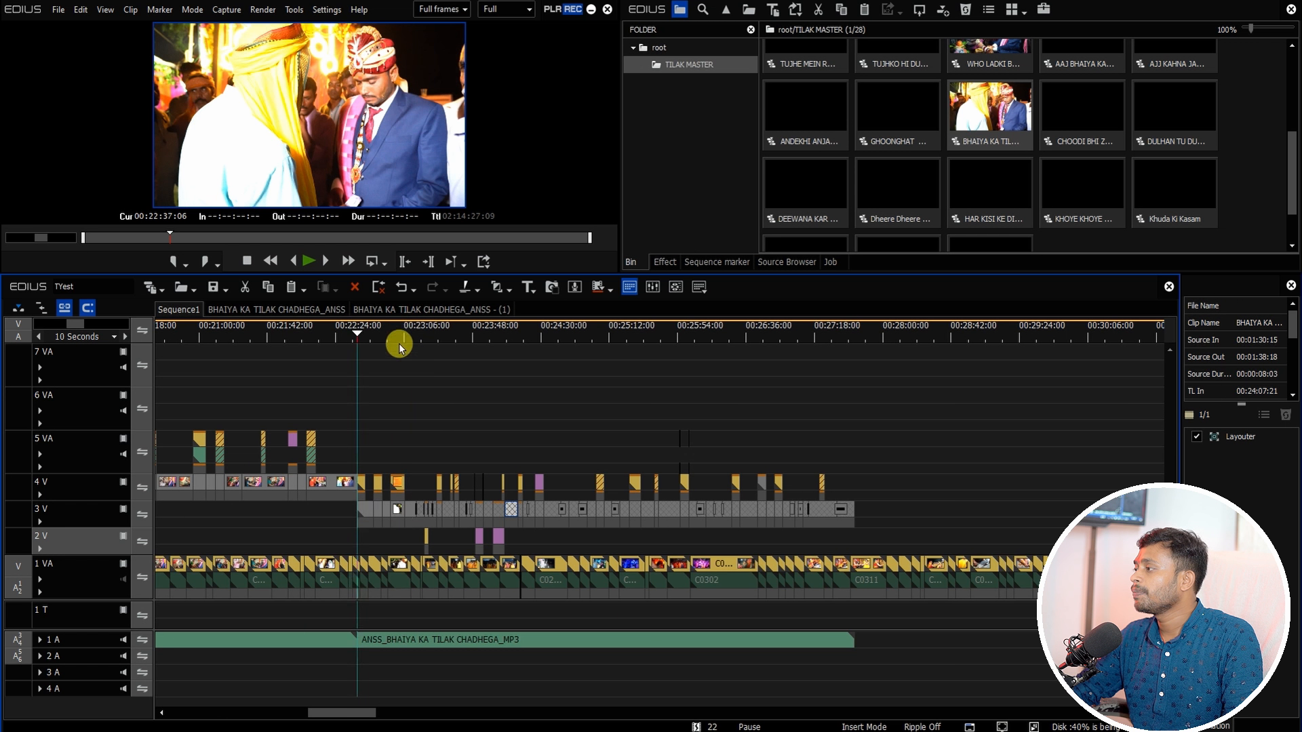
{"action": "left_click_drag", "start_coordinate": [398, 343], "coordinate": [363, 347]}
{"action": "scroll", "coordinate": [428, 357], "scroll_direction": "up", "scroll_amount": 2}
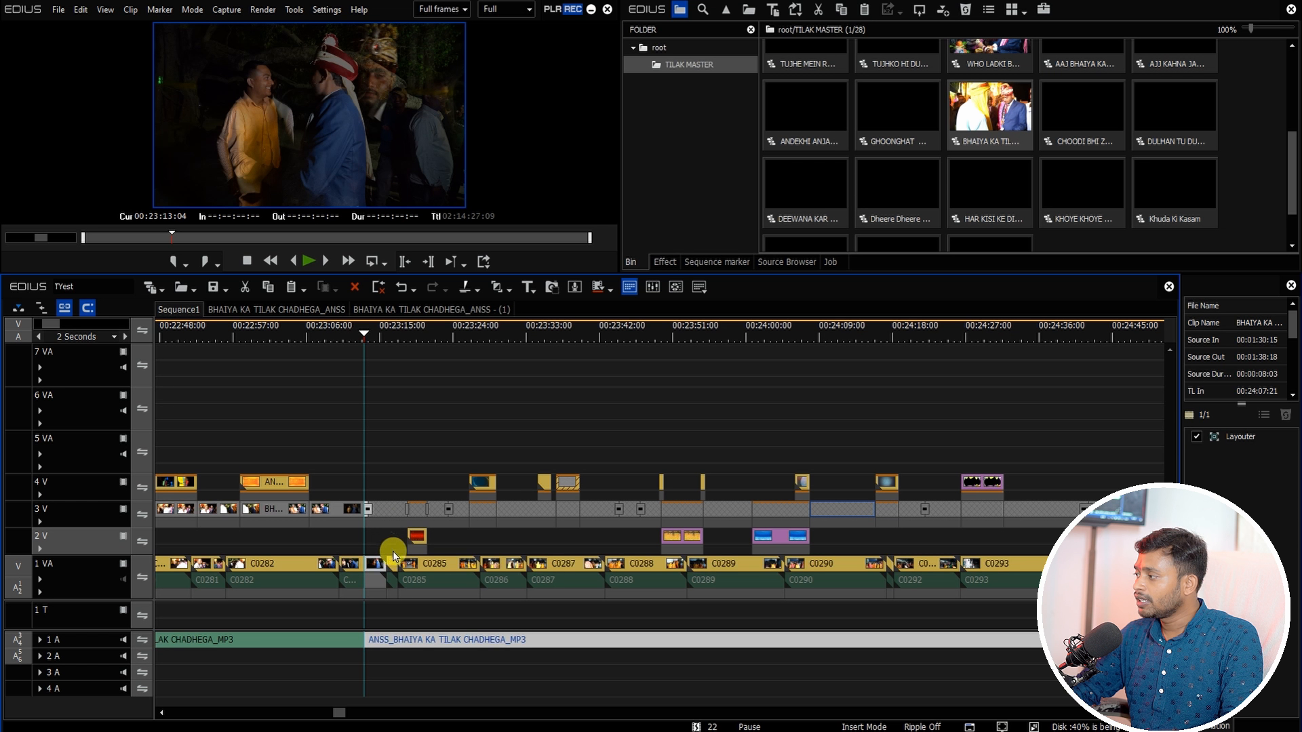
{"action": "key", "text": "Delete"}
{"action": "scroll", "coordinate": [474, 444], "scroll_direction": "down", "scroll_amount": 2}
{"action": "left_click_drag", "start_coordinate": [852, 411], "coordinate": [423, 605]}
{"action": "key", "text": "Delete"}
{"action": "scroll", "coordinate": [375, 584], "scroll_direction": "up", "scroll_amount": 2}
{"action": "key", "text": "BackSpace"}
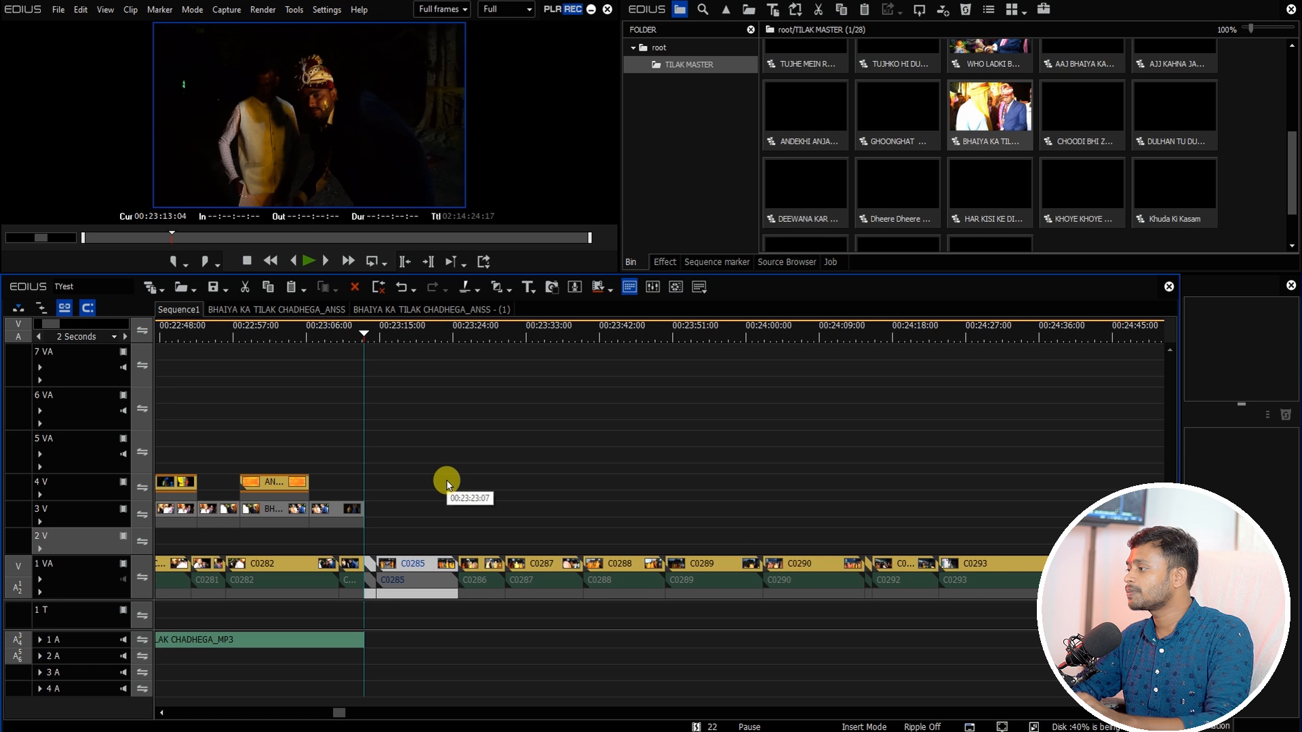
Step: Delete the short C0284 clip at the cursor on track 1VA, closing the gap
{"action": "left_click_drag", "start_coordinate": [382, 334], "coordinate": [379, 335]}
{"action": "left_click", "coordinate": [372, 568]}
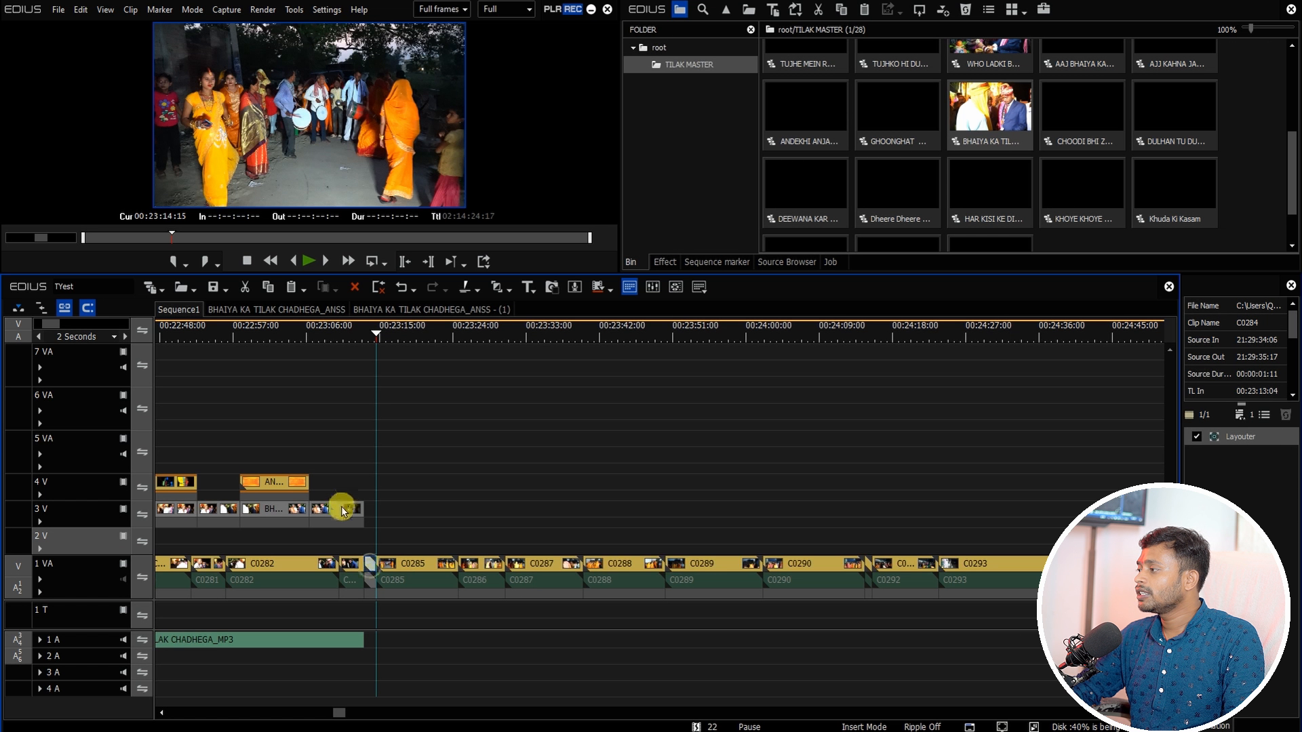
{"action": "left_click", "coordinate": [365, 336]}
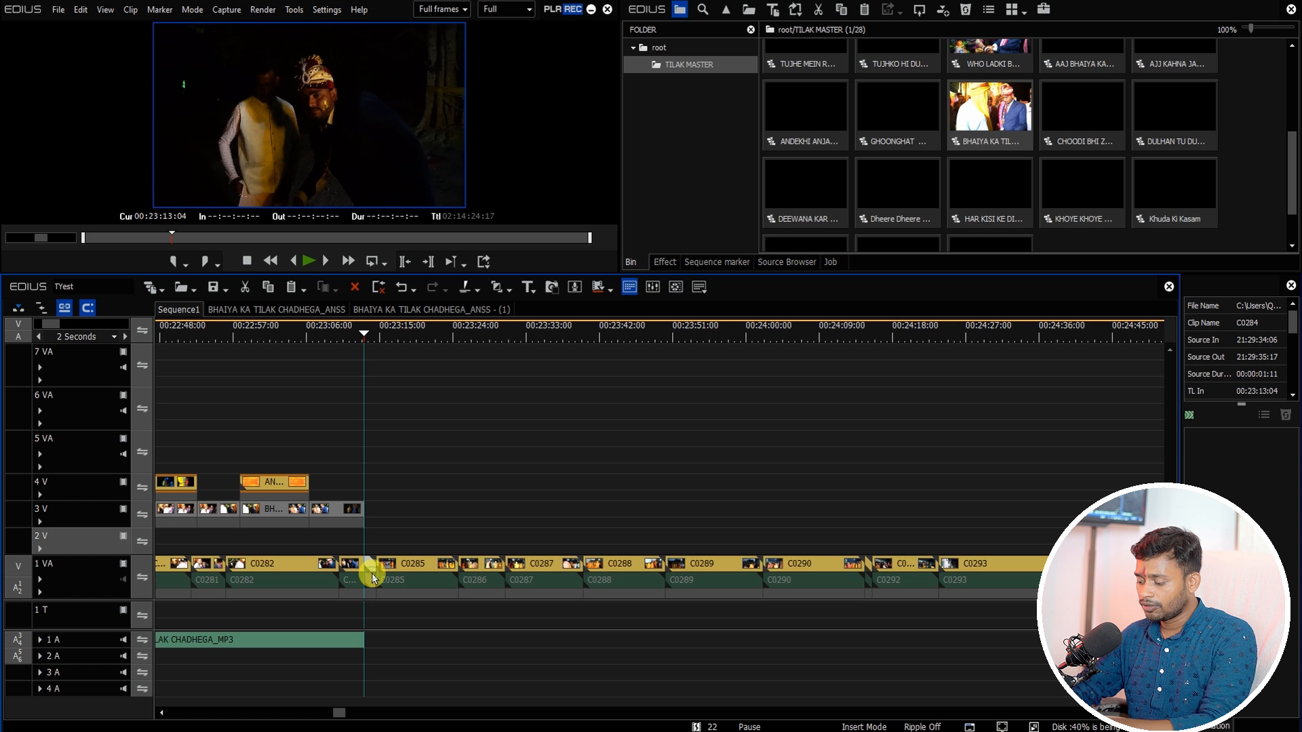
{"action": "key", "text": "Delete"}
{"action": "left_click", "coordinate": [399, 568]}
{"action": "left_click_drag", "start_coordinate": [401, 576], "coordinate": [388, 577]}
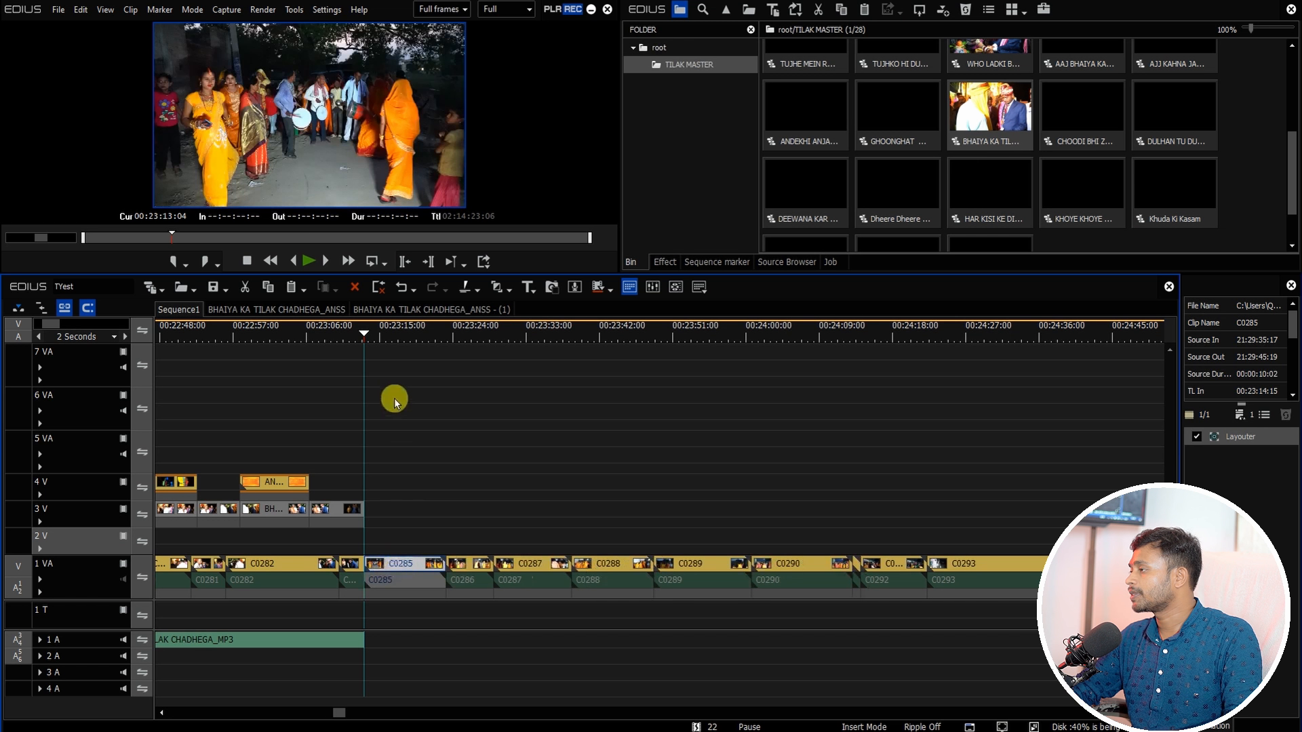
Step: Unlink the clips after the cursor on track 1VA and move their audio onto track 1A
{"action": "left_click_drag", "start_coordinate": [374, 339], "coordinate": [403, 417]}
{"action": "scroll", "coordinate": [403, 416], "scroll_direction": "down", "scroll_amount": 1}
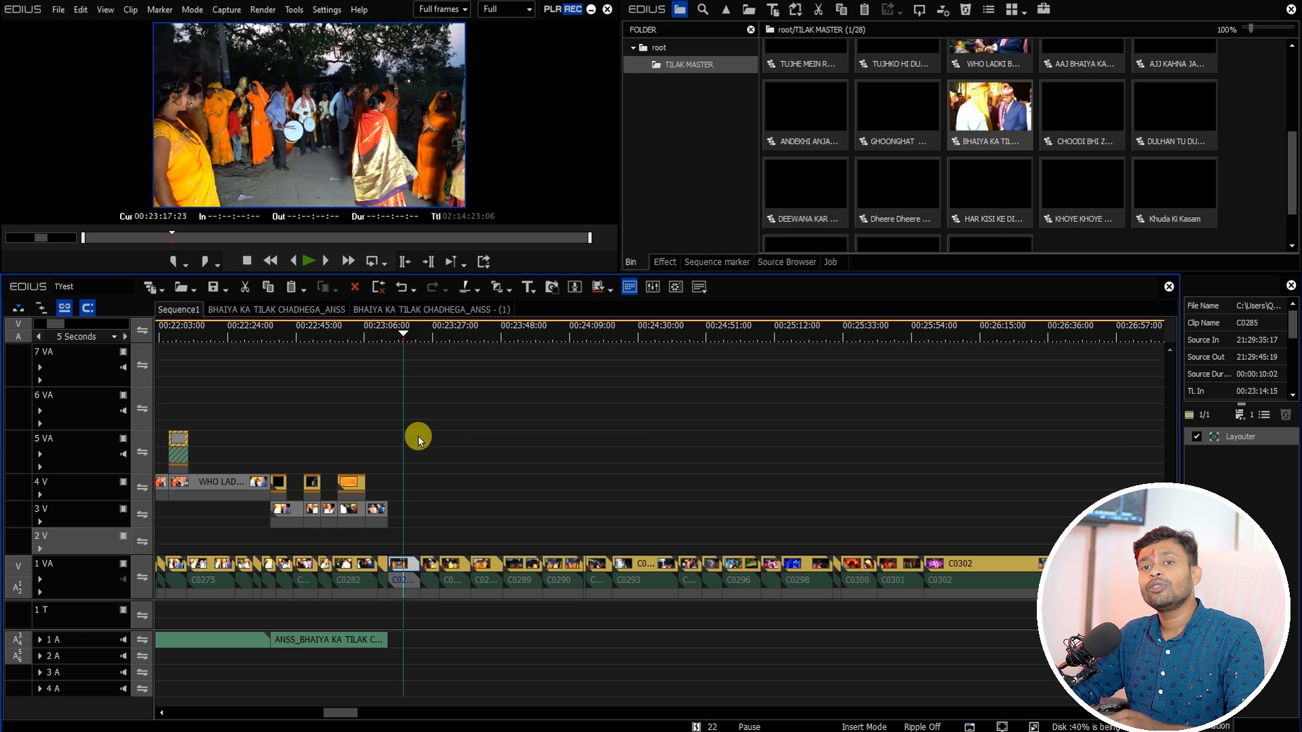
{"action": "left_click_drag", "start_coordinate": [434, 364], "coordinate": [1051, 461]}
{"action": "left_click_drag", "start_coordinate": [1019, 517], "coordinate": [405, 671]}
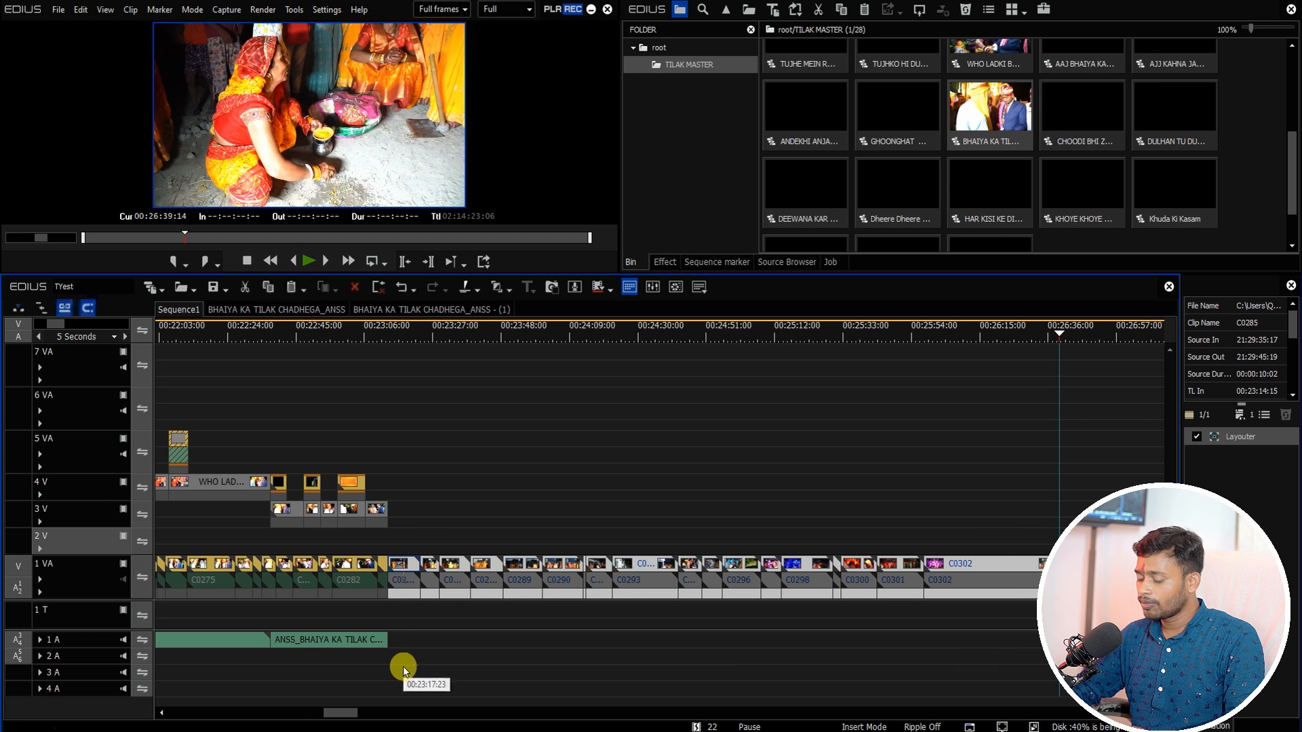
{"action": "right_click", "coordinate": [491, 570]}
{"action": "mouse_move", "coordinate": [531, 274]}
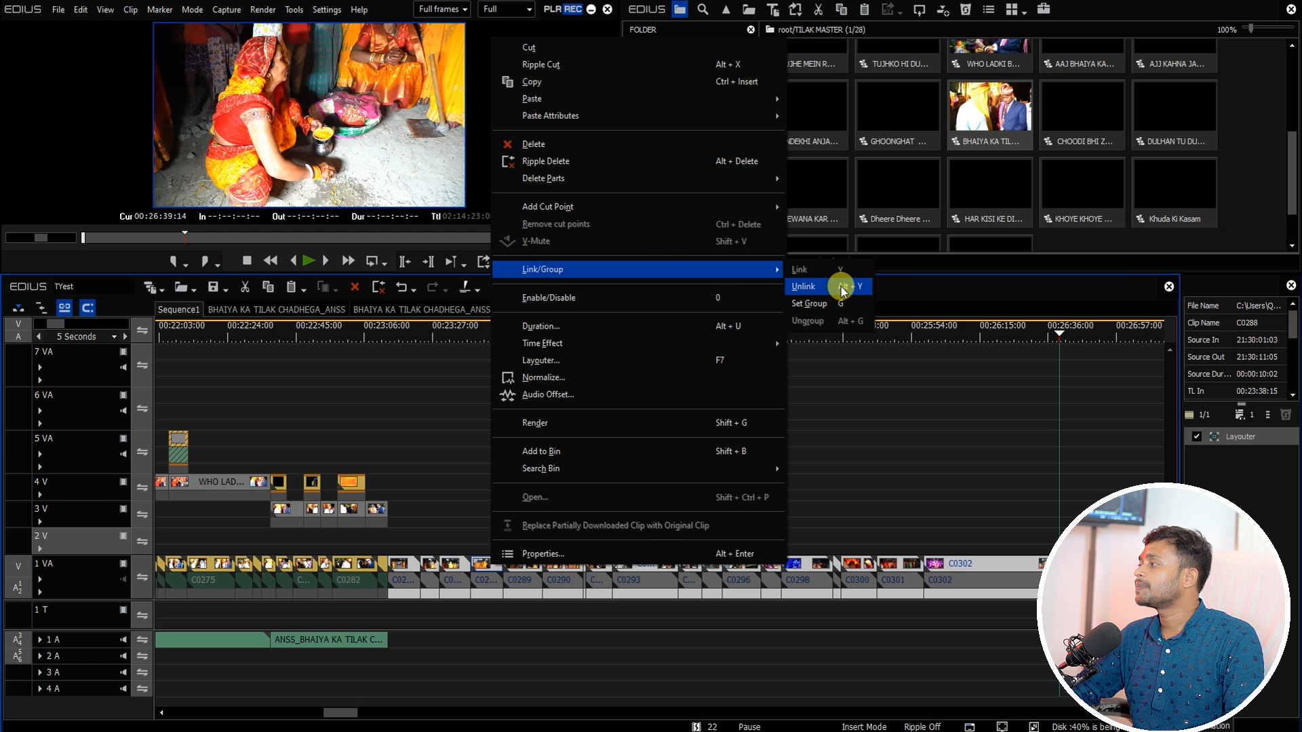
{"action": "left_click", "coordinate": [843, 290]}
{"action": "left_click_drag", "start_coordinate": [407, 613], "coordinate": [1041, 645]}
Step: Play Sequence1 from the cursor to review the edit
{"action": "left_click", "coordinate": [421, 332]}
{"action": "key", "text": "space"}
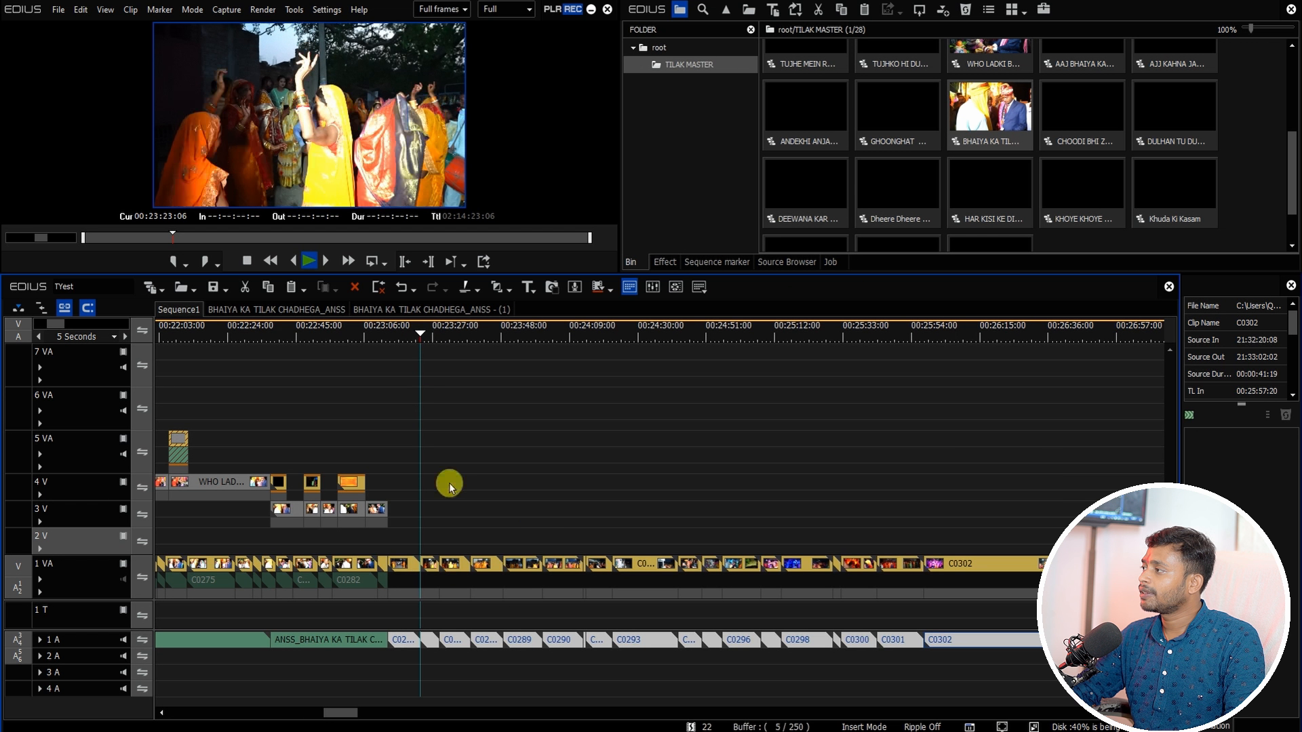
{"action": "left_click_drag", "start_coordinate": [338, 712], "coordinate": [341, 717]}
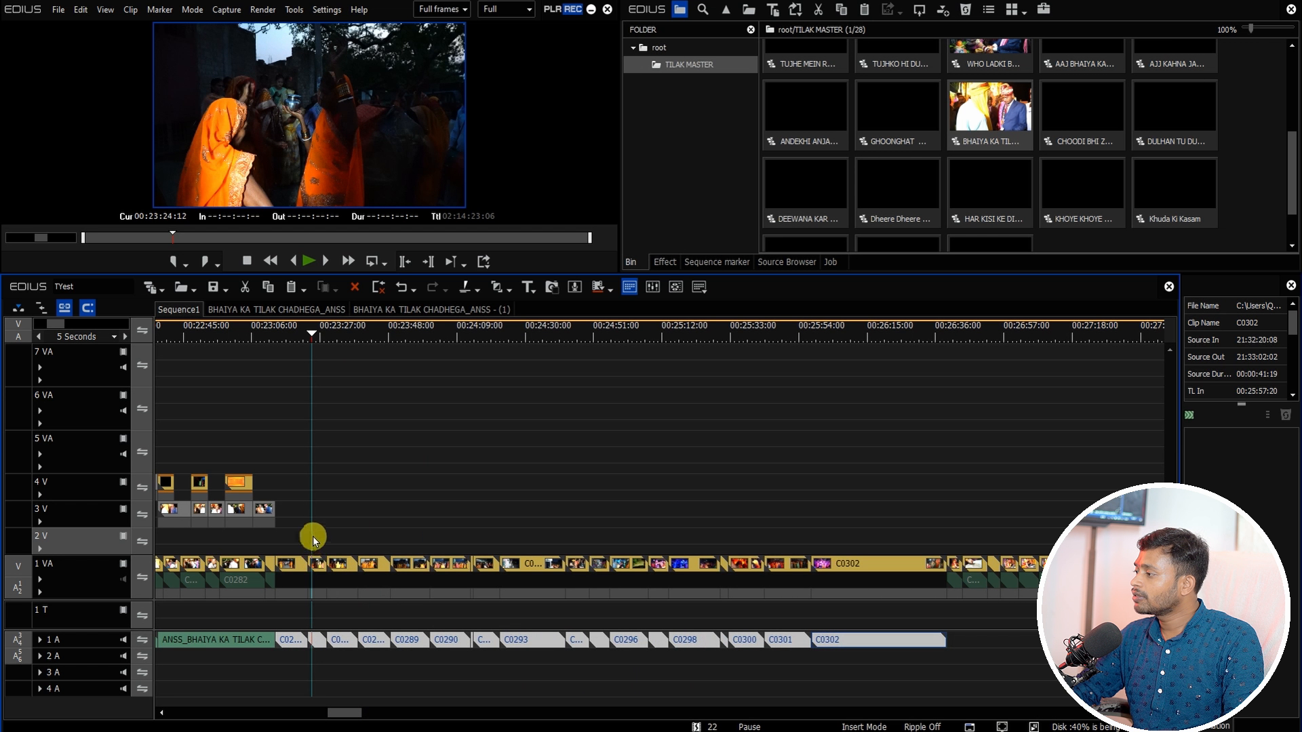
Step: Apply the default transition to the clips on tracks 1VA and 1A after the cursor
{"action": "left_click_drag", "start_coordinate": [312, 536], "coordinate": [780, 649]}
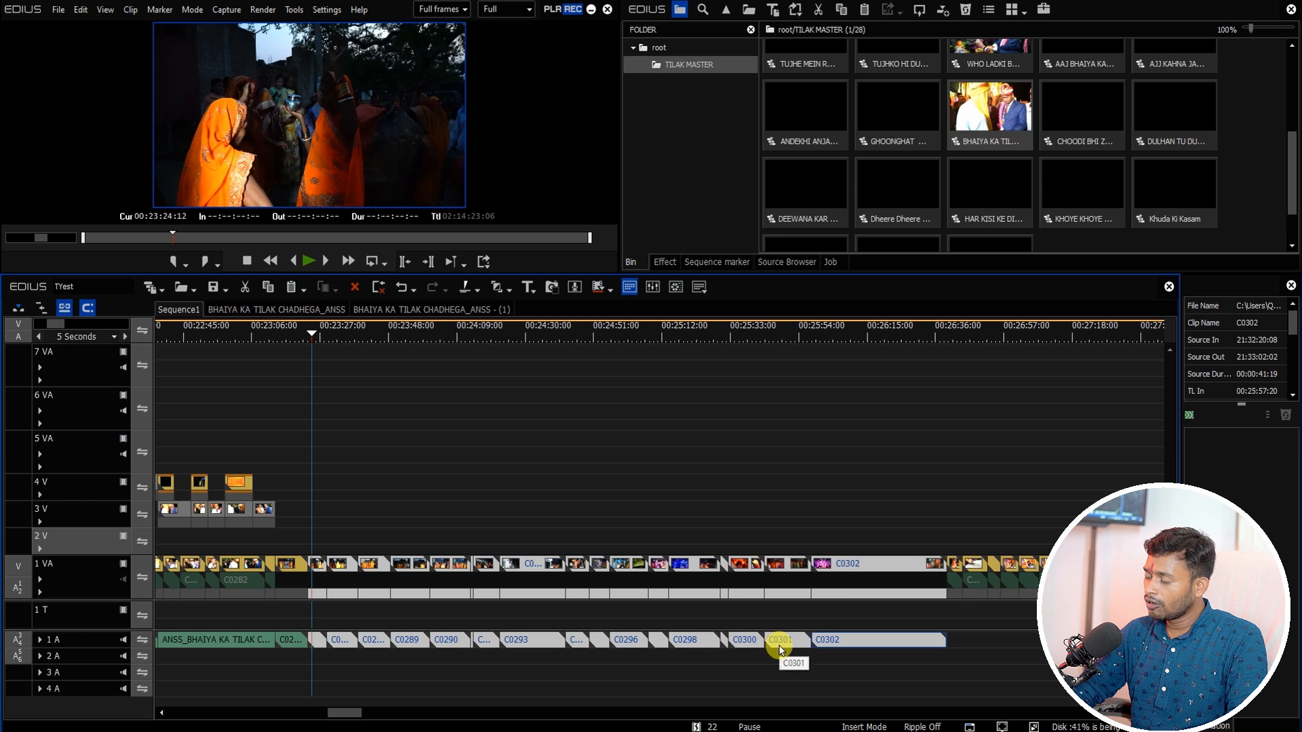
{"action": "key", "text": "ctrl+p"}
{"action": "scroll", "coordinate": [387, 480], "scroll_direction": "up", "scroll_amount": 1}
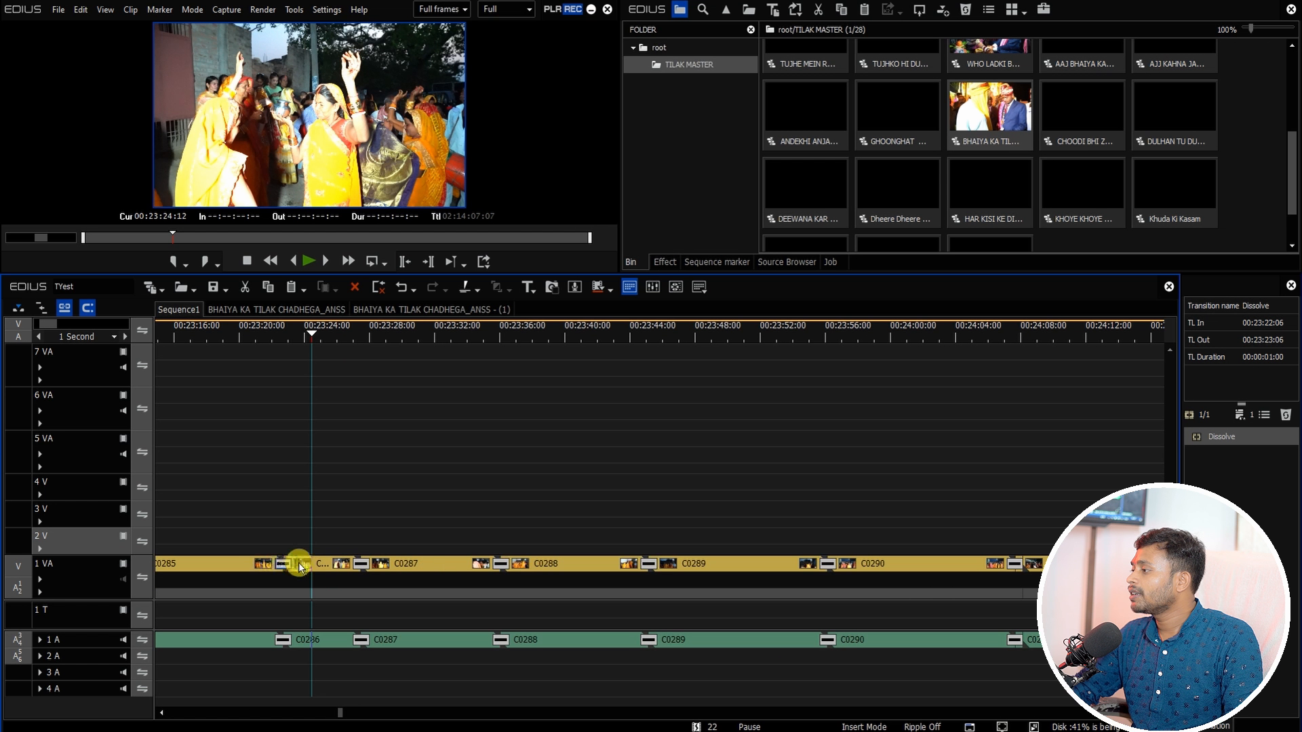
{"action": "scroll", "coordinate": [424, 547], "scroll_direction": "down", "scroll_amount": 1}
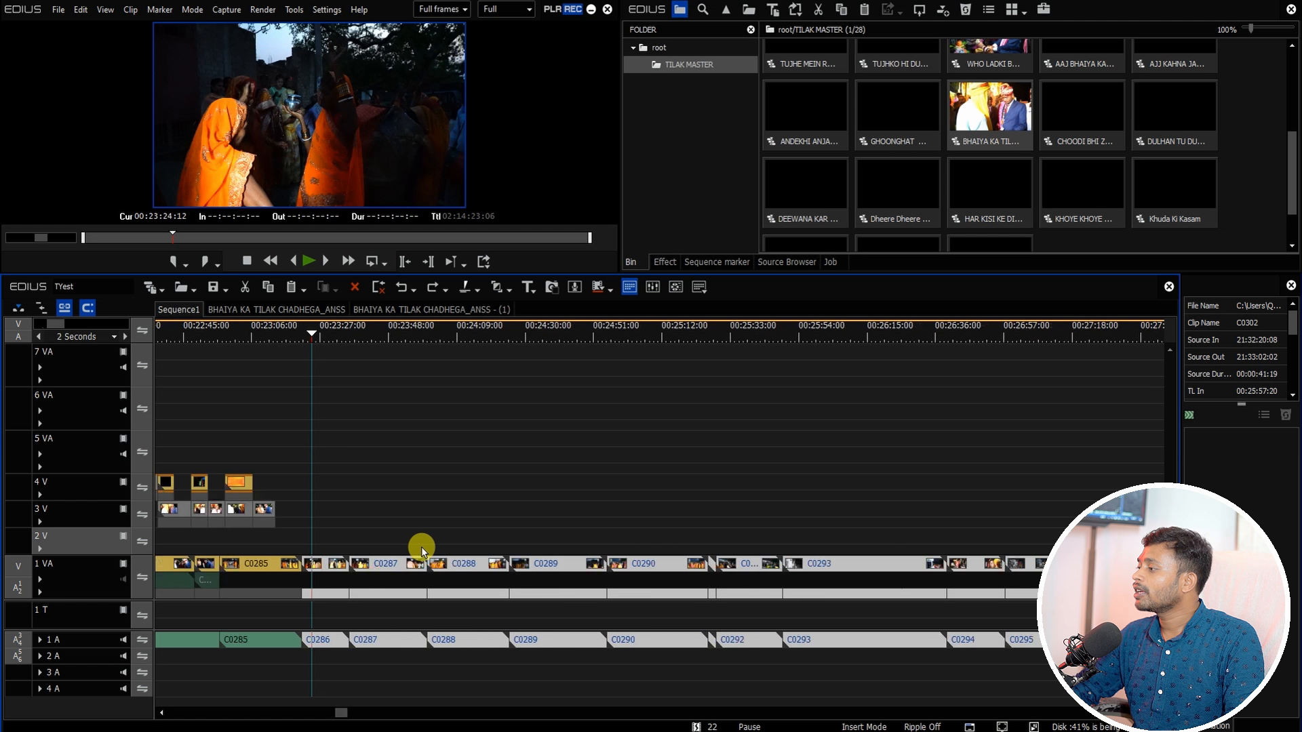
Step: Enable Extend Clips when Applying Transition/Cross Fade in the Timeline user settings
{"action": "left_click", "coordinate": [327, 9]}
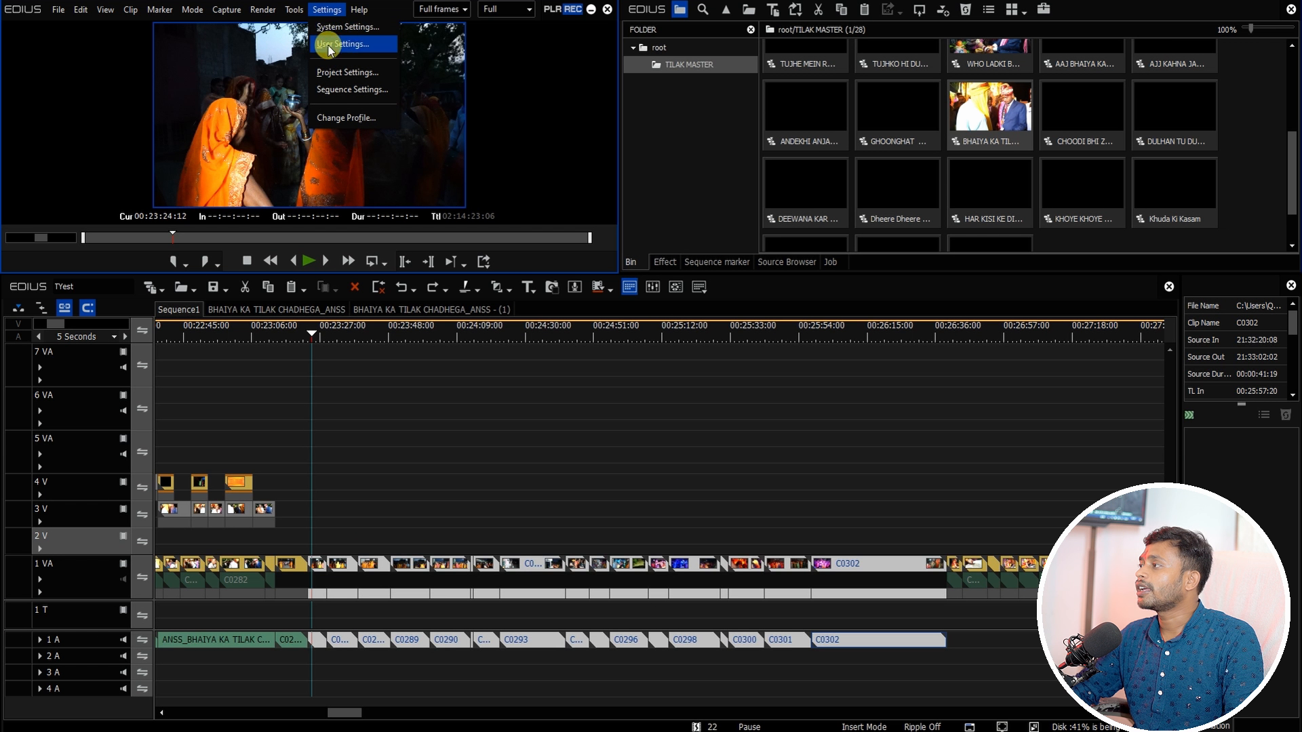
{"action": "left_click", "coordinate": [341, 47]}
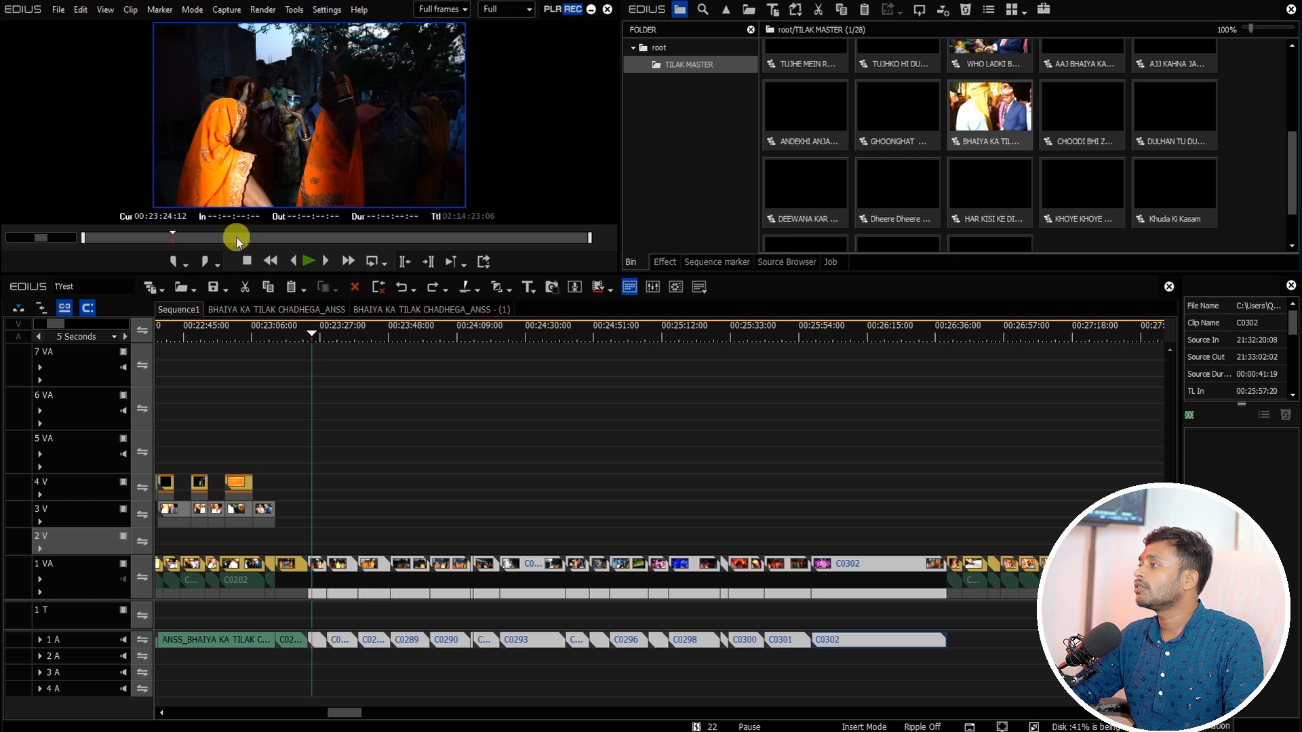
{"action": "left_click", "coordinate": [91, 38]}
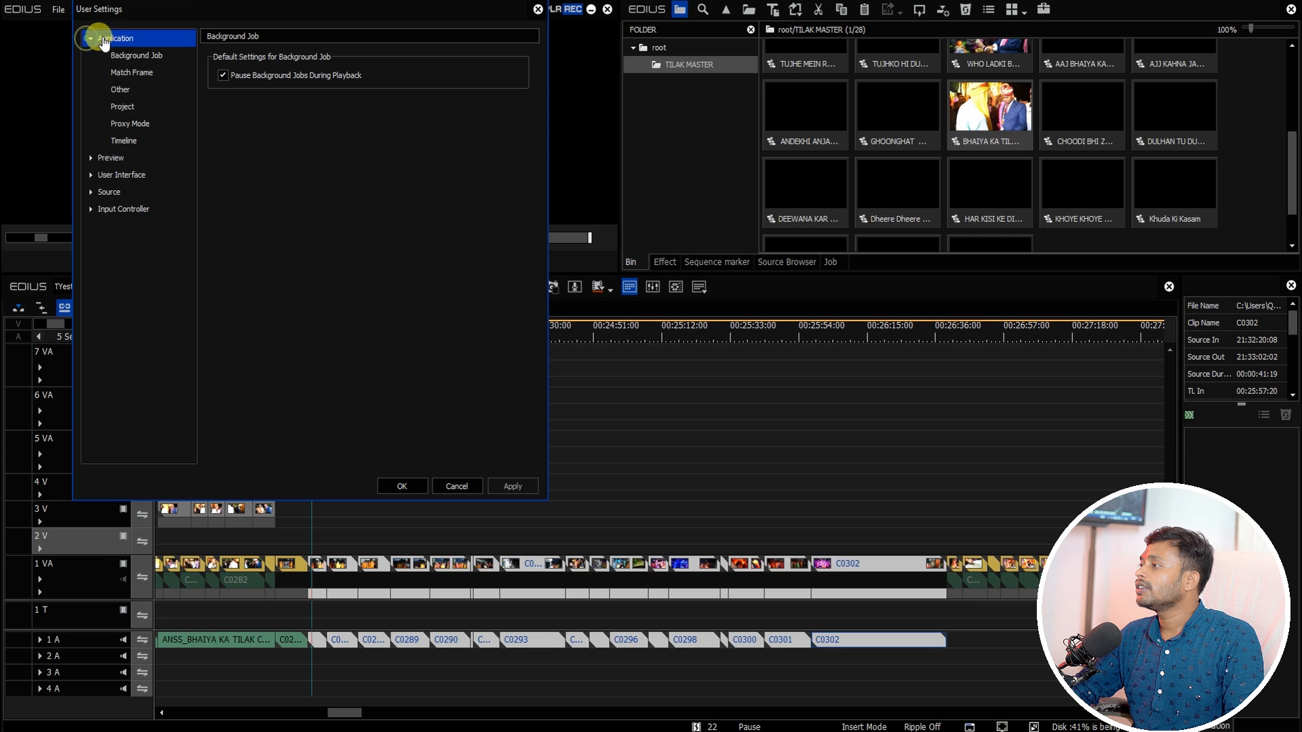
{"action": "left_click", "coordinate": [126, 143]}
{"action": "left_click", "coordinate": [217, 60]}
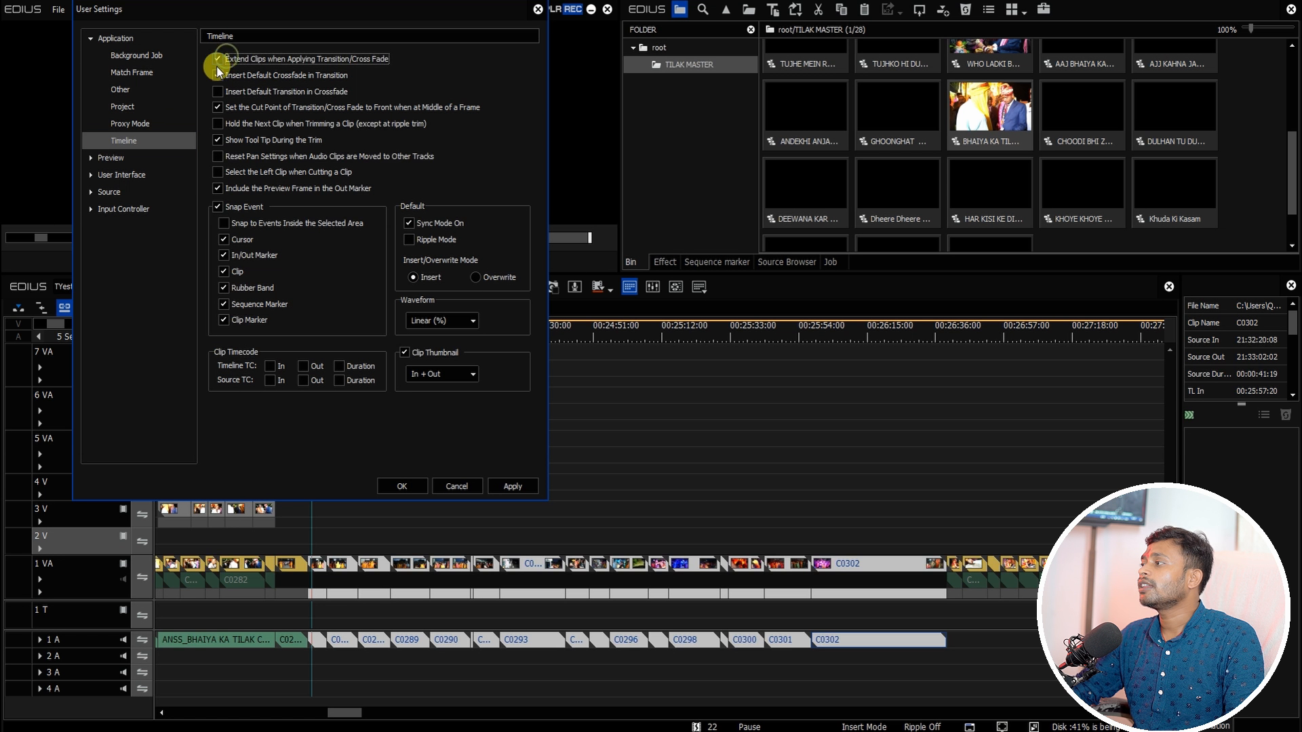
{"action": "left_click", "coordinate": [403, 488]}
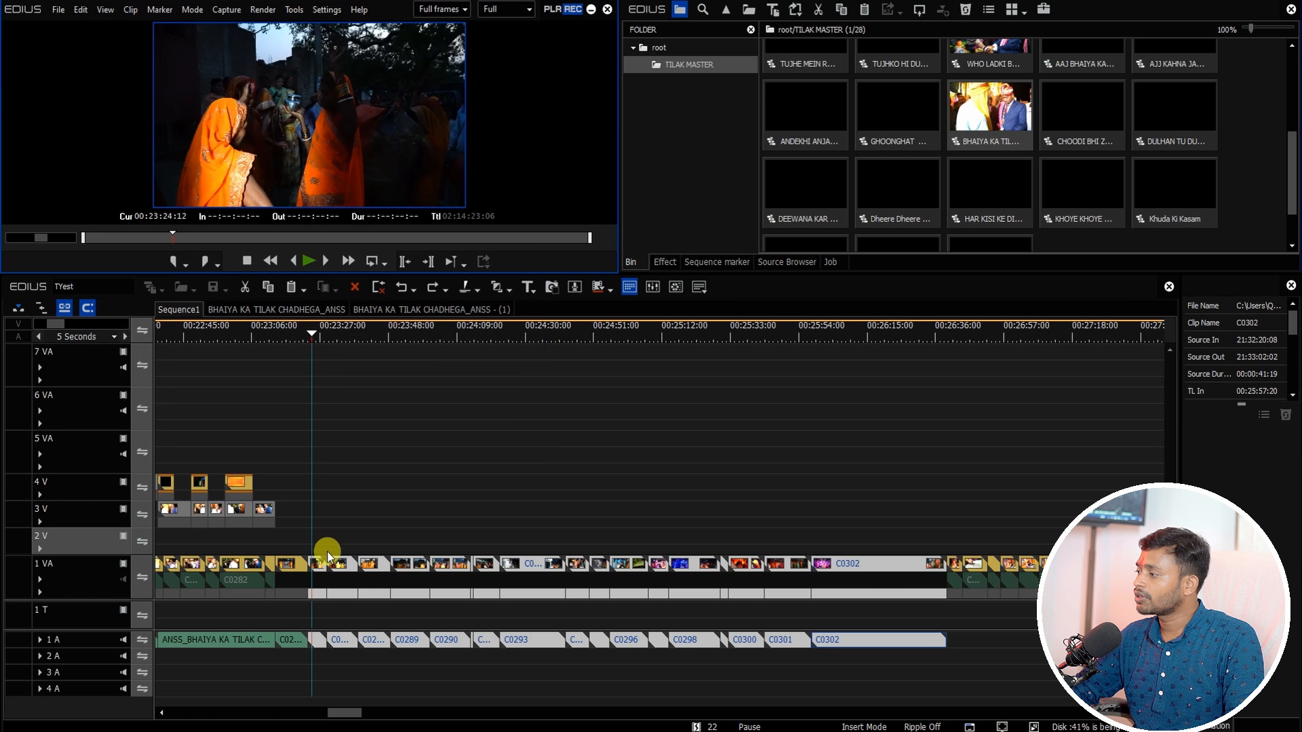
Step: Reapply the default transition to the clips after the cursor and undo it
{"action": "left_click_drag", "start_coordinate": [320, 538], "coordinate": [835, 681]}
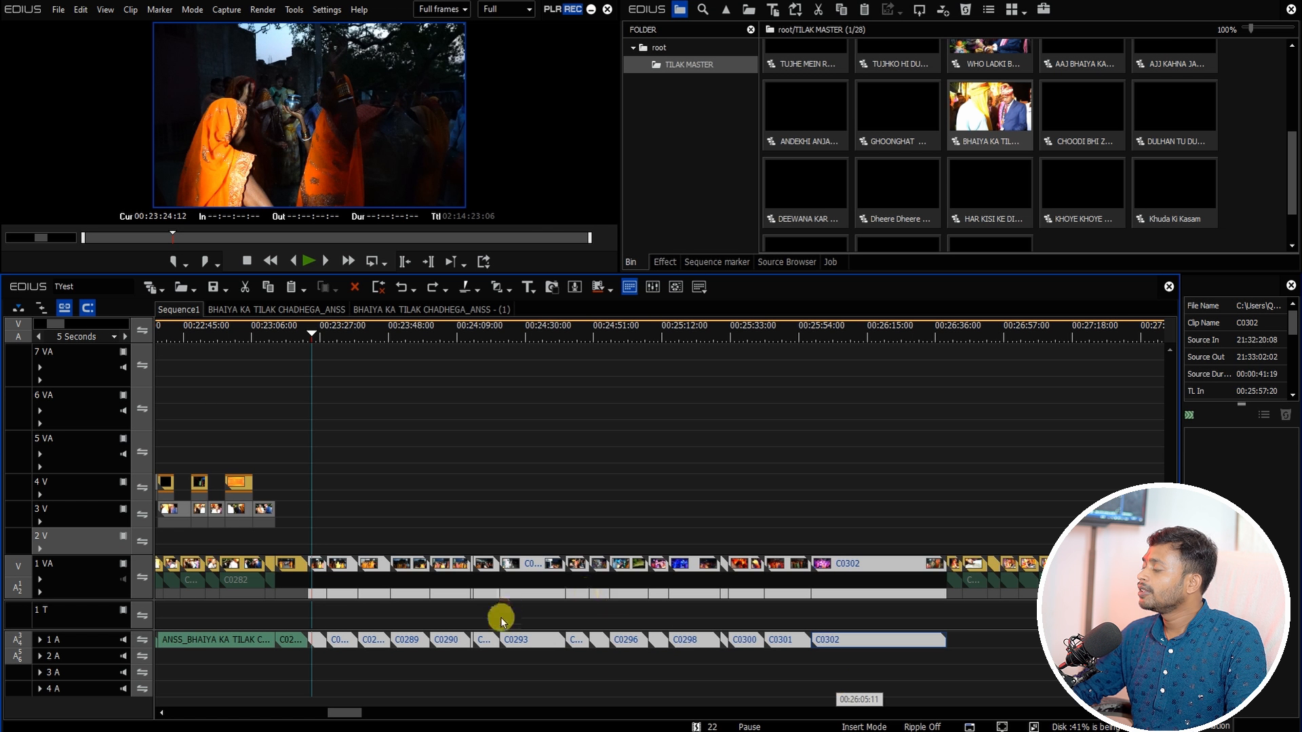
{"action": "key", "text": "ctrl+p"}
{"action": "scroll", "coordinate": [333, 599], "scroll_direction": "up", "scroll_amount": 3}
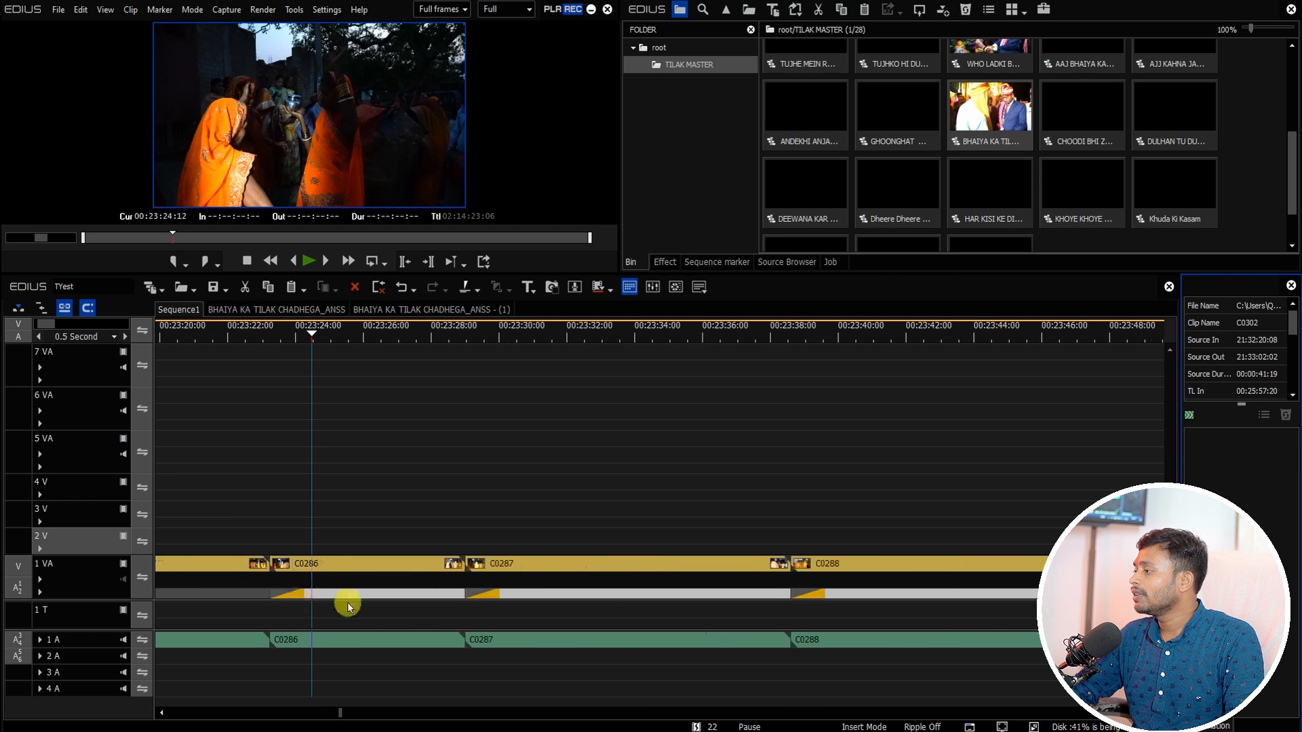
{"action": "left_click_drag", "start_coordinate": [279, 336], "coordinate": [306, 437]}
{"action": "key", "text": "ctrl+z"}
{"action": "scroll", "coordinate": [345, 487], "scroll_direction": "down", "scroll_amount": 2}
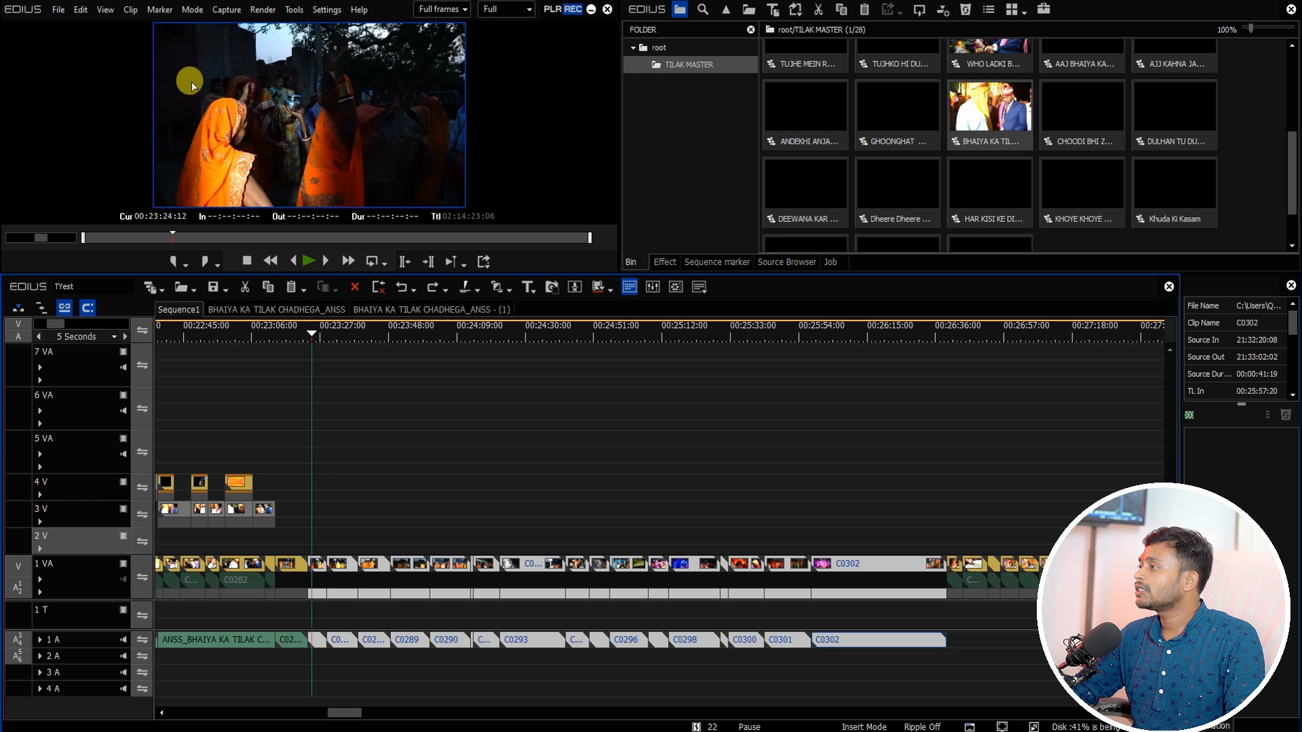
Step: Disable Extend Clips when Applying Transition/Cross Fade in the Timeline user settings
{"action": "left_click", "coordinate": [327, 11]}
{"action": "left_click", "coordinate": [330, 45]}
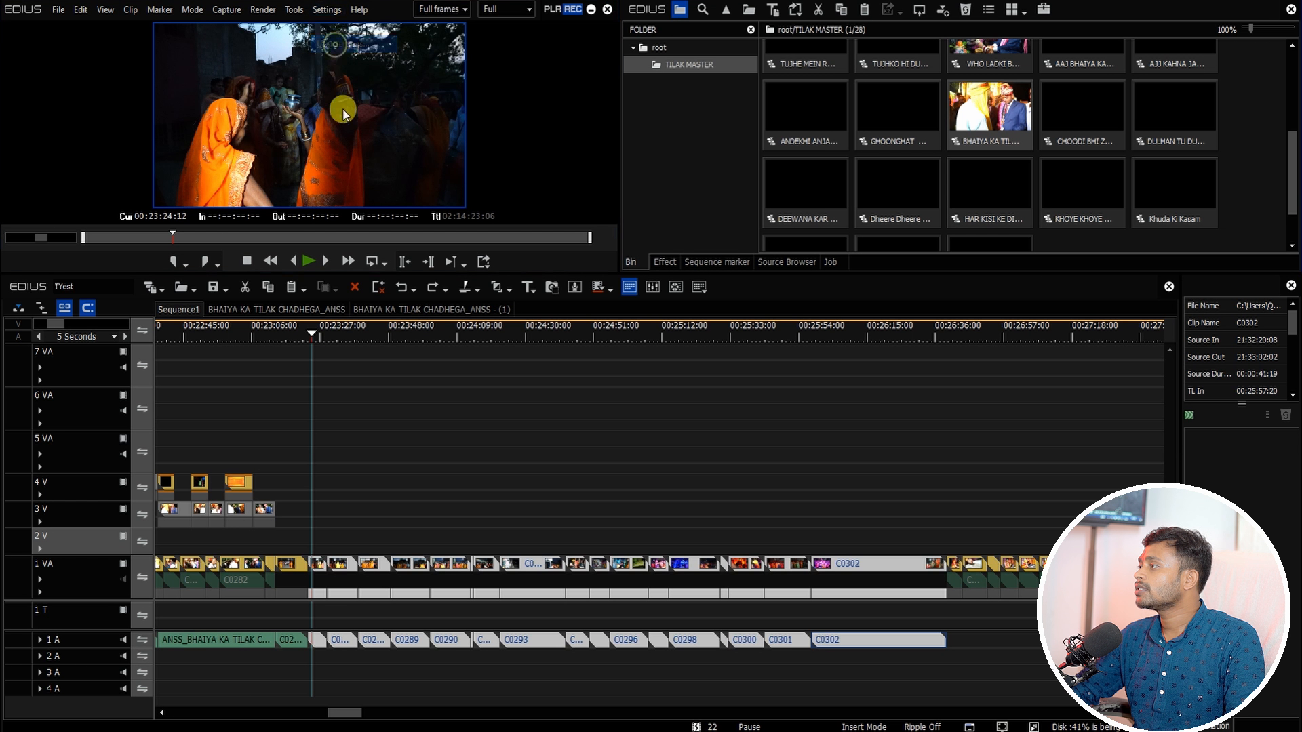
{"action": "left_click", "coordinate": [121, 141]}
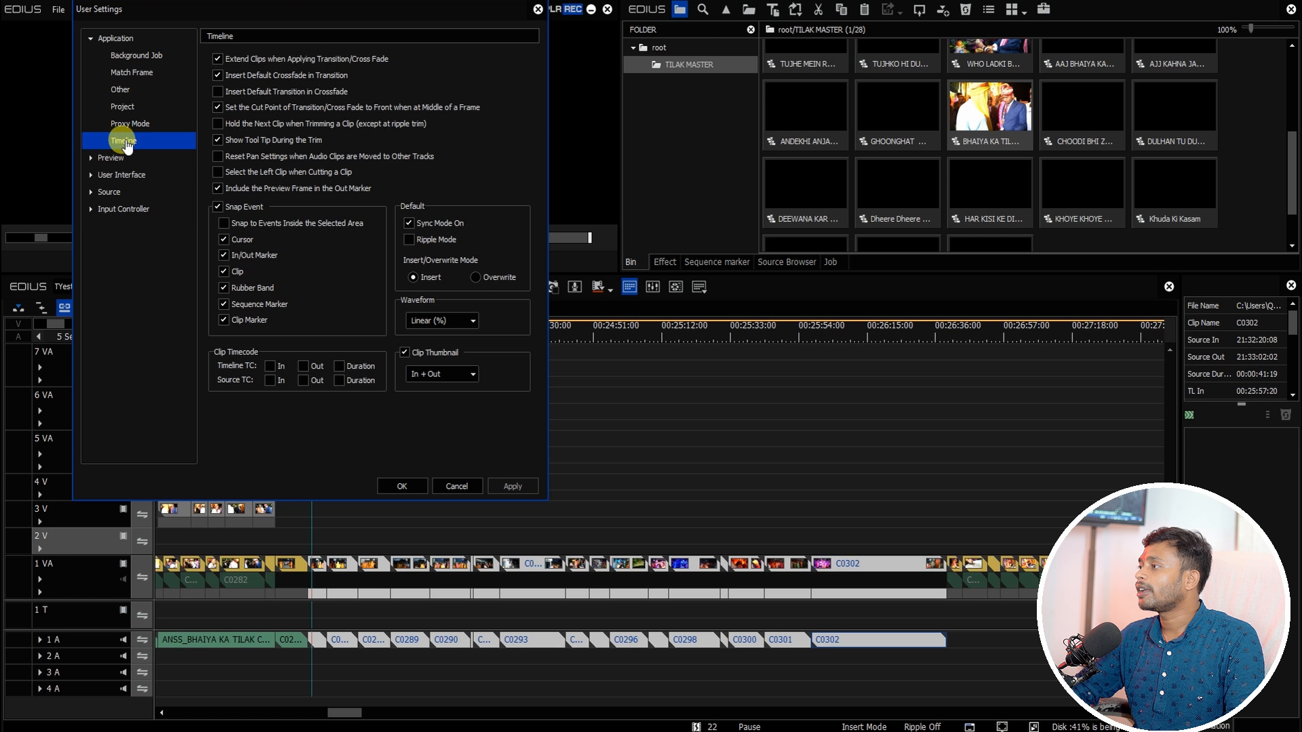
{"action": "left_click", "coordinate": [236, 61]}
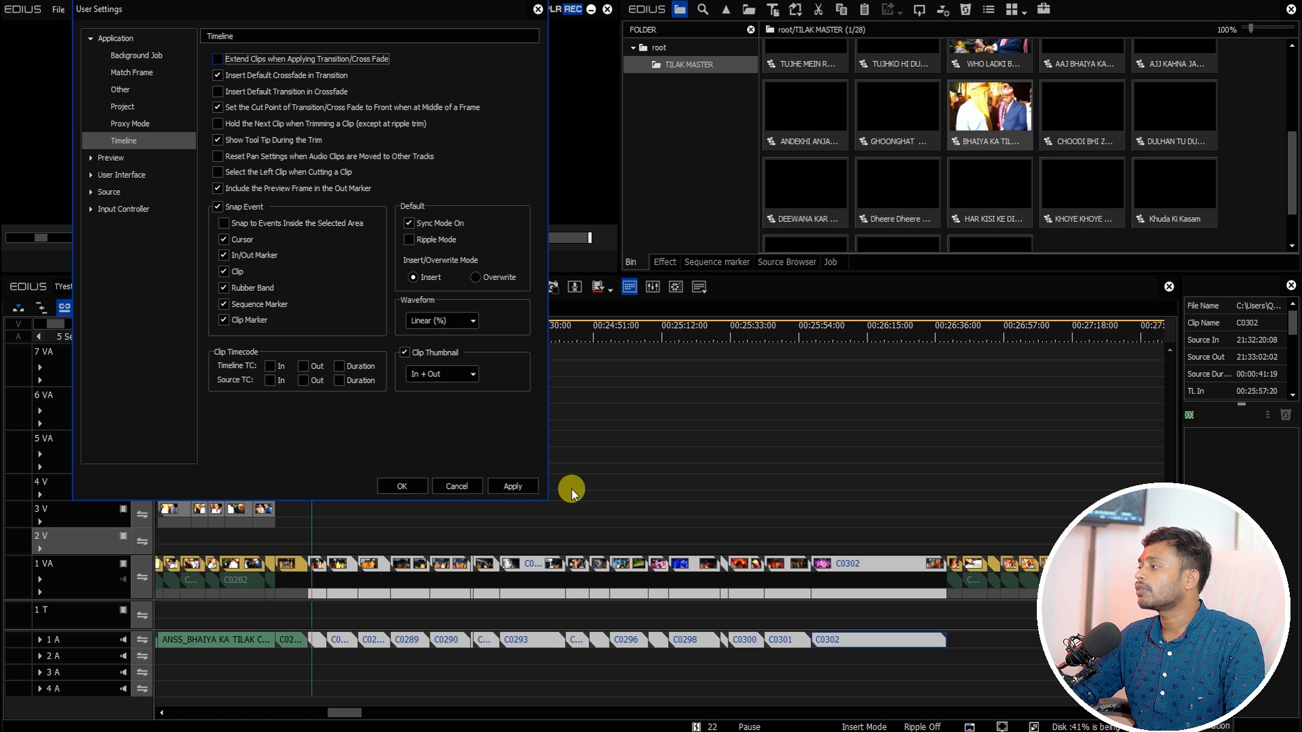
{"action": "left_click", "coordinate": [402, 487]}
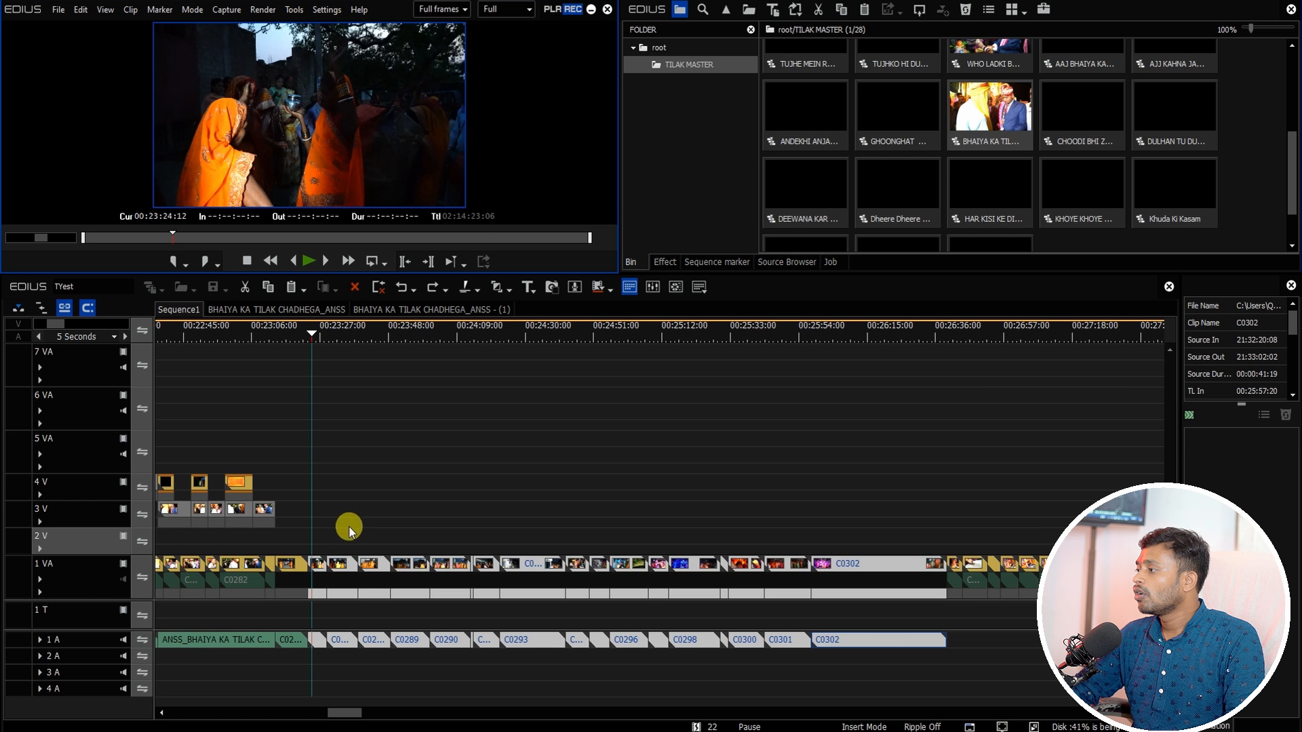
Step: Apply the default transition again to the clips on tracks 1VA and 1A after the cursor
{"action": "scroll", "coordinate": [332, 531], "scroll_direction": "down", "scroll_amount": 1}
{"action": "left_click_drag", "start_coordinate": [319, 539], "coordinate": [587, 686]}
{"action": "key", "text": "ctrl+p"}
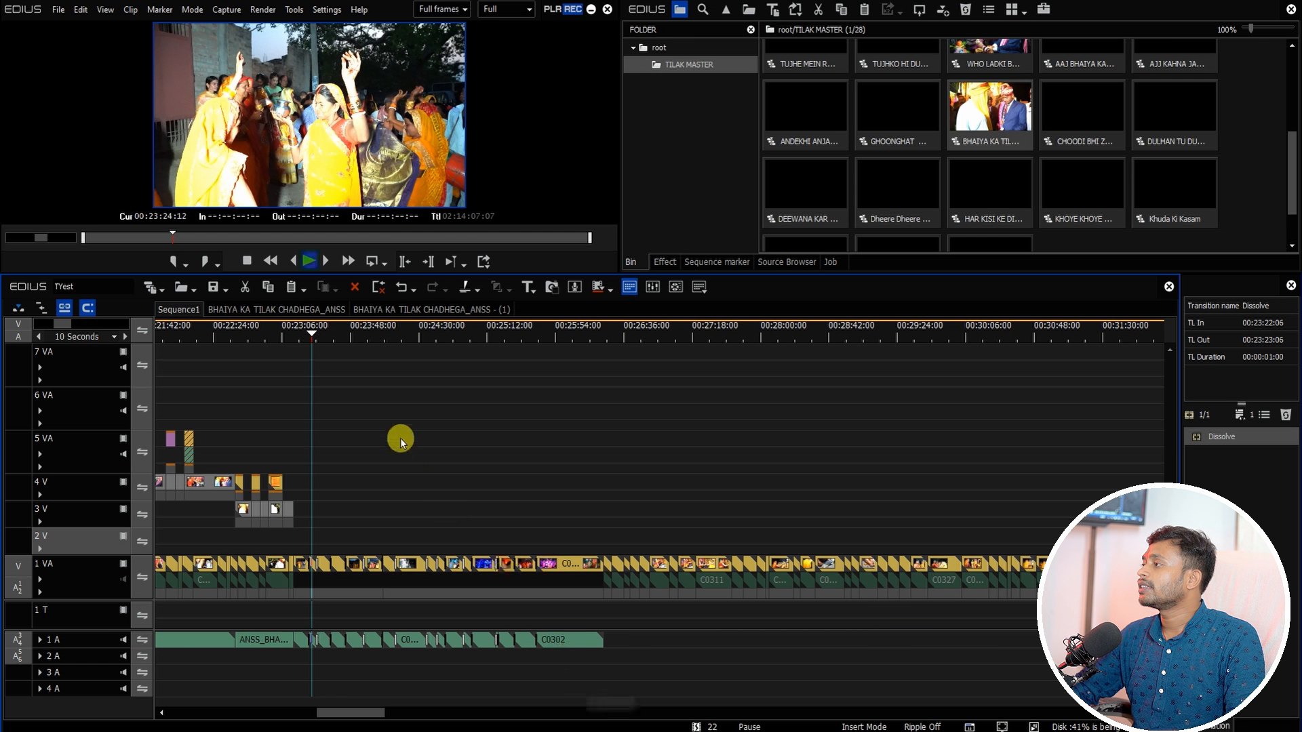
{"action": "scroll", "coordinate": [400, 438], "scroll_direction": "up", "scroll_amount": 3}
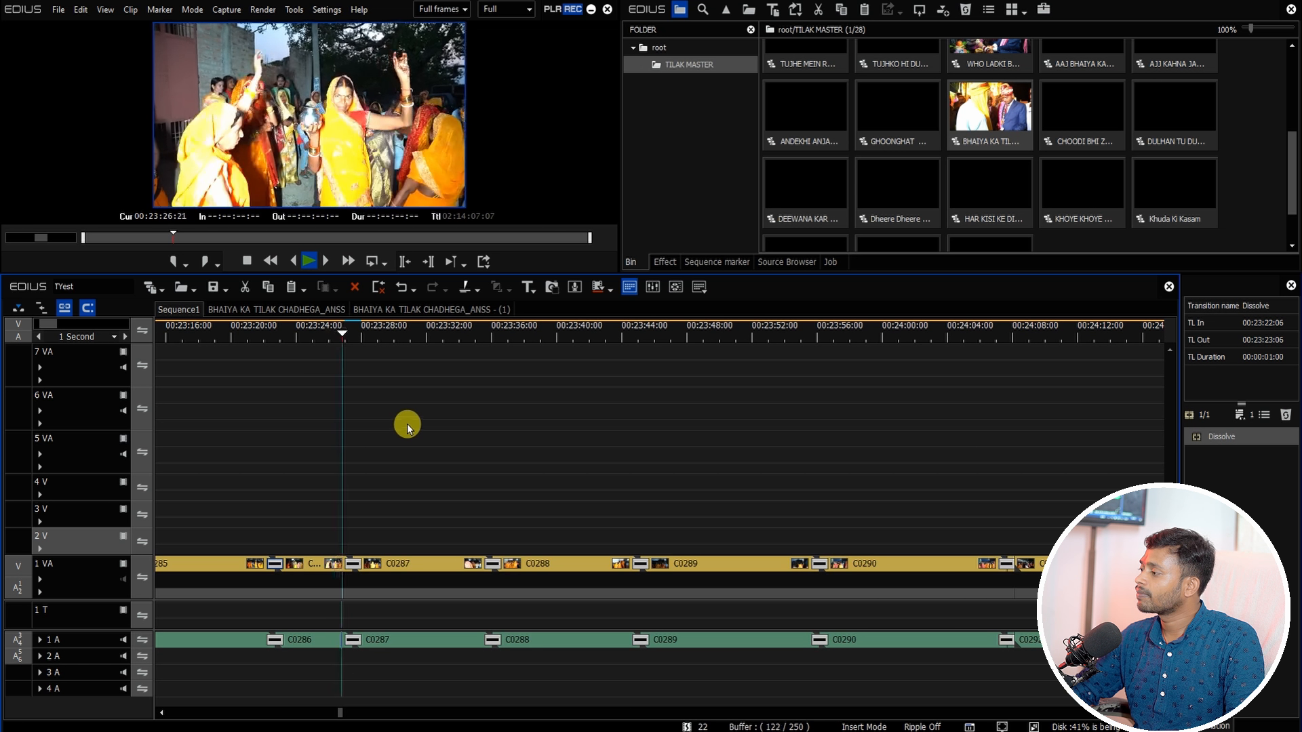
{"action": "scroll", "coordinate": [407, 424], "scroll_direction": "down", "scroll_amount": 2}
Step: Move the timeline cursor to the end of the music clip in Sequence1
{"action": "left_click", "coordinate": [376, 338]}
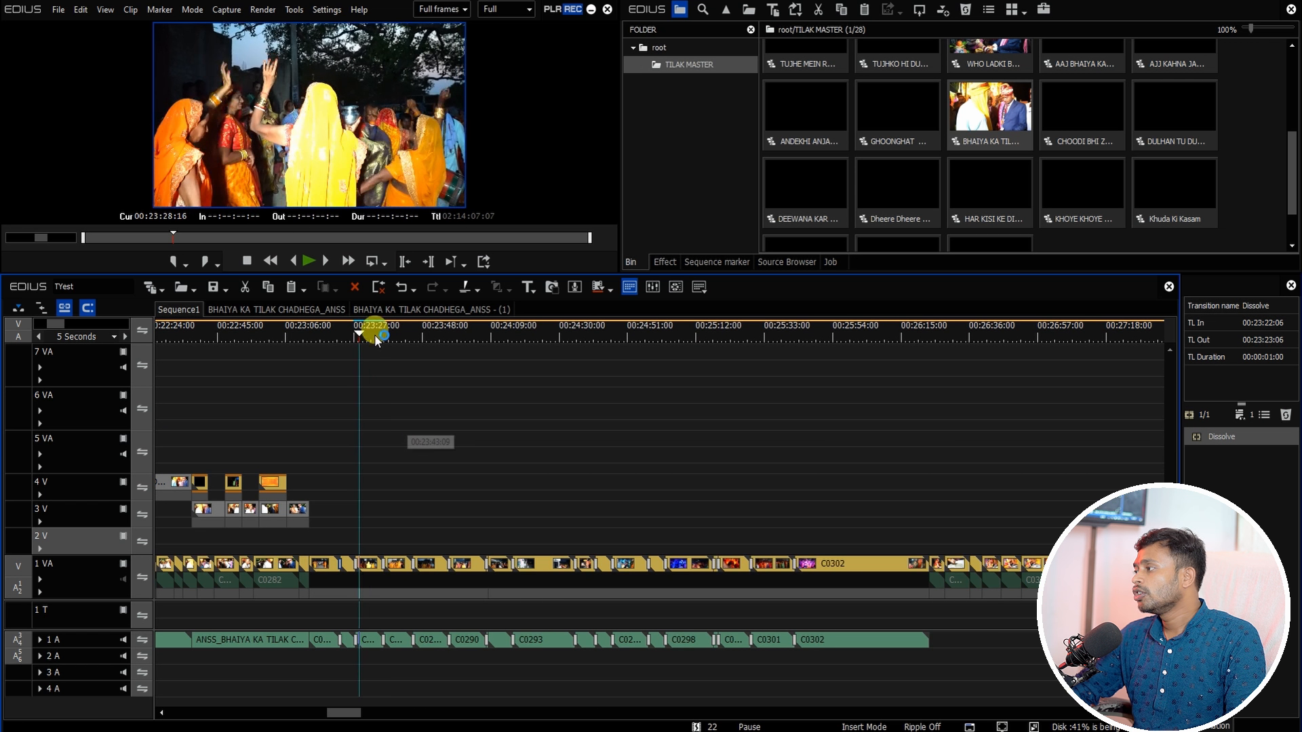
{"action": "left_click_drag", "start_coordinate": [377, 338], "coordinate": [893, 430]}
{"action": "left_click_drag", "start_coordinate": [344, 707], "coordinate": [371, 717]}
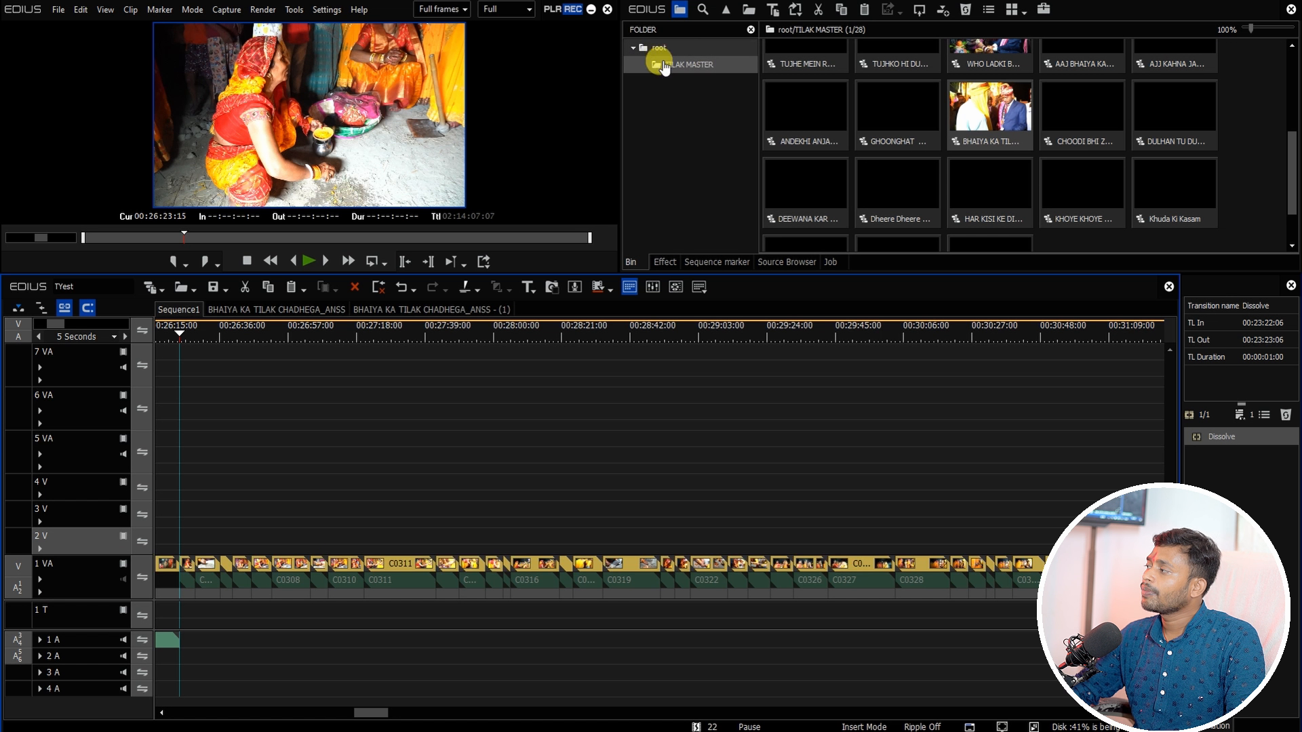
Step: Import the sequences of the BHOJPURI MASTER project and open its bin folder
{"action": "left_click", "coordinate": [194, 291]}
{"action": "left_click", "coordinate": [197, 323]}
{"action": "double_click", "coordinate": [458, 320]}
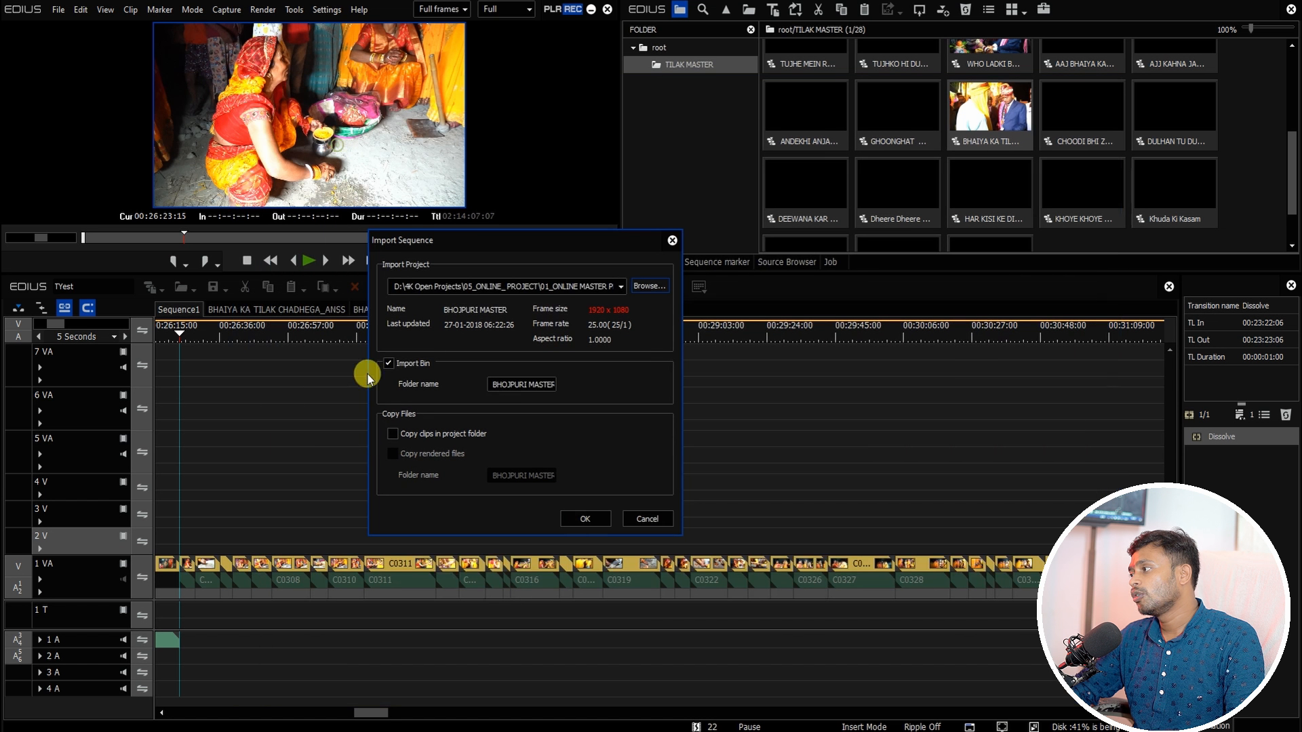
{"action": "left_click", "coordinate": [581, 520]}
{"action": "left_click", "coordinate": [512, 412]}
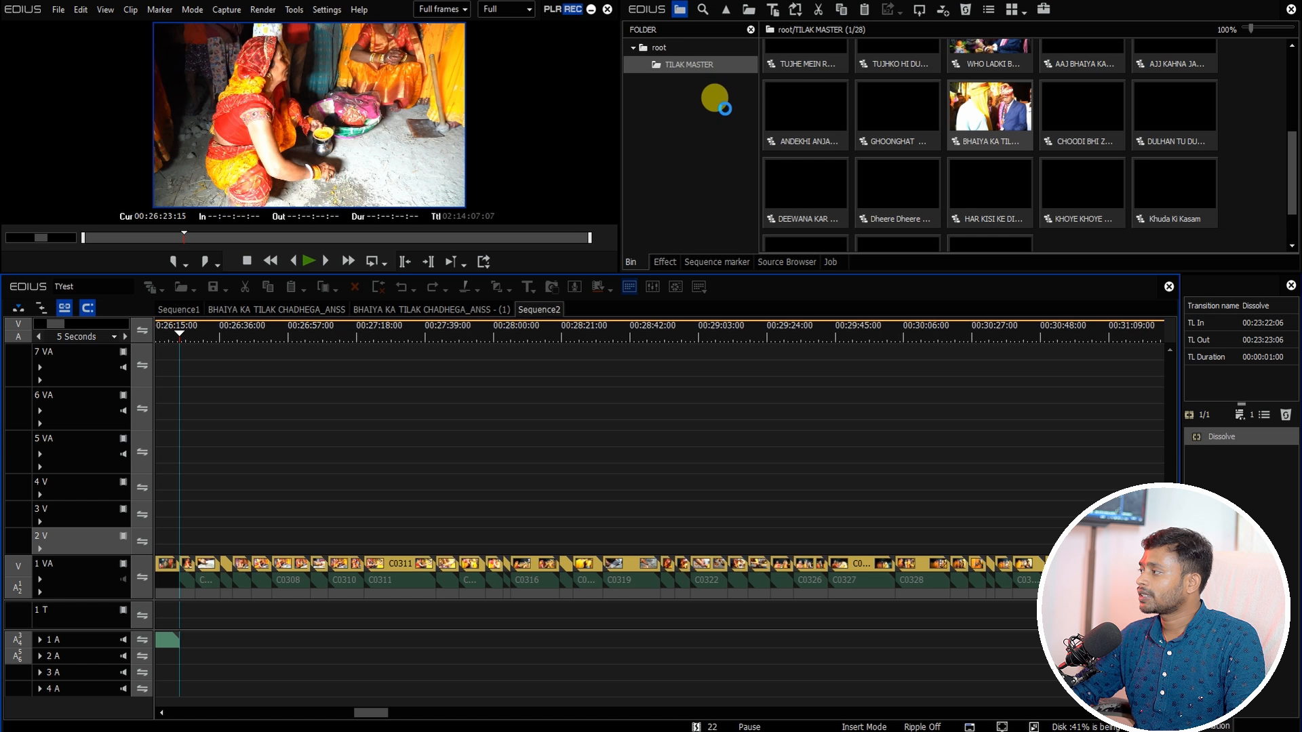
{"action": "left_click", "coordinate": [686, 64]}
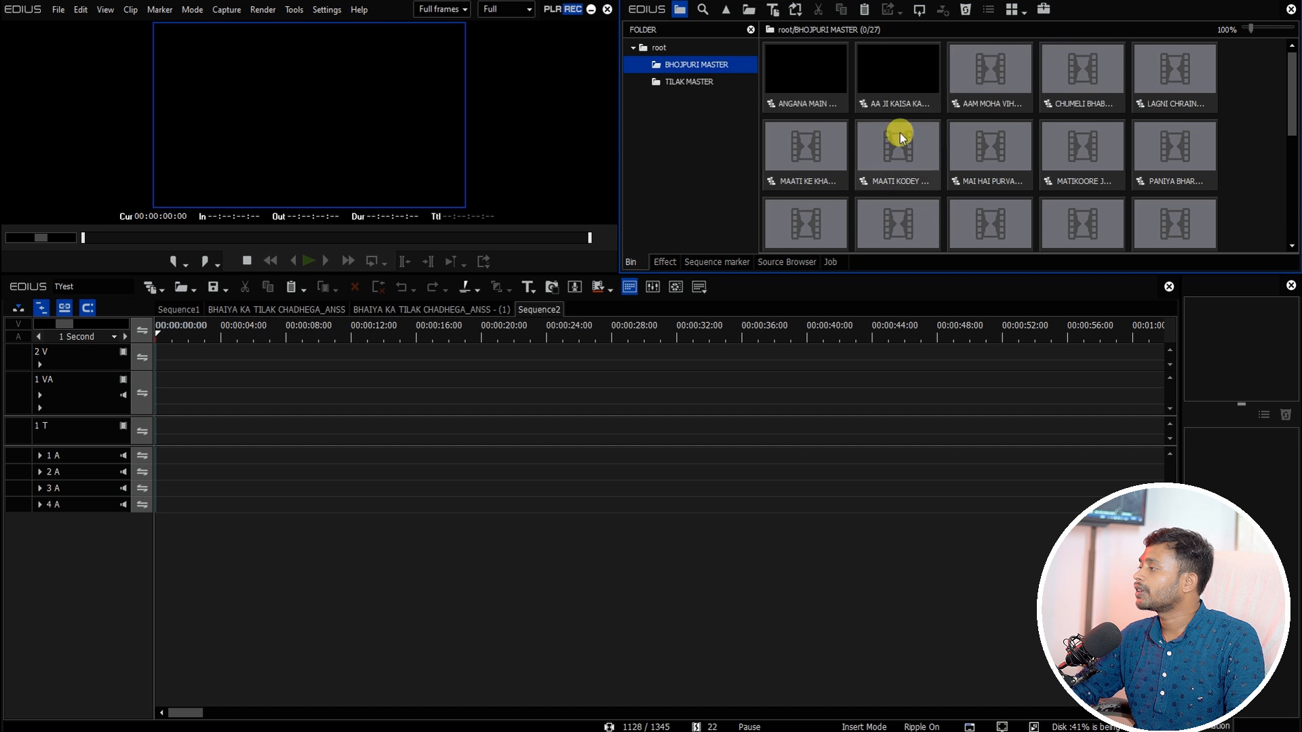
Step: Import the WELCOME MASTER project file from the 09_WELCOME folder into the bin root
{"action": "left_click", "coordinate": [655, 47]}
{"action": "right_click", "coordinate": [672, 110]}
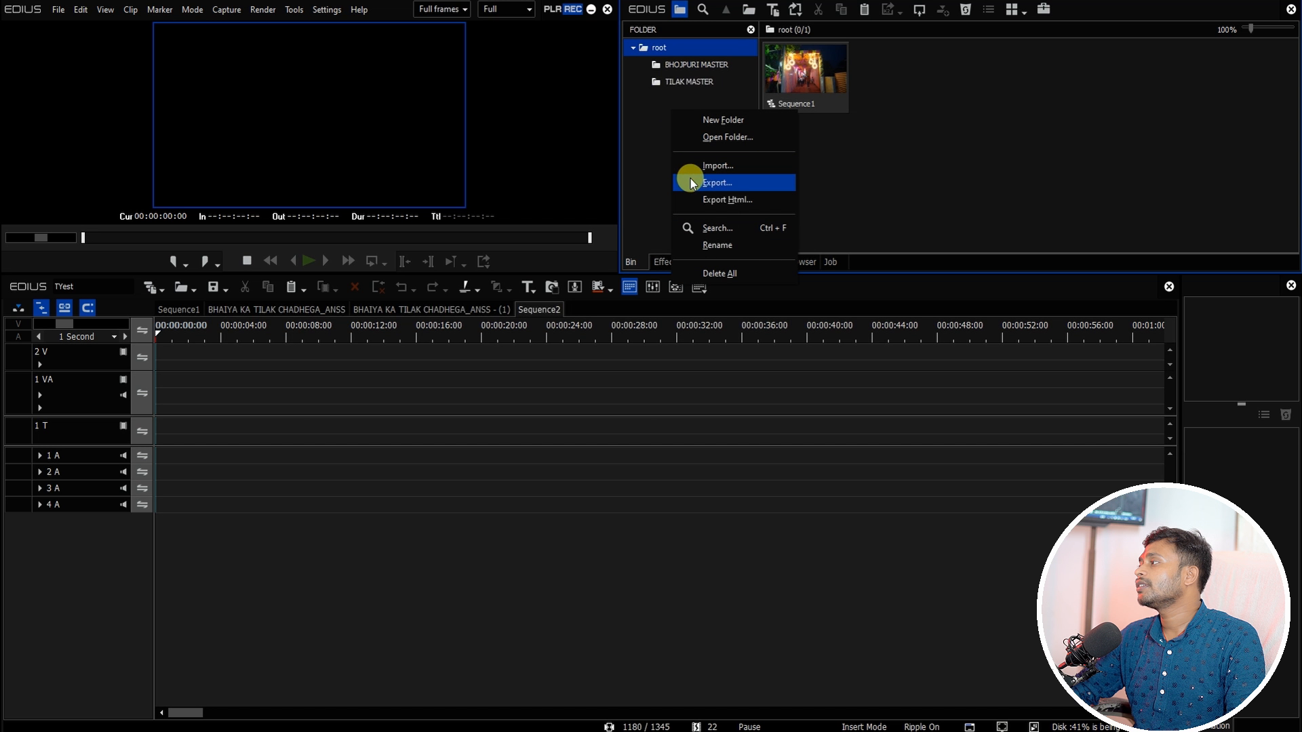
{"action": "left_click", "coordinate": [730, 167]}
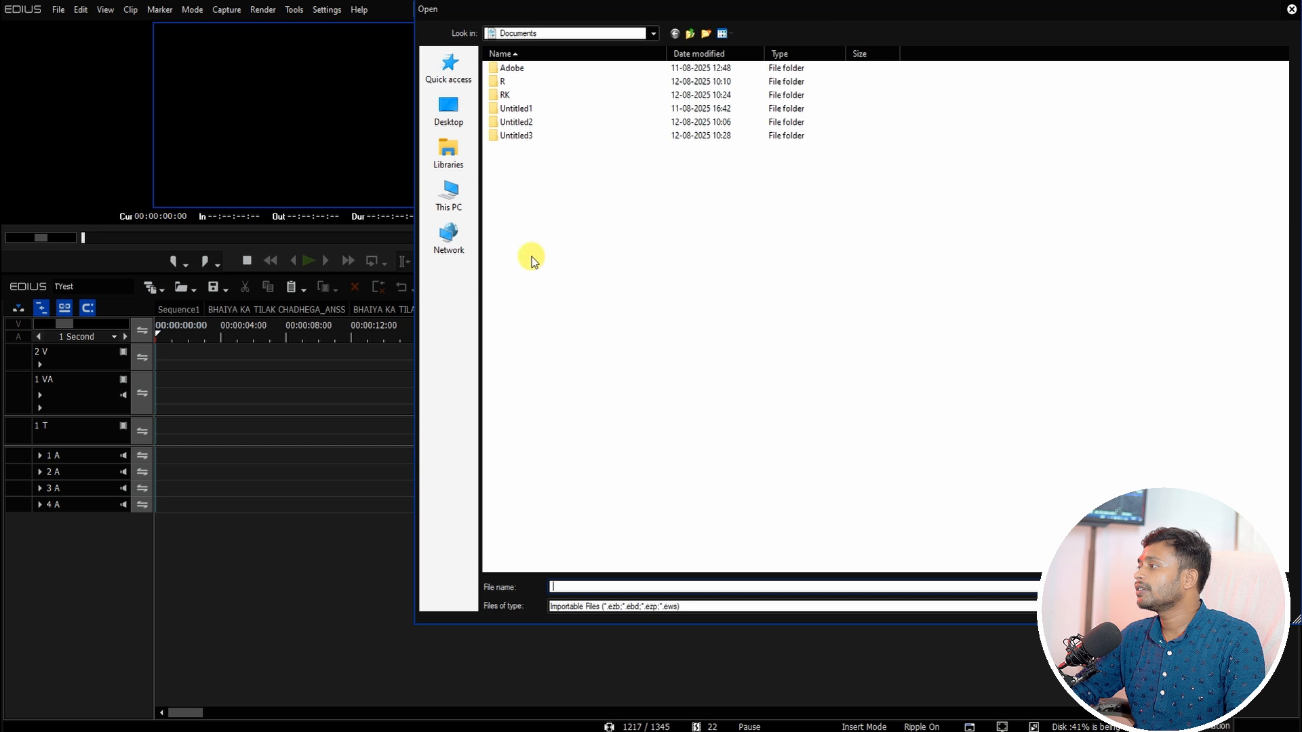
{"action": "left_click", "coordinate": [448, 197]}
{"action": "double_click", "coordinate": [656, 180]}
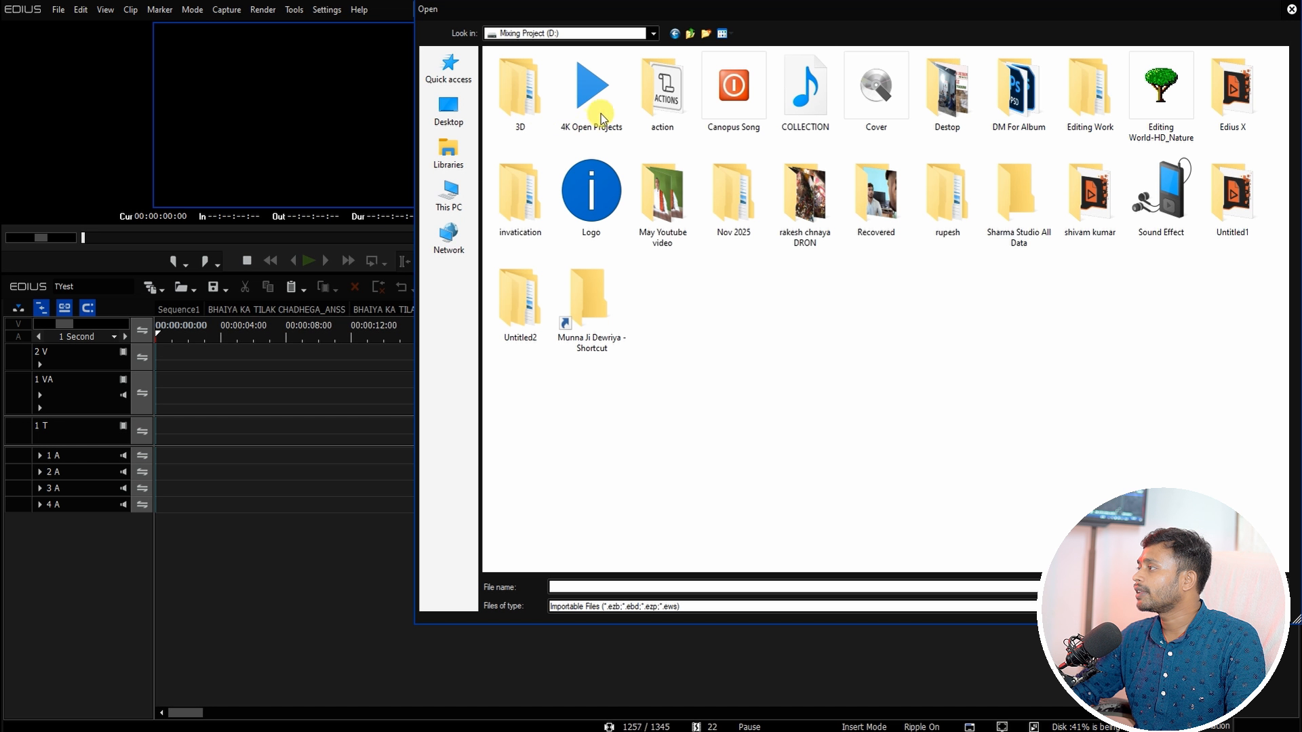
{"action": "double_click", "coordinate": [597, 93]}
{"action": "double_click", "coordinate": [538, 119]}
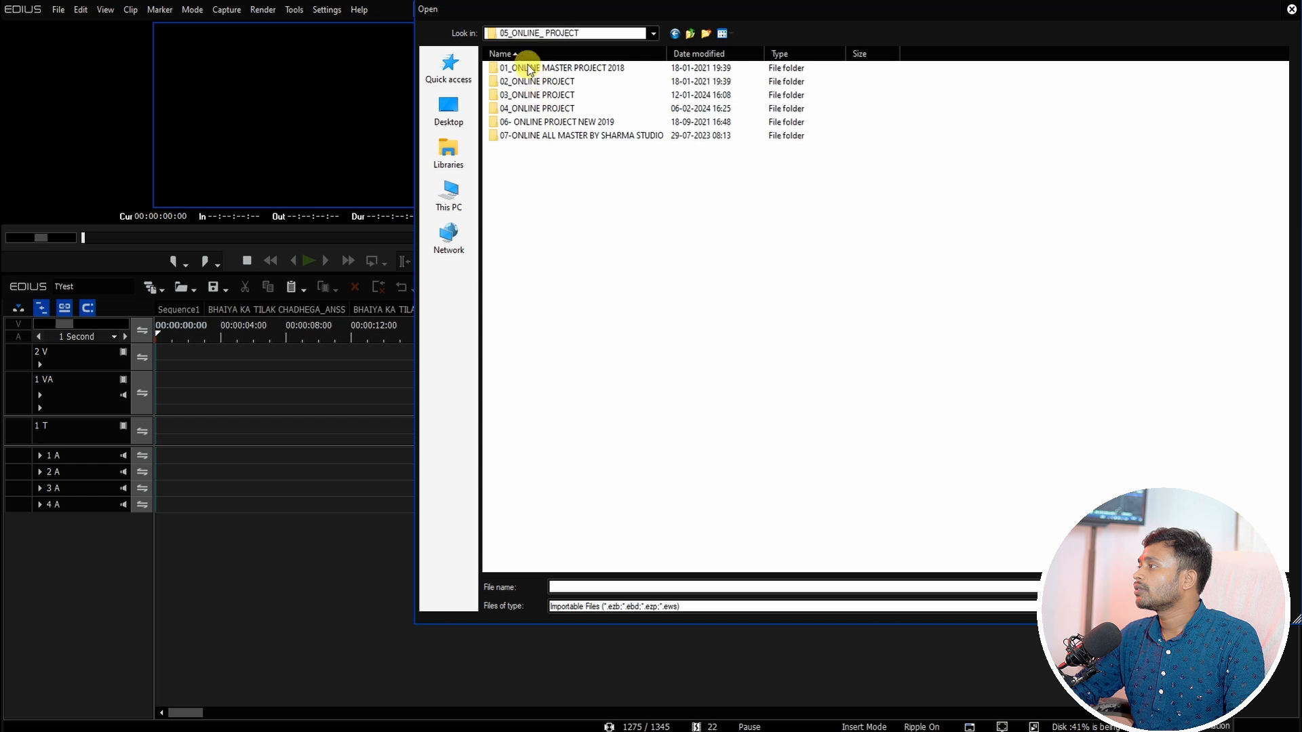
{"action": "double_click", "coordinate": [524, 68]}
{"action": "double_click", "coordinate": [529, 175]}
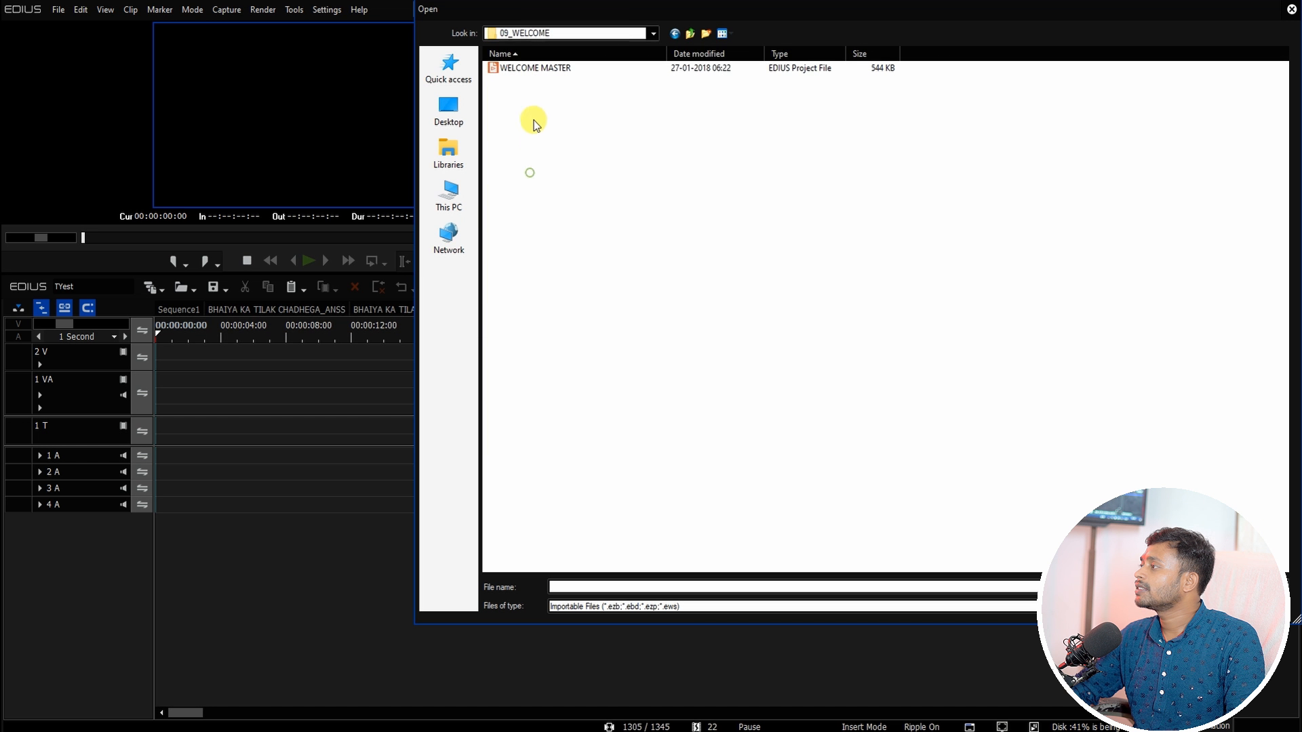
{"action": "double_click", "coordinate": [532, 67]}
{"action": "left_click", "coordinate": [923, 166]}
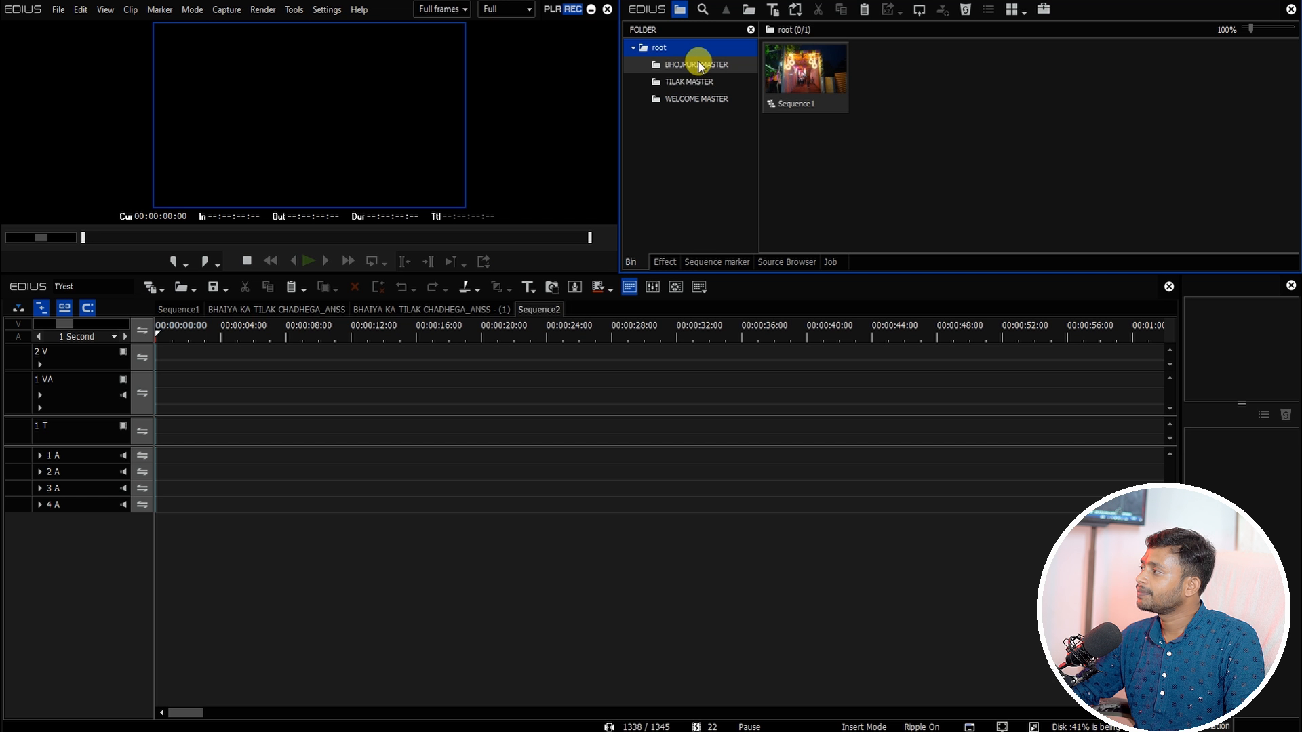
Step: Open the welcome sequence from the WELCOME MASTER bin and paste its clips into Sequence1 at the cursor
{"action": "left_click", "coordinate": [691, 98]}
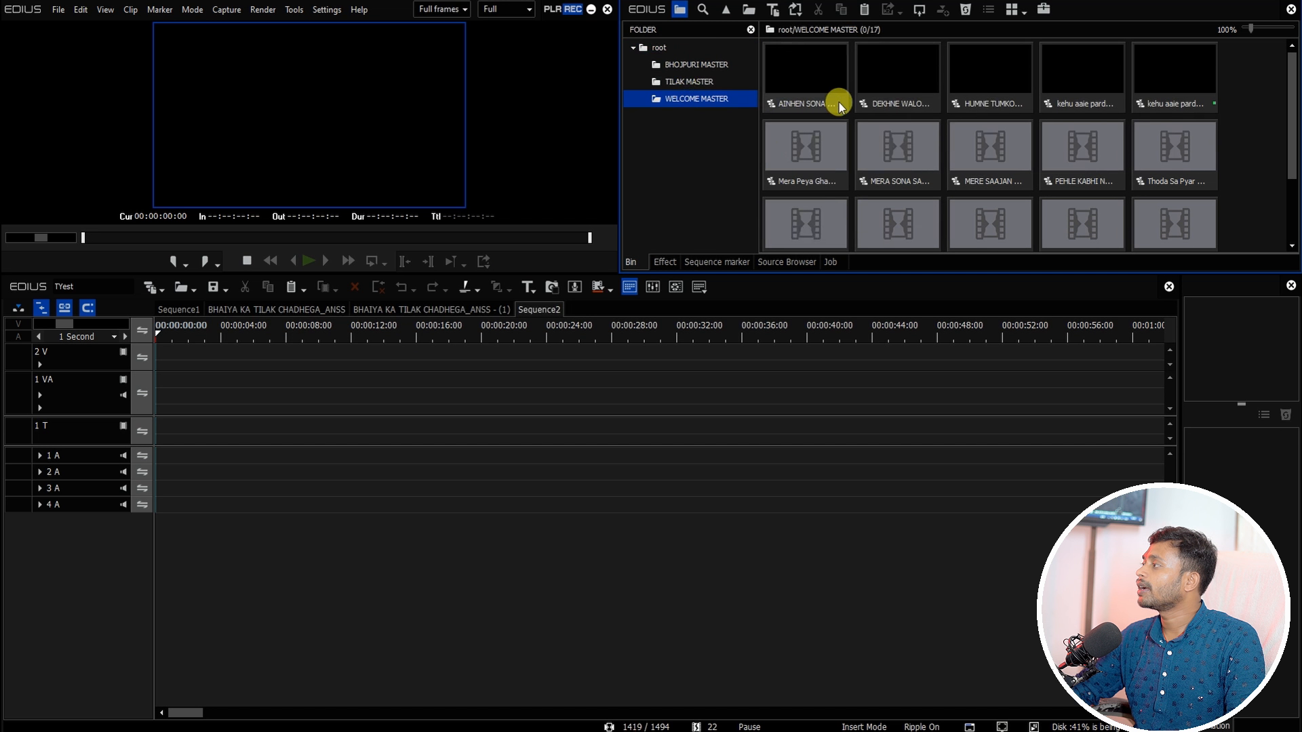
{"action": "left_click", "coordinate": [657, 48]}
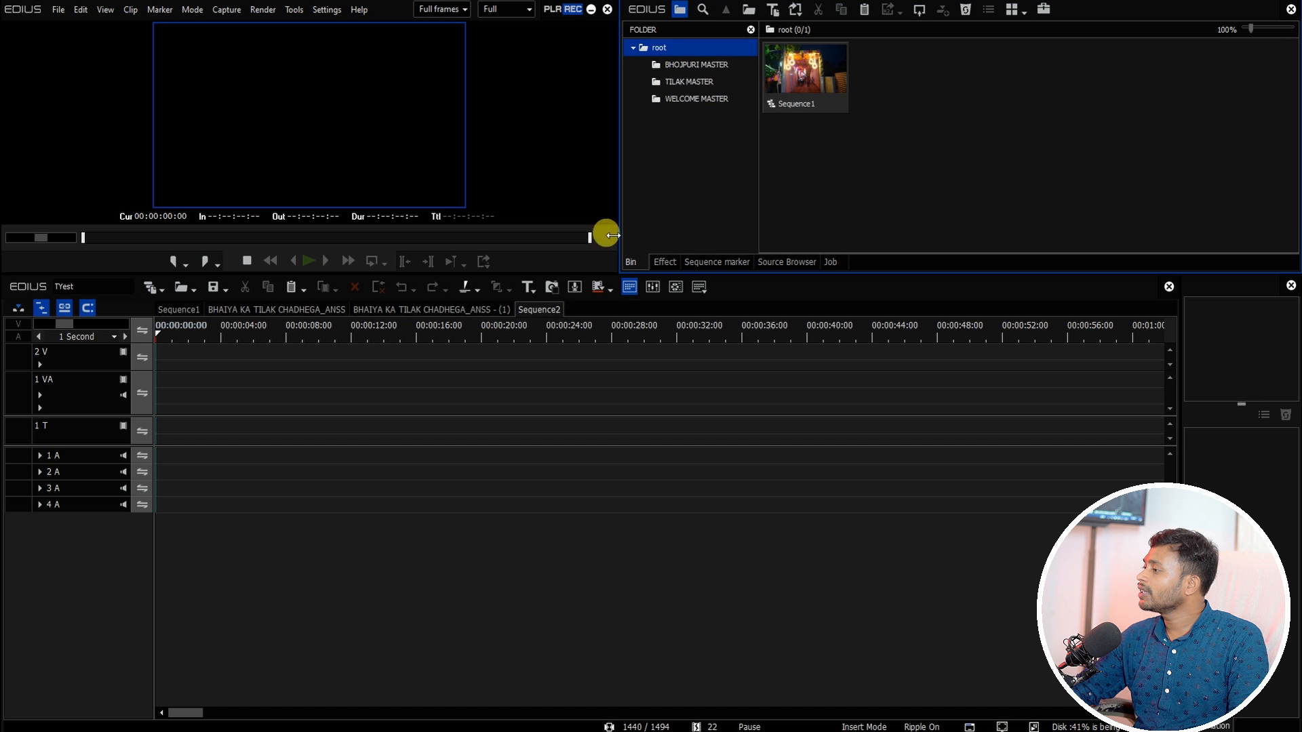
{"action": "left_click", "coordinate": [717, 98]}
{"action": "double_click", "coordinate": [1009, 233]}
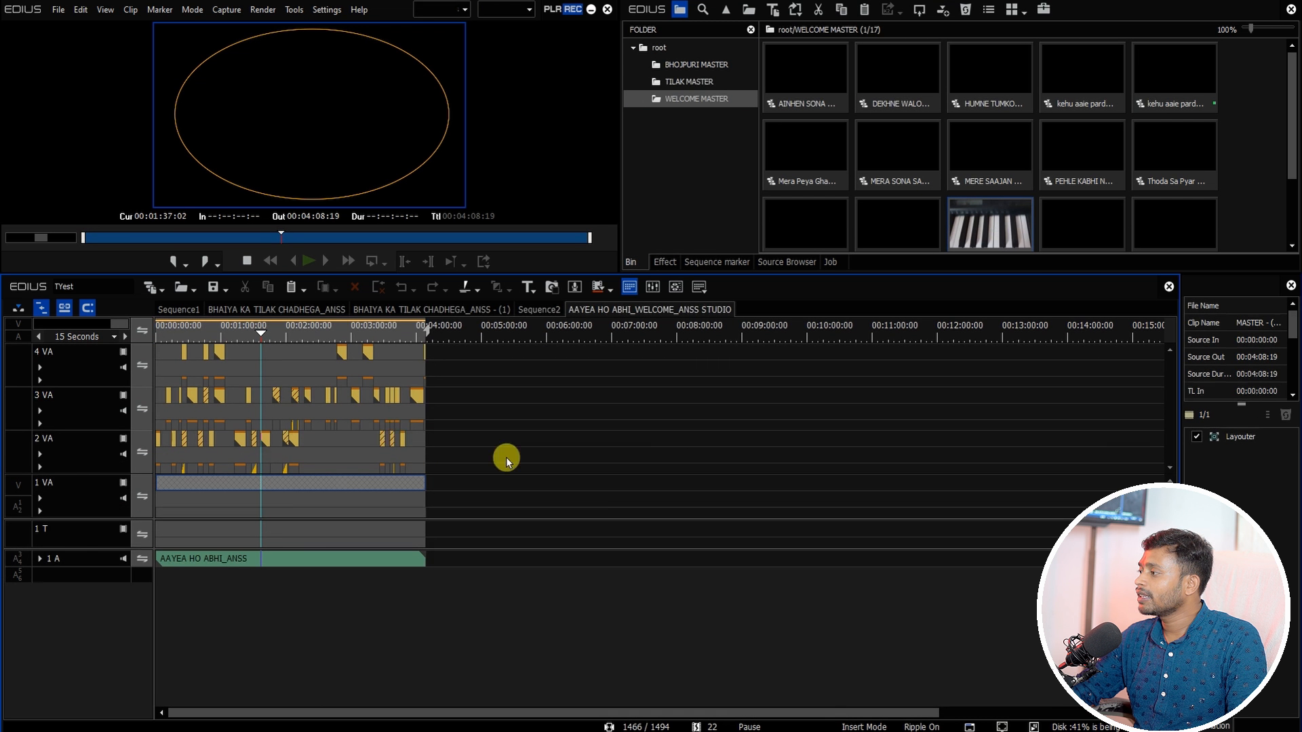
{"action": "left_click", "coordinate": [178, 310]}
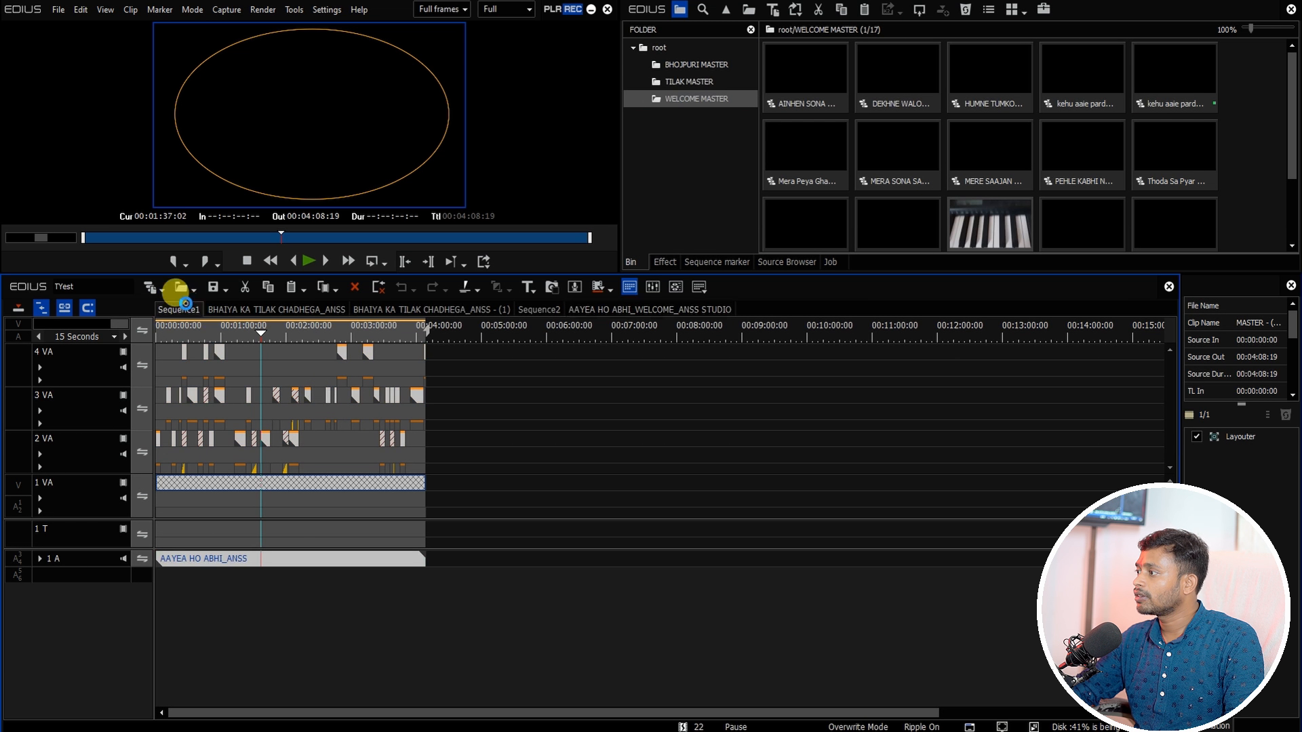
{"action": "key", "text": "ctrl+v"}
{"action": "scroll", "coordinate": [384, 563], "scroll_direction": "down", "scroll_amount": 2}
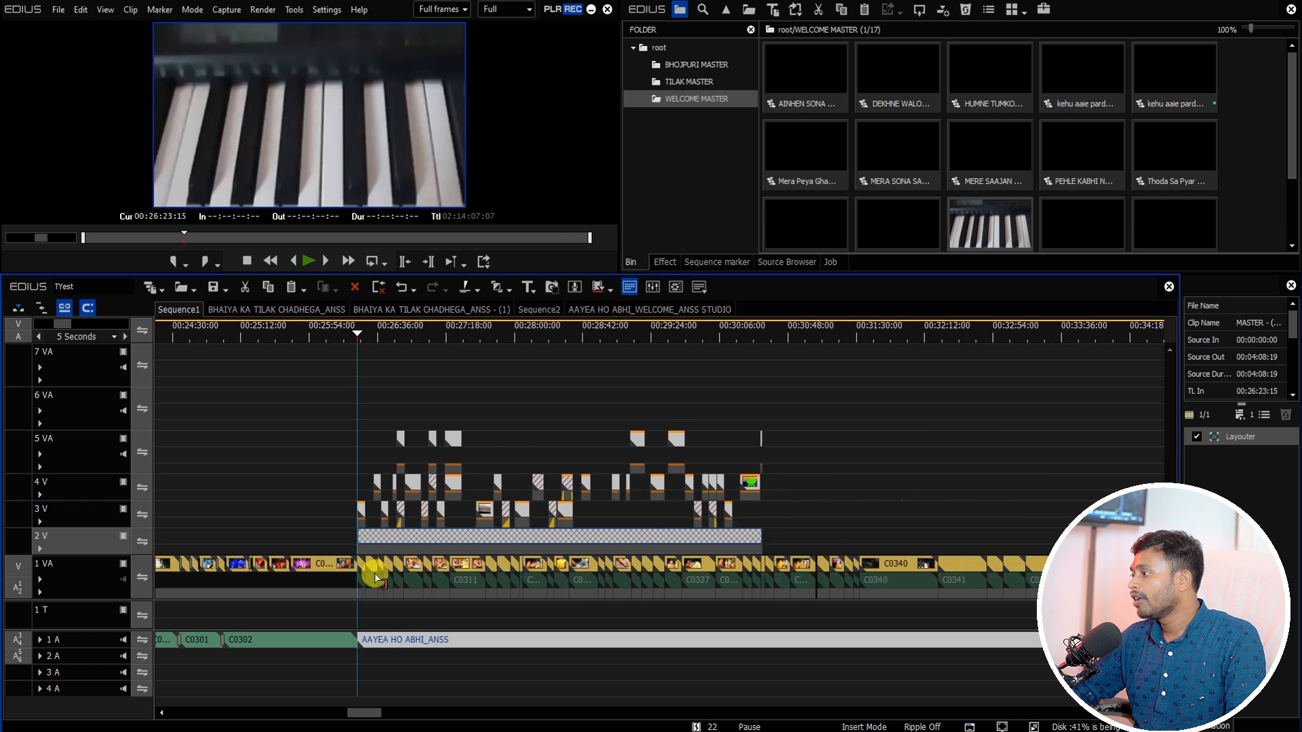
Step: Inspect the pasted welcome clips by selecting them and opening the nested sequence clip on track 2V
{"action": "left_click", "coordinate": [363, 610]}
{"action": "left_click_drag", "start_coordinate": [367, 601], "coordinate": [660, 575]}
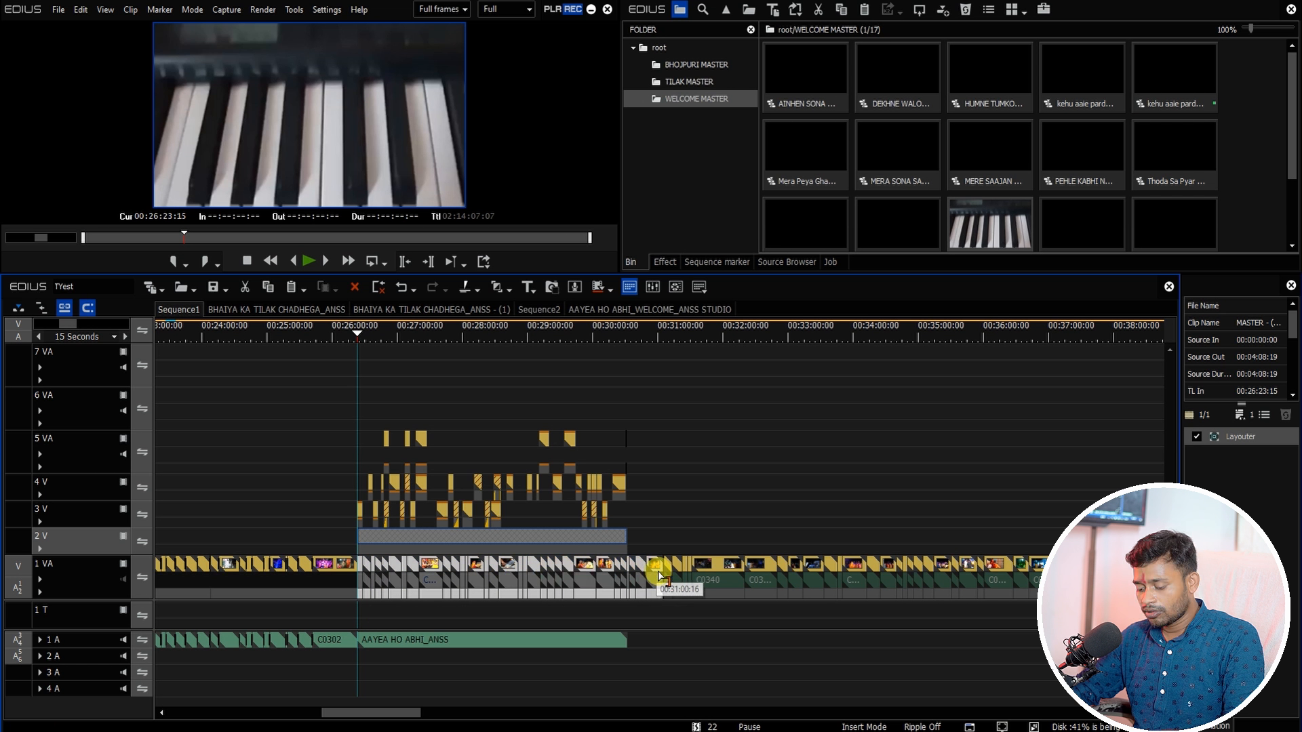
{"action": "left_click", "coordinate": [457, 537]}
{"action": "double_click", "coordinate": [457, 539]}
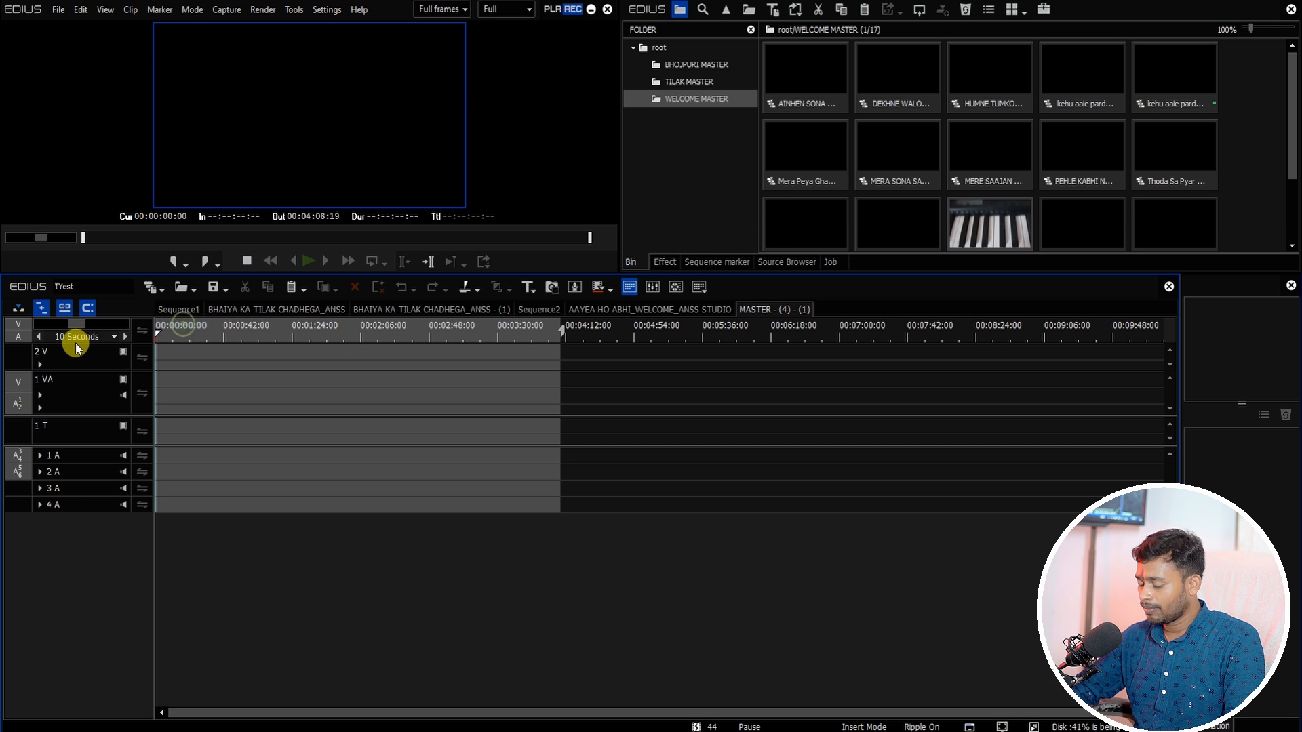
{"action": "left_click", "coordinate": [179, 309]}
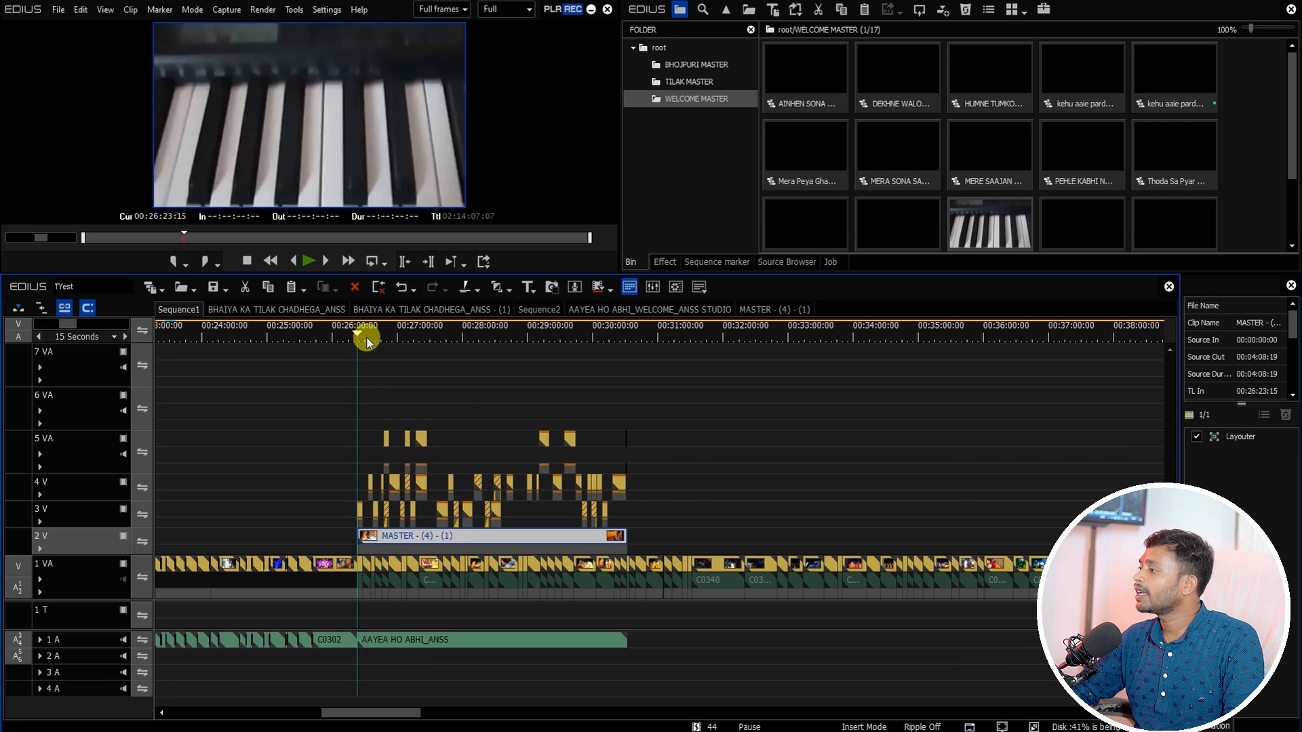
Step: Move the Sequence1 timeline cursor past the end of the pasted welcome section
{"action": "left_click_drag", "start_coordinate": [367, 337], "coordinate": [627, 407]}
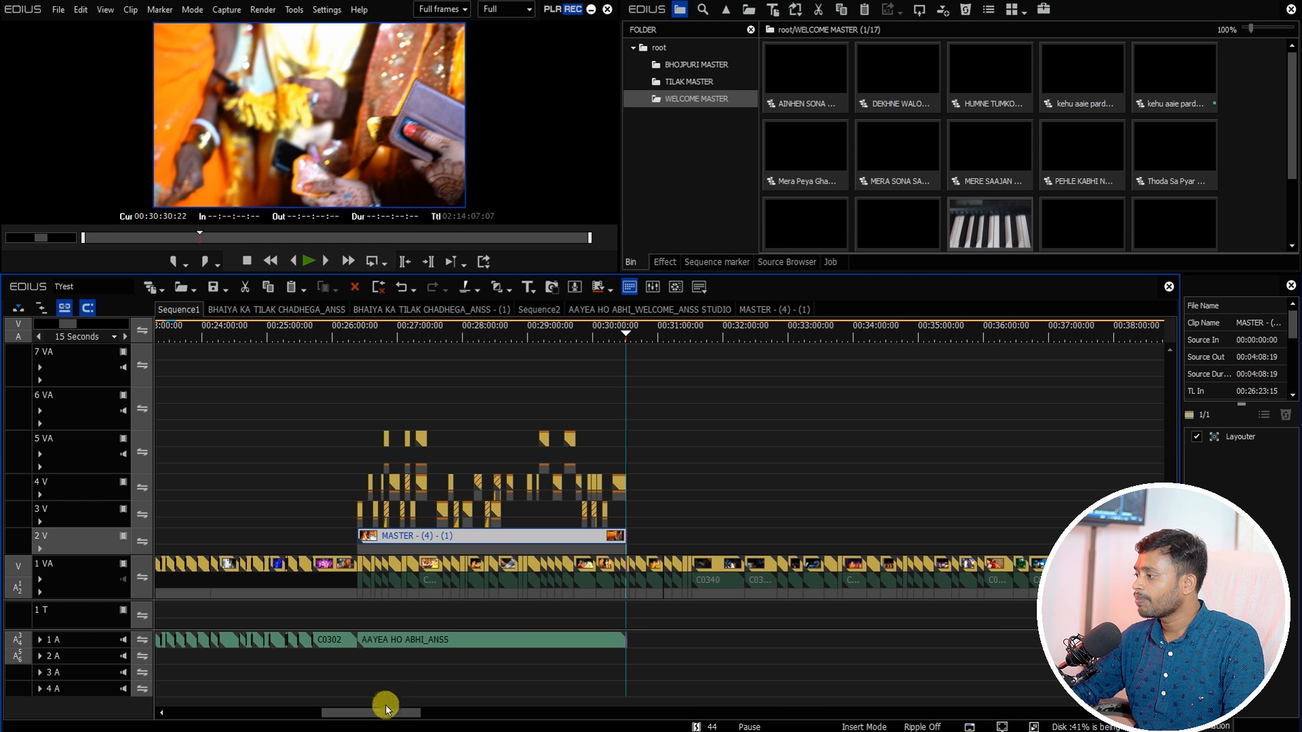
{"action": "left_click_drag", "start_coordinate": [387, 709], "coordinate": [407, 713]}
{"action": "left_click", "coordinate": [350, 331]}
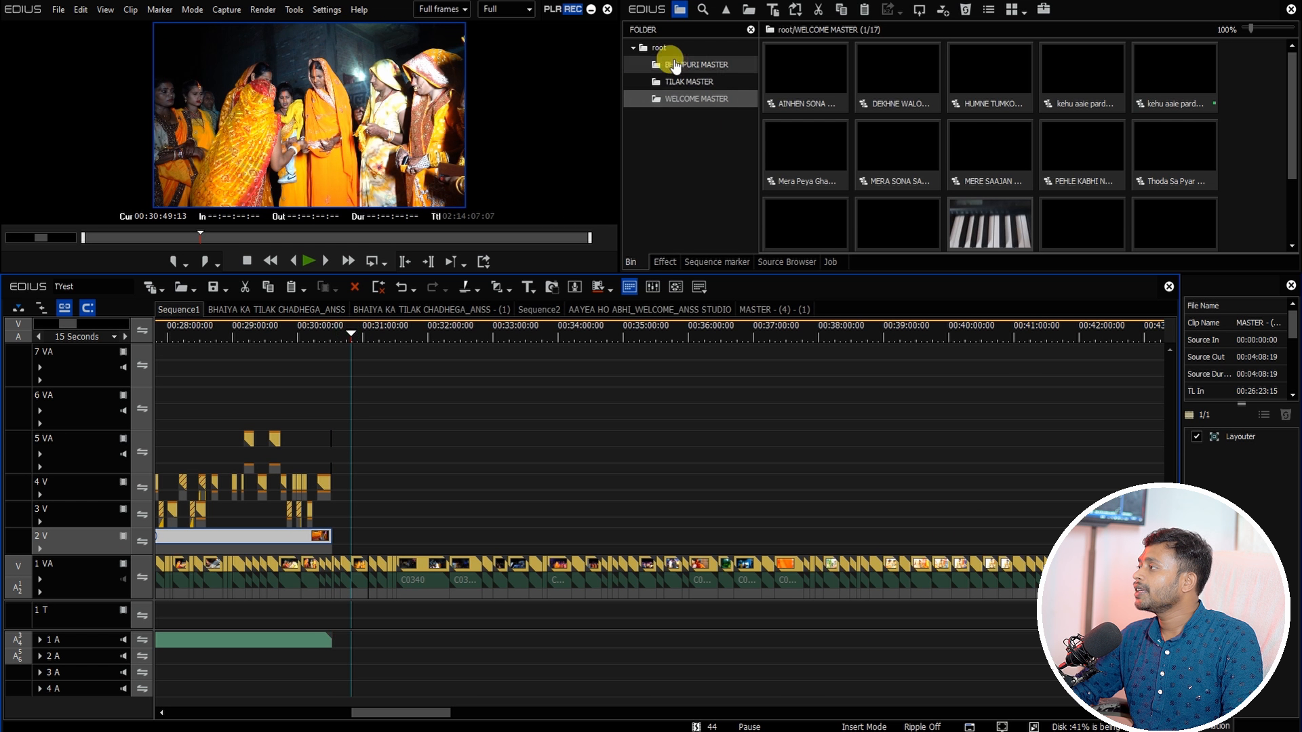
Step: Import the SHARMA STUDIO OK project from the 07-ONLINE ALL MASTER BY SHARMA STUDIO folder into the bin root
{"action": "left_click", "coordinate": [659, 47]}
{"action": "right_click", "coordinate": [680, 124]}
{"action": "left_click", "coordinate": [697, 174]}
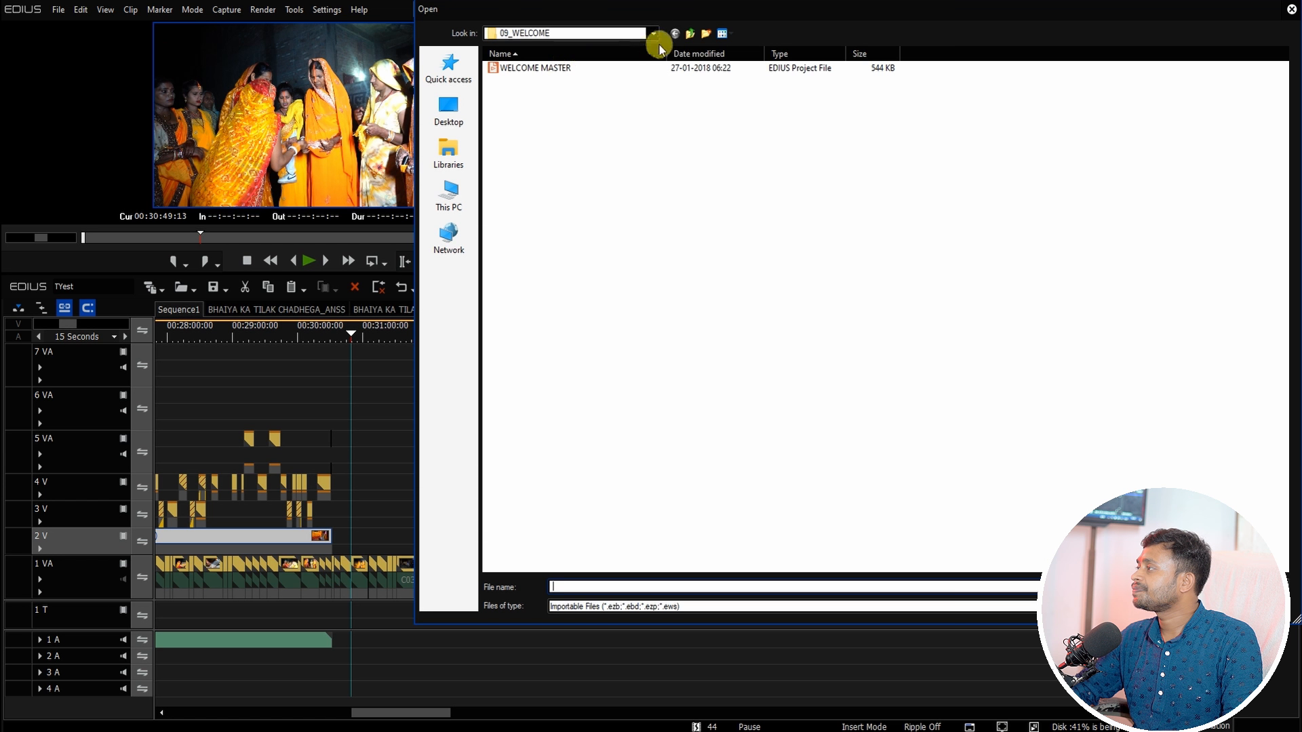
{"action": "left_click", "coordinate": [688, 34]}
{"action": "left_click", "coordinate": [598, 137]}
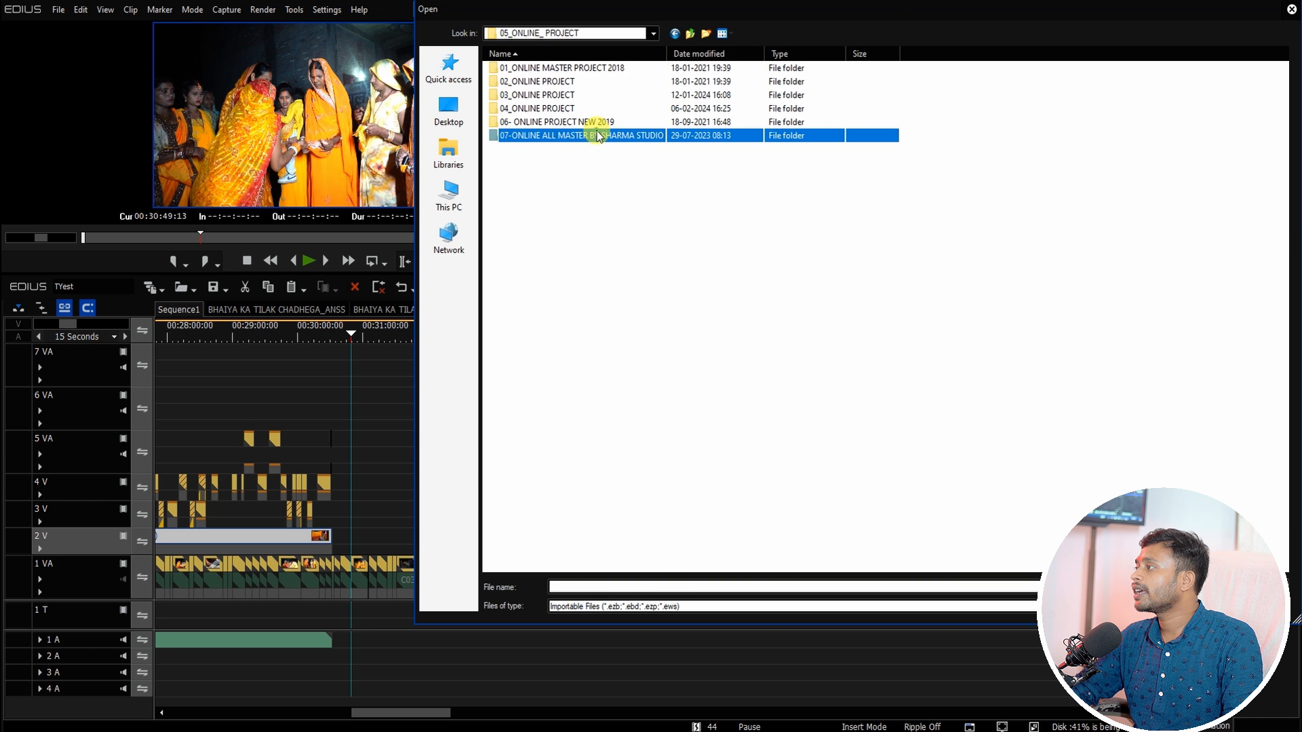
{"action": "double_click", "coordinate": [563, 139]}
{"action": "left_click", "coordinate": [542, 96]}
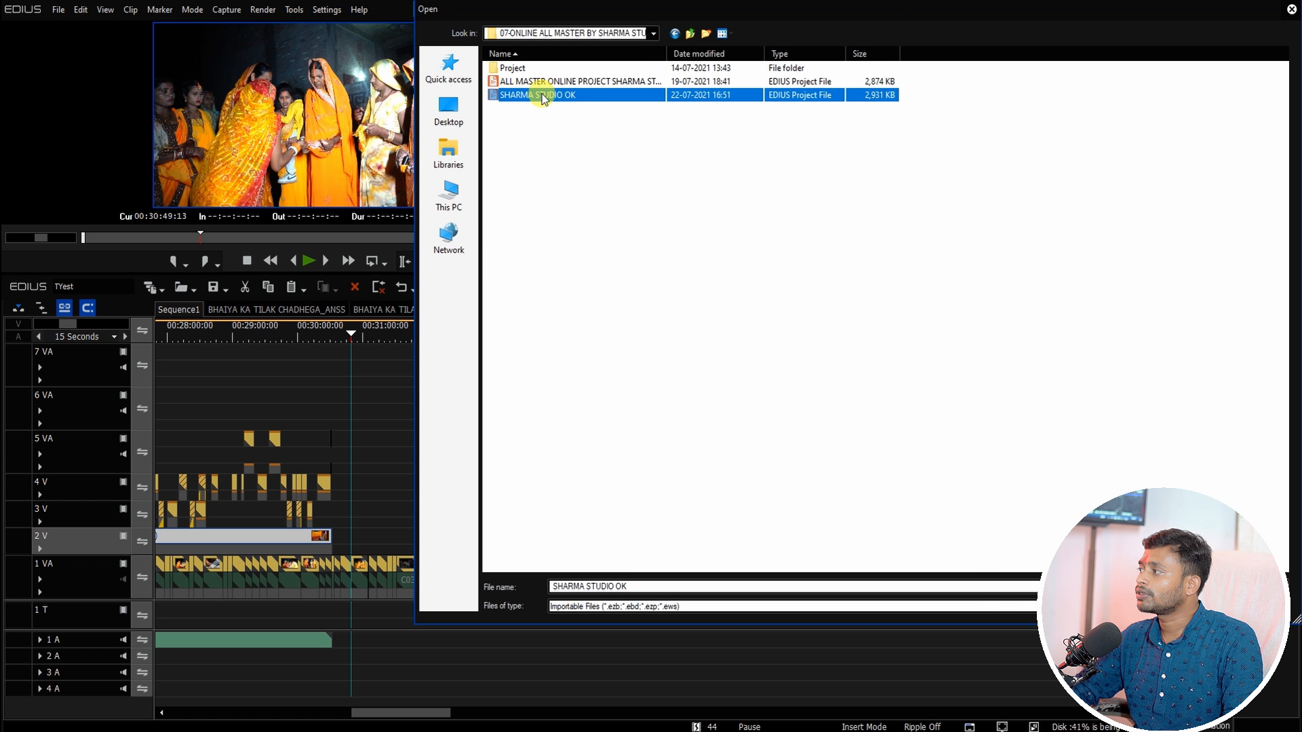
{"action": "double_click", "coordinate": [543, 96]}
{"action": "left_click", "coordinate": [927, 161]}
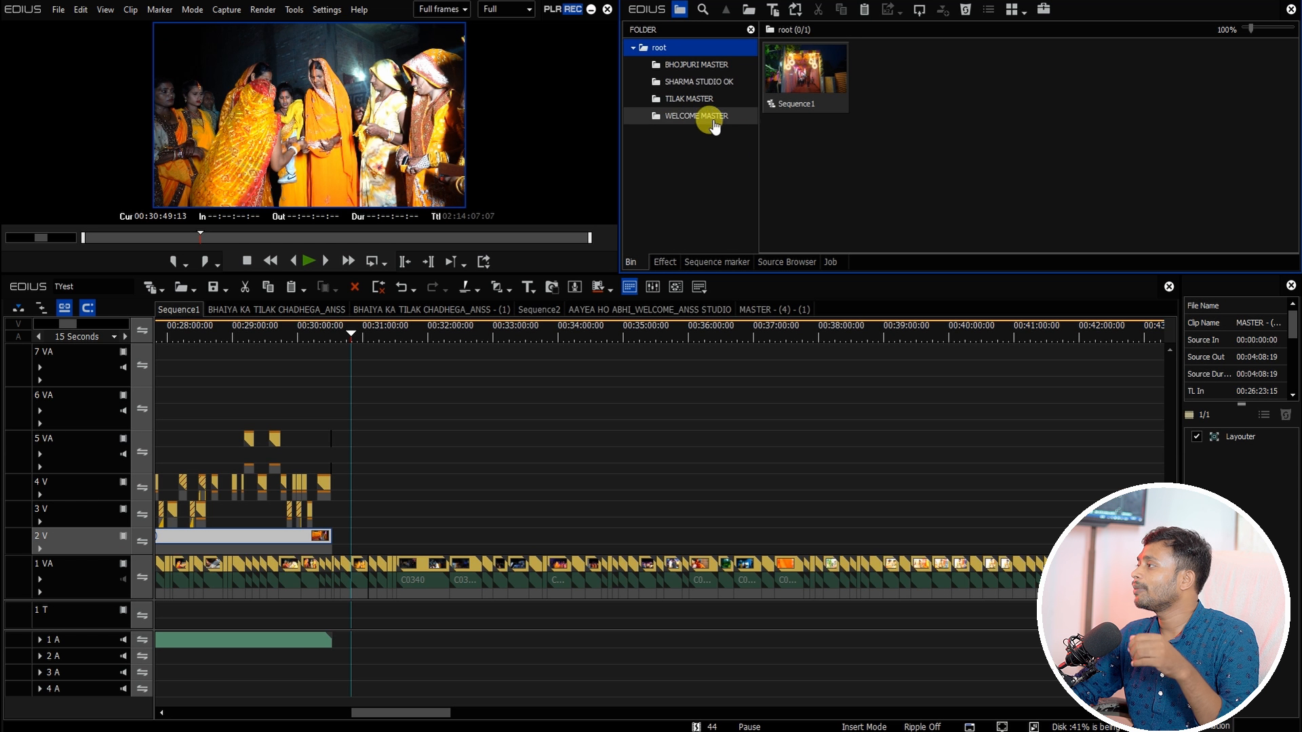
Step: Open the SHARMA STUDIO OK bin folder and set the Sequence1 cursor at the end of the welcome clips
{"action": "left_click", "coordinate": [706, 82]}
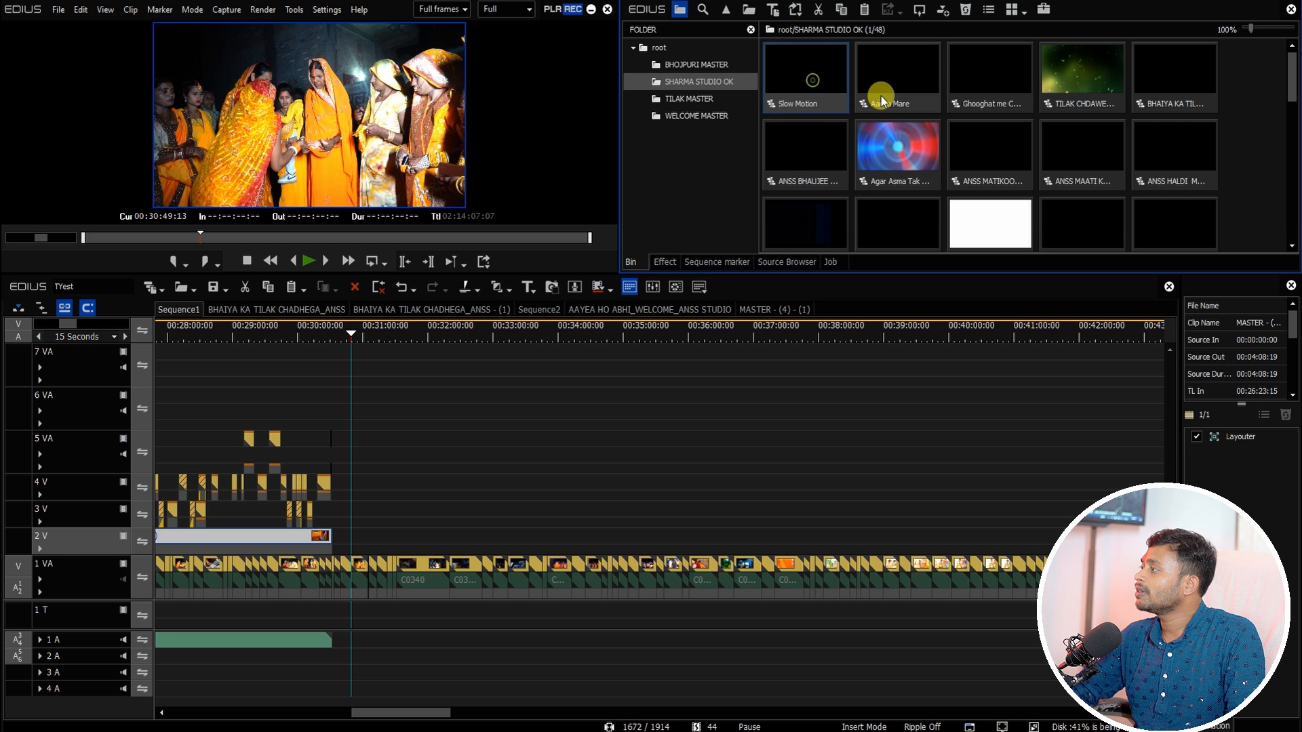
{"action": "left_click", "coordinate": [893, 73]}
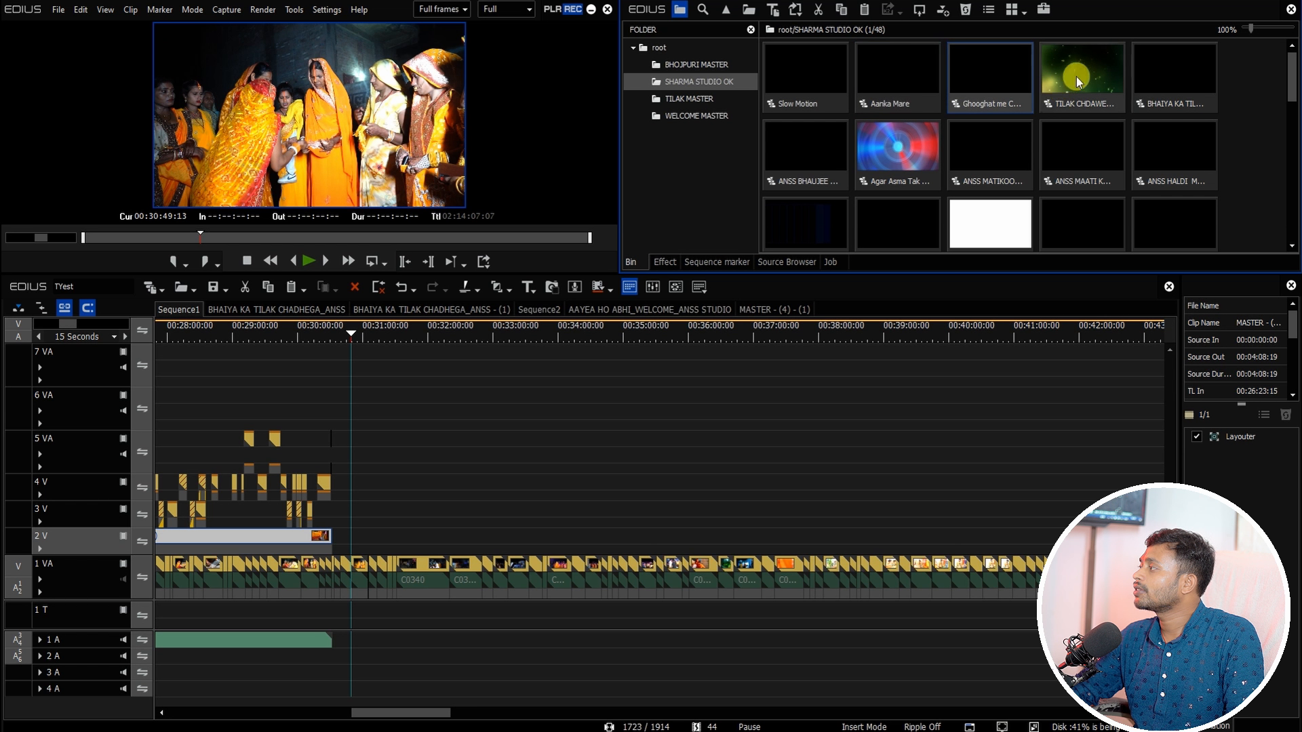
{"action": "left_click", "coordinate": [1178, 87]}
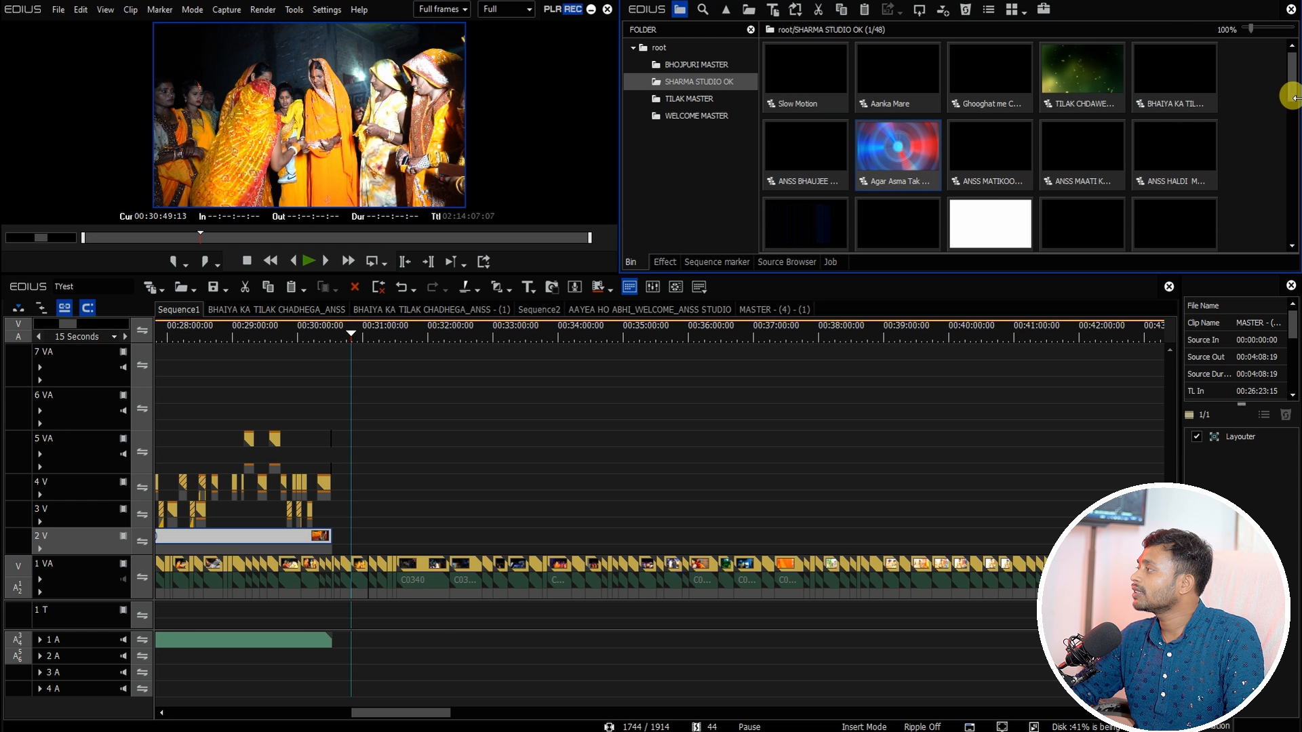
{"action": "mouse_move", "coordinate": [1291, 88]}
{"action": "left_mouse_down"}
{"action": "mouse_move", "coordinate": [1292, 237]}
{"action": "mouse_move", "coordinate": [1289, 82]}
{"action": "left_mouse_up"}
{"action": "left_click_drag", "start_coordinate": [352, 335], "coordinate": [332, 336]}
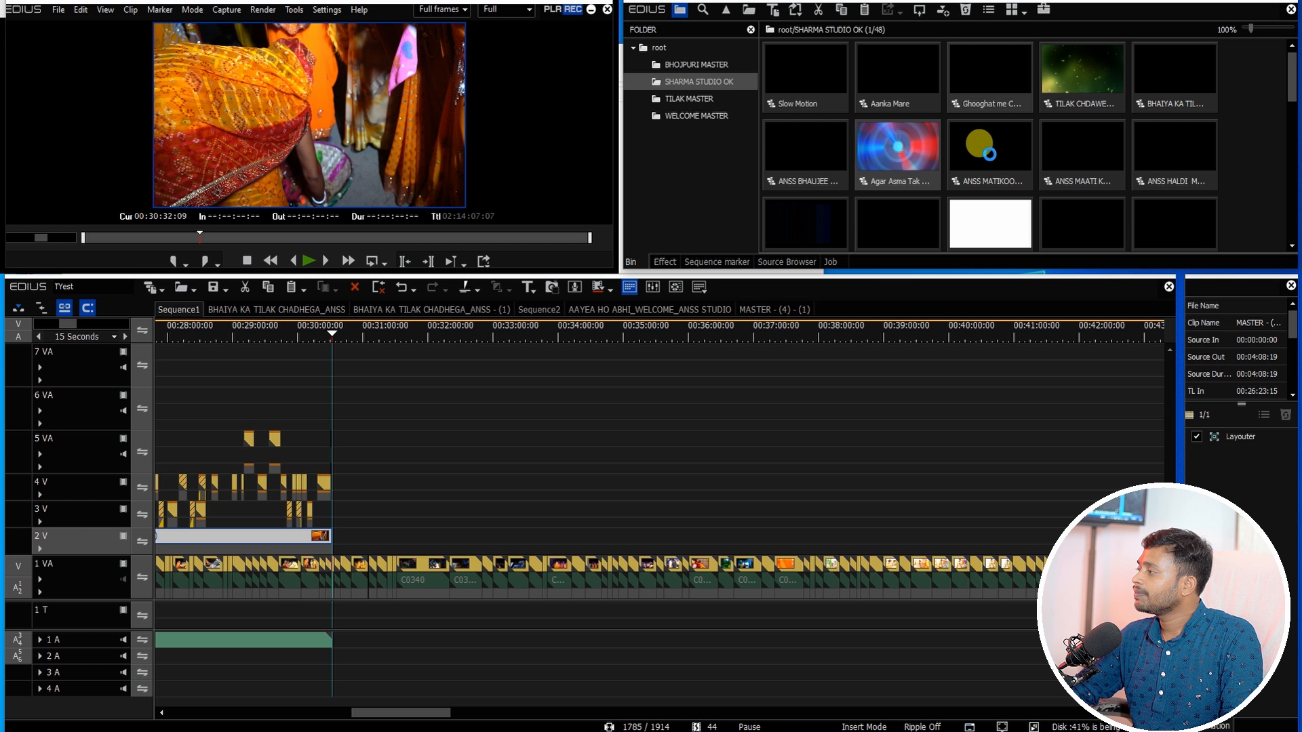
Step: Open the ANSS MATIKOORE JAT HA sequence from the SHARMA STUDIO OK bin
{"action": "left_click", "coordinate": [983, 143]}
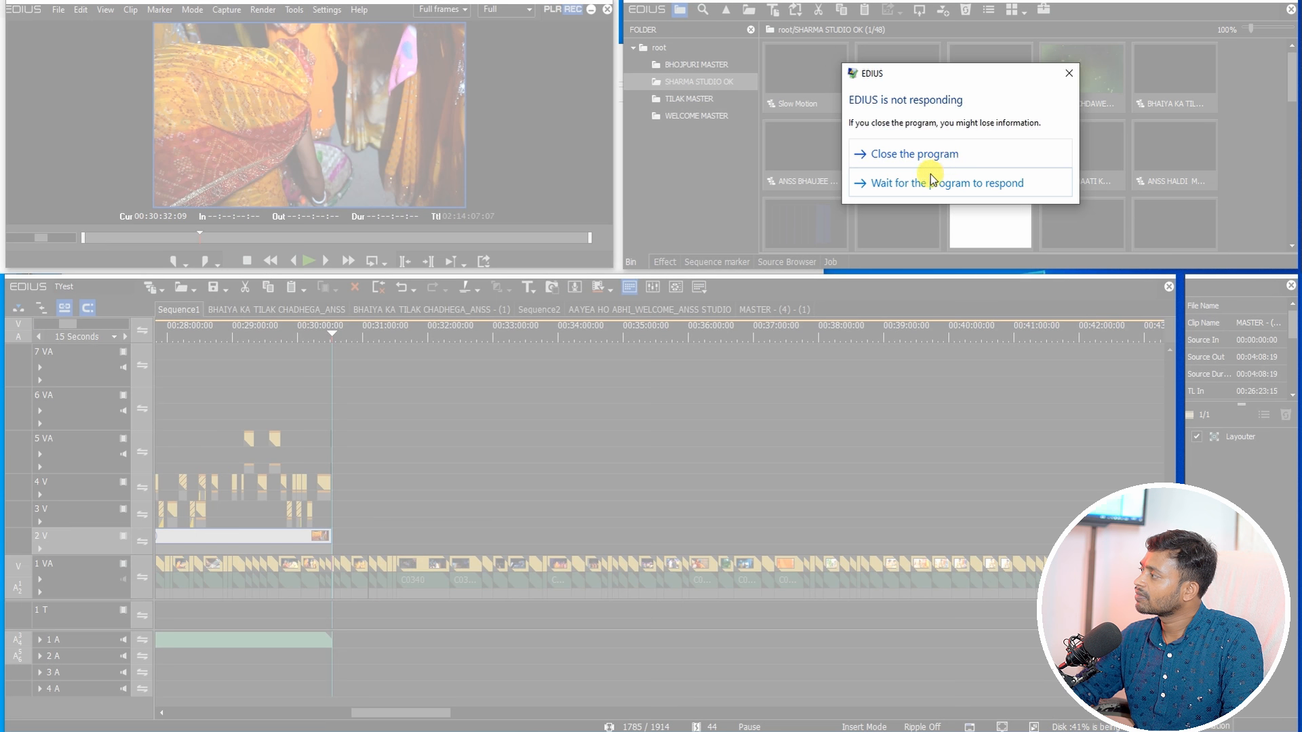
{"action": "left_click", "coordinate": [925, 179]}
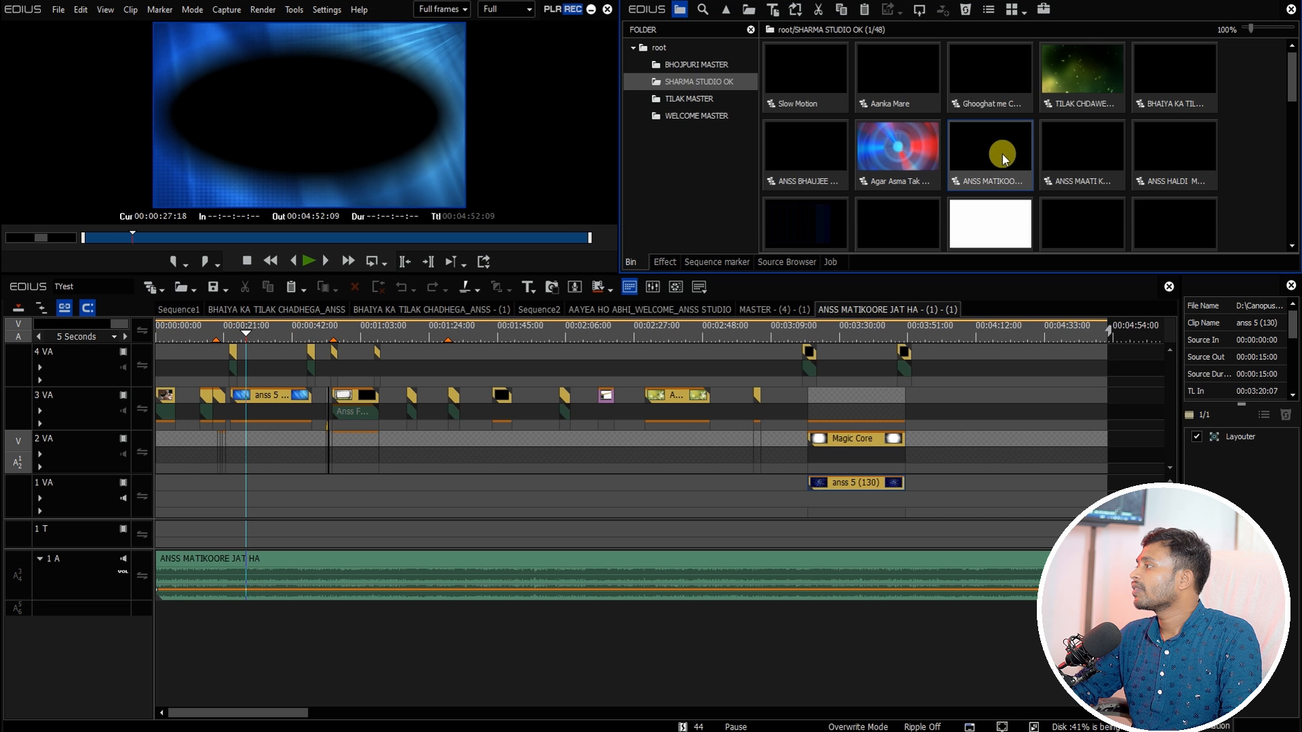
{"action": "left_click", "coordinate": [367, 334]}
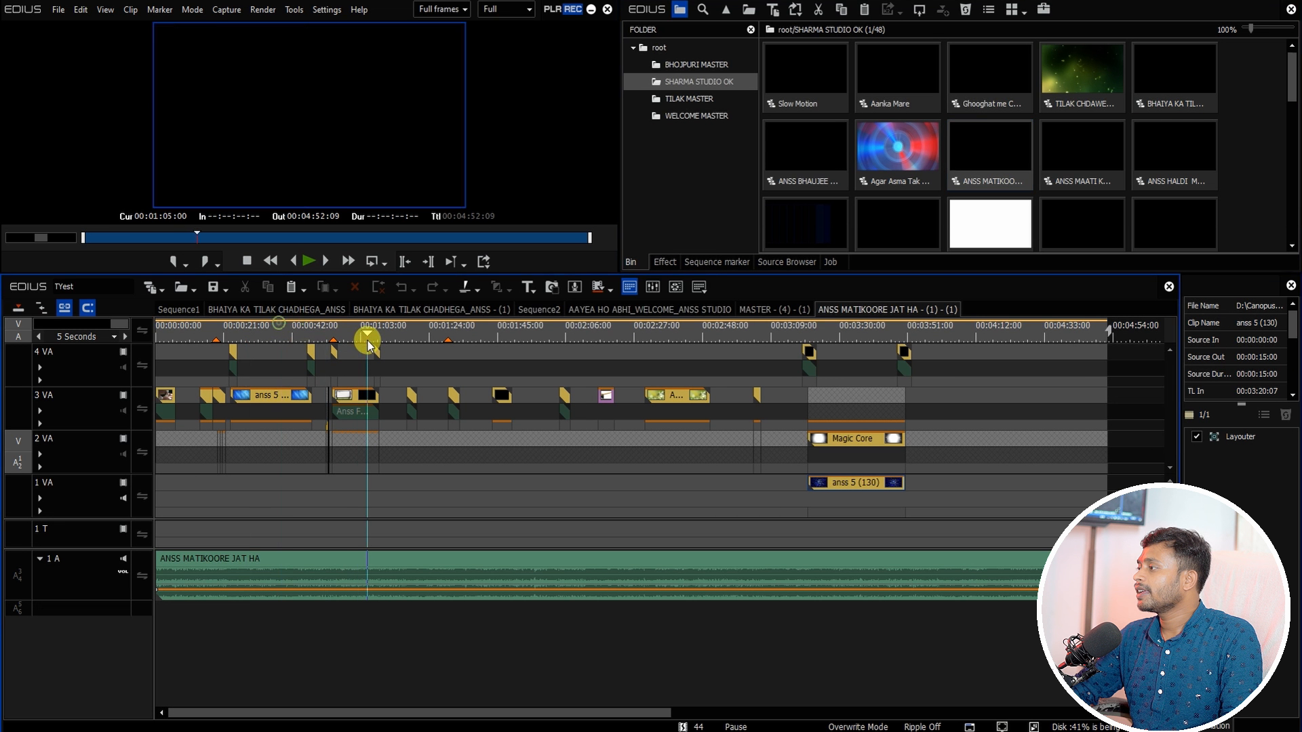
Step: Delete the unused sequences BHAIYA KA TILAK CHADHEGA_ANSS - (1), Sequence2 and MASTER - (4) - (1)
{"action": "left_click", "coordinate": [204, 310]}
{"action": "right_click", "coordinate": [178, 310]}
{"action": "left_click", "coordinate": [203, 431]}
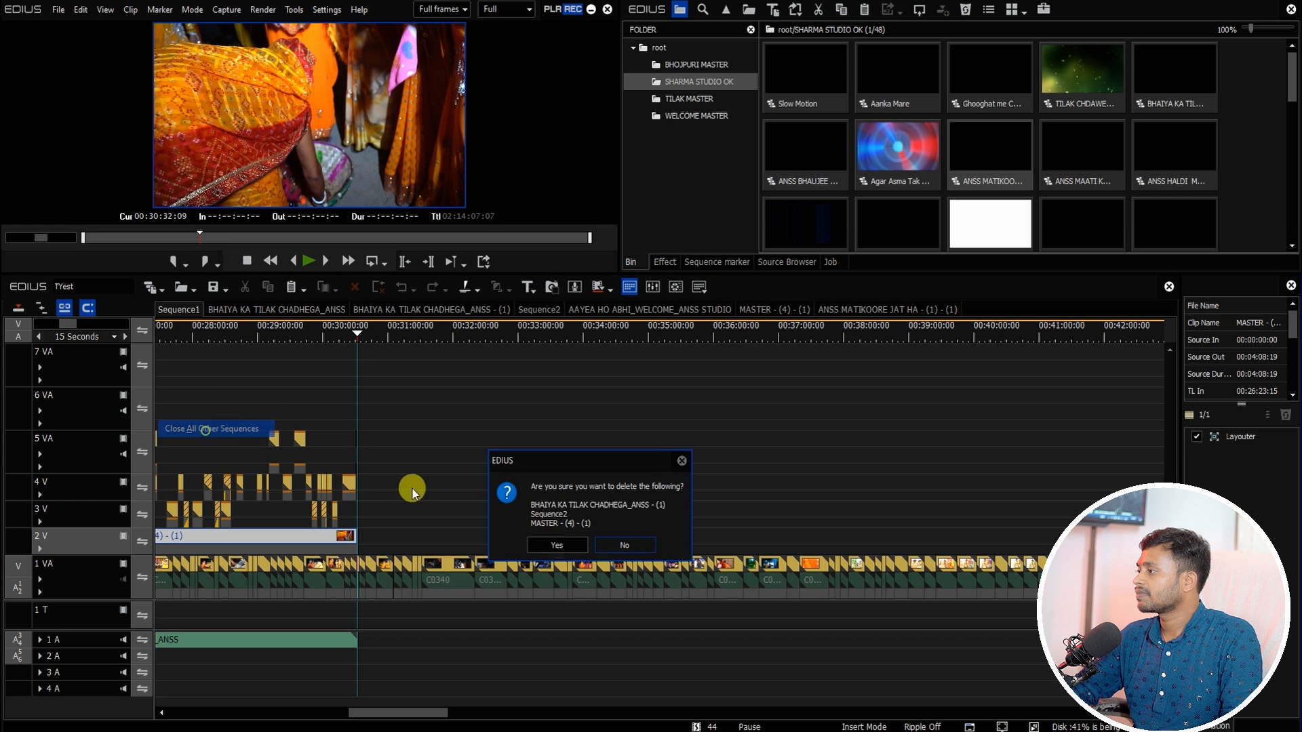
{"action": "left_click", "coordinate": [555, 546]}
Step: Copy the ANSS MATIKOORE JAT HA sequence contents and paste them into Sequence1 at the cursor
{"action": "left_click", "coordinate": [993, 153]}
{"action": "left_click", "coordinate": [329, 483]}
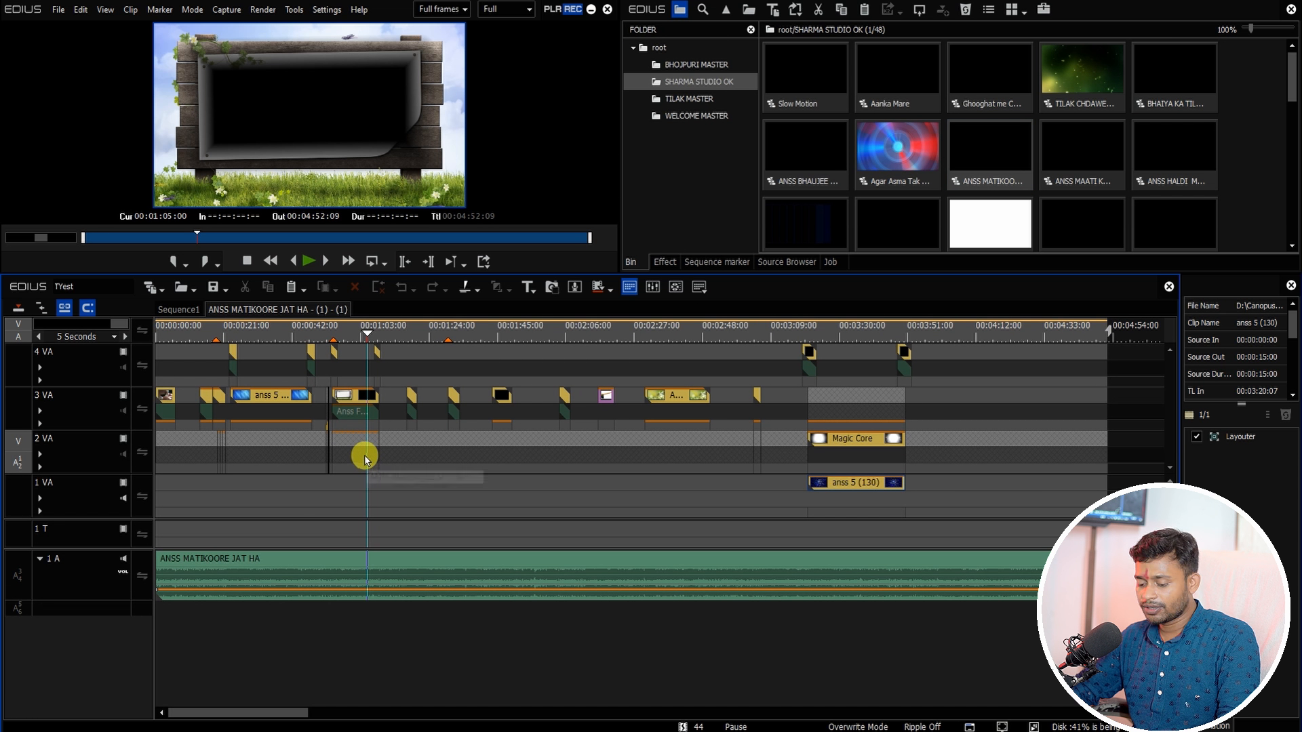
{"action": "left_click", "coordinate": [364, 458]}
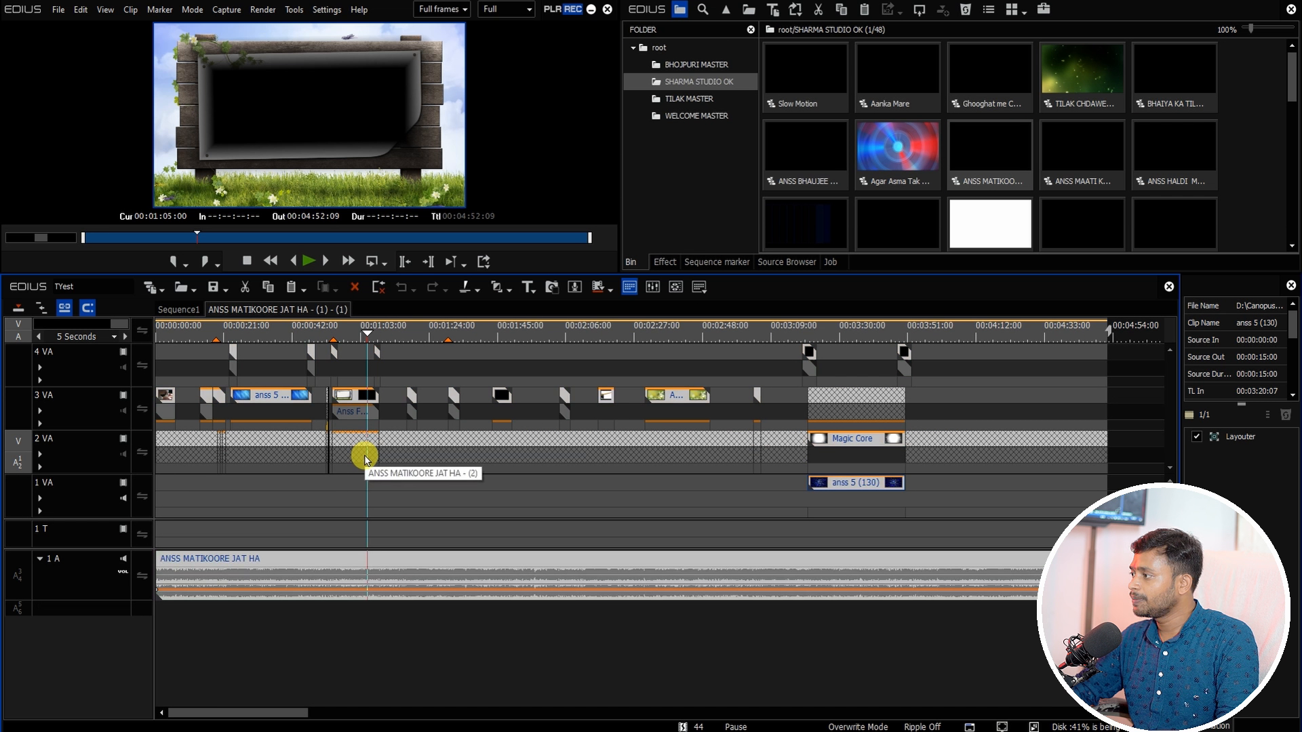
{"action": "left_click", "coordinate": [179, 309]}
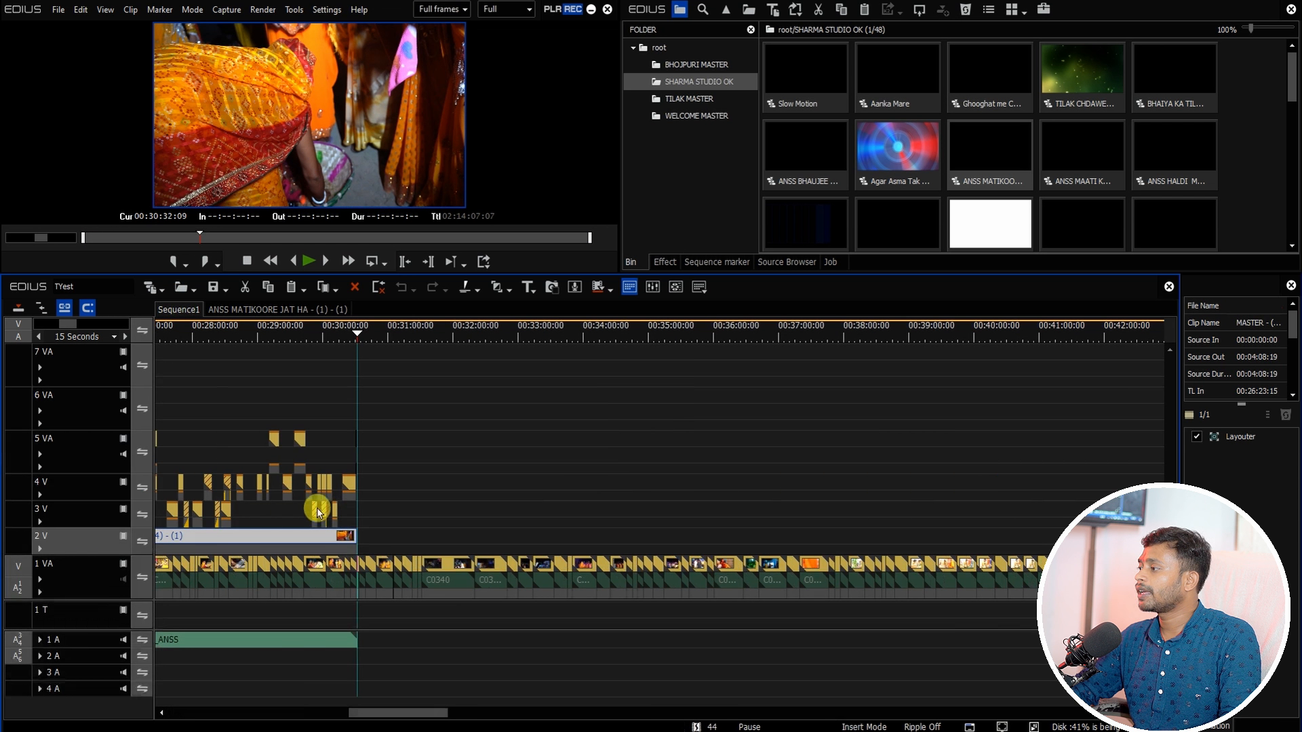
{"action": "key", "text": "ctrl+v"}
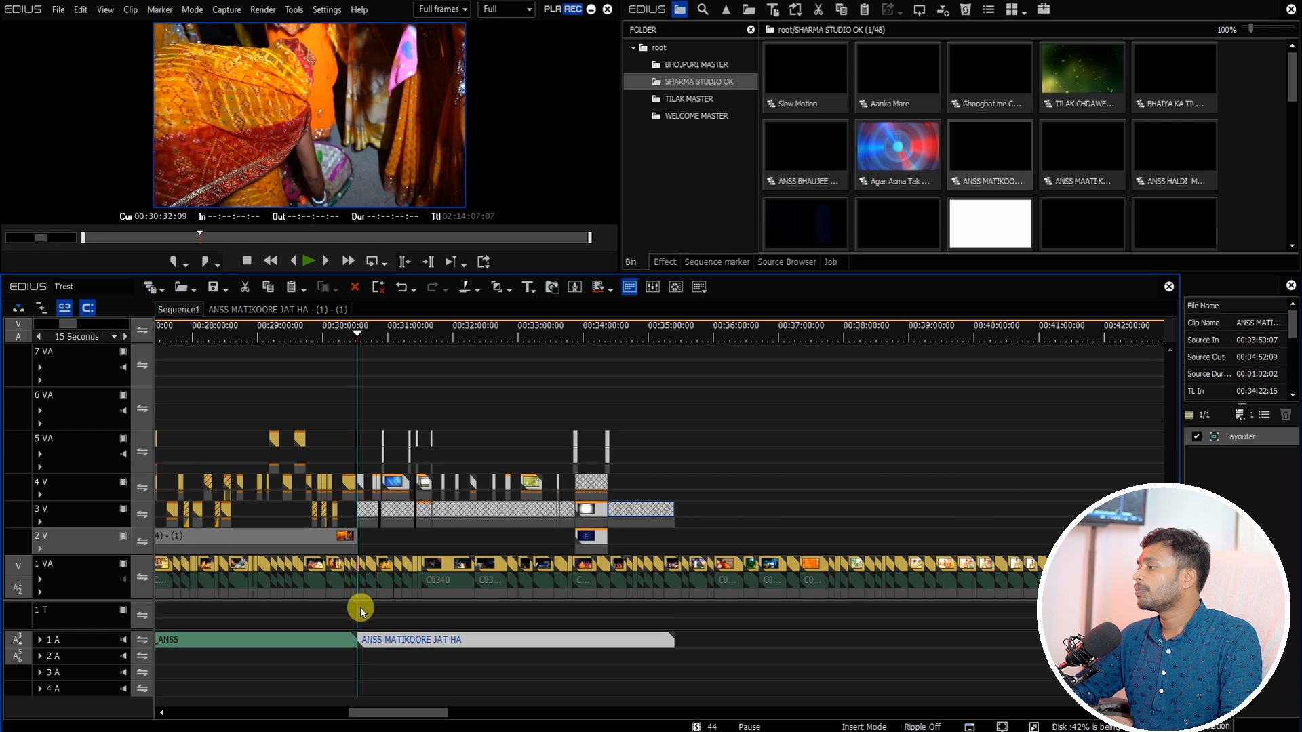
Step: Inspect the pasted clips by selecting them and opening the nested ANSS MATIKOORE JAT HA - (2) clip
{"action": "left_click_drag", "start_coordinate": [360, 605], "coordinate": [723, 567]}
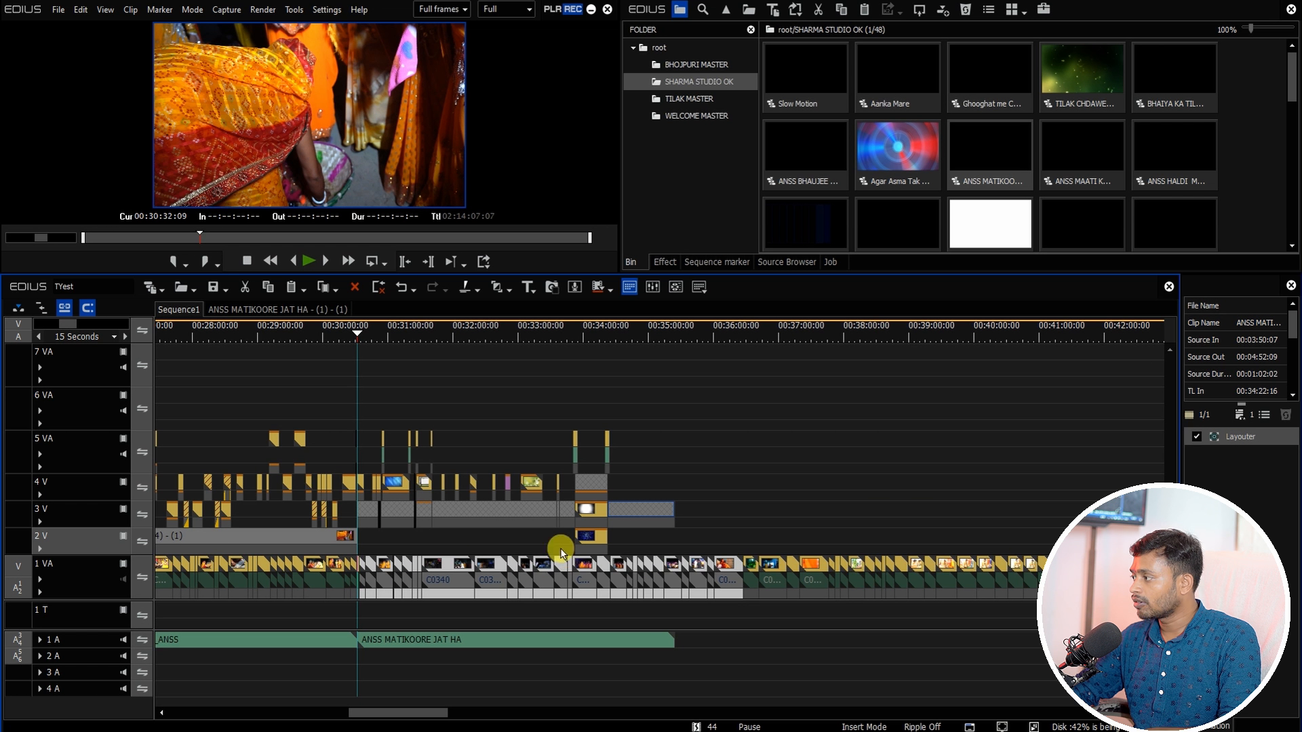
{"action": "double_click", "coordinate": [504, 512]}
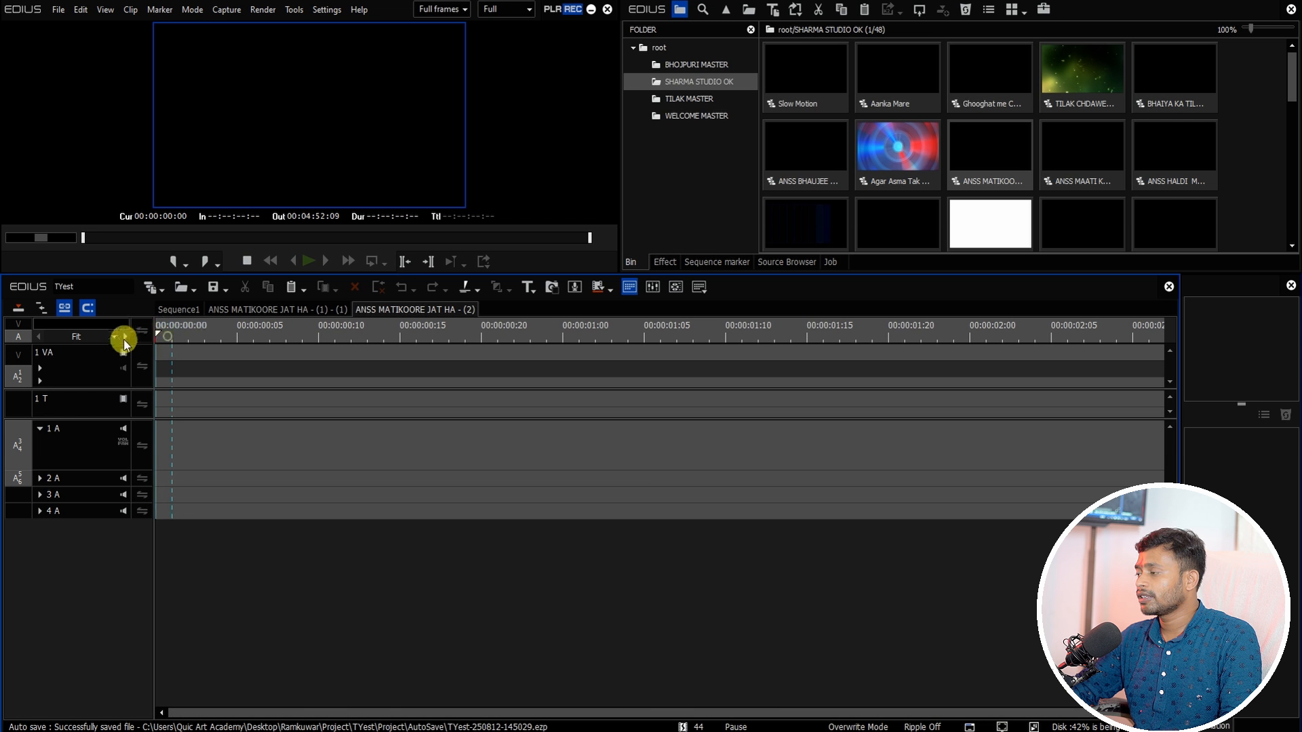
{"action": "scroll", "coordinate": [231, 369], "scroll_direction": "down", "scroll_amount": 1}
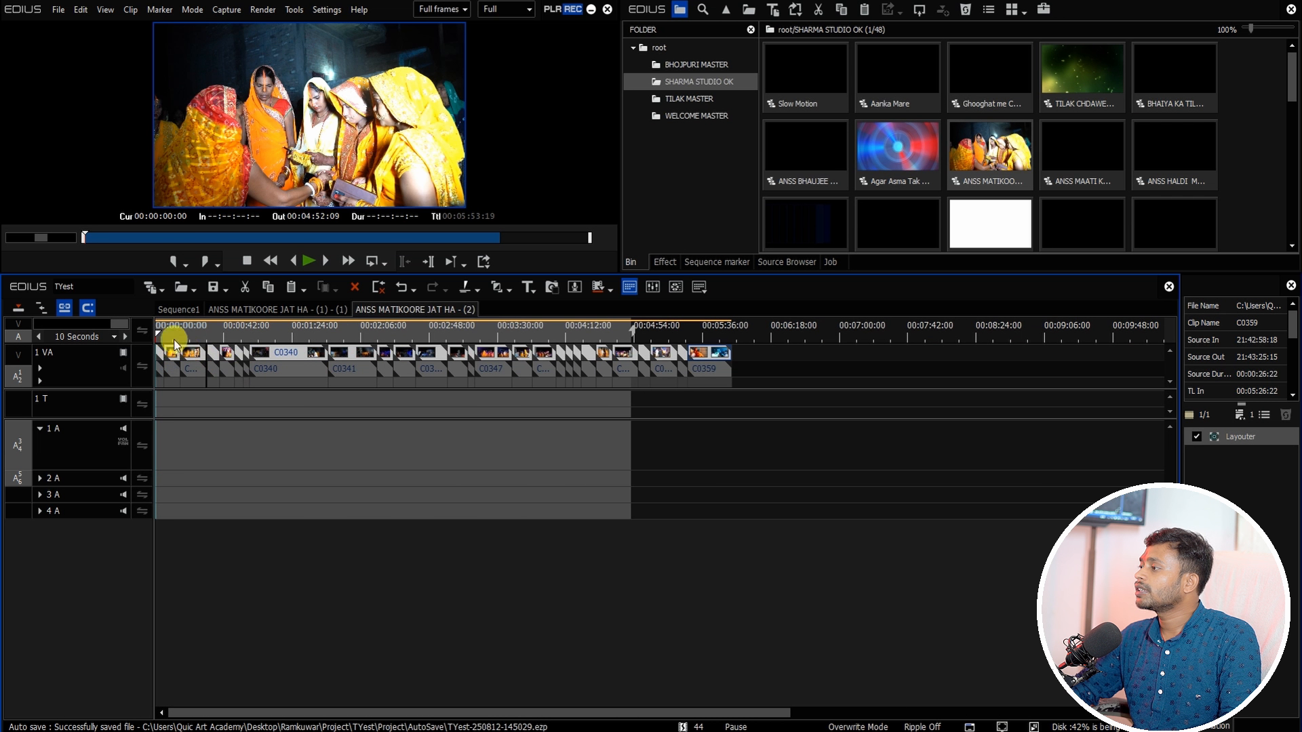
{"action": "left_click_drag", "start_coordinate": [174, 338], "coordinate": [475, 339]}
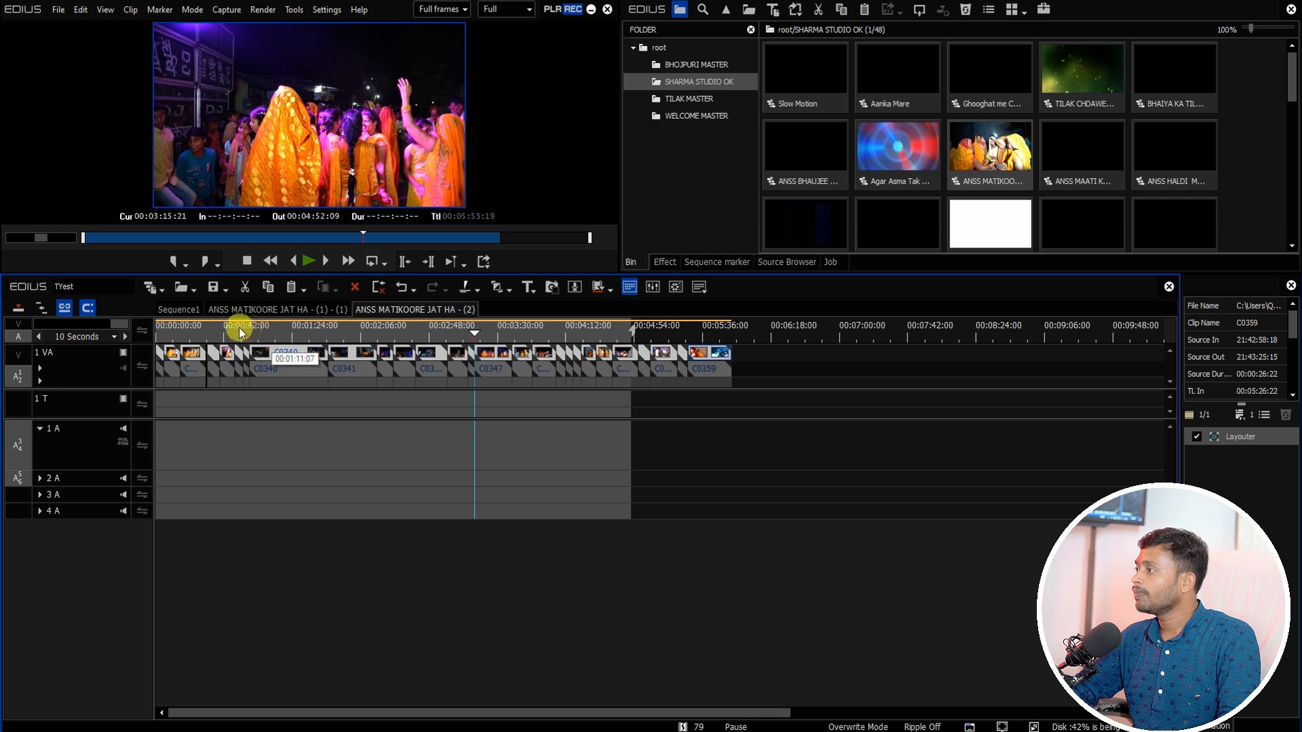
Step: Select and delete clips inside the nested ANSS MATIKOORE JAT HA - (2) sequence
{"action": "left_click_drag", "start_coordinate": [168, 336], "coordinate": [216, 373]}
{"action": "left_click_drag", "start_coordinate": [889, 450], "coordinate": [359, 364]}
{"action": "key", "text": "Delete"}
Step: In Sequence1, add a cut point across tracks at about 00:31:02:21 and delete the clip following it
{"action": "key", "text": "Home"}
{"action": "scroll", "coordinate": [170, 332], "scroll_direction": "up", "scroll_amount": 3}
{"action": "left_click", "coordinate": [179, 310]}
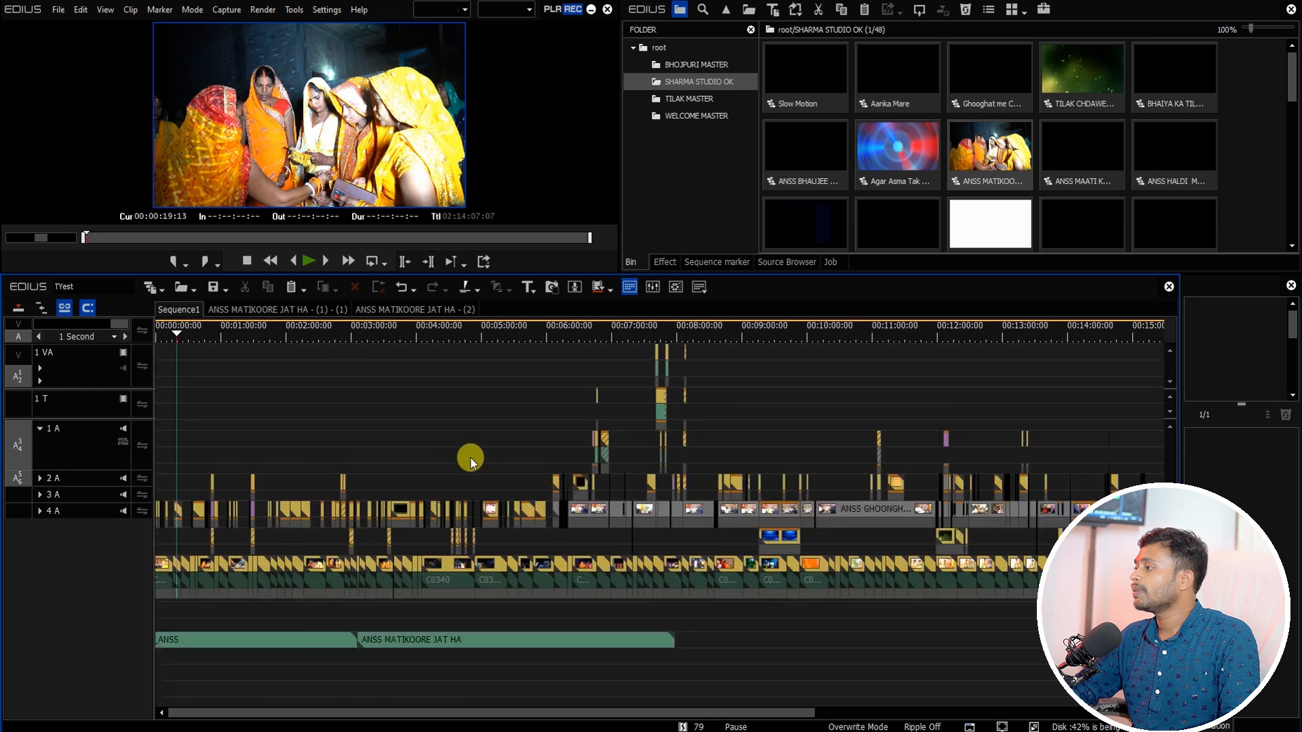
{"action": "left_click", "coordinate": [373, 333]}
{"action": "scroll", "coordinate": [388, 400], "scroll_direction": "up", "scroll_amount": 3}
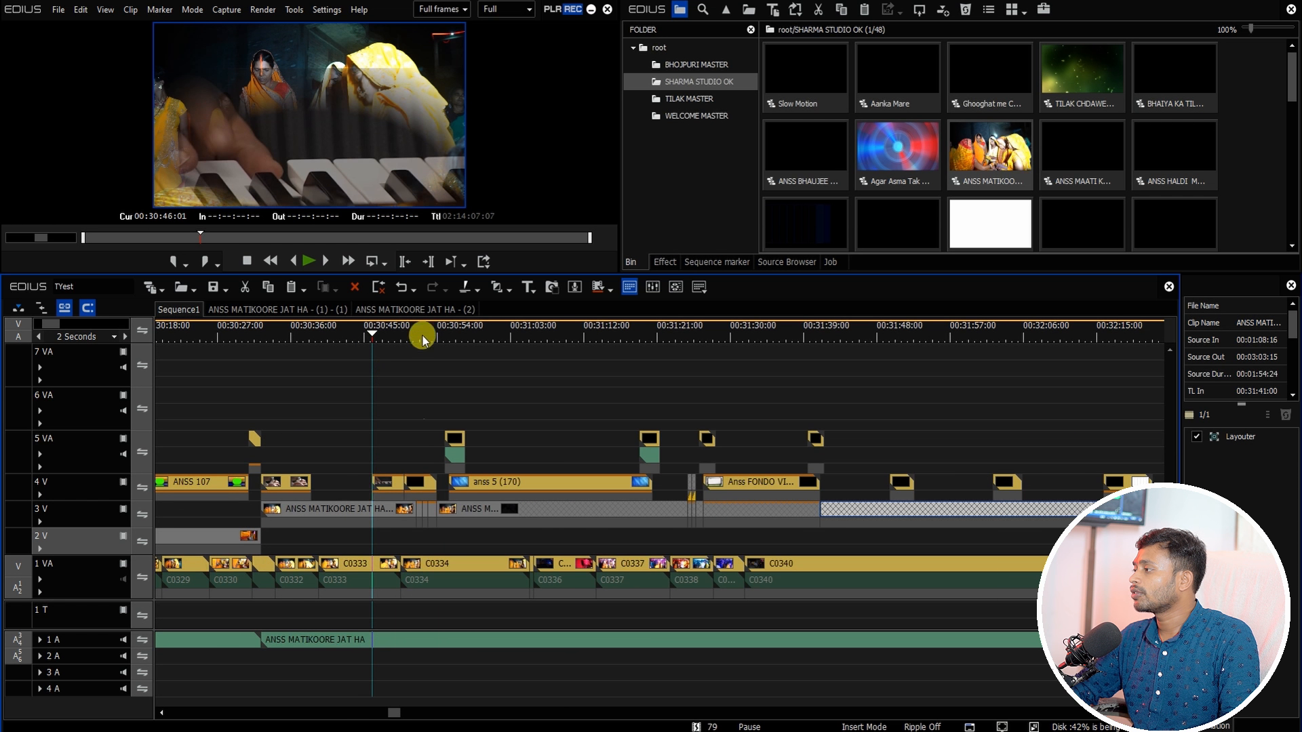
{"action": "left_click_drag", "start_coordinate": [419, 327], "coordinate": [518, 409]}
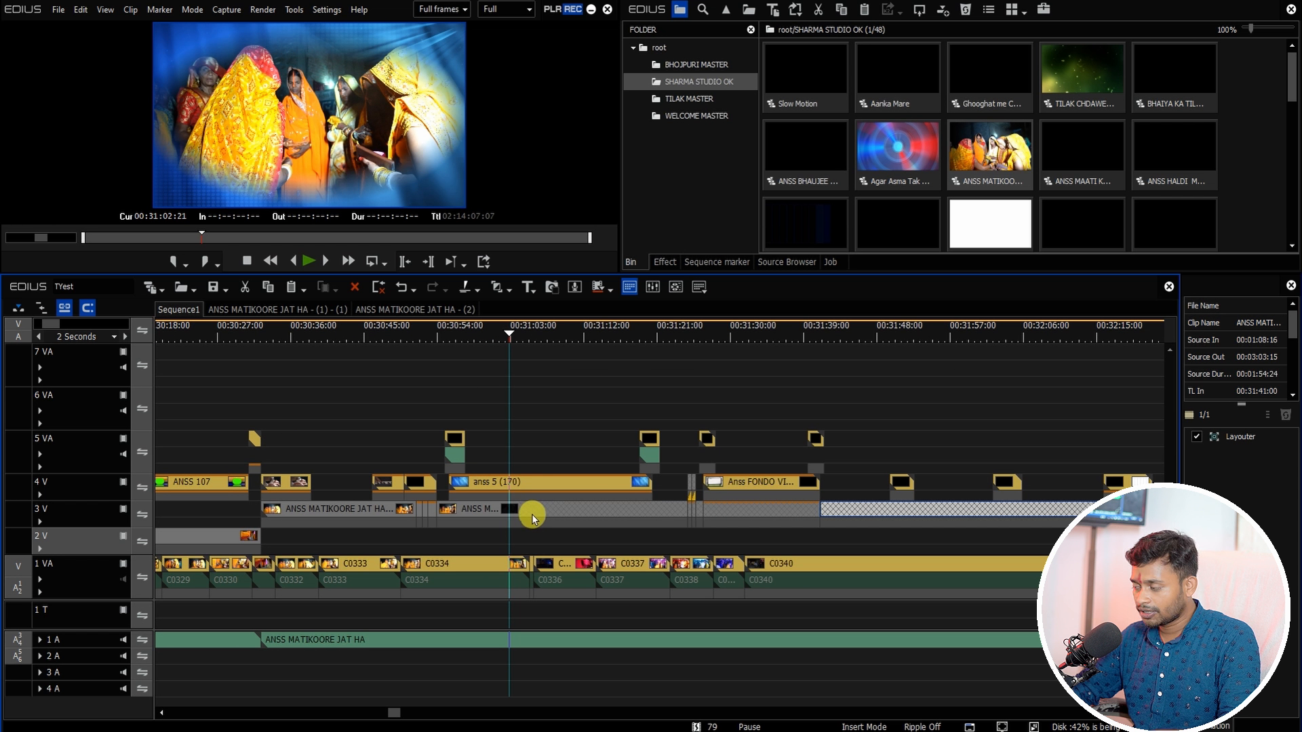
{"action": "key", "text": "shift+c"}
{"action": "key", "text": "Delete"}
Step: Select the leftover clips on tracks 3 V to 5 V after the cut and delete them
{"action": "scroll", "coordinate": [543, 510], "scroll_direction": "down", "scroll_amount": 3}
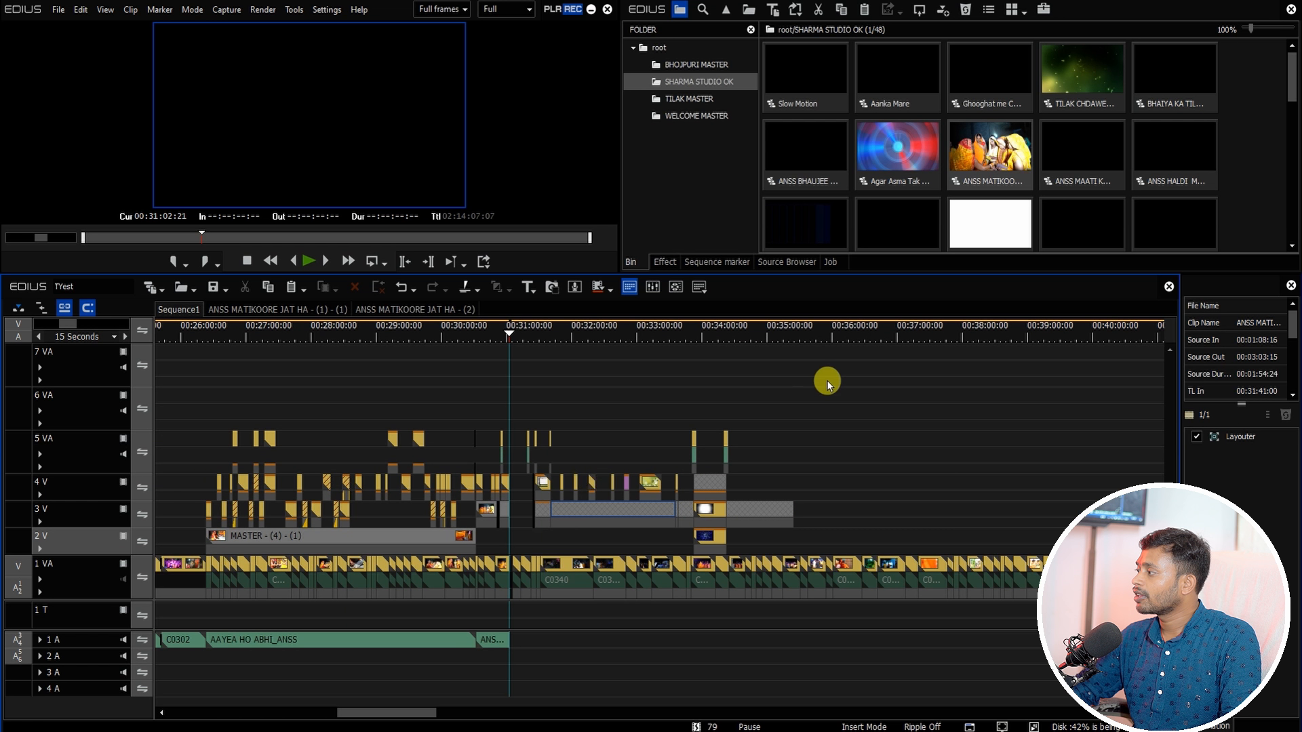
{"action": "left_click_drag", "start_coordinate": [865, 379], "coordinate": [514, 533]}
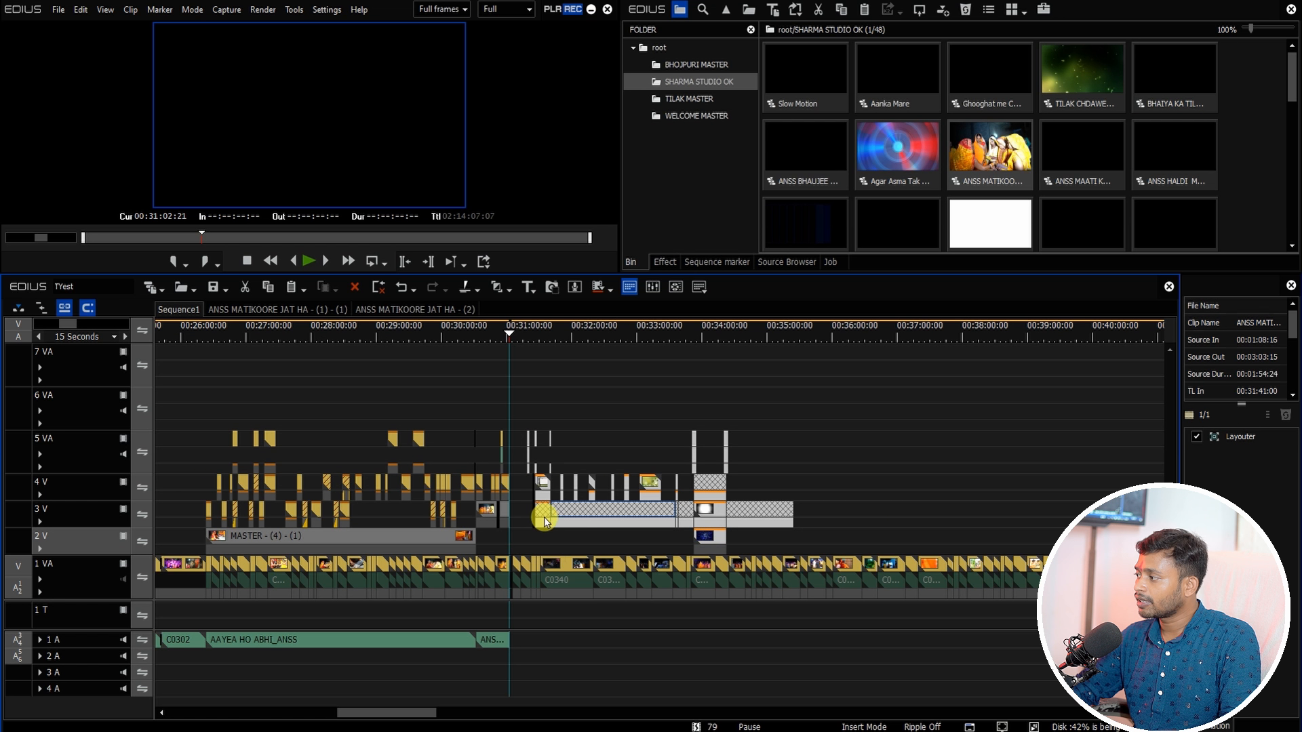
{"action": "key", "text": "Delete"}
{"action": "left_click", "coordinate": [486, 339]}
{"action": "scroll", "coordinate": [488, 363], "scroll_direction": "up", "scroll_amount": 4}
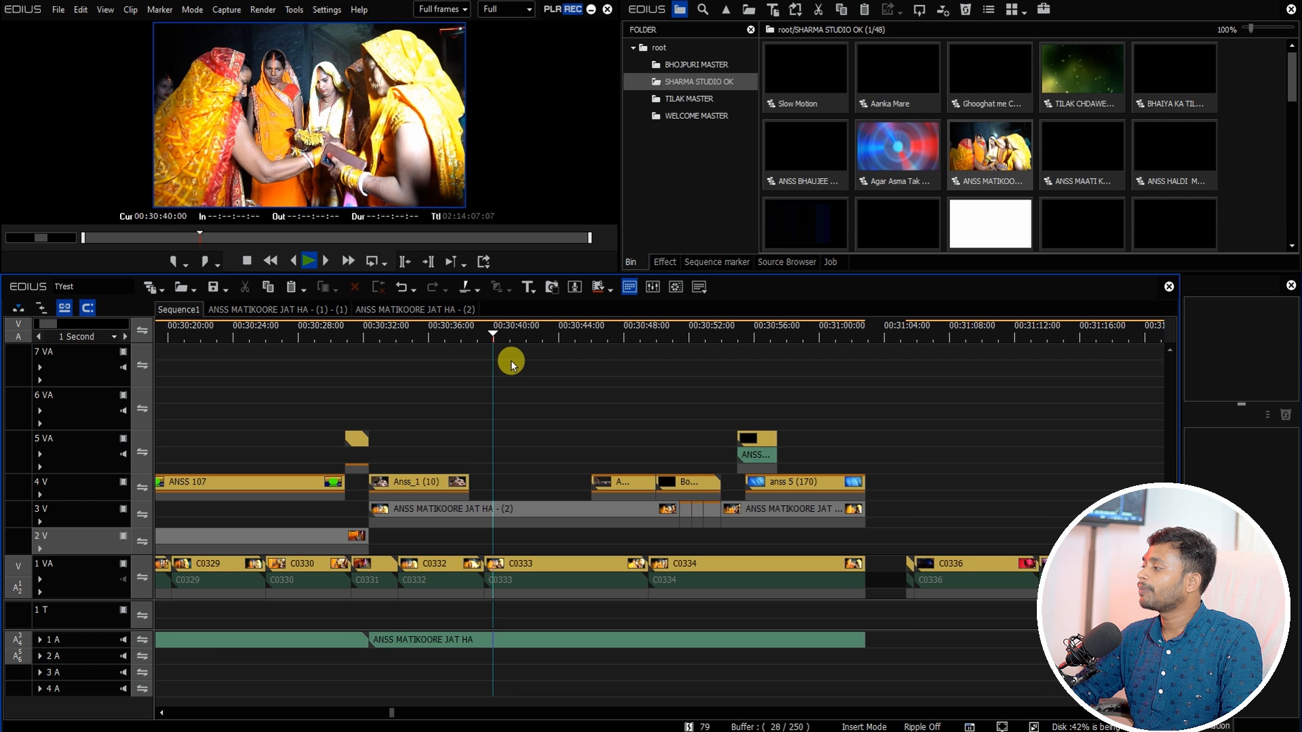
{"action": "scroll", "coordinate": [510, 361], "scroll_direction": "down", "scroll_amount": 3}
{"action": "left_click", "coordinate": [531, 329]}
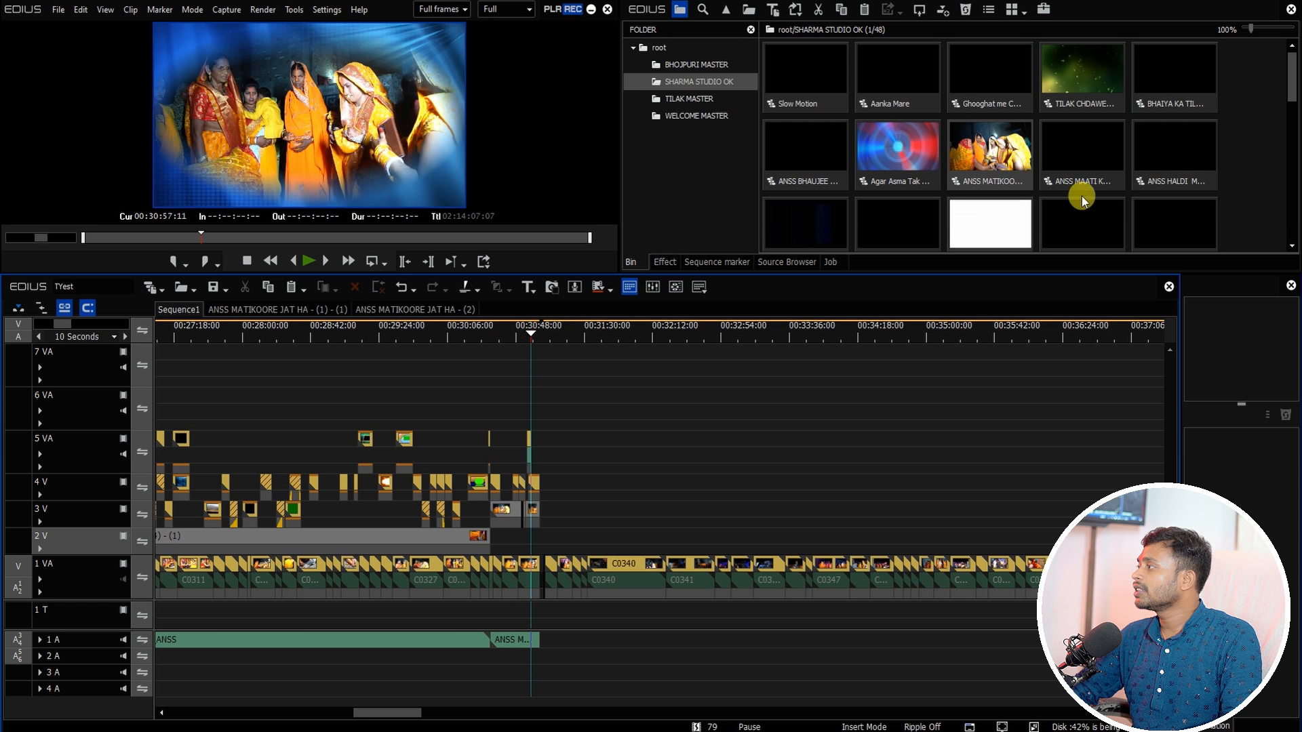
{"action": "left_click_drag", "start_coordinate": [1292, 82], "coordinate": [1291, 91]}
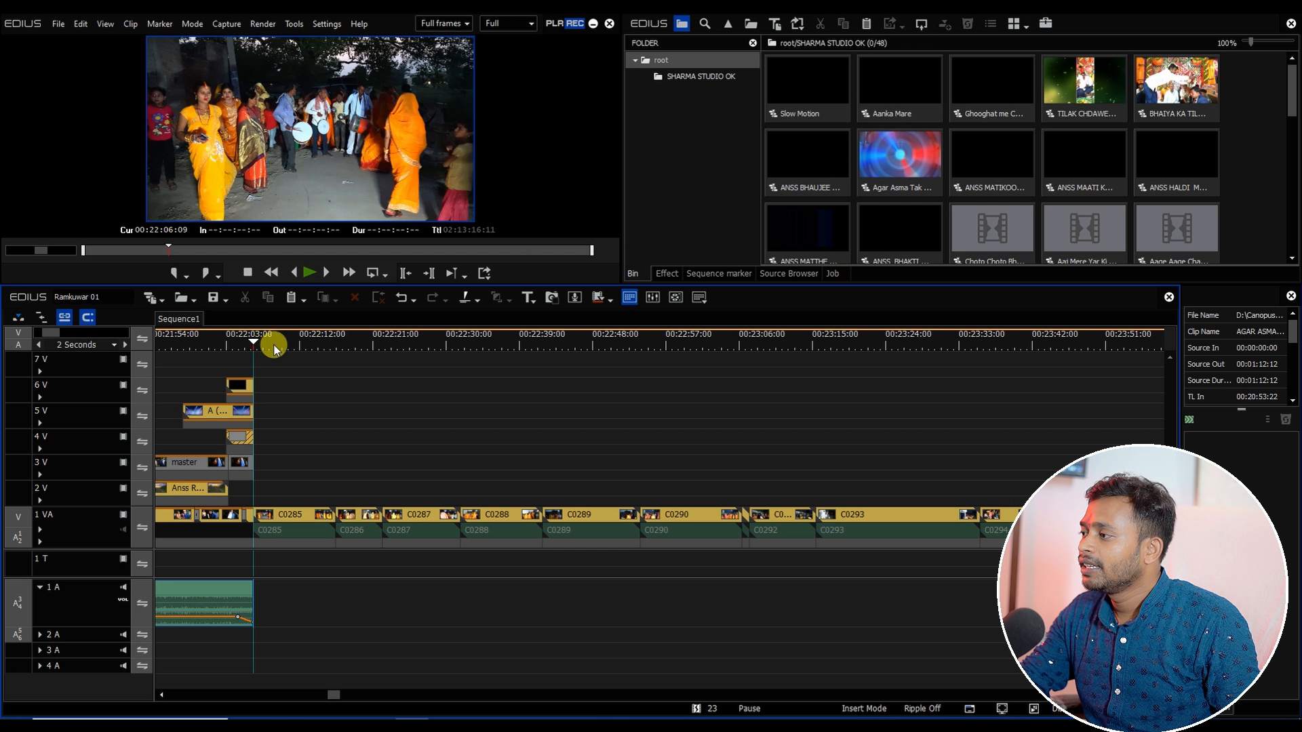
{"action": "left_click_drag", "start_coordinate": [274, 349], "coordinate": [360, 377]}
{"action": "scroll", "coordinate": [360, 377], "scroll_direction": "down", "scroll_amount": 1}
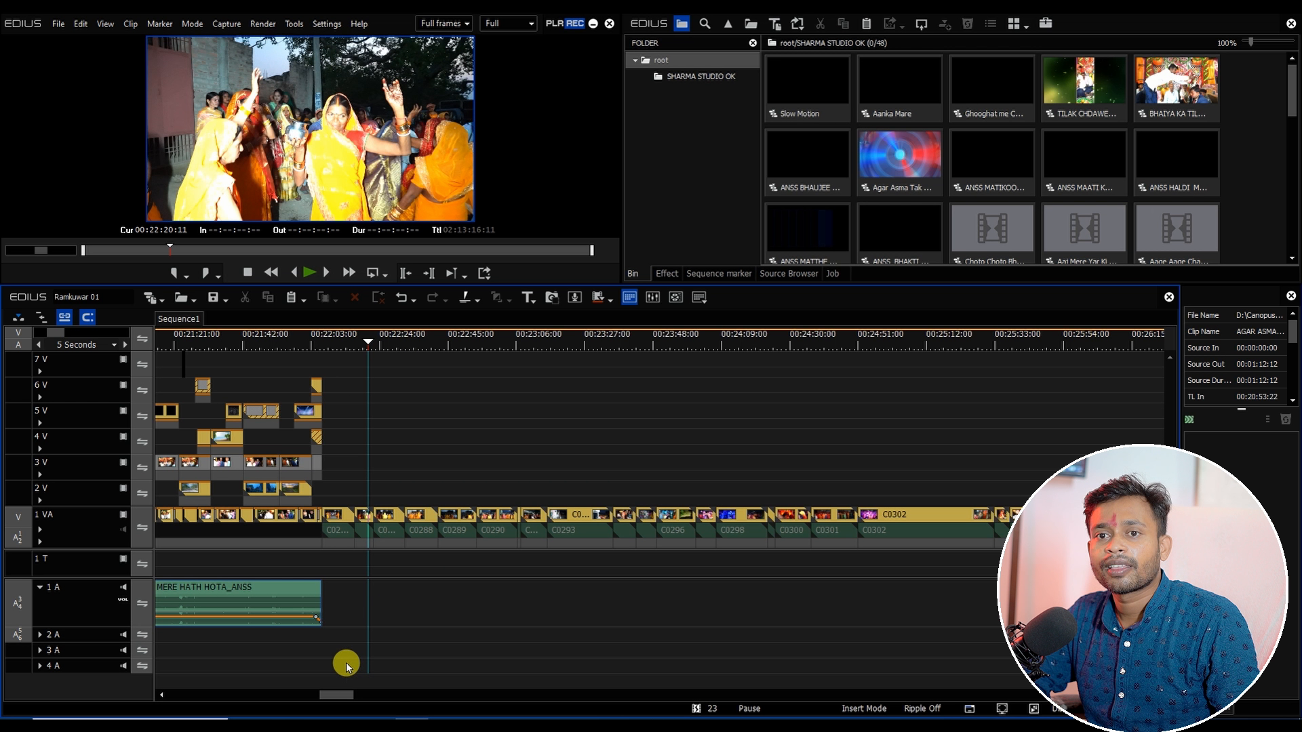
{"action": "scroll", "coordinate": [345, 668], "scroll_direction": "down", "scroll_amount": 1}
{"action": "left_click_drag", "start_coordinate": [344, 695], "coordinate": [354, 697]}
Step: Unlink the selected clips on track 1 VA and move their audio parts down onto the 1 A track
{"action": "left_click_drag", "start_coordinate": [255, 337], "coordinate": [564, 385]}
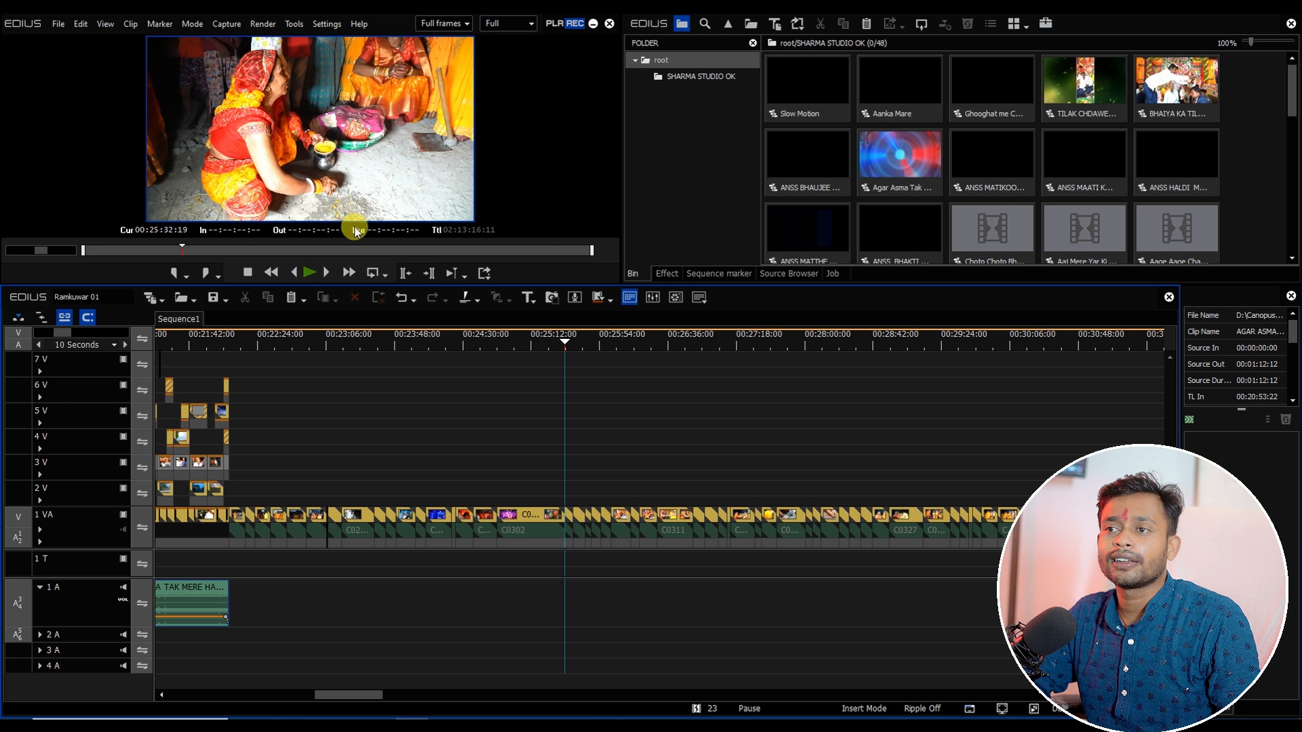
{"action": "scroll", "coordinate": [479, 473], "scroll_direction": "down", "scroll_amount": 1}
{"action": "left_click_drag", "start_coordinate": [532, 486], "coordinate": [374, 609]}
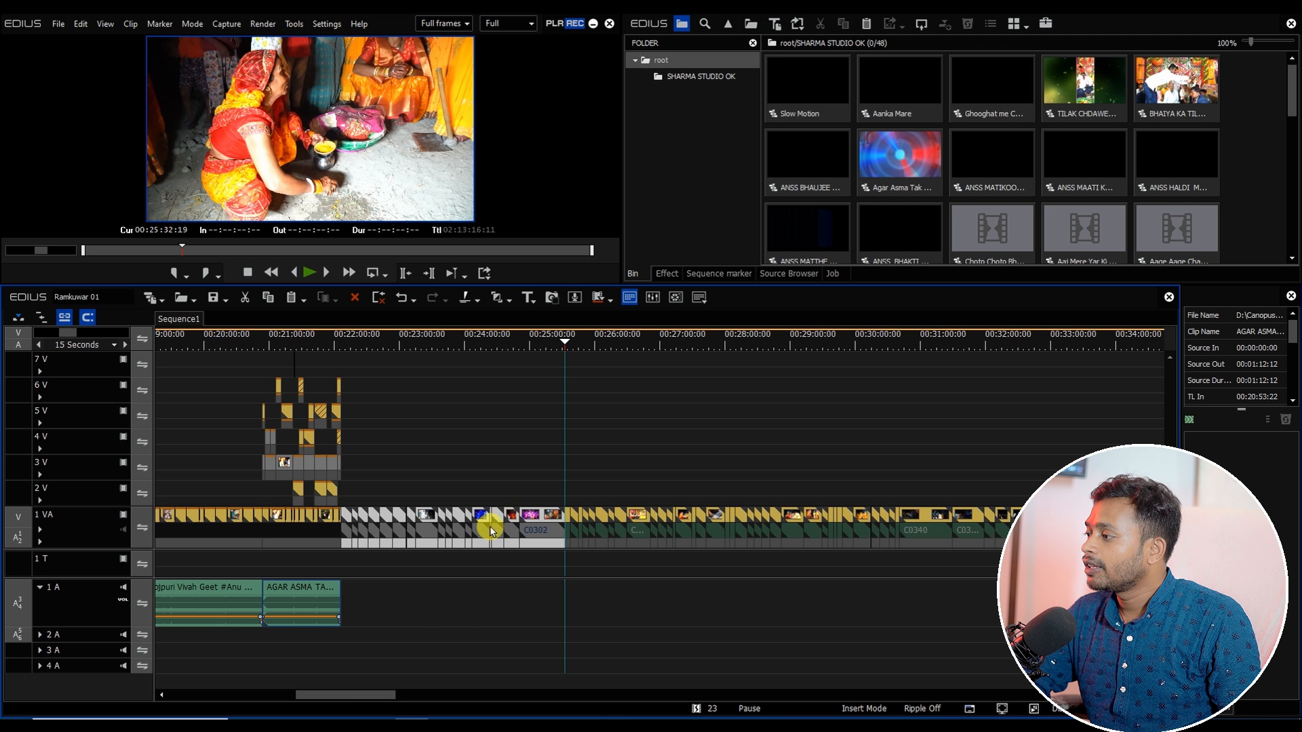
{"action": "right_click", "coordinate": [535, 520]}
{"action": "mouse_move", "coordinate": [583, 442]}
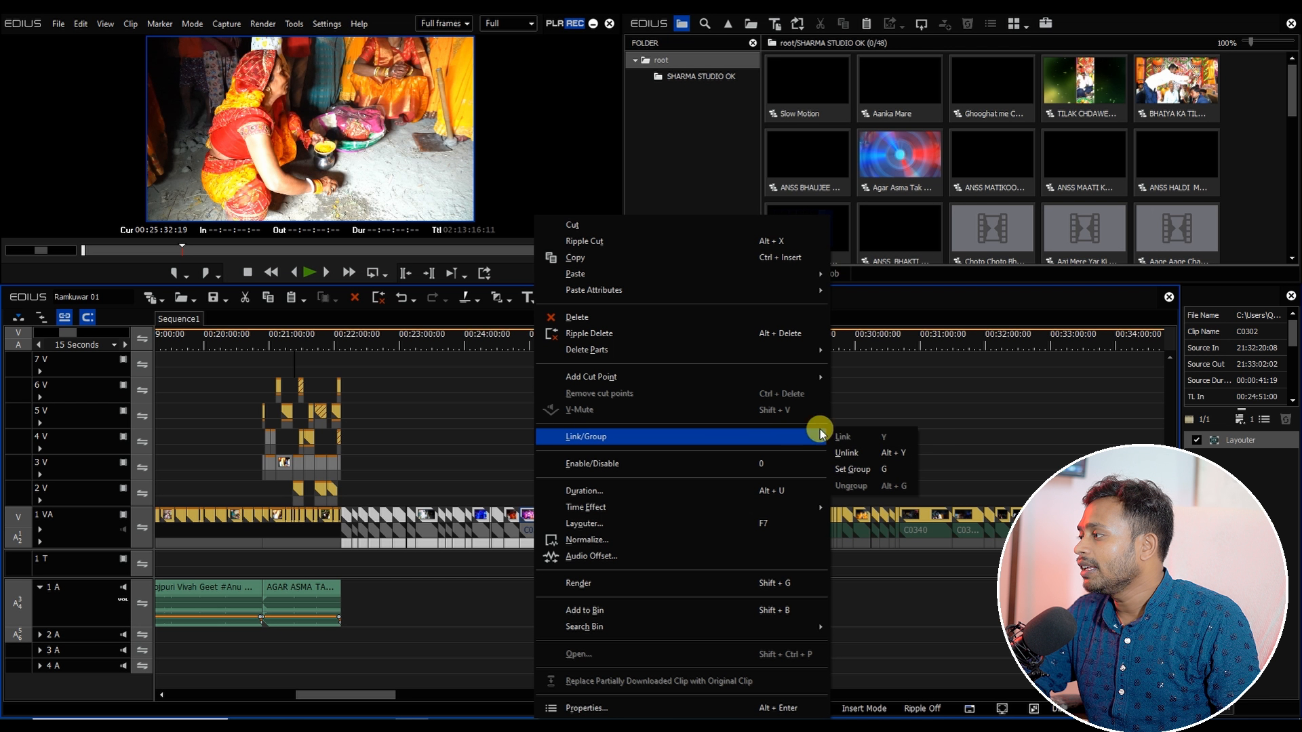
{"action": "left_click", "coordinate": [869, 458]}
{"action": "left_click_drag", "start_coordinate": [343, 561], "coordinate": [559, 598]}
Step: Select the run of unlinked clips on 1 VA and 1 A and apply the default transition between them
{"action": "left_click", "coordinate": [369, 347]}
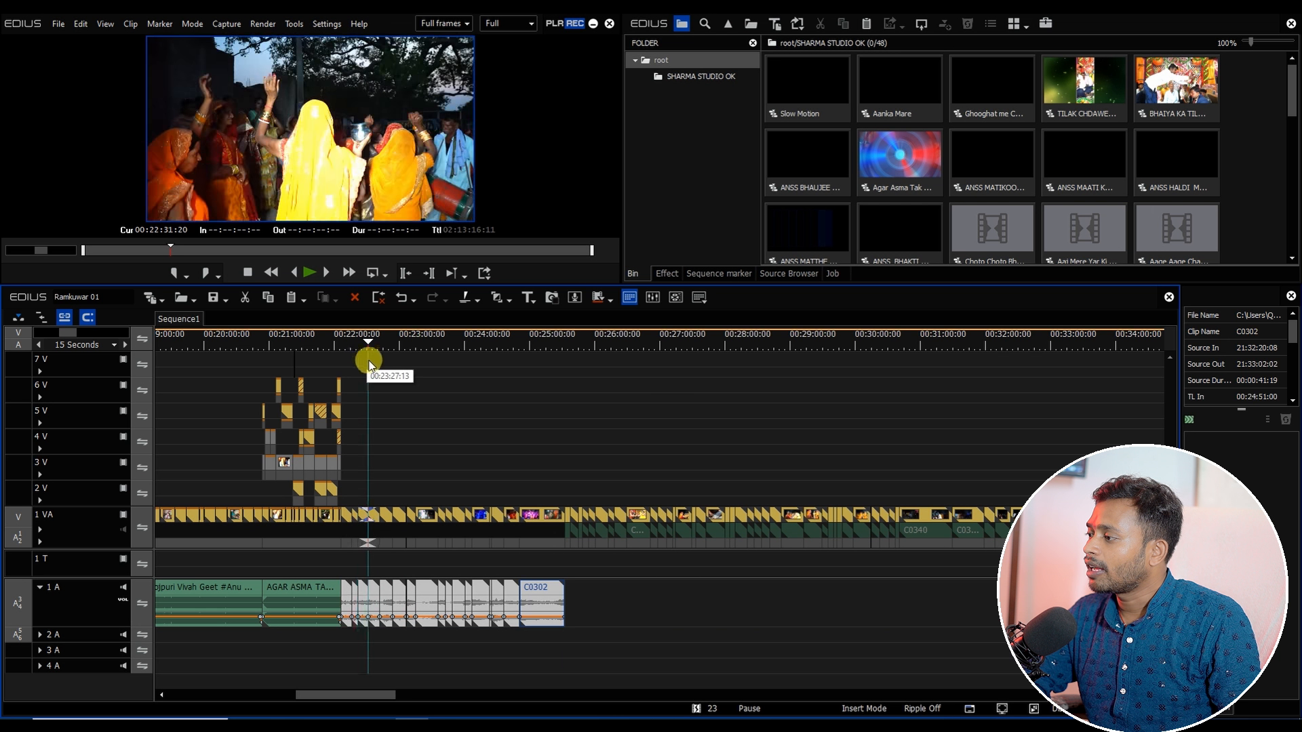
{"action": "left_click", "coordinate": [354, 501]}
{"action": "left_click_drag", "start_coordinate": [354, 500], "coordinate": [549, 666]}
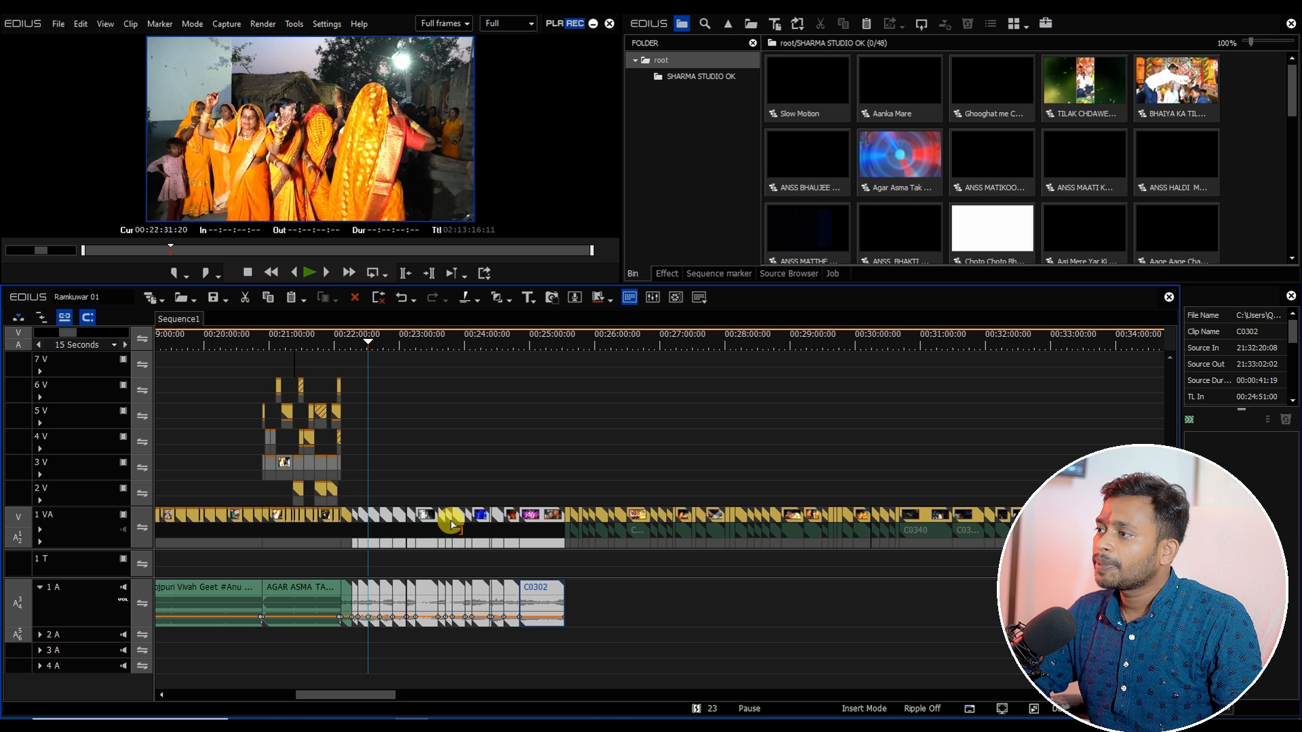
{"action": "key", "text": "ctrl+p"}
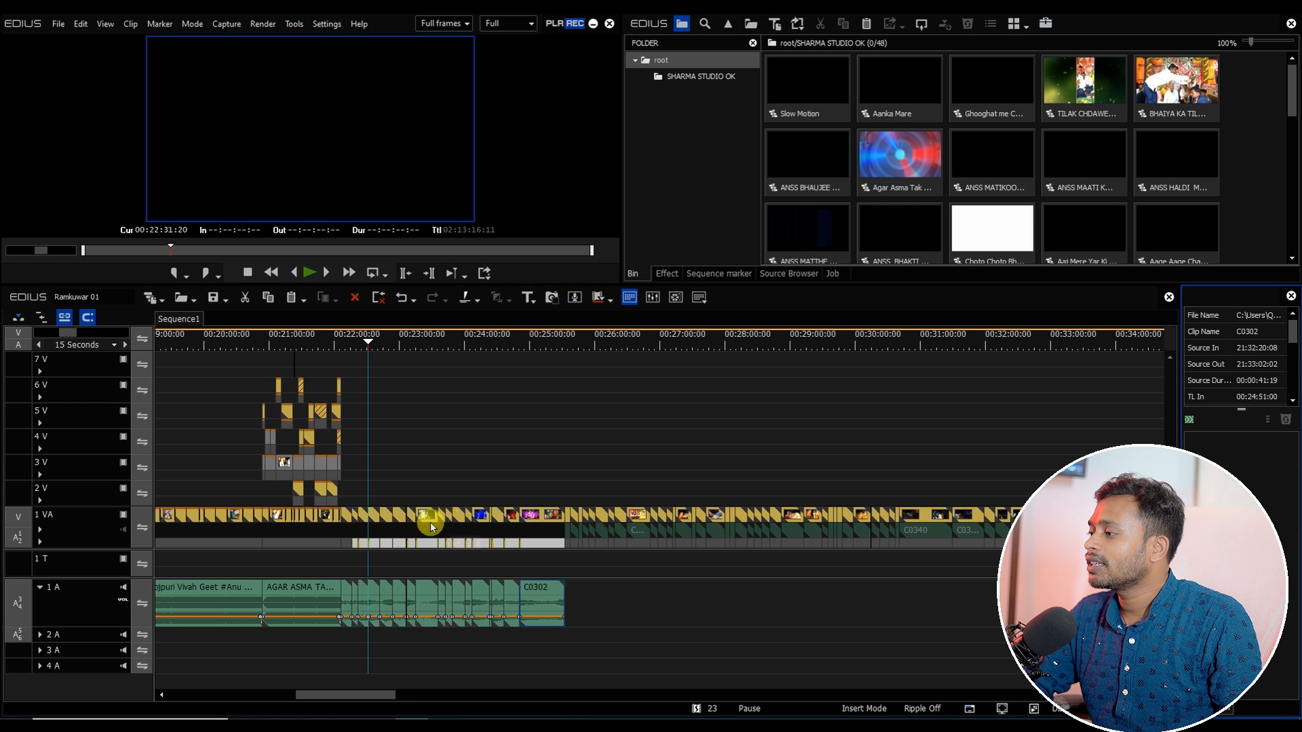
Step: Play back the edited section at the cursor to check the transitions
{"action": "scroll", "coordinate": [410, 536], "scroll_direction": "up", "scroll_amount": 4}
{"action": "left_click_drag", "start_coordinate": [365, 341], "coordinate": [360, 433]}
{"action": "key", "text": "space"}
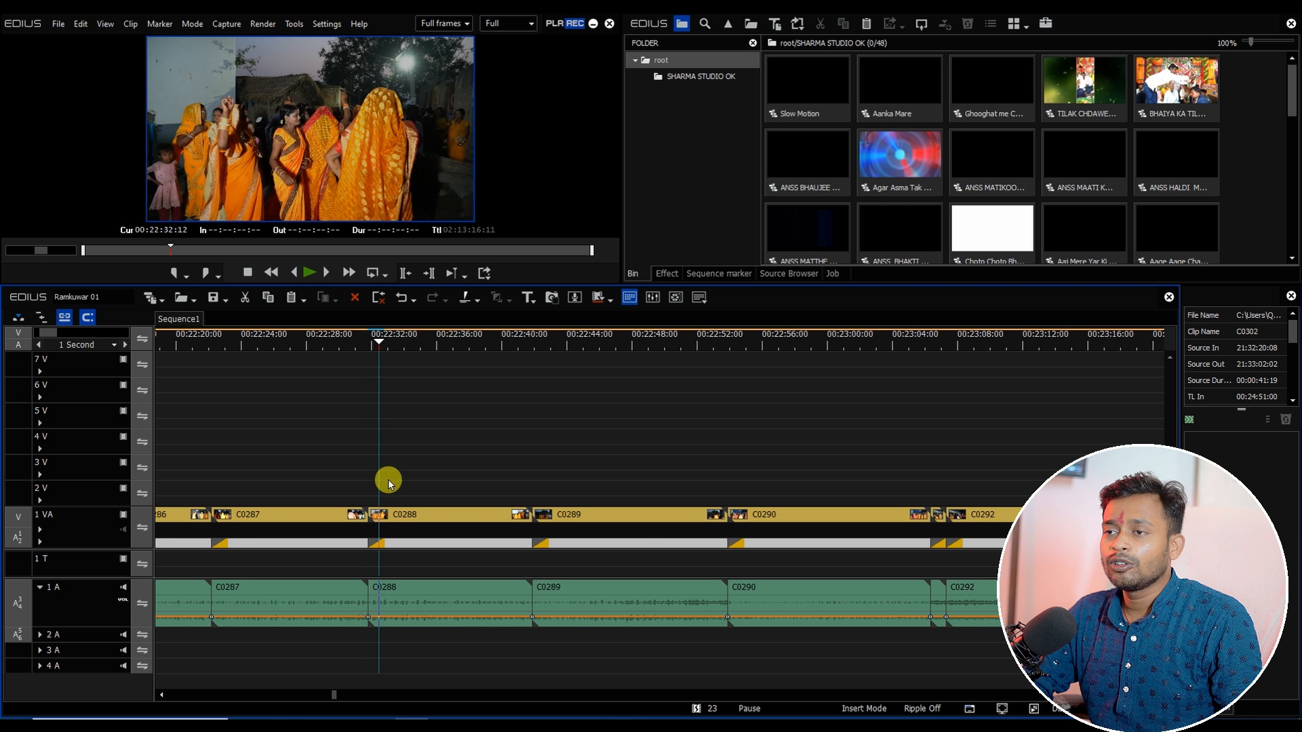
{"action": "scroll", "coordinate": [389, 483], "scroll_direction": "down", "scroll_amount": 2}
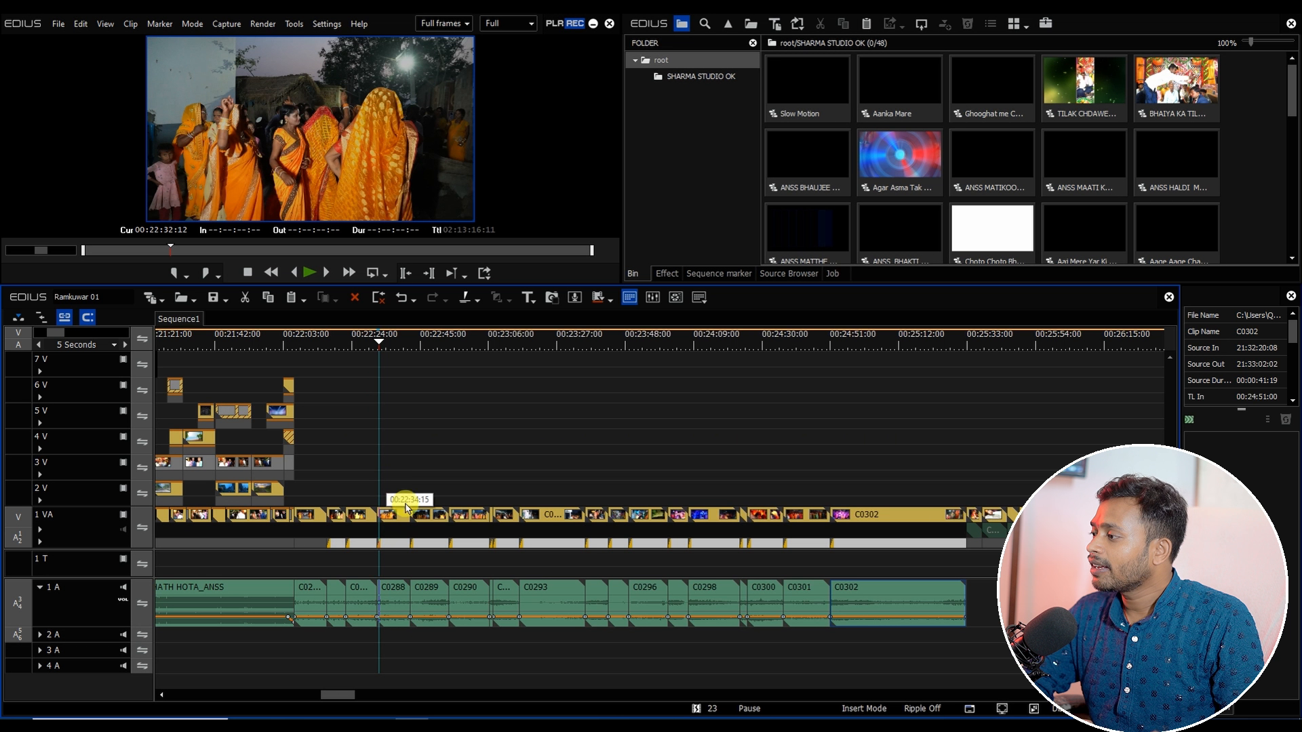
Step: Turn off Extend Clips when Applying Transition/Cross Fade in the Timeline user settings
{"action": "left_click", "coordinate": [402, 470]}
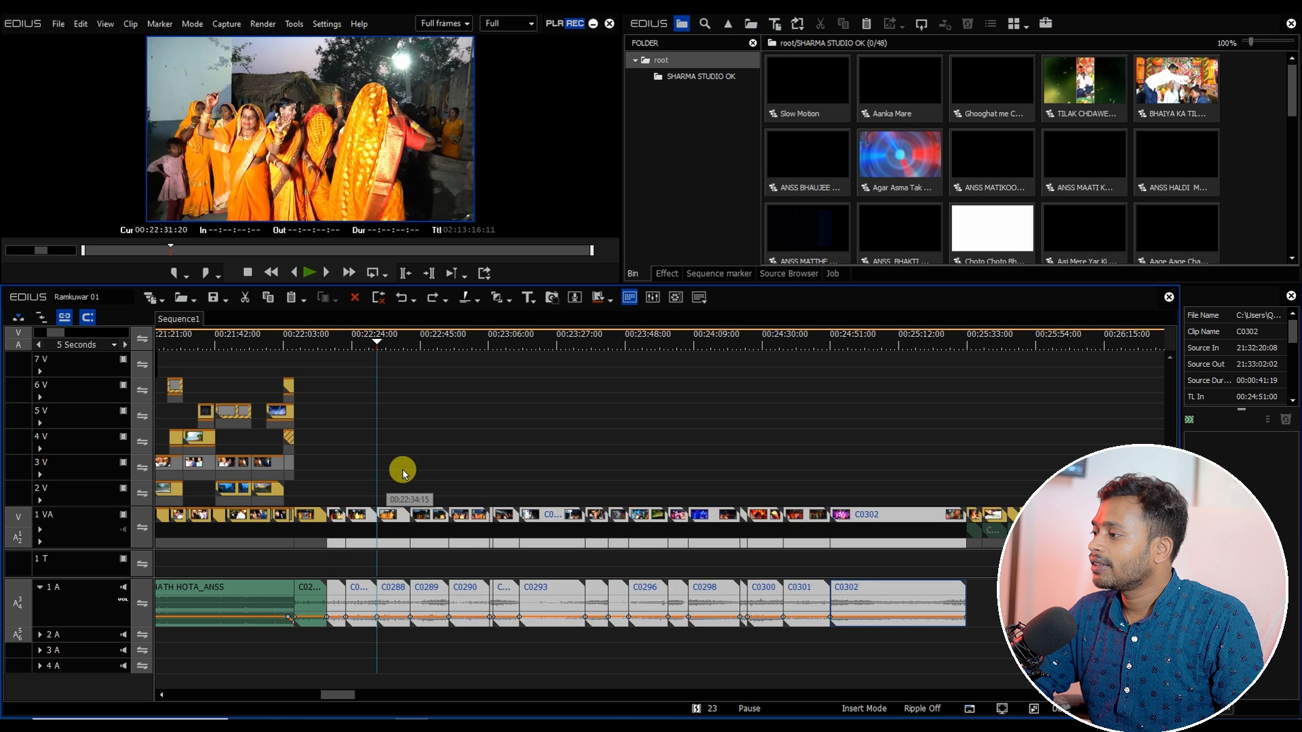
{"action": "left_click", "coordinate": [327, 23]}
{"action": "left_click", "coordinate": [339, 58]}
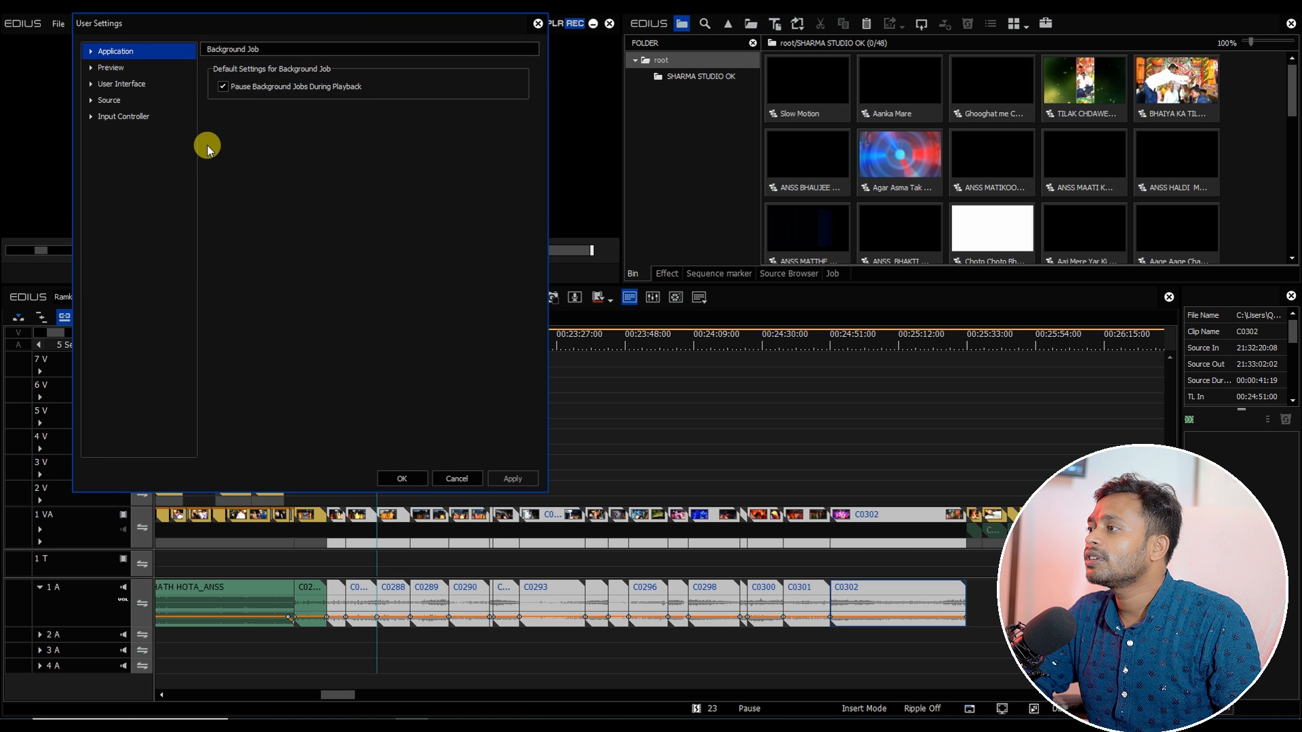
{"action": "left_click", "coordinate": [91, 51]}
{"action": "left_click", "coordinate": [129, 151]}
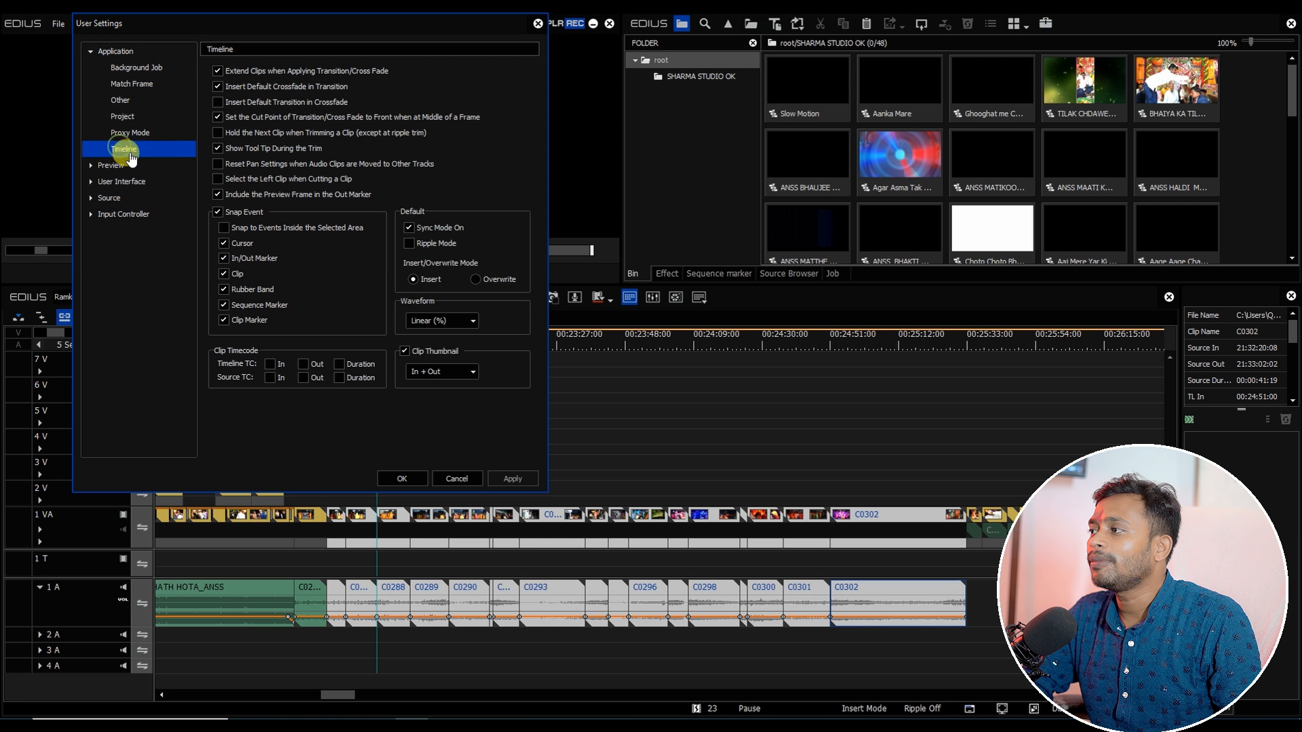
{"action": "left_click", "coordinate": [225, 71]}
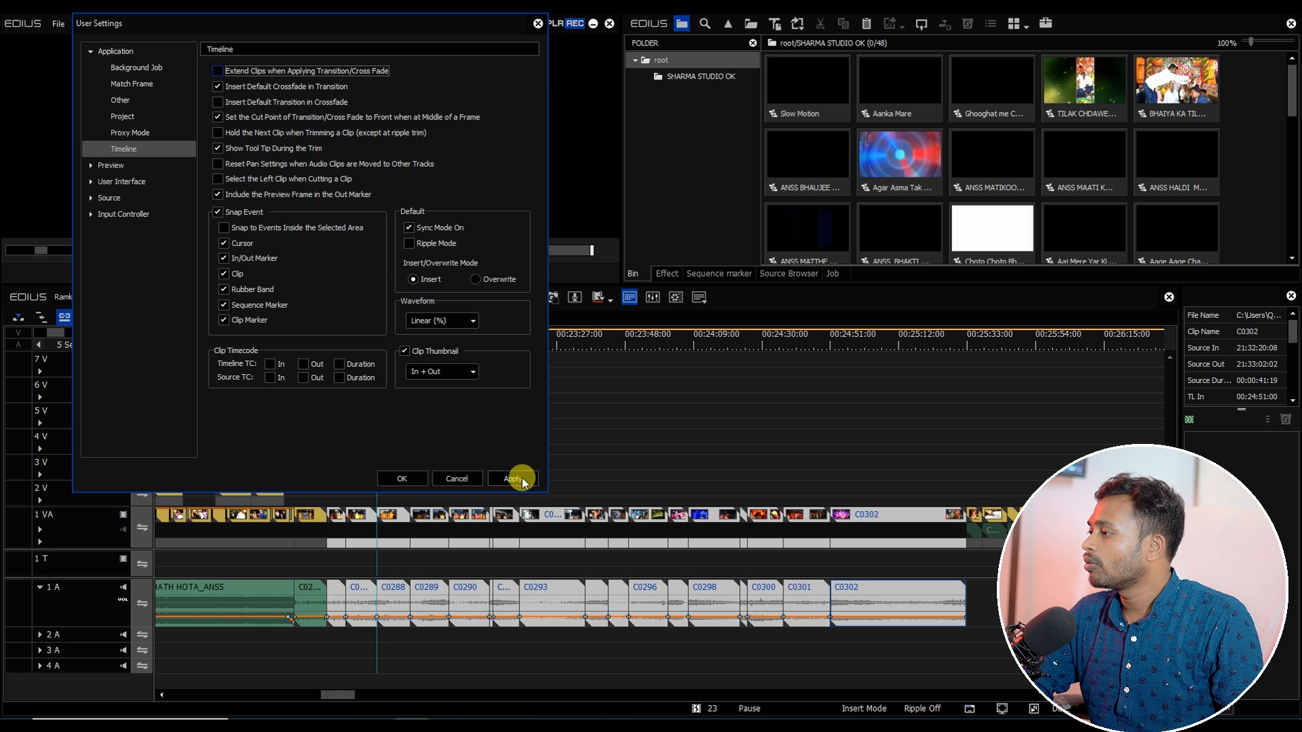
{"action": "key", "text": "Return"}
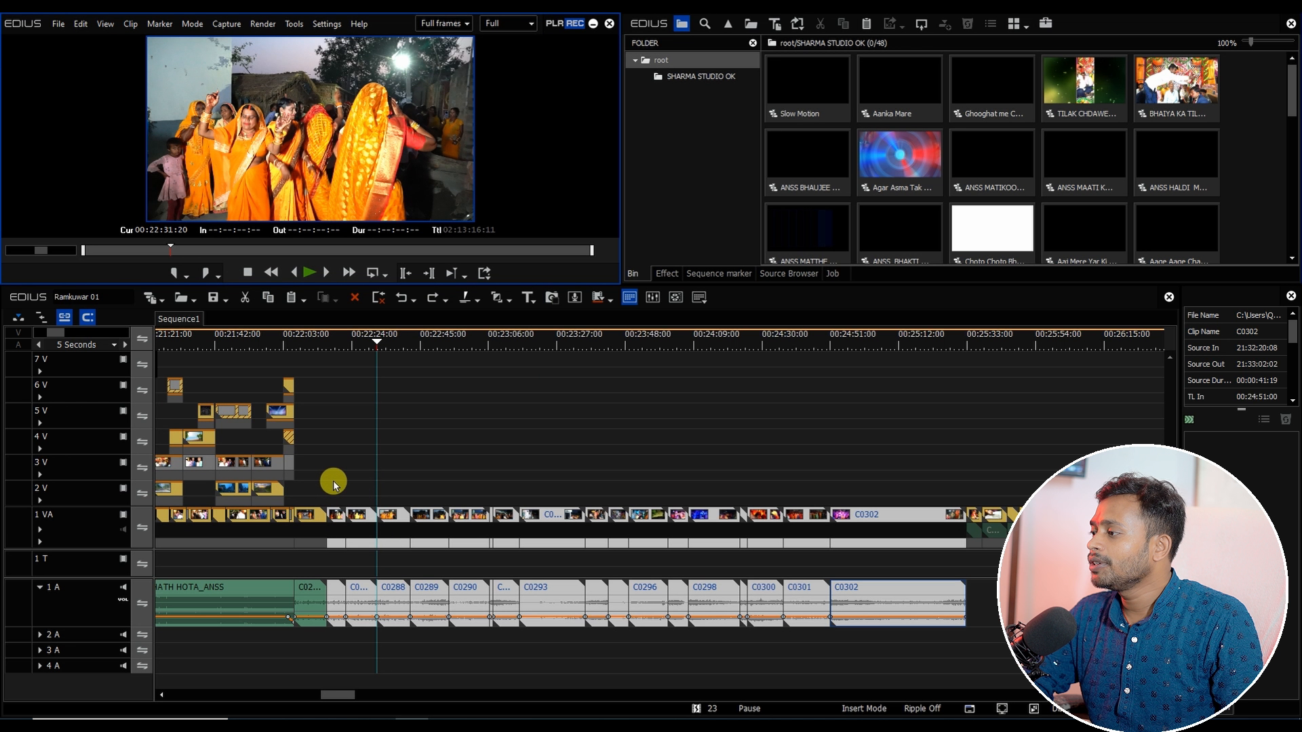
Step: Select the clips on 1 VA and 1 A again and apply the default Dissolve transition
{"action": "left_click_drag", "start_coordinate": [333, 482], "coordinate": [905, 690]}
{"action": "key", "text": "ctrl+p"}
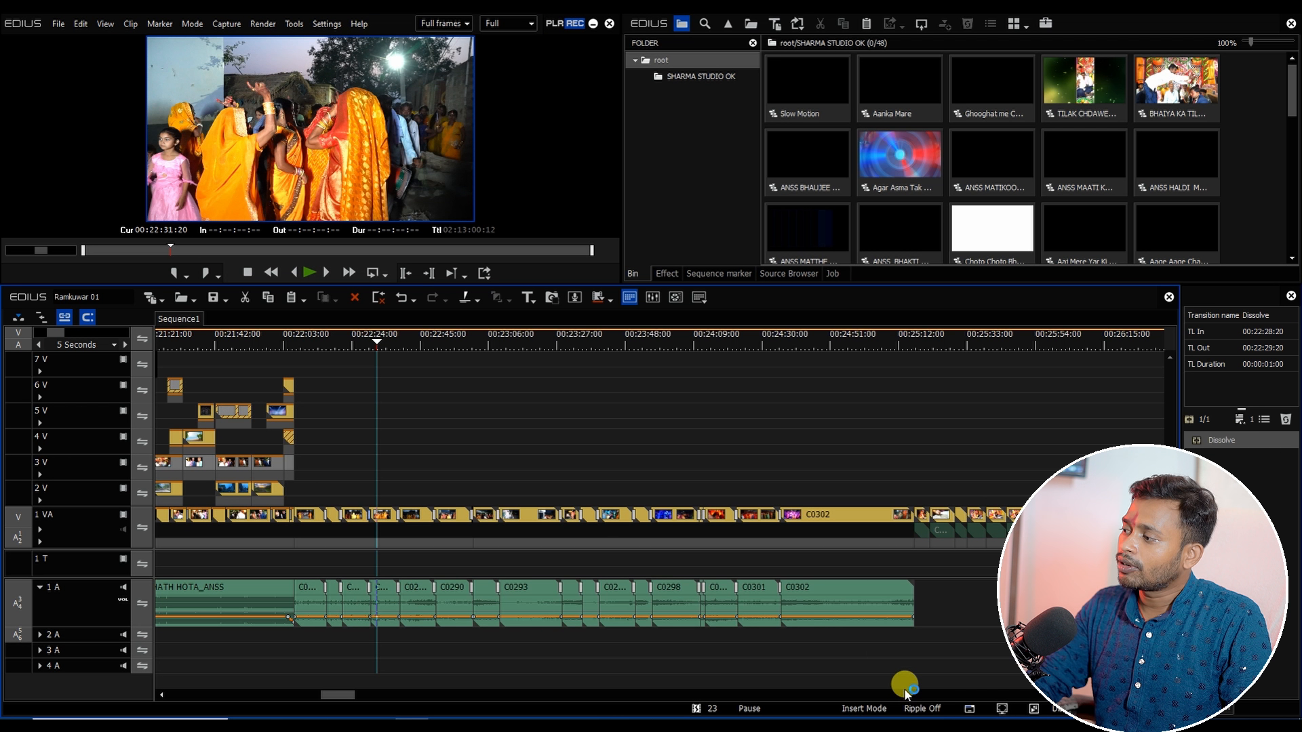
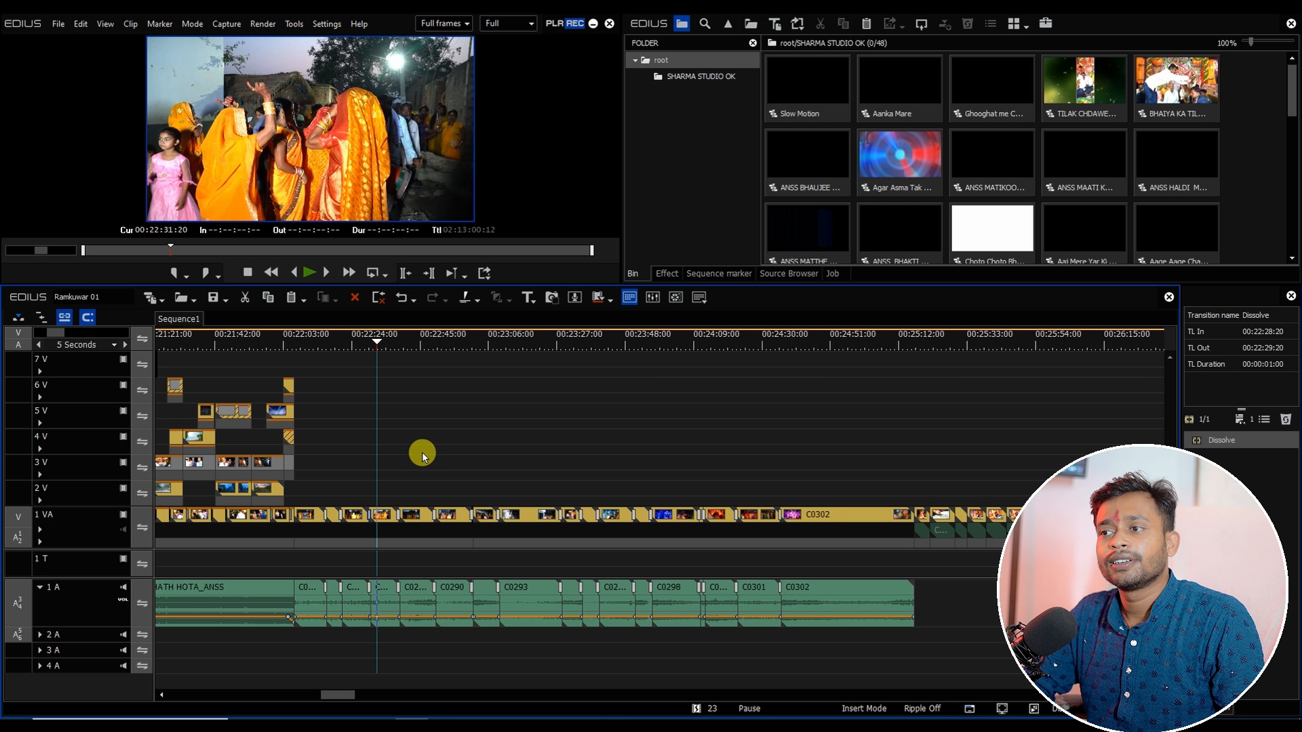
Step: Scrub through the Sequence1 timeline past the end of the audio to review the transitions
{"action": "left_click_drag", "start_coordinate": [413, 344], "coordinate": [527, 381]}
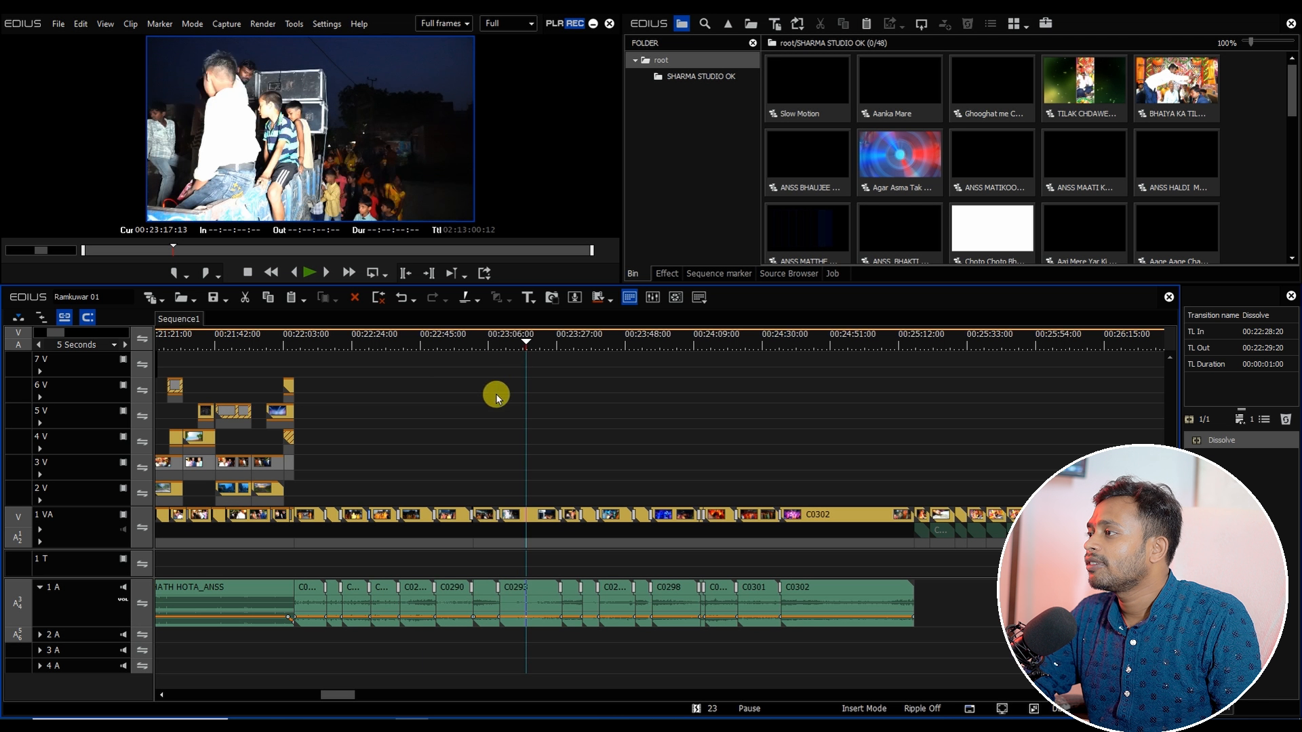
{"action": "key", "text": "space"}
{"action": "left_click_drag", "start_coordinate": [335, 696], "coordinate": [343, 695]}
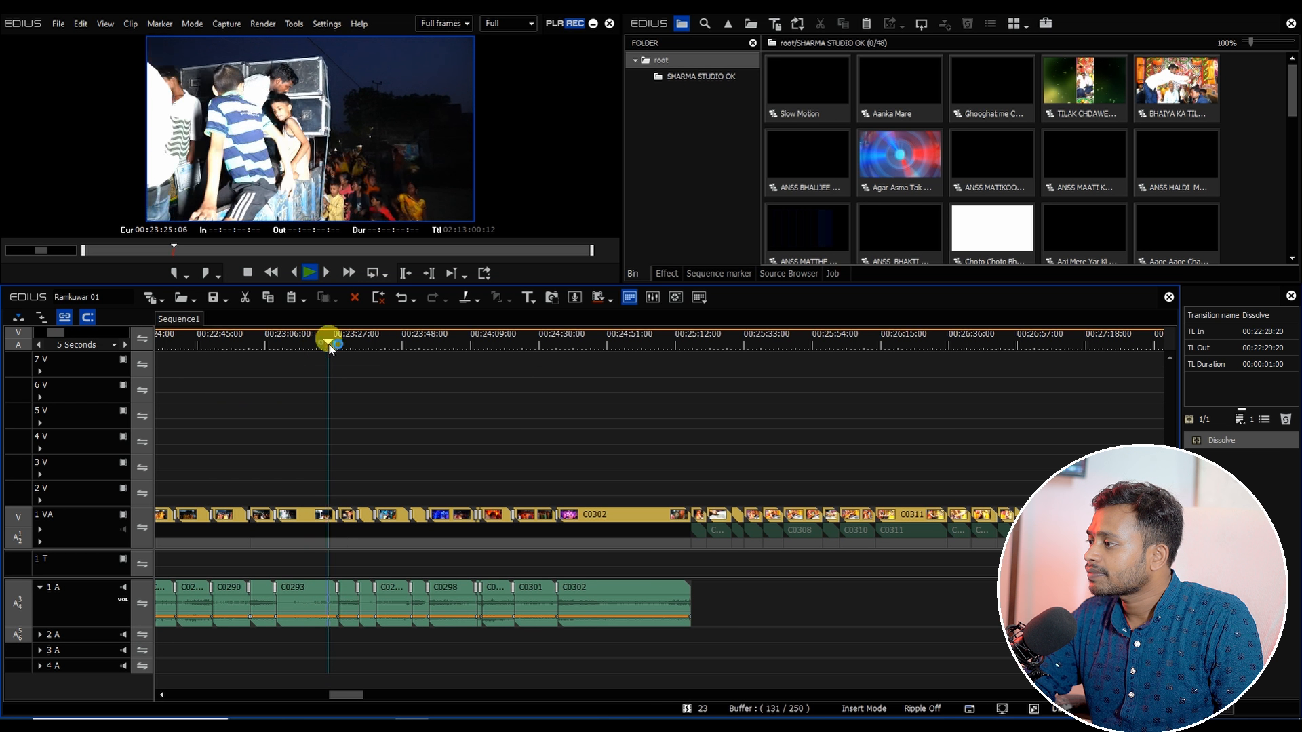
{"action": "left_click_drag", "start_coordinate": [329, 348], "coordinate": [446, 363]}
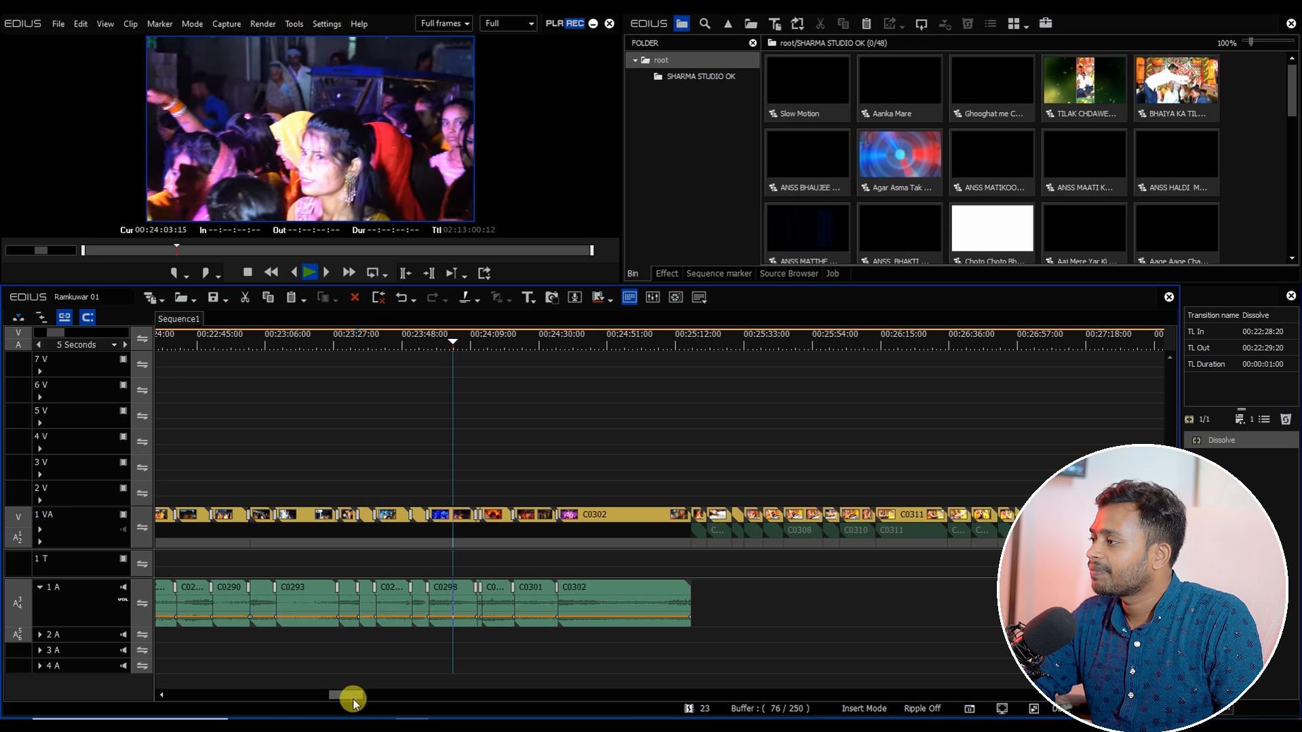
{"action": "left_click_drag", "start_coordinate": [348, 696], "coordinate": [354, 695]}
{"action": "left_click_drag", "start_coordinate": [288, 350], "coordinate": [342, 369]}
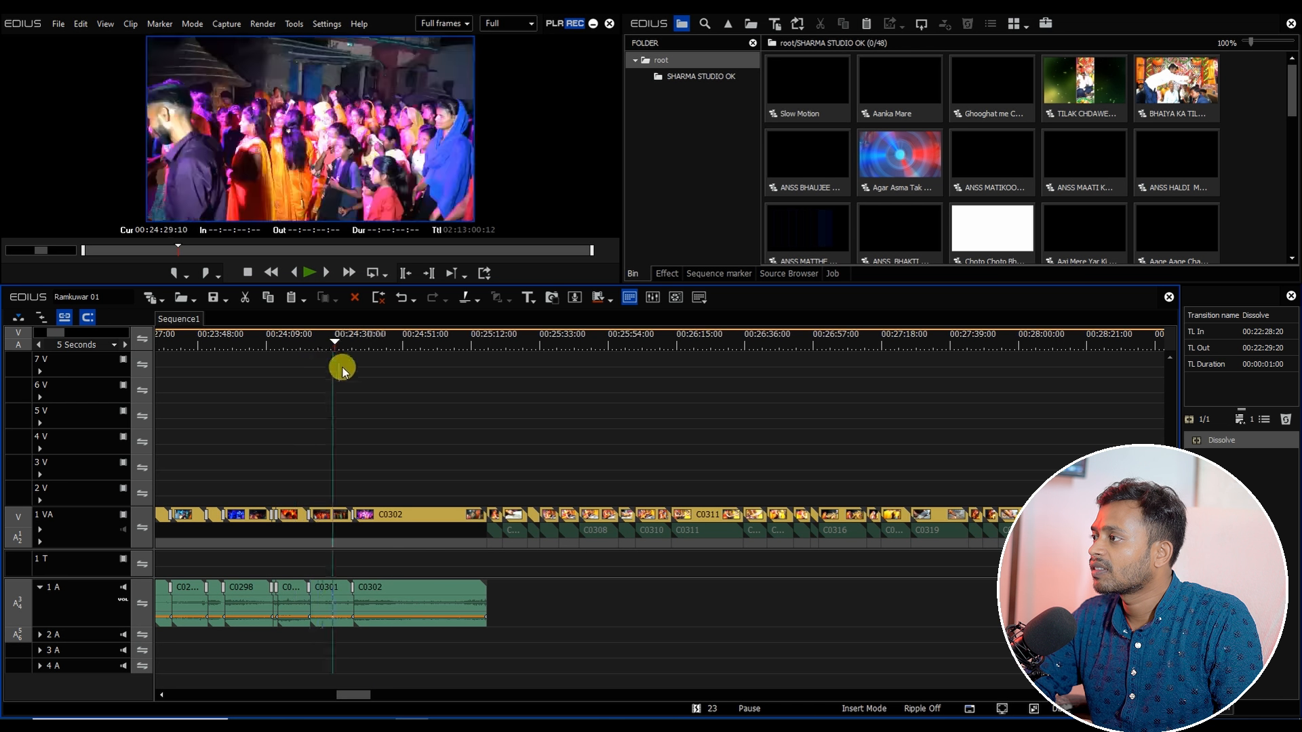
{"action": "left_click_drag", "start_coordinate": [344, 694], "coordinate": [351, 696]}
{"action": "left_click_drag", "start_coordinate": [226, 339], "coordinate": [284, 360]}
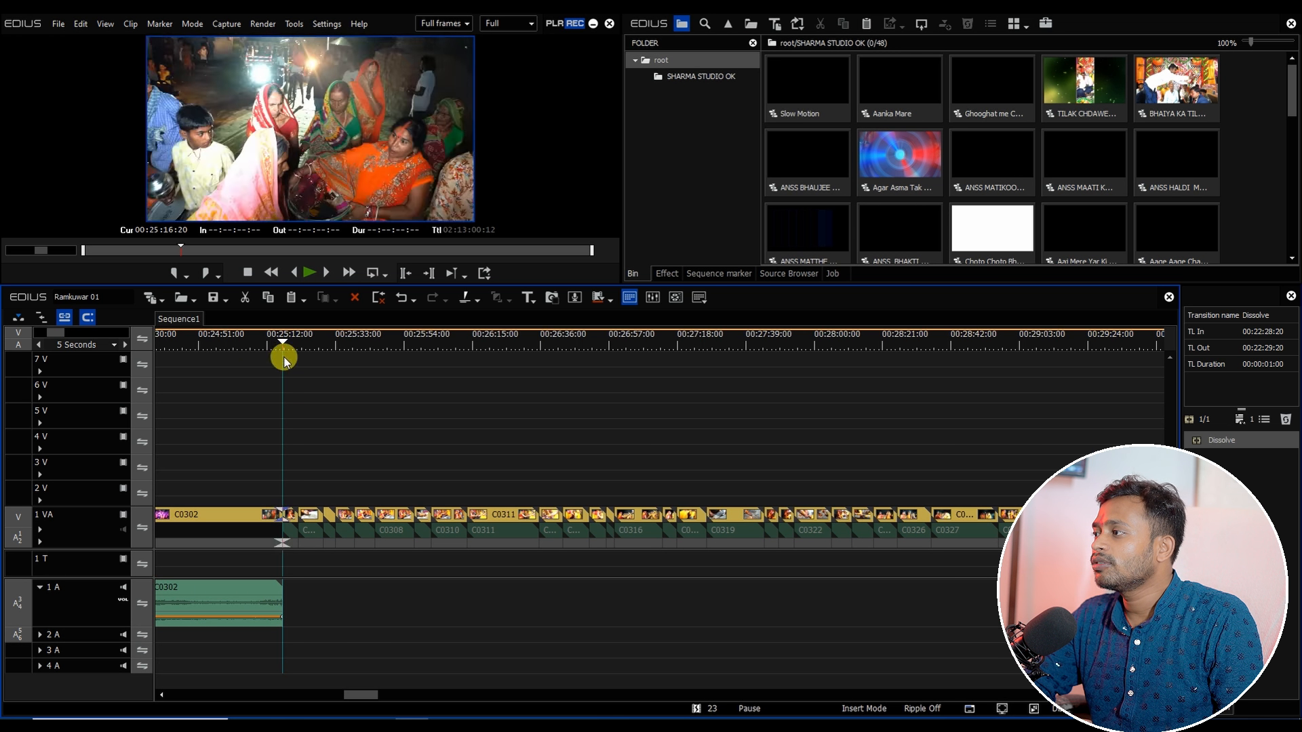
{"action": "scroll", "coordinate": [367, 693], "scroll_direction": "up", "scroll_amount": 1}
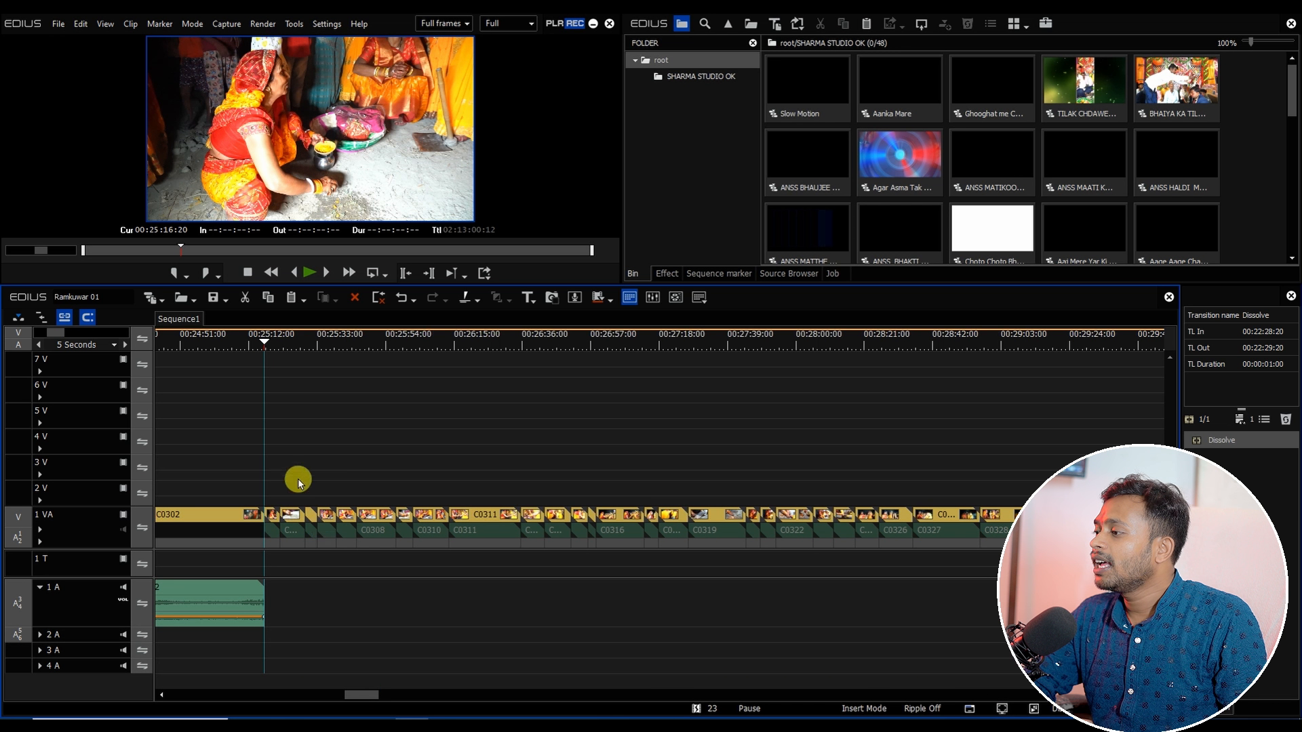
Step: Delete two short unwanted clips from the 1 VA track near 00:25:20
{"action": "left_click_drag", "start_coordinate": [275, 360], "coordinate": [330, 414]}
{"action": "left_click", "coordinate": [319, 521]}
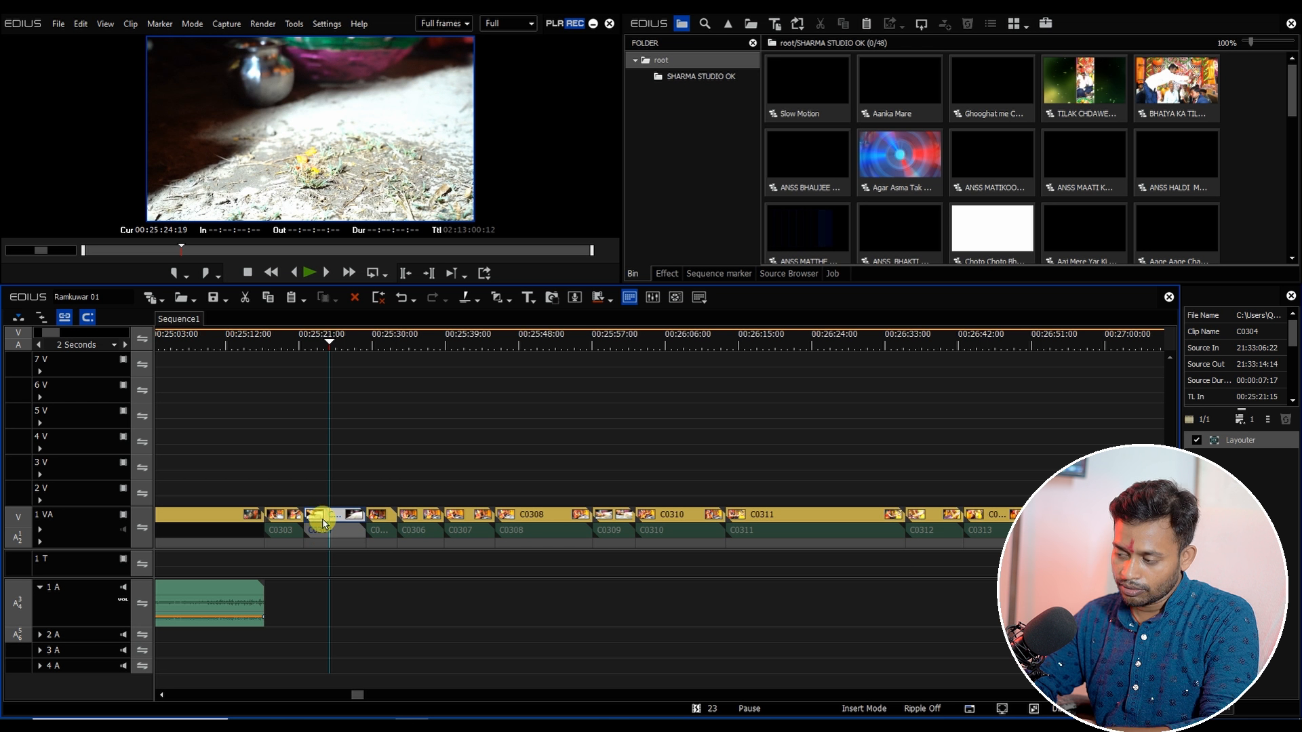
{"action": "key", "text": "m"}
{"action": "left_click", "coordinate": [381, 522]}
{"action": "key", "text": "BackSpace"}
{"action": "left_click_drag", "start_coordinate": [339, 347], "coordinate": [575, 417]}
{"action": "left_click", "coordinate": [579, 519]}
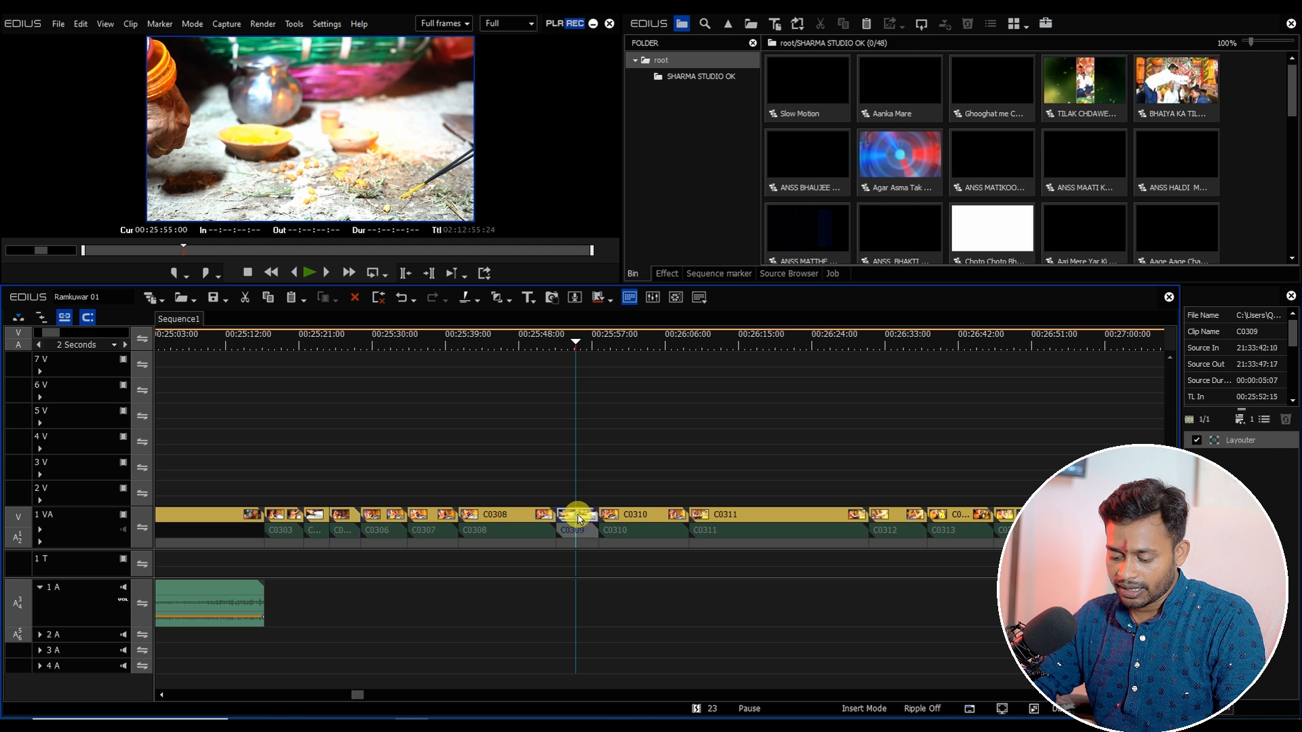
{"action": "key", "text": "n"}
{"action": "left_click_drag", "start_coordinate": [590, 360], "coordinate": [265, 500]}
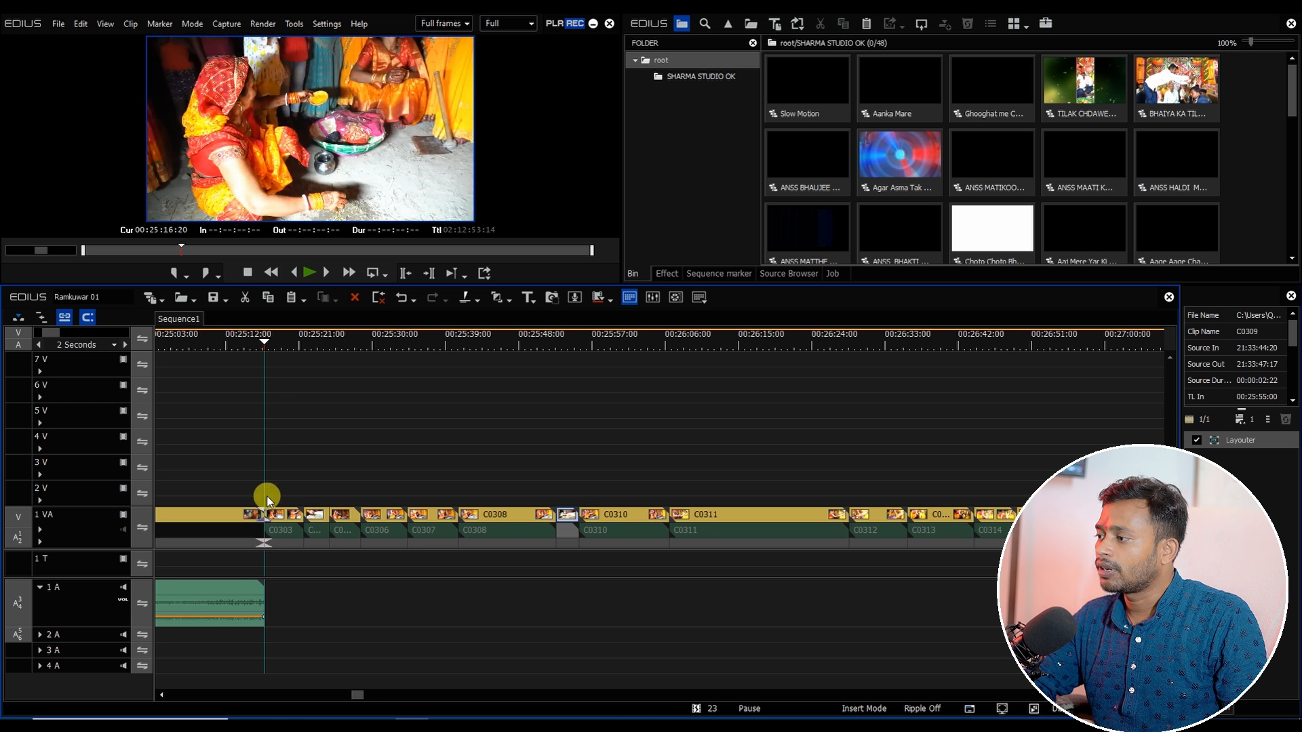
Step: Copy all clips of the ANSS MATIKOORE JAT HA sequence and paste them into Sequence1 at the cursor from track 2 V
{"action": "left_click", "coordinate": [62, 496]}
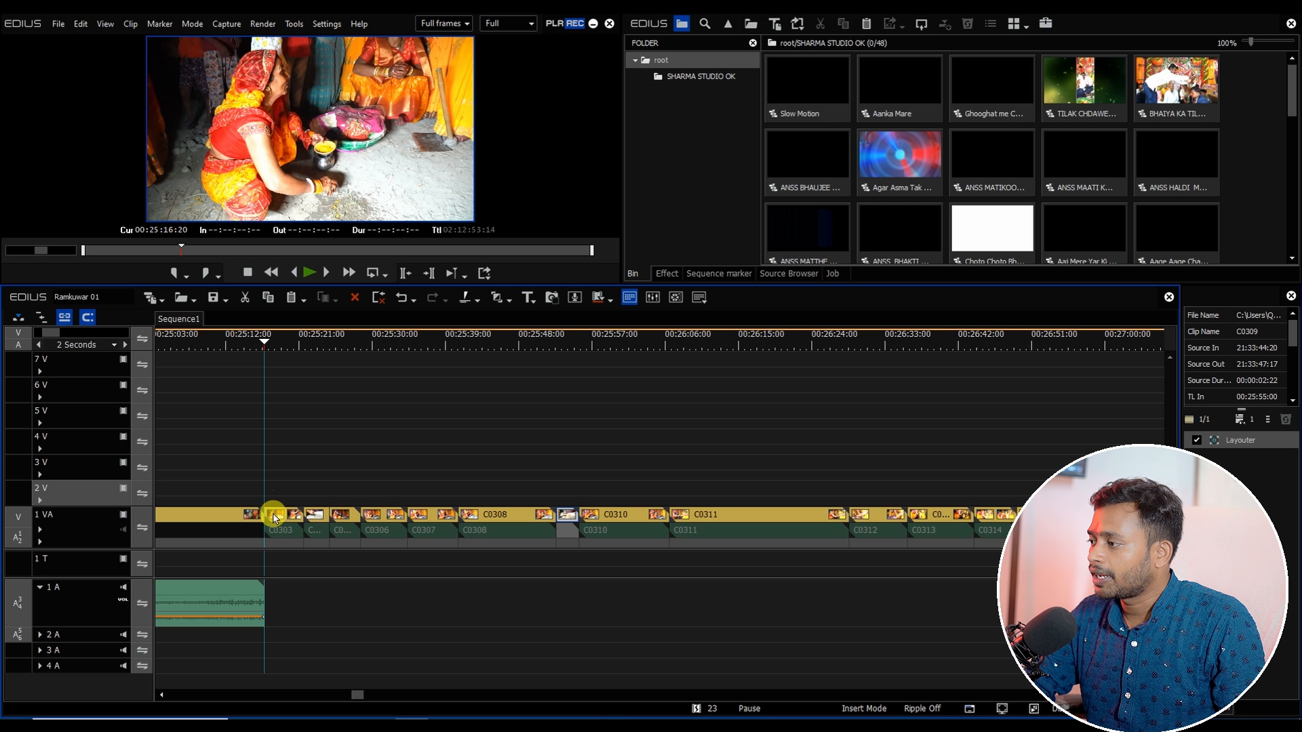
{"action": "left_click", "coordinate": [279, 492]}
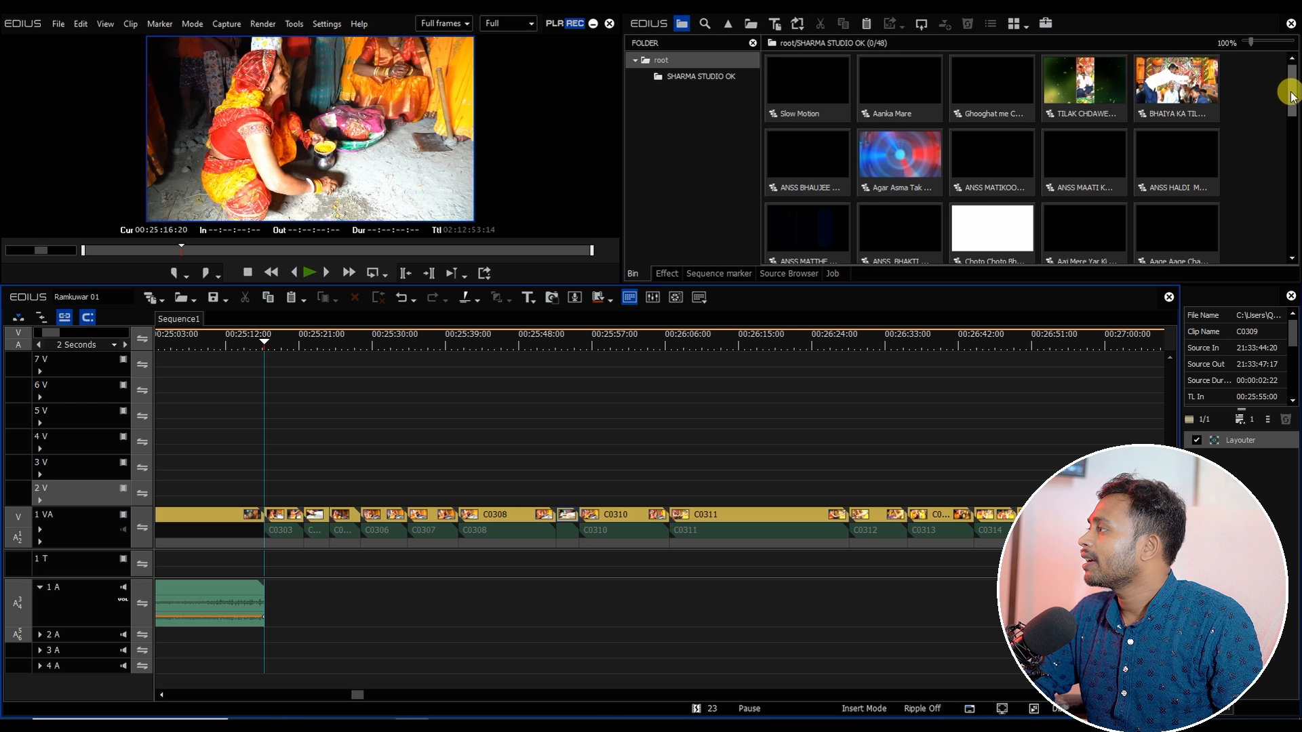
{"action": "scroll", "coordinate": [1291, 95], "scroll_direction": "down", "scroll_amount": 1}
{"action": "left_click", "coordinate": [1007, 135]}
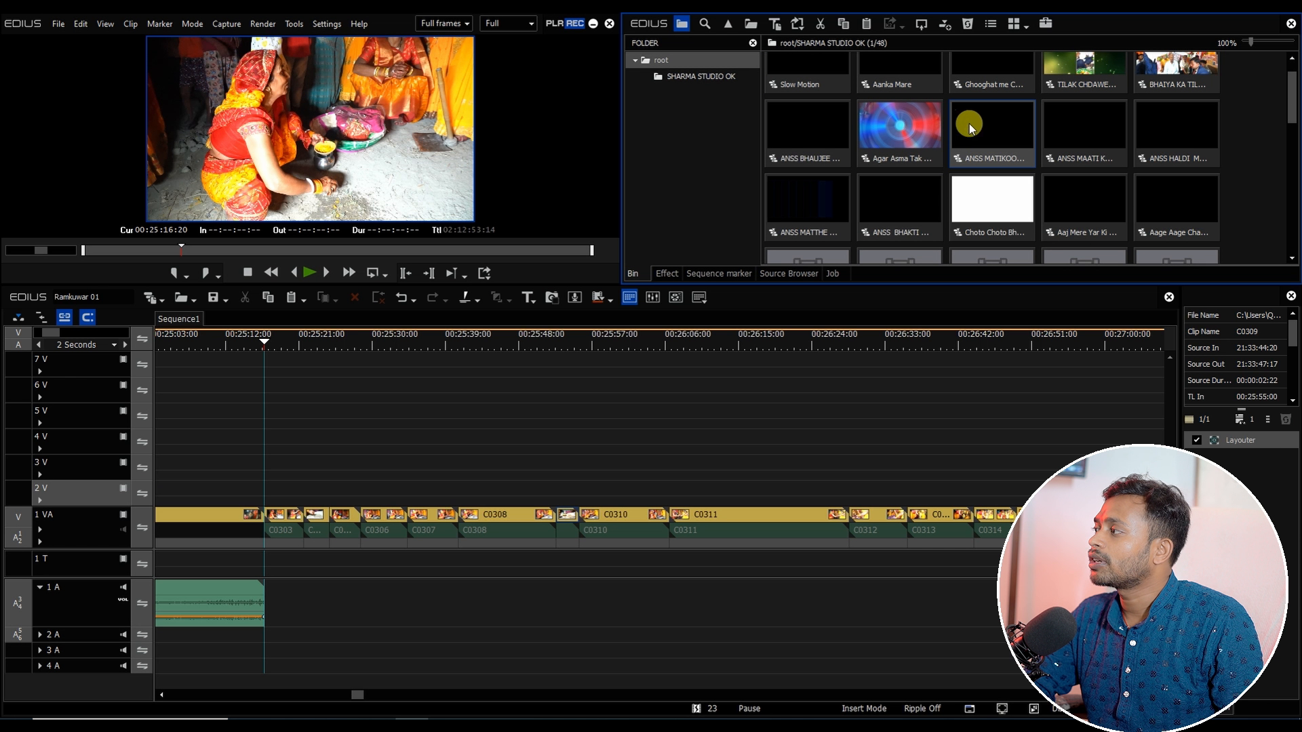
{"action": "double_click", "coordinate": [992, 129]}
{"action": "mouse_move", "coordinate": [256, 351]}
{"action": "left_mouse_down"}
{"action": "mouse_move", "coordinate": [279, 347]}
{"action": "mouse_move", "coordinate": [268, 348]}
{"action": "left_mouse_up"}
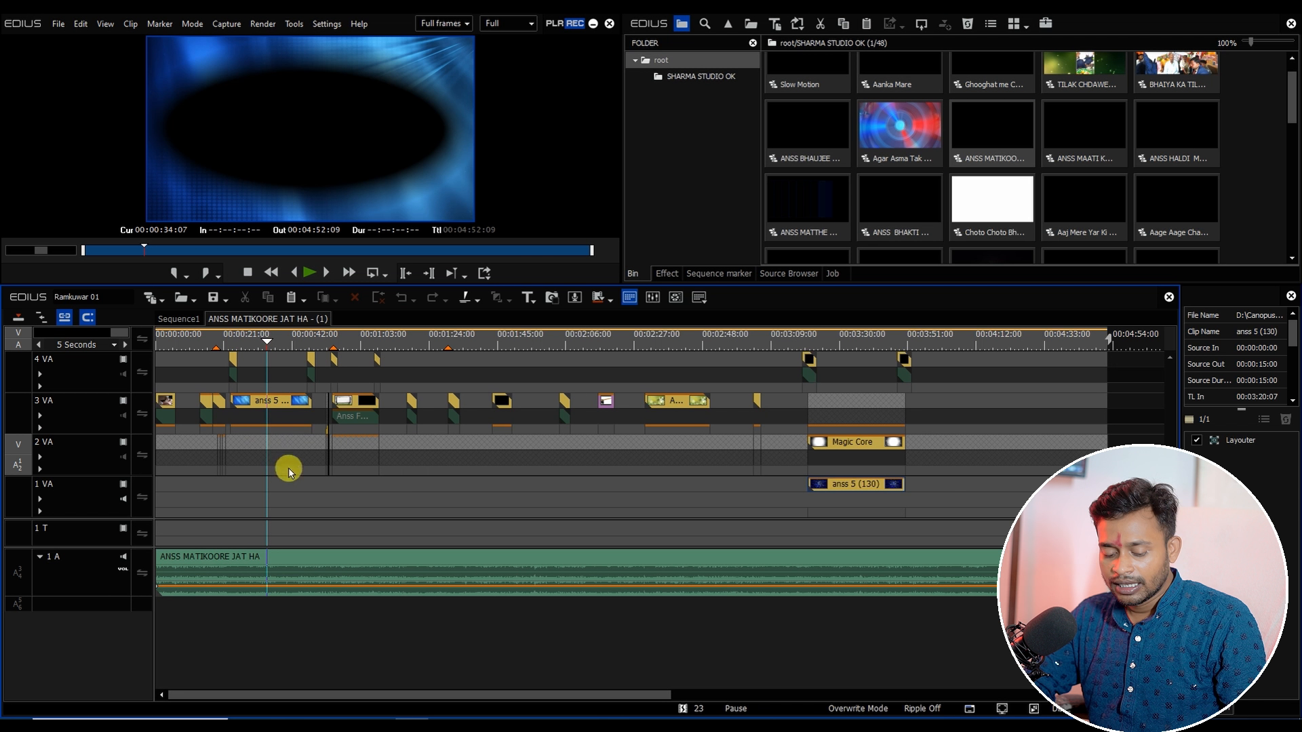
{"action": "key", "text": "ctrl+a"}
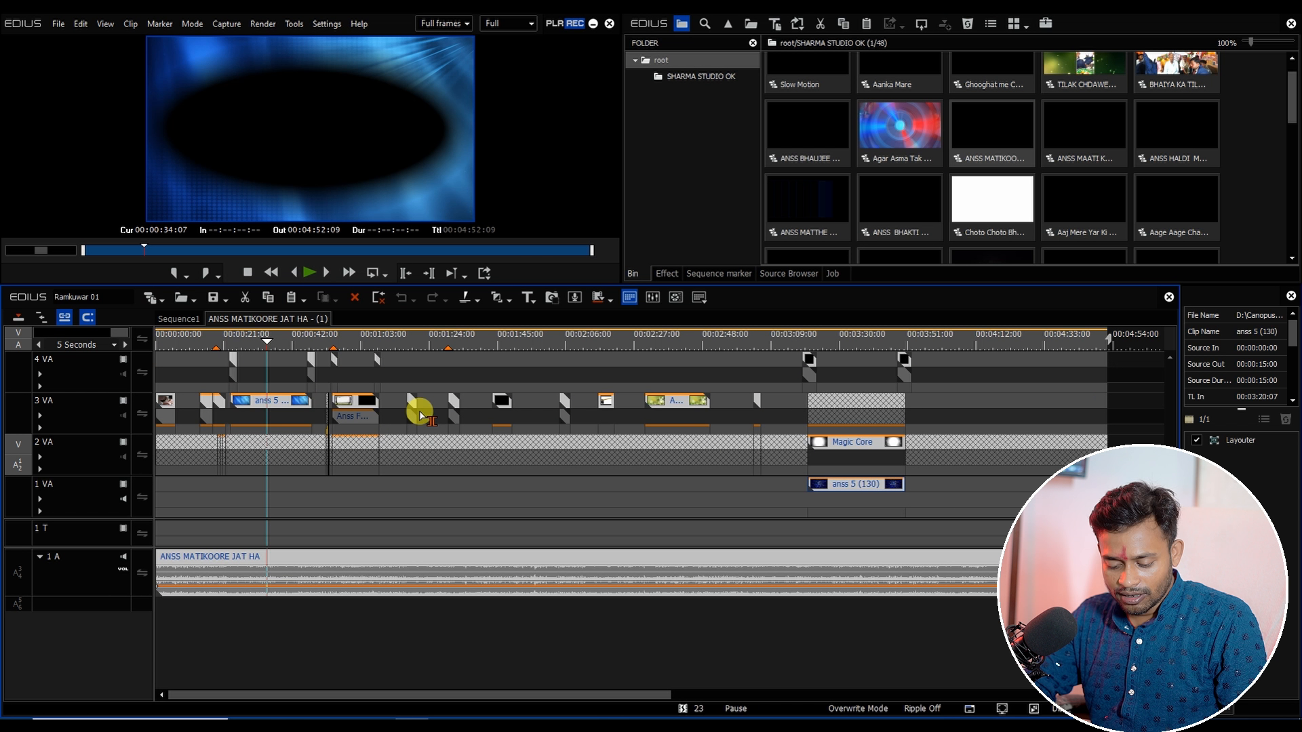
{"action": "left_click", "coordinate": [178, 319]}
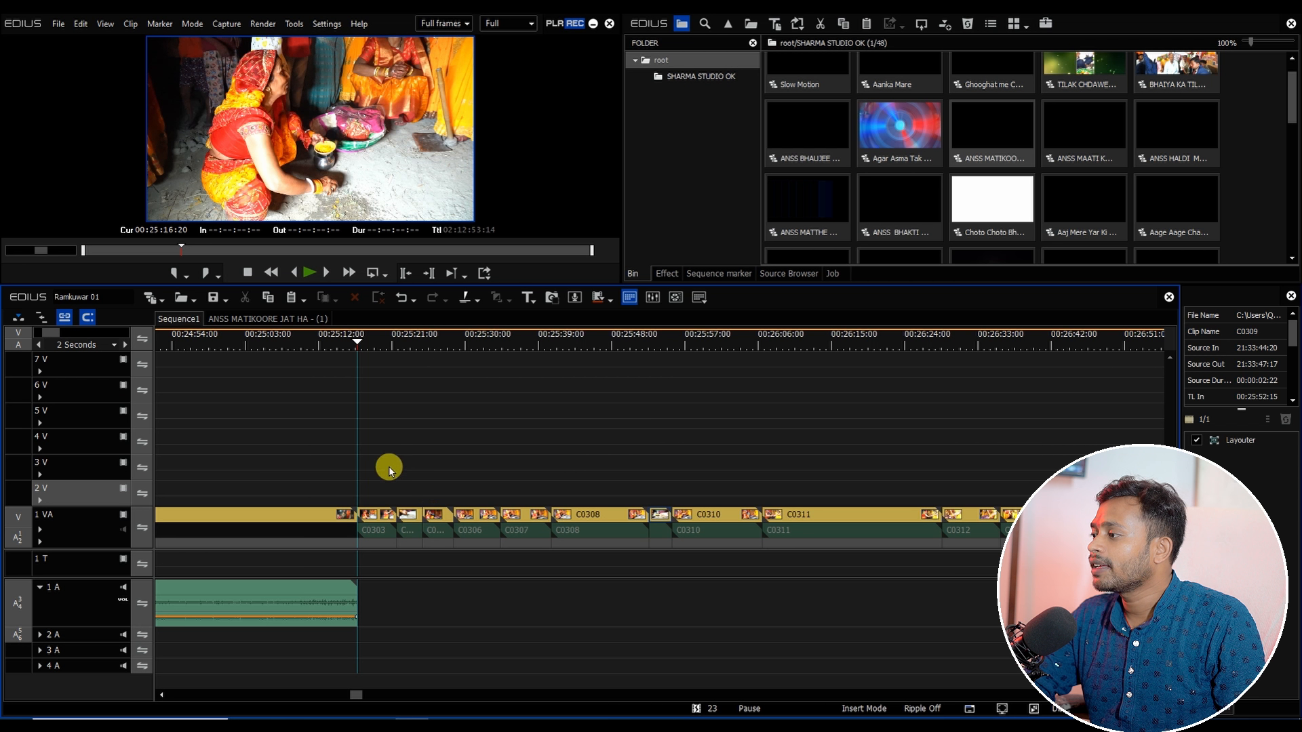
{"action": "right_click", "coordinate": [384, 483]}
{"action": "left_click", "coordinate": [419, 551]}
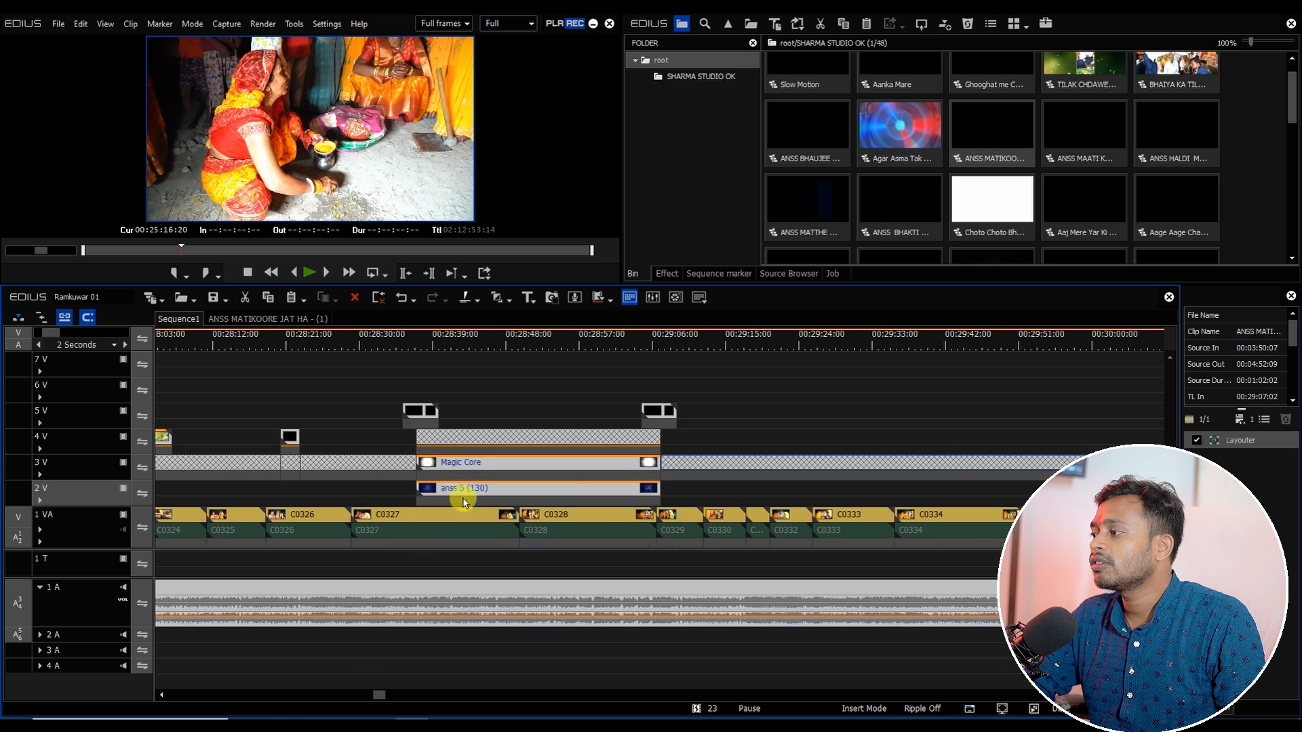
Step: Open the nested ANSS MATIKOORE JAT HA sequence clip on track 3 V for editing
{"action": "scroll", "coordinate": [448, 516], "scroll_direction": "down", "scroll_amount": 3}
{"action": "left_click_drag", "start_coordinate": [362, 694], "coordinate": [398, 698]}
{"action": "left_click", "coordinate": [316, 547]}
{"action": "left_click_drag", "start_coordinate": [318, 548], "coordinate": [479, 473]}
{"action": "left_click", "coordinate": [421, 472]}
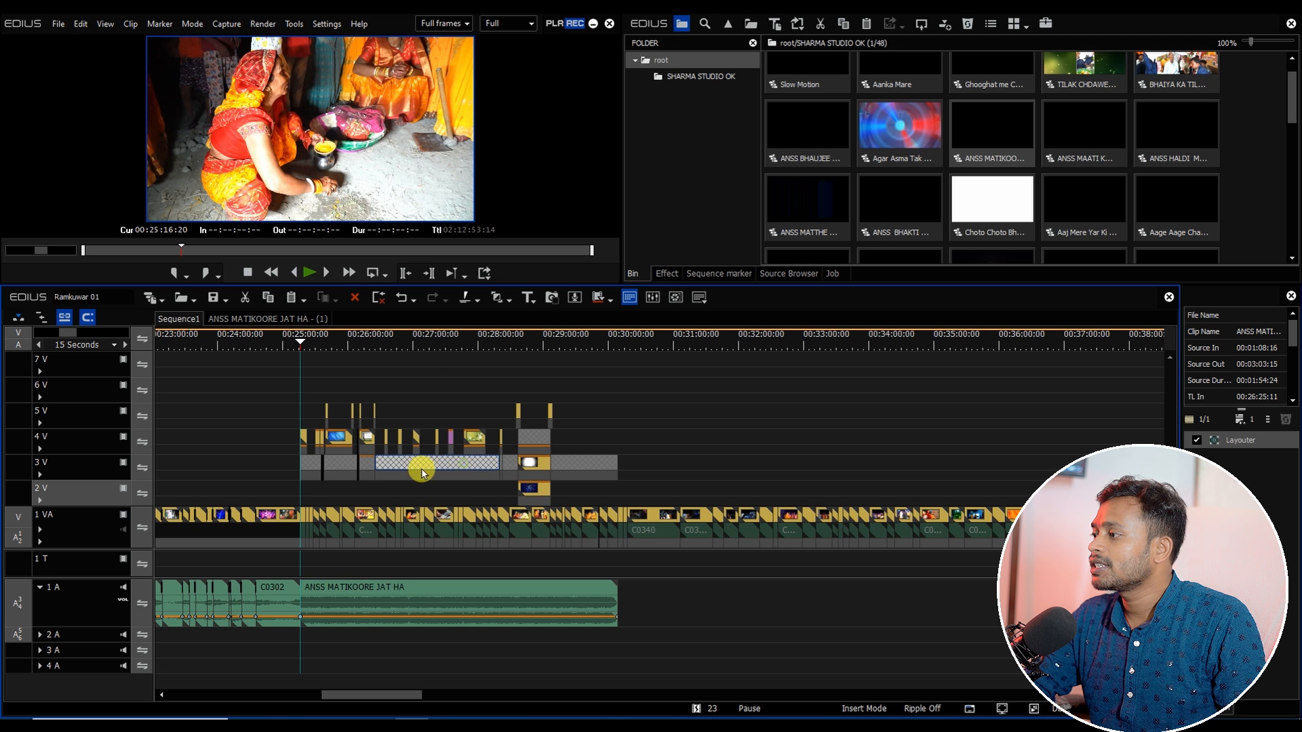
{"action": "double_click", "coordinate": [435, 467]}
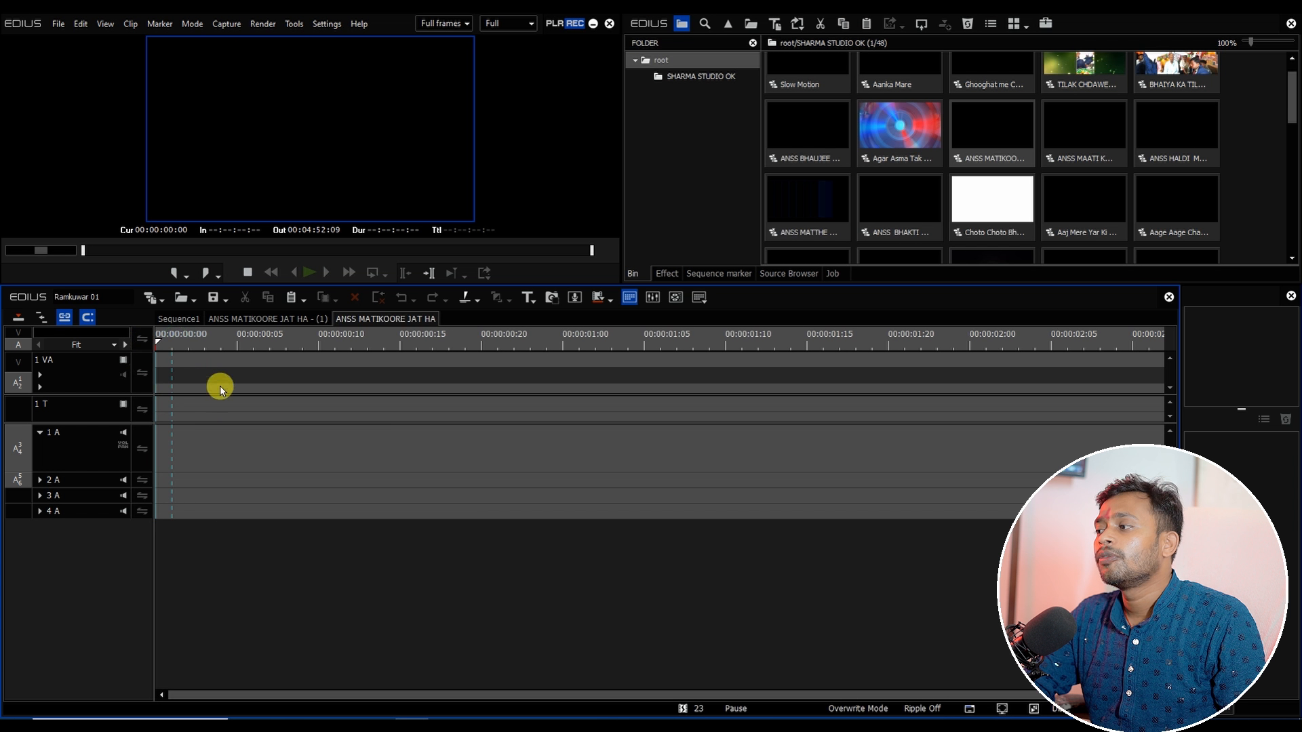
{"action": "right_click", "coordinate": [194, 361]}
{"action": "left_click", "coordinate": [216, 439]}
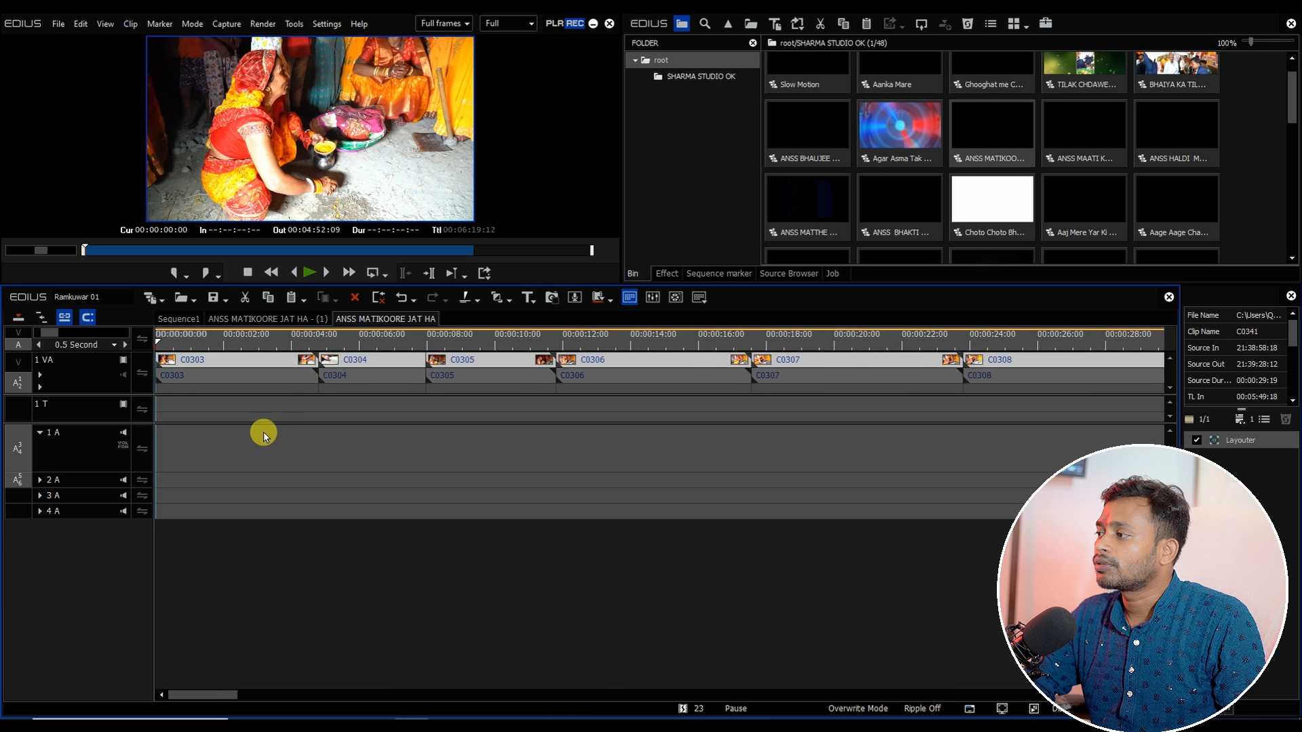
Step: Delete the trailing clip at the end of the nested sequence's 1 VA track
{"action": "key", "text": "ctrl+0"}
{"action": "left_click_drag", "start_coordinate": [174, 335], "coordinate": [1053, 434]}
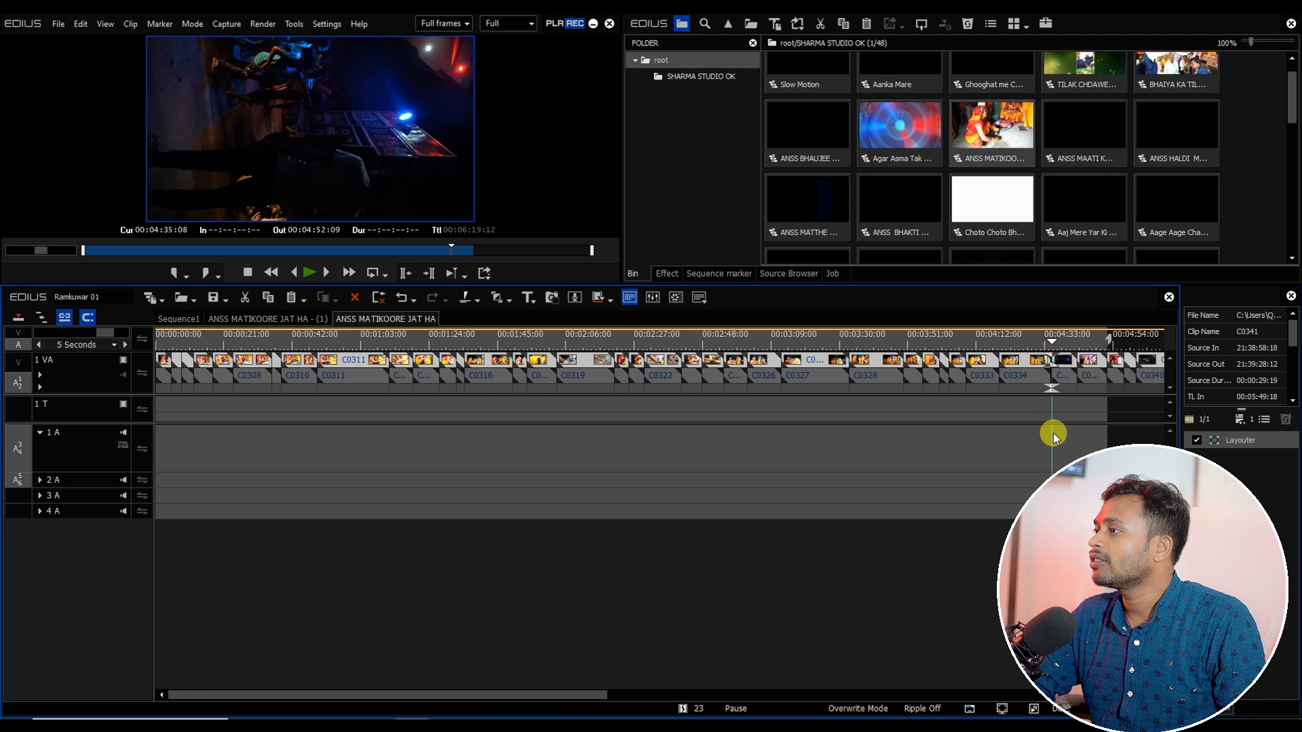
{"action": "scroll", "coordinate": [1071, 417], "scroll_direction": "up", "scroll_amount": 4}
{"action": "left_click_drag", "start_coordinate": [1047, 345], "coordinate": [754, 381]}
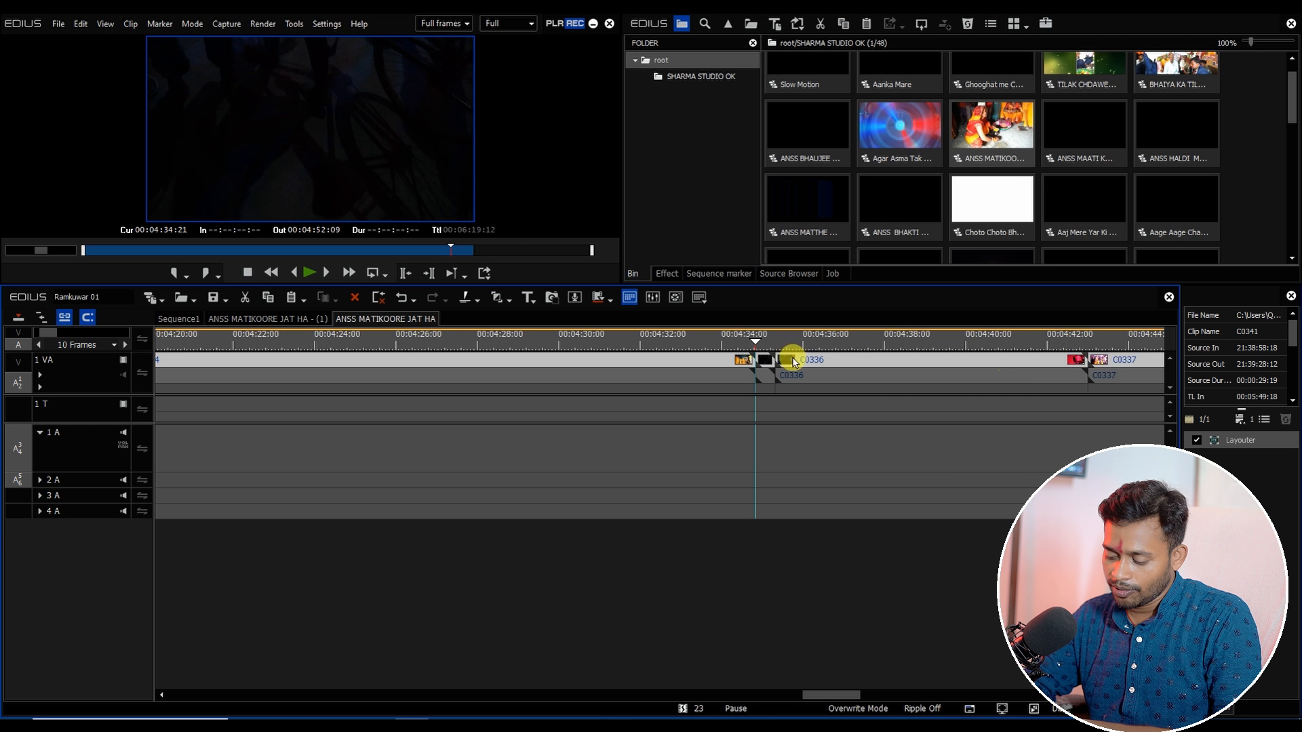
{"action": "left_click", "coordinate": [780, 360]}
{"action": "key", "text": "Delete"}
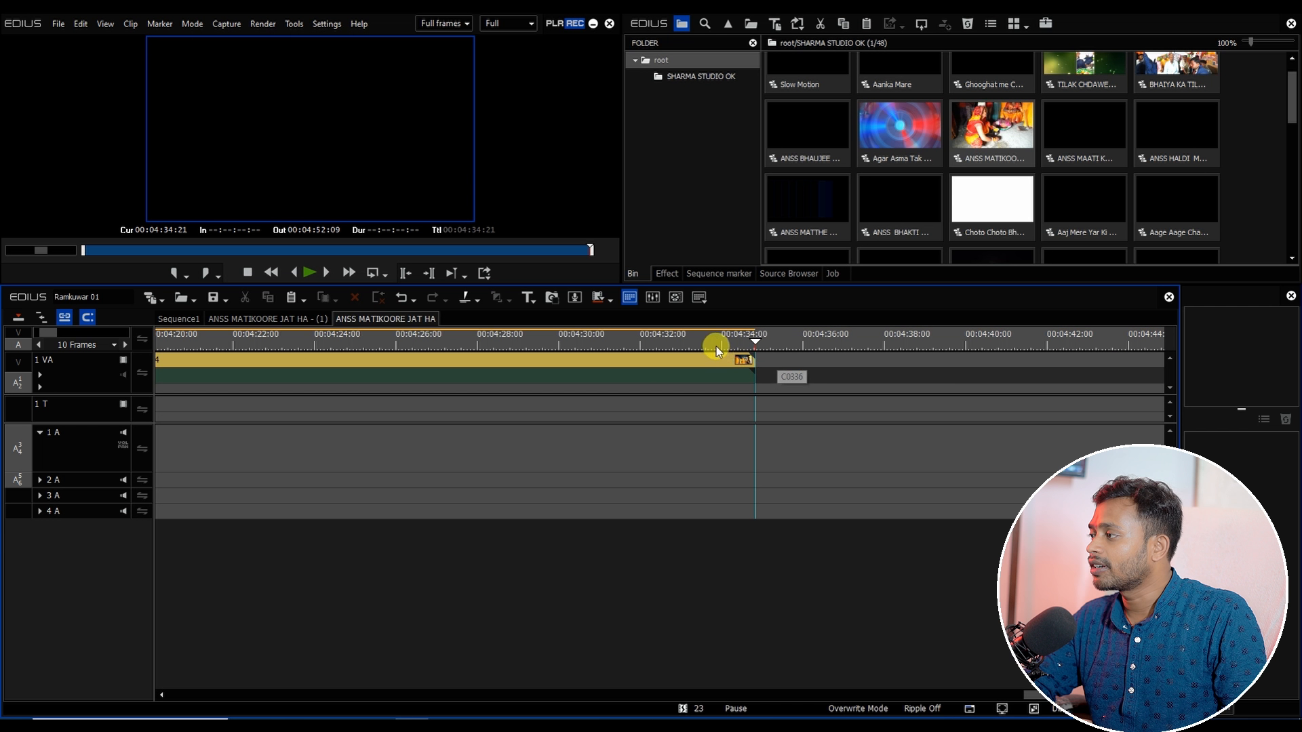
Step: Select all clips in the nested sequence and set their speed rate to 80%
{"action": "scroll", "coordinate": [692, 382], "scroll_direction": "down", "scroll_amount": 4}
{"action": "left_click_drag", "start_coordinate": [366, 339], "coordinate": [434, 393]}
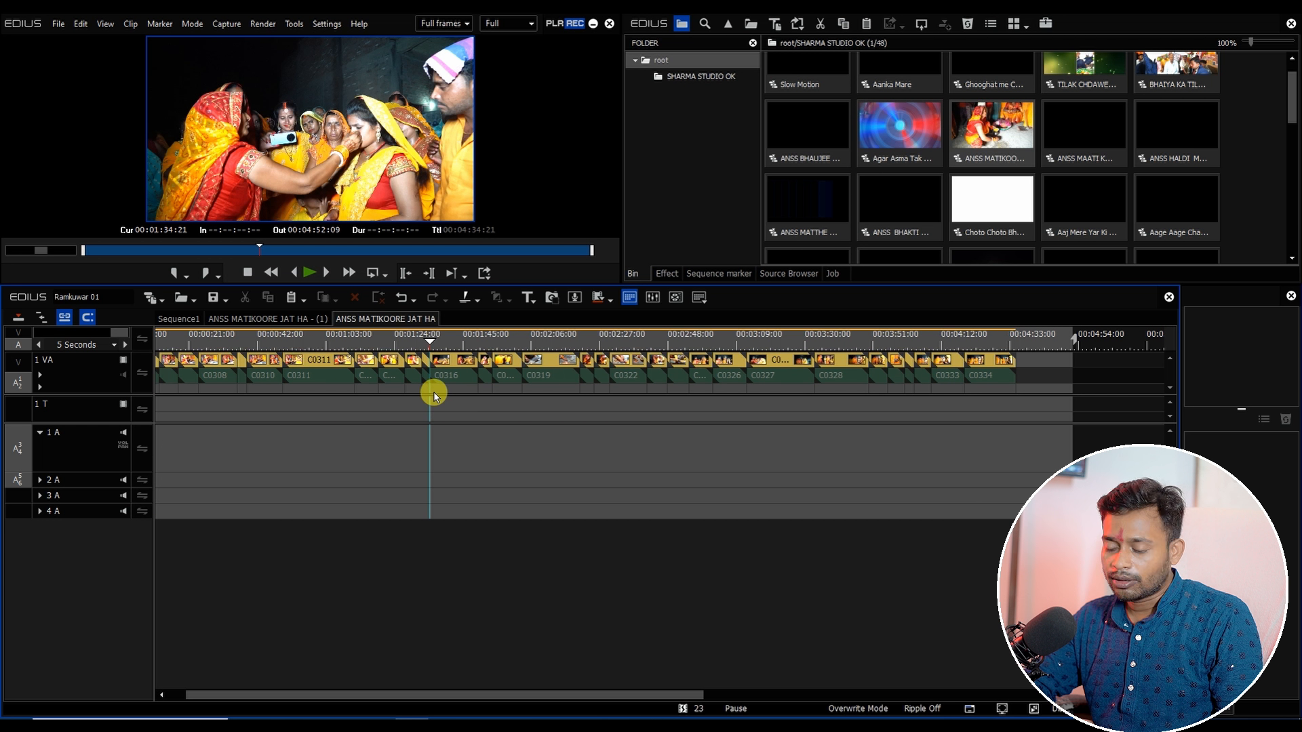
{"action": "key", "text": "ctrl+a"}
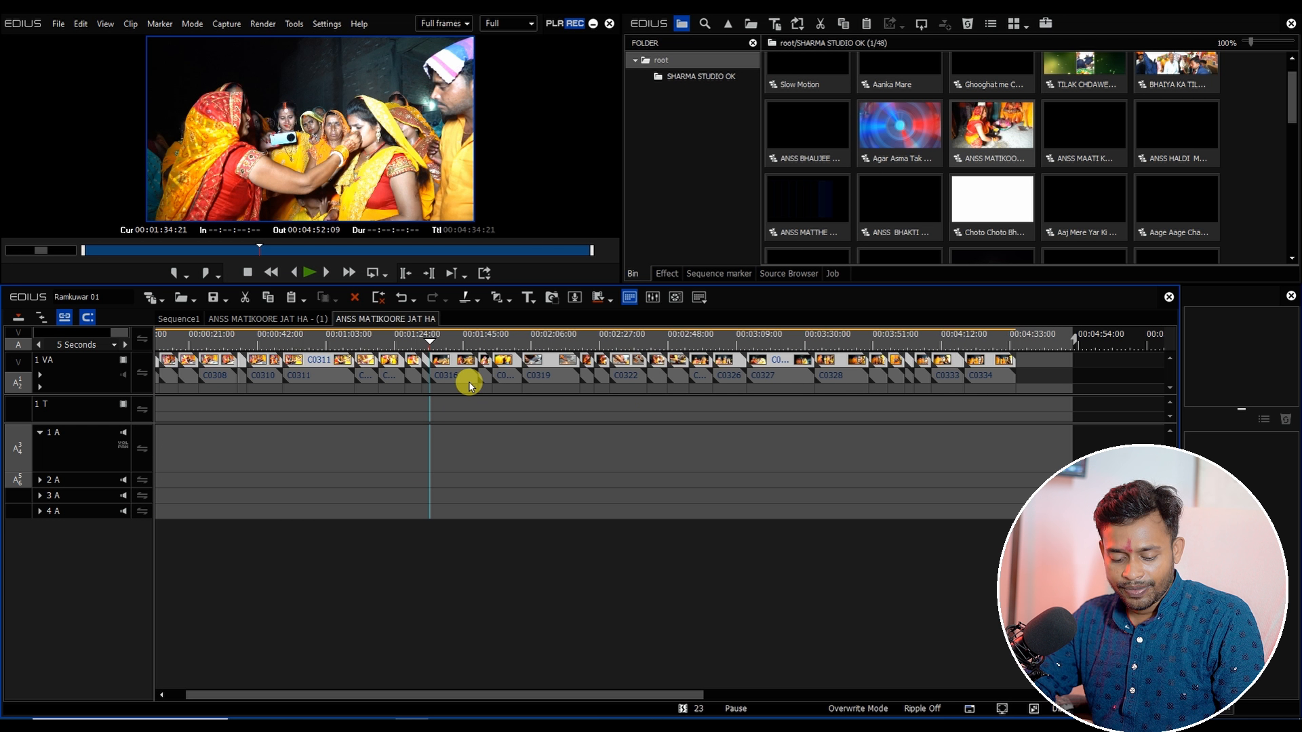
{"action": "key", "text": "alt+a"}
{"action": "left_click_drag", "start_coordinate": [430, 342], "coordinate": [293, 373]}
{"action": "key", "text": "alt+e"}
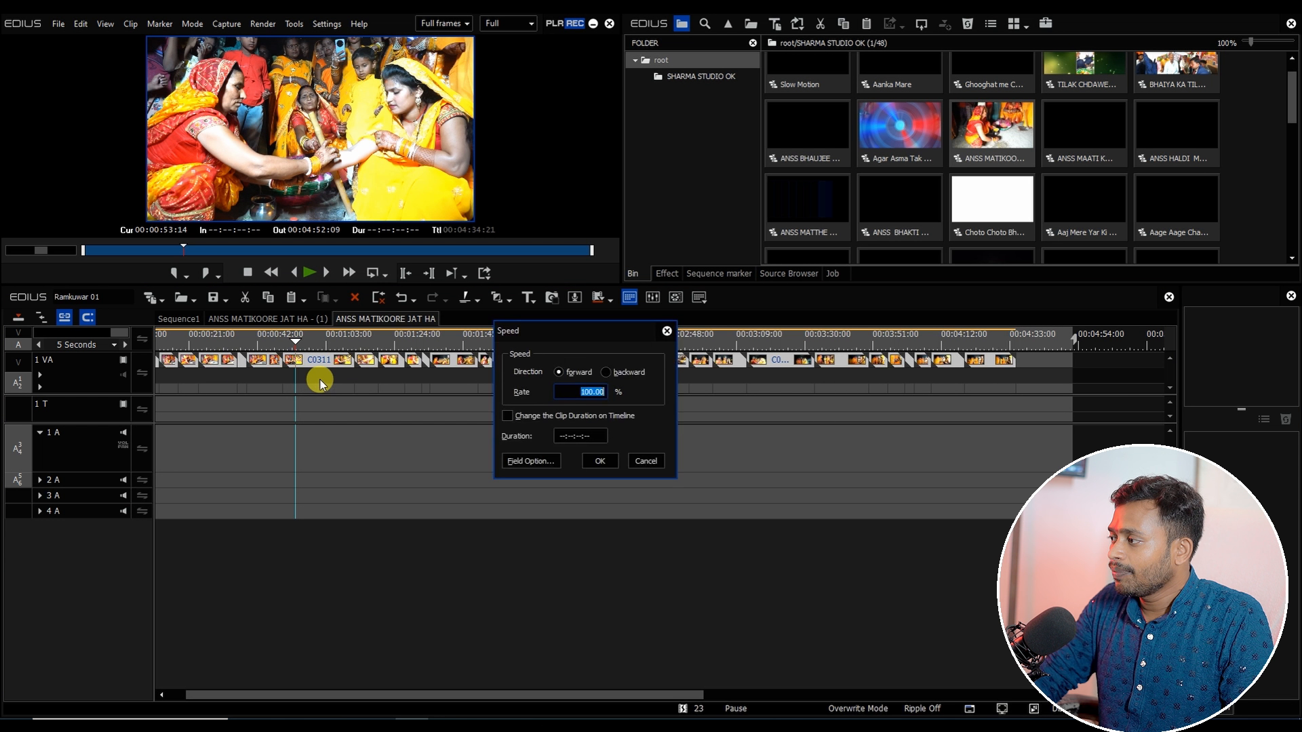
{"action": "type", "text": "80"}
{"action": "key", "text": "Return"}
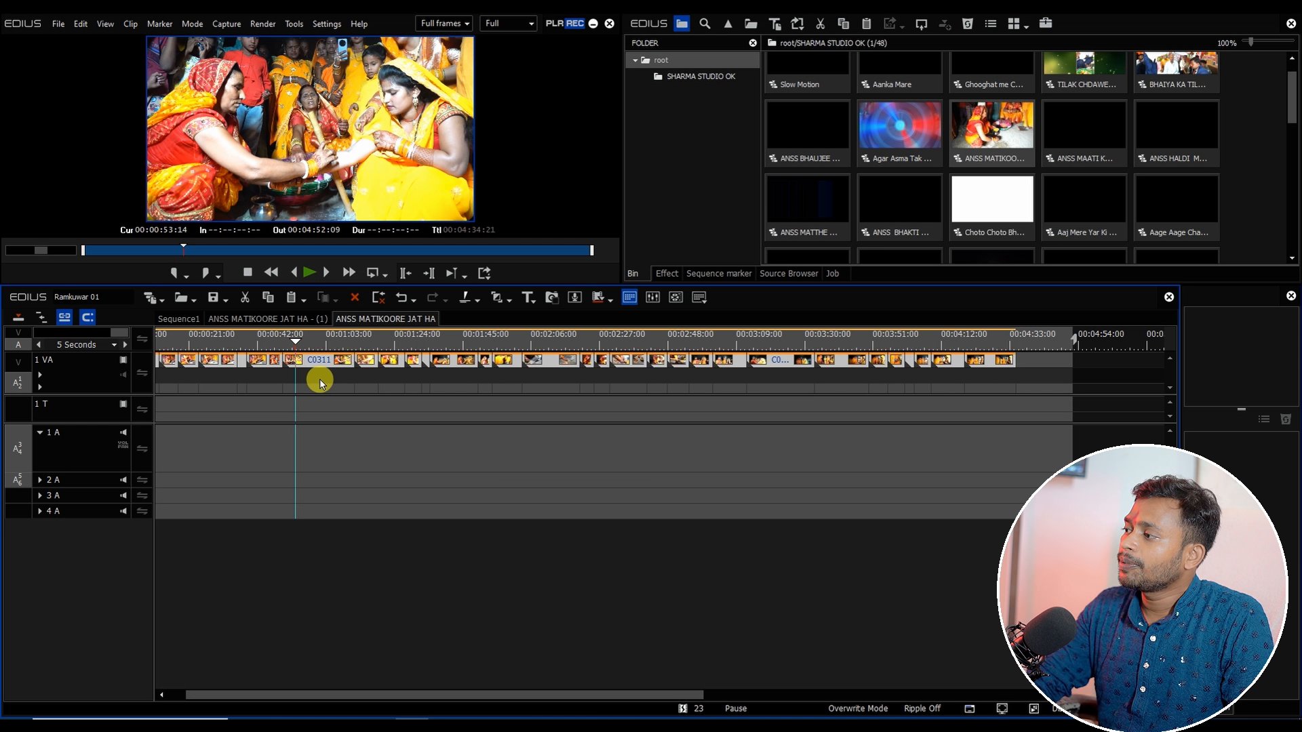
Step: Apply the default Dissolve transition to all selected clips in the nested sequence
{"action": "key", "text": "ctrl+p"}
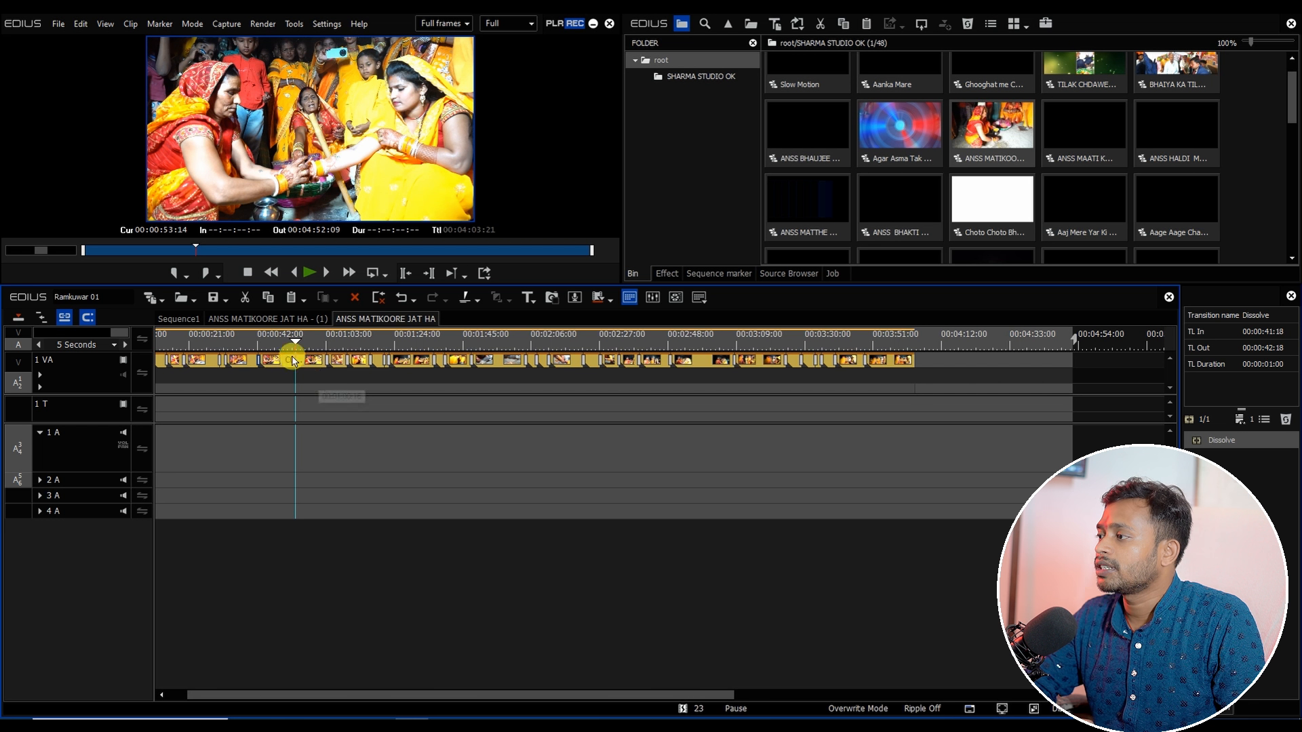
Step: Return to Sequence1, cut the tracks at 00:29:20:11 and delete the selected parts after the cut
{"action": "left_click", "coordinate": [177, 319]}
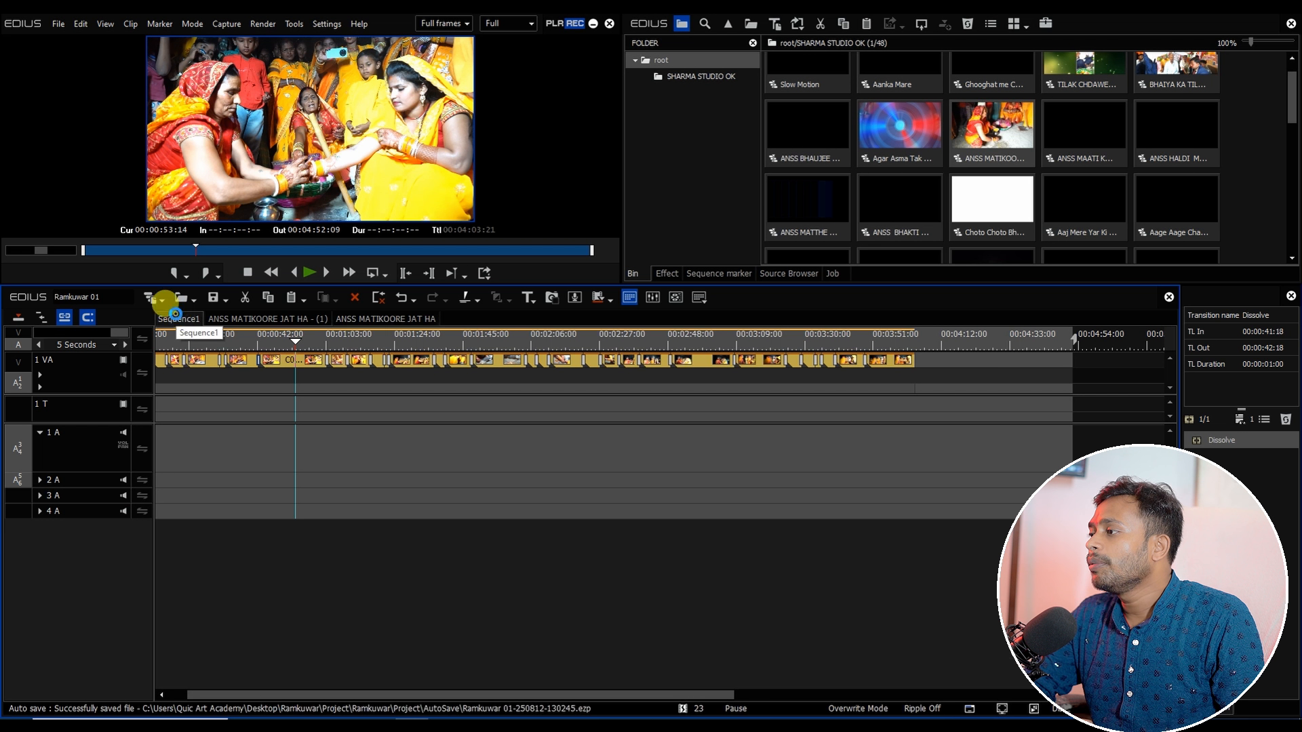
{"action": "left_click_drag", "start_coordinate": [460, 346], "coordinate": [796, 378]}
{"action": "scroll", "coordinate": [593, 373], "scroll_direction": "up", "scroll_amount": 2}
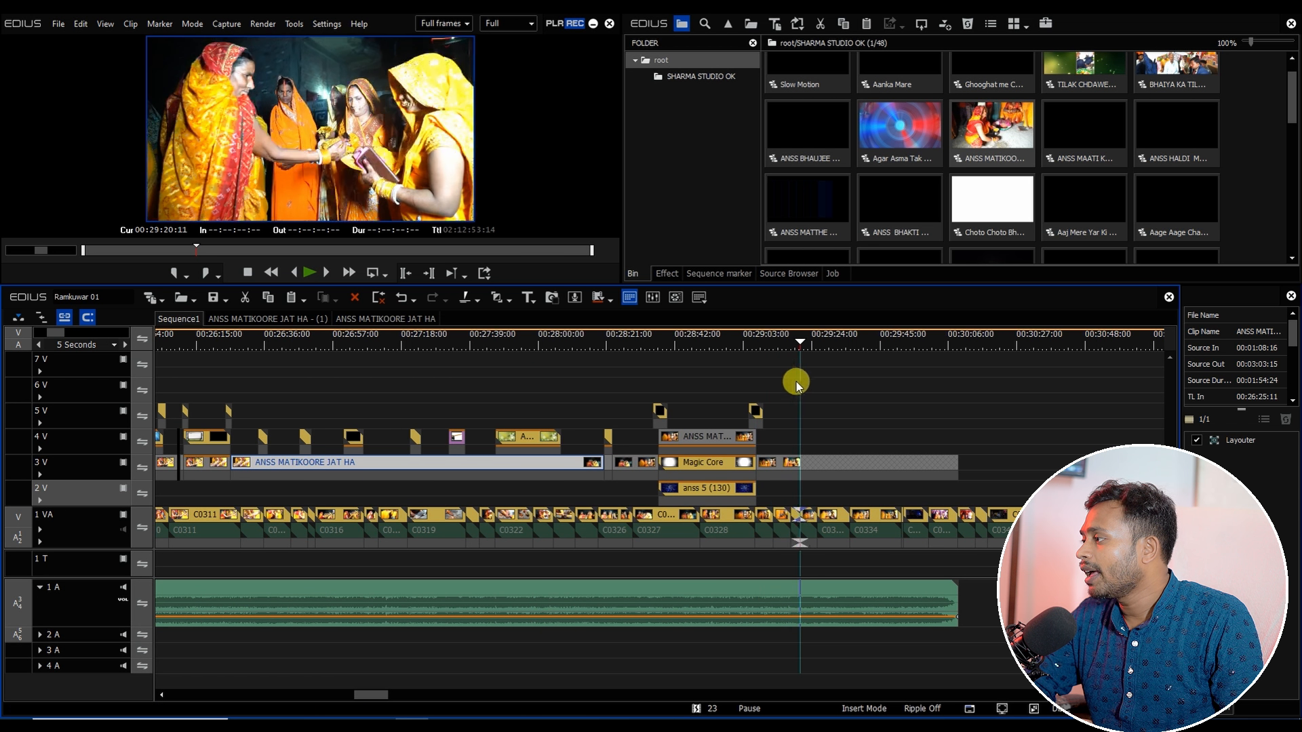
{"action": "scroll", "coordinate": [823, 459], "scroll_direction": "up", "scroll_amount": 3}
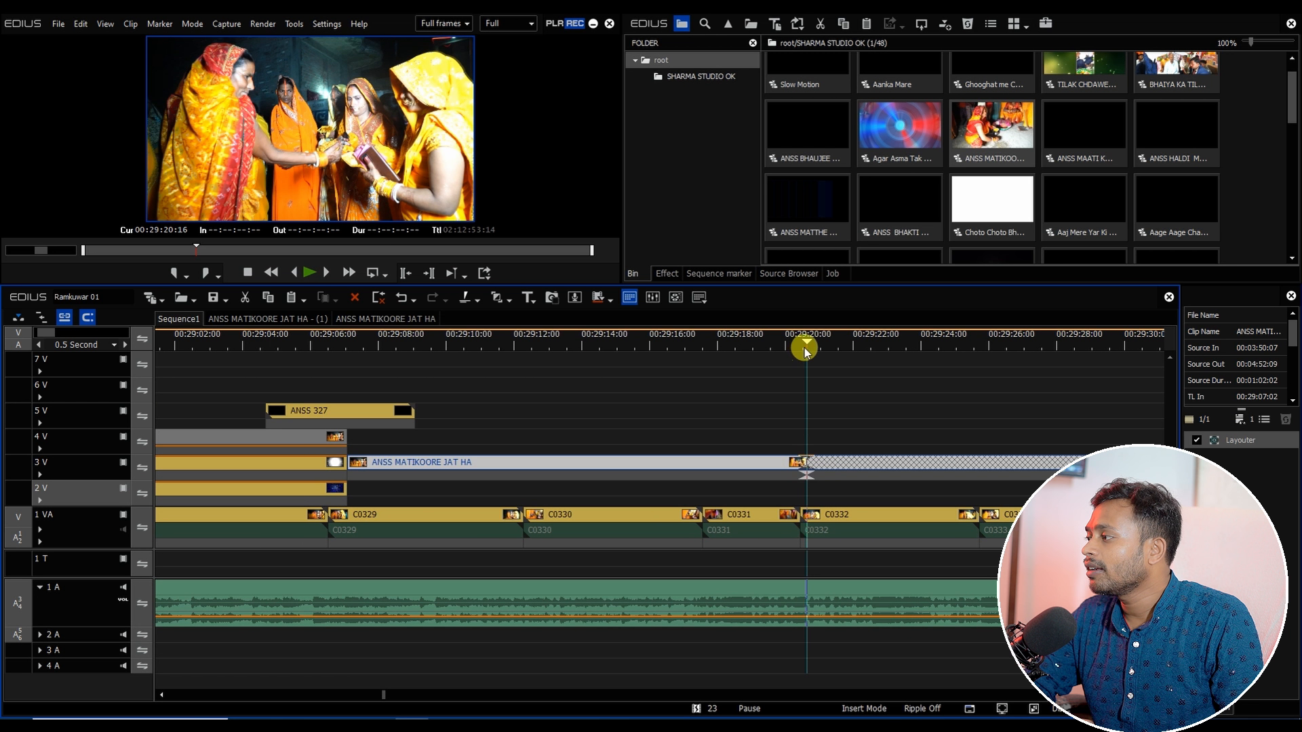
{"action": "left_click_drag", "start_coordinate": [806, 349], "coordinate": [801, 349]}
{"action": "key", "text": "c"}
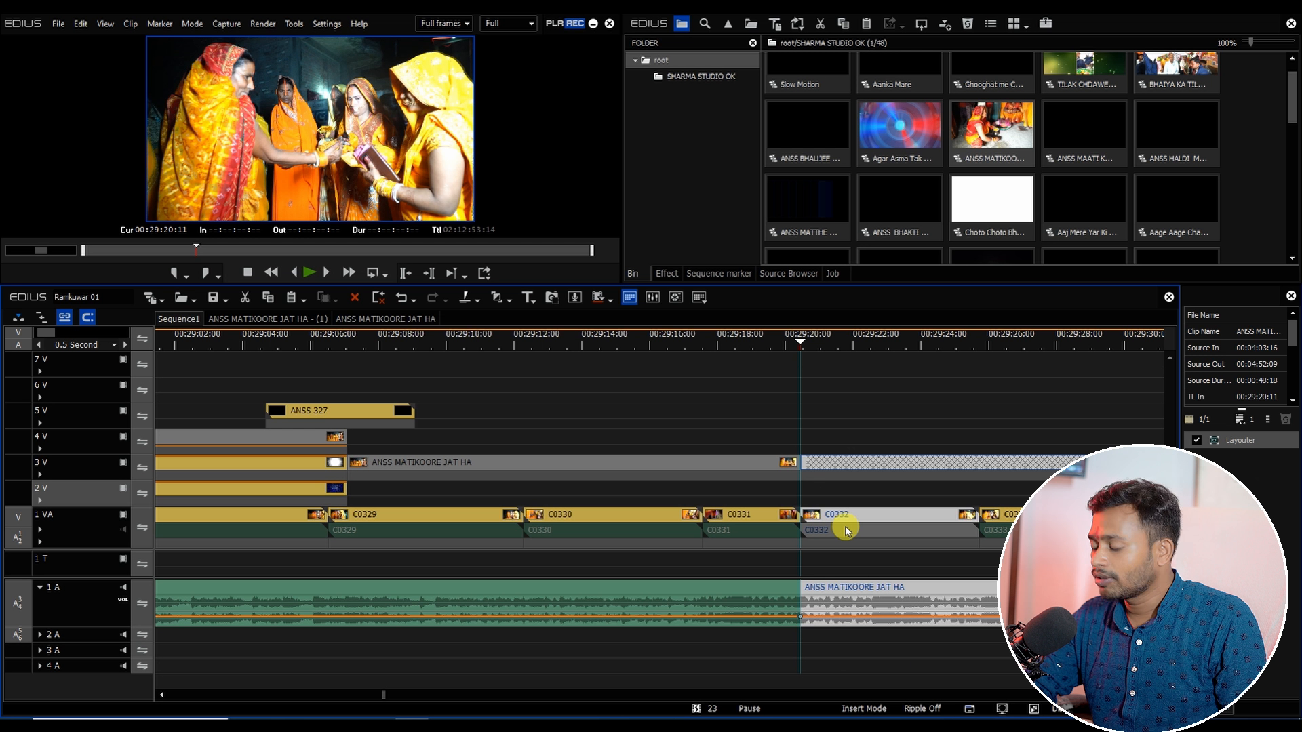
{"action": "key", "text": "Delete"}
Step: Delete the leftover 1 VA clips just after the end of the pasted master sequence
{"action": "scroll", "coordinate": [702, 571], "scroll_direction": "down", "scroll_amount": 3}
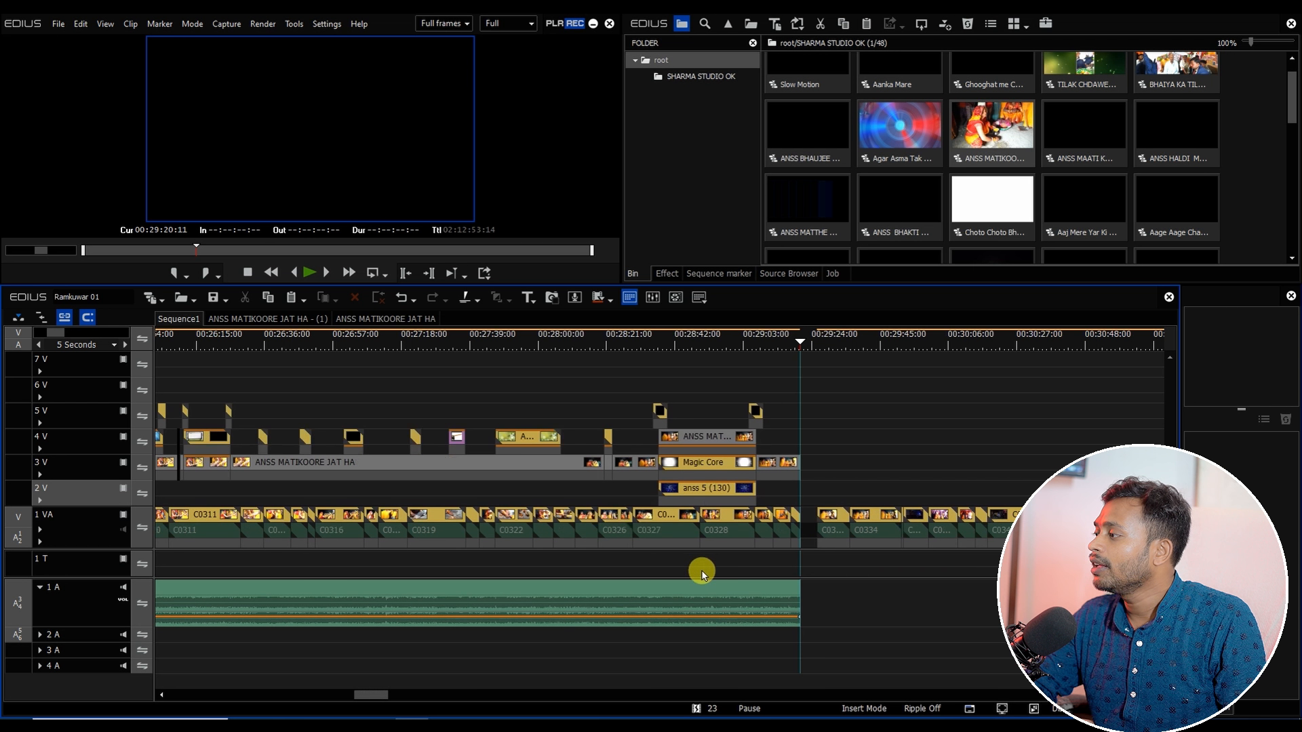
{"action": "scroll", "coordinate": [372, 693], "scroll_direction": "down", "scroll_amount": 5}
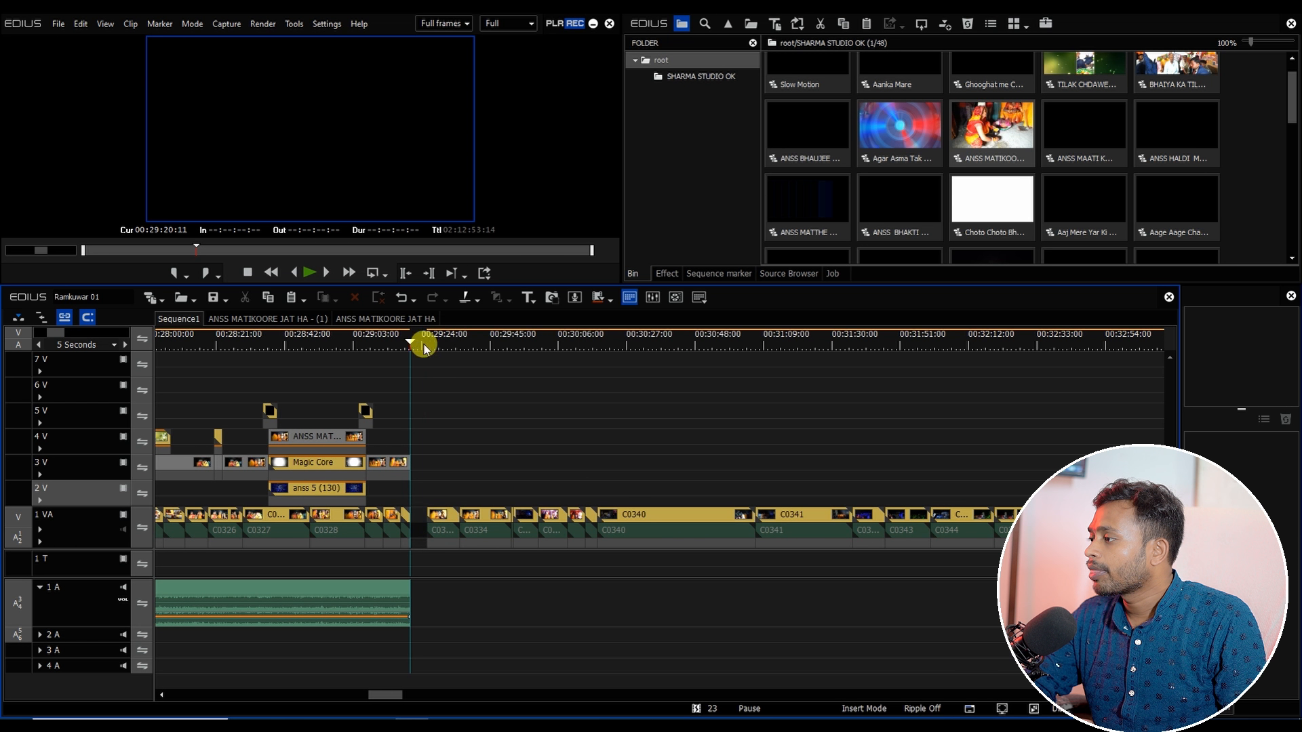
{"action": "left_click", "coordinate": [460, 344]}
{"action": "left_click_drag", "start_coordinate": [462, 357], "coordinate": [539, 352]}
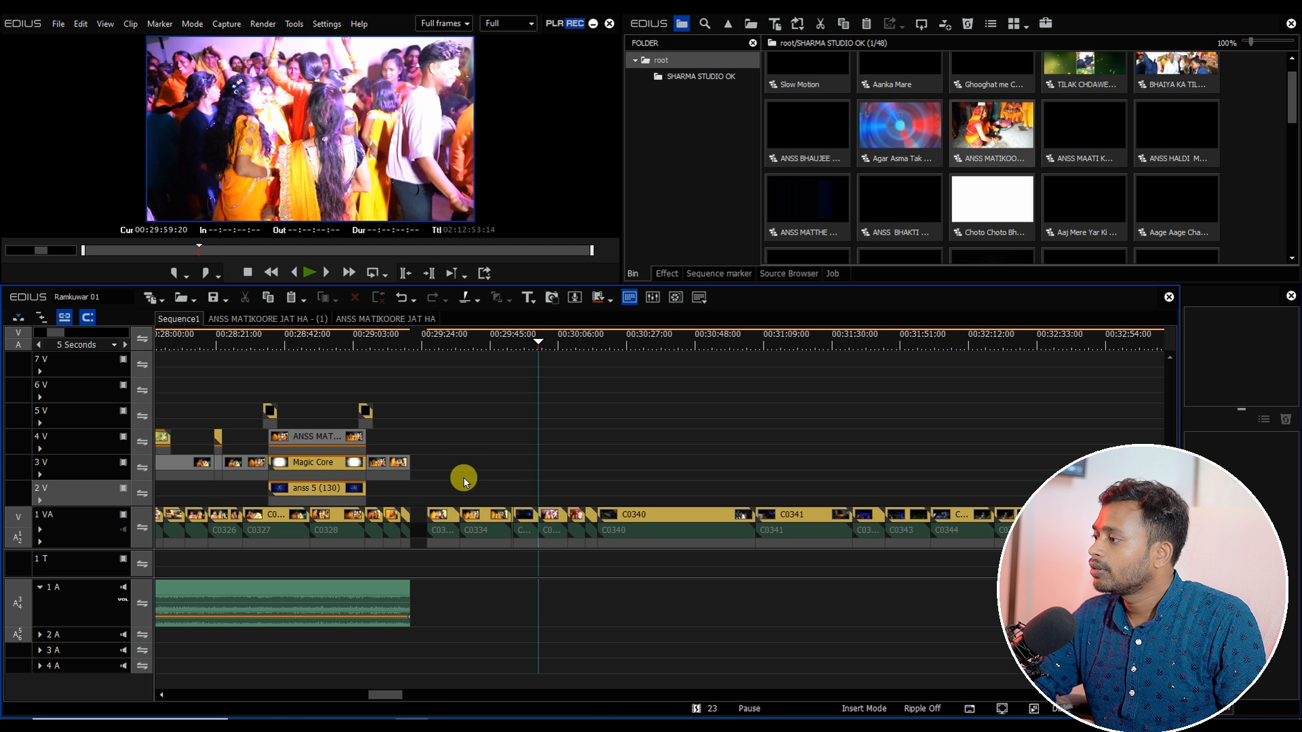
{"action": "left_click_drag", "start_coordinate": [442, 481], "coordinate": [497, 572]}
{"action": "key", "text": "Delete"}
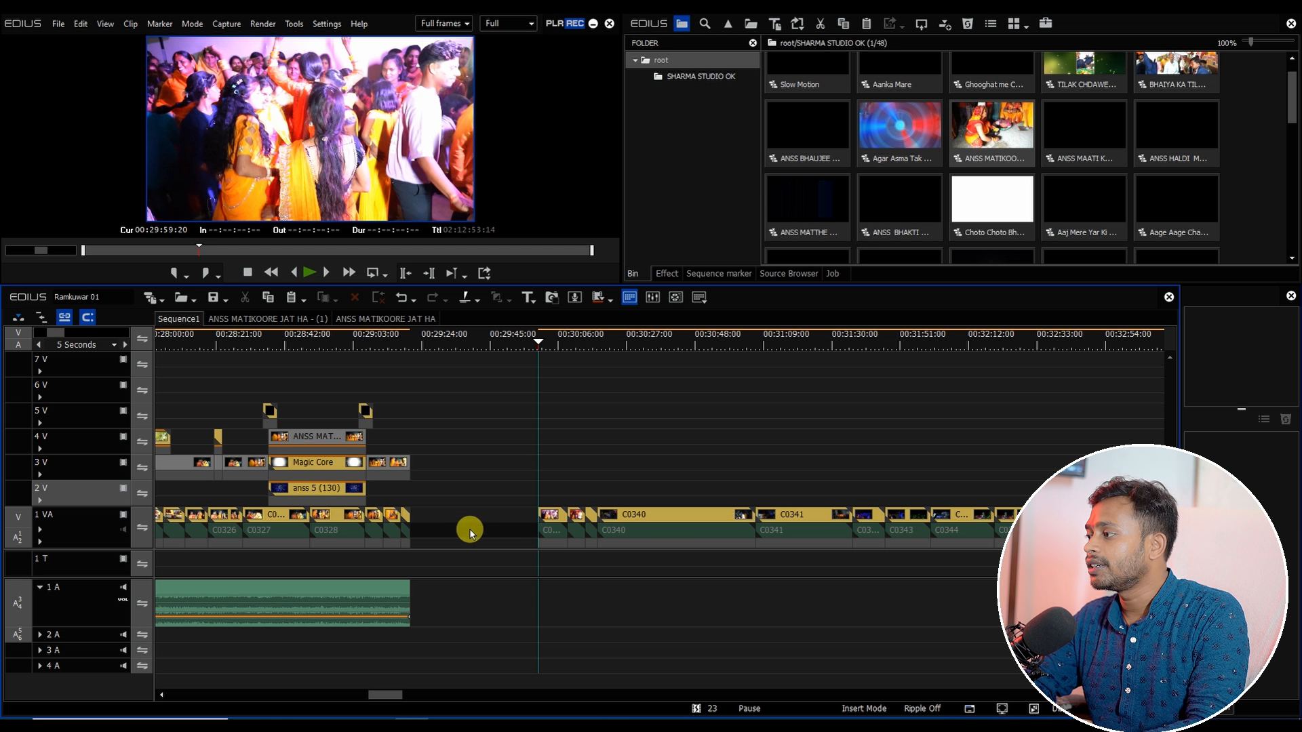
Step: Delete the empty gap on the 1 VA track right after the pasted master sequence
{"action": "right_click", "coordinate": [467, 520]}
{"action": "left_click", "coordinate": [502, 451]}
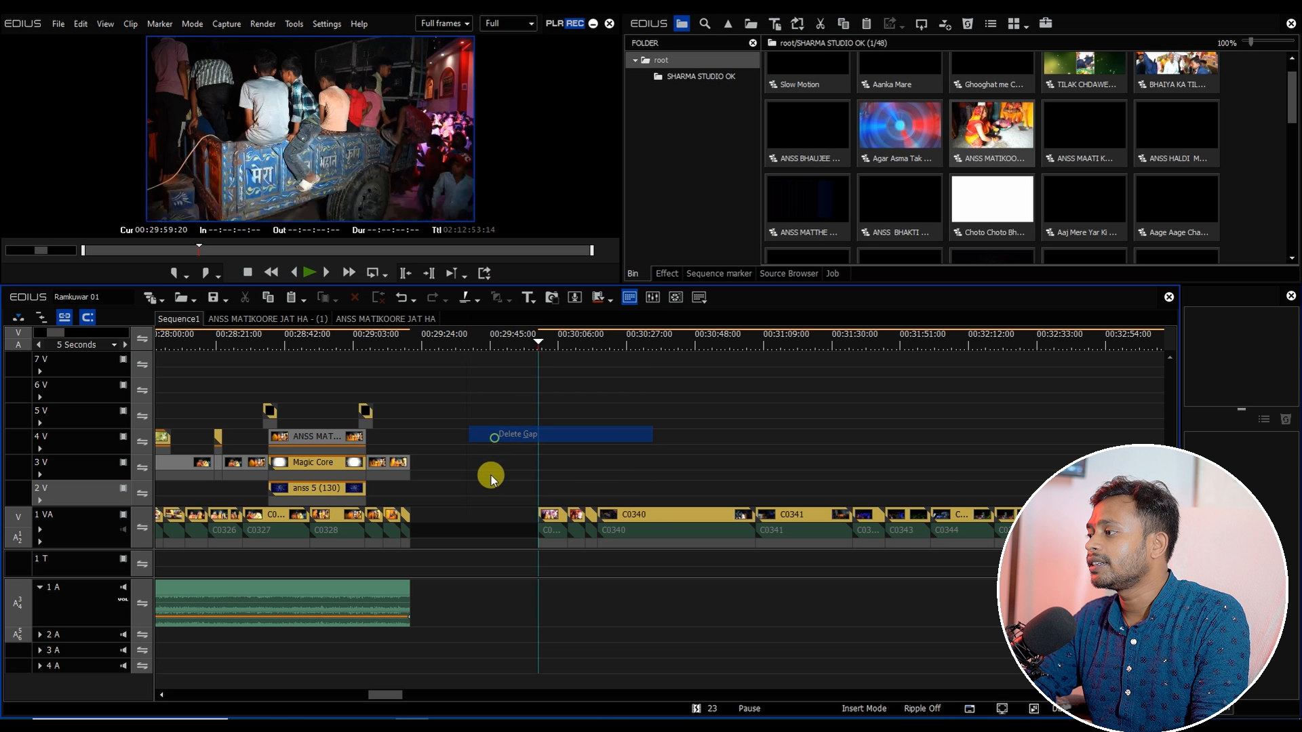
Step: Add a volume fade-out at the end of the master sequence's audio clip on the 1 A track
{"action": "left_click", "coordinate": [413, 348]}
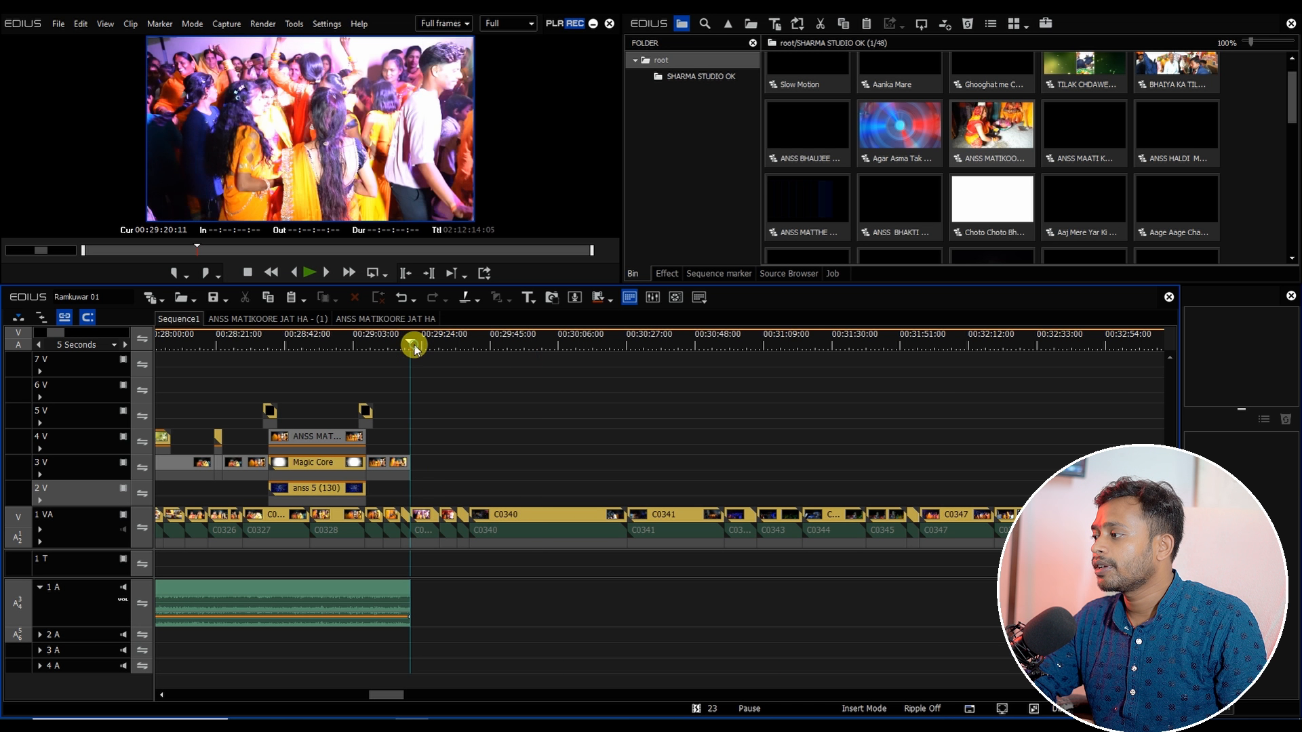
{"action": "left_click", "coordinate": [389, 619]}
{"action": "left_click_drag", "start_coordinate": [410, 617], "coordinate": [430, 689]}
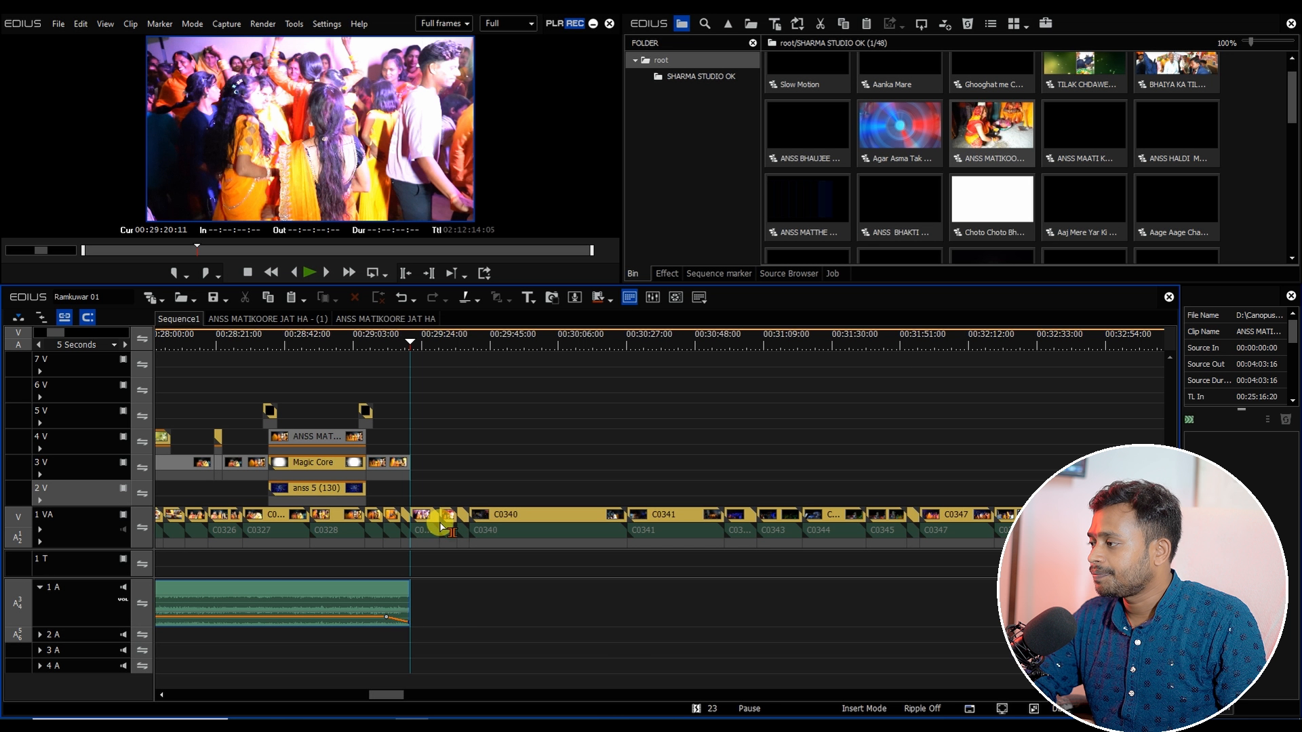
Step: Ripple-delete the short clips between C0349 and C0353 on the 1 VA track
{"action": "key", "text": "Right"}
{"action": "scroll", "coordinate": [485, 498], "scroll_direction": "up", "scroll_amount": 1}
{"action": "scroll", "coordinate": [485, 498], "scroll_direction": "down", "scroll_amount": 2}
{"action": "left_click_drag", "start_coordinate": [398, 694], "coordinate": [407, 697]}
{"action": "left_click_drag", "start_coordinate": [271, 348], "coordinate": [608, 415]}
{"action": "scroll", "coordinate": [638, 434], "scroll_direction": "up", "scroll_amount": 2}
{"action": "key", "text": "space"}
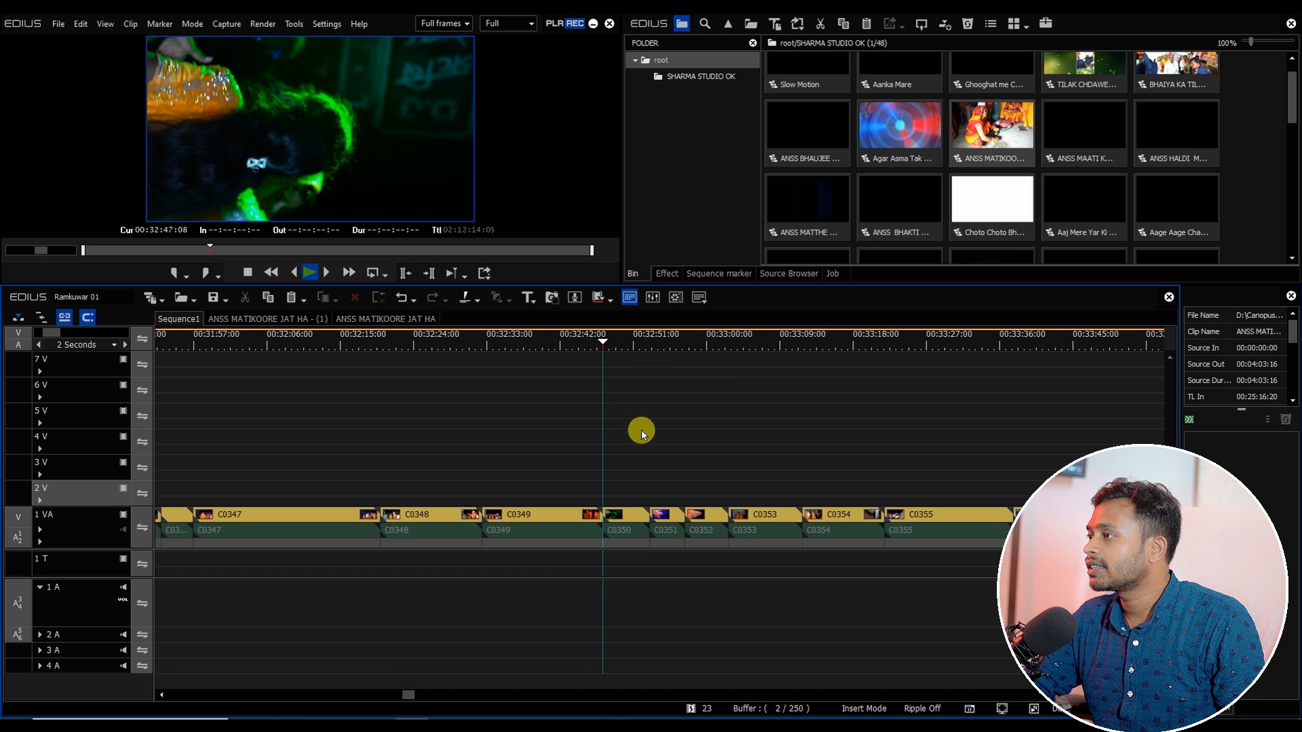
{"action": "left_click", "coordinate": [629, 513]}
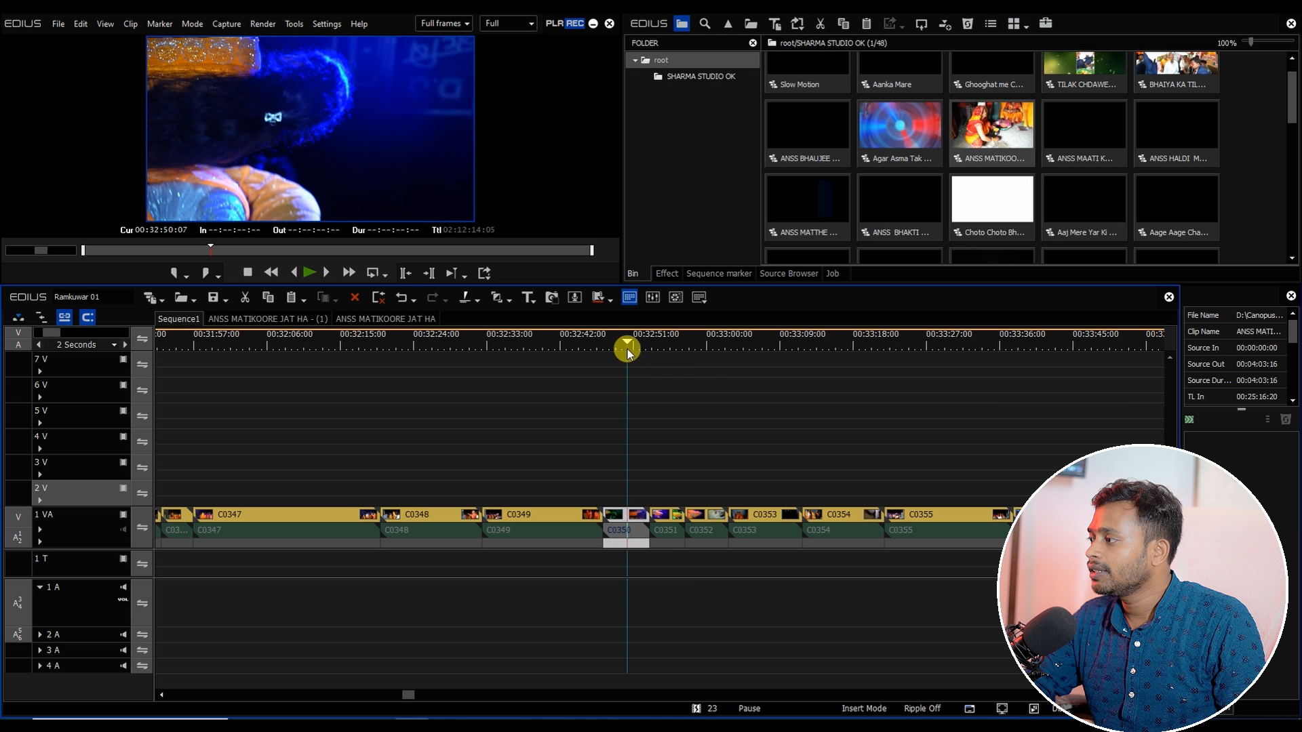
{"action": "left_click_drag", "start_coordinate": [628, 349], "coordinate": [714, 384]}
{"action": "left_click_drag", "start_coordinate": [621, 482], "coordinate": [707, 597]}
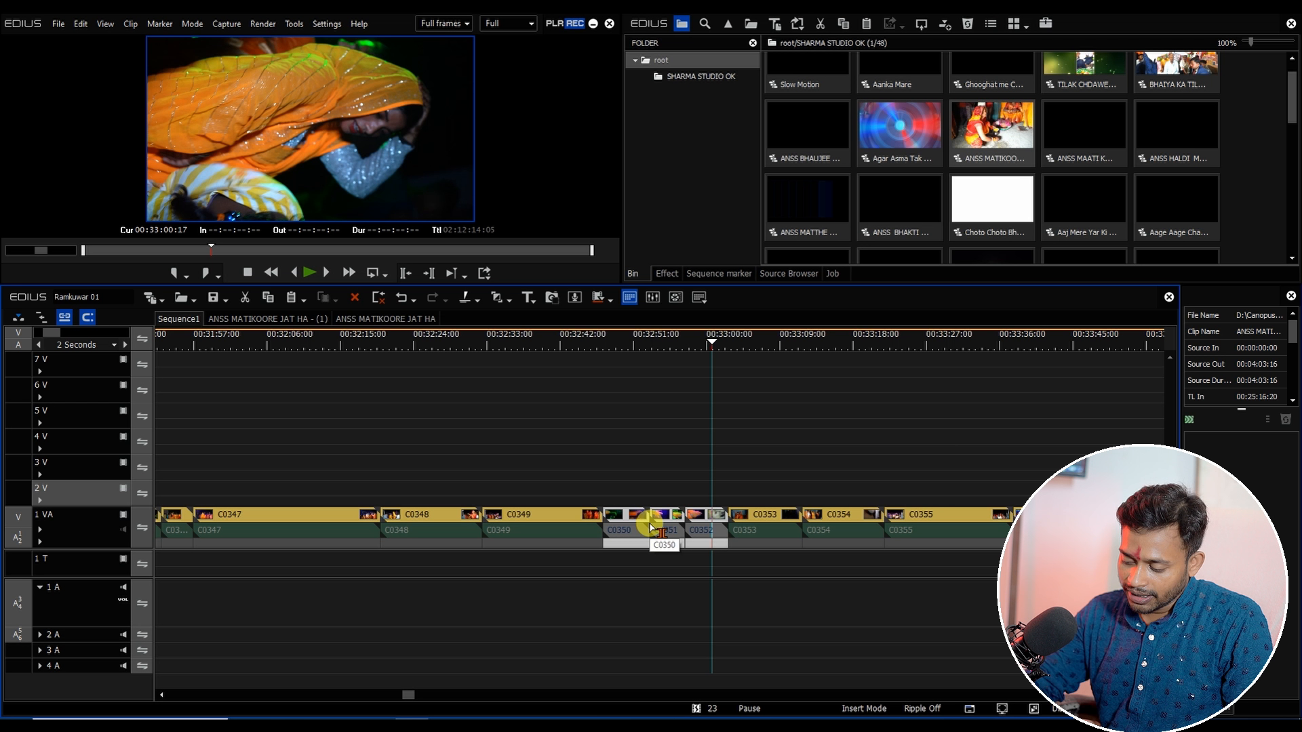
{"action": "key", "text": "alt+Delete"}
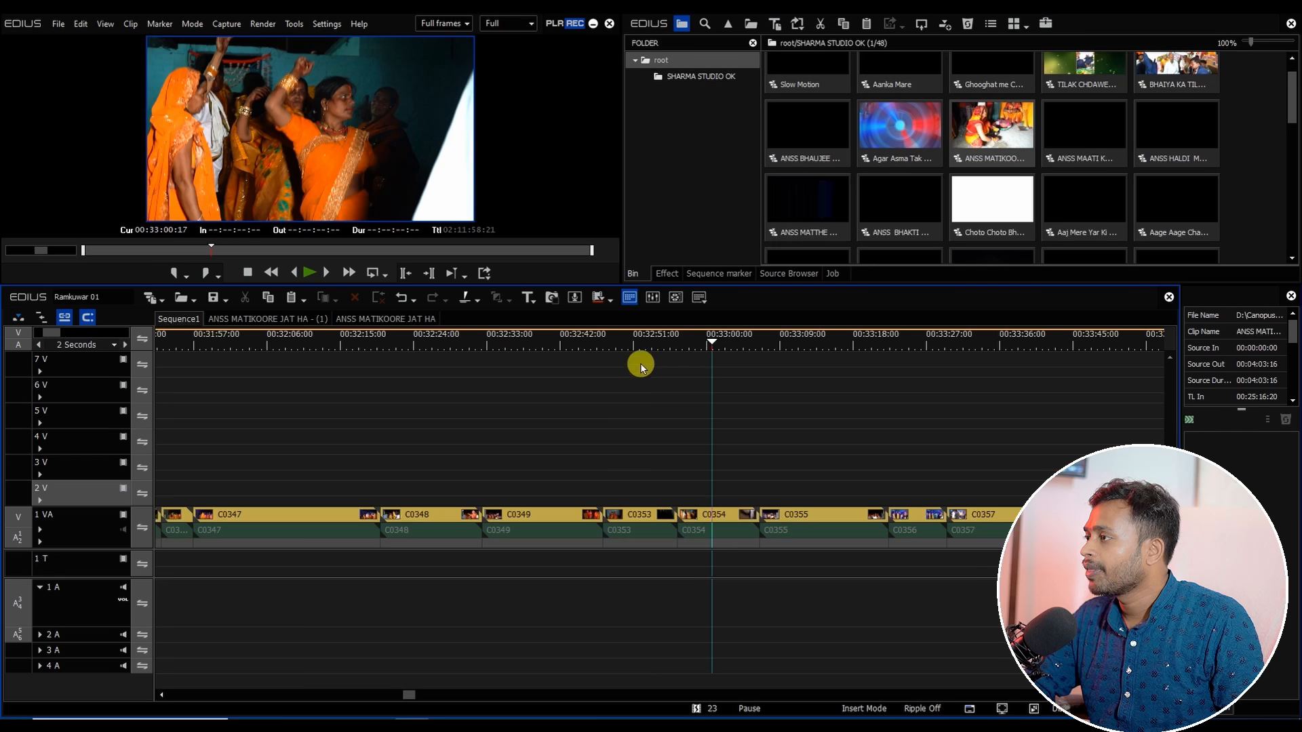
Step: Ungroup the 1 VA clips following the master sequence and move their audio parts onto the 1 A track
{"action": "scroll", "coordinate": [643, 365], "scroll_direction": "down", "scroll_amount": 1}
{"action": "left_click_drag", "start_coordinate": [716, 344], "coordinate": [1087, 424]}
{"action": "scroll", "coordinate": [1018, 471], "scroll_direction": "down", "scroll_amount": 1}
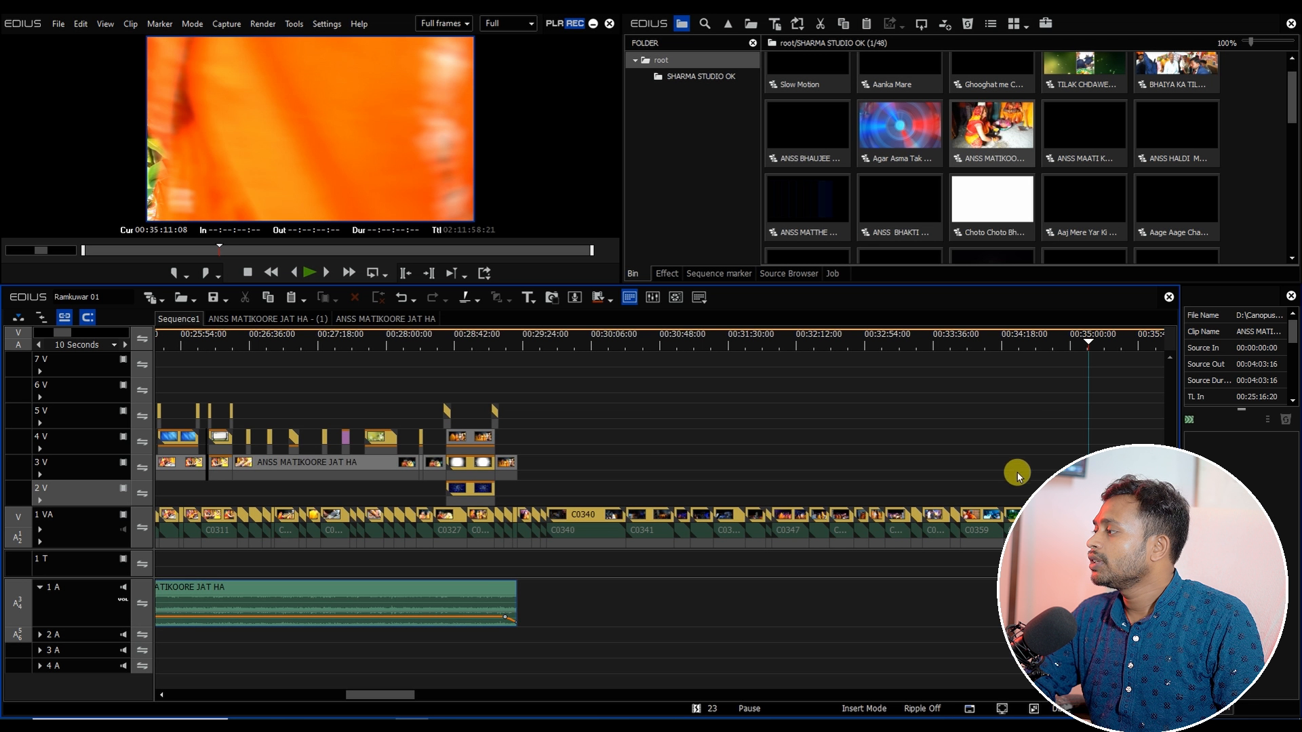
{"action": "left_click_drag", "start_coordinate": [1004, 566], "coordinate": [530, 632]}
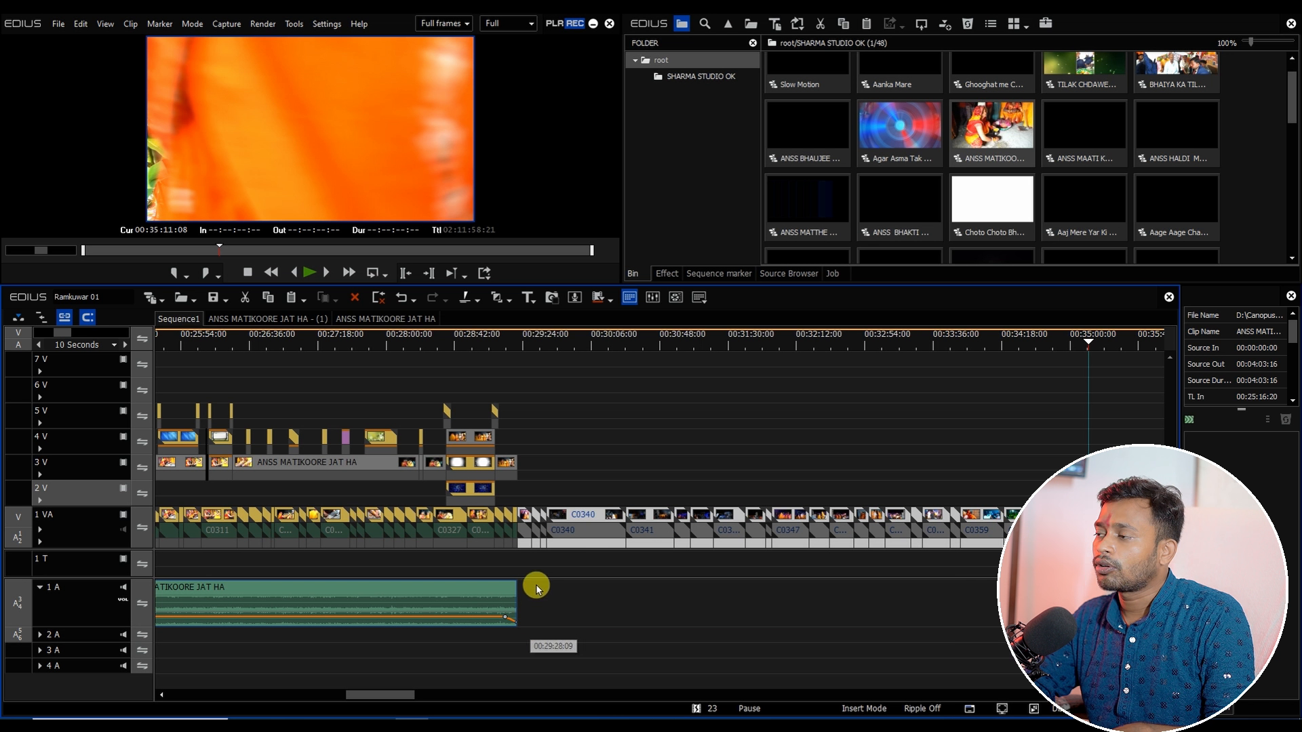
{"action": "key", "text": "alt"}
{"action": "right_click", "coordinate": [560, 530]}
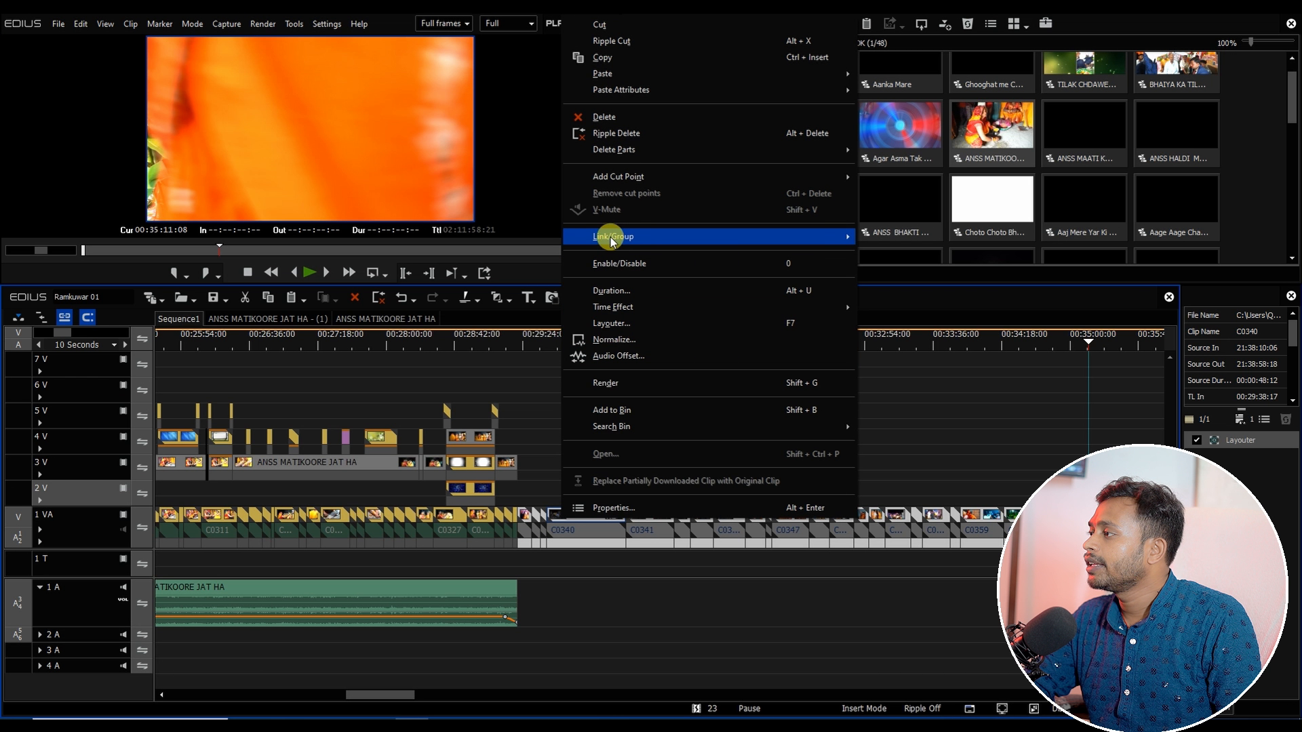
{"action": "mouse_move", "coordinate": [745, 238]}
{"action": "left_click", "coordinate": [920, 261]}
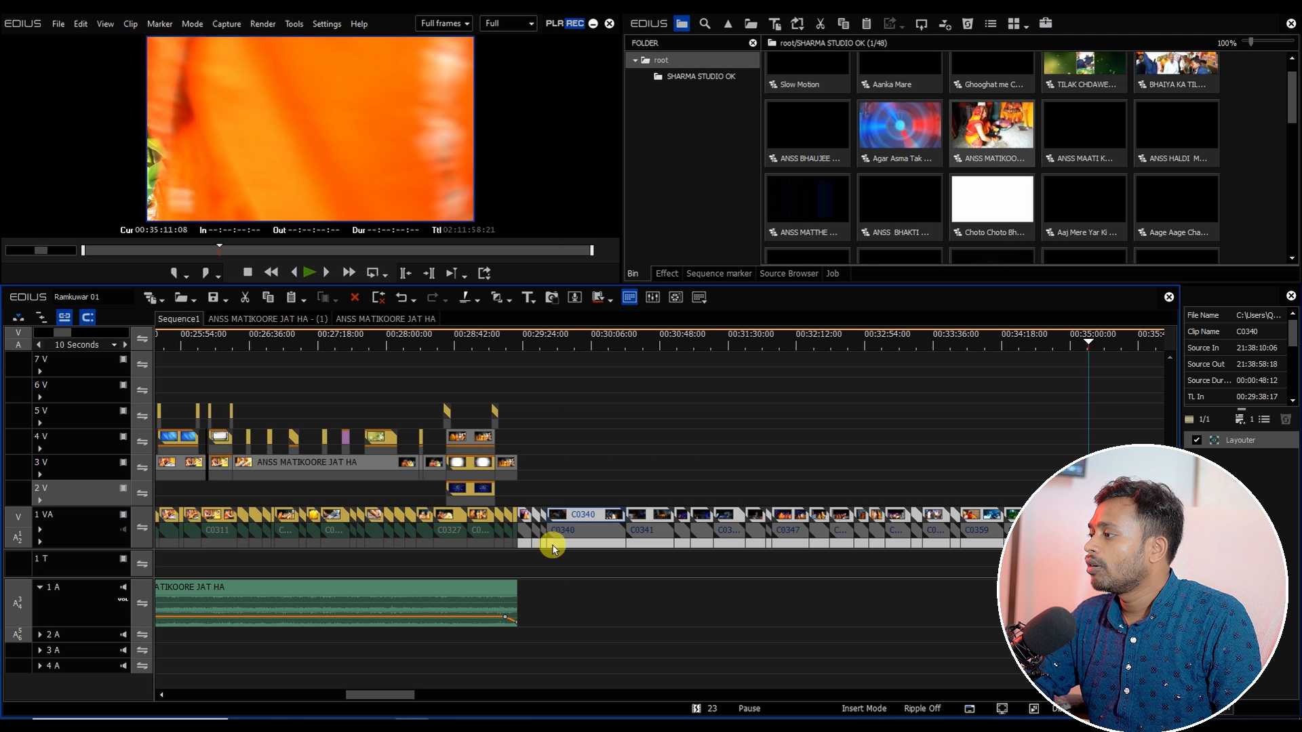
{"action": "left_click_drag", "start_coordinate": [523, 552], "coordinate": [1081, 602]}
Step: Select the moved clips on the 1 VA and 1 A tracks and apply the default transition to them
{"action": "left_click", "coordinate": [641, 349]}
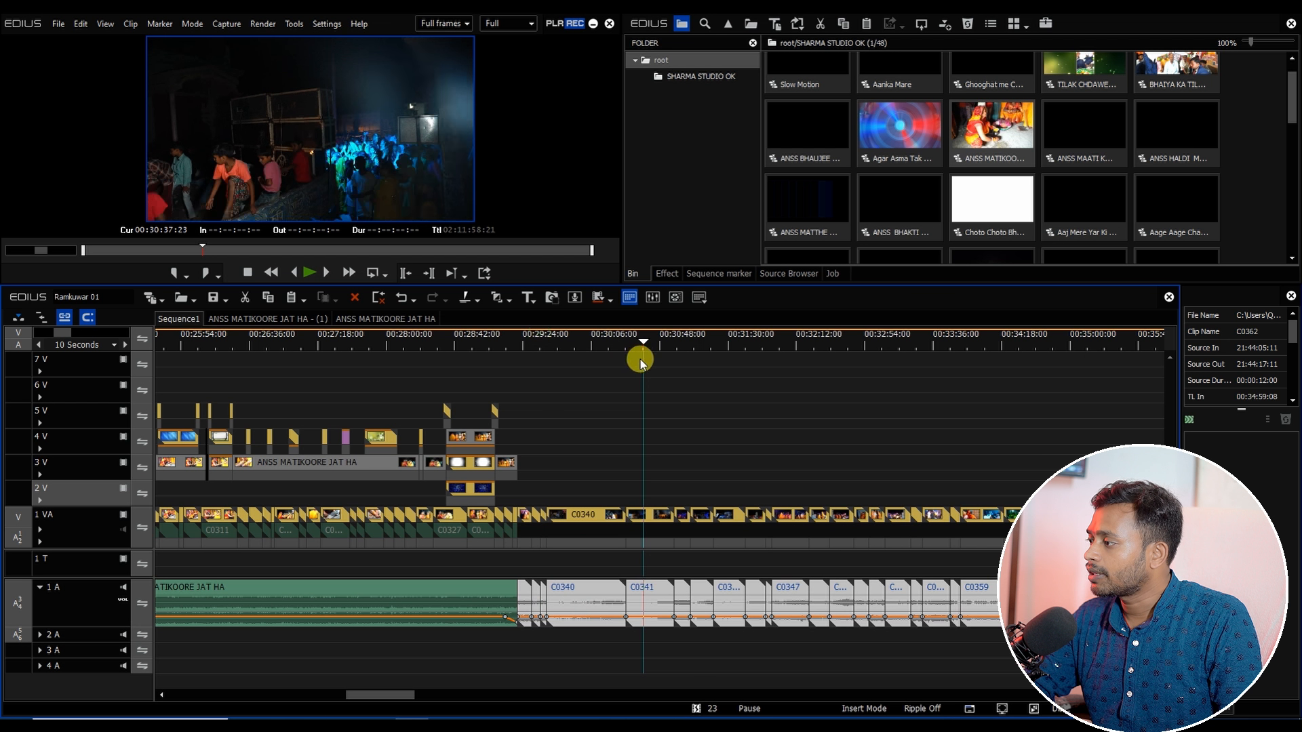
{"action": "left_click_drag", "start_coordinate": [360, 695], "coordinate": [383, 694]}
{"action": "left_click_drag", "start_coordinate": [335, 356], "coordinate": [387, 406]}
{"action": "left_click", "coordinate": [211, 503]}
{"action": "left_click_drag", "start_coordinate": [211, 503], "coordinate": [752, 661]}
{"action": "key", "text": "ctrl+p"}
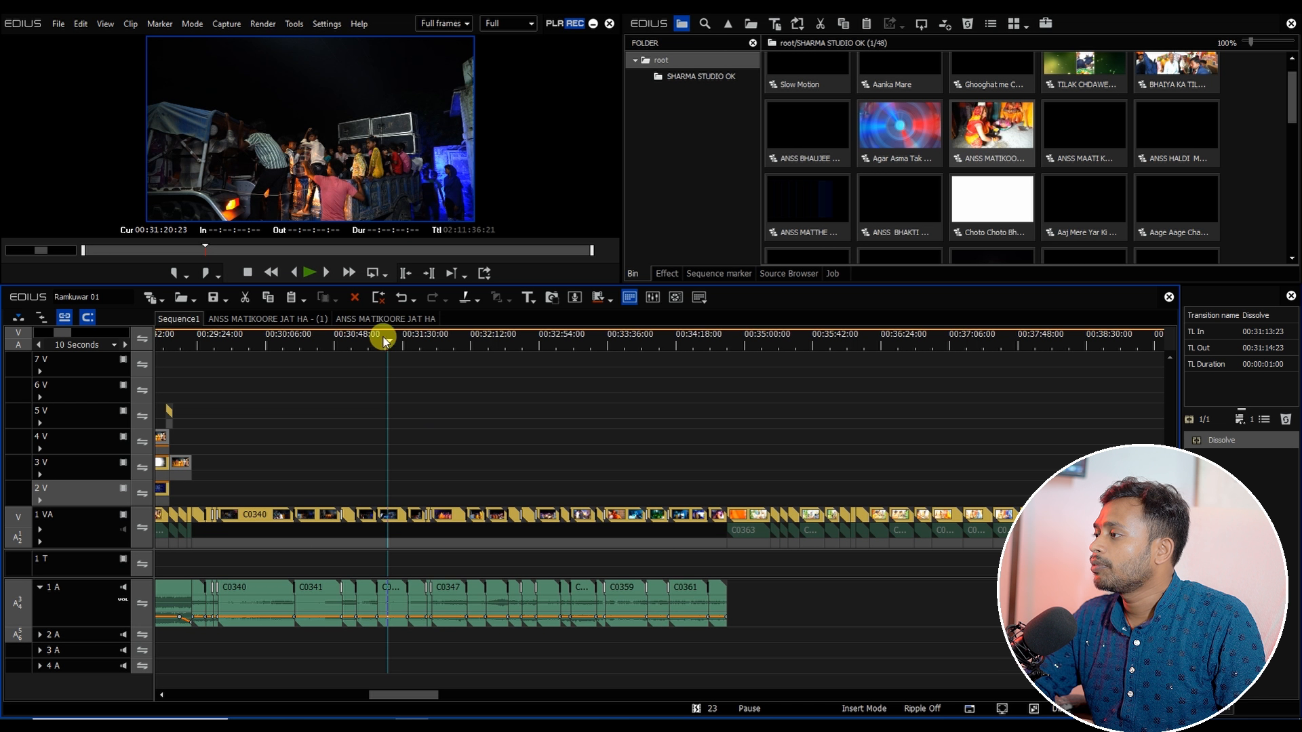
Step: Select the 1 VA clips from C0363 up to clip 00000 and apply a Speed rate of 100%
{"action": "left_click_drag", "start_coordinate": [383, 341], "coordinate": [626, 400]}
{"action": "left_click_drag", "start_coordinate": [647, 341], "coordinate": [677, 340]}
{"action": "key", "text": "space"}
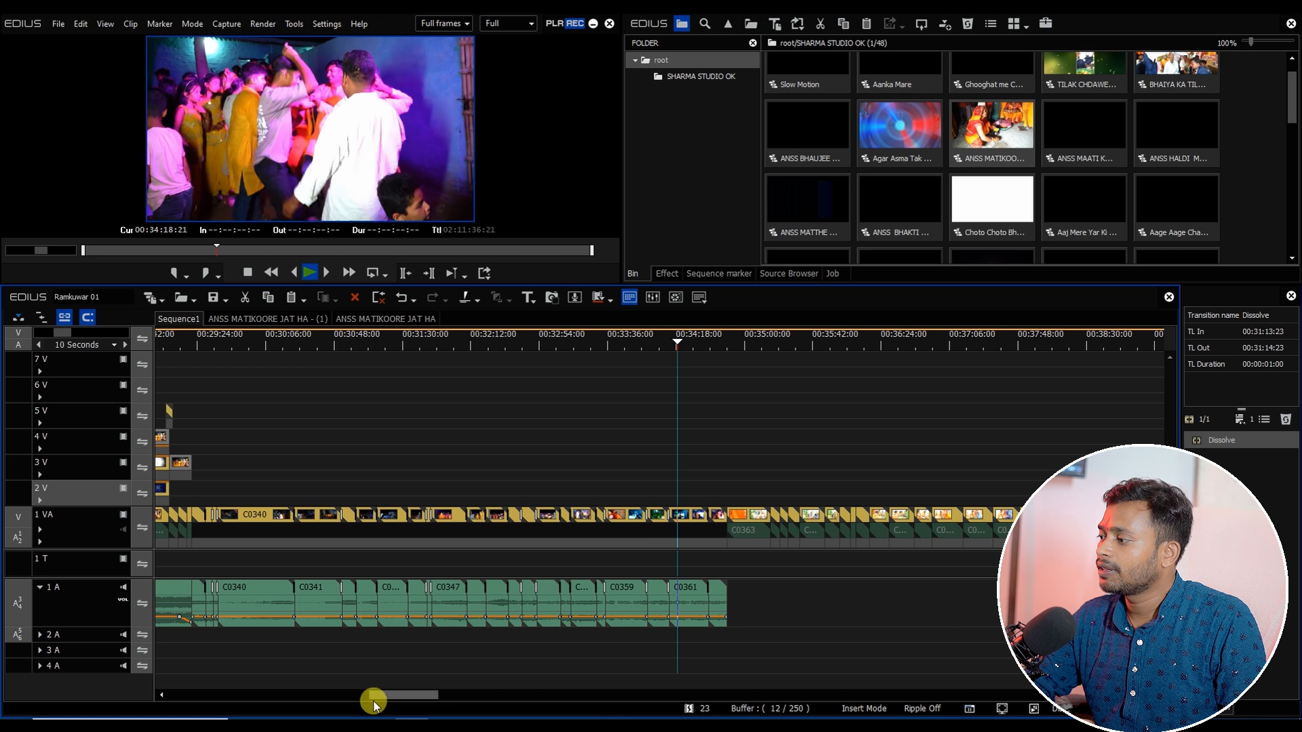
{"action": "left_click_drag", "start_coordinate": [396, 695], "coordinate": [429, 697]}
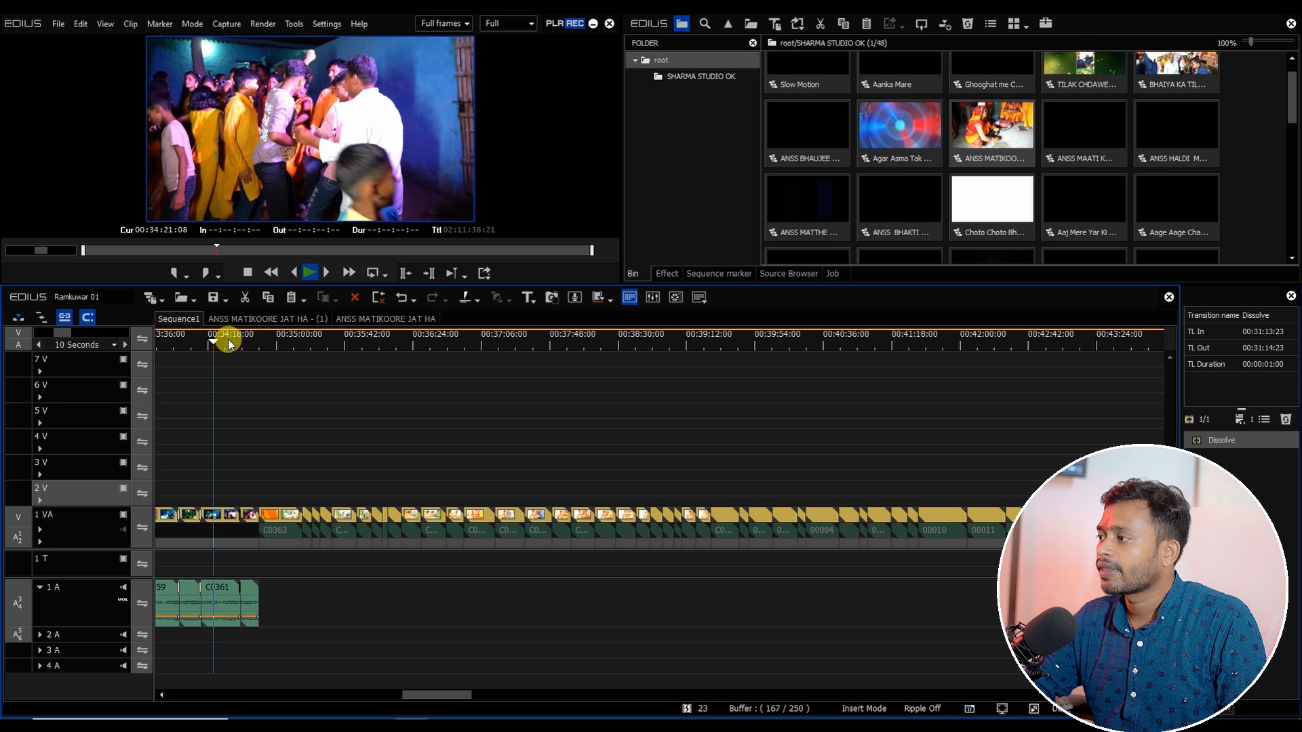
{"action": "left_click_drag", "start_coordinate": [228, 344], "coordinate": [741, 477]}
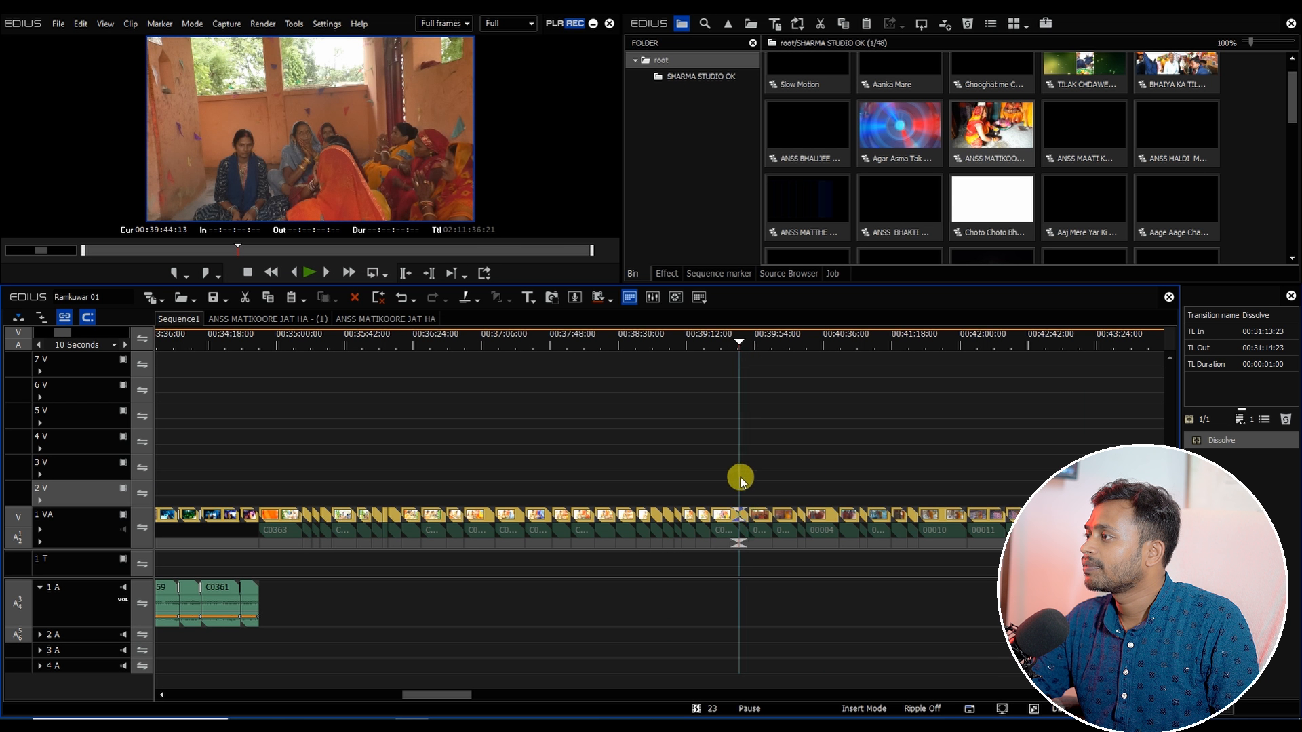
{"action": "scroll", "coordinate": [736, 482], "scroll_direction": "up", "scroll_amount": 2}
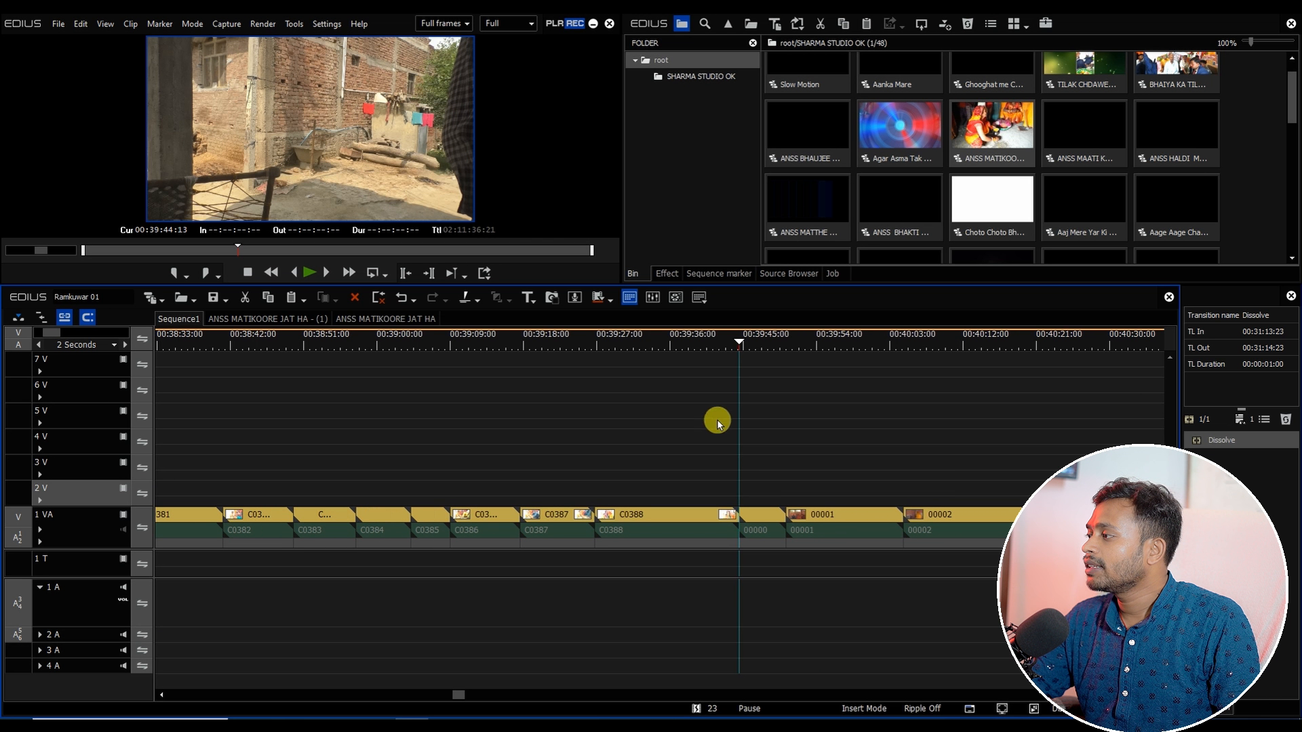
{"action": "left_click", "coordinate": [678, 341]}
{"action": "left_click_drag", "start_coordinate": [684, 347], "coordinate": [738, 353]}
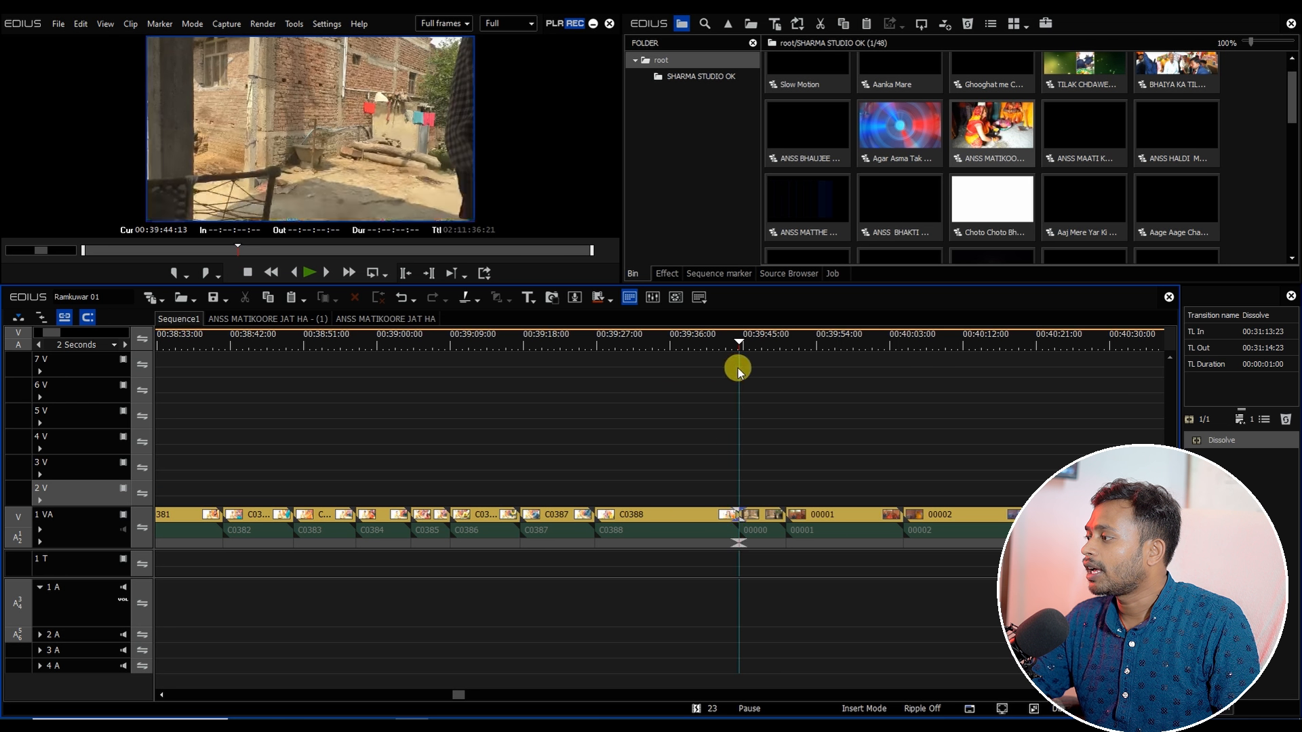
{"action": "scroll", "coordinate": [693, 452], "scroll_direction": "down", "scroll_amount": 2}
{"action": "left_click_drag", "start_coordinate": [727, 487], "coordinate": [301, 594]}
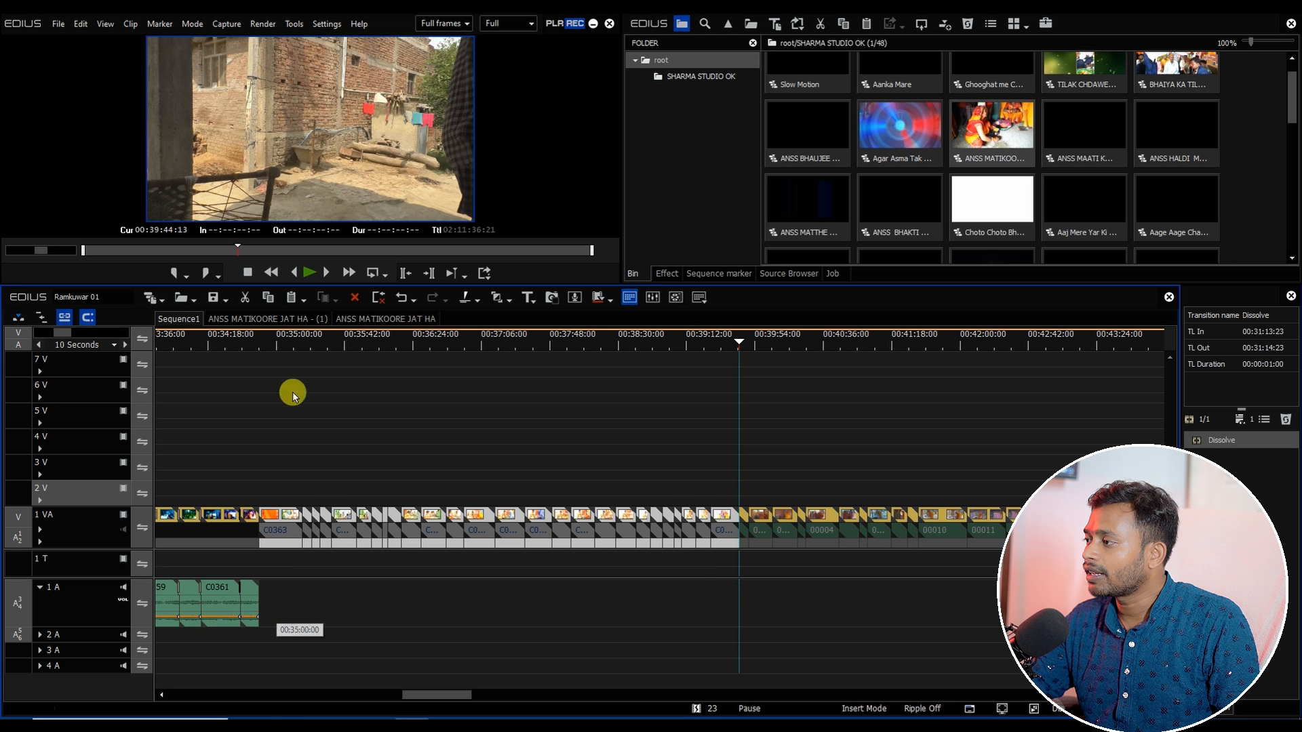
{"action": "left_click_drag", "start_coordinate": [329, 346], "coordinate": [536, 409]}
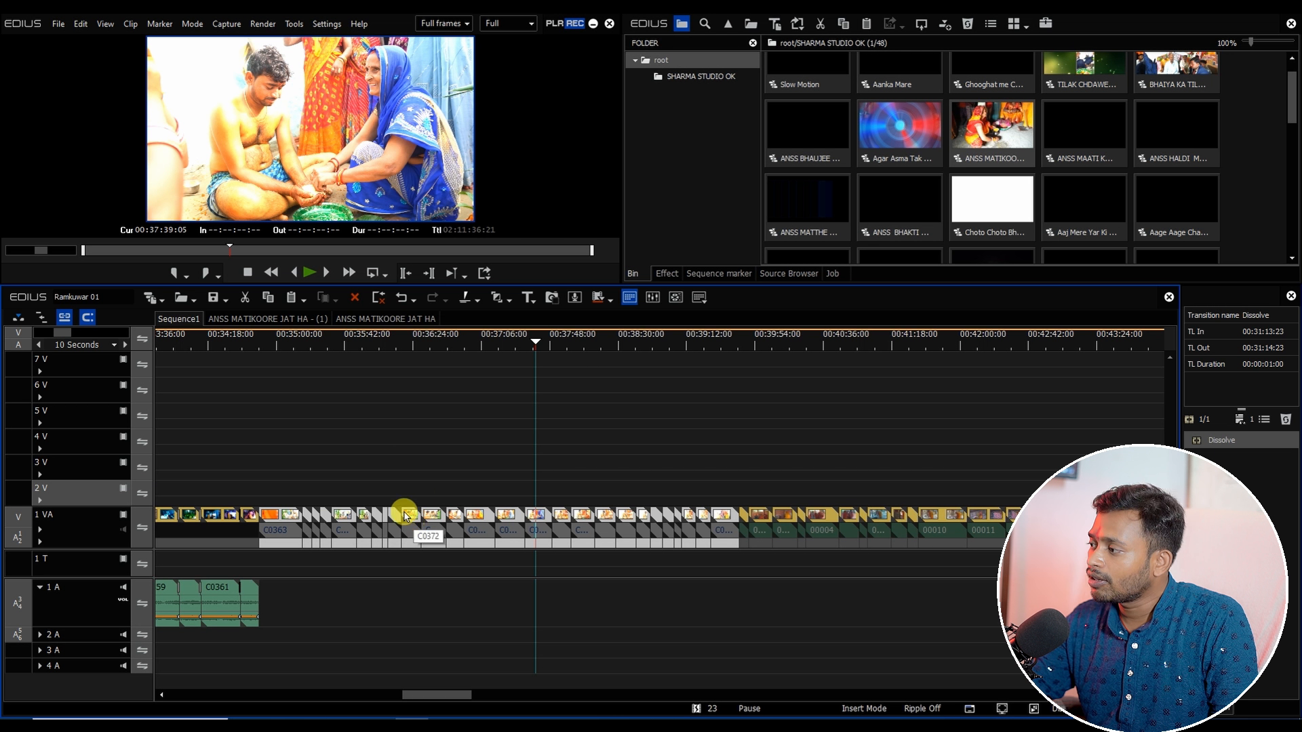
{"action": "key", "text": "alt+a"}
{"action": "key", "text": "alt+e"}
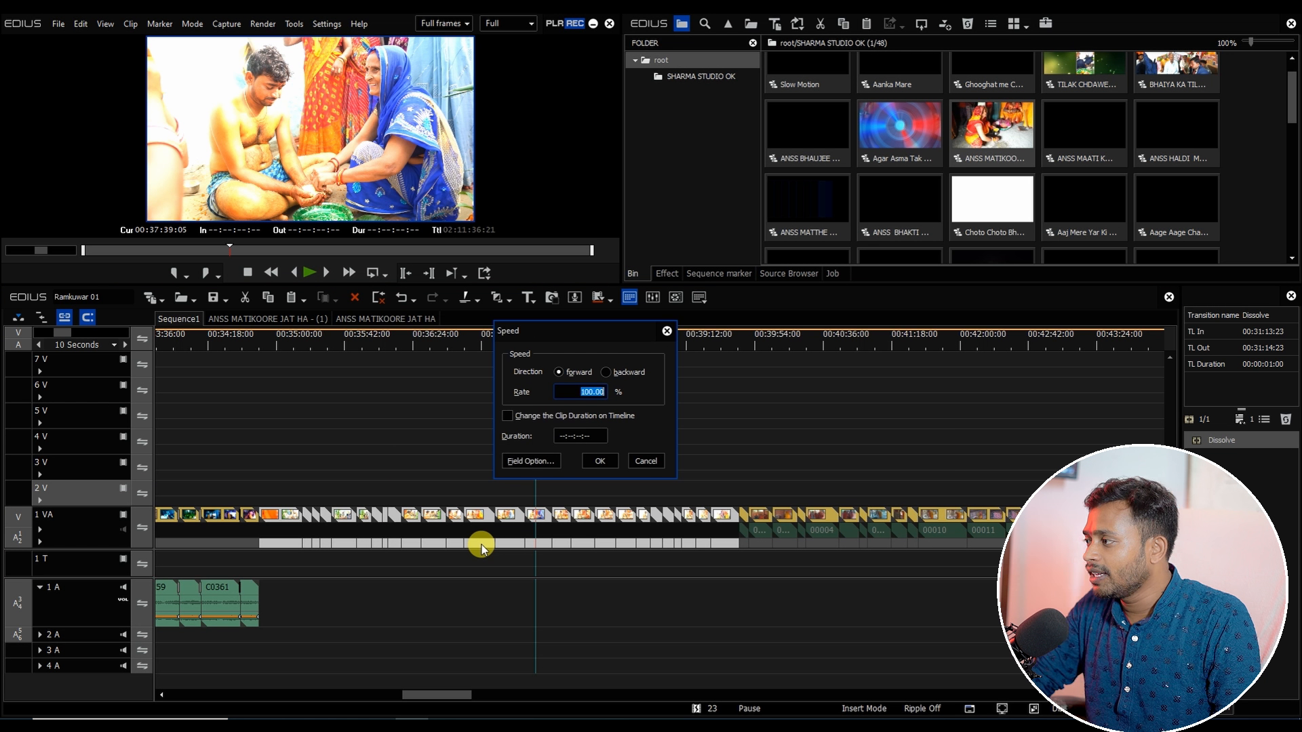
{"action": "key", "text": "Return"}
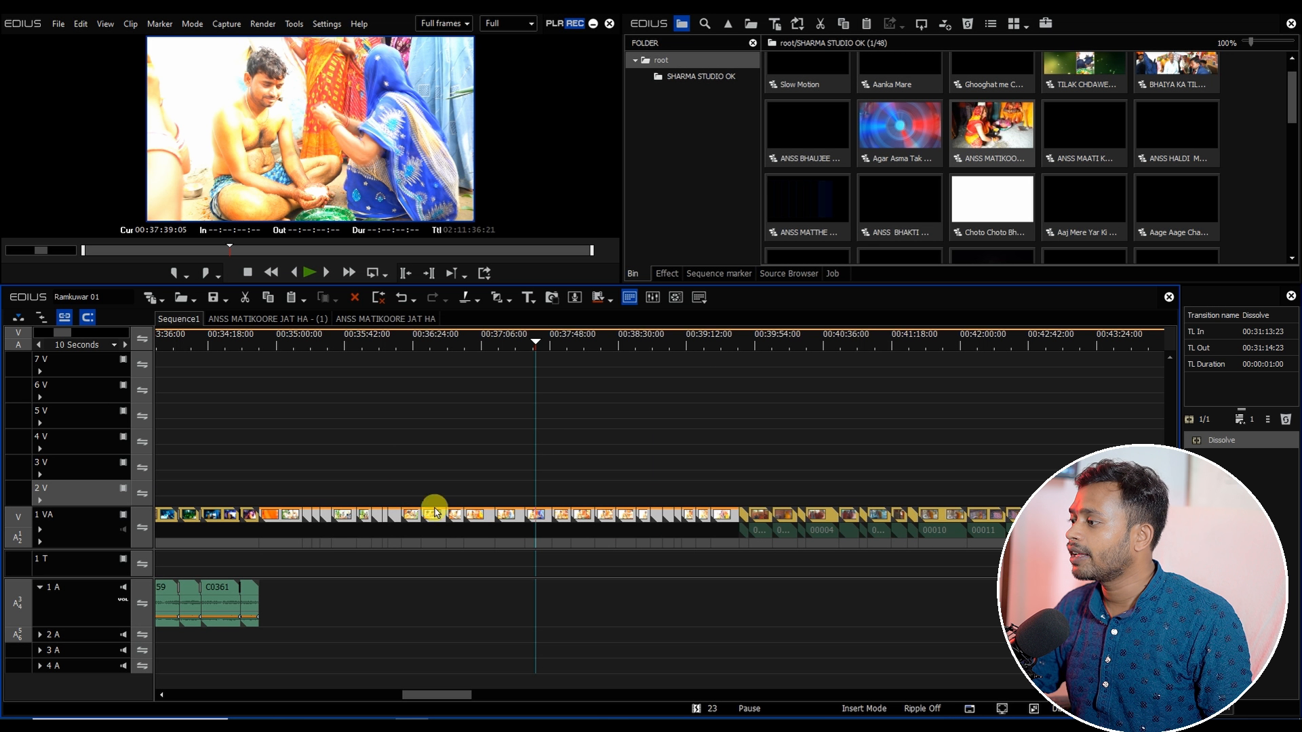
Step: Apply the default transition to the clips from C0363 onward, then undo it
{"action": "left_click", "coordinate": [322, 342]}
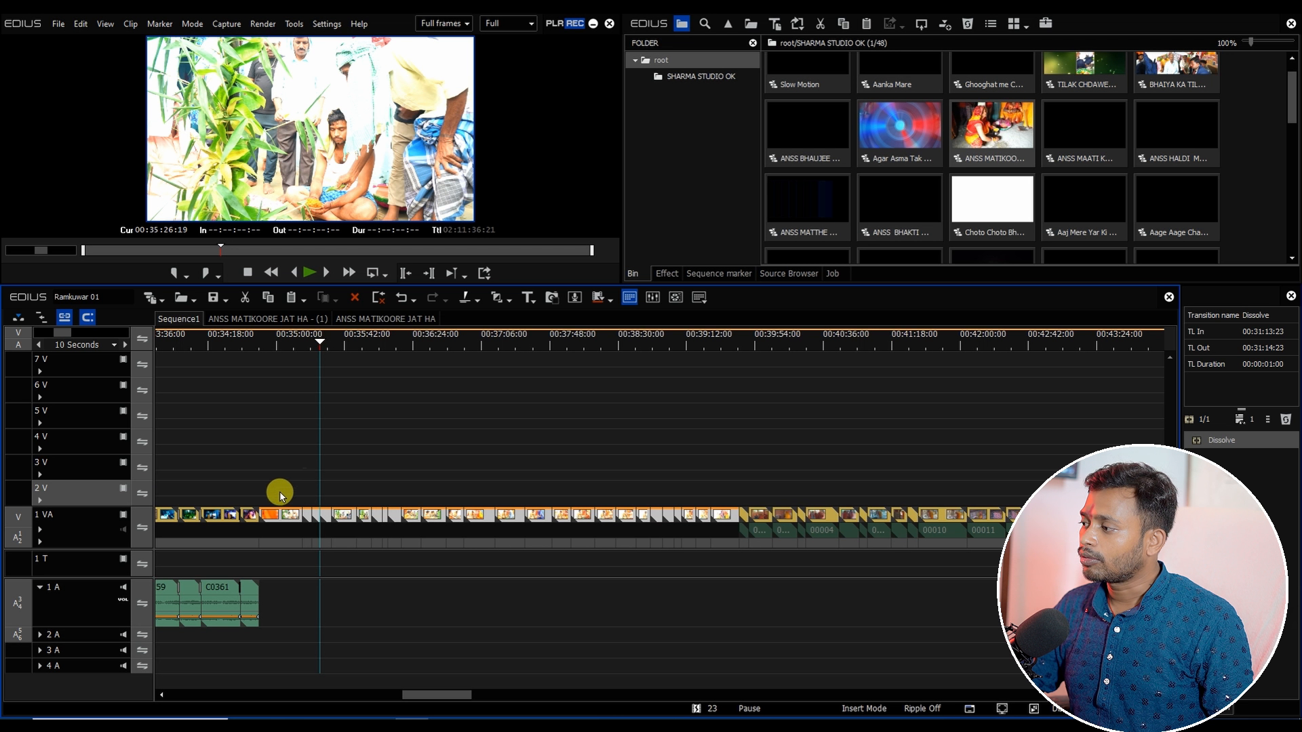
{"action": "mouse_move", "coordinate": [305, 343]}
{"action": "left_mouse_down"}
{"action": "mouse_move", "coordinate": [318, 346]}
{"action": "mouse_move", "coordinate": [263, 347]}
{"action": "mouse_move", "coordinate": [290, 351]}
{"action": "left_mouse_up"}
{"action": "left_click_drag", "start_coordinate": [264, 479], "coordinate": [744, 608]}
{"action": "key", "text": "ctrl+p"}
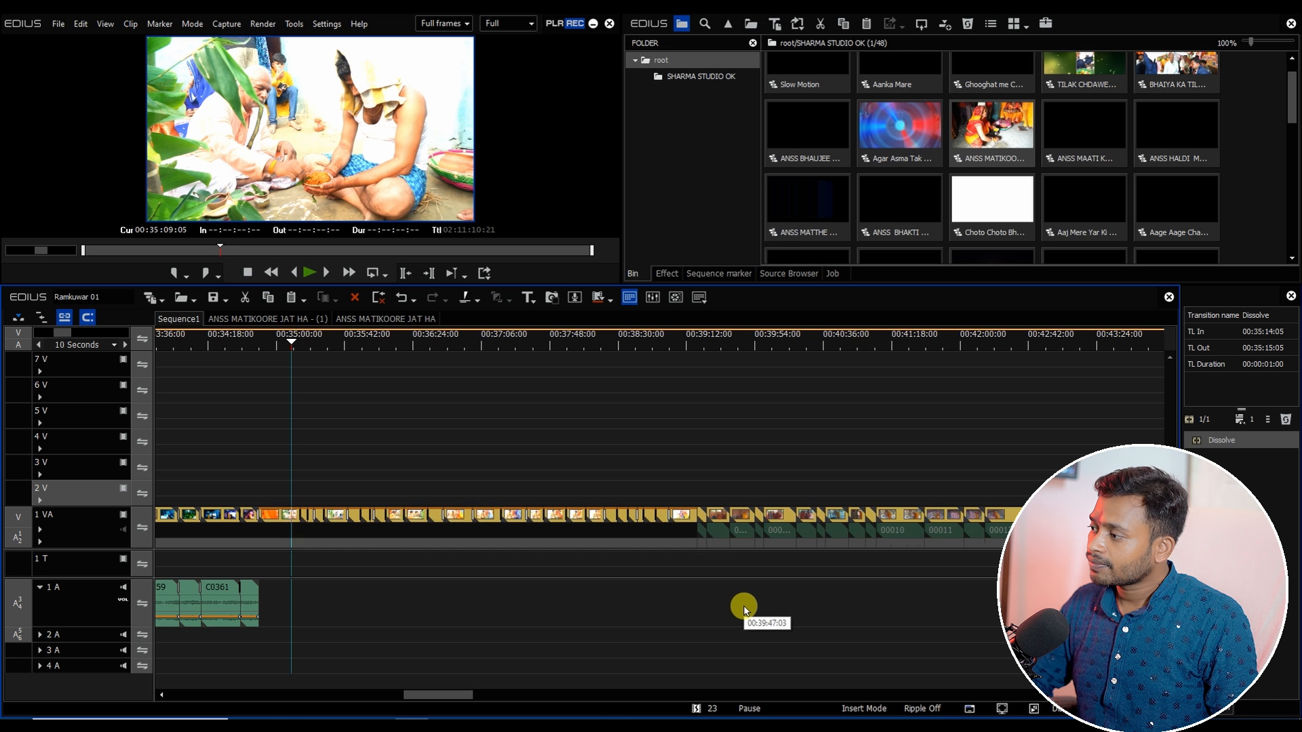
{"action": "scroll", "coordinate": [170, 456], "scroll_direction": "up", "scroll_amount": 3}
{"action": "scroll", "coordinate": [257, 459], "scroll_direction": "down", "scroll_amount": 2}
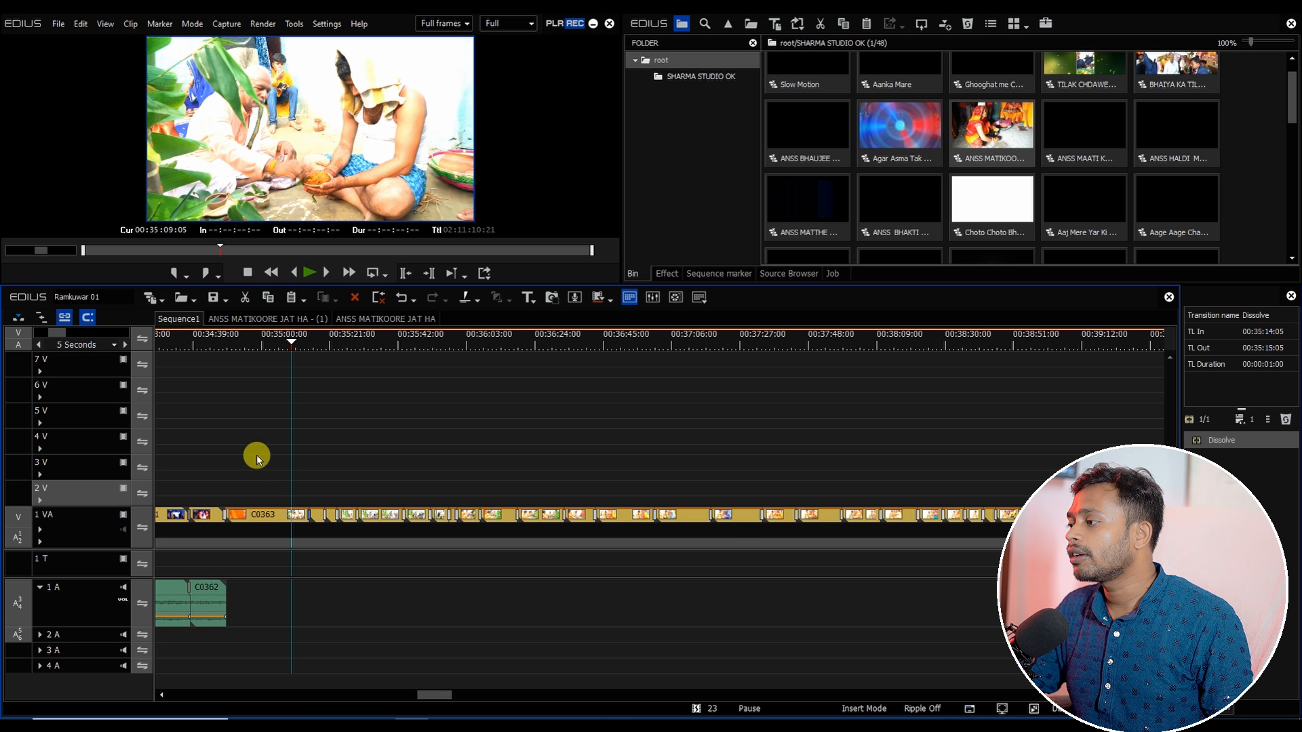
{"action": "scroll", "coordinate": [251, 519], "scroll_direction": "up", "scroll_amount": 2}
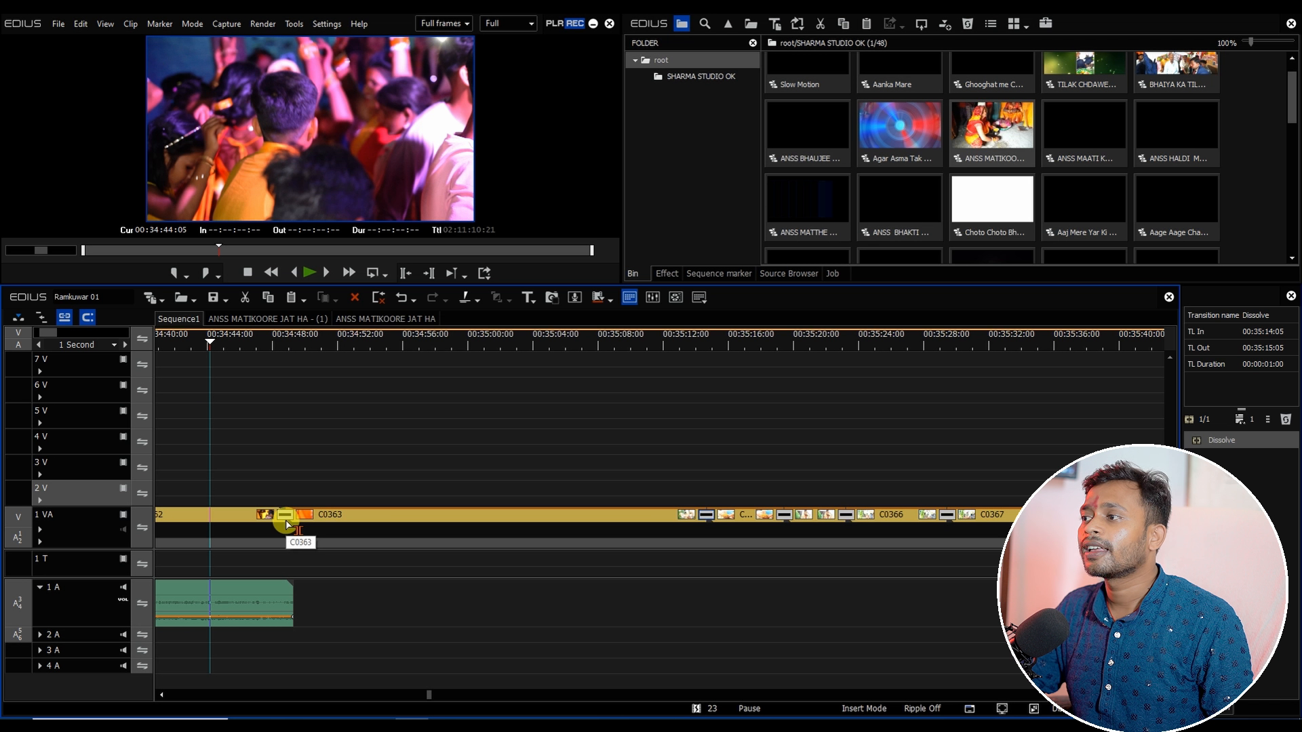
{"action": "key", "text": "ctrl+z"}
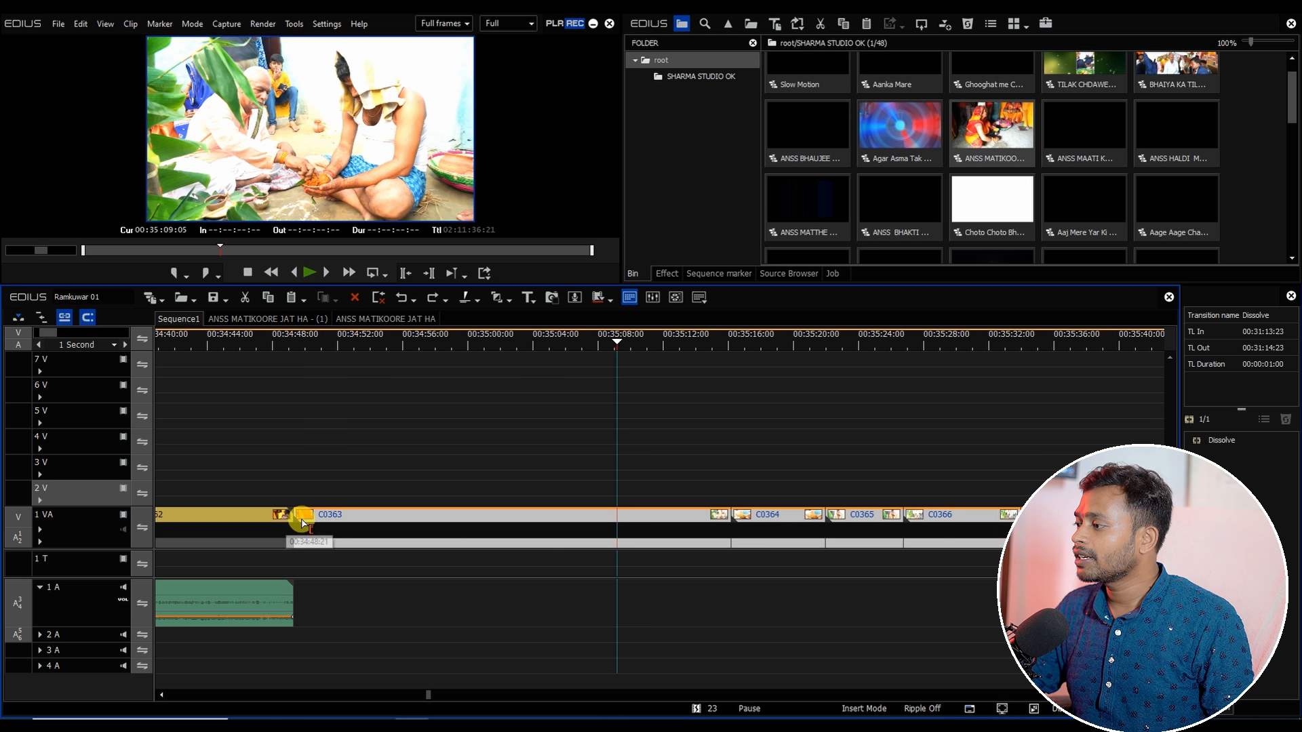
Step: Reselect the 1 VA clips starting just after C0363 and apply the default transition to them
{"action": "scroll", "coordinate": [300, 519], "scroll_direction": "down", "scroll_amount": 3}
{"action": "left_click_drag", "start_coordinate": [415, 698], "coordinate": [436, 698]}
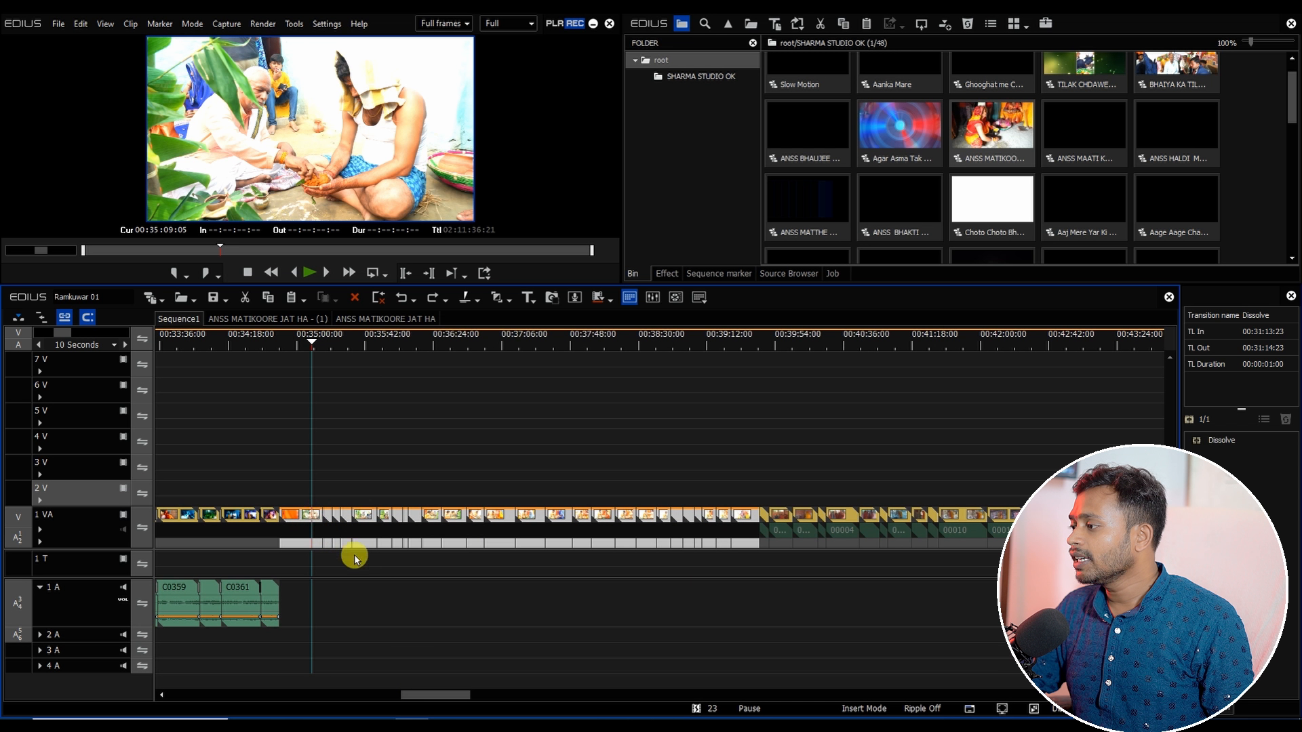
{"action": "left_click_drag", "start_coordinate": [325, 501], "coordinate": [794, 610]}
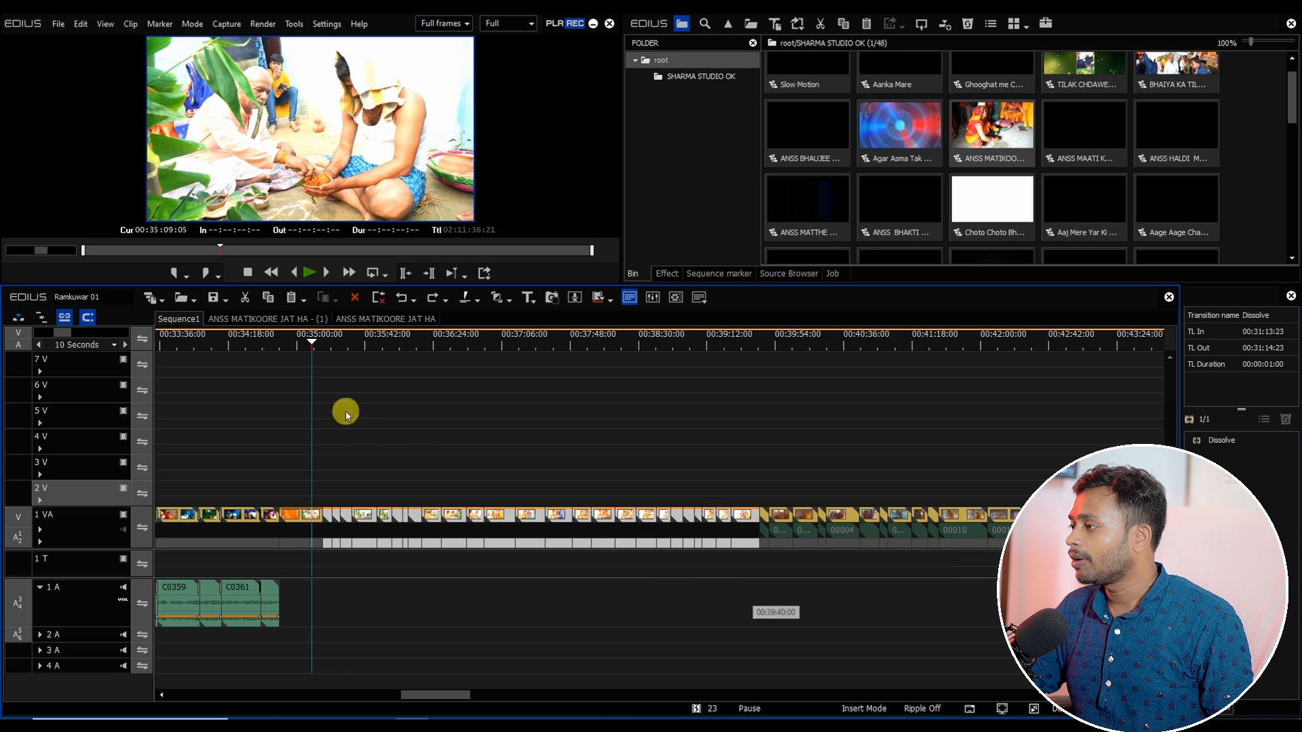
{"action": "left_click", "coordinate": [340, 344]}
{"action": "key", "text": "ctrl+p"}
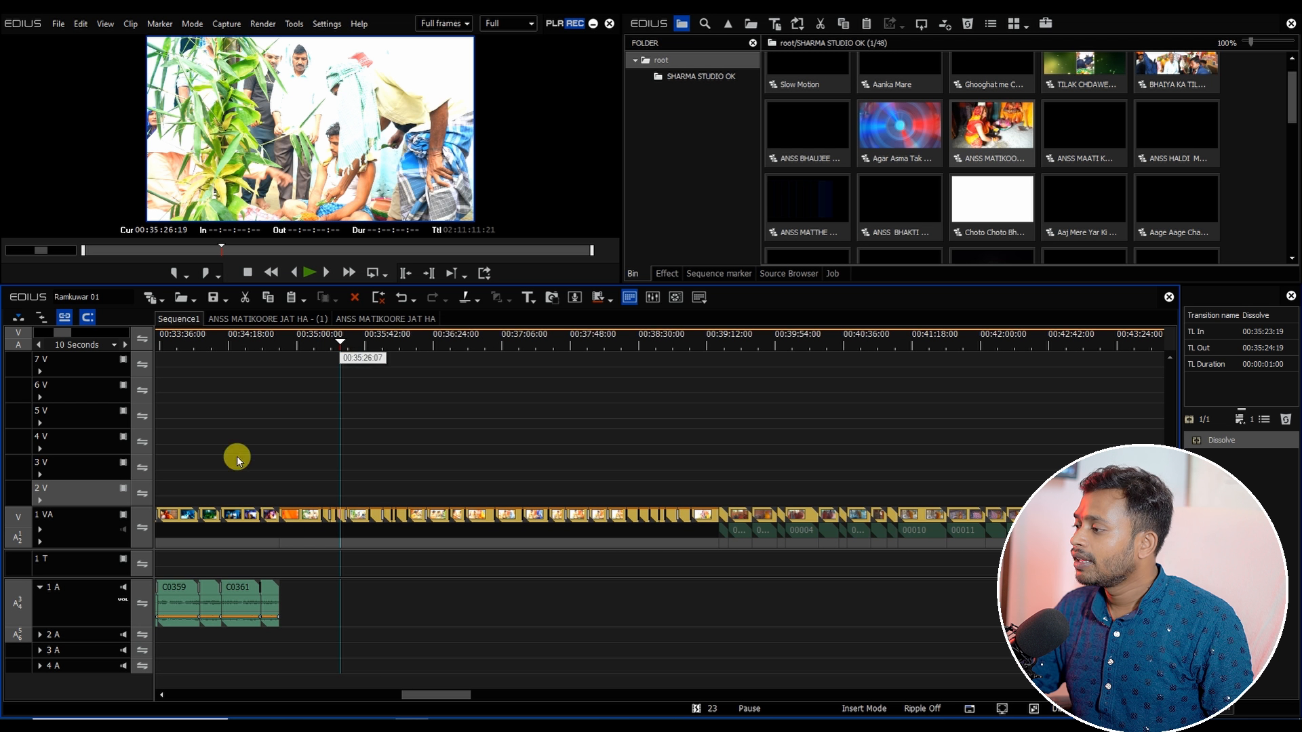
{"action": "left_click", "coordinate": [287, 528]}
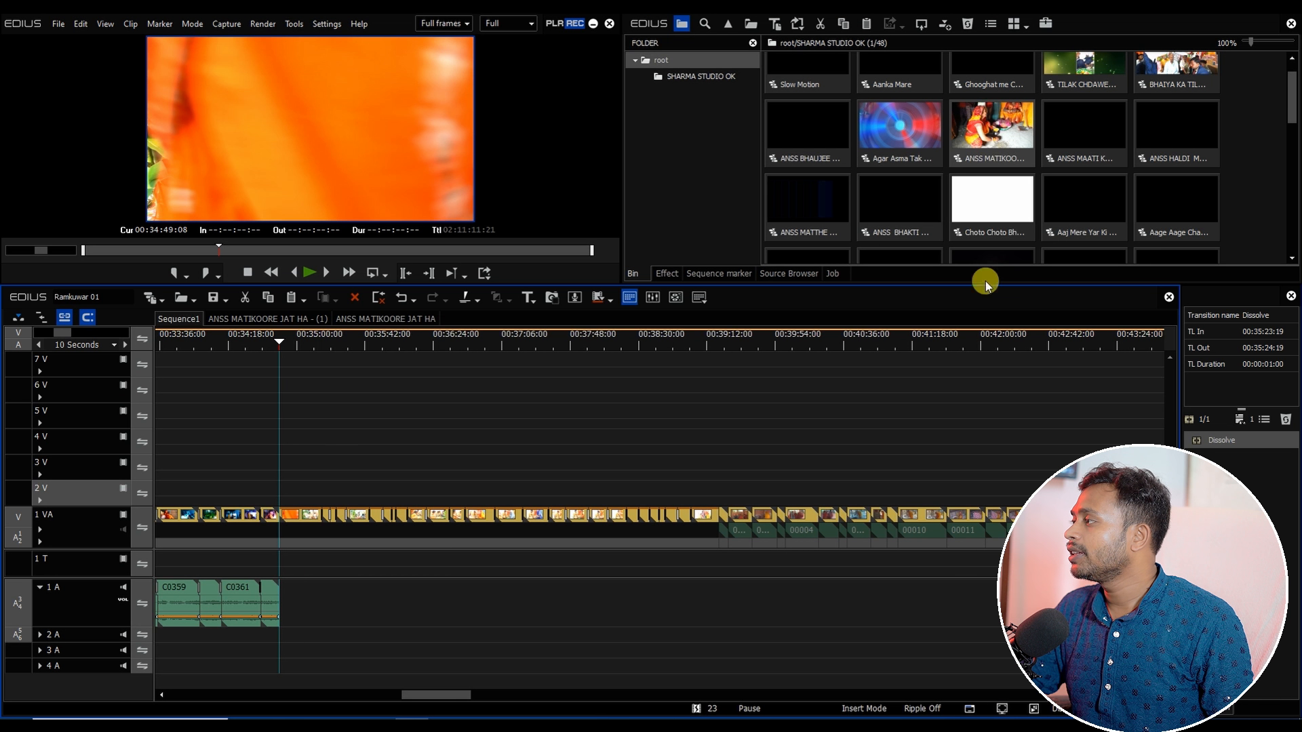
Step: Open the ANSS HALDI MANGAL KI master sequence from the bin and select its clips
{"action": "left_click", "coordinate": [1020, 138]}
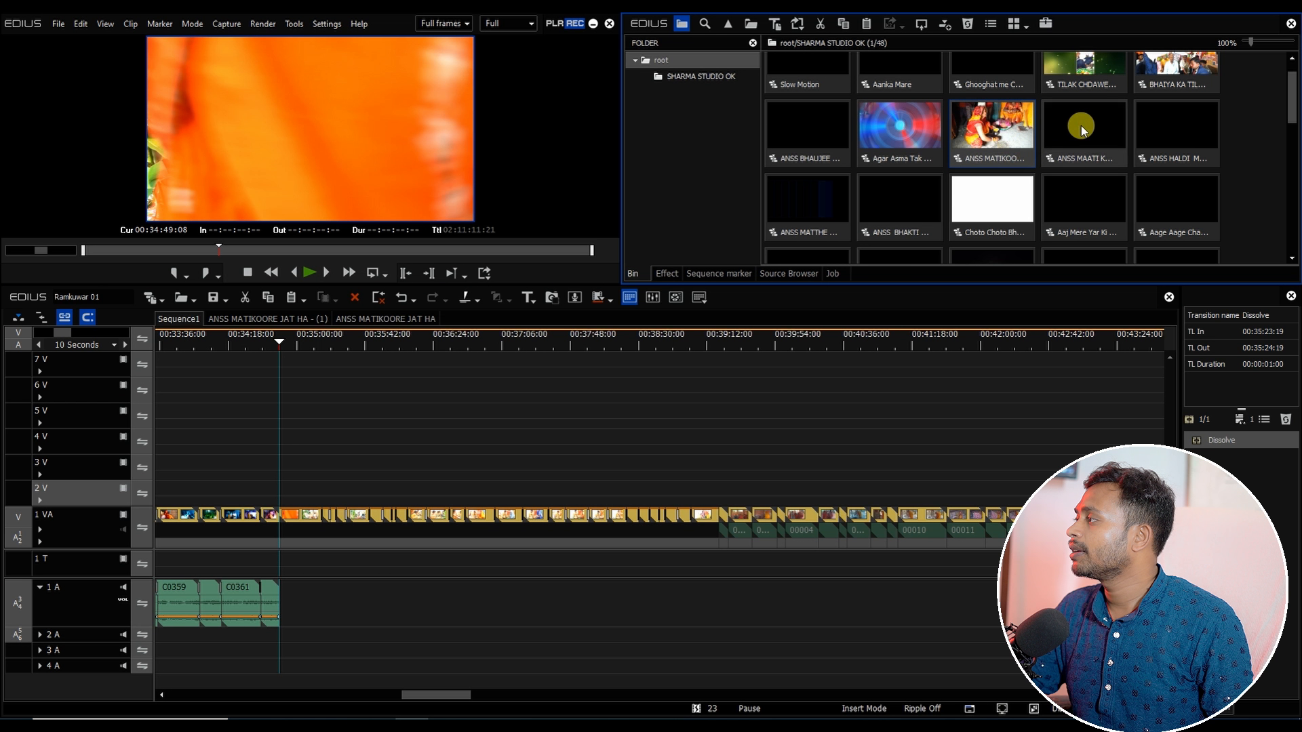
{"action": "left_click", "coordinate": [1155, 133]}
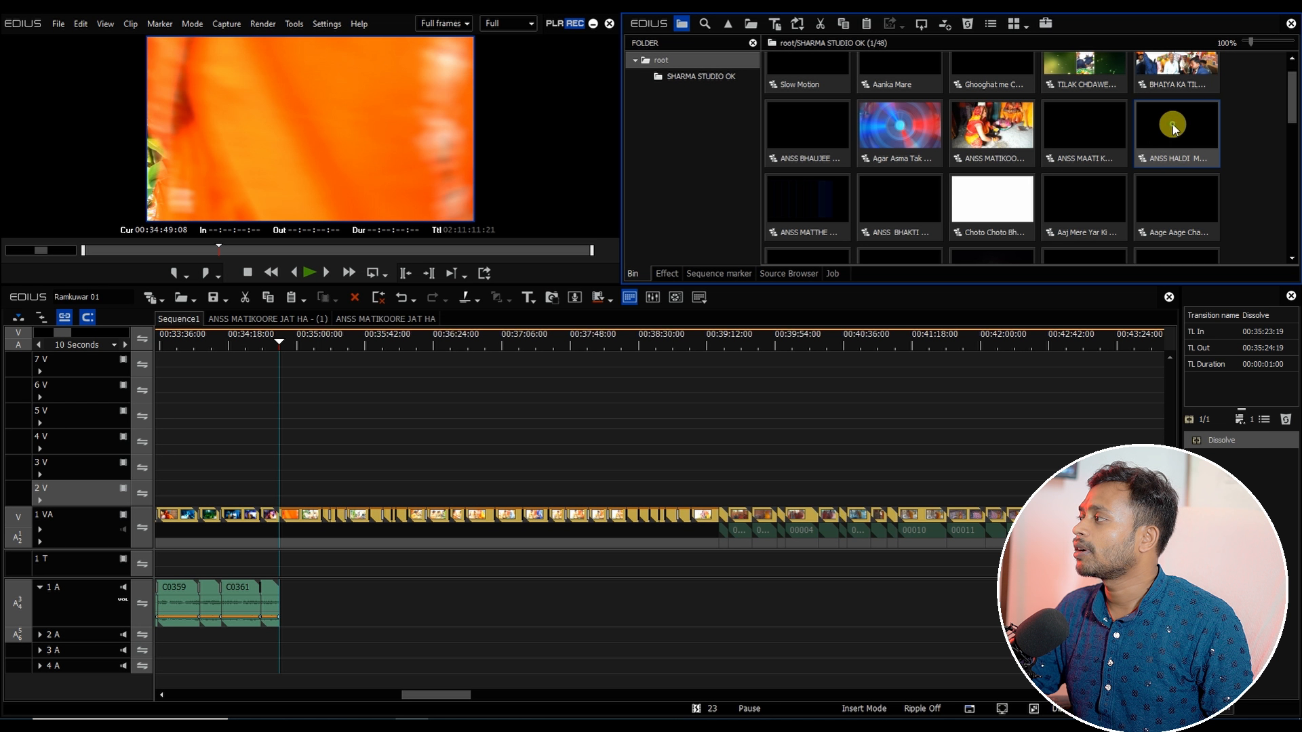
{"action": "double_click", "coordinate": [1174, 127]}
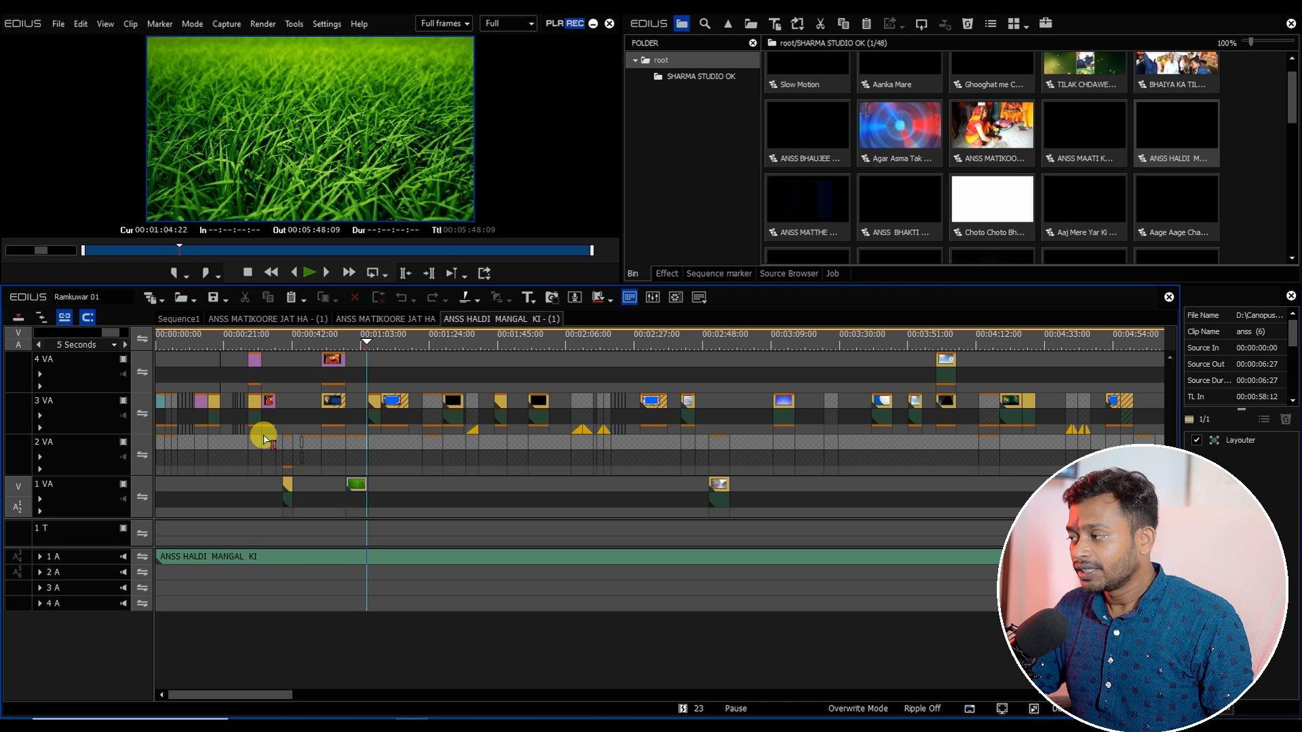
{"action": "left_click", "coordinate": [266, 451]}
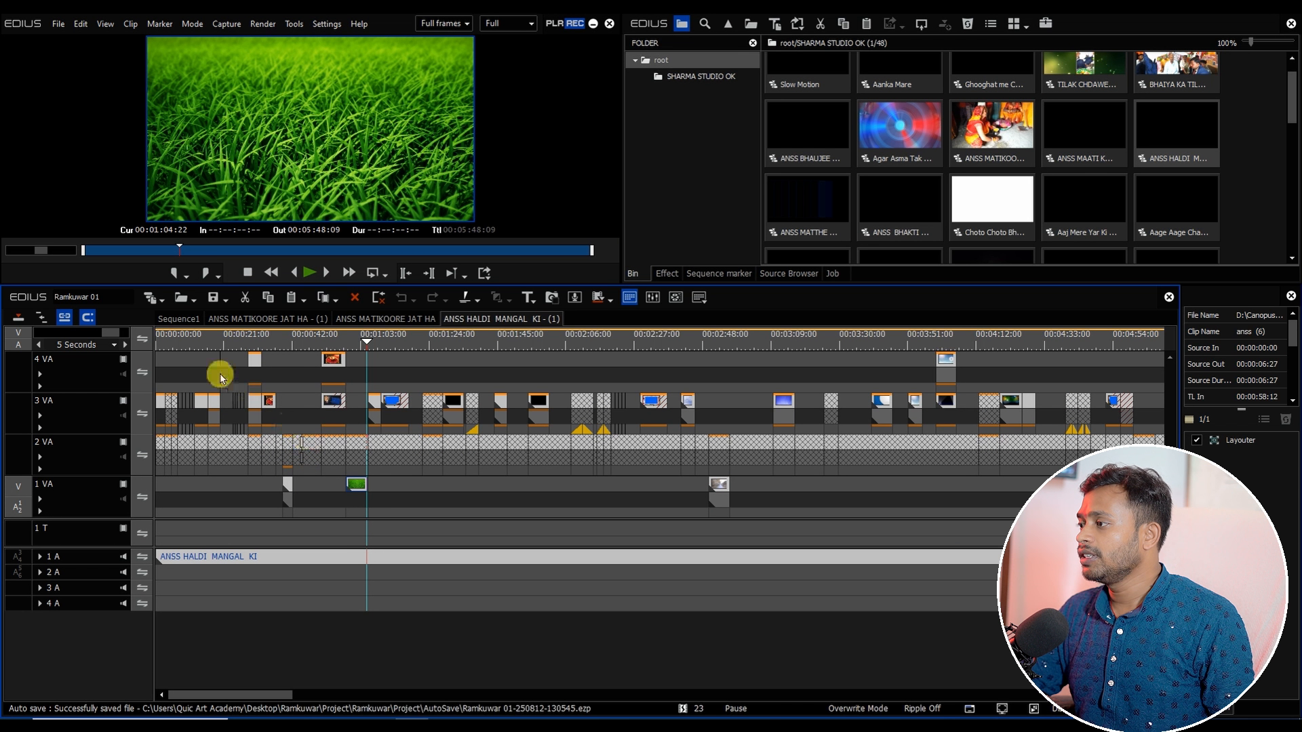
Step: Paste the copied ANSS HALDI MANGAL KI clips into Sequence1 after the existing clips
{"action": "left_click", "coordinate": [179, 319]}
{"action": "right_click", "coordinate": [380, 488]}
{"action": "left_click", "coordinate": [395, 553]}
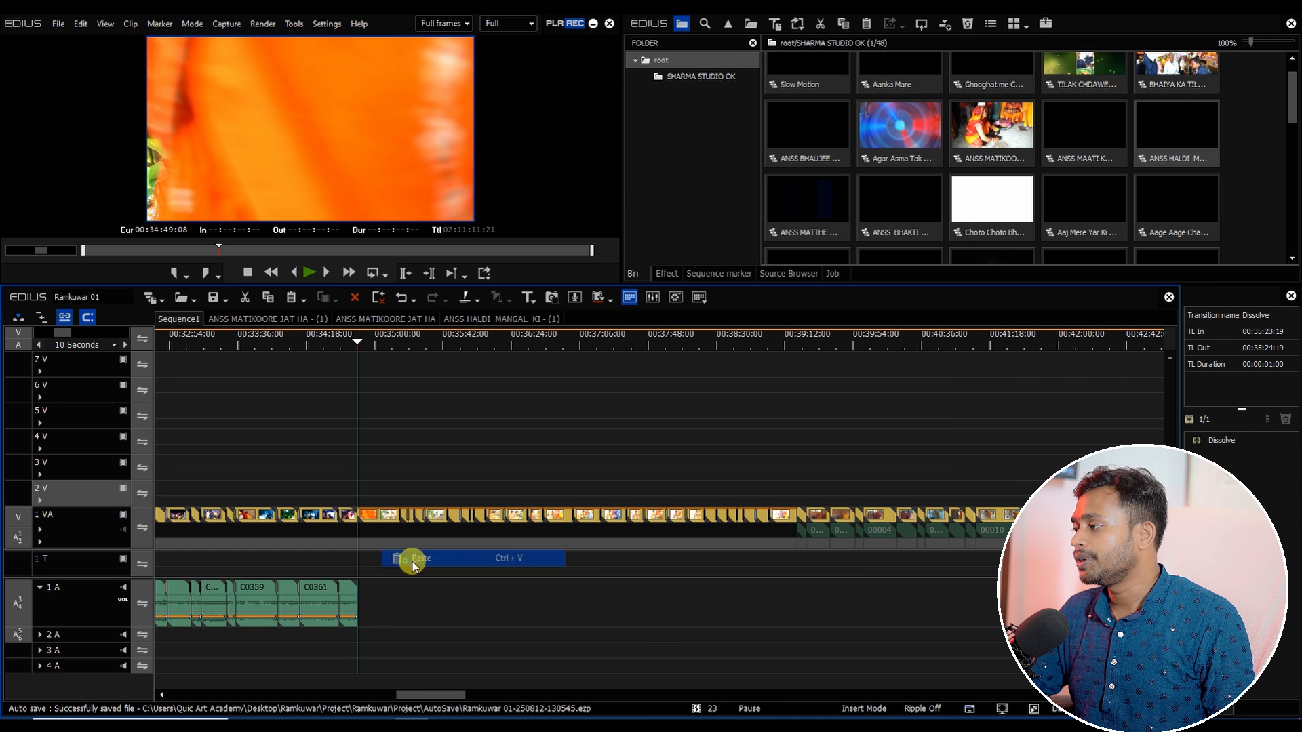
{"action": "left_click_drag", "start_coordinate": [793, 565], "coordinate": [374, 519]}
Step: Open the pasted ANSS HALDI MANGAL KI sequence and play through its clips
{"action": "double_click", "coordinate": [477, 465]}
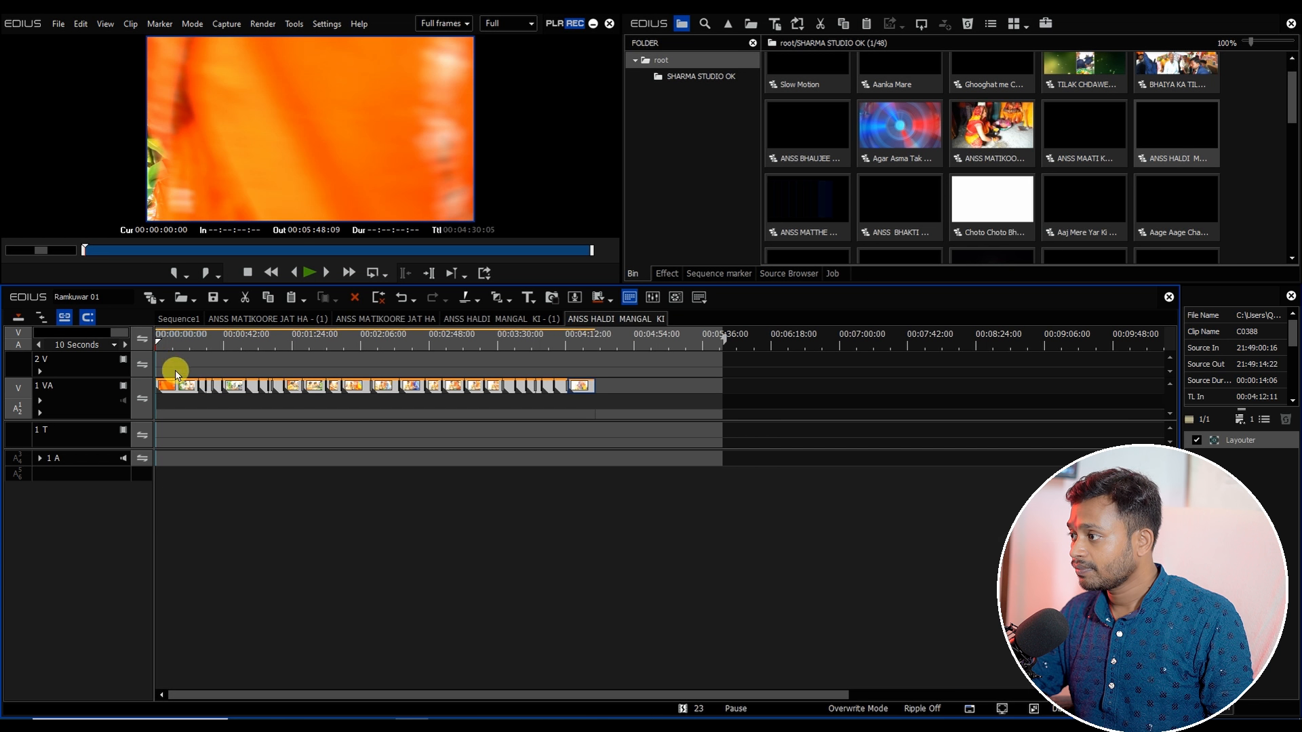
{"action": "left_click_drag", "start_coordinate": [171, 338], "coordinate": [436, 401]}
{"action": "key", "text": "space"}
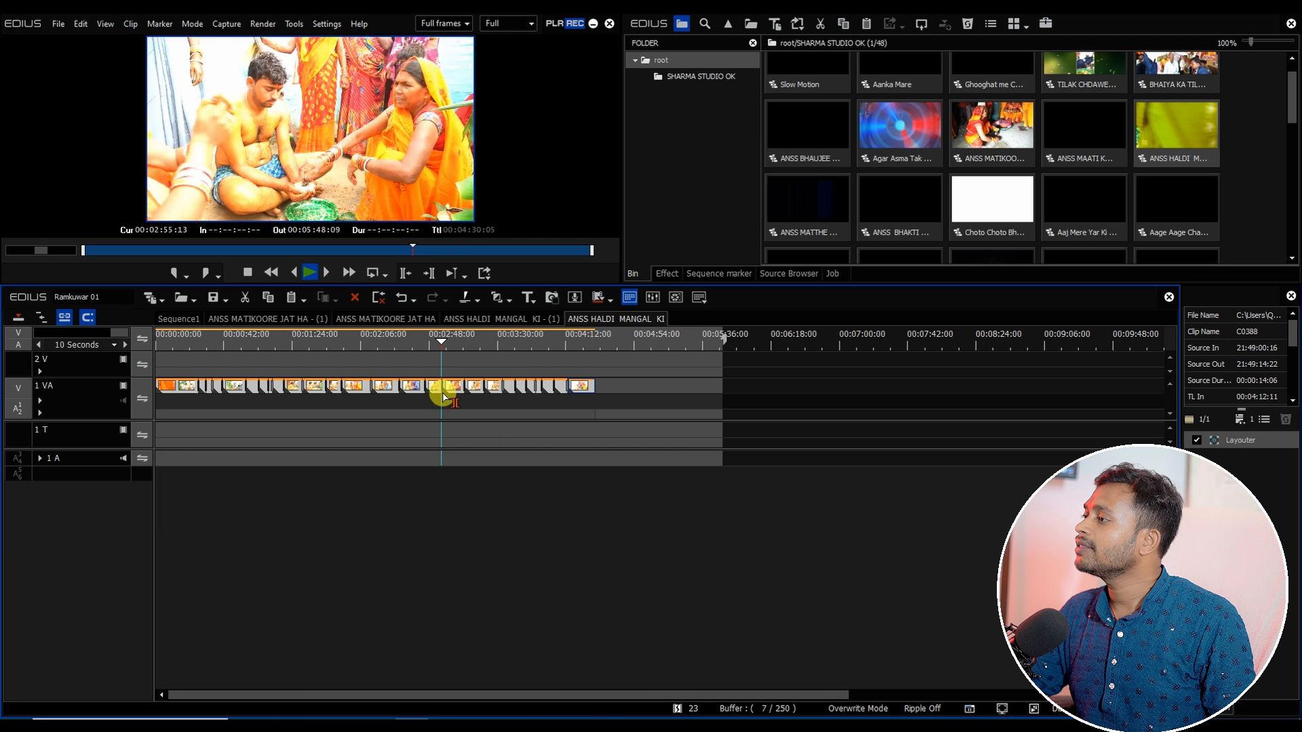
{"action": "left_click_drag", "start_coordinate": [177, 339], "coordinate": [184, 342]}
Step: Apply the Primary Color Correction filter to the first clip, C0363, on the 1 VA track
{"action": "left_click", "coordinate": [182, 391]}
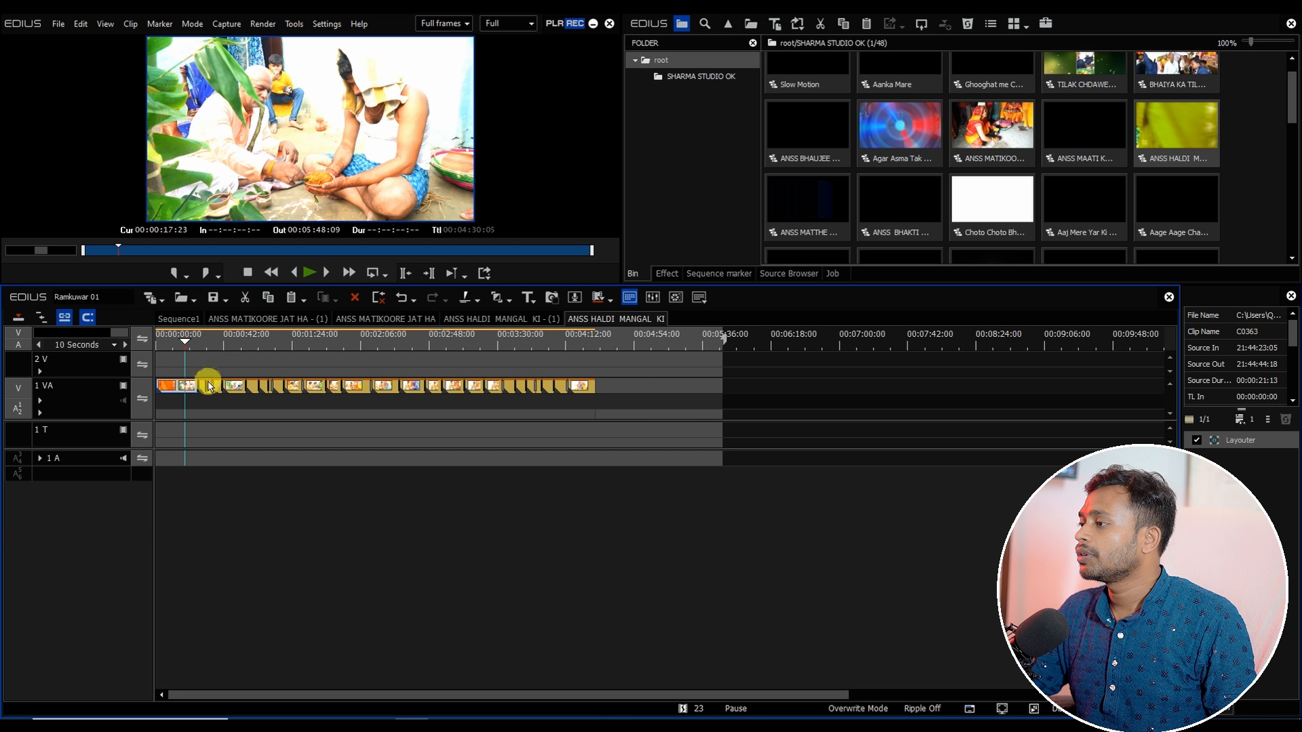
{"action": "left_click", "coordinate": [666, 274]}
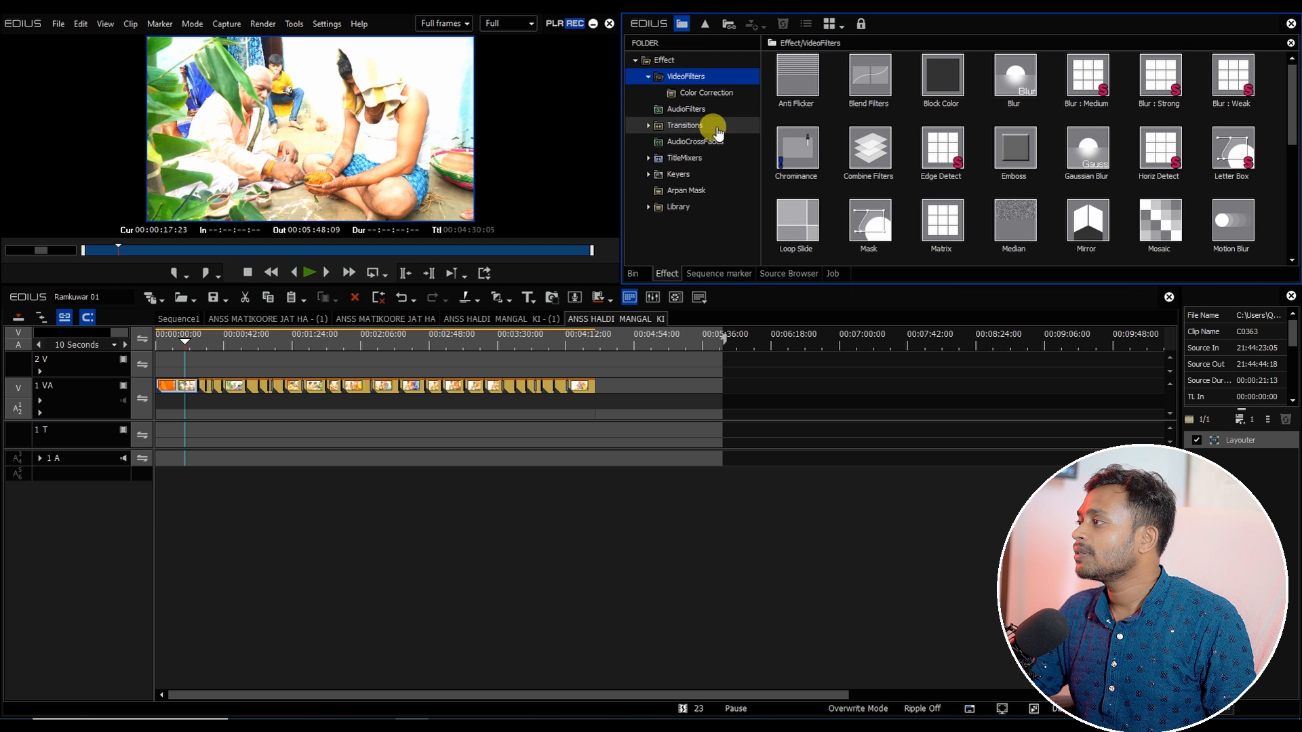
{"action": "left_click", "coordinate": [709, 93]}
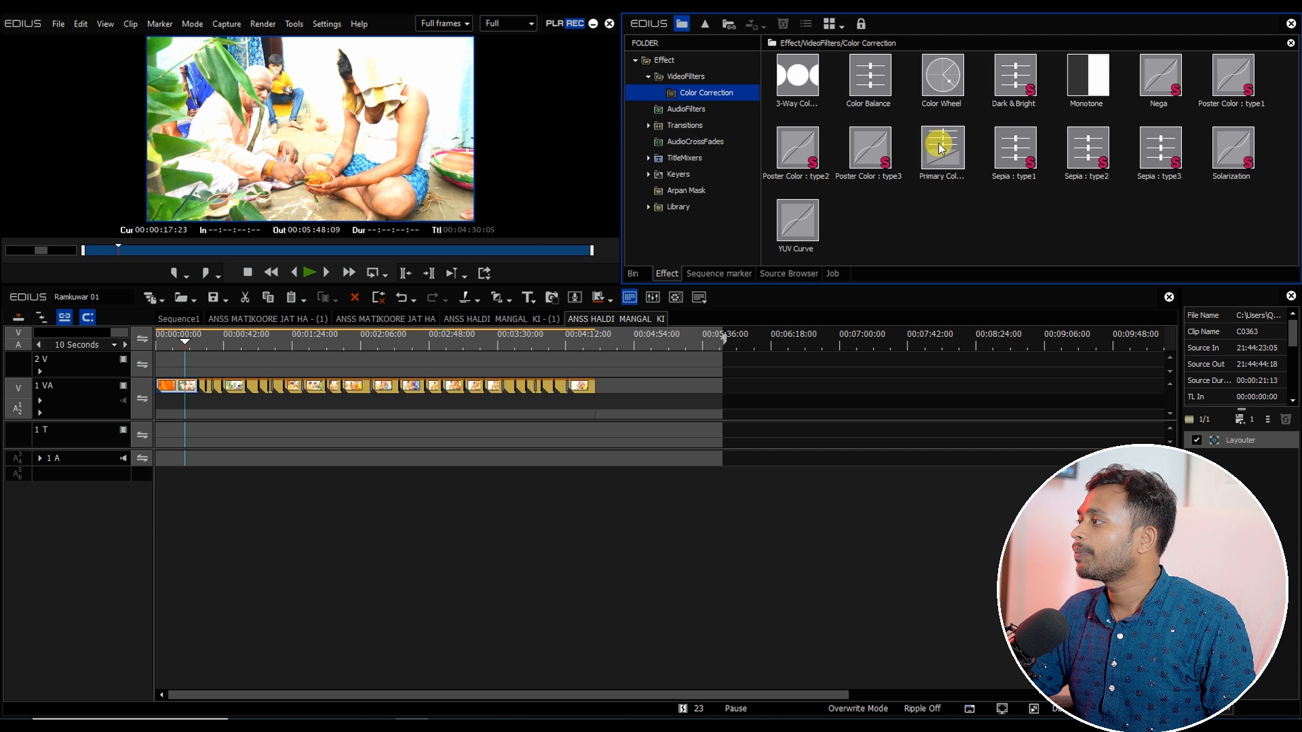
{"action": "left_click_drag", "start_coordinate": [940, 148], "coordinate": [179, 385]}
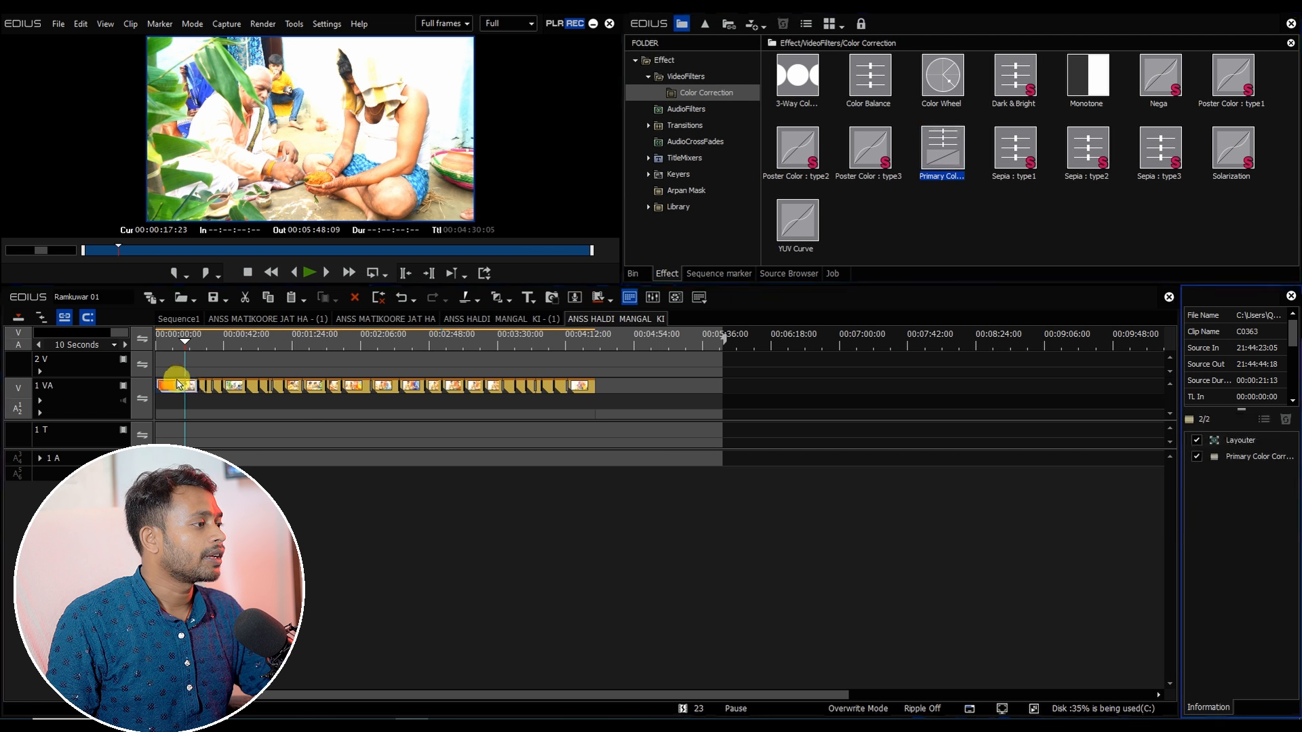
Step: Edit the Primary Color Correction, setting Exposure to -13 and Gain to -9, and confirm
{"action": "double_click", "coordinate": [1229, 455]}
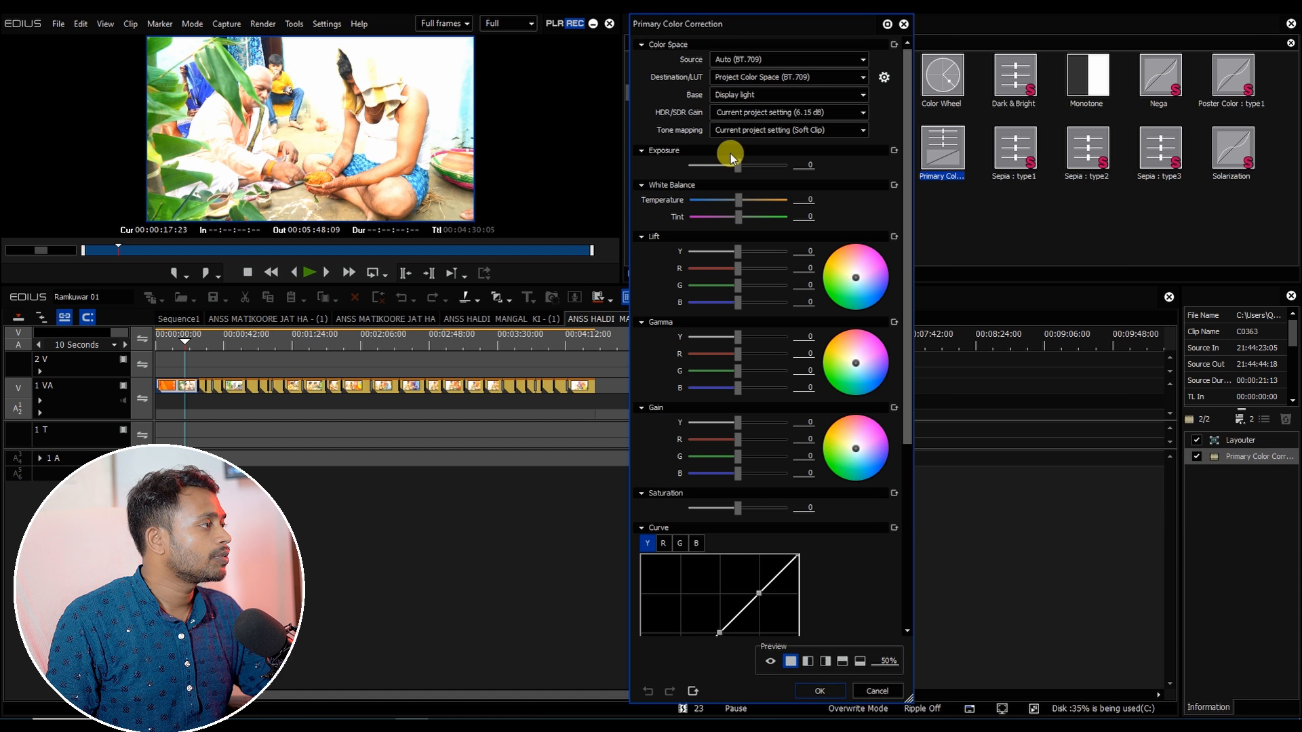
{"action": "left_click_drag", "start_coordinate": [734, 166], "coordinate": [731, 168]}
{"action": "left_click_drag", "start_coordinate": [737, 420], "coordinate": [733, 422]}
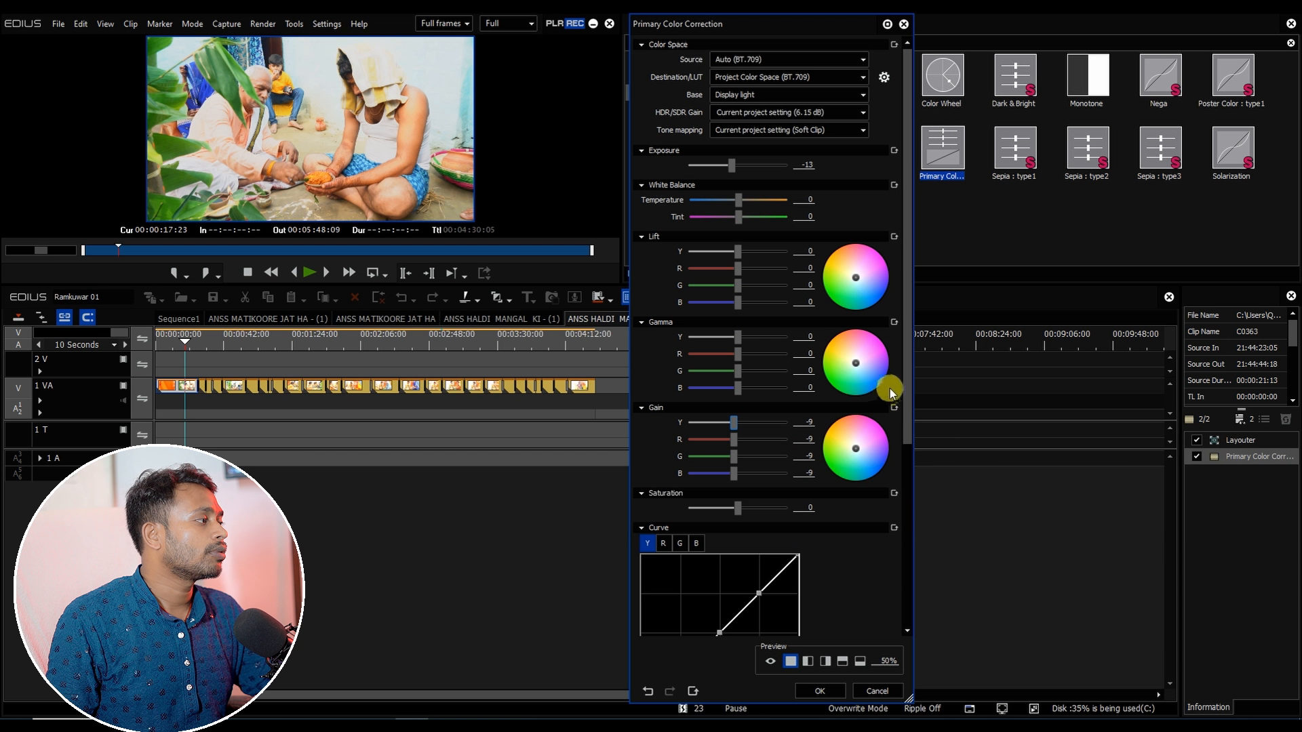
{"action": "left_click_drag", "start_coordinate": [908, 385], "coordinate": [910, 483]}
{"action": "left_click_drag", "start_coordinate": [650, 483], "coordinate": [672, 508]}
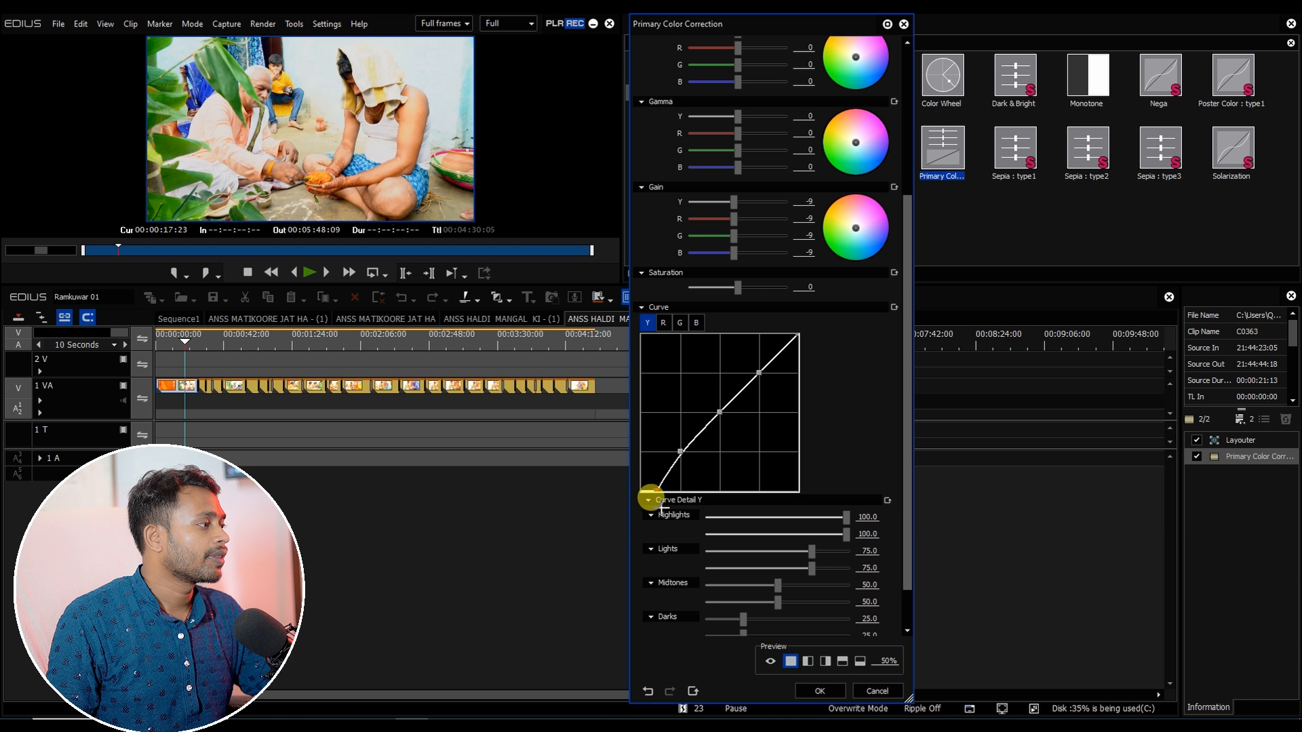
{"action": "left_click", "coordinate": [817, 691]}
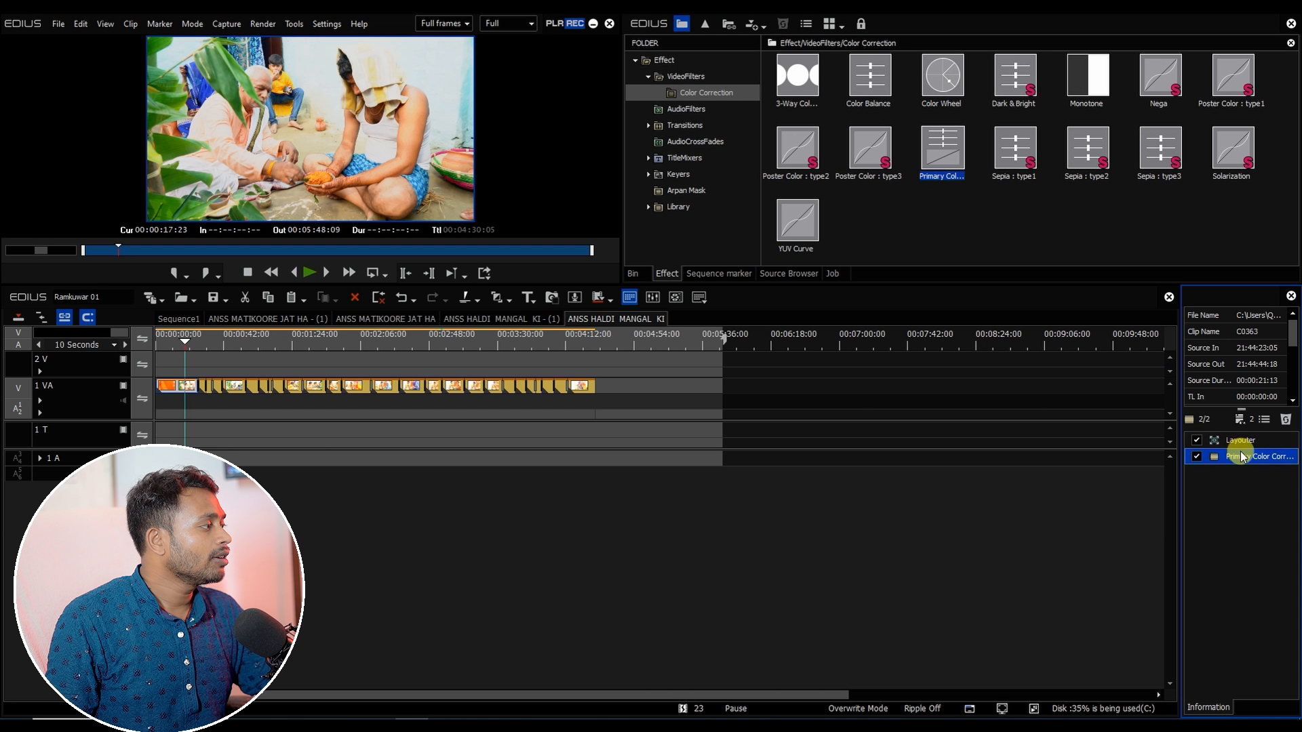
Step: Select all clips in the sequence and apply the same Primary Color Correction filter to them
{"action": "left_click", "coordinate": [313, 388]}
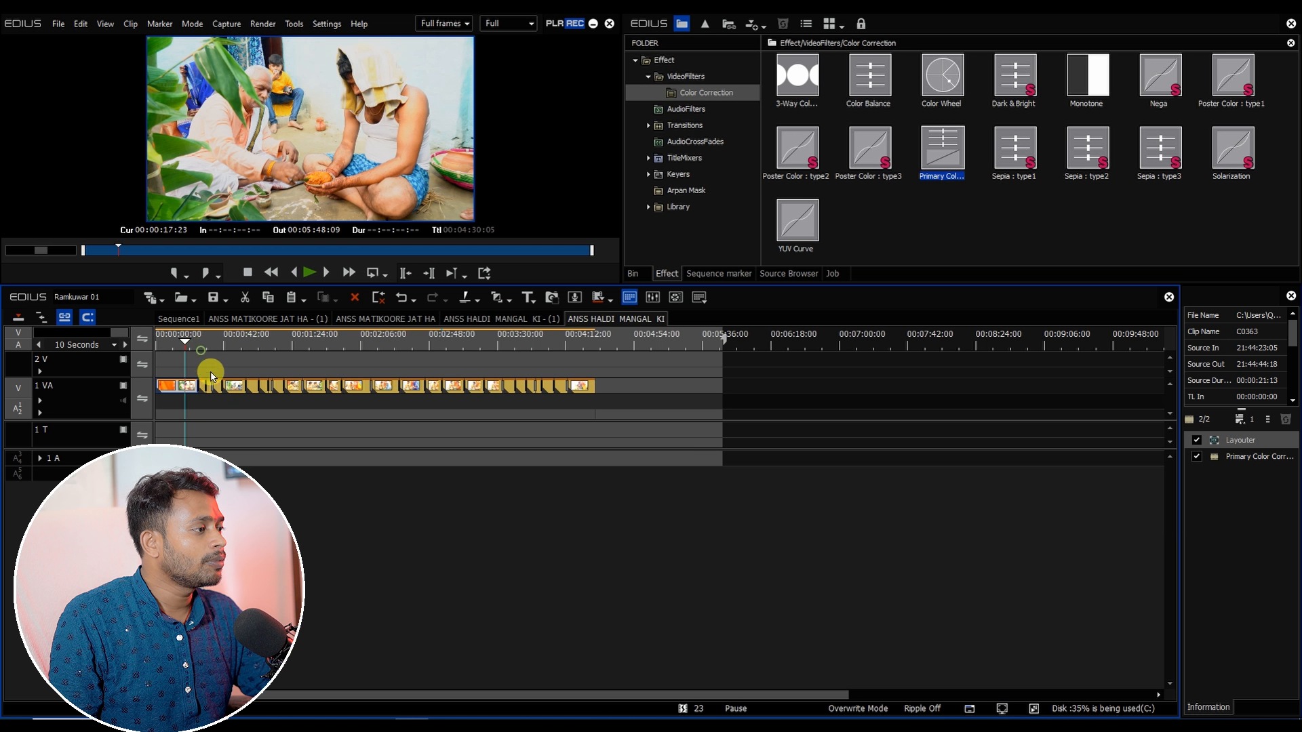
{"action": "left_click_drag", "start_coordinate": [200, 360], "coordinate": [668, 473]}
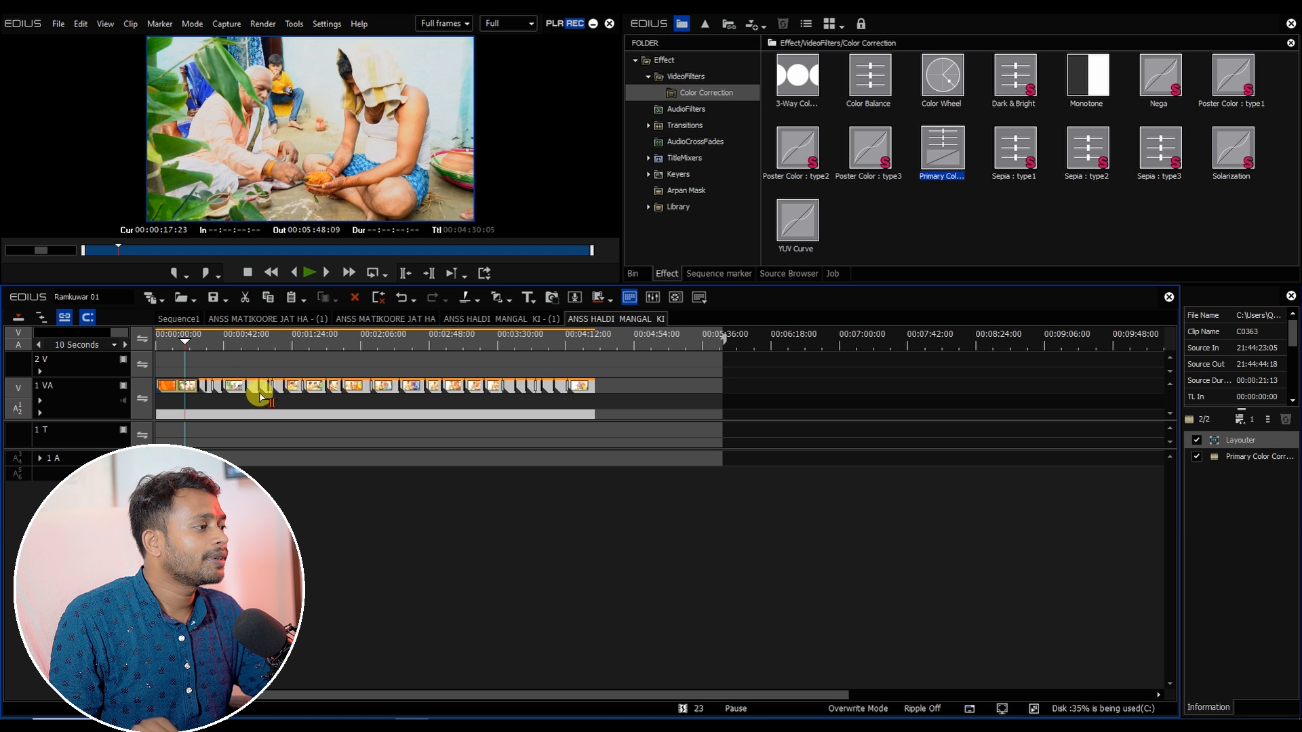
{"action": "left_click", "coordinate": [235, 388]}
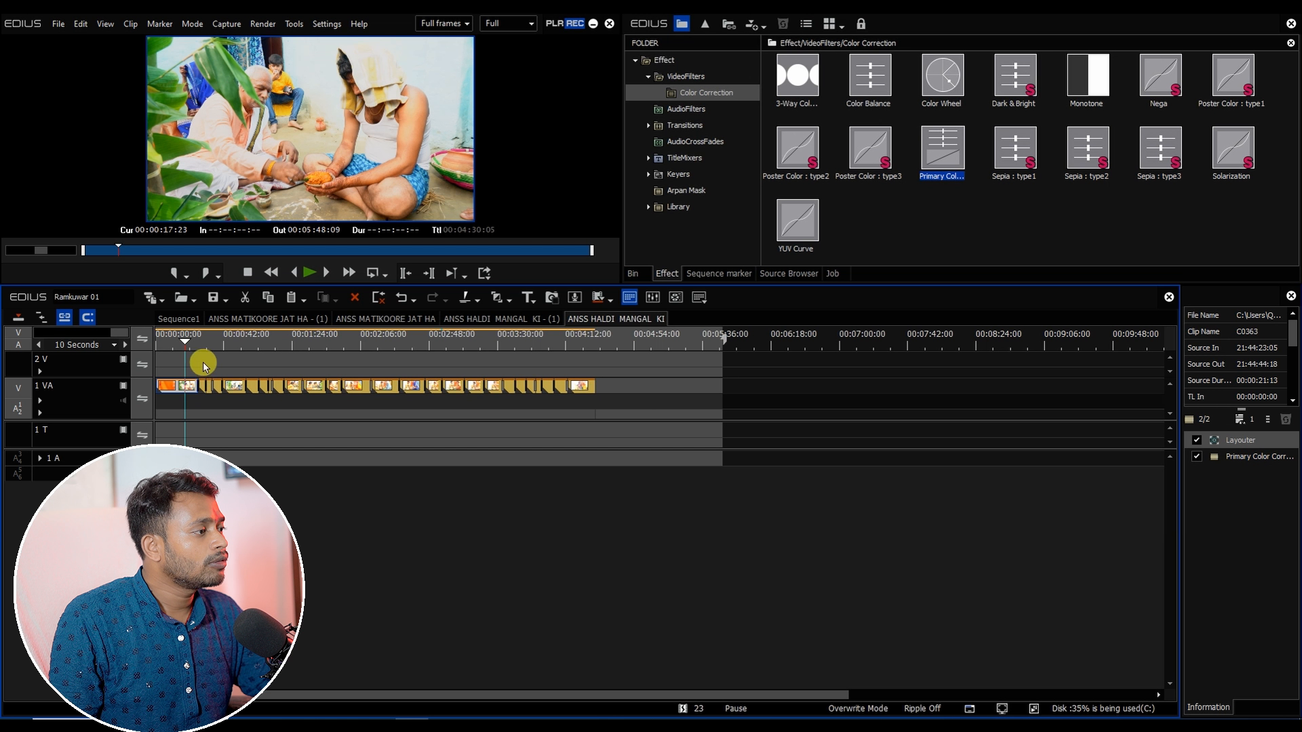
{"action": "left_click_drag", "start_coordinate": [203, 363], "coordinate": [856, 498]}
{"action": "left_click_drag", "start_coordinate": [1260, 456], "coordinate": [883, 535]}
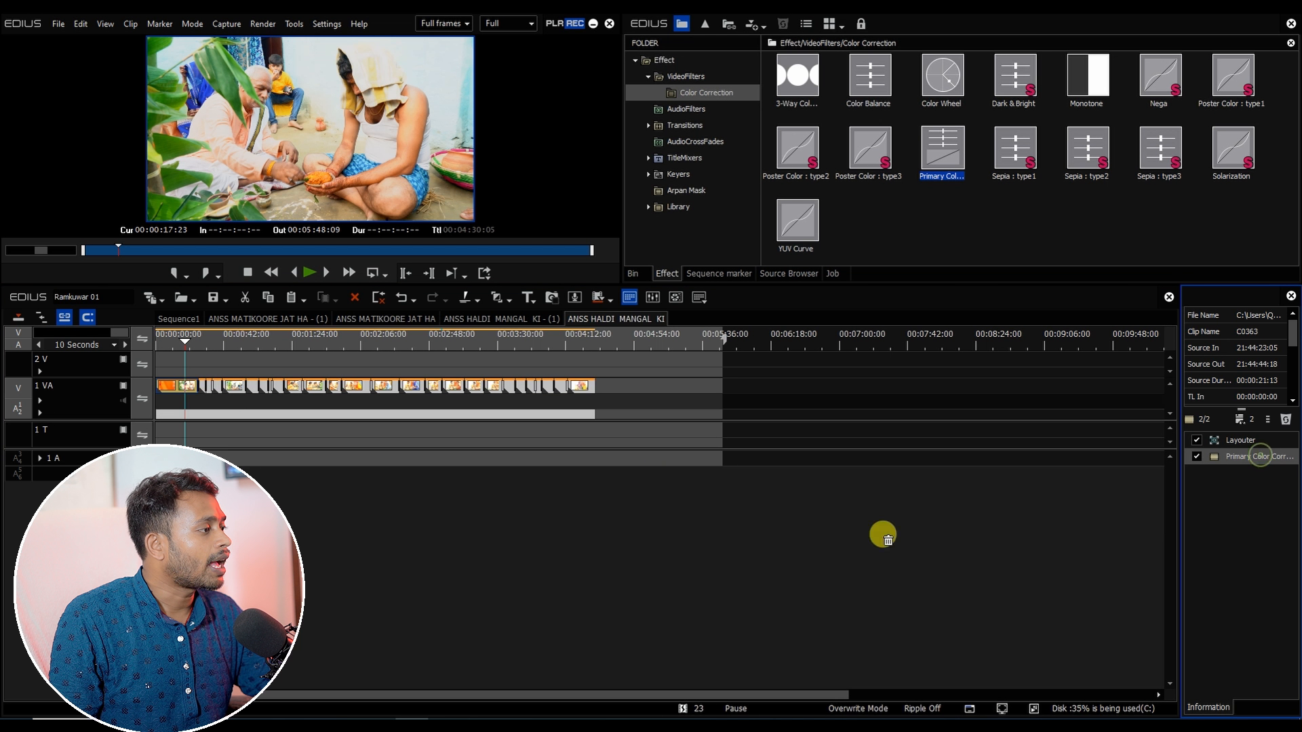
Step: Scrub through the sequence to preview the colour-corrected clips
{"action": "left_click_drag", "start_coordinate": [481, 390], "coordinate": [483, 391]}
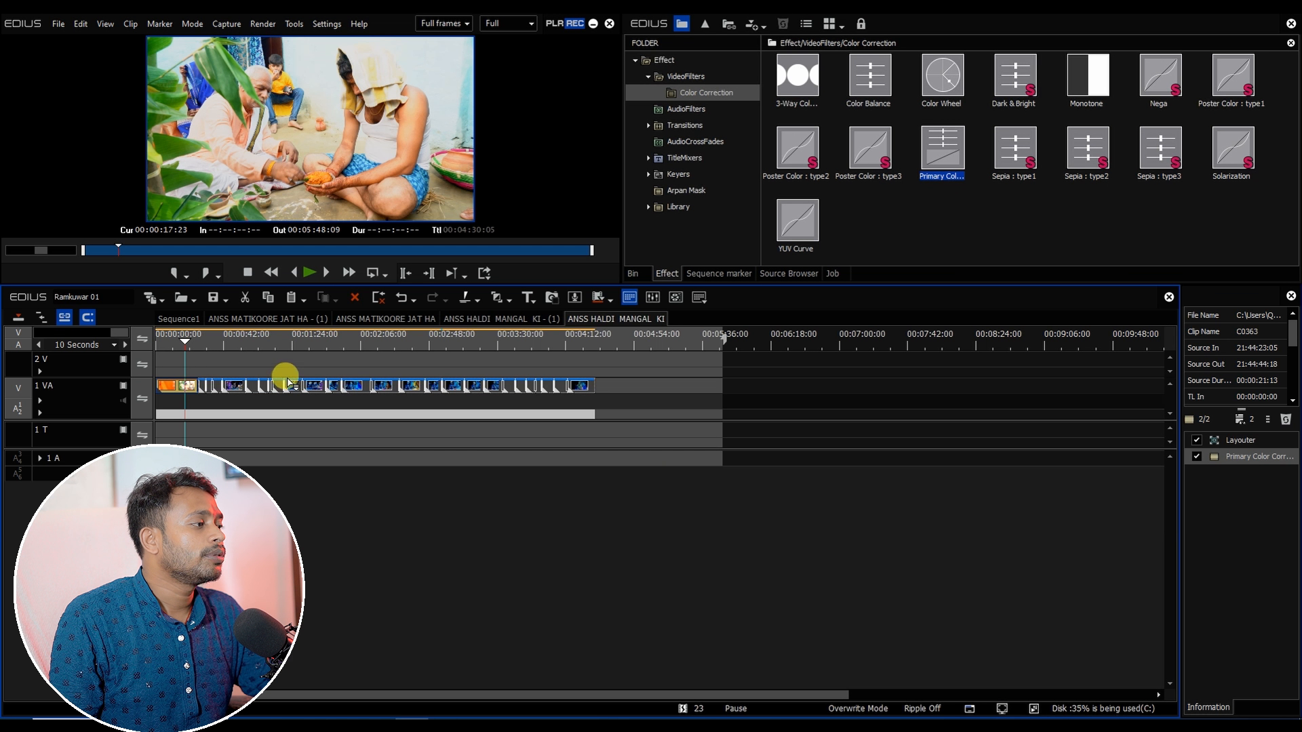
{"action": "left_click_drag", "start_coordinate": [289, 382], "coordinate": [312, 380]}
{"action": "left_click_drag", "start_coordinate": [197, 338], "coordinate": [536, 387]}
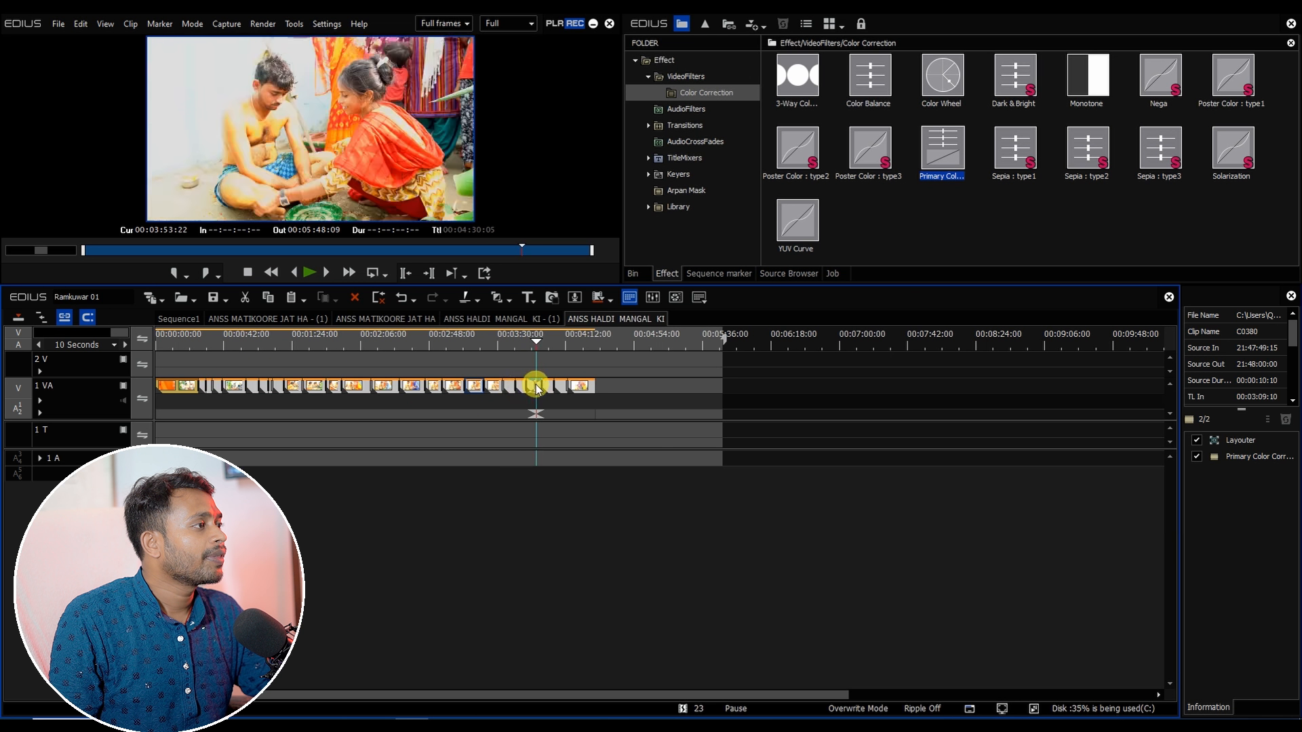
Step: In Sequence1, cut all tracks at the end of clip C0388 and delete the selected piece
{"action": "left_click", "coordinate": [183, 320]}
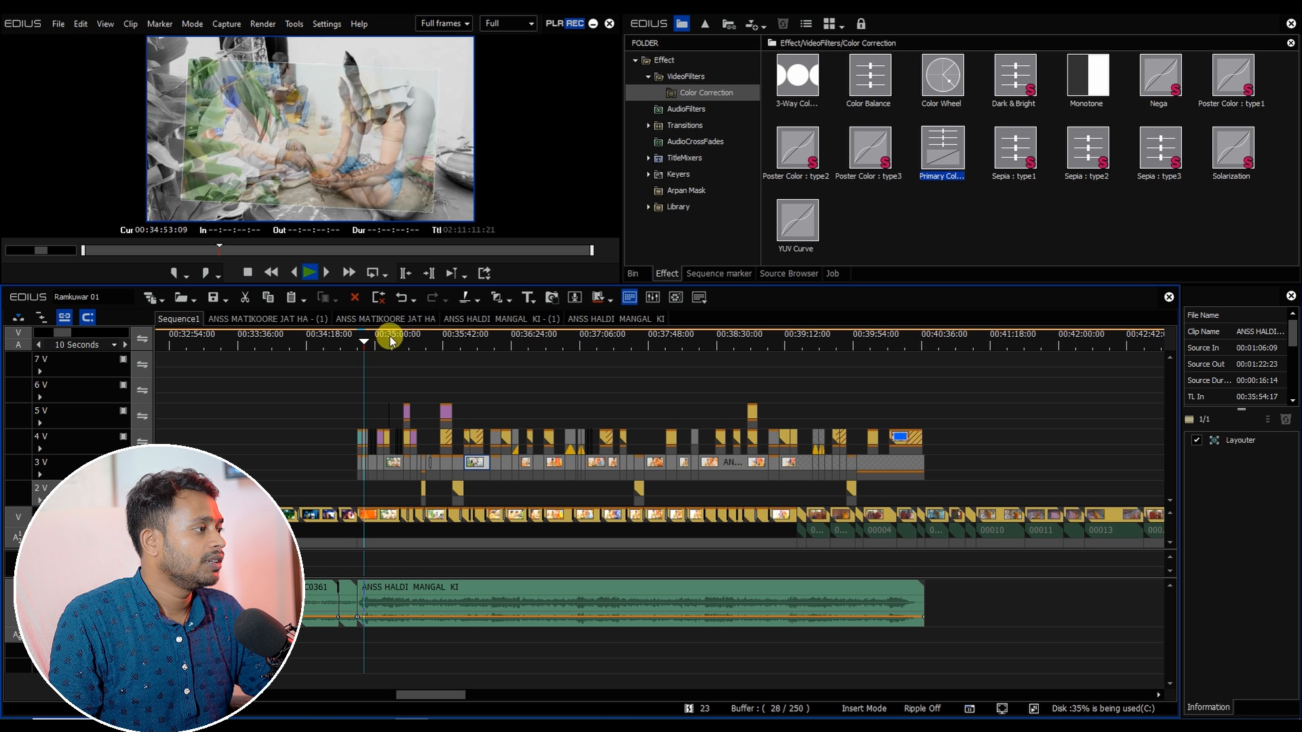
{"action": "left_click_drag", "start_coordinate": [386, 337], "coordinate": [794, 435]}
{"action": "scroll", "coordinate": [840, 412], "scroll_direction": "up", "scroll_amount": 4}
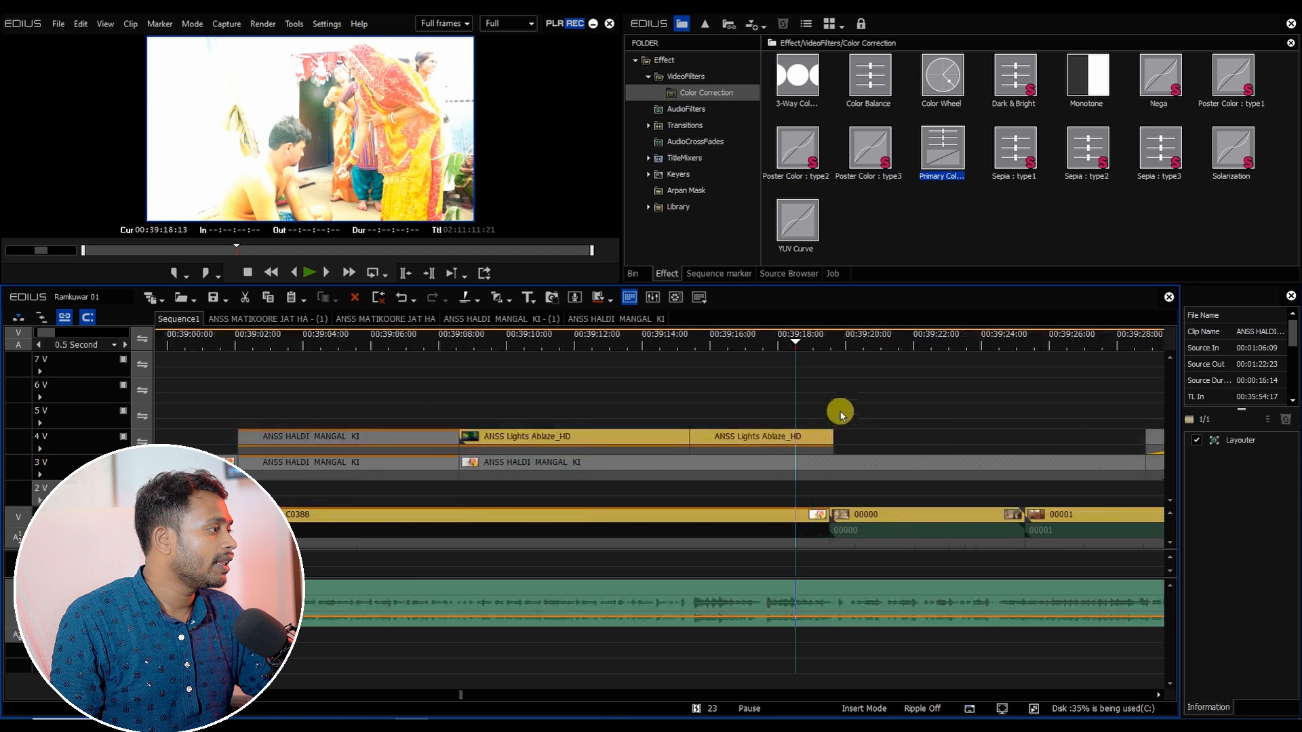
{"action": "left_click", "coordinate": [806, 463]}
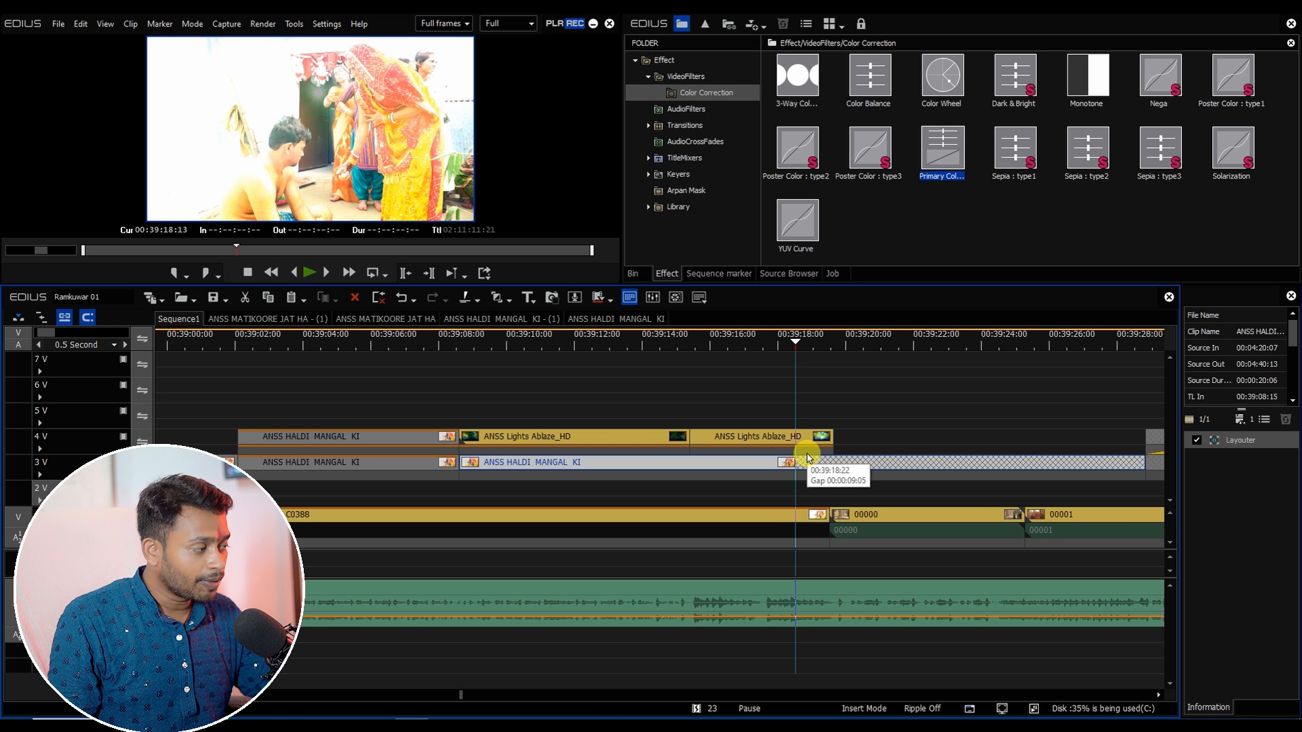
{"action": "key", "text": "shift+c"}
{"action": "key", "text": "Delete"}
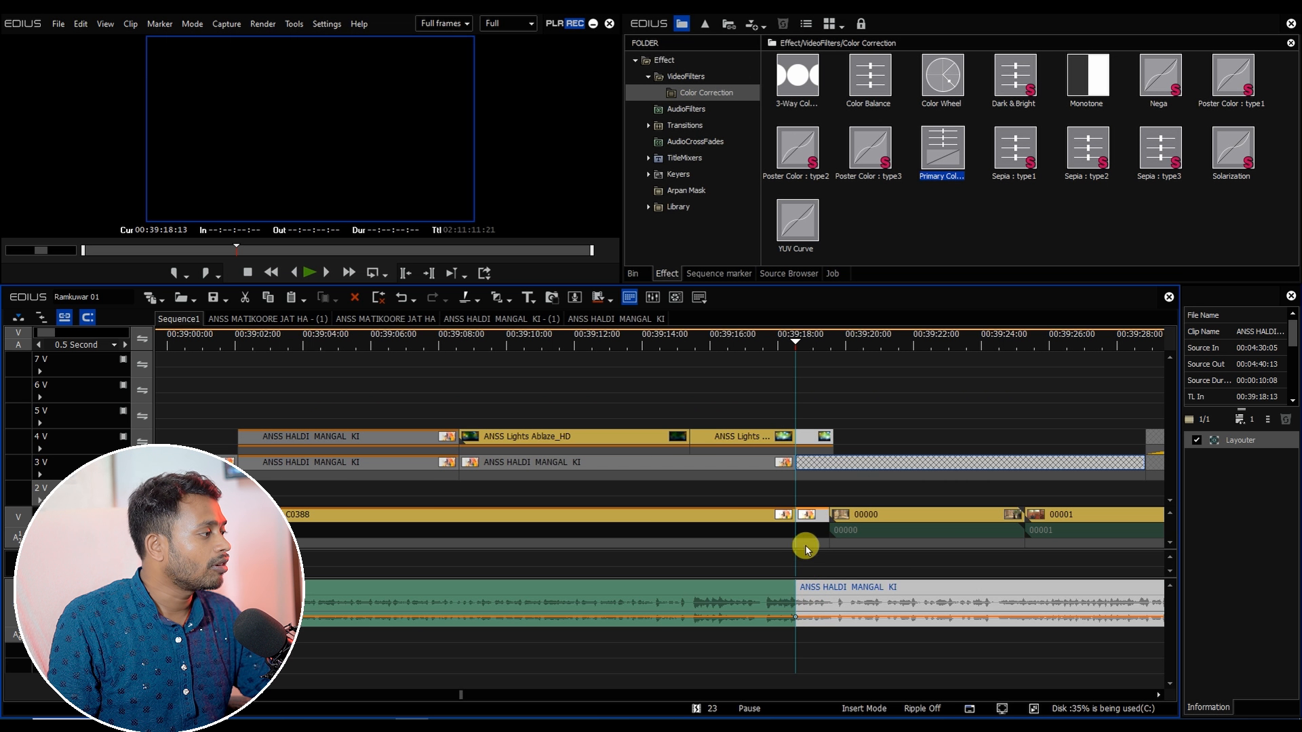
Step: Delete the leftover ANSS HALDI MANGAL KI clips on the upper video and audio tracks after the cut
{"action": "scroll", "coordinate": [789, 495], "scroll_direction": "down", "scroll_amount": 2}
{"action": "scroll", "coordinate": [789, 495], "scroll_direction": "down", "scroll_amount": 1}
{"action": "left_click_drag", "start_coordinate": [1090, 398], "coordinate": [814, 495]}
{"action": "key", "text": "Delete"}
{"action": "left_click", "coordinate": [807, 521]}
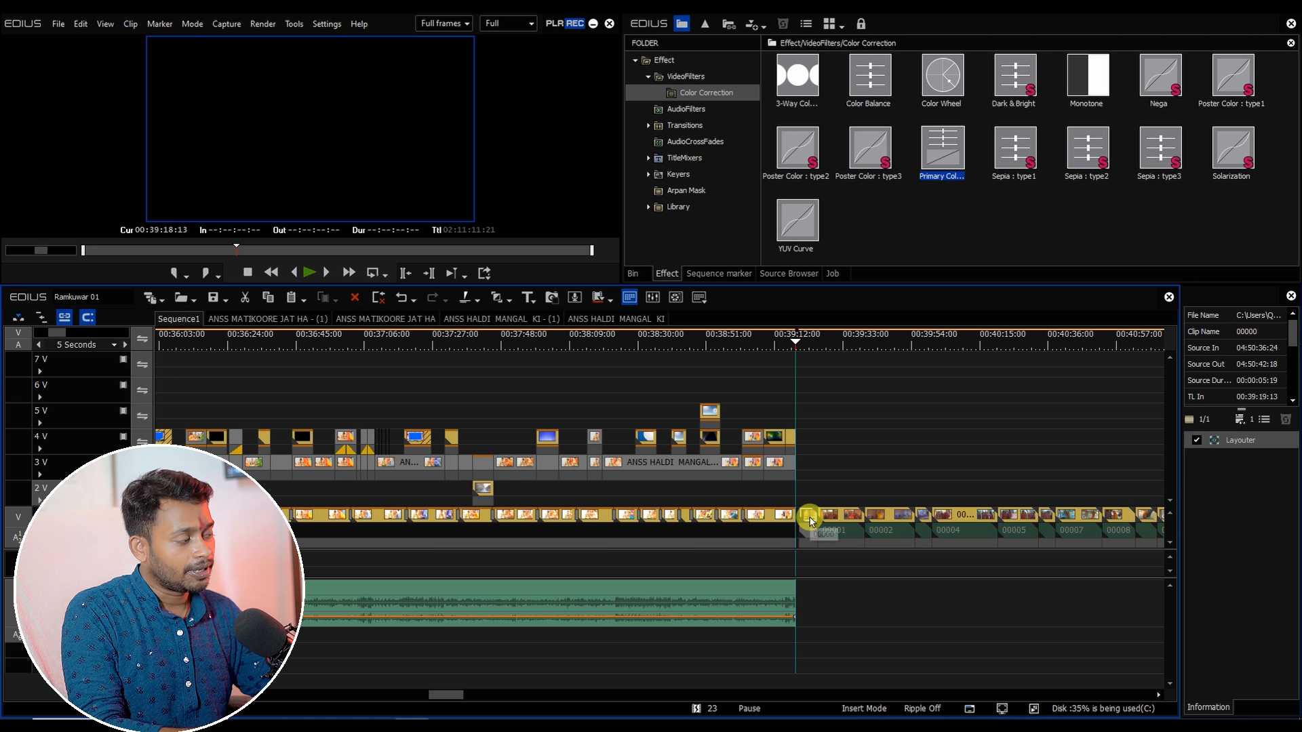
{"action": "scroll", "coordinate": [445, 699], "scroll_direction": "up", "scroll_amount": 2}
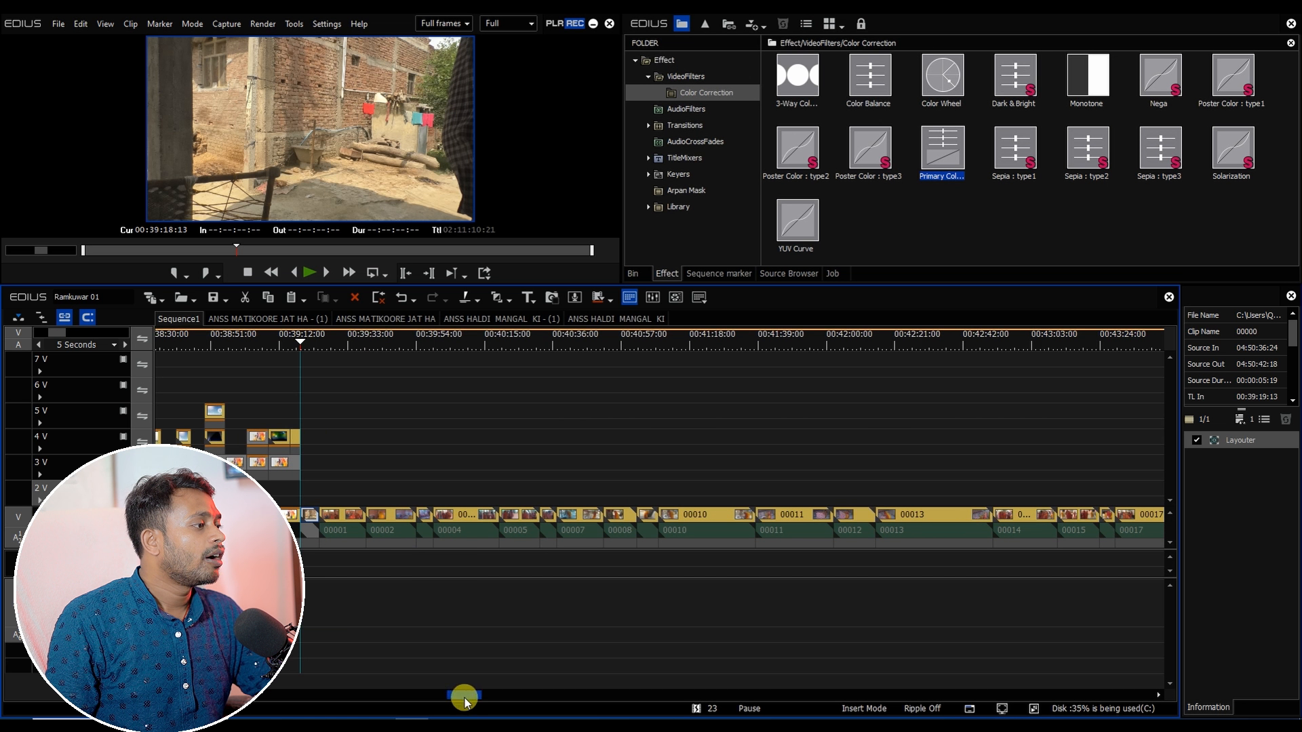
{"action": "left_click", "coordinate": [332, 349]}
{"action": "left_click_drag", "start_coordinate": [337, 357], "coordinate": [346, 419]}
{"action": "key", "text": "Delete"}
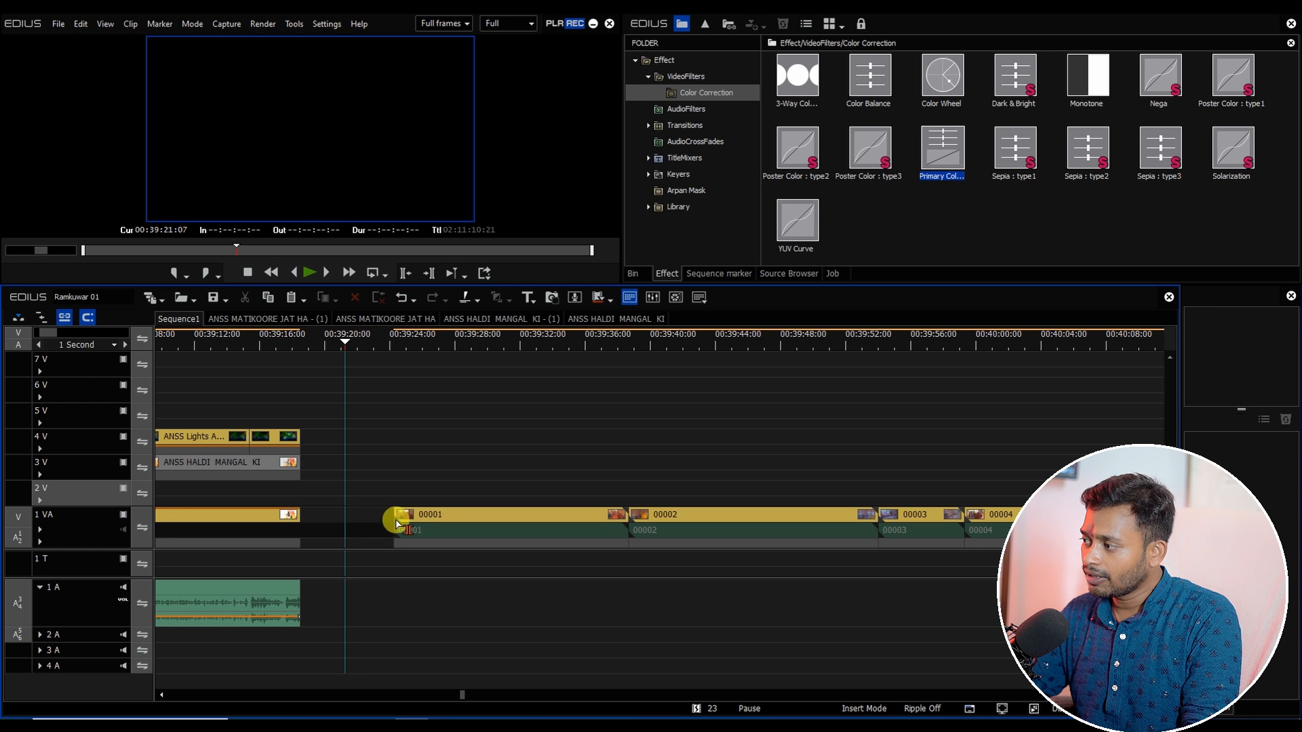
Step: Remove the gap before clip 00001 on the 1 VA track
{"action": "left_click", "coordinate": [410, 515]}
{"action": "key", "text": "BackSpace"}
{"action": "scroll", "coordinate": [352, 342], "scroll_direction": "down", "scroll_amount": 1}
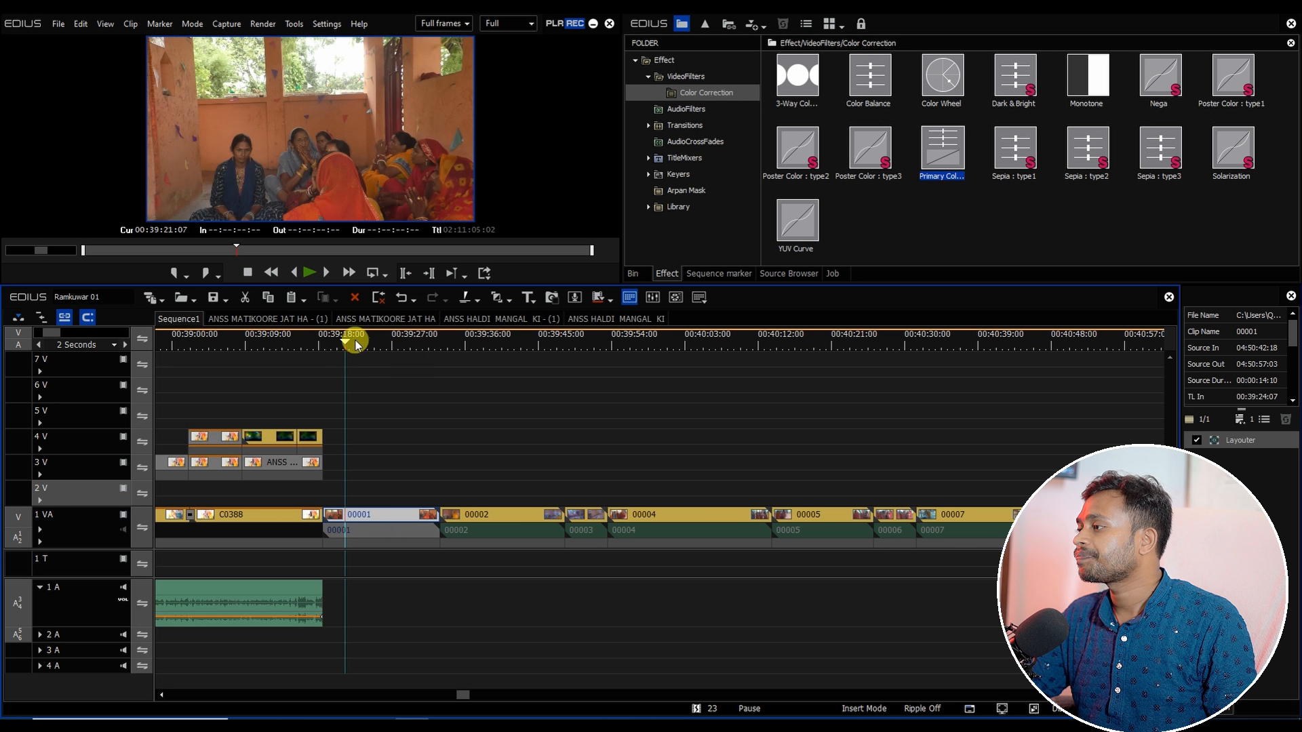
Step: Select the 1 VA clips from 00001 through 00019 with their audio and apply the default transition
{"action": "left_click_drag", "start_coordinate": [351, 340], "coordinate": [645, 442]}
{"action": "scroll", "coordinate": [488, 565], "scroll_direction": "down", "scroll_amount": 2}
{"action": "left_click_drag", "start_coordinate": [450, 691], "coordinate": [466, 689]}
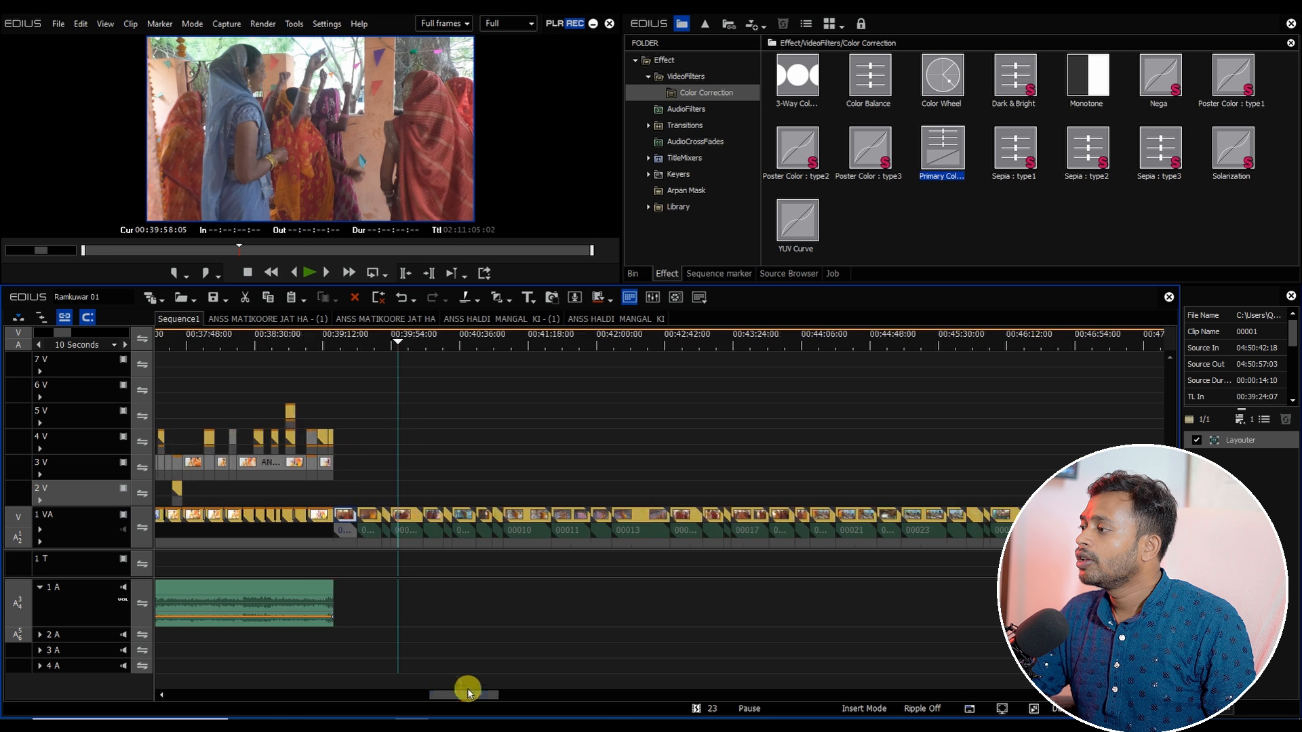
{"action": "left_click_drag", "start_coordinate": [400, 347], "coordinate": [350, 636]}
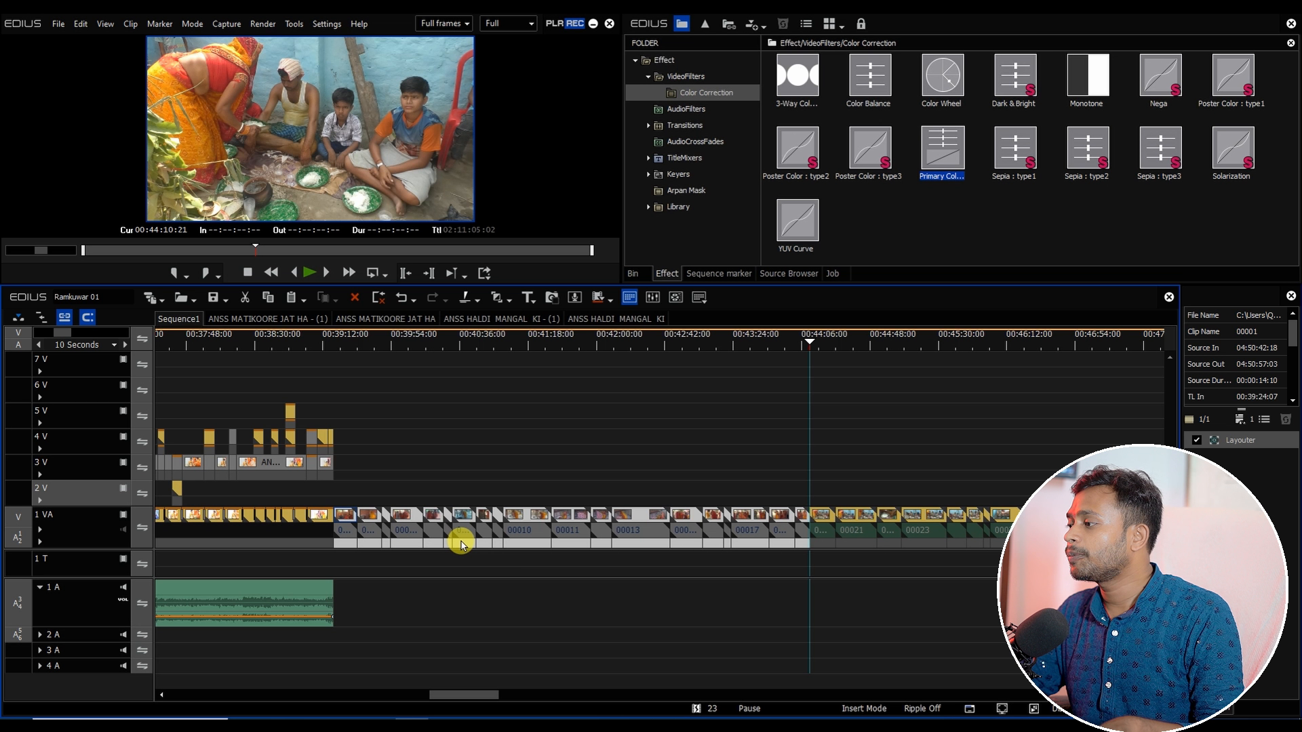
{"action": "left_click_drag", "start_coordinate": [337, 562], "coordinate": [807, 595]}
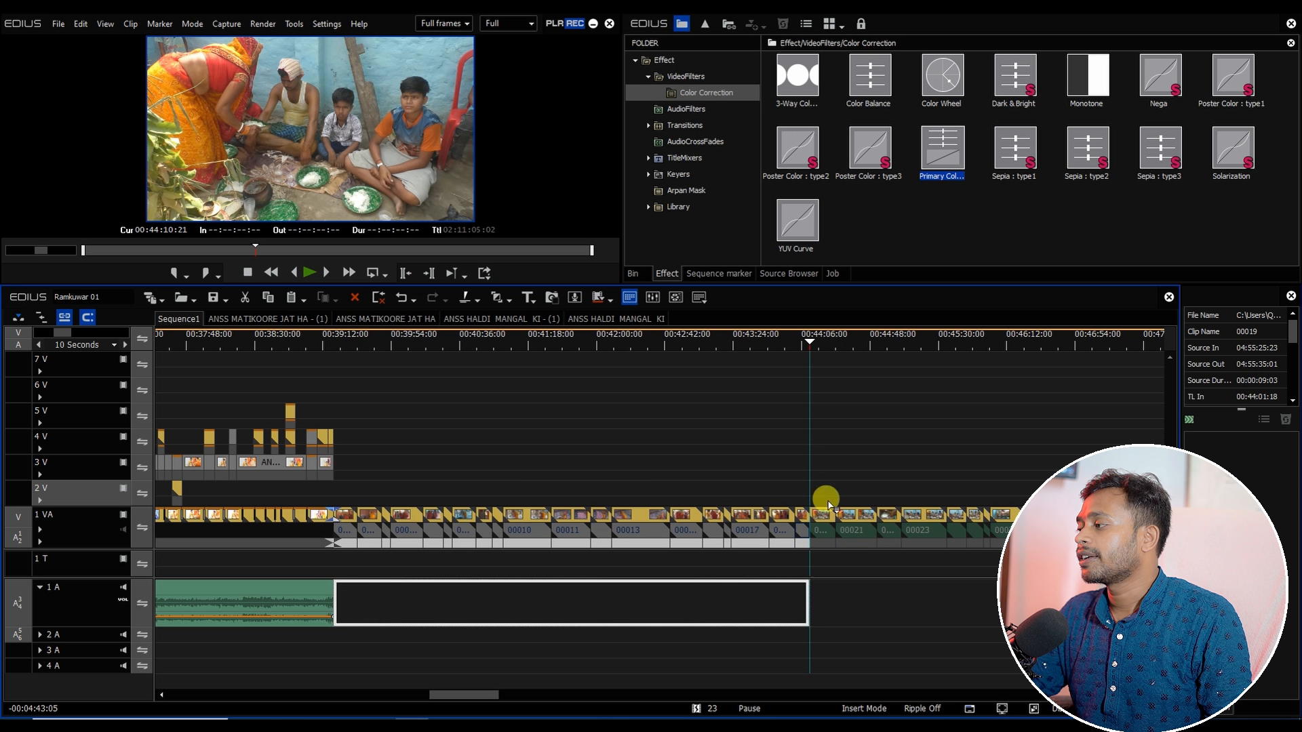
{"action": "left_click", "coordinate": [382, 338]}
{"action": "left_click_drag", "start_coordinate": [359, 483], "coordinate": [809, 660]}
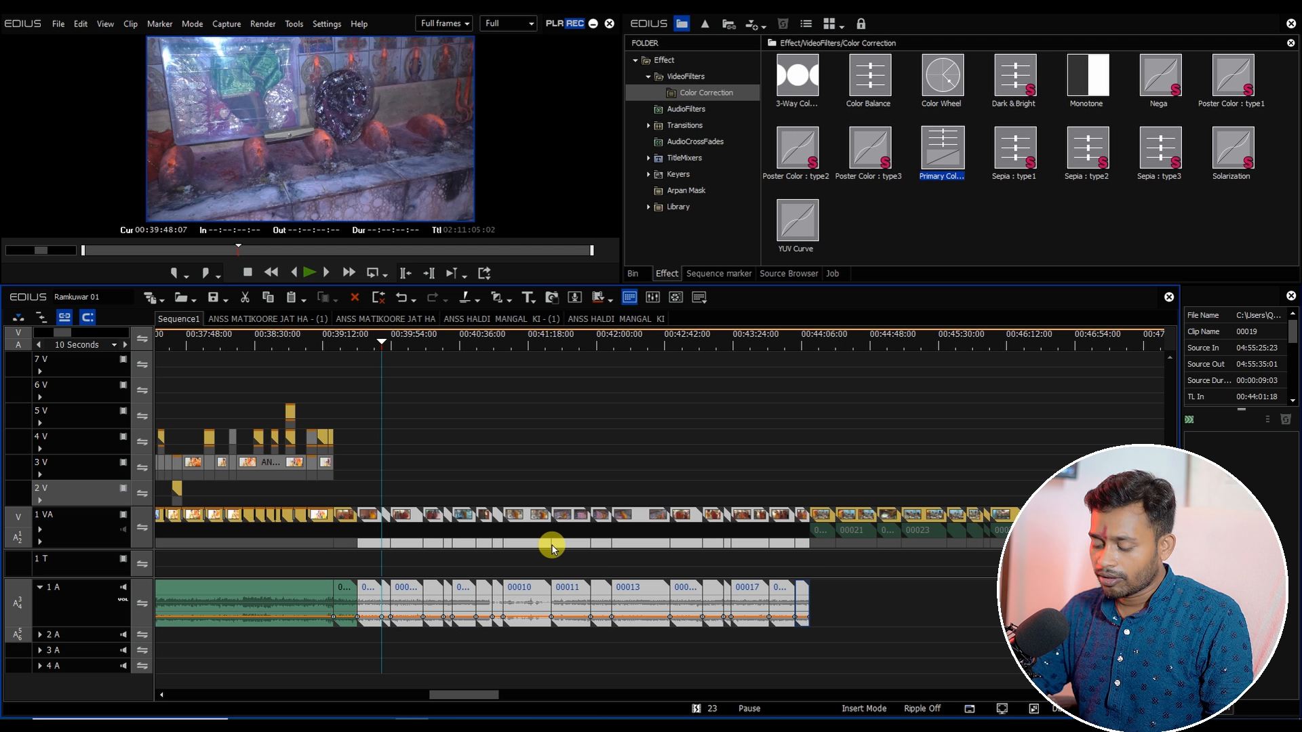
{"action": "key", "text": "ctrl+p"}
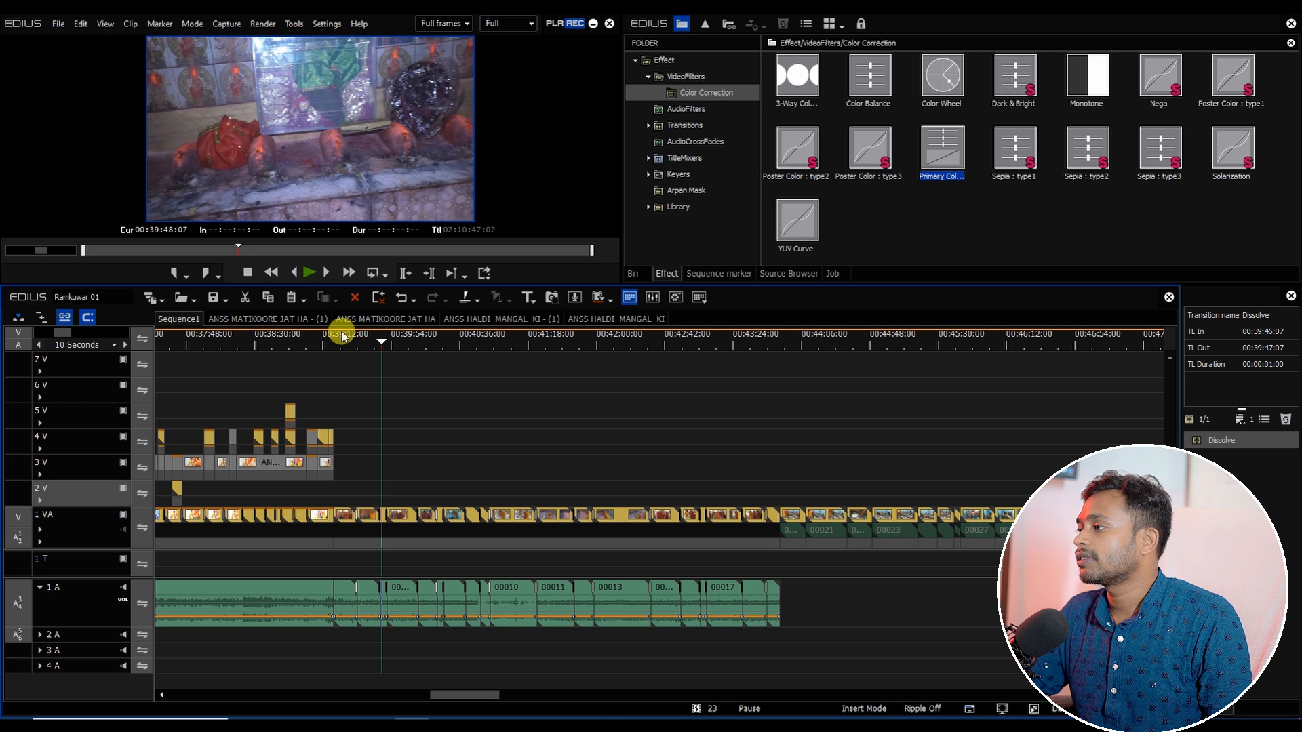
Step: Play back Sequence1 across the newly added transitions
{"action": "left_click", "coordinate": [400, 343]}
{"action": "key", "text": "space"}
{"action": "left_click_drag", "start_coordinate": [457, 693], "coordinate": [471, 695]}
{"action": "left_click_drag", "start_coordinate": [248, 340], "coordinate": [590, 444]}
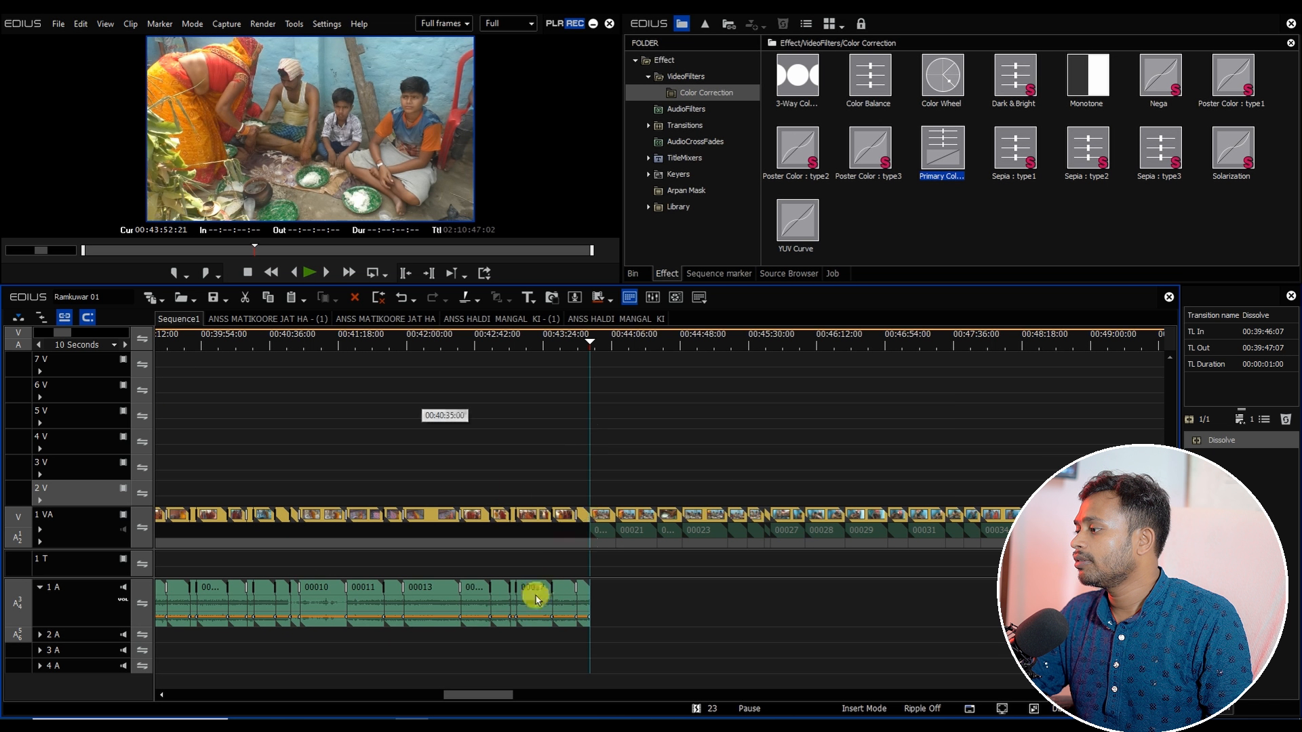
{"action": "left_click_drag", "start_coordinate": [483, 693], "coordinate": [505, 693]}
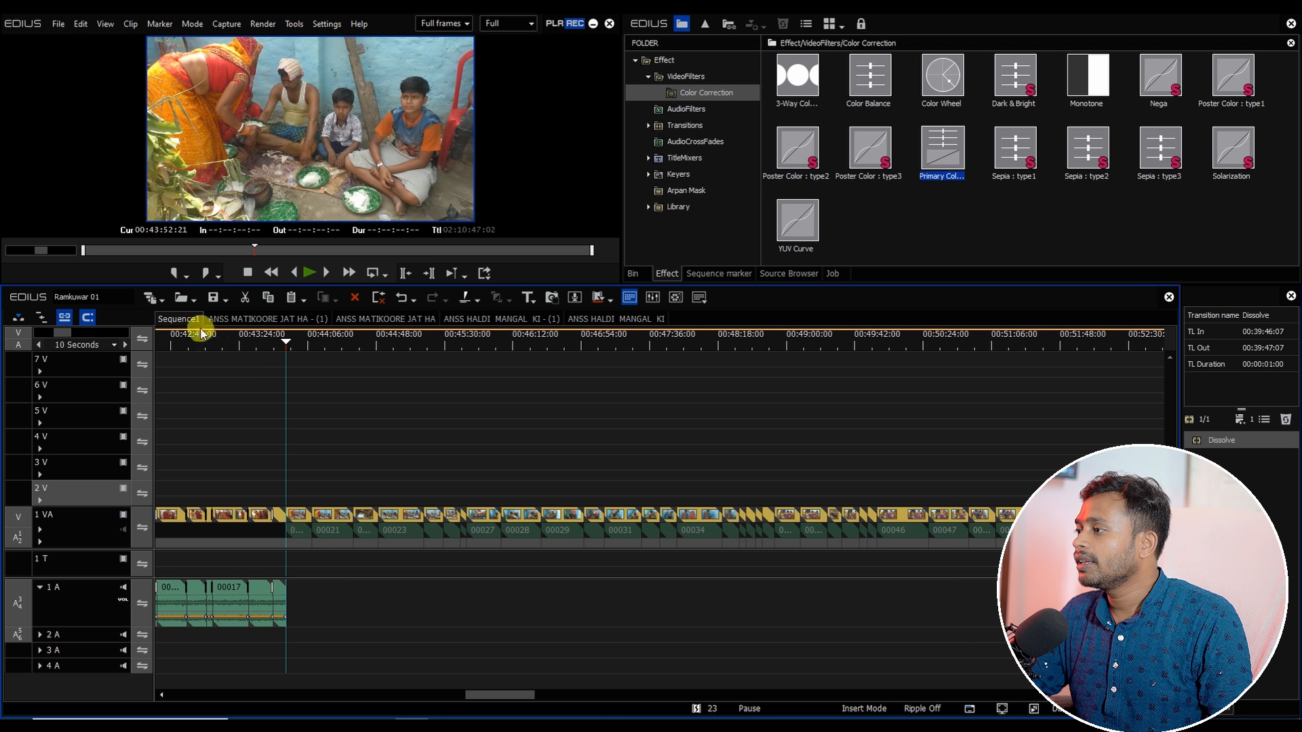
Step: Close all sequence tabs except Sequence1
{"action": "right_click", "coordinate": [182, 319]}
{"action": "left_click", "coordinate": [209, 432]}
{"action": "left_click", "coordinate": [555, 532]}
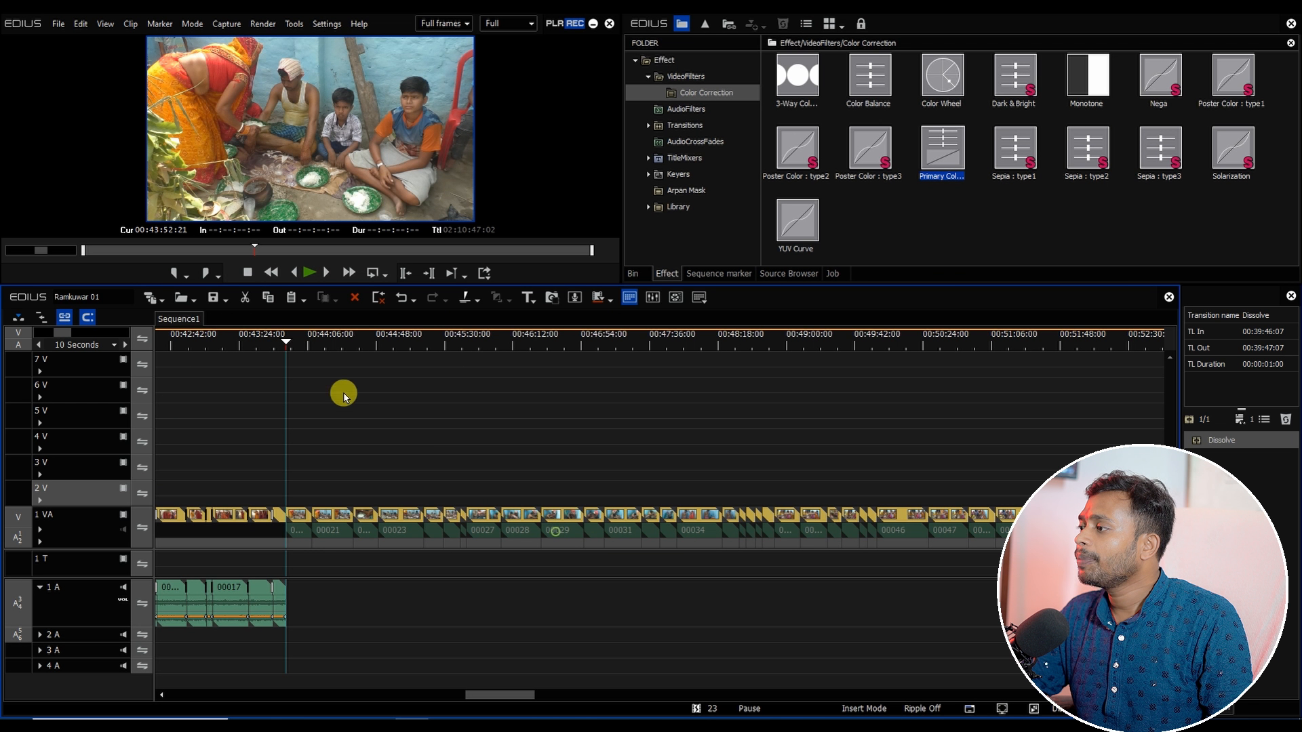
Step: Delete the short leftover piece before clip 00027 on the 1 VA track so 00027 closes up to the preceding clip
{"action": "left_click_drag", "start_coordinate": [299, 345], "coordinate": [470, 493]}
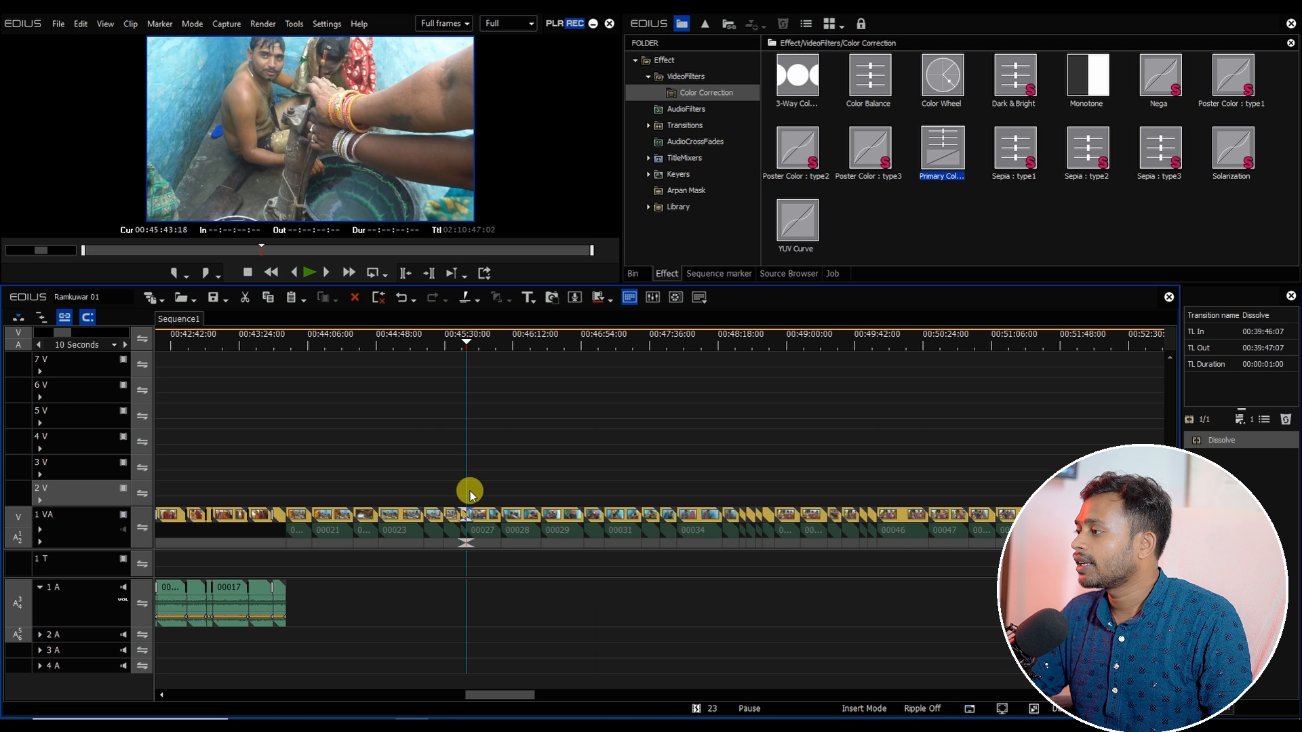
{"action": "scroll", "coordinate": [471, 502], "scroll_direction": "up", "scroll_amount": 2}
{"action": "left_click", "coordinate": [456, 543]}
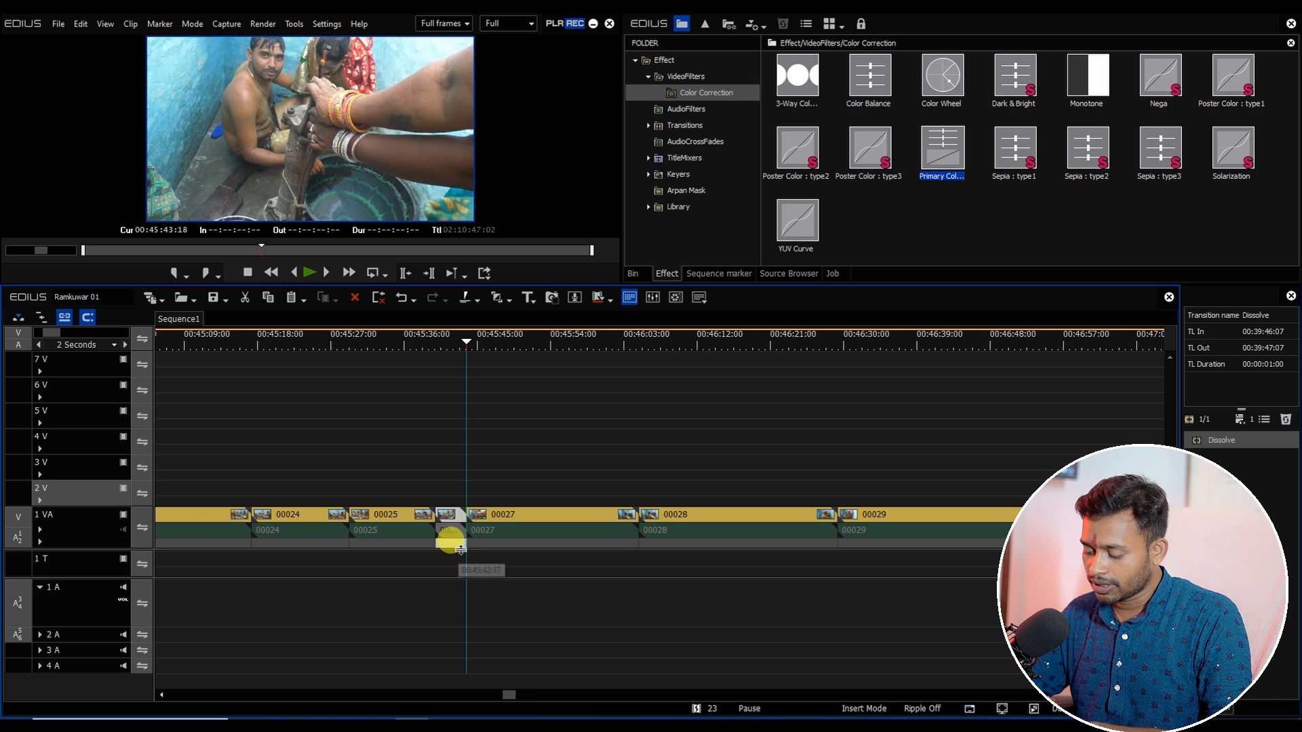
{"action": "key", "text": "Delete"}
{"action": "left_click", "coordinate": [500, 518]}
{"action": "key", "text": "BackSpace"}
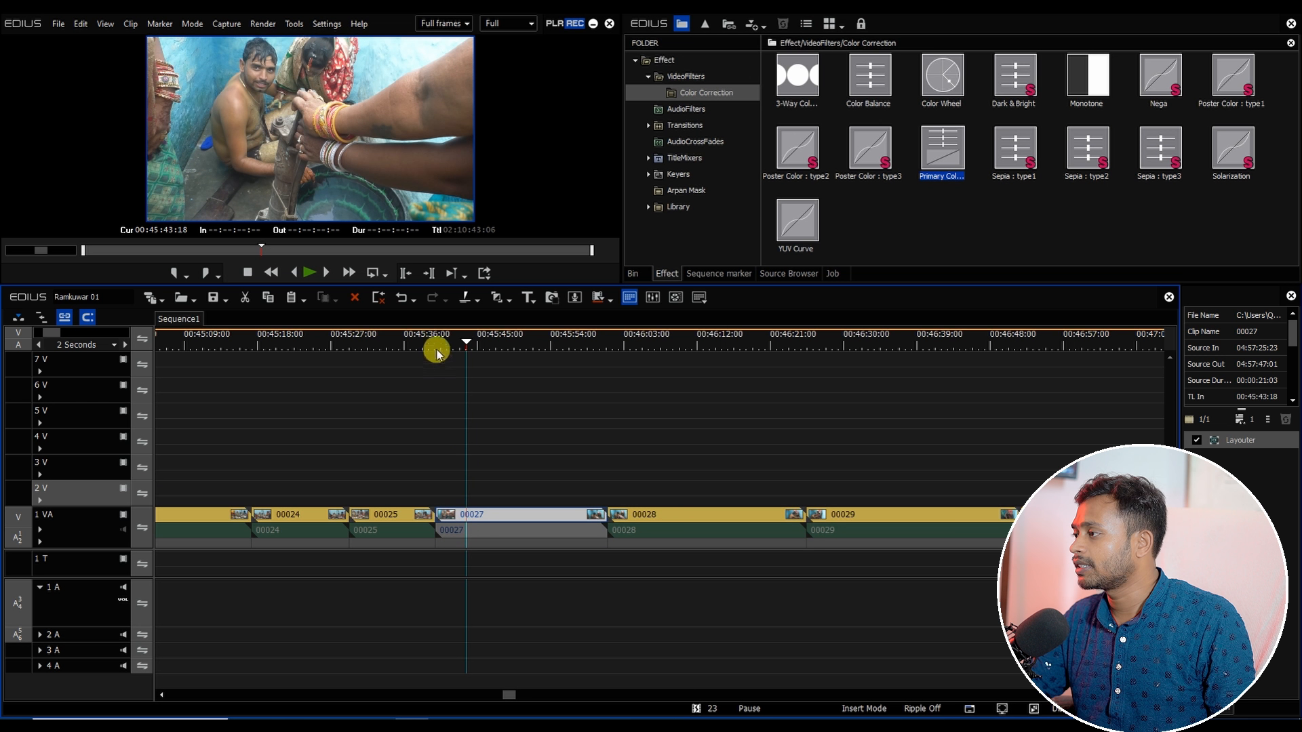
Step: Select the 1 VA clips before 00027 together with their audio and apply the default transition between them
{"action": "left_click", "coordinate": [436, 348]}
{"action": "scroll", "coordinate": [422, 500], "scroll_direction": "down", "scroll_amount": 1}
{"action": "left_click_drag", "start_coordinate": [425, 509], "coordinate": [282, 614]}
{"action": "left_click_drag", "start_coordinate": [272, 342], "coordinate": [326, 372]}
{"action": "key", "text": "alt+a"}
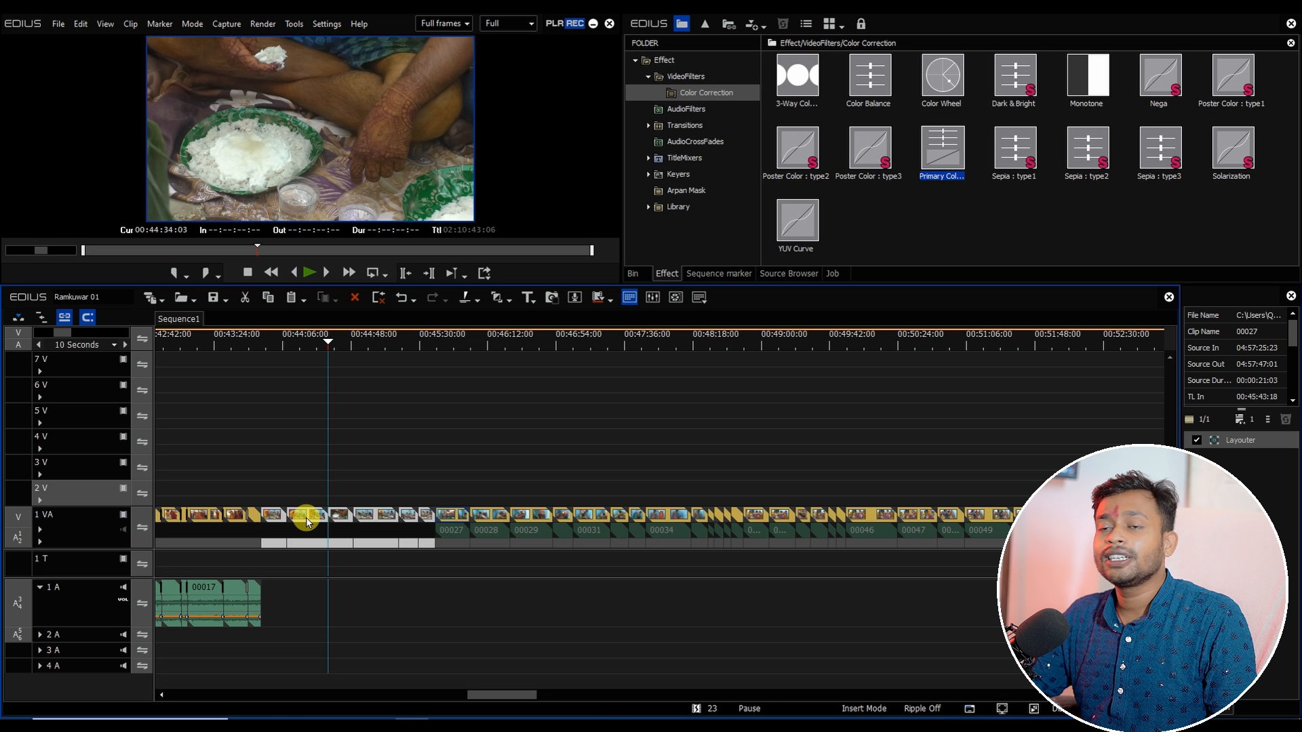
{"action": "key", "text": "alt+e"}
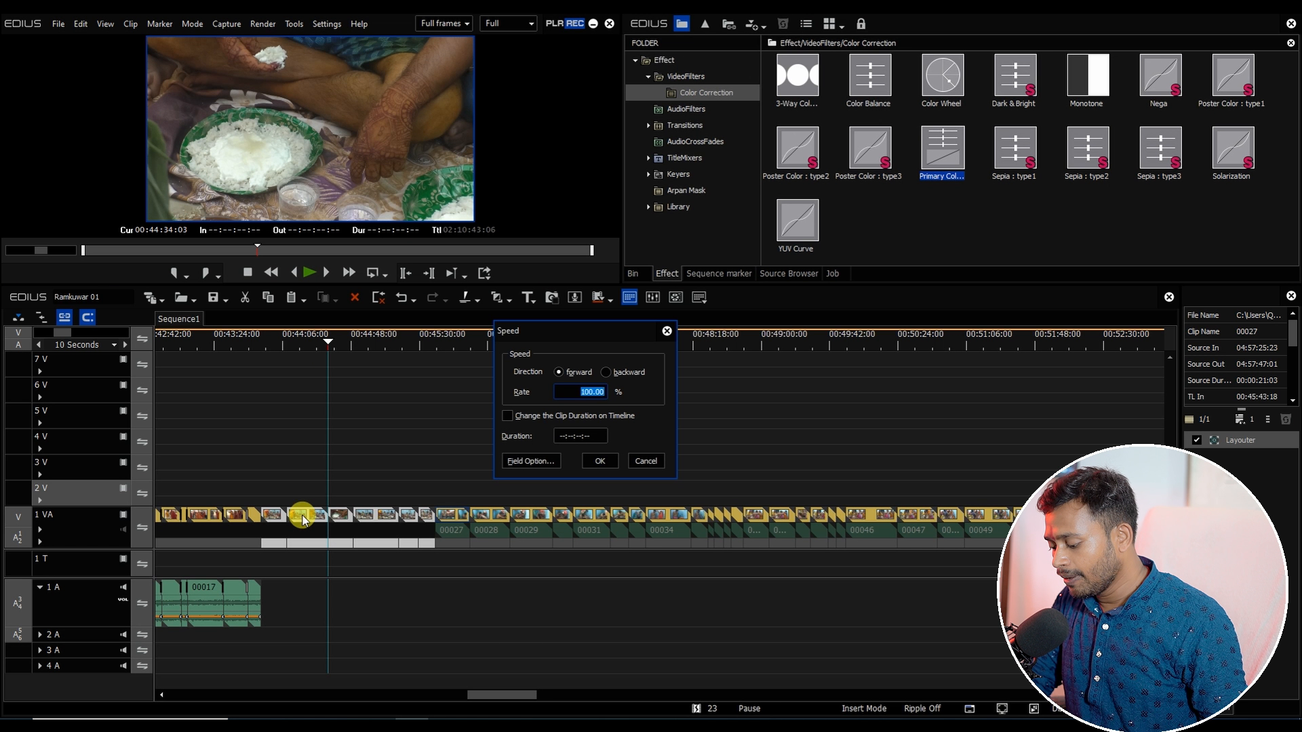
{"action": "key", "text": "Return"}
{"action": "left_click", "coordinate": [303, 519]}
{"action": "left_click_drag", "start_coordinate": [295, 479], "coordinate": [431, 600]}
{"action": "key", "text": "ctrl+p"}
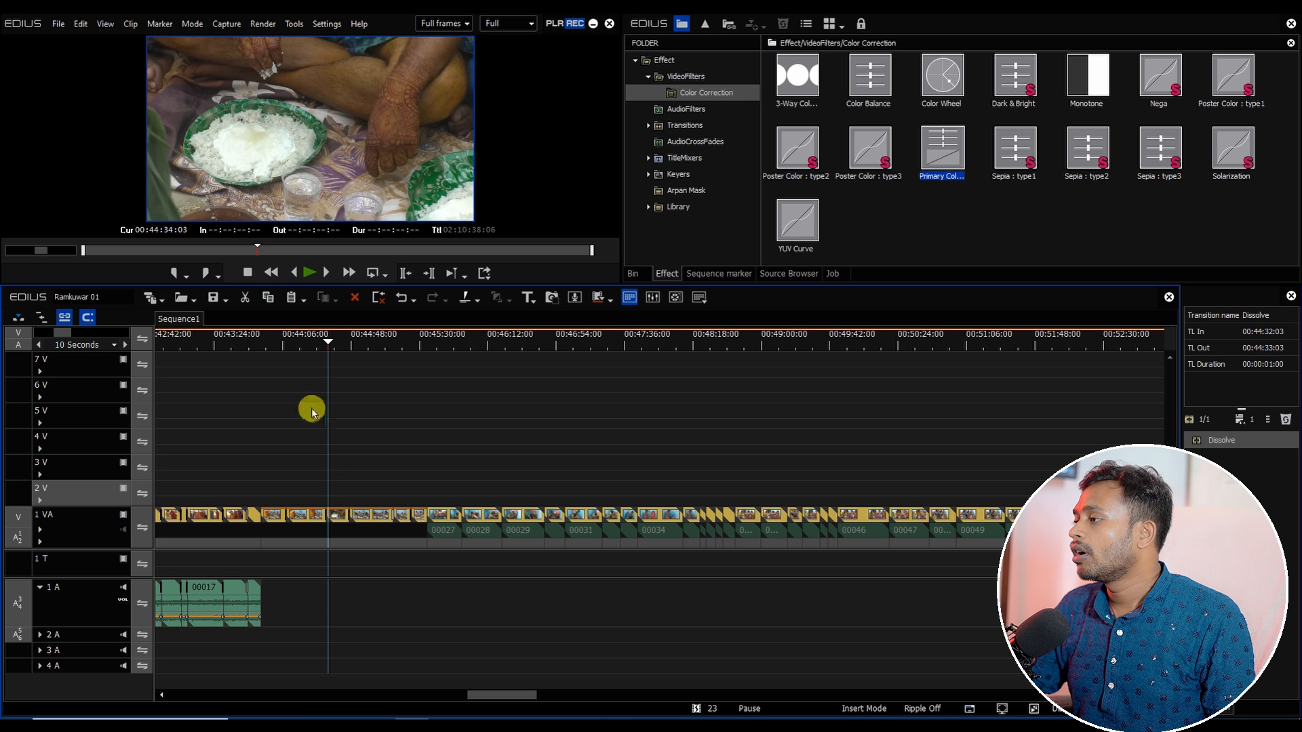
Step: Import the song 01 Naino Ne Baandhi - Gold - Copy (2) from the New Song folder into the bin's root folder
{"action": "left_click", "coordinate": [261, 339]}
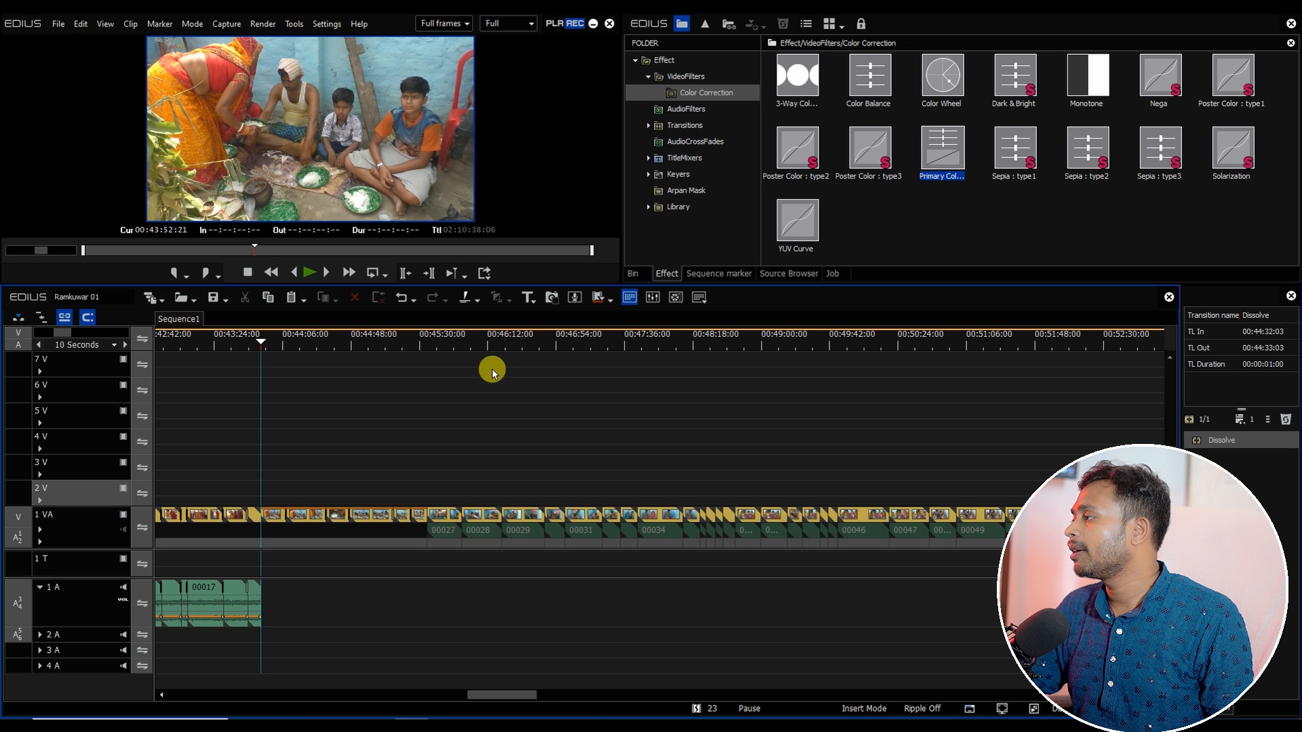
{"action": "left_click", "coordinate": [632, 274]}
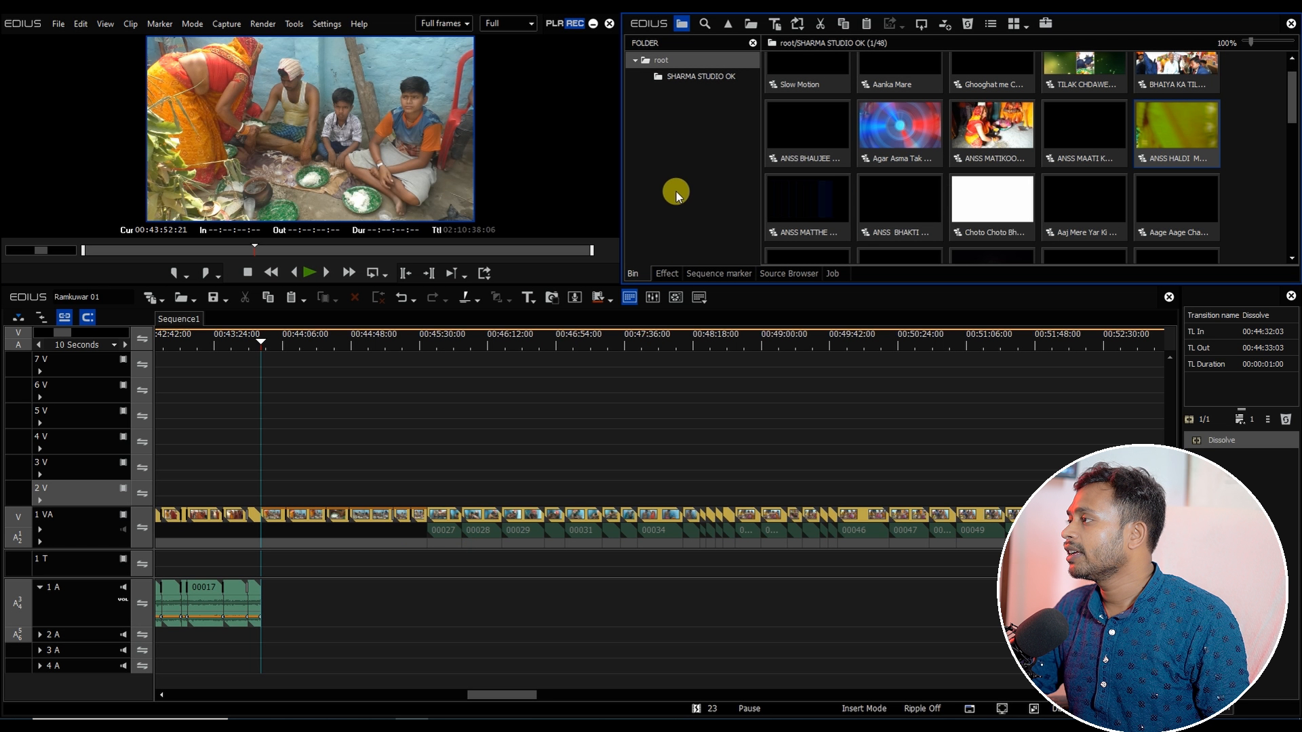
{"action": "left_click", "coordinate": [682, 76]}
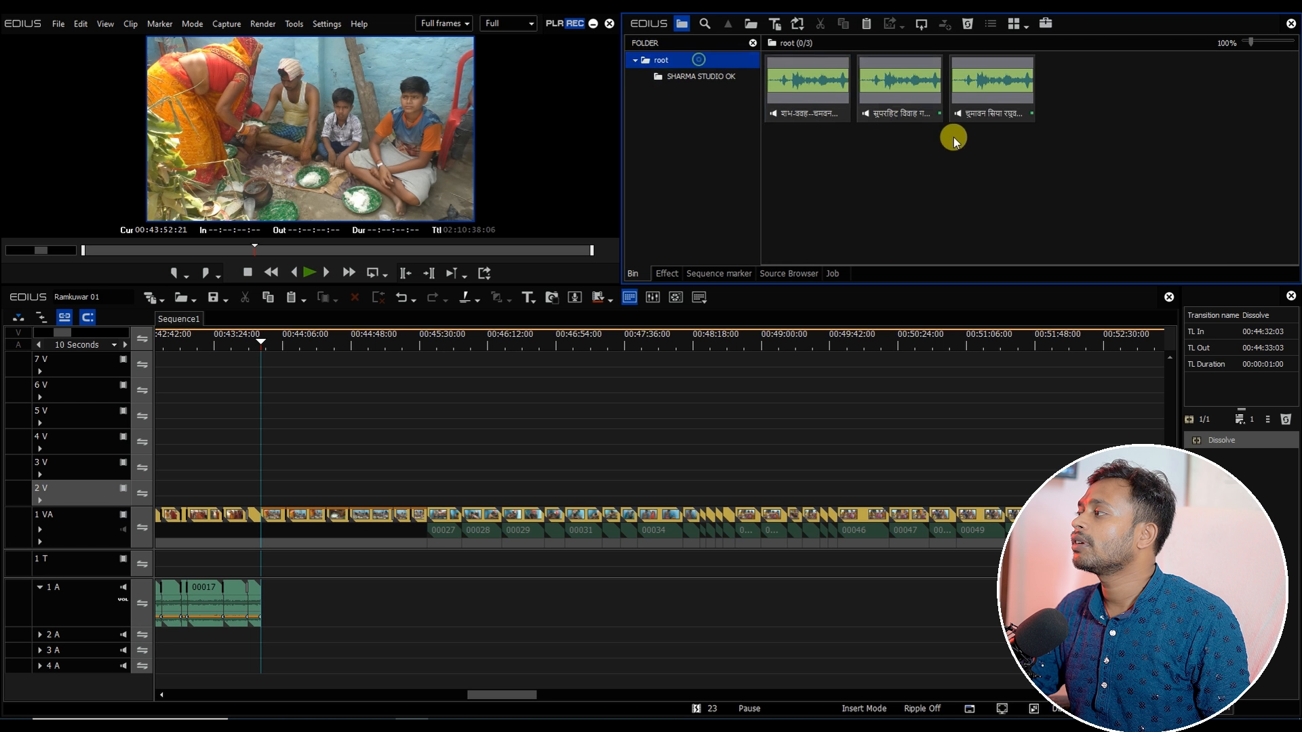
{"action": "double_click", "coordinate": [953, 134]}
{"action": "left_click", "coordinate": [448, 56]}
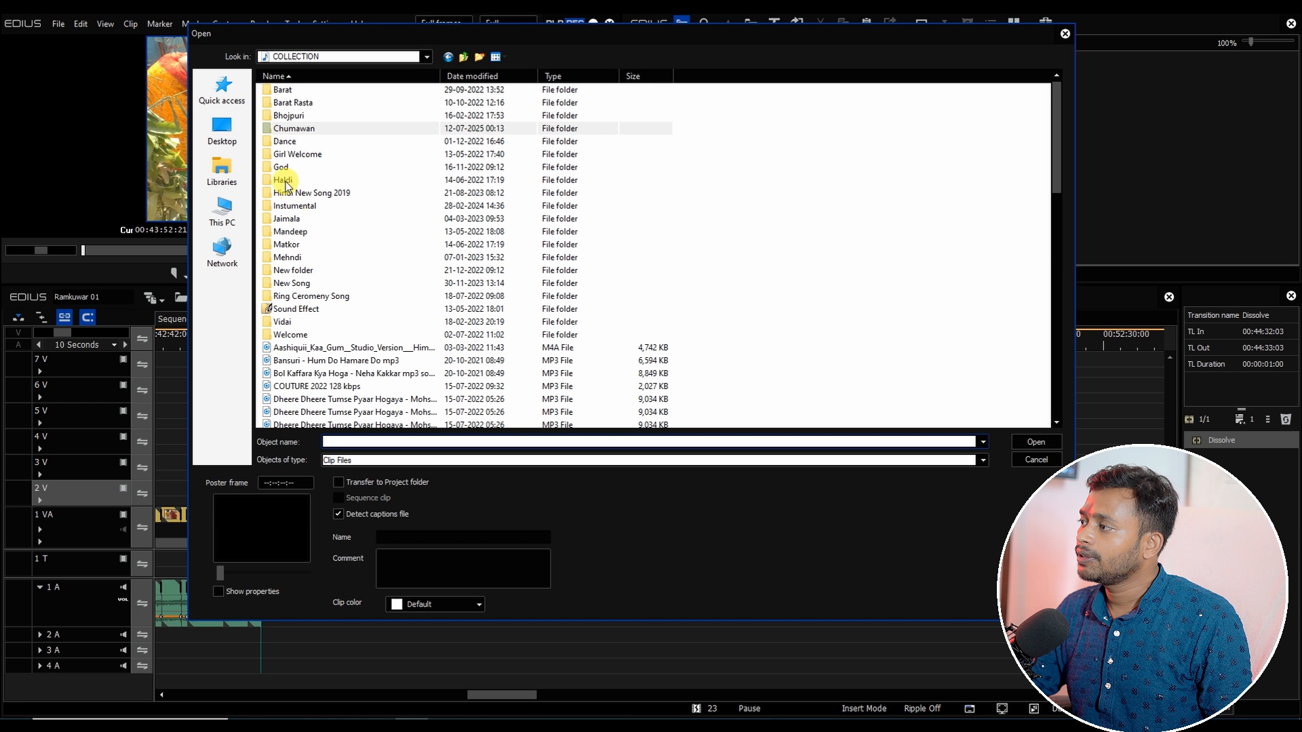
{"action": "double_click", "coordinate": [288, 192]}
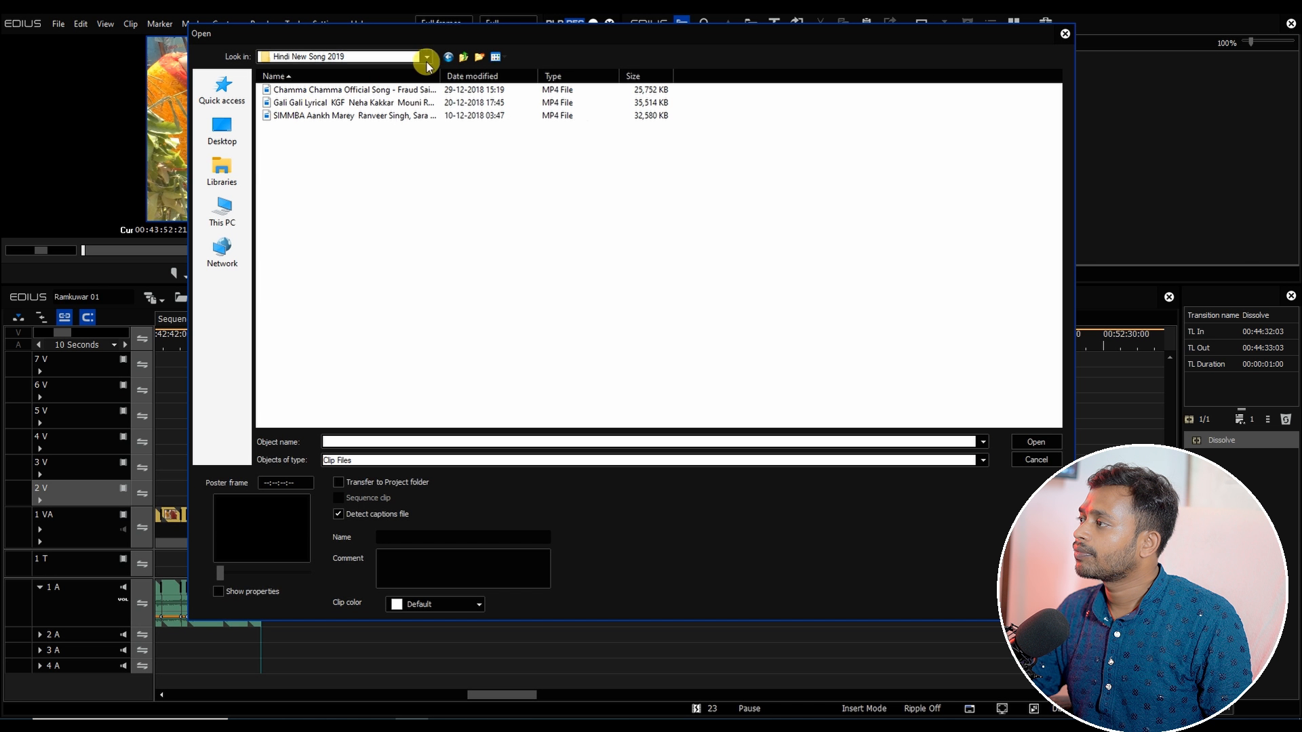
{"action": "left_click", "coordinate": [463, 57]}
{"action": "double_click", "coordinate": [309, 284]}
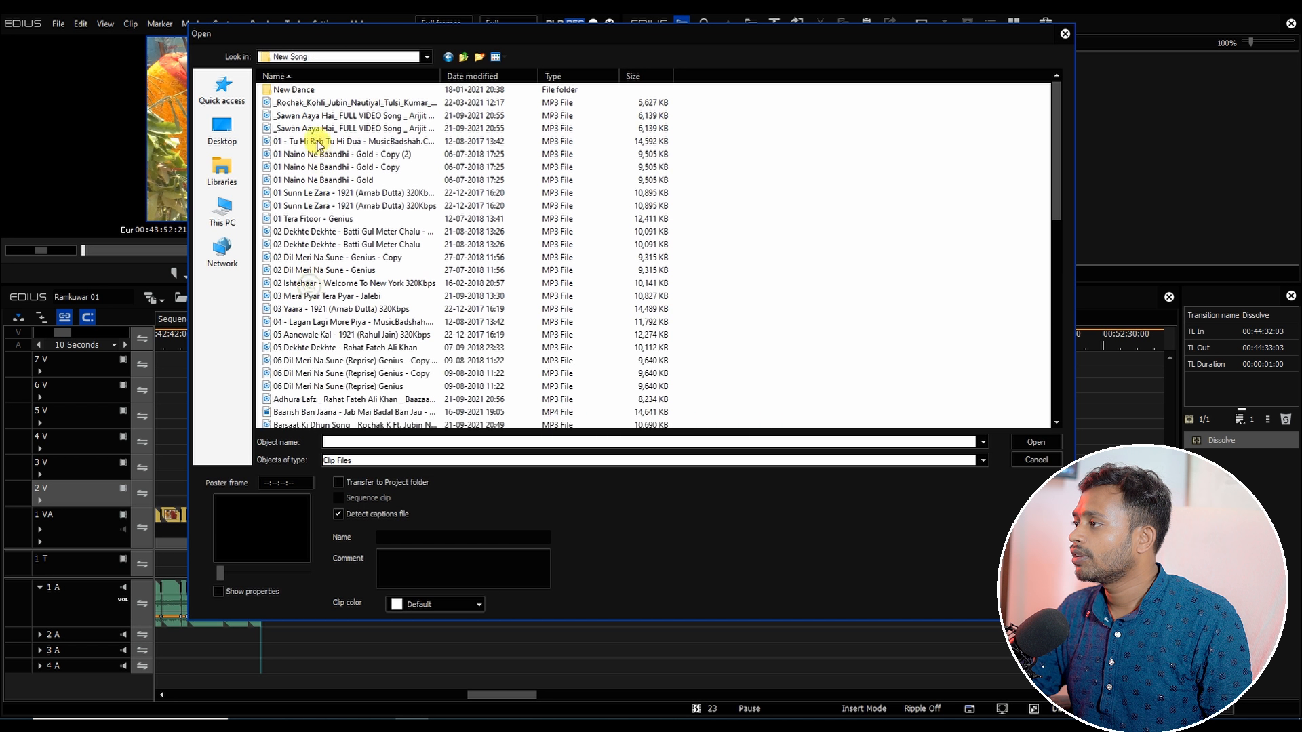
{"action": "double_click", "coordinate": [336, 155]}
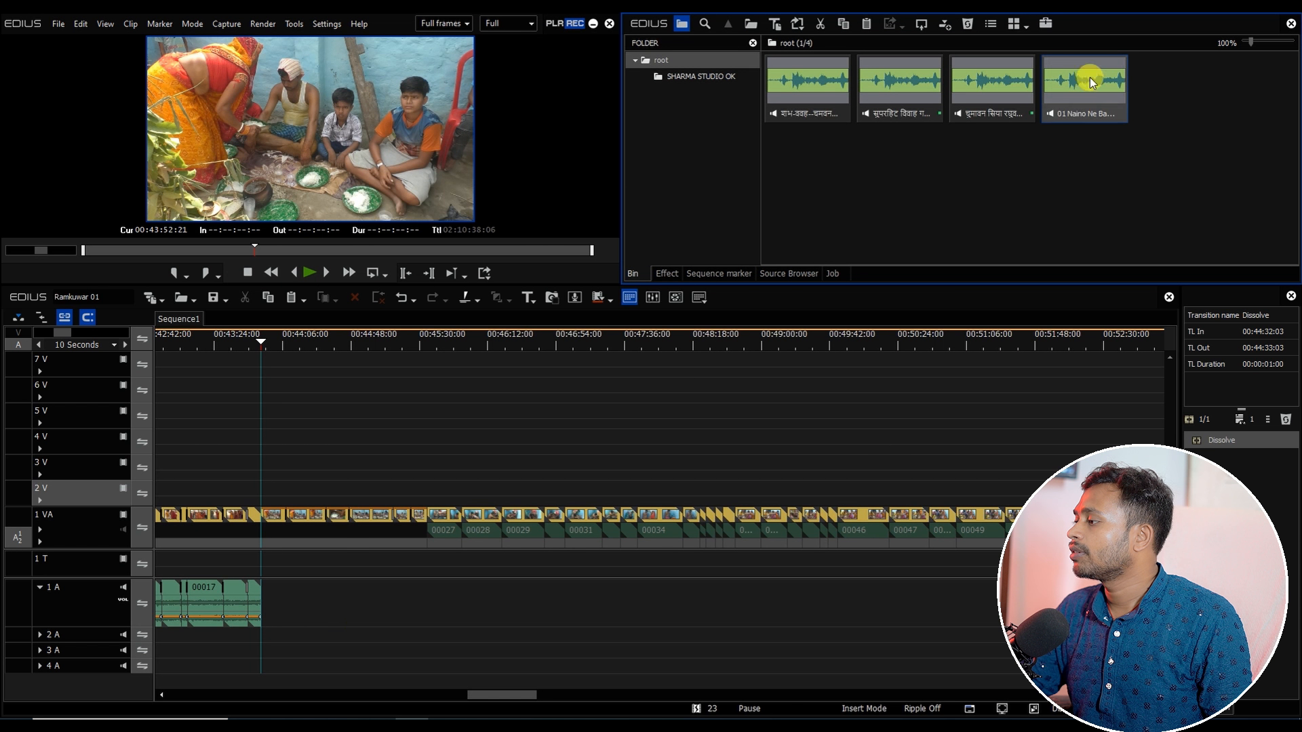
Step: Place the song on the 1 A track at the playhead and trim its end at about 00:45:34:22
{"action": "left_click_drag", "start_coordinate": [1092, 83], "coordinate": [271, 604]}
{"action": "key", "text": "space"}
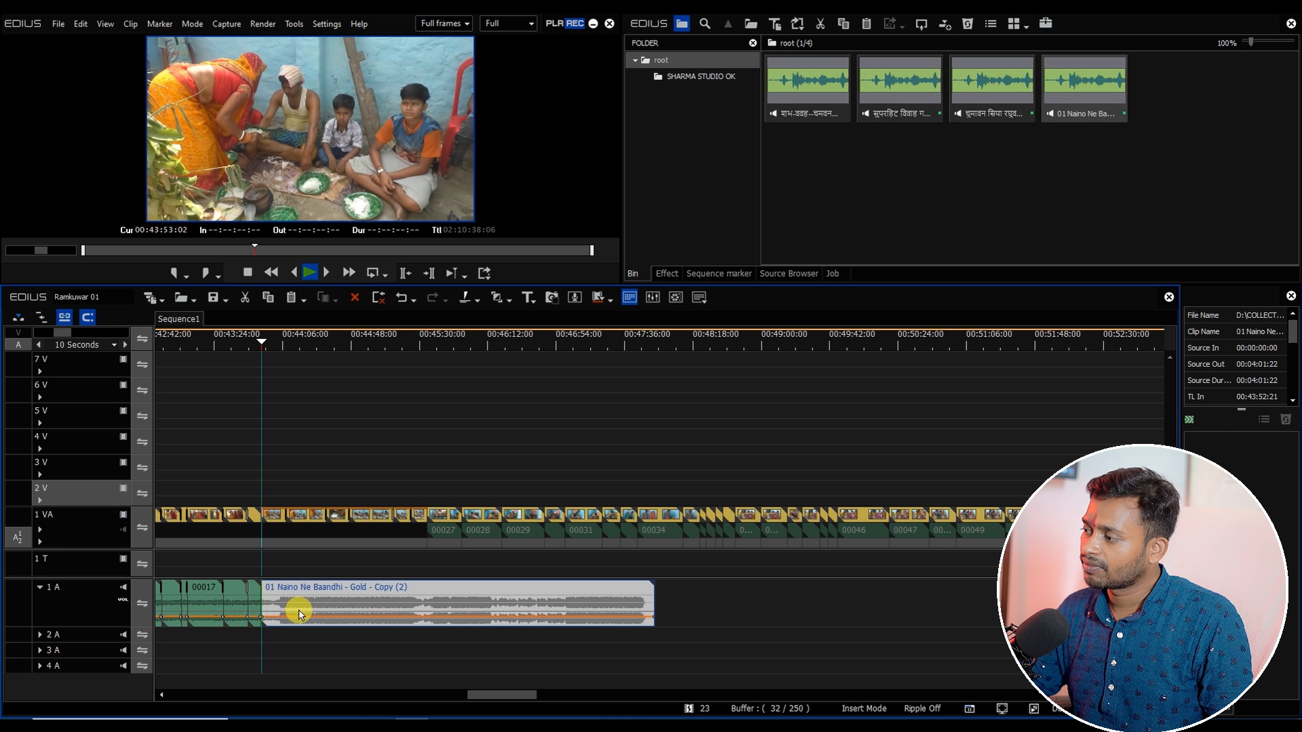
{"action": "left_click_drag", "start_coordinate": [281, 354], "coordinate": [428, 408]}
{"action": "key", "text": "n"}
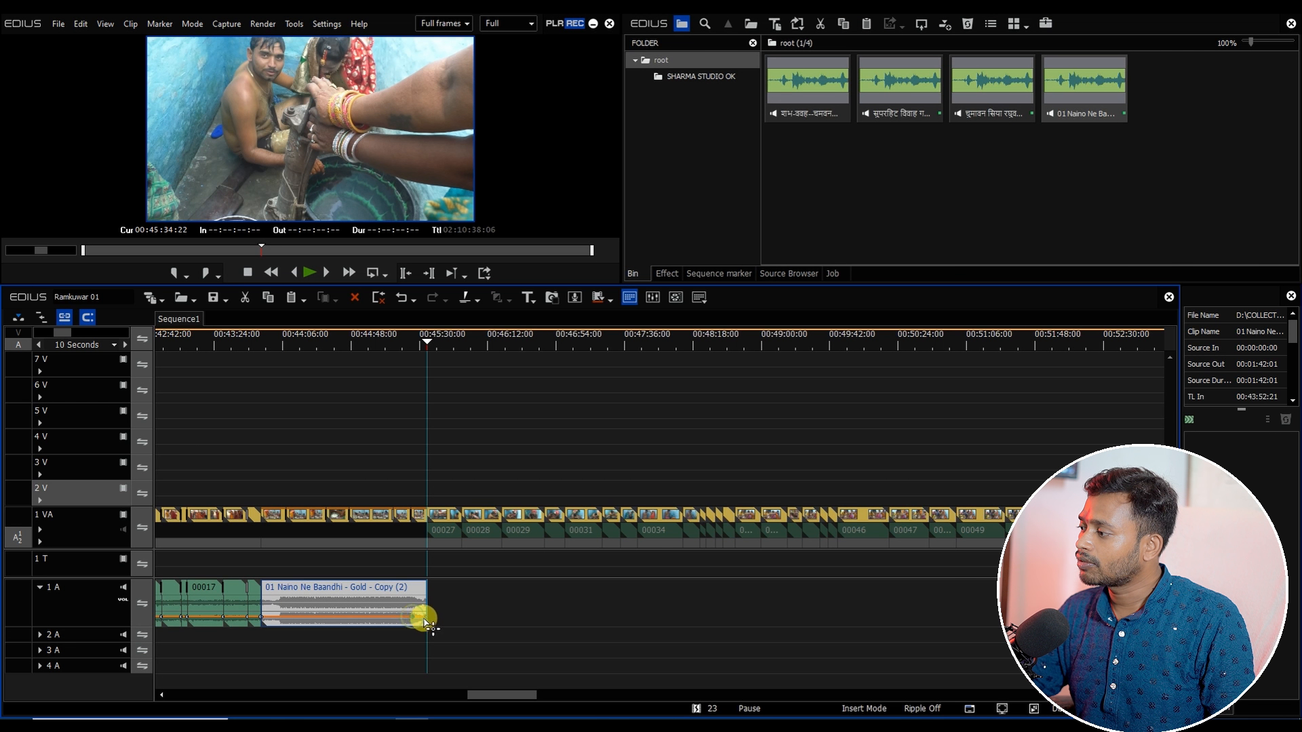
{"action": "left_click_drag", "start_coordinate": [426, 618], "coordinate": [502, 695]}
{"action": "left_click_drag", "start_coordinate": [294, 343], "coordinate": [285, 519]}
Step: Open the THAM KE BARAS sequence from the SHARMA STUDIO OK bin folder and paste it into Sequence1 at the playhead
{"action": "left_click", "coordinate": [675, 78]}
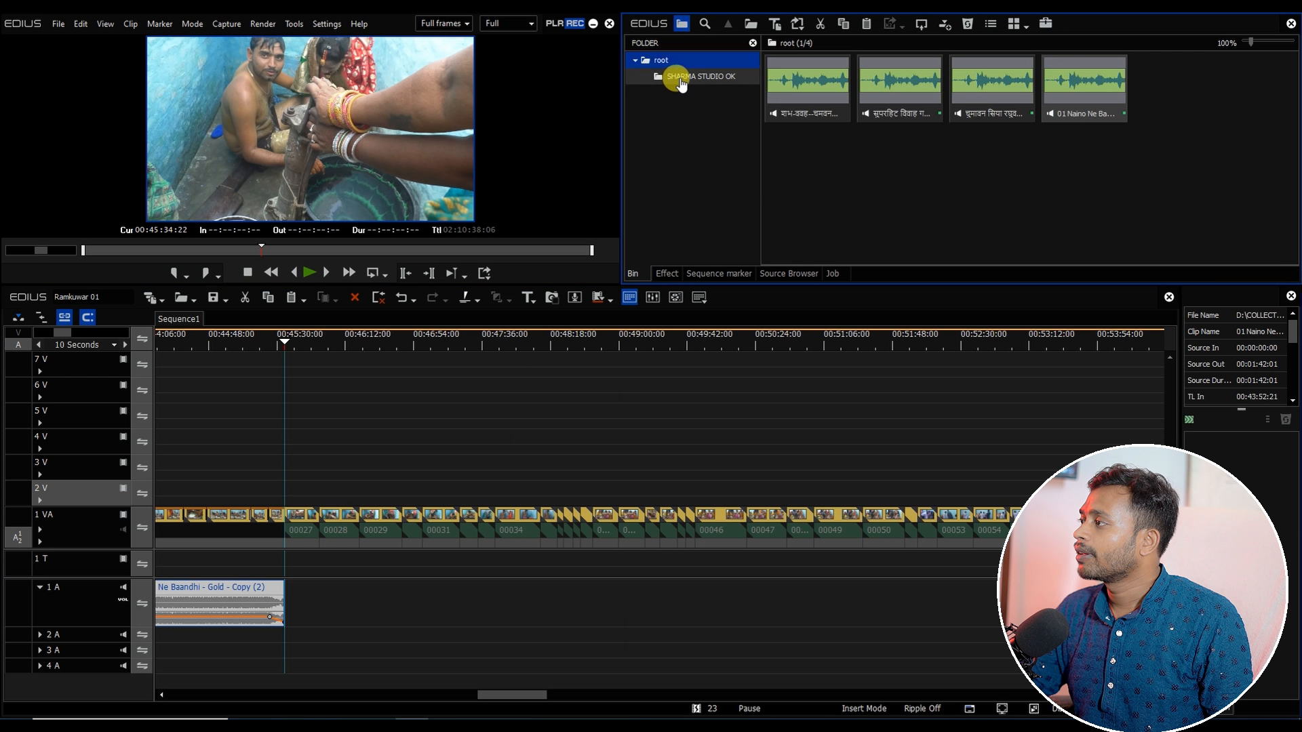
{"action": "left_click_drag", "start_coordinate": [1288, 88], "coordinate": [1285, 234]}
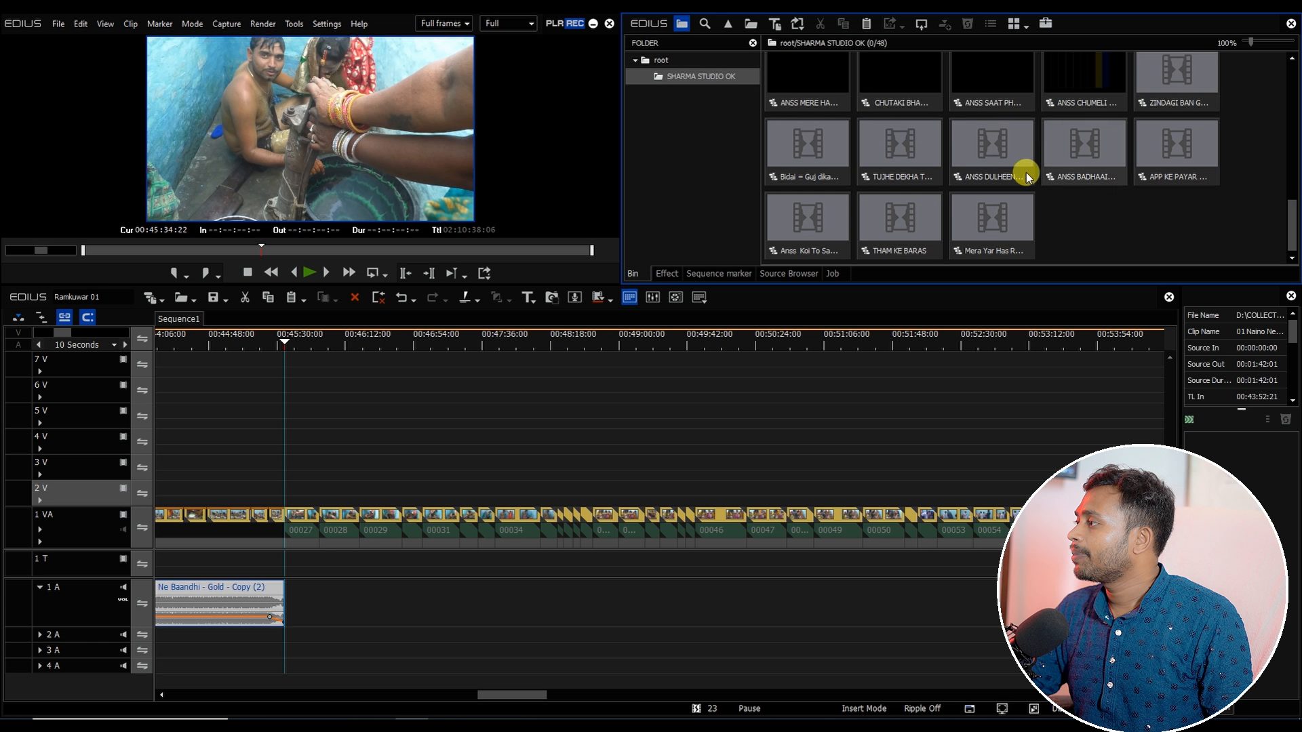
{"action": "left_click", "coordinate": [899, 234]}
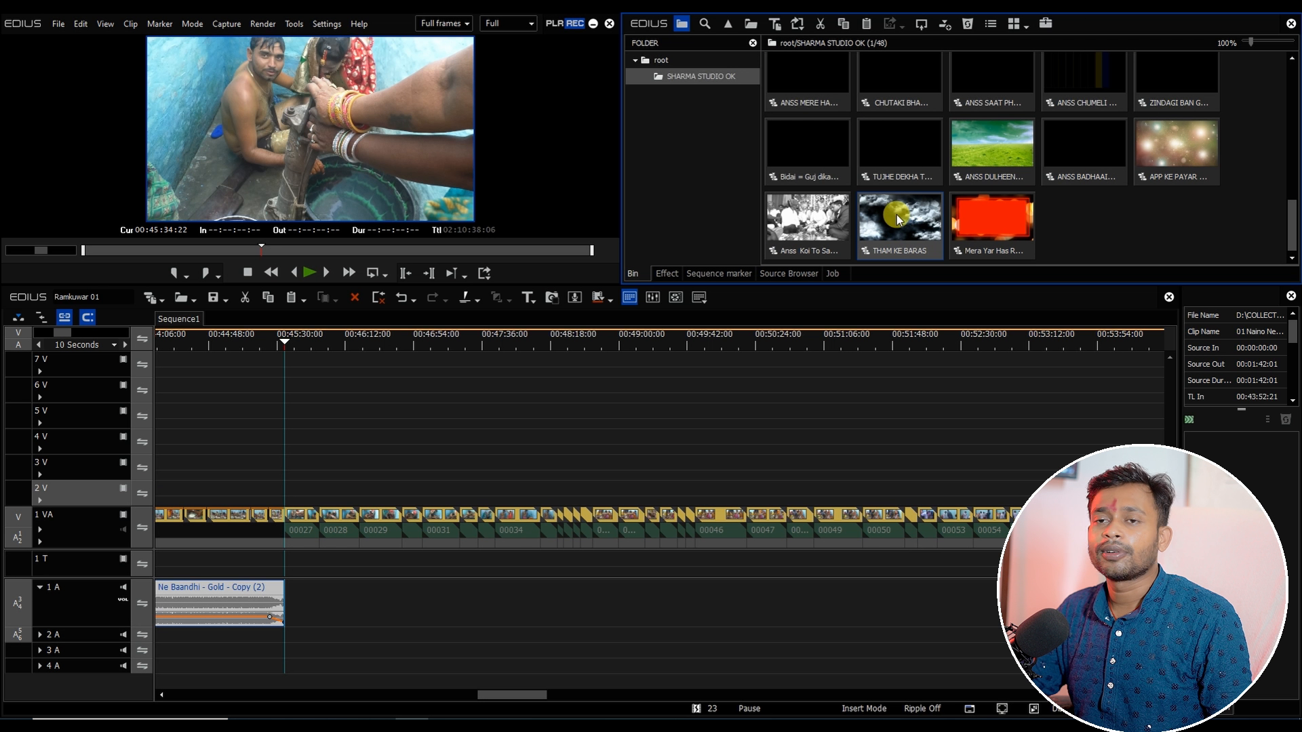
{"action": "double_click", "coordinate": [913, 225]}
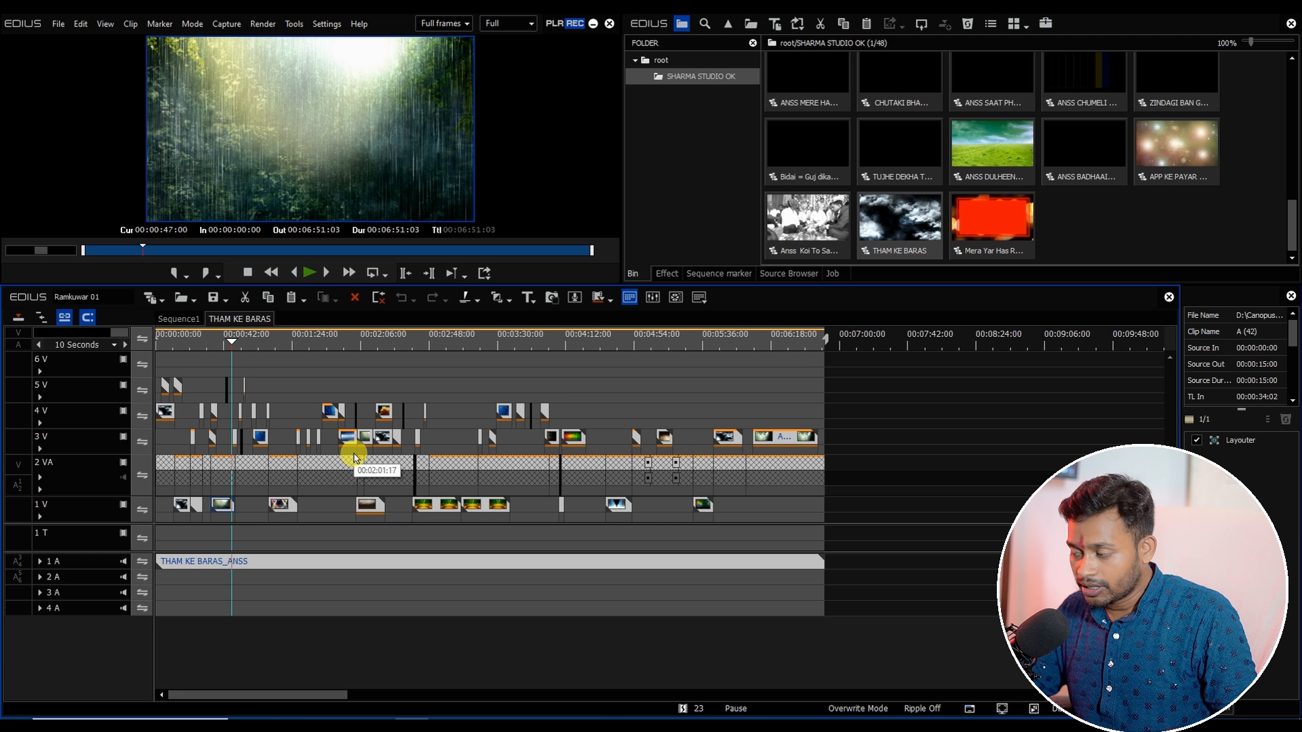
{"action": "left_click", "coordinate": [179, 318]}
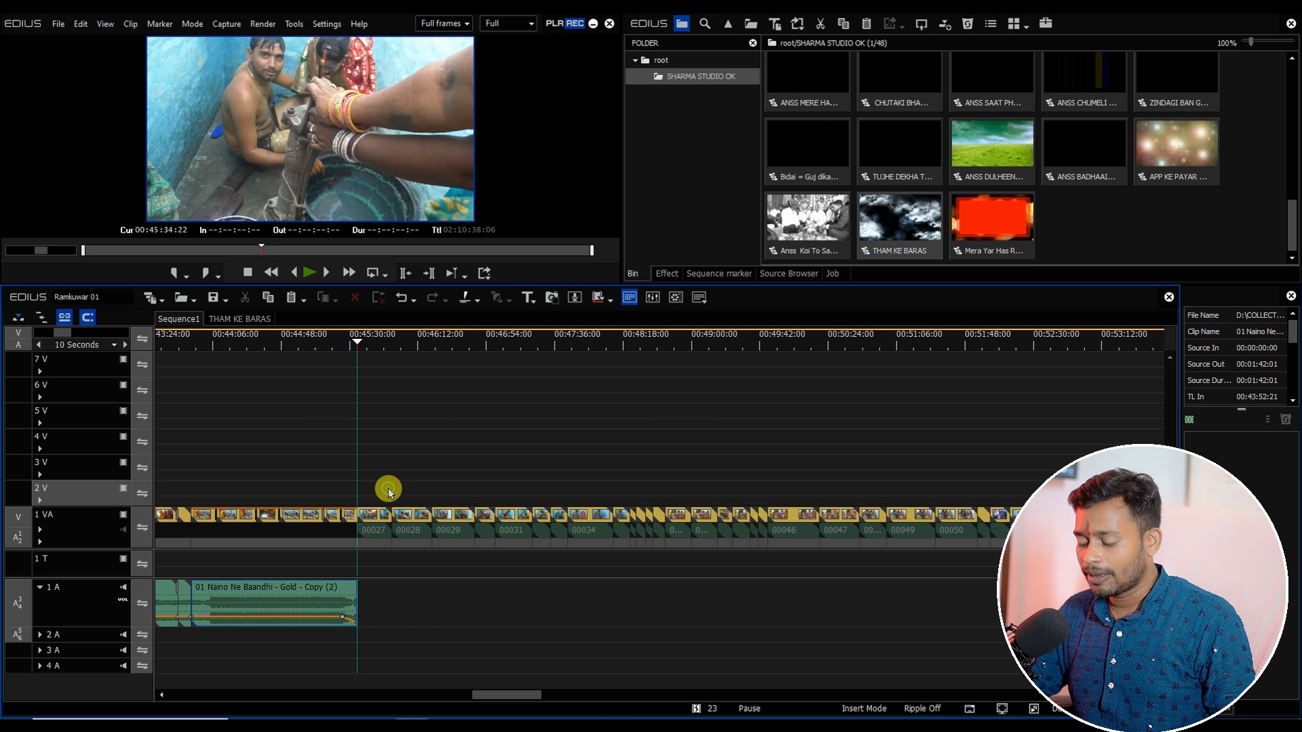
{"action": "key", "text": "ctrl+v"}
{"action": "left_click_drag", "start_coordinate": [369, 558], "coordinate": [1153, 530]}
Step: Edit the clips inside the nested Tham ke Baras_ANSS - (1) sequence, checking their speed and undoing the last change
{"action": "double_click", "coordinate": [468, 467]}
{"action": "left_click_drag", "start_coordinate": [444, 422], "coordinate": [500, 416]}
{"action": "key", "text": "Delete"}
{"action": "left_click_drag", "start_coordinate": [189, 347], "coordinate": [154, 374]}
{"action": "key", "text": "ctrl+a"}
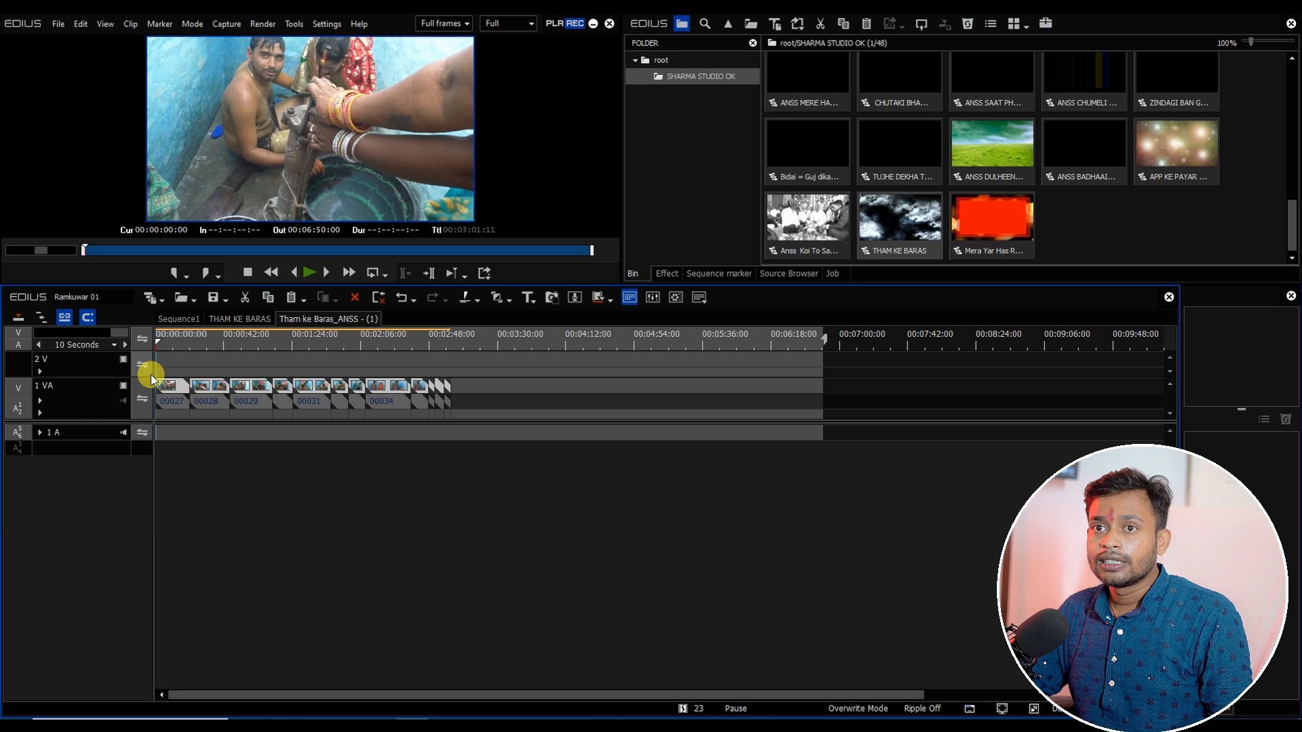
{"action": "left_click", "coordinate": [189, 375]}
{"action": "key", "text": "alt+e"}
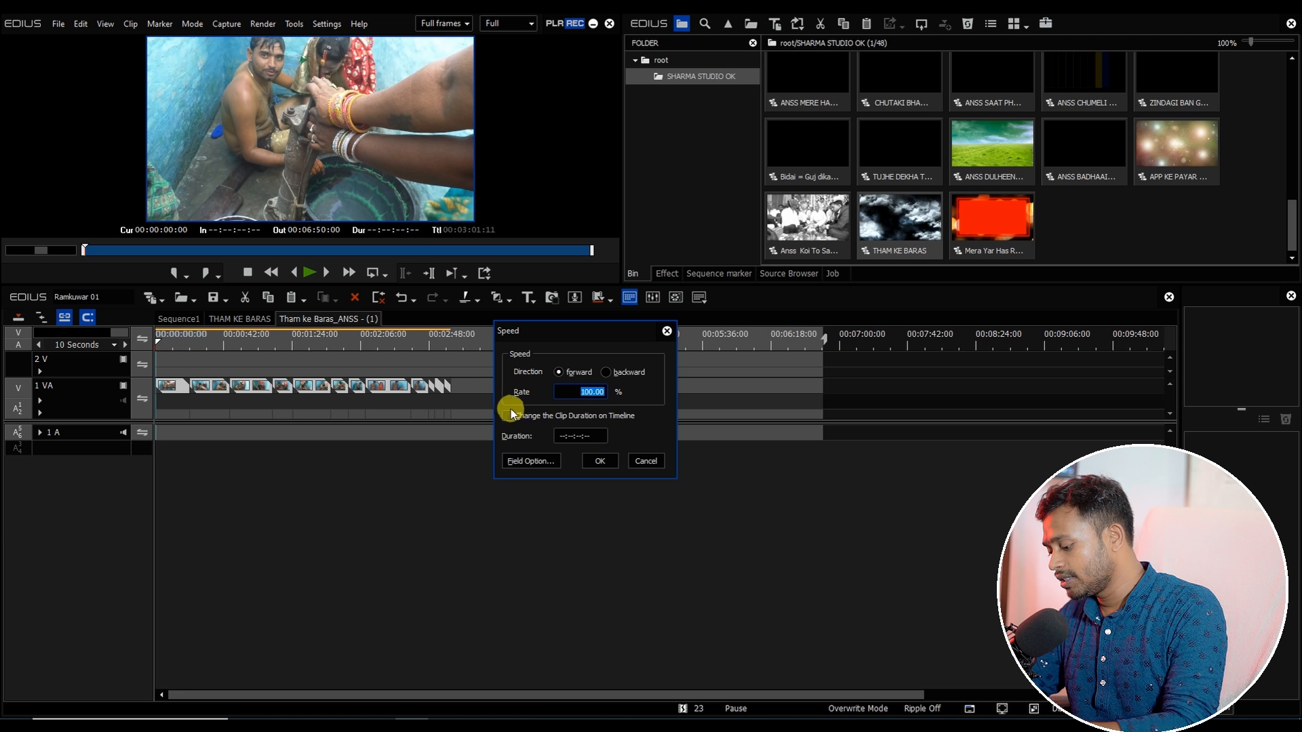
{"action": "left_click", "coordinate": [597, 460]}
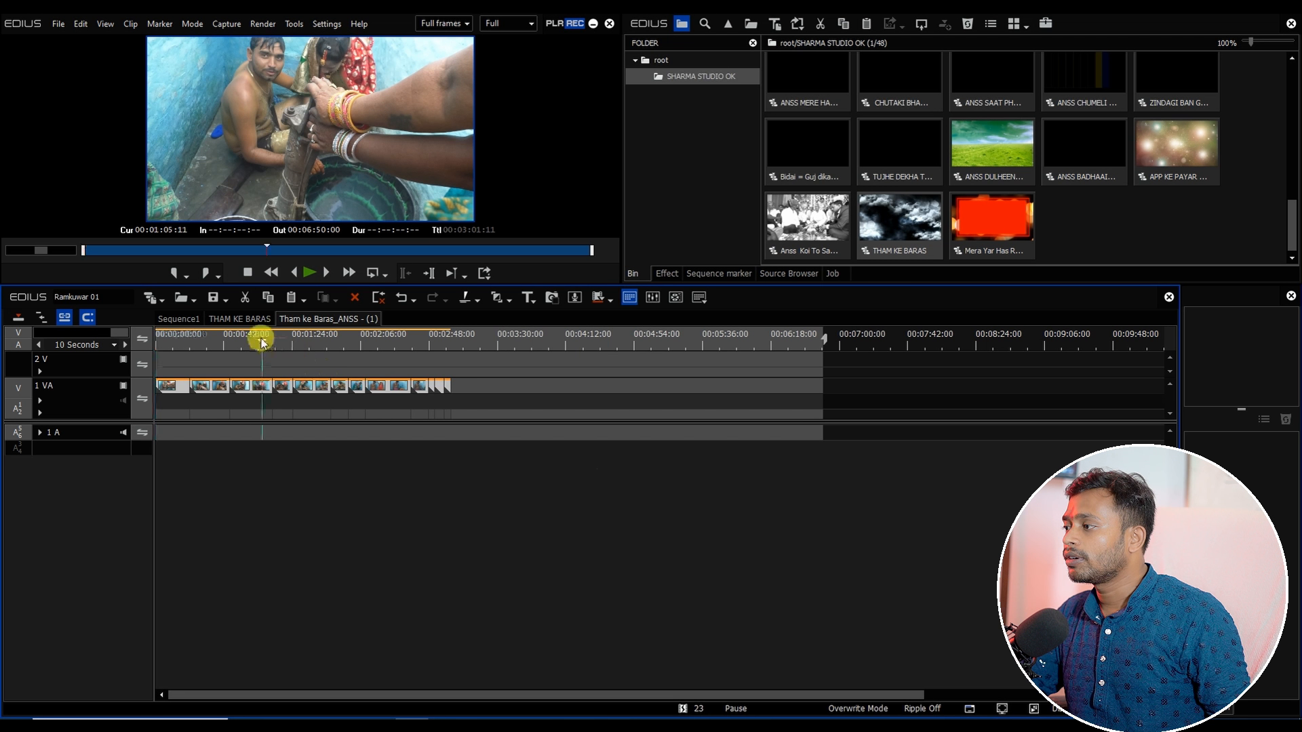
{"action": "left_click_drag", "start_coordinate": [261, 339], "coordinate": [240, 347]}
{"action": "key", "text": "ctrl+z"}
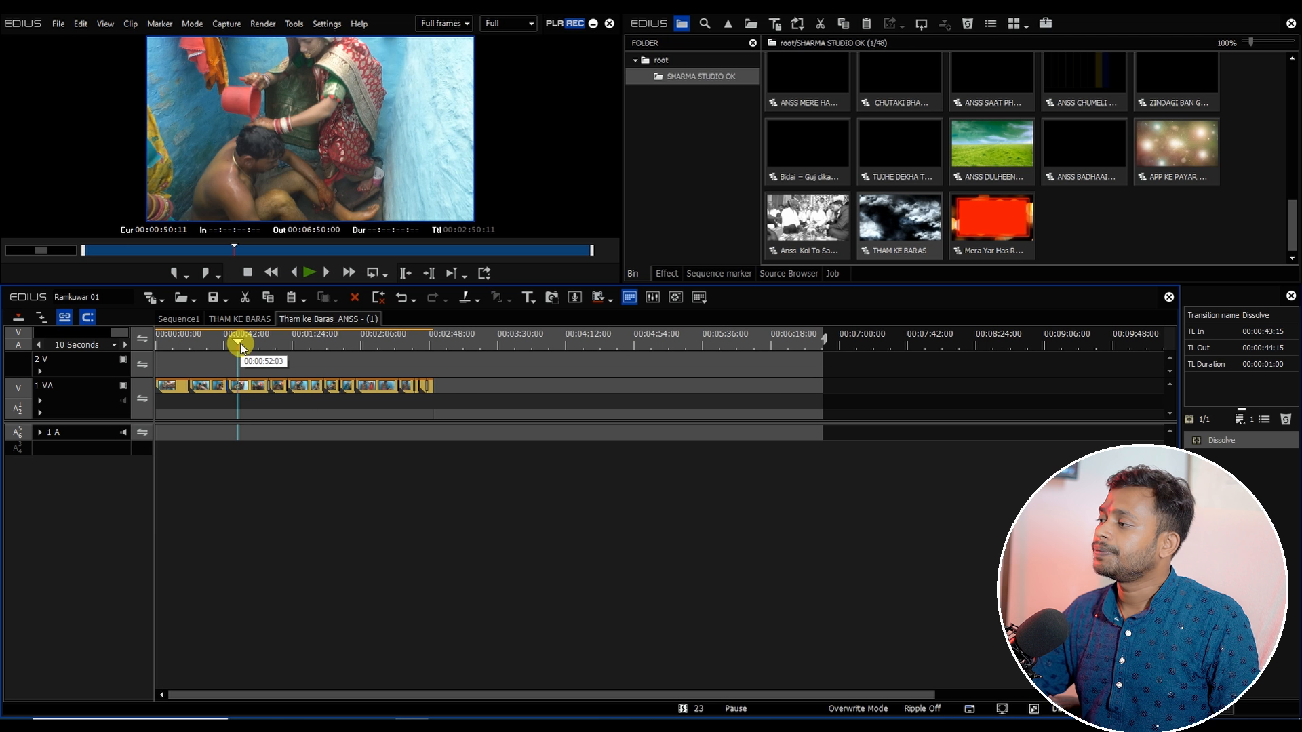
{"action": "left_click", "coordinate": [178, 319]}
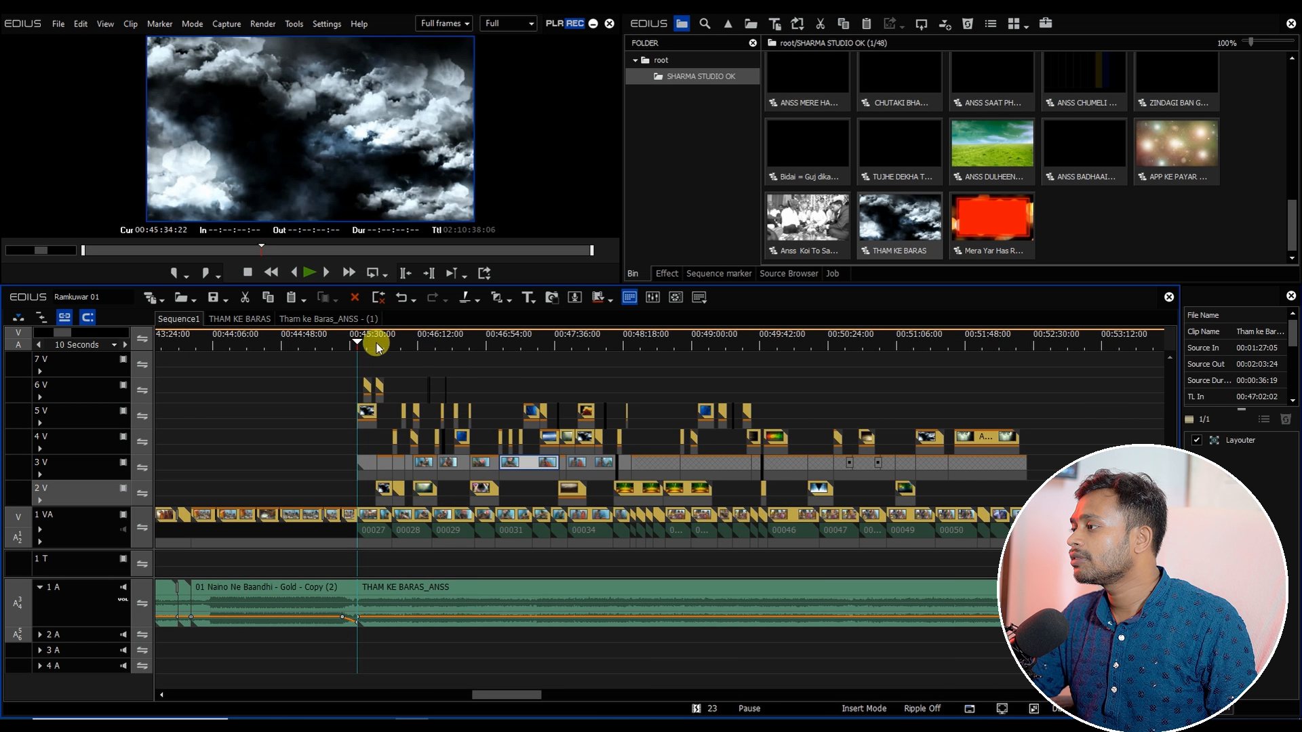
Step: Cut all tracks at about 00:48:25:08 and delete the THAM KE BARAS audio after the cut
{"action": "left_click_drag", "start_coordinate": [378, 348], "coordinate": [614, 428]}
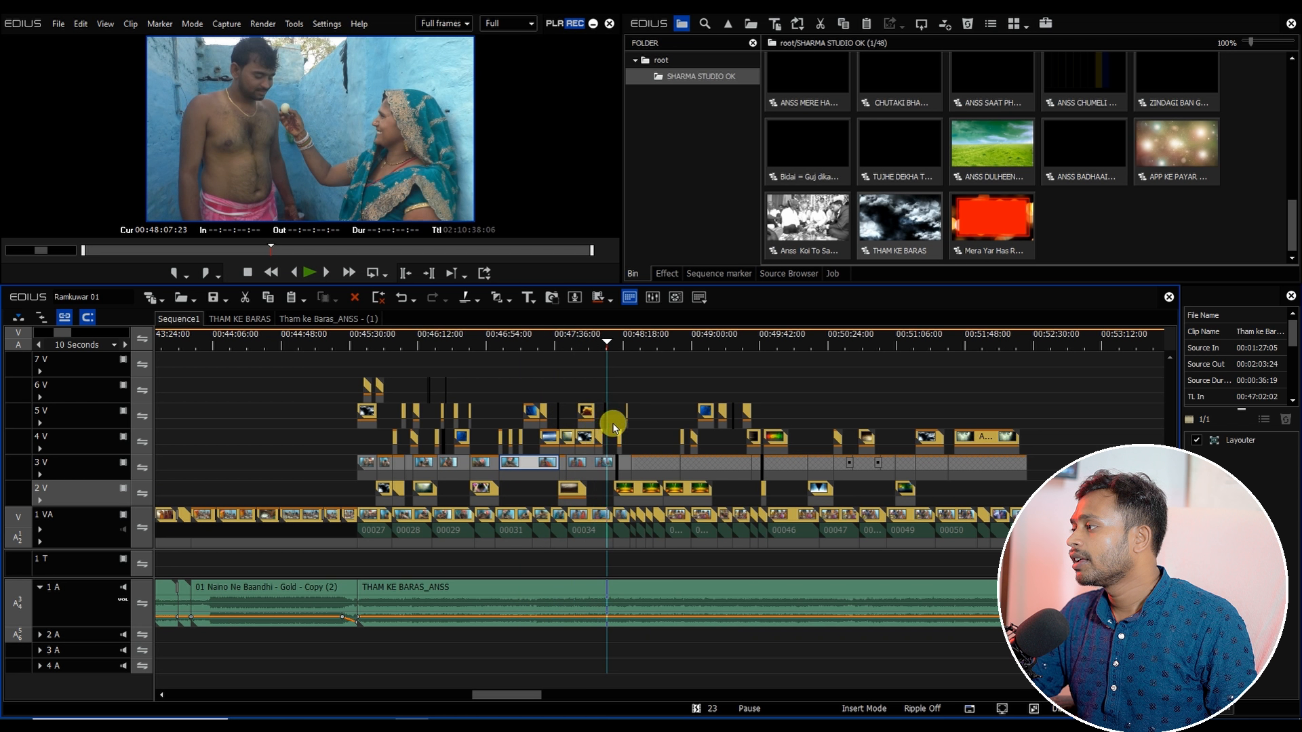
{"action": "scroll", "coordinate": [613, 425], "scroll_direction": "up", "scroll_amount": 2}
{"action": "left_click_drag", "start_coordinate": [693, 342], "coordinate": [751, 362]}
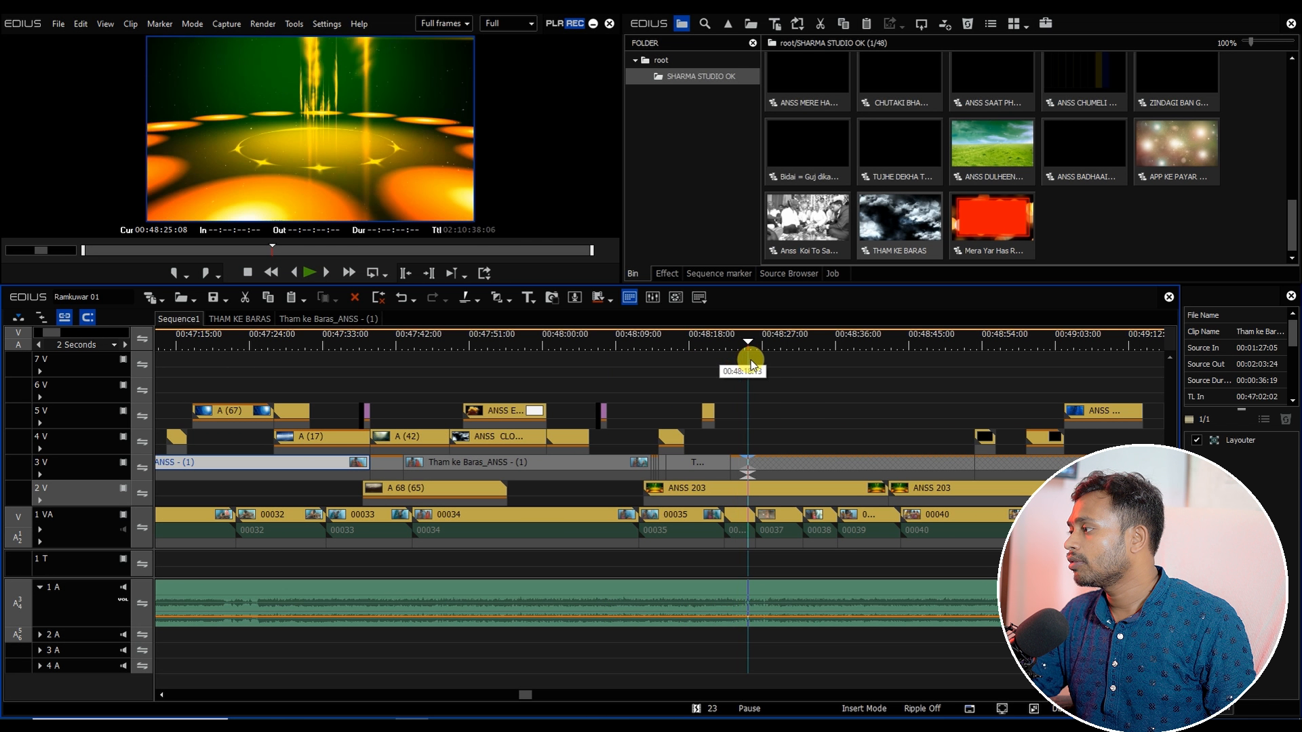
{"action": "scroll", "coordinate": [726, 491], "scroll_direction": "down", "scroll_amount": 1}
{"action": "key", "text": "shift+c"}
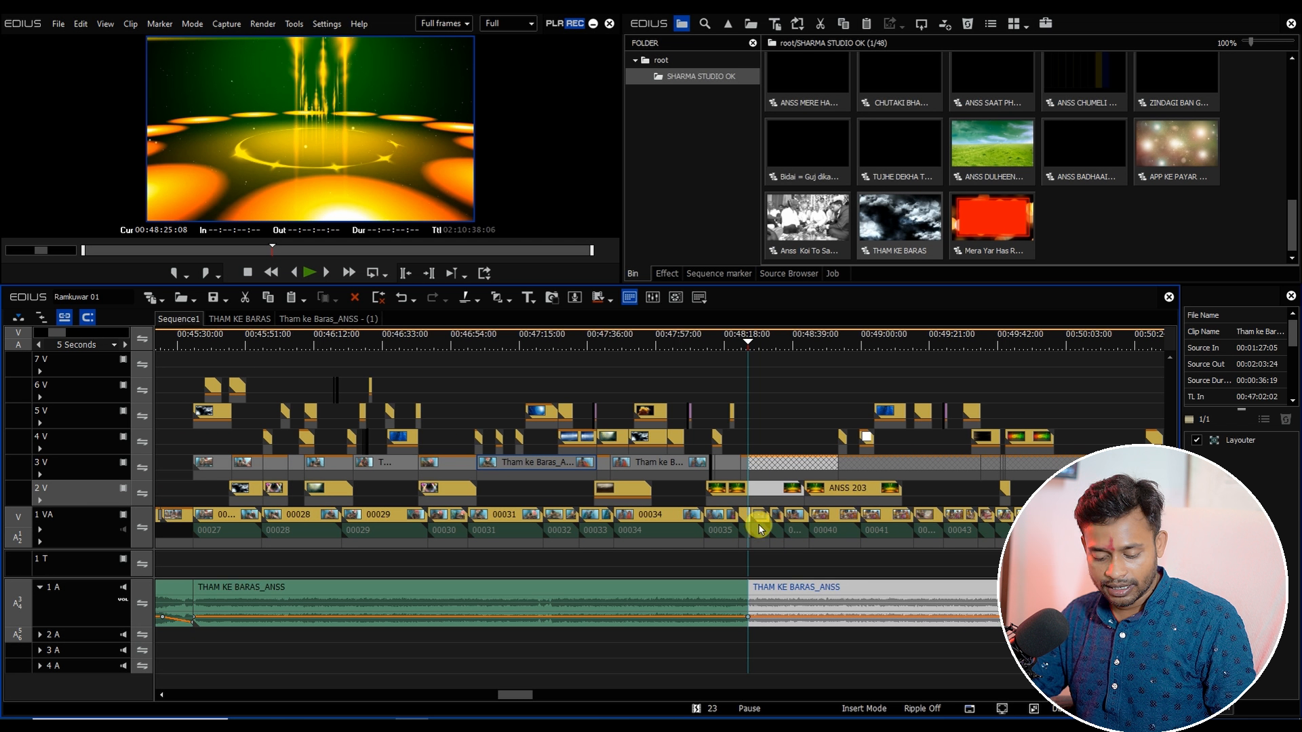
{"action": "key", "text": "Delete"}
{"action": "scroll", "coordinate": [752, 516], "scroll_direction": "down", "scroll_amount": 1}
{"action": "left_click_drag", "start_coordinate": [502, 698], "coordinate": [530, 698]}
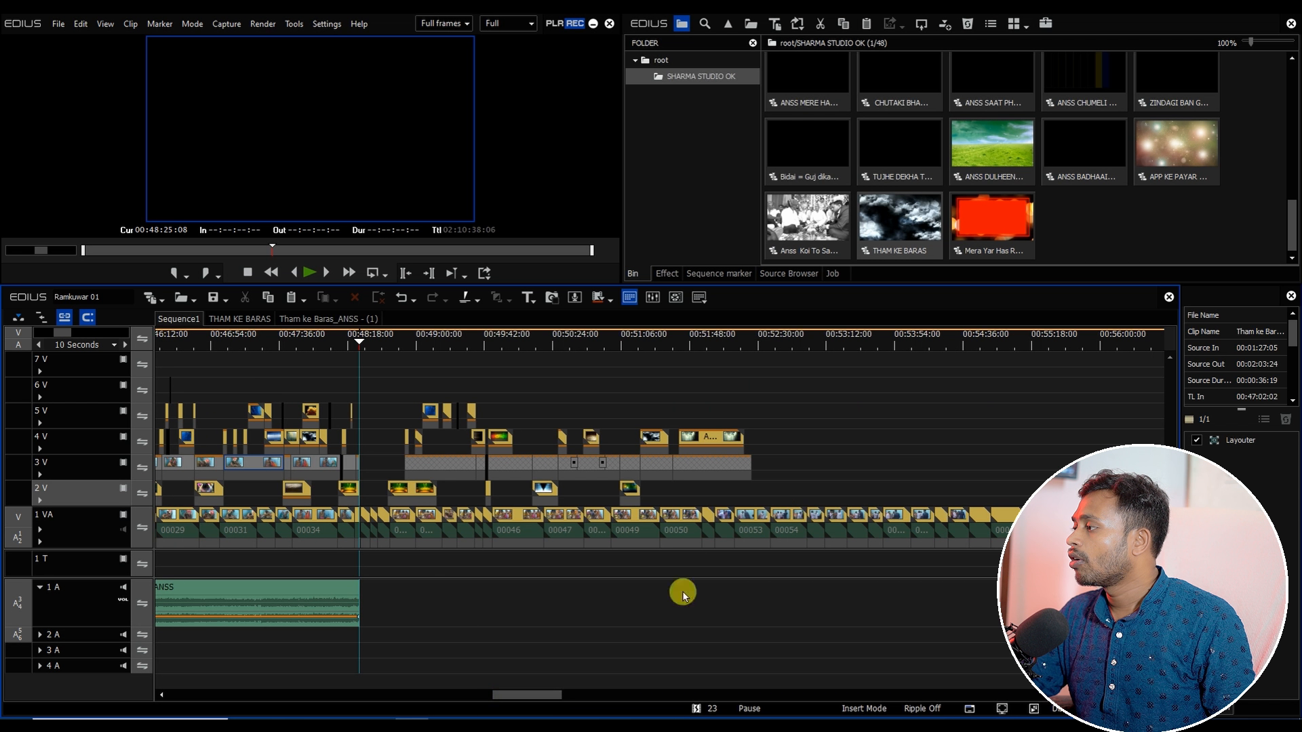
Step: Delete the THAM KE BARAS layers on the upper video tracks beyond the cut point
{"action": "left_click_drag", "start_coordinate": [816, 365], "coordinate": [370, 506]}
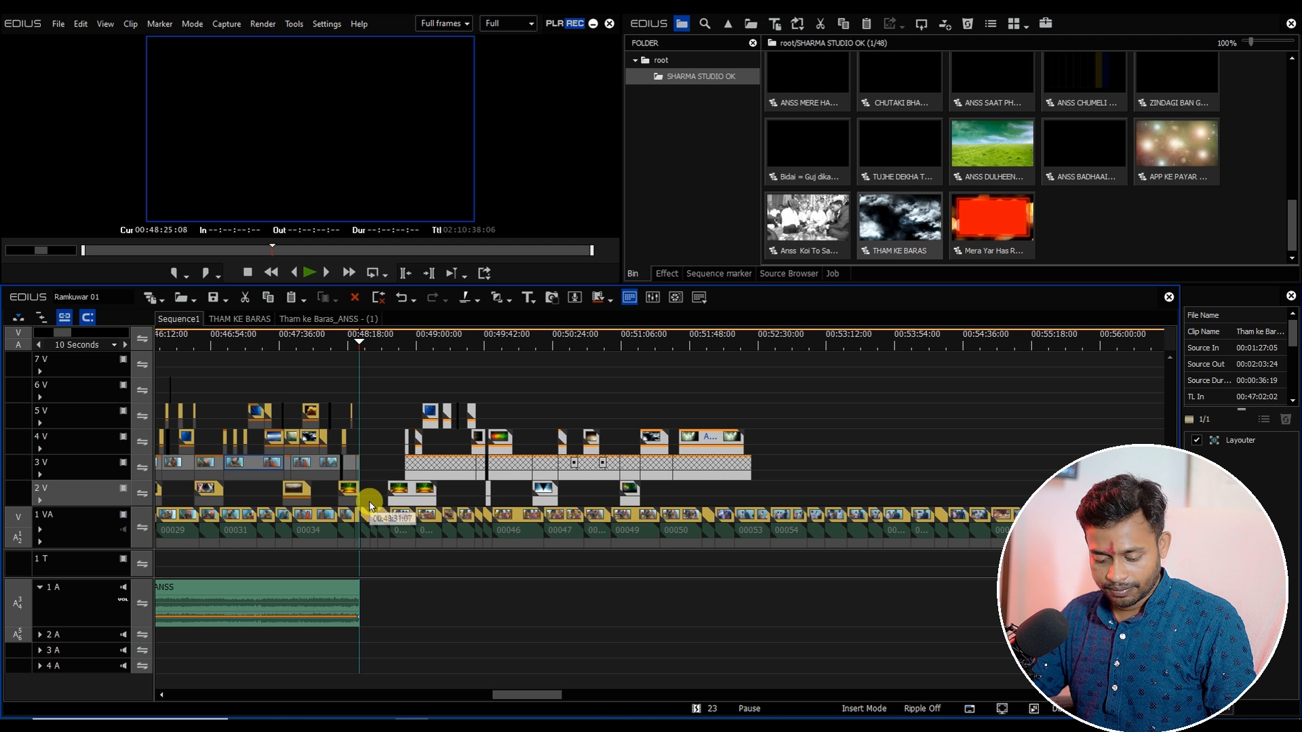
{"action": "key", "text": "Delete"}
{"action": "scroll", "coordinate": [386, 554], "scroll_direction": "up", "scroll_amount": 2}
Step: Delete clips 00037 through 00039 after the THAM KE BARAS section on the 1 VA track and remove the resulting gap
{"action": "left_click", "coordinate": [337, 621]}
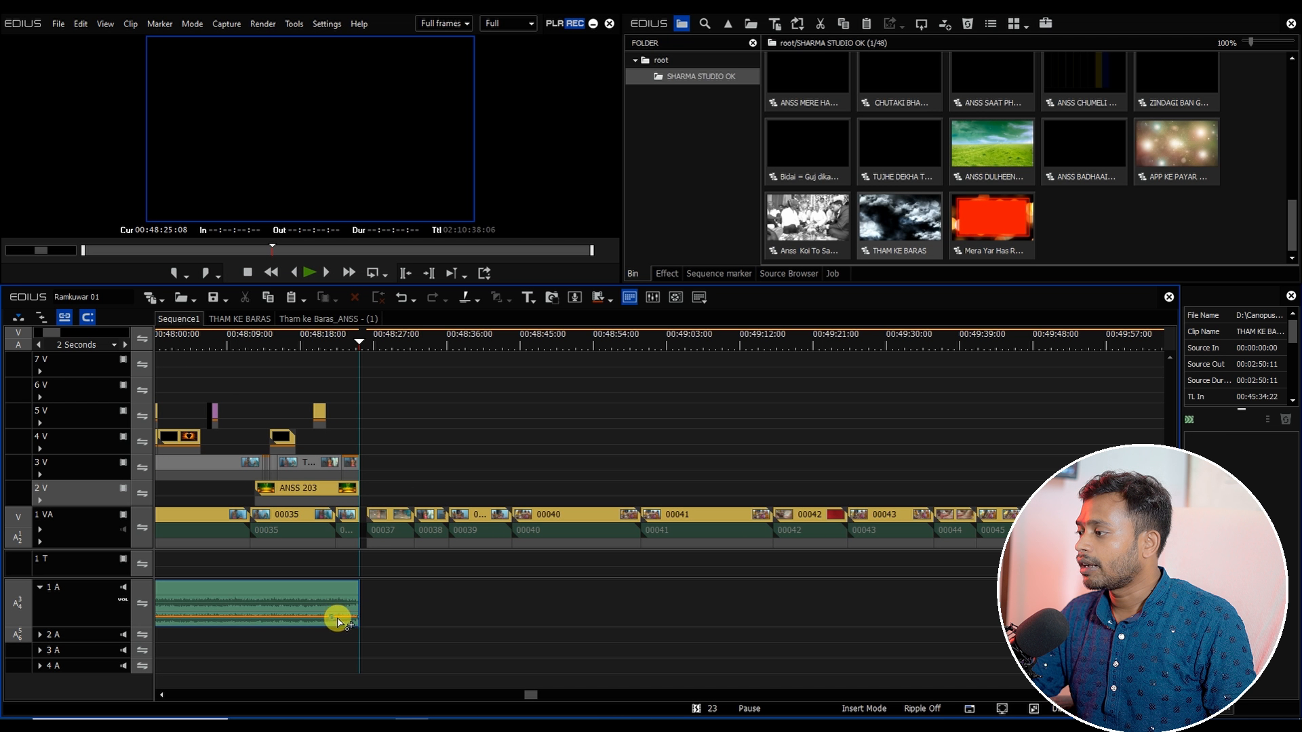
{"action": "left_click_drag", "start_coordinate": [381, 343], "coordinate": [465, 348]}
{"action": "left_click_drag", "start_coordinate": [469, 348], "coordinate": [511, 363]}
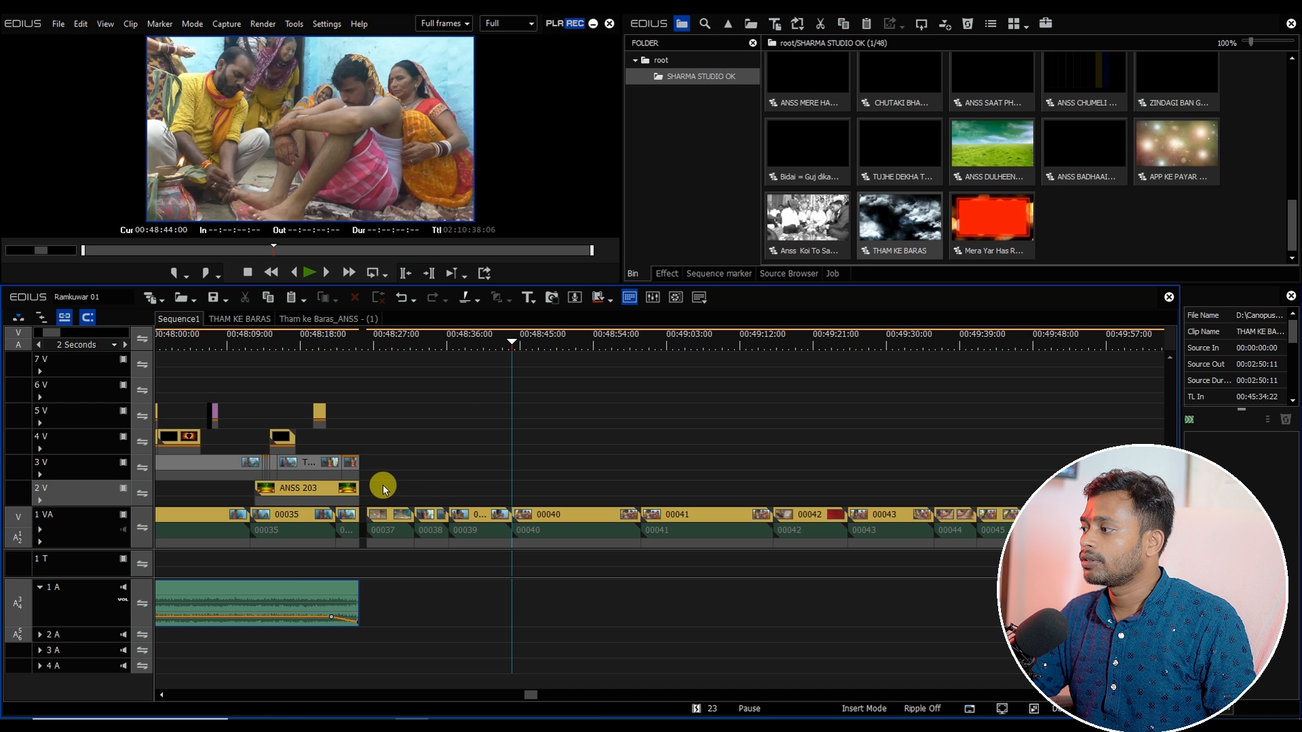
{"action": "left_click_drag", "start_coordinate": [381, 488], "coordinate": [482, 616]}
{"action": "key", "text": "Delete"}
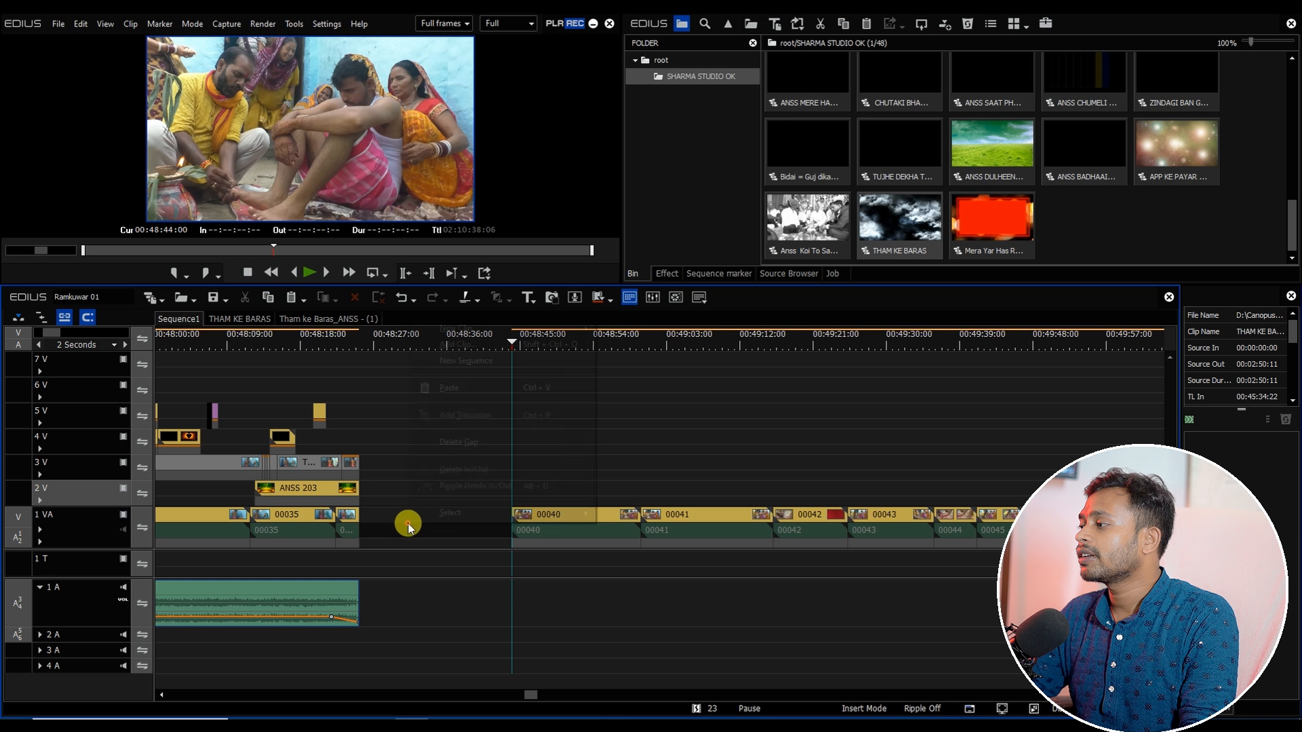
{"action": "right_click", "coordinate": [410, 523]}
{"action": "left_click", "coordinate": [451, 441]}
{"action": "left_click", "coordinate": [364, 343]}
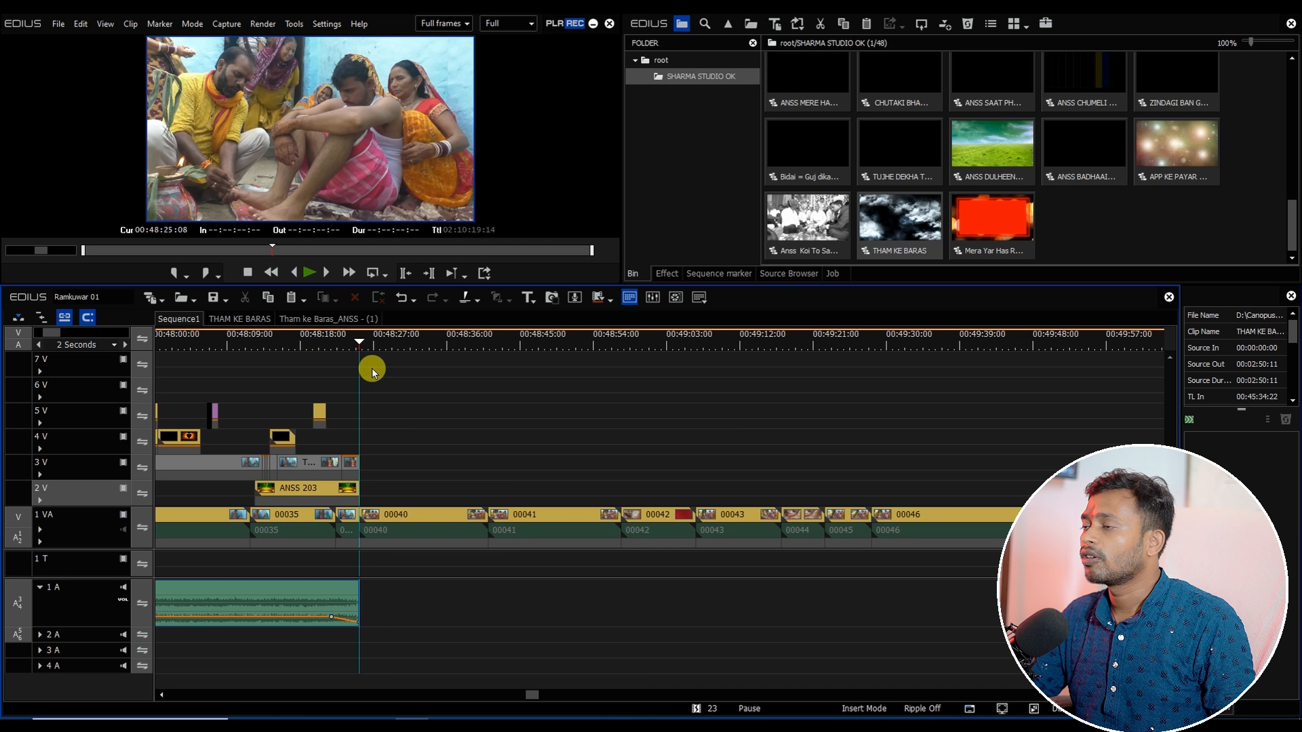
{"action": "scroll", "coordinate": [402, 417], "scroll_direction": "down", "scroll_amount": 2}
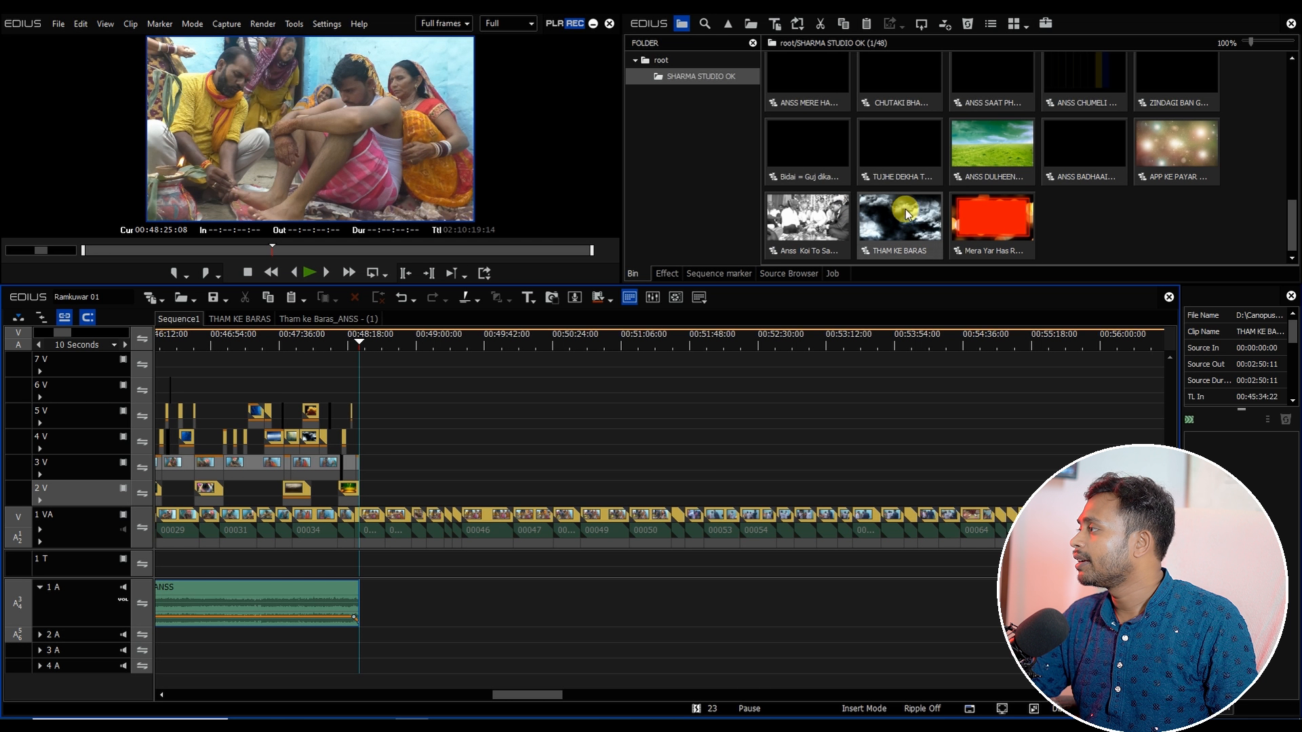
Step: Copy all of the Choto Choto Bhaio ke Bade Bhiya sequence and paste it into Sequence1 at the cut point
{"action": "left_click_drag", "start_coordinate": [1294, 236], "coordinate": [1282, 124]}
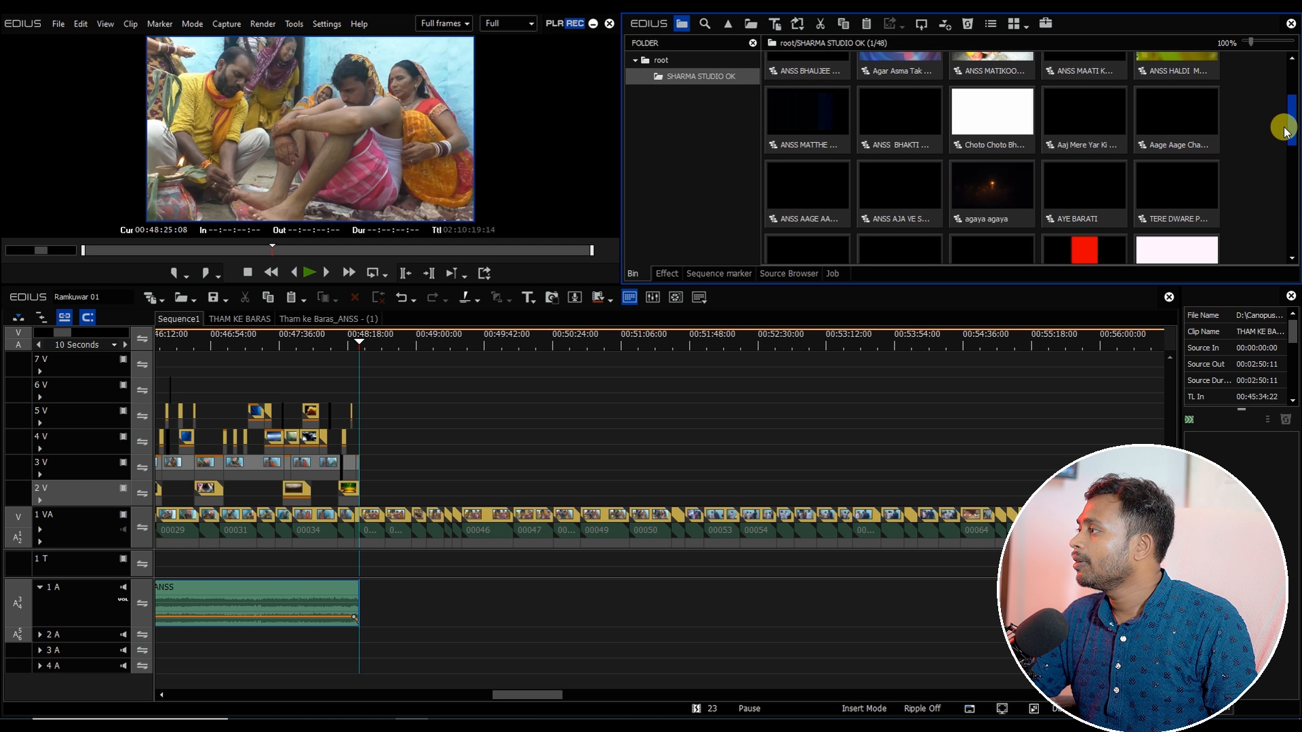
{"action": "left_click", "coordinate": [1004, 127]}
{"action": "left_click", "coordinate": [1057, 123]}
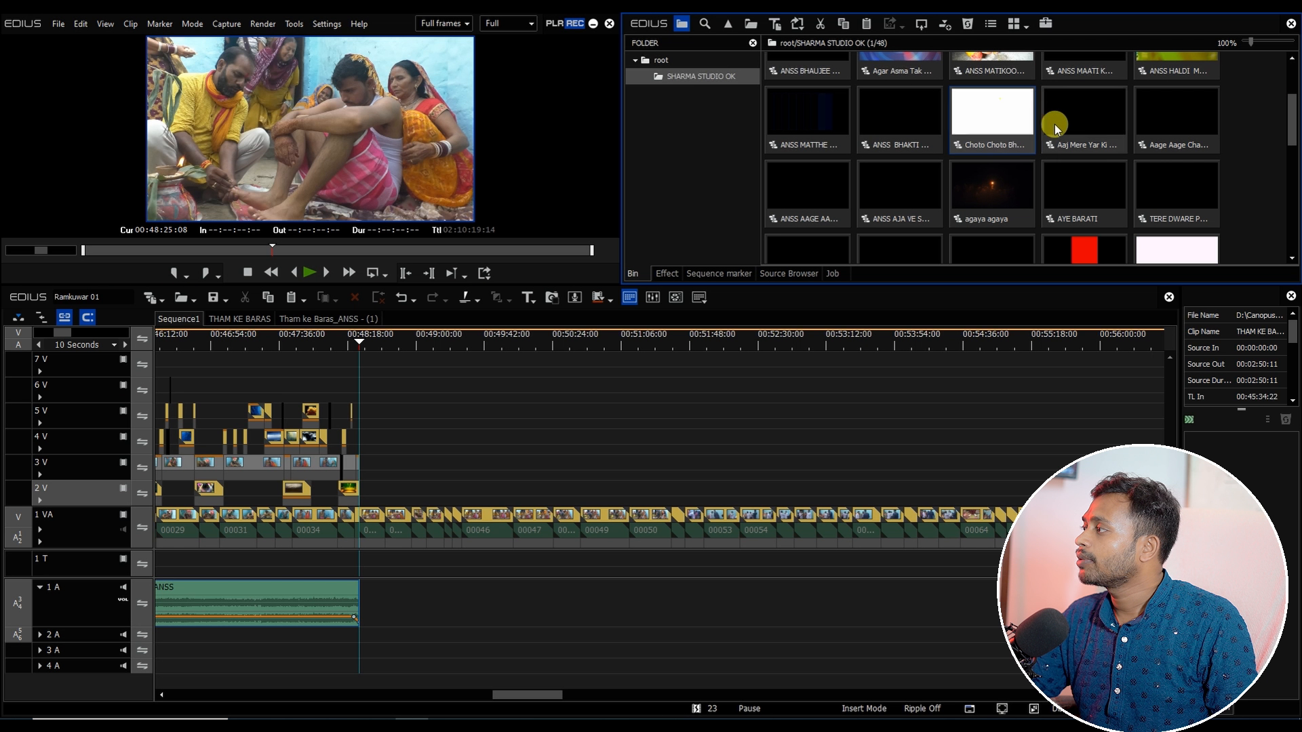
{"action": "double_click", "coordinate": [984, 115]}
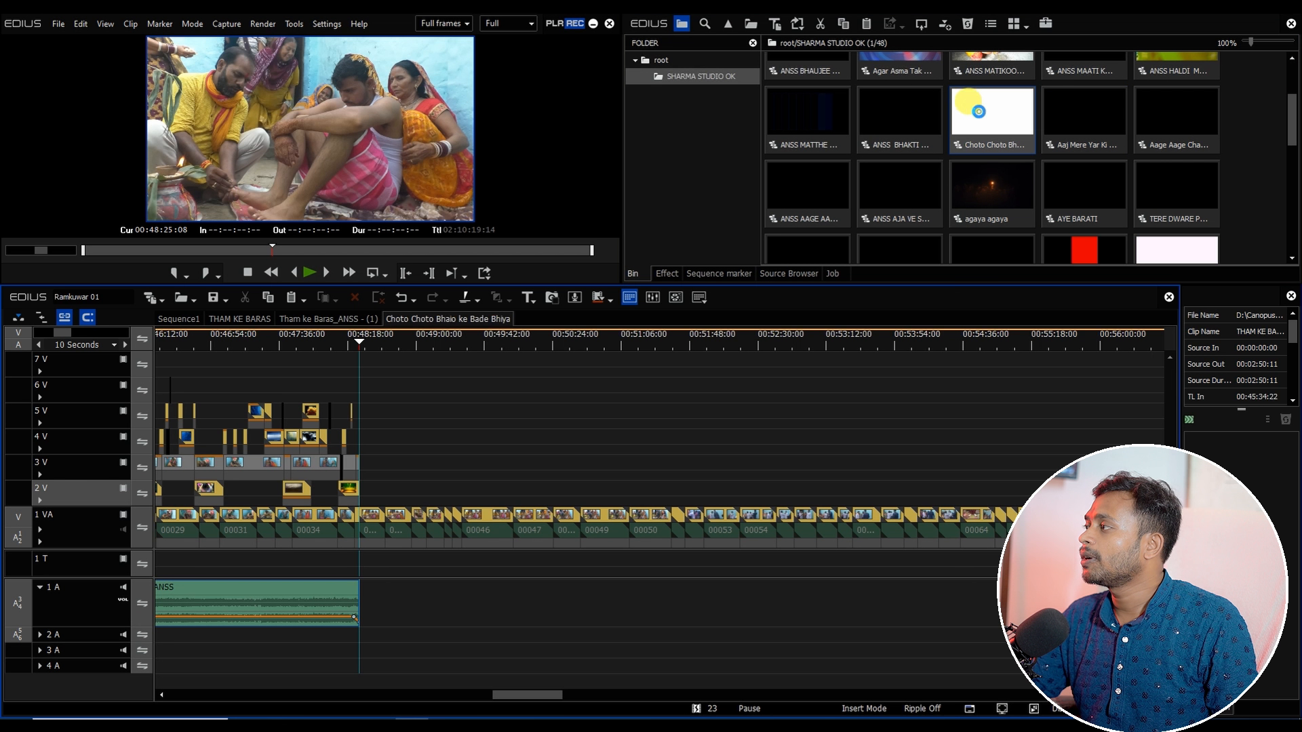
{"action": "key", "text": "ctrl+a"}
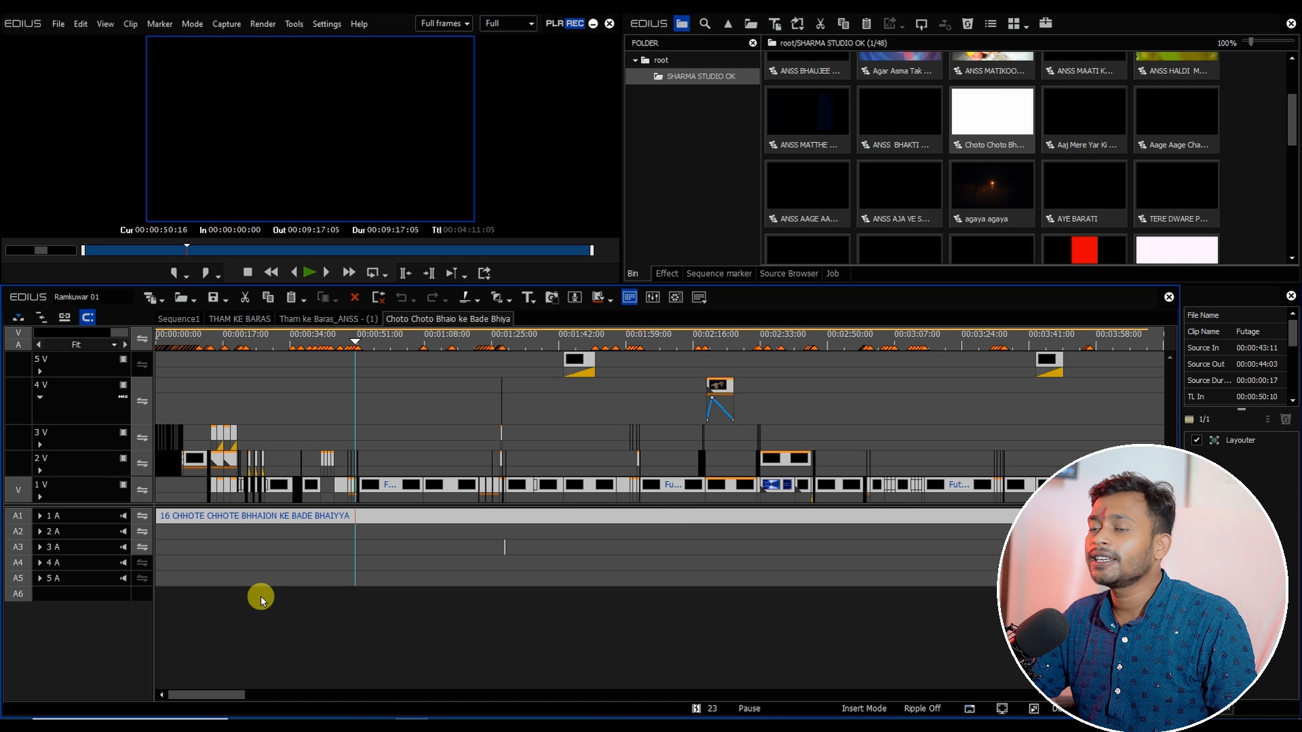
{"action": "left_click", "coordinate": [190, 320]}
{"action": "right_click", "coordinate": [380, 480]}
{"action": "left_click", "coordinate": [429, 550]}
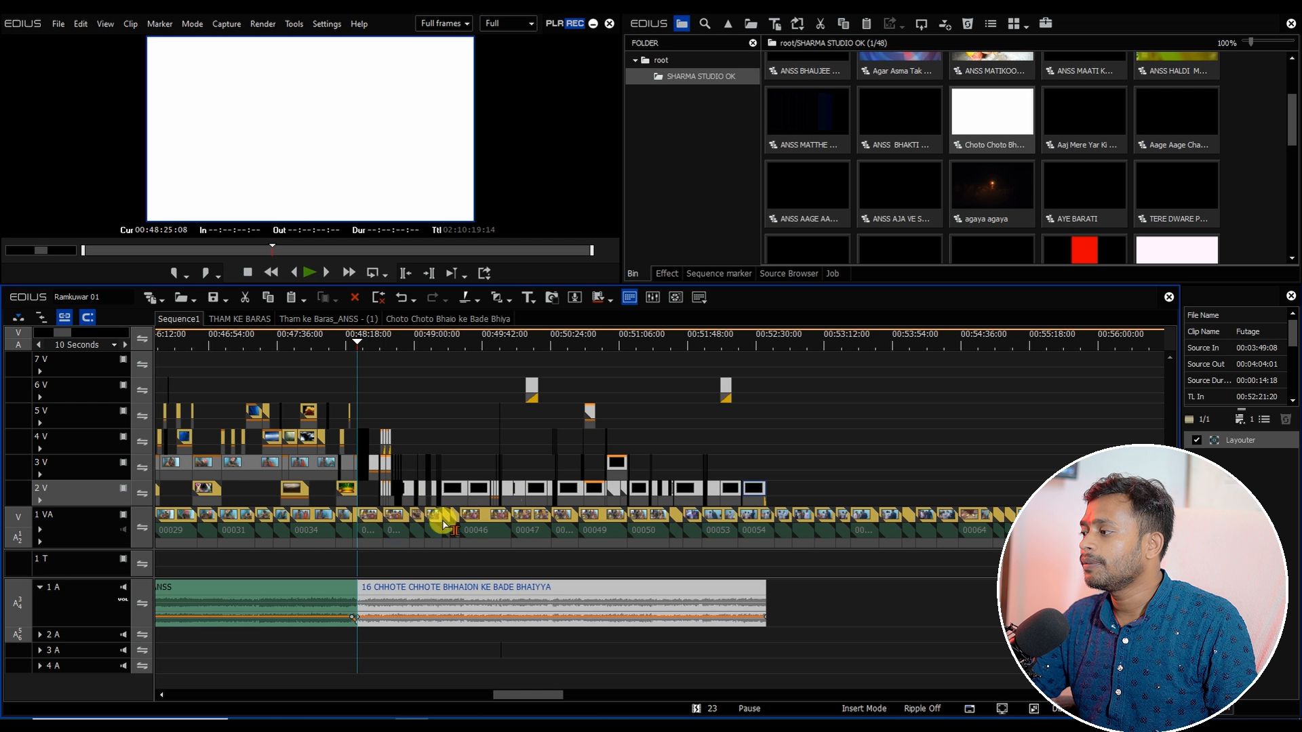
Step: Copy the 1 VA clips under the new section and paste them into the nested Footage - (164) sequence inside Futage - (7)
{"action": "left_click_drag", "start_coordinate": [371, 569], "coordinate": [875, 529]}
{"action": "double_click", "coordinate": [533, 491]}
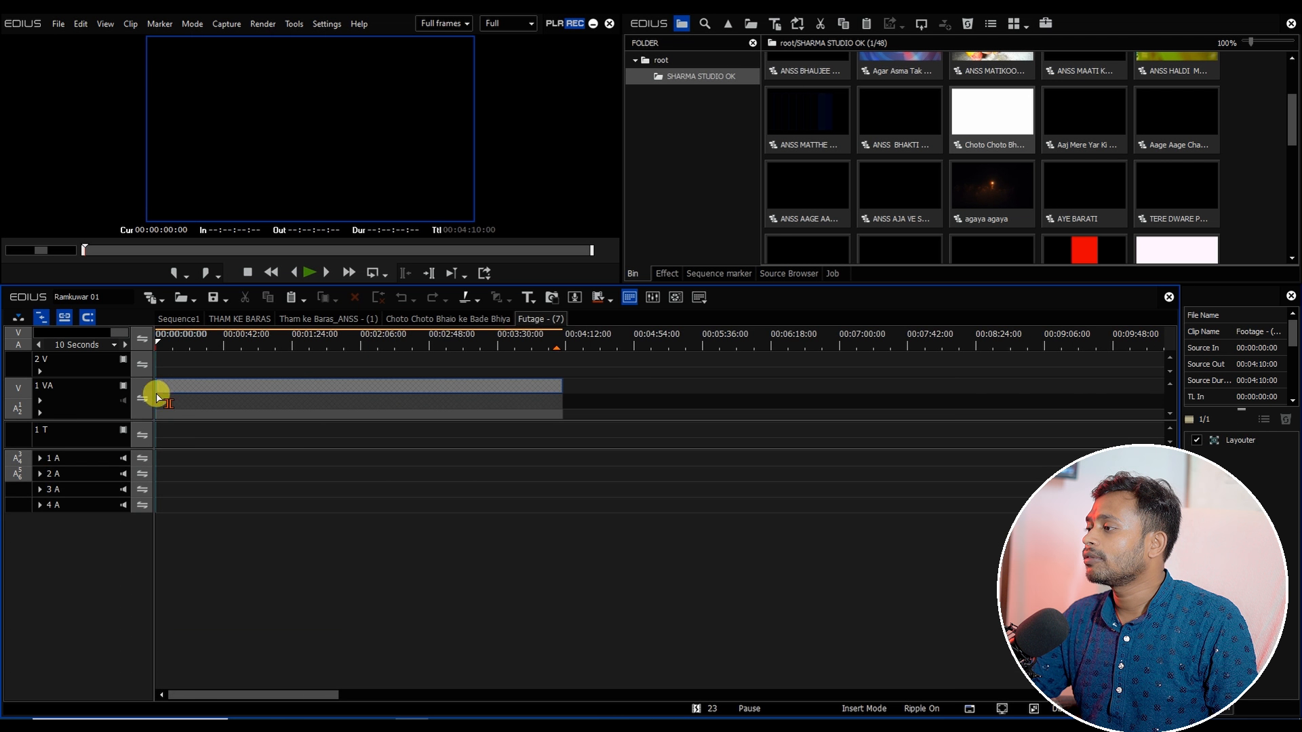
{"action": "left_click", "coordinate": [208, 396]}
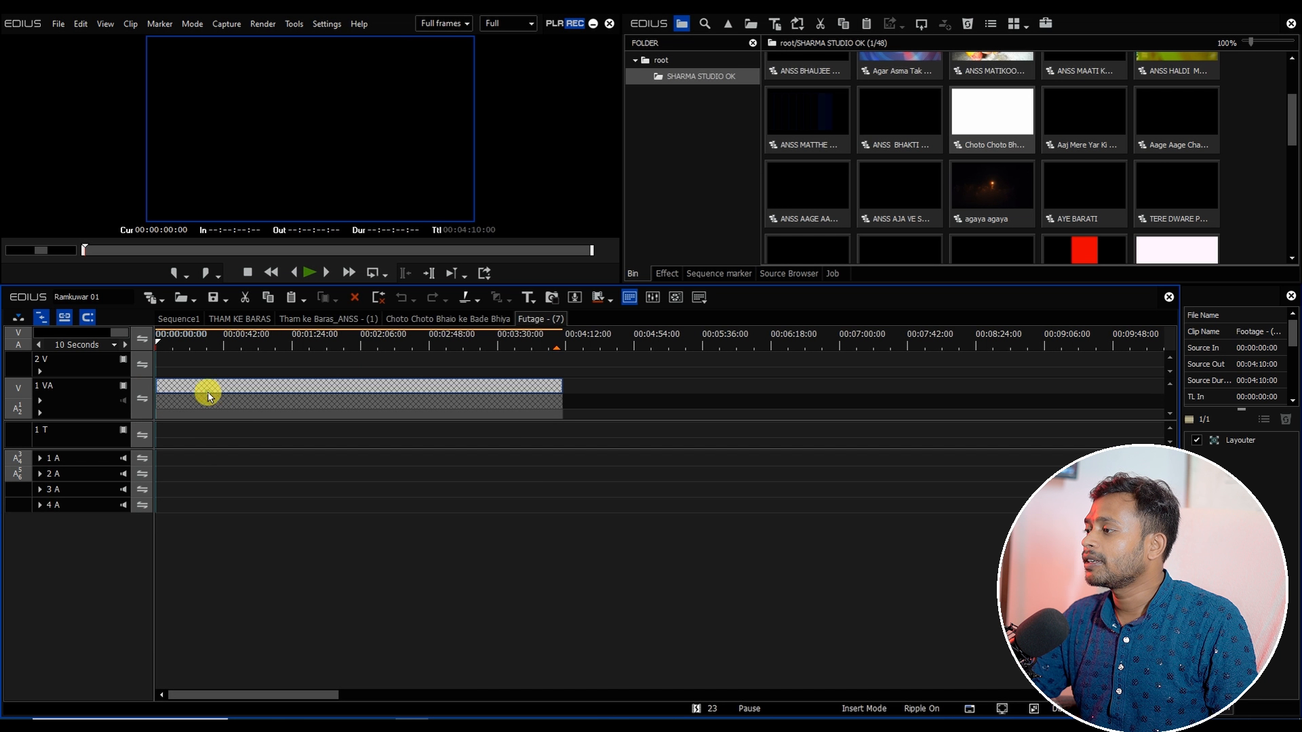
{"action": "double_click", "coordinate": [243, 389]}
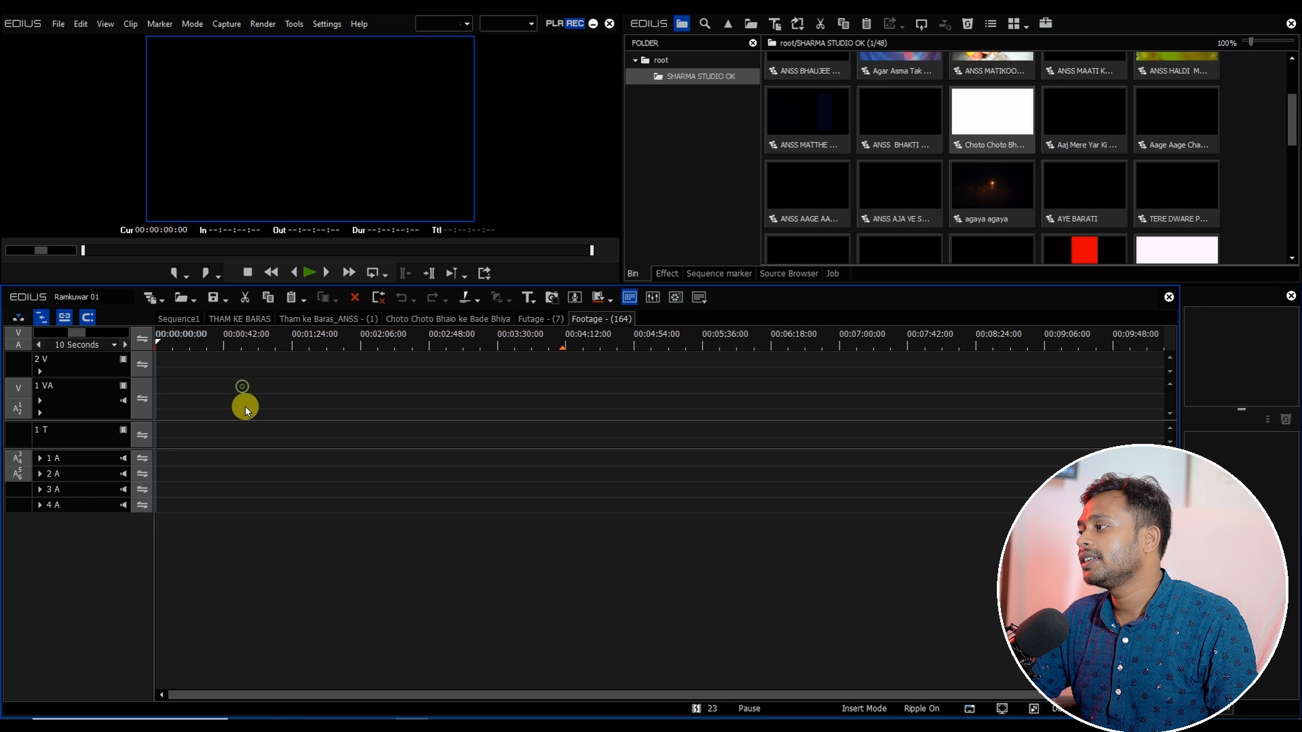
{"action": "right_click", "coordinate": [193, 388]}
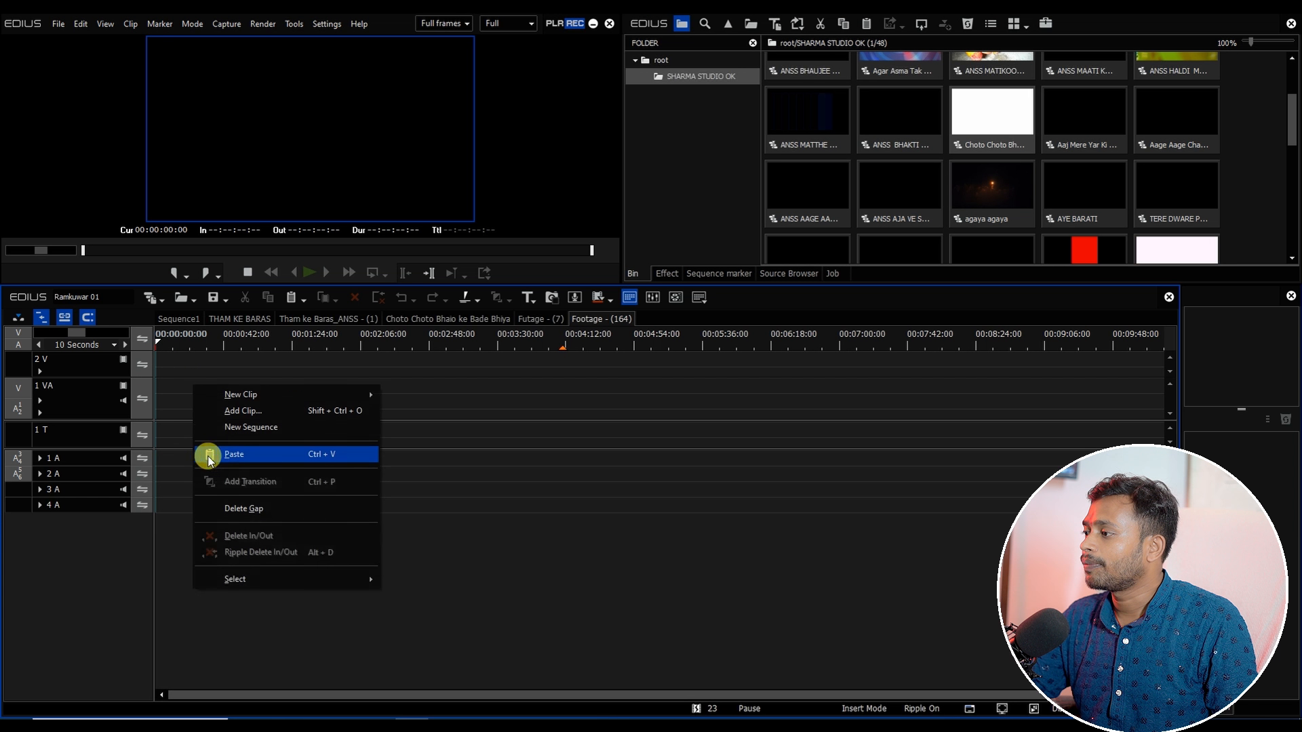
{"action": "left_click", "coordinate": [217, 454]}
Step: Set the pasted clips' speed to 80% and apply default transitions between them
{"action": "left_click_drag", "start_coordinate": [168, 345], "coordinate": [564, 408]}
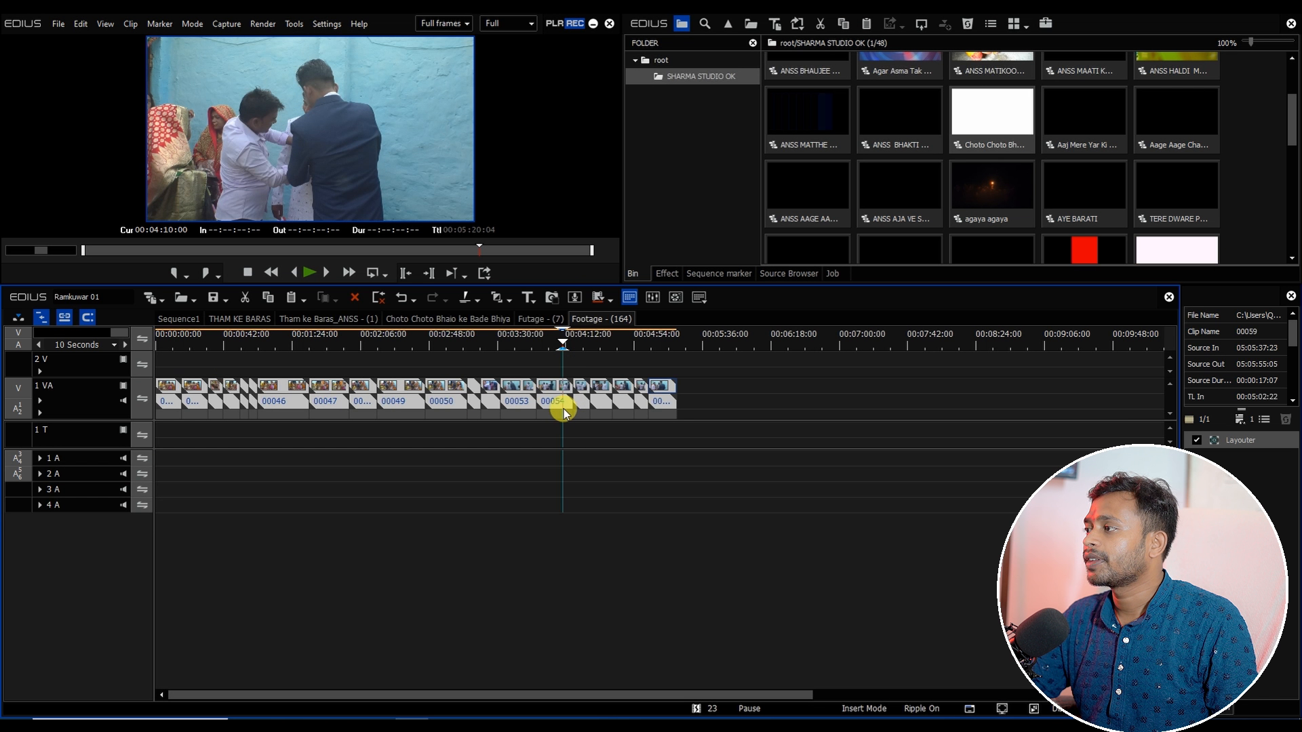
{"action": "left_click_drag", "start_coordinate": [171, 349], "coordinate": [649, 392]}
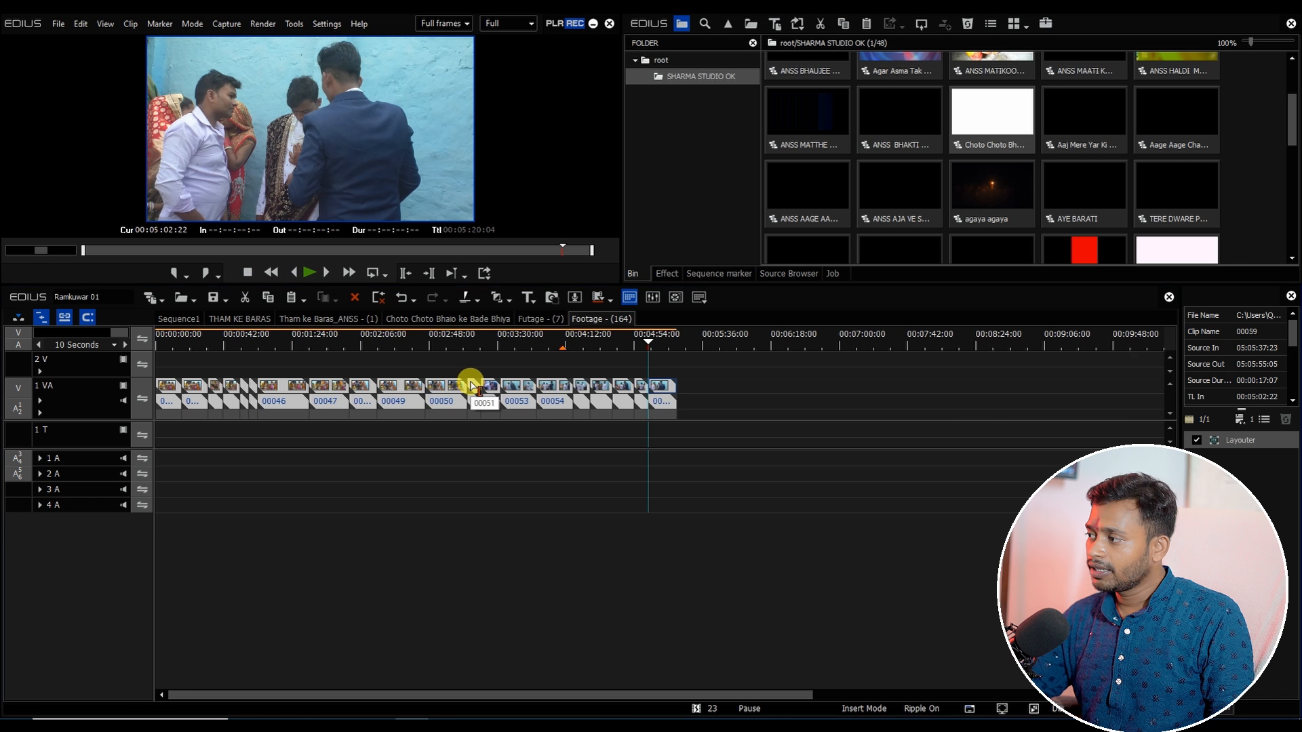
{"action": "key", "text": "super+n"}
{"action": "left_click", "coordinate": [413, 351]}
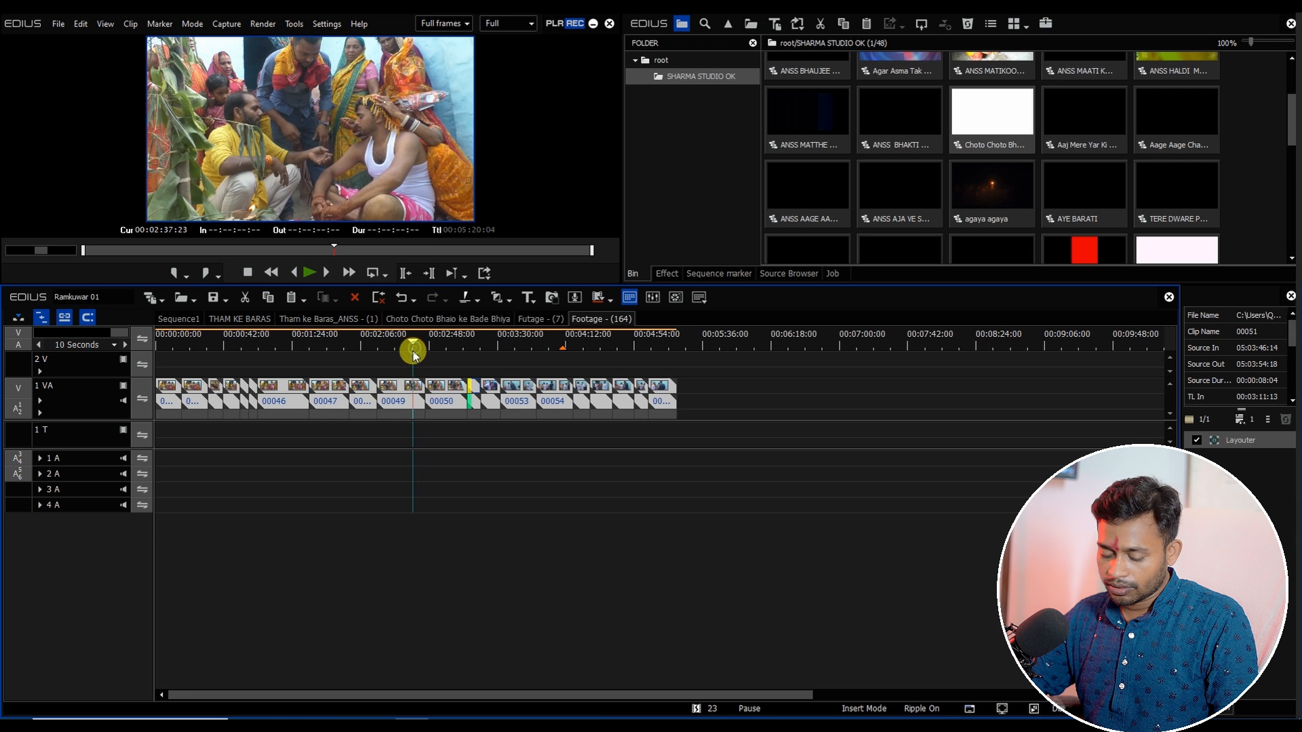
{"action": "key", "text": "alt+e"}
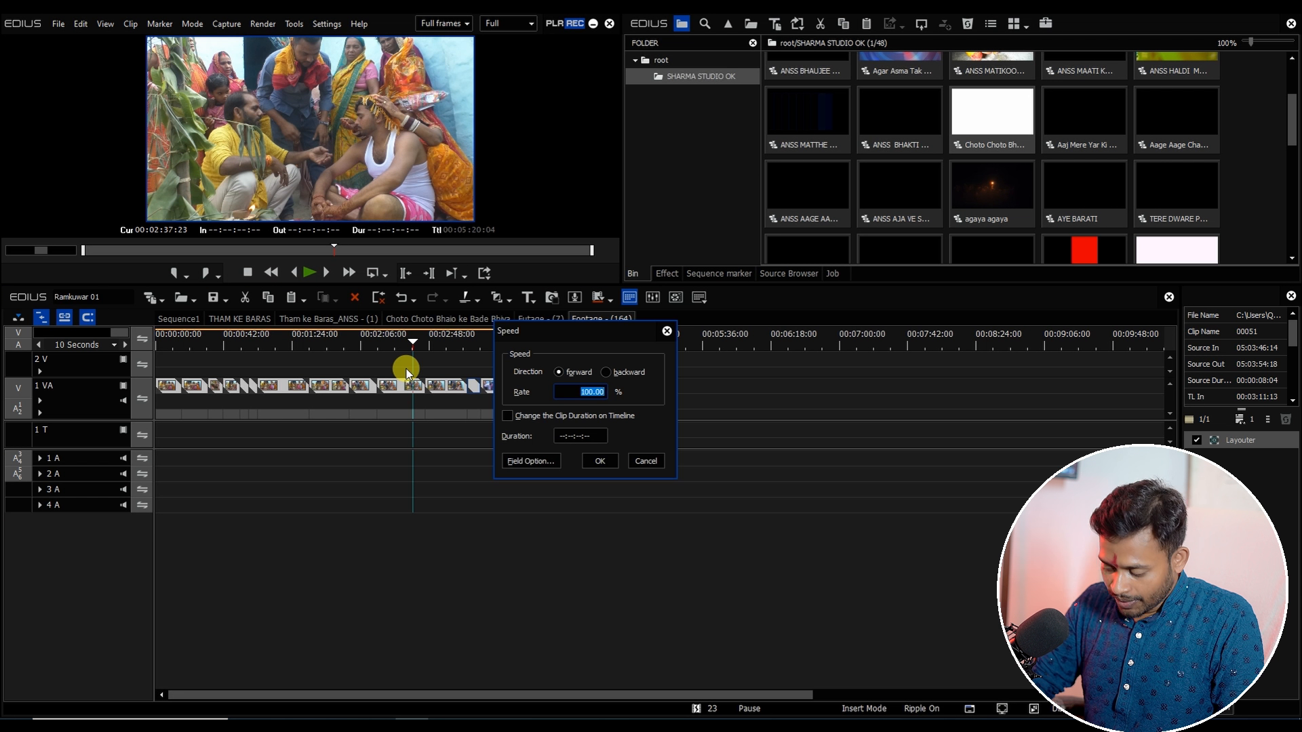
{"action": "type", "text": "80"}
{"action": "key", "text": "Return"}
{"action": "key", "text": "ctrl+p"}
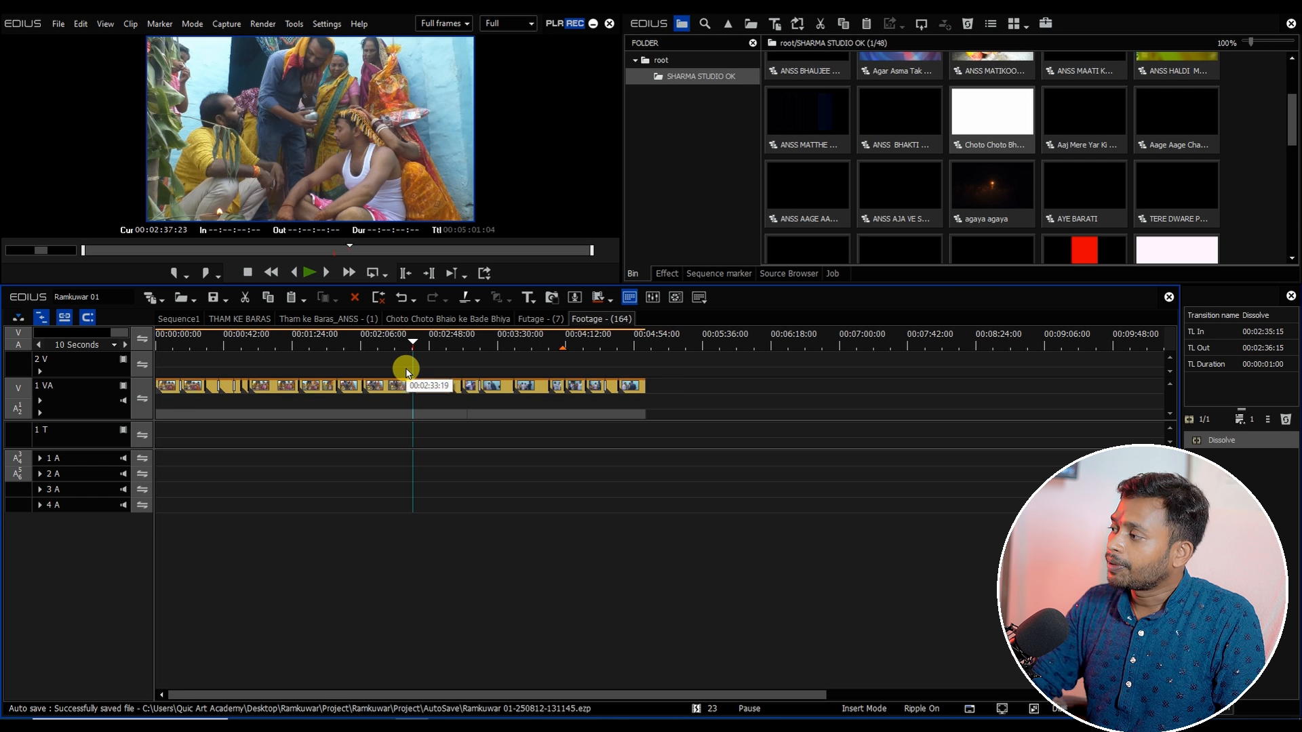
Step: Return to Sequence1 and play back the newly added section
{"action": "left_click", "coordinate": [180, 319]}
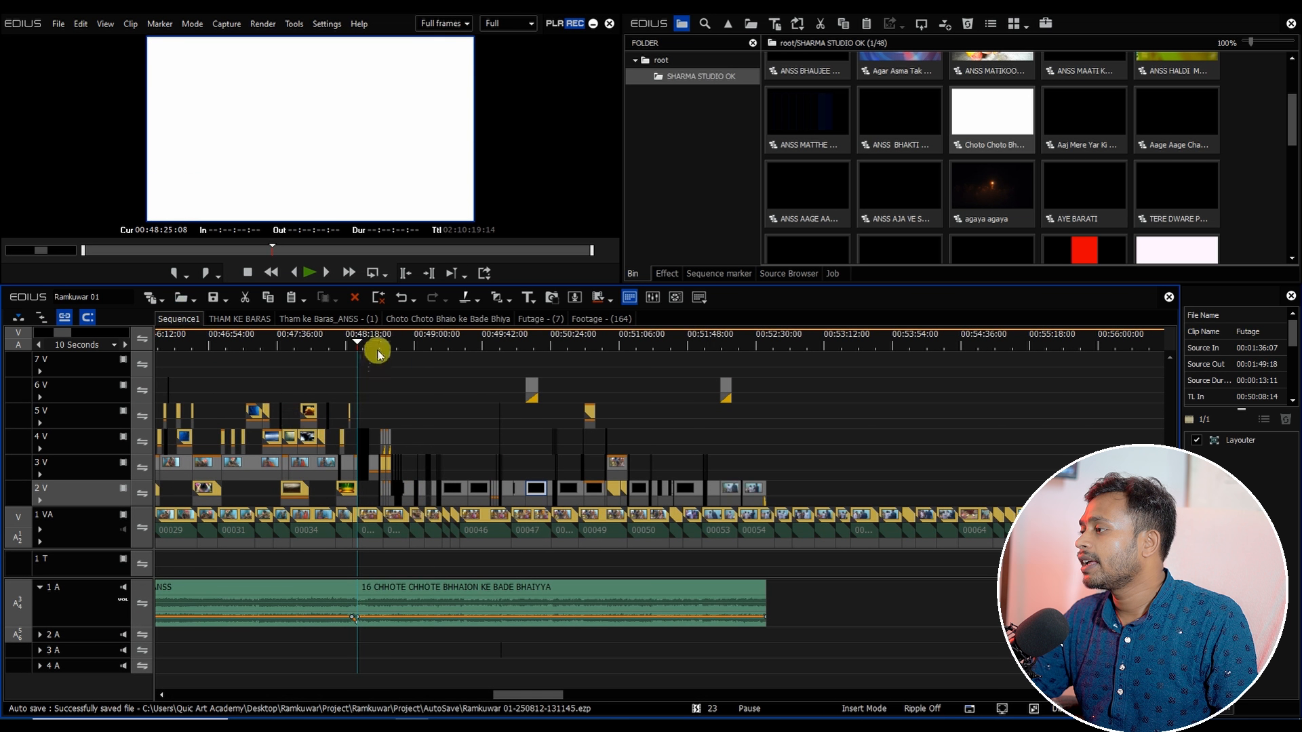
{"action": "mouse_move", "coordinate": [378, 352]}
{"action": "left_mouse_down"}
{"action": "mouse_move", "coordinate": [457, 366]}
{"action": "mouse_move", "coordinate": [389, 375]}
{"action": "left_mouse_up"}
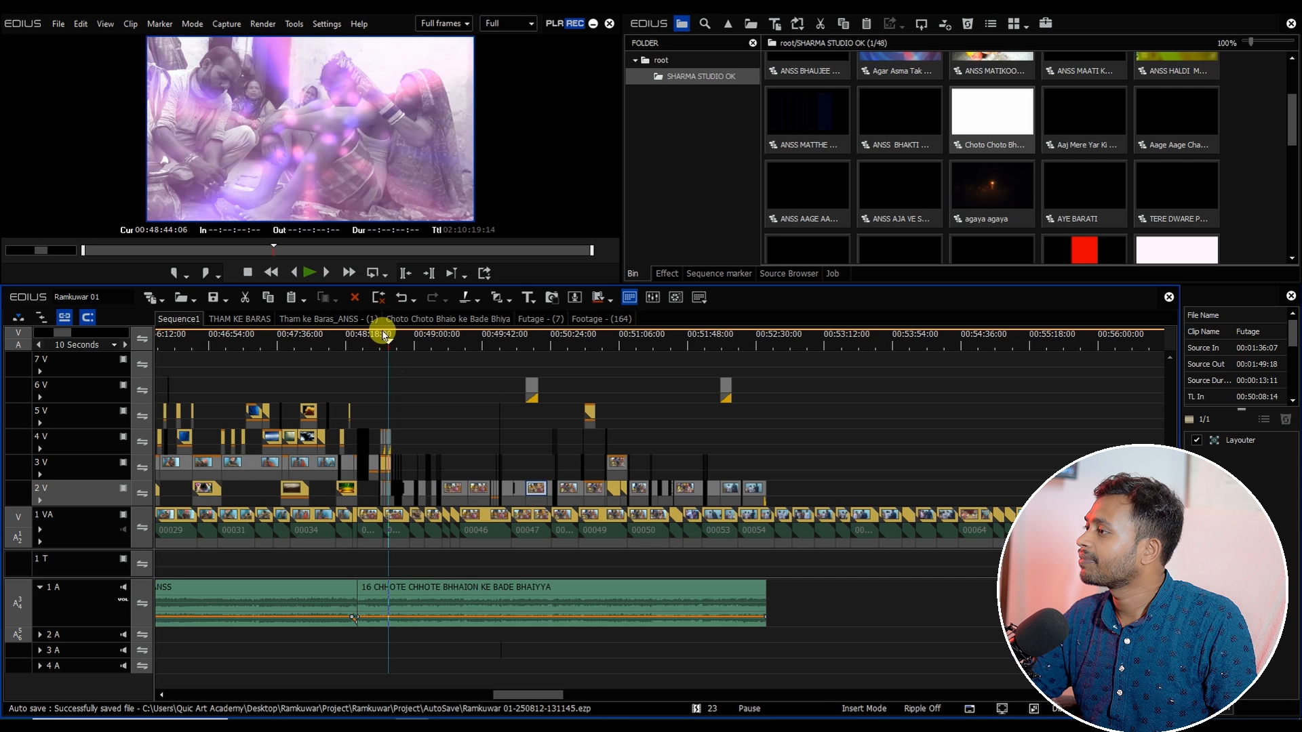
{"action": "key", "text": "space"}
{"action": "double_click", "coordinate": [324, 181]}
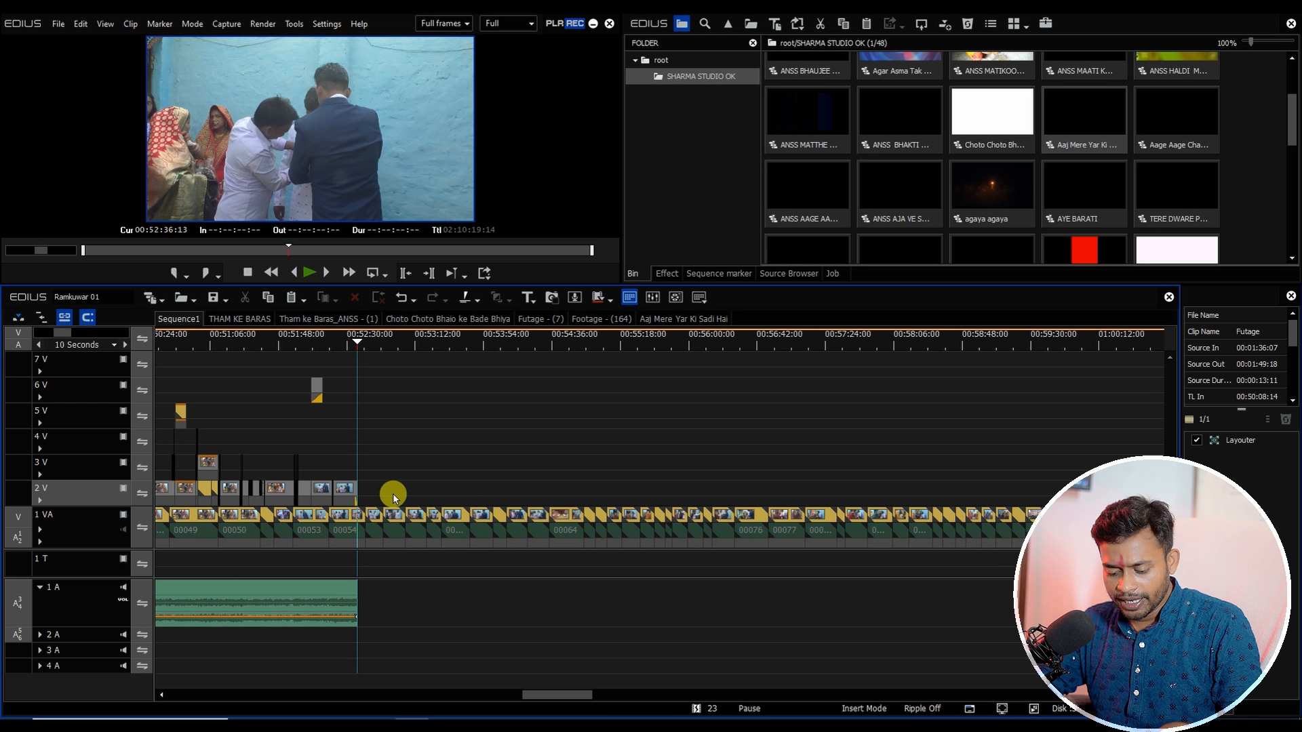
Step: Paste the copied Aaj Mere Yar Ki Sadi Hai content at 00:52:36:13 in Sequence1, undoing the duplicate second paste
{"action": "key", "text": "ctrl+v"}
{"action": "key", "text": "ctrl+v"}
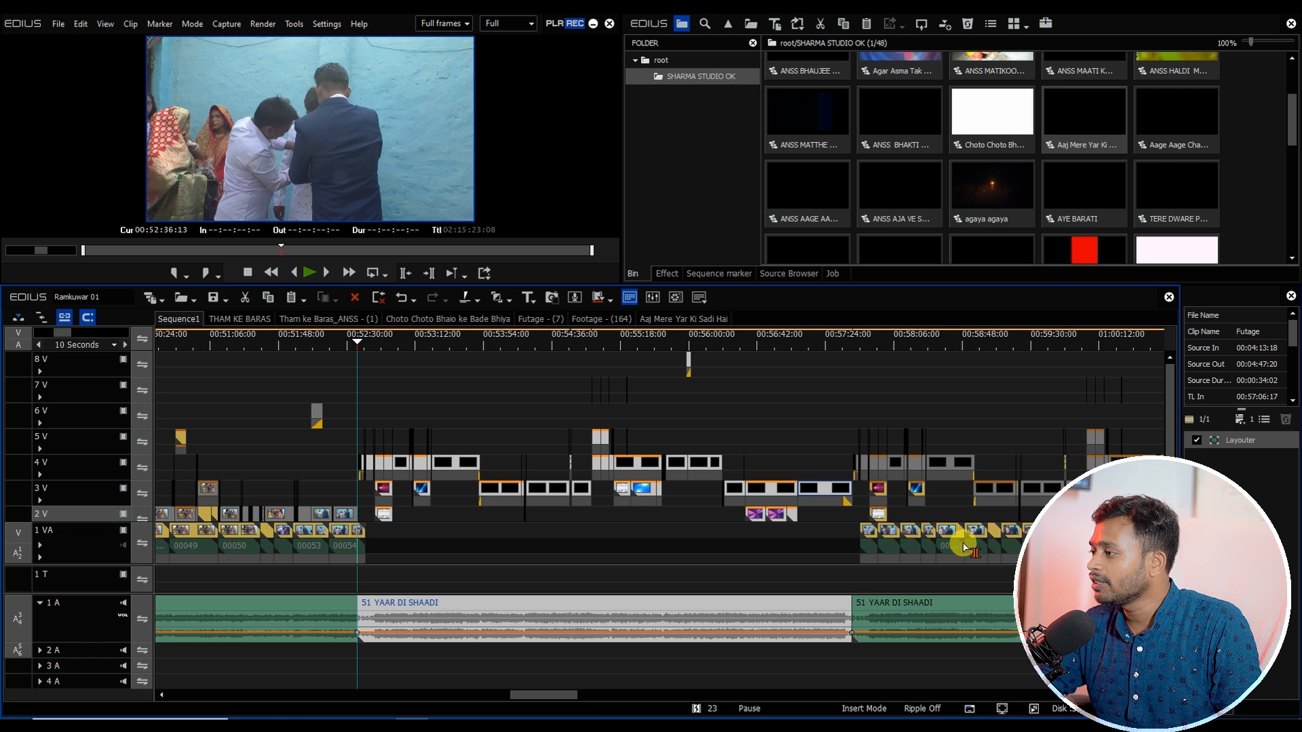
{"action": "key", "text": "ctrl+z"}
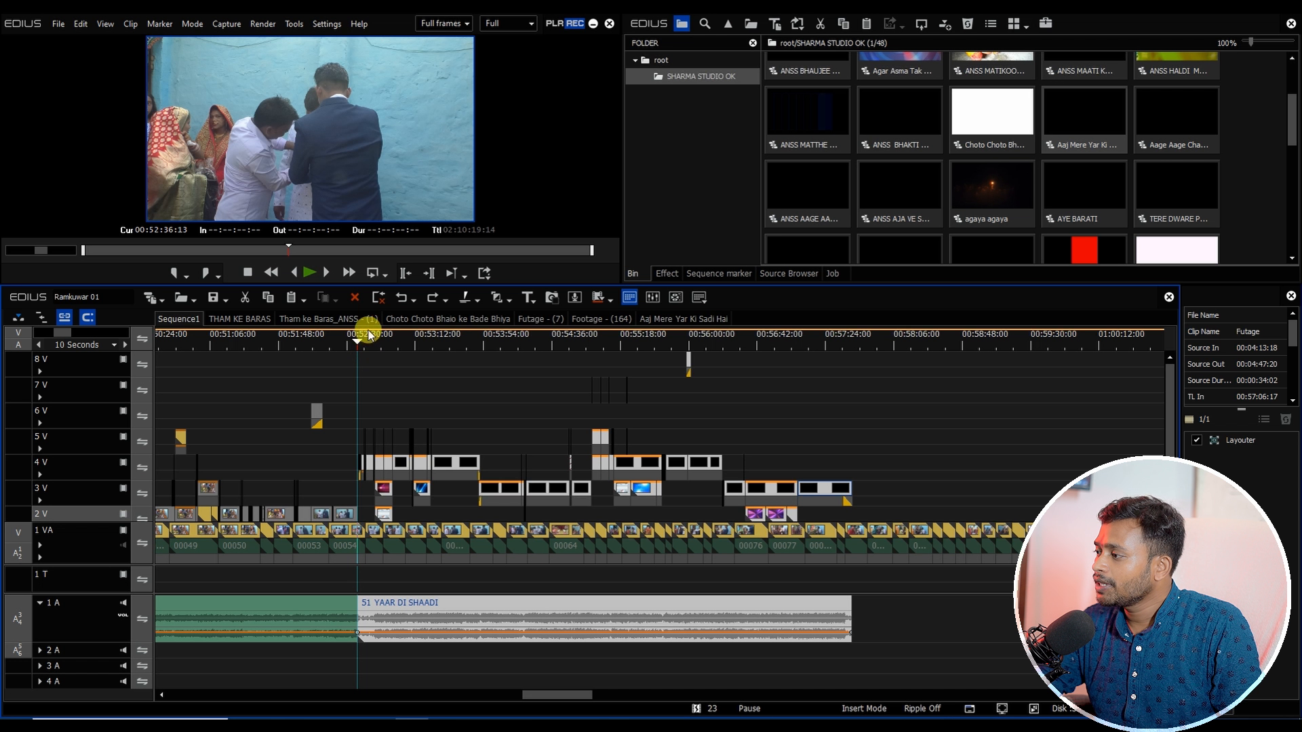
{"action": "left_click_drag", "start_coordinate": [368, 339], "coordinate": [360, 359]}
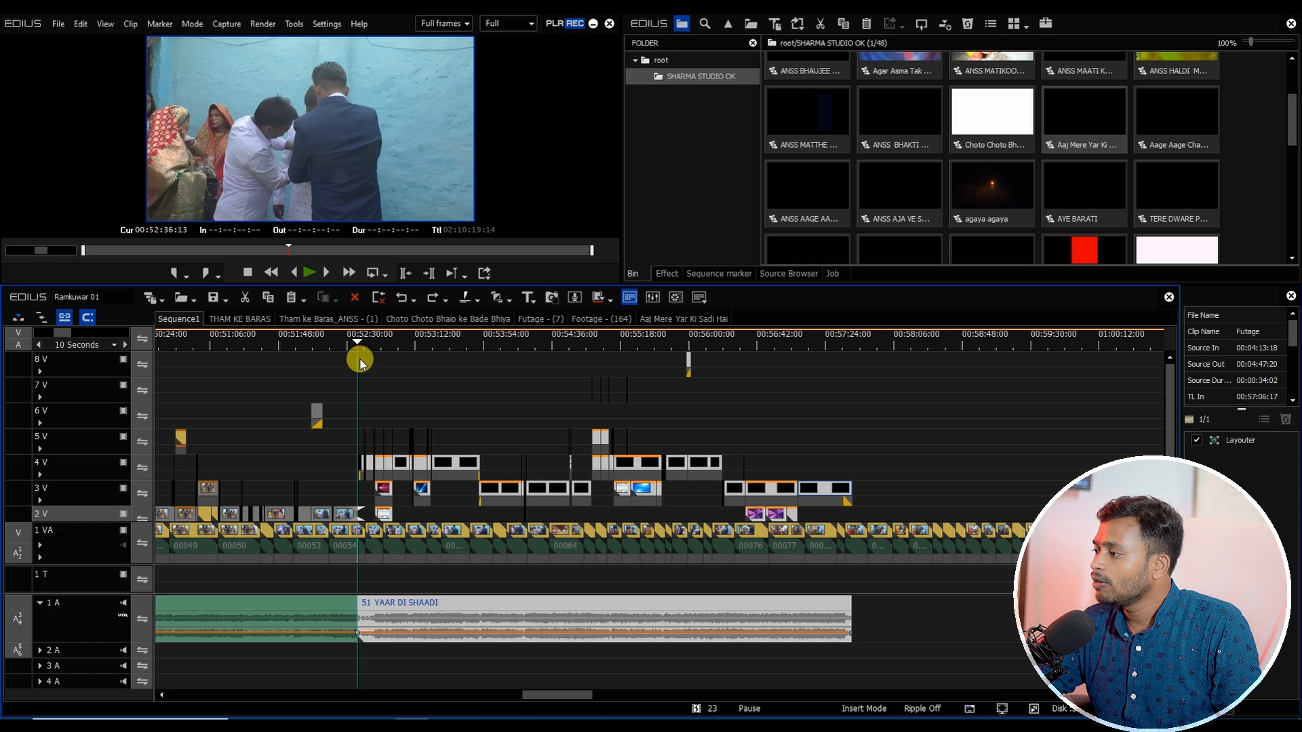
{"action": "key", "text": "ctrl+v"}
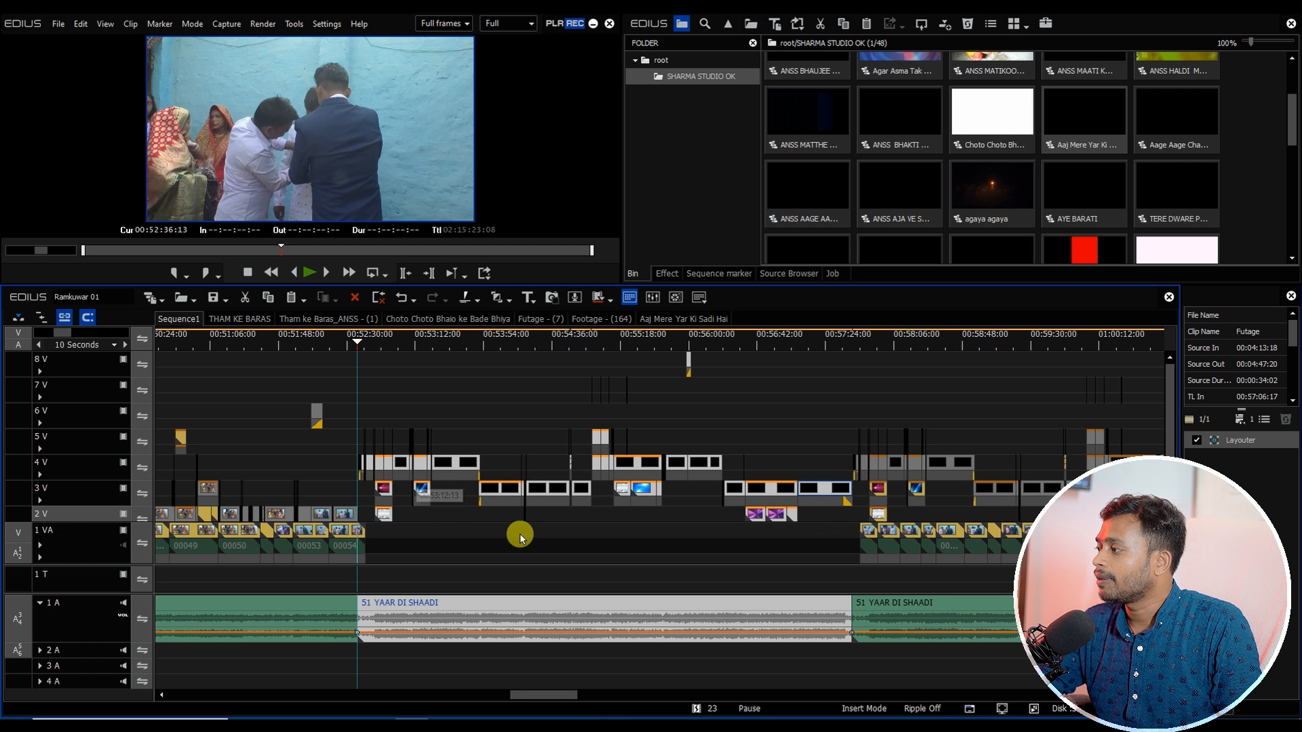
{"action": "key", "text": "ctrl+z"}
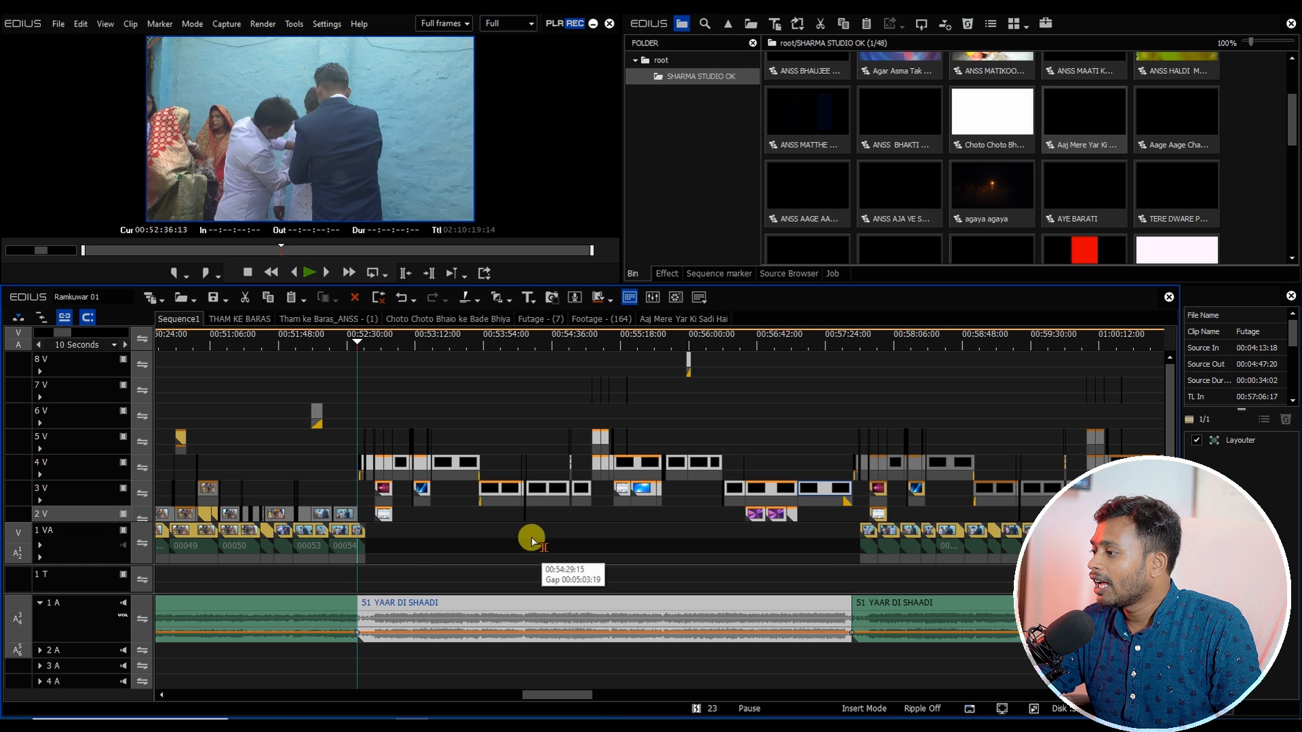
{"action": "scroll", "coordinate": [421, 518], "scroll_direction": "up", "scroll_amount": 4}
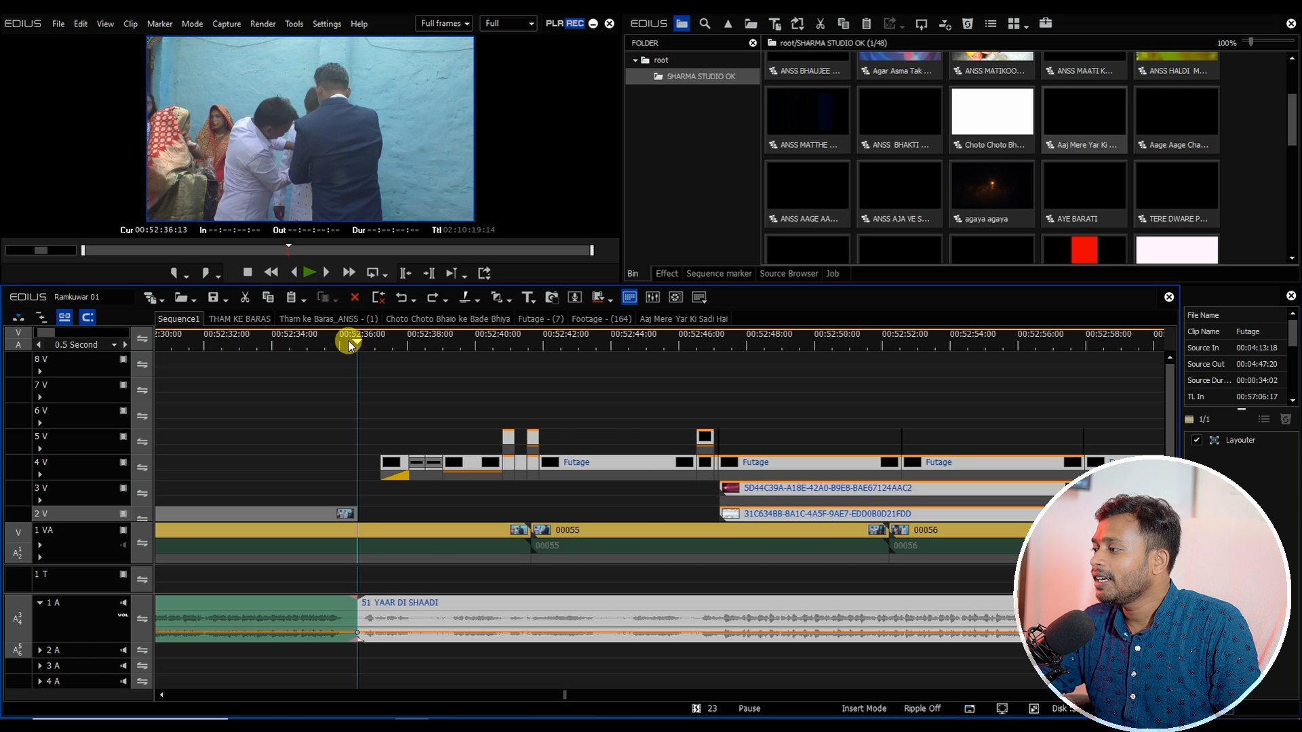
{"action": "scroll", "coordinate": [426, 486], "scroll_direction": "down", "scroll_amount": 4}
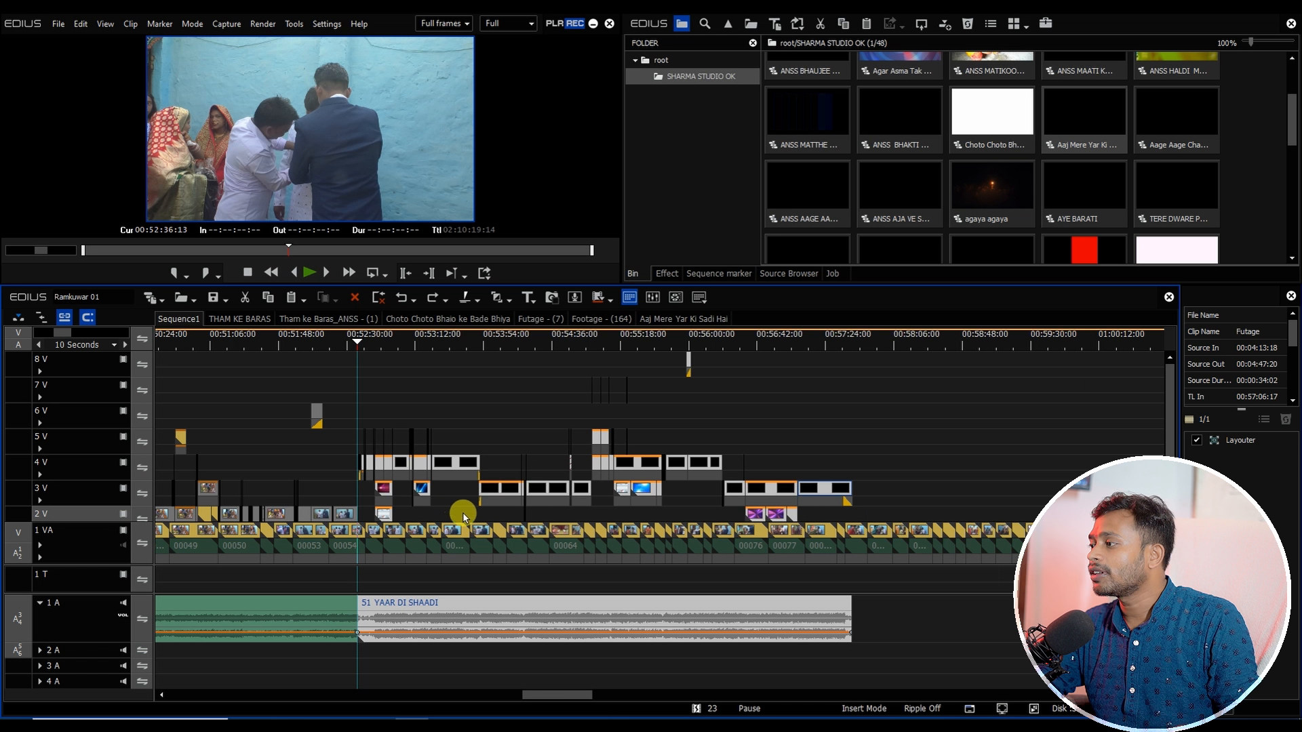
{"action": "key", "text": "ctrl+v"}
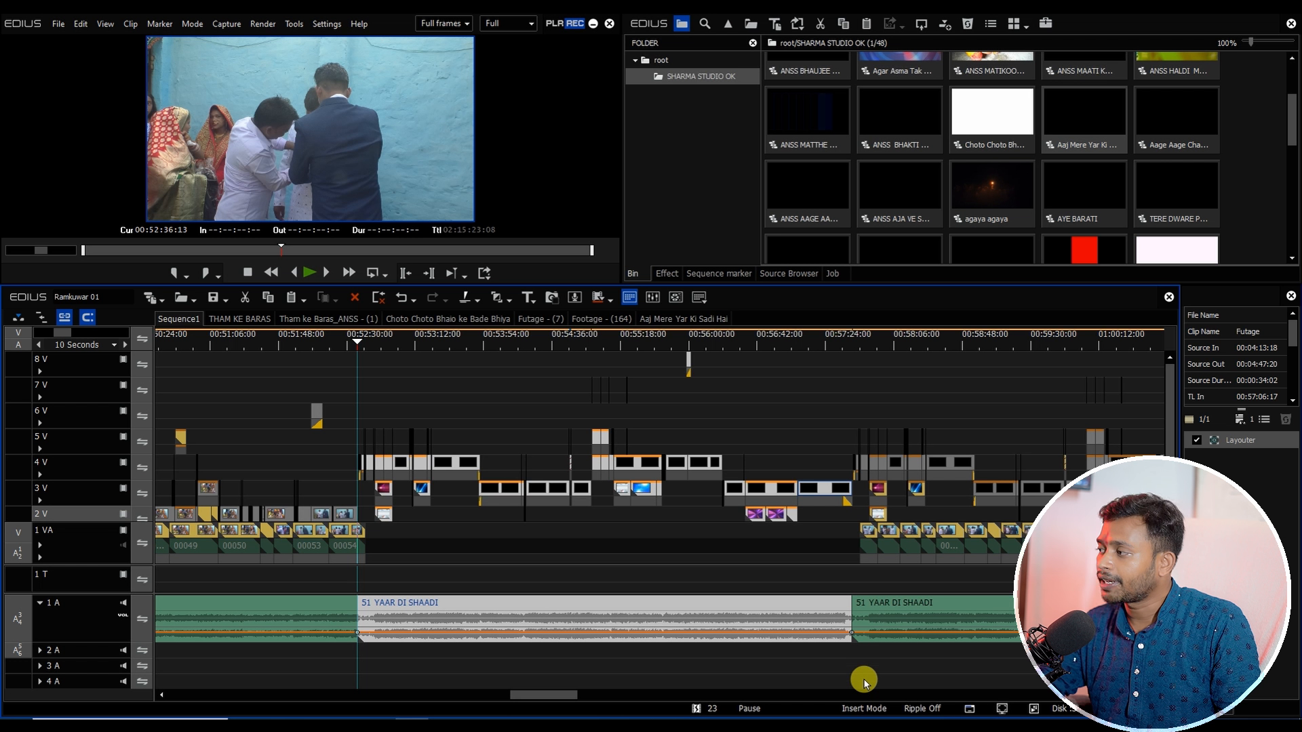
{"action": "key", "text": "ctrl+z"}
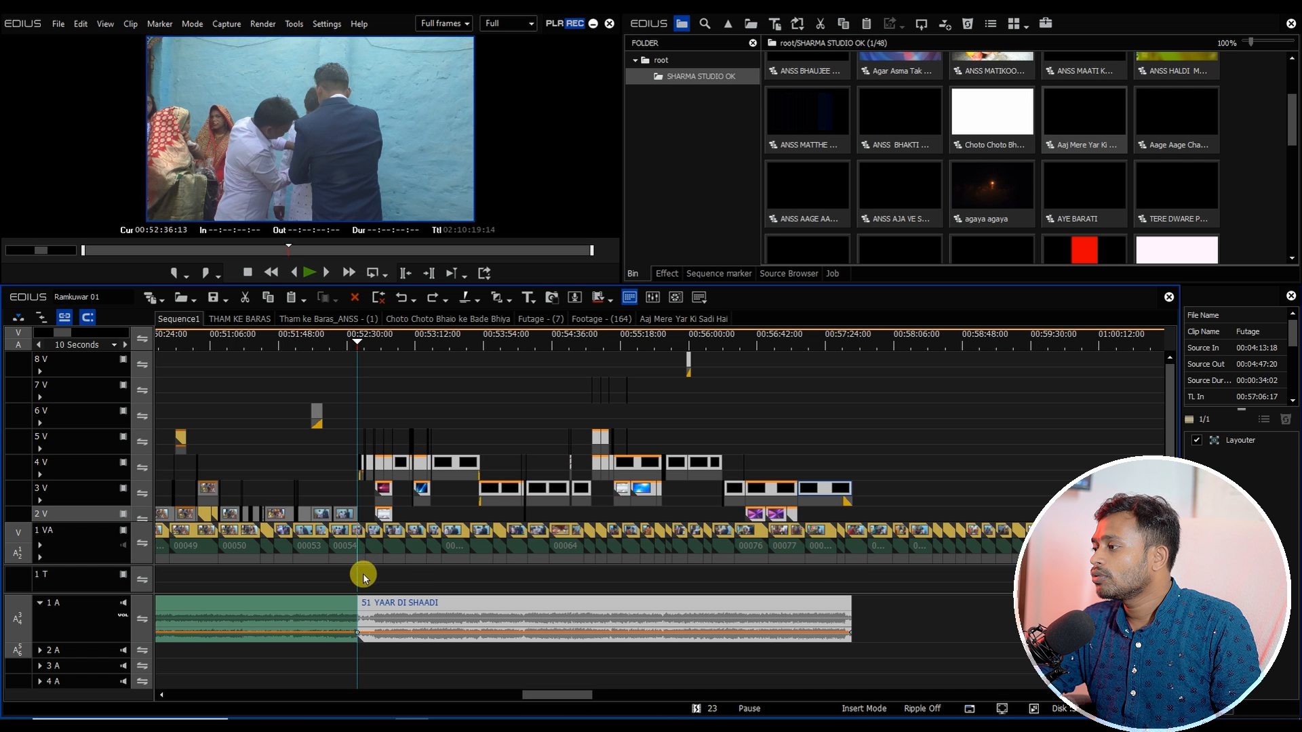
Step: Copy the 1 VA clips under the song section and open the nested Footage - (162) sequence inside Footage - (161)
{"action": "left_click_drag", "start_coordinate": [364, 577], "coordinate": [919, 543]}
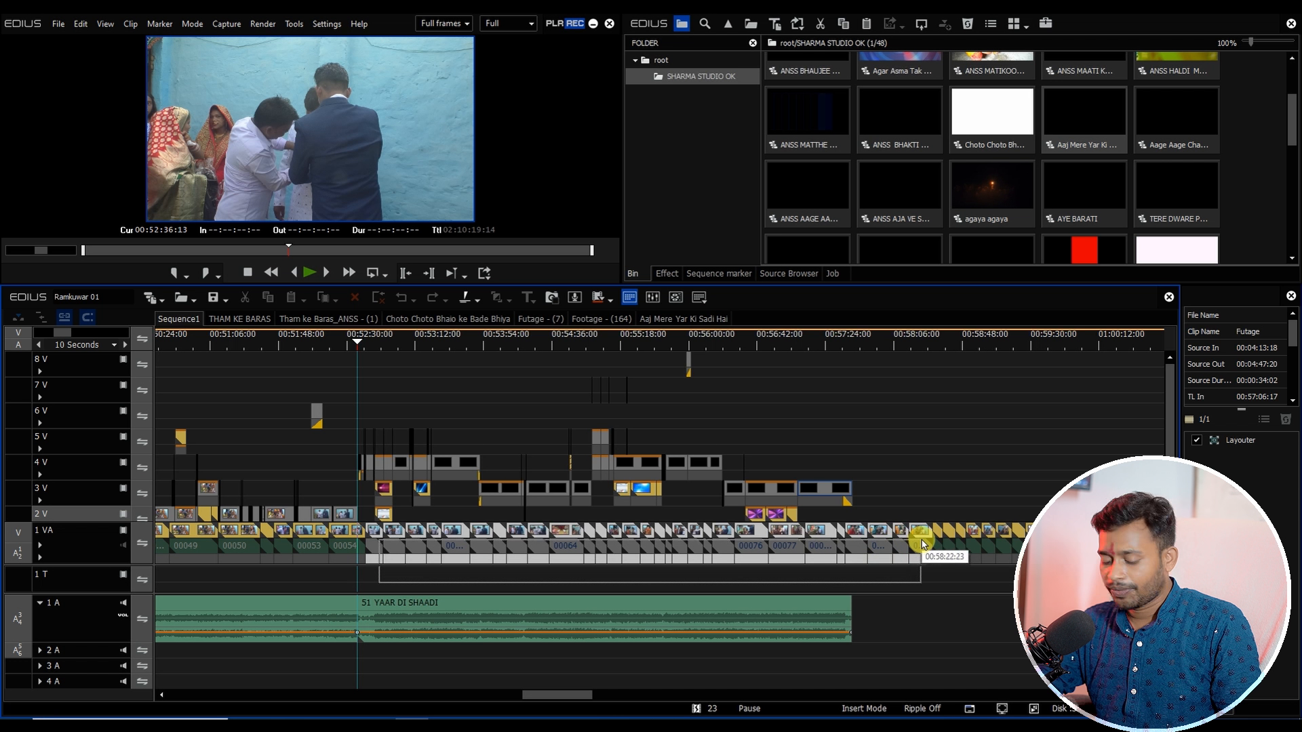
{"action": "double_click", "coordinate": [504, 496]}
{"action": "left_click", "coordinate": [214, 393]}
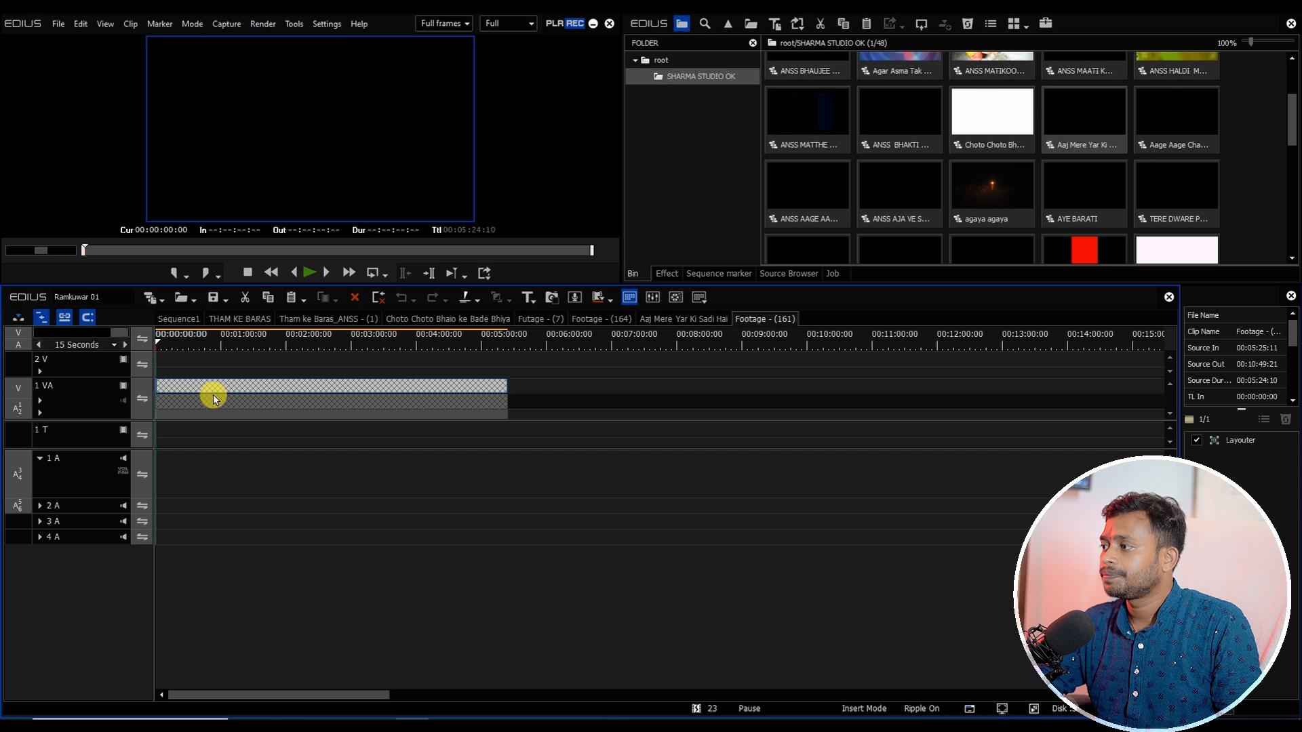
{"action": "double_click", "coordinate": [207, 398]}
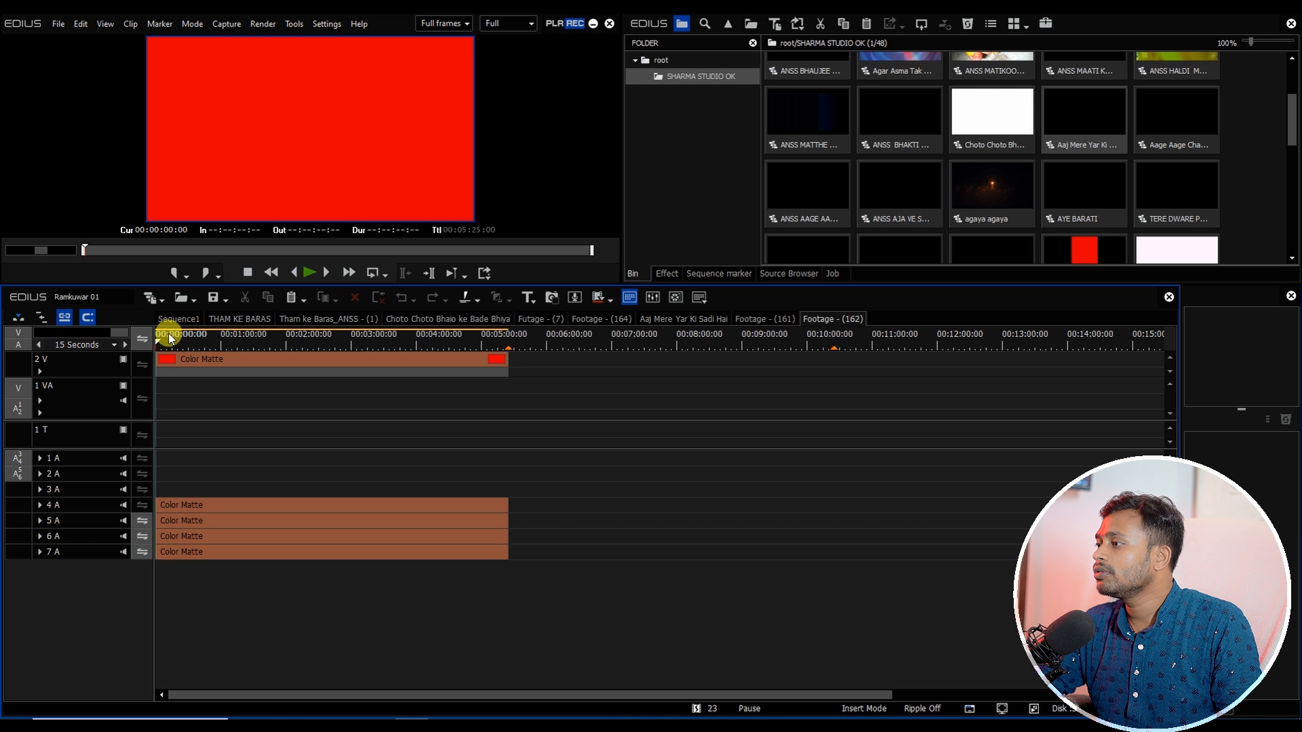
Step: Paste the copied clips onto the 1 VA track right after the Color Matte, at 00:05:25:00
{"action": "key", "text": "End"}
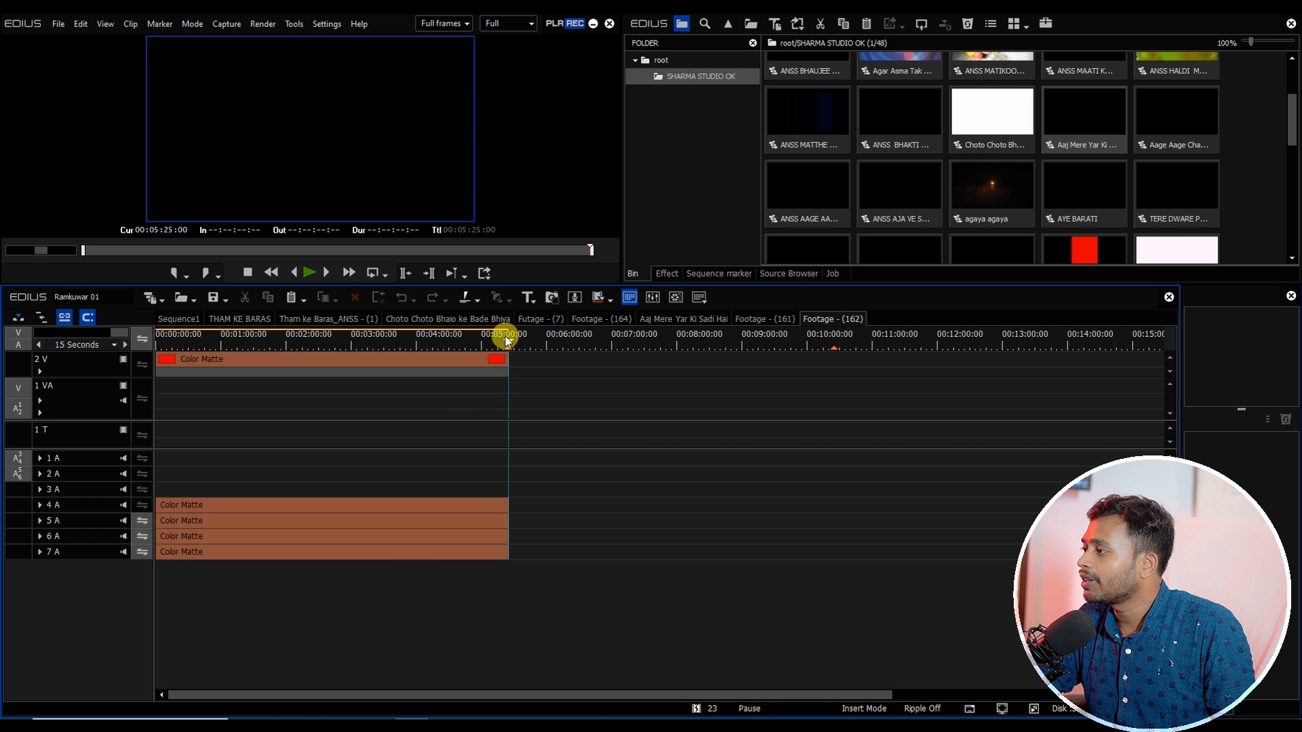
{"action": "left_click_drag", "start_coordinate": [505, 337], "coordinate": [284, 351]}
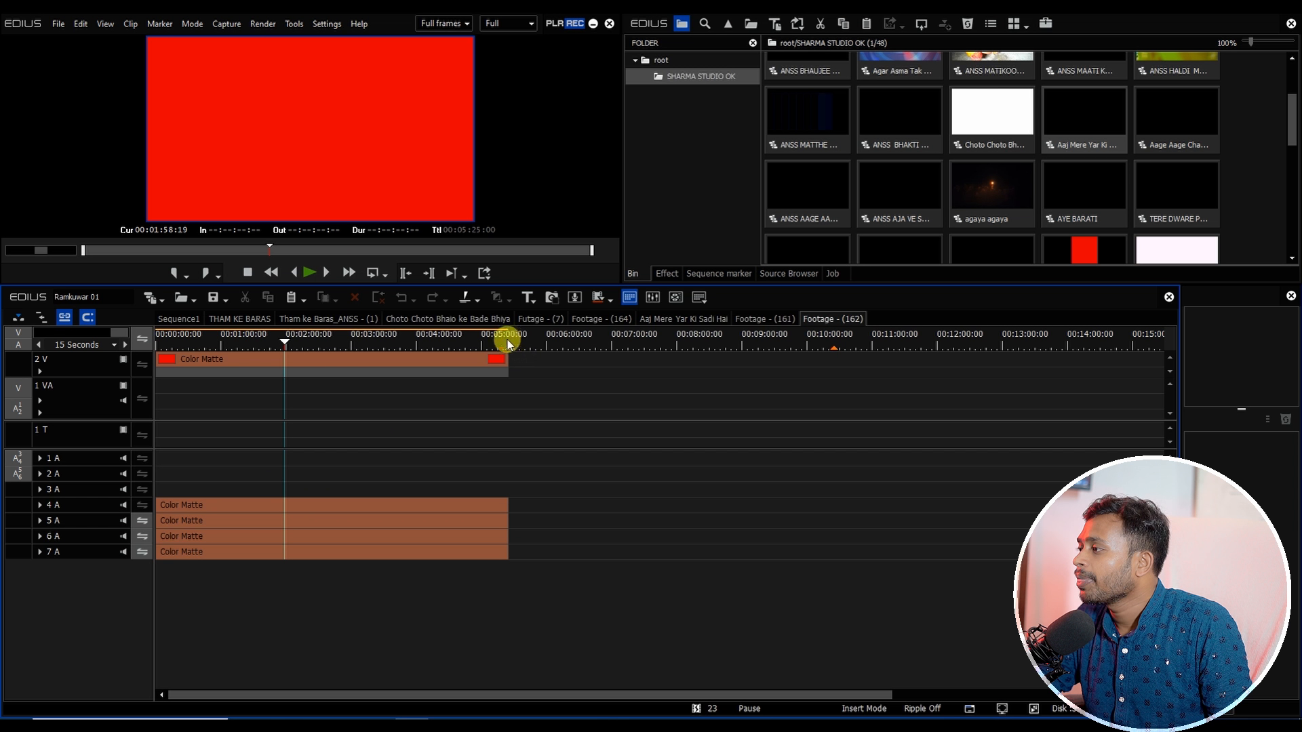
{"action": "left_click", "coordinate": [329, 357]}
{"action": "key", "text": "End"}
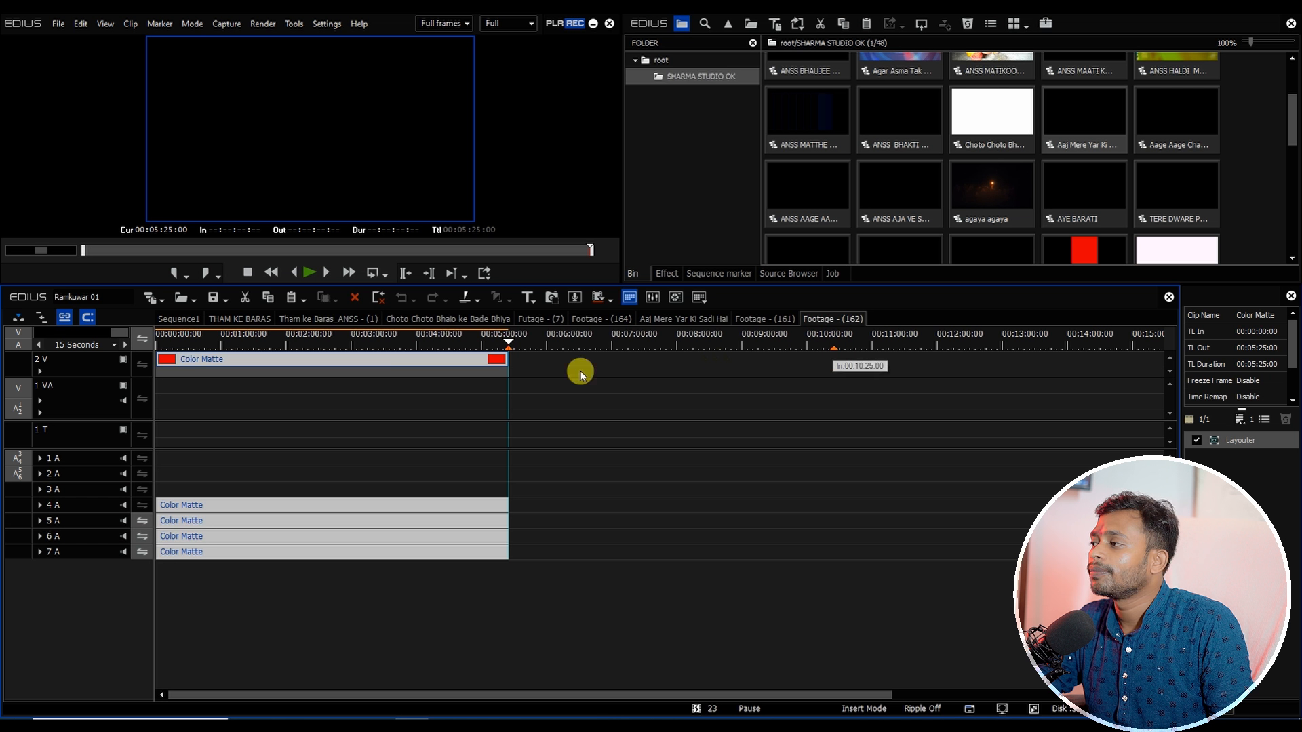
{"action": "left_click_drag", "start_coordinate": [402, 337], "coordinate": [509, 384]}
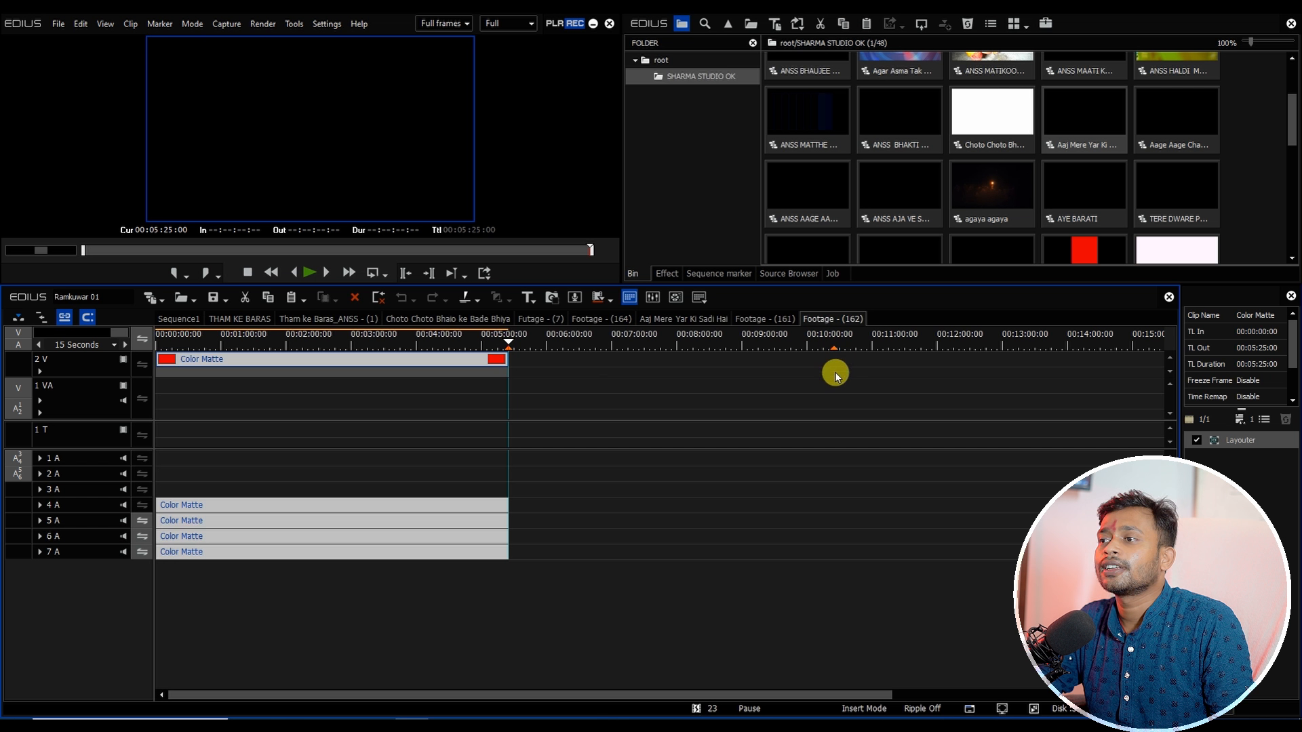
{"action": "right_click", "coordinate": [535, 377]}
{"action": "left_click", "coordinate": [518, 380]}
{"action": "right_click", "coordinate": [518, 380]}
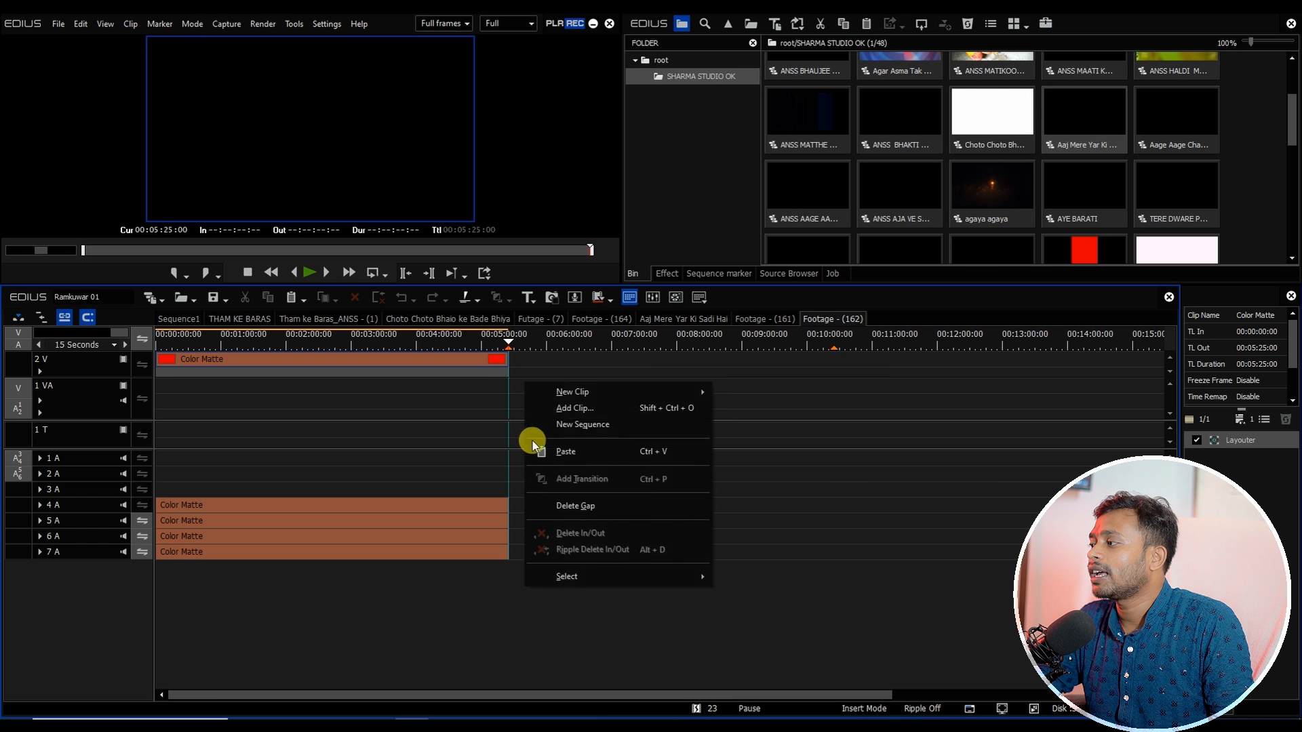
{"action": "left_click", "coordinate": [549, 449]}
{"action": "left_click_drag", "start_coordinate": [522, 347], "coordinate": [658, 409]}
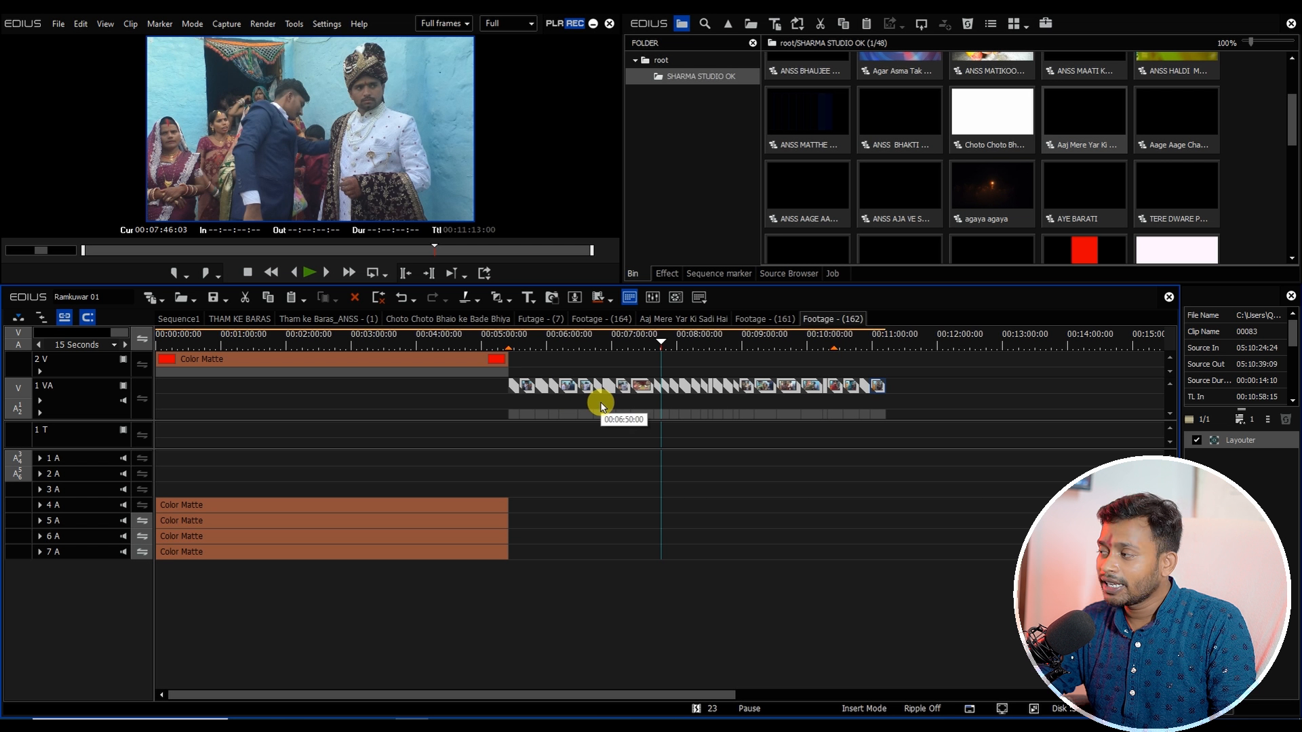
Step: Apply default transitions between the pasted clips in the Footage - (162) sequence, keeping their speed at 100%
{"action": "key", "text": "alt+e"}
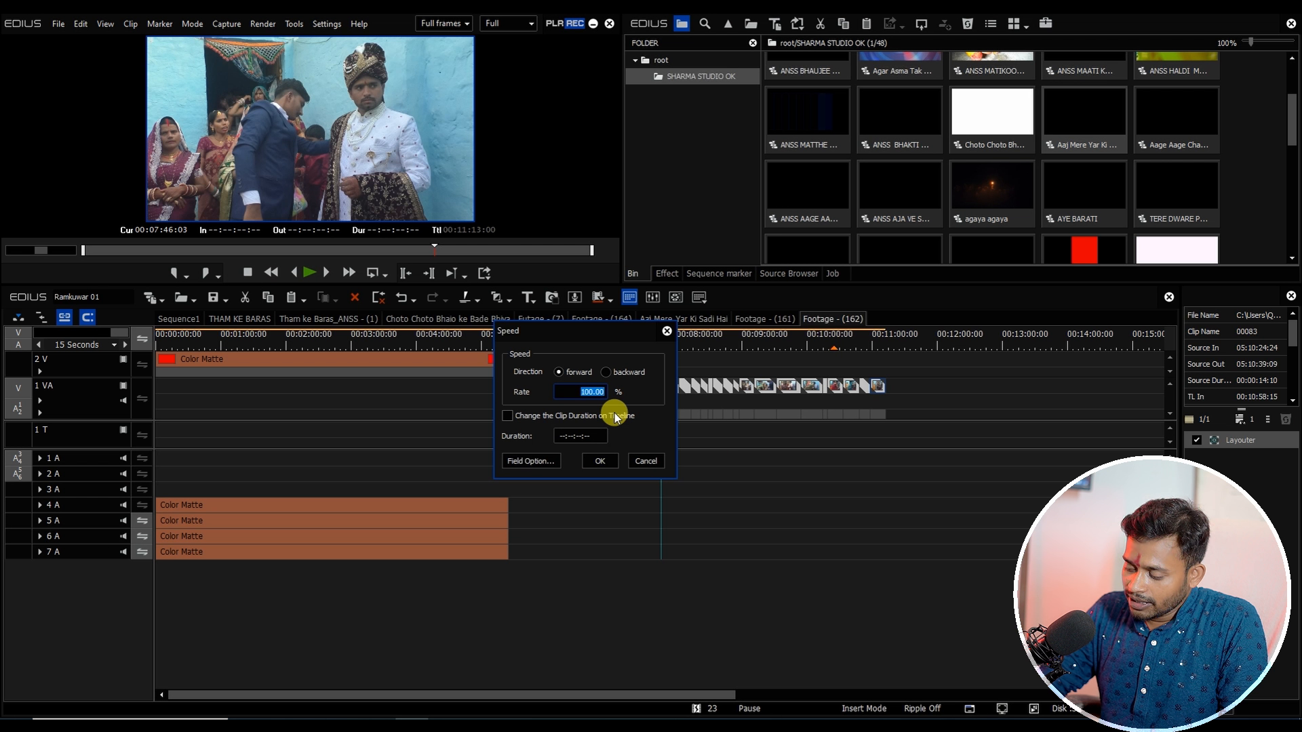
{"action": "key", "text": "Return"}
{"action": "key", "text": "ctrl+p"}
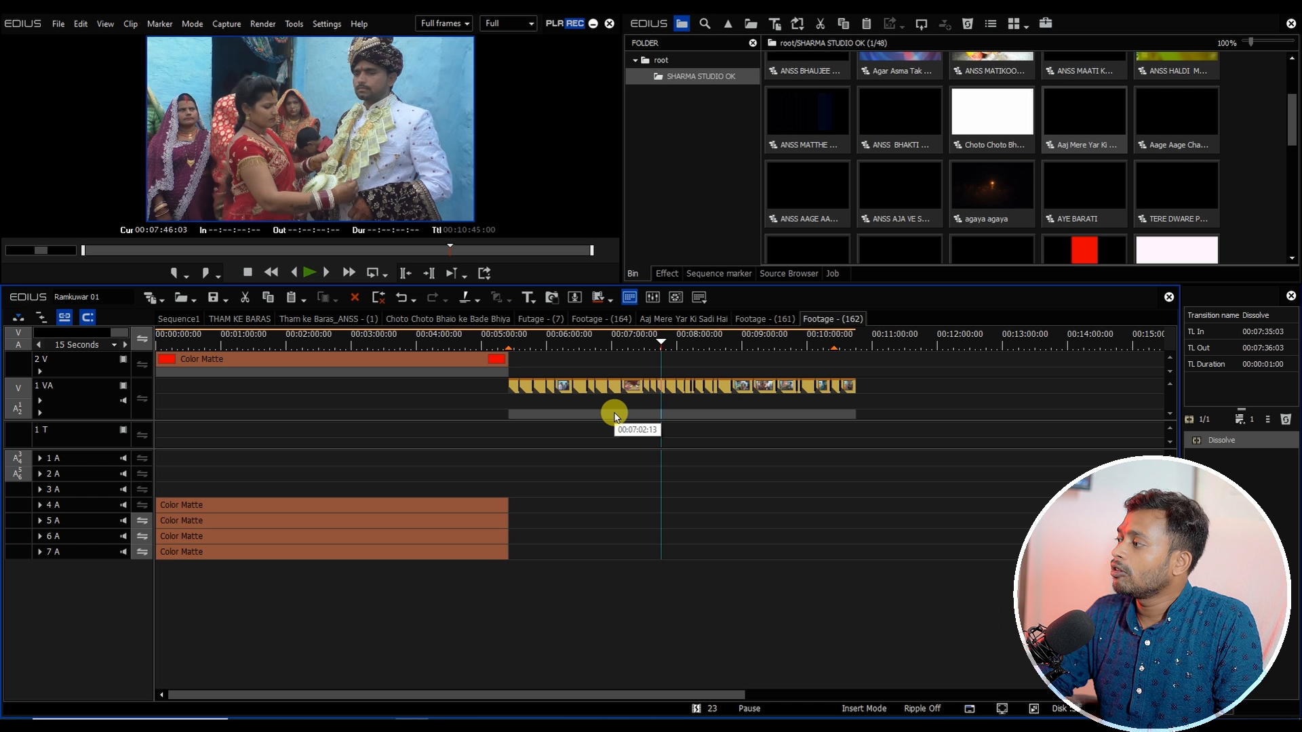
{"action": "left_click_drag", "start_coordinate": [829, 348], "coordinate": [835, 351]}
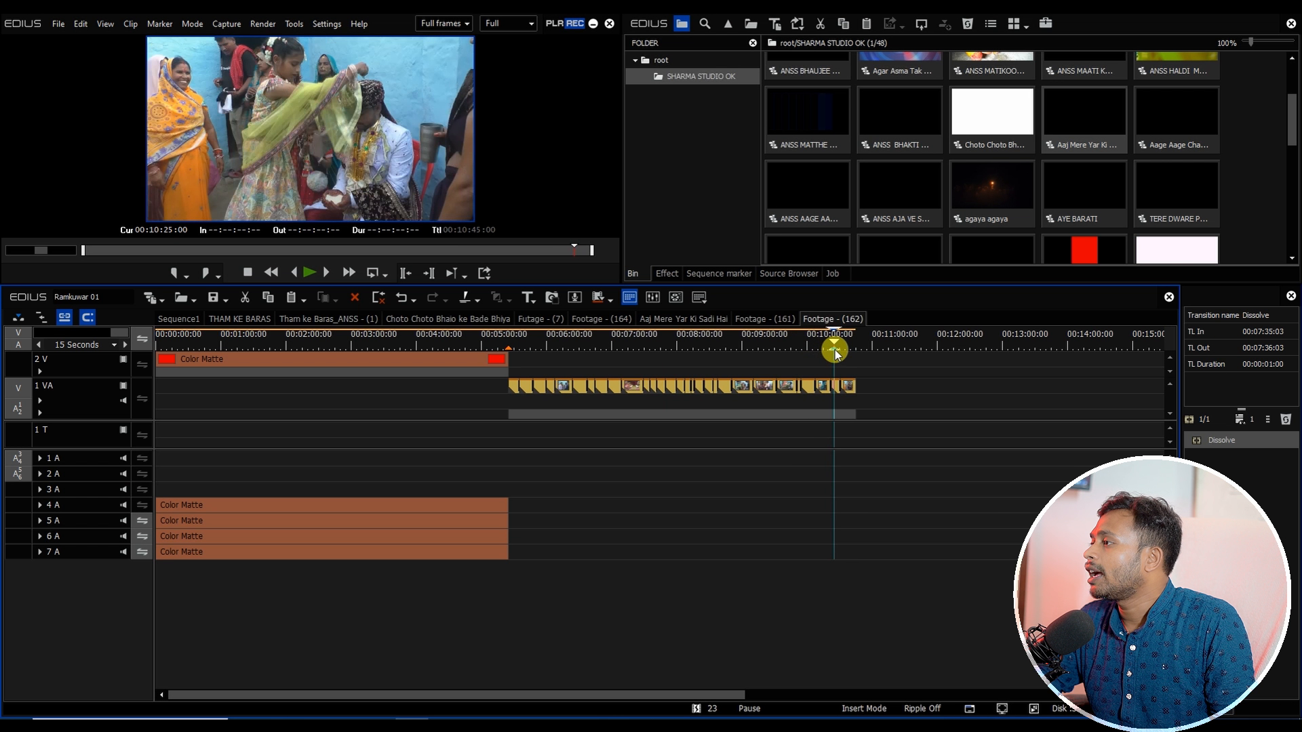
{"action": "scroll", "coordinate": [836, 354], "scroll_direction": "up", "scroll_amount": 2}
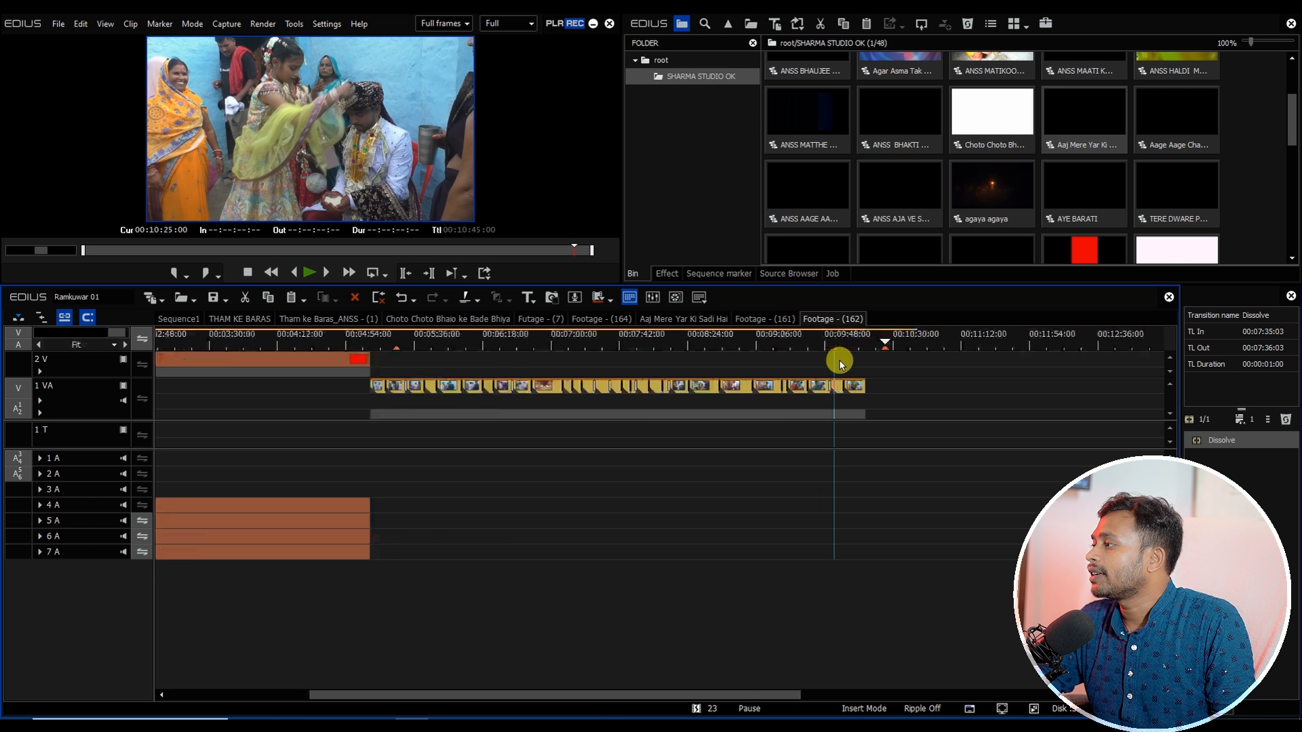
Step: Inspect the end of the Futage section in Sequence1 and the last clips inside its nested Footage sequences
{"action": "left_click", "coordinate": [178, 316]}
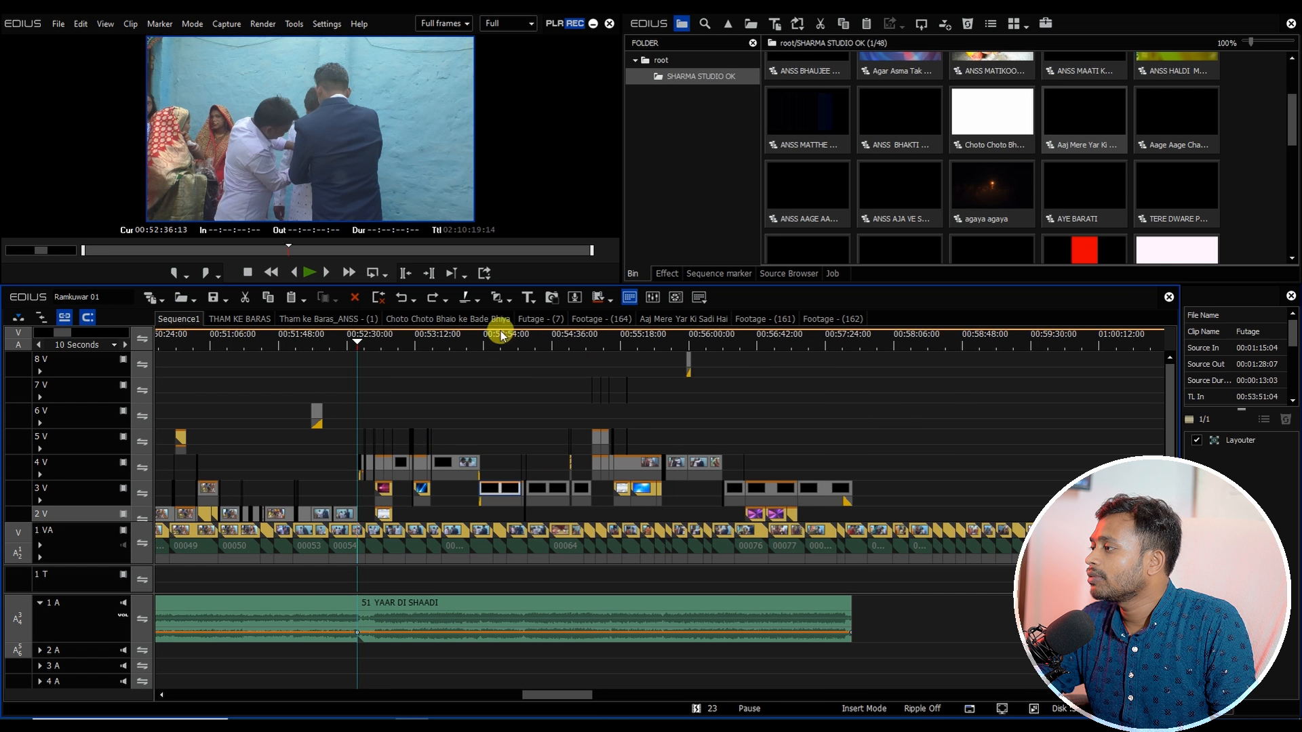
{"action": "scroll", "coordinate": [863, 479], "scroll_direction": "up", "scroll_amount": 3}
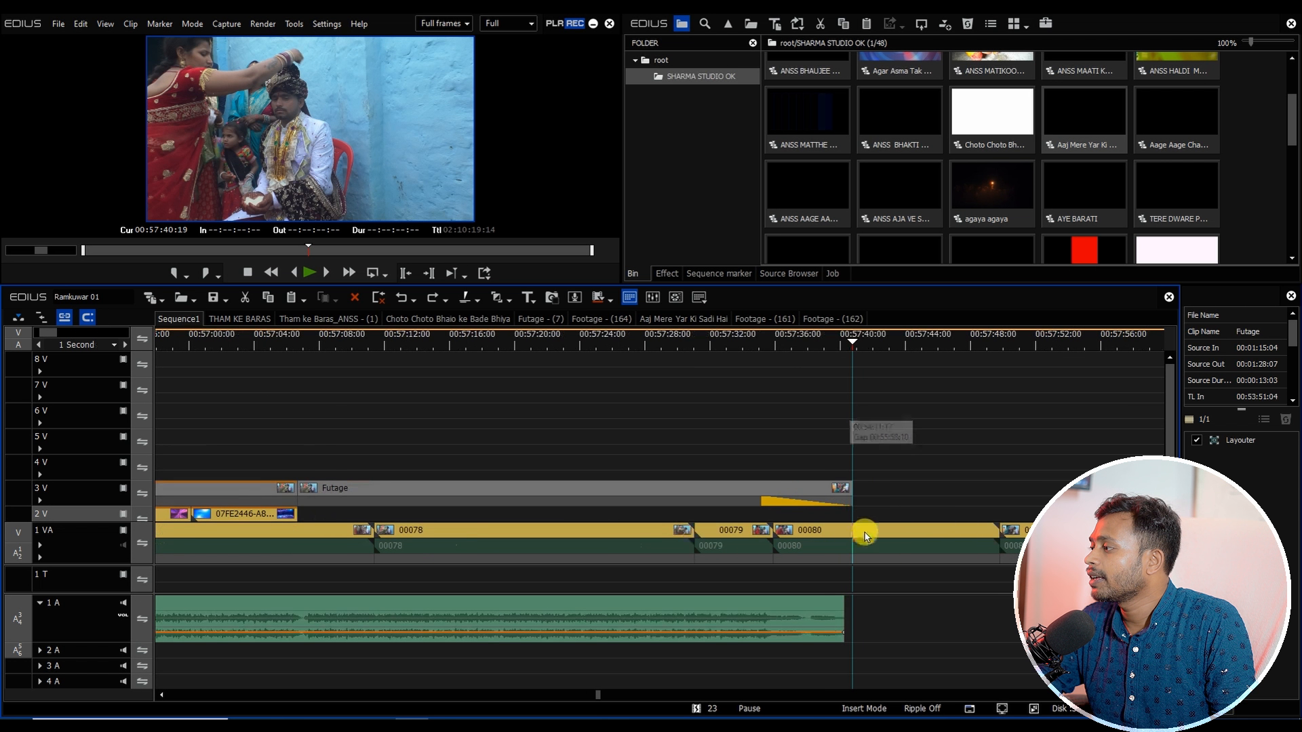
{"action": "left_click", "coordinate": [814, 483]}
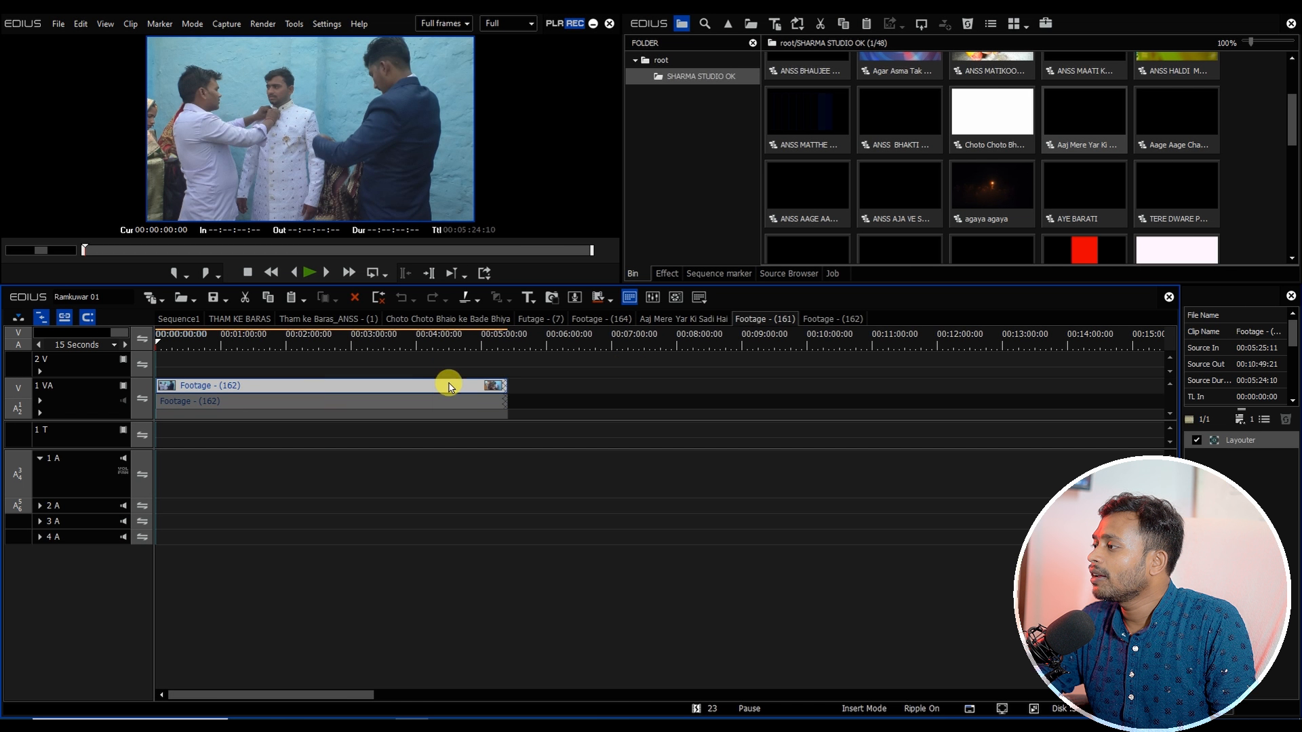
{"action": "scroll", "coordinate": [638, 366], "scroll_direction": "down", "scroll_amount": 1}
{"action": "scroll", "coordinate": [365, 385], "scroll_direction": "up", "scroll_amount": 3}
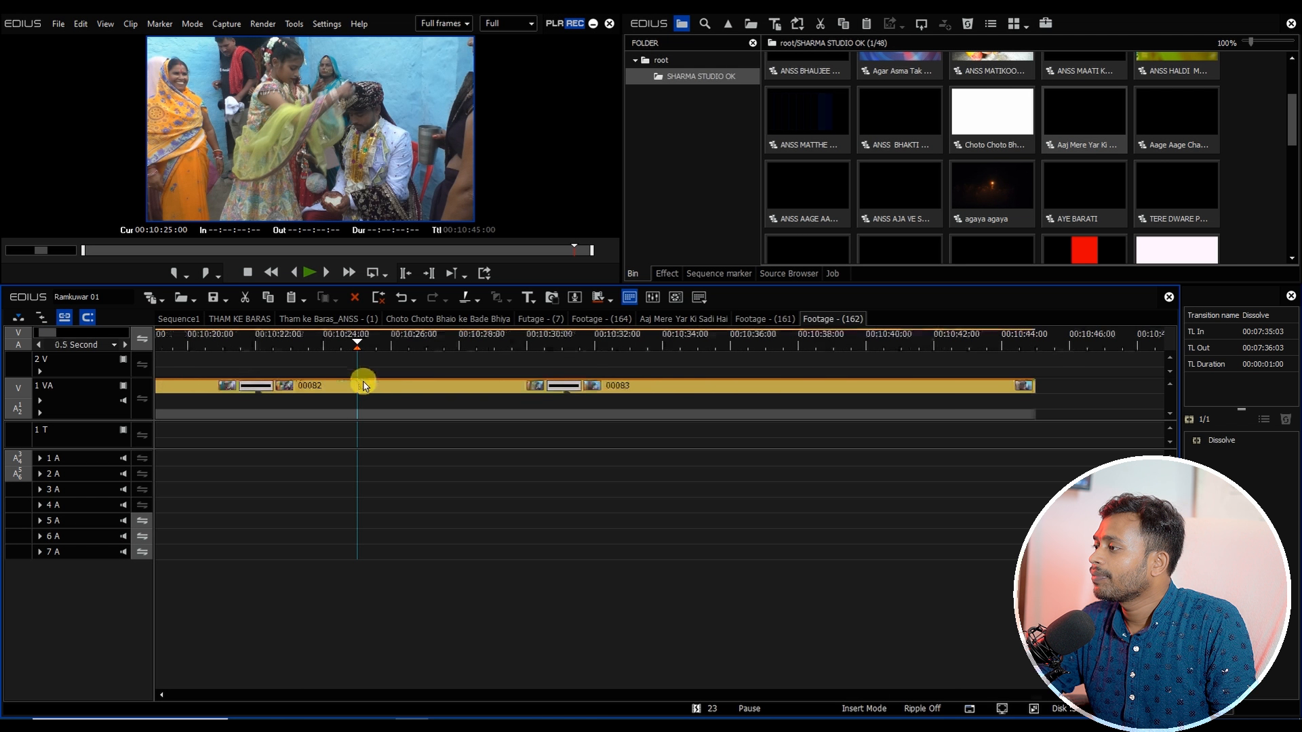
{"action": "left_click", "coordinate": [317, 394]}
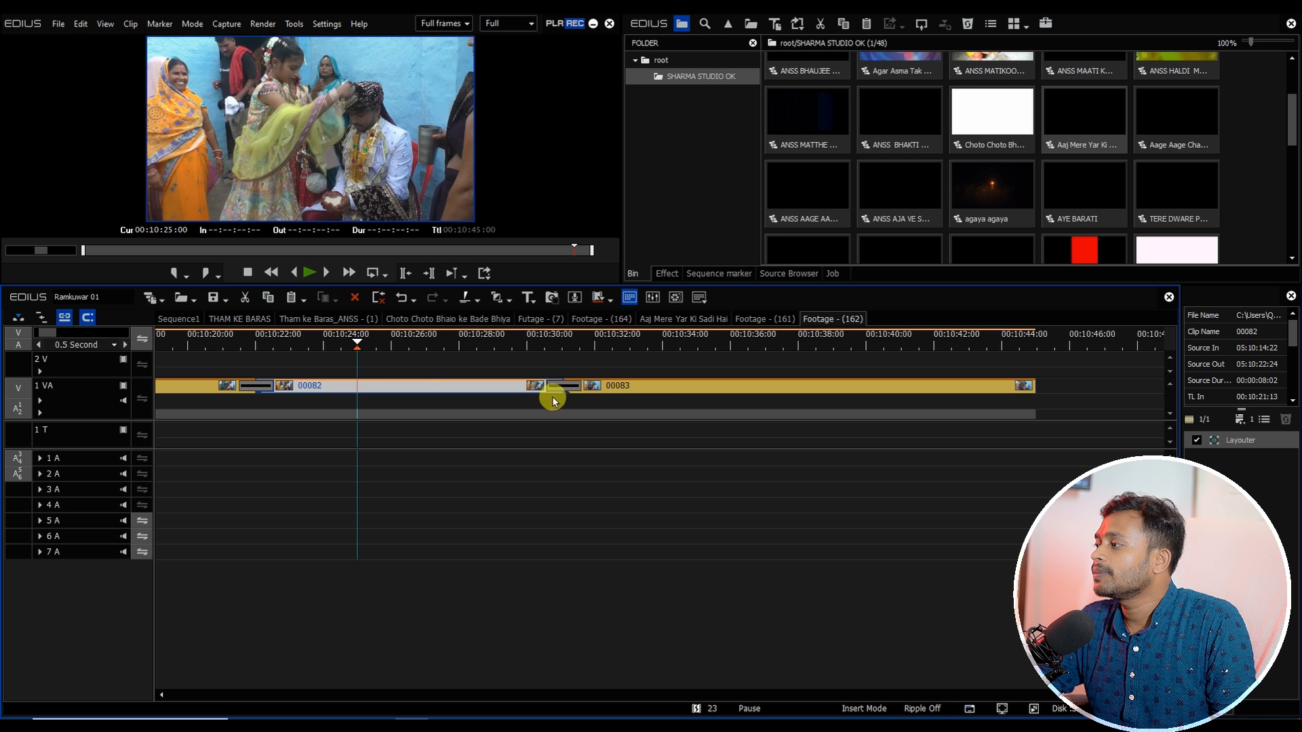
{"action": "left_click", "coordinate": [690, 393]}
{"action": "left_click", "coordinate": [175, 319]}
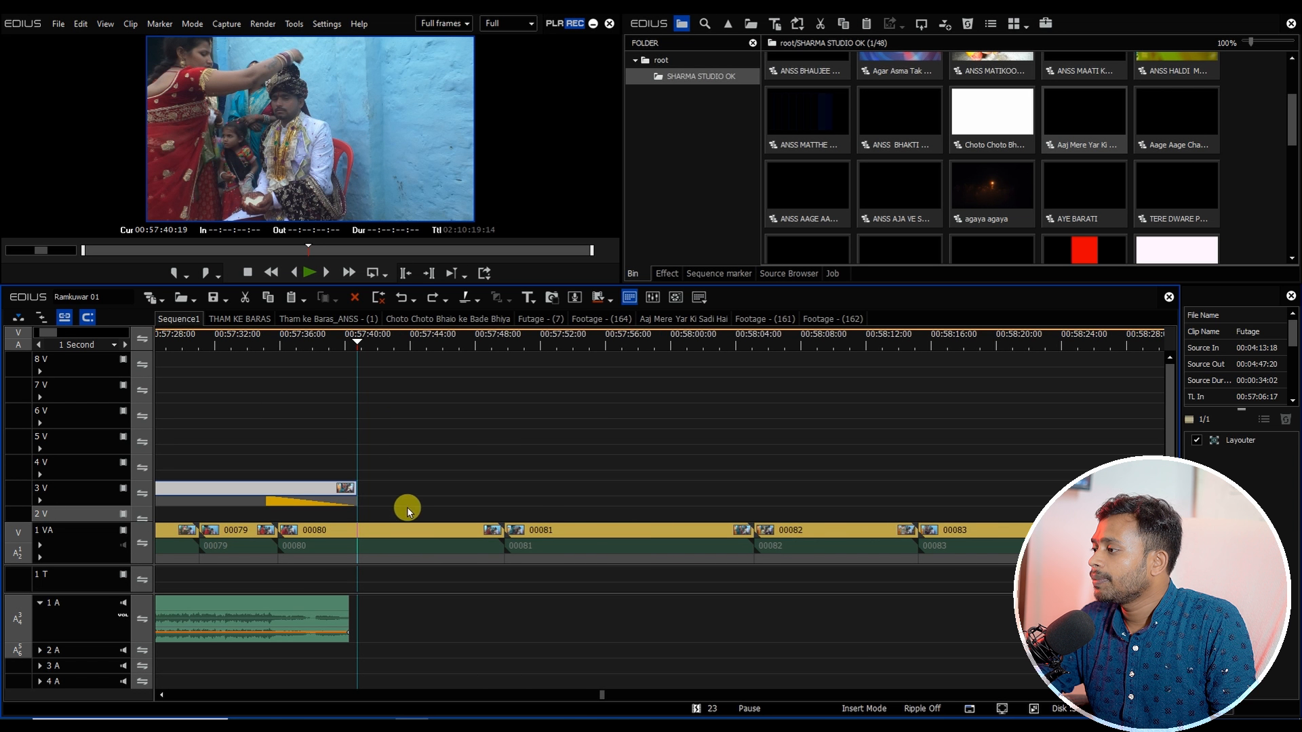
Step: Scrub through the clips around 00080 to 00083 at the end of the Futage section in Sequence1
{"action": "scroll", "coordinate": [408, 512], "scroll_direction": "down", "scroll_amount": 1}
{"action": "left_click", "coordinate": [456, 528]}
{"action": "left_click", "coordinate": [595, 531]}
{"action": "left_click", "coordinate": [607, 350]}
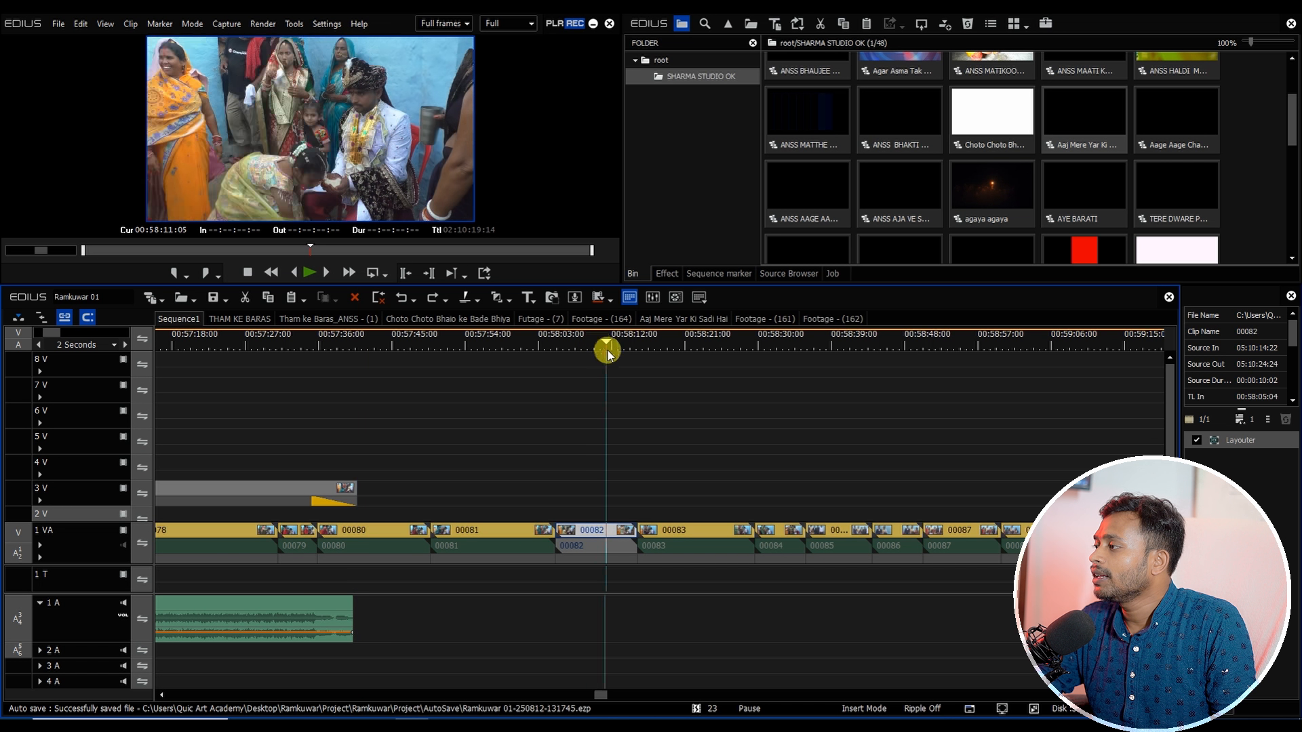
{"action": "left_click_drag", "start_coordinate": [607, 349], "coordinate": [315, 467]}
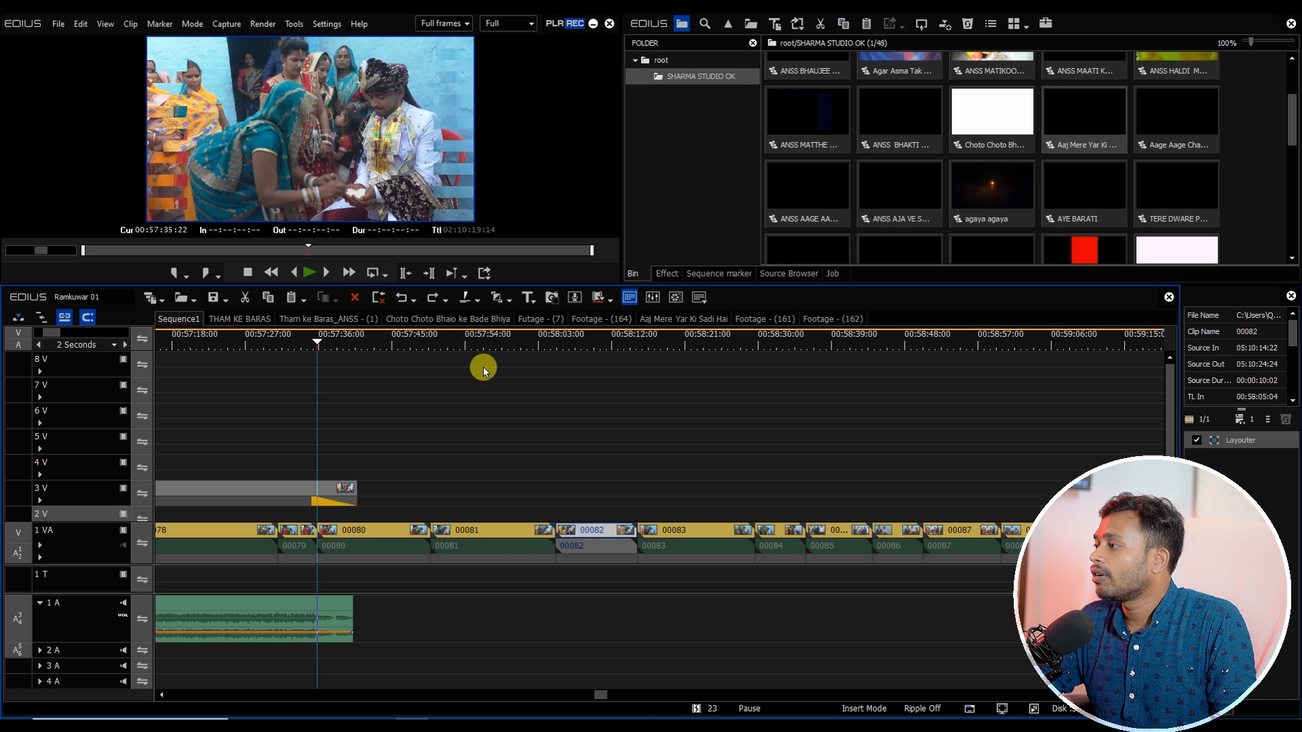
{"action": "left_click_drag", "start_coordinate": [538, 347], "coordinate": [363, 398]}
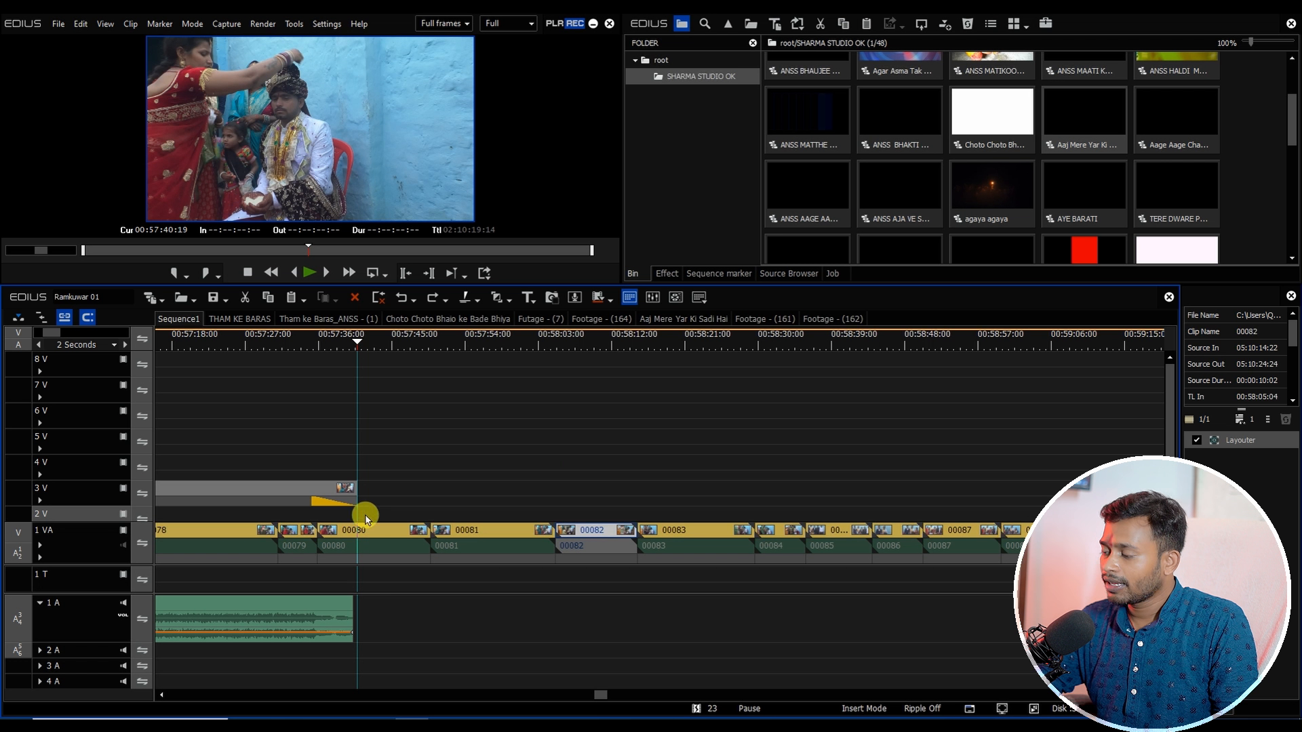
{"action": "left_click", "coordinate": [374, 553]}
{"action": "left_click_drag", "start_coordinate": [374, 553], "coordinate": [409, 522]}
{"action": "scroll", "coordinate": [366, 442], "scroll_direction": "down", "scroll_amount": 1}
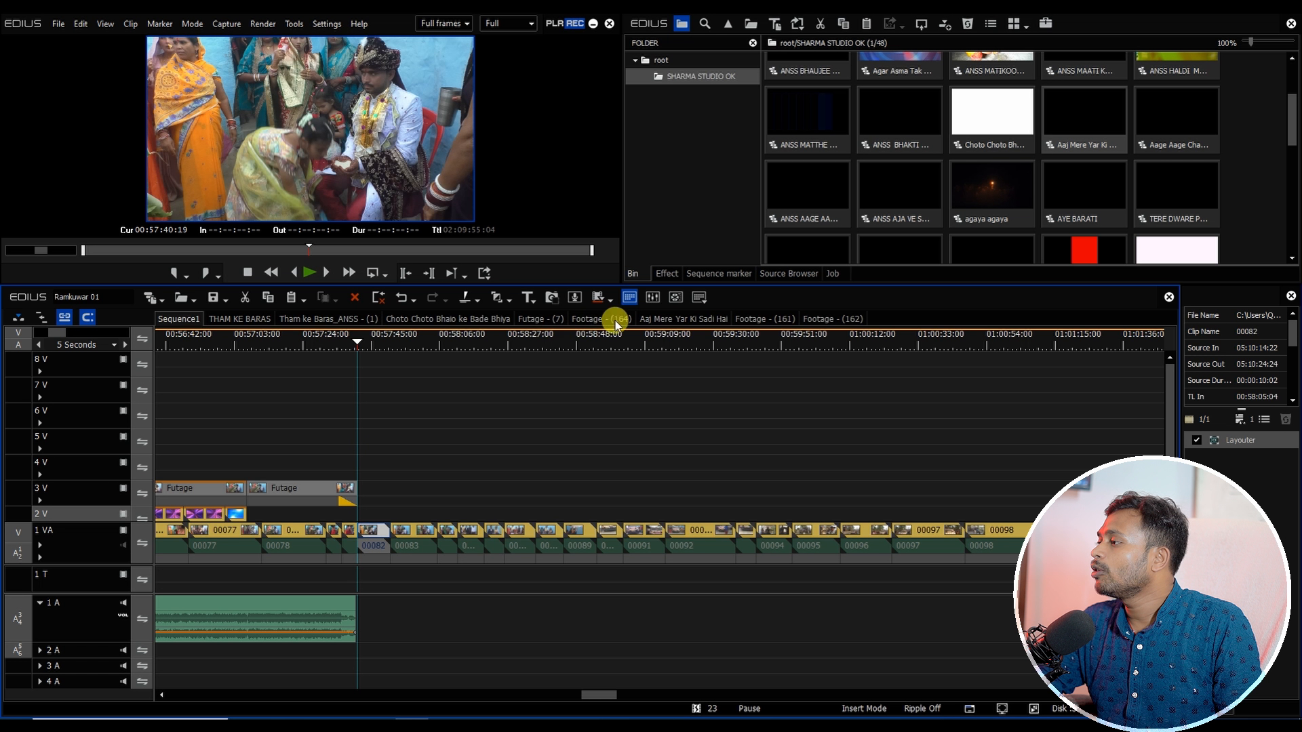
Step: Close all the other sequence tabs, leaving only Sequence1 open
{"action": "right_click", "coordinate": [161, 329]}
{"action": "left_click", "coordinate": [190, 429]}
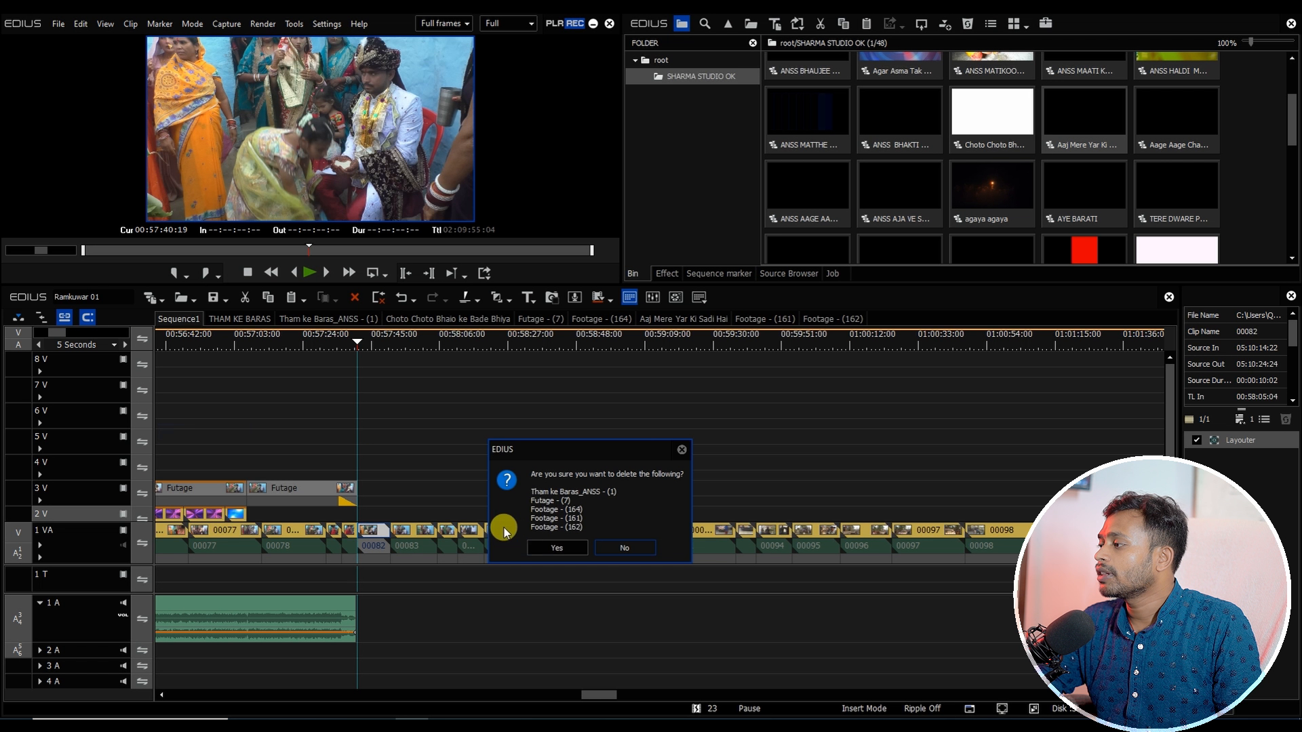
{"action": "left_click", "coordinate": [561, 546]}
Step: Move the audio of clips 00082 and 00083 onto the 1 A track after the song and add default transitions
{"action": "left_click_drag", "start_coordinate": [599, 696], "coordinate": [602, 696]}
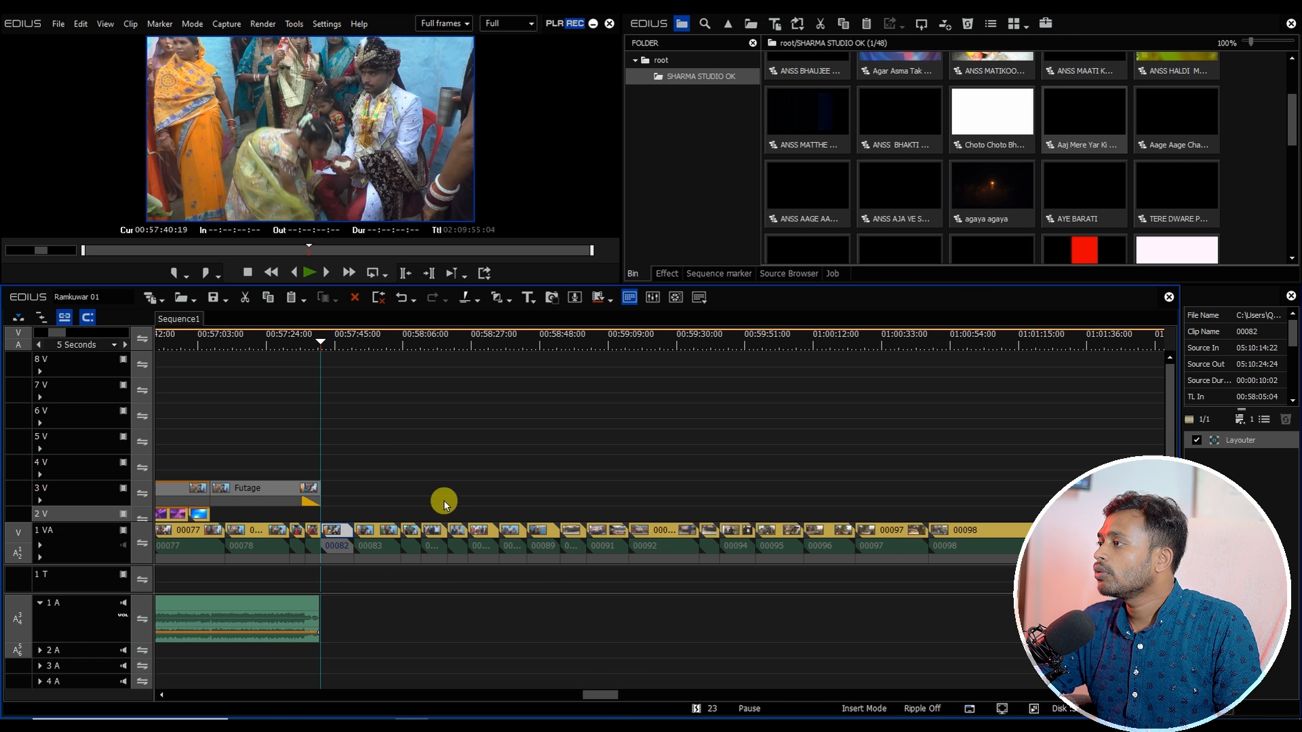
{"action": "left_click_drag", "start_coordinate": [333, 343], "coordinate": [451, 384]}
{"action": "left_click_drag", "start_coordinate": [549, 396], "coordinate": [379, 606]}
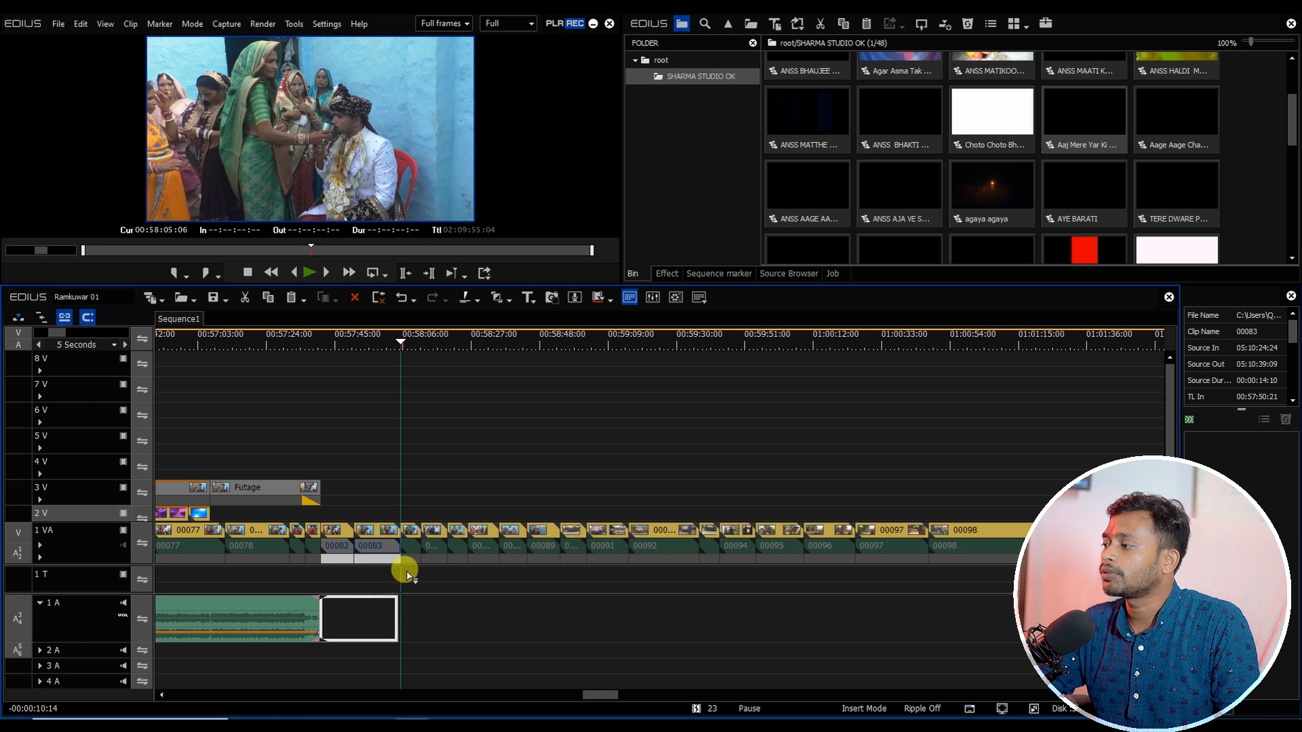
{"action": "left_click", "coordinate": [345, 342]}
{"action": "left_click_drag", "start_coordinate": [378, 507], "coordinate": [352, 651]}
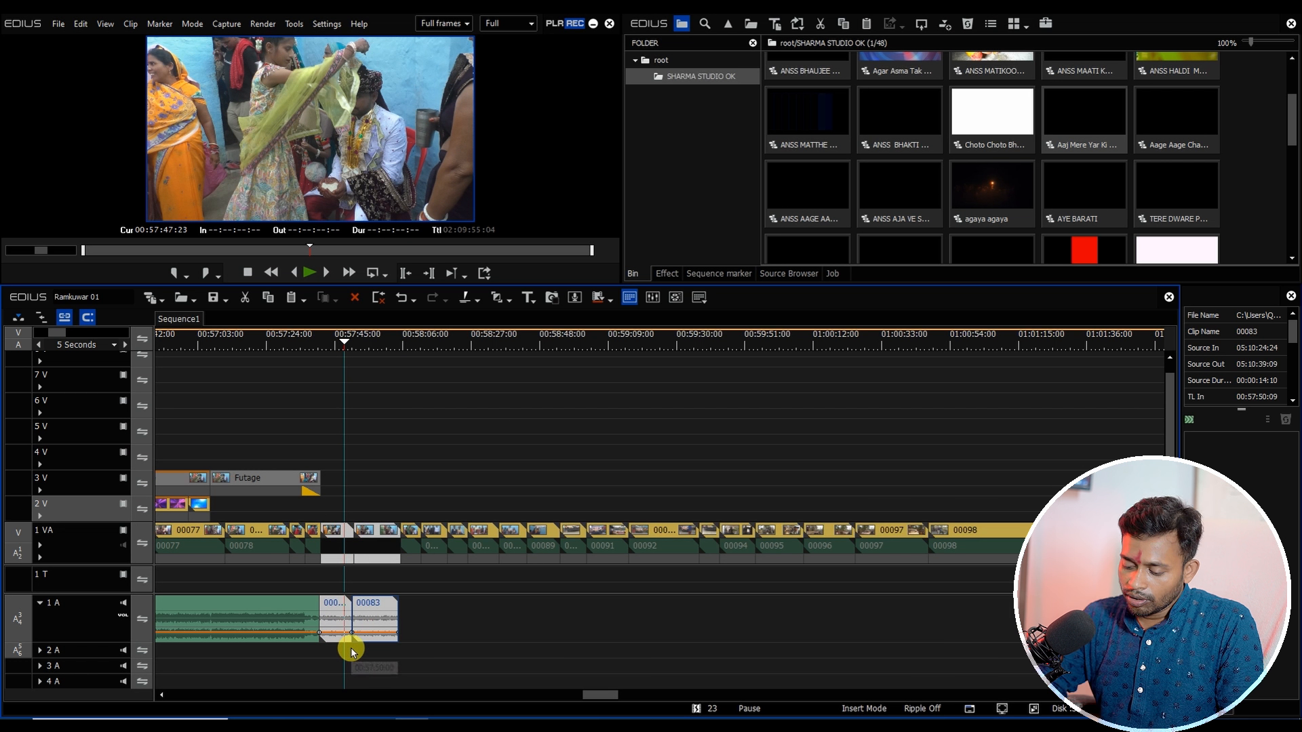
{"action": "key", "text": "ctrl+p"}
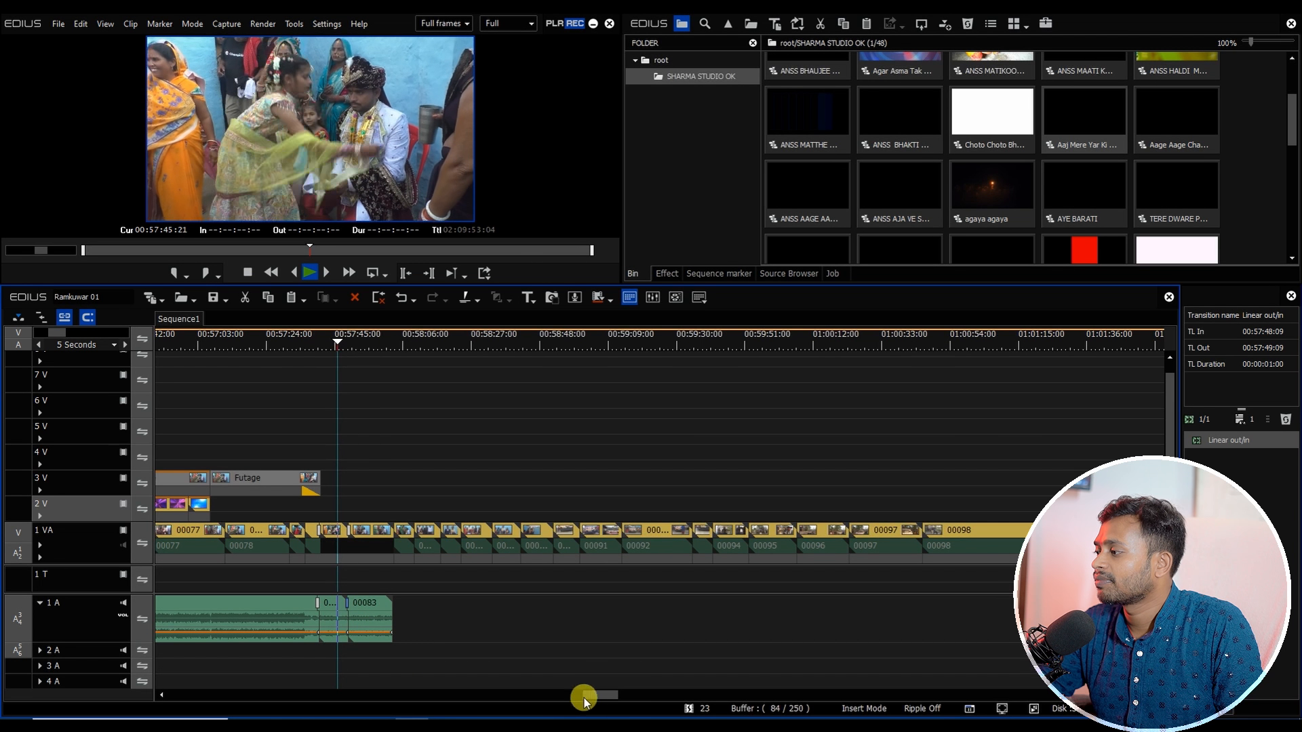
Step: Scrub through the 1 VA clips following 00083 in Sequence1
{"action": "left_click_drag", "start_coordinate": [582, 696], "coordinate": [590, 695]}
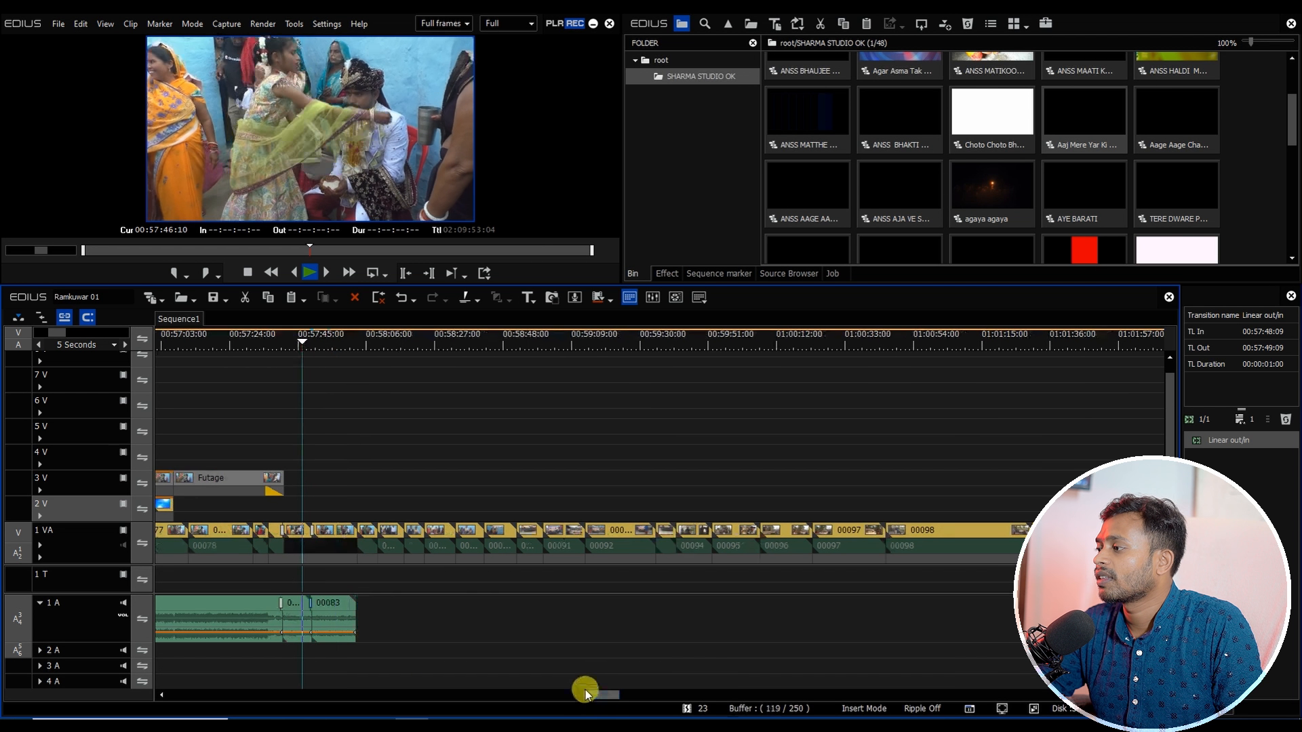
{"action": "left_click", "coordinate": [332, 342]}
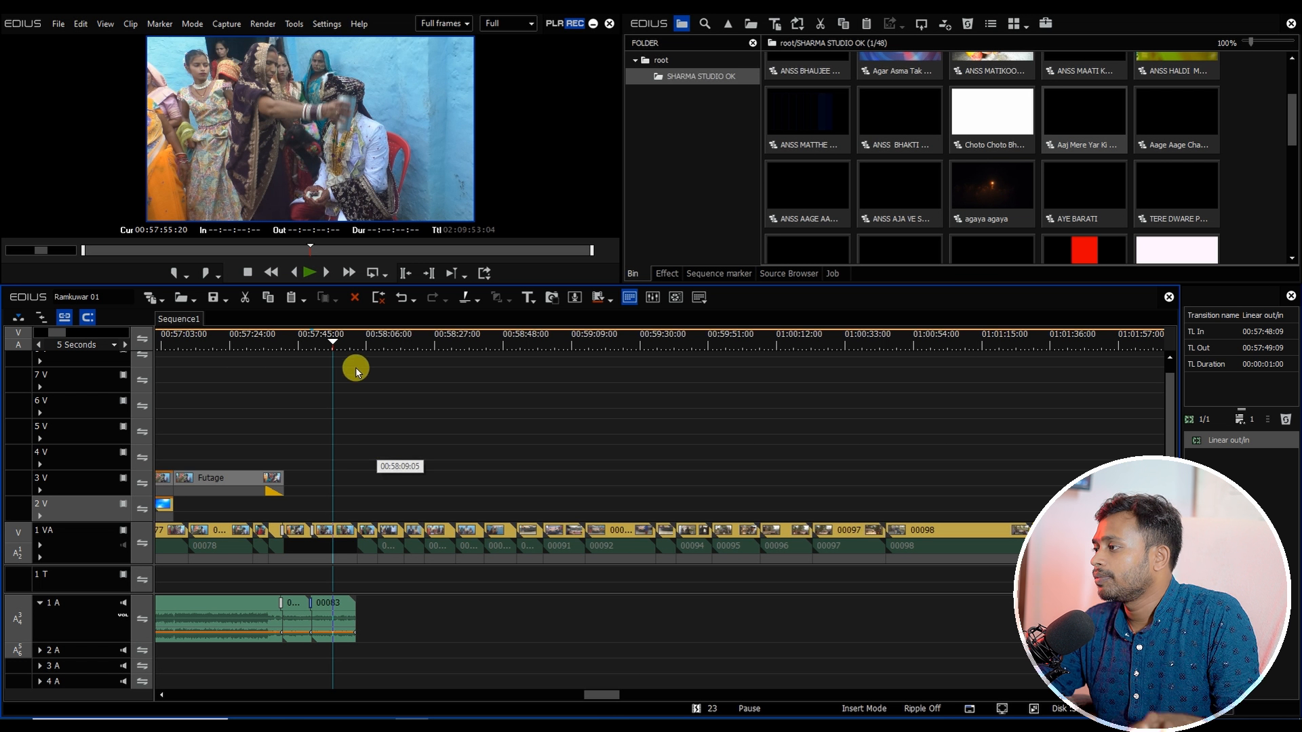
{"action": "left_click_drag", "start_coordinate": [359, 351], "coordinate": [562, 485]}
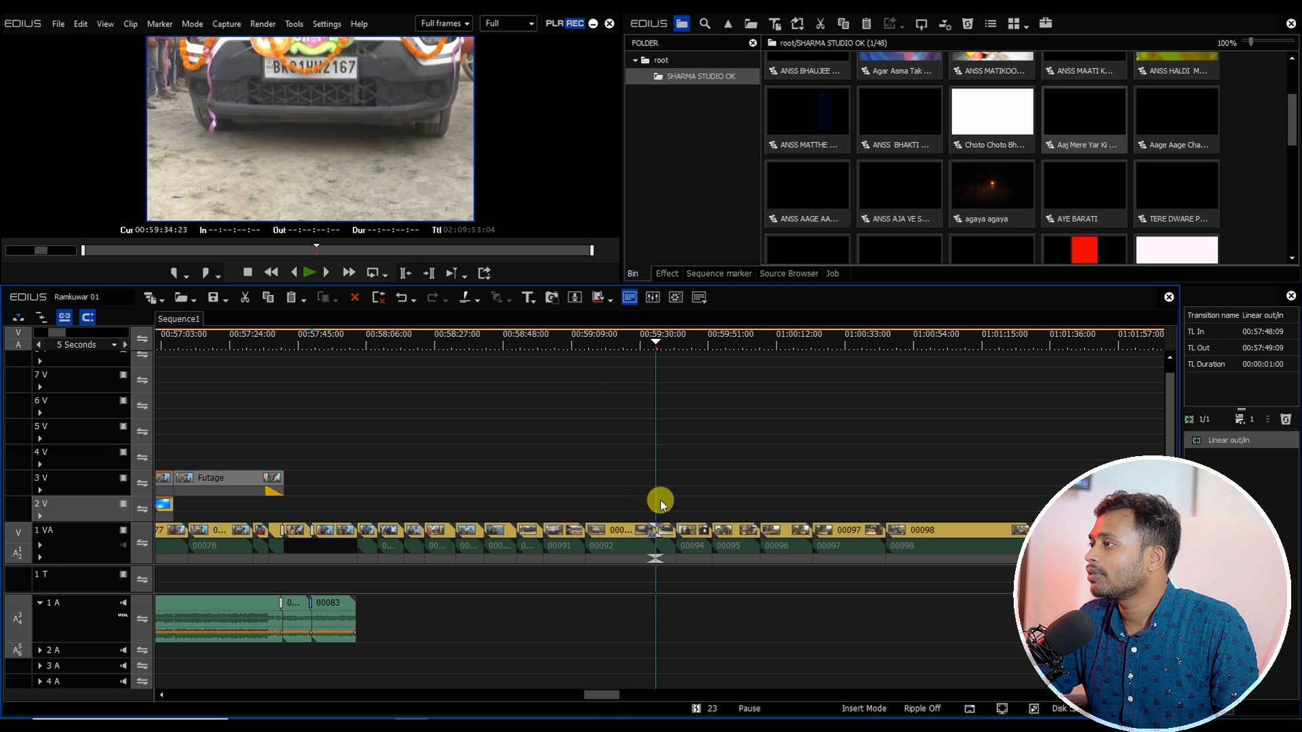
{"action": "left_click_drag", "start_coordinate": [660, 501], "coordinate": [681, 509]}
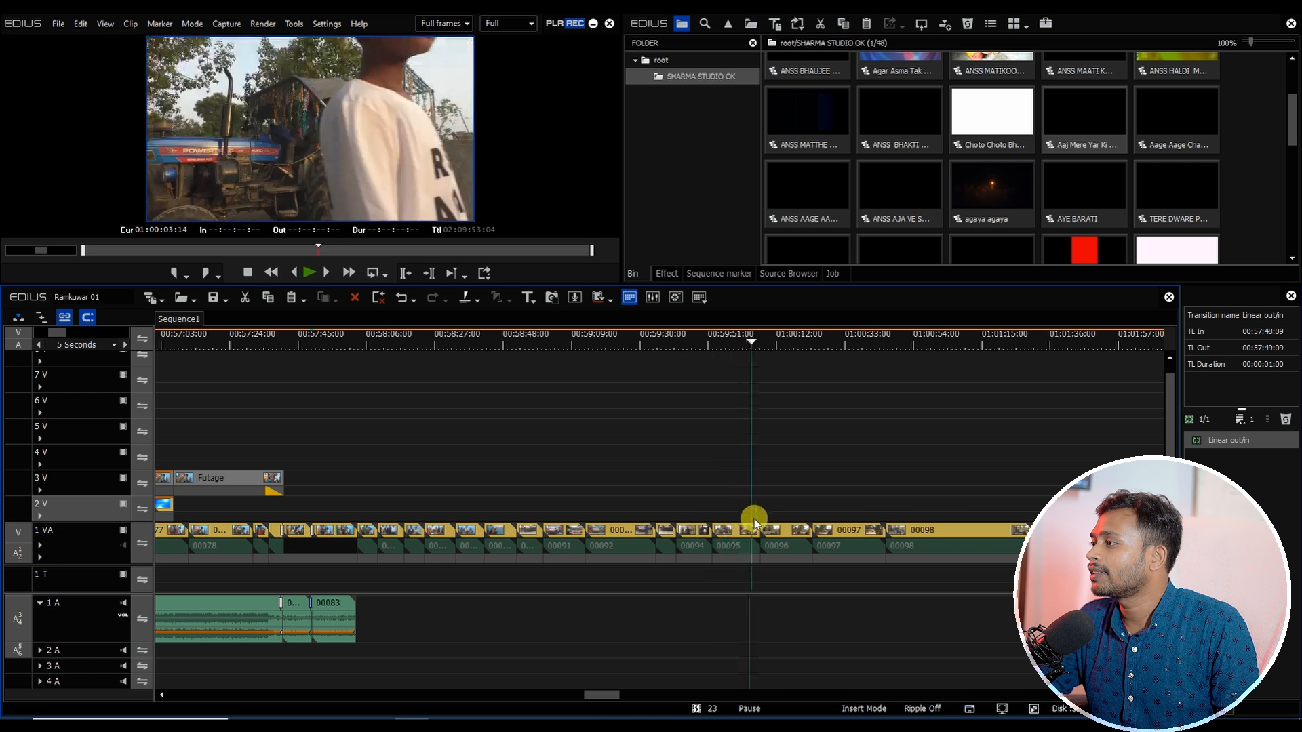
{"action": "left_click_drag", "start_coordinate": [884, 528], "coordinate": [1006, 536]}
{"action": "left_click_drag", "start_coordinate": [722, 575], "coordinate": [662, 587]}
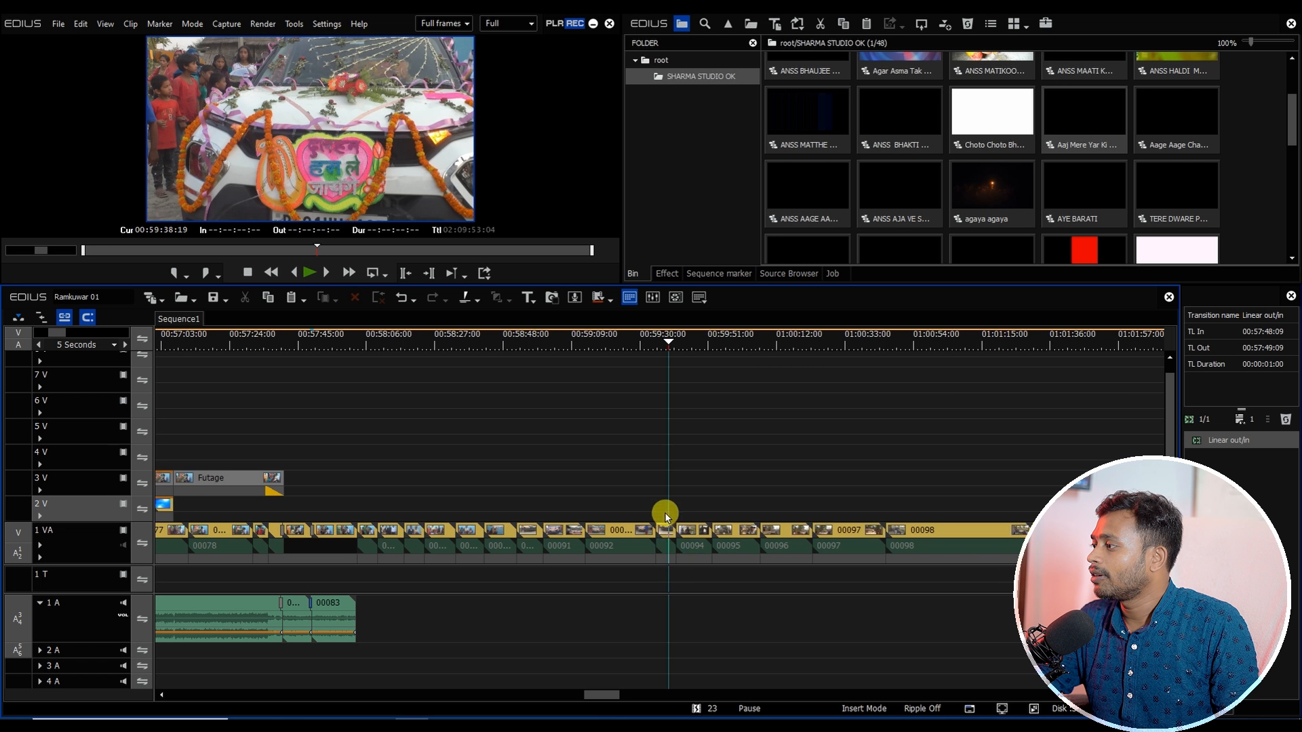
Step: Select the 1 VA clips between 00083 and 00094 and set their speed to 50%
{"action": "left_click_drag", "start_coordinate": [664, 528], "coordinate": [404, 611]}
{"action": "left_click_drag", "start_coordinate": [380, 345], "coordinate": [466, 463]}
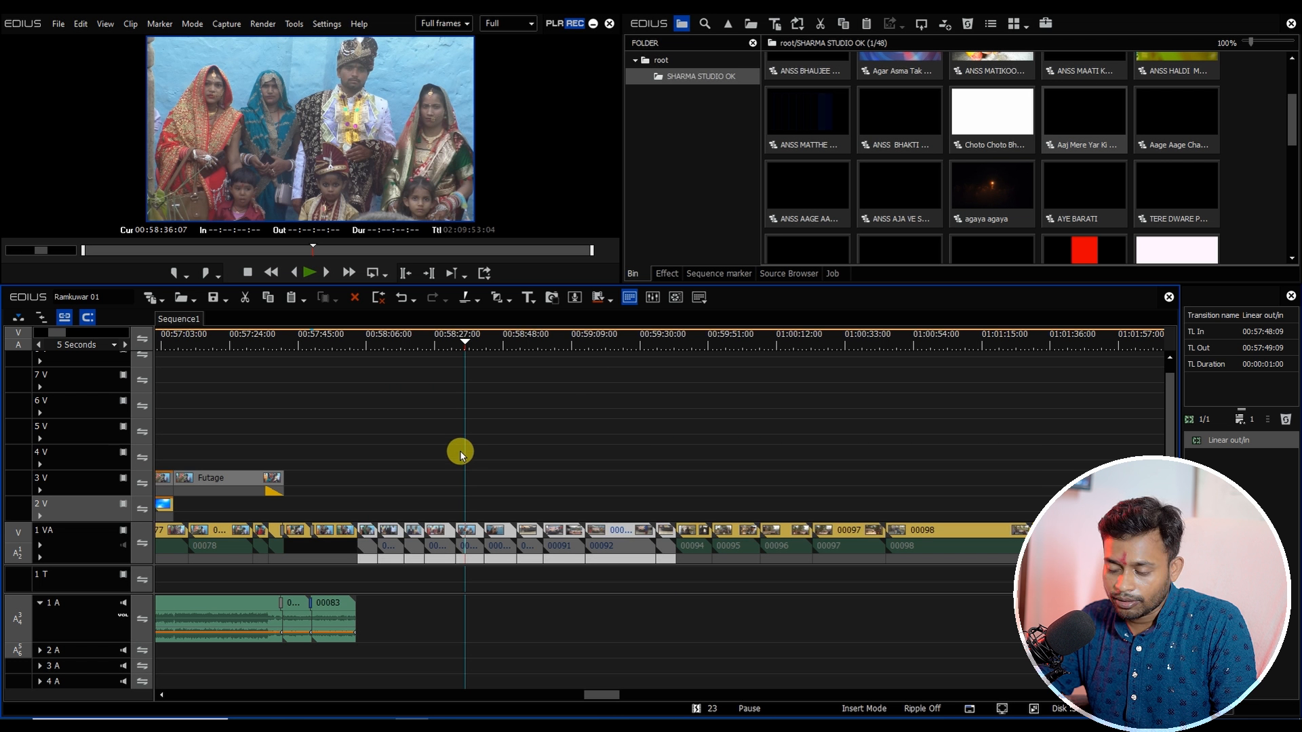
{"action": "key", "text": "alt+a"}
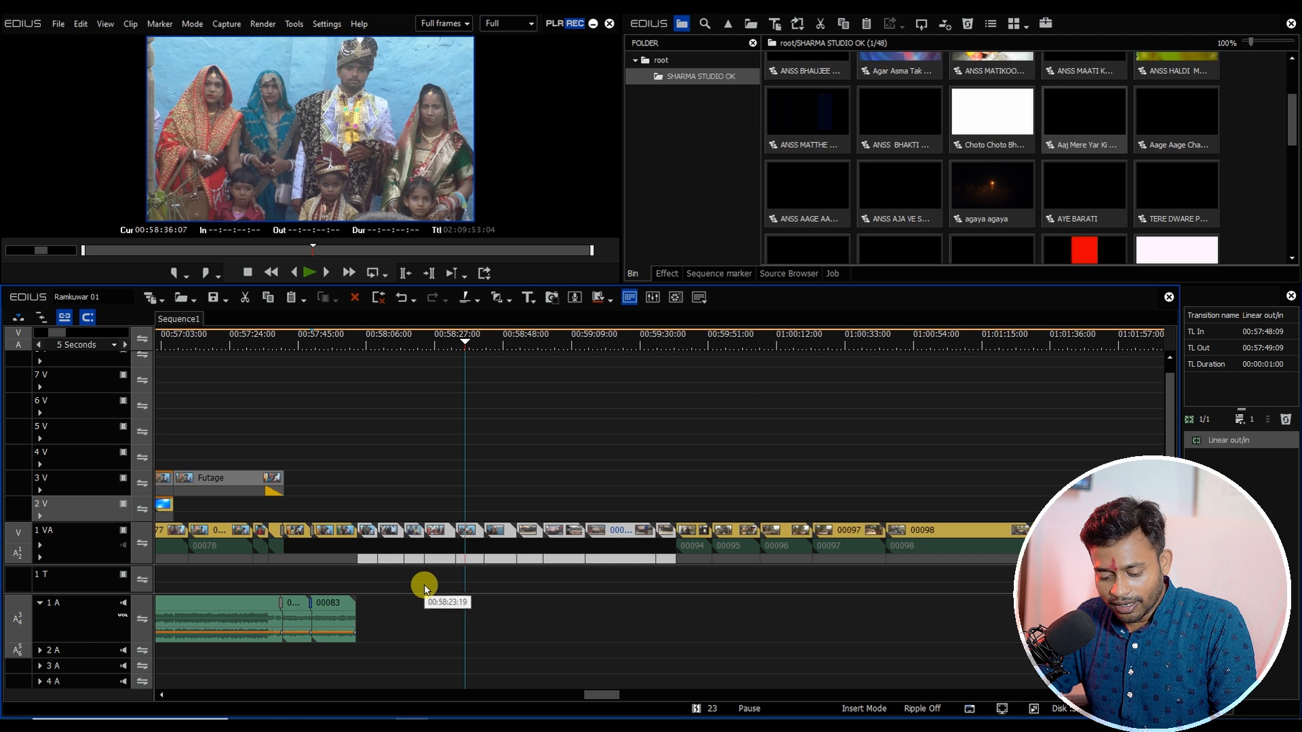
{"action": "key", "text": "alt+e"}
{"action": "type", "text": "50"}
{"action": "key", "text": "Return"}
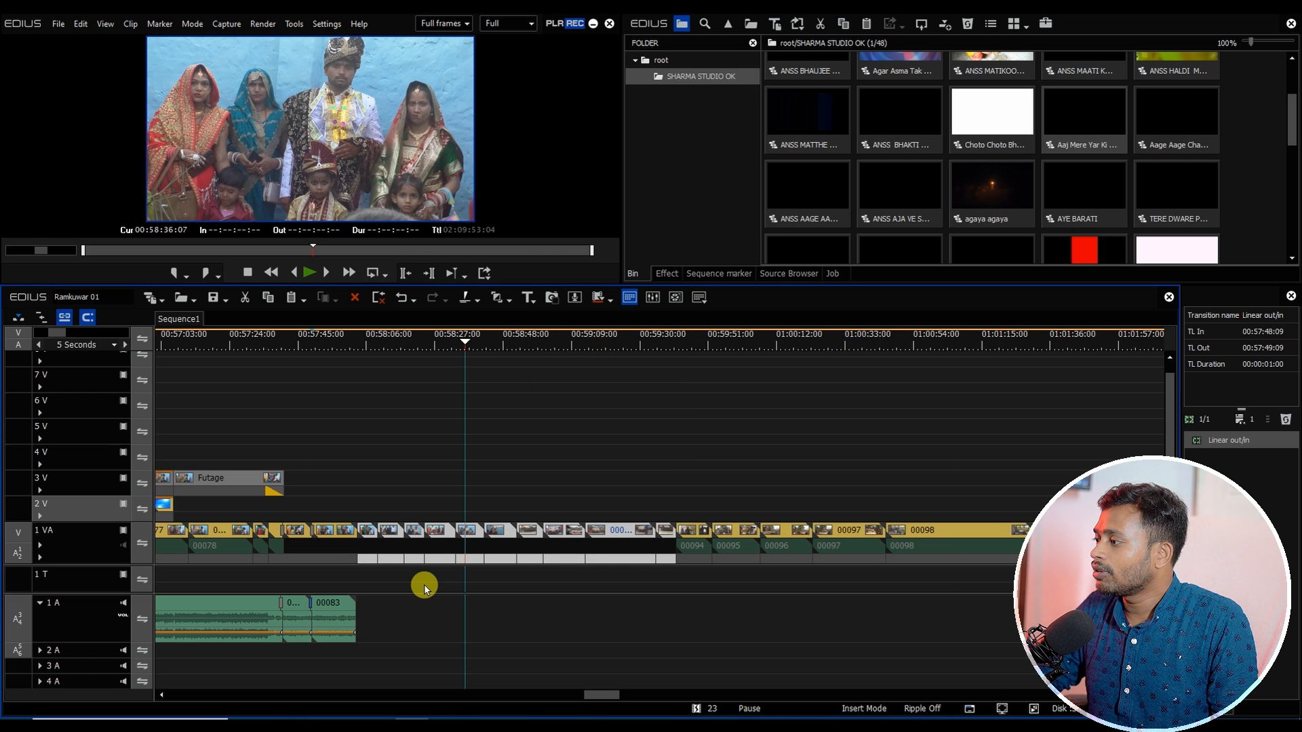
Step: Reselect those clips and apply default transitions between them
{"action": "left_click", "coordinate": [426, 582]}
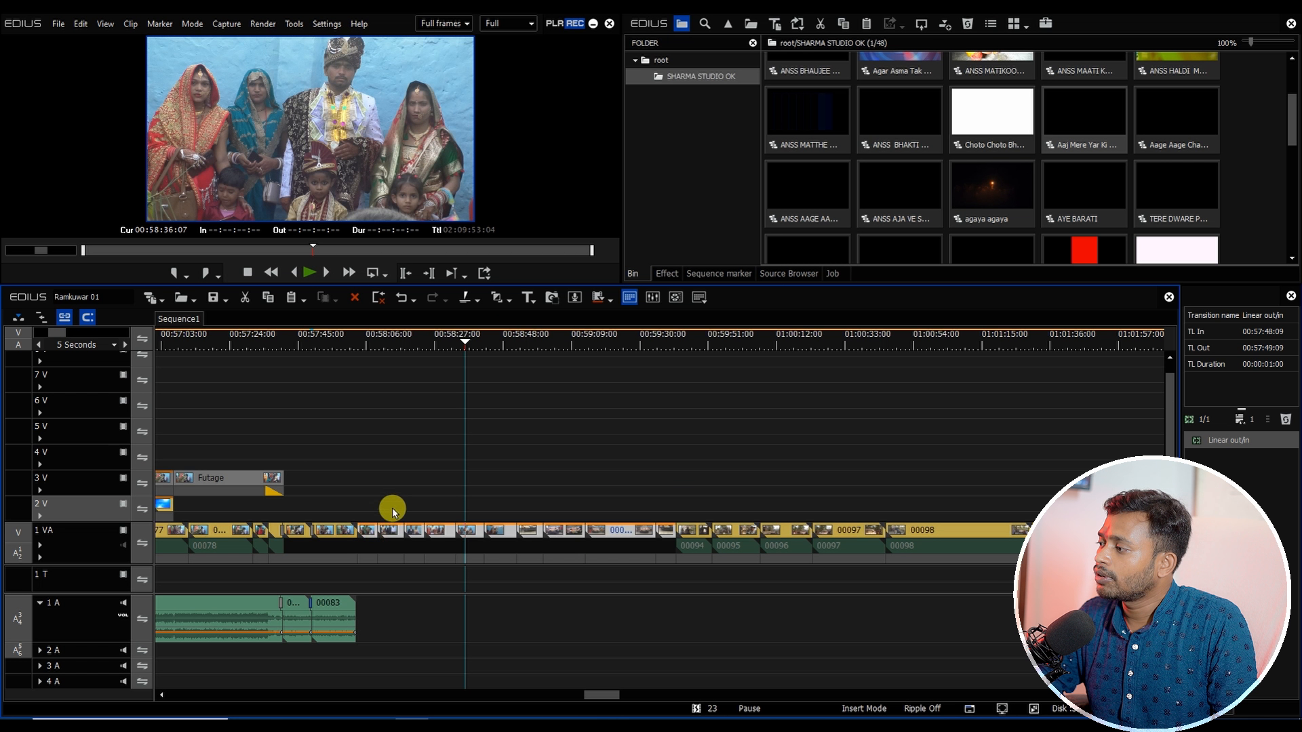
{"action": "left_click_drag", "start_coordinate": [392, 509], "coordinate": [665, 641]}
{"action": "key", "text": "ctrl+p"}
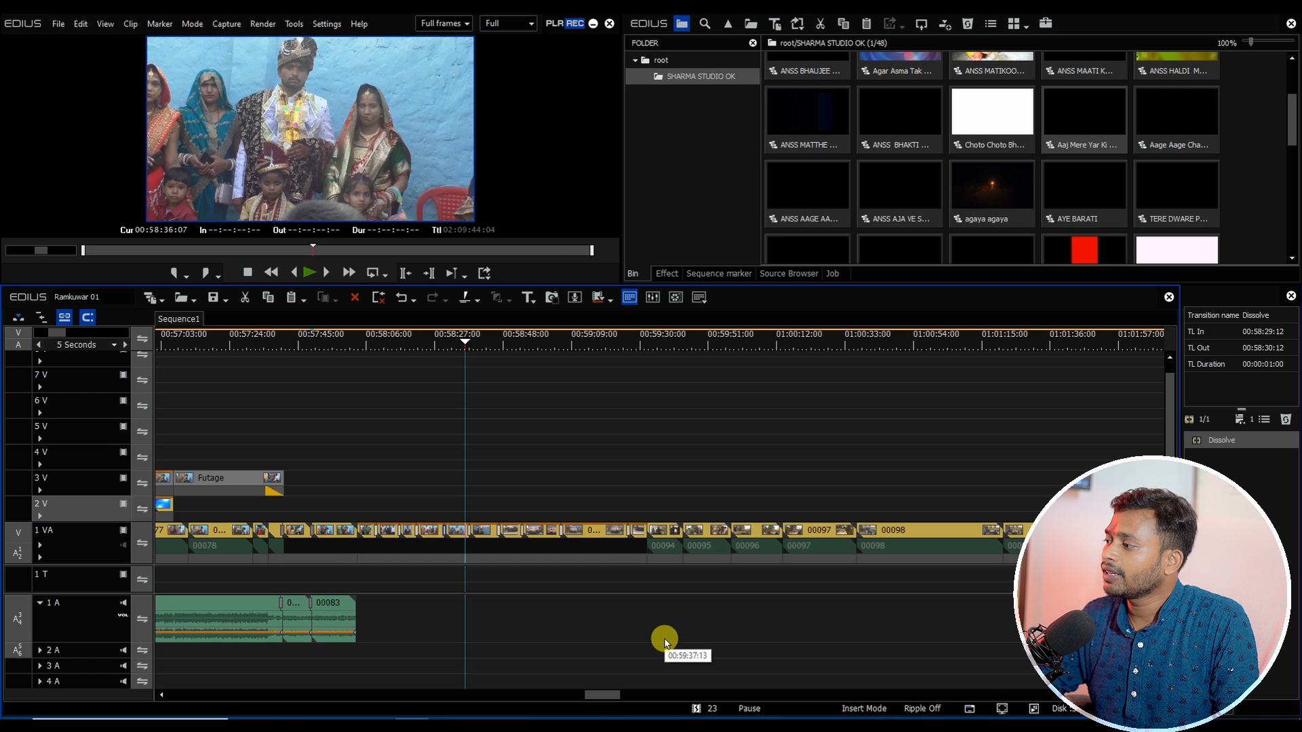
Step: Open the Aage Aage Chahat Chali project sequence from the bin, play it briefly and select all its content
{"action": "left_click_drag", "start_coordinate": [426, 337], "coordinate": [358, 340]}
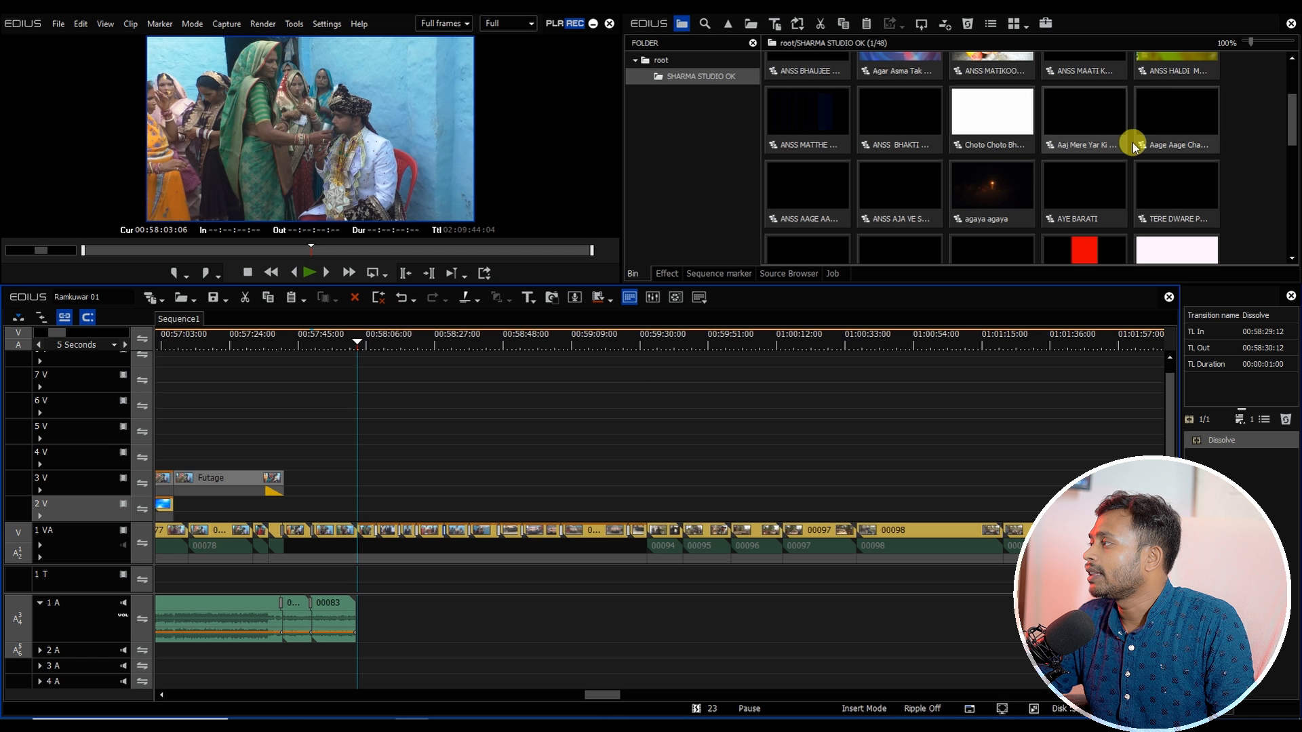
{"action": "double_click", "coordinate": [1165, 108]}
{"action": "key", "text": "space"}
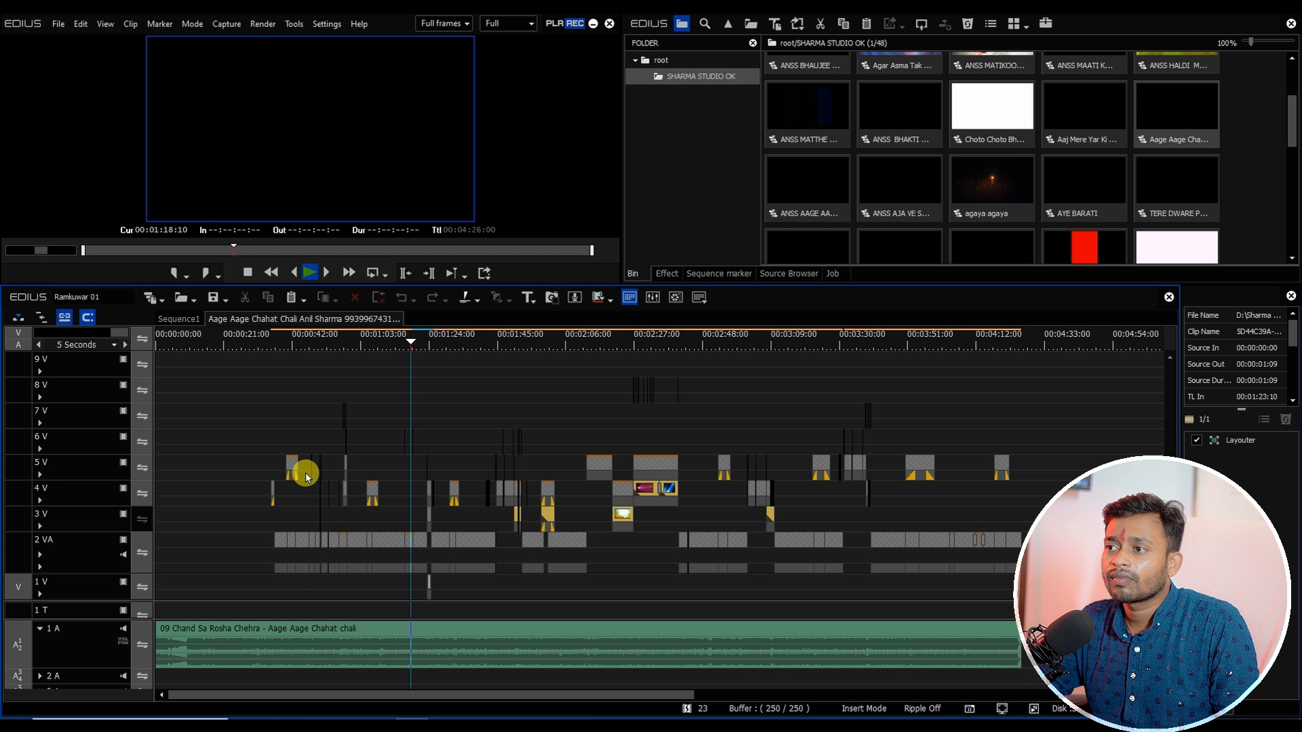
{"action": "key", "text": "space"}
{"action": "key", "text": "ctrl+a"}
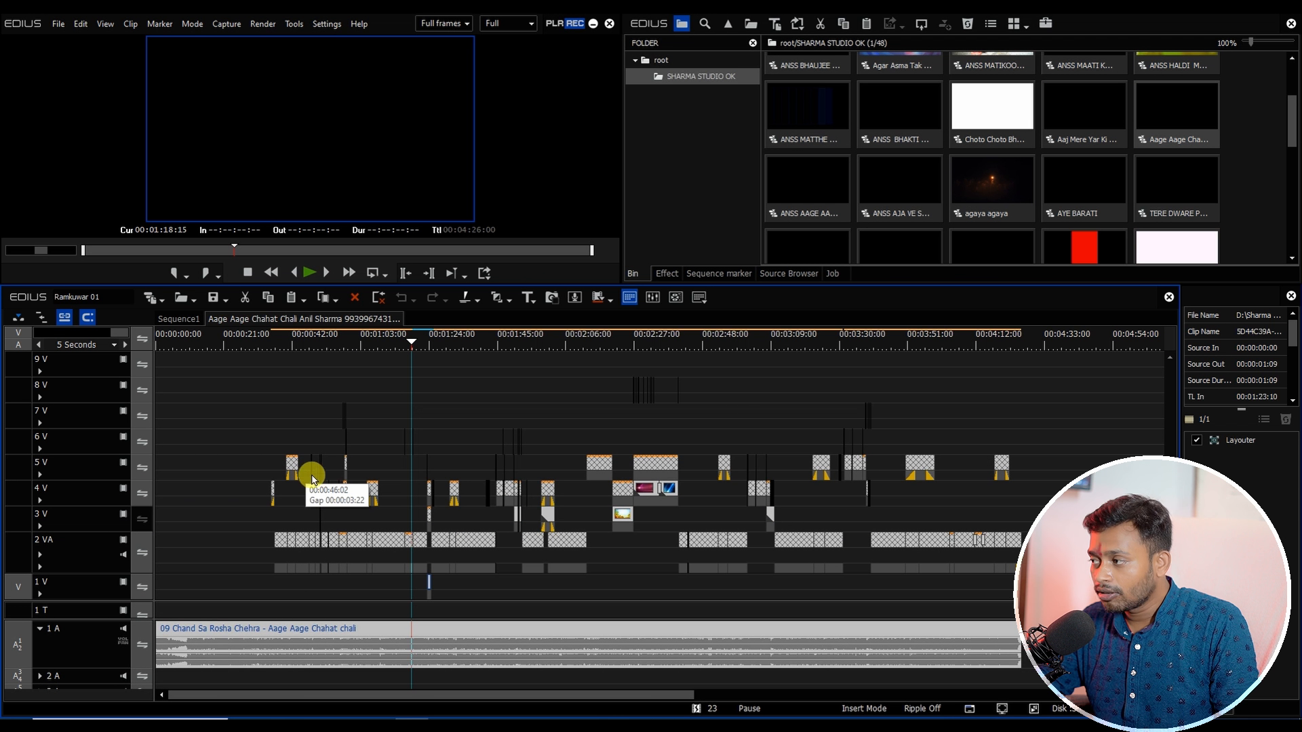
Step: Paste the Aage Aage Chahat Chali content into Sequence1 at 00:58:03:06
{"action": "left_click", "coordinate": [181, 319]}
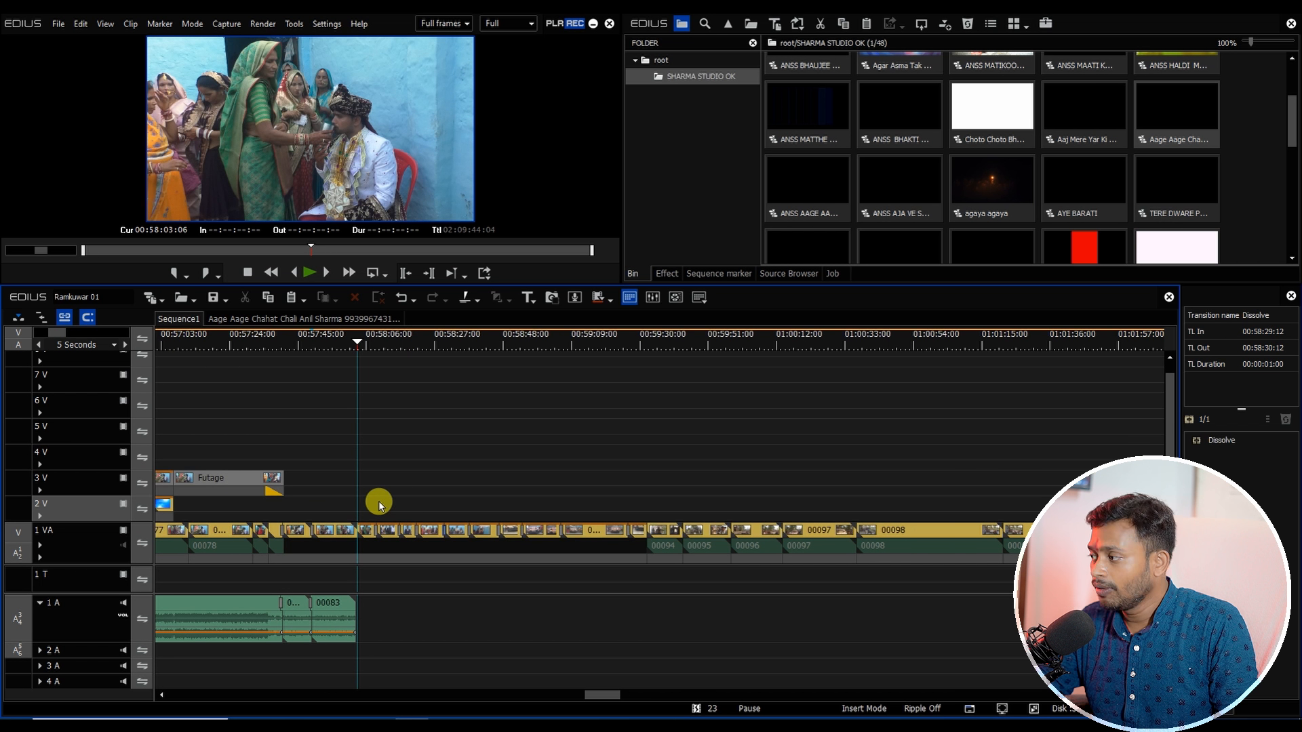
{"action": "key", "text": "ctrl+v"}
{"action": "scroll", "coordinate": [506, 537], "scroll_direction": "down", "scroll_amount": 1}
{"action": "left_click_drag", "start_coordinate": [569, 692], "coordinate": [603, 693]}
{"action": "left_click_drag", "start_coordinate": [237, 345], "coordinate": [266, 365]}
Step: Cut all tracks at 00:59:32:04 and delete the pasted song and overlay after the cut
{"action": "scroll", "coordinate": [279, 424], "scroll_direction": "up", "scroll_amount": 2}
{"action": "scroll", "coordinate": [279, 425], "scroll_direction": "up", "scroll_amount": 2}
{"action": "left_click", "coordinate": [299, 535]}
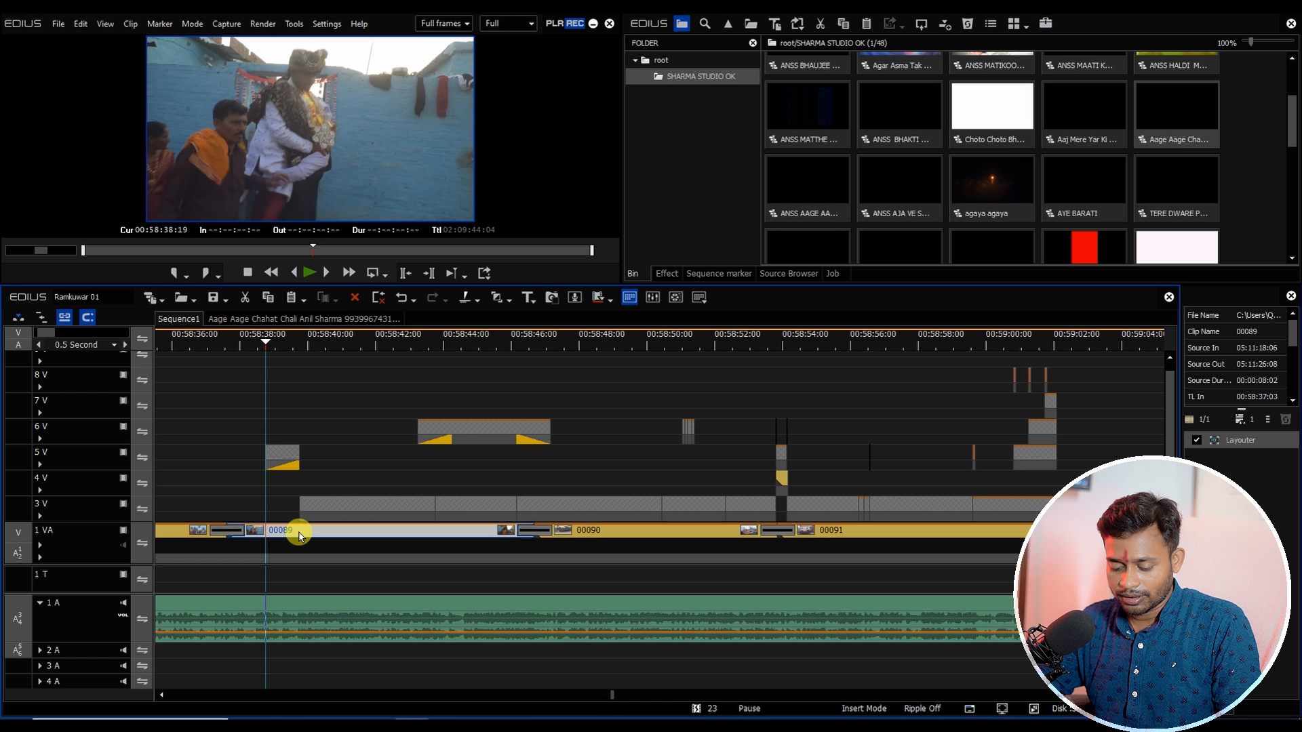
{"action": "scroll", "coordinate": [300, 533], "scroll_direction": "down", "scroll_amount": 3}
{"action": "left_click_drag", "start_coordinate": [277, 572], "coordinate": [428, 530]}
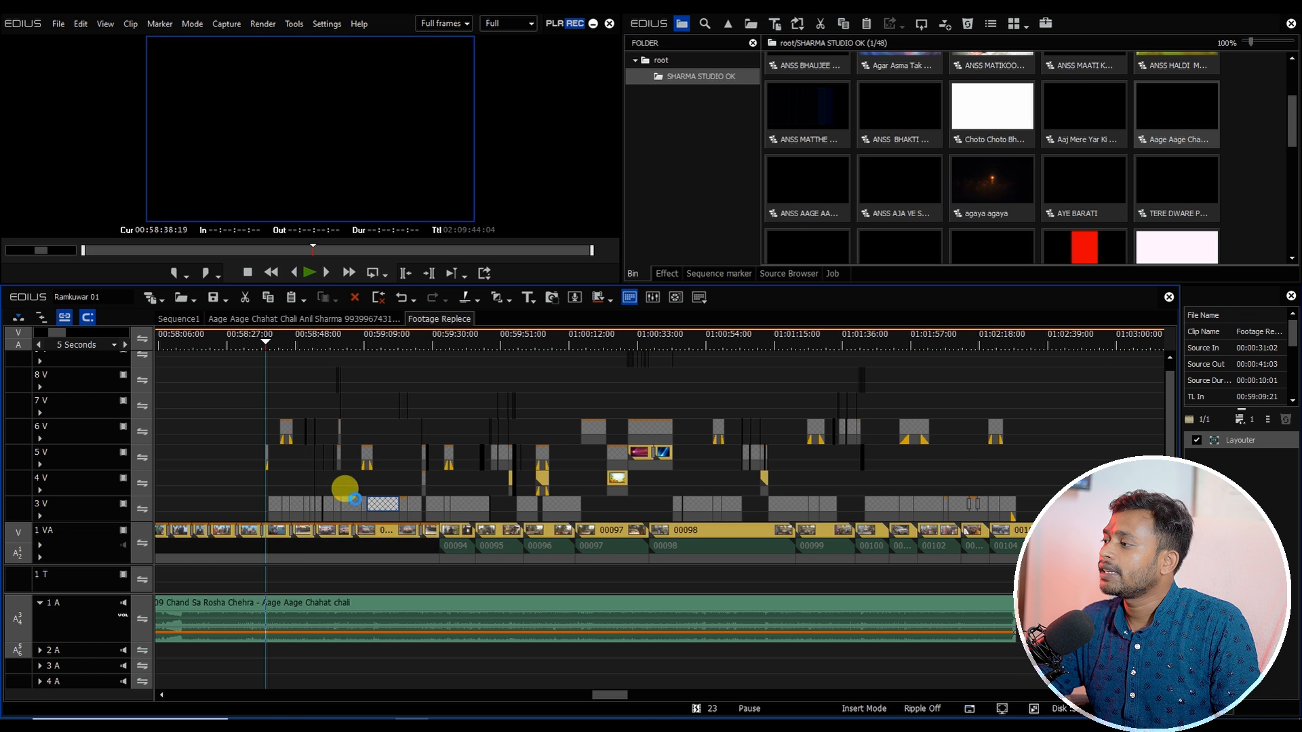
{"action": "left_click", "coordinate": [178, 319]}
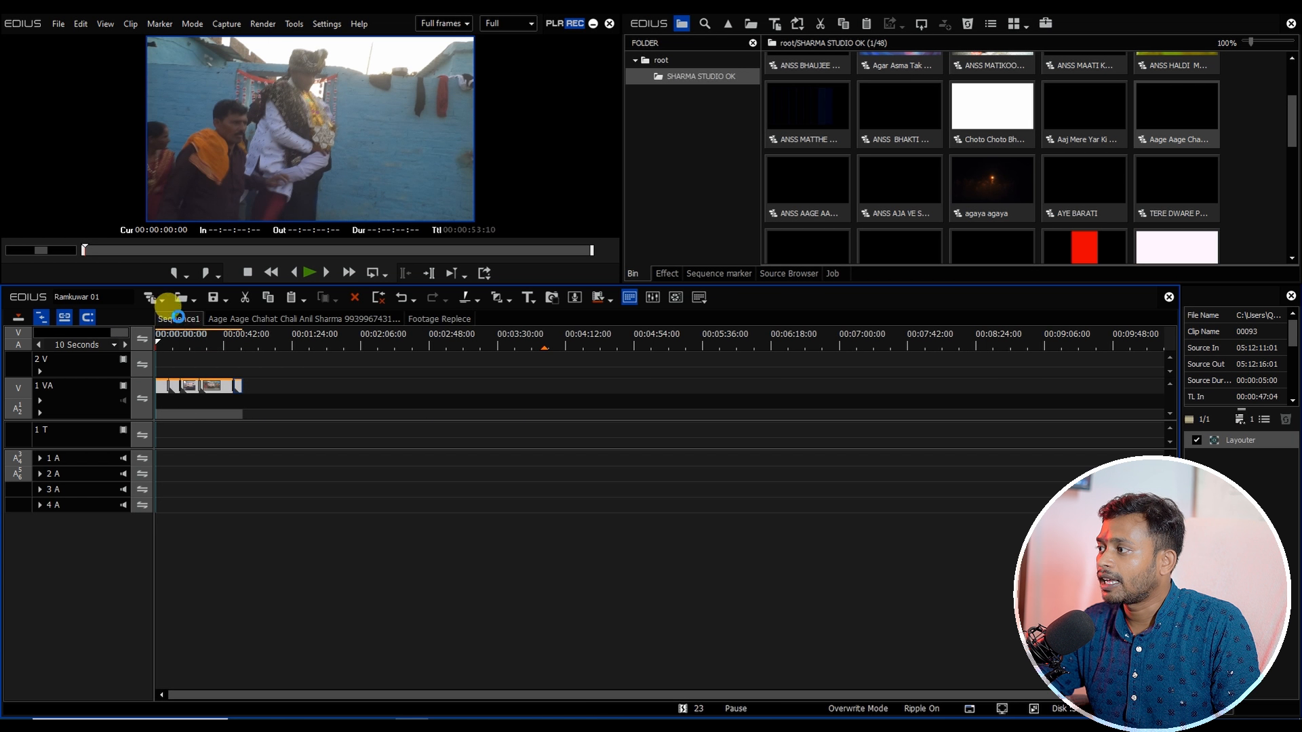
{"action": "left_click_drag", "start_coordinate": [381, 347], "coordinate": [533, 408]}
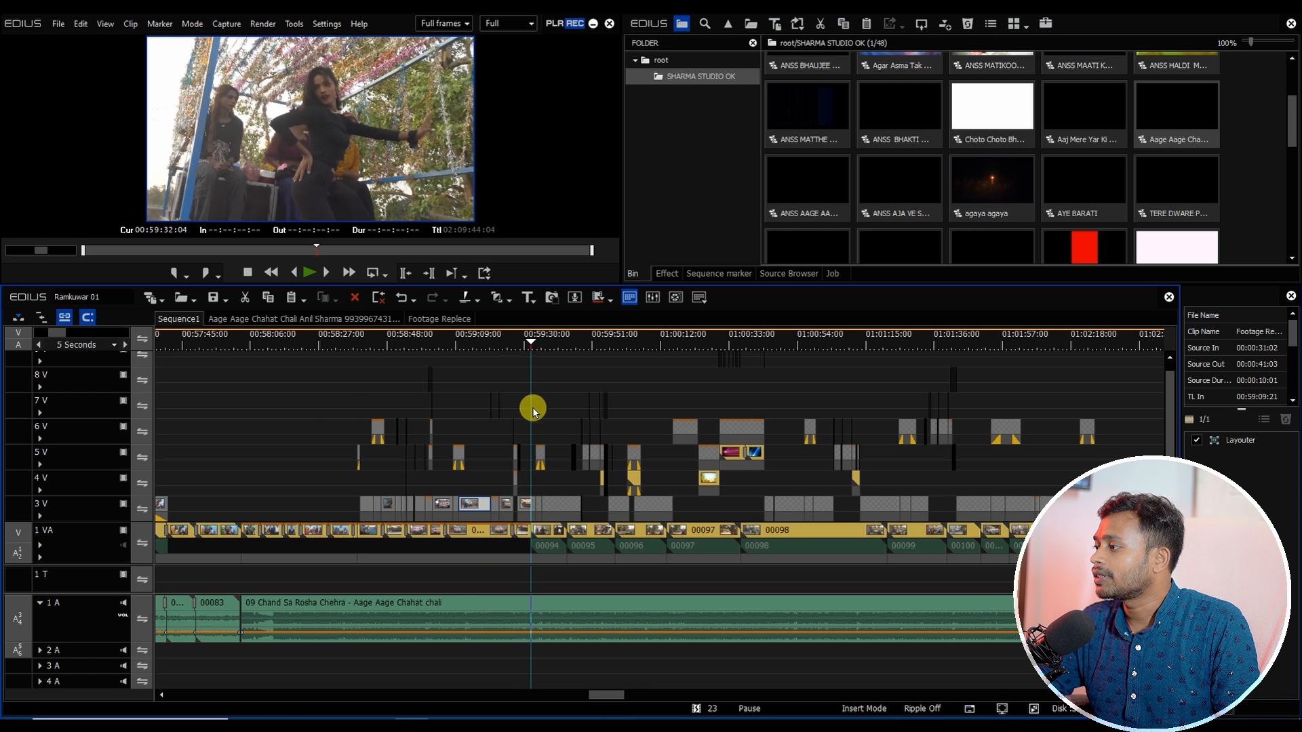
{"action": "scroll", "coordinate": [536, 419], "scroll_direction": "up", "scroll_amount": 3}
{"action": "key", "text": "shift+c"}
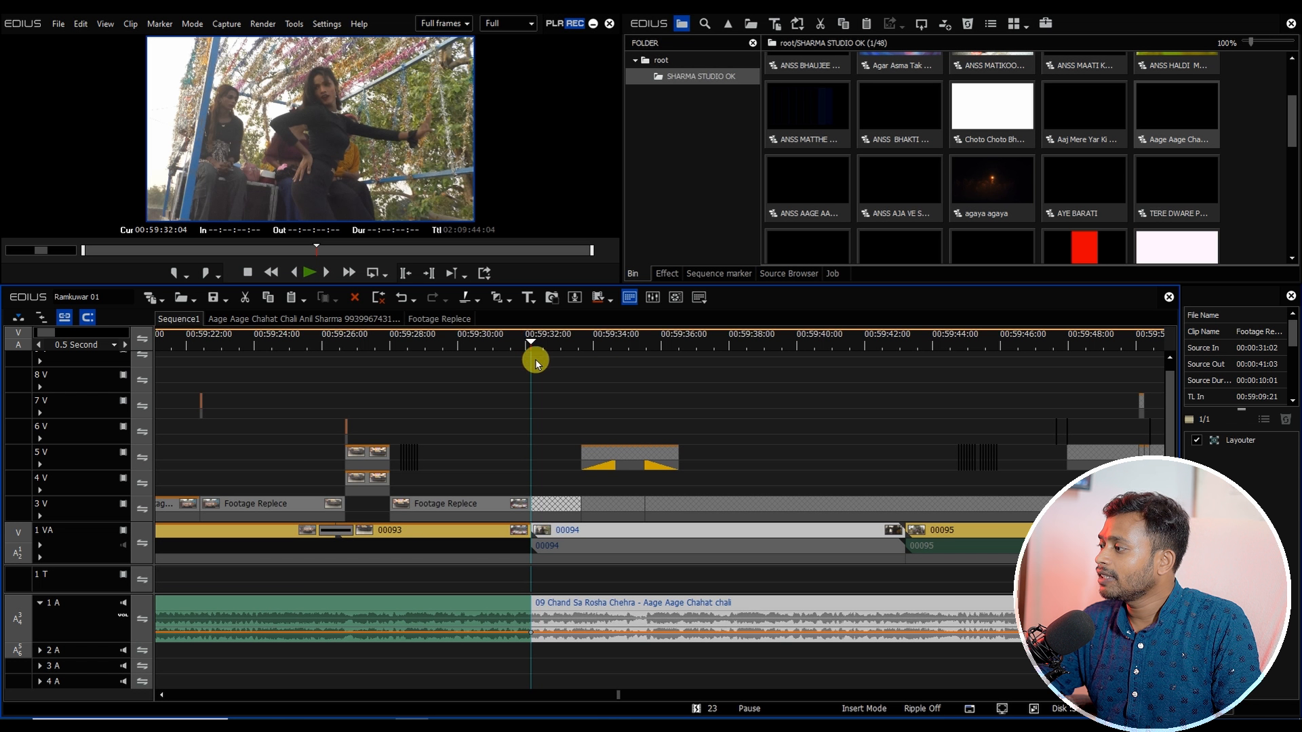
{"action": "left_click", "coordinate": [607, 536]}
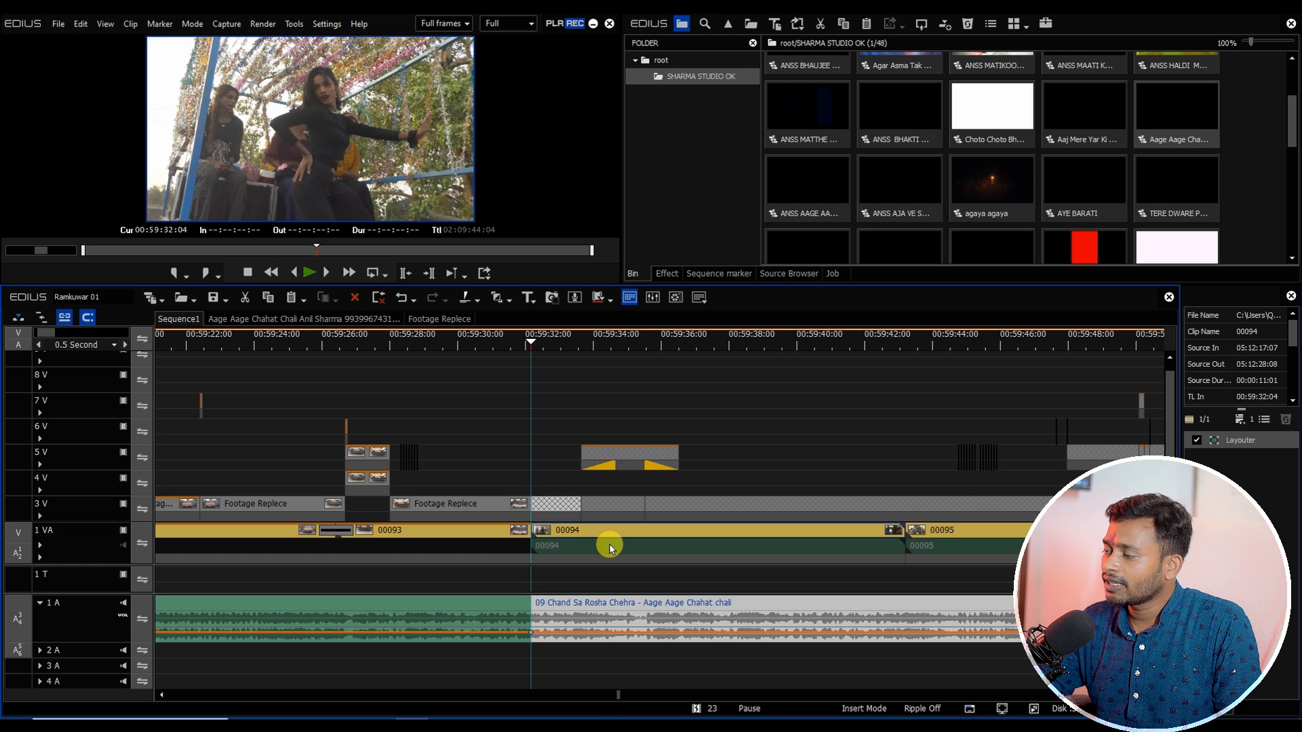
{"action": "key", "text": "Delete"}
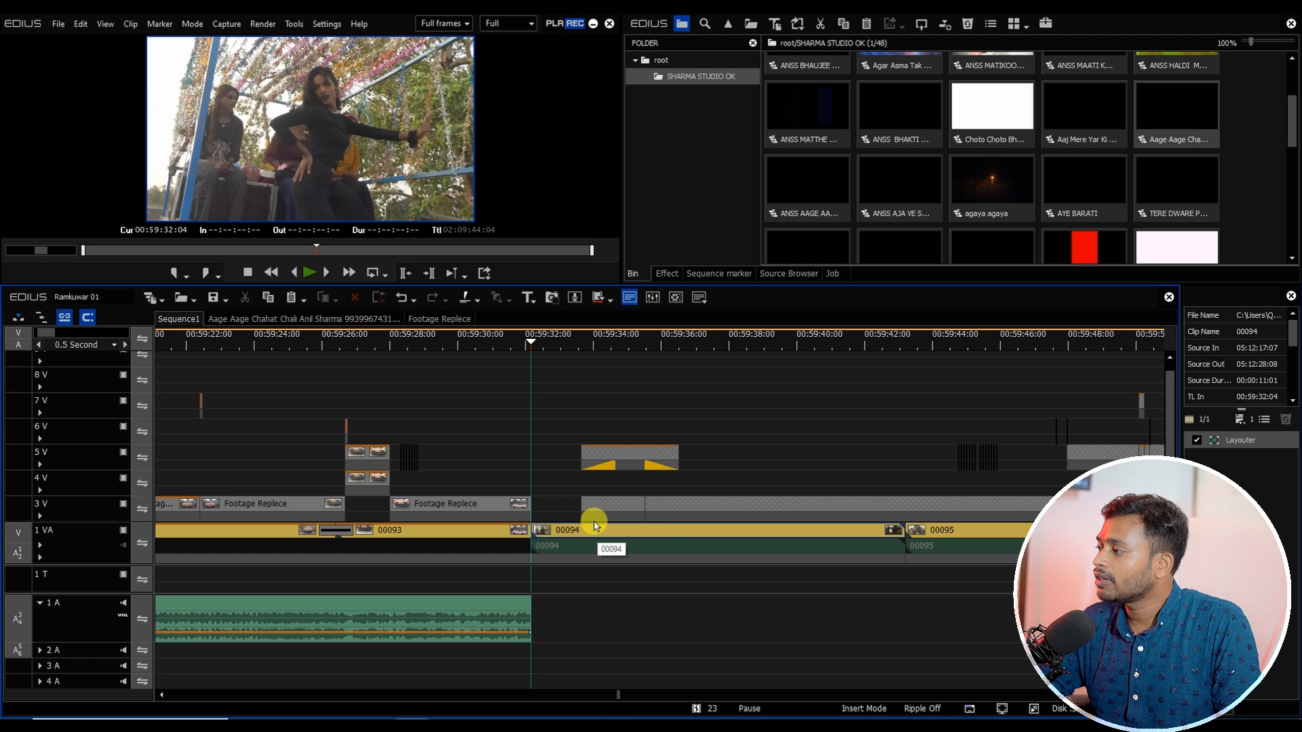
Step: Select and delete the remaining upper-track overlay clips after the cut point
{"action": "scroll", "coordinate": [595, 529], "scroll_direction": "down", "scroll_amount": 3}
{"action": "left_click_drag", "start_coordinate": [1125, 523], "coordinate": [536, 355]}
{"action": "key", "text": "Delete"}
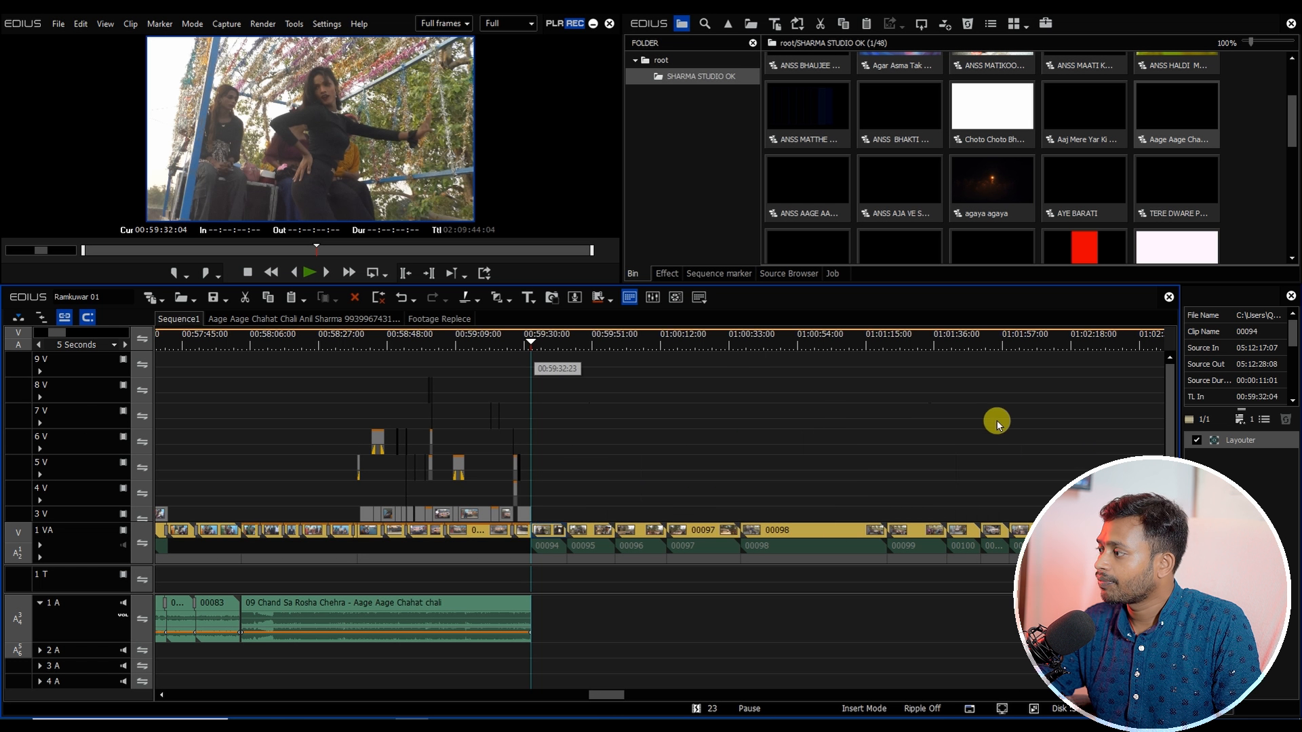
Step: Select the video and audio clips following the song and apply default transitions to them
{"action": "left_click_drag", "start_coordinate": [1170, 448], "coordinate": [1170, 472]}
{"action": "left_click", "coordinate": [527, 638]}
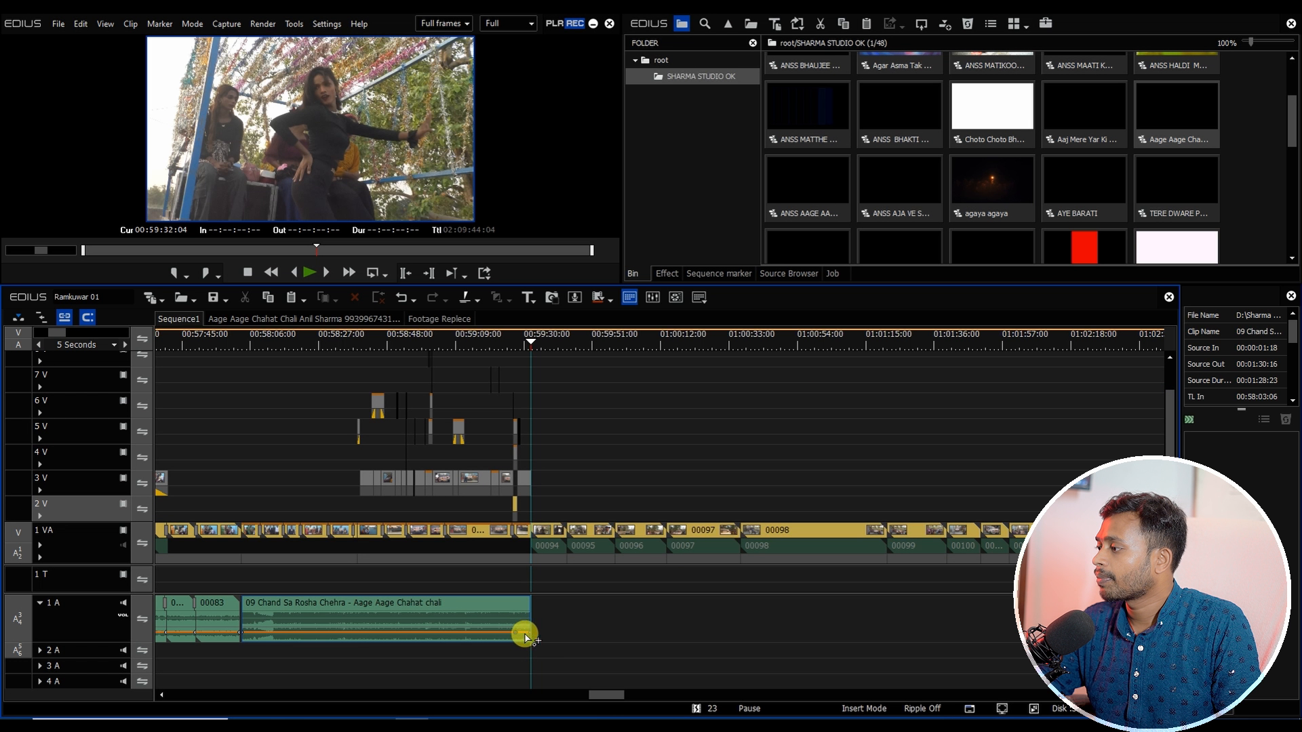
{"action": "left_click_drag", "start_coordinate": [601, 694], "coordinate": [613, 695]}
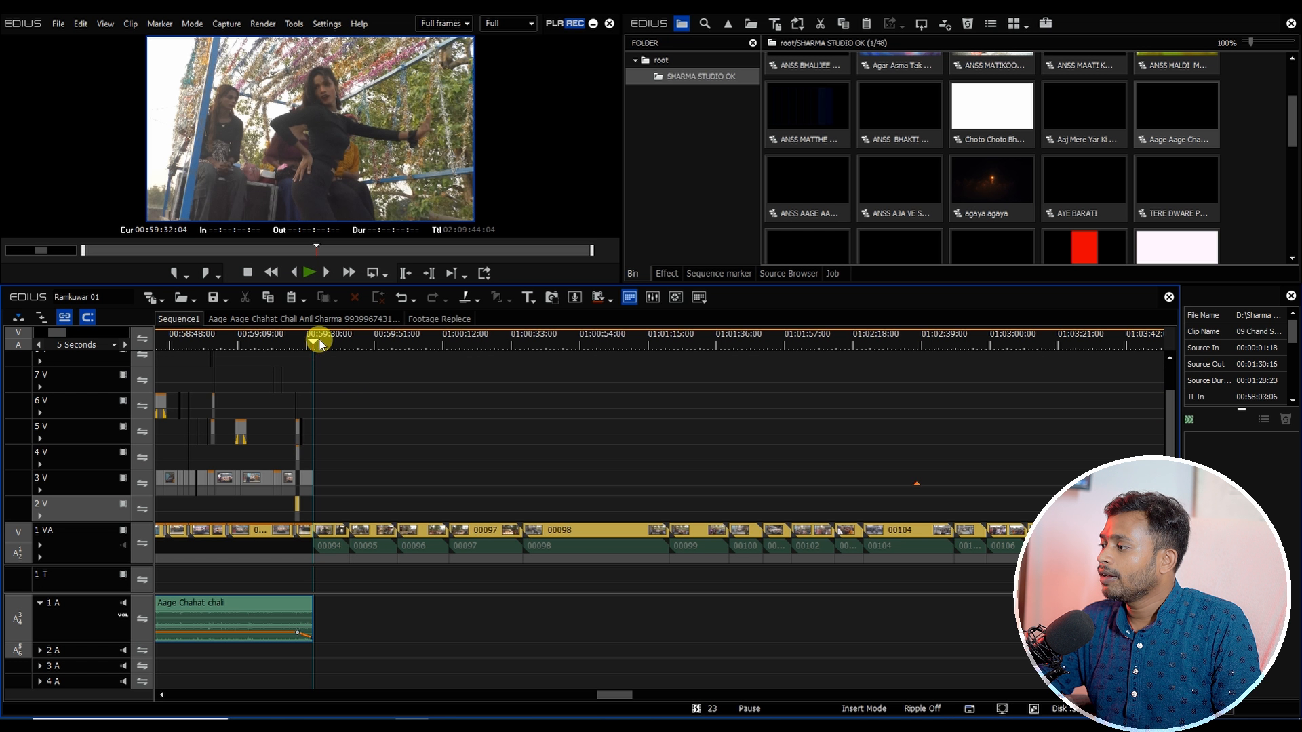
{"action": "left_click_drag", "start_coordinate": [319, 342], "coordinate": [1045, 619]}
{"action": "scroll", "coordinate": [925, 541], "scroll_direction": "down", "scroll_amount": 2}
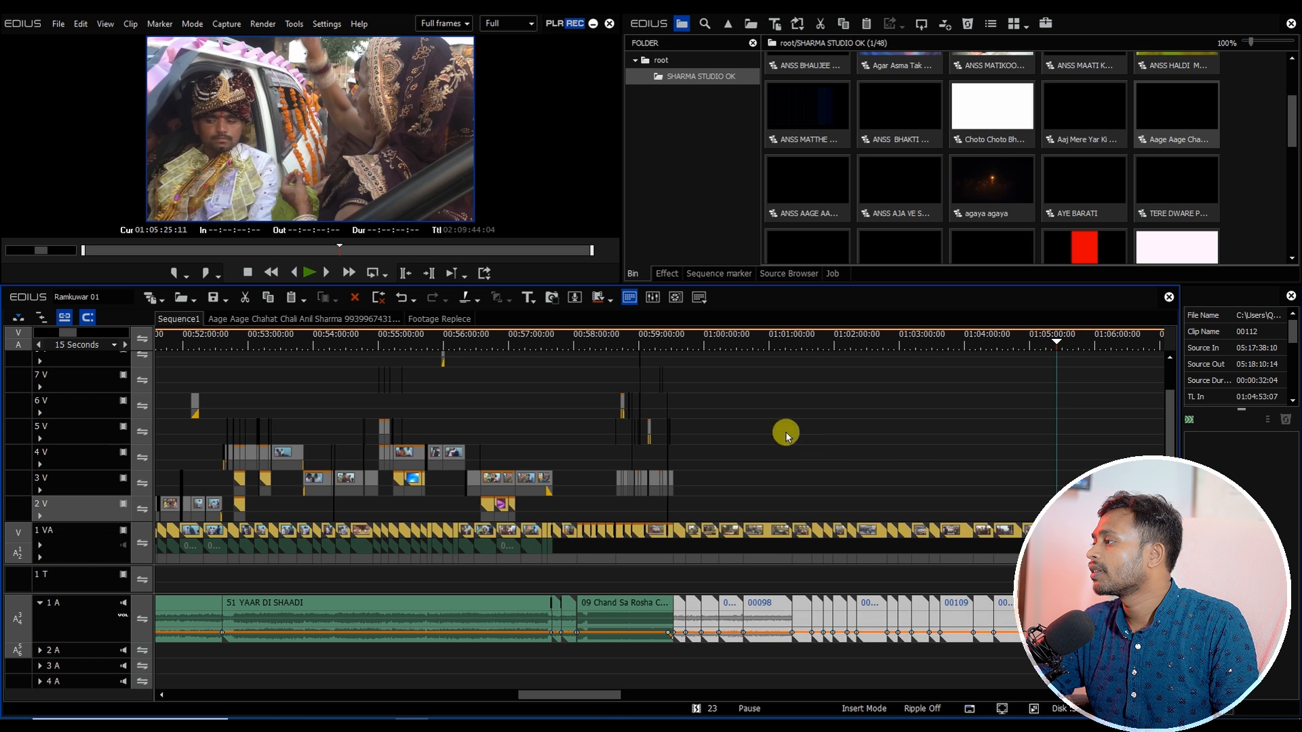
{"action": "left_click_drag", "start_coordinate": [696, 498], "coordinate": [1035, 687]}
{"action": "key", "text": "ctrl+p"}
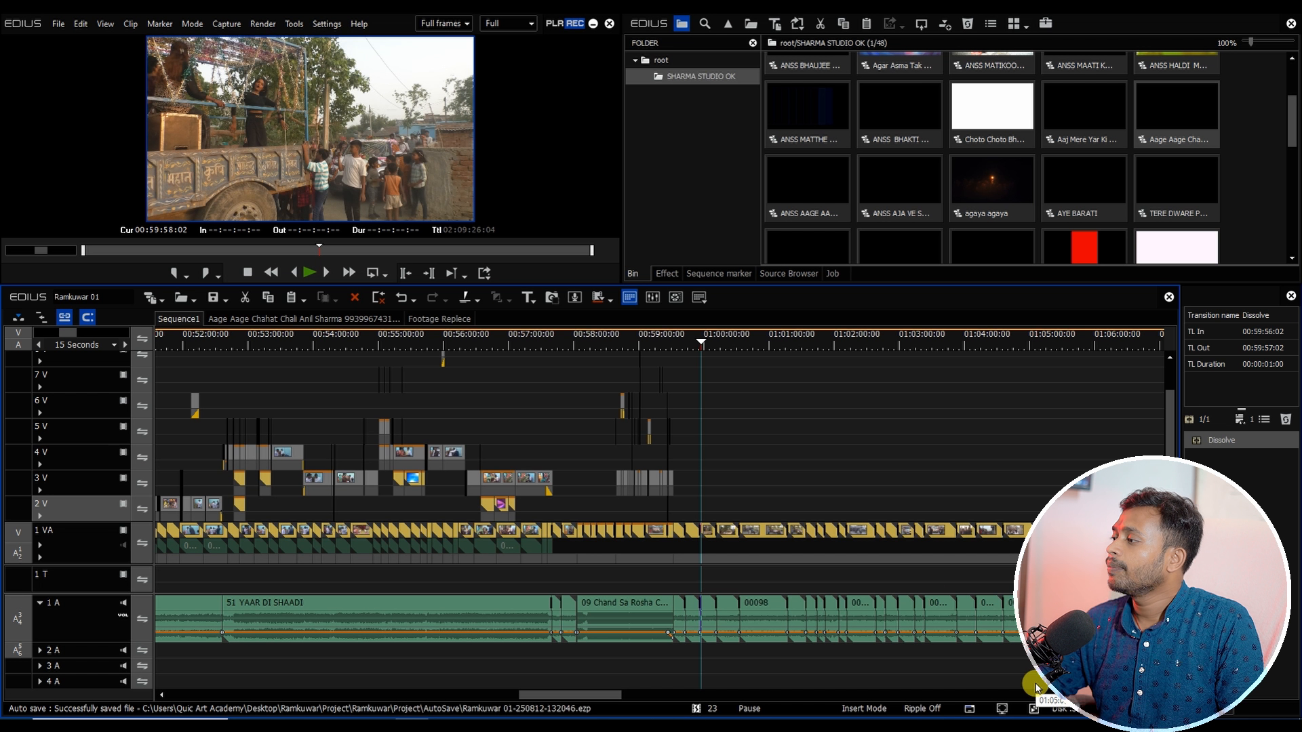
Step: Select the 1 VA clips from just after the audio up to 01:11:47:19 and set their speed to 80%
{"action": "left_click_drag", "start_coordinate": [559, 697], "coordinate": [600, 699]}
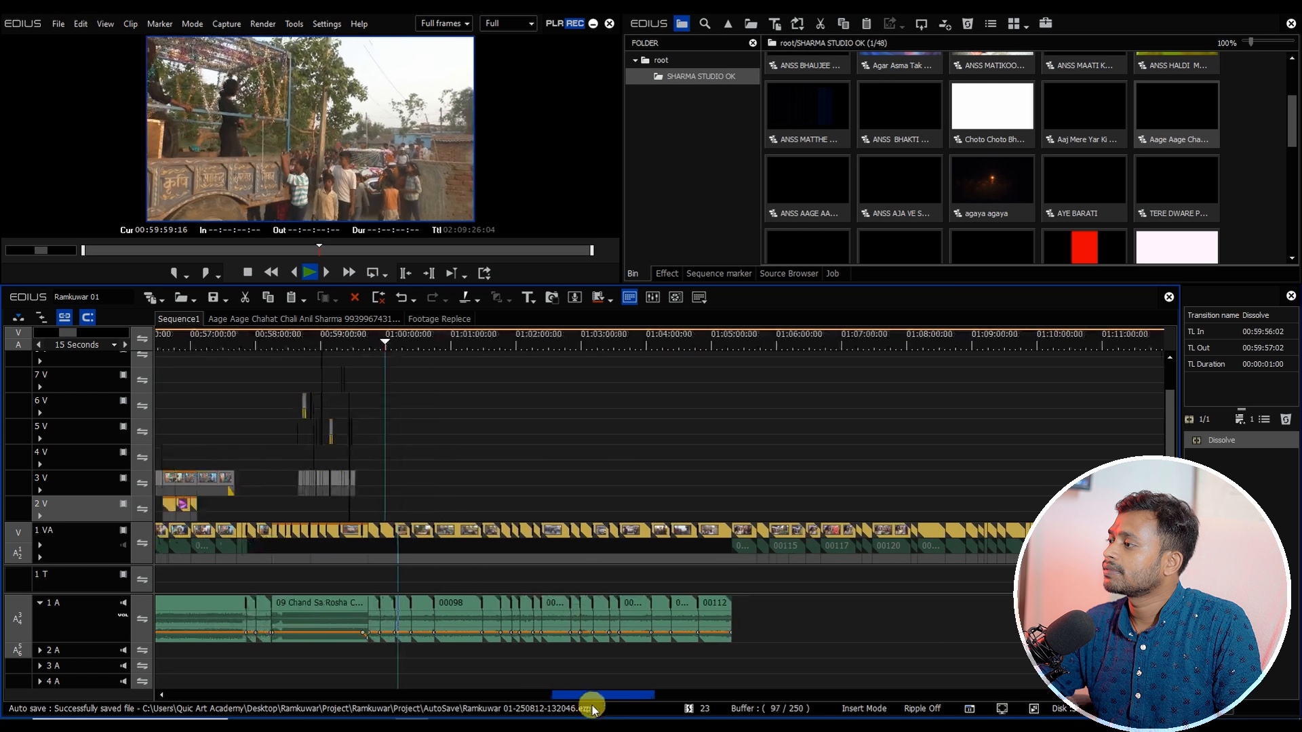
{"action": "left_click_drag", "start_coordinate": [337, 360], "coordinate": [563, 408]}
{"action": "left_click_drag", "start_coordinate": [590, 697], "coordinate": [628, 697]}
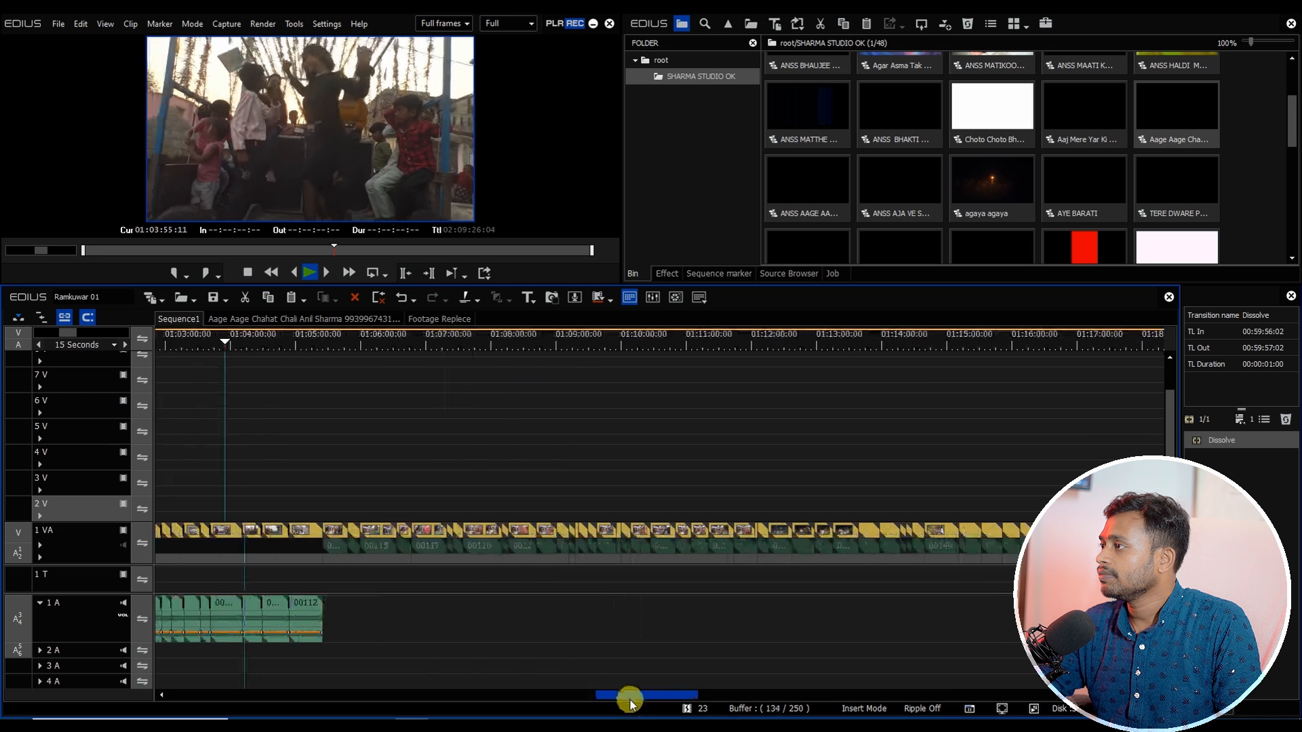
{"action": "left_click", "coordinate": [243, 342]}
{"action": "left_click", "coordinate": [271, 347]}
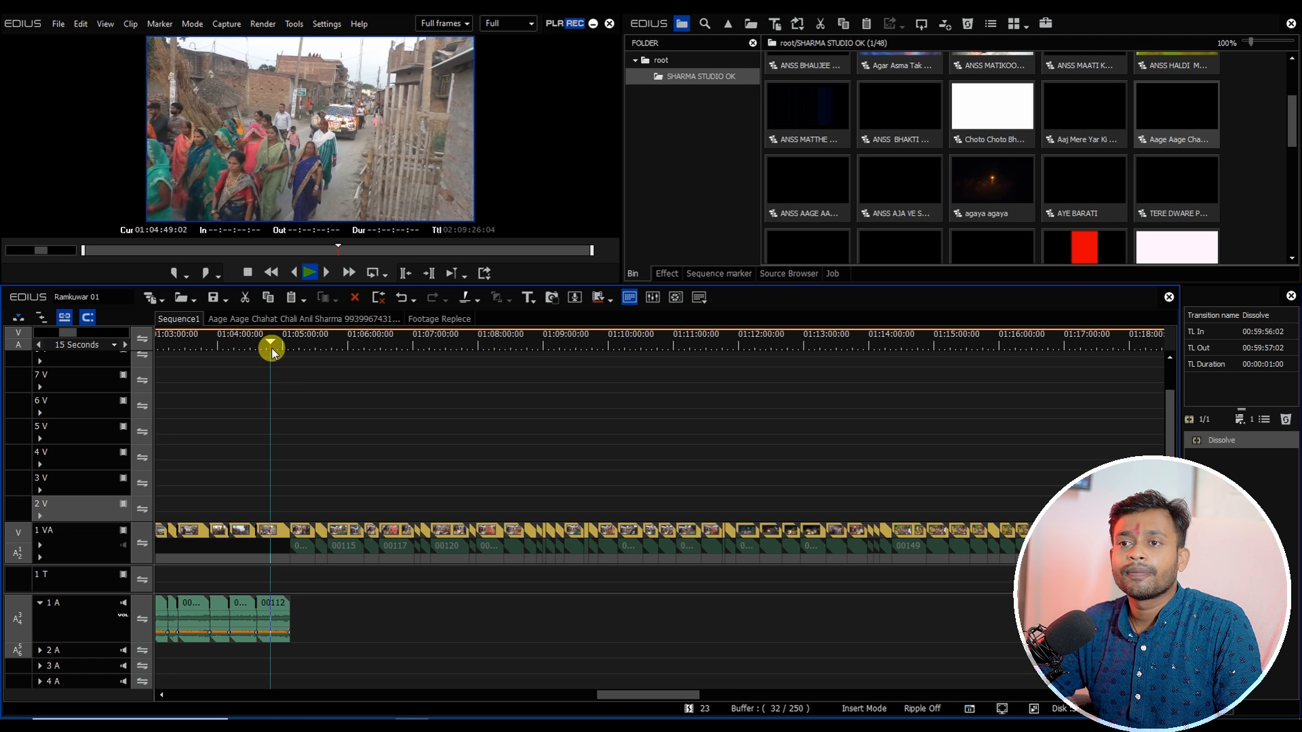
{"action": "key", "text": "space"}
{"action": "left_click_drag", "start_coordinate": [277, 331], "coordinate": [725, 448]}
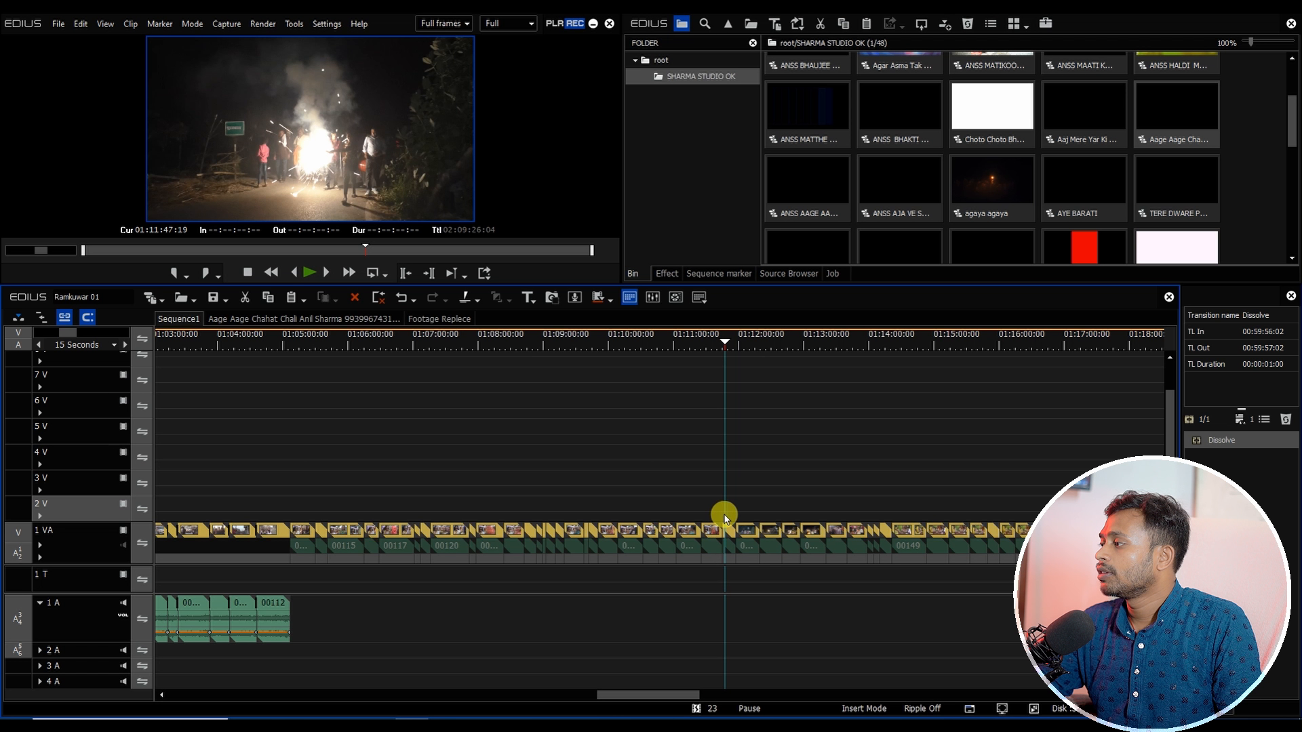
{"action": "left_click_drag", "start_coordinate": [724, 519], "coordinate": [308, 621]}
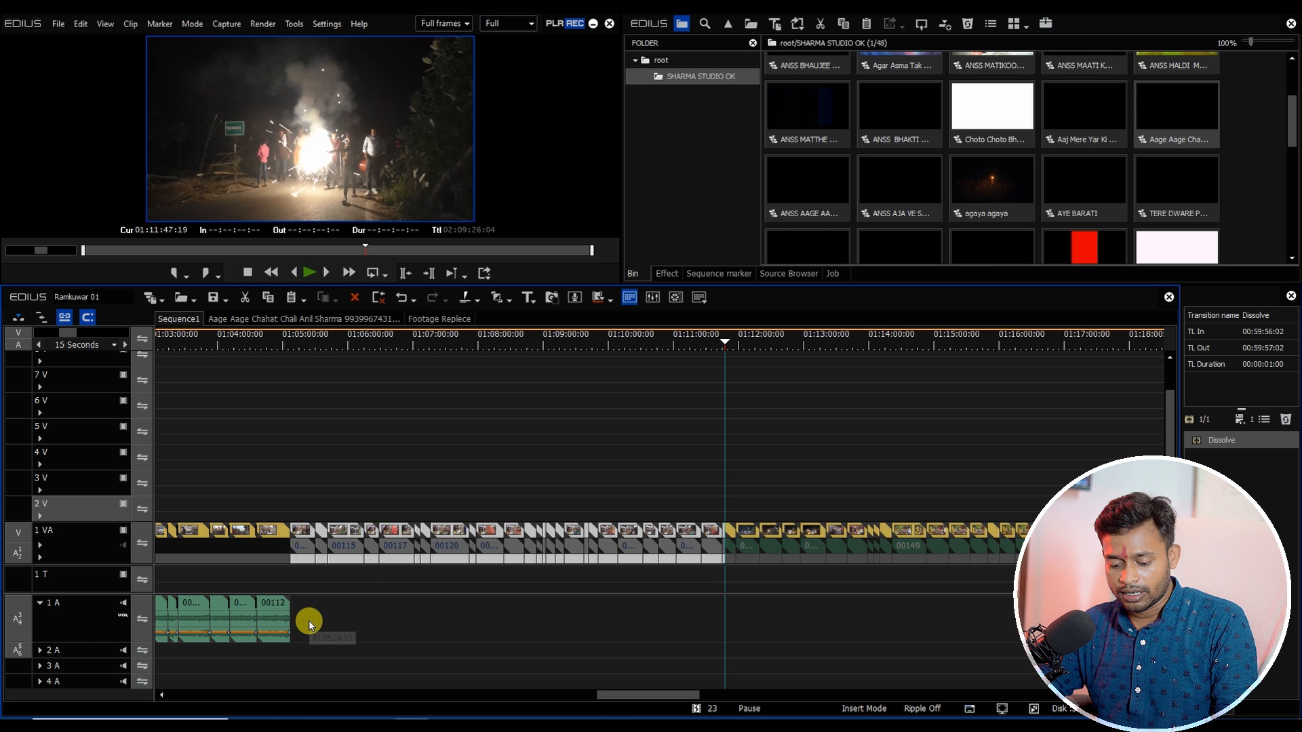
{"action": "key", "text": "alt+e"}
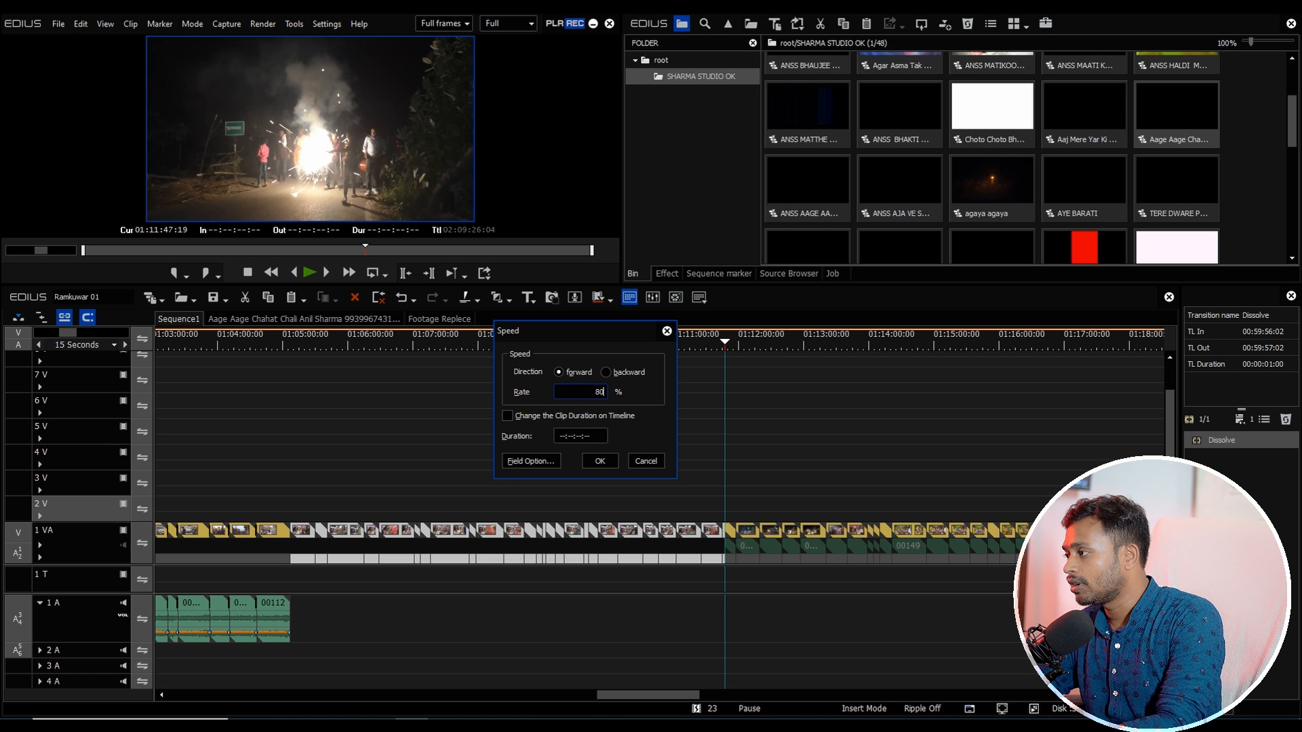
{"action": "key", "text": "Return"}
Step: Reselect the slowed clips and apply default transitions between them
{"action": "left_click_drag", "start_coordinate": [322, 509], "coordinate": [724, 638]}
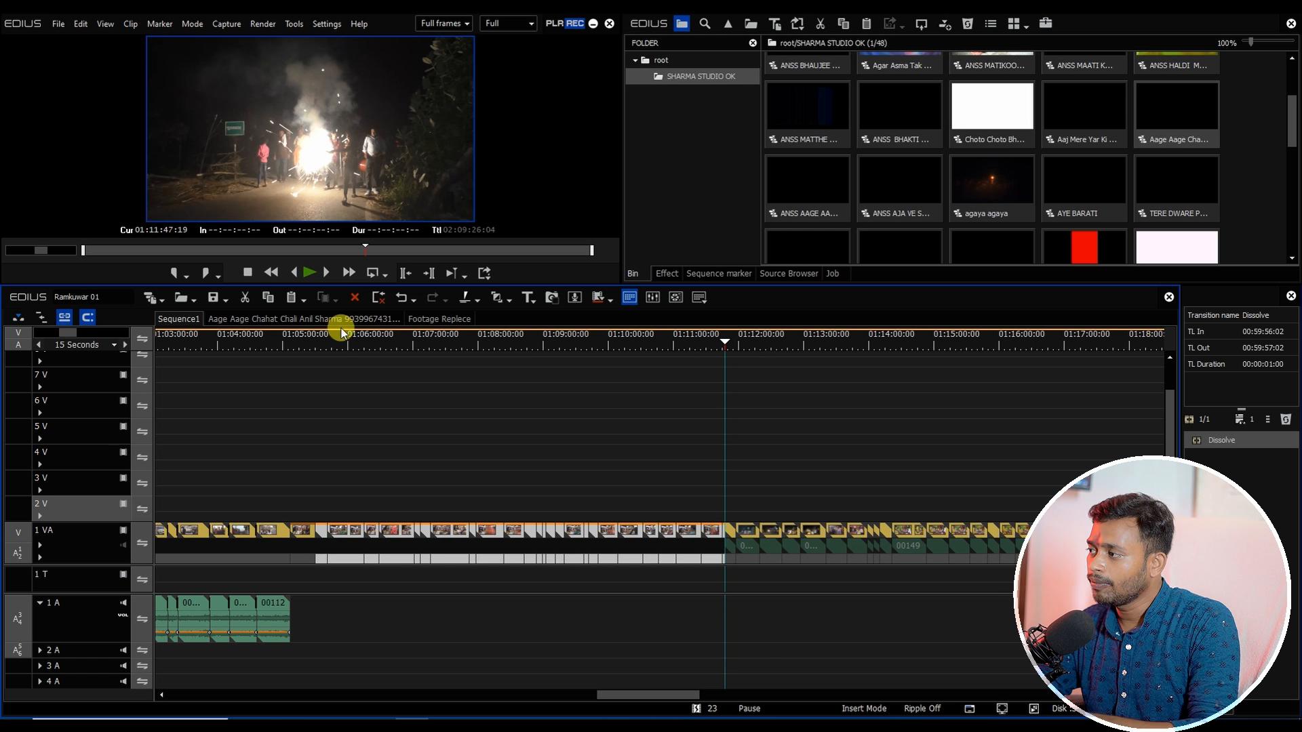
{"action": "left_click", "coordinate": [354, 335]}
{"action": "key", "text": "ctrl+p"}
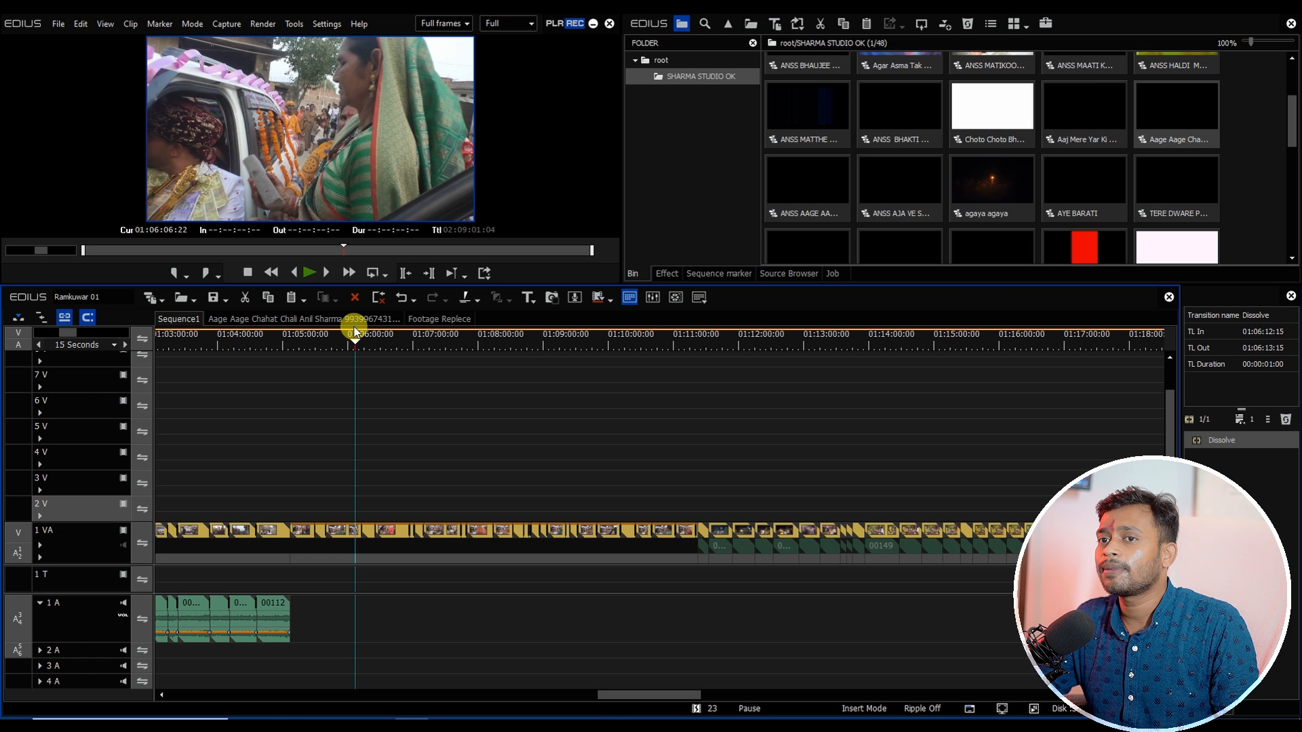
Step: Set the playhead near 01:05:07 and scroll the bin through the project sequences
{"action": "left_click", "coordinate": [290, 343]}
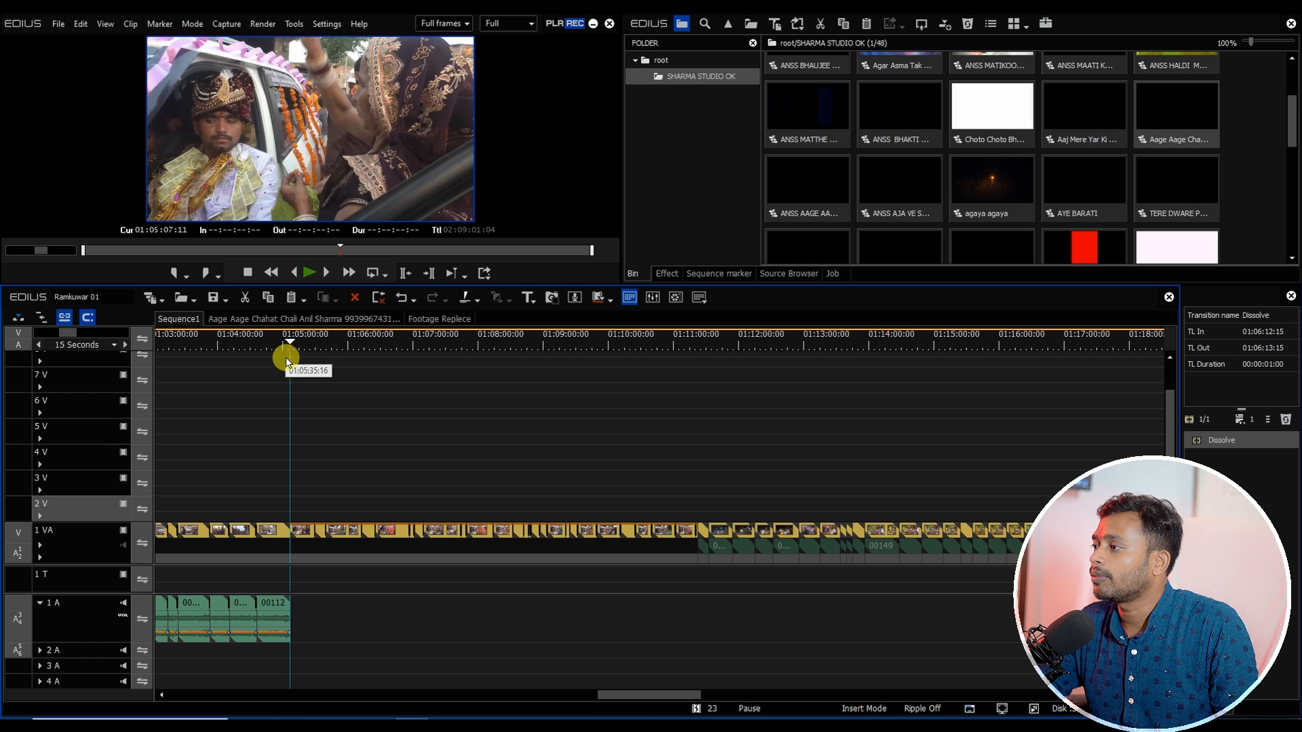
{"action": "left_click", "coordinate": [313, 491]}
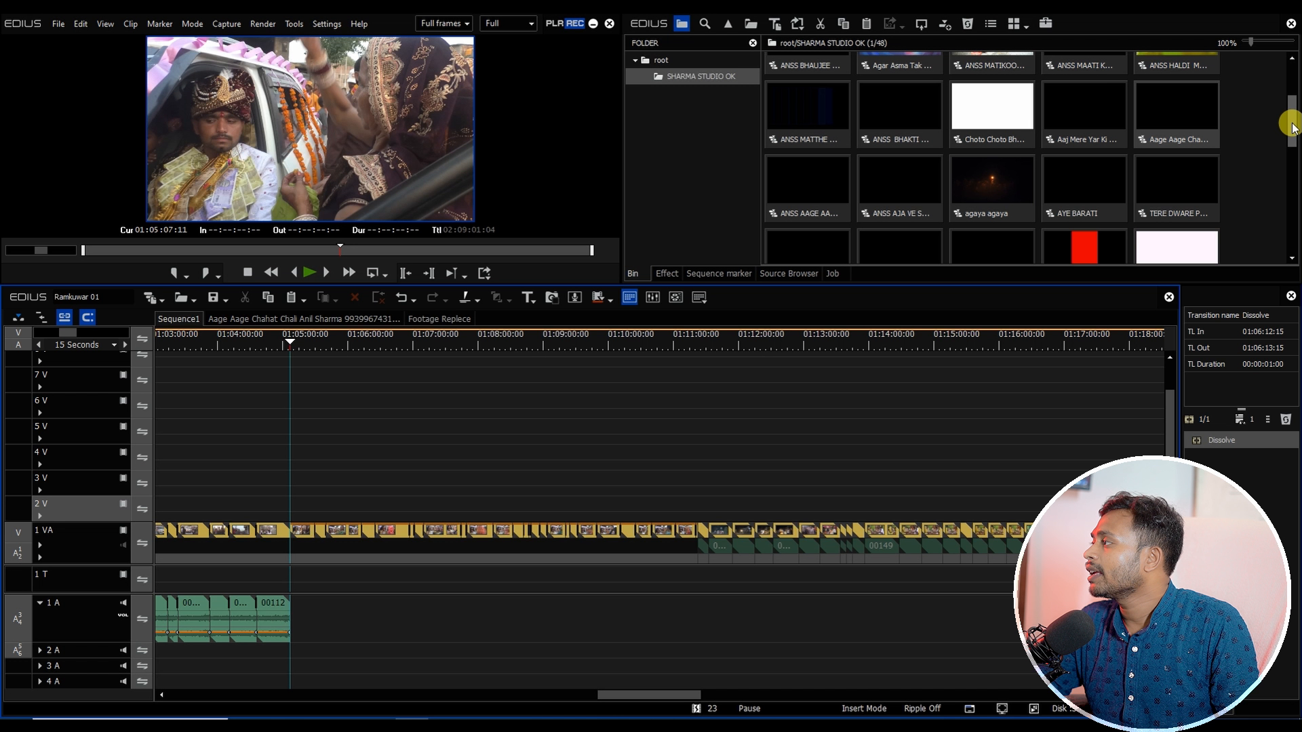
{"action": "left_click_drag", "start_coordinate": [1292, 125], "coordinate": [1293, 135]}
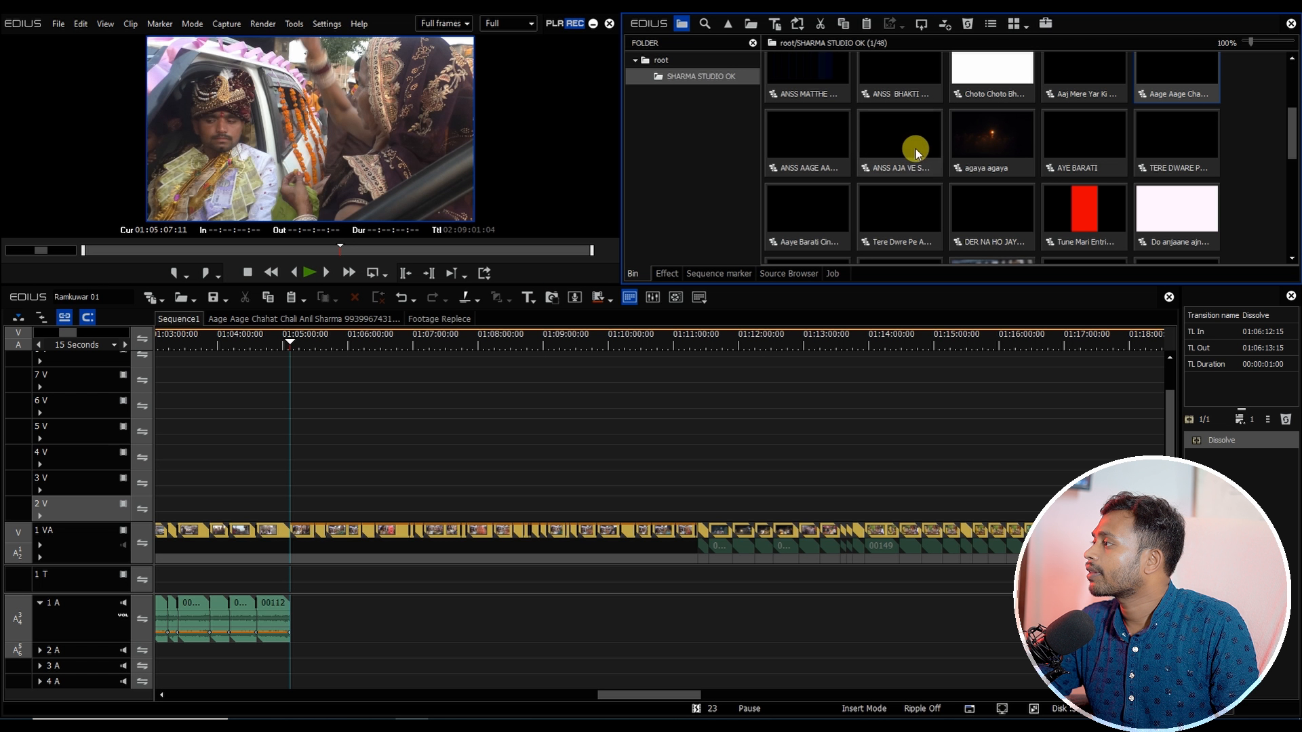
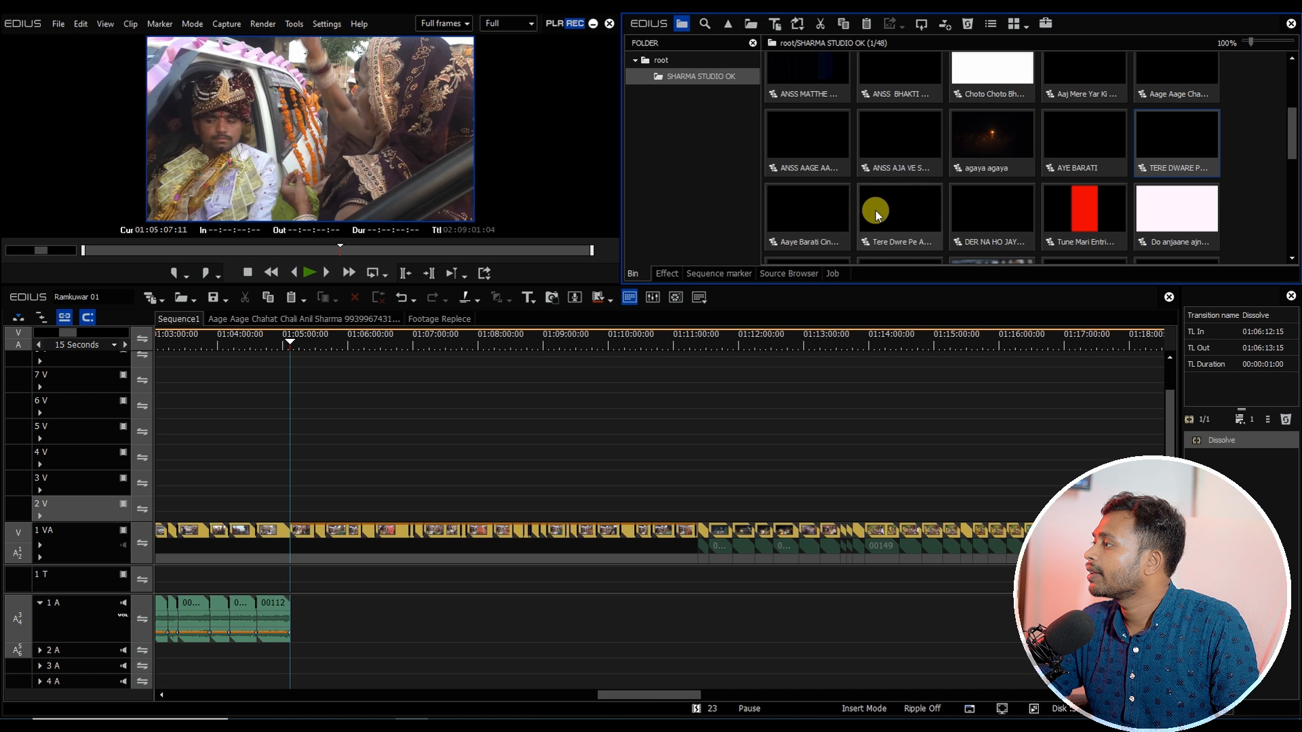
Step: Copy the entire DER NA HO JAYE project sequence and paste it into Sequence1 at the playhead
{"action": "double_click", "coordinate": [990, 212]}
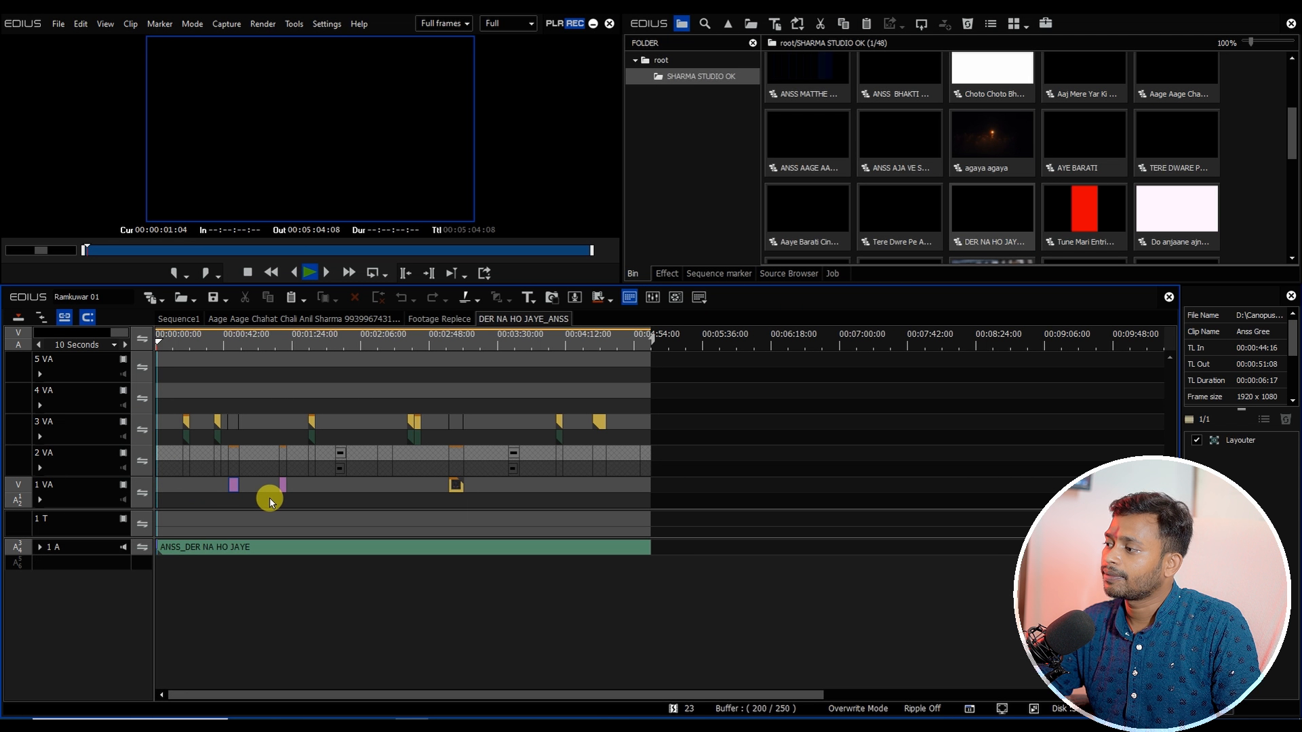
{"action": "key", "text": "ctrl+a"}
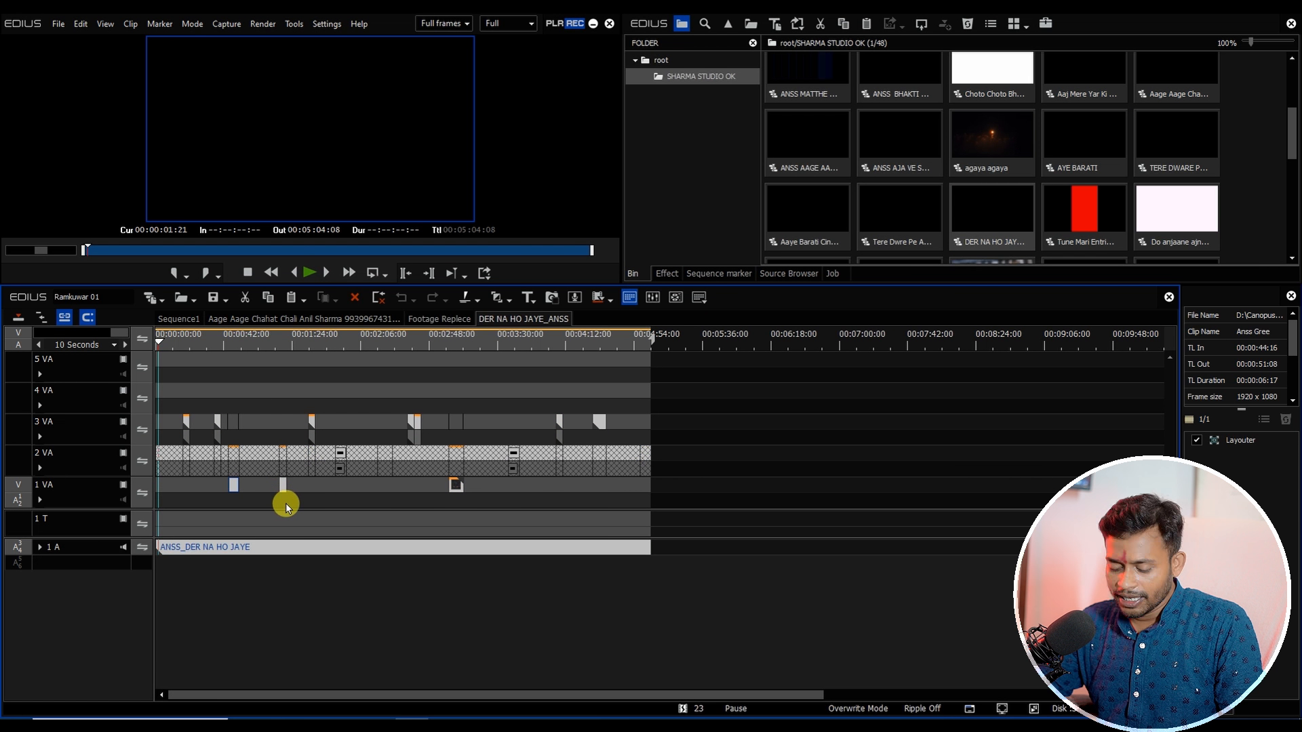
{"action": "left_click", "coordinate": [179, 319]}
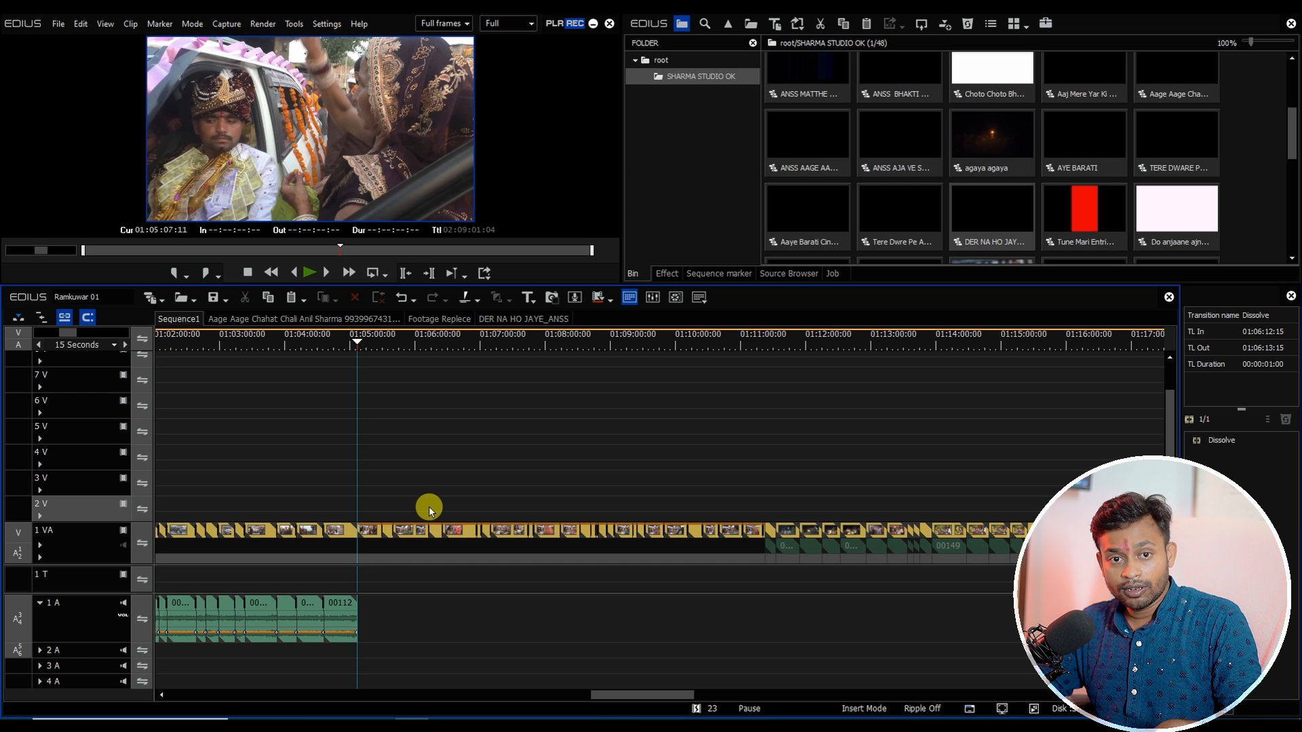
{"action": "key", "text": "ctrl+v"}
{"action": "left_click_drag", "start_coordinate": [366, 579], "coordinate": [765, 535]}
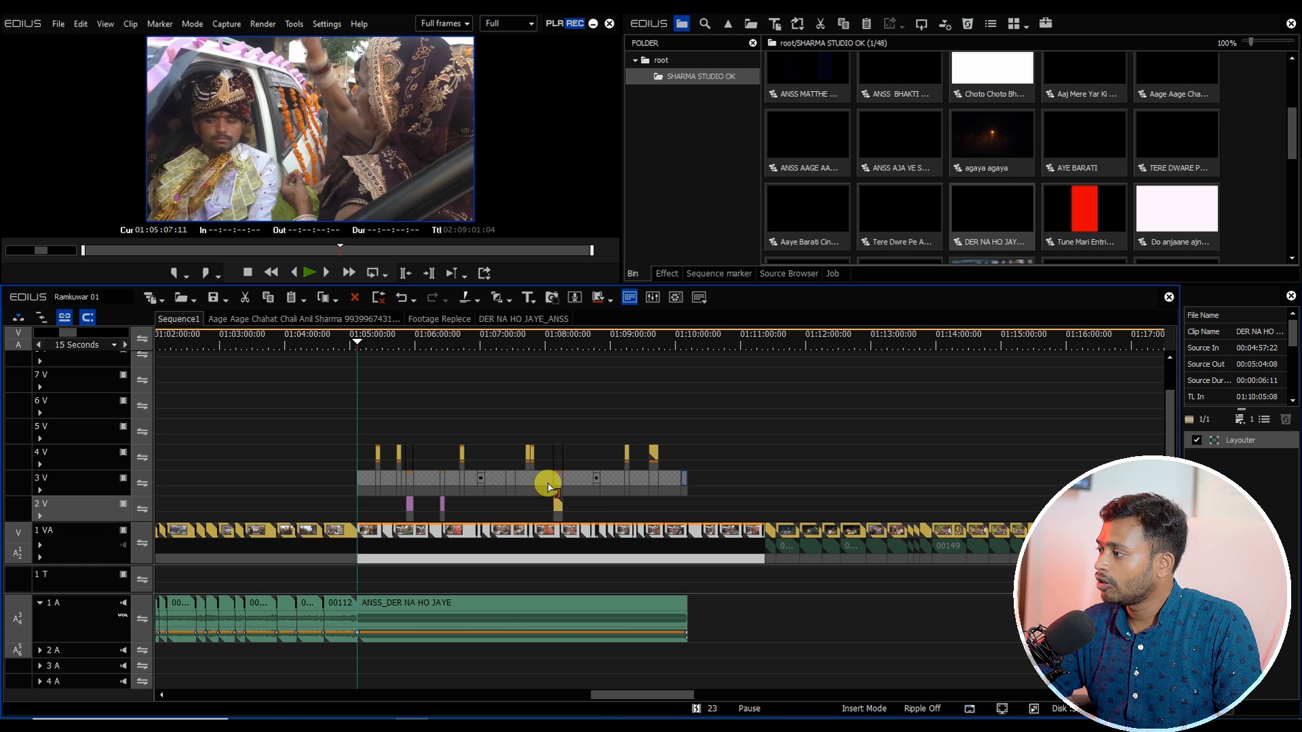
Step: Open the pasted sequence's nested footage sequence to review its clips, then return to Sequence1
{"action": "double_click", "coordinate": [548, 485]}
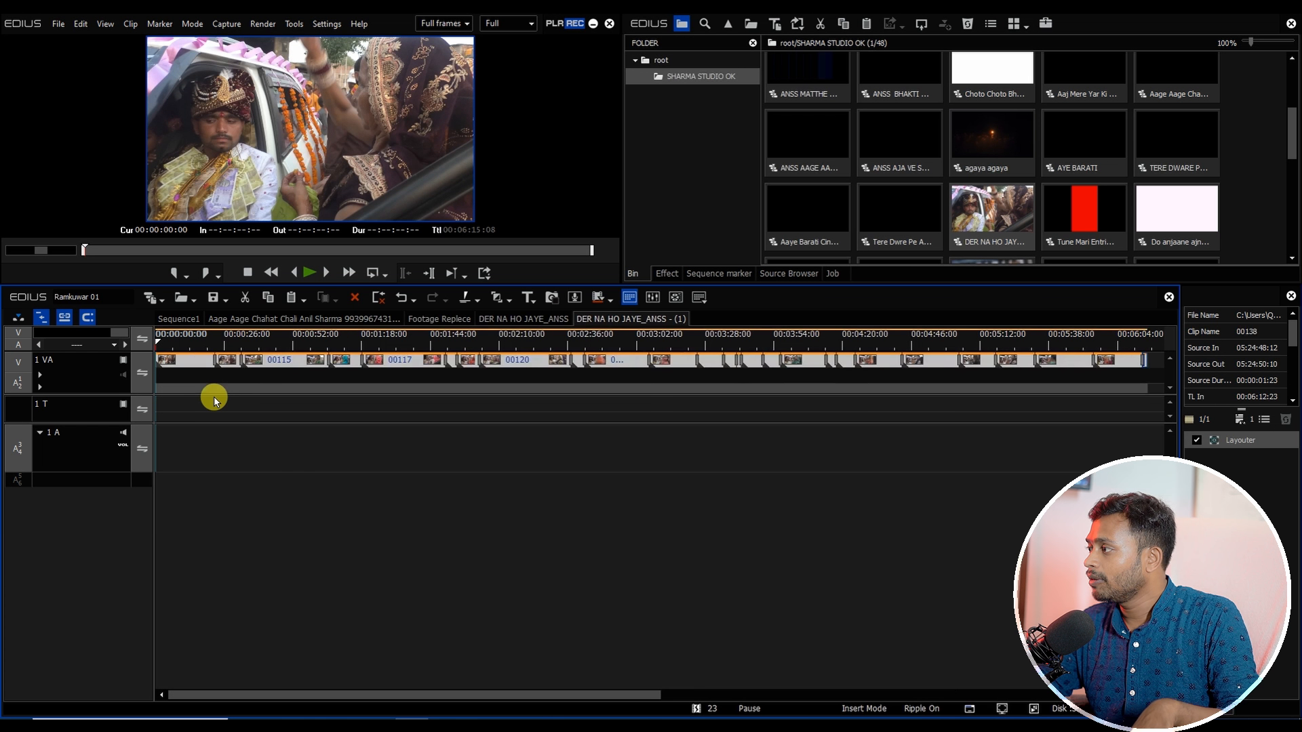
{"action": "scroll", "coordinate": [262, 400], "scroll_direction": "down", "scroll_amount": 3}
{"action": "scroll", "coordinate": [407, 398], "scroll_direction": "up", "scroll_amount": 2}
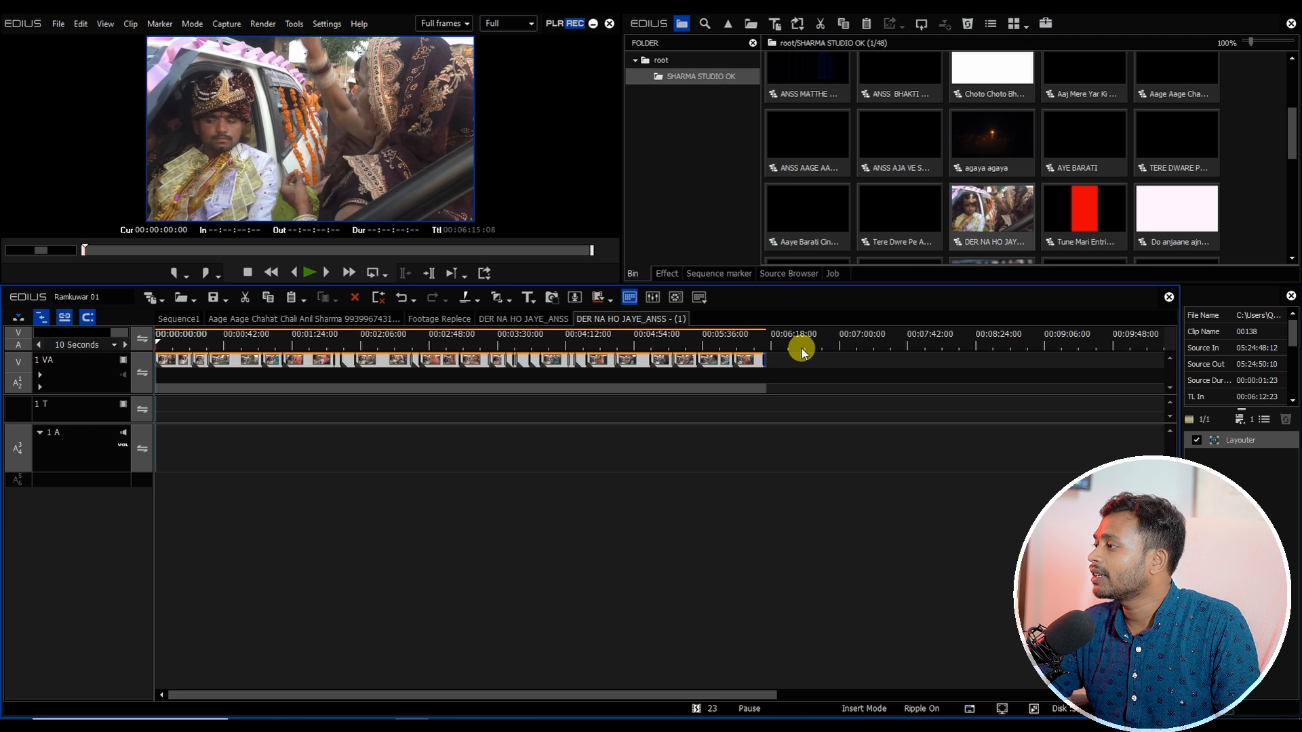
{"action": "left_click", "coordinate": [169, 320]}
{"action": "left_click_drag", "start_coordinate": [531, 368], "coordinate": [692, 413]}
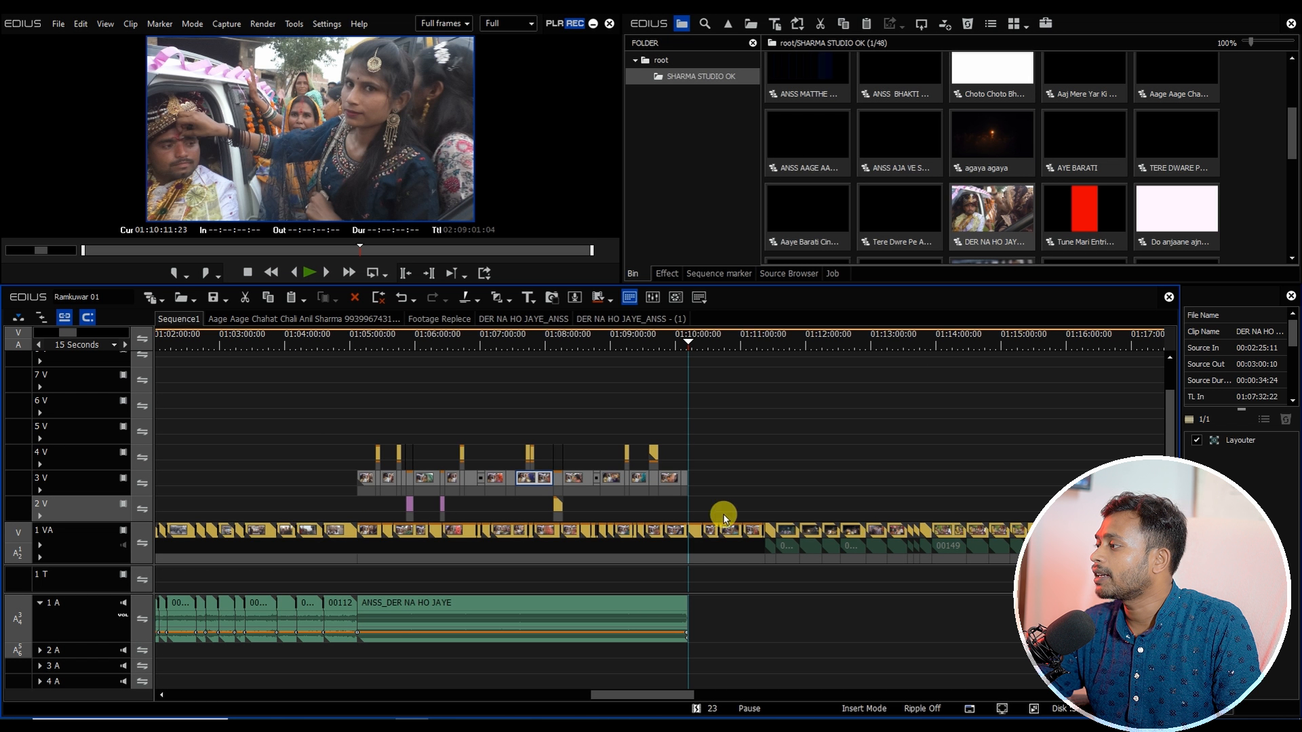
Step: Duplicate the DER NA HO JAYE song clip onto audio track 2 A, slightly later, using Overwrite
{"action": "scroll", "coordinate": [602, 533], "scroll_direction": "up", "scroll_amount": 1}
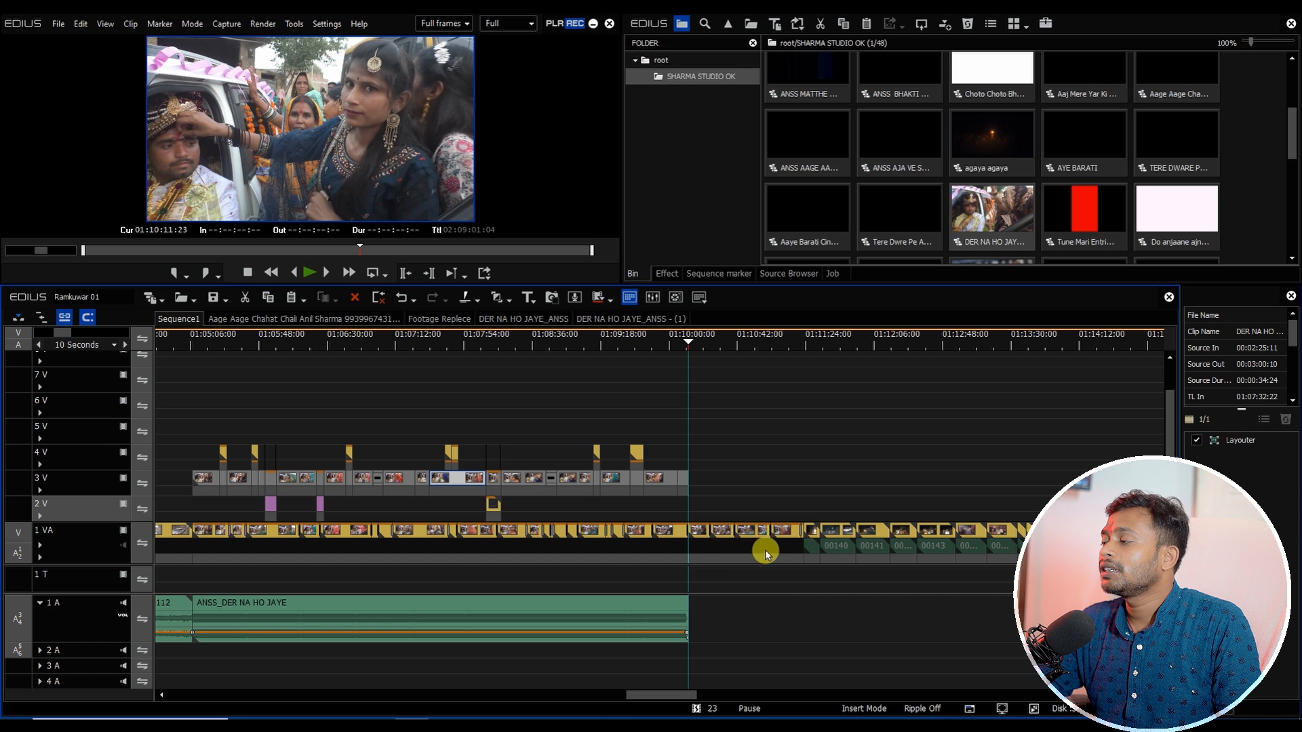
{"action": "left_click_drag", "start_coordinate": [630, 697], "coordinate": [638, 695]}
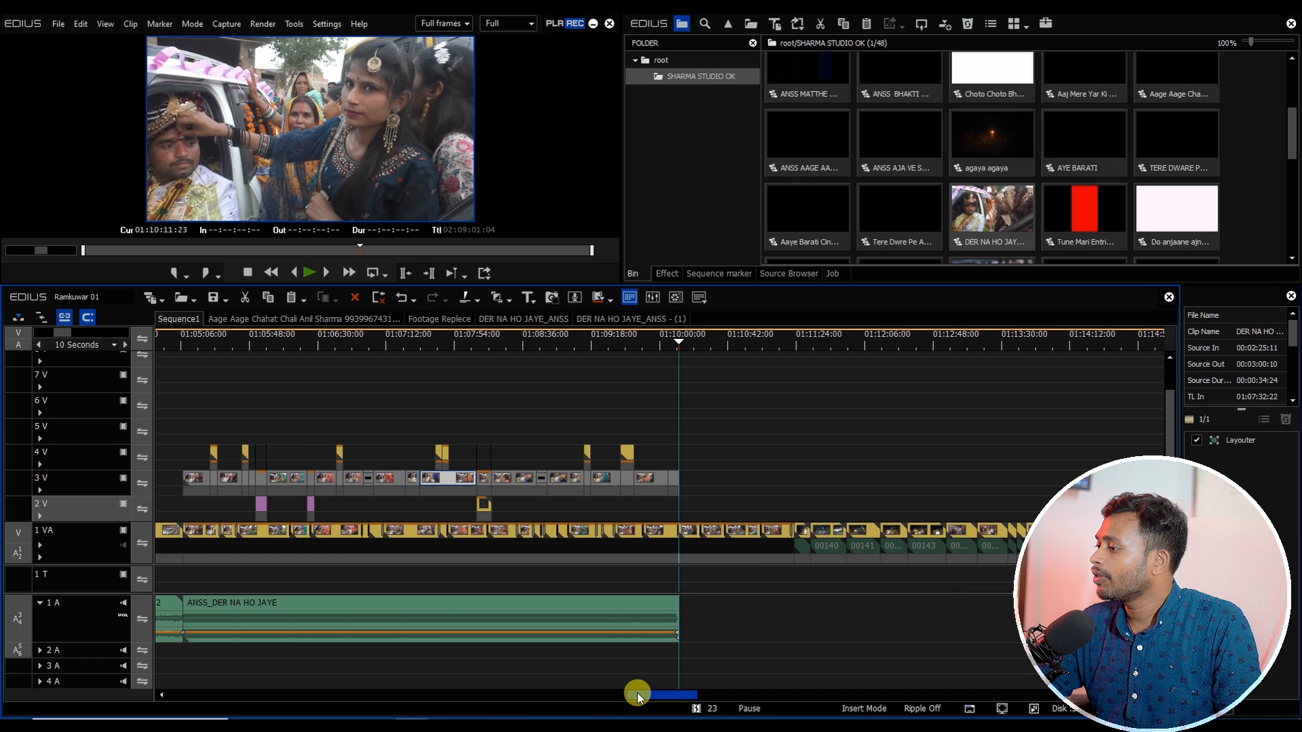
{"action": "left_click", "coordinate": [555, 619]}
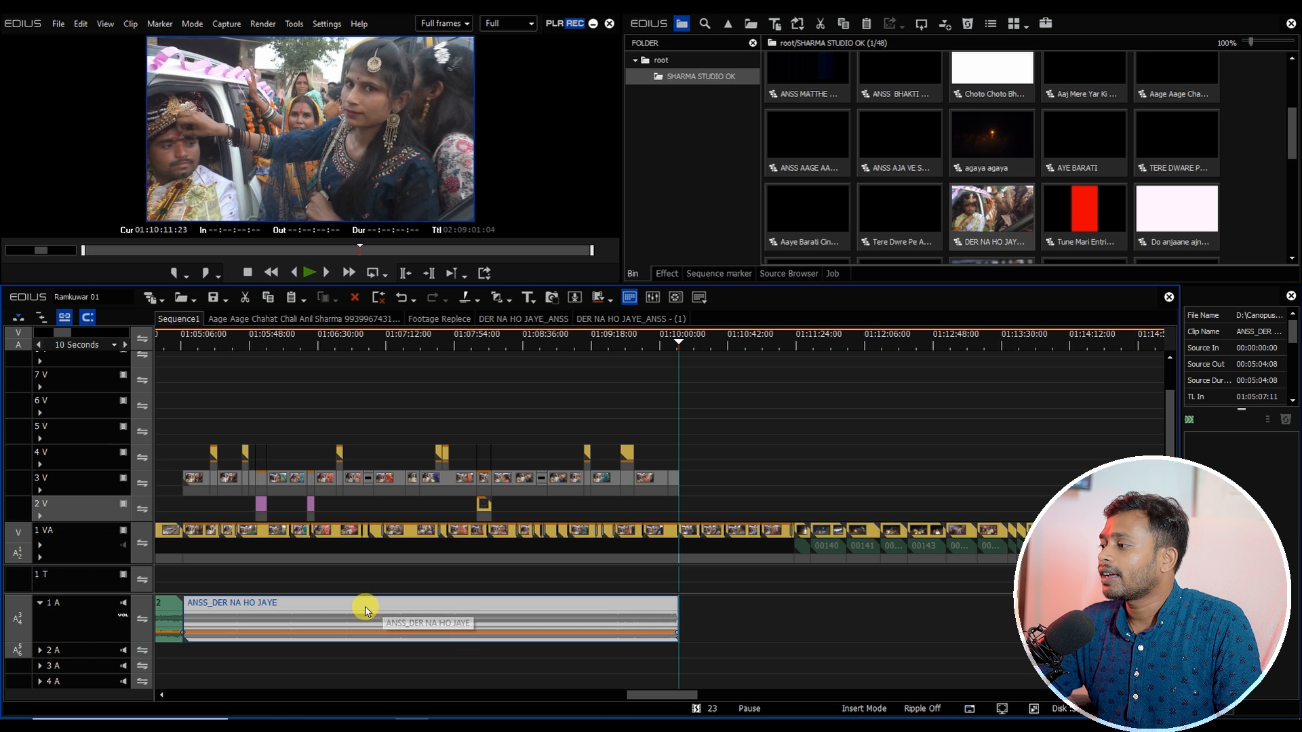
{"action": "left_click_drag", "start_coordinate": [380, 608], "coordinate": [494, 655]}
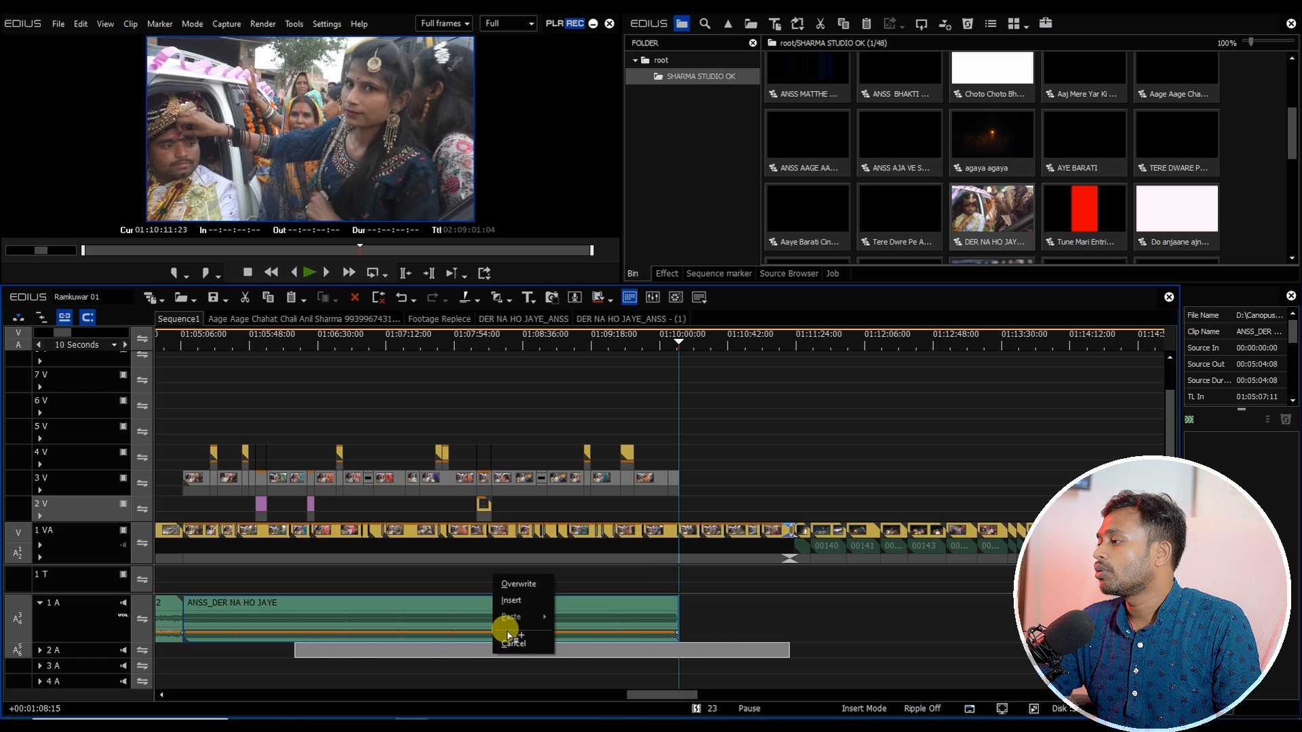
{"action": "left_click", "coordinate": [512, 584]}
Step: Splice the song copy onto track 1 A from about 01:09:44, trimming both song clips there, and play back the join
{"action": "left_click_drag", "start_coordinate": [713, 343], "coordinate": [631, 390]}
{"action": "left_click", "coordinate": [670, 610]}
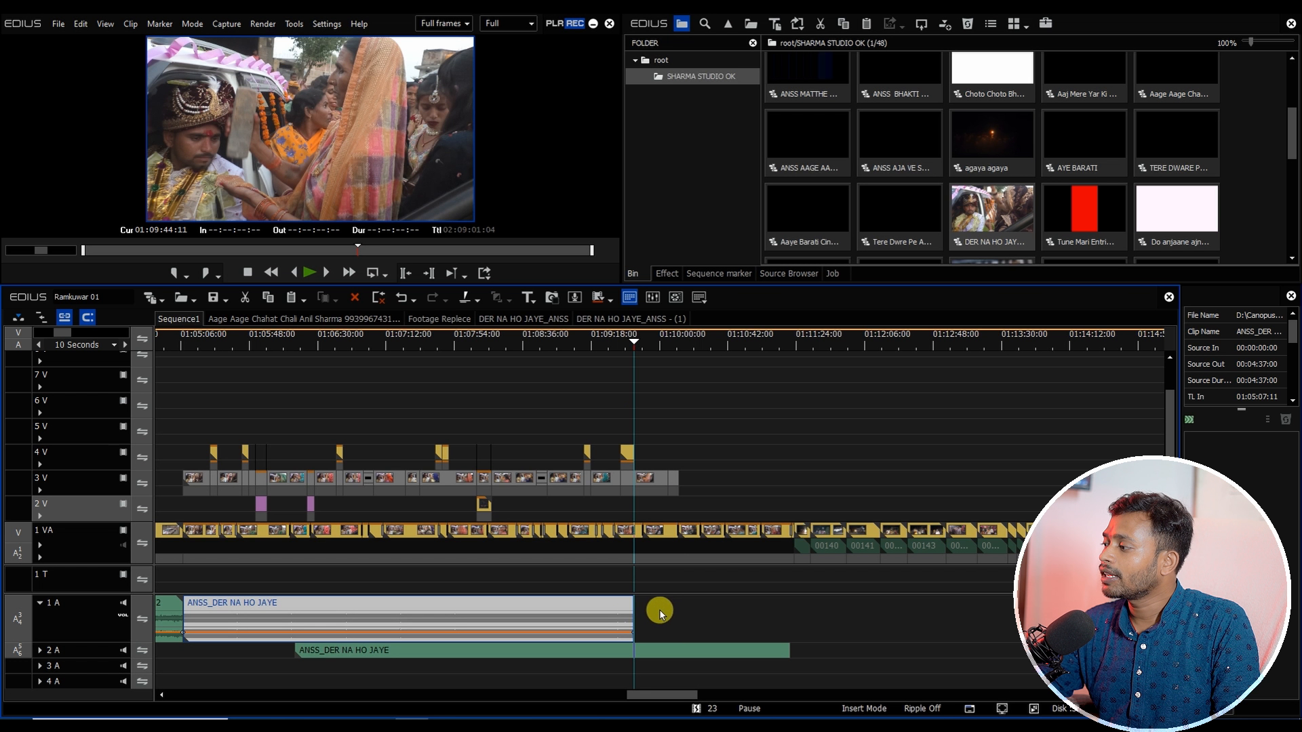
{"action": "left_click", "coordinate": [630, 655]}
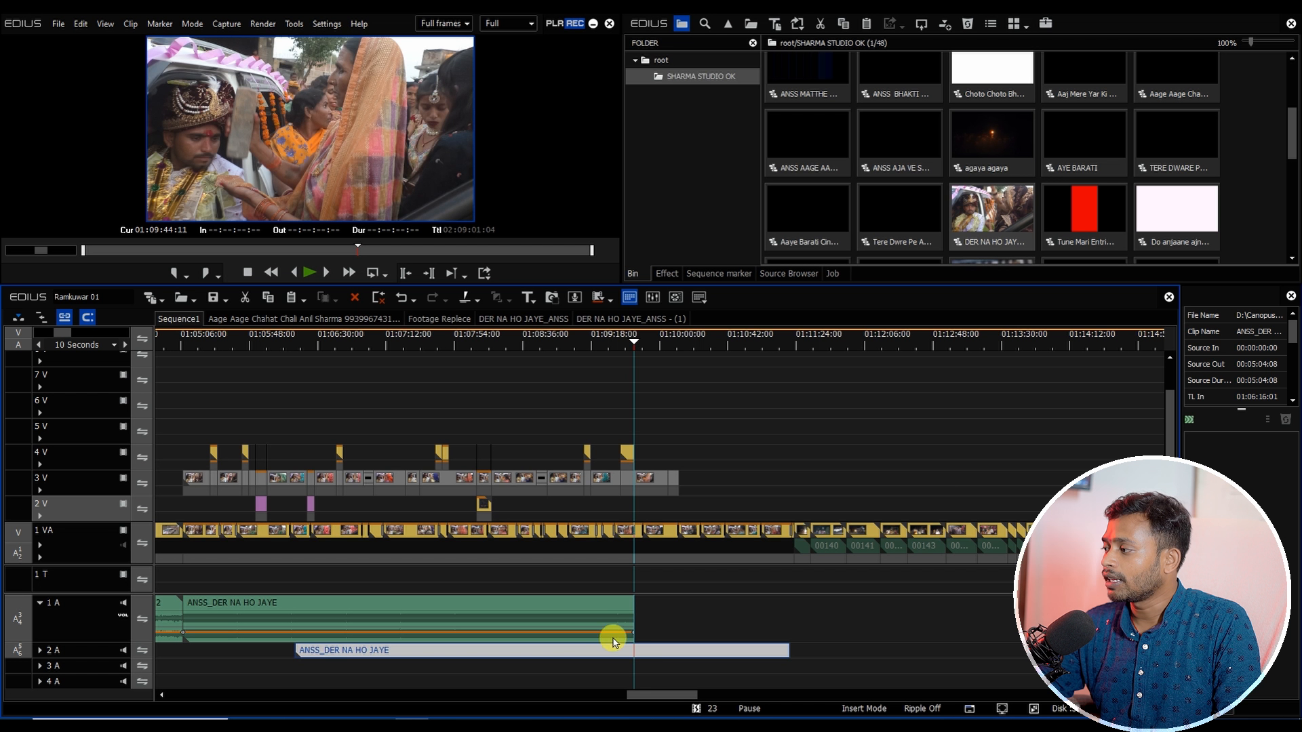
{"action": "key", "text": "n"}
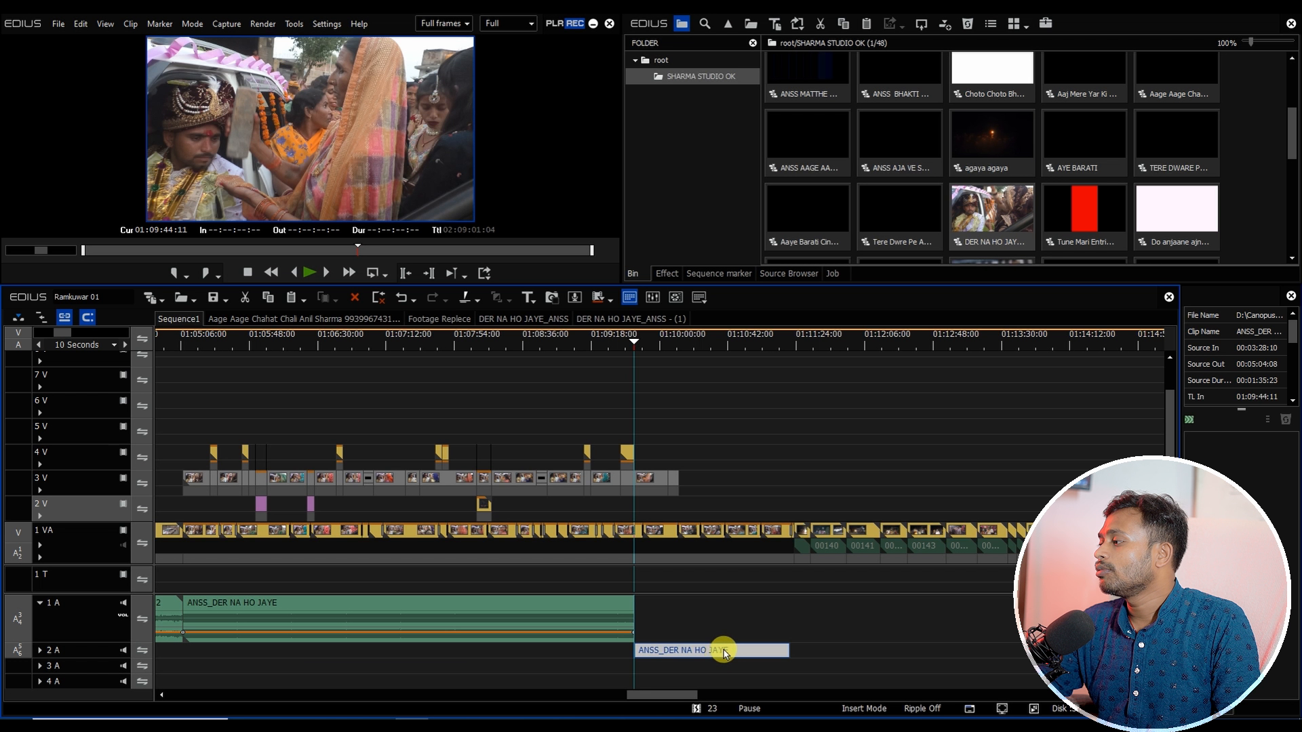
{"action": "left_click_drag", "start_coordinate": [725, 651], "coordinate": [721, 621]}
{"action": "left_click", "coordinate": [619, 343]}
{"action": "key", "text": "space"}
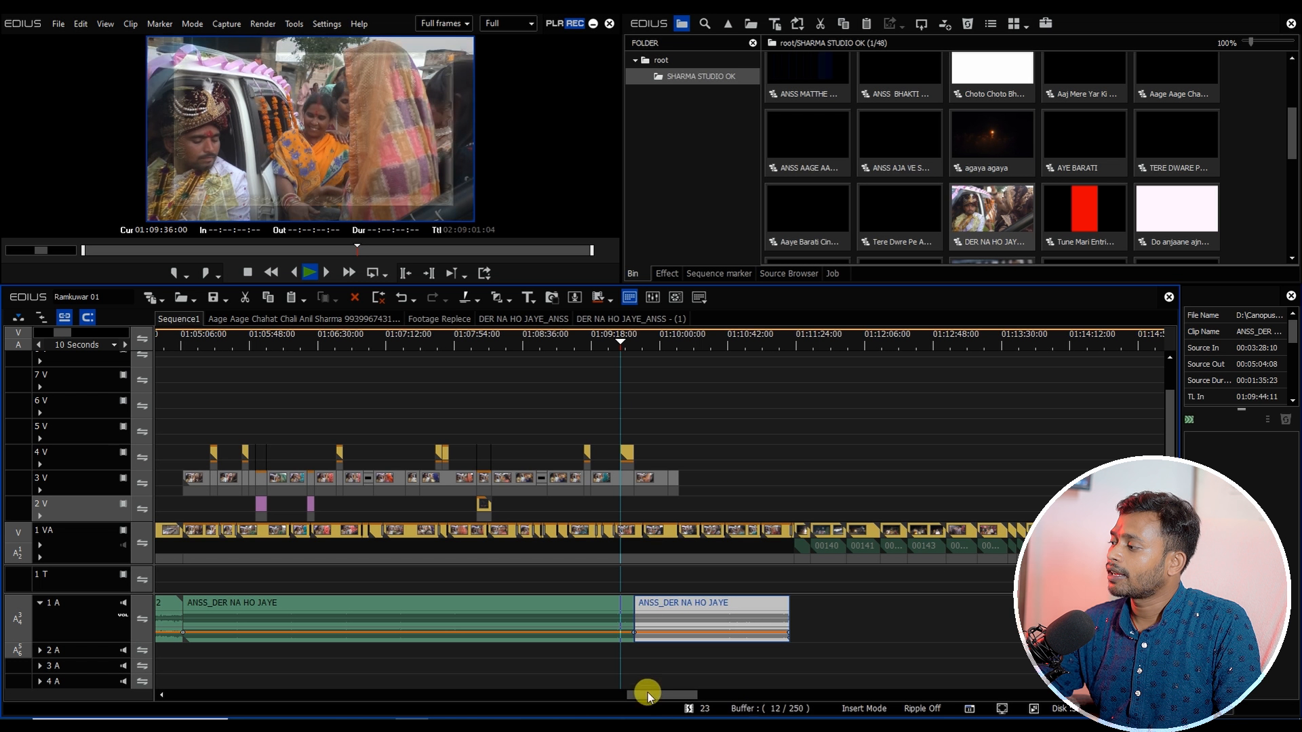
{"action": "left_click_drag", "start_coordinate": [648, 693], "coordinate": [662, 693]}
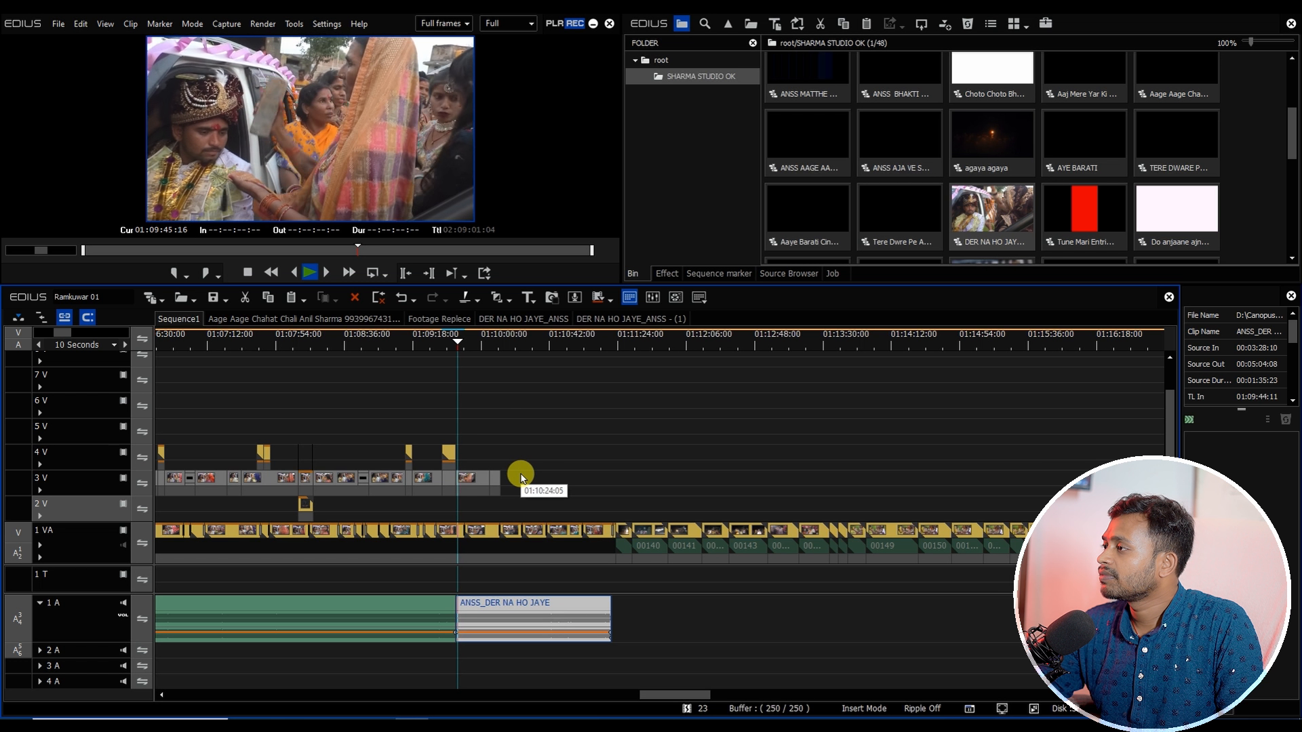
{"action": "key", "text": "space"}
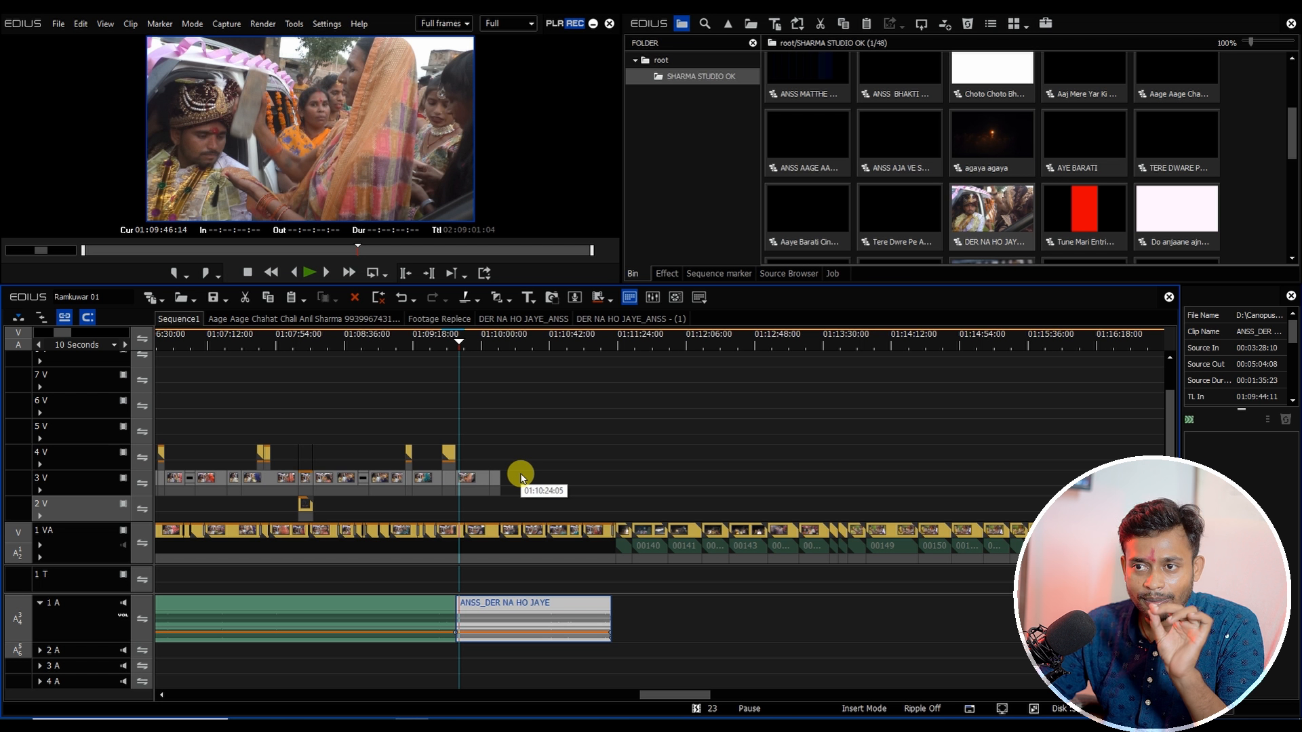
Step: Trim clip 00137 to end with the song near 01:11:20 and delete the following clip 00139
{"action": "left_click_drag", "start_coordinate": [484, 339], "coordinate": [605, 395]}
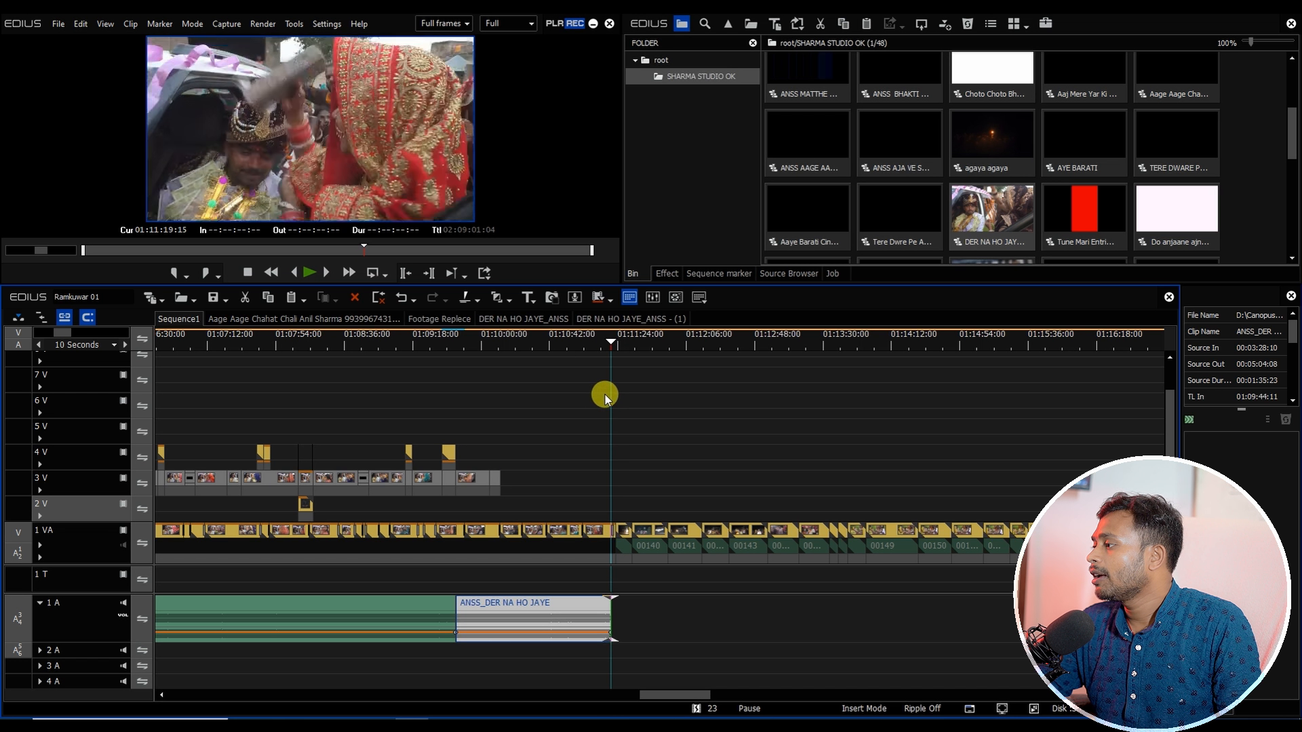
{"action": "scroll", "coordinate": [615, 488], "scroll_direction": "up", "scroll_amount": 3}
{"action": "left_click", "coordinate": [622, 348]}
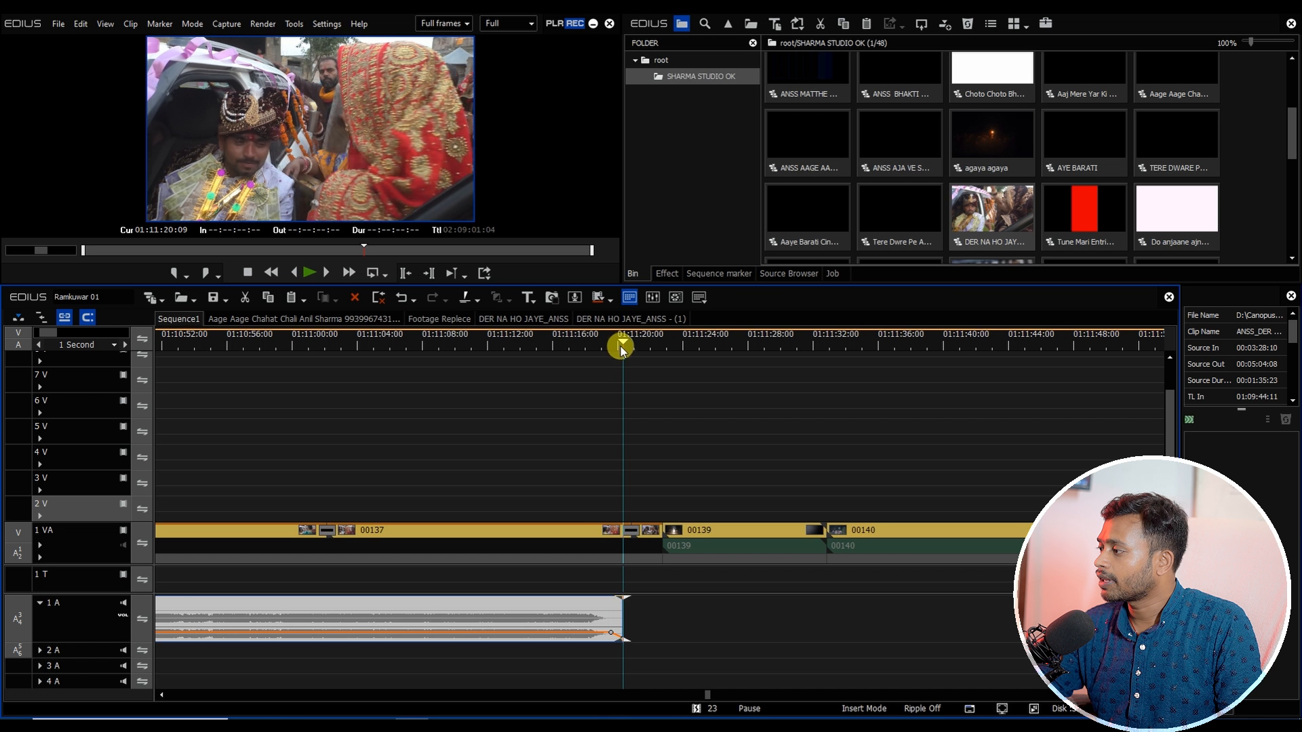
{"action": "left_click", "coordinate": [588, 536]}
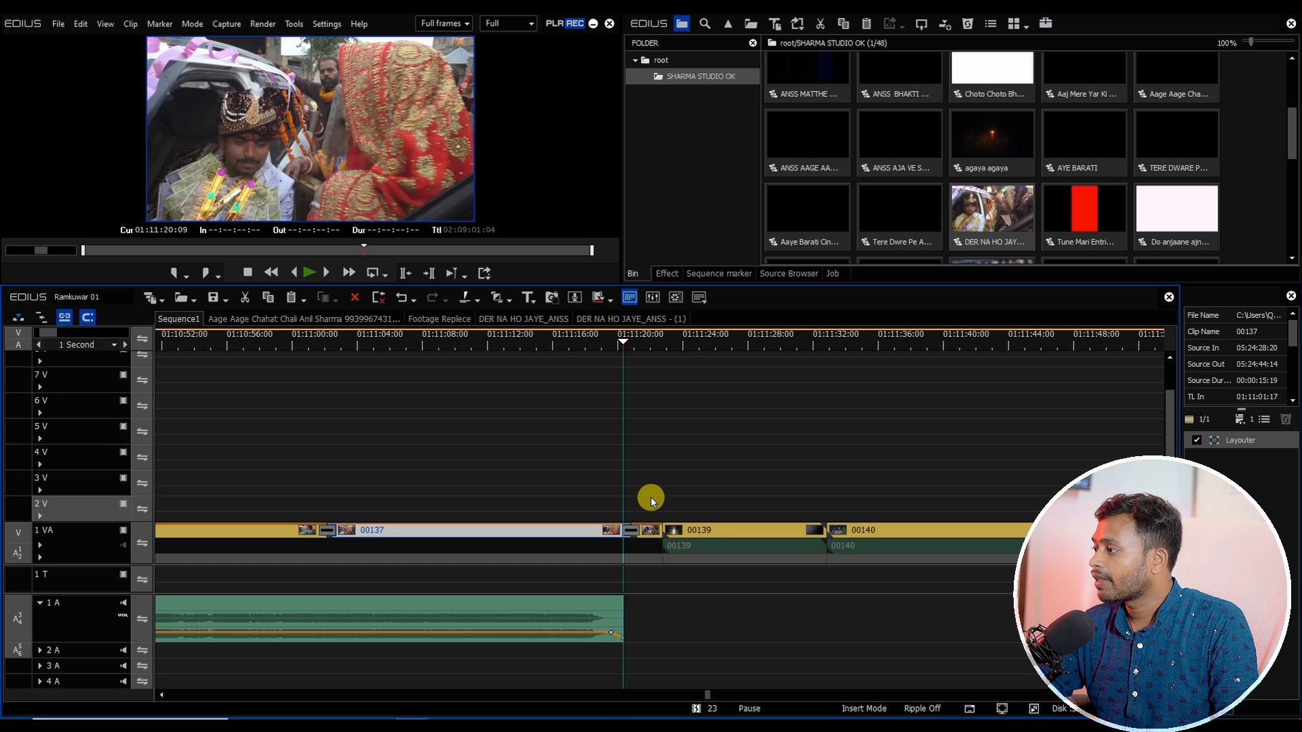
{"action": "key", "text": "m"}
{"action": "left_click_drag", "start_coordinate": [642, 499], "coordinate": [641, 570]}
{"action": "left_click", "coordinate": [679, 528]}
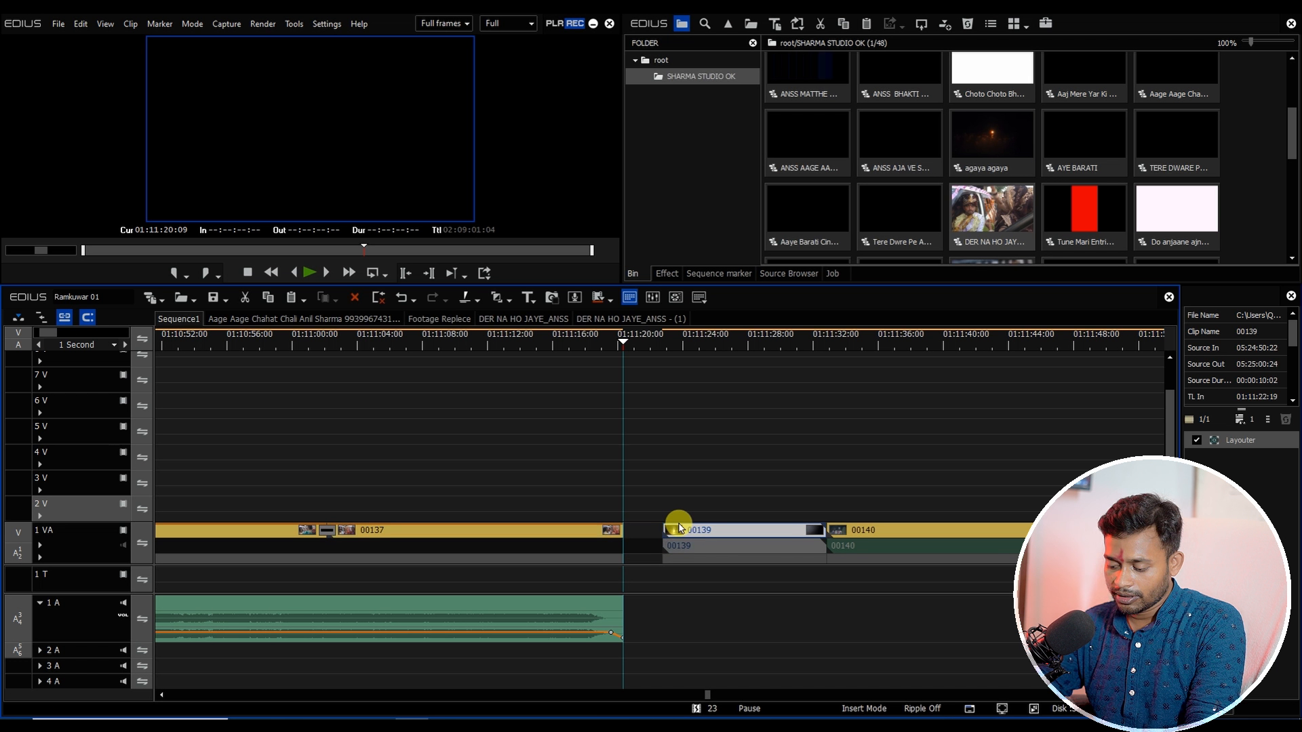
{"action": "key", "text": "BackSpace"}
Step: Select the clips from the song's end to about 01:12:53 and apply default transitions between them
{"action": "scroll", "coordinate": [675, 527], "scroll_direction": "down", "scroll_amount": 4}
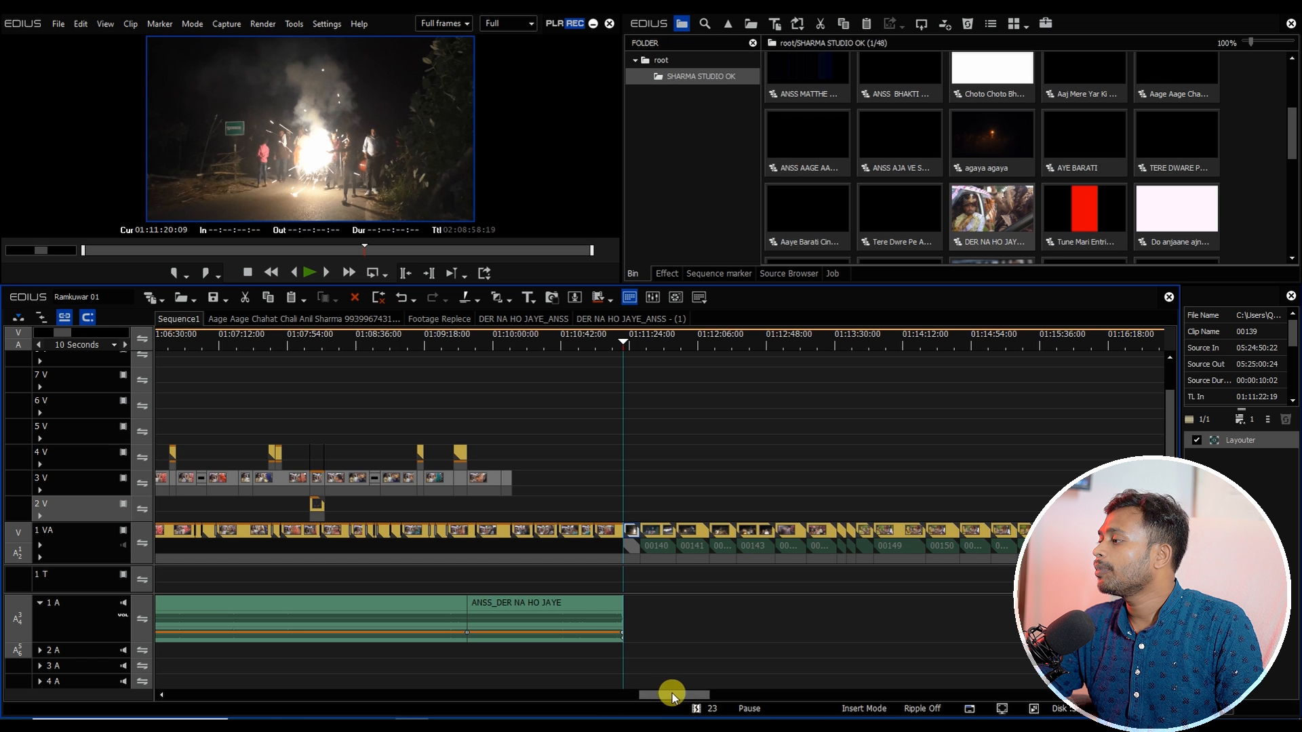
{"action": "left_click_drag", "start_coordinate": [673, 693], "coordinate": [689, 698]}
{"action": "scroll", "coordinate": [413, 544], "scroll_direction": "down", "scroll_amount": 1}
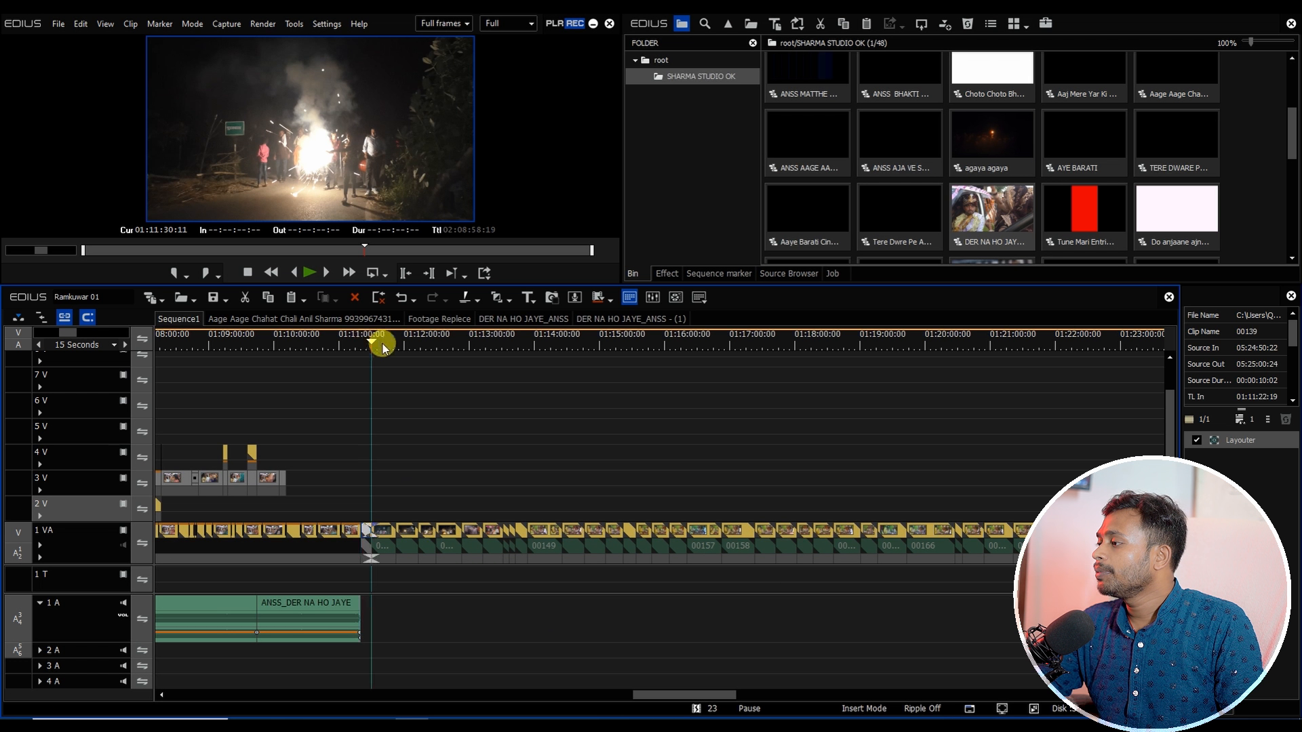
{"action": "left_click_drag", "start_coordinate": [382, 344], "coordinate": [472, 405]}
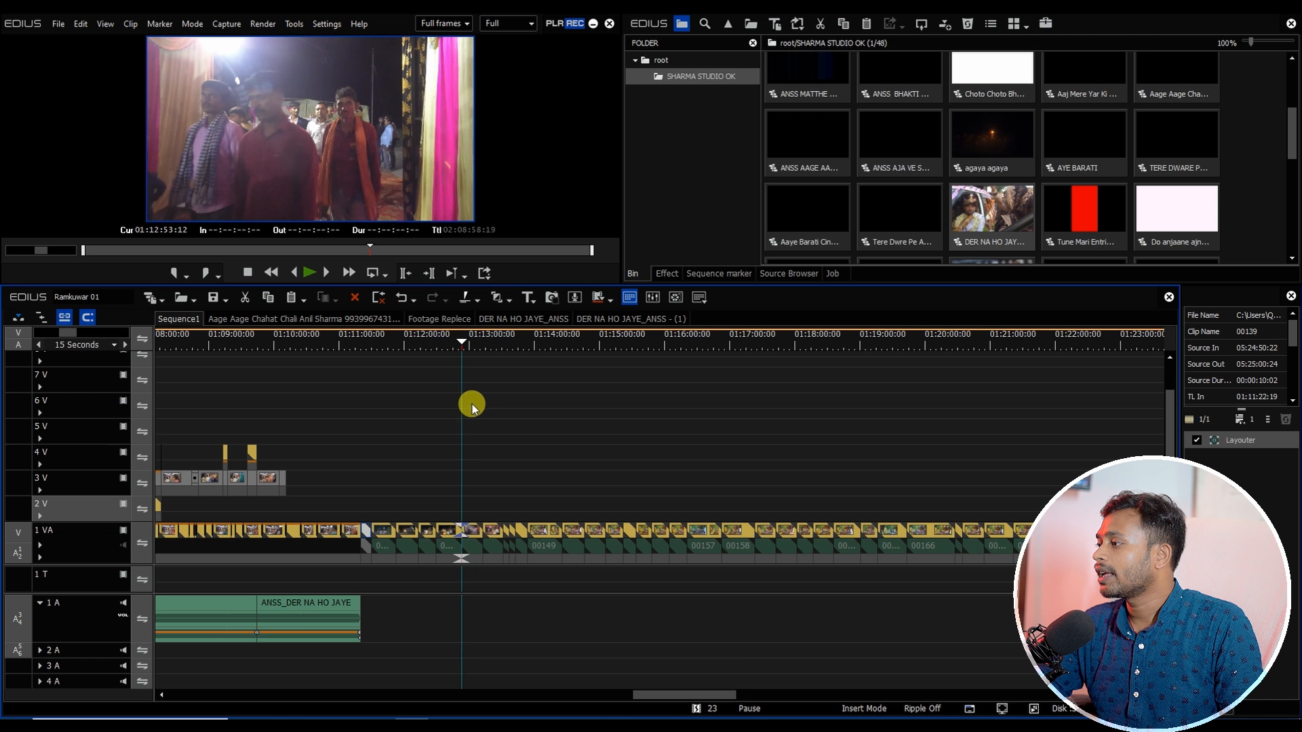
{"action": "mouse_move", "coordinate": [444, 533]}
{"action": "left_mouse_down"}
{"action": "mouse_move", "coordinate": [368, 593]}
{"action": "mouse_move", "coordinate": [450, 551]}
{"action": "left_mouse_up"}
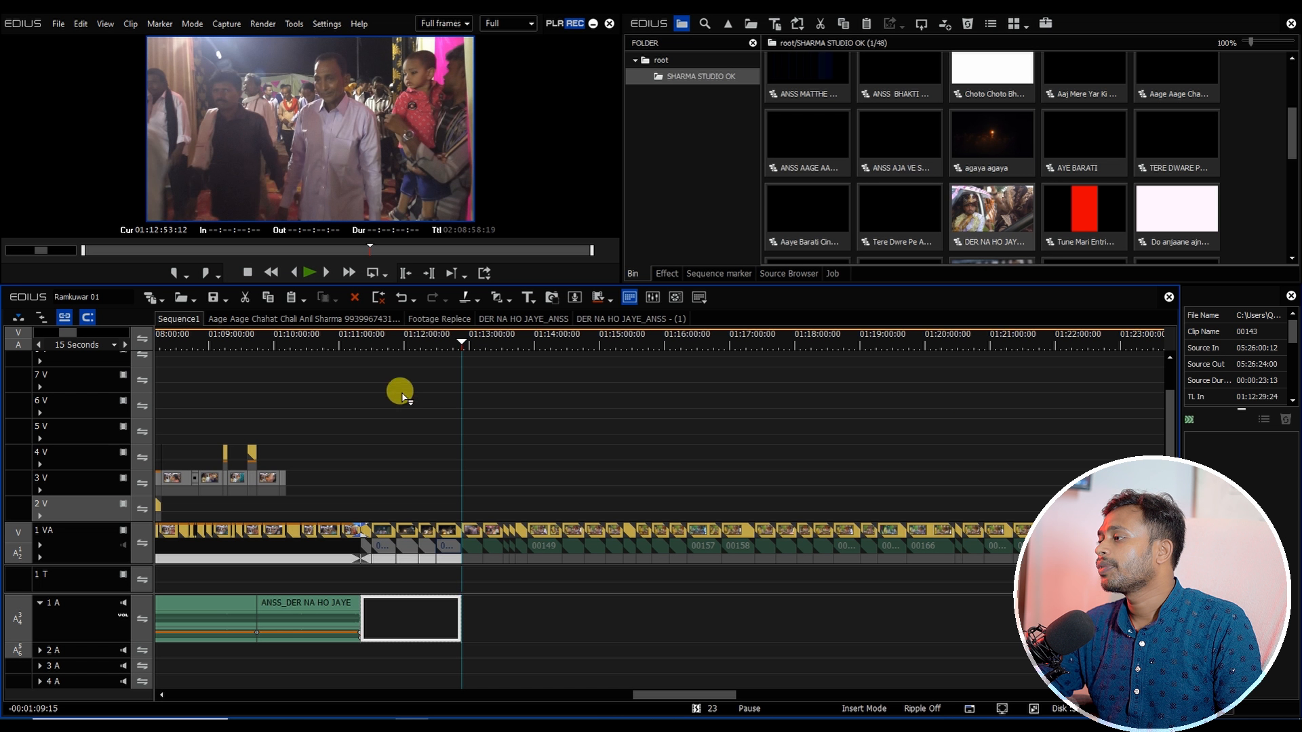
{"action": "left_click_drag", "start_coordinate": [402, 397], "coordinate": [400, 393]}
{"action": "left_click", "coordinate": [376, 388]}
{"action": "left_click_drag", "start_coordinate": [383, 508], "coordinate": [453, 661]}
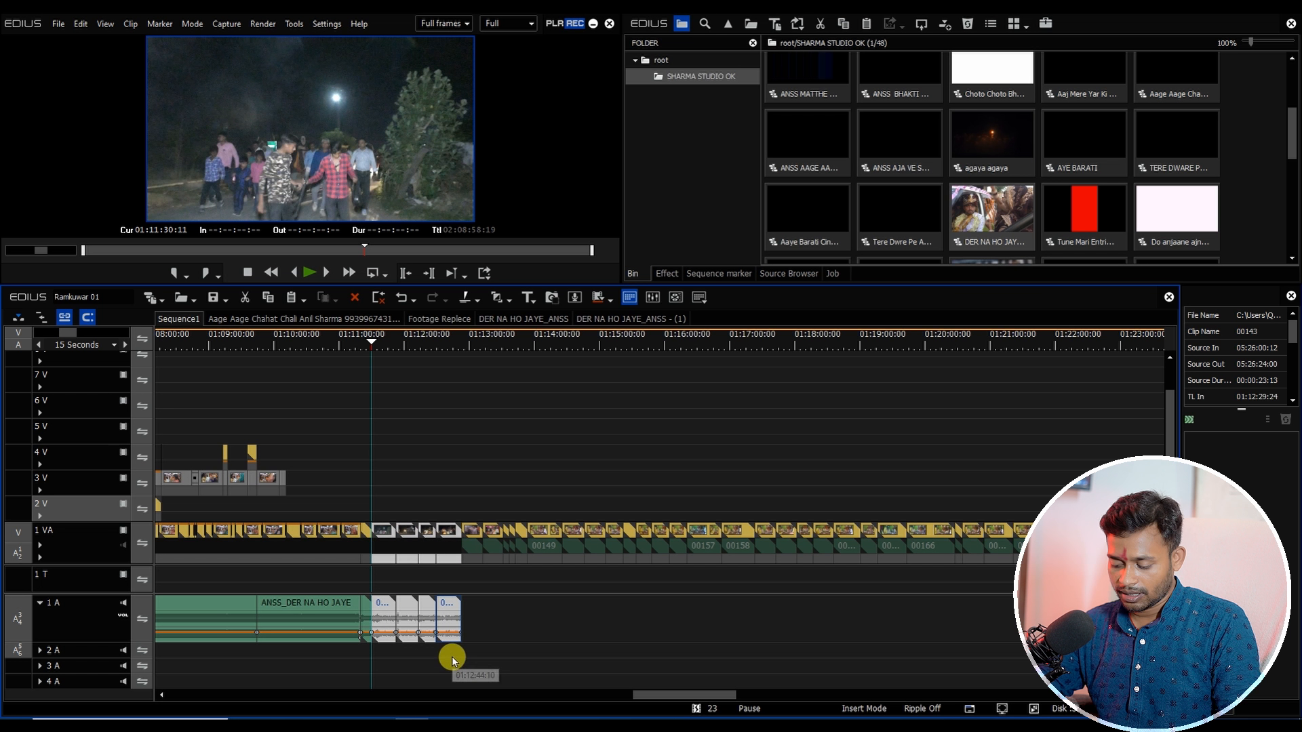
{"action": "key", "text": "ctrl+p"}
{"action": "left_click_drag", "start_coordinate": [380, 348], "coordinate": [455, 371]}
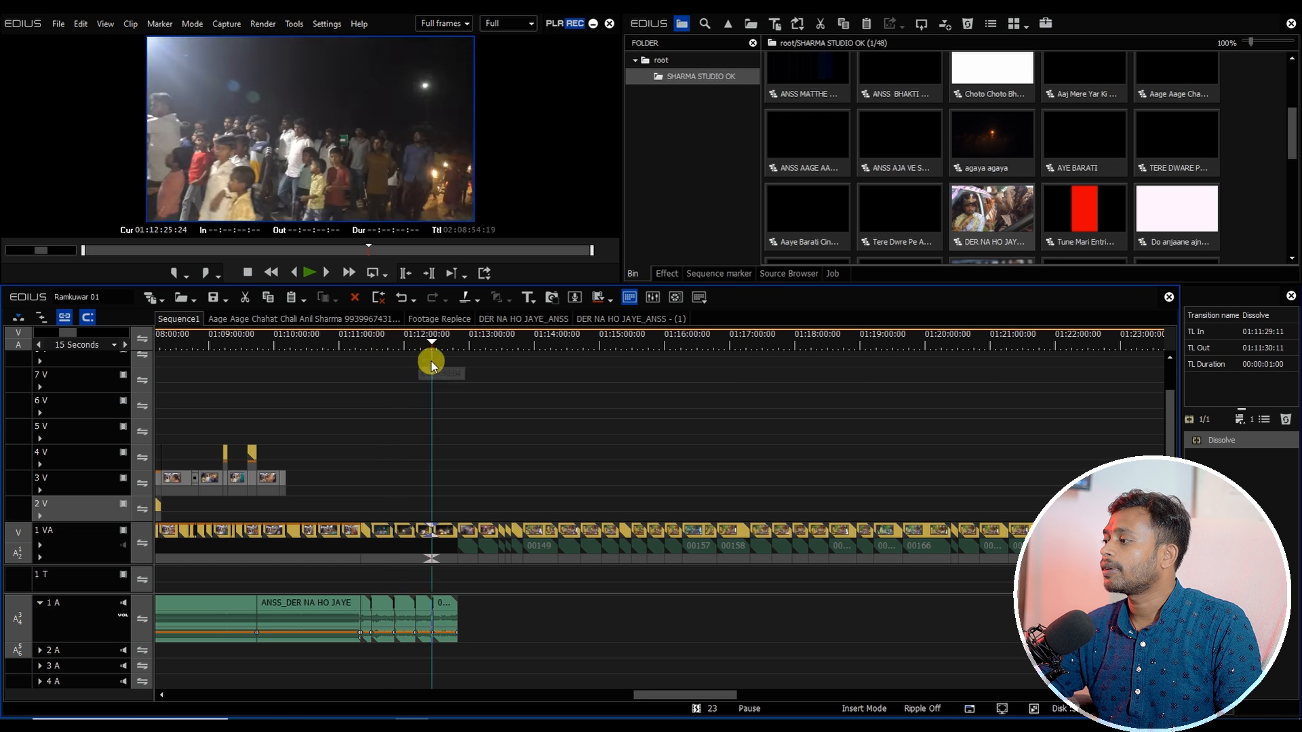
{"action": "left_click_drag", "start_coordinate": [659, 695], "coordinate": [673, 697]}
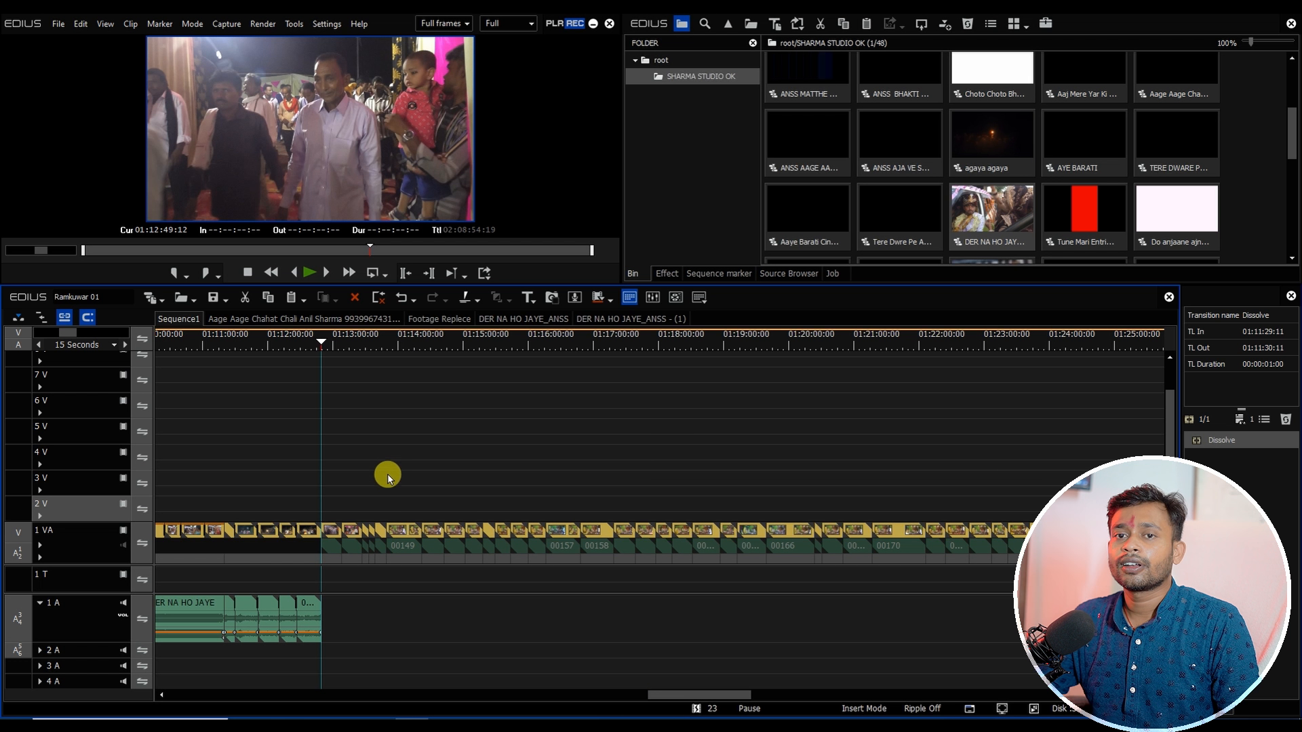
Step: Open the TERE DWARE PE AAI BARART project sequence and compare it with Sequence1
{"action": "left_click_drag", "start_coordinate": [339, 347], "coordinate": [323, 546]}
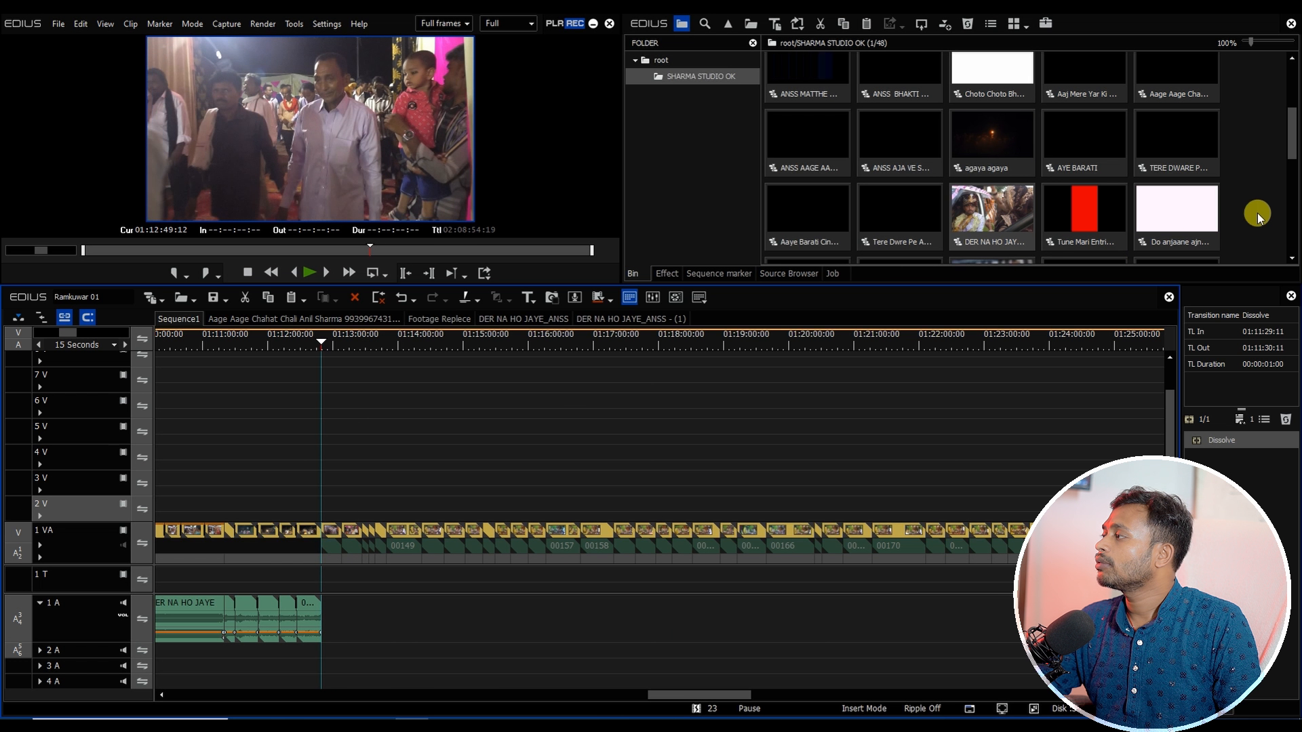
{"action": "left_click", "coordinate": [1096, 150]}
{"action": "left_click_drag", "start_coordinate": [1292, 141], "coordinate": [1291, 133]}
{"action": "double_click", "coordinate": [1202, 165]}
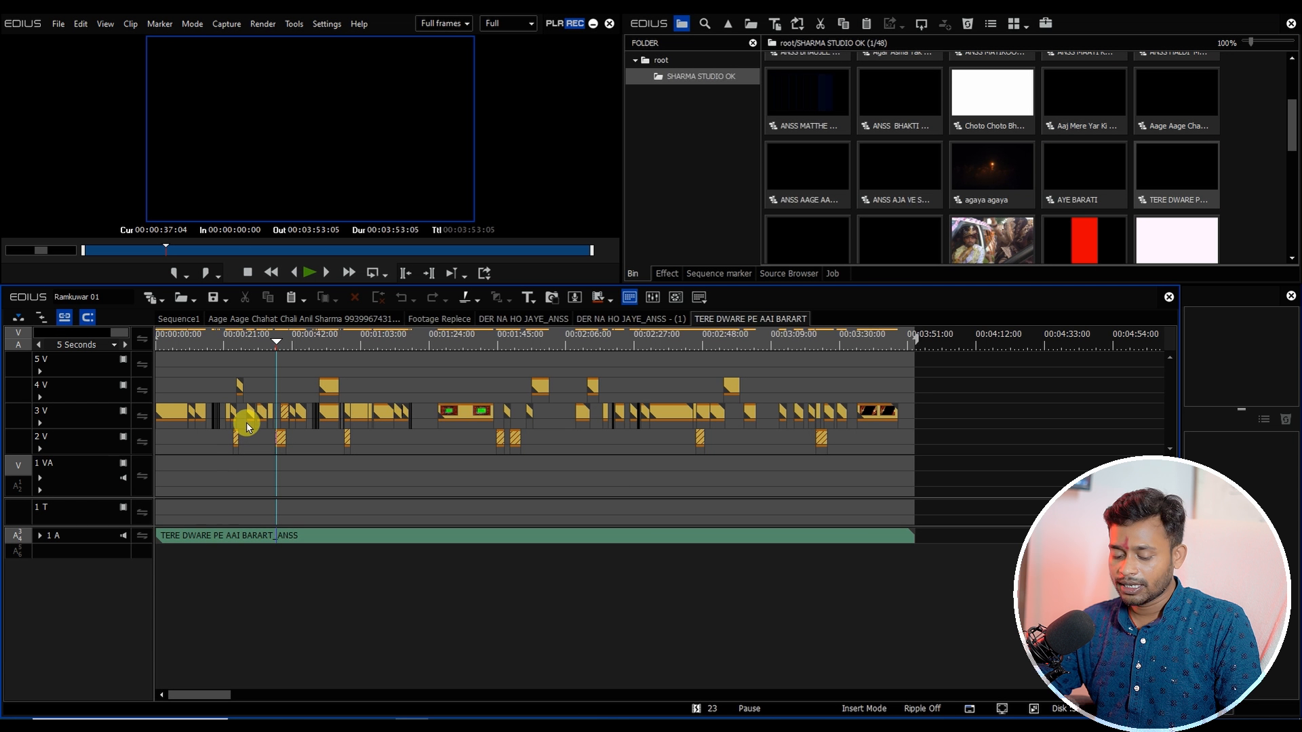
{"action": "left_click", "coordinate": [179, 319]}
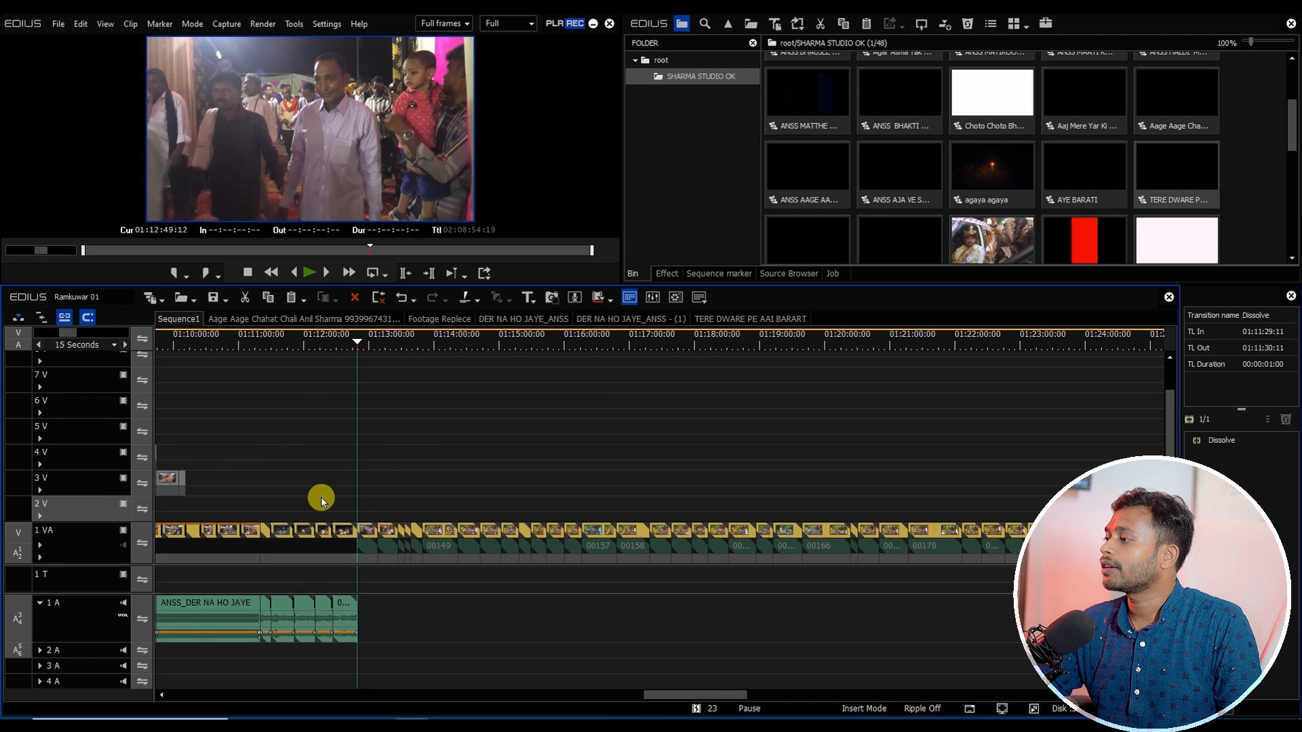
{"action": "left_click", "coordinate": [733, 318]}
{"action": "left_click", "coordinate": [285, 341]}
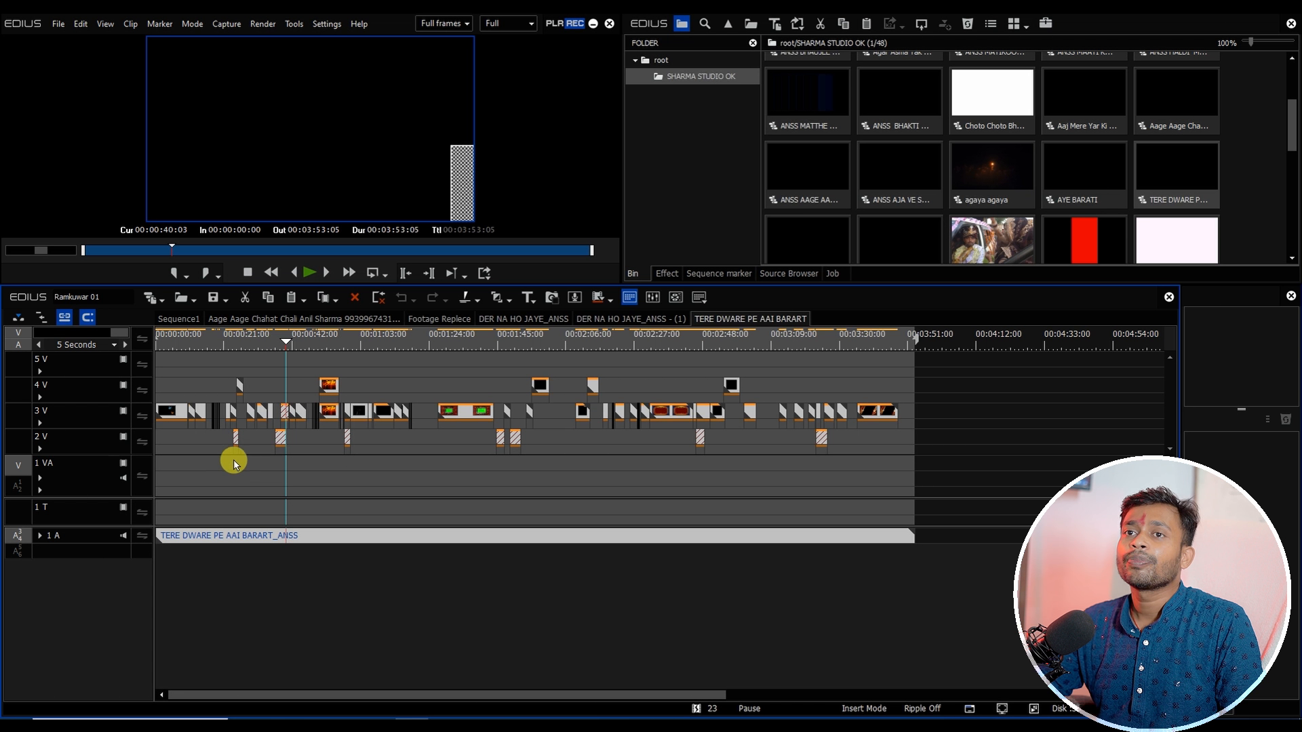
{"action": "left_click", "coordinate": [180, 319]}
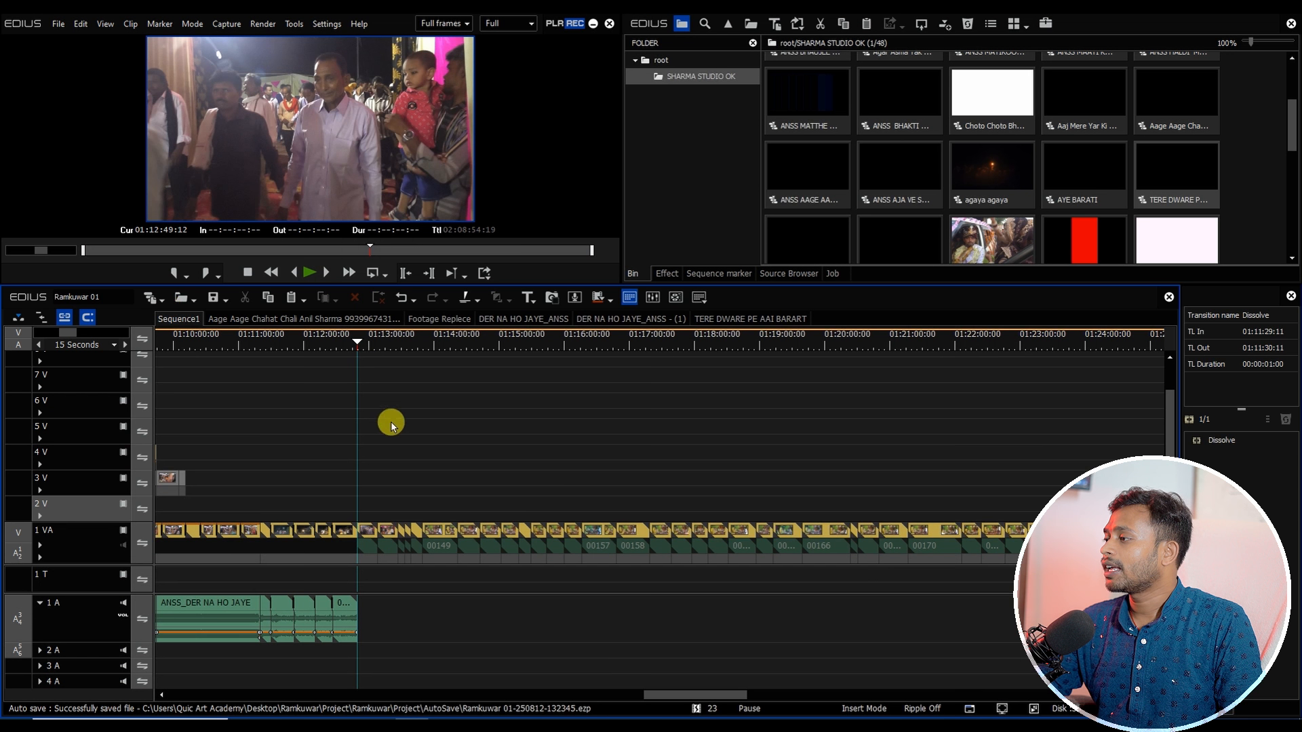
Step: Set the clips after the song's end to 80% speed and apply default transitions between them
{"action": "left_click_drag", "start_coordinate": [367, 347], "coordinate": [227, 609]}
{"action": "key", "text": "alt+a"}
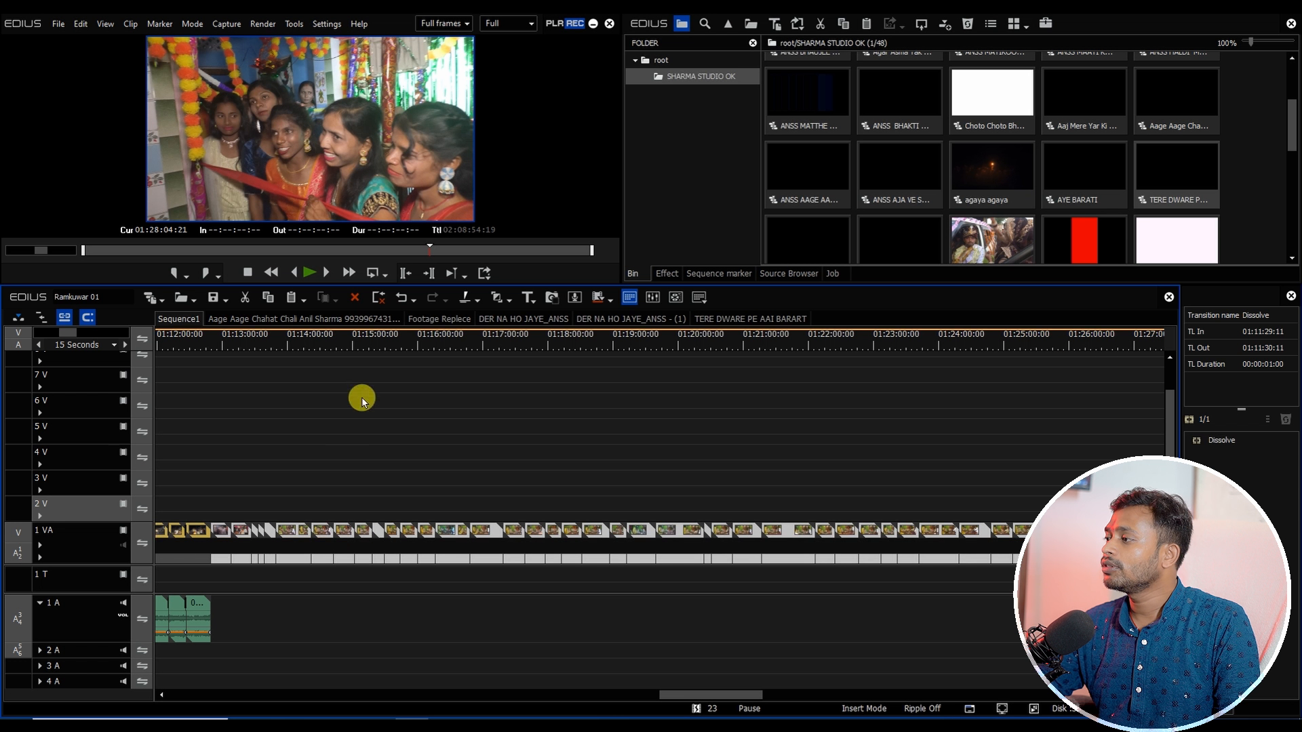
{"action": "left_click", "coordinate": [361, 342]}
{"action": "scroll", "coordinate": [367, 380], "scroll_direction": "down", "scroll_amount": 1}
{"action": "key", "text": "alt+e"}
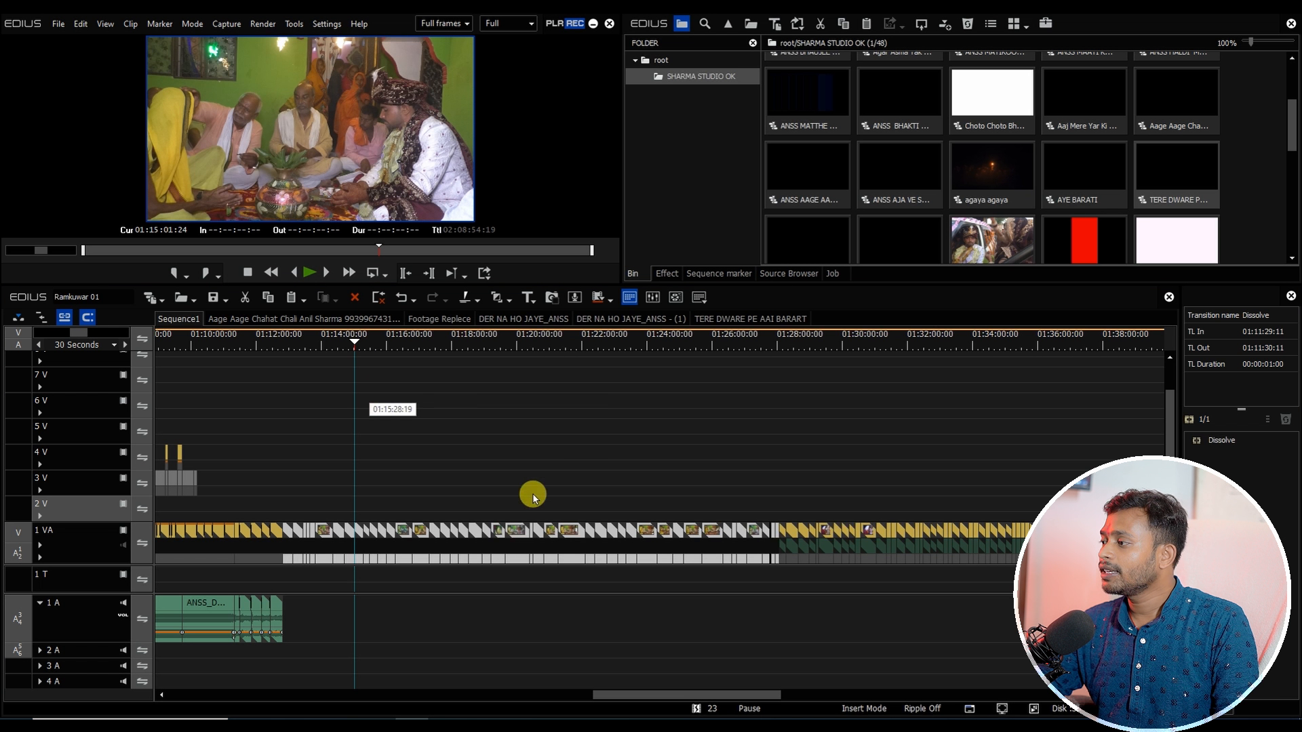
{"action": "type", "text": "90"}
{"action": "key", "text": "Return"}
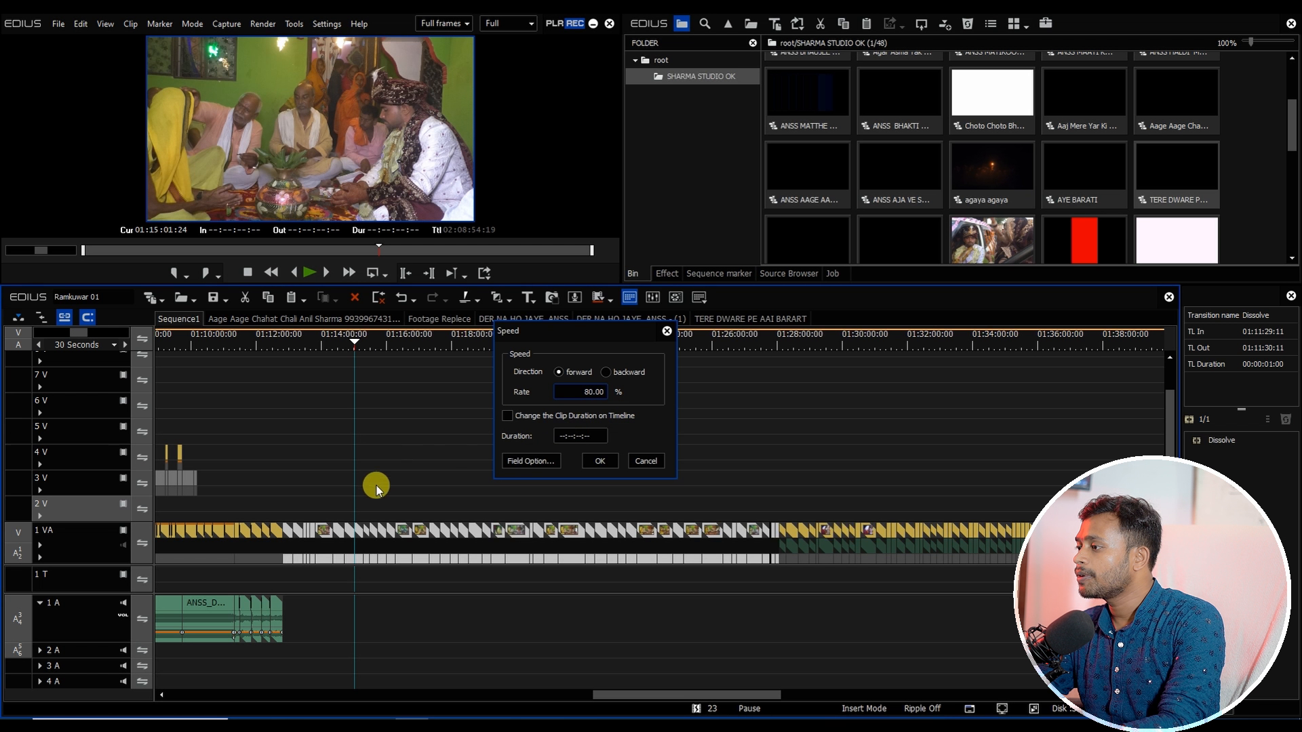
{"action": "left_click_drag", "start_coordinate": [299, 510], "coordinate": [767, 638]}
{"action": "key", "text": "ctrl+p"}
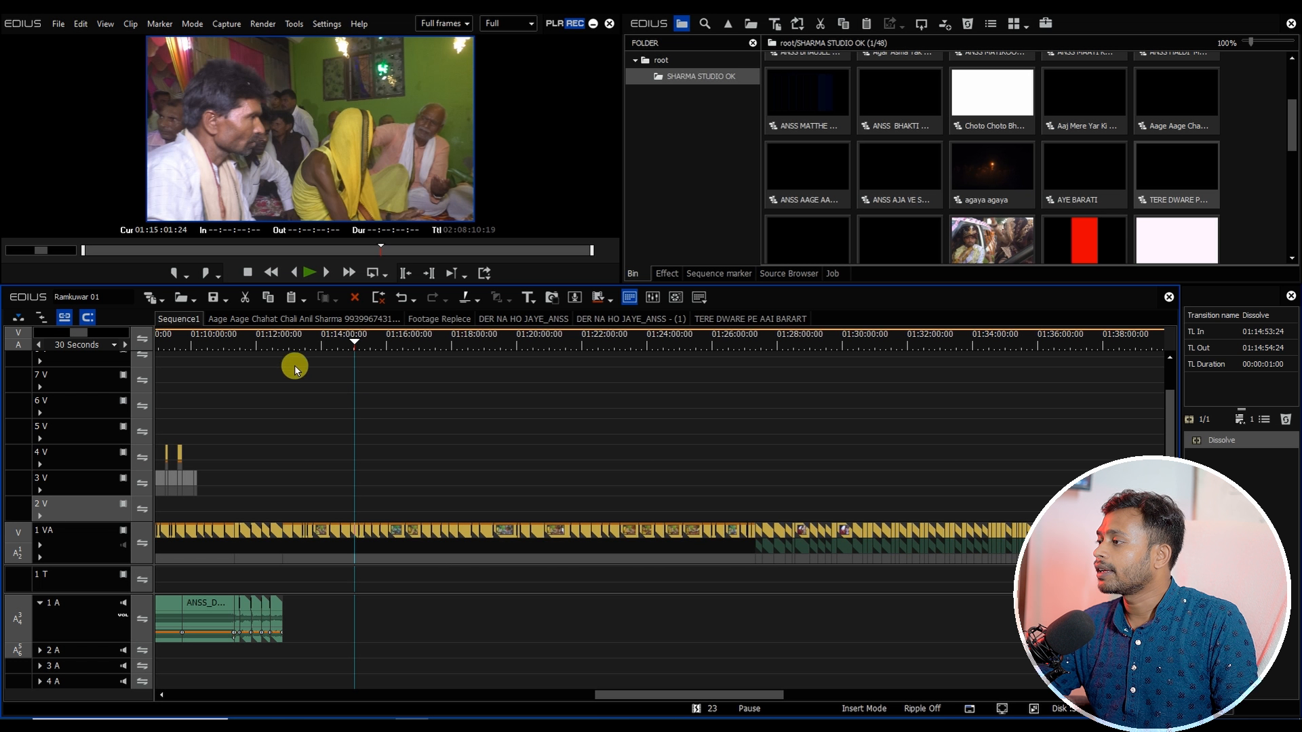
Step: Paste the copied TERE DWARE PE AAI BARART sequence contents into Sequence1 at about 01:12:49
{"action": "left_click_drag", "start_coordinate": [294, 342], "coordinate": [283, 343]}
{"action": "scroll", "coordinate": [314, 493], "scroll_direction": "up", "scroll_amount": 2}
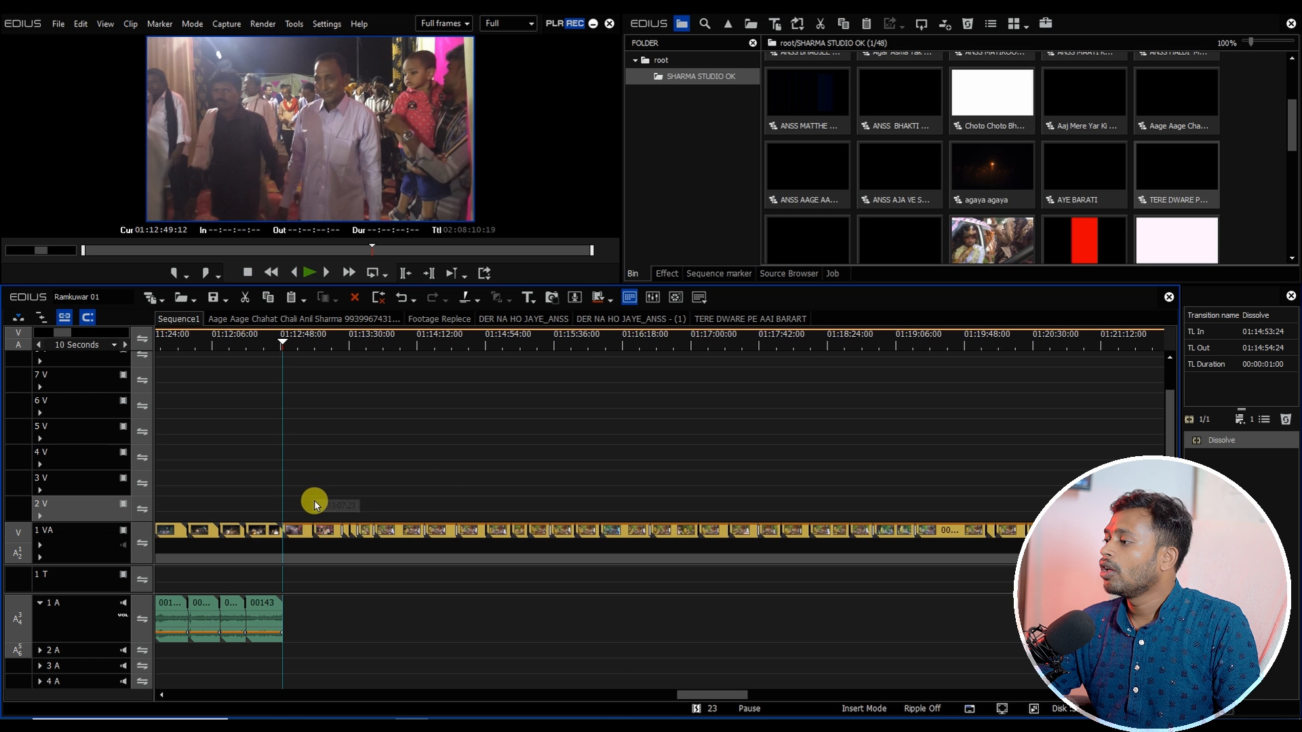
{"action": "left_click", "coordinate": [705, 319]}
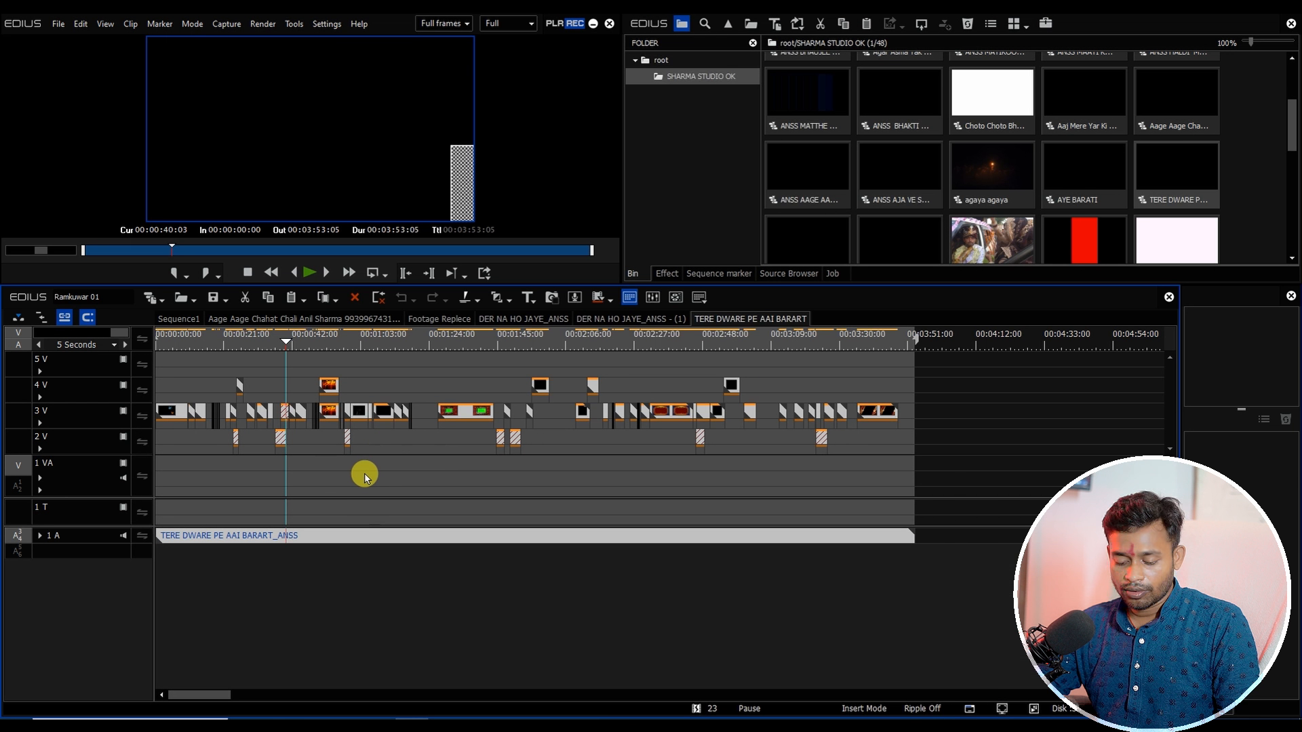
{"action": "left_click", "coordinate": [178, 318]}
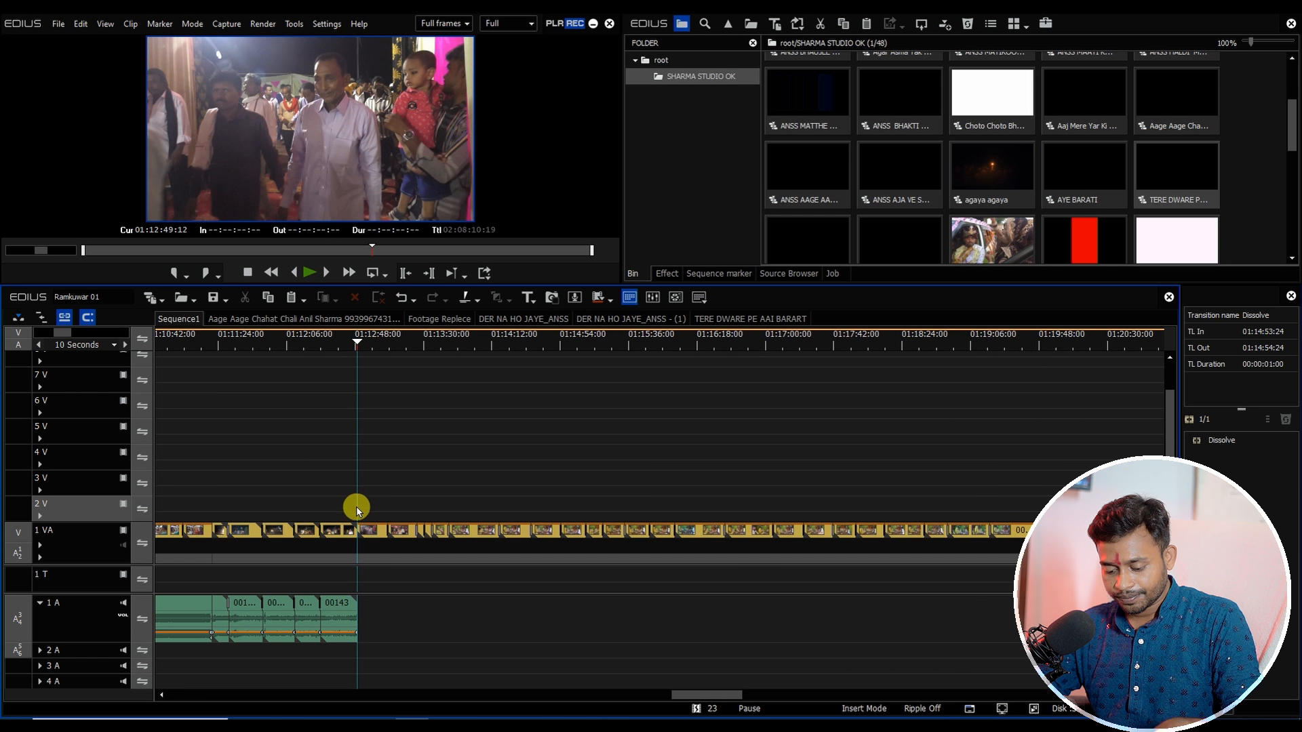
{"action": "key", "text": "ctrl+v"}
{"action": "scroll", "coordinate": [354, 505], "scroll_direction": "down", "scroll_amount": 1}
{"action": "scroll", "coordinate": [402, 526], "scroll_direction": "up", "scroll_amount": 2}
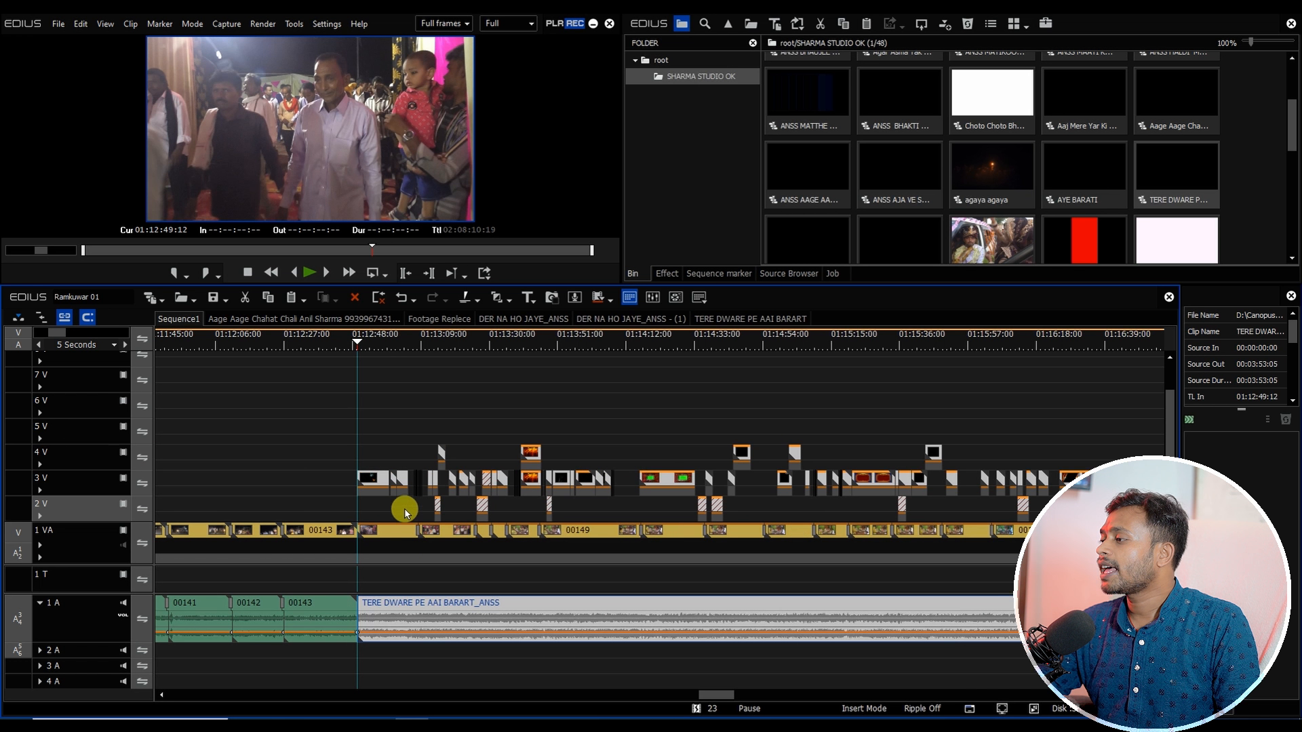
Step: Play back the pasted TERE DWARE PE AAI BARART section to review it against the footage
{"action": "left_click_drag", "start_coordinate": [390, 345], "coordinate": [482, 371]}
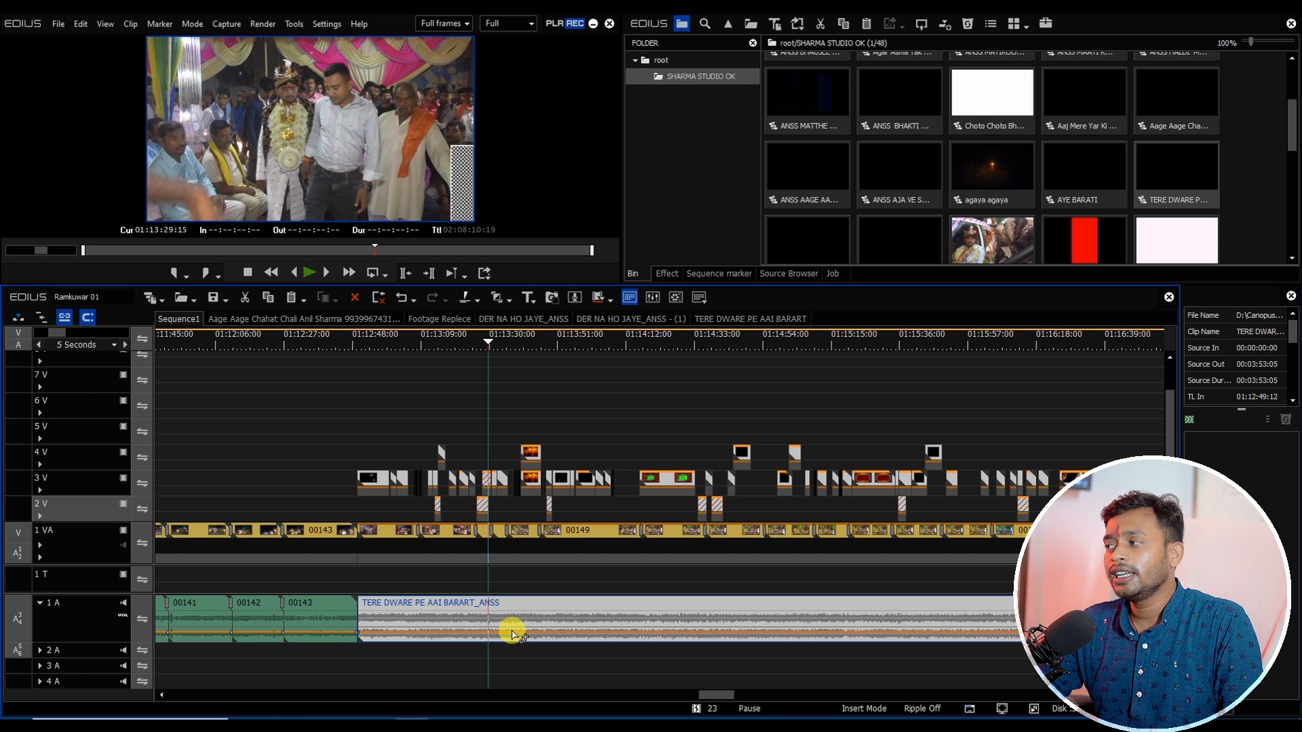
{"action": "key", "text": "space"}
{"action": "left_click_drag", "start_coordinate": [709, 695], "coordinate": [718, 696]}
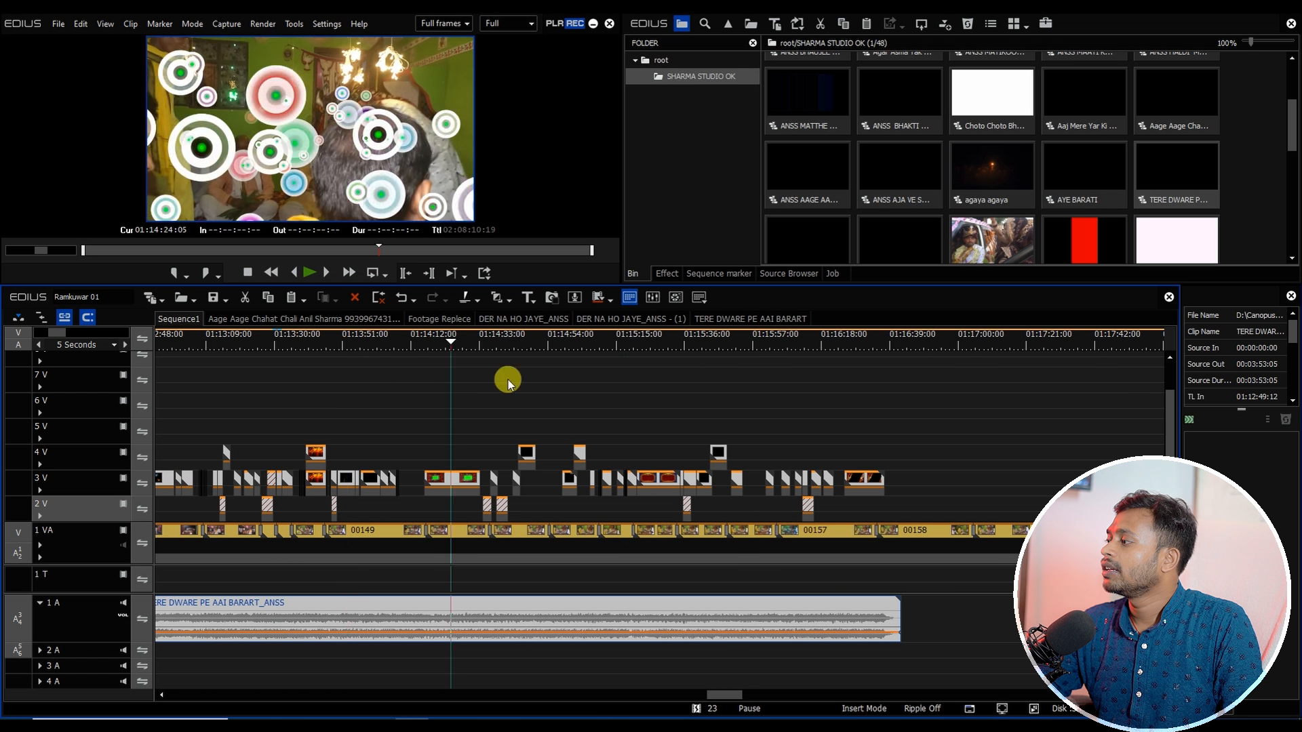
{"action": "left_click", "coordinate": [902, 451]}
{"action": "left_click_drag", "start_coordinate": [727, 694], "coordinate": [742, 696]}
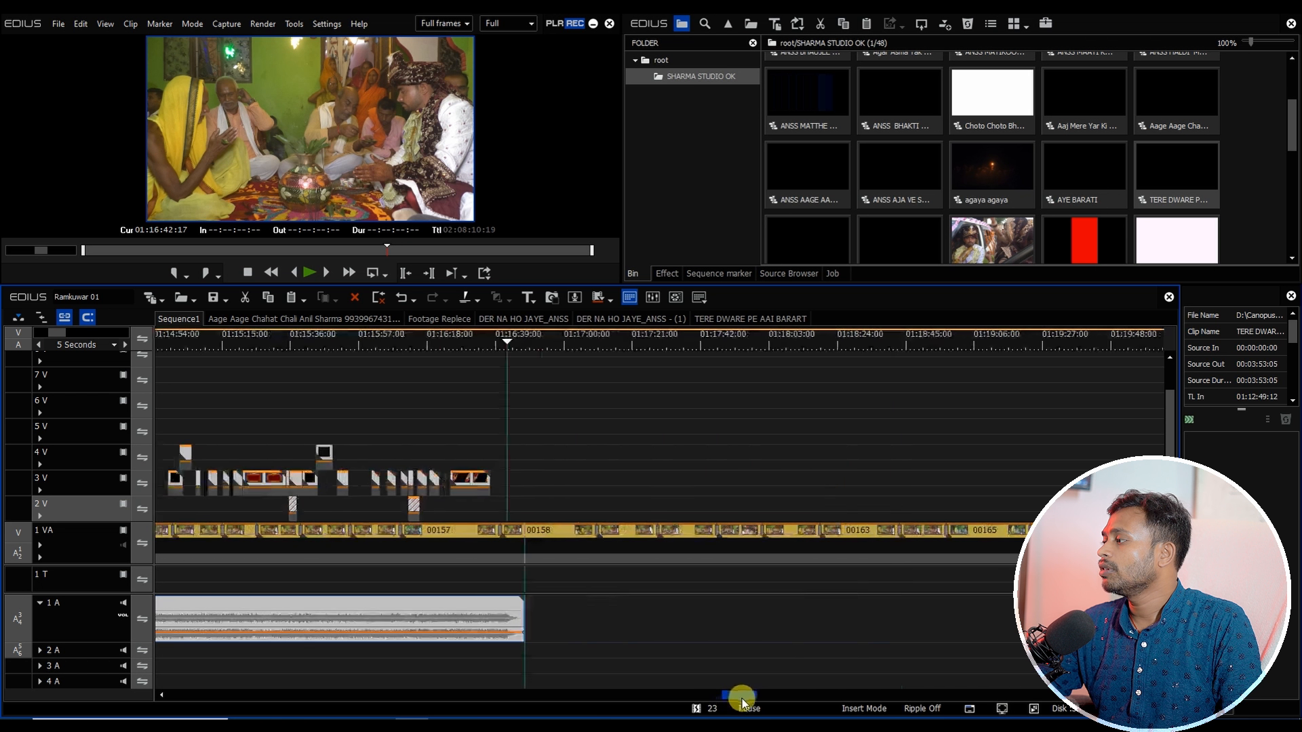
{"action": "scroll", "coordinate": [564, 542], "scroll_direction": "down", "scroll_amount": 2}
Step: Open the Aaye Barati Cinematic and Tere Dwre Pe Aai Barat sequences and select all clips in Aaye Barati Cinematic
{"action": "left_click", "coordinate": [1184, 179]}
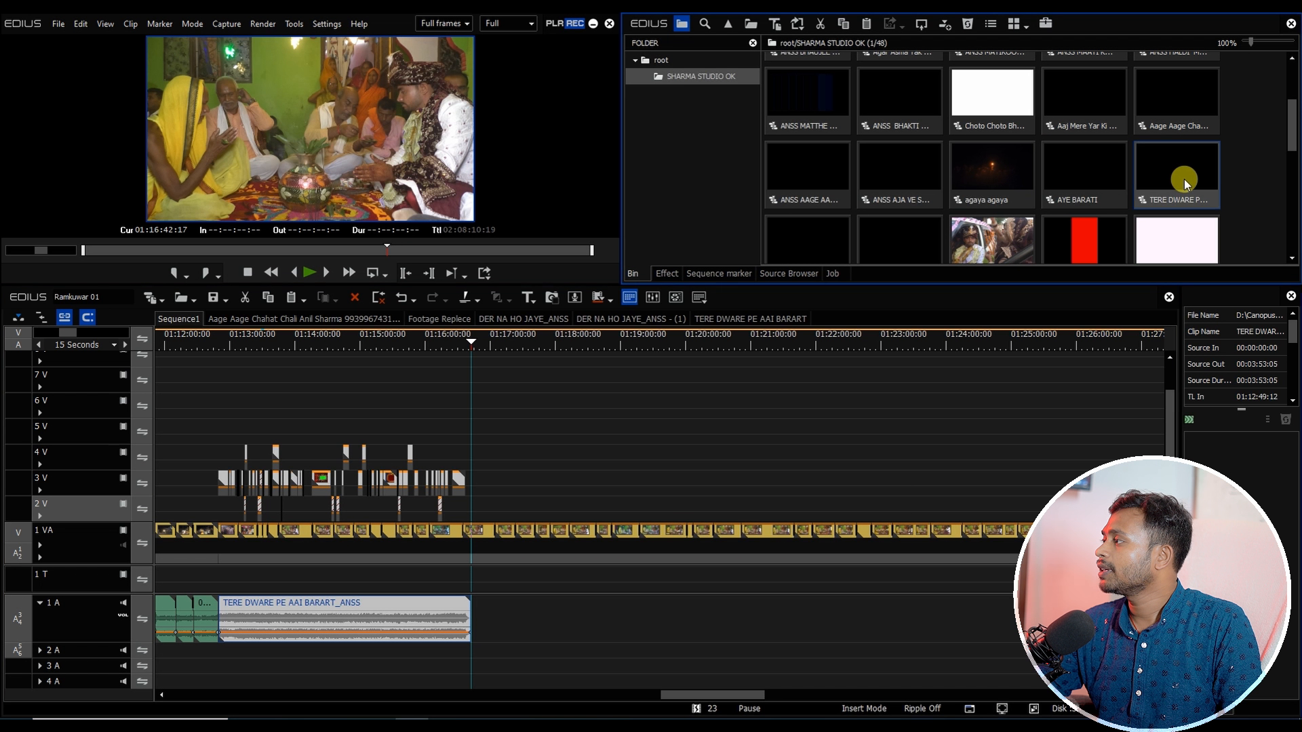
{"action": "scroll", "coordinate": [1289, 129], "scroll_direction": "down", "scroll_amount": 1}
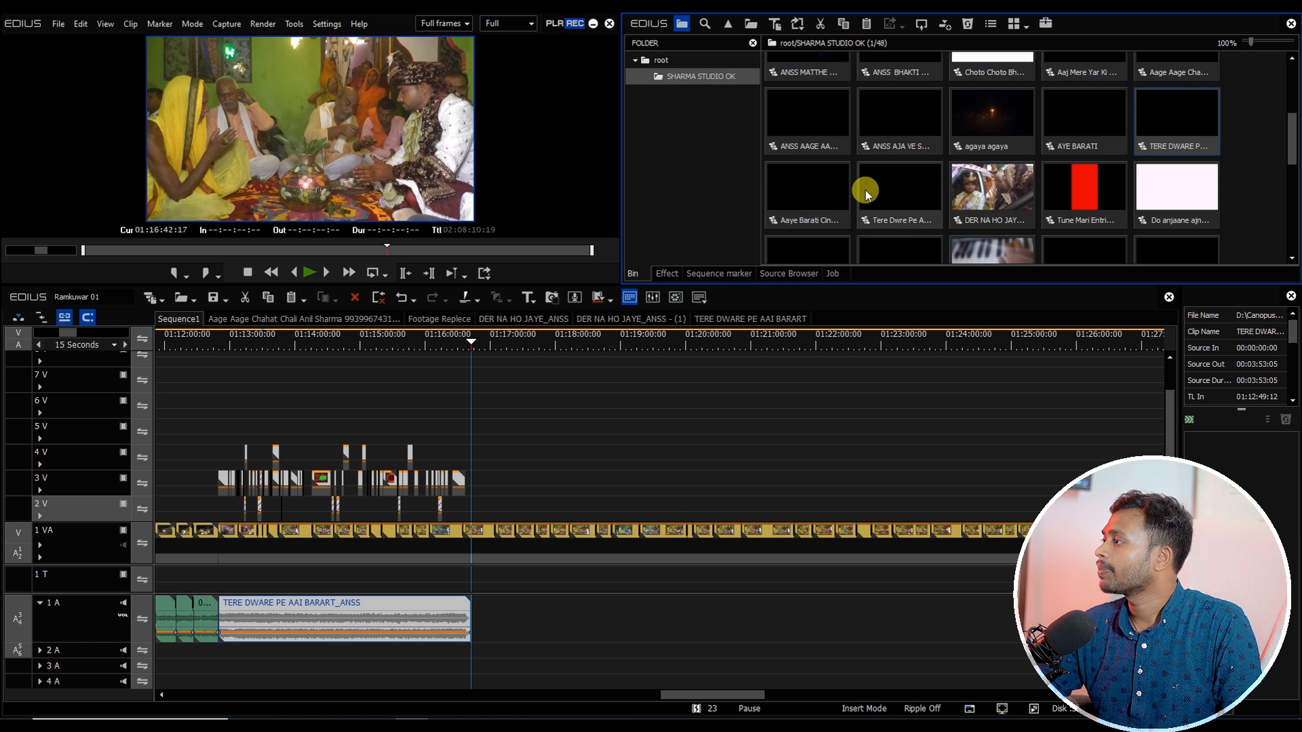
{"action": "double_click", "coordinate": [834, 197]}
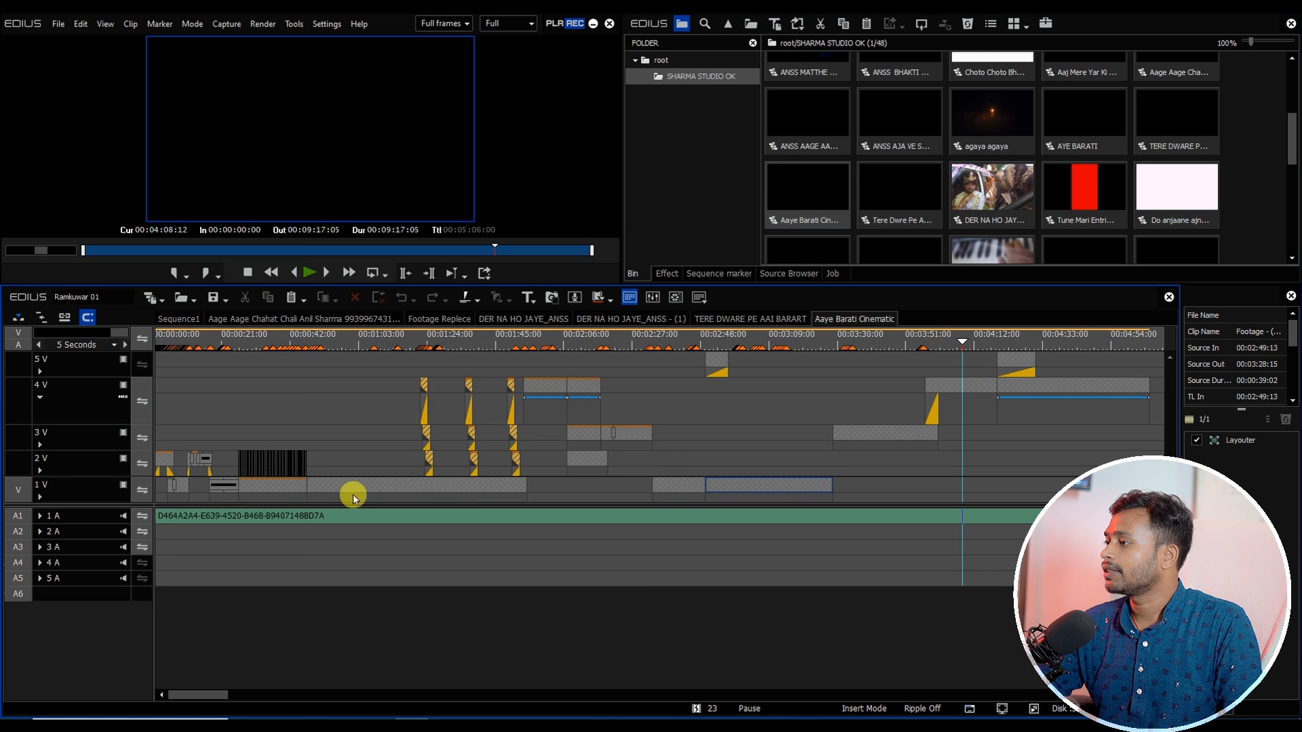
{"action": "double_click", "coordinate": [908, 209]}
{"action": "double_click", "coordinate": [822, 204]}
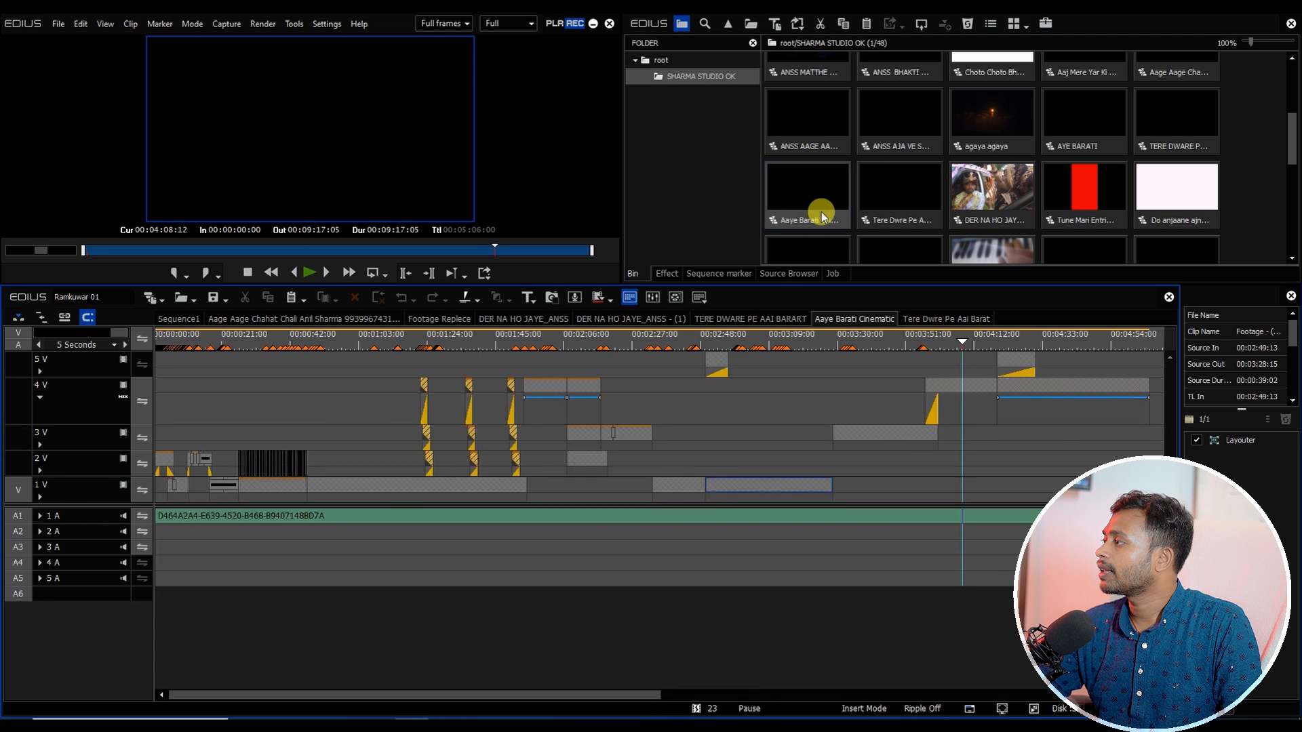
{"action": "key", "text": "ctrl+a"}
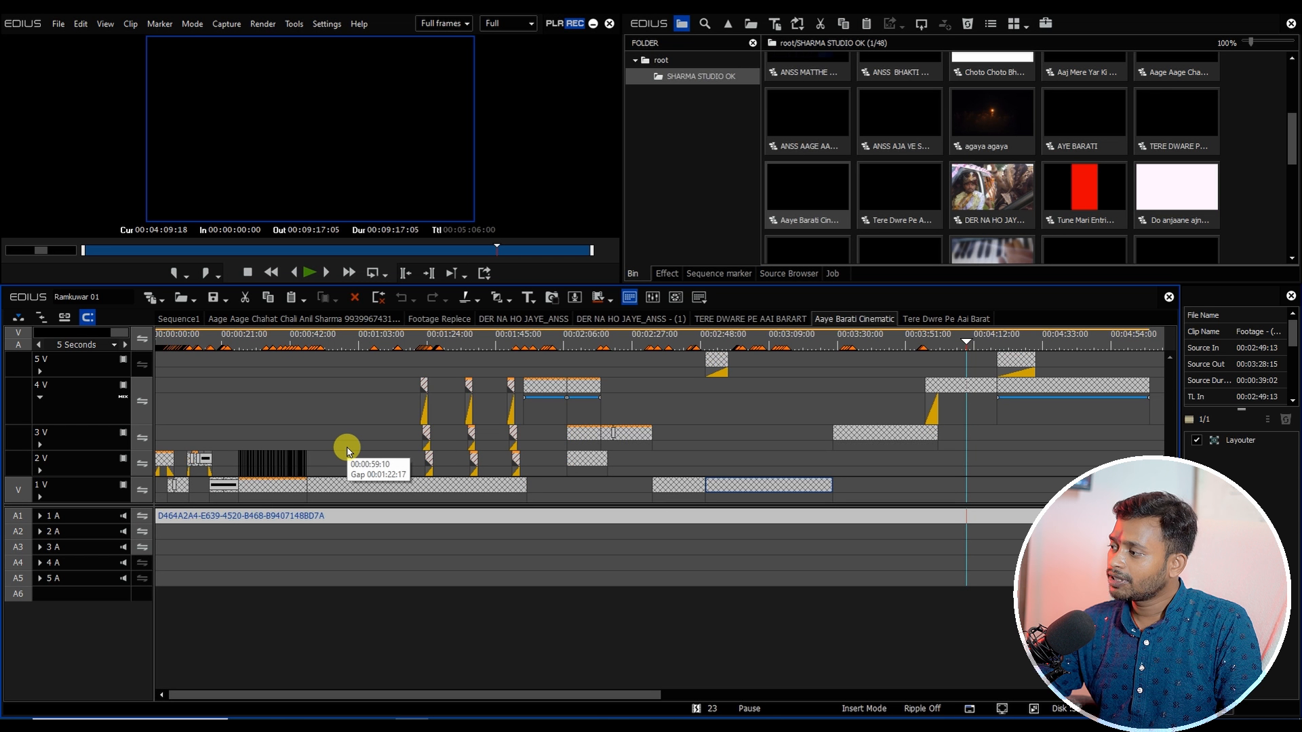
Step: Paste the Aaye Barati Cinematic clips into Sequence1 at about 01:16:42
{"action": "left_click", "coordinate": [179, 318]}
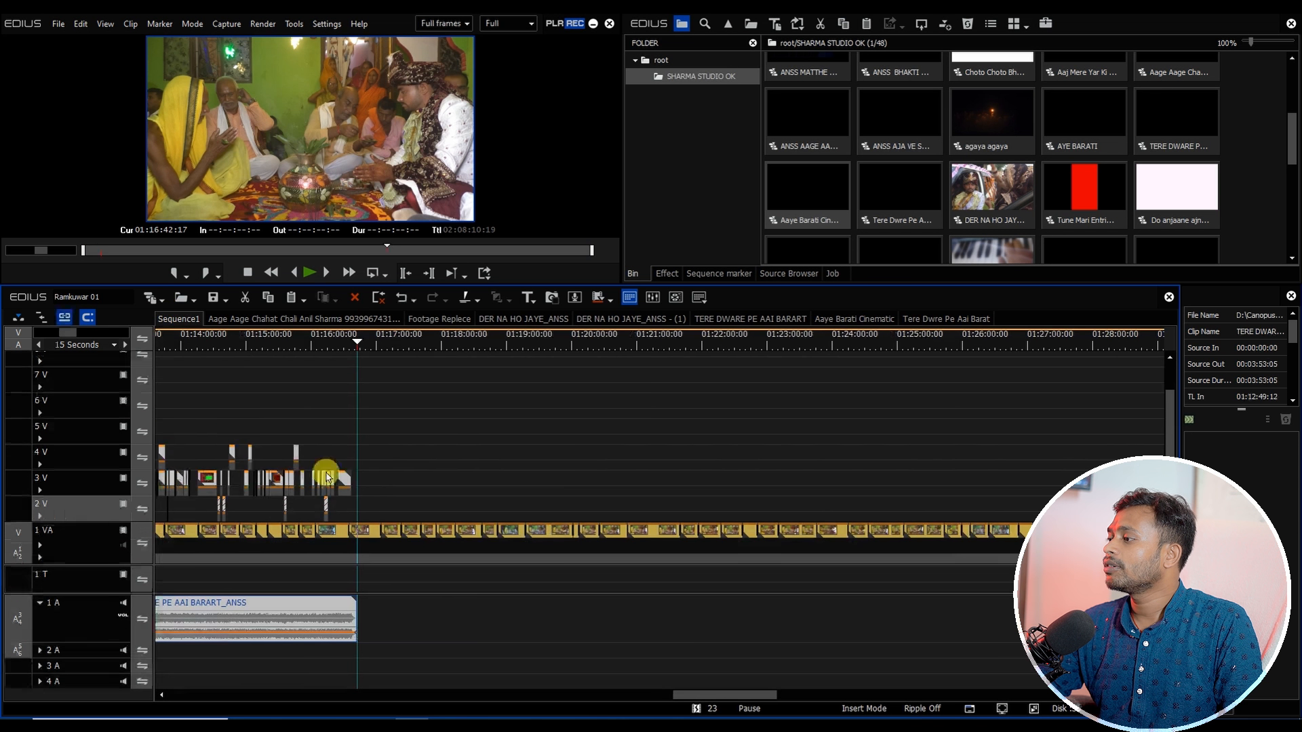
{"action": "left_click", "coordinate": [371, 504]}
{"action": "key", "text": "ctrl+v"}
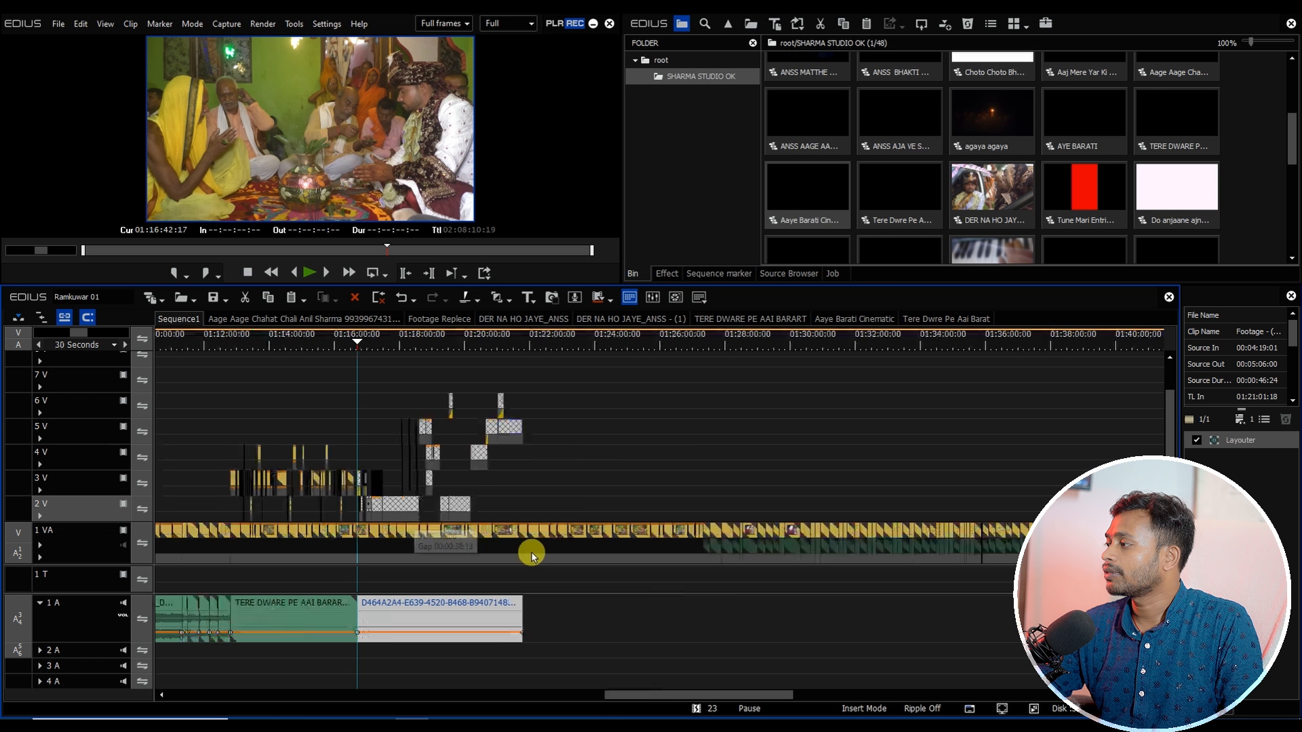
Step: Open the nested Footage - (163) sequence from the pasted clips to inspect its contents
{"action": "left_click_drag", "start_coordinate": [376, 575], "coordinate": [747, 532]}
{"action": "double_click", "coordinate": [569, 508]}
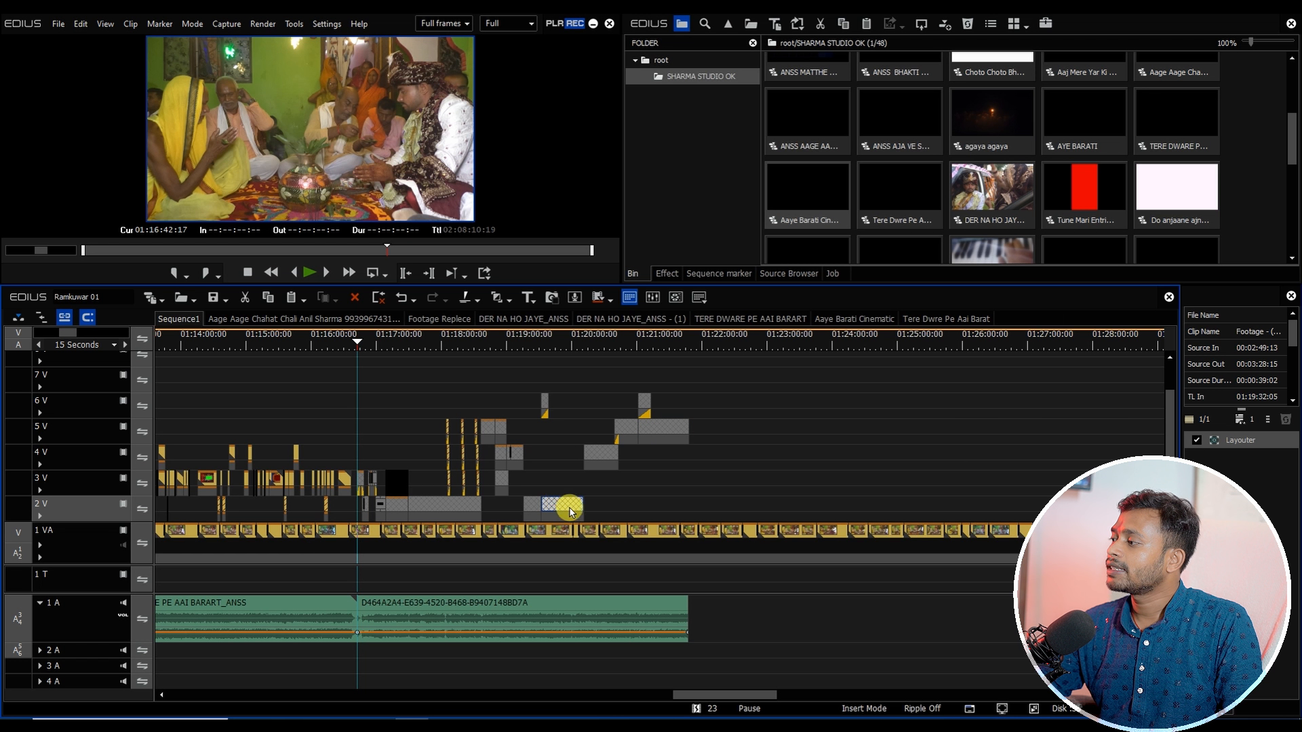
{"action": "left_click", "coordinate": [176, 319]}
{"action": "scroll", "coordinate": [415, 504], "scroll_direction": "up", "scroll_amount": 2}
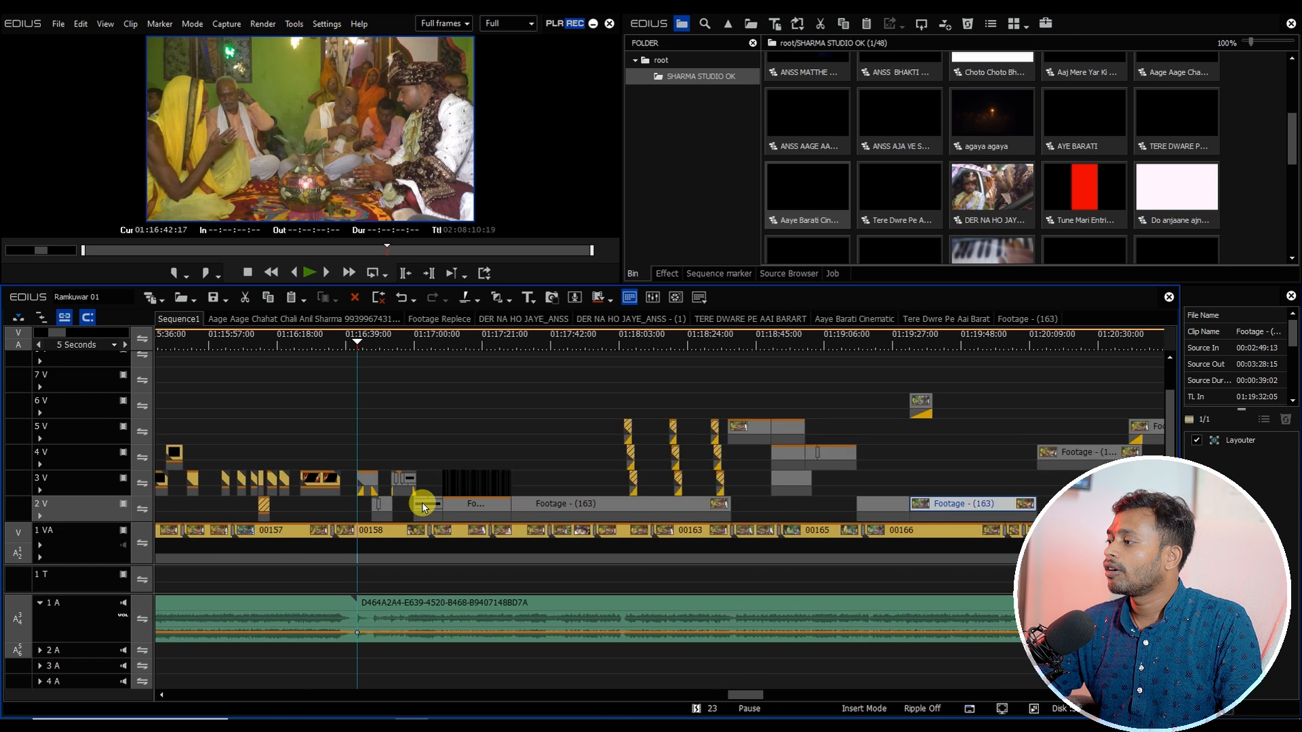
Step: Move to the pasted section's end near 01:21:48 and delete clip 00171 there
{"action": "left_click_drag", "start_coordinate": [507, 373], "coordinate": [842, 435]}
{"action": "key", "text": "space"}
{"action": "scroll", "coordinate": [580, 511], "scroll_direction": "down", "scroll_amount": 1}
{"action": "left_click_drag", "start_coordinate": [710, 694], "coordinate": [746, 695]}
{"action": "left_click", "coordinate": [414, 340]}
{"action": "left_click_drag", "start_coordinate": [420, 343], "coordinate": [619, 388]}
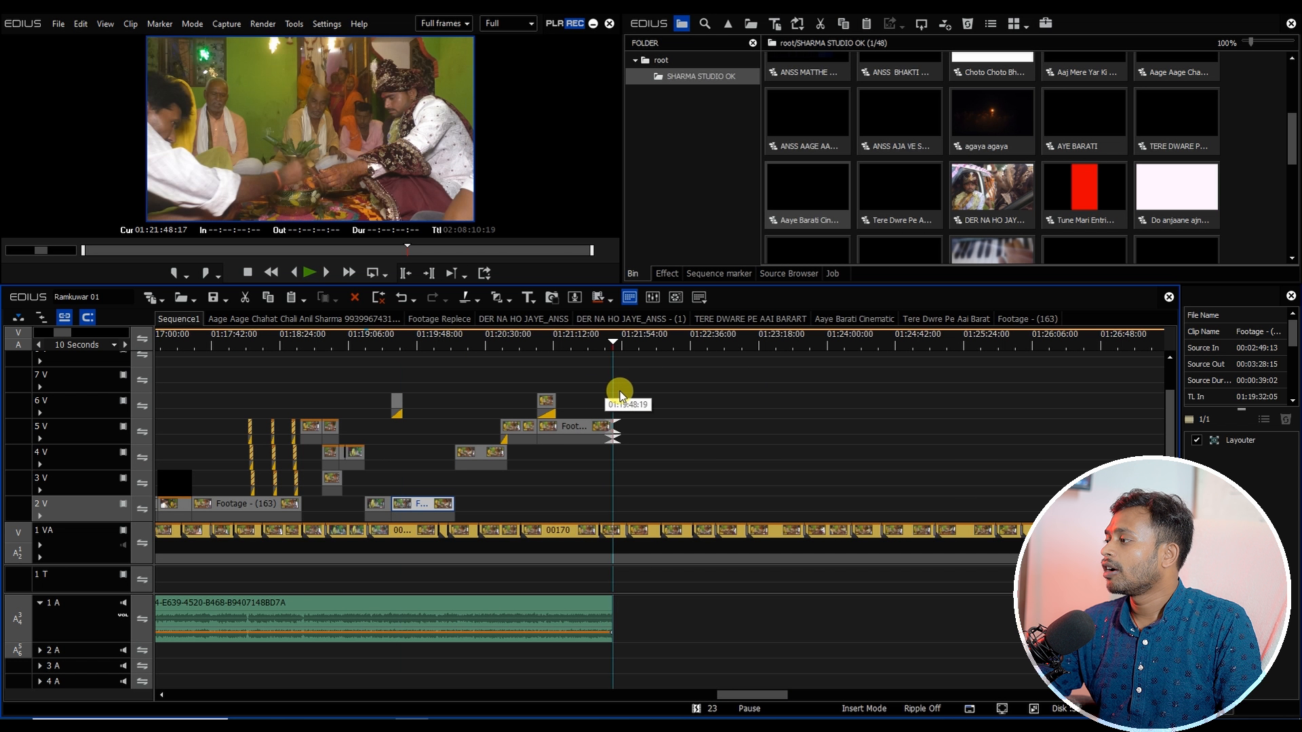
{"action": "scroll", "coordinate": [624, 532], "scroll_direction": "up", "scroll_amount": 1}
{"action": "left_click", "coordinate": [621, 536]}
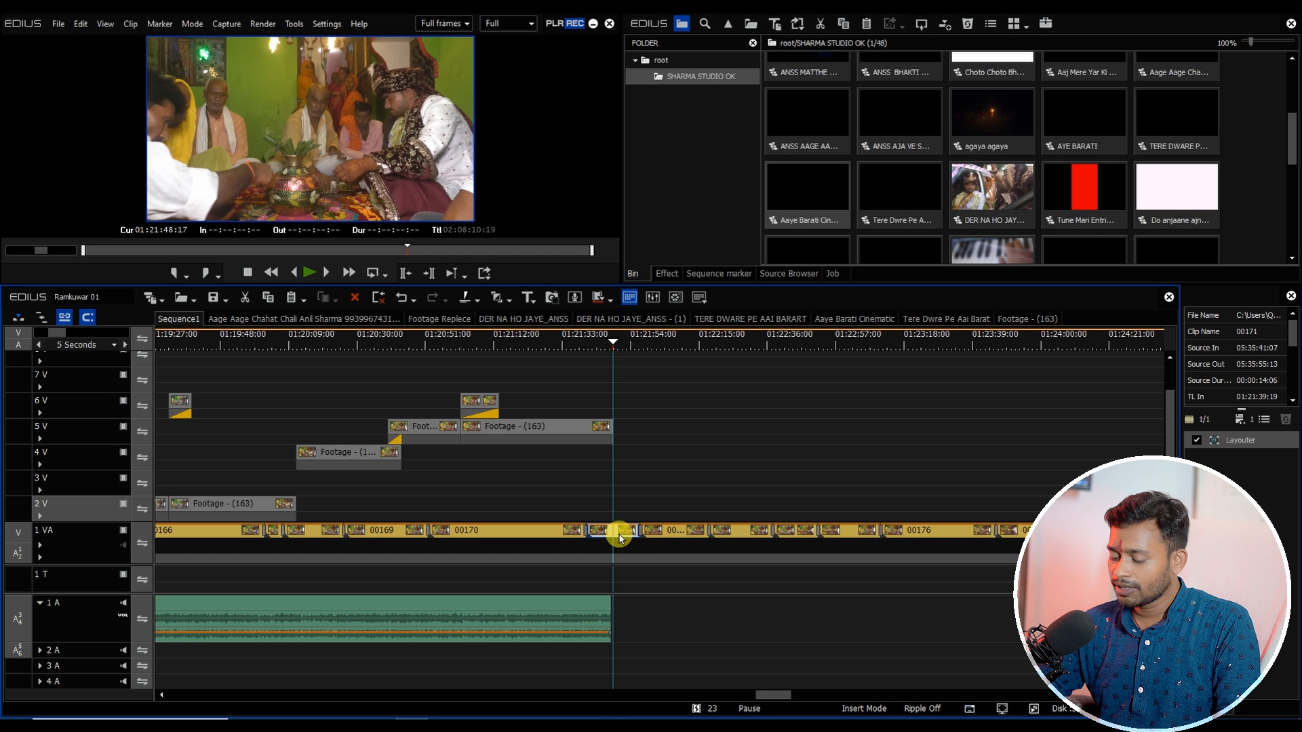
{"action": "key", "text": "F7"}
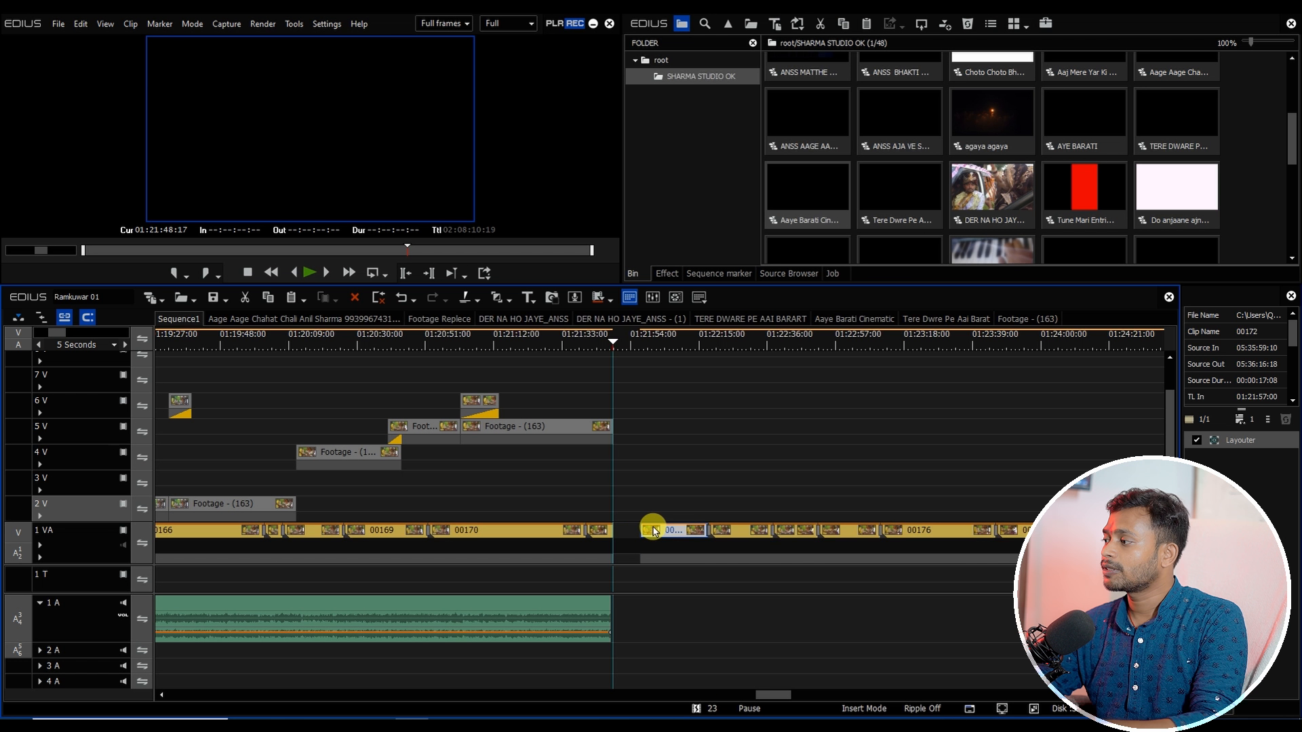
Step: Import the song Aaye Hum Baraati Jigar (1992) from the COLLECTION Welcome folder into the bin
{"action": "scroll", "coordinate": [653, 535], "scroll_direction": "down", "scroll_amount": 2}
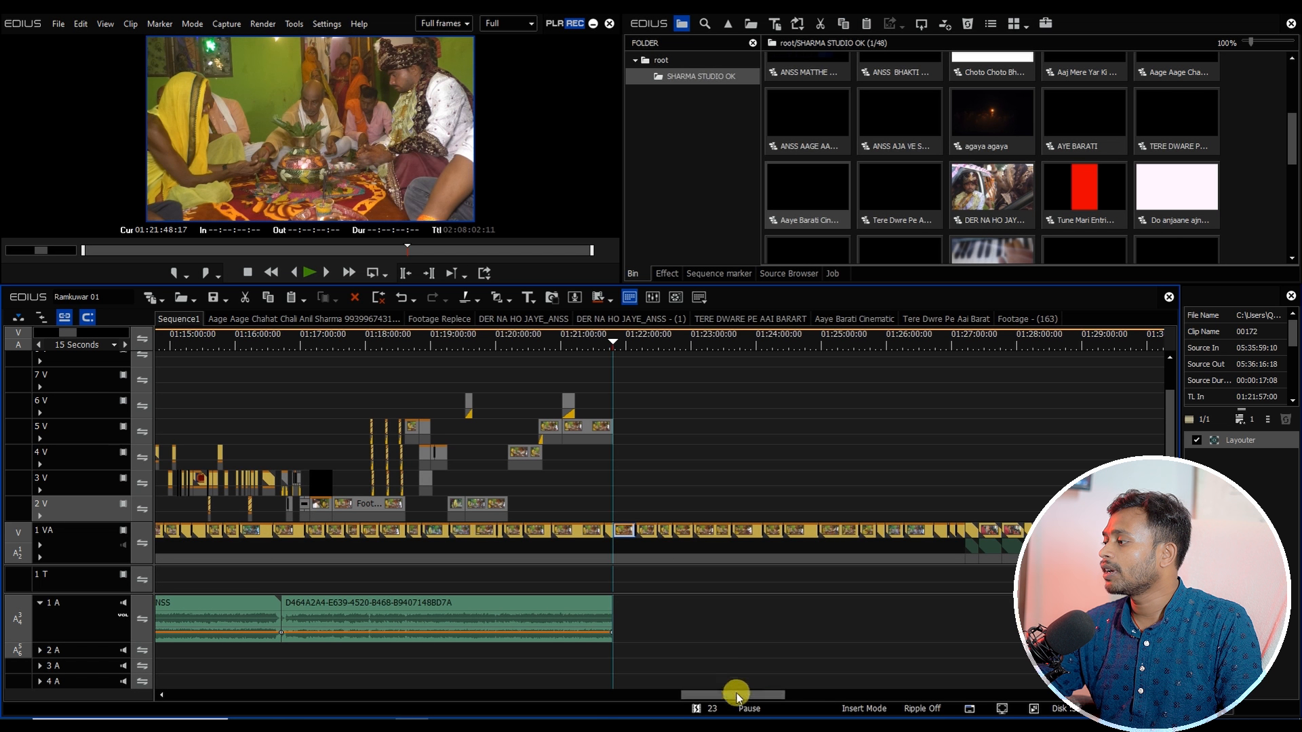
{"action": "left_click_drag", "start_coordinate": [736, 693], "coordinate": [760, 696]}
{"action": "left_click", "coordinate": [662, 60]}
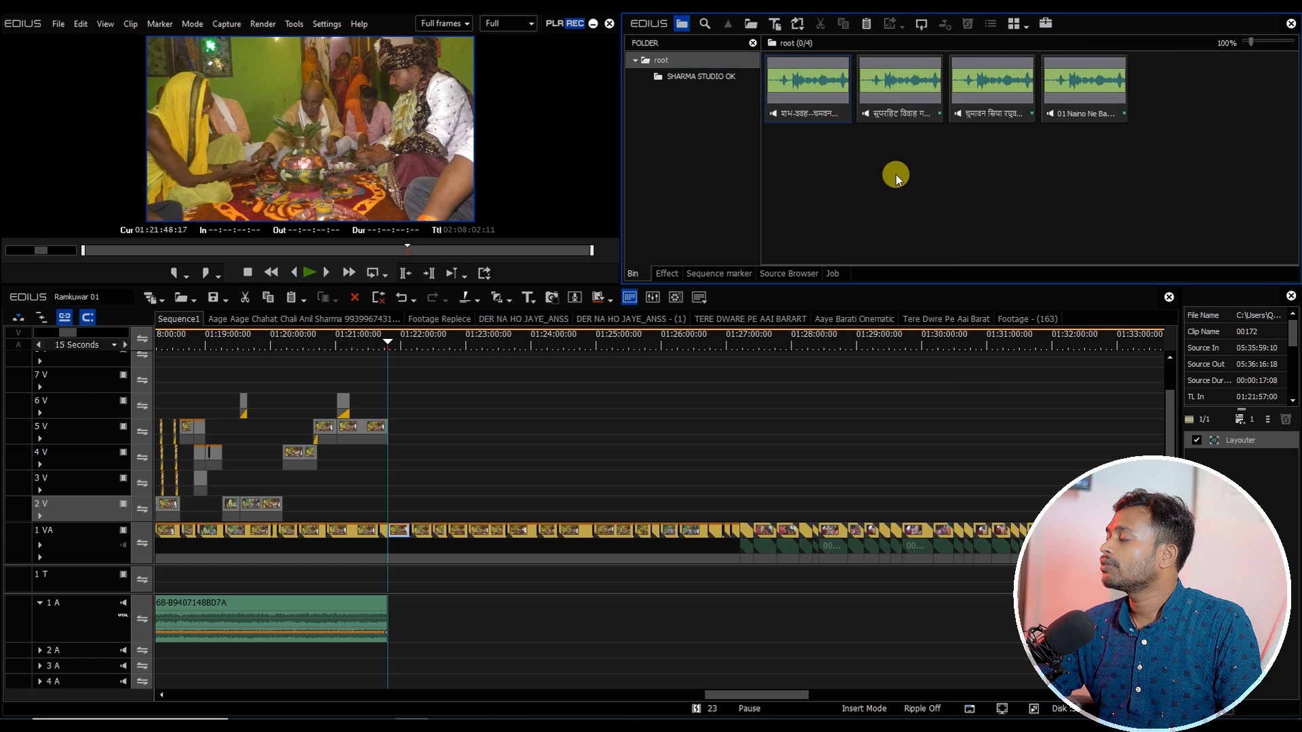
{"action": "double_click", "coordinate": [896, 178]}
{"action": "left_click", "coordinate": [449, 57]}
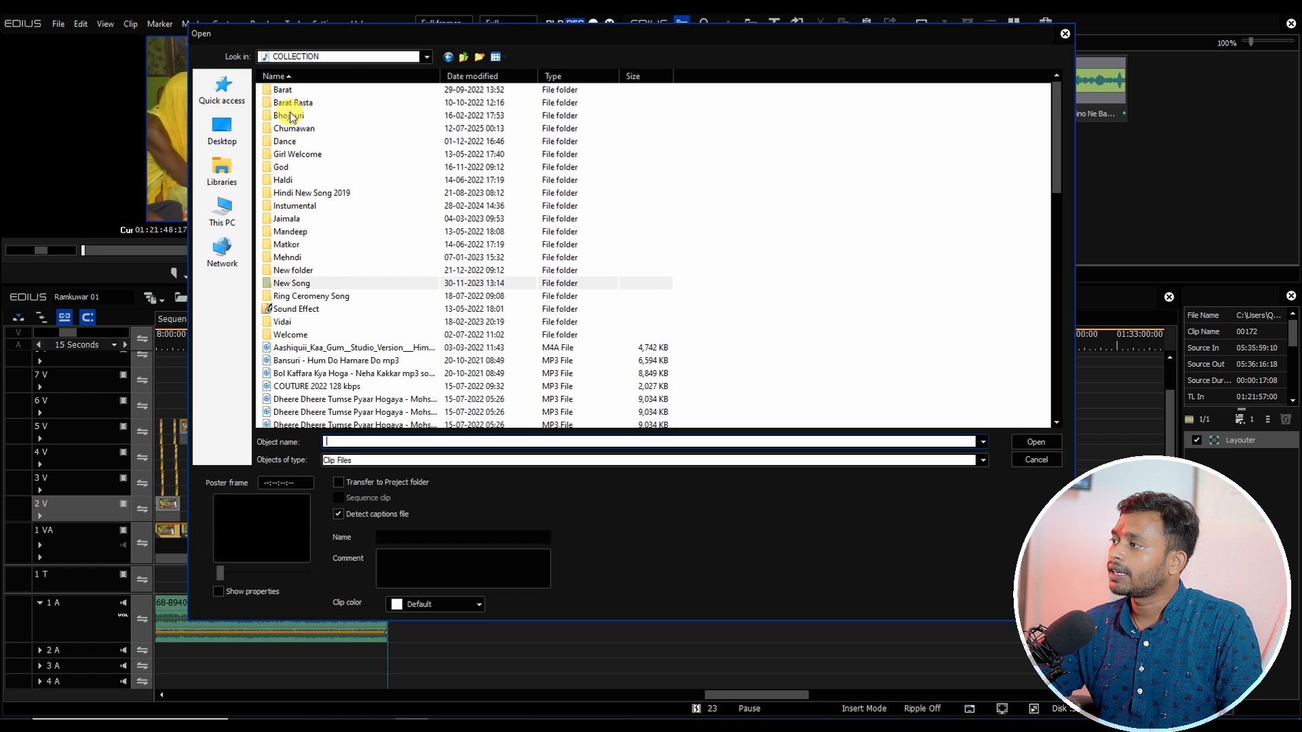
{"action": "double_click", "coordinate": [297, 335]}
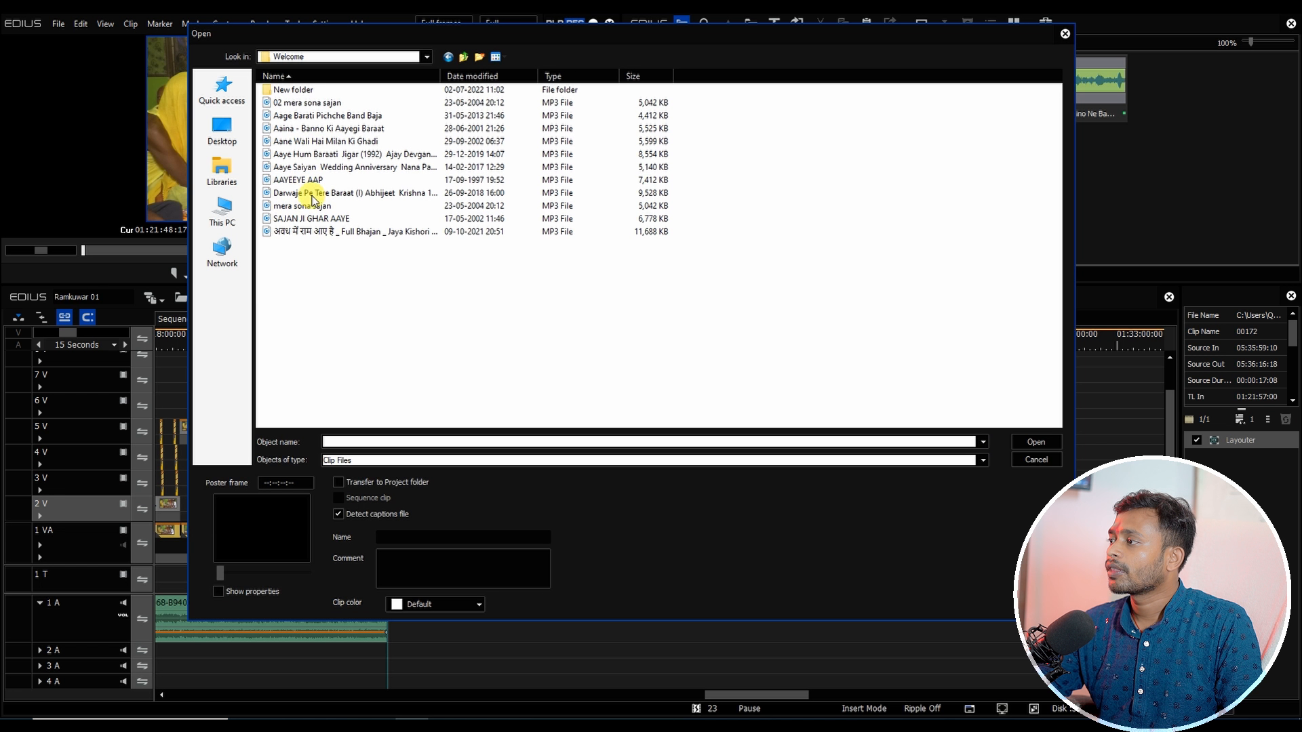
{"action": "left_click", "coordinate": [328, 156]}
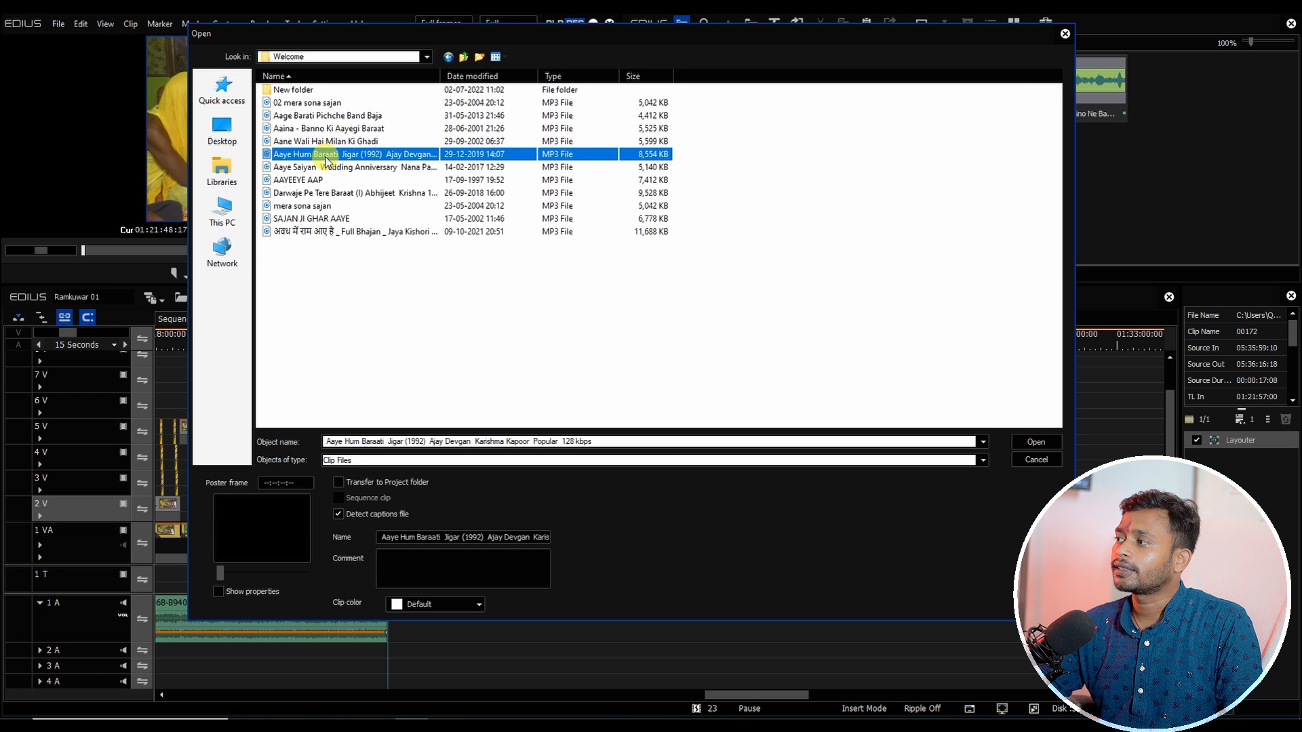
{"action": "double_click", "coordinate": [326, 155]}
Step: Place the song on track 1 A at about 01:21:48, trim off its opening, and realign it to the previous song's end
{"action": "left_click_drag", "start_coordinate": [509, 584], "coordinate": [391, 614]}
{"action": "key", "text": "space"}
{"action": "scroll", "coordinate": [504, 490], "scroll_direction": "up", "scroll_amount": 2}
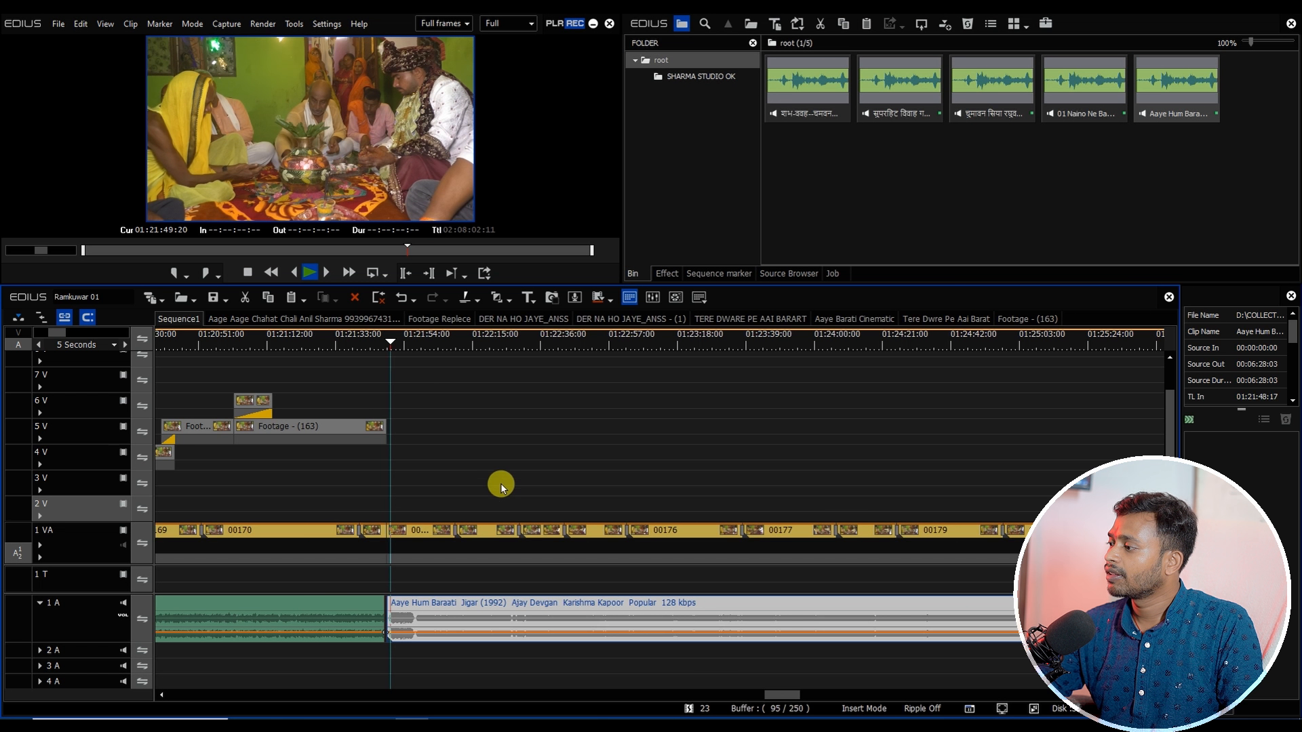
{"action": "left_click", "coordinate": [415, 343]}
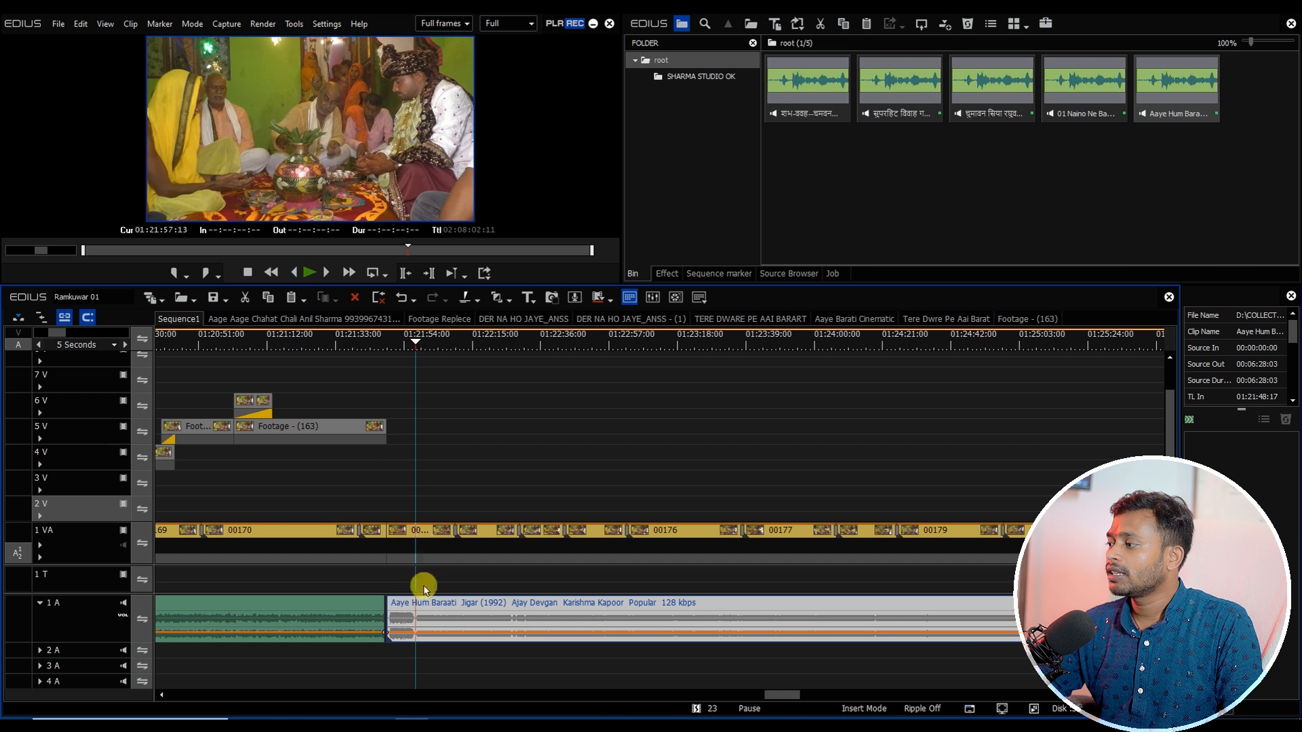
{"action": "key", "text": "n"}
{"action": "left_click_drag", "start_coordinate": [432, 608], "coordinate": [406, 602]}
{"action": "left_click", "coordinate": [388, 336]}
{"action": "key", "text": "space"}
{"action": "scroll", "coordinate": [421, 398], "scroll_direction": "down", "scroll_amount": 2}
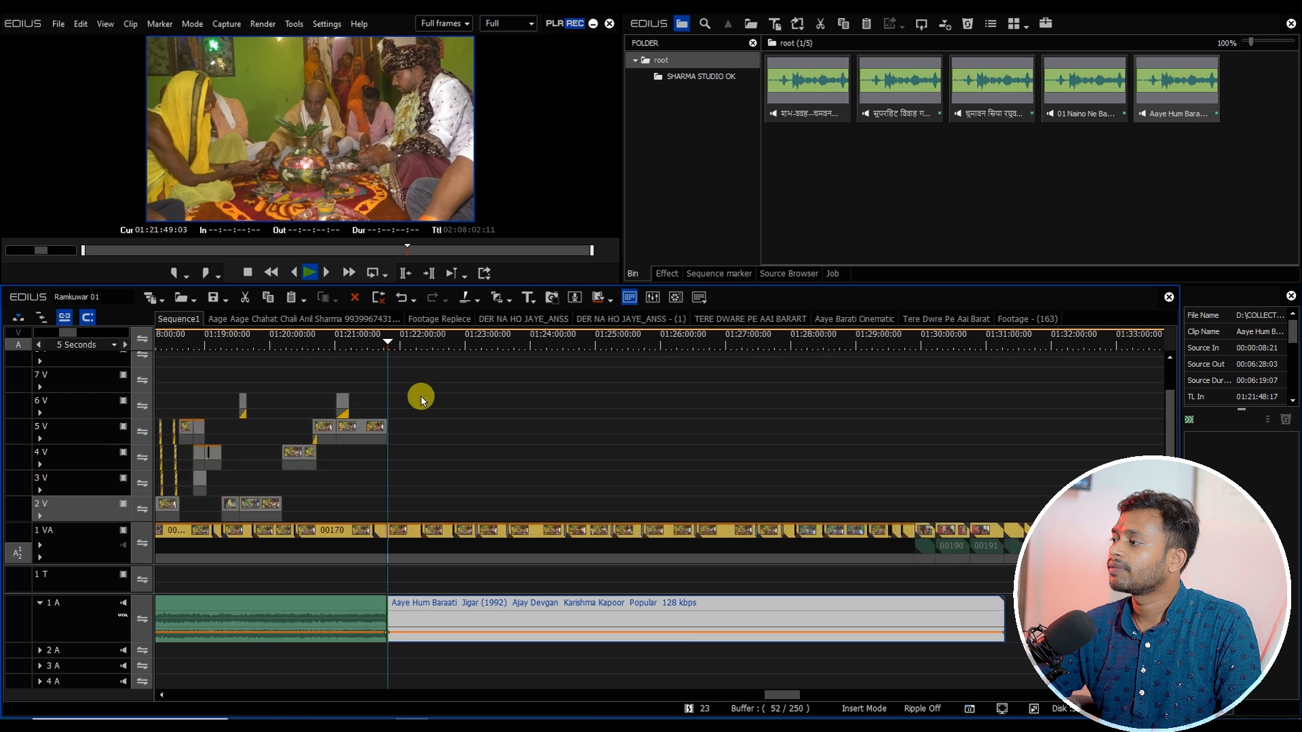
Step: Trim the Aaye Hum Baraati song to end at about 01:27:12
{"action": "left_click", "coordinate": [409, 338]}
{"action": "left_click", "coordinate": [651, 340]}
{"action": "left_click_drag", "start_coordinate": [731, 697], "coordinate": [779, 698]}
{"action": "left_click", "coordinate": [540, 343]}
{"action": "scroll", "coordinate": [441, 490], "scroll_direction": "up", "scroll_amount": 2}
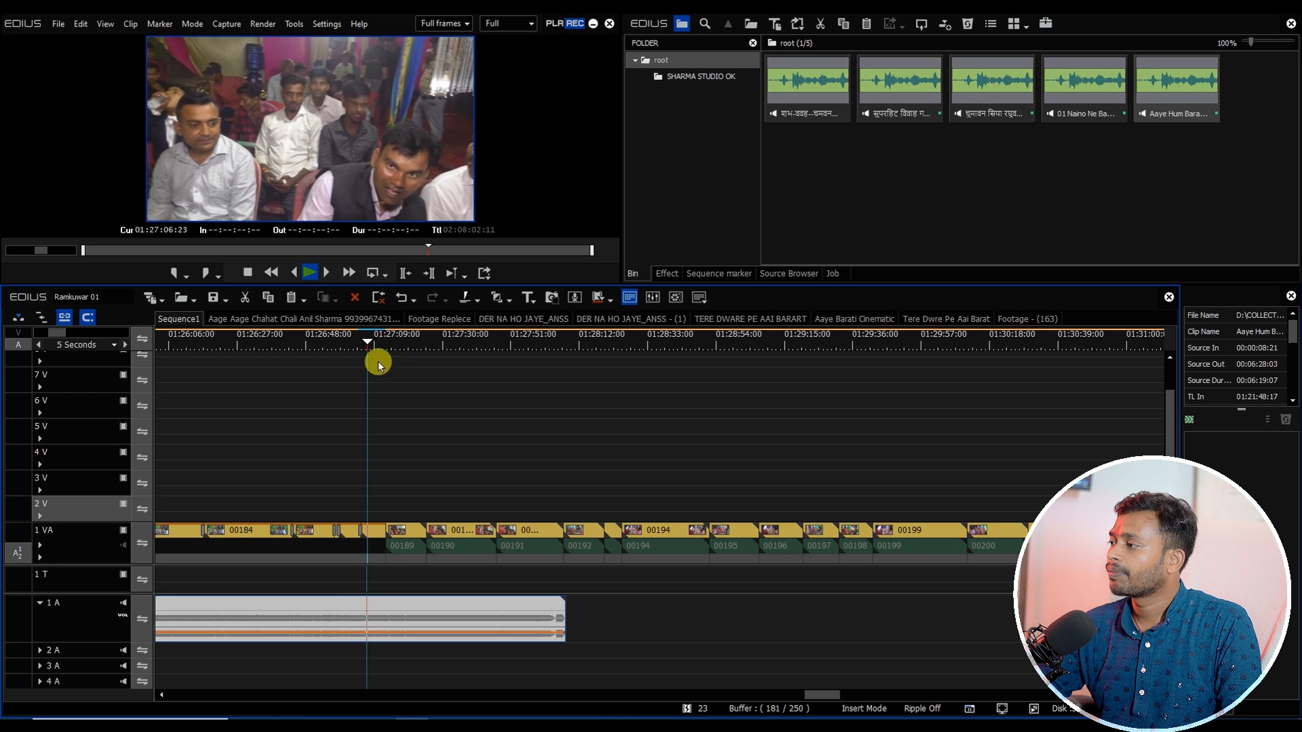
{"action": "left_click", "coordinate": [384, 343]}
{"action": "key", "text": "n"}
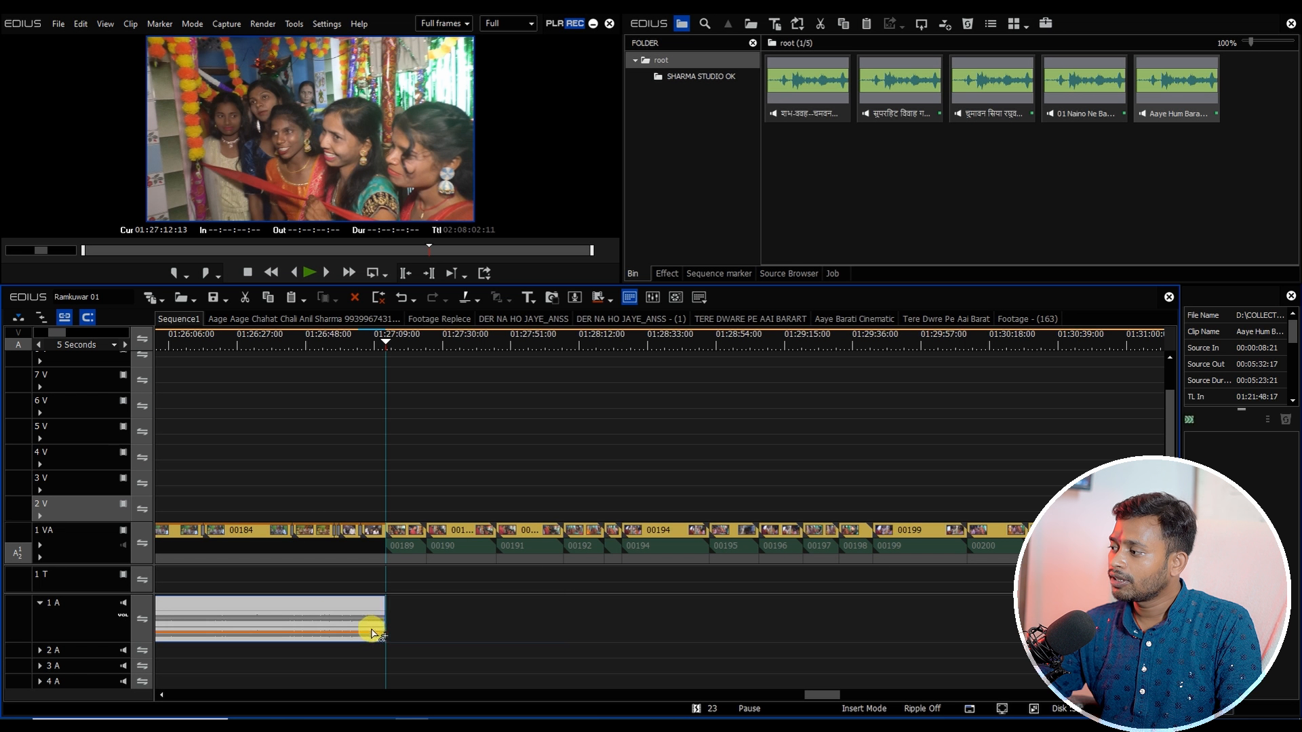
{"action": "scroll", "coordinate": [466, 485], "scroll_direction": "down", "scroll_amount": 3}
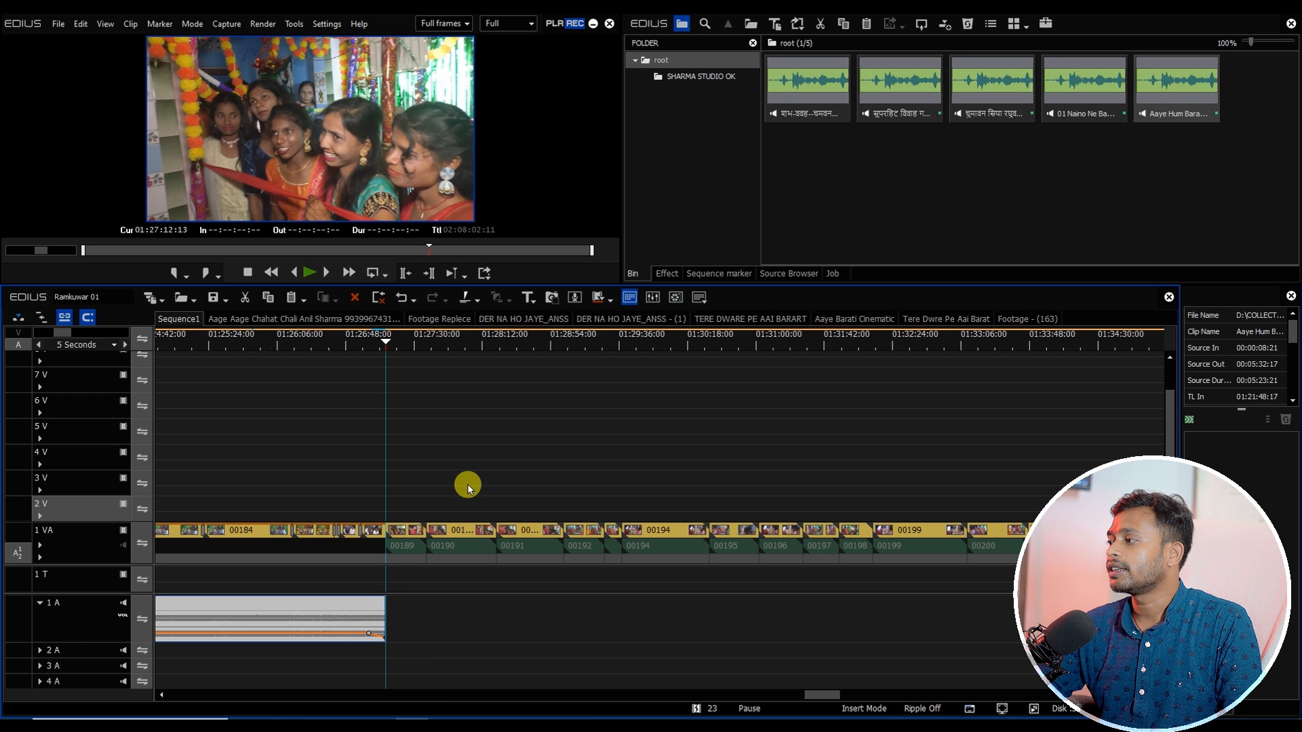
{"action": "left_click_drag", "start_coordinate": [691, 694], "coordinate": [697, 695]}
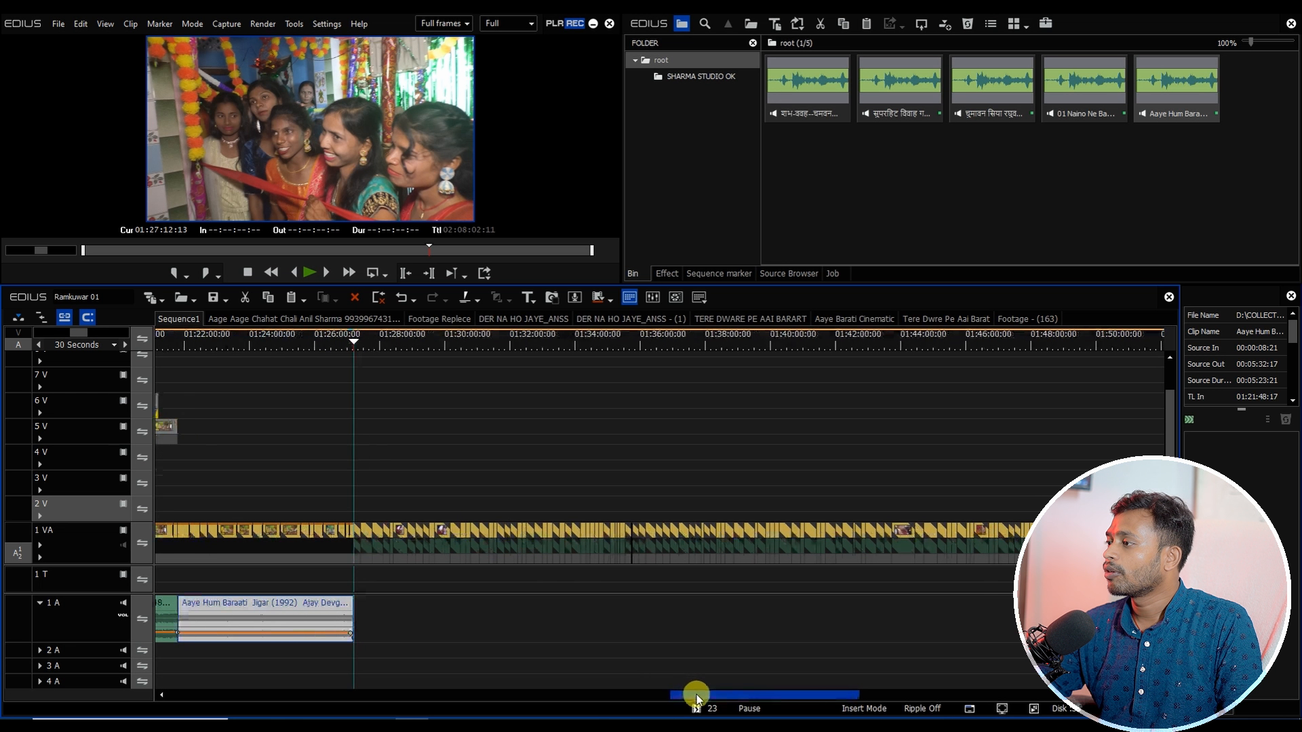
Step: Close every sequence tab except Sequence1 and save the project
{"action": "right_click", "coordinate": [174, 320]}
{"action": "left_click", "coordinate": [197, 430]}
{"action": "left_click", "coordinate": [545, 535]}
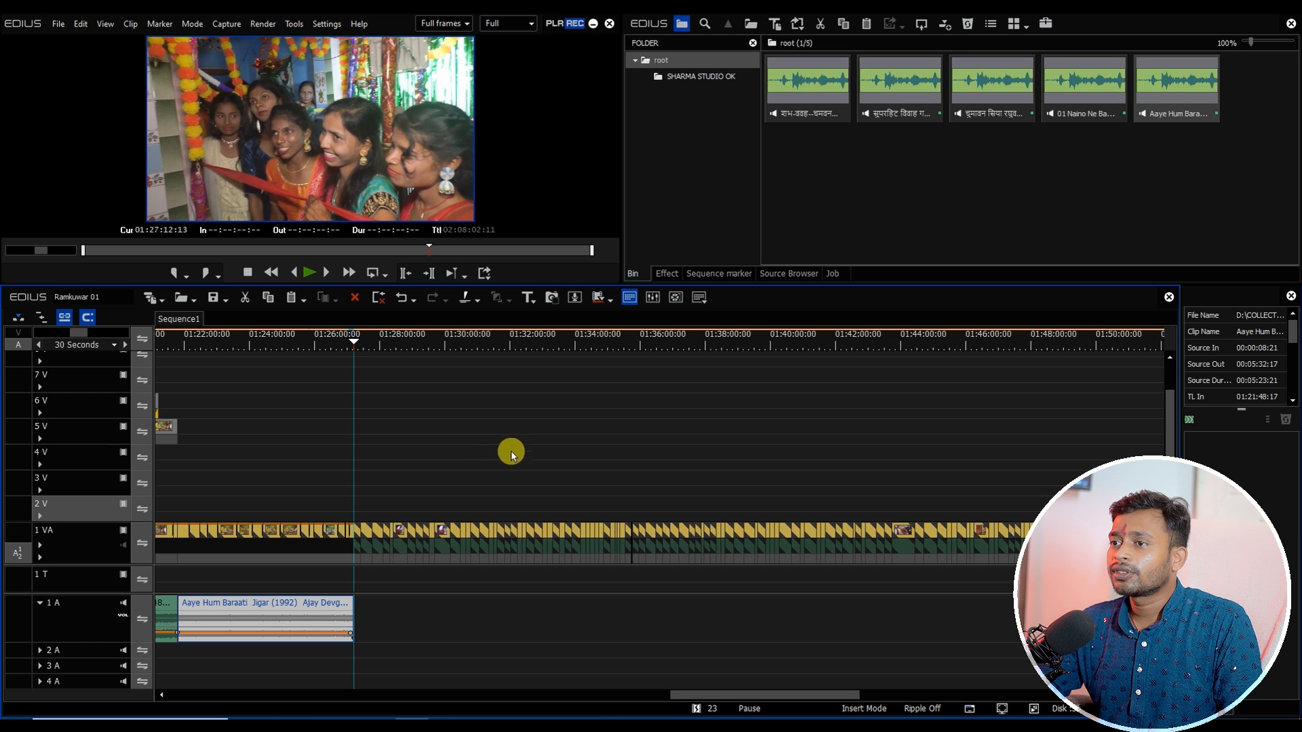
{"action": "left_click", "coordinate": [478, 457]}
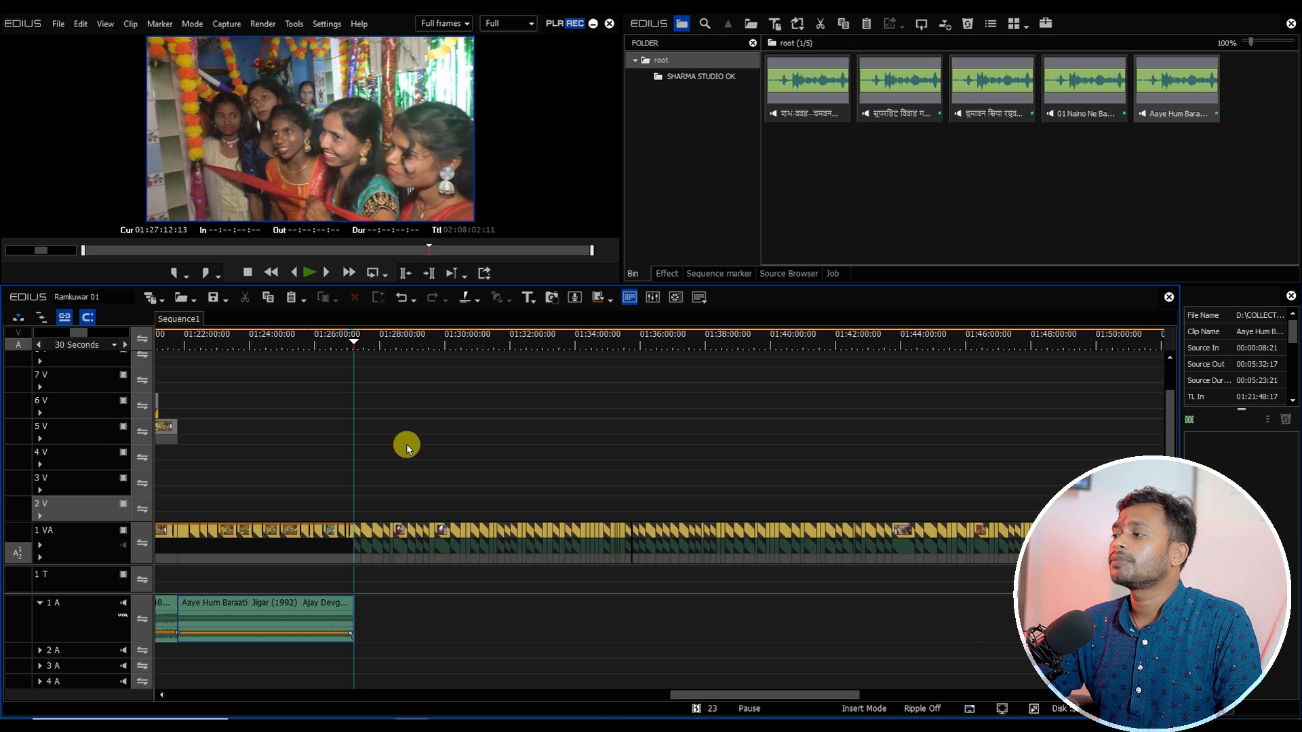
{"action": "key", "text": "ctrl+s"}
Step: Open the ANSS HAMRA MADWA MEIN AAIHA sequence from the SHARMA STUDIO OK bin folder and select all its clips
{"action": "key", "text": "ctrl+minus"}
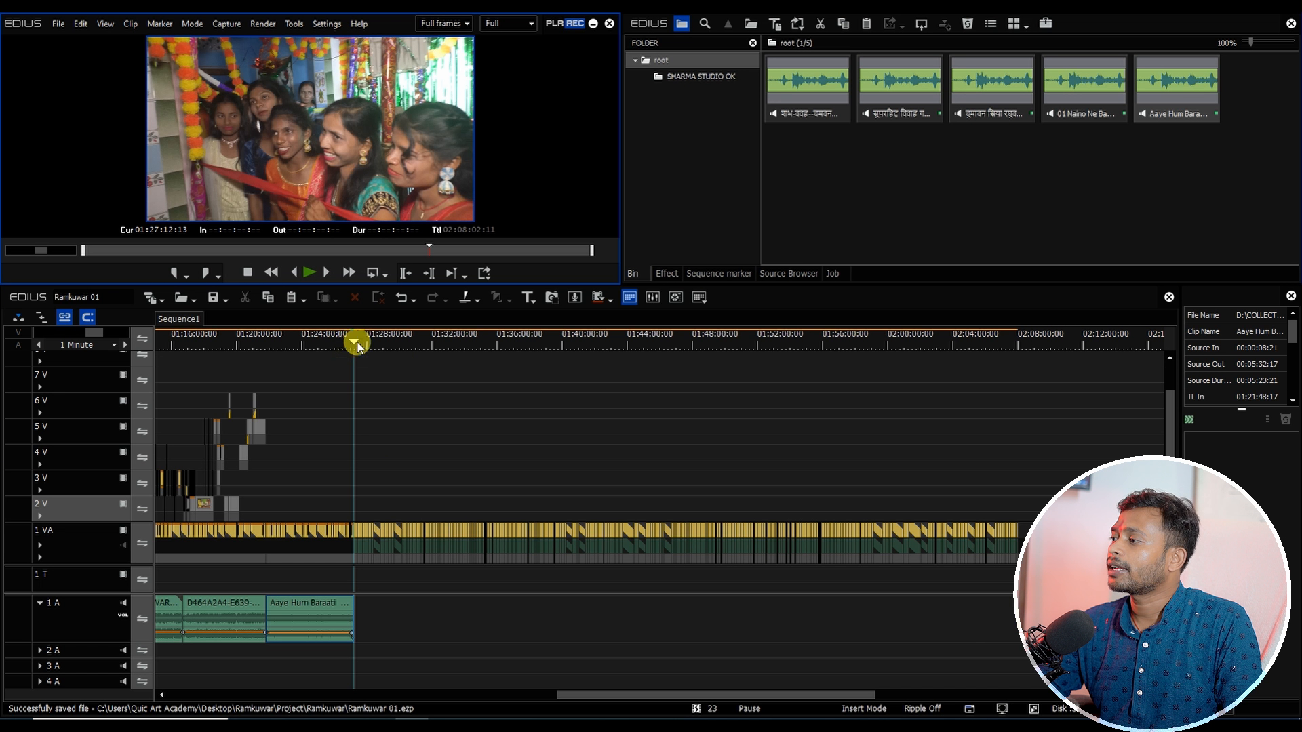
{"action": "key", "text": "ctrl+plus"}
{"action": "key", "text": "ctrl+plus"}
{"action": "left_click", "coordinate": [685, 76]}
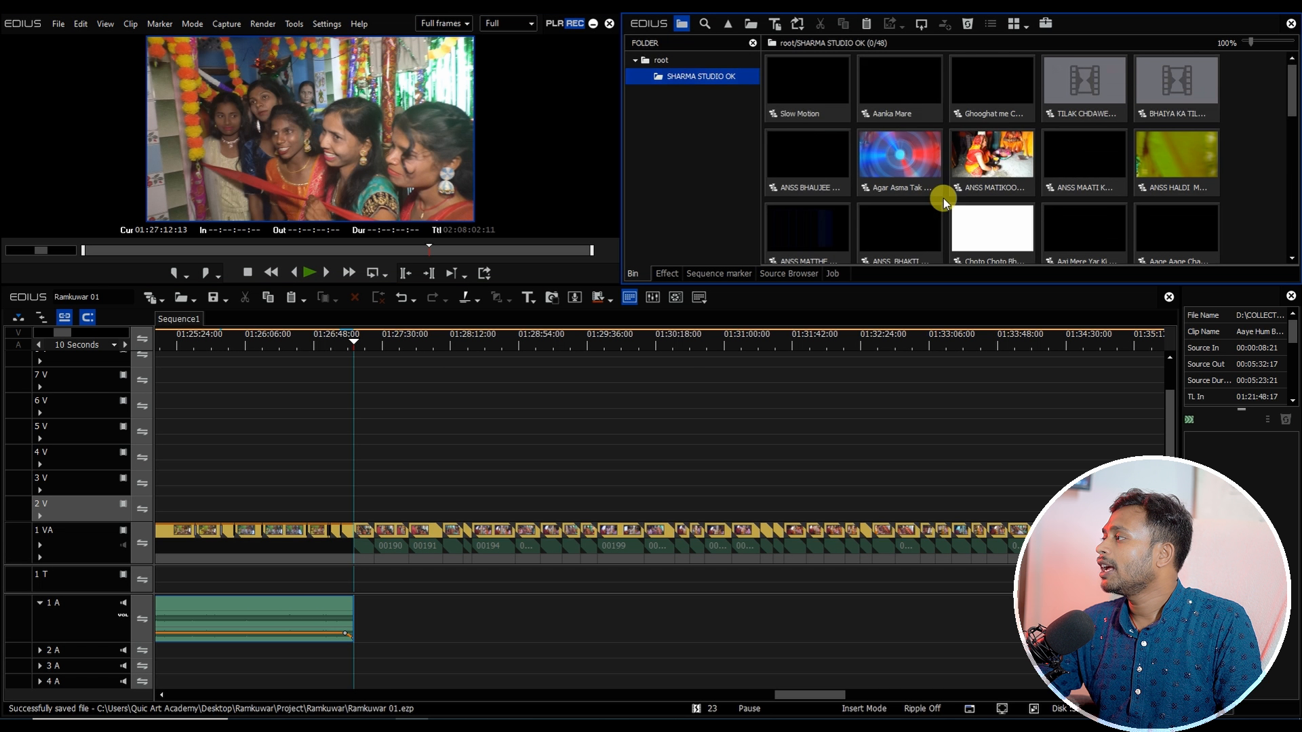
{"action": "scroll", "coordinate": [1289, 118], "scroll_direction": "down", "scroll_amount": 5}
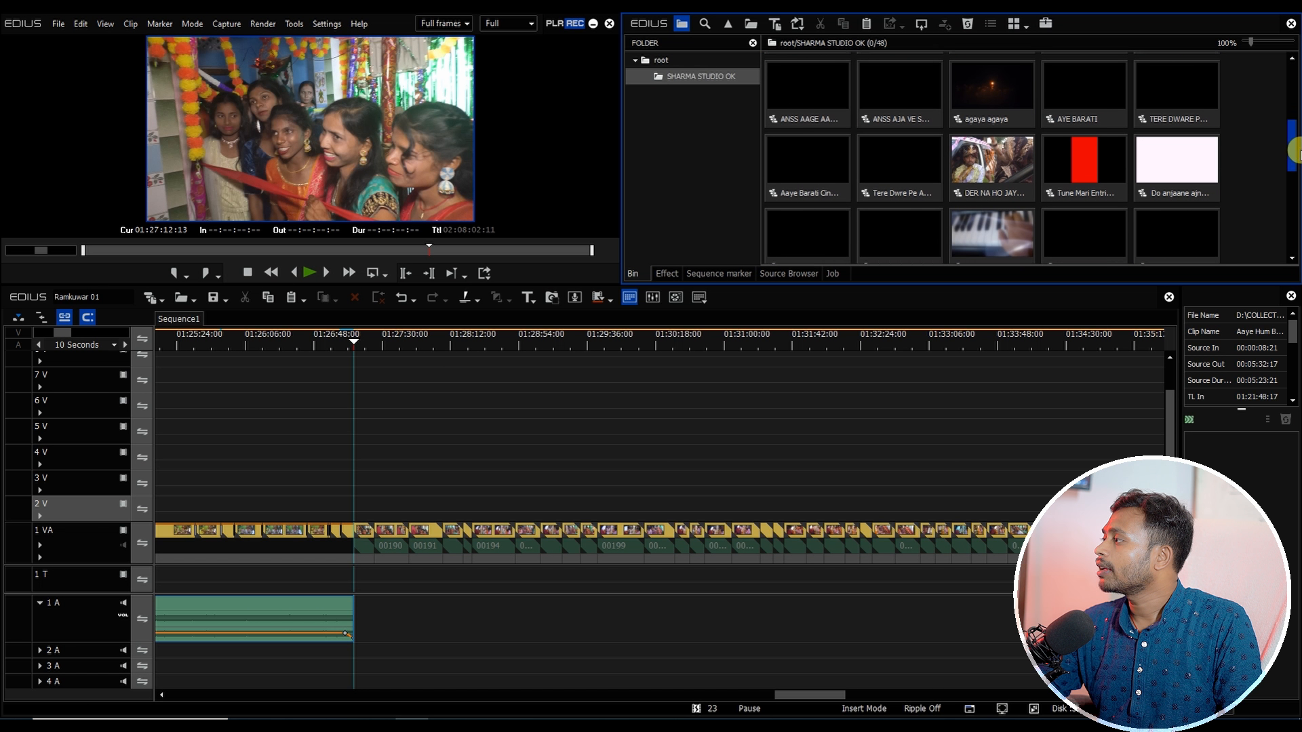
{"action": "left_click_drag", "start_coordinate": [1294, 168], "coordinate": [1295, 178]}
{"action": "double_click", "coordinate": [1192, 123]}
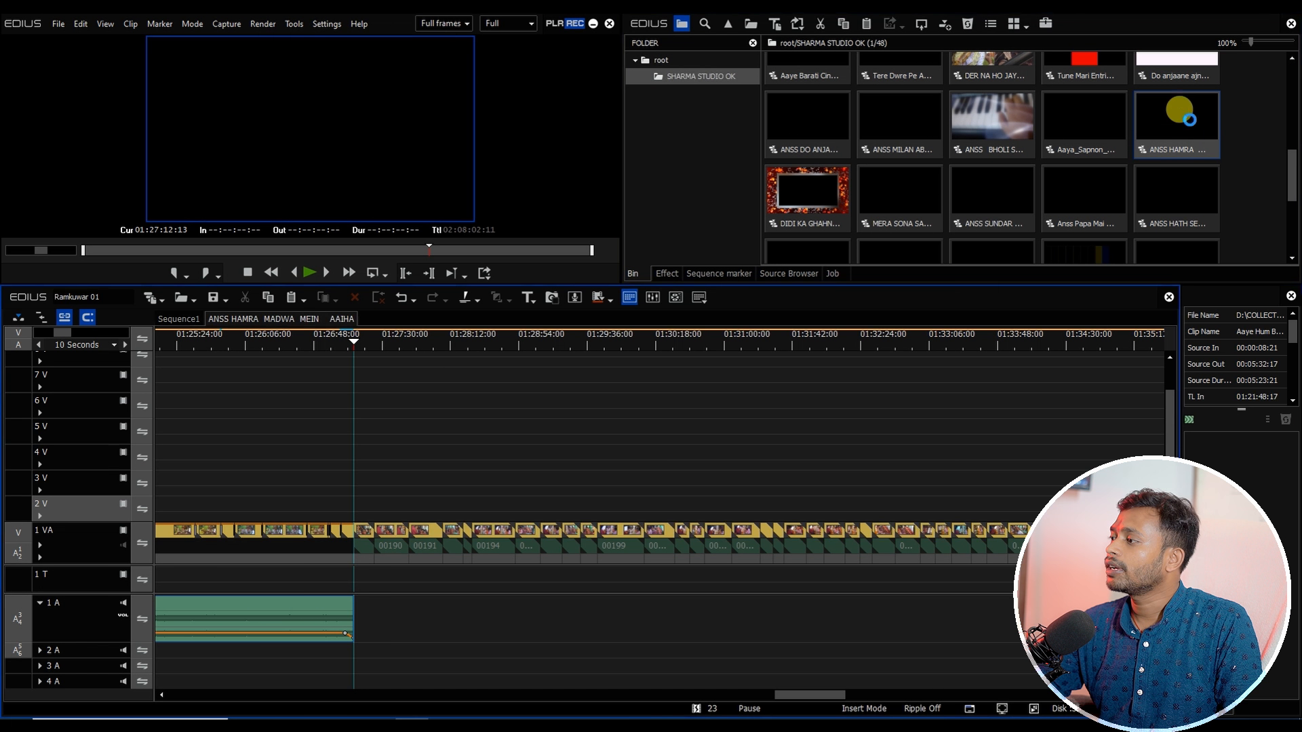
{"action": "key", "text": "ctrl+a"}
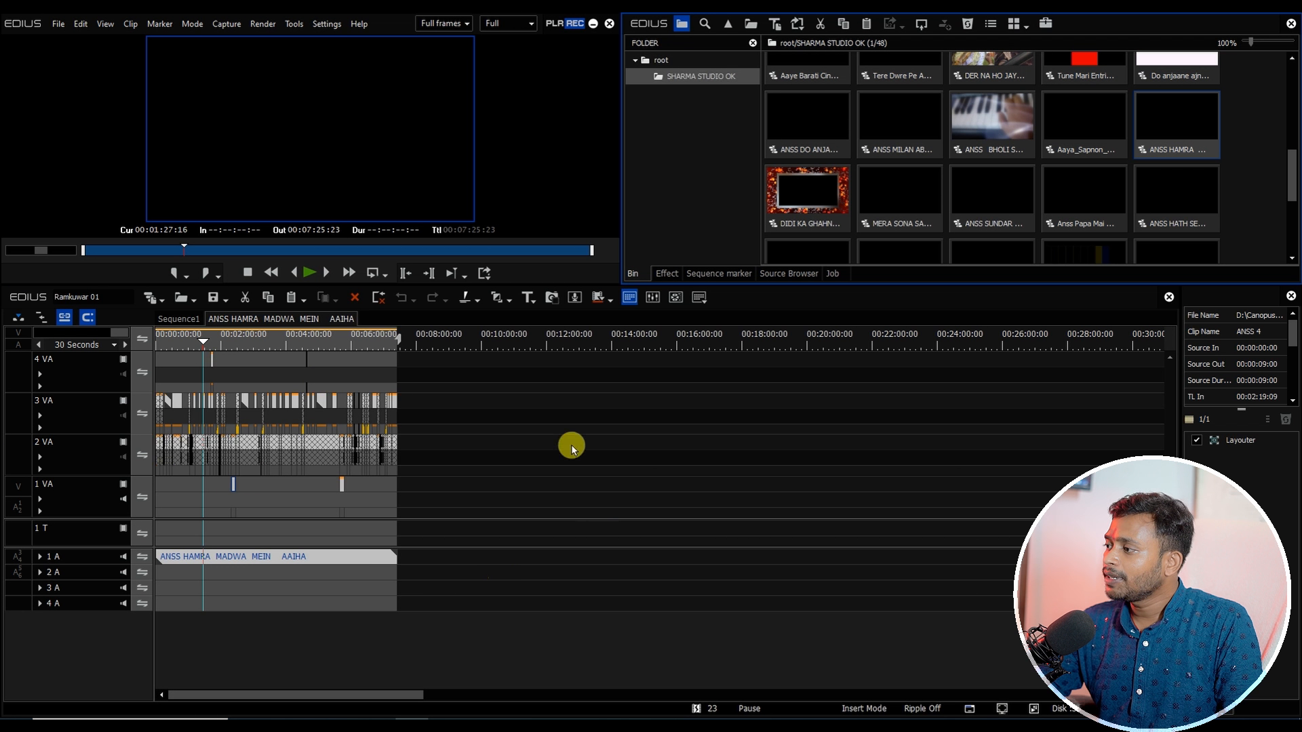
Step: Paste the sequence's clips into Sequence1 at the playhead, right after the Aaye Hum Baraati song
{"action": "left_click", "coordinate": [182, 322]}
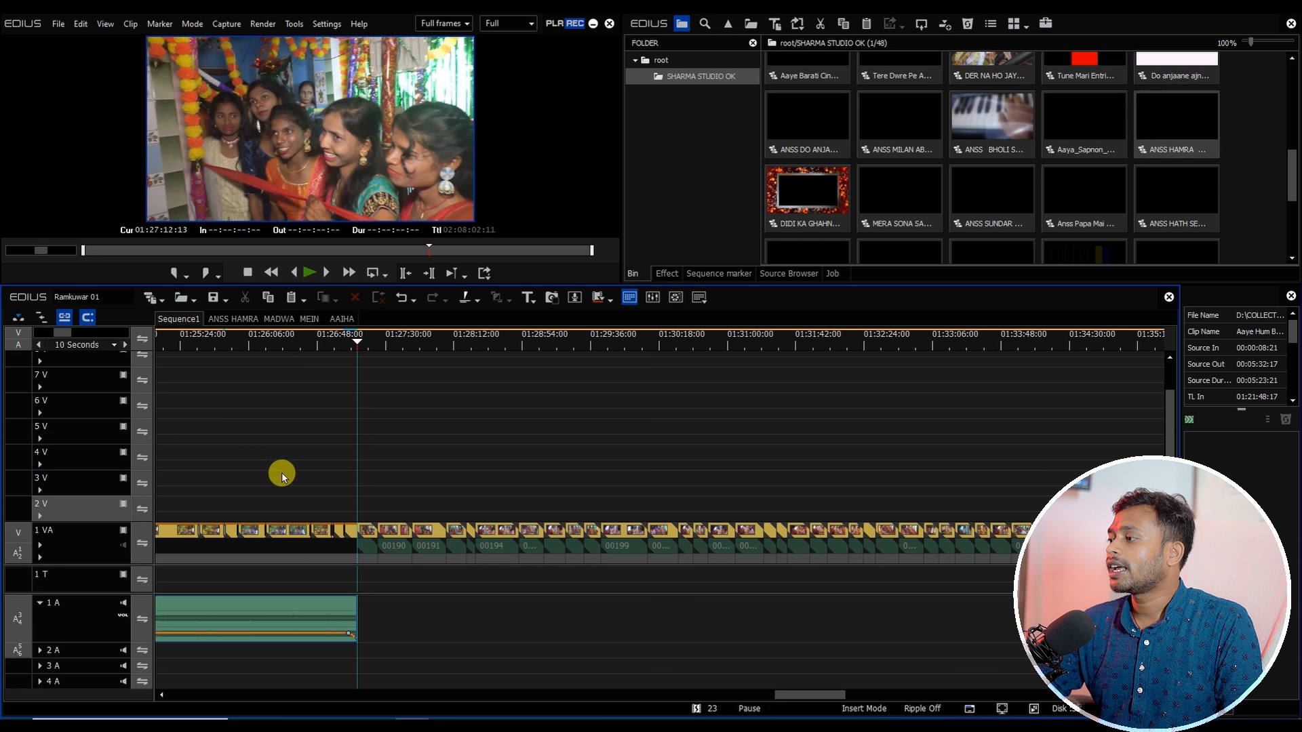
{"action": "key", "text": "ctrl+v"}
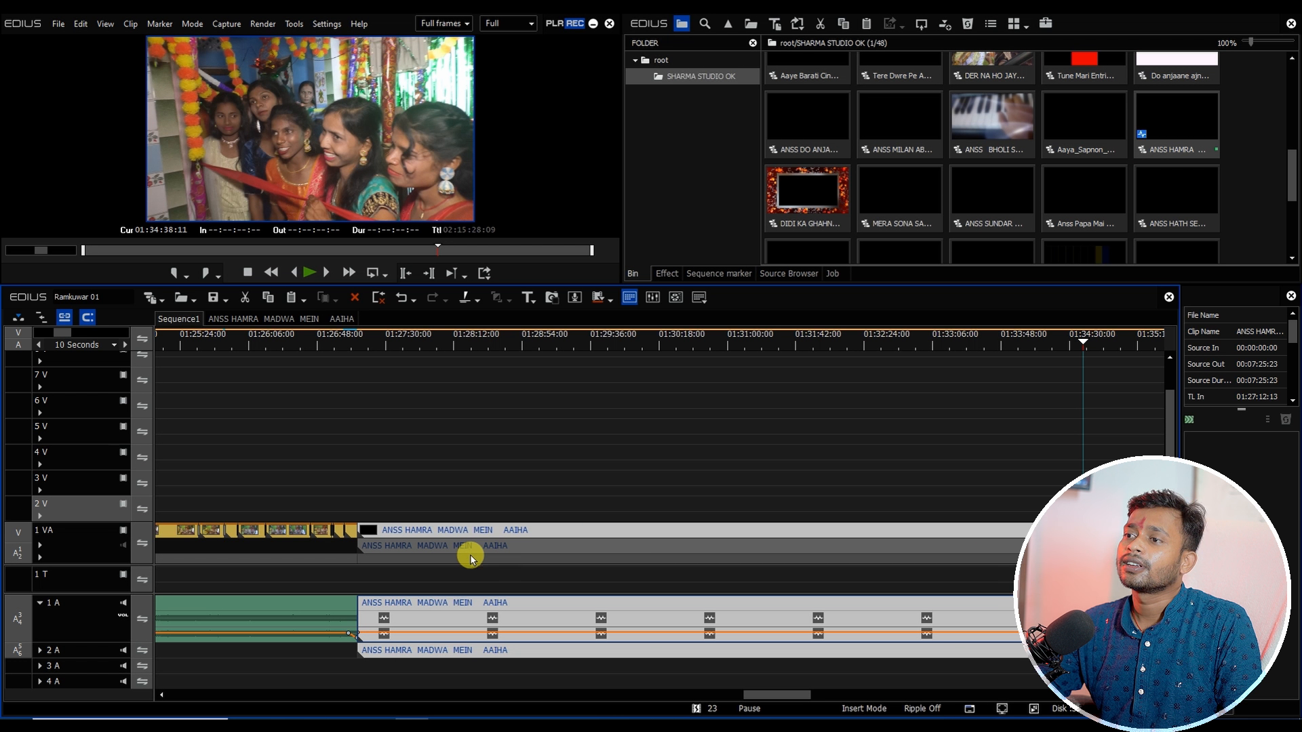
{"action": "left_click", "coordinate": [274, 319]}
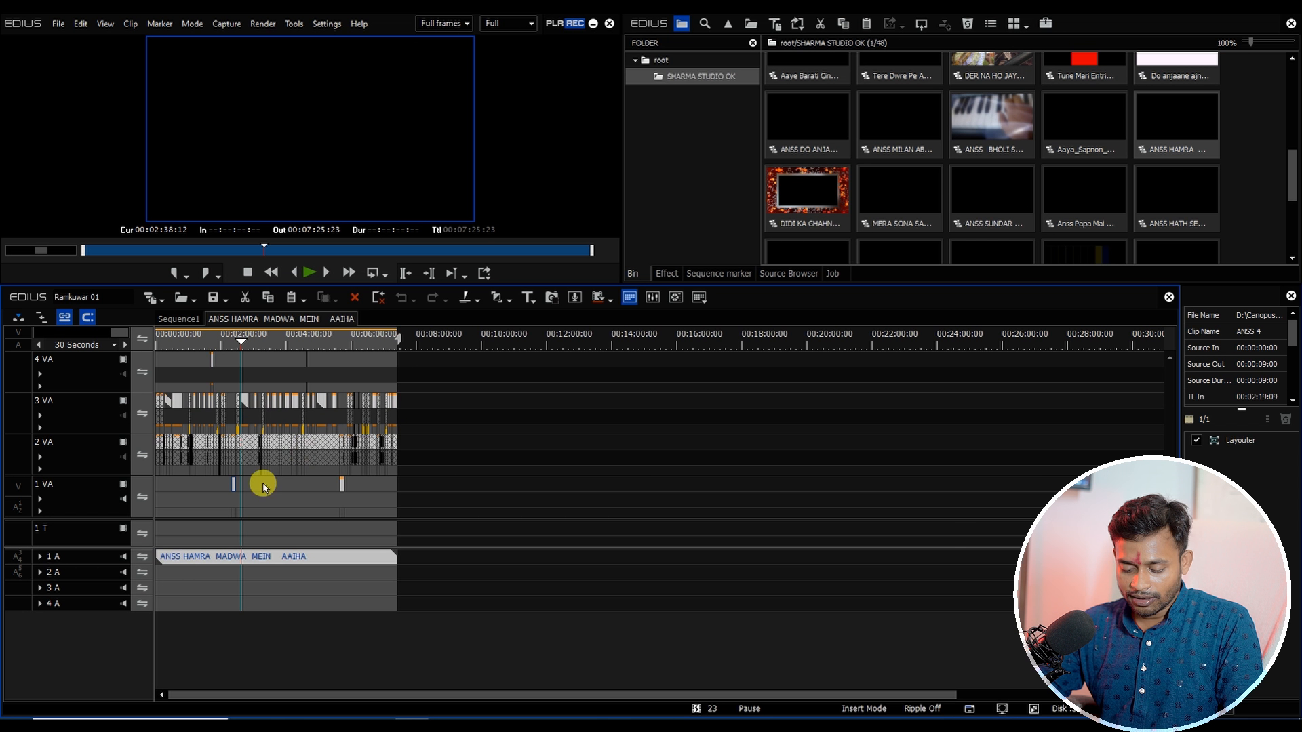
{"action": "left_click", "coordinate": [177, 319]}
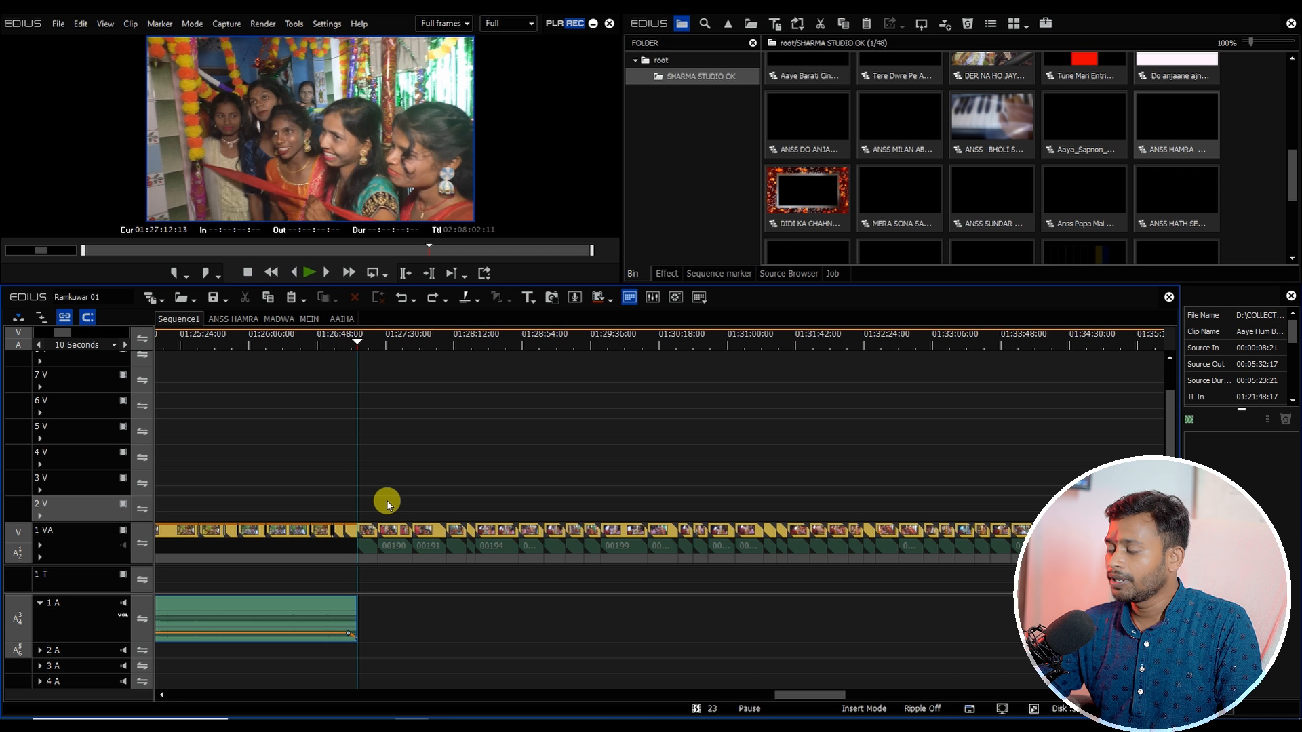
{"action": "key", "text": "ctrl+v"}
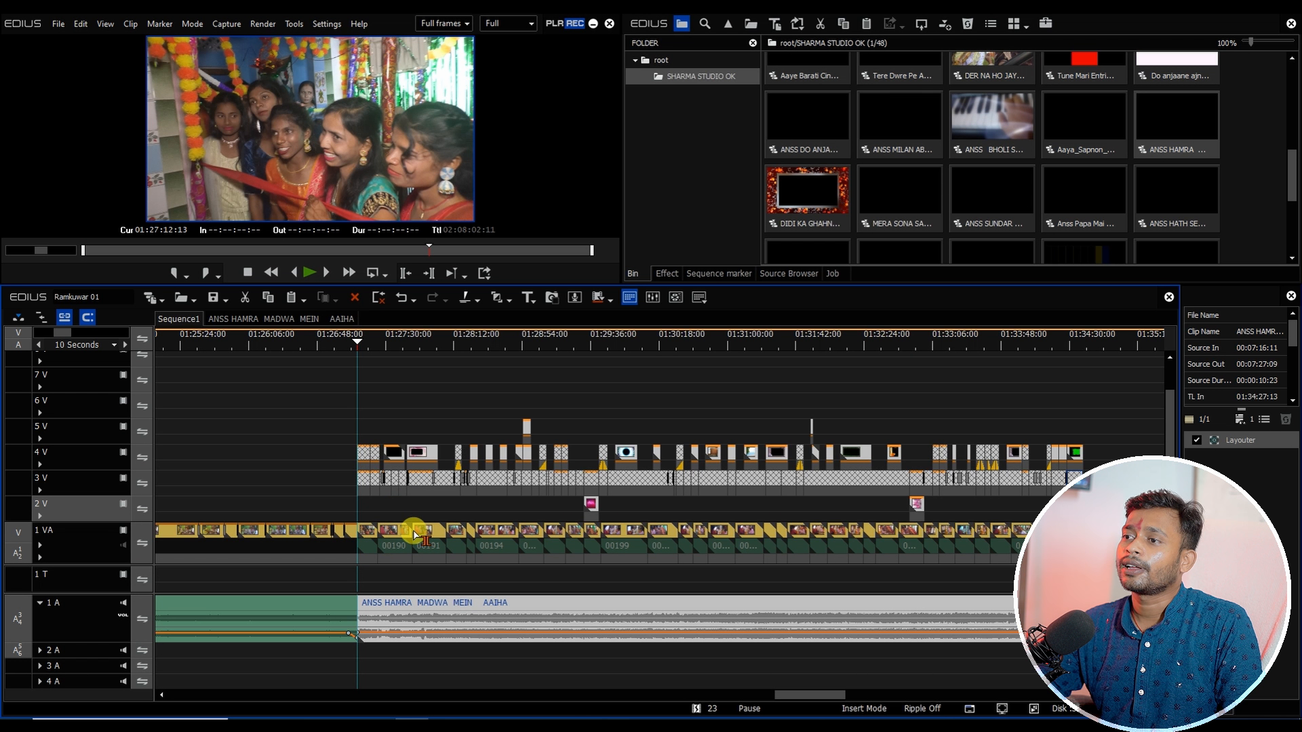
Step: Cut the footage clips under the pasted section and paste them into the nested ANSS HAMRA MADWA MEIN AAIHA - (1) sequence
{"action": "scroll", "coordinate": [415, 536], "scroll_direction": "down", "scroll_amount": 1}
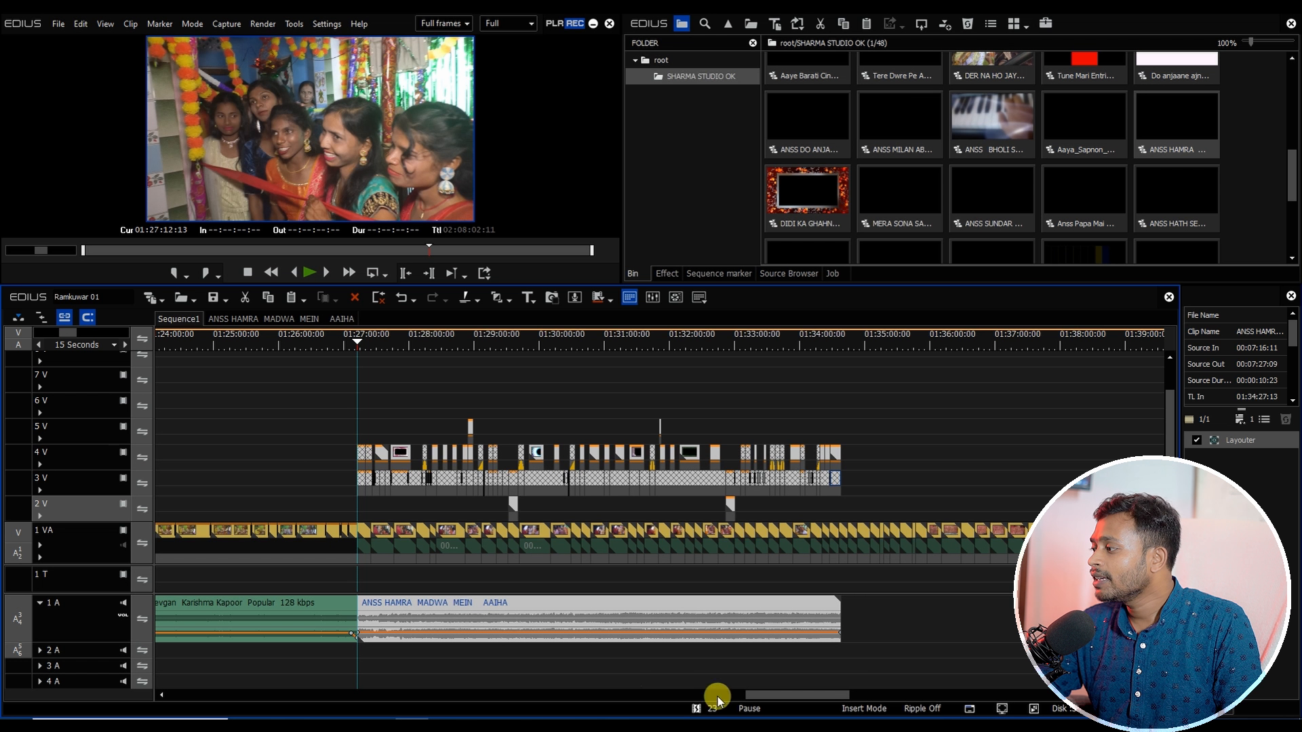
{"action": "left_click_drag", "start_coordinate": [772, 697], "coordinate": [789, 696]}
{"action": "left_click_drag", "start_coordinate": [710, 583], "coordinate": [248, 539]}
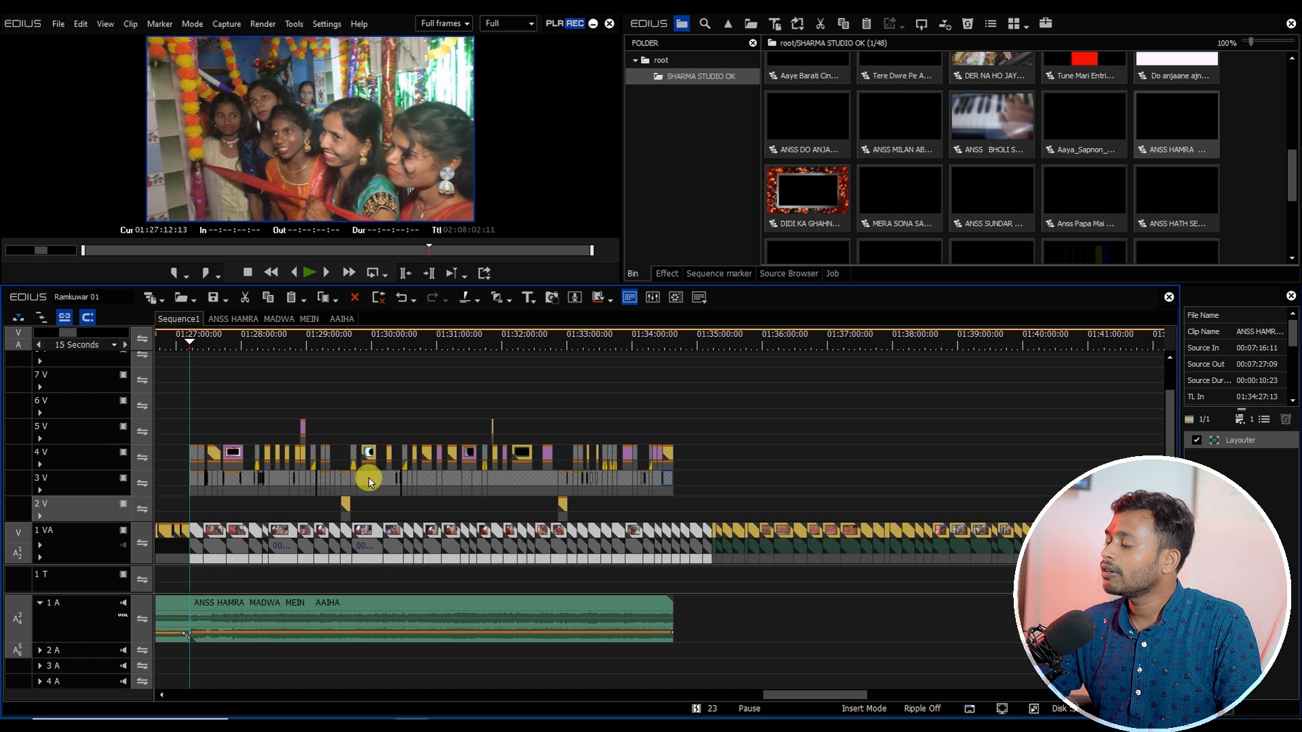
{"action": "key", "text": "ctrl+x"}
{"action": "key", "text": "ctrl+shift+n"}
{"action": "key", "text": "ctrl+v"}
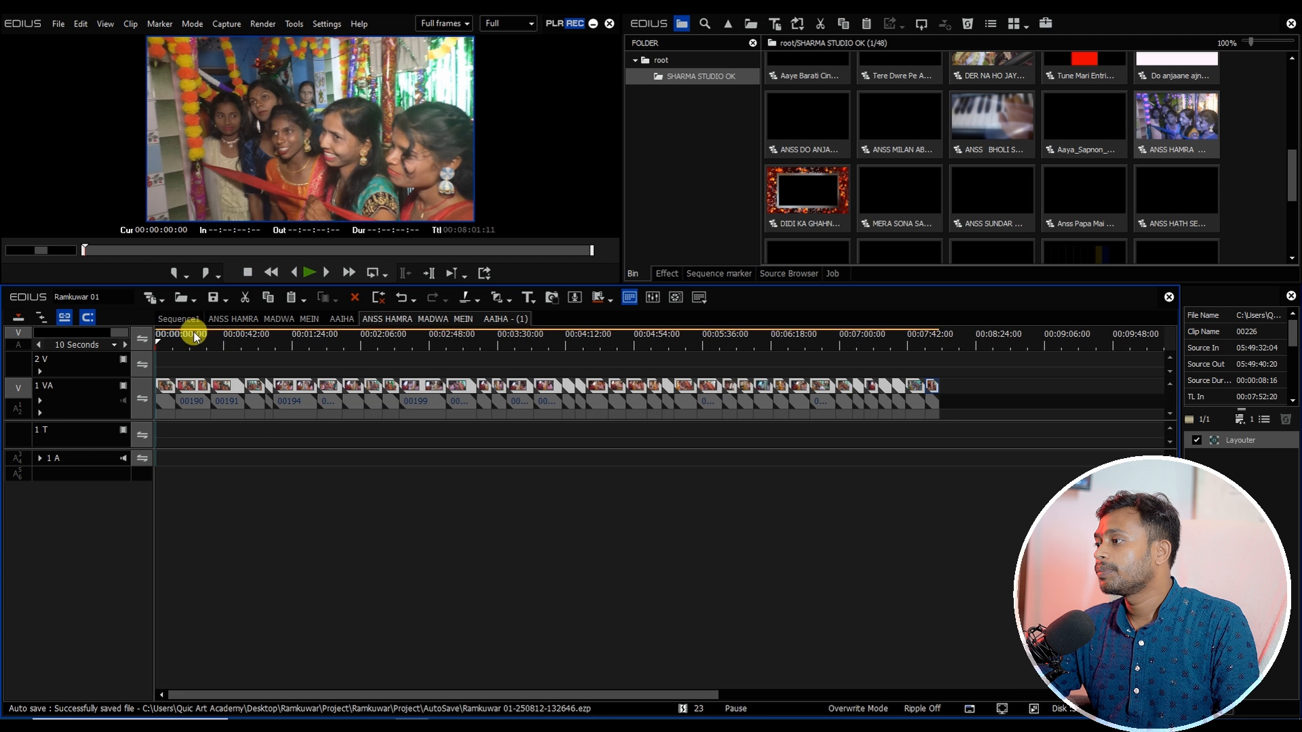
Step: Back in Sequence1, move to the pasted section's end near 01:35:44 and ripple-delete clip 00231 there
{"action": "left_click_drag", "start_coordinate": [170, 341], "coordinate": [265, 353]}
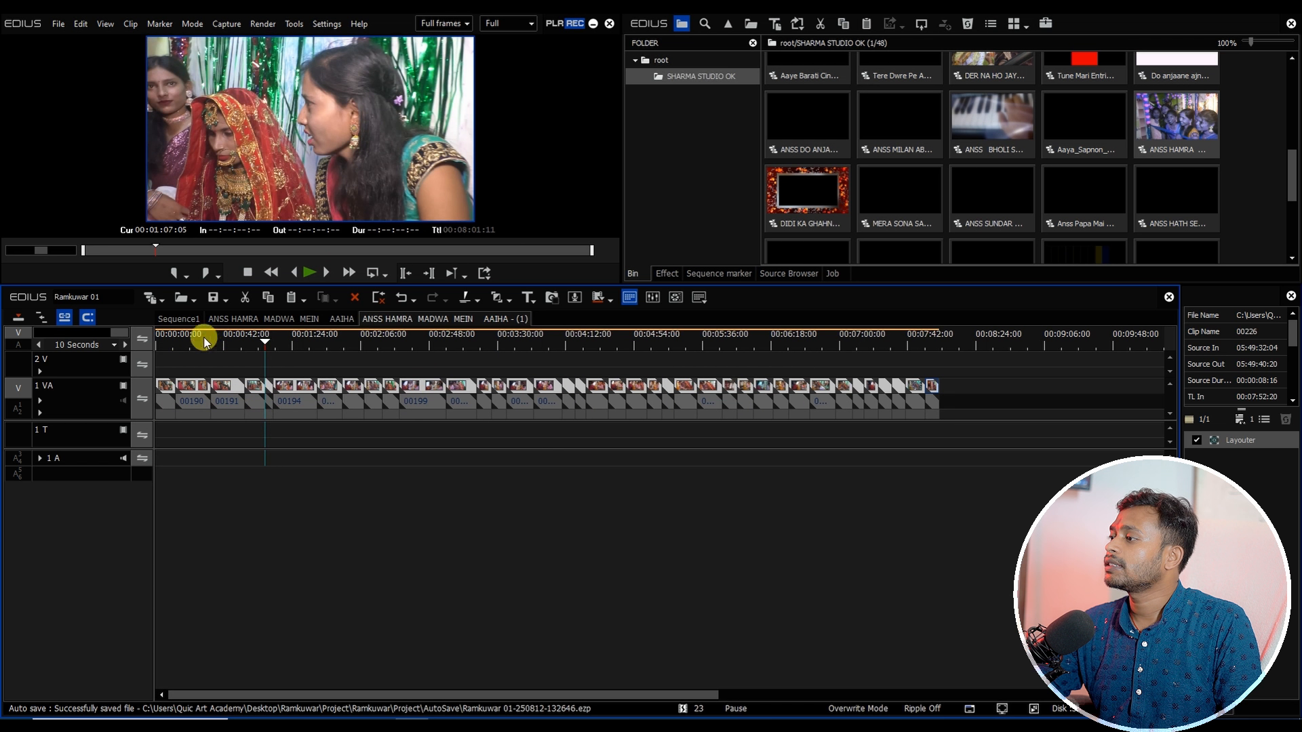
{"action": "left_click", "coordinate": [179, 319]}
{"action": "left_click_drag", "start_coordinate": [370, 344], "coordinate": [846, 439]}
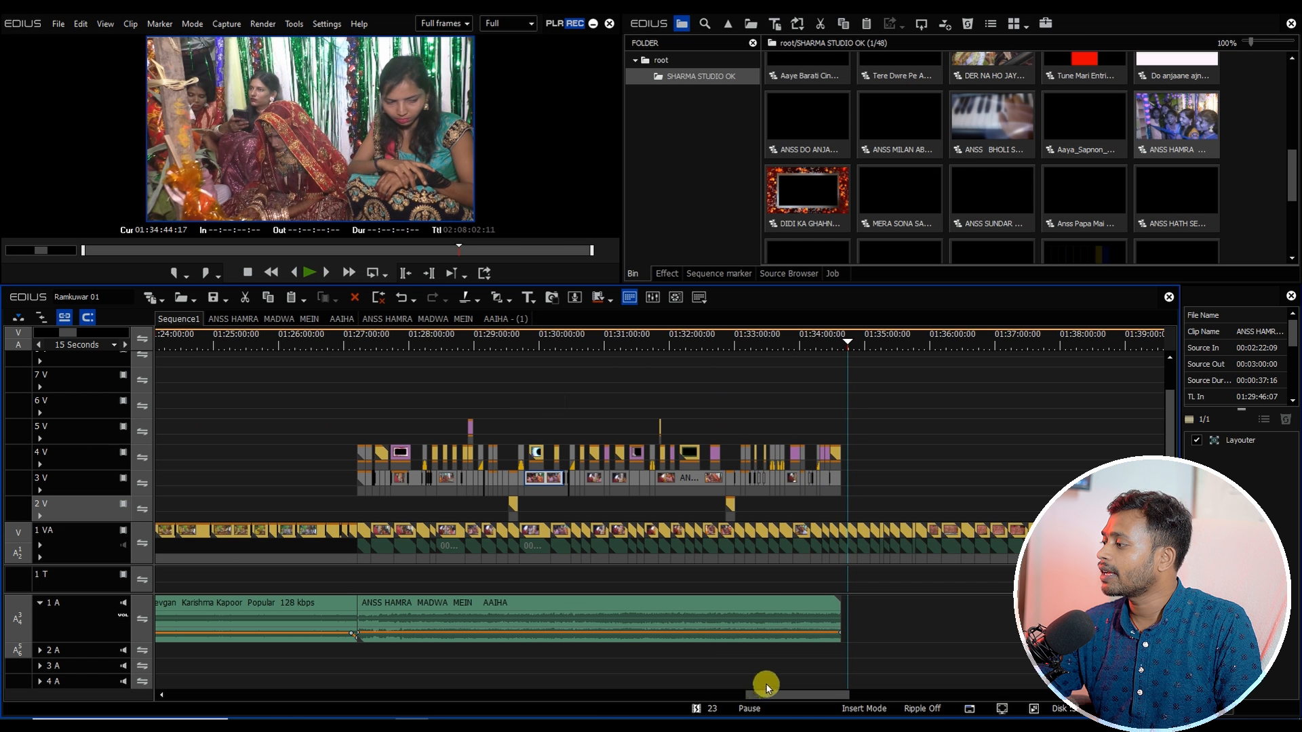
{"action": "left_click_drag", "start_coordinate": [781, 696], "coordinate": [816, 698]}
{"action": "scroll", "coordinate": [556, 454], "scroll_direction": "up", "scroll_amount": 2}
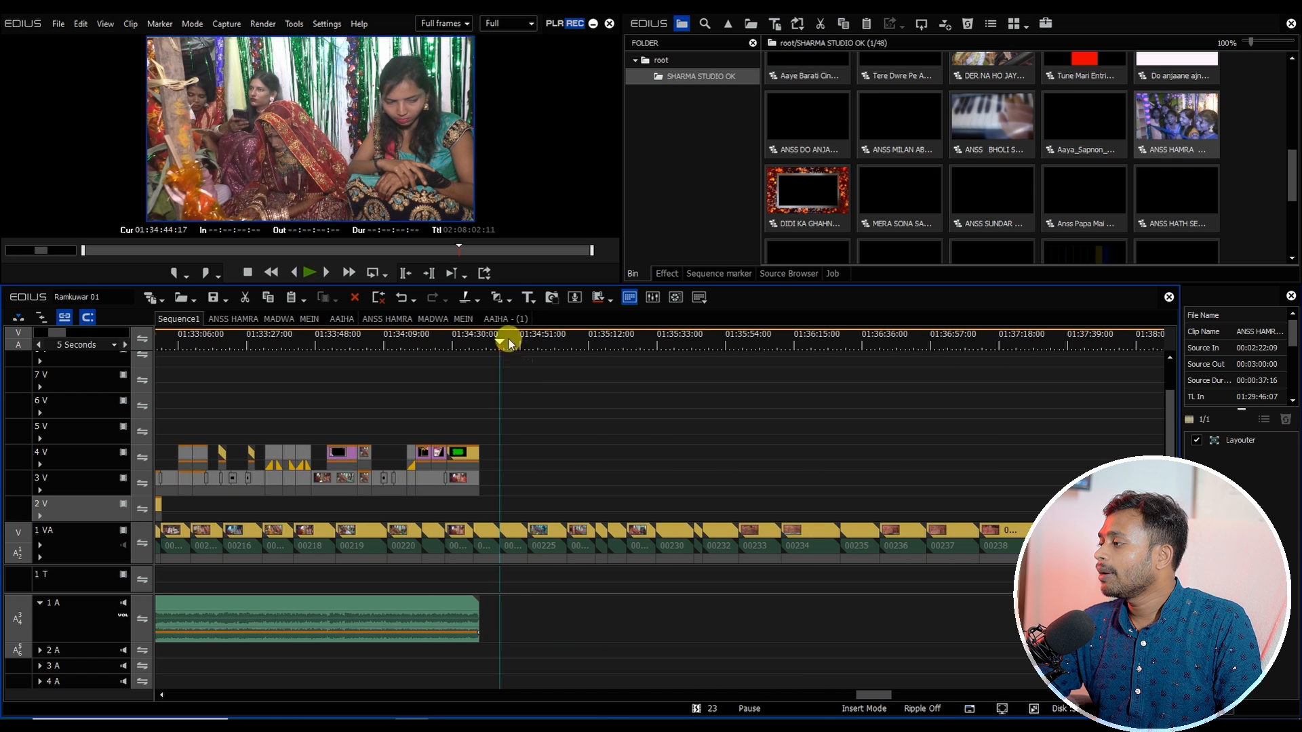
{"action": "left_click_drag", "start_coordinate": [509, 342], "coordinate": [693, 445]}
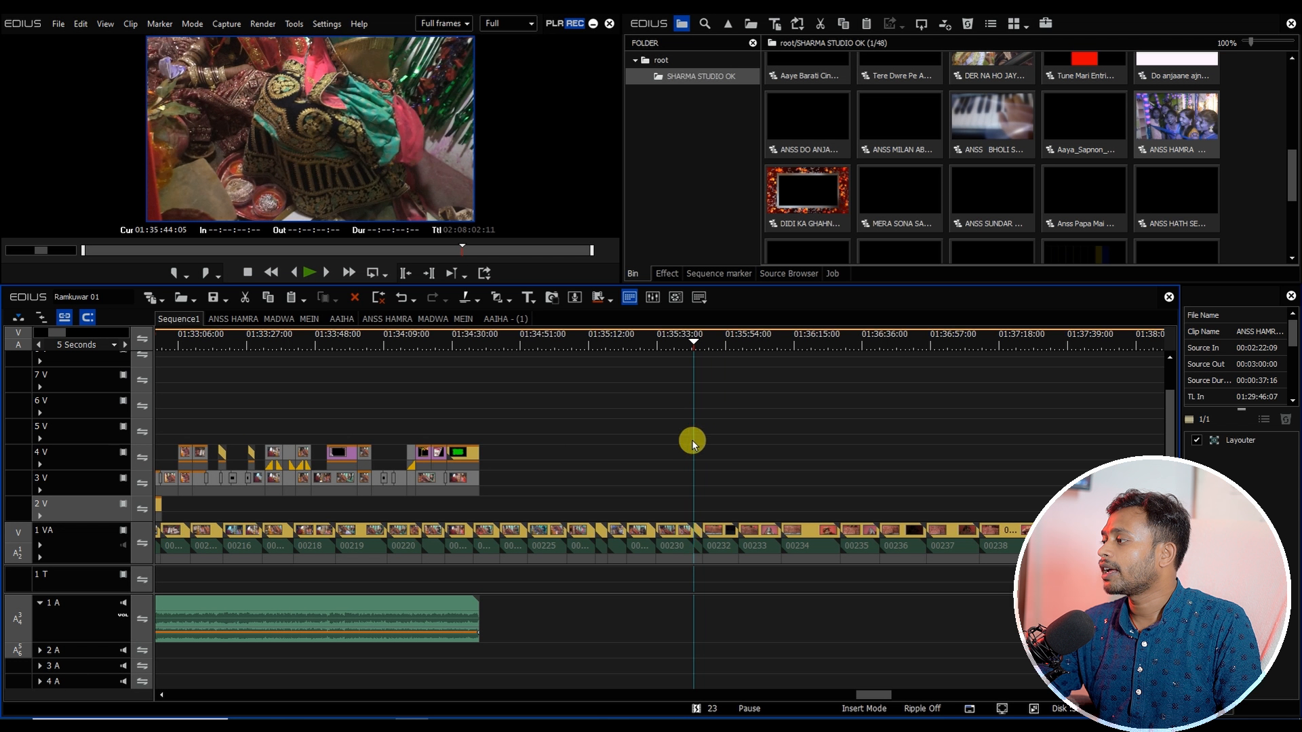
{"action": "left_click", "coordinate": [701, 542]}
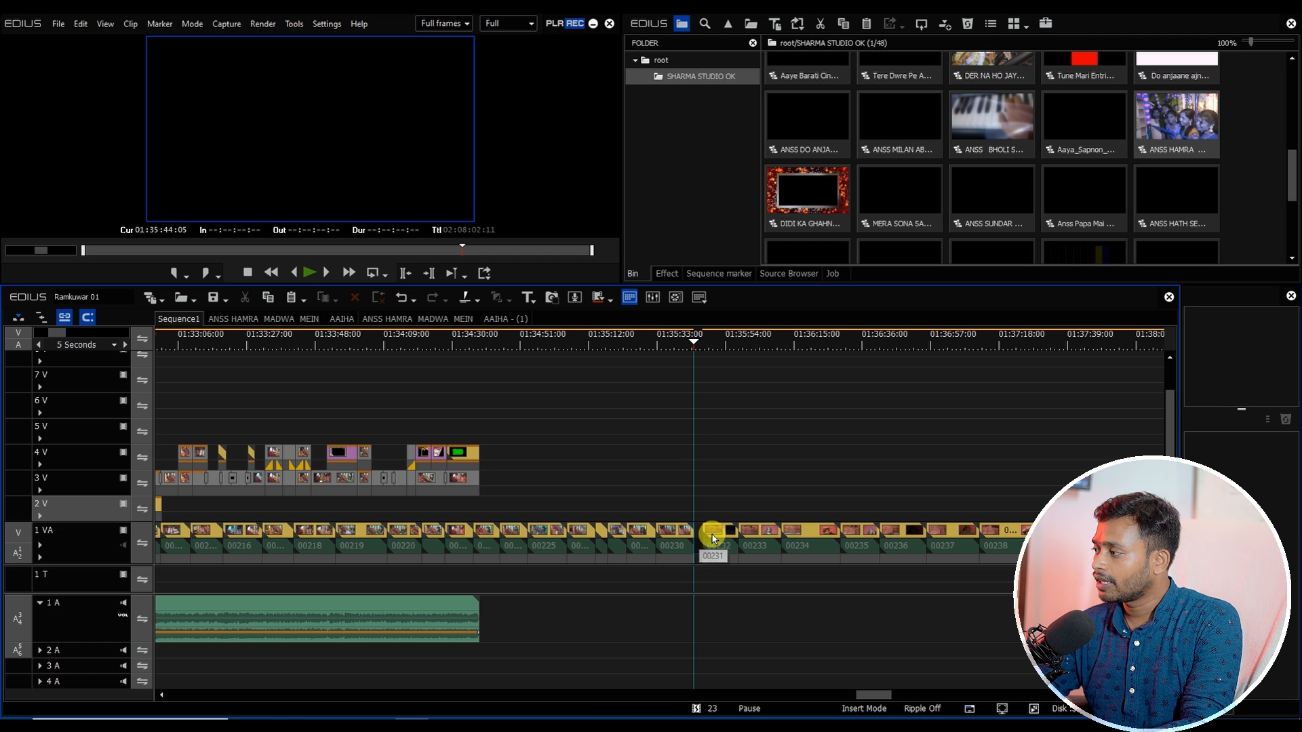
{"action": "key", "text": "alt+Delete"}
Step: Open the DIDI KA GHAHNA CHADHEGA_ANSS sequence from the bin and select all its clips
{"action": "left_click_drag", "start_coordinate": [671, 506], "coordinate": [496, 619]}
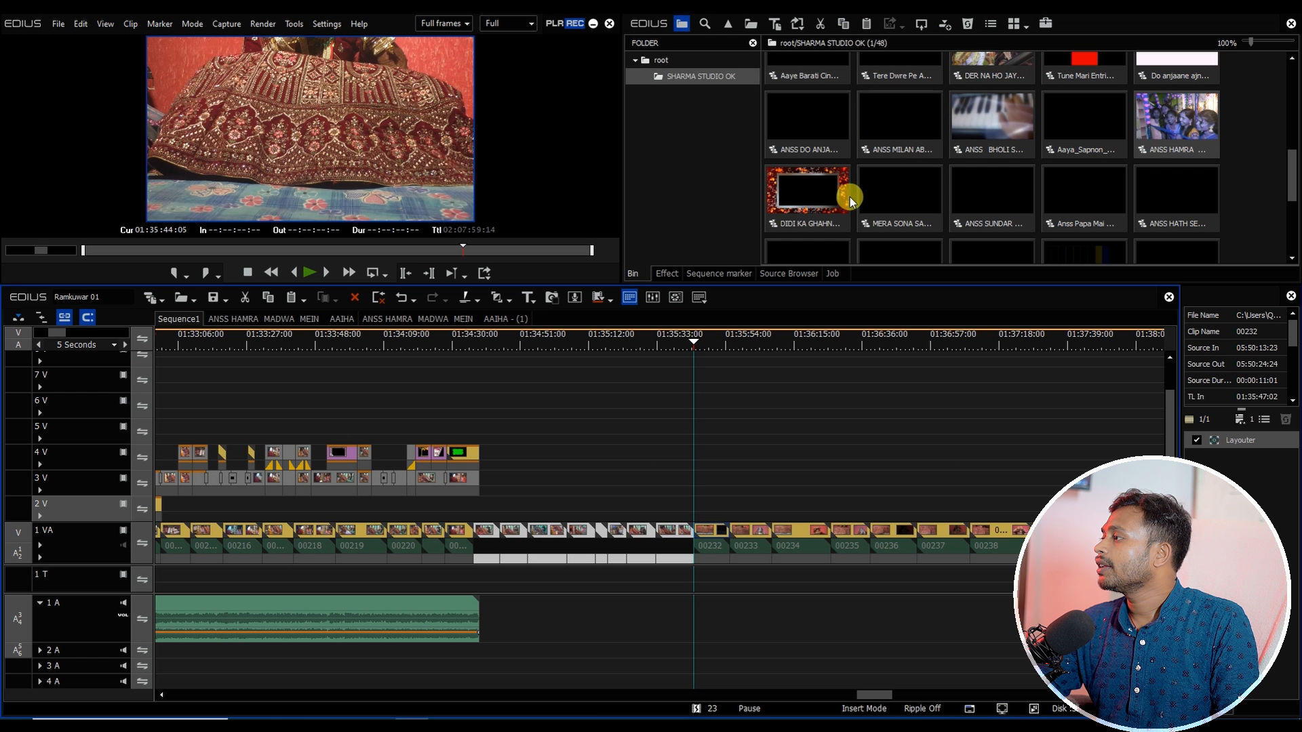
{"action": "double_click", "coordinate": [824, 193]}
{"action": "key", "text": "ctrl+a"}
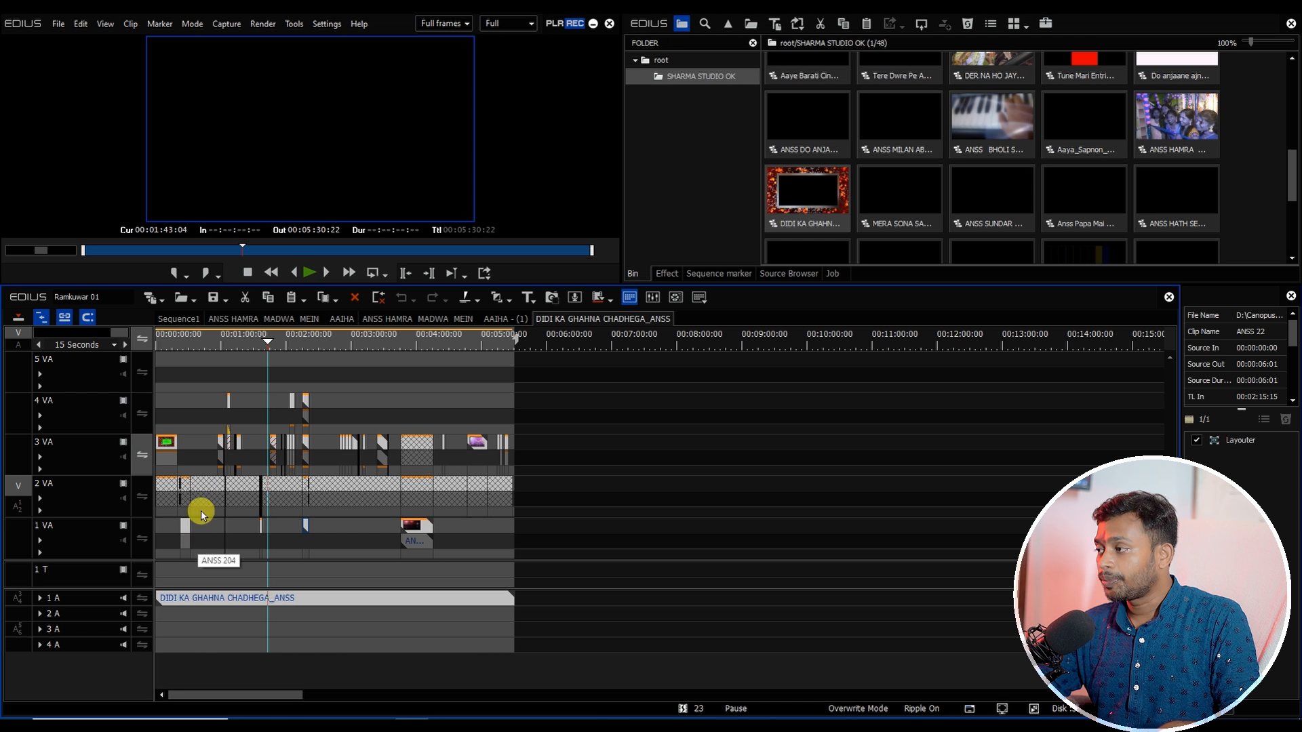
Step: Paste the DIDI KA GHAHNA clips into Sequence1 at about 01:34:38
{"action": "left_click", "coordinate": [183, 323]}
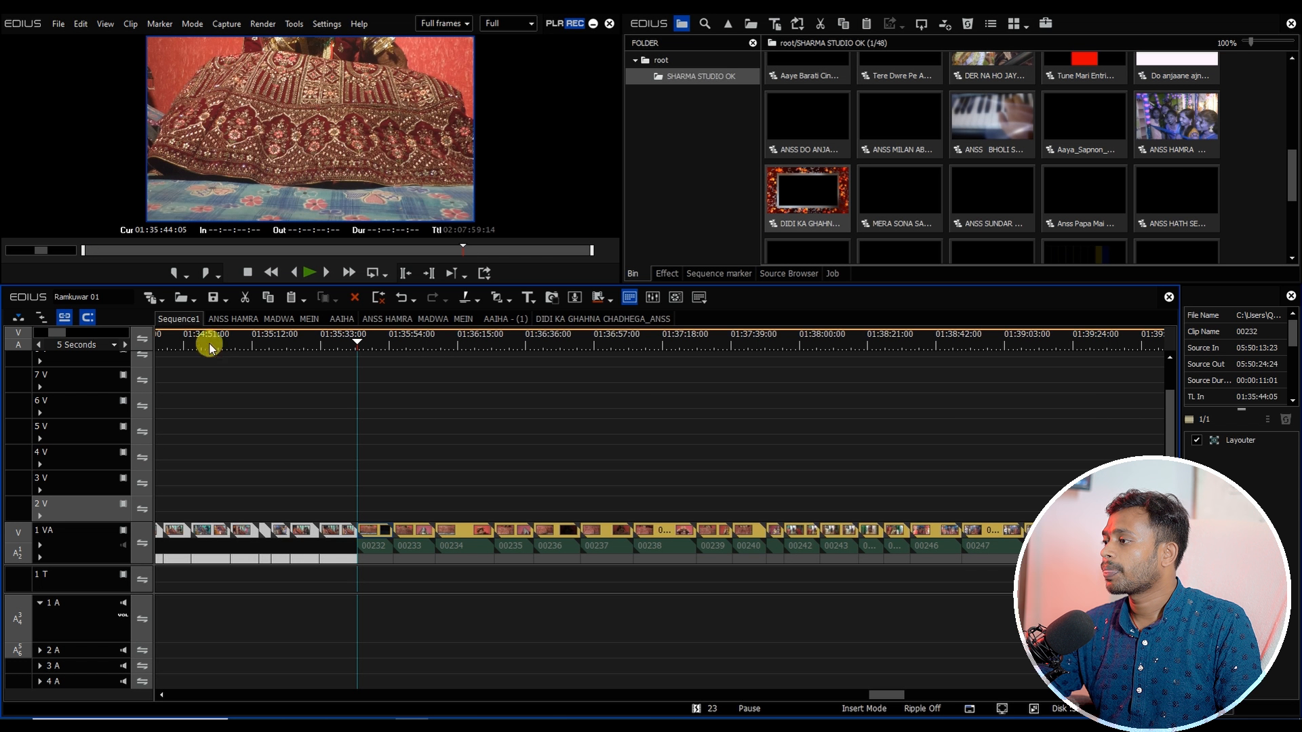
{"action": "left_click_drag", "start_coordinate": [210, 348], "coordinate": [212, 415]}
{"action": "key", "text": "Left"}
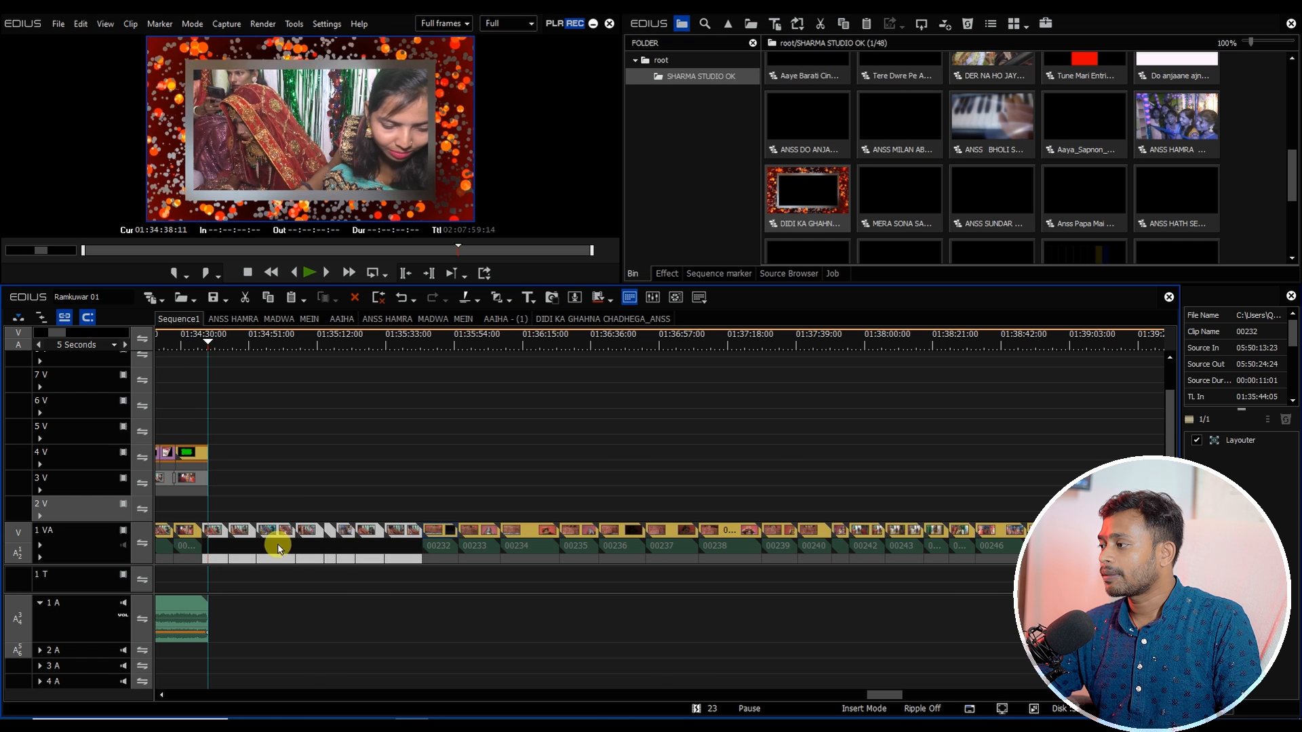
{"action": "key", "text": "ctrl+v"}
Step: Copy the footage clips under the pasted section into the nested MASTER - (7) sequence and return to Sequence1
{"action": "left_click_drag", "start_coordinate": [416, 584], "coordinate": [222, 531]}
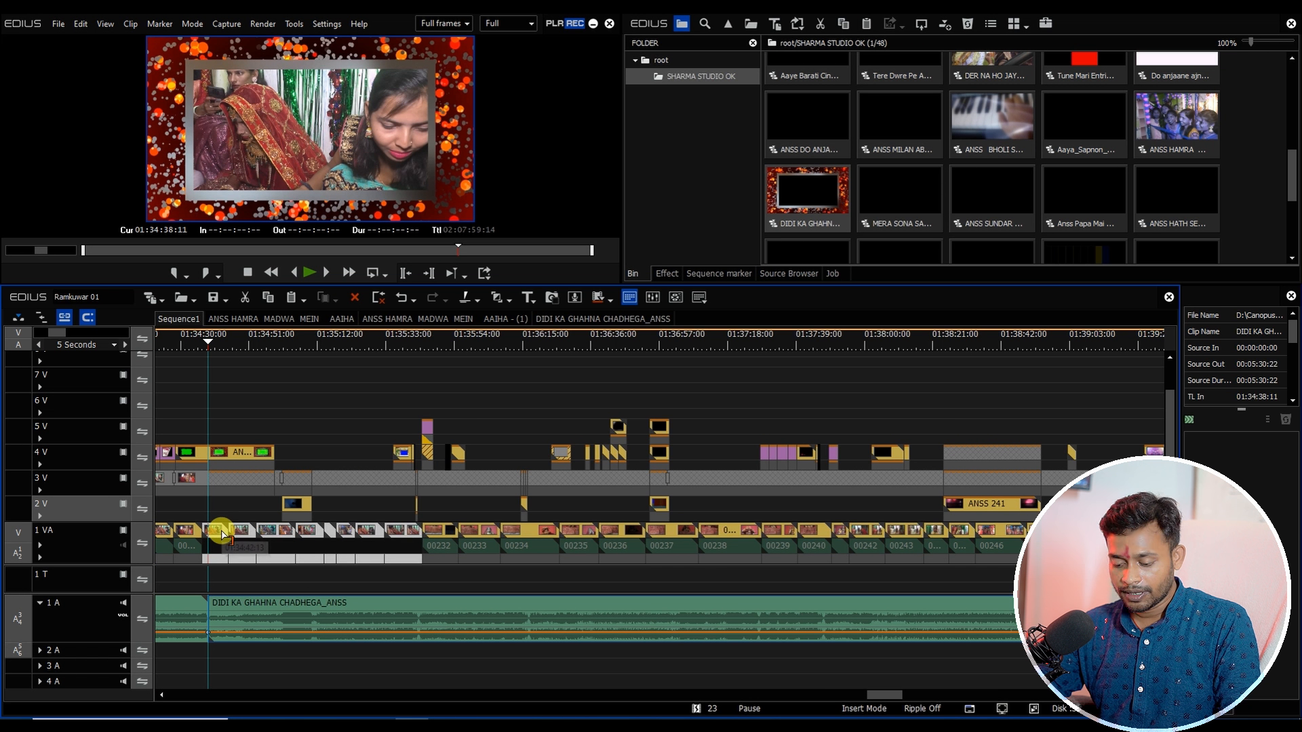
{"action": "key", "text": "ctrl+c"}
{"action": "double_click", "coordinate": [324, 474]}
{"action": "left_click_drag", "start_coordinate": [186, 344], "coordinate": [49, 345]}
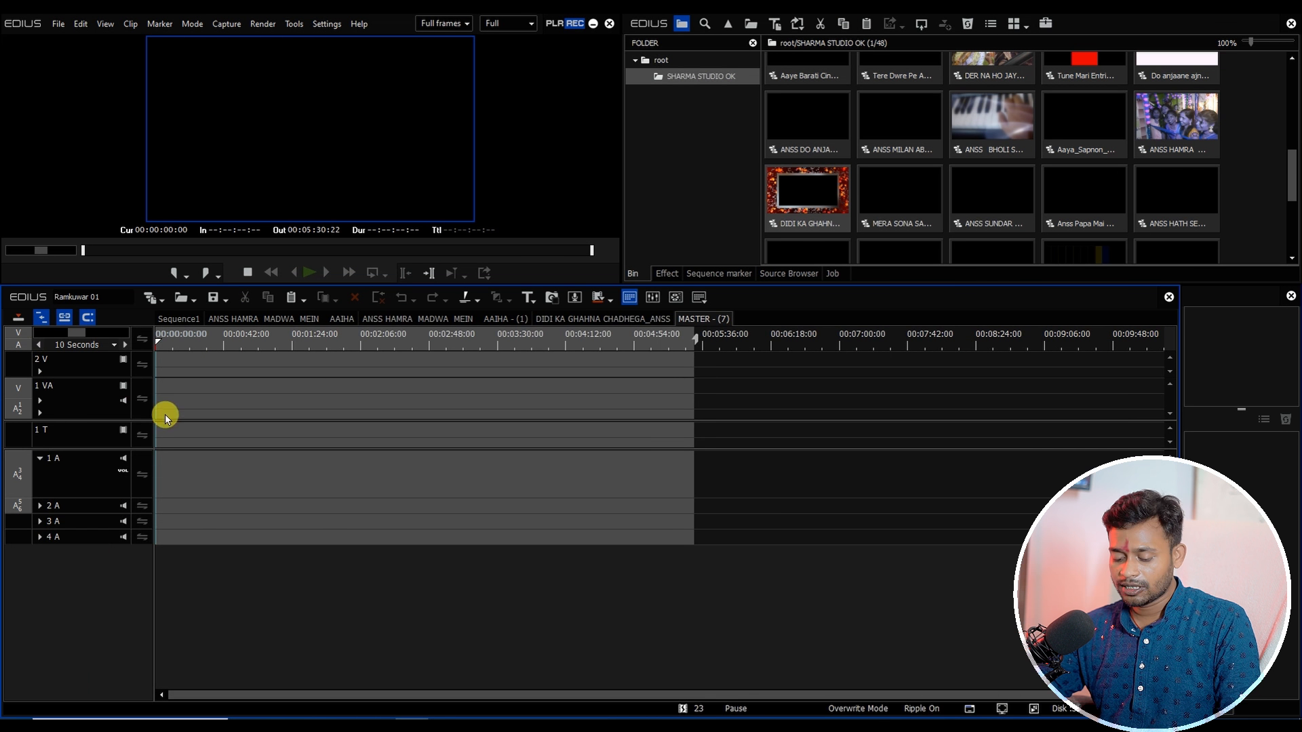
{"action": "key", "text": "ctrl+v"}
{"action": "left_click", "coordinate": [177, 318]}
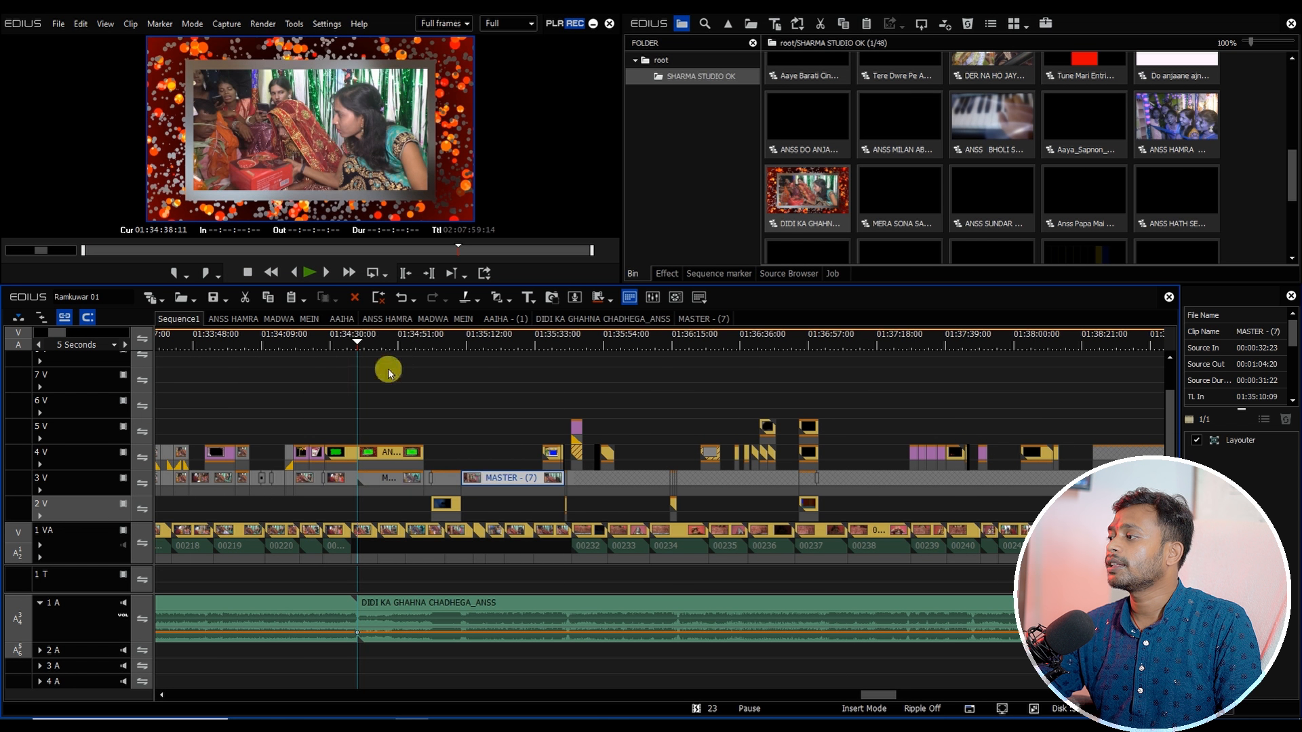
Step: Cut all tracks at the playhead near 01:35:44 and delete the DIDI KA GHAHNA song beyond the cut
{"action": "left_click_drag", "start_coordinate": [574, 417], "coordinate": [572, 423]}
{"action": "scroll", "coordinate": [589, 444], "scroll_direction": "up", "scroll_amount": 5}
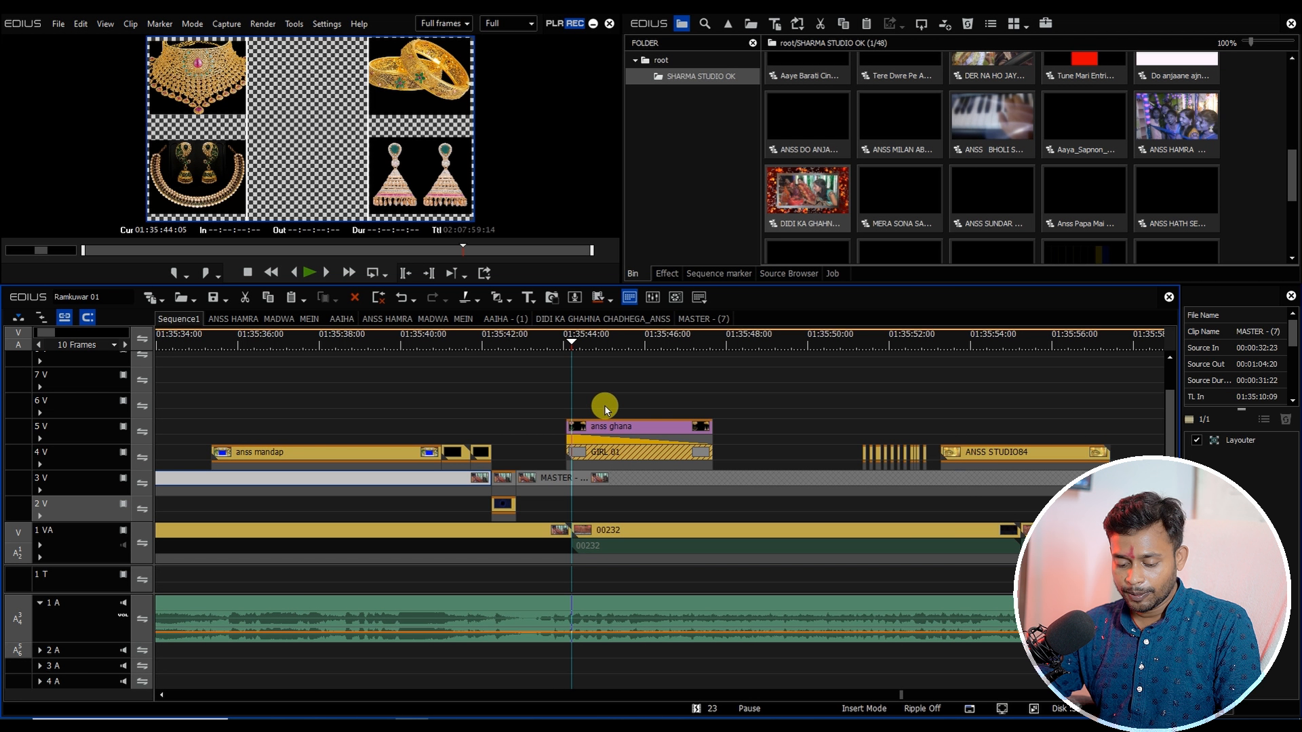
{"action": "key", "text": "shift+c"}
{"action": "left_click", "coordinate": [636, 536], "text": "ctrl"}
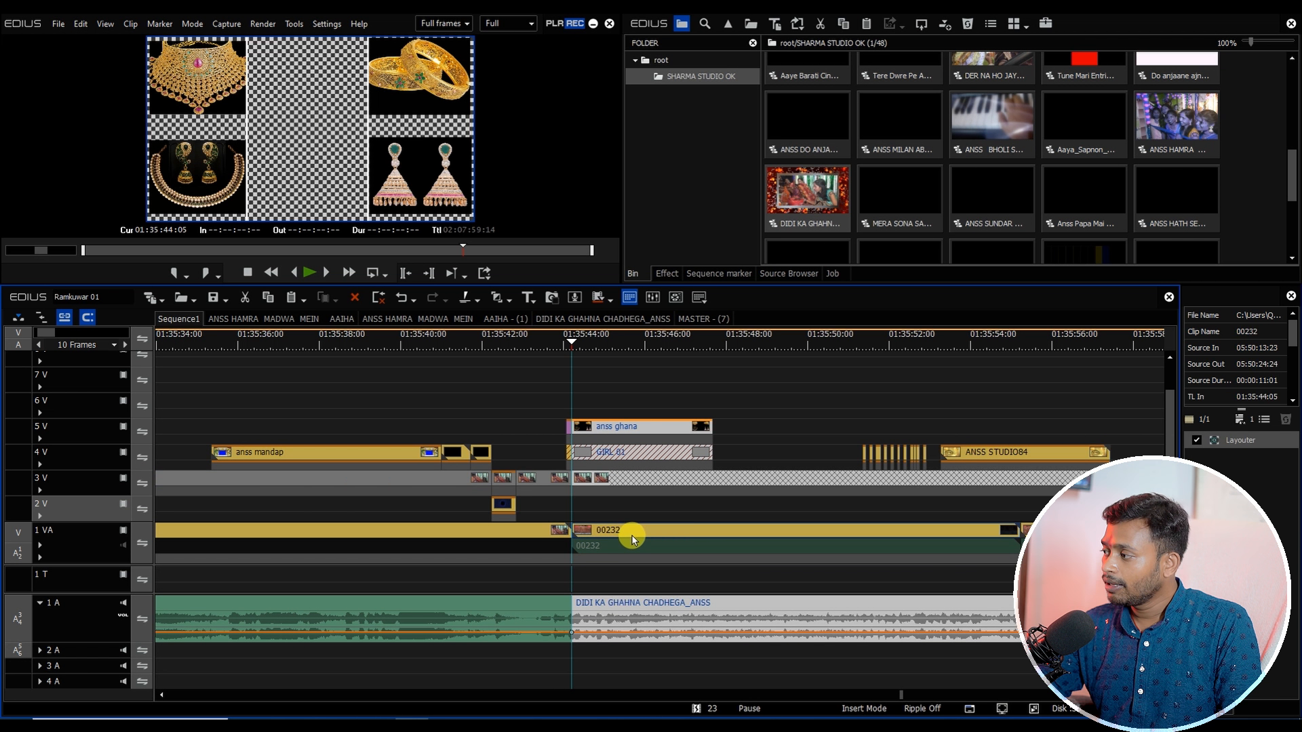
{"action": "key", "text": "Delete"}
Step: Select and delete the DIDI KA GHAHNA overlay clips lying past 01:35:44 on the upper tracks
{"action": "scroll", "coordinate": [597, 597], "scroll_direction": "down", "scroll_amount": 5}
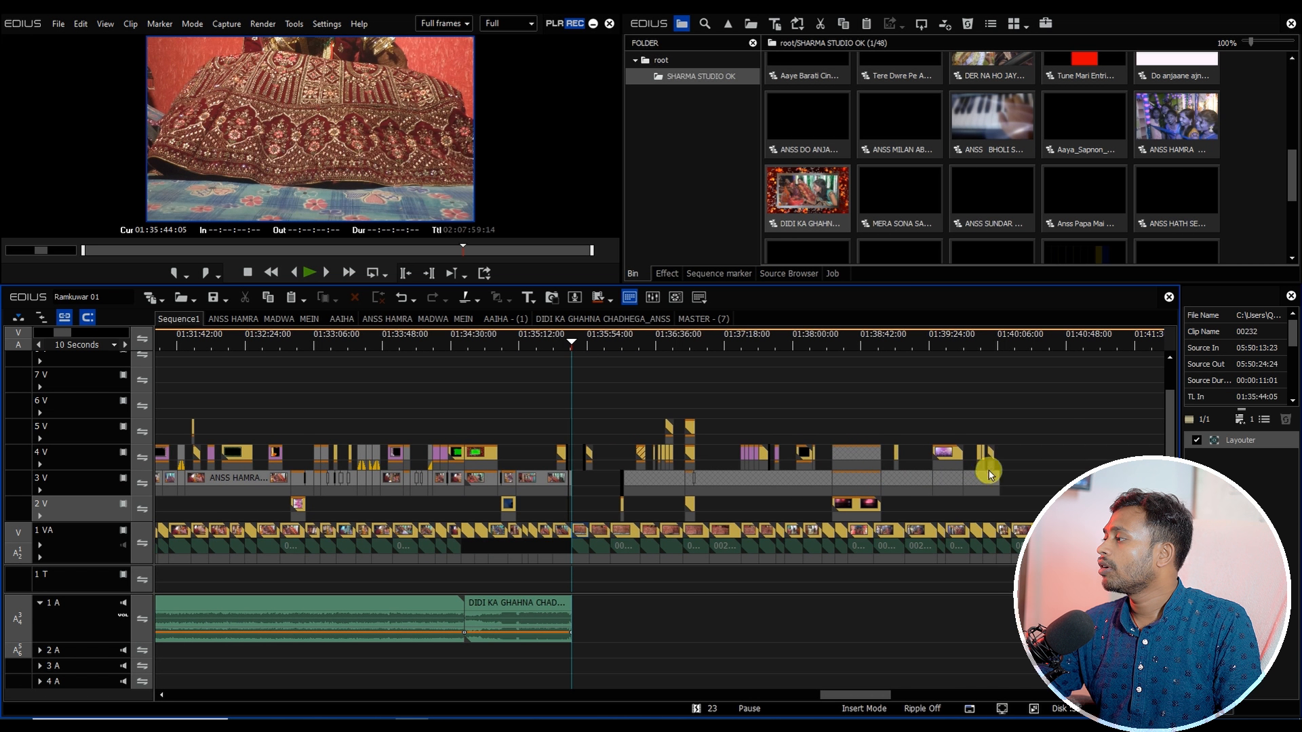
{"action": "left_click_drag", "start_coordinate": [1019, 403], "coordinate": [577, 508]}
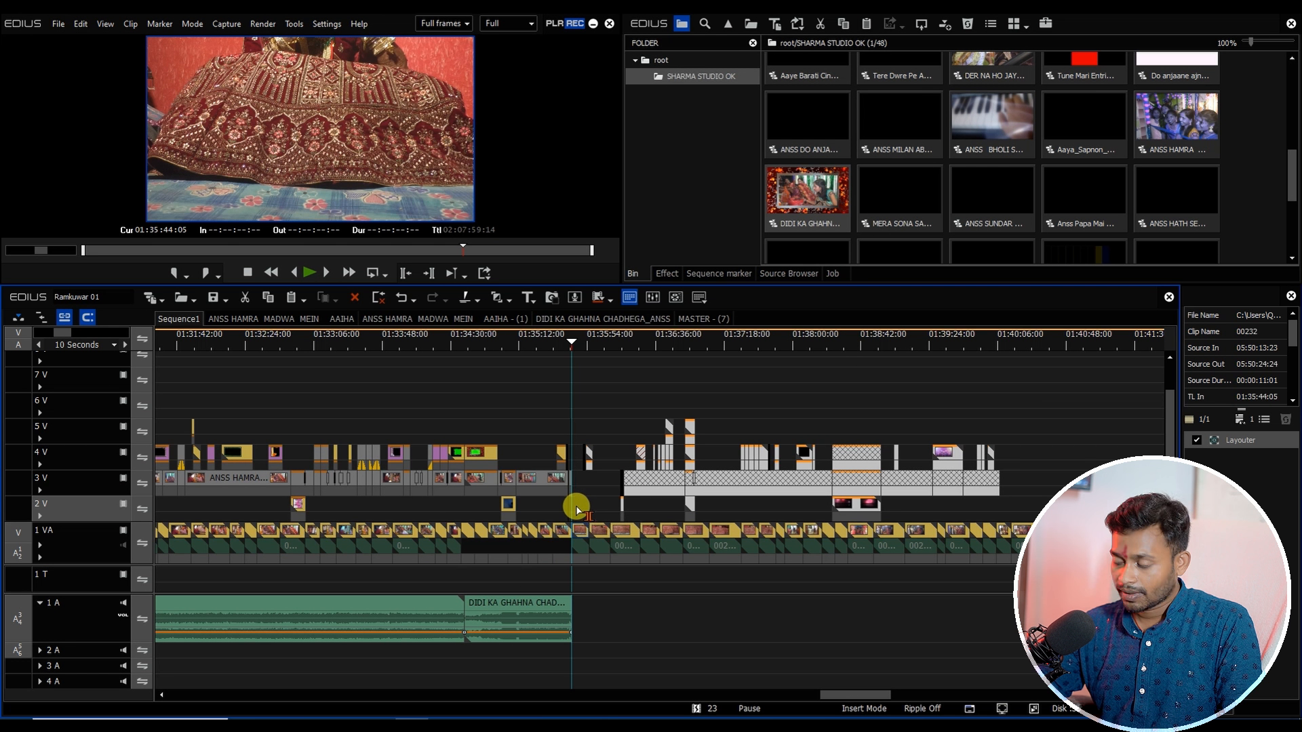
{"action": "key", "text": "Delete"}
Step: Inspect the DIDI KA GHAHNA song's end at the cut point near 01:35:44
{"action": "left_click", "coordinate": [567, 634]}
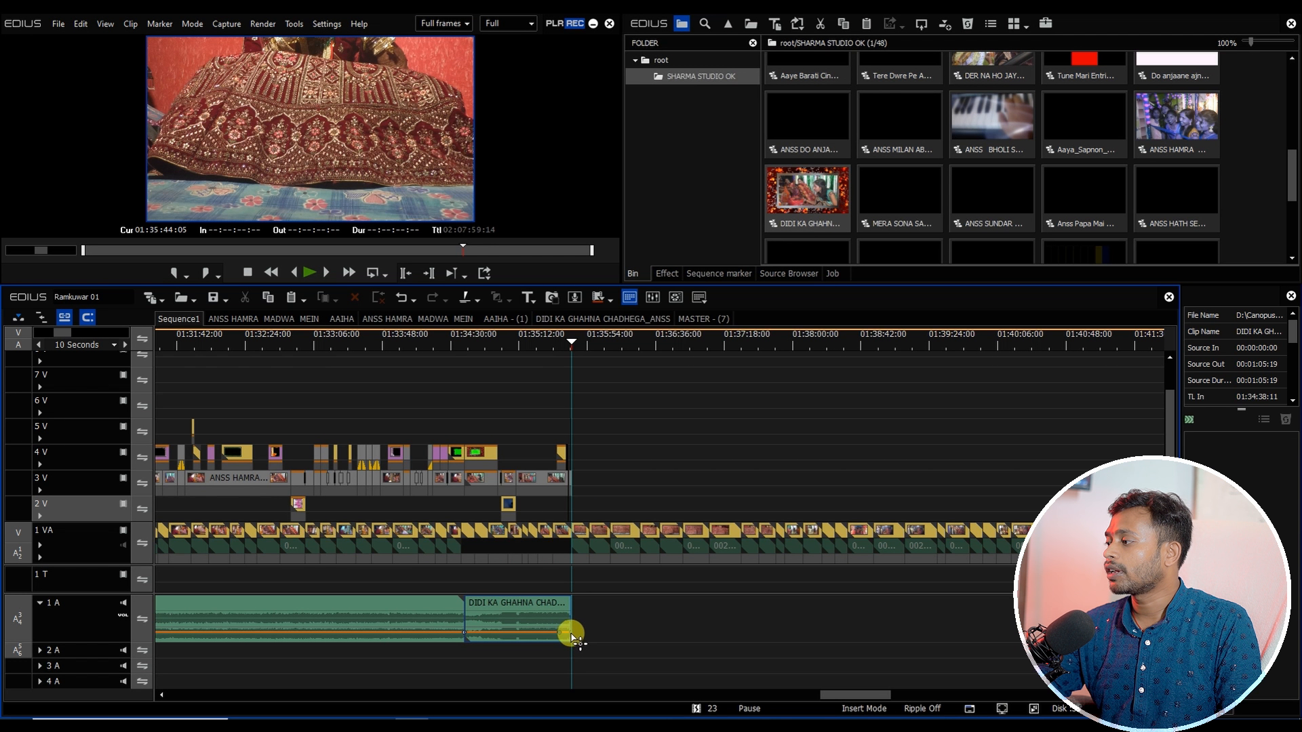
{"action": "left_click", "coordinate": [531, 602]}
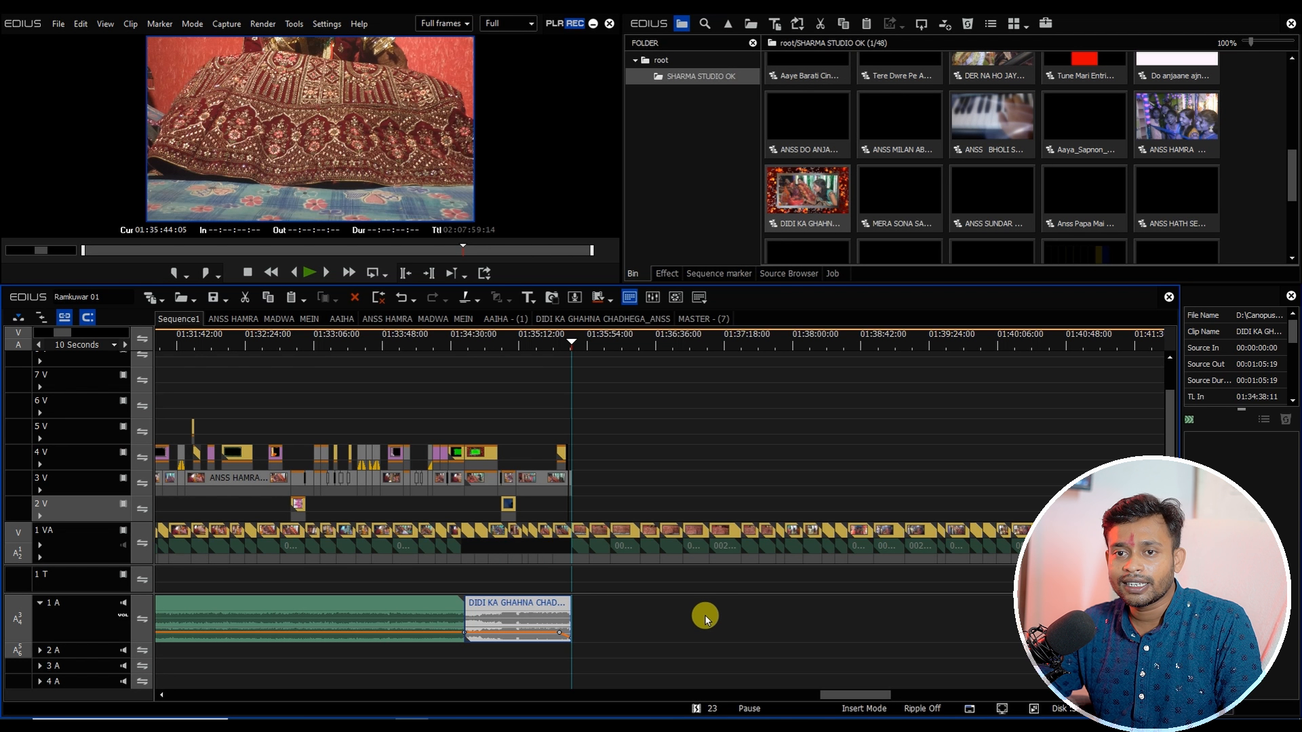
{"action": "scroll", "coordinate": [702, 611], "scroll_direction": "up", "scroll_amount": 2}
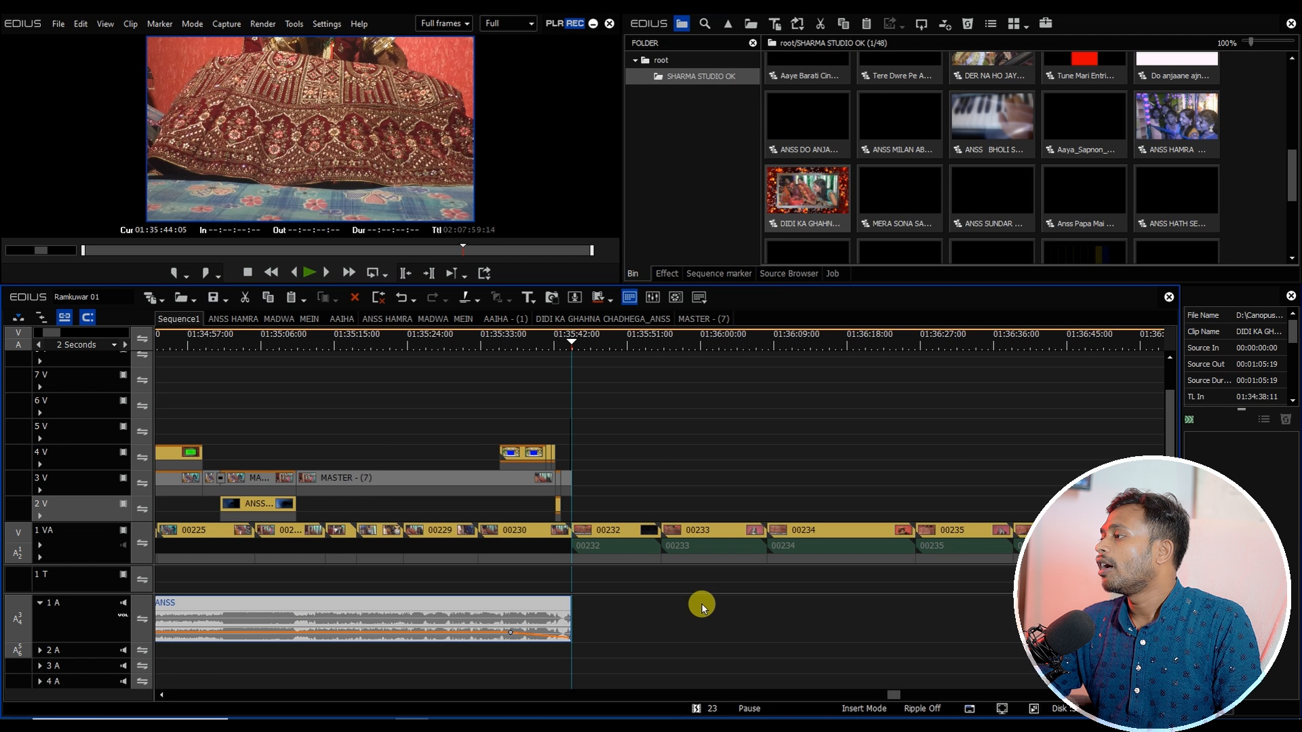
{"action": "left_click_drag", "start_coordinate": [595, 345], "coordinate": [576, 459]}
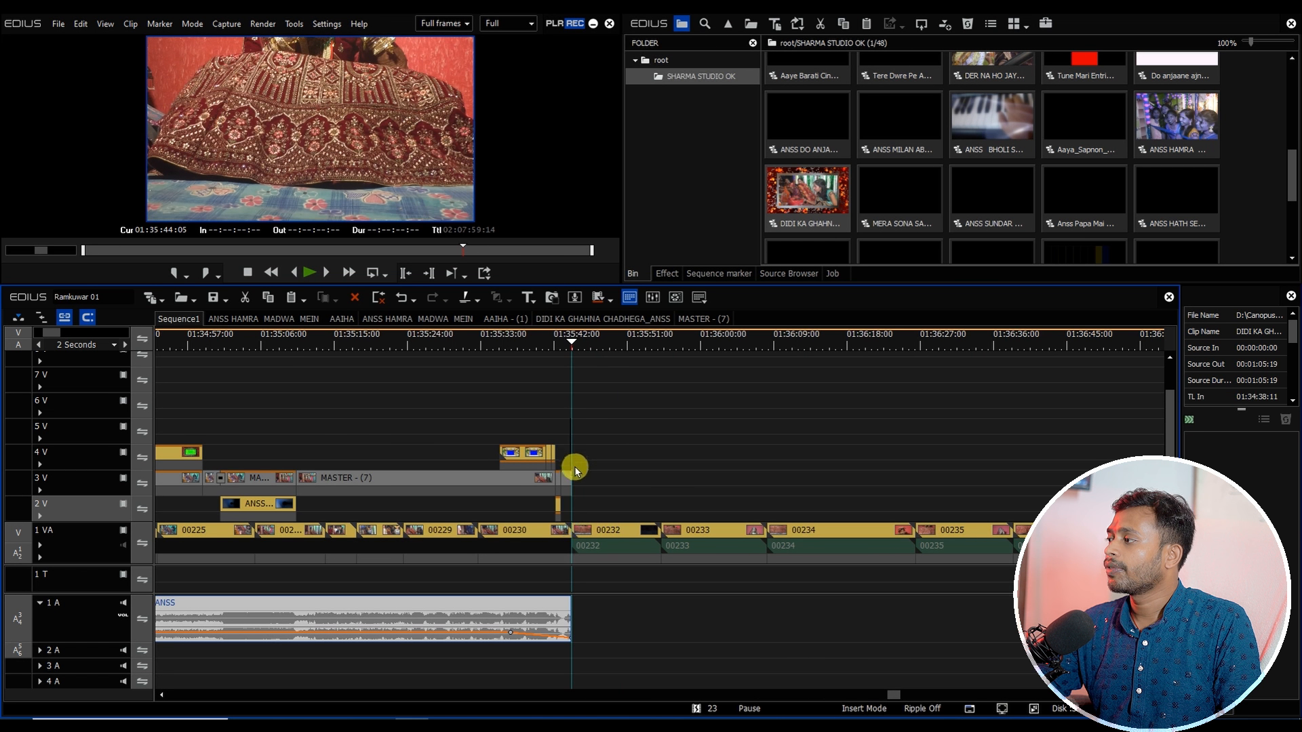
Step: Close the nested ANSS HAMRA MADWA MEIN AAIHA - (1) and MASTER - (7) sequence tabs, keeping only Sequence1
{"action": "scroll", "coordinate": [575, 466], "scroll_direction": "down", "scroll_amount": 2}
{"action": "right_click", "coordinate": [167, 318]}
{"action": "left_click", "coordinate": [180, 427]}
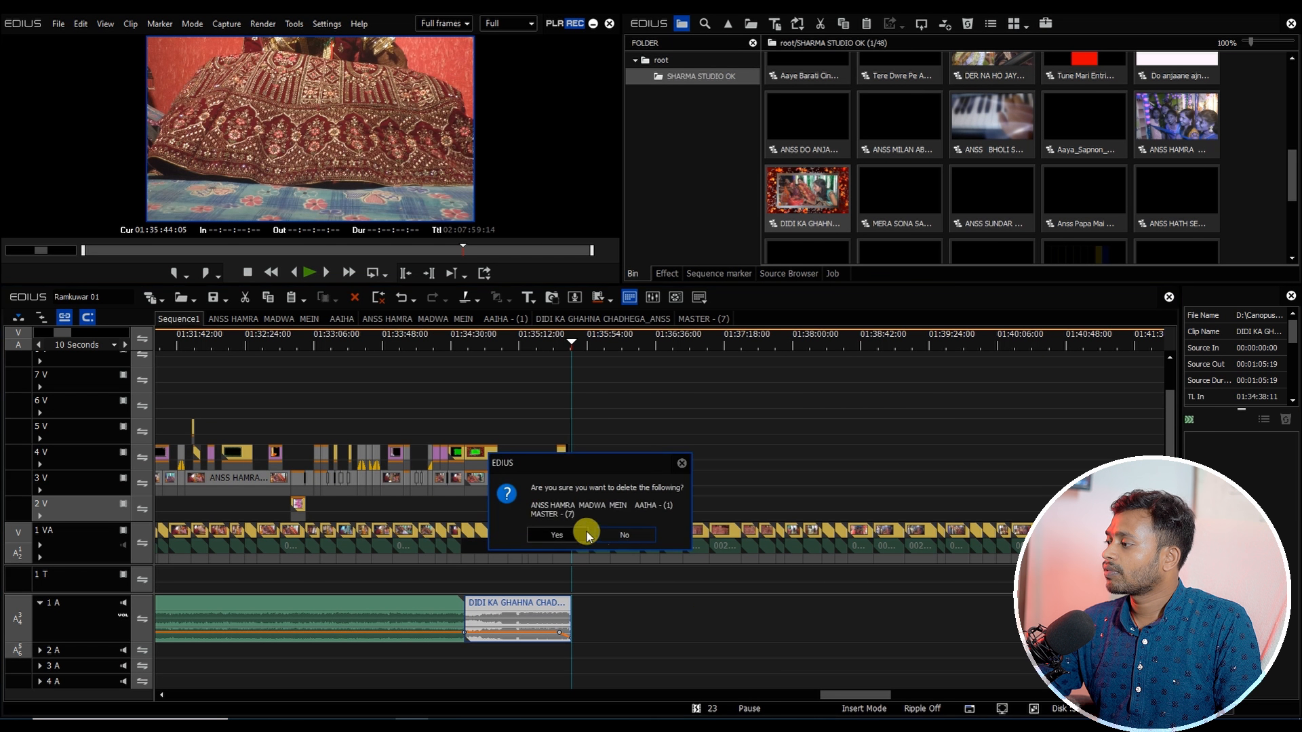
{"action": "left_click", "coordinate": [587, 532]}
Step: Create a bin folder named Footage under root and add the track 1 VA footage clips beyond the cut to it
{"action": "mouse_move", "coordinate": [840, 694]}
{"action": "left_mouse_down"}
{"action": "mouse_move", "coordinate": [860, 695]}
{"action": "mouse_move", "coordinate": [849, 695]}
{"action": "left_mouse_up"}
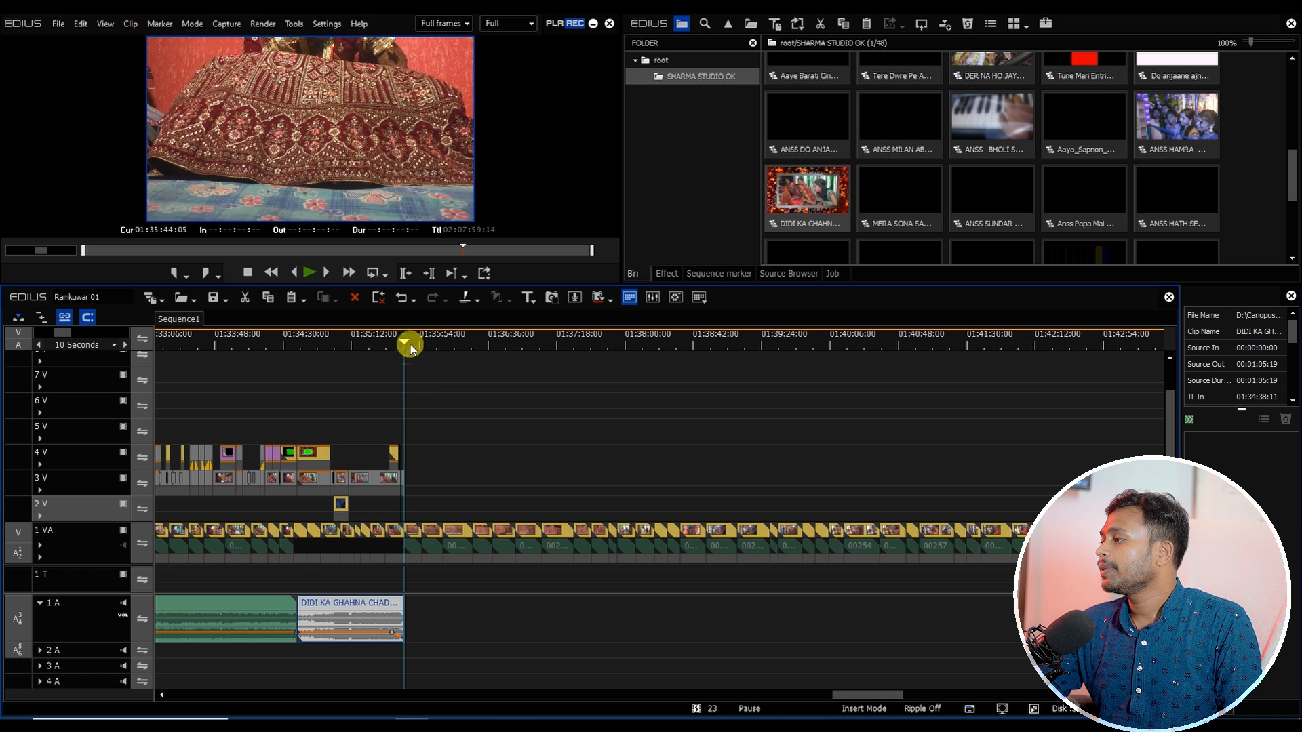
{"action": "left_click_drag", "start_coordinate": [410, 344], "coordinate": [616, 418]}
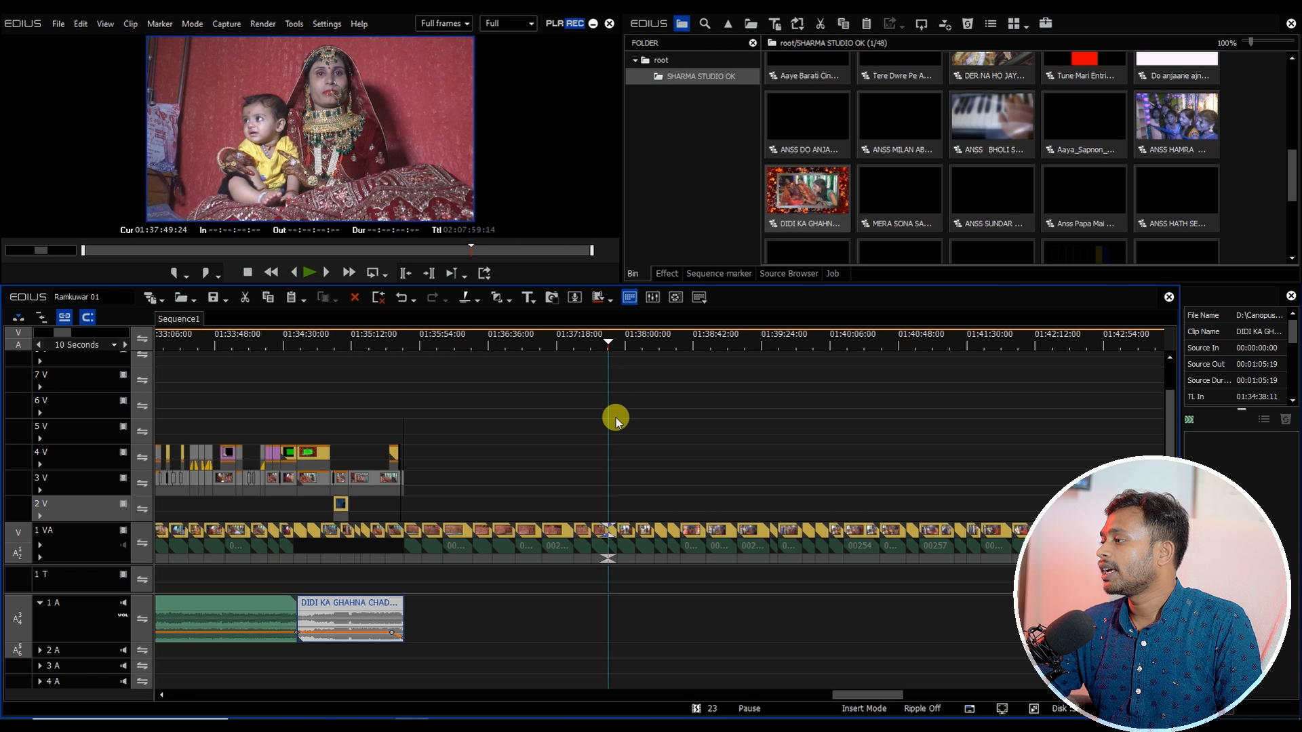
{"action": "left_click", "coordinate": [657, 66]}
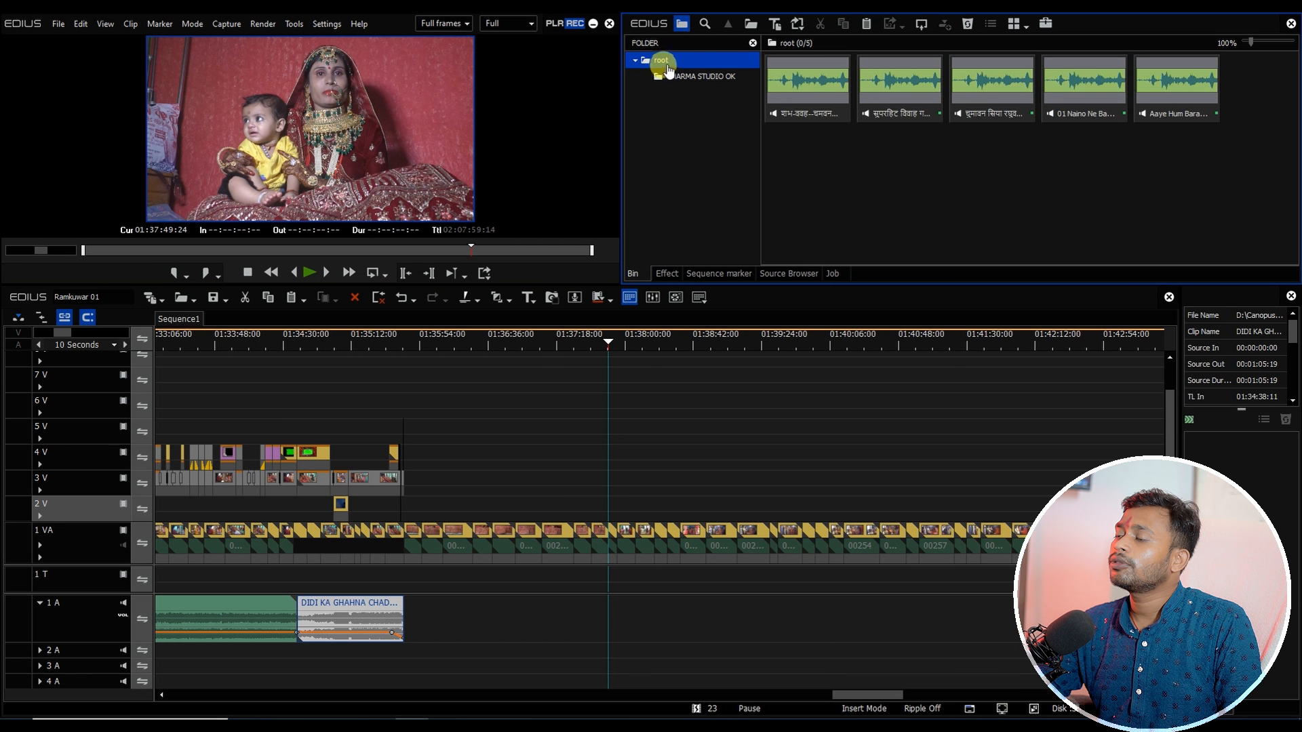
{"action": "right_click", "coordinate": [675, 104]}
{"action": "left_click", "coordinate": [694, 117]}
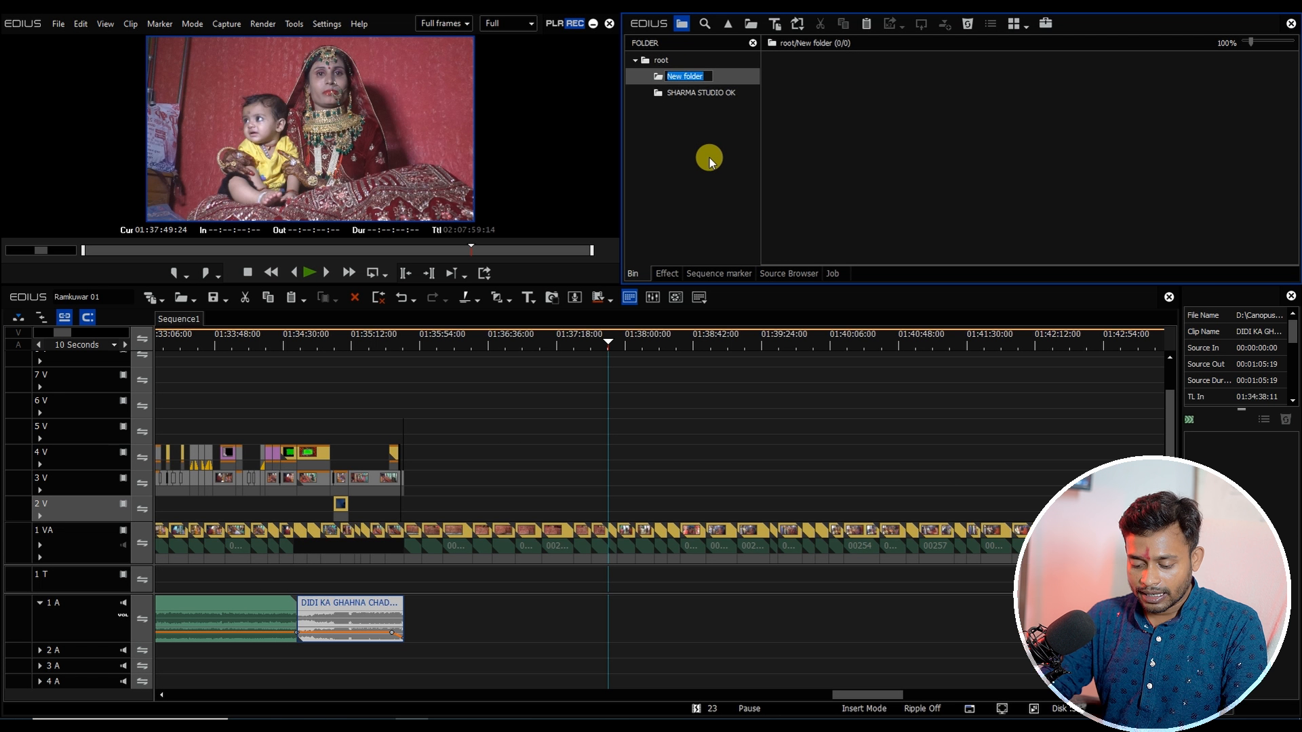
{"action": "key", "text": "Return"}
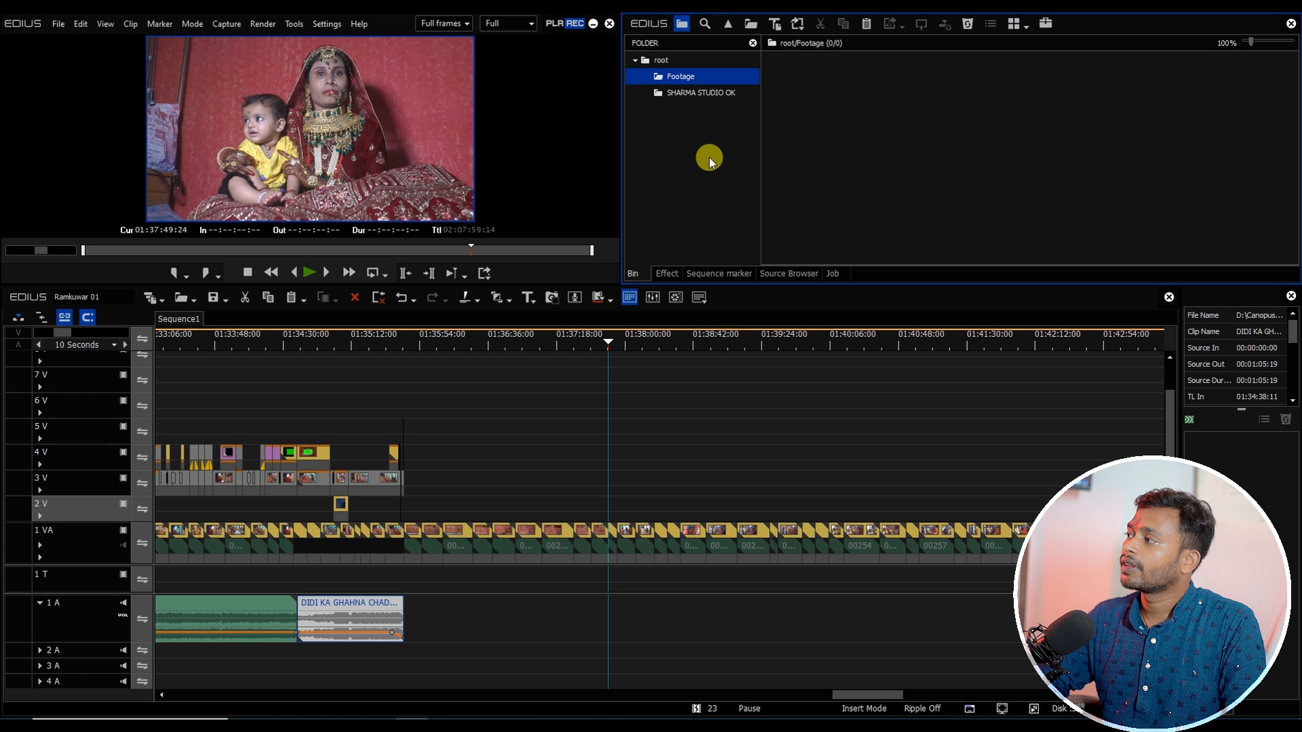
{"action": "left_click_drag", "start_coordinate": [414, 526], "coordinate": [598, 632]}
{"action": "left_click_drag", "start_coordinate": [567, 555], "coordinate": [869, 127]}
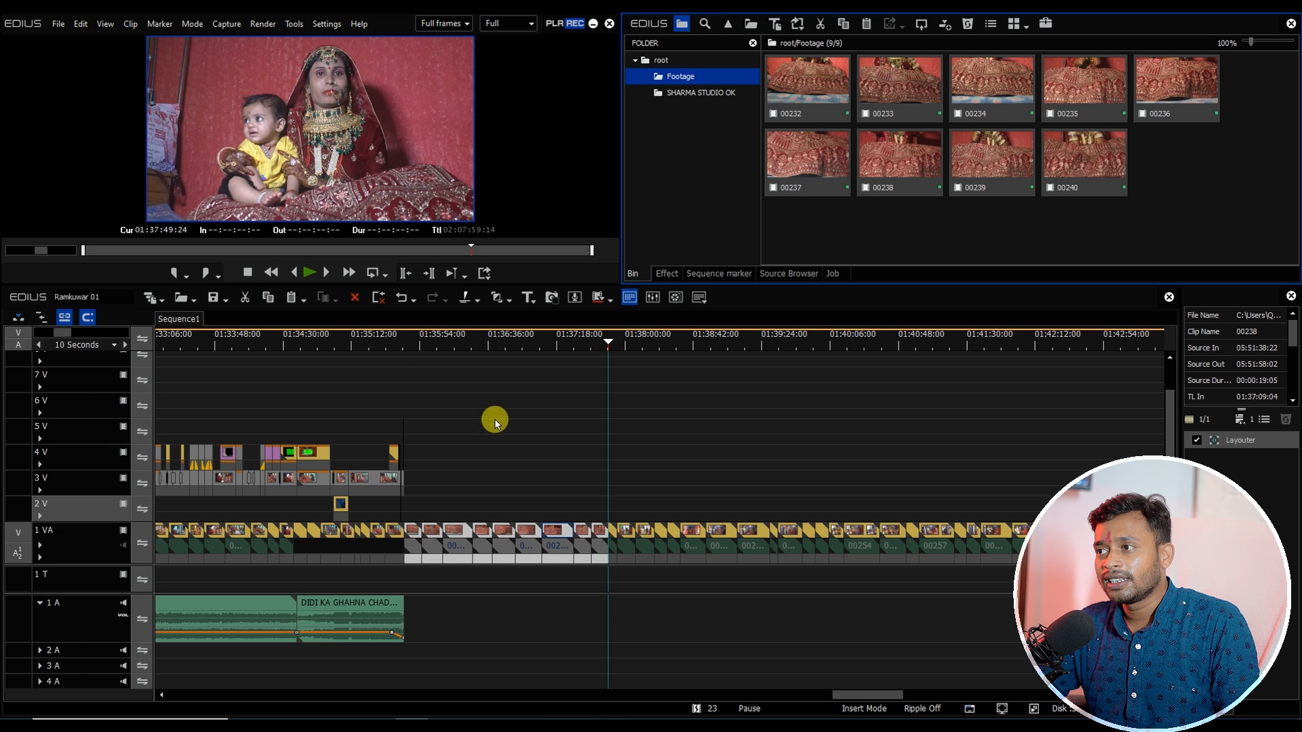
Step: Delete footage clip 00232 right after the cut point on track 1 VA
{"action": "left_click_drag", "start_coordinate": [430, 343], "coordinate": [490, 407]}
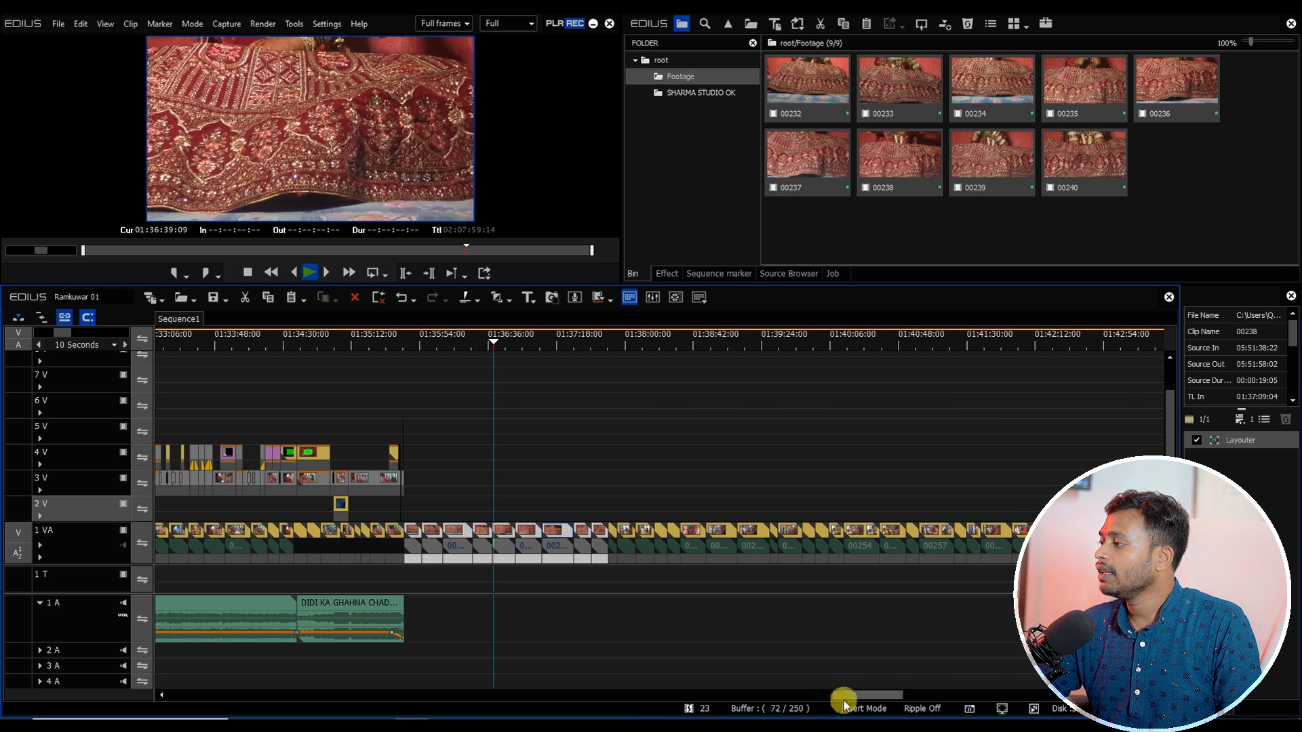
{"action": "left_click_drag", "start_coordinate": [843, 696], "coordinate": [856, 696]}
{"action": "left_click_drag", "start_coordinate": [360, 339], "coordinate": [410, 353]}
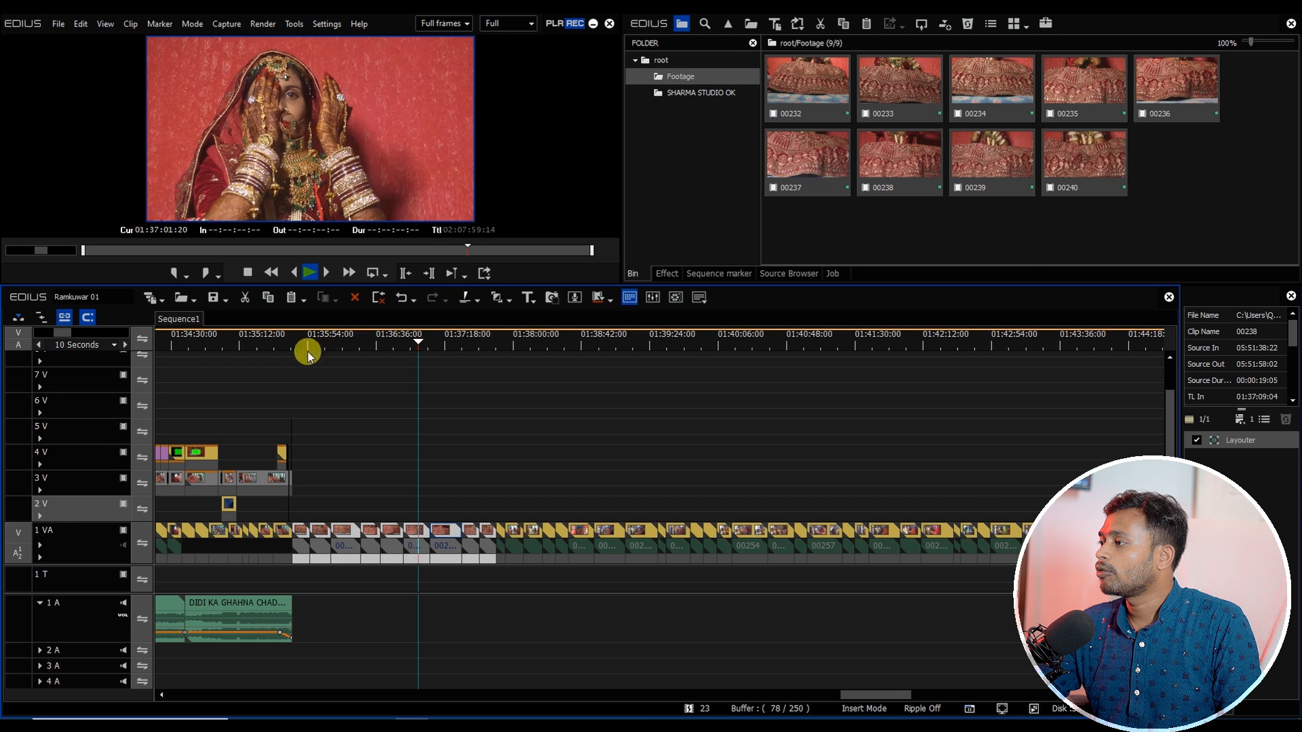
{"action": "left_click_drag", "start_coordinate": [308, 354], "coordinate": [302, 497]}
{"action": "scroll", "coordinate": [346, 430], "scroll_direction": "up", "scroll_amount": 2}
{"action": "left_click_drag", "start_coordinate": [279, 346], "coordinate": [341, 364]}
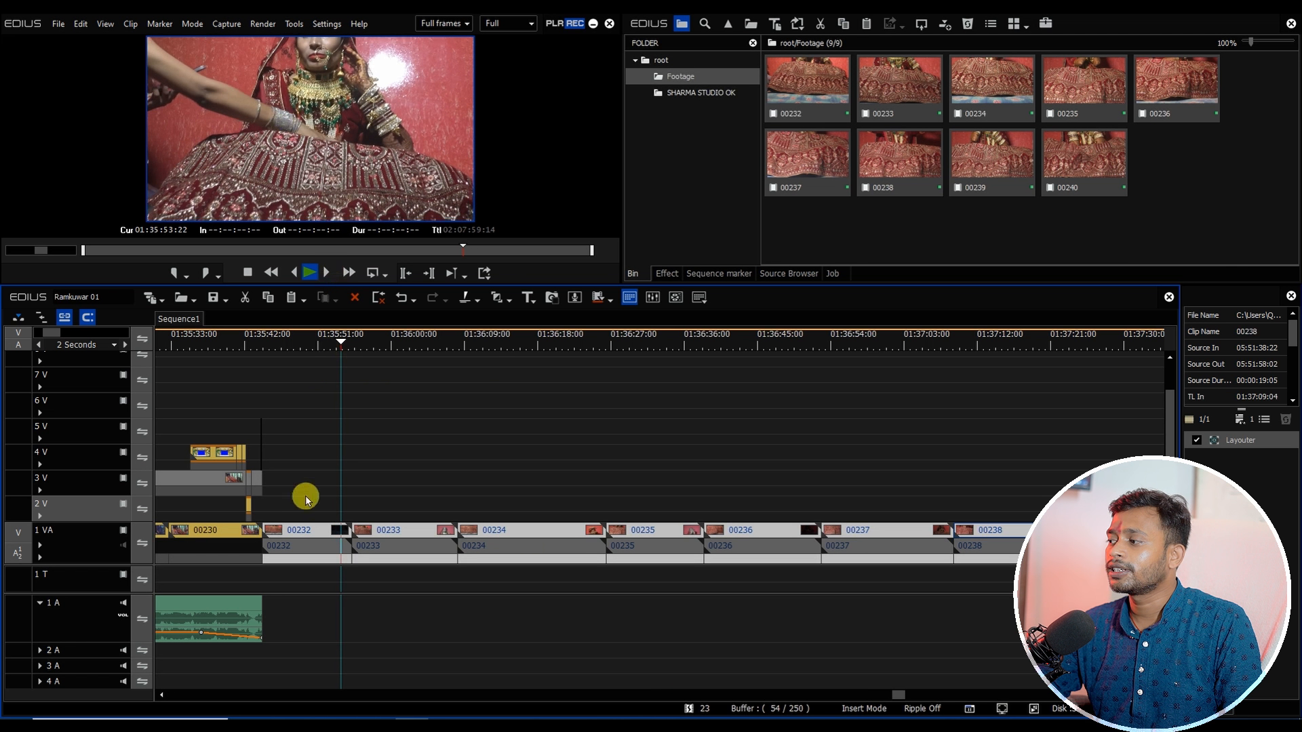
{"action": "left_click", "coordinate": [320, 536]}
{"action": "key", "text": "Delete"}
Step: Close the gap before clip 00233 so the footage continues directly from the cut near 01:35:44
{"action": "left_click", "coordinate": [361, 346]}
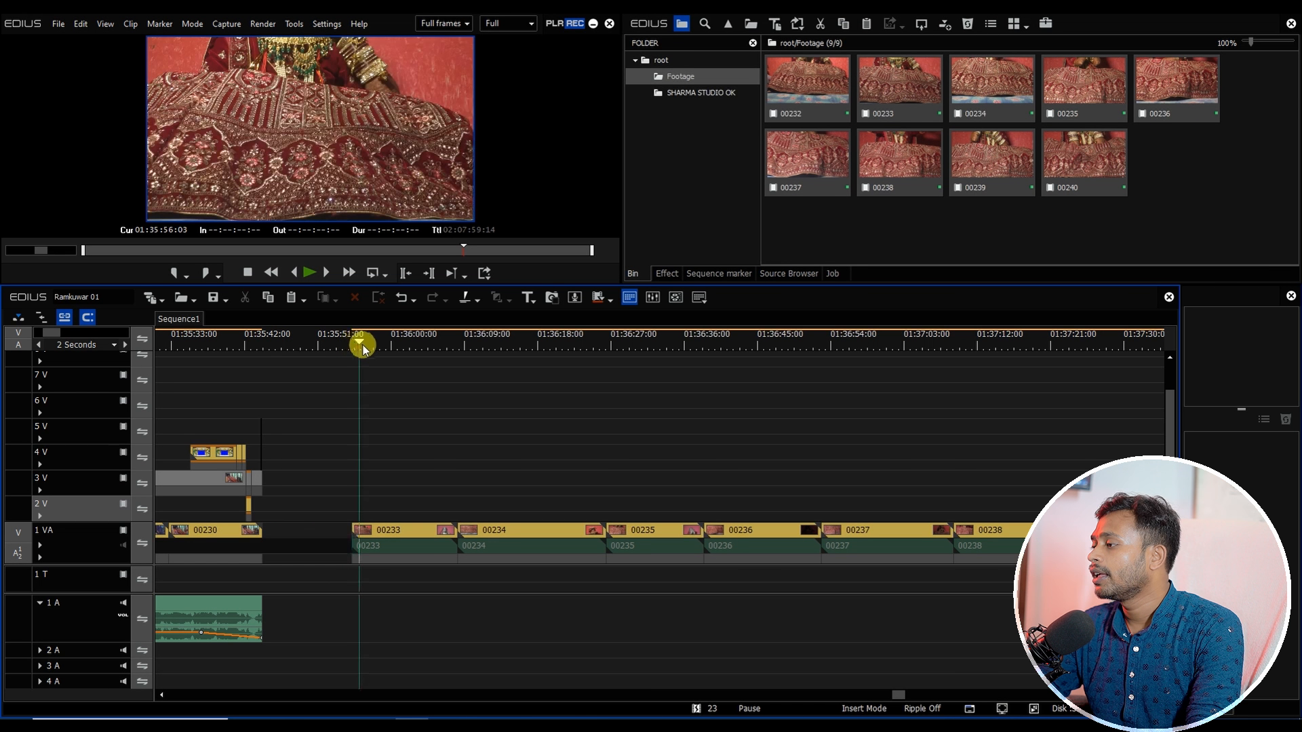
{"action": "left_click_drag", "start_coordinate": [363, 348], "coordinate": [1059, 416]}
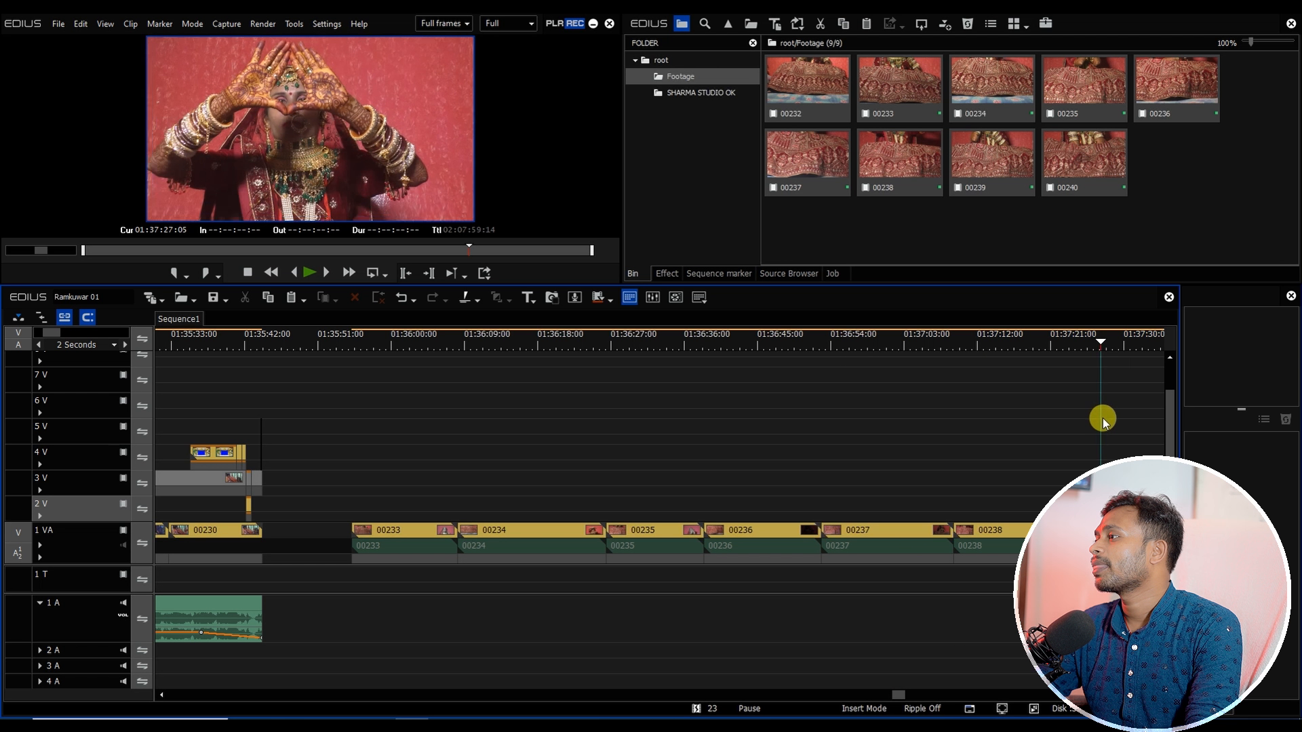
{"action": "left_click_drag", "start_coordinate": [1153, 418], "coordinate": [258, 522]}
{"action": "left_click", "coordinate": [355, 535]}
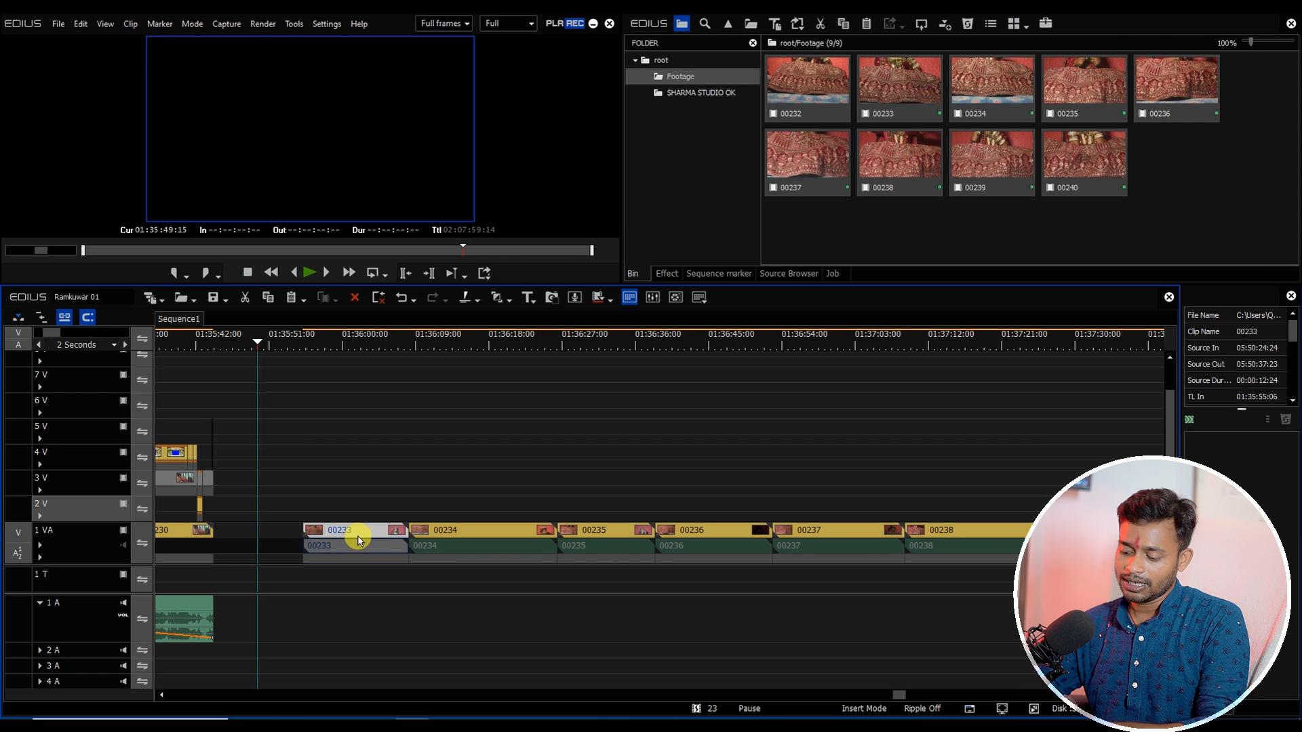
{"action": "key", "text": "BackSpace"}
{"action": "left_click_drag", "start_coordinate": [246, 338], "coordinate": [215, 346]}
{"action": "scroll", "coordinate": [245, 469], "scroll_direction": "down", "scroll_amount": 1}
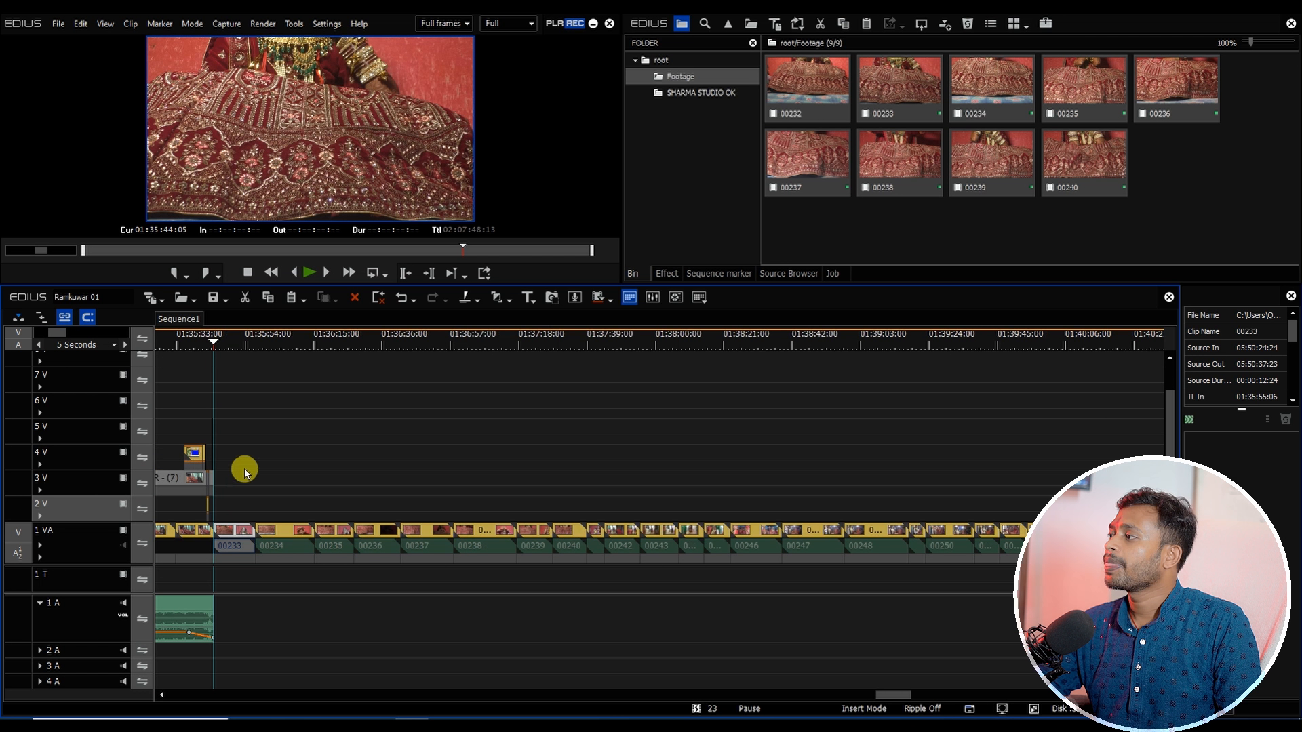
Step: Copy all contents of the ANSS BHOLI SI SURAT project sequence and paste them into Sequence1 at the cut point
{"action": "left_click", "coordinate": [698, 92]}
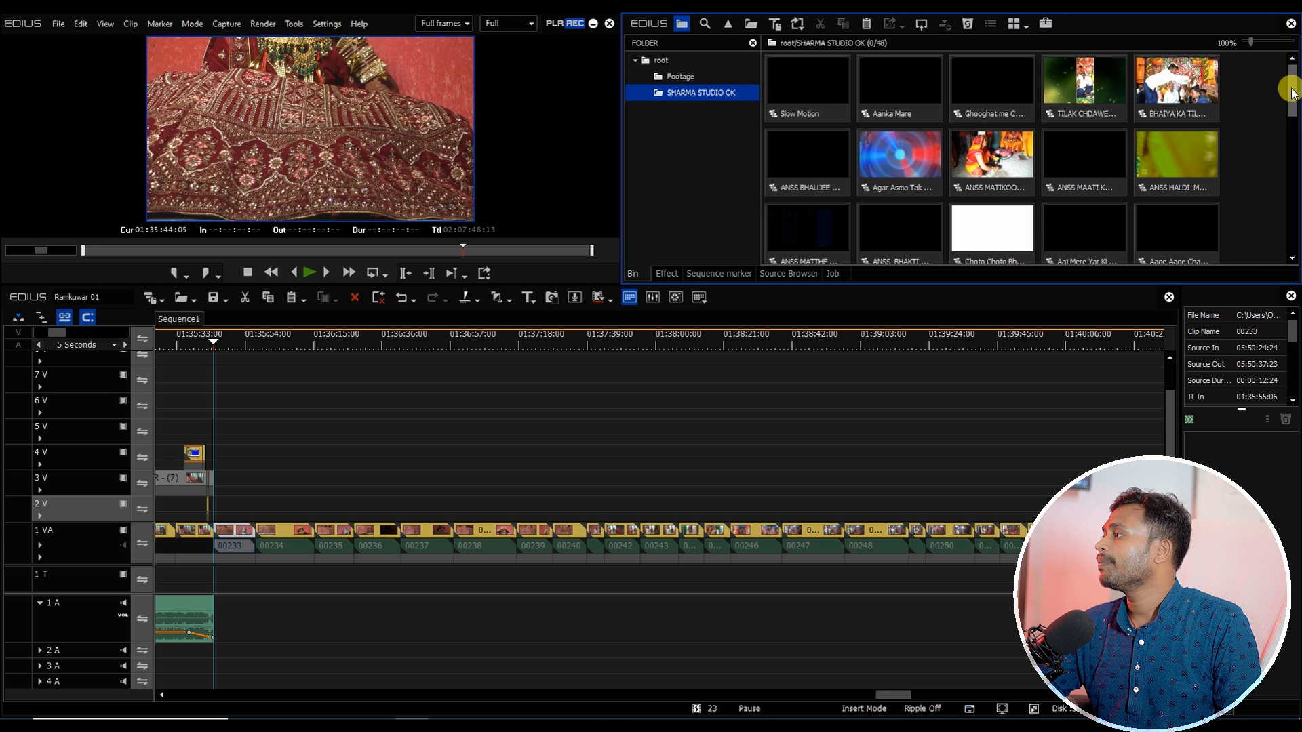
{"action": "scroll", "coordinate": [1291, 92], "scroll_direction": "down", "scroll_amount": 1}
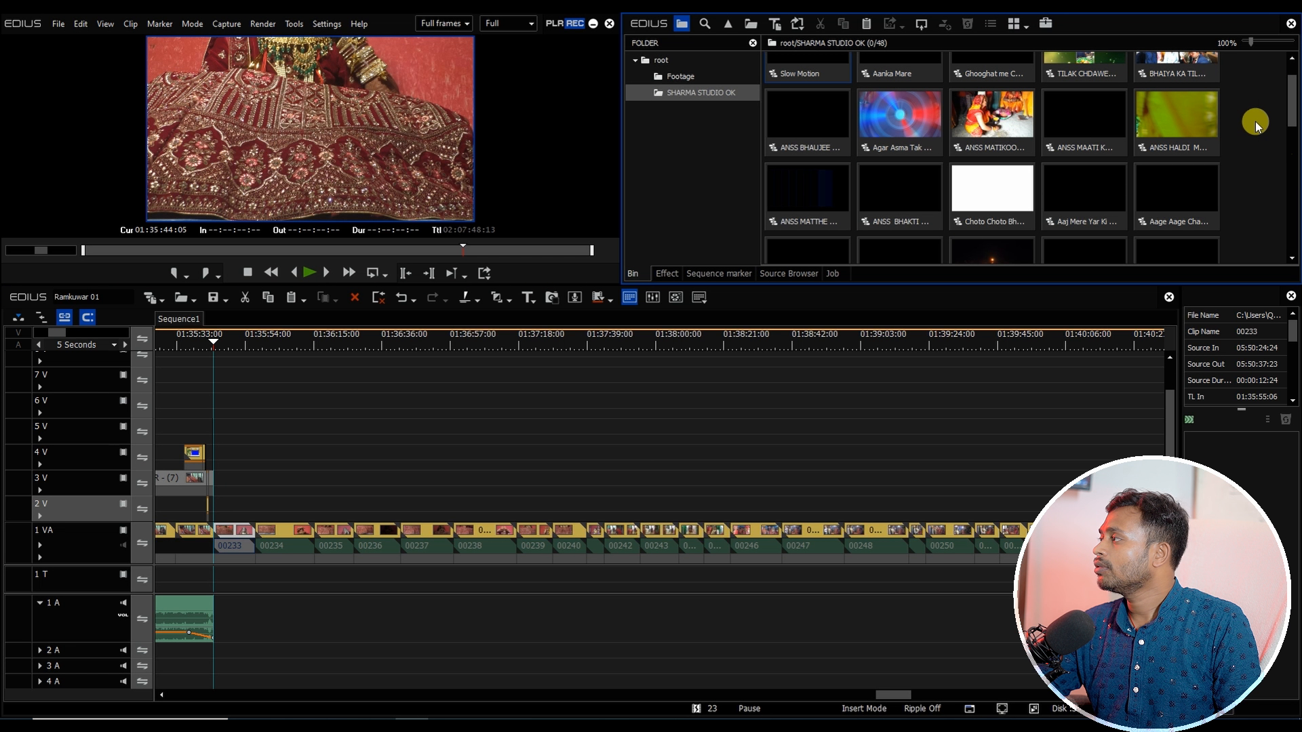
{"action": "scroll", "coordinate": [1289, 116], "scroll_direction": "down", "scroll_amount": 3}
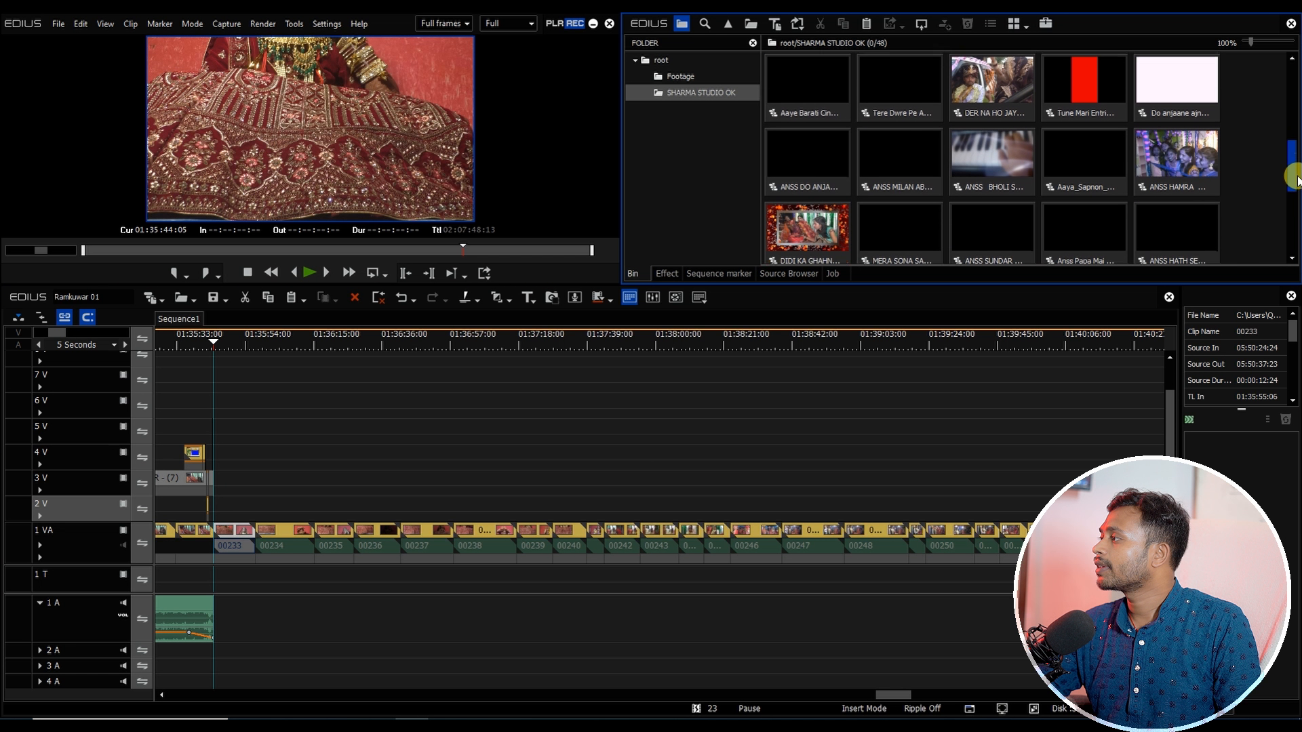
{"action": "double_click", "coordinate": [992, 142]}
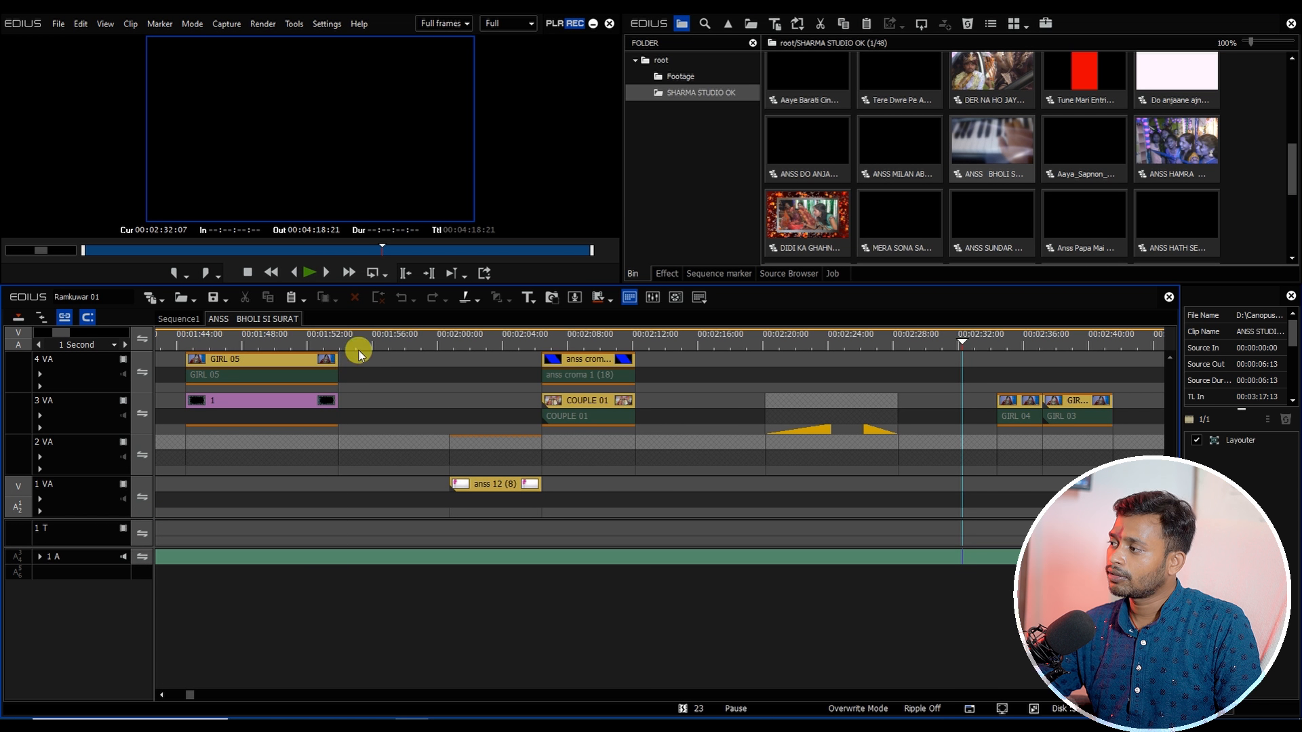
{"action": "left_click", "coordinate": [356, 350]}
{"action": "left_click", "coordinate": [258, 339]}
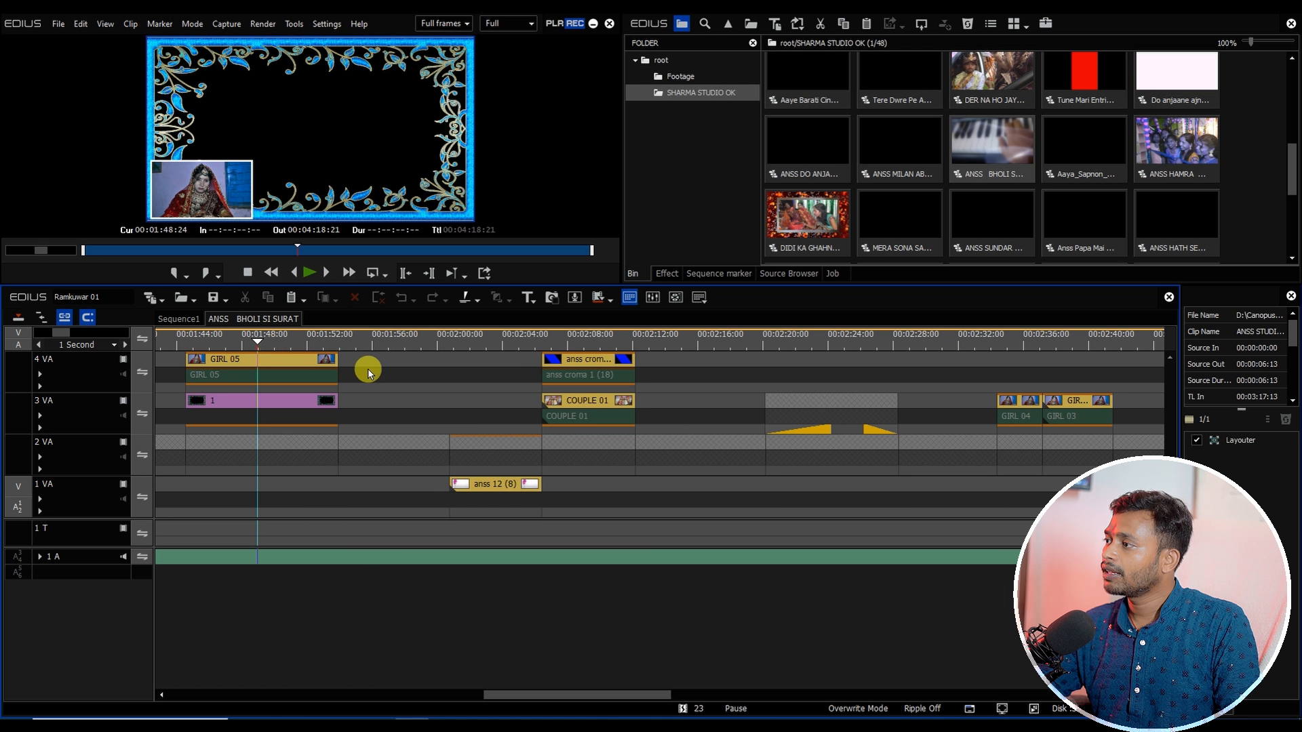
{"action": "key", "text": "ctrl+a"}
{"action": "left_click", "coordinate": [179, 319]}
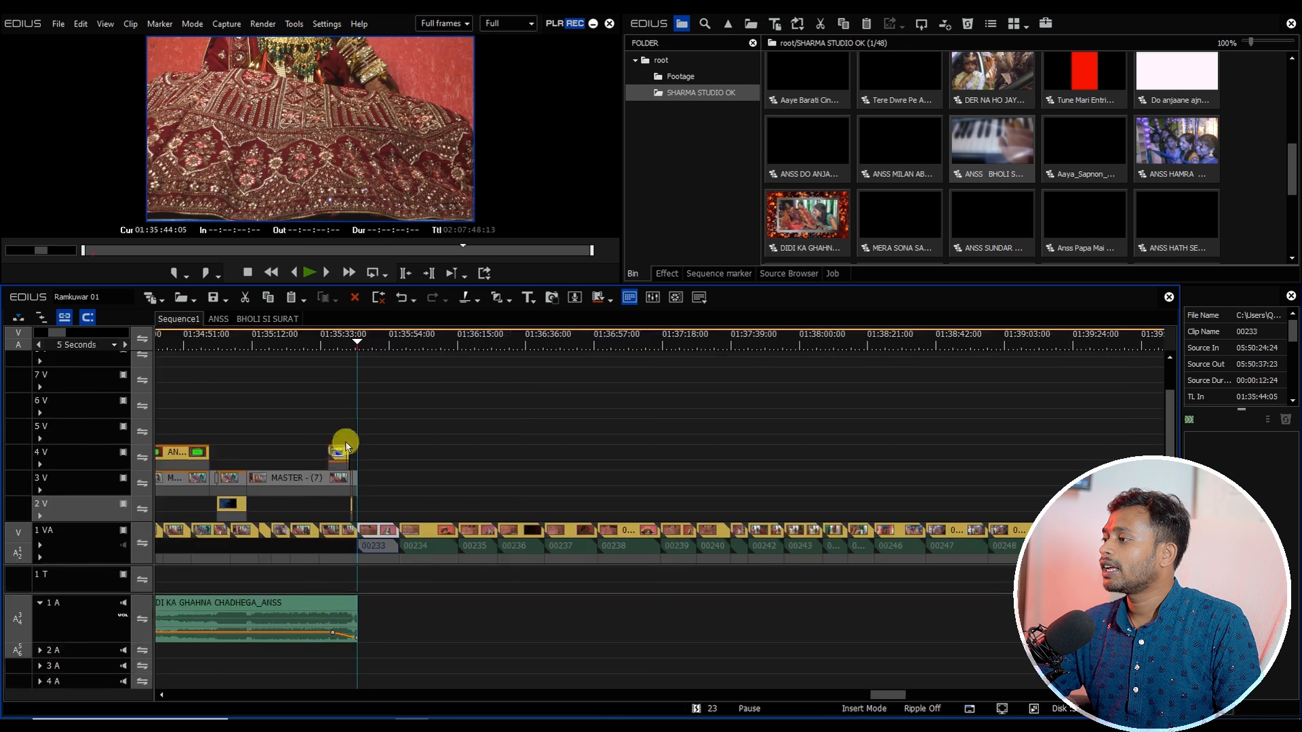
{"action": "left_click", "coordinate": [375, 504]}
{"action": "key", "text": "ctrl+v"}
{"action": "scroll", "coordinate": [425, 499], "scroll_direction": "down", "scroll_amount": 2}
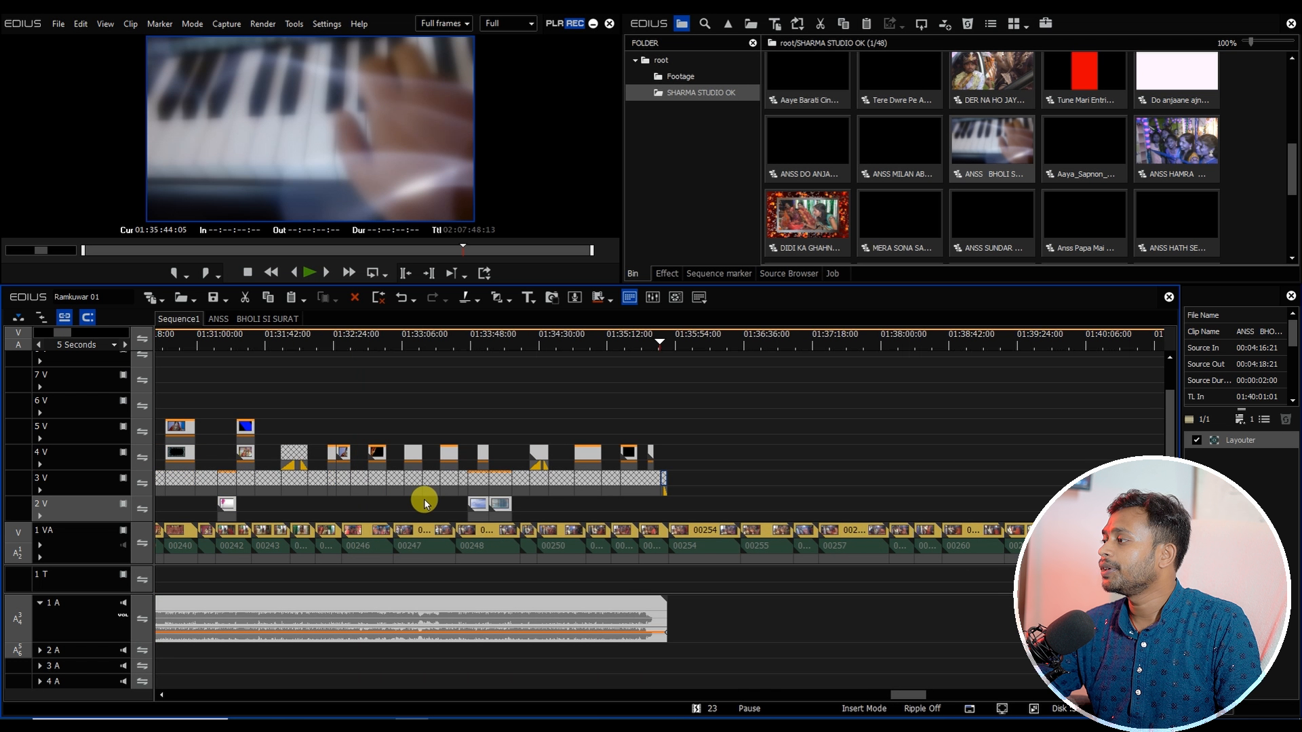
Step: Copy the footage clips after the cut into the nested ANSS BHOLI SI SURAT - (1) sequence
{"action": "left_click_drag", "start_coordinate": [810, 699], "coordinate": [843, 705]}
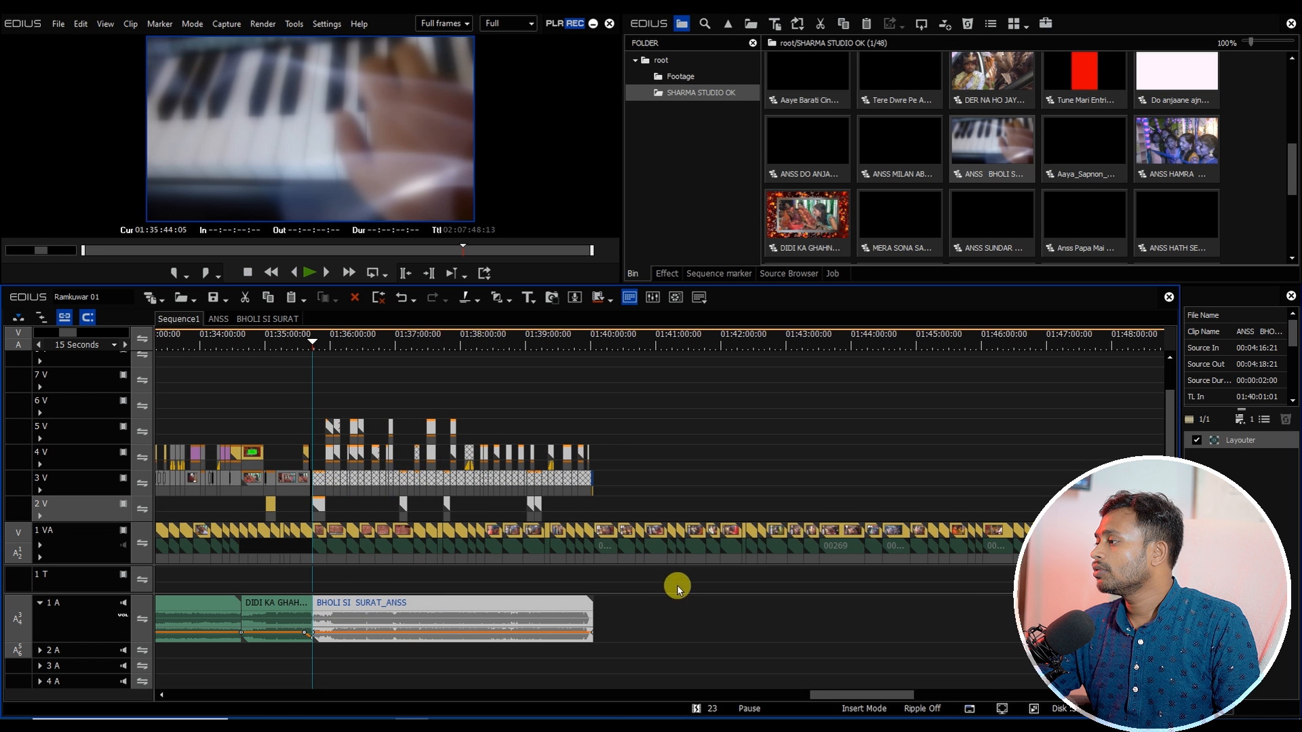
{"action": "left_click_drag", "start_coordinate": [677, 588], "coordinate": [314, 532]}
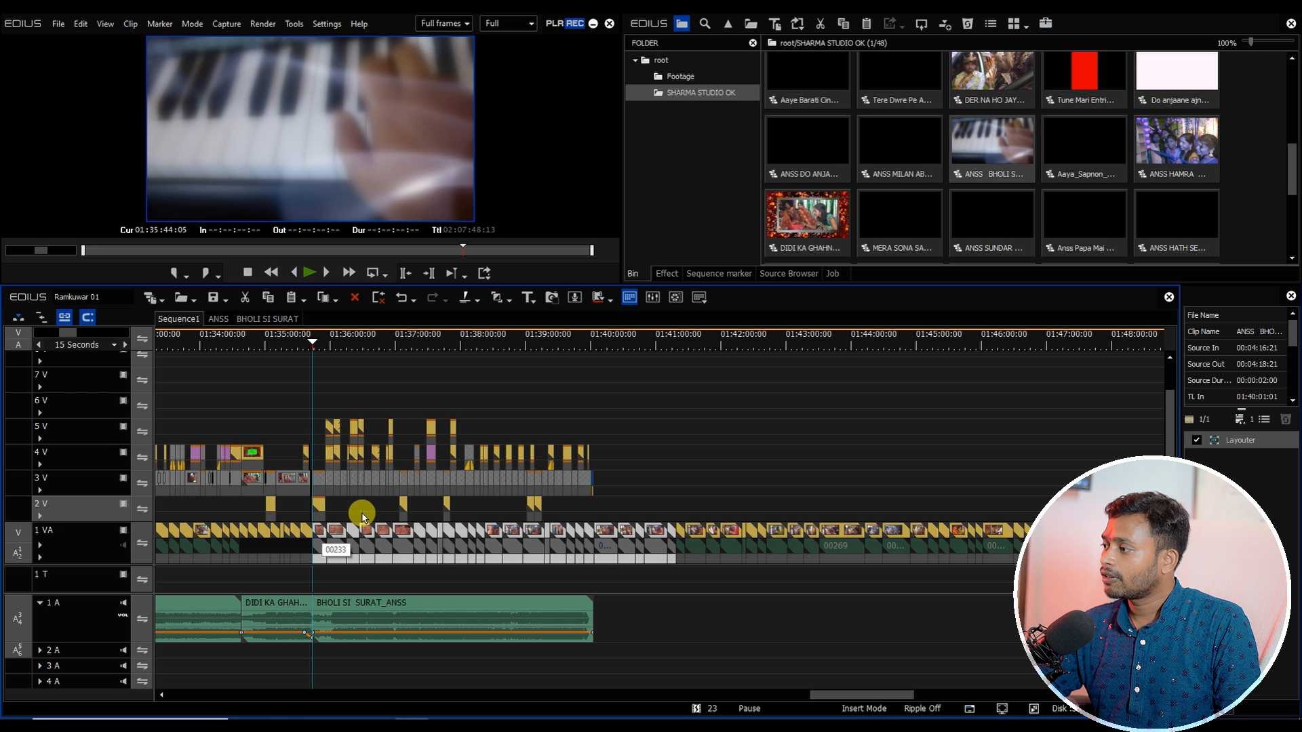
{"action": "double_click", "coordinate": [367, 481]}
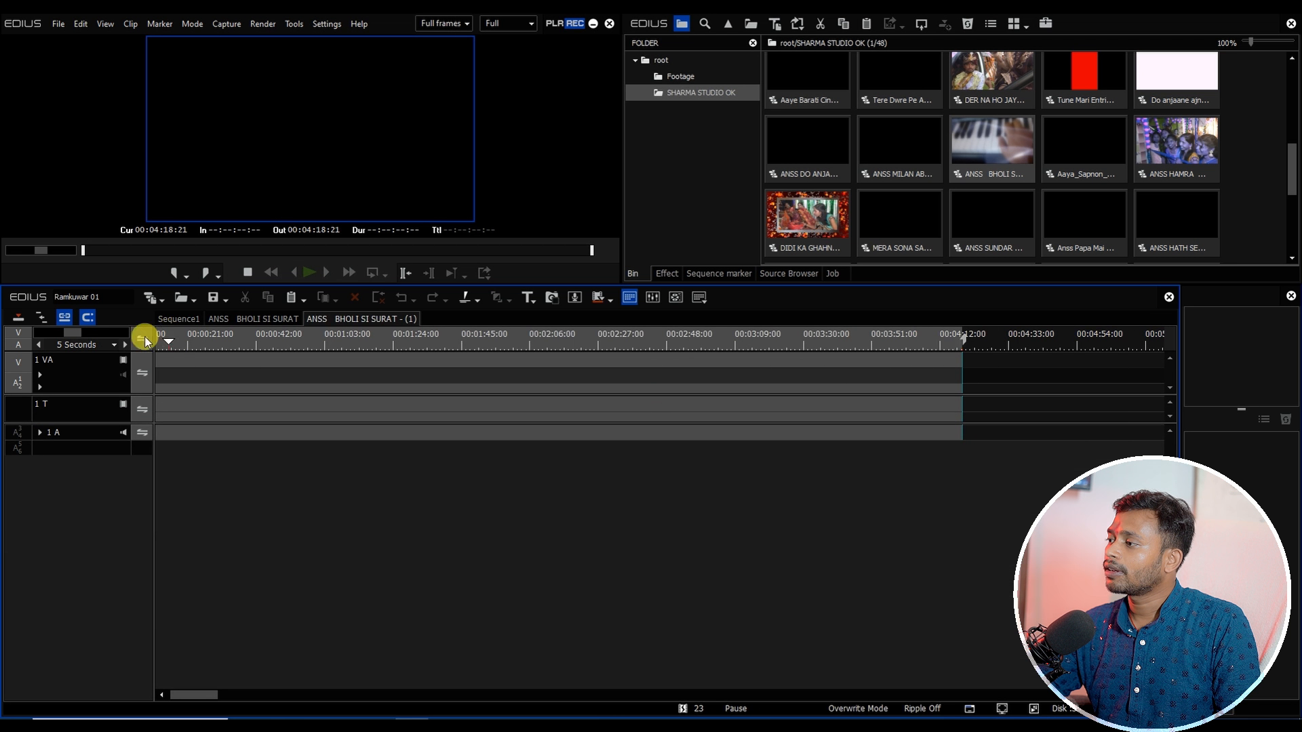
{"action": "scroll", "coordinate": [193, 350], "scroll_direction": "down", "scroll_amount": 2}
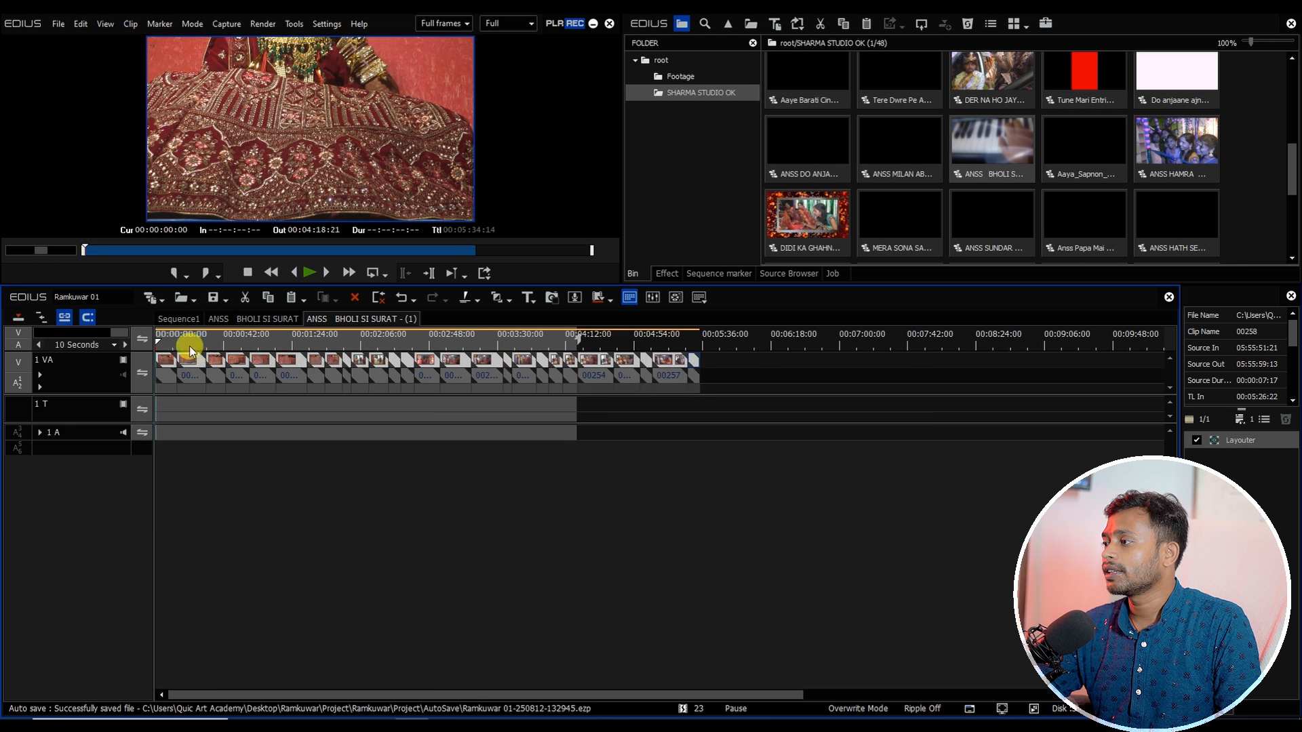
Step: Delete the nested sequence's footage clips beyond about 00:02:05 and return to Sequence1
{"action": "left_click_drag", "start_coordinate": [190, 350], "coordinate": [344, 391]}
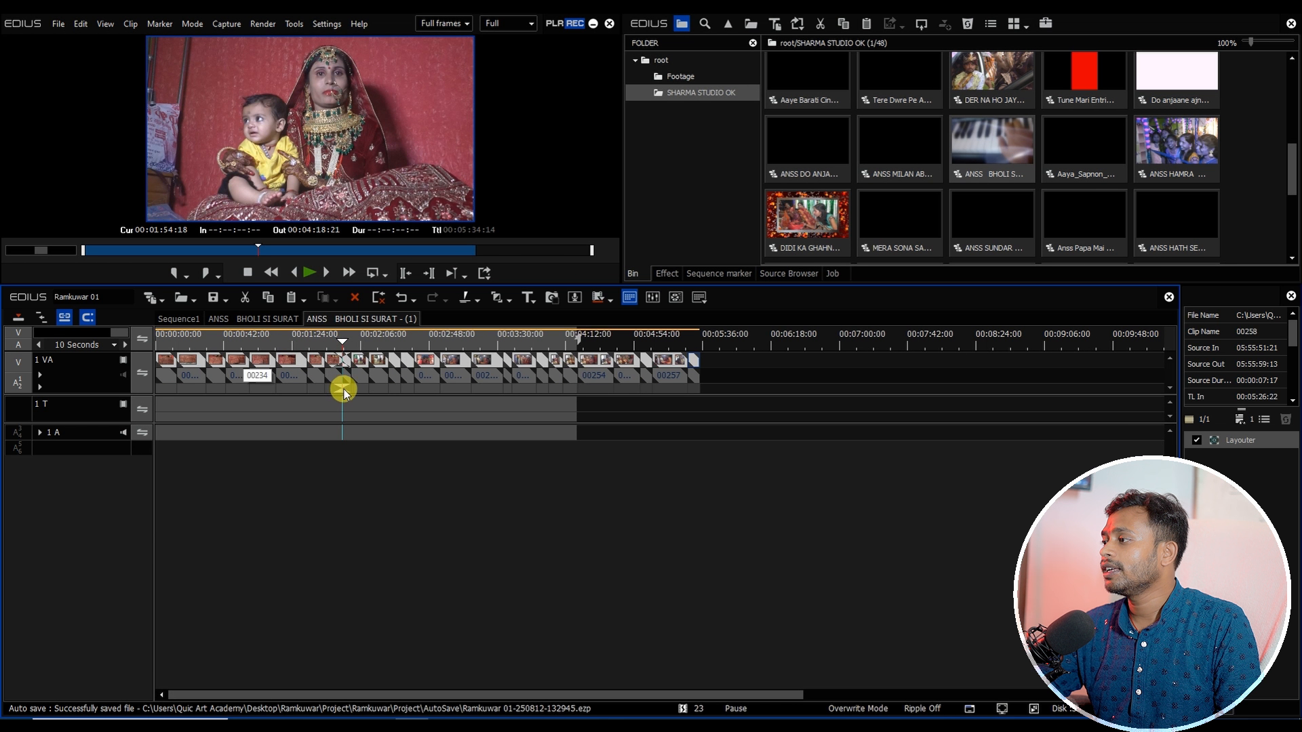
{"action": "left_click", "coordinate": [360, 337]}
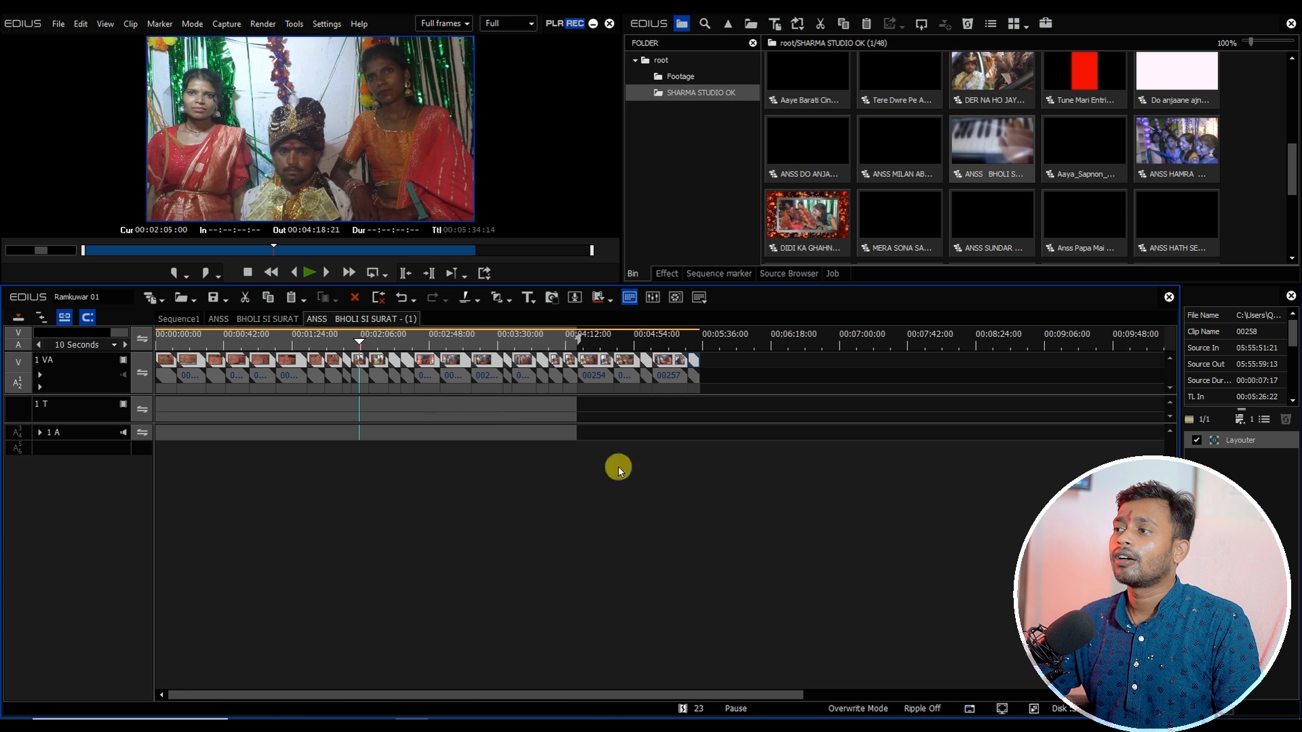
{"action": "left_click_drag", "start_coordinate": [755, 491], "coordinate": [365, 343]}
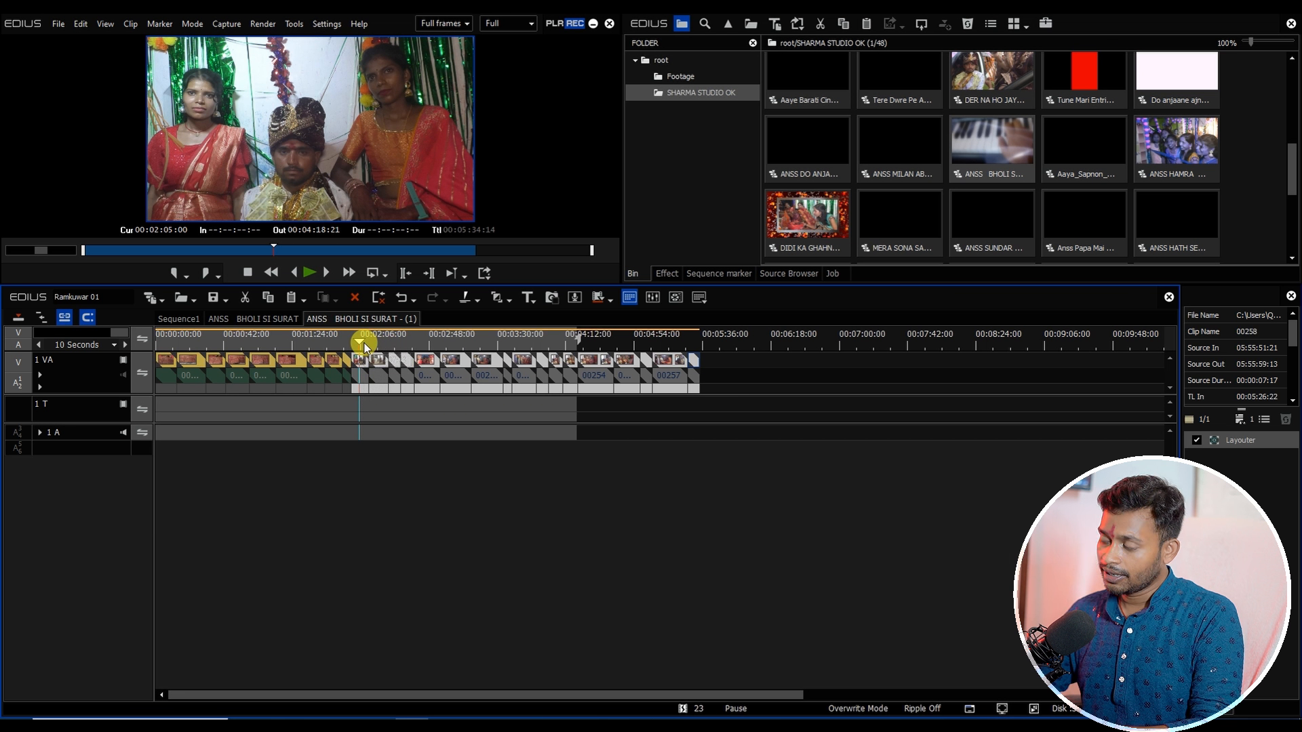
{"action": "key", "text": "Delete"}
{"action": "left_click", "coordinate": [204, 343]}
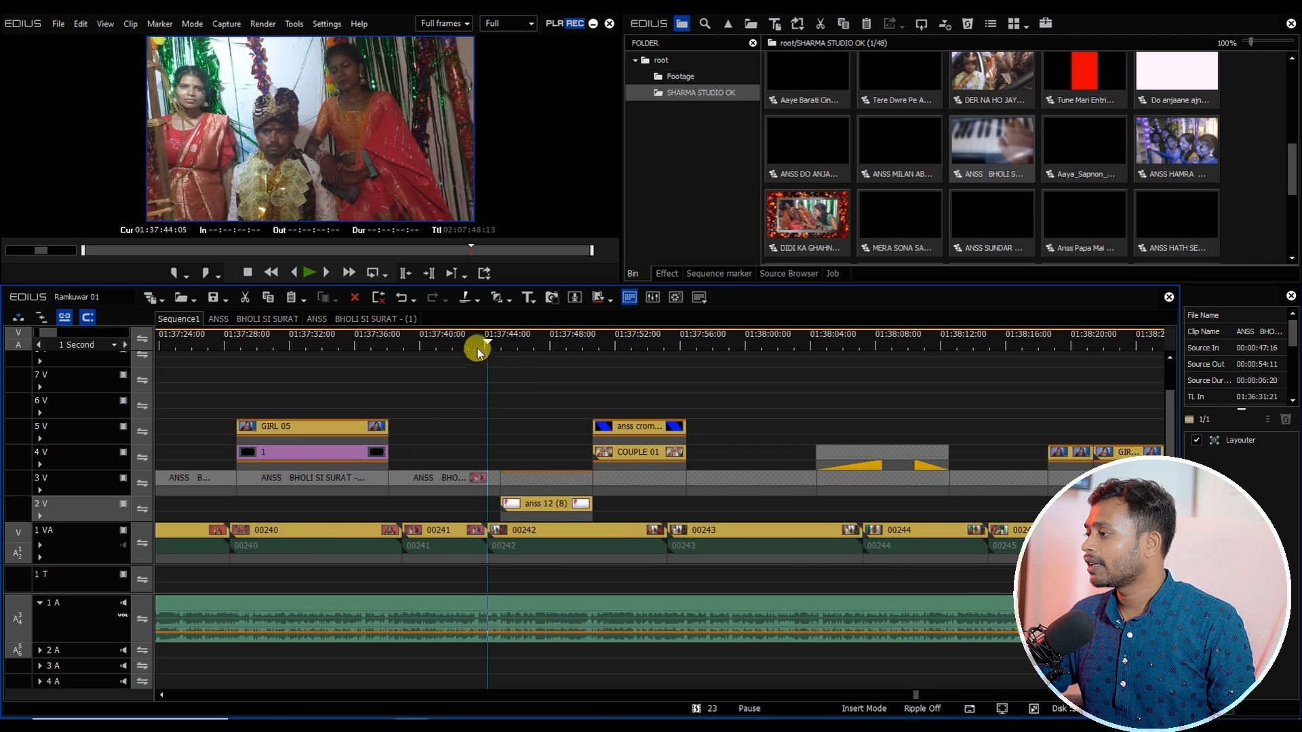
Step: Cut all tracks at 01:37:44:05 and delete the BHOLI SI SURAT song beyond the cut
{"action": "left_click_drag", "start_coordinate": [474, 346], "coordinate": [482, 352]}
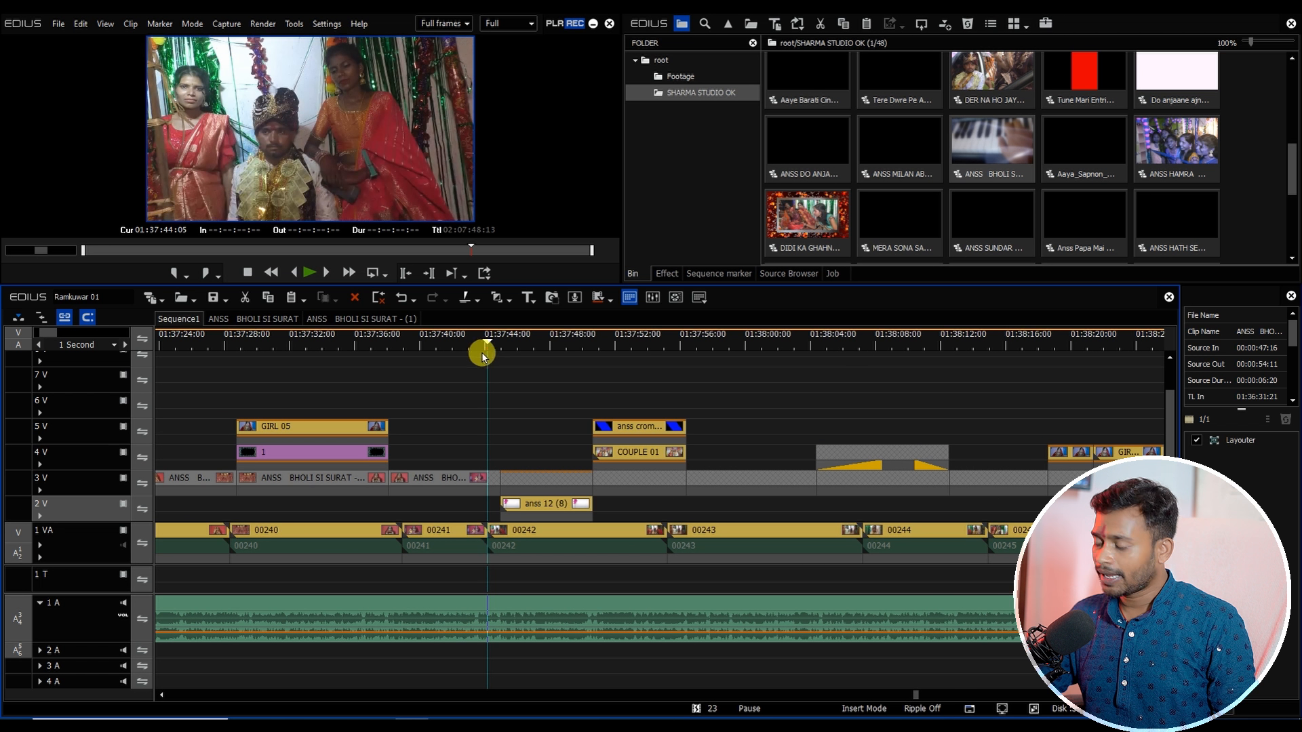
{"action": "key", "text": "shift+c"}
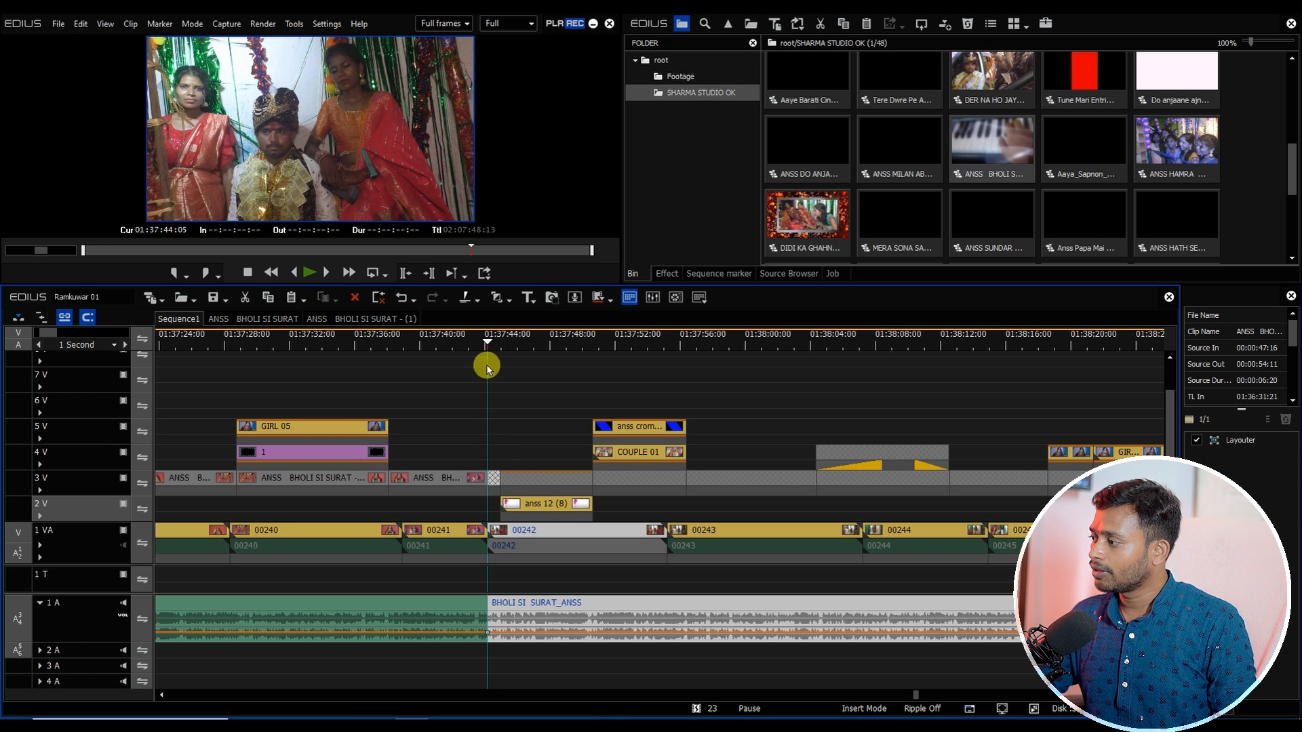
{"action": "left_click", "coordinate": [524, 548]}
{"action": "key", "text": "Delete"}
Step: Select and delete the BHOLI SI SURAT overlay clips lying past 01:37:44 on the upper tracks
{"action": "scroll", "coordinate": [536, 530], "scroll_direction": "down", "scroll_amount": 1}
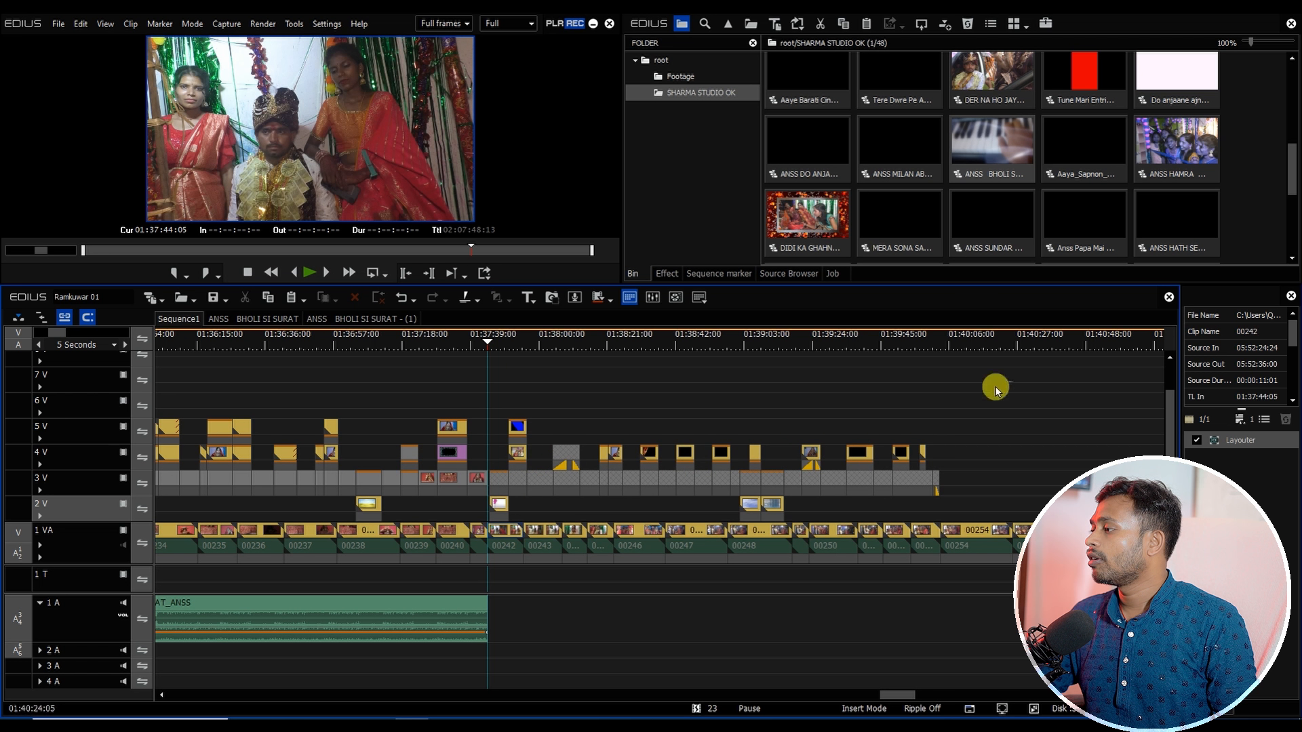
{"action": "left_click_drag", "start_coordinate": [996, 392], "coordinate": [496, 515]}
{"action": "key", "text": "Delete"}
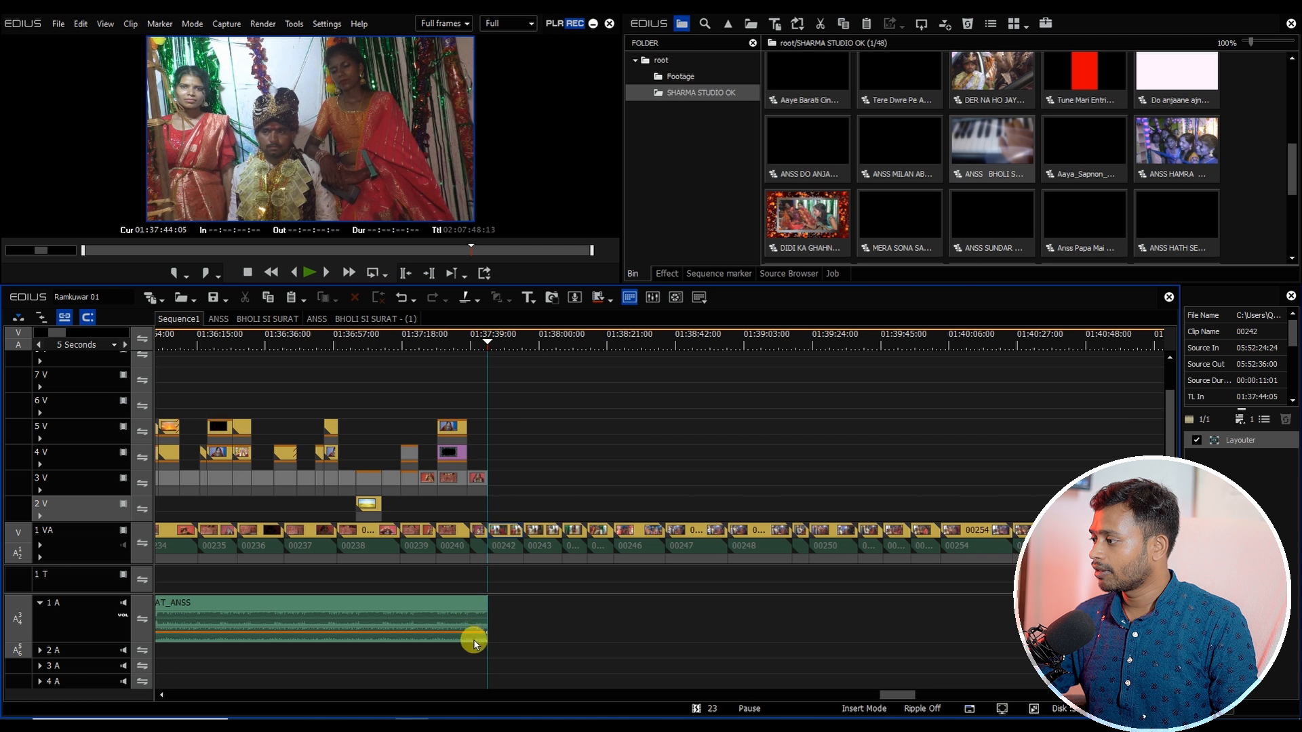
{"action": "left_click", "coordinate": [474, 642]}
Step: Inspect the junction between the DIDI KA GHAHNA and BHOLI SI SURAT songs near 01:35:44
{"action": "scroll", "coordinate": [518, 515], "scroll_direction": "down", "scroll_amount": 2}
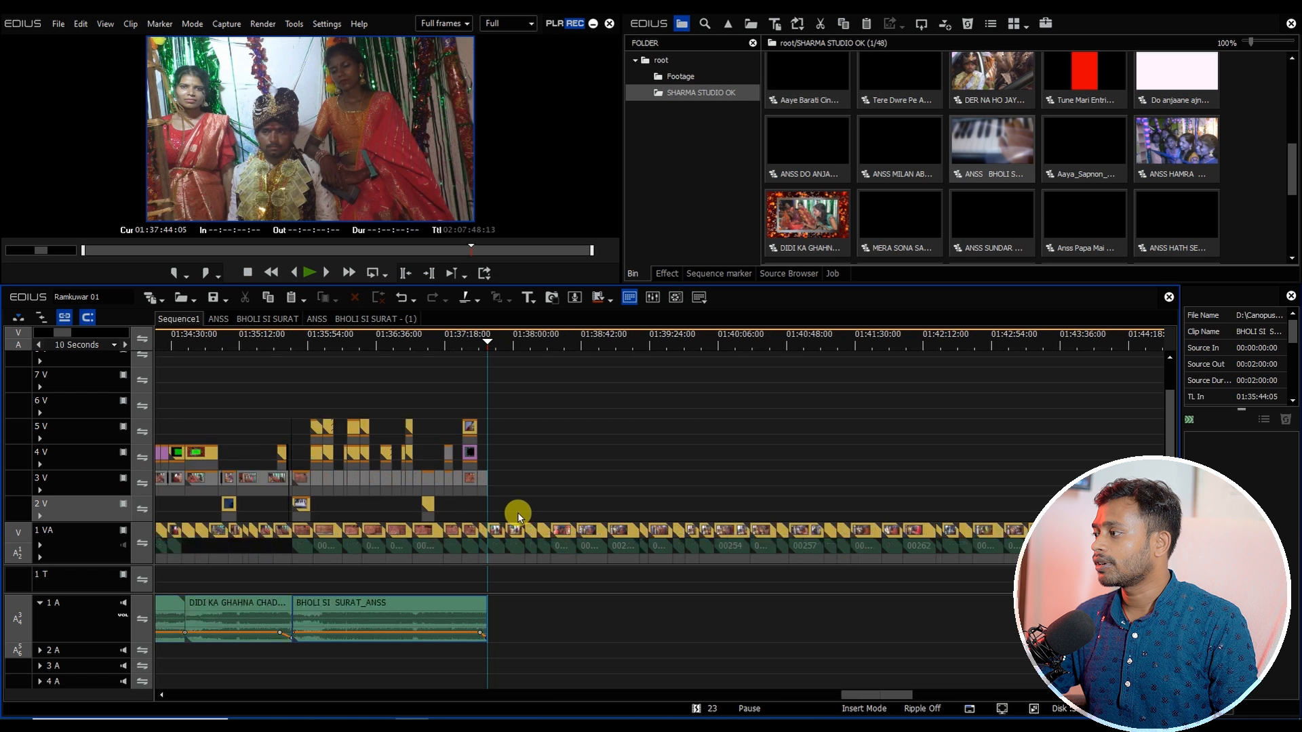
{"action": "left_click", "coordinate": [373, 342]}
{"action": "left_click_drag", "start_coordinate": [378, 344], "coordinate": [373, 389]}
{"action": "scroll", "coordinate": [475, 422], "scroll_direction": "up", "scroll_amount": 2}
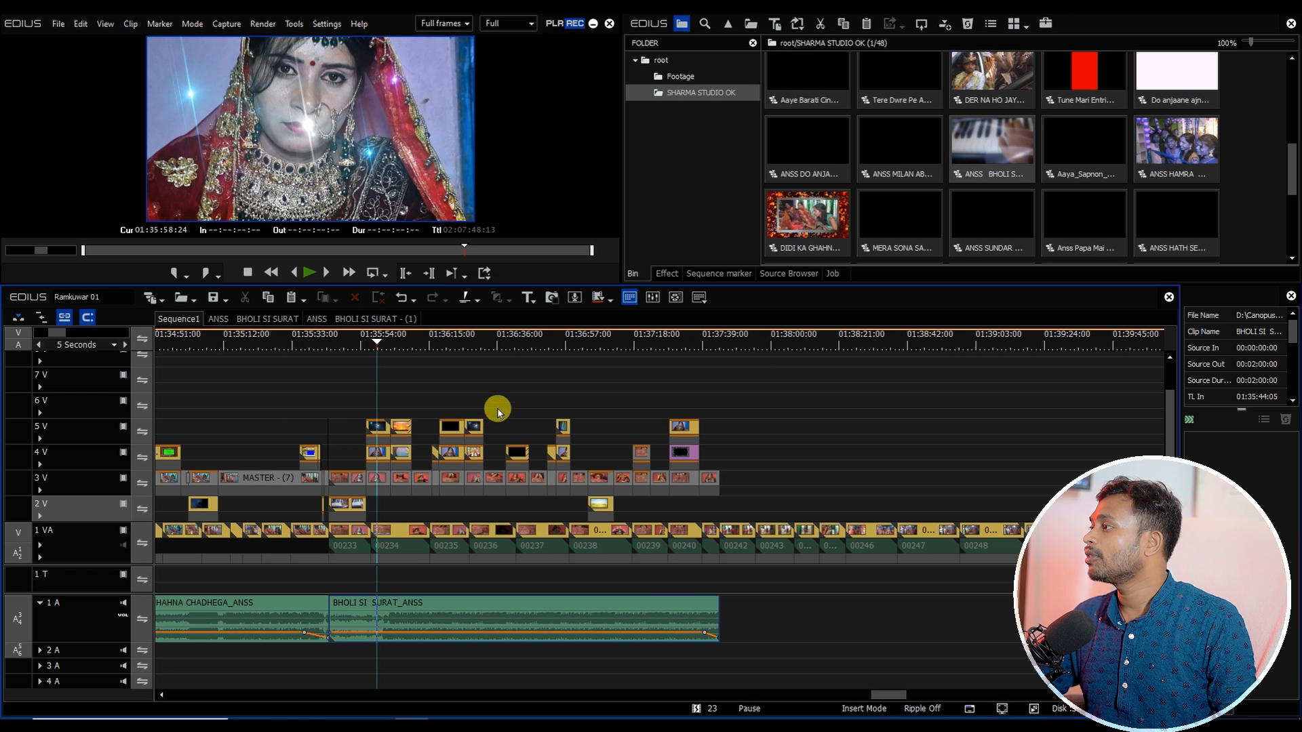
Step: Paste the APP KE PAYAR ME_ANSS project sequence into Sequence1 right after the CHUTAKI BHAR SINDOOR song
{"action": "left_click_drag", "start_coordinate": [387, 355], "coordinate": [372, 470]}
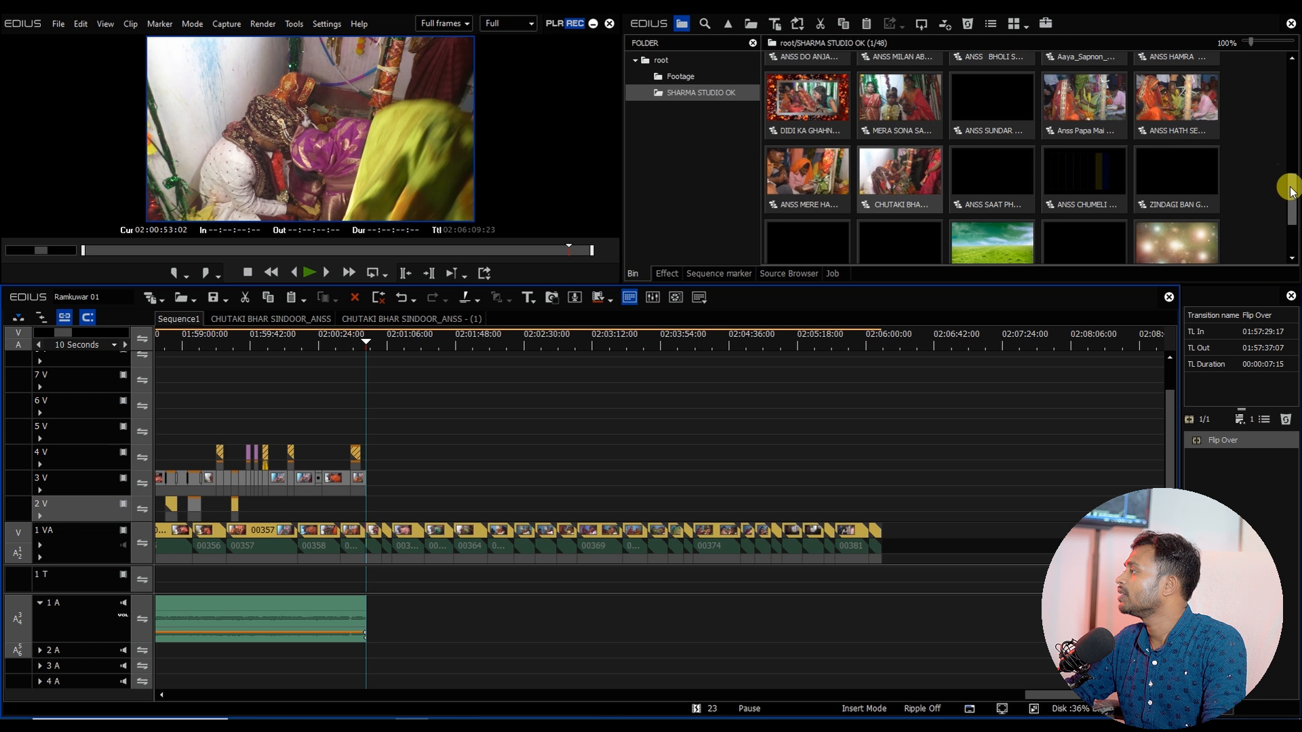
{"action": "scroll", "coordinate": [1288, 189], "scroll_direction": "down", "scroll_amount": 2}
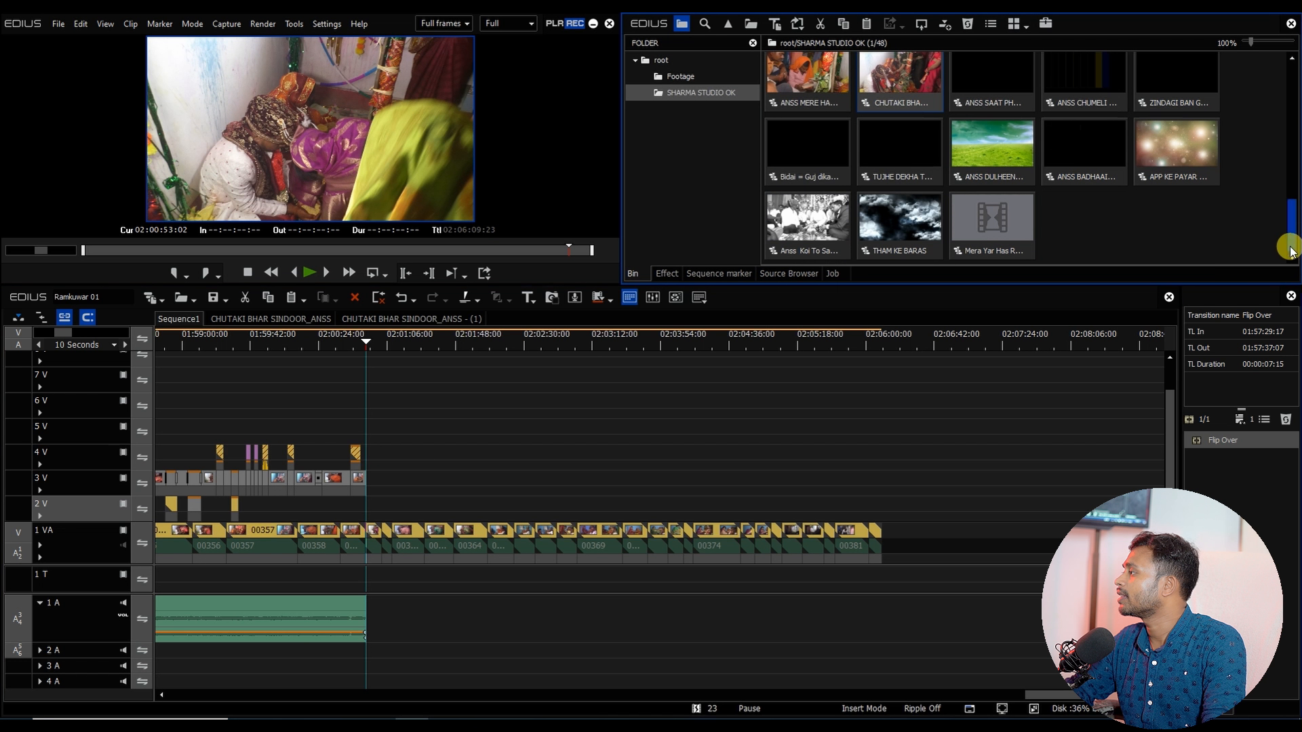
{"action": "double_click", "coordinate": [1177, 146]}
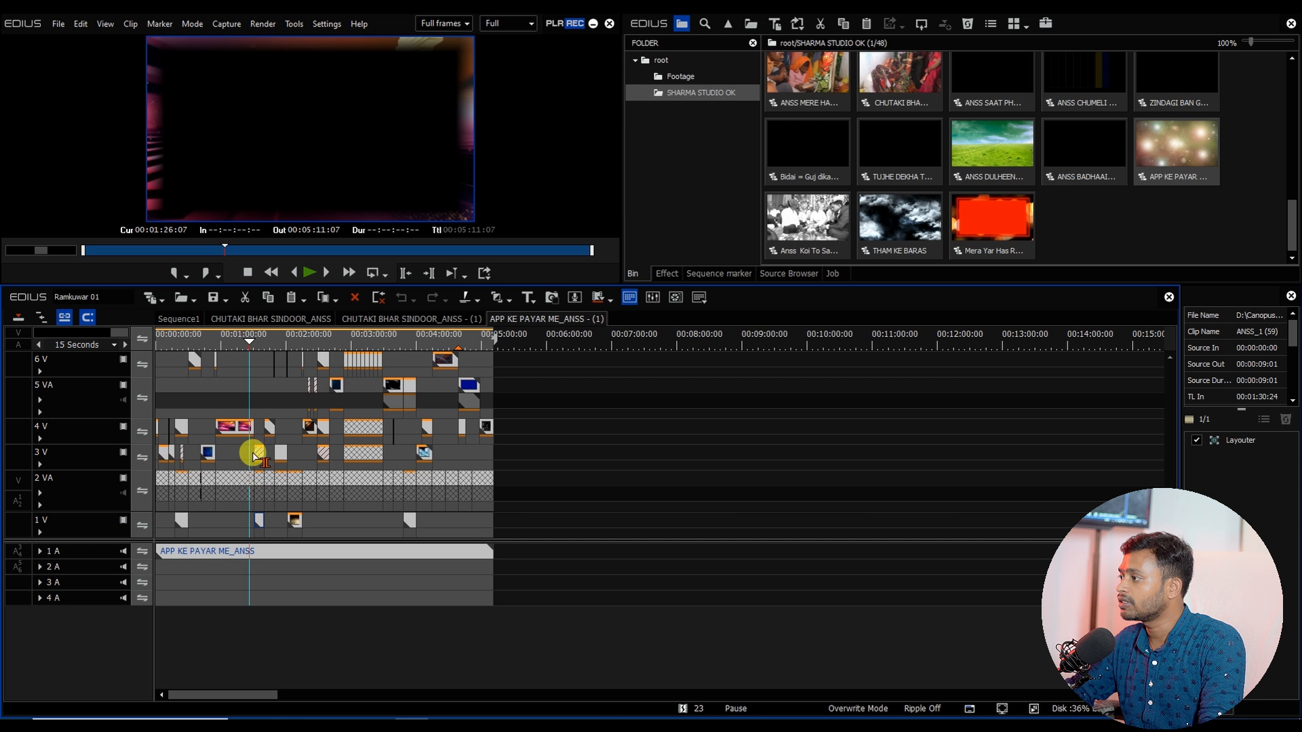
{"action": "left_click", "coordinate": [178, 319]}
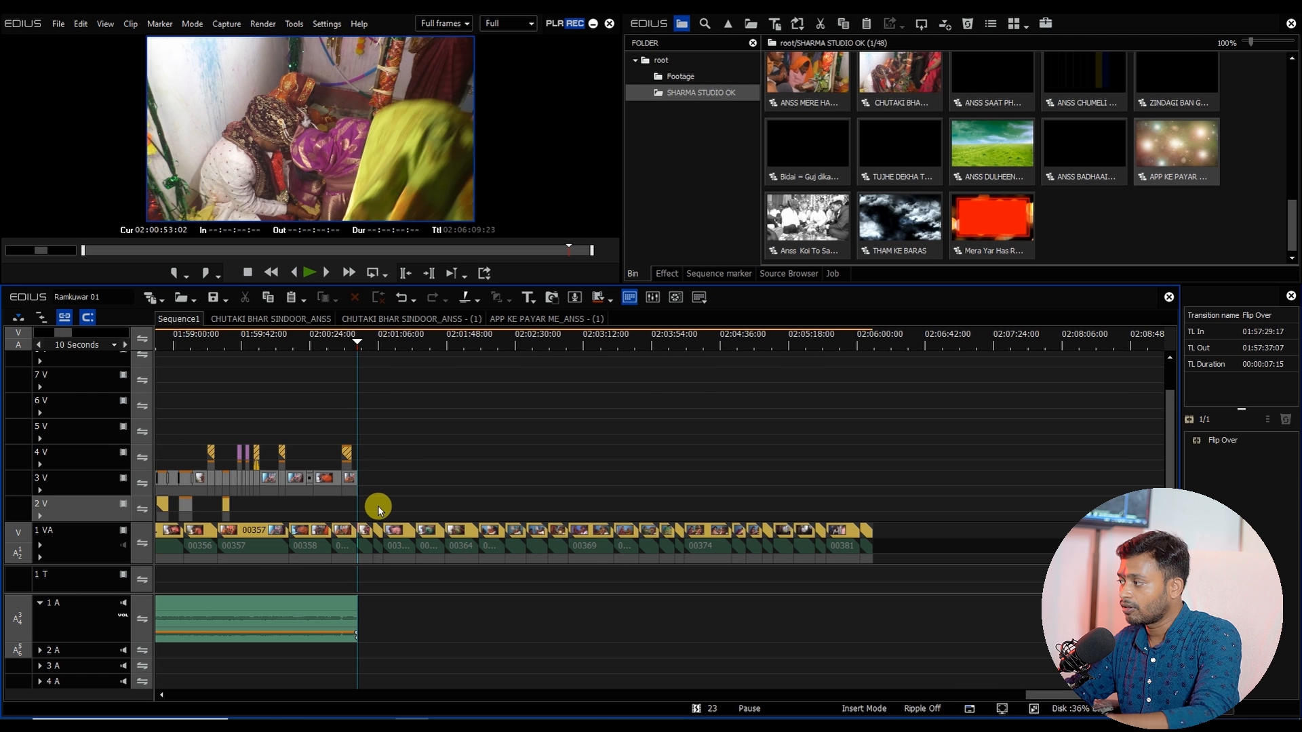
{"action": "key", "text": "ctrl+v"}
Step: Open the nested Sequence2, set all its footage clips' duration to 80 and apply the default transition between them
{"action": "left_click_drag", "start_coordinate": [932, 541], "coordinate": [364, 552]}
{"action": "double_click", "coordinate": [466, 484]}
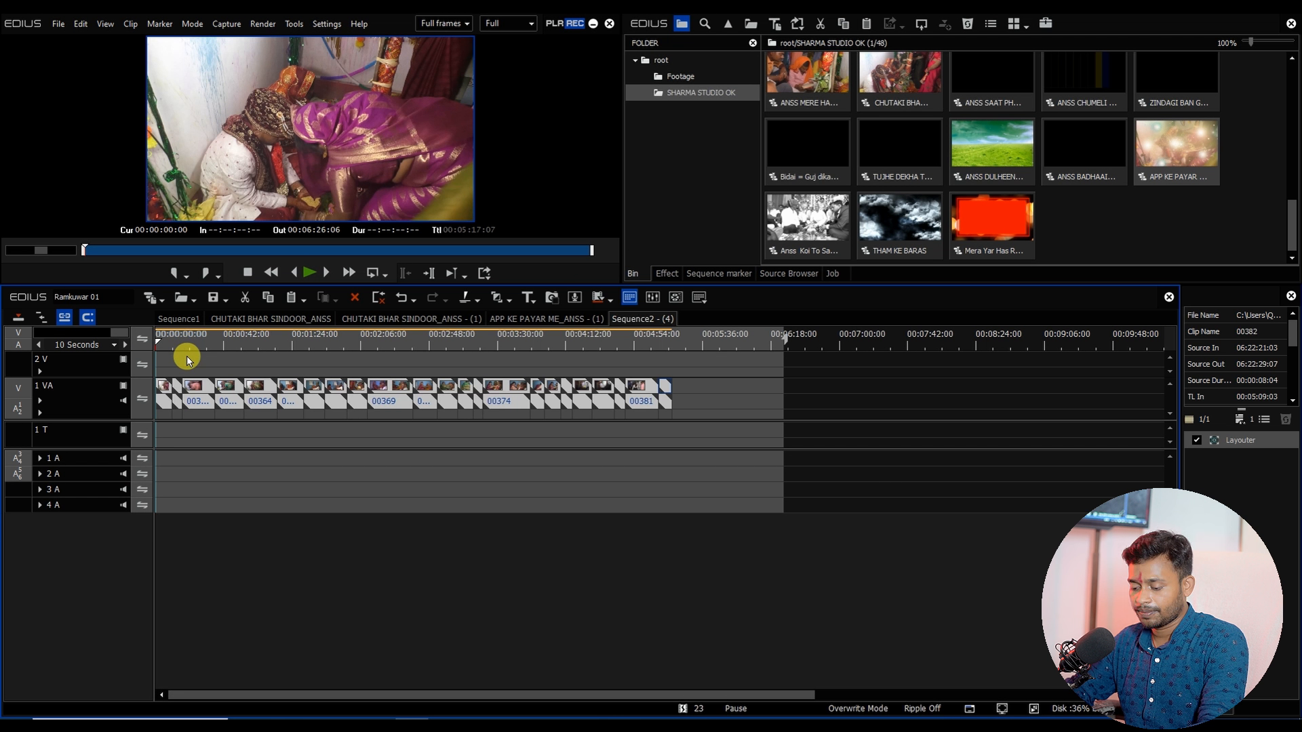
{"action": "key", "text": "alt+a"}
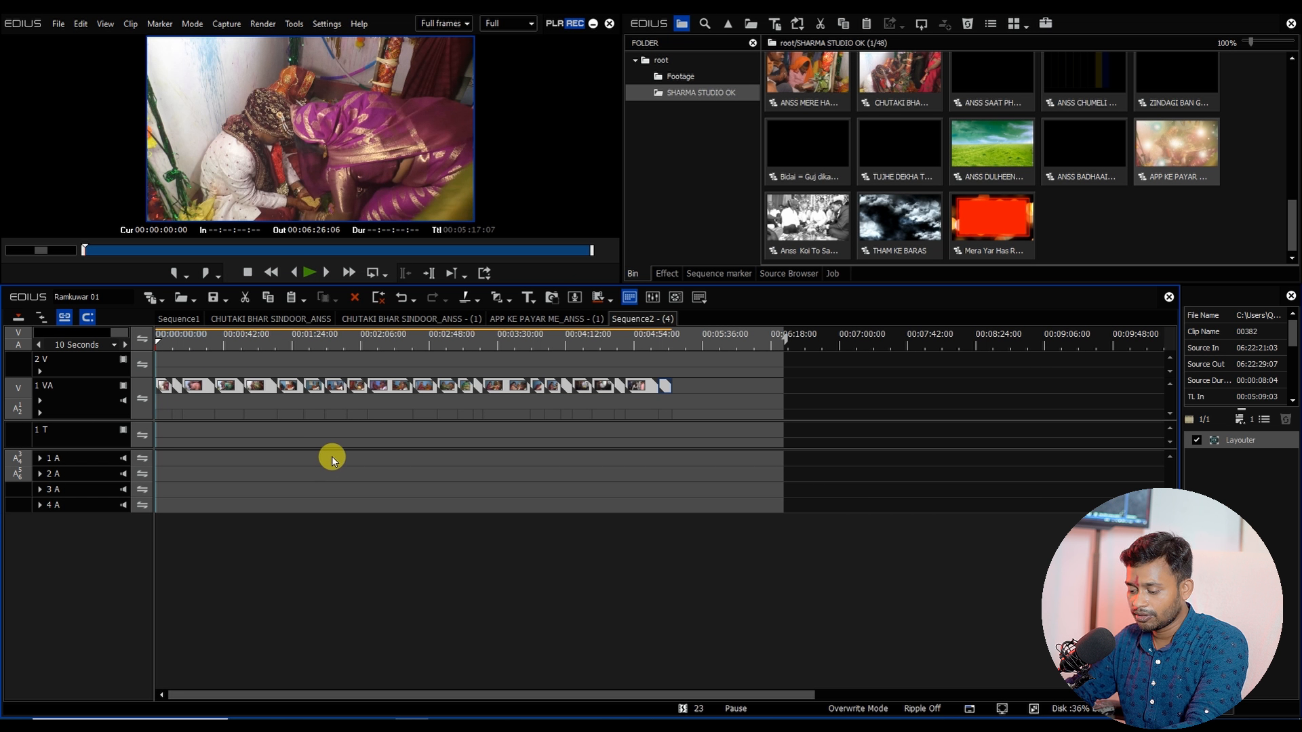
{"action": "key", "text": "alt+e"}
{"action": "type", "text": "80"}
{"action": "key", "text": "Return"}
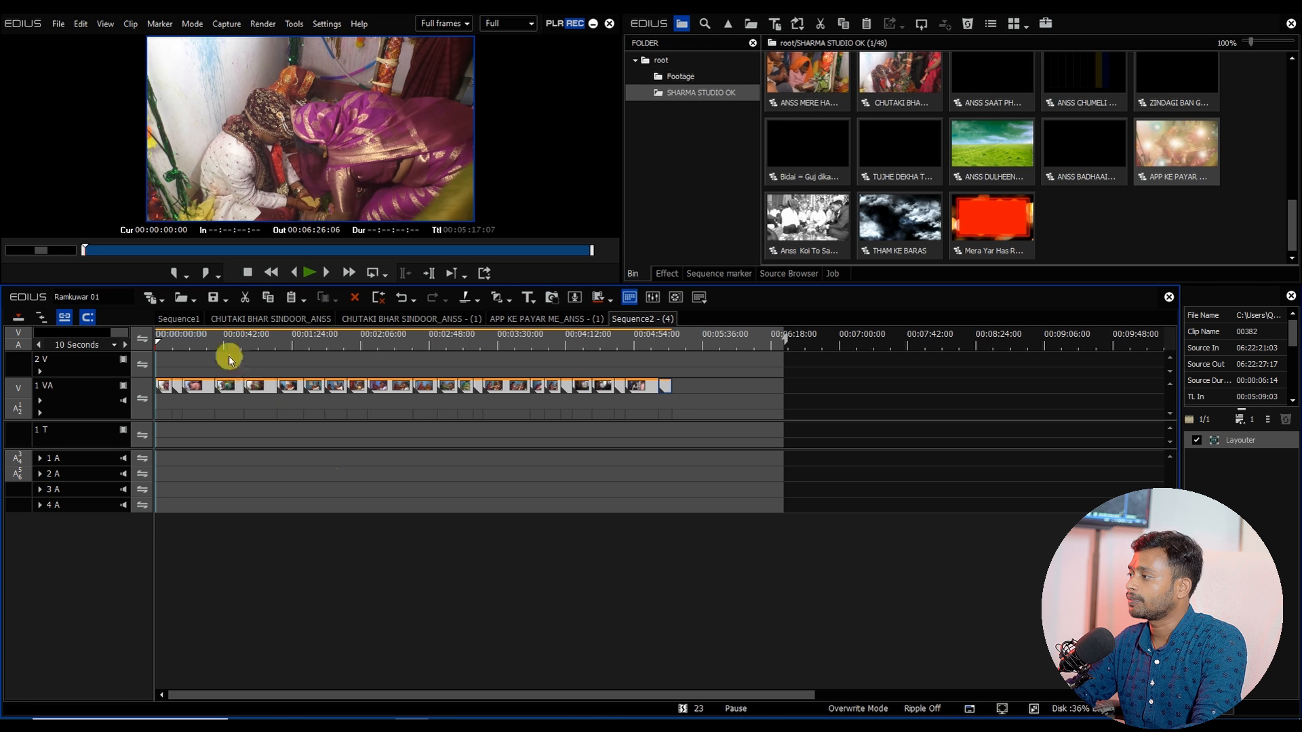
{"action": "key", "text": "ctrl+p"}
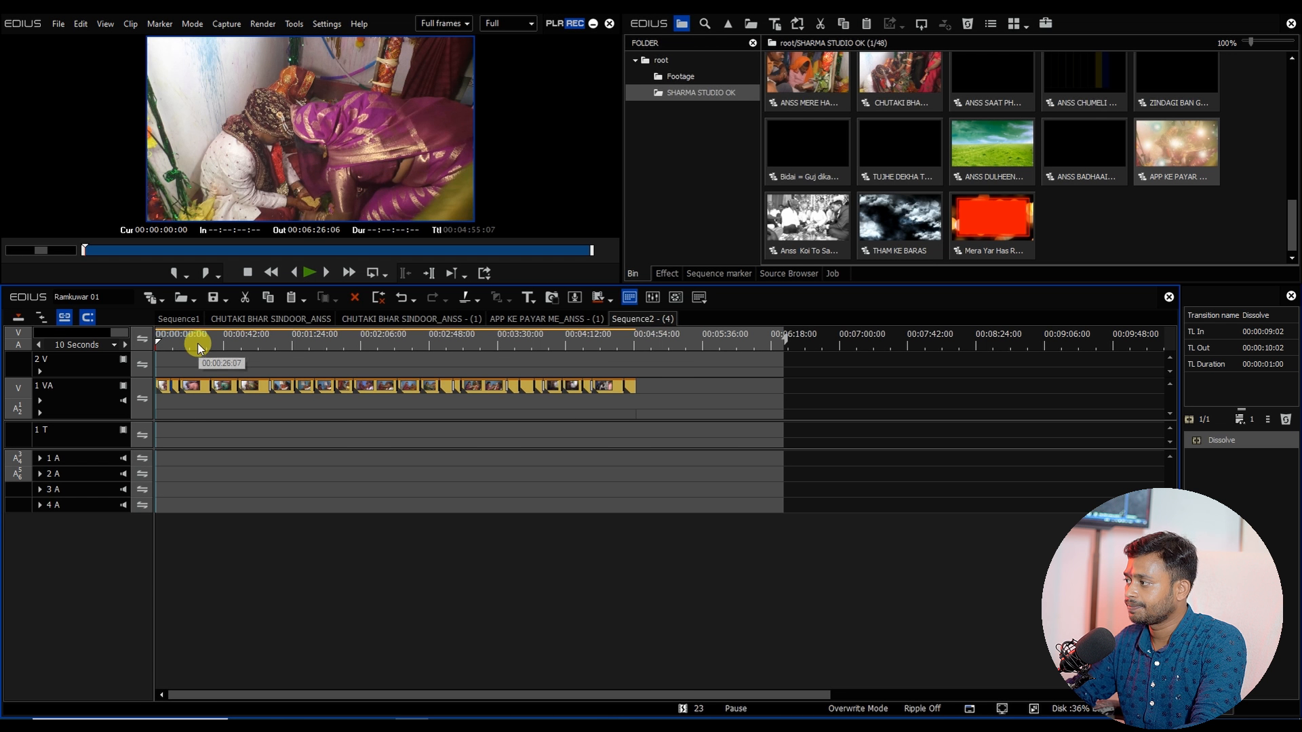
{"action": "left_click", "coordinate": [182, 320]}
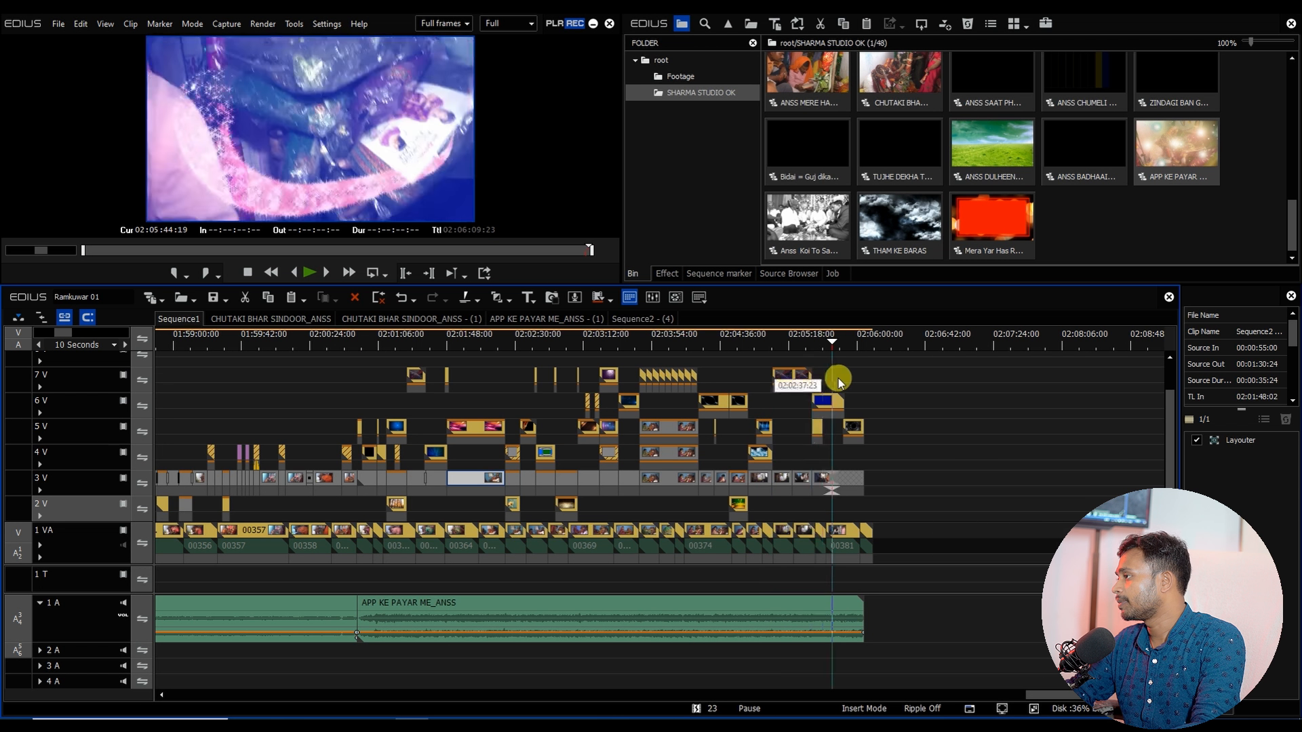
Step: Delete the ANSS 248 overlay clip extending past the APP KE PAYAR song's end near 02:05:48
{"action": "scroll", "coordinate": [839, 378], "scroll_direction": "up", "scroll_amount": 5, "text": "ctrl"}
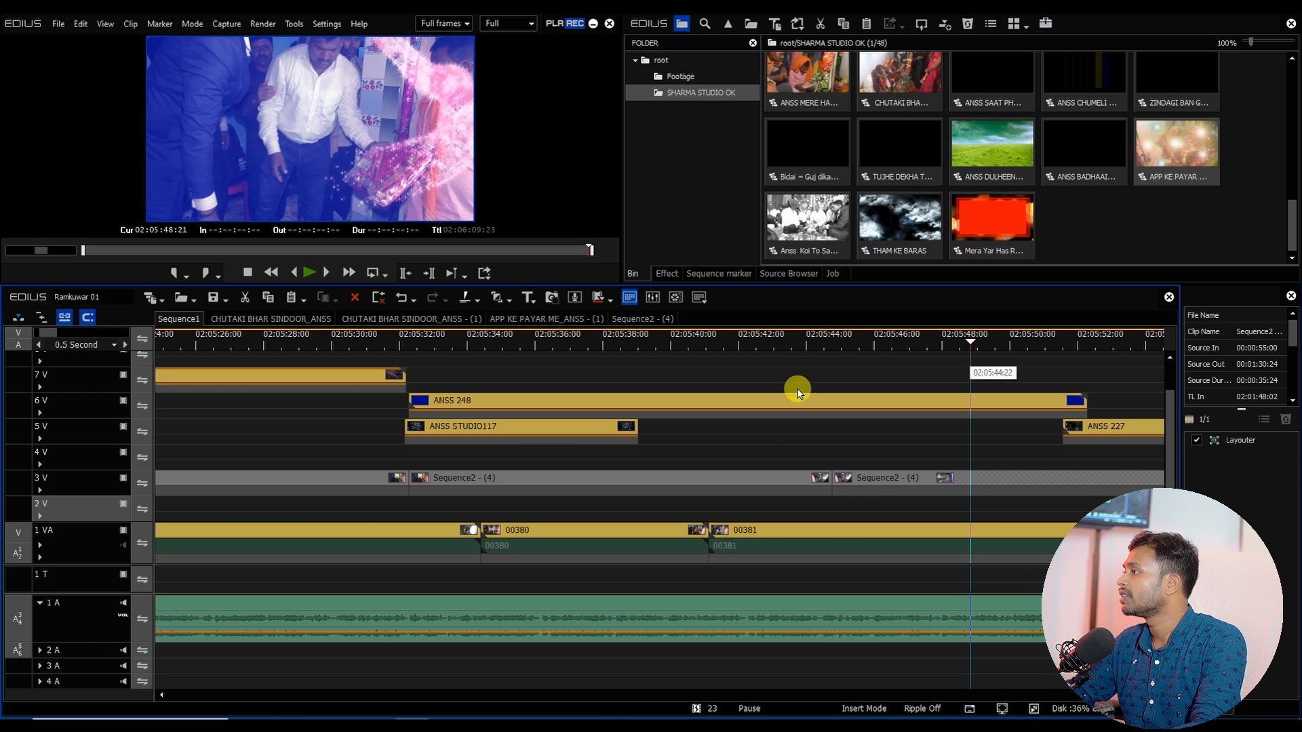
{"action": "scroll", "coordinate": [798, 394], "scroll_direction": "down", "scroll_amount": 2, "text": "ctrl"}
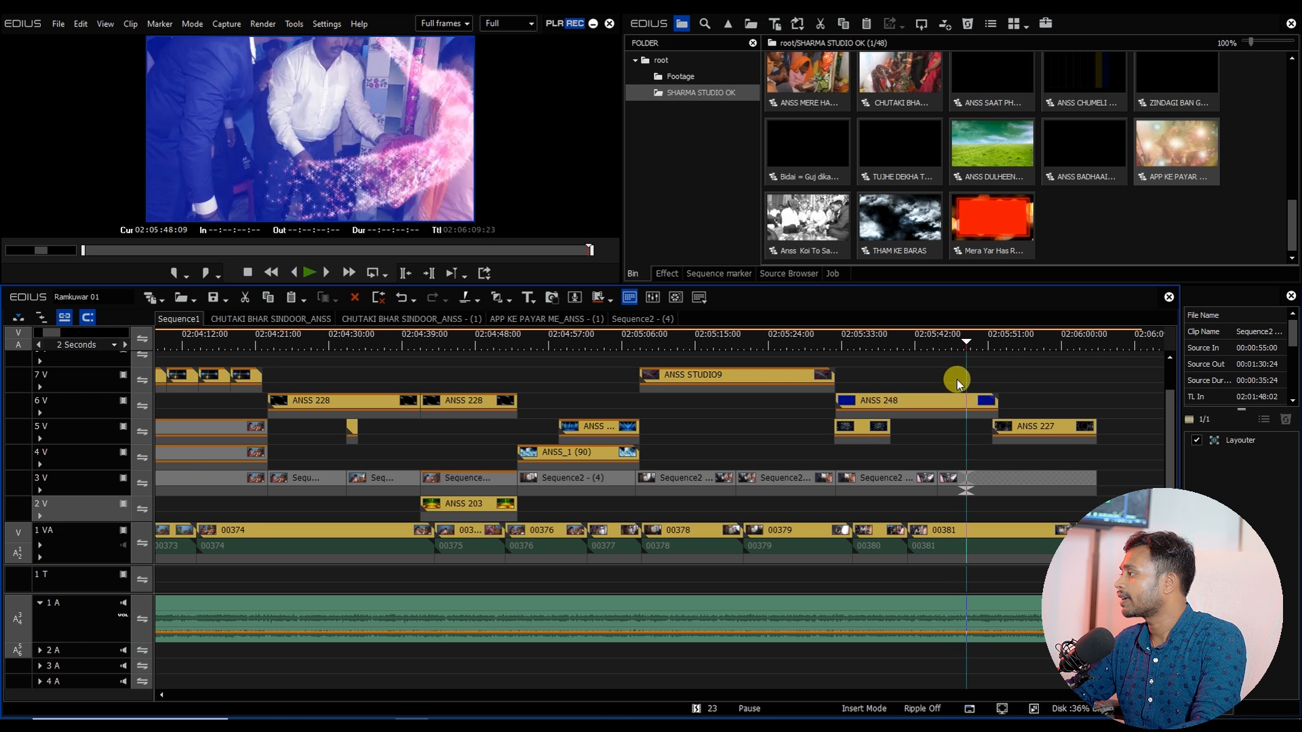
{"action": "left_click", "coordinate": [945, 405]}
{"action": "key", "text": "Delete"}
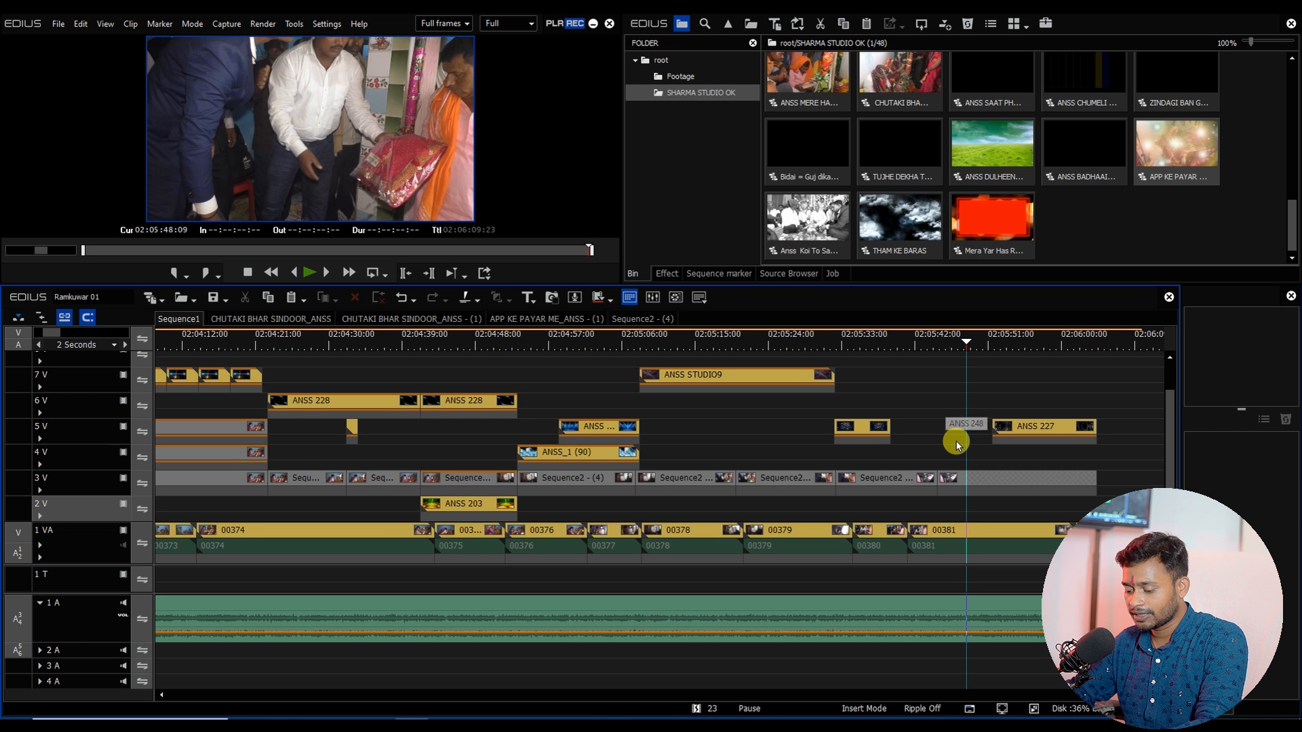
Step: Select and delete the remaining clips beyond the song's end on all tracks
{"action": "mouse_move", "coordinate": [1011, 374]}
{"action": "left_mouse_down"}
{"action": "mouse_move", "coordinate": [1145, 624]}
{"action": "mouse_move", "coordinate": [1162, 631]}
{"action": "left_mouse_up"}
{"action": "key", "text": "Delete"}
{"action": "left_click", "coordinate": [928, 632]}
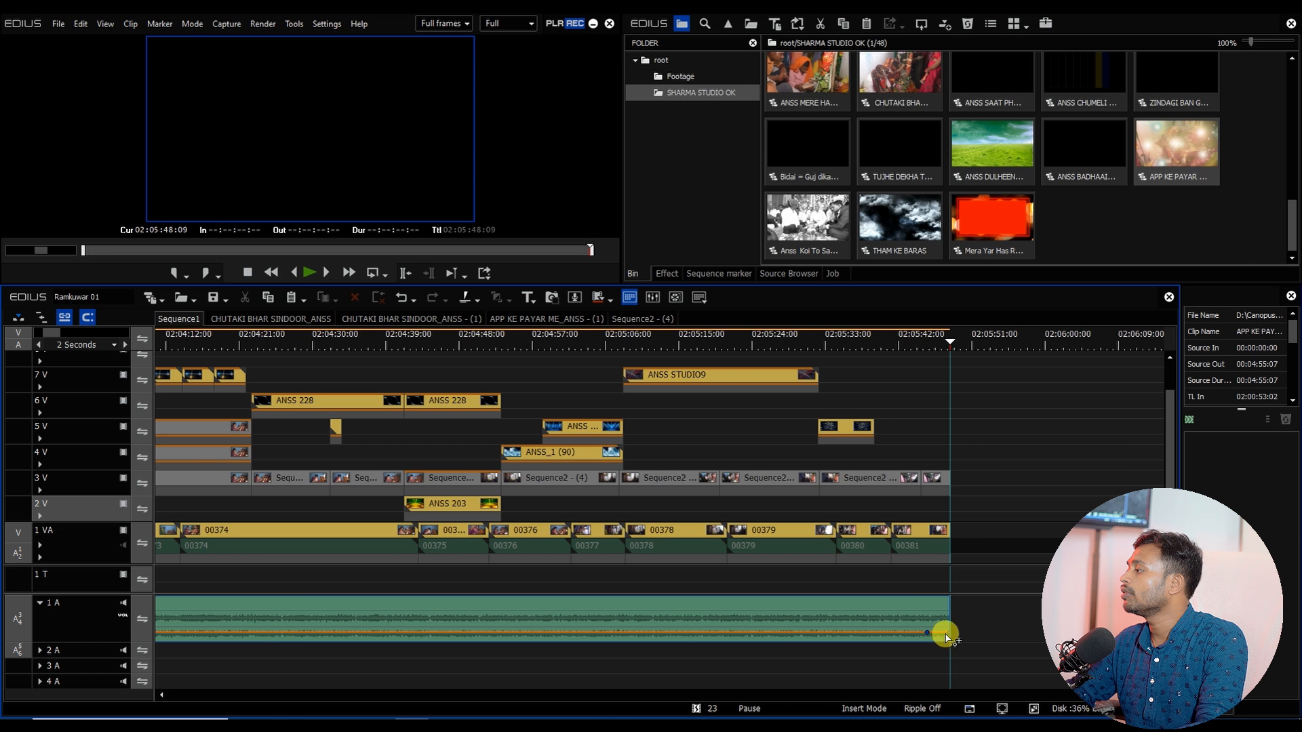
Step: Close all sequence tabs other than Sequence1
{"action": "scroll", "coordinate": [634, 567], "scroll_direction": "down", "scroll_amount": 5}
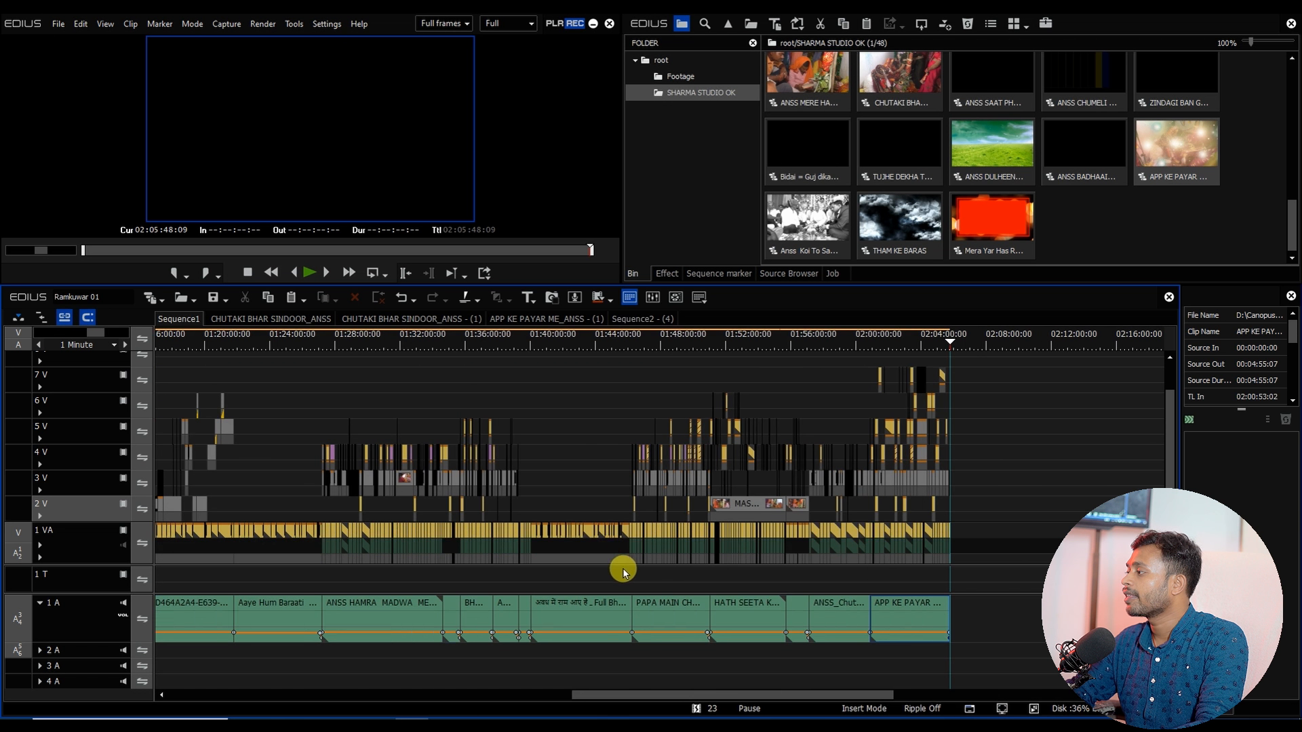
{"action": "scroll", "coordinate": [572, 569], "scroll_direction": "up", "scroll_amount": 1}
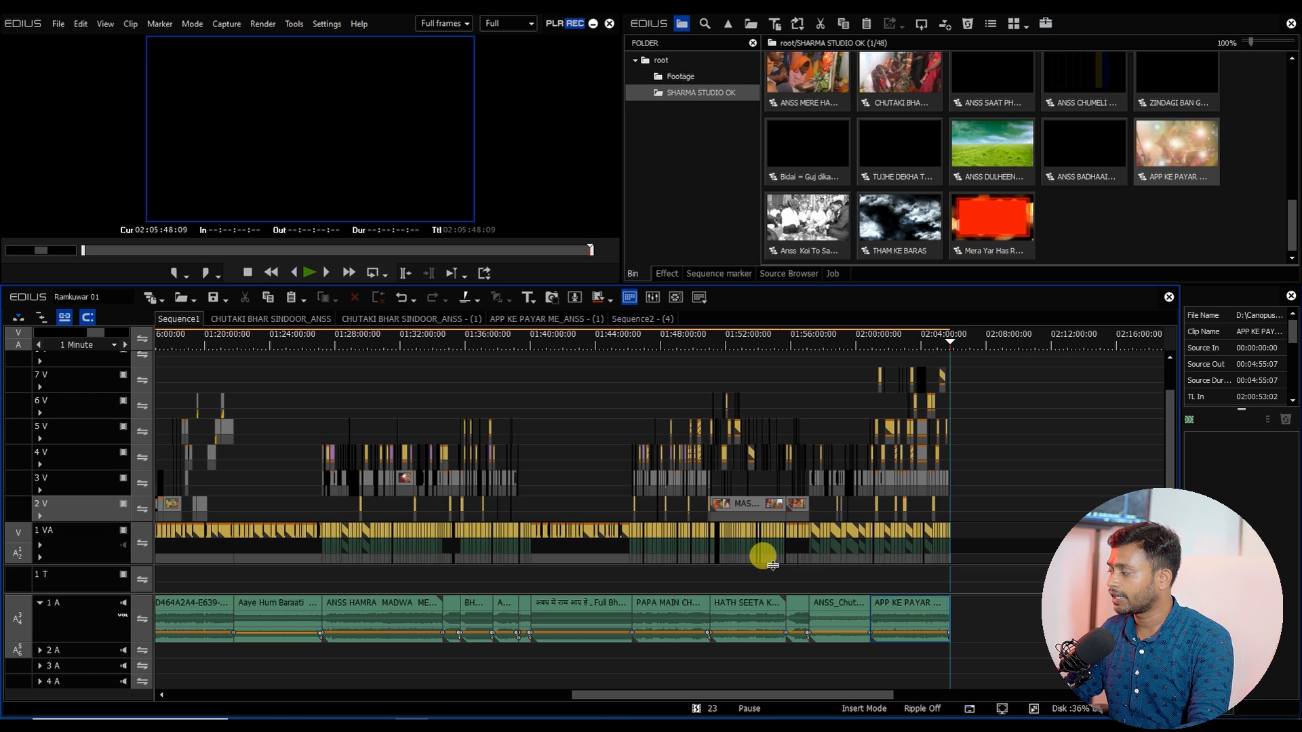
{"action": "left_click_drag", "start_coordinate": [710, 696], "coordinate": [828, 698]}
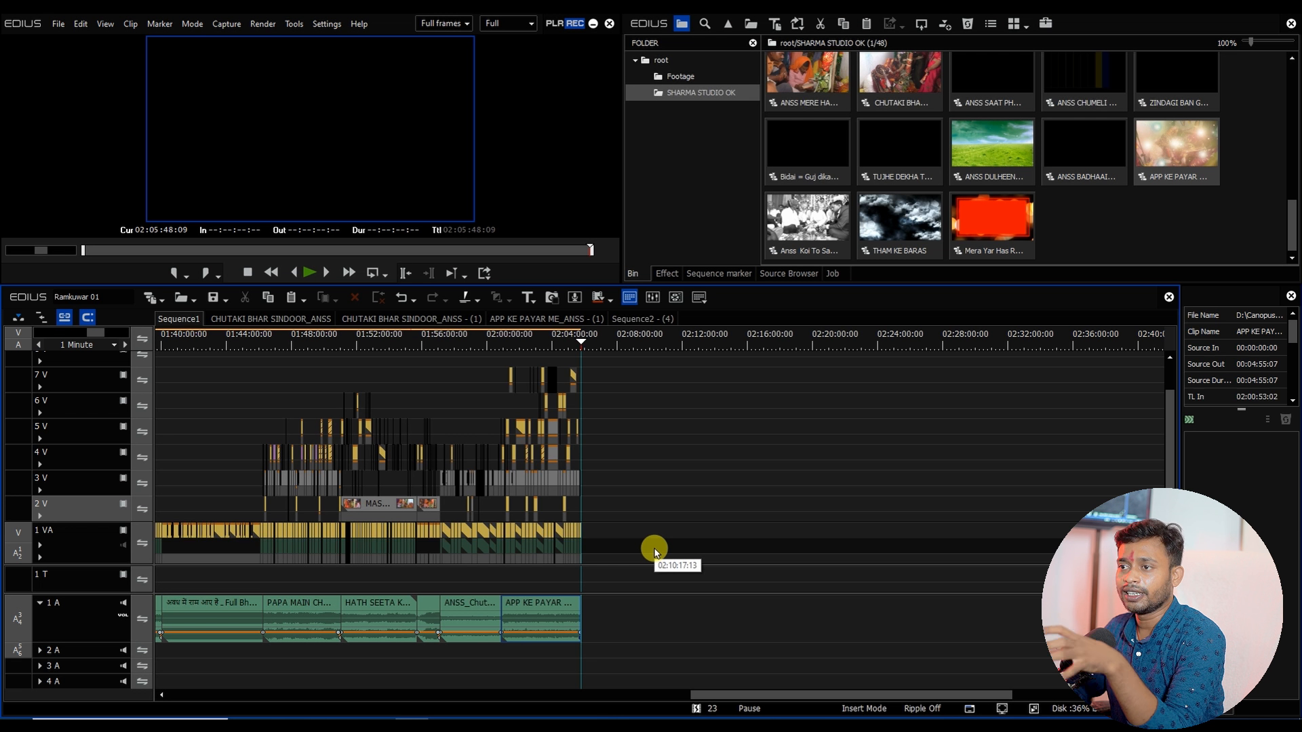
{"action": "right_click", "coordinate": [180, 326]}
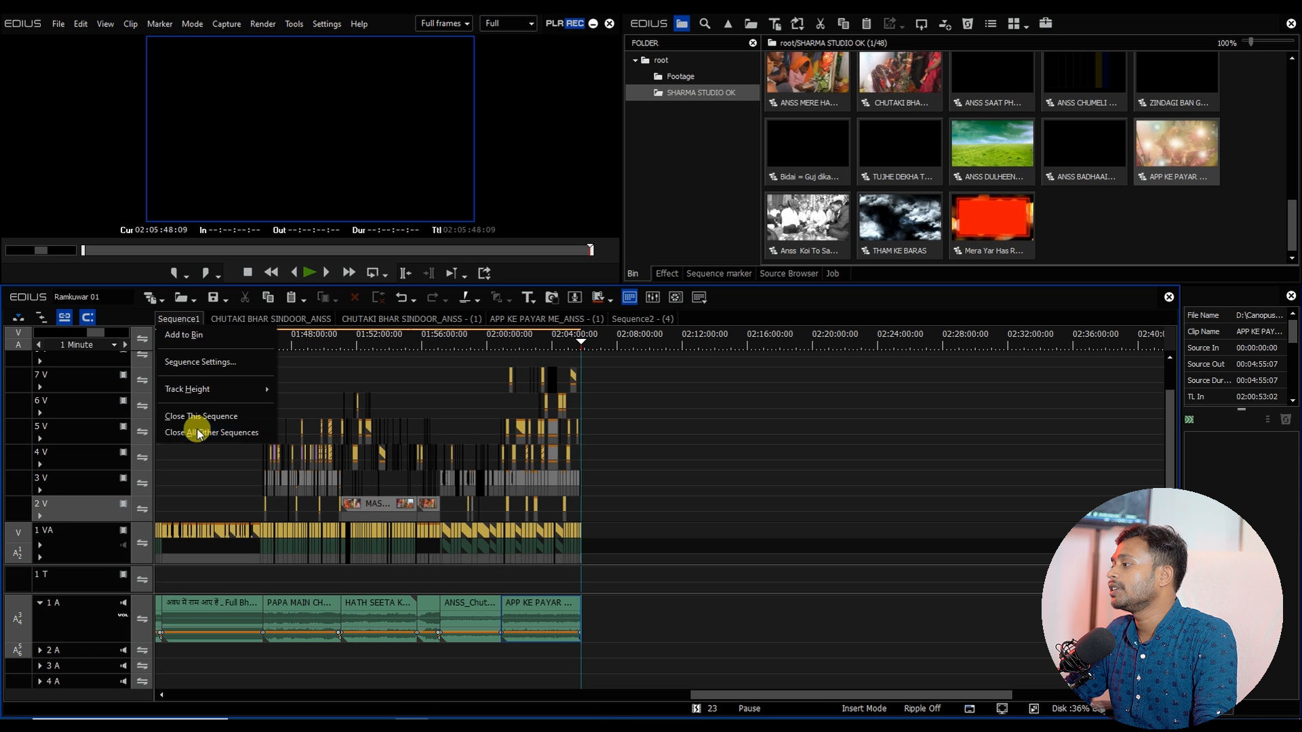
{"action": "left_click", "coordinate": [195, 430]}
Step: Delete the SHARMA STUDIO OK folder from the bin
{"action": "left_click", "coordinate": [560, 528]}
{"action": "left_click", "coordinate": [726, 91]}
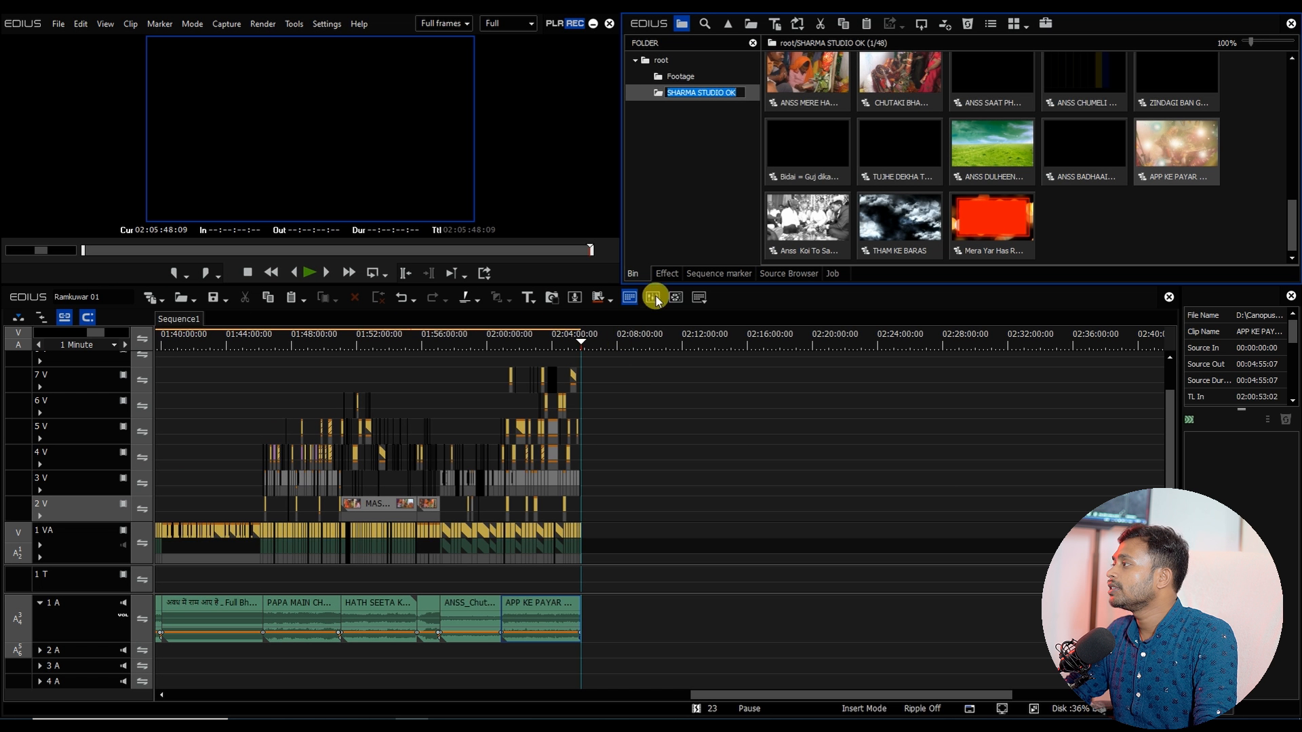
{"action": "left_click", "coordinate": [680, 95]}
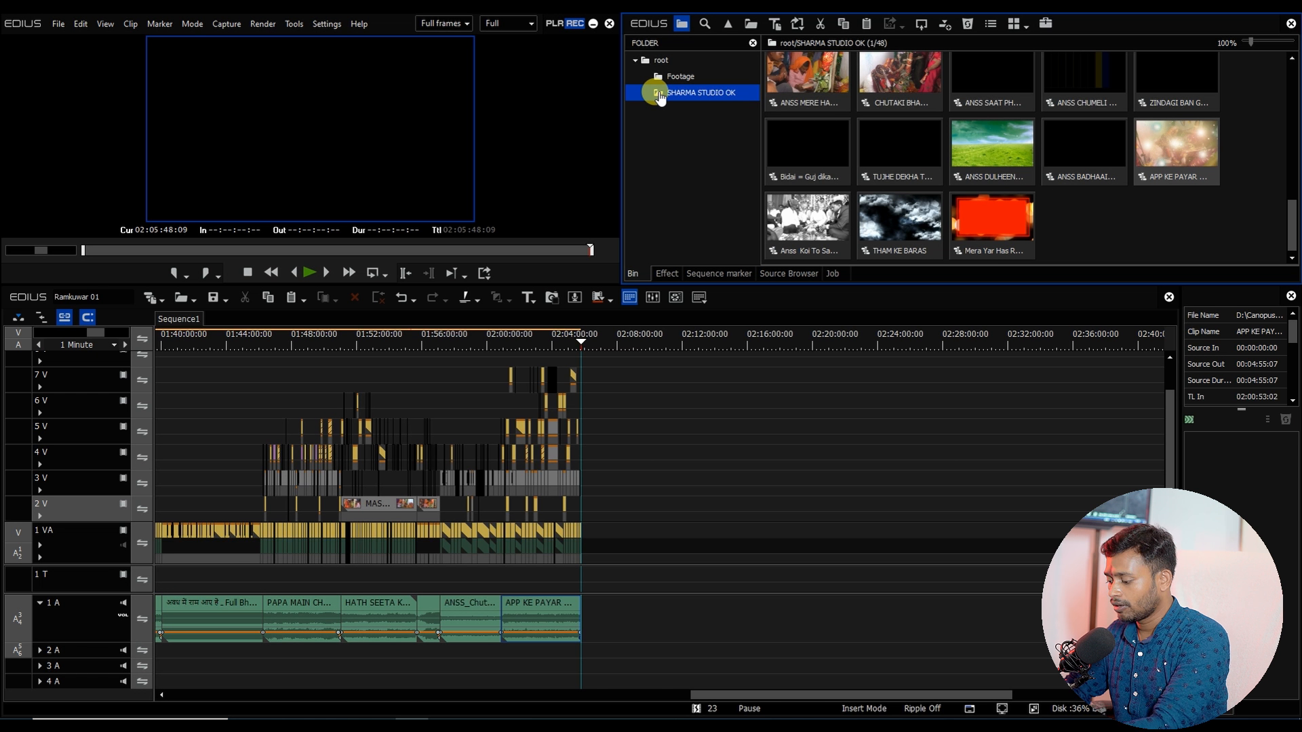
{"action": "key", "text": "Delete"}
{"action": "left_click", "coordinate": [936, 175]}
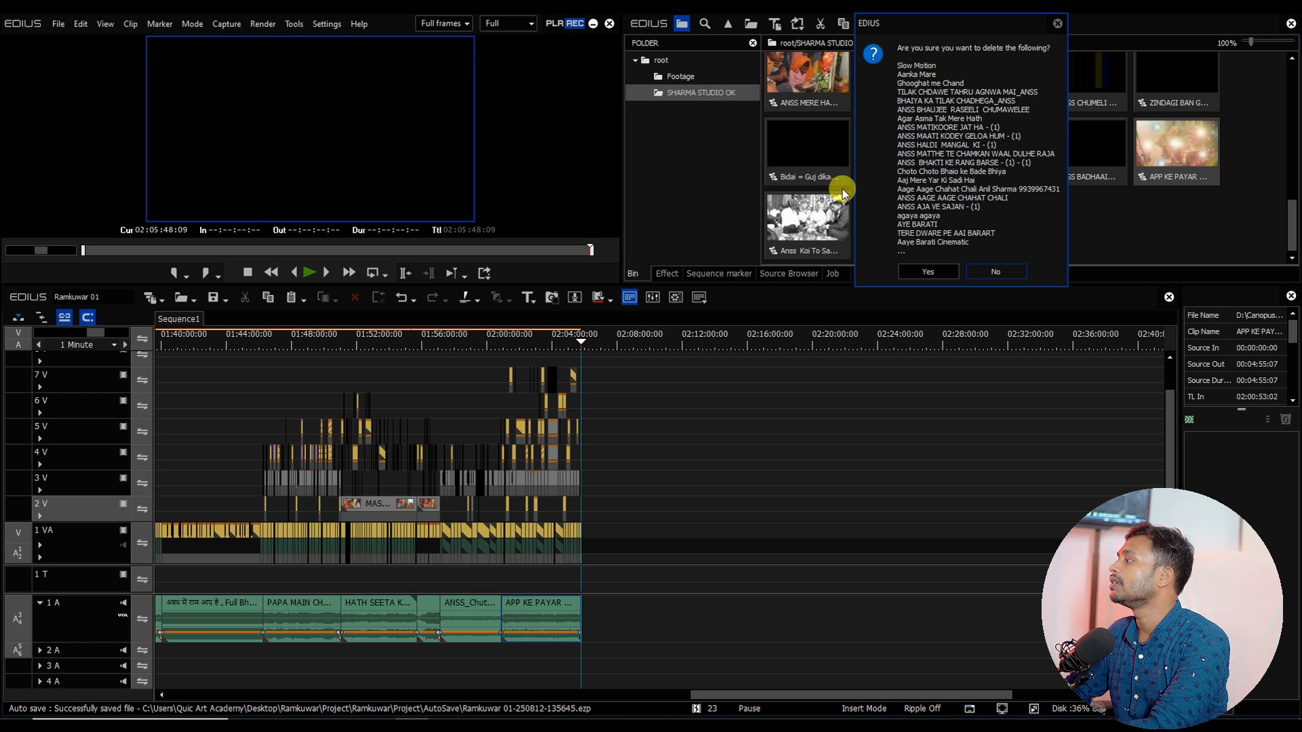
{"action": "left_click", "coordinate": [927, 272]}
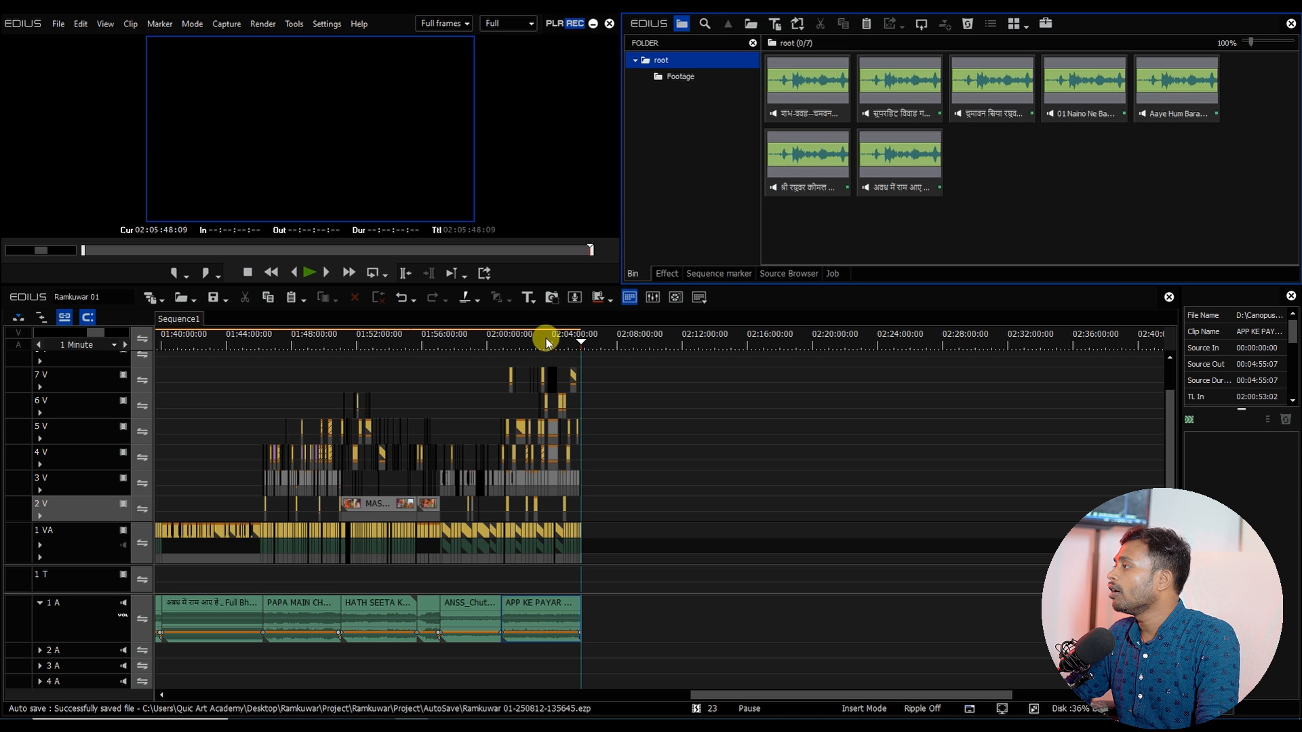
Step: Import the Mera Yaar Hans Raha Hai sequence from the 4k Song Project folder of Sharma Studio 4K Edius Project
{"action": "left_click_drag", "start_coordinate": [547, 343], "coordinate": [585, 388]}
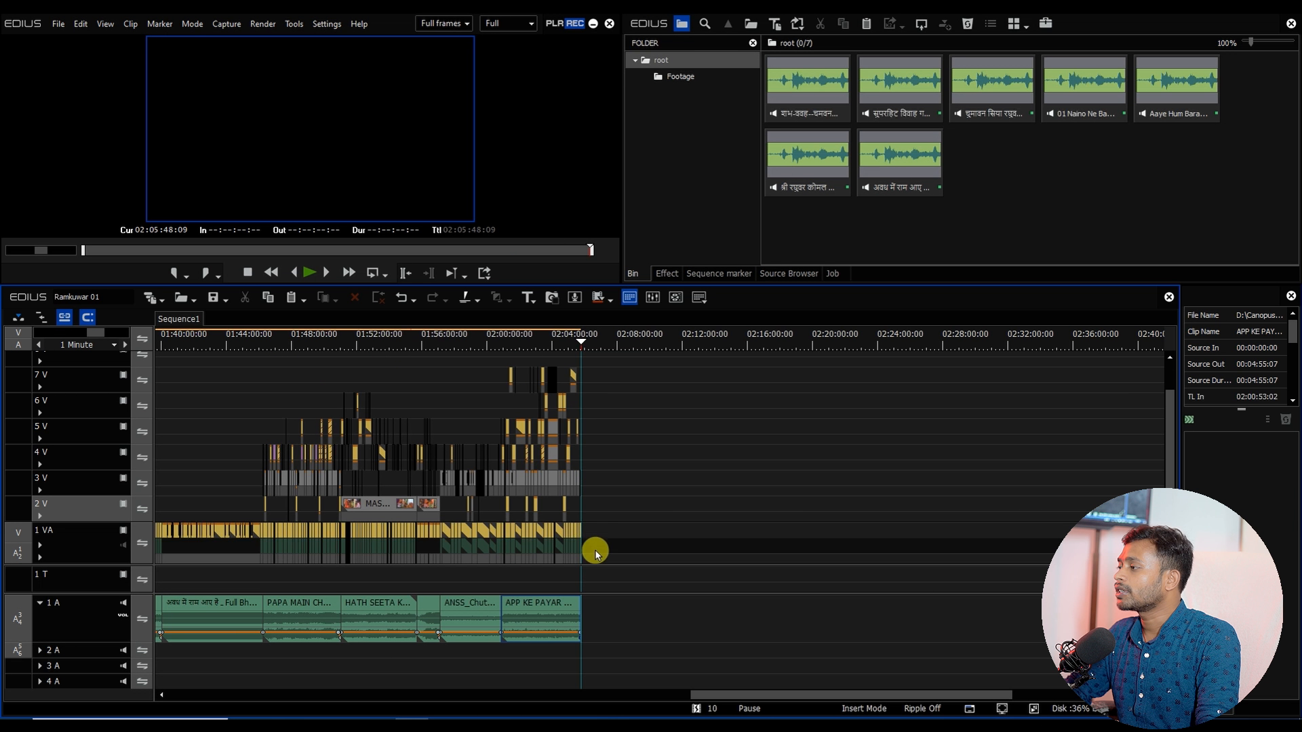
{"action": "left_click", "coordinate": [193, 299]}
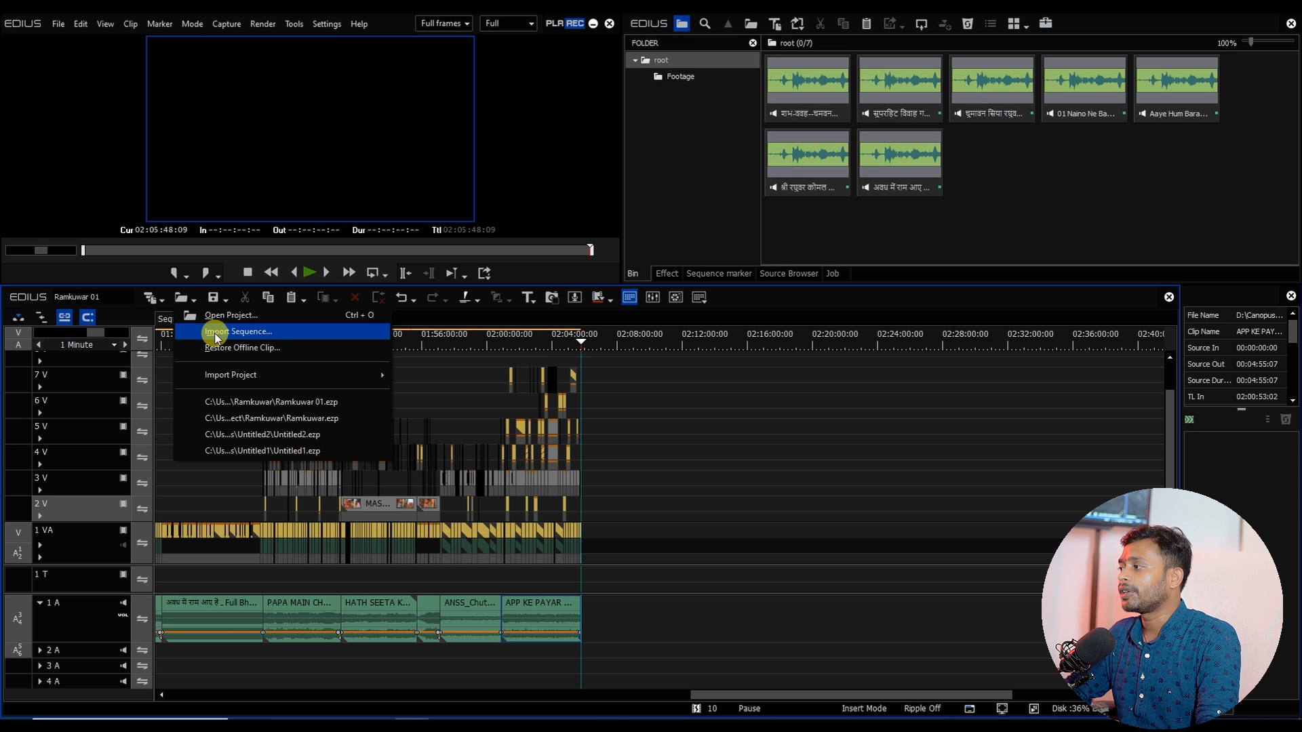
{"action": "left_click", "coordinate": [217, 332]}
{"action": "left_click", "coordinate": [650, 292]}
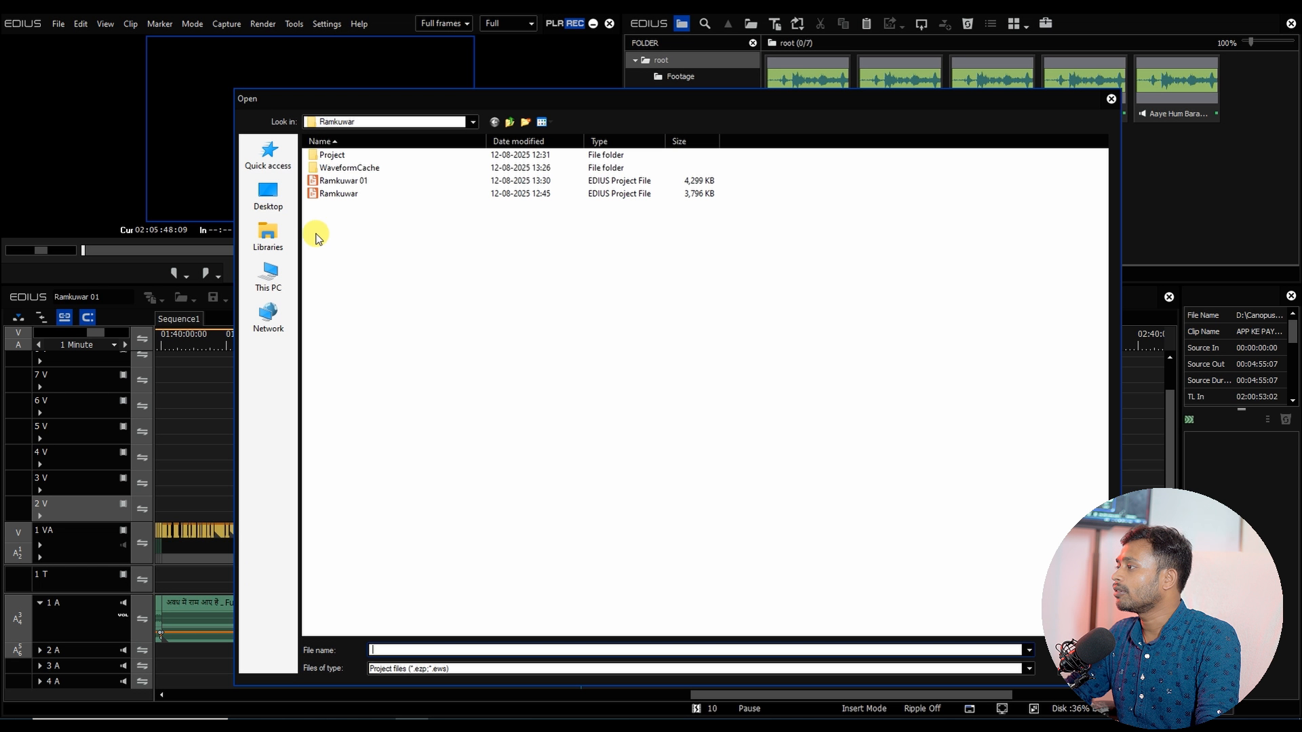
{"action": "left_click", "coordinate": [284, 284]}
{"action": "double_click", "coordinate": [526, 272]}
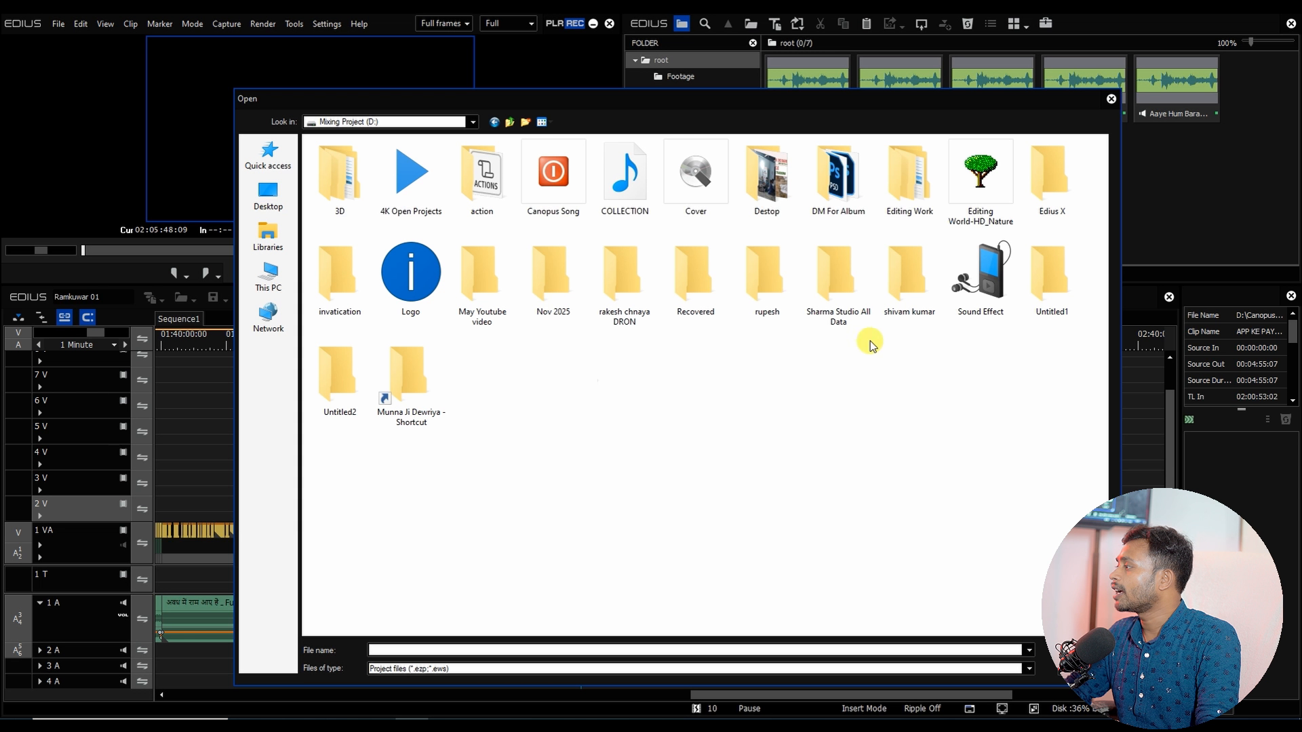
{"action": "double_click", "coordinate": [847, 296]}
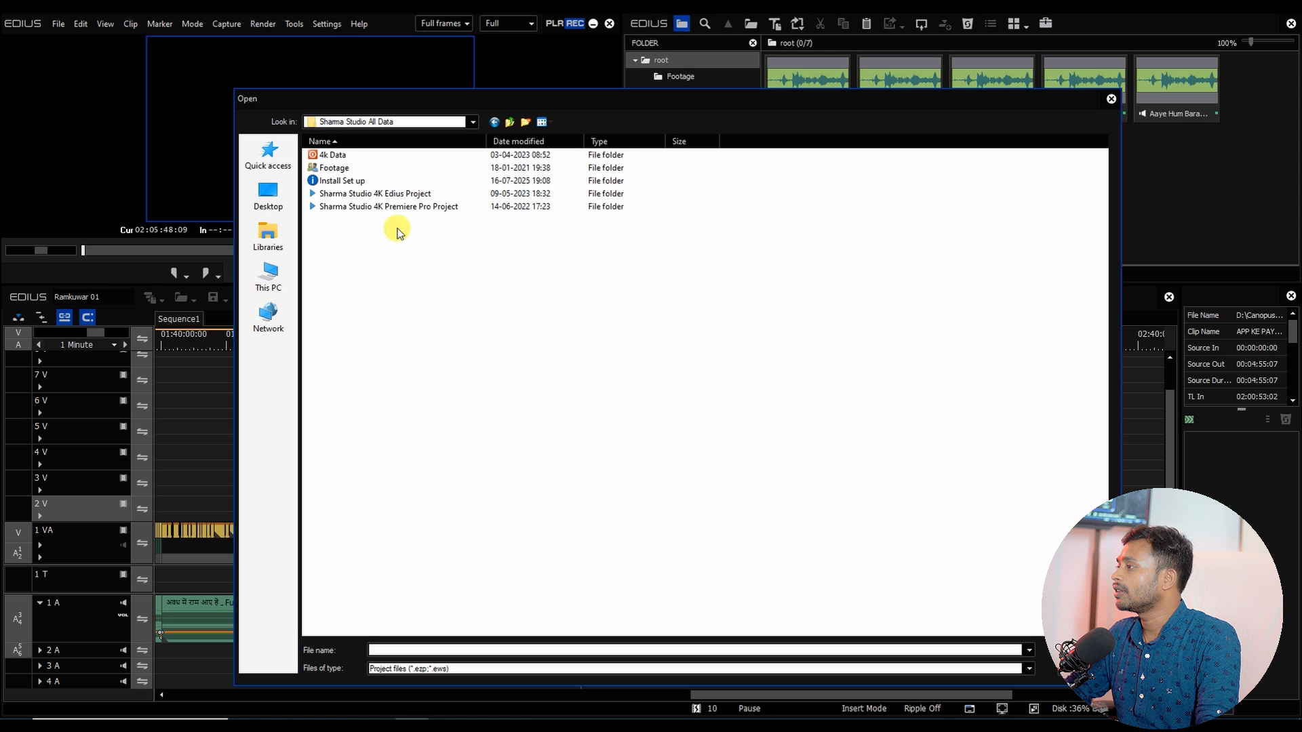
{"action": "double_click", "coordinate": [347, 194]}
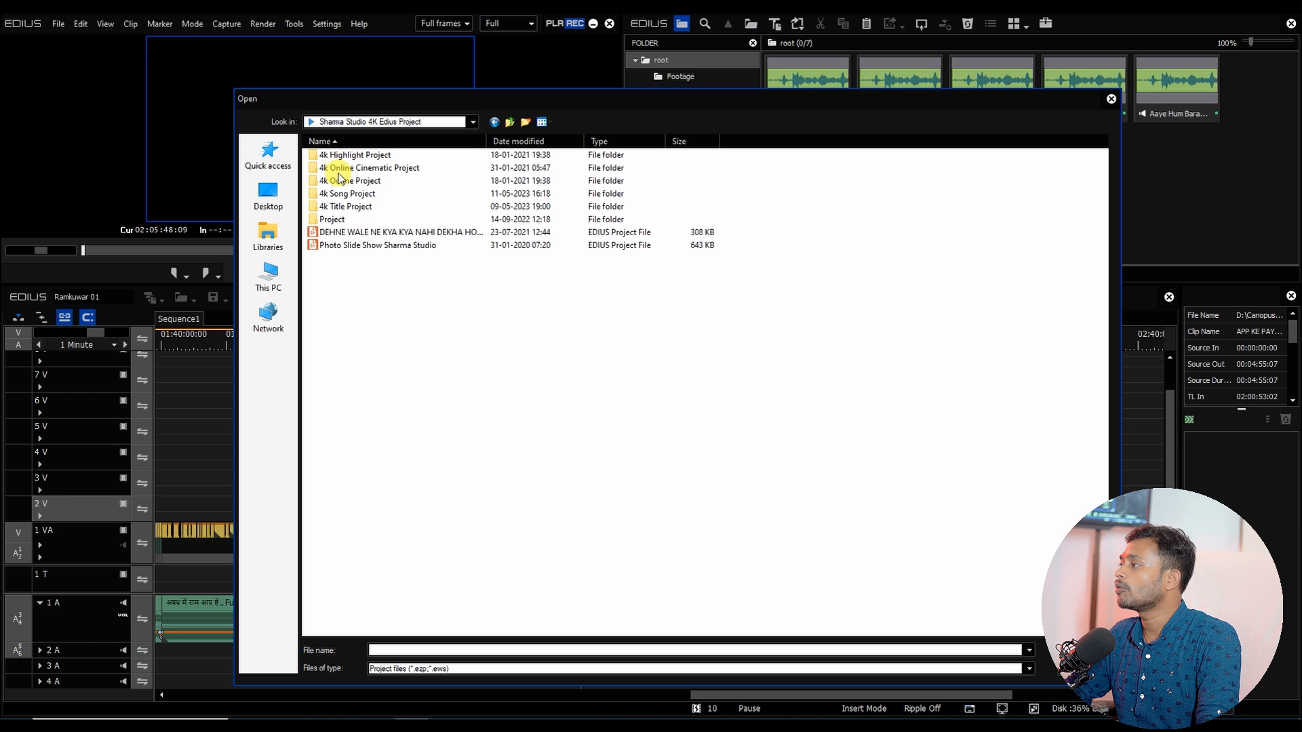
{"action": "left_click", "coordinate": [349, 195]}
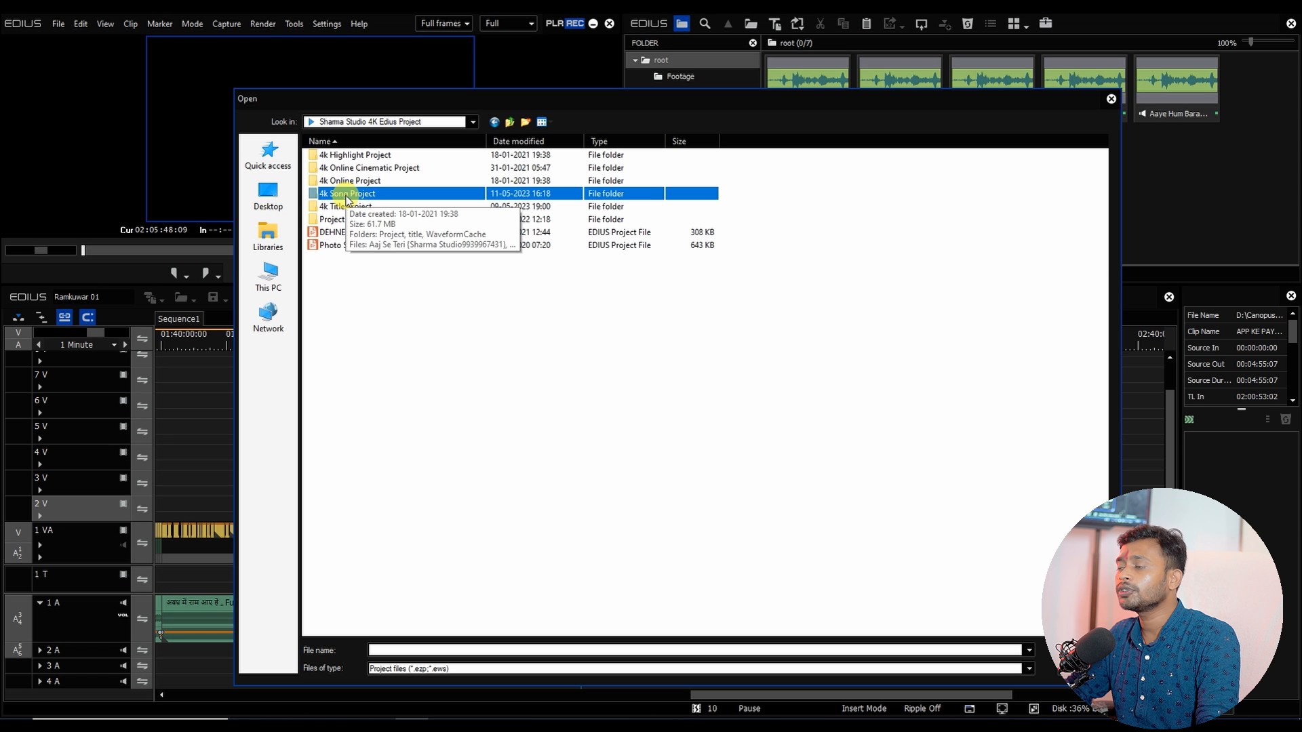
{"action": "double_click", "coordinate": [341, 197]}
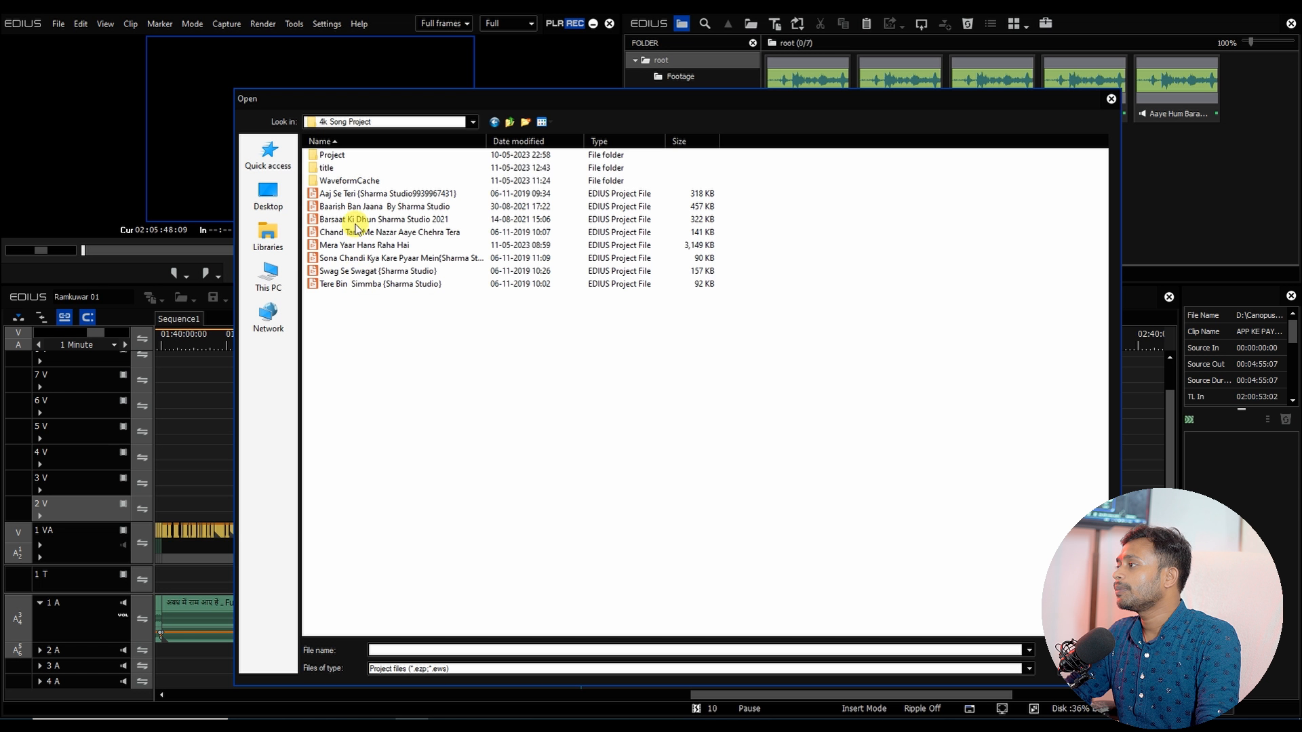
{"action": "left_click", "coordinate": [351, 245]}
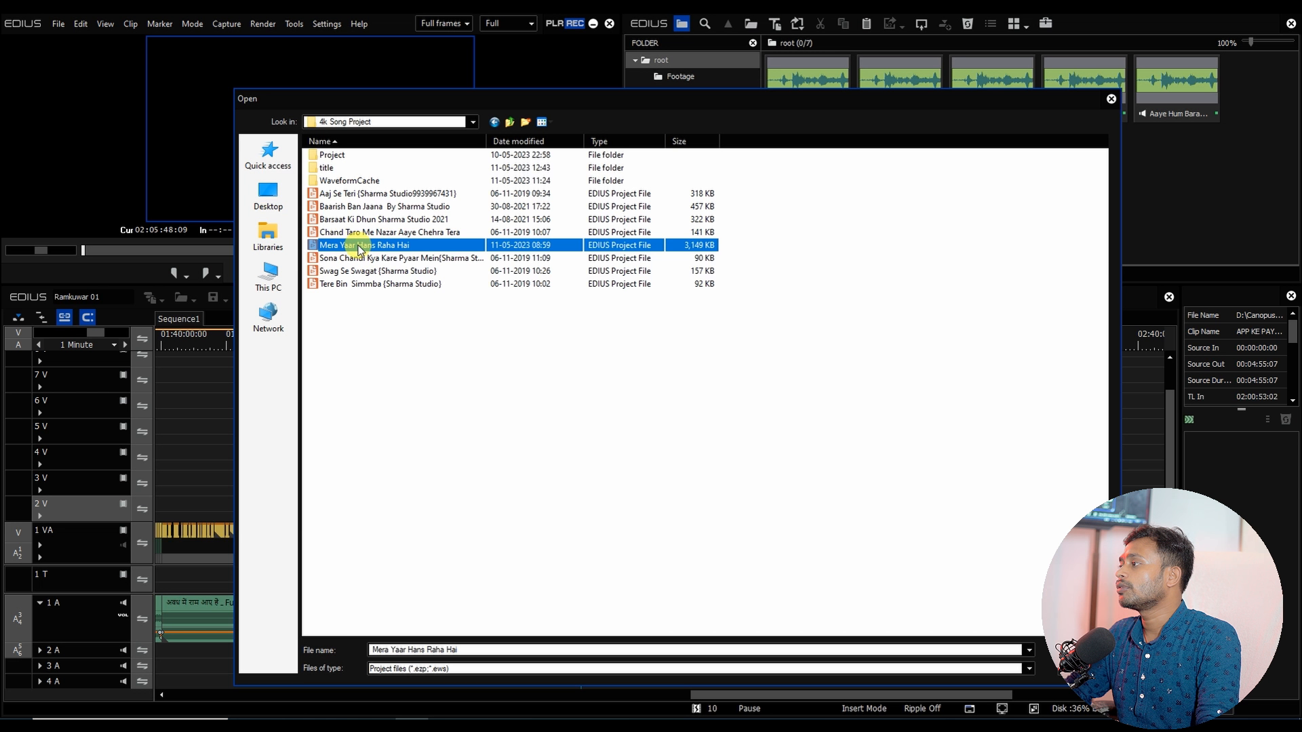
{"action": "double_click", "coordinate": [358, 246]}
{"action": "left_click", "coordinate": [410, 363]}
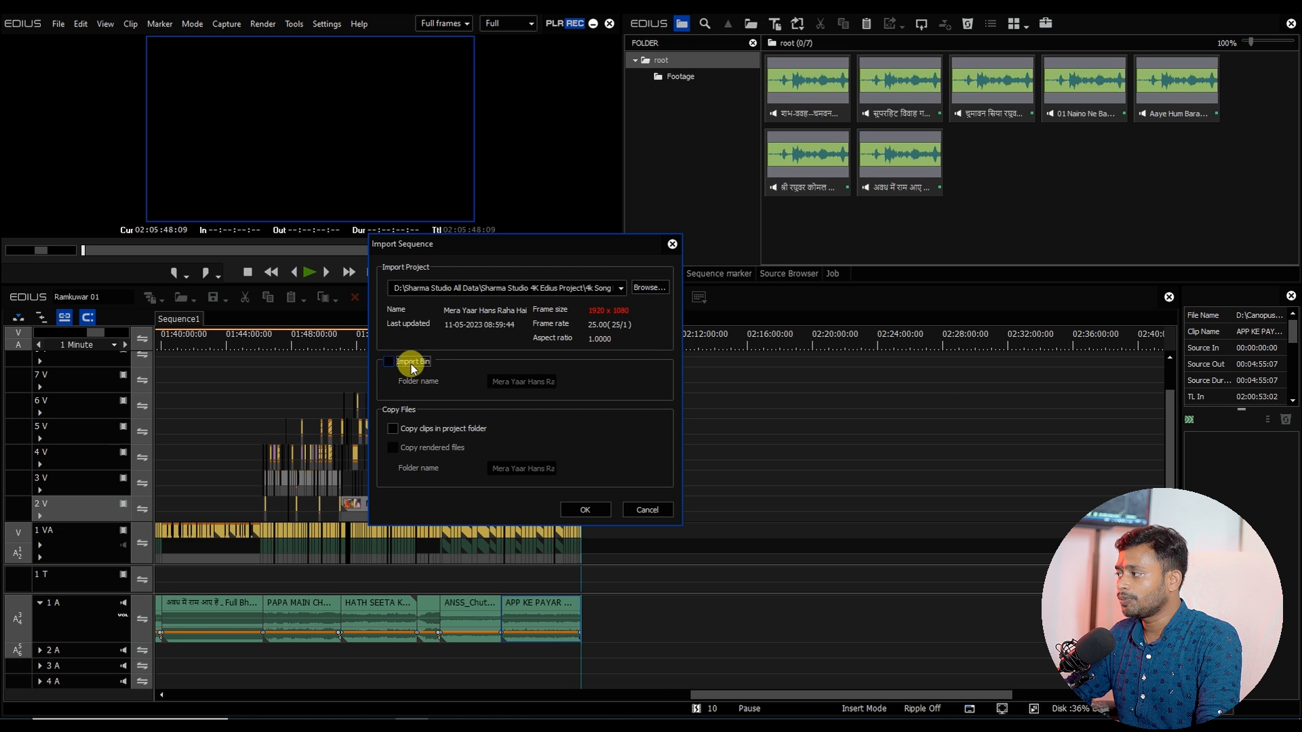
{"action": "left_click", "coordinate": [584, 509]}
{"action": "left_click", "coordinate": [508, 421]}
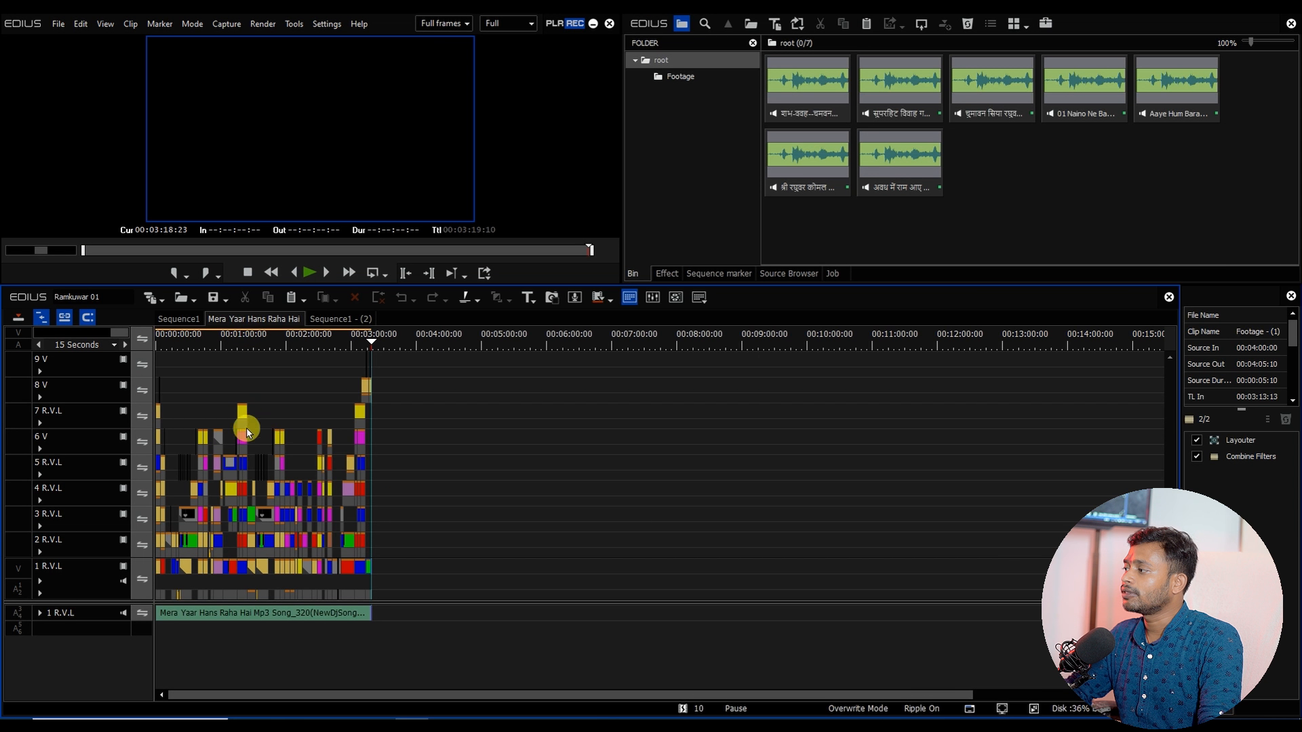
Step: Copy all clips of the Mera Yaar Hans Raha Hai sequence and paste them at the end of Sequence1
{"action": "left_click", "coordinate": [243, 339]}
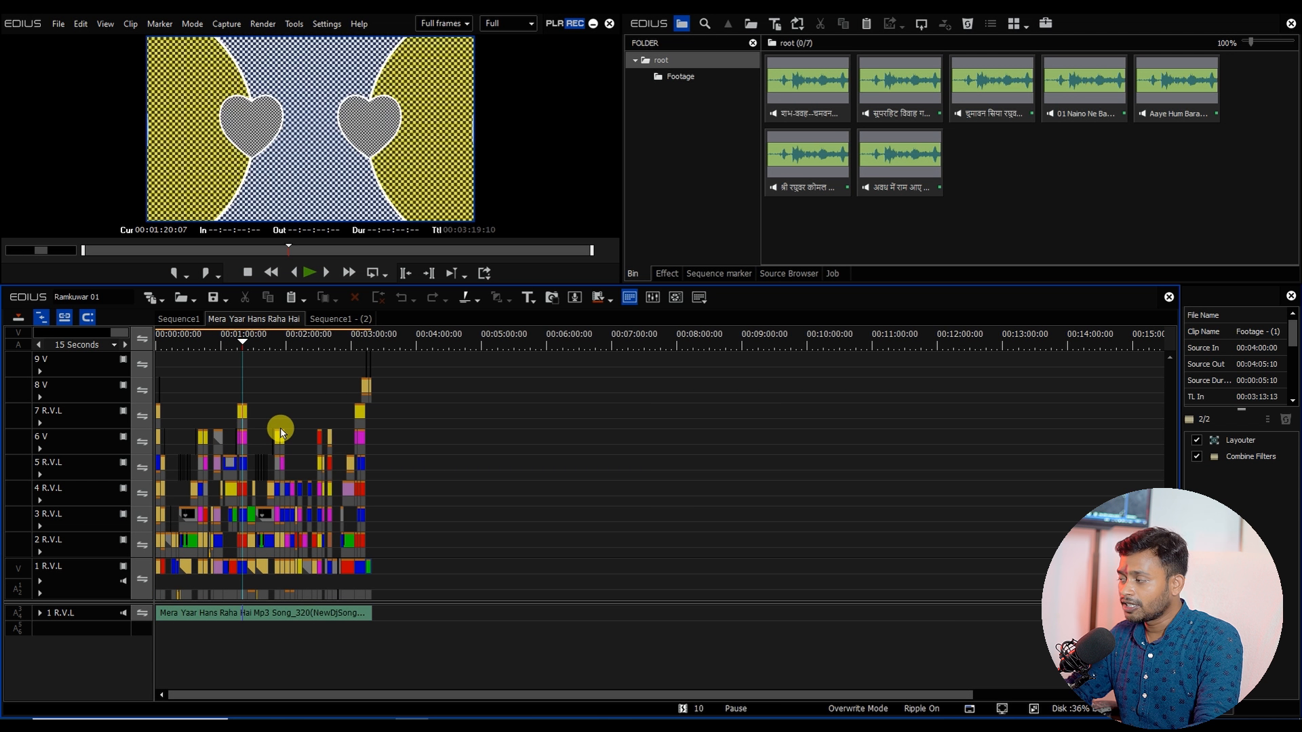
{"action": "key", "text": "ctrl+a"}
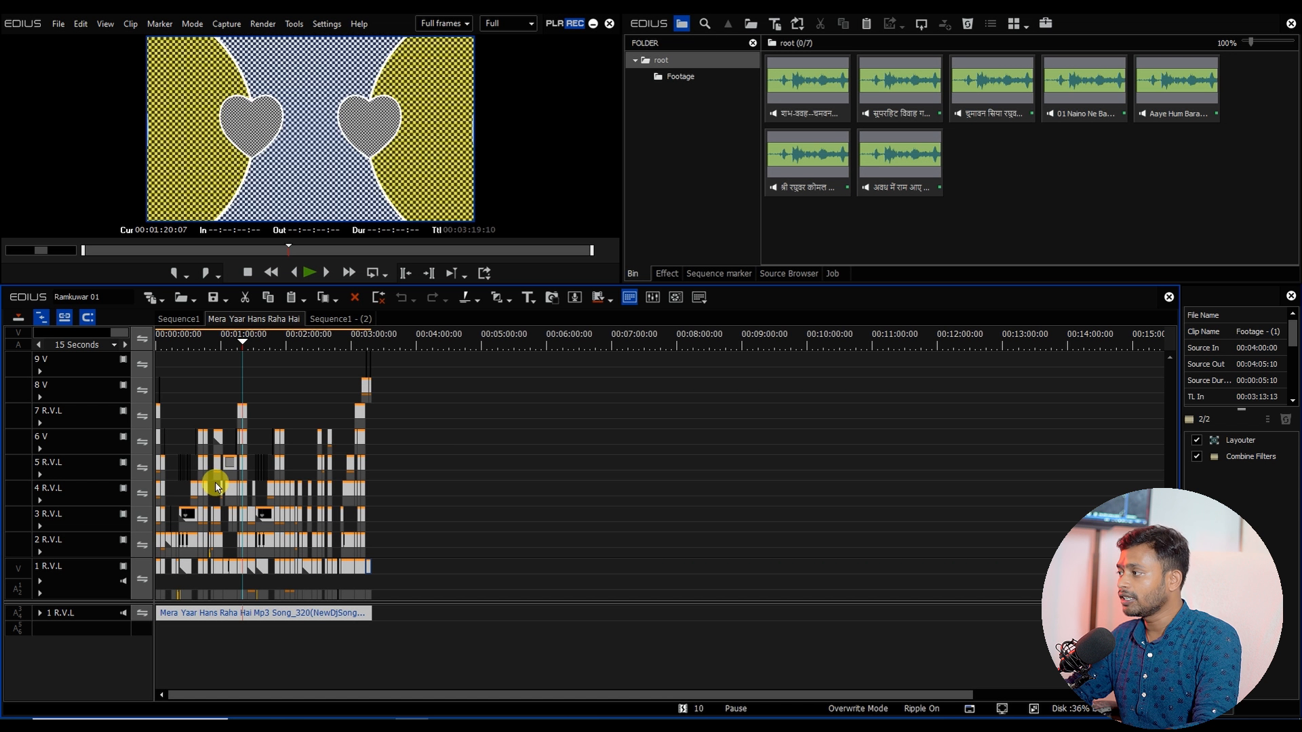
{"action": "left_click", "coordinate": [179, 319]}
{"action": "left_click", "coordinate": [90, 540]}
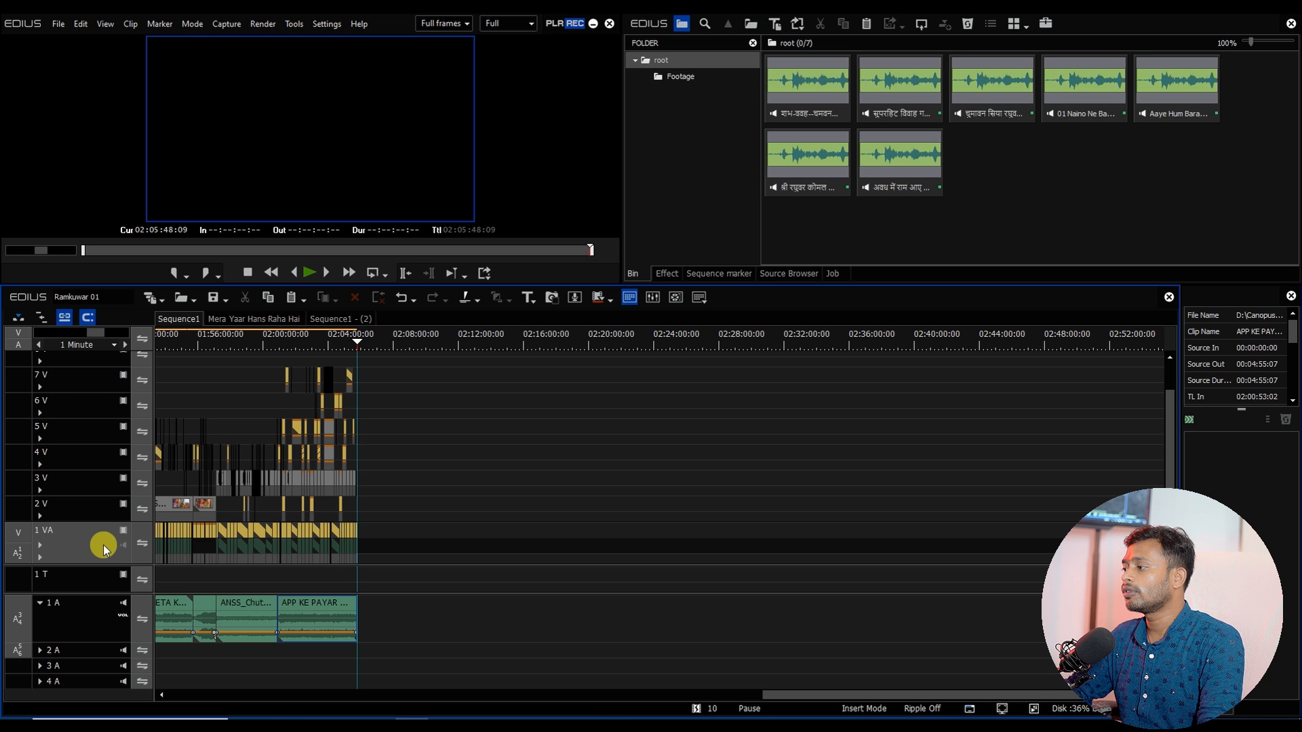
{"action": "scroll", "coordinate": [319, 559], "scroll_direction": "up", "scroll_amount": 4}
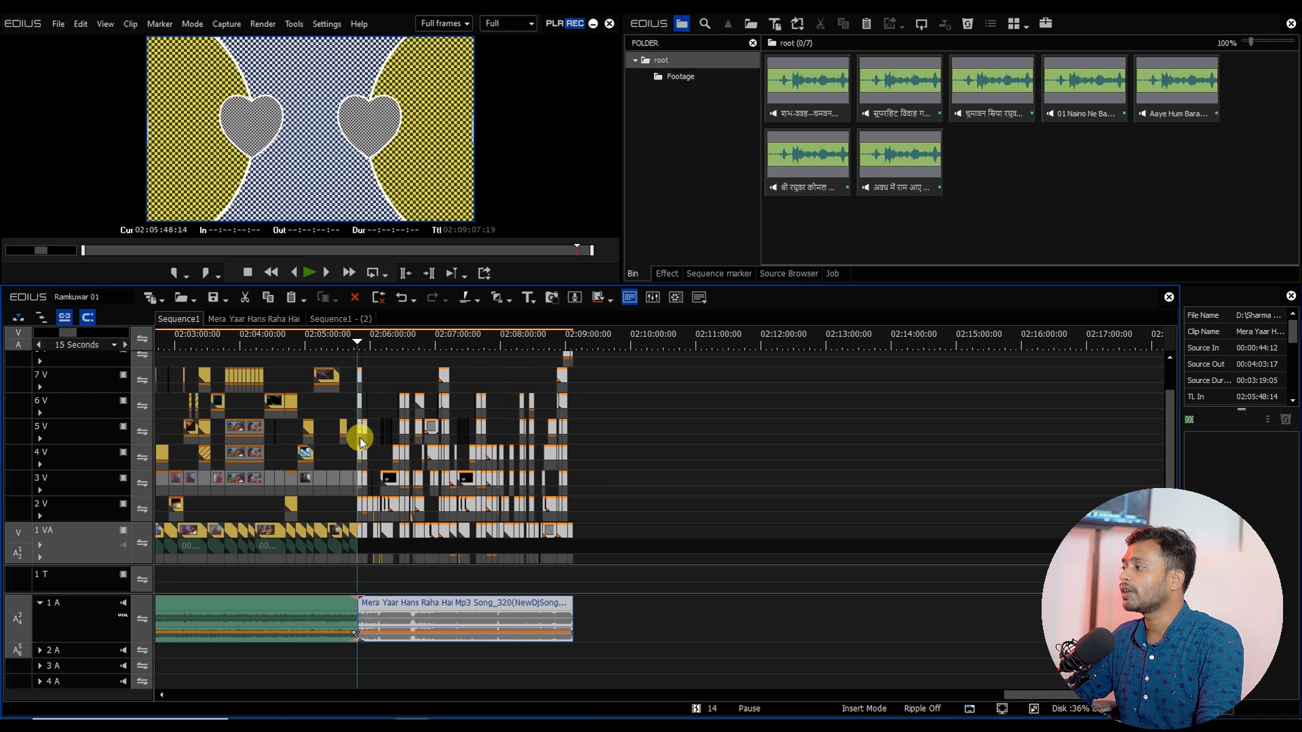
Step: Set an out point at the end of the last song and an in point at the start of Sequence1
{"action": "left_click", "coordinate": [500, 454]}
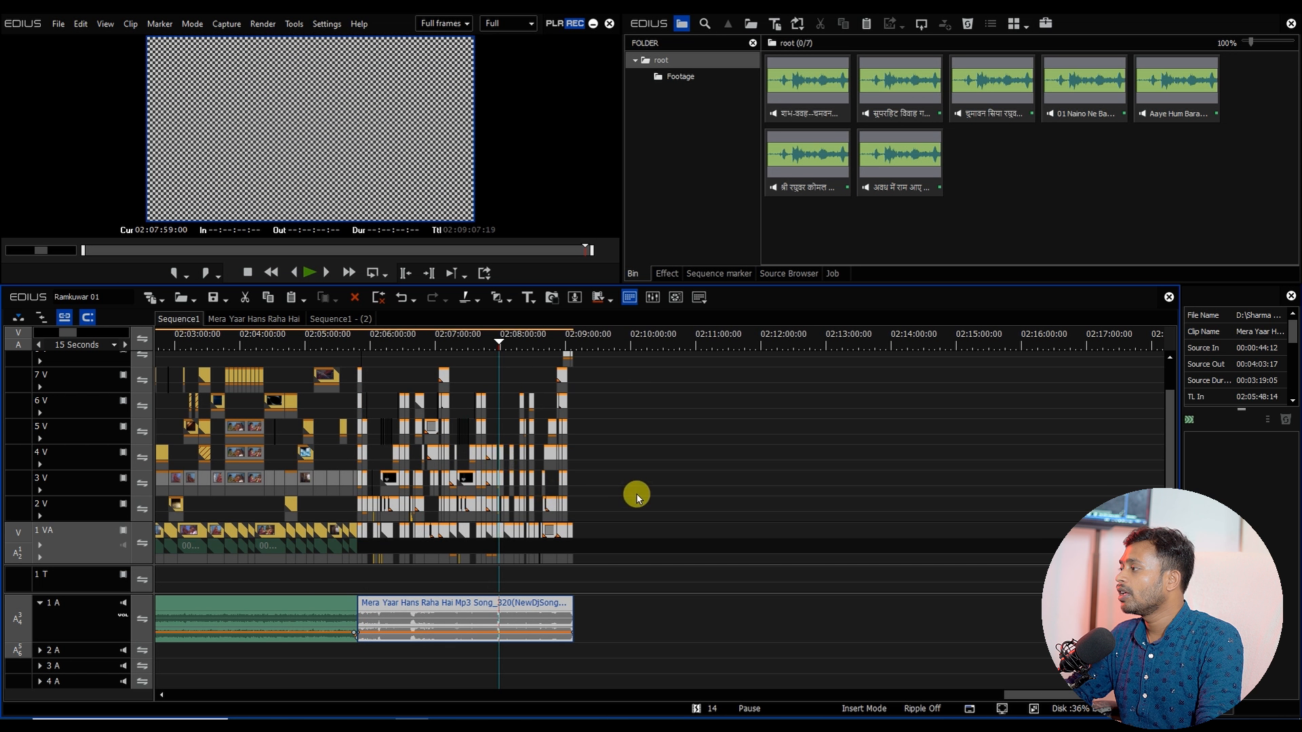
{"action": "left_click", "coordinate": [578, 342]}
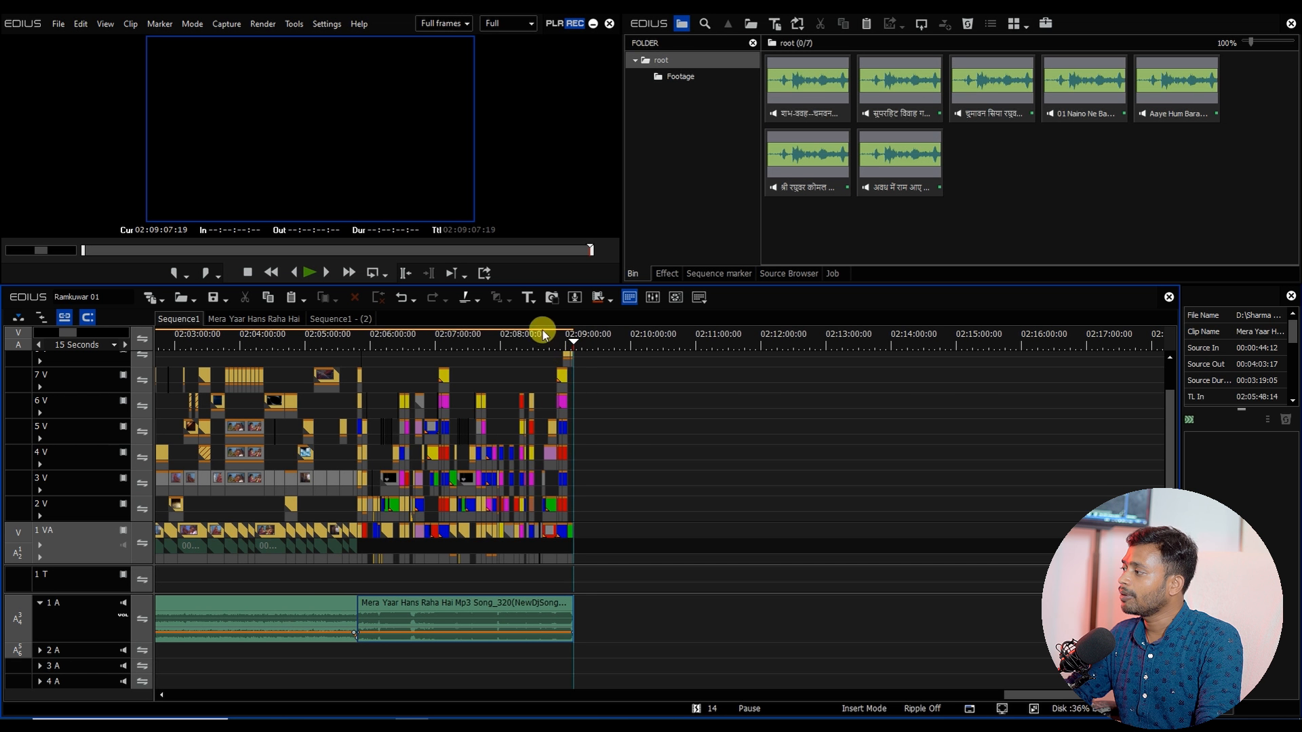
{"action": "left_click_drag", "start_coordinate": [360, 346], "coordinate": [413, 399]}
{"action": "left_click", "coordinate": [576, 347]}
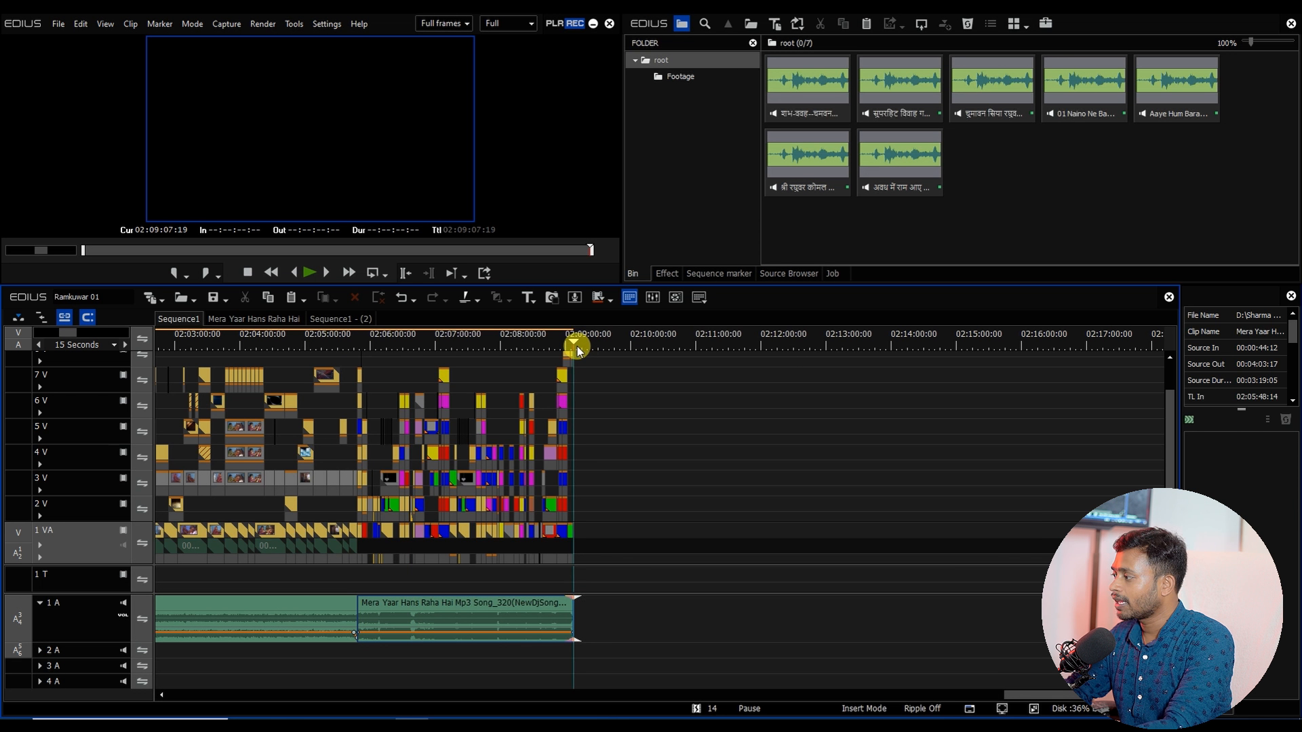
{"action": "key", "text": "o"}
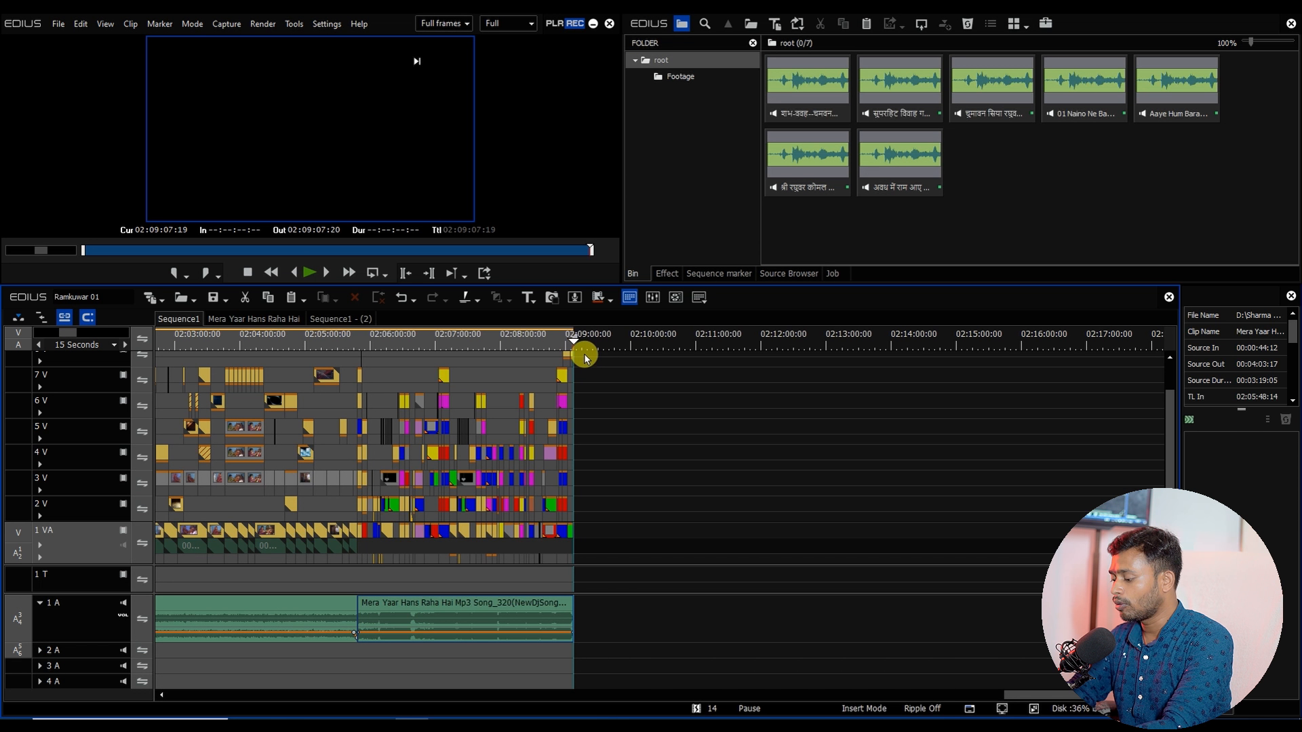
{"action": "key", "text": "Home"}
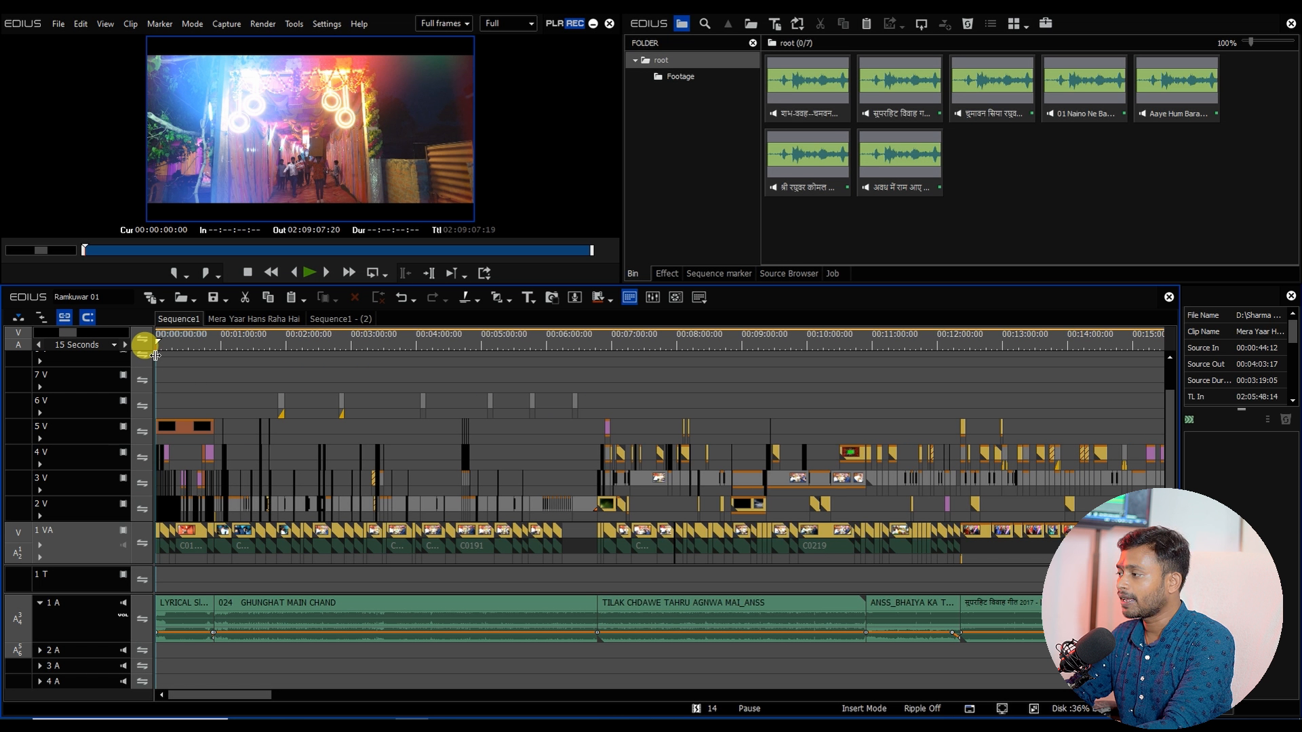
{"action": "key", "text": "i"}
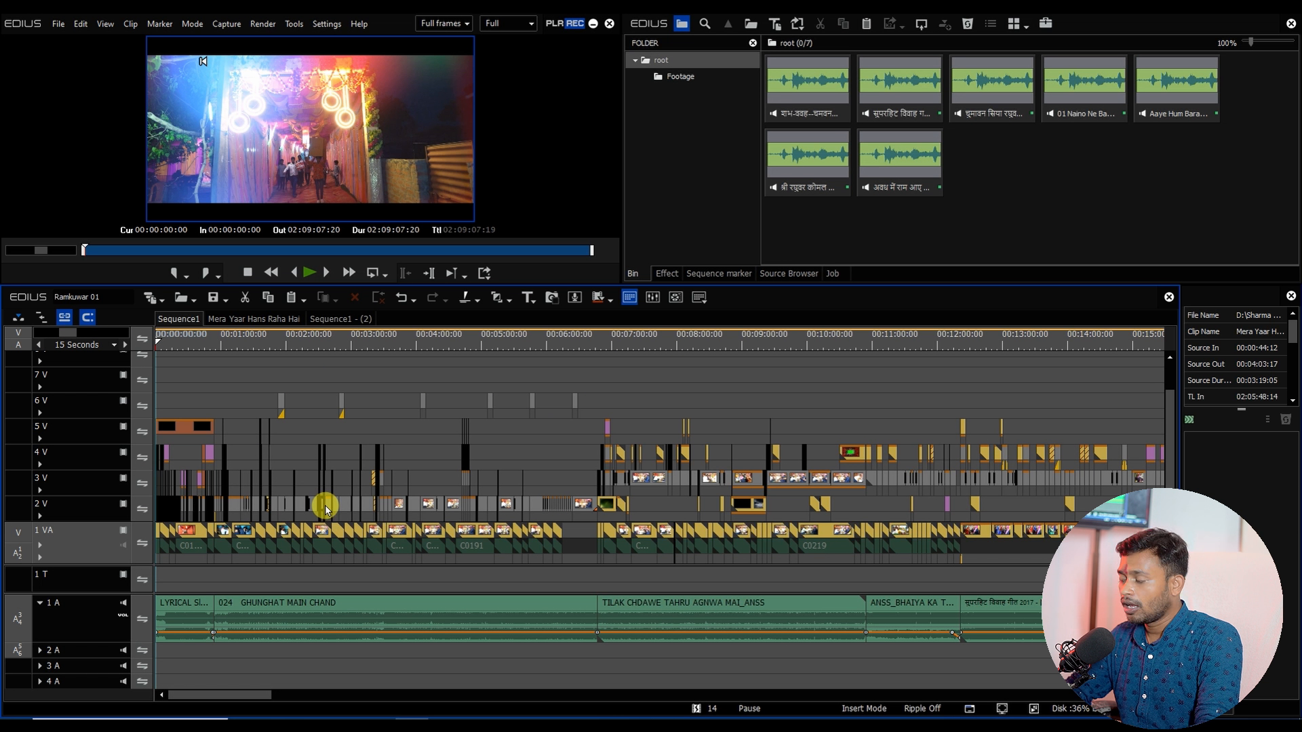
Step: Add the CHUTAKI clip from track 3 V of Sequence1 into the bin's Footage folder
{"action": "scroll", "coordinate": [317, 502], "scroll_direction": "down", "scroll_amount": 2}
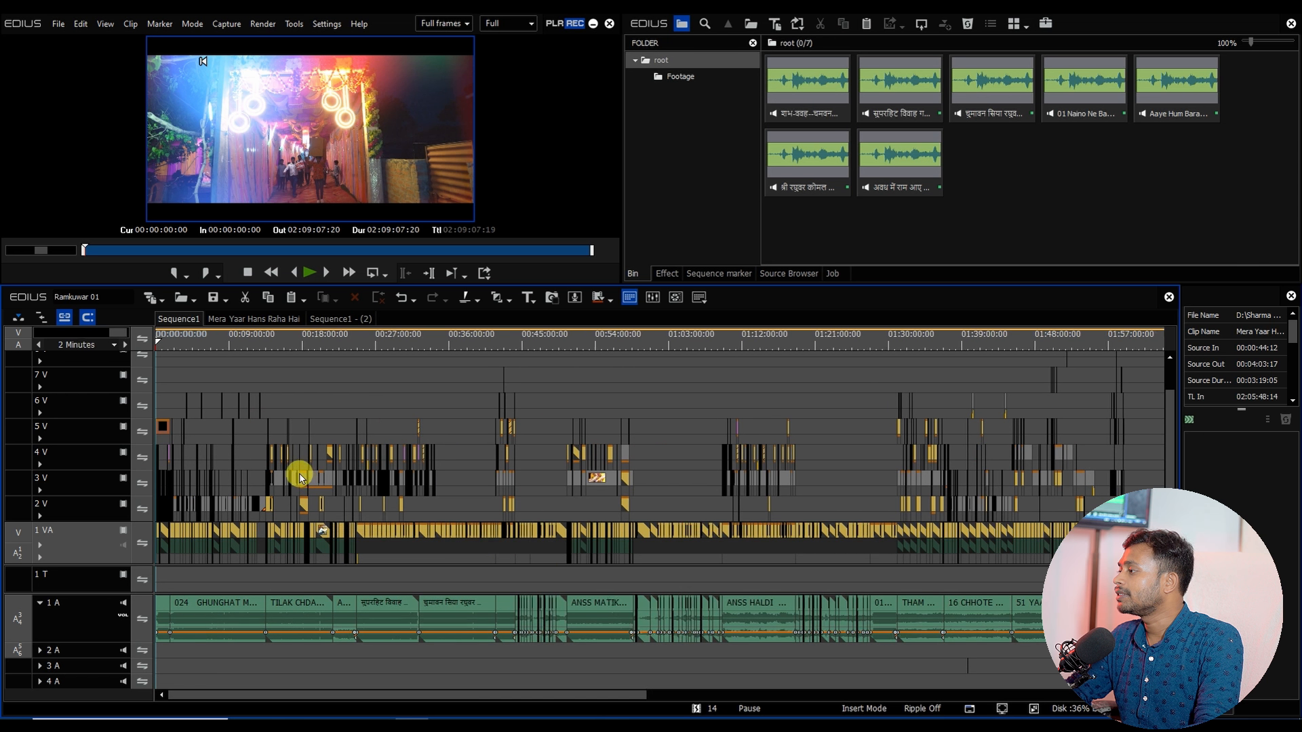
{"action": "scroll", "coordinate": [308, 492], "scroll_direction": "down", "scroll_amount": 1}
{"action": "left_click", "coordinate": [567, 339]}
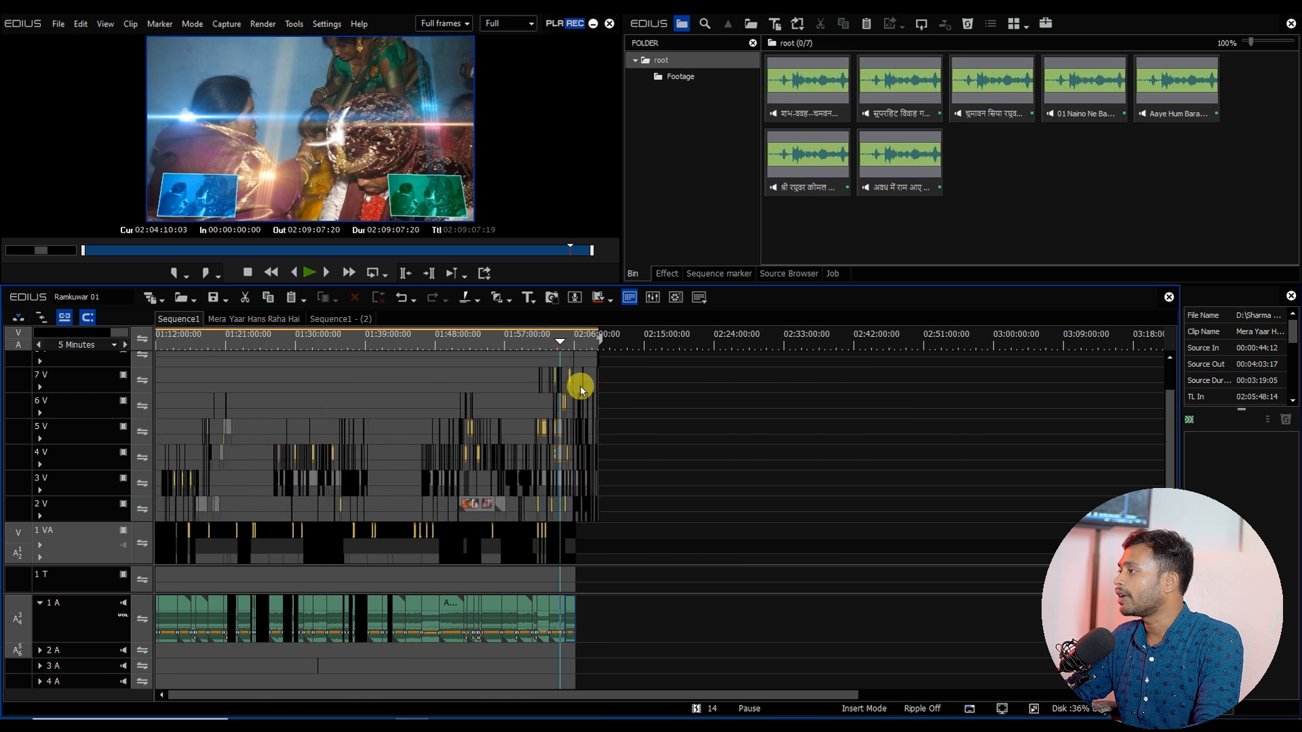
{"action": "scroll", "coordinate": [581, 373], "scroll_direction": "up", "scroll_amount": 3}
{"action": "left_click", "coordinate": [700, 343]}
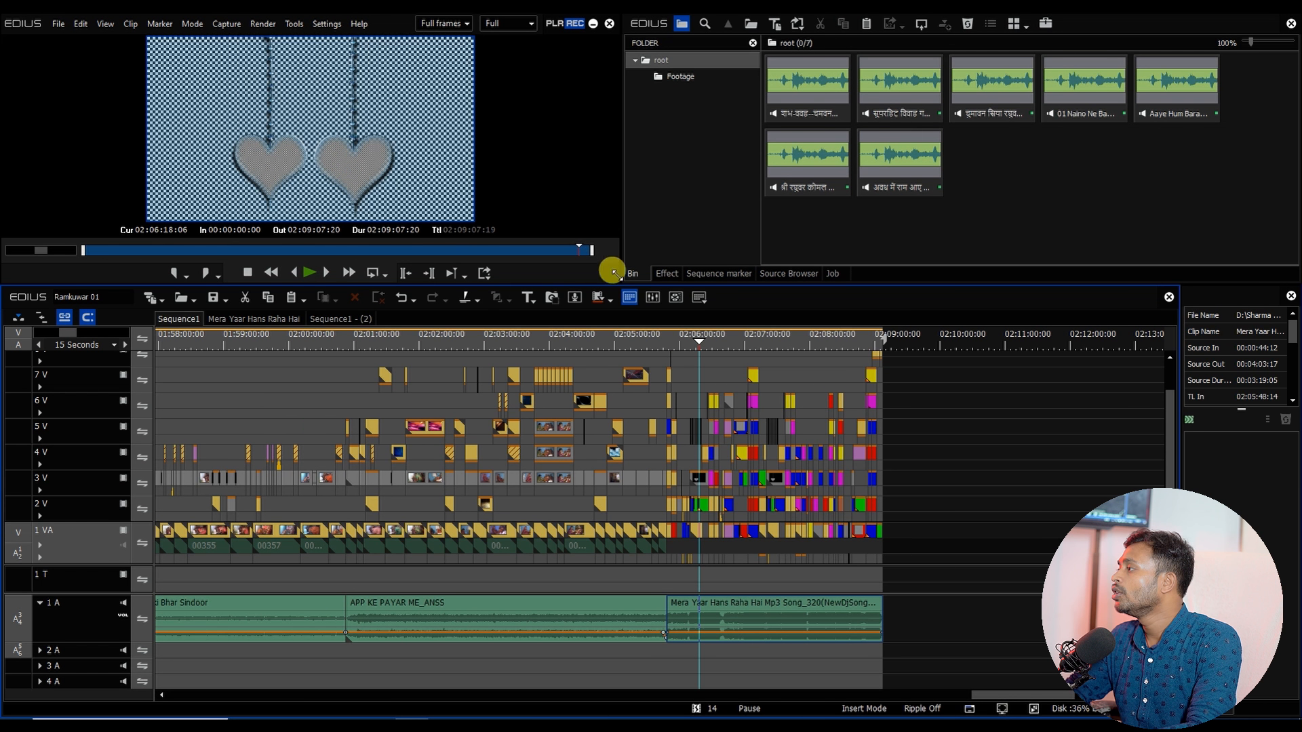
{"action": "left_click", "coordinate": [684, 77]}
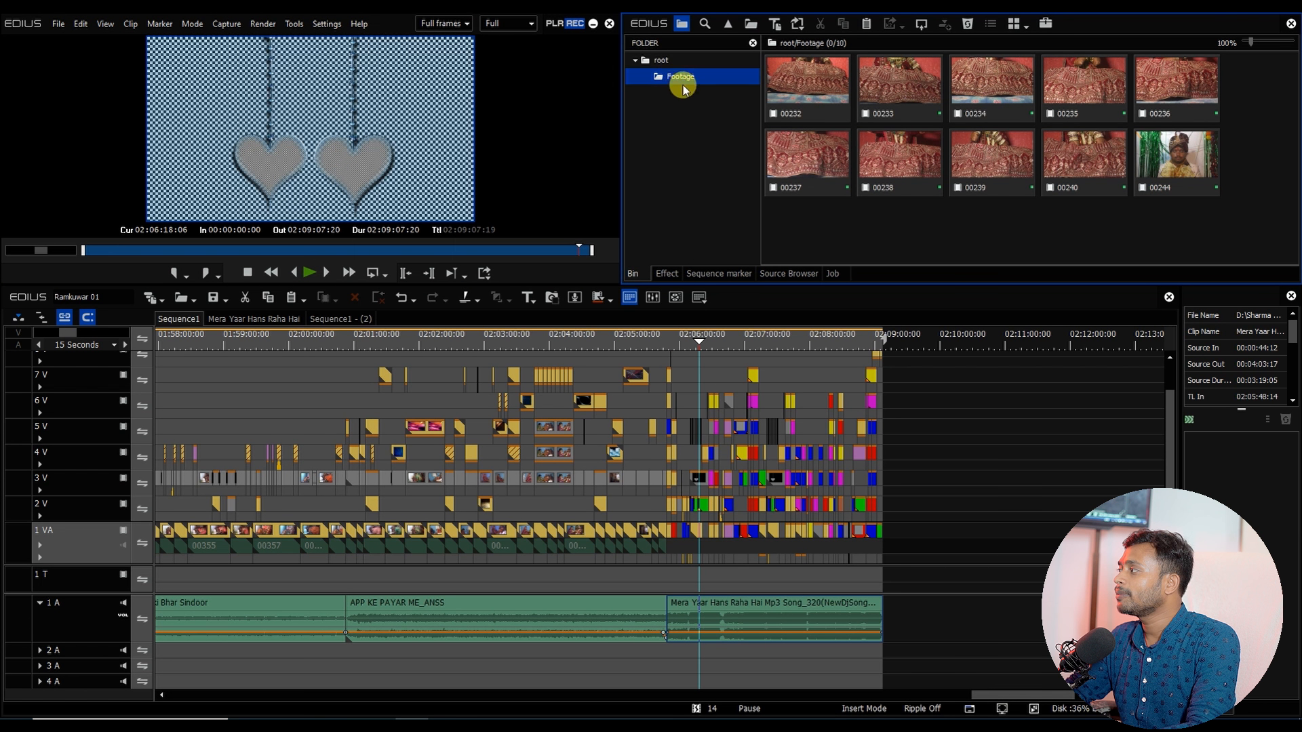
{"action": "left_click", "coordinate": [215, 345]}
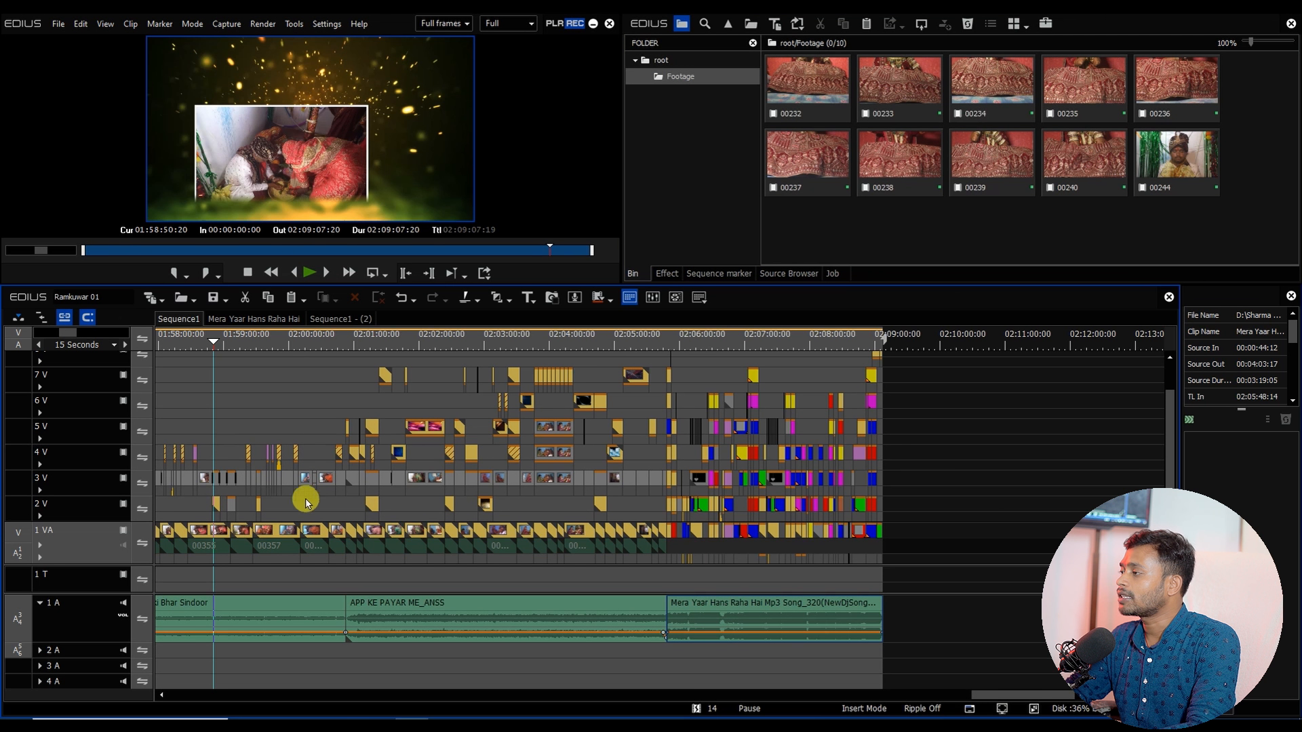
{"action": "left_click", "coordinate": [1031, 143]}
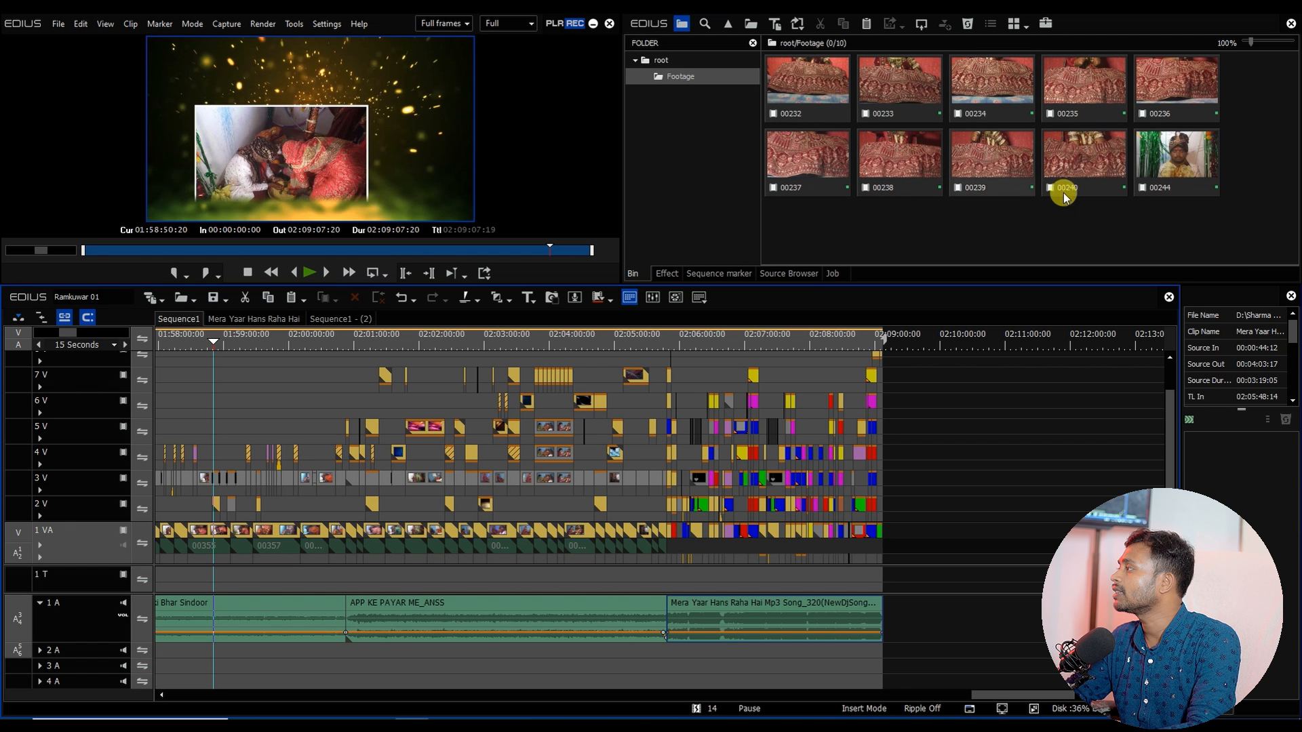
{"action": "left_click", "coordinate": [1194, 183]}
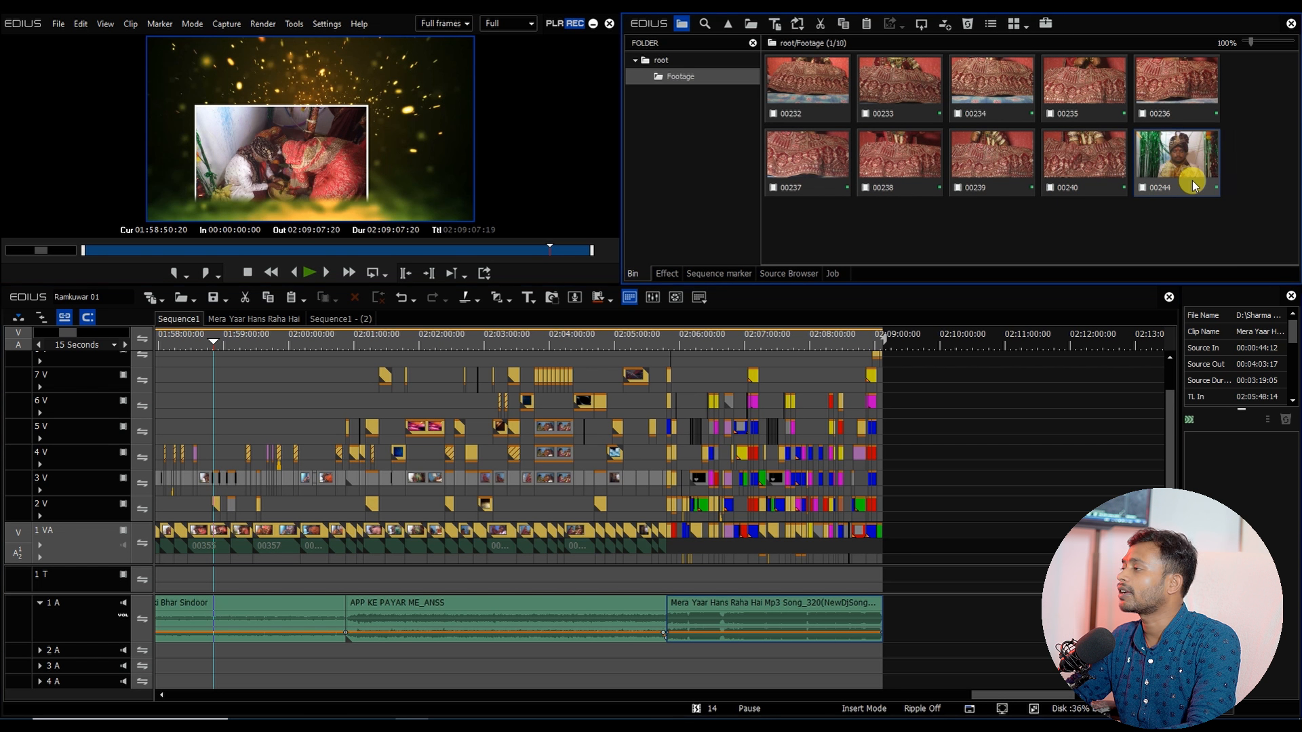
{"action": "left_click", "coordinate": [909, 341]}
{"action": "left_click", "coordinate": [293, 342]}
{"action": "left_click_drag", "start_coordinate": [331, 484], "coordinate": [1188, 230]}
{"action": "left_click", "coordinate": [813, 227]}
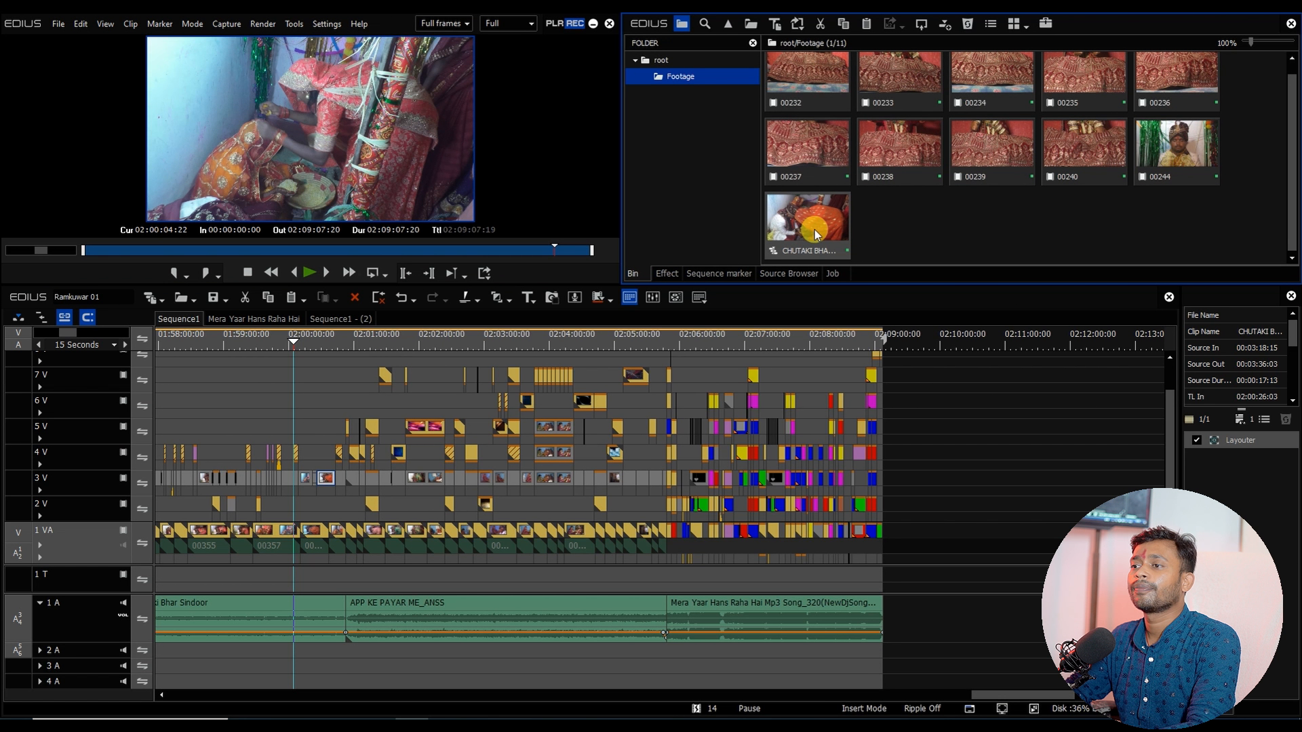
Step: Close the Mera Yaar Hans Raha Hai and Sequence1 - (2) tabs, leaving only Sequence1 open
{"action": "right_click", "coordinate": [189, 326]}
{"action": "left_click", "coordinate": [180, 415]}
{"action": "left_click", "coordinate": [542, 532]}
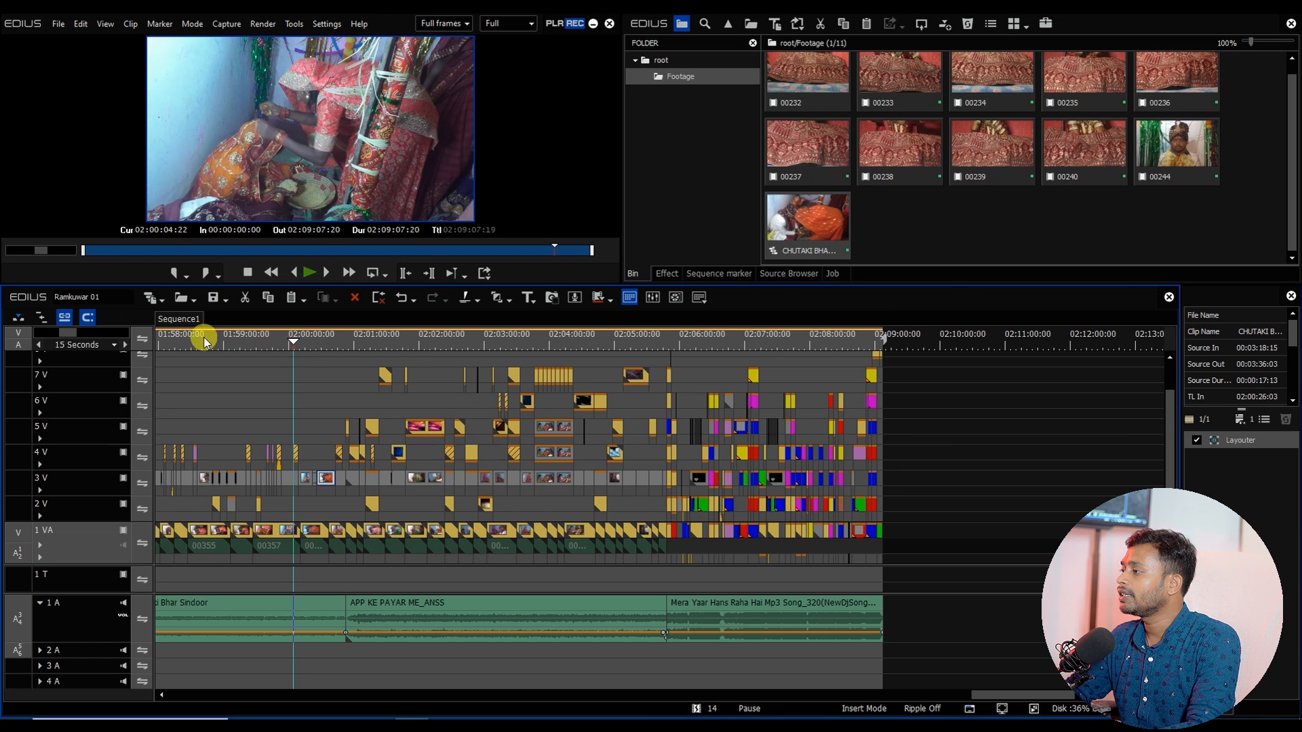
Step: Minimize the editor and open File Explorer
{"action": "left_click_drag", "start_coordinate": [329, 342], "coordinate": [672, 342]}
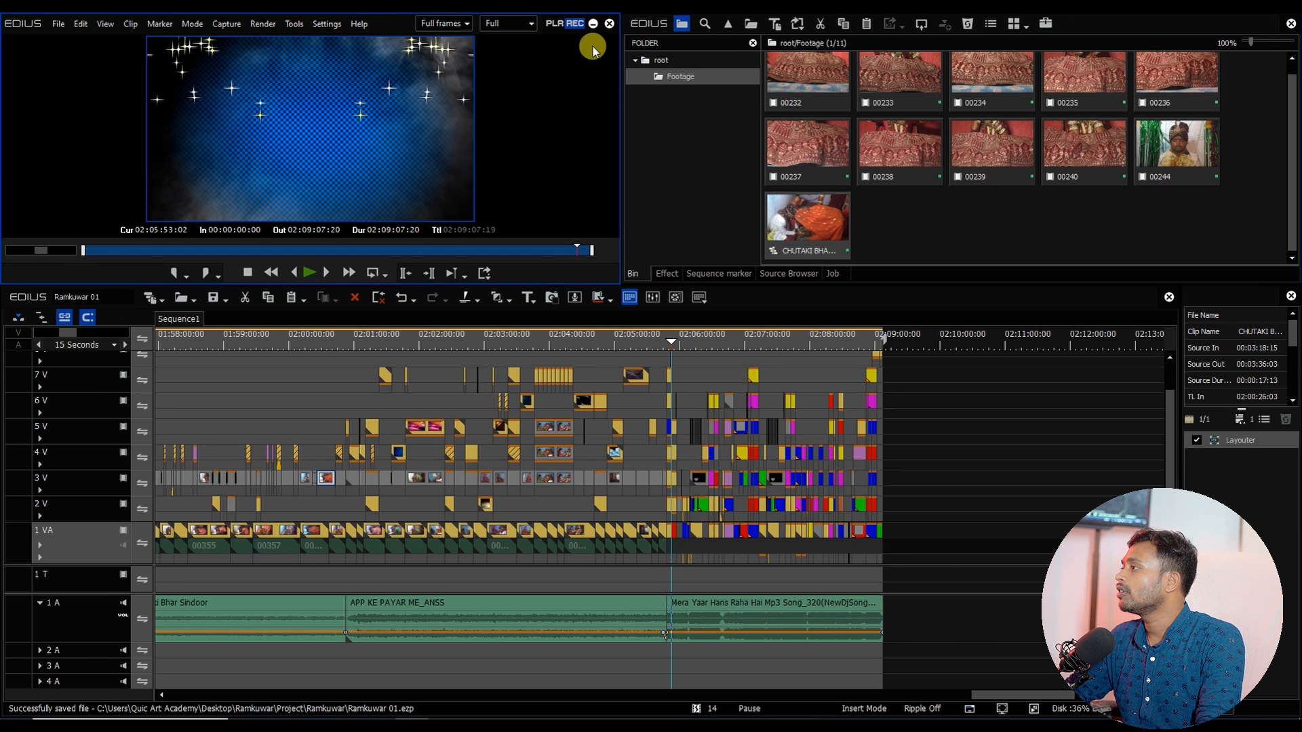
{"action": "left_click", "coordinate": [593, 23]}
{"action": "key", "text": "super+e"}
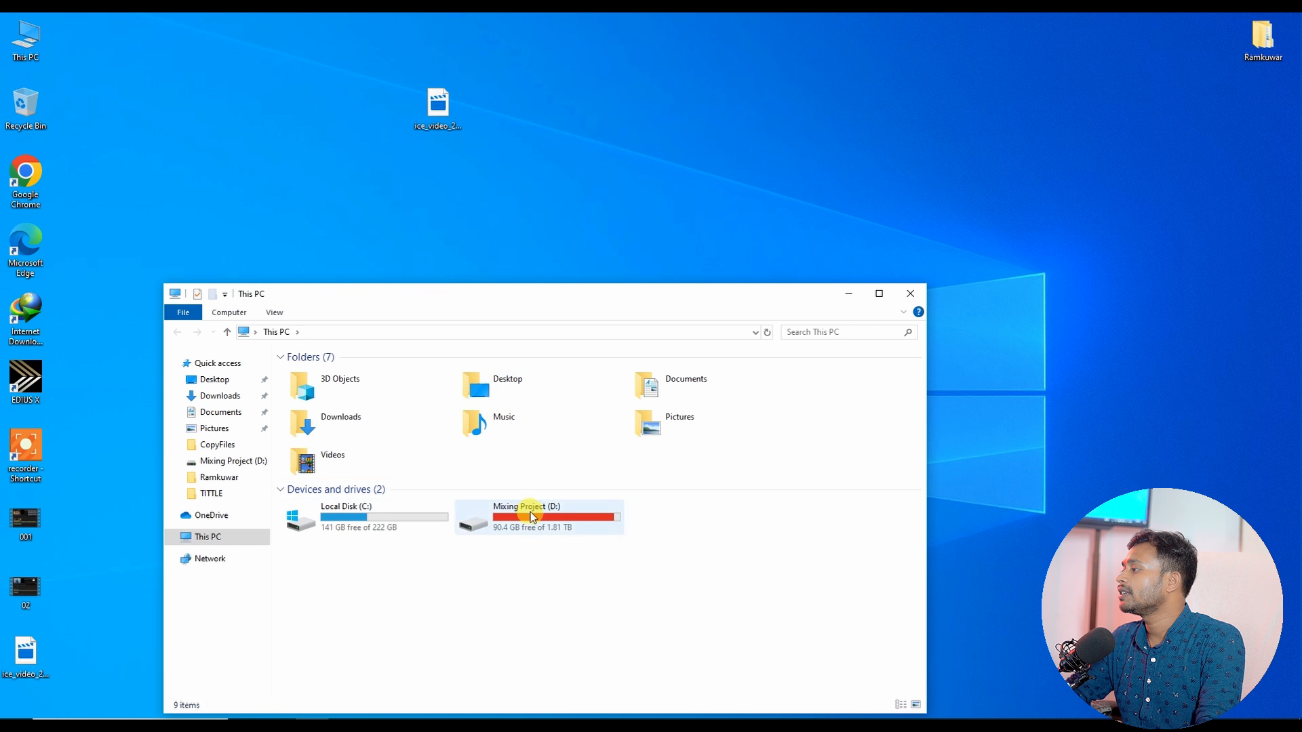
Step: Open the FOOTAGE folder inside Canopus Song on the Mixing Project (D:) drive and switch to large icons
{"action": "double_click", "coordinate": [523, 514]}
{"action": "left_click", "coordinate": [883, 291]}
{"action": "left_click", "coordinate": [386, 122]}
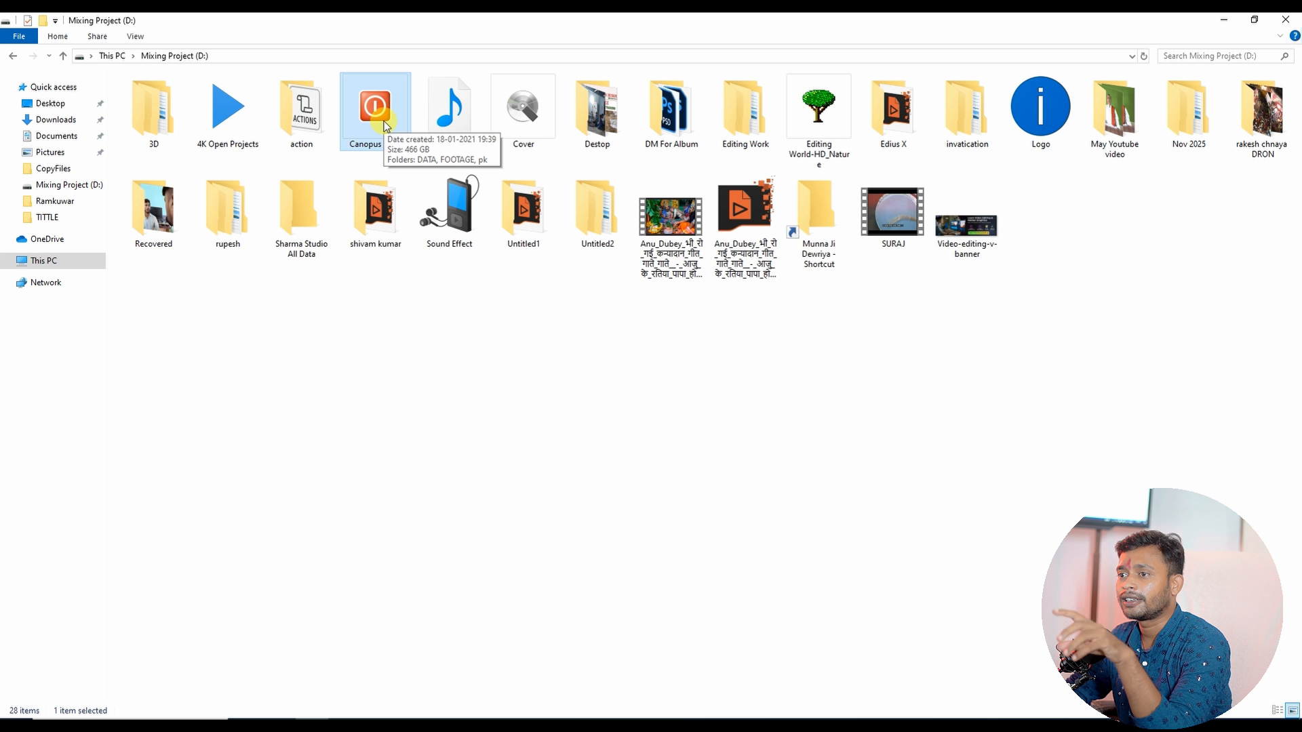
{"action": "double_click", "coordinate": [386, 124]}
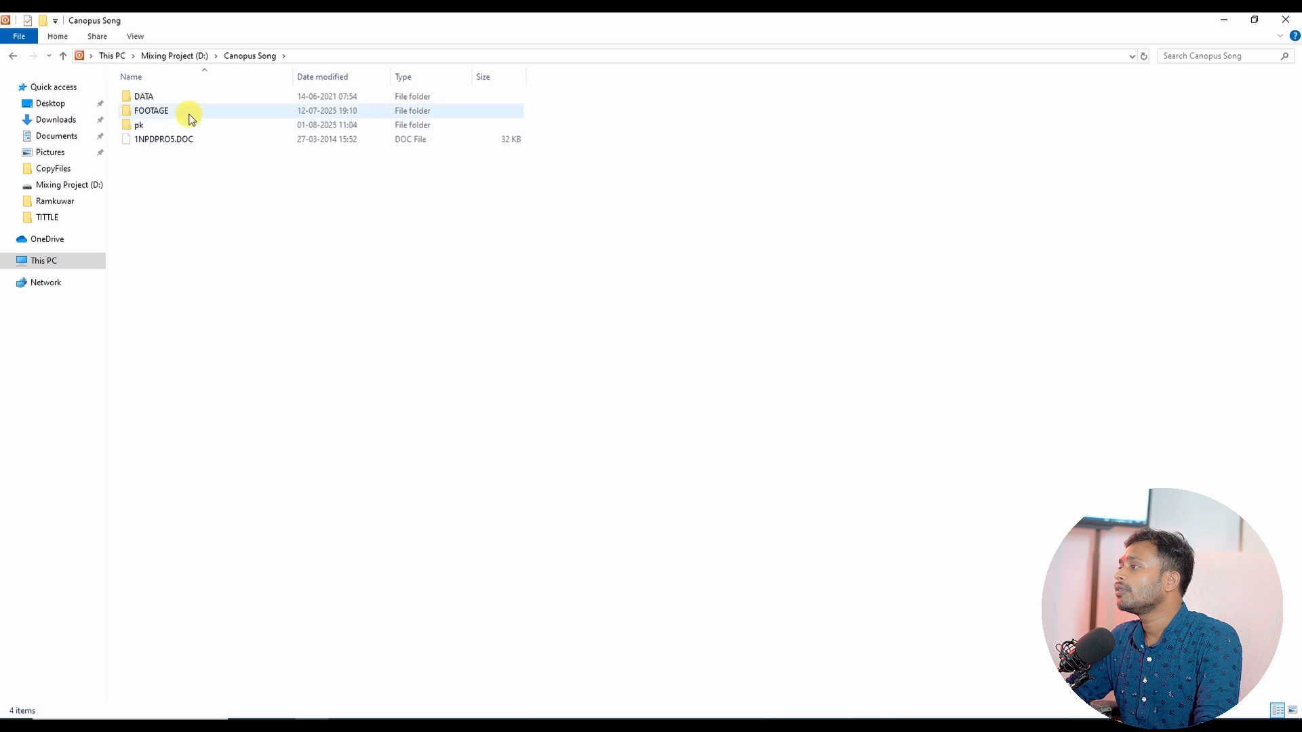
{"action": "left_click", "coordinate": [163, 114]}
{"action": "double_click", "coordinate": [163, 116]}
{"action": "left_click", "coordinate": [163, 116]}
{"action": "left_click", "coordinate": [659, 201]}
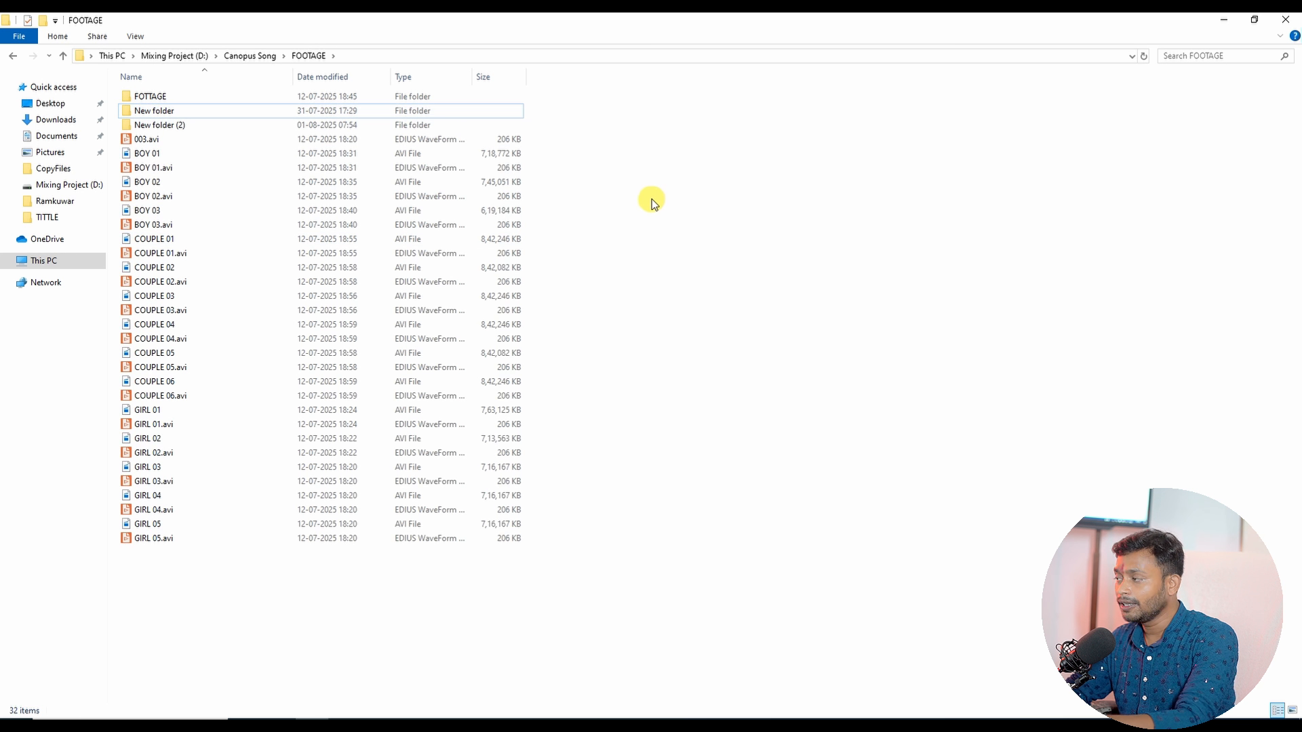
{"action": "key", "text": "ctrl+shift+2"}
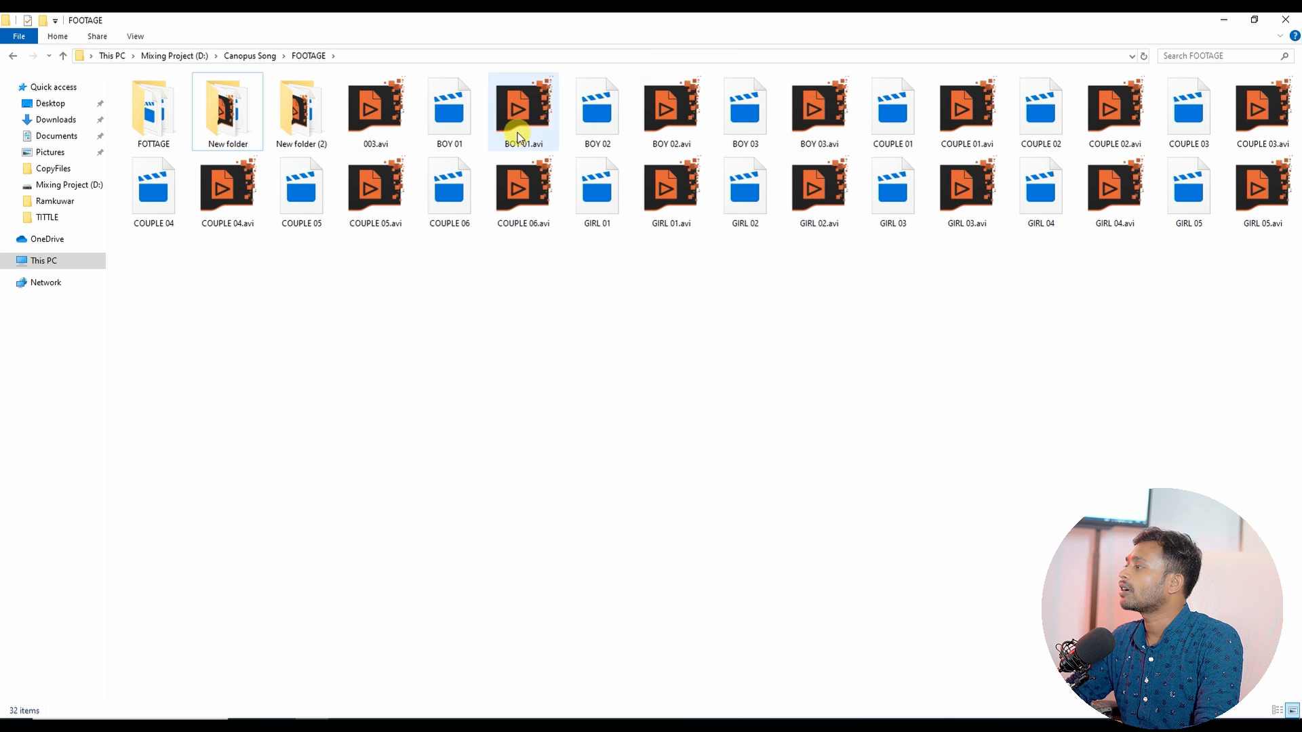
Step: Delete all the video and waveform files in the FOOTAGE folder, keeping its three subfolders
{"action": "left_click", "coordinate": [381, 124]}
{"action": "left_click", "coordinate": [1251, 195], "text": "shift"}
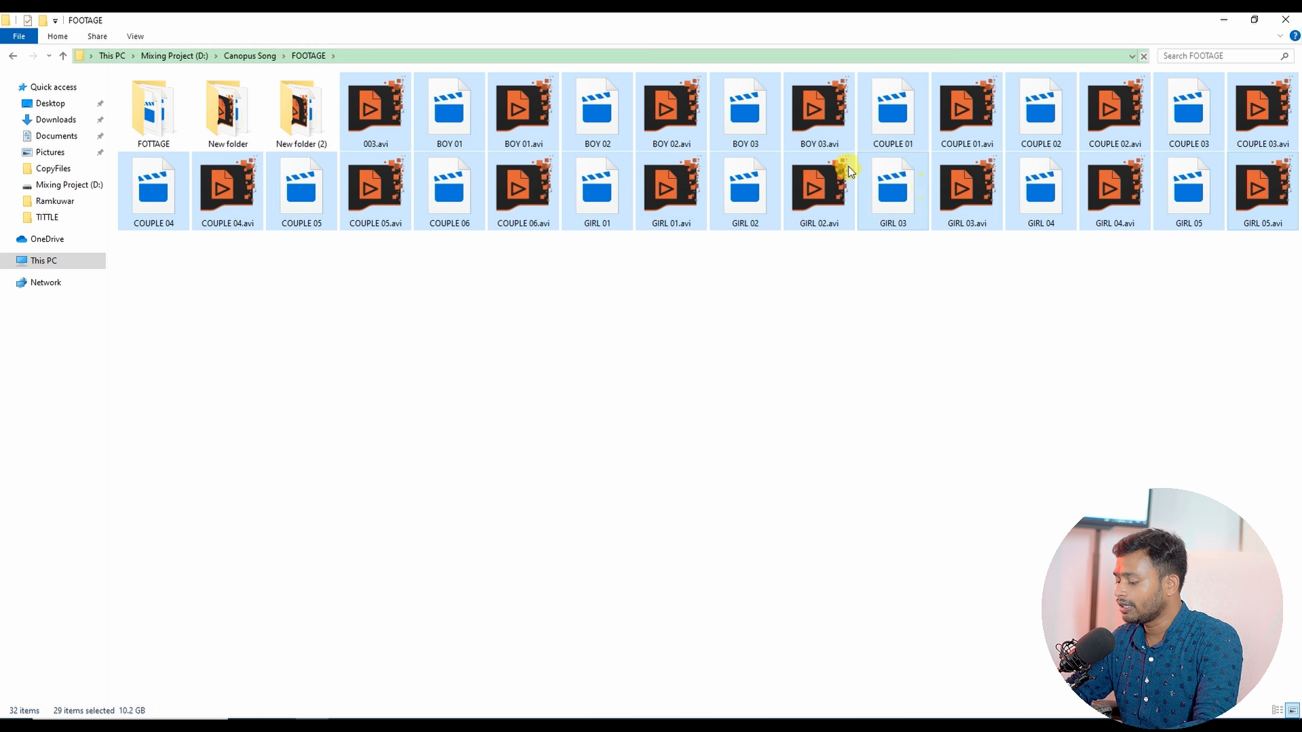
{"action": "key", "text": "Delete"}
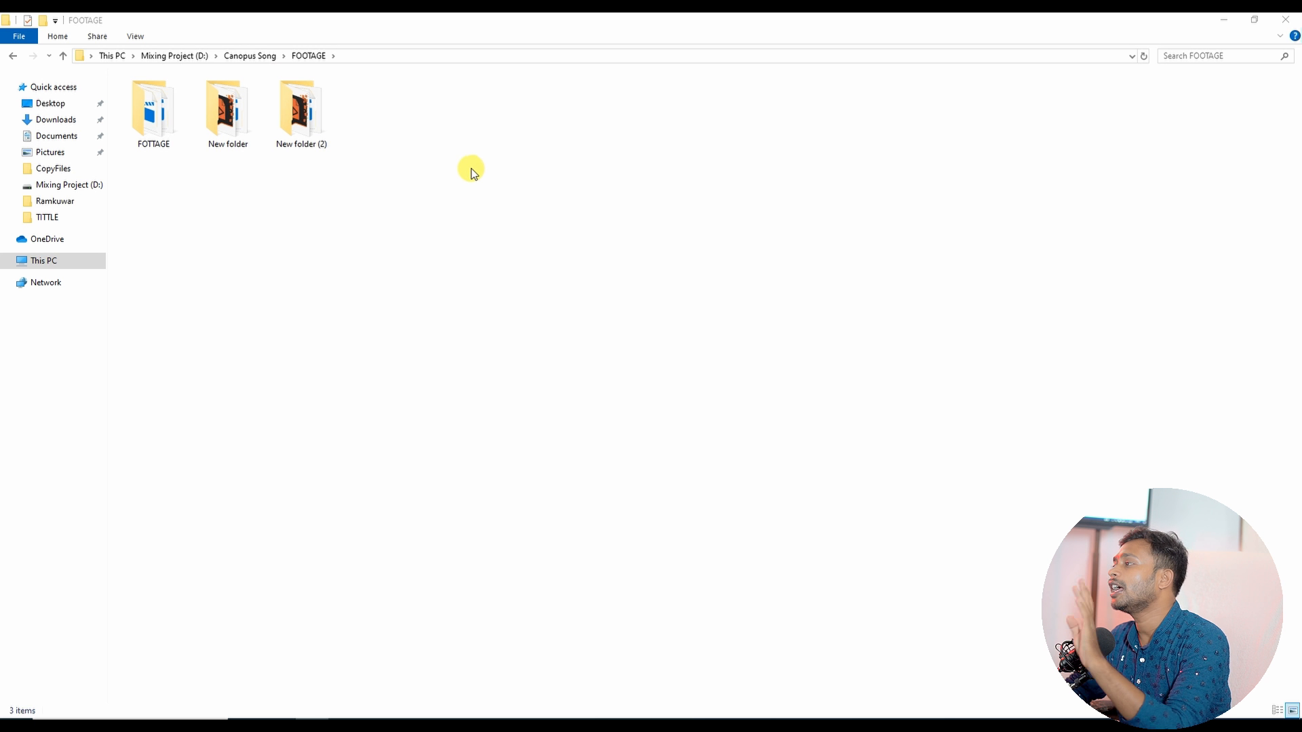
Step: Close the Explorer and Get Help windows and open the Ramkuwar folder from the desktop
{"action": "left_click", "coordinate": [247, 56]}
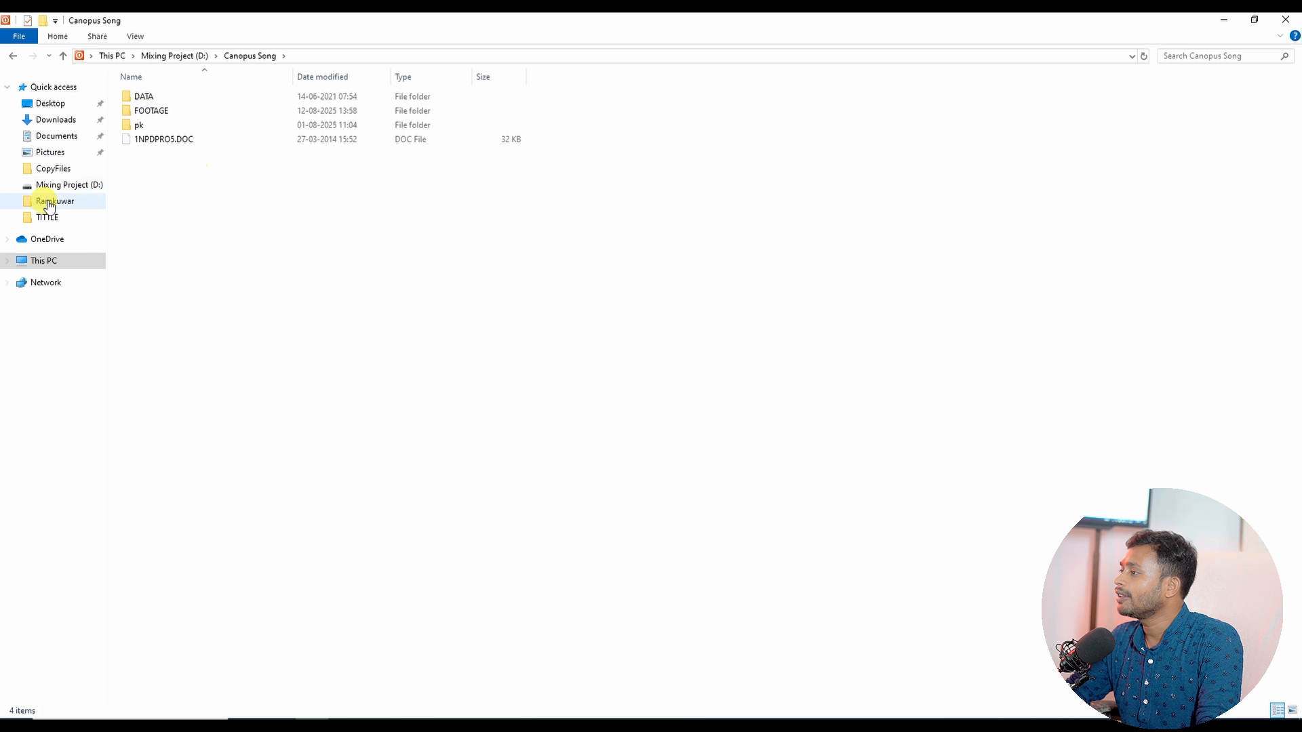
{"action": "left_click", "coordinate": [1288, 19]}
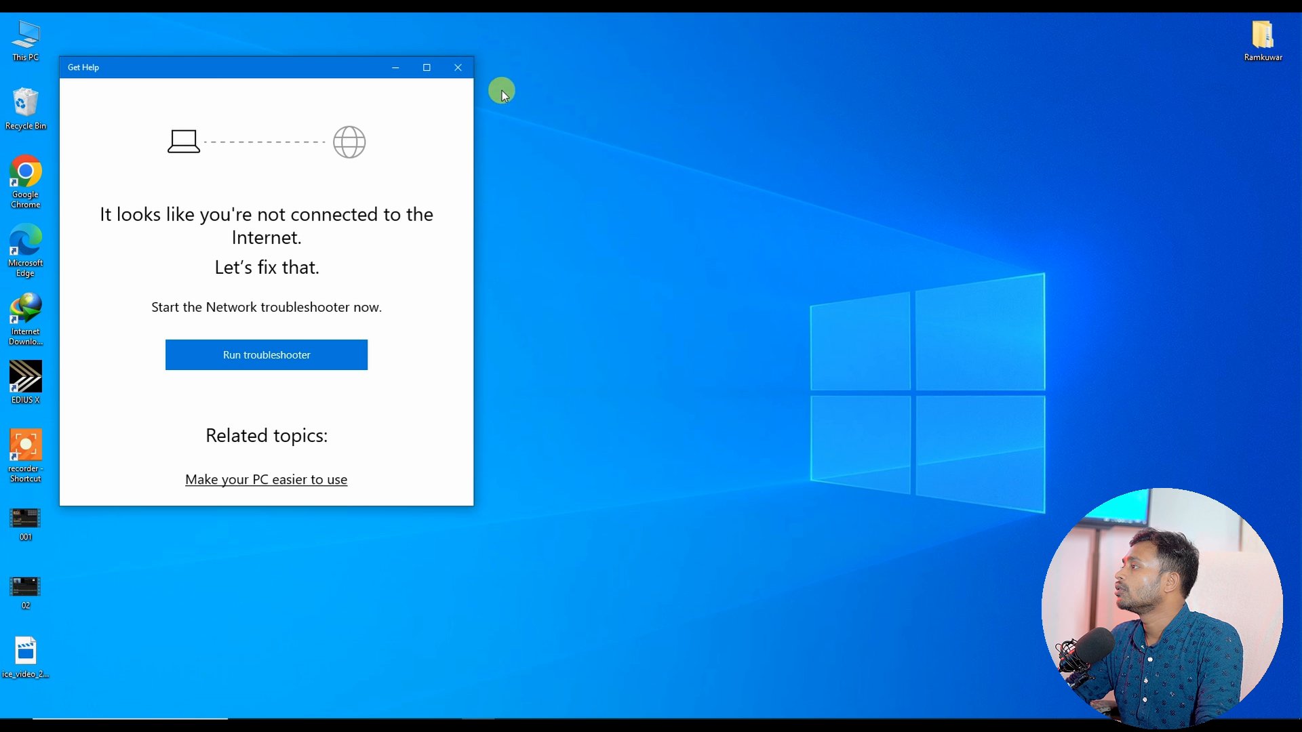
{"action": "left_click", "coordinate": [457, 67]}
{"action": "double_click", "coordinate": [1256, 43]}
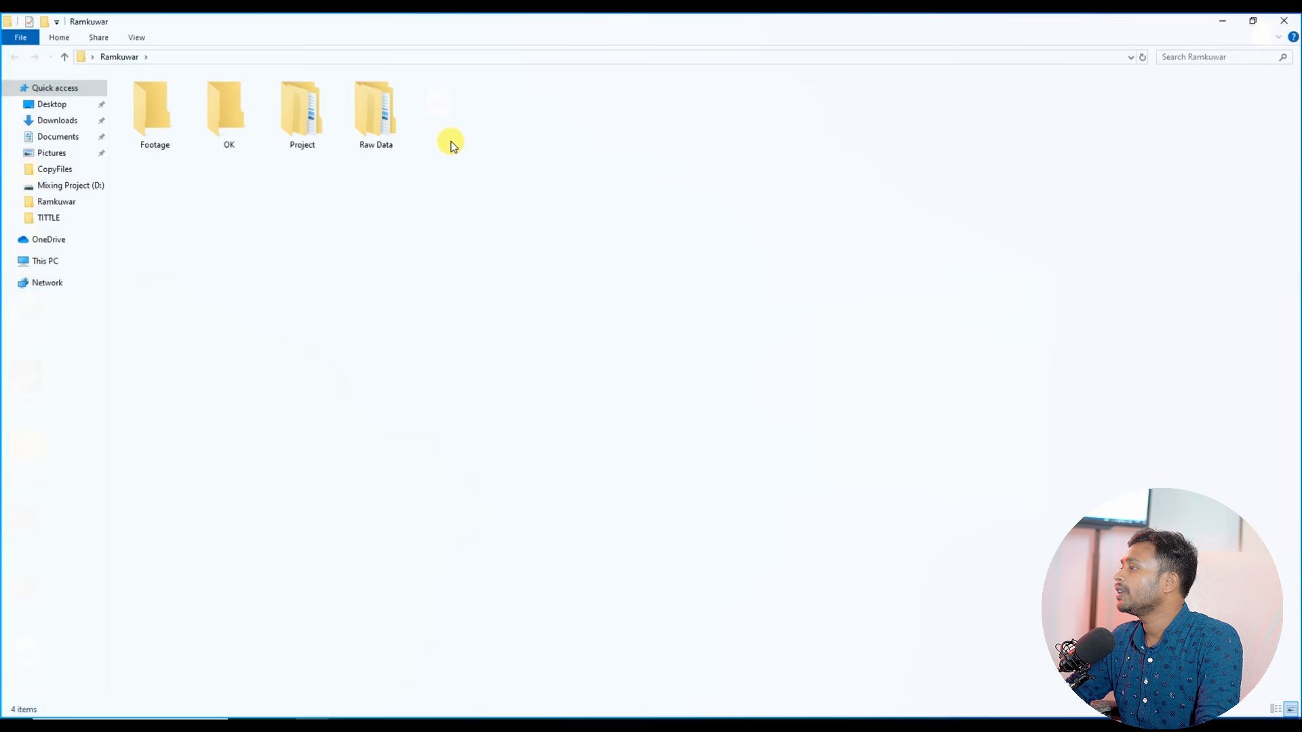
Step: Browse the Footage, Project and OK subfolders of the Ramkuwar folder
{"action": "left_click", "coordinate": [156, 133]}
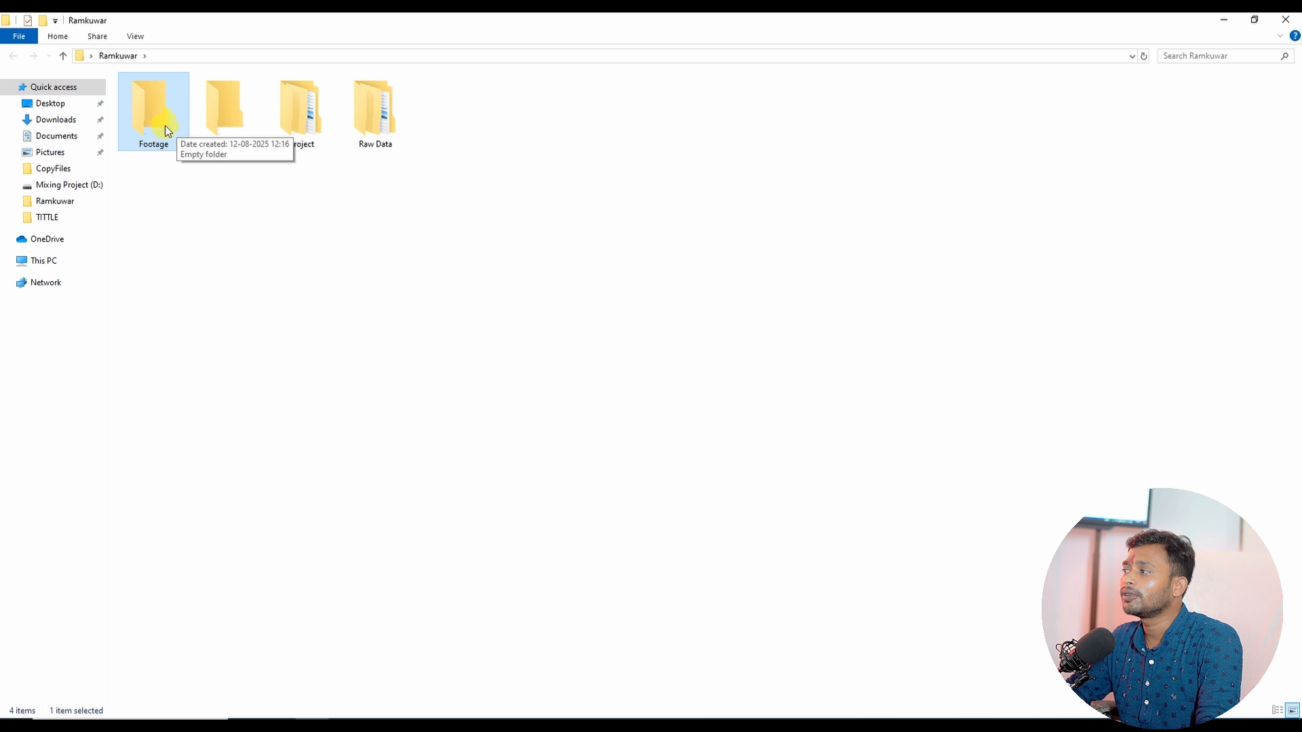
{"action": "left_click", "coordinate": [300, 131]}
{"action": "double_click", "coordinate": [316, 124]}
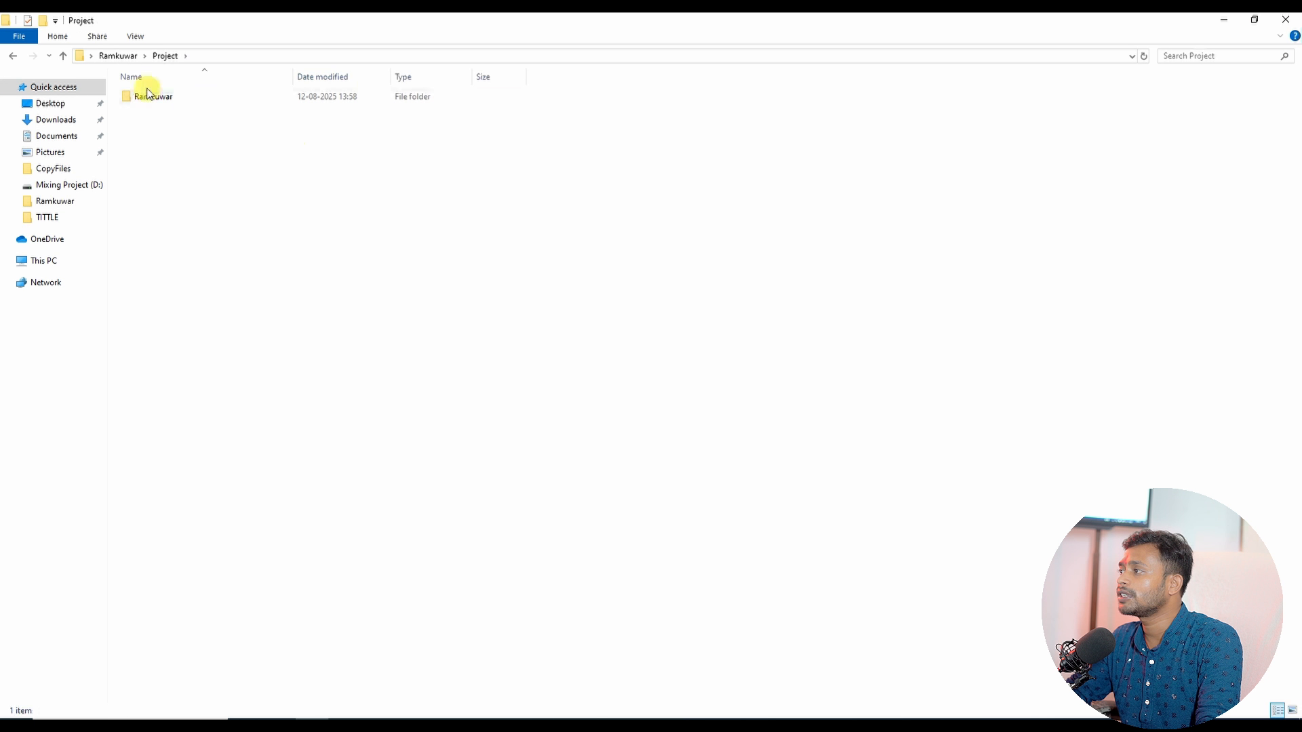
{"action": "double_click", "coordinate": [160, 95]}
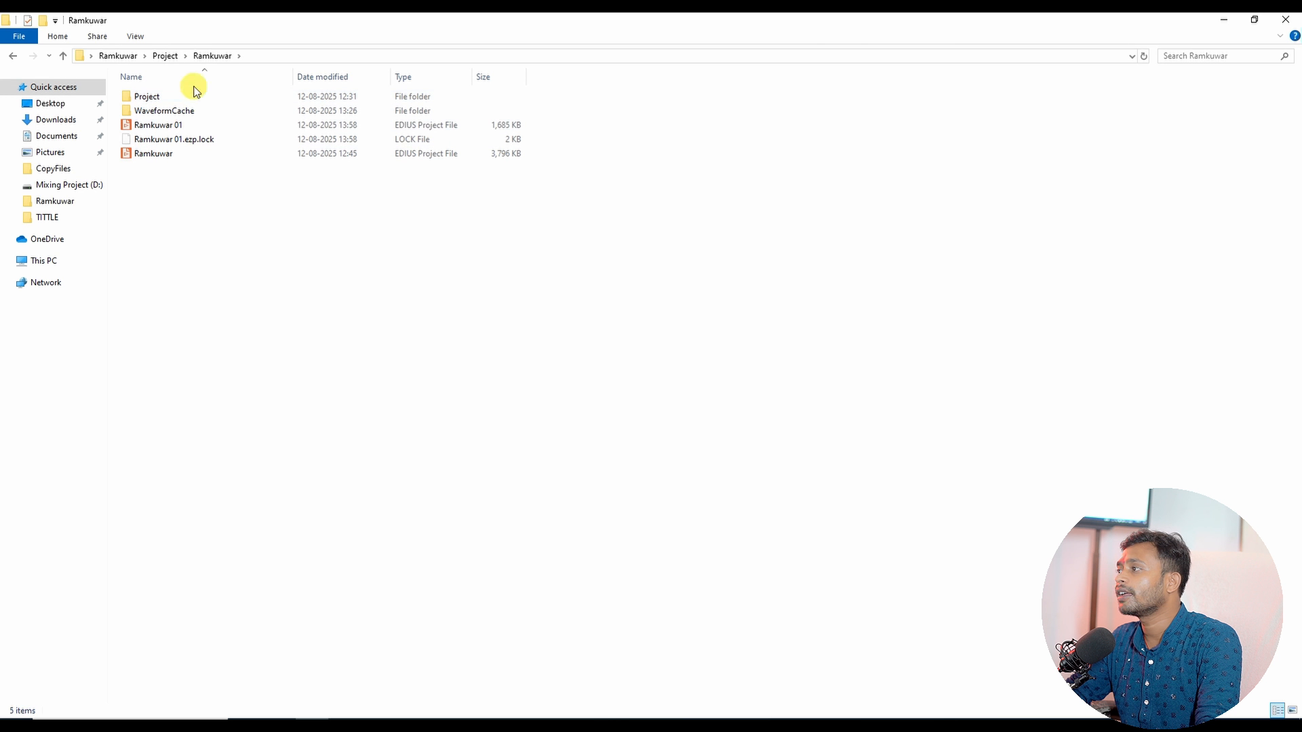
{"action": "left_click", "coordinate": [166, 56]}
{"action": "left_click", "coordinate": [122, 56]}
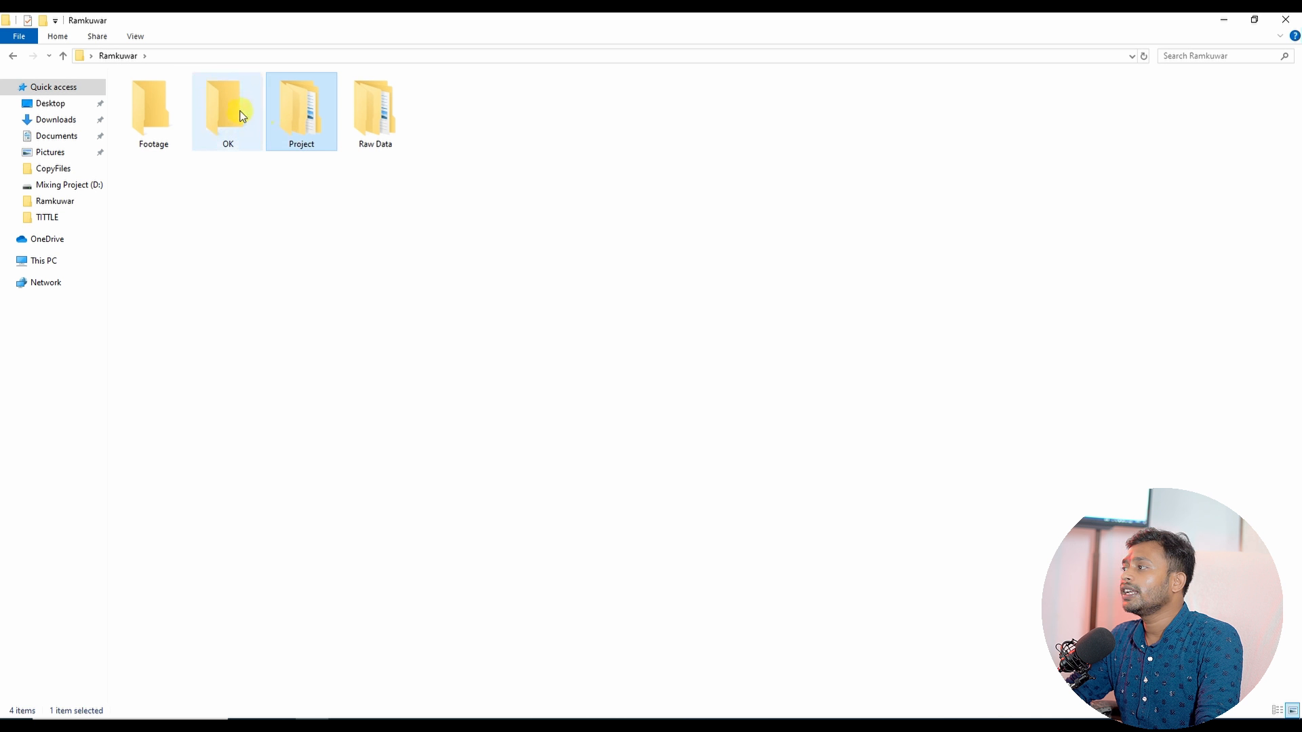
{"action": "left_click", "coordinate": [251, 144]}
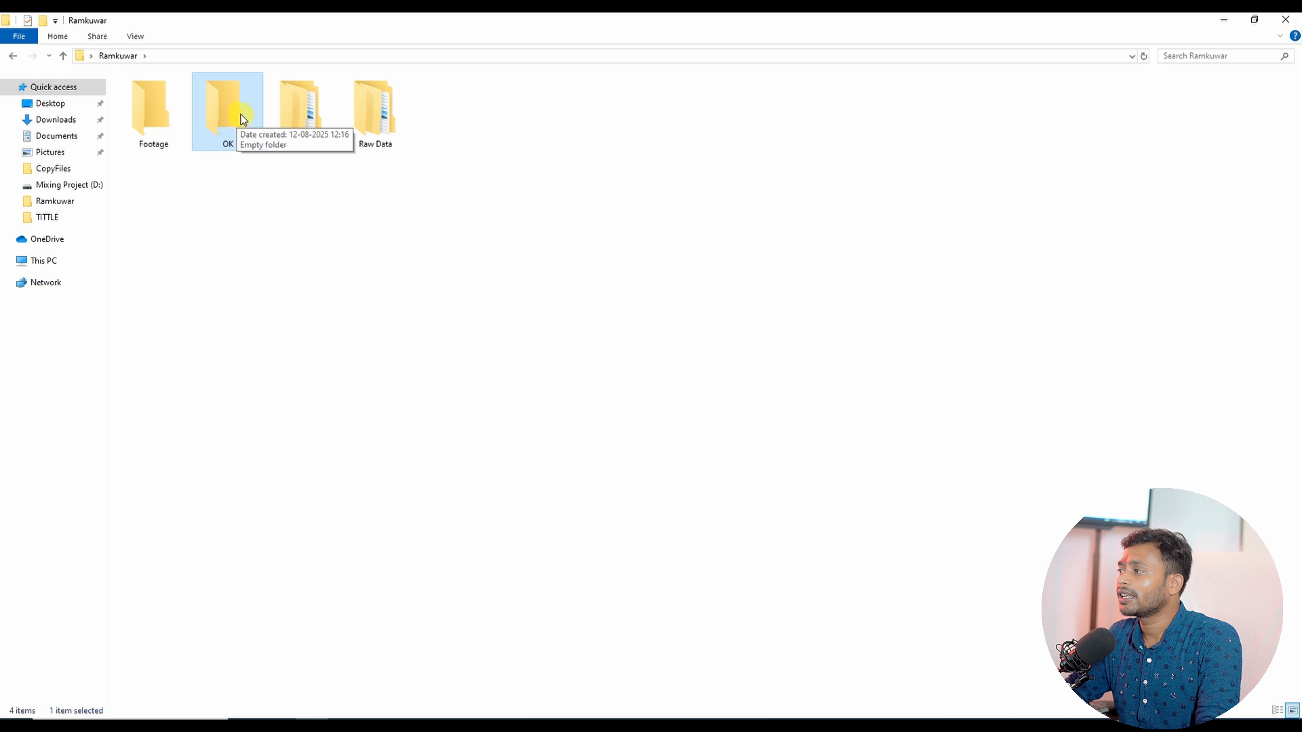
Step: Close the Ramkuwar folder window to return to the editor
{"action": "left_click", "coordinate": [141, 123]}
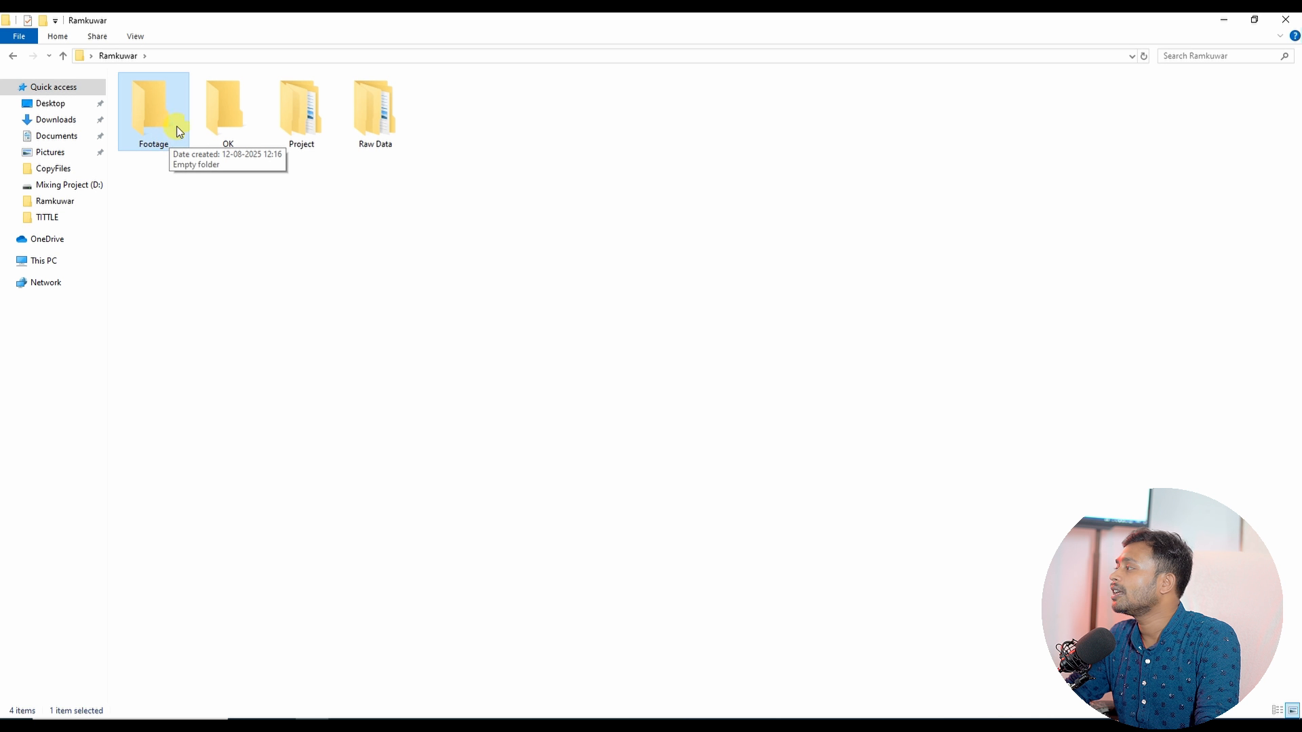
{"action": "left_click", "coordinate": [494, 242]}
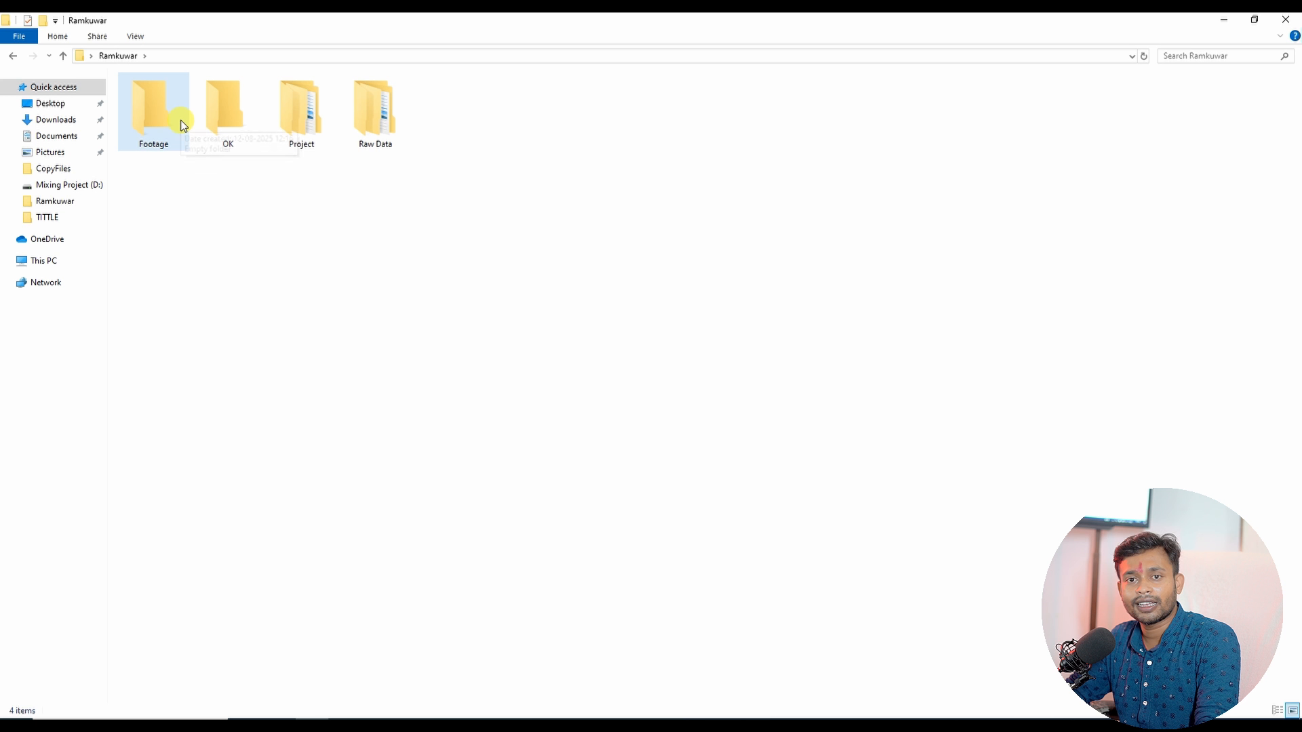
{"action": "left_click", "coordinate": [1284, 19]}
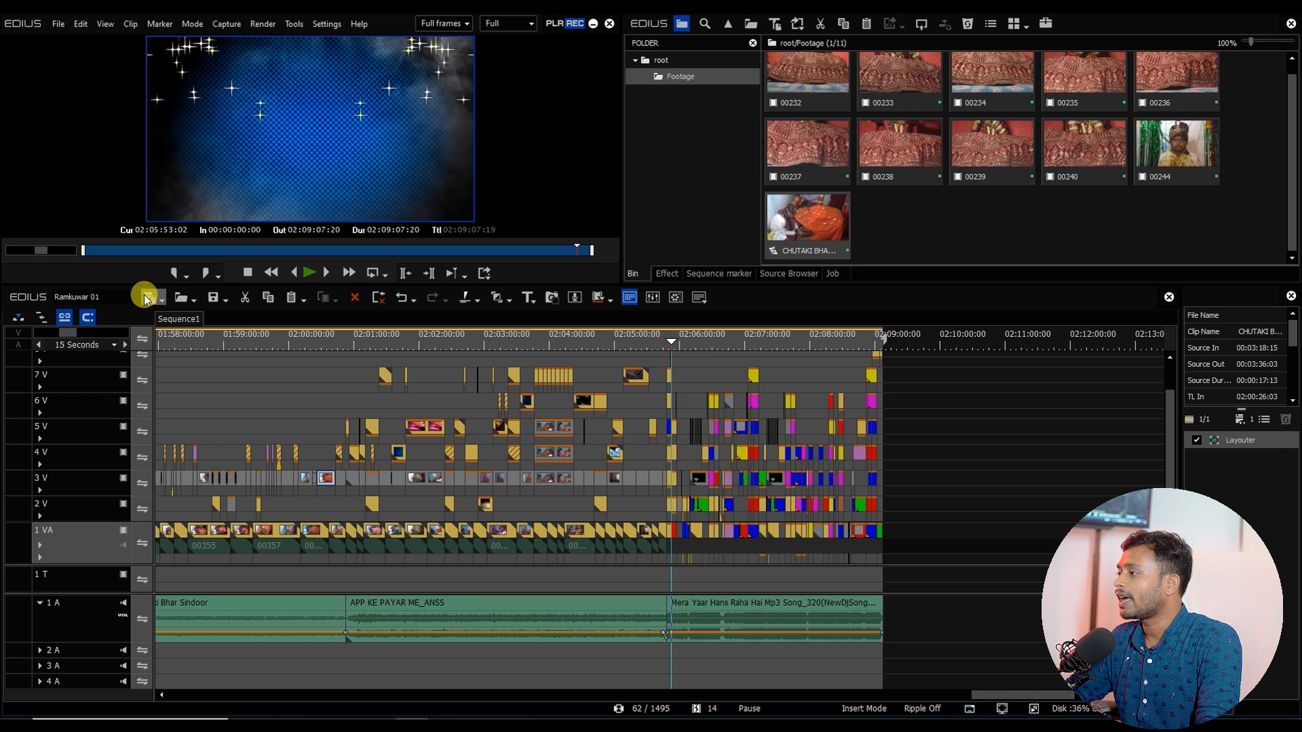
Step: Create a new sequence and place clip 00244 at its start on the 1 VA track
{"action": "left_click", "coordinate": [150, 298]}
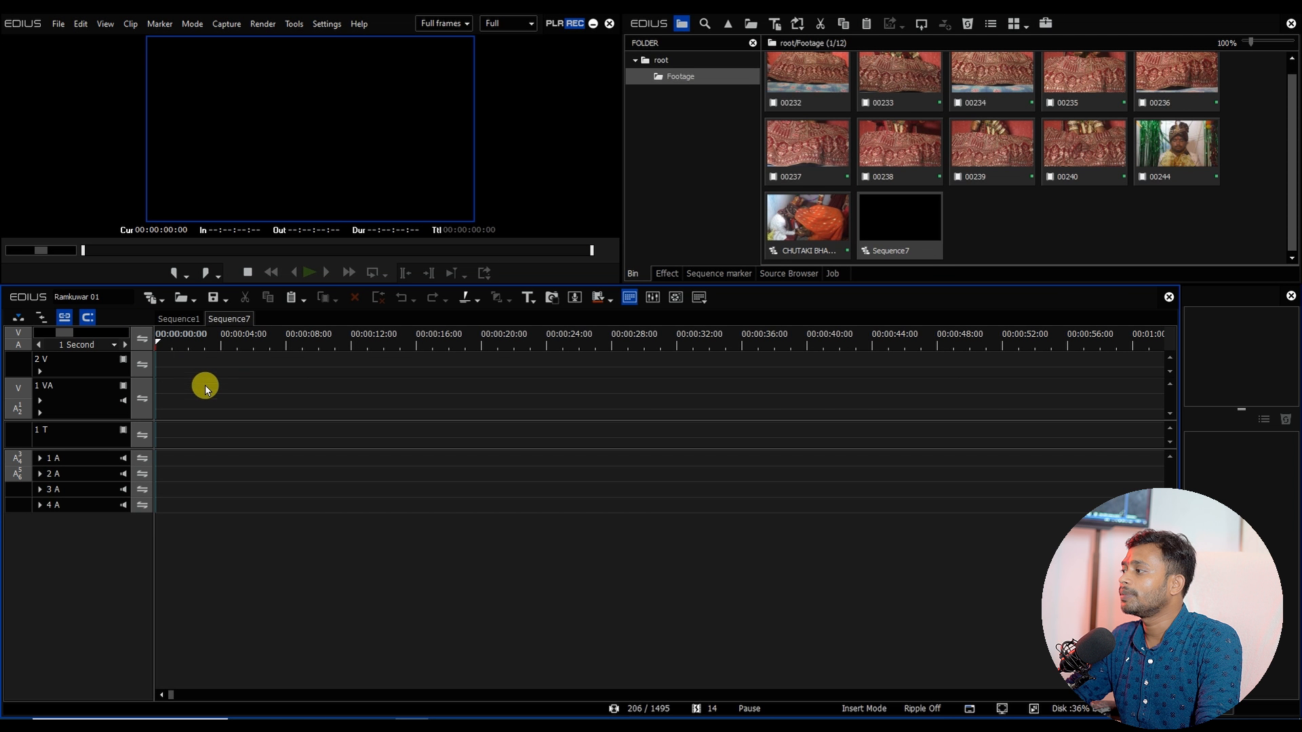
{"action": "left_click", "coordinate": [1170, 141]}
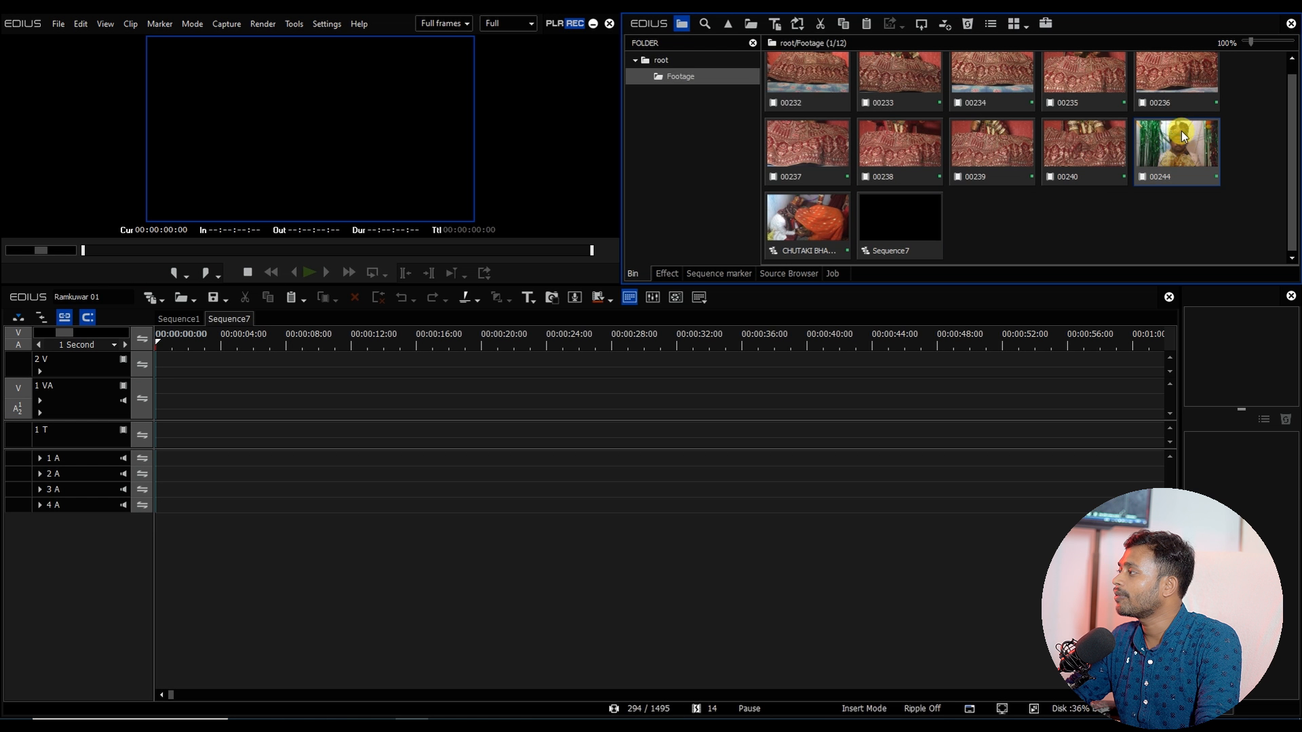
{"action": "left_click_drag", "start_coordinate": [1193, 166], "coordinate": [166, 390]}
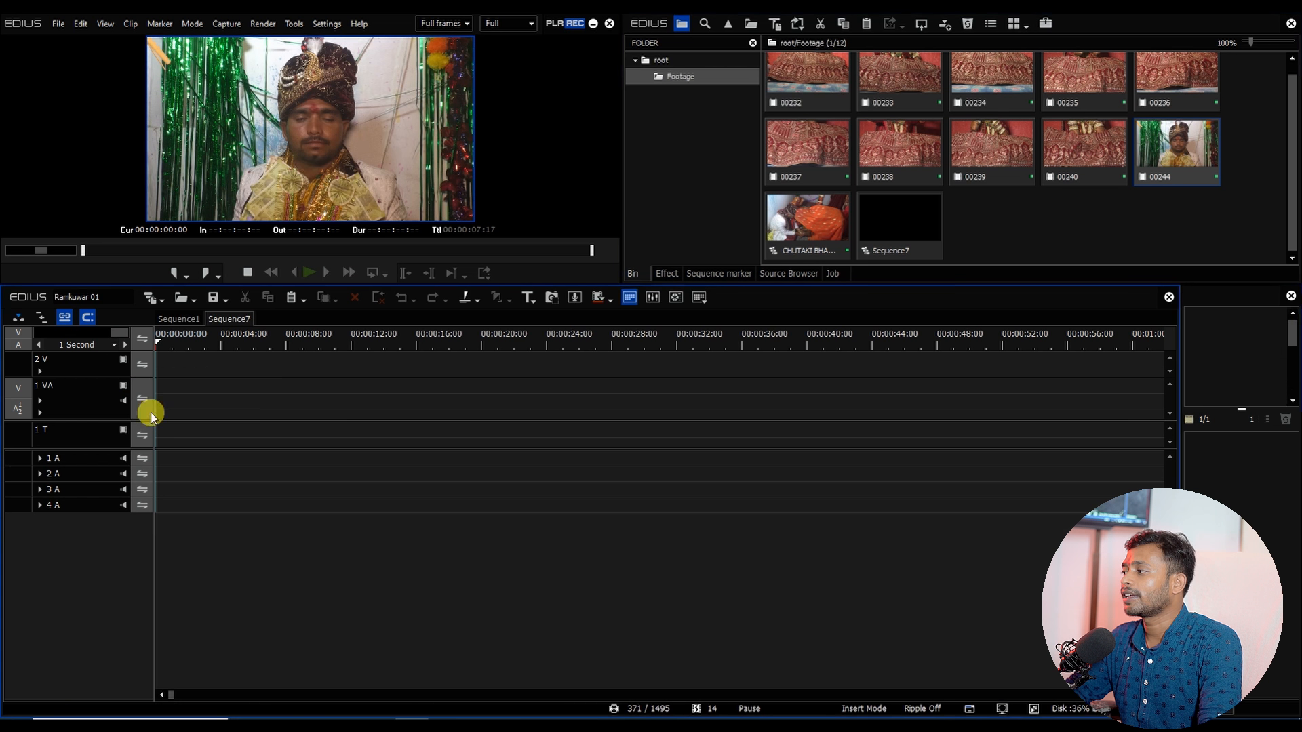
Step: Preview clip 00244 and trim its start at about 00:00:05:02
{"action": "left_click_drag", "start_coordinate": [165, 340], "coordinate": [257, 359]}
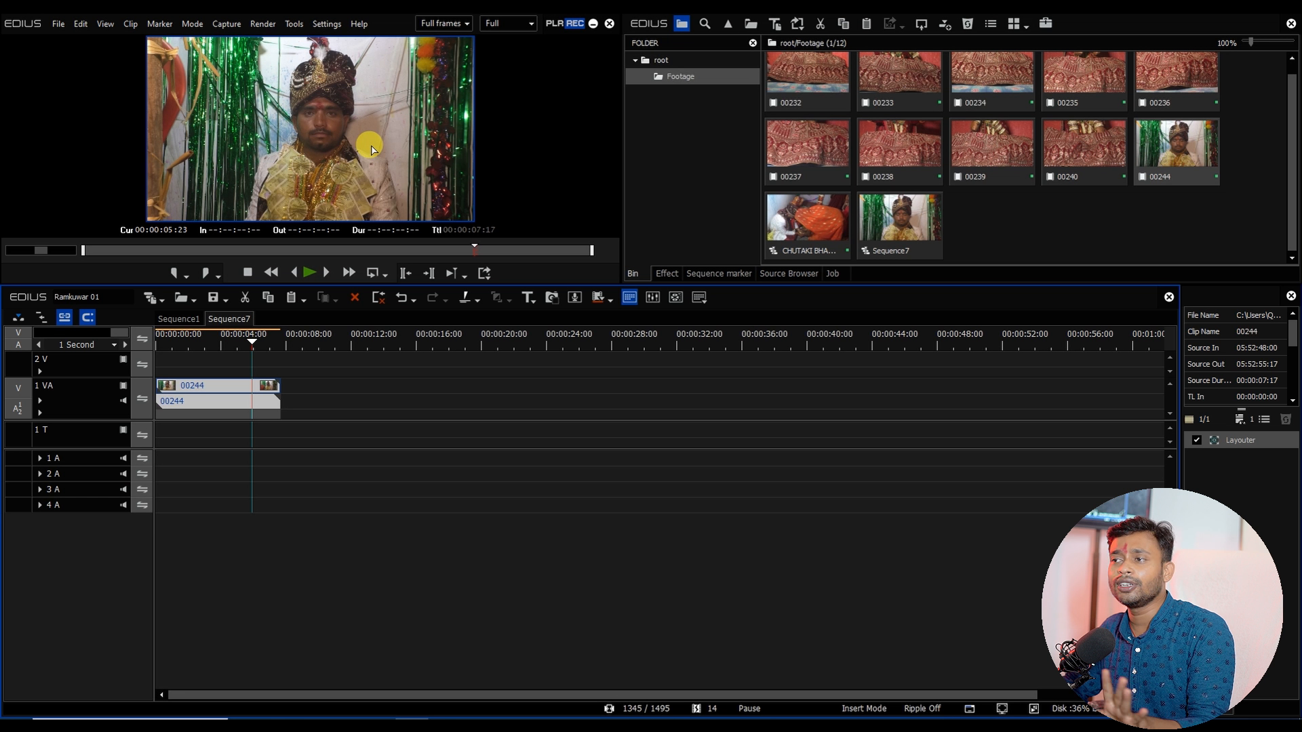
{"action": "left_click", "coordinate": [155, 349]}
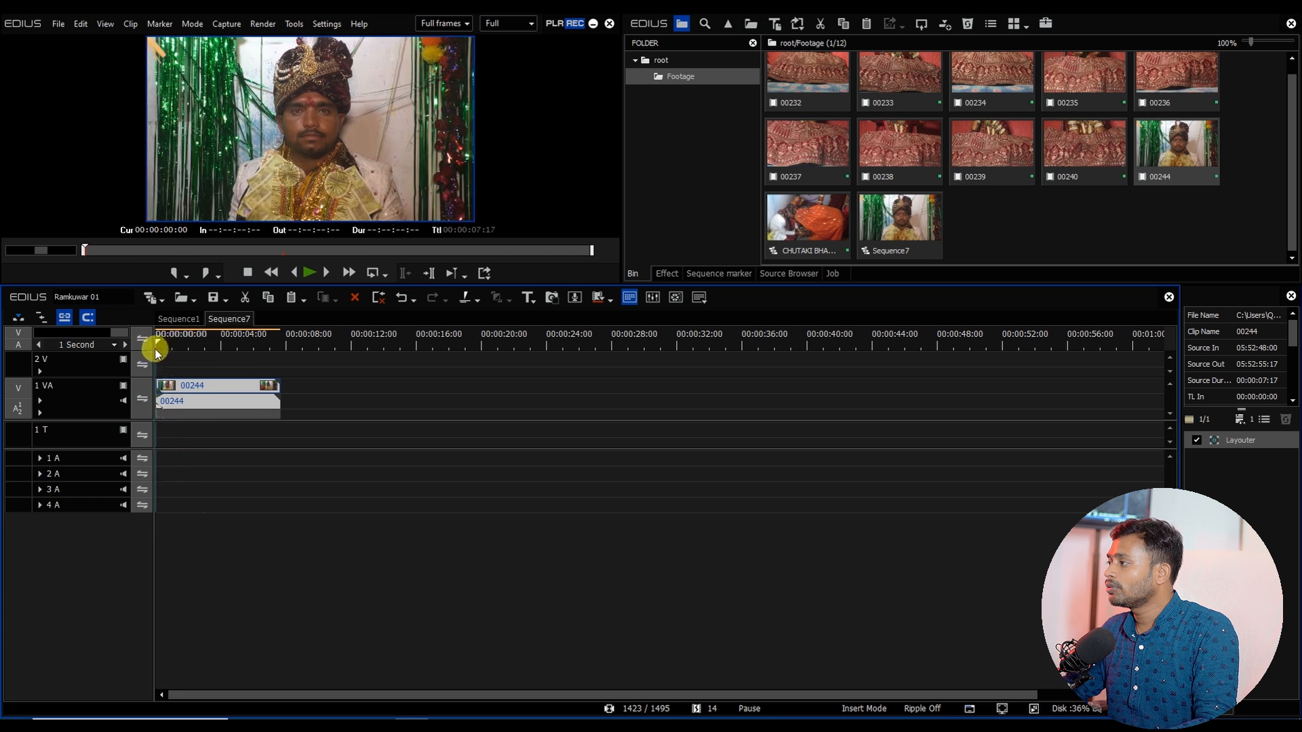
{"action": "key", "text": "space"}
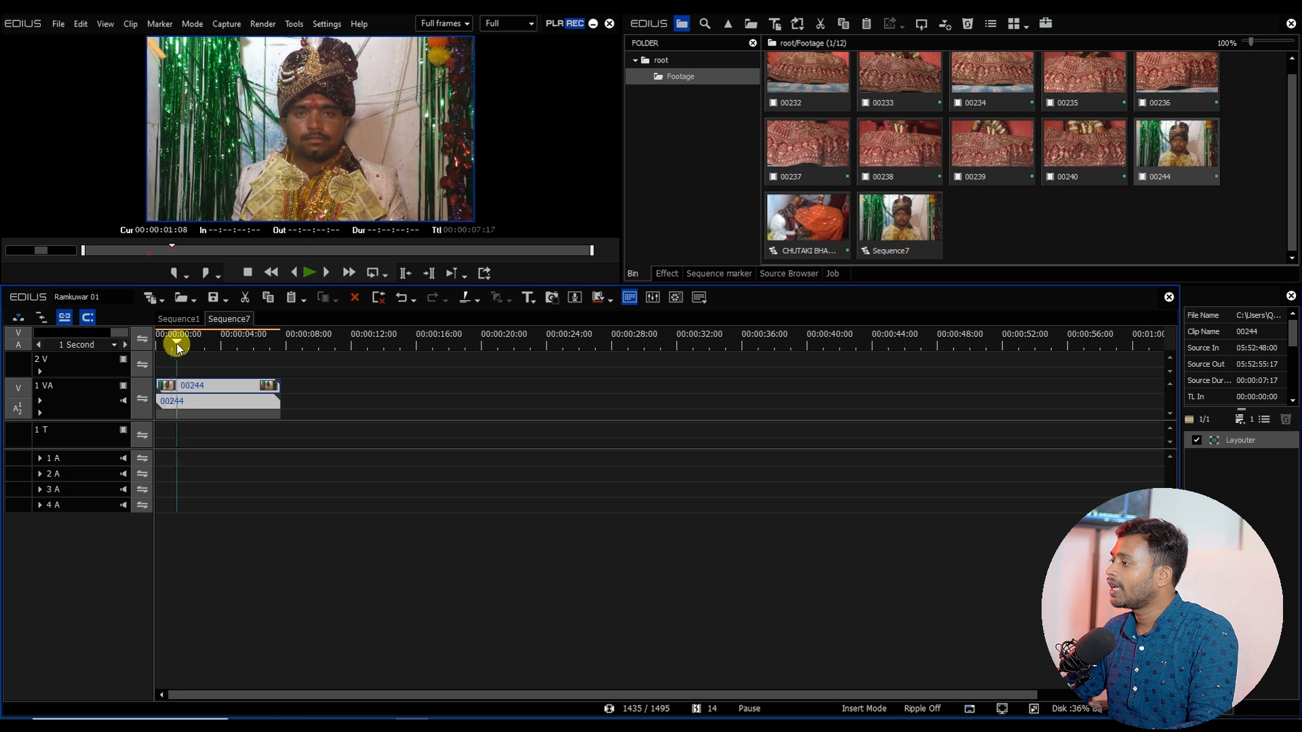
{"action": "left_click_drag", "start_coordinate": [174, 343], "coordinate": [237, 355]}
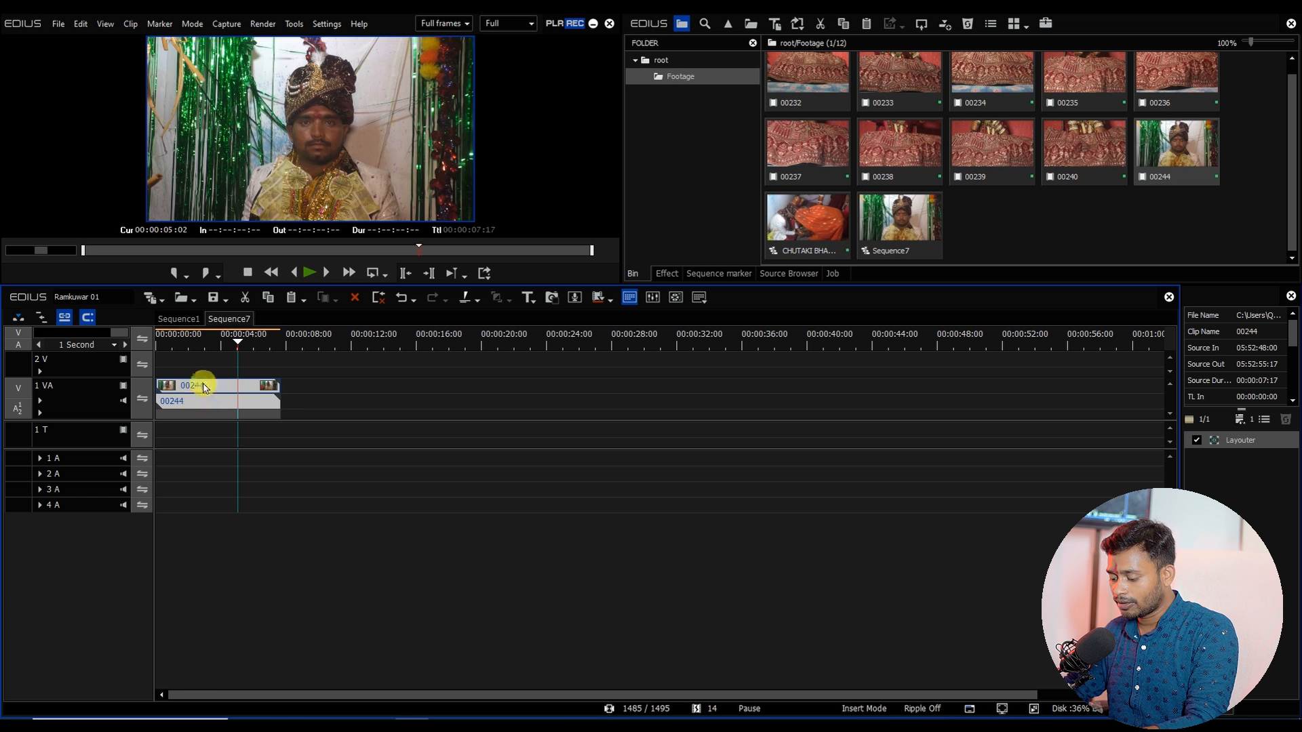
{"action": "key", "text": "n"}
Step: Trim the end of clip 00244 at about 00:00:05:23
{"action": "key", "text": "space"}
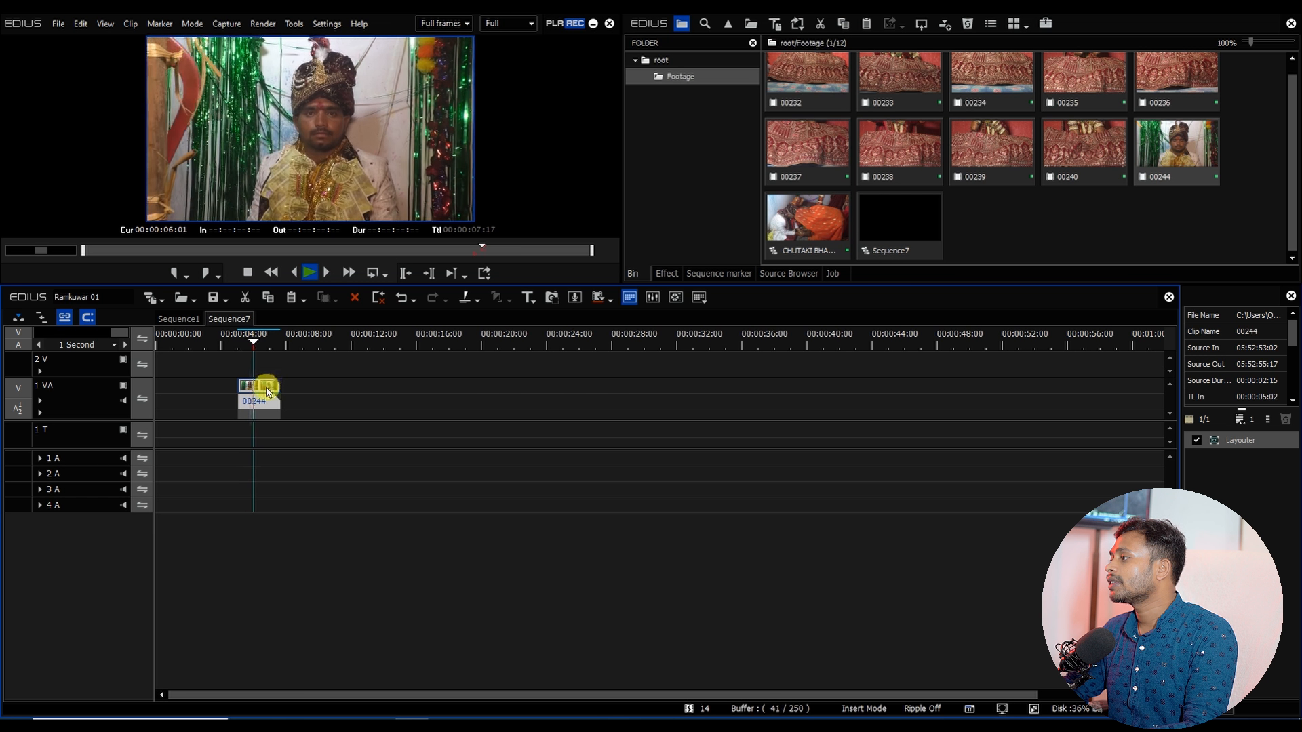
{"action": "key", "text": "space"}
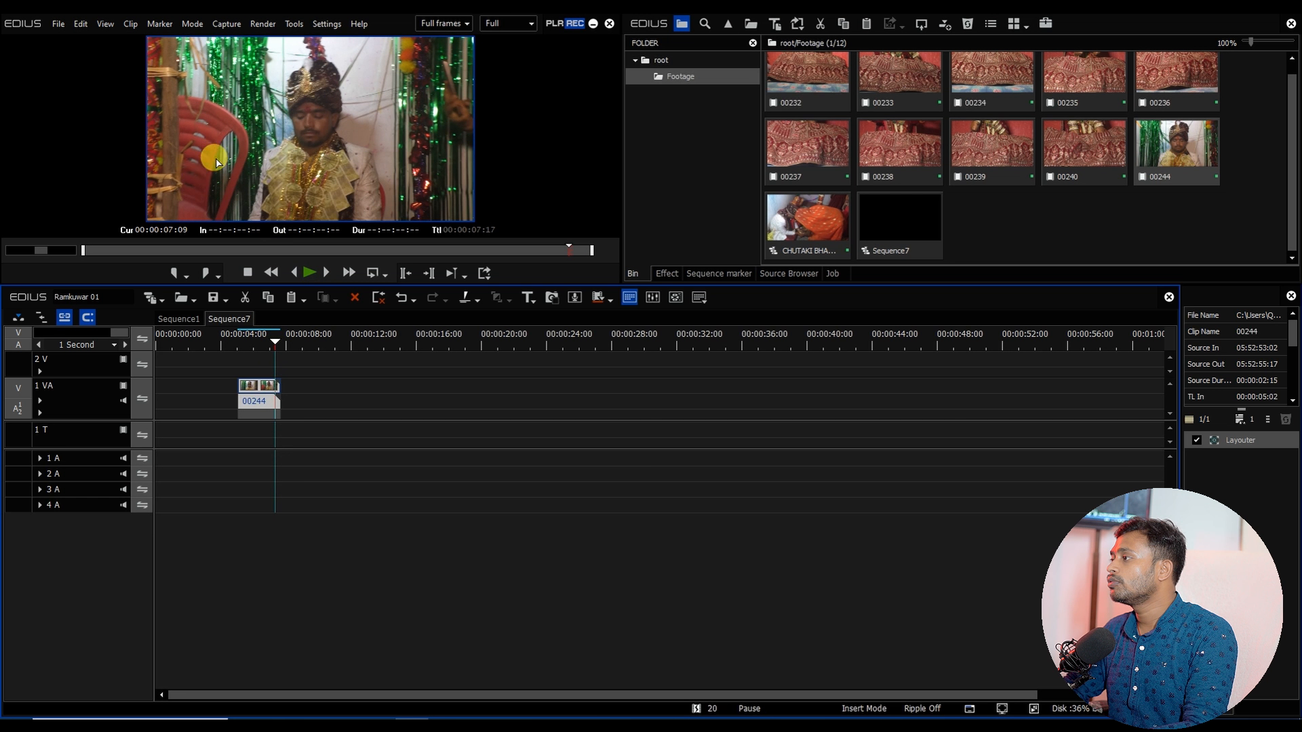
{"action": "left_click", "coordinate": [256, 346]}
{"action": "left_click_drag", "start_coordinate": [255, 346], "coordinate": [252, 344]}
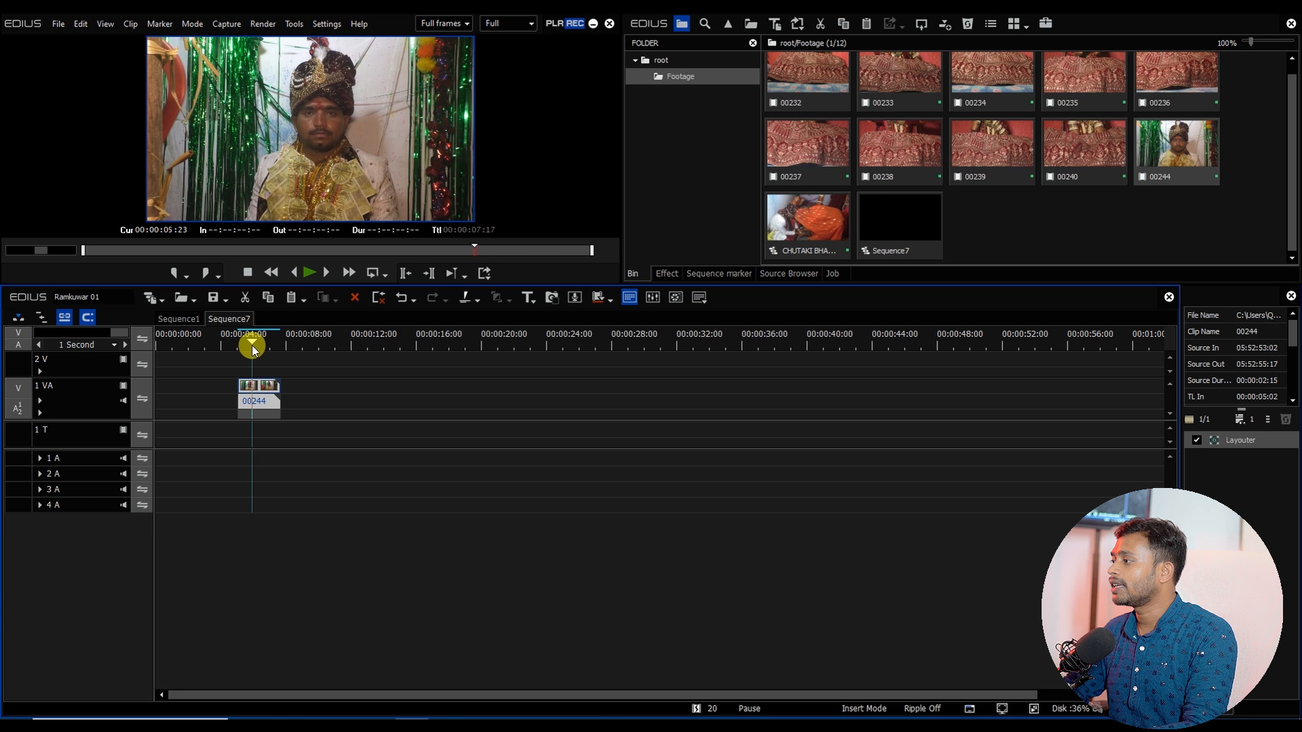
{"action": "left_click", "coordinate": [252, 394]}
{"action": "key", "text": "m"}
Step: Extend the clip's start back to about 00:00:04:06 and play it
{"action": "left_click", "coordinate": [239, 346]}
{"action": "key", "text": "space"}
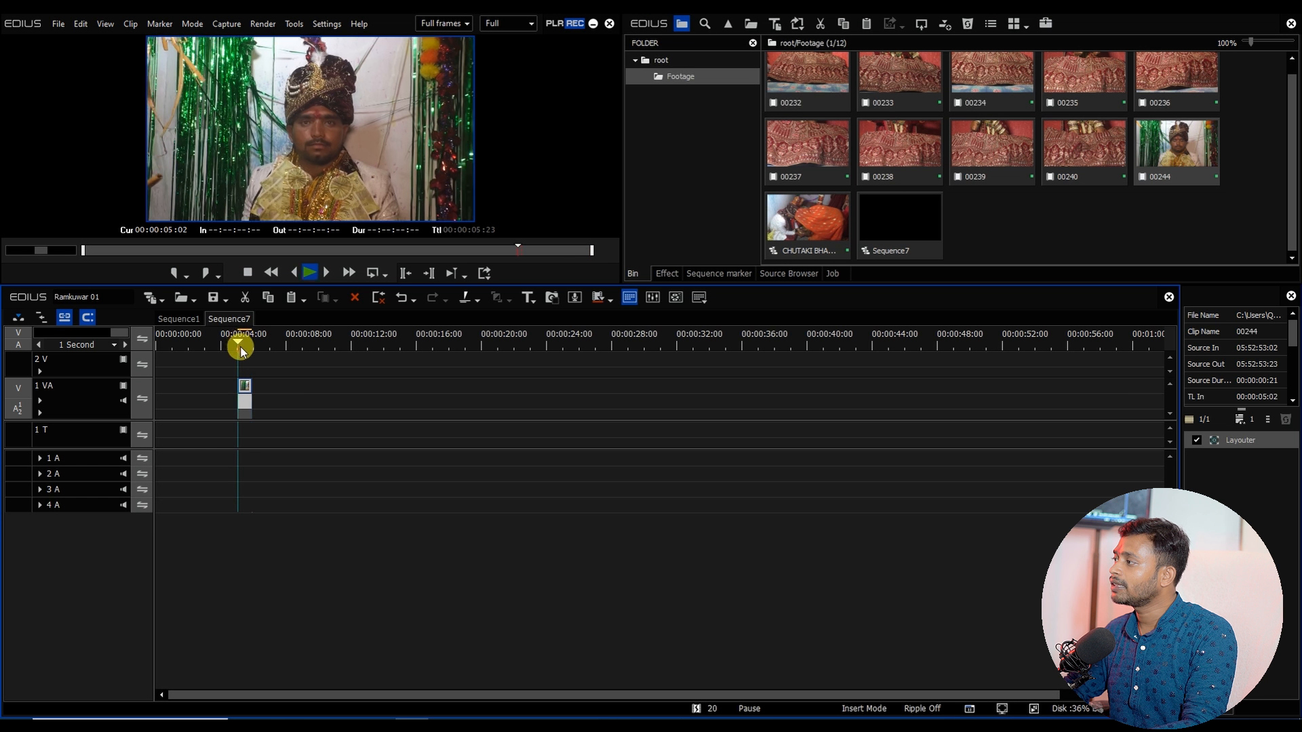
{"action": "key", "text": "space"}
{"action": "left_click_drag", "start_coordinate": [239, 386], "coordinate": [225, 387]}
{"action": "left_click", "coordinate": [227, 341]}
{"action": "key", "text": "space"}
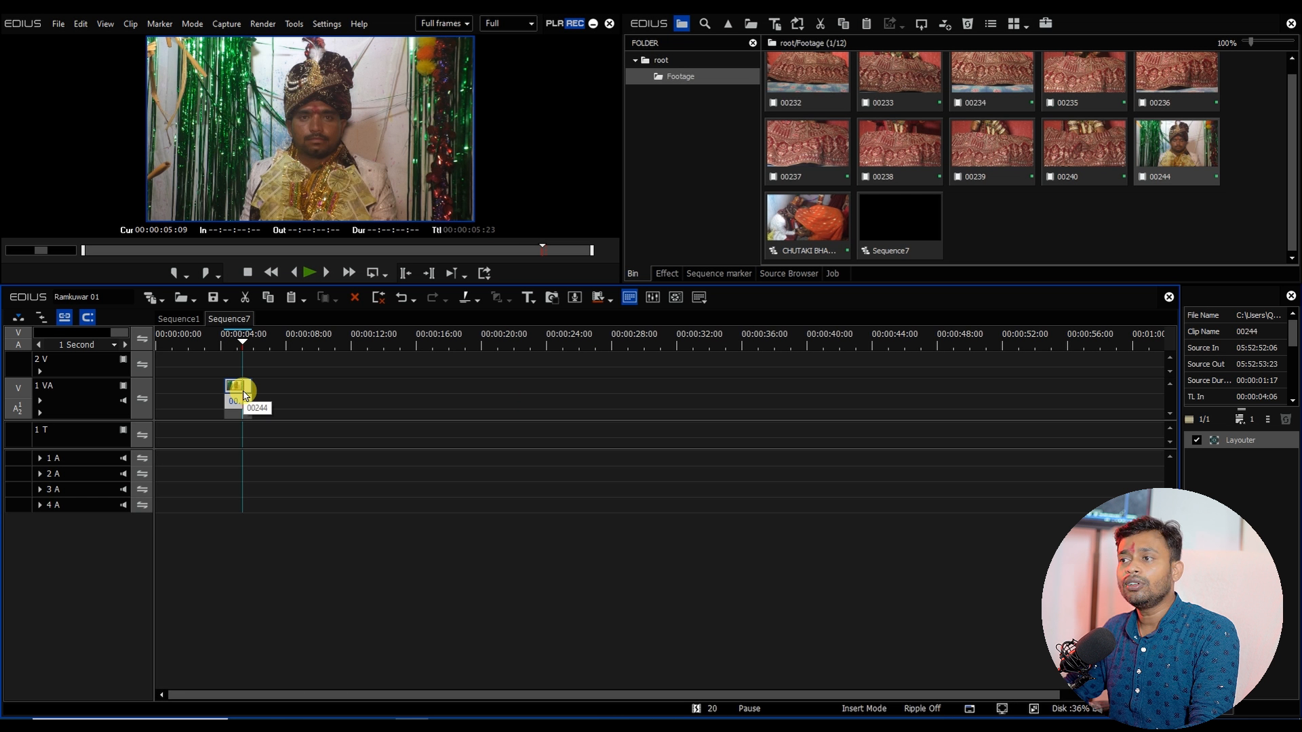
Step: Move the clip to the sequence start and set its speed to 50%, changing its timeline duration
{"action": "left_click_drag", "start_coordinate": [239, 390], "coordinate": [169, 386]}
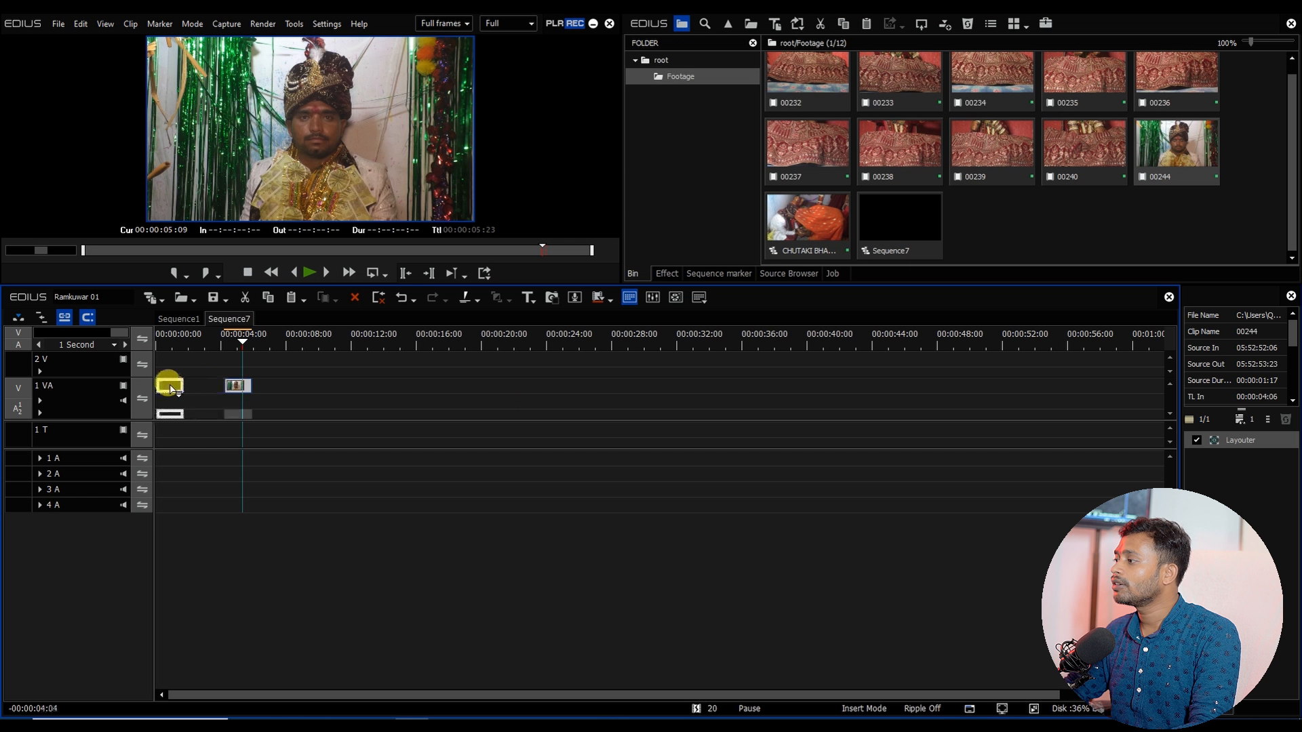
{"action": "left_click", "coordinate": [157, 343]}
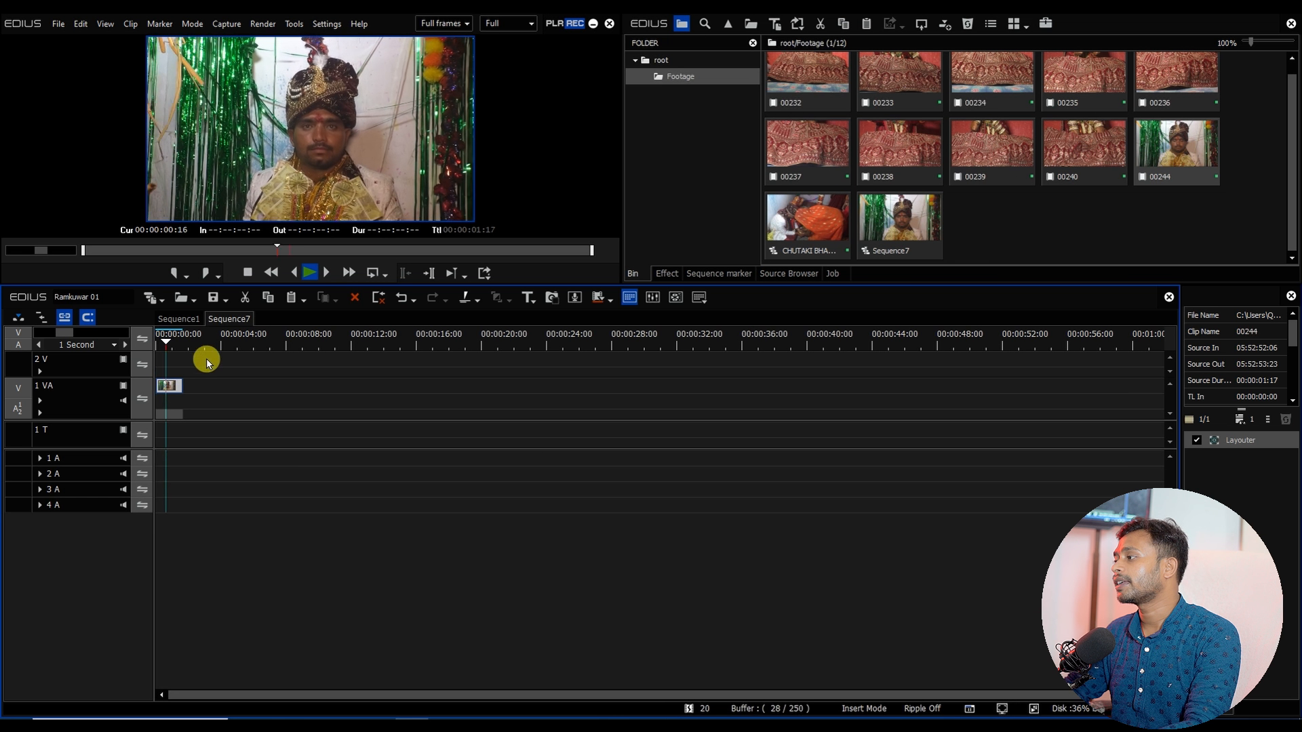
{"action": "left_click", "coordinate": [169, 386]}
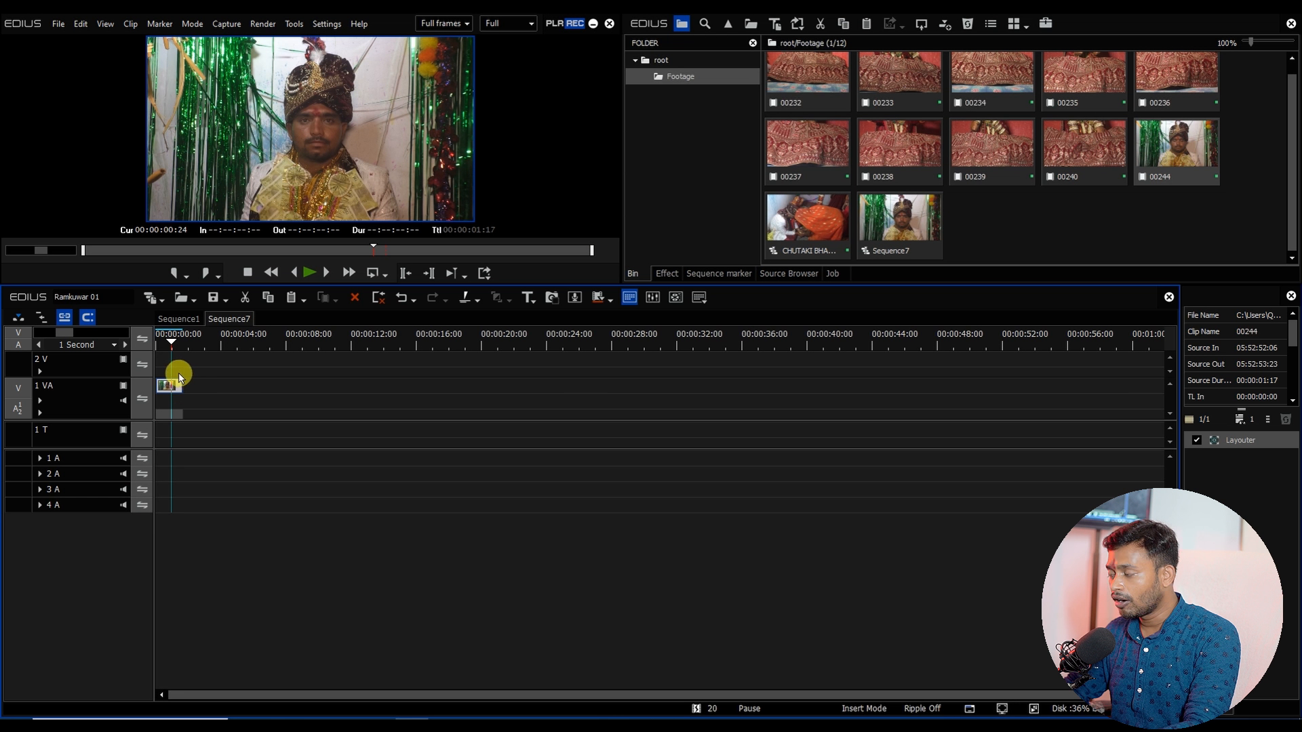
{"action": "key", "text": "alt+e"}
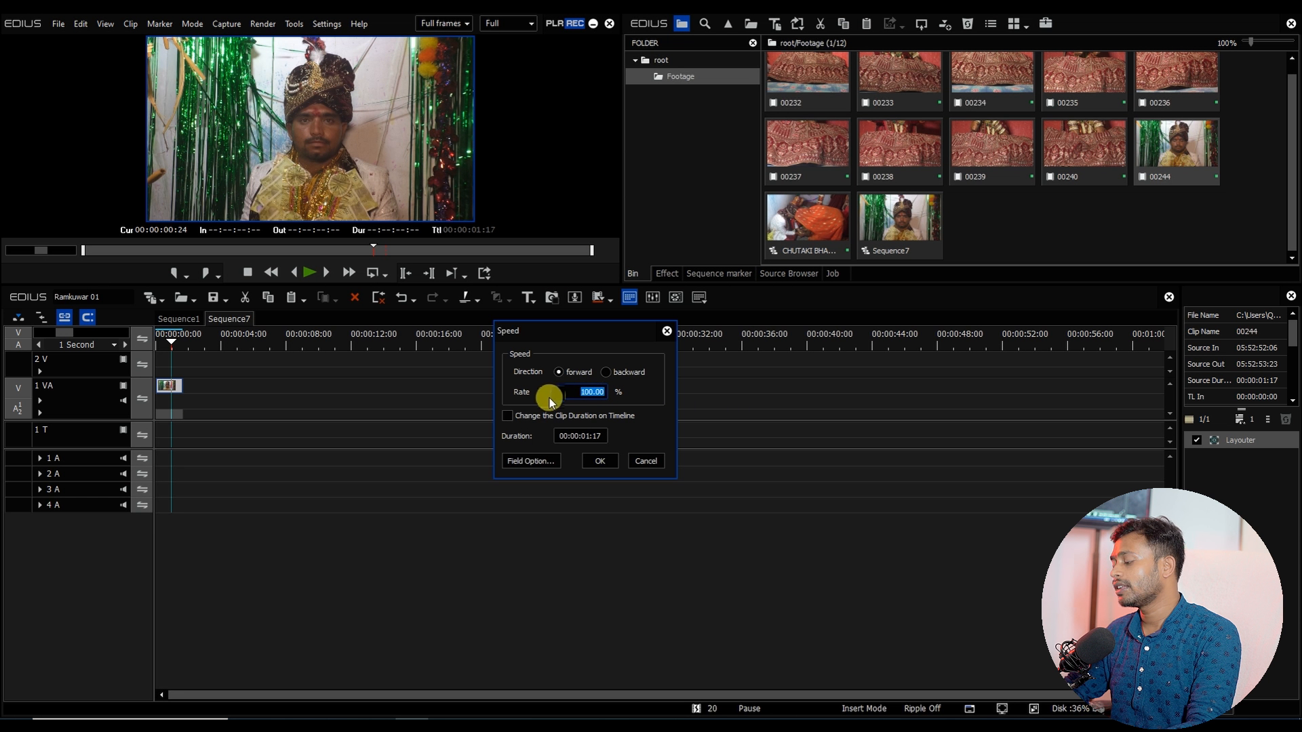
{"action": "type", "text": "50"}
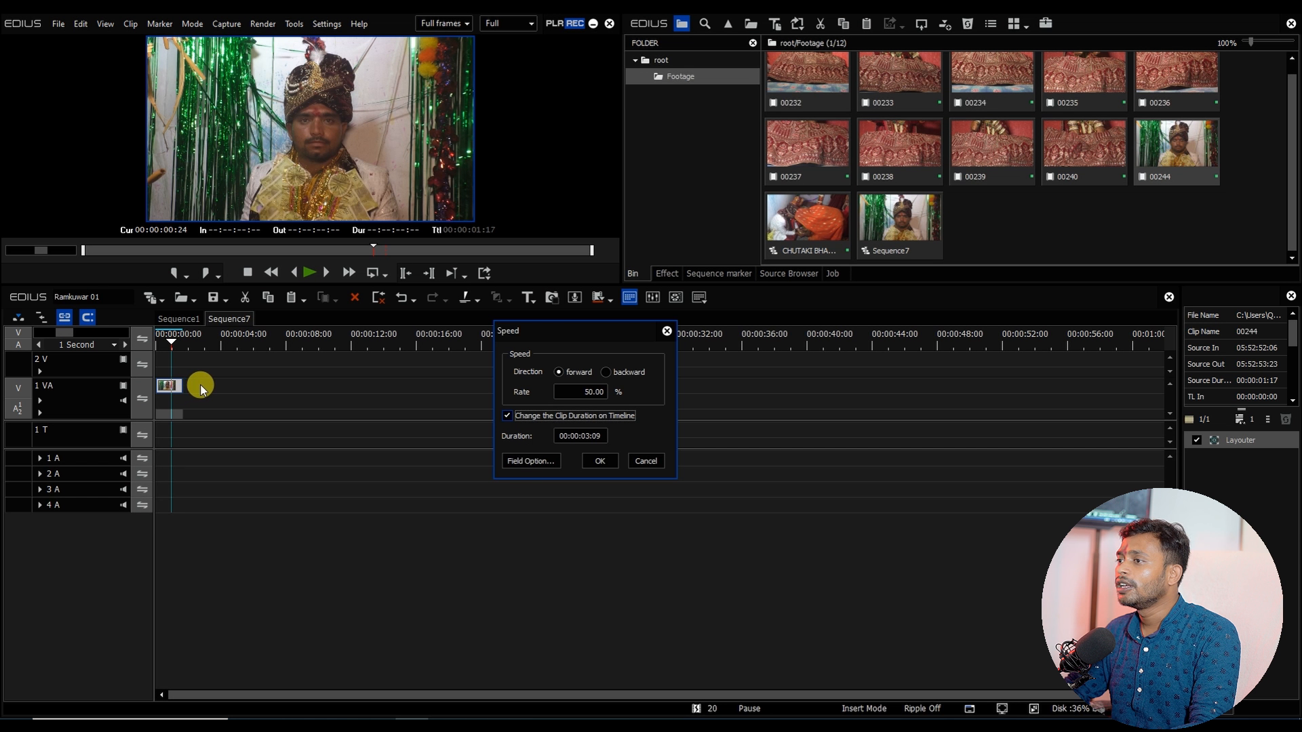
{"action": "left_click", "coordinate": [602, 460]}
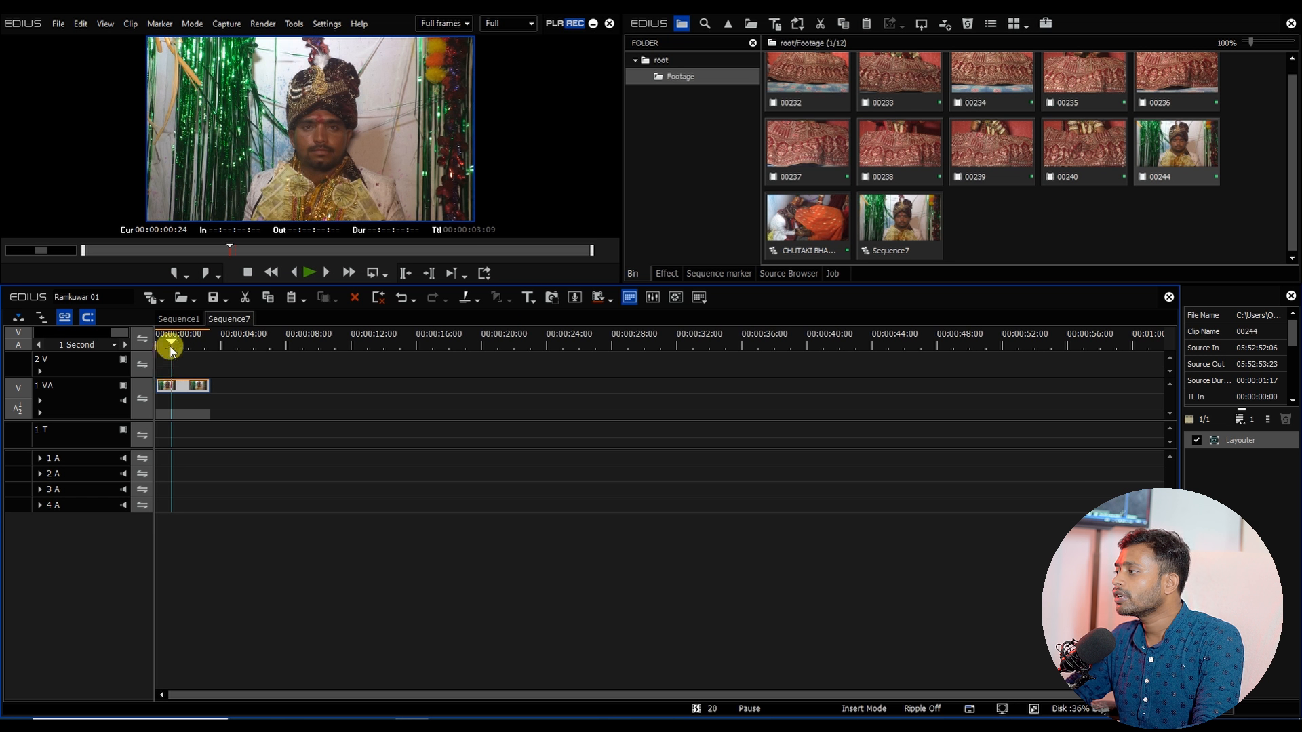
Step: Preview the slowed clip from the start of the sequence
{"action": "left_click_drag", "start_coordinate": [169, 345], "coordinate": [151, 352]}
{"action": "key", "text": "space"}
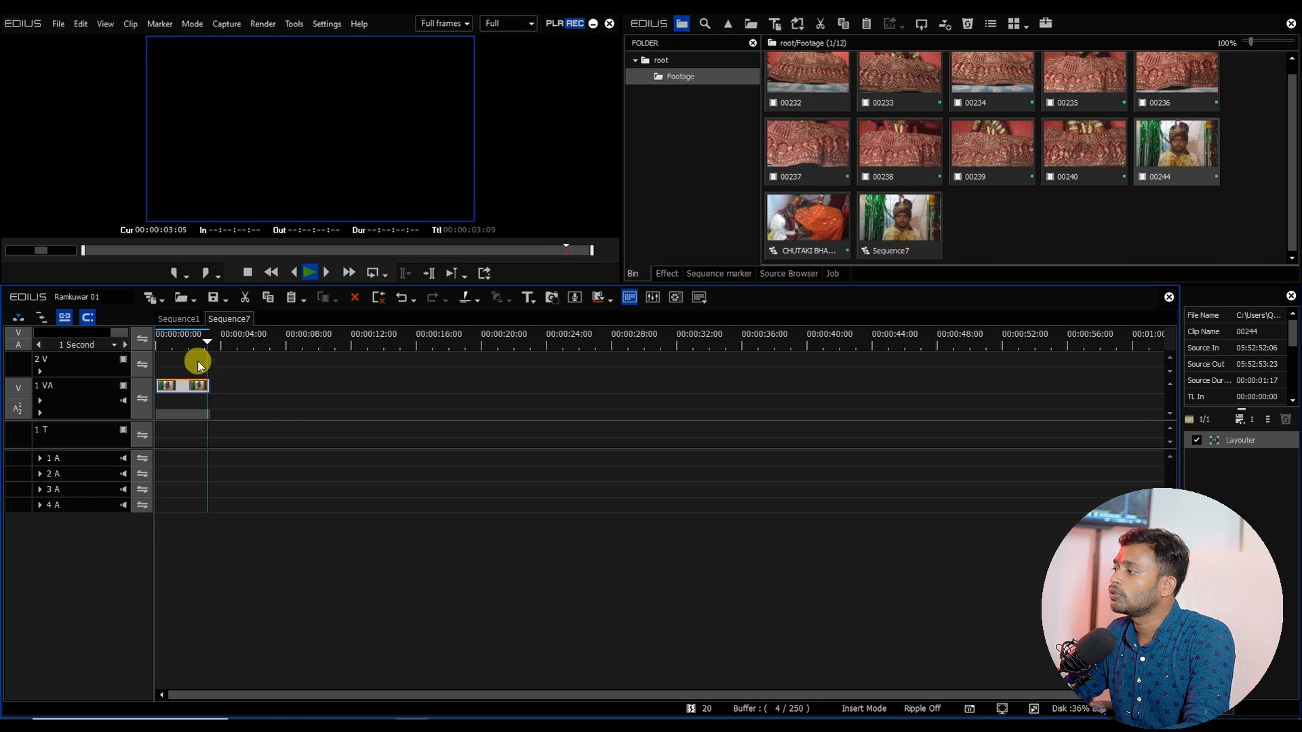
{"action": "left_click_drag", "start_coordinate": [178, 335], "coordinate": [153, 345]}
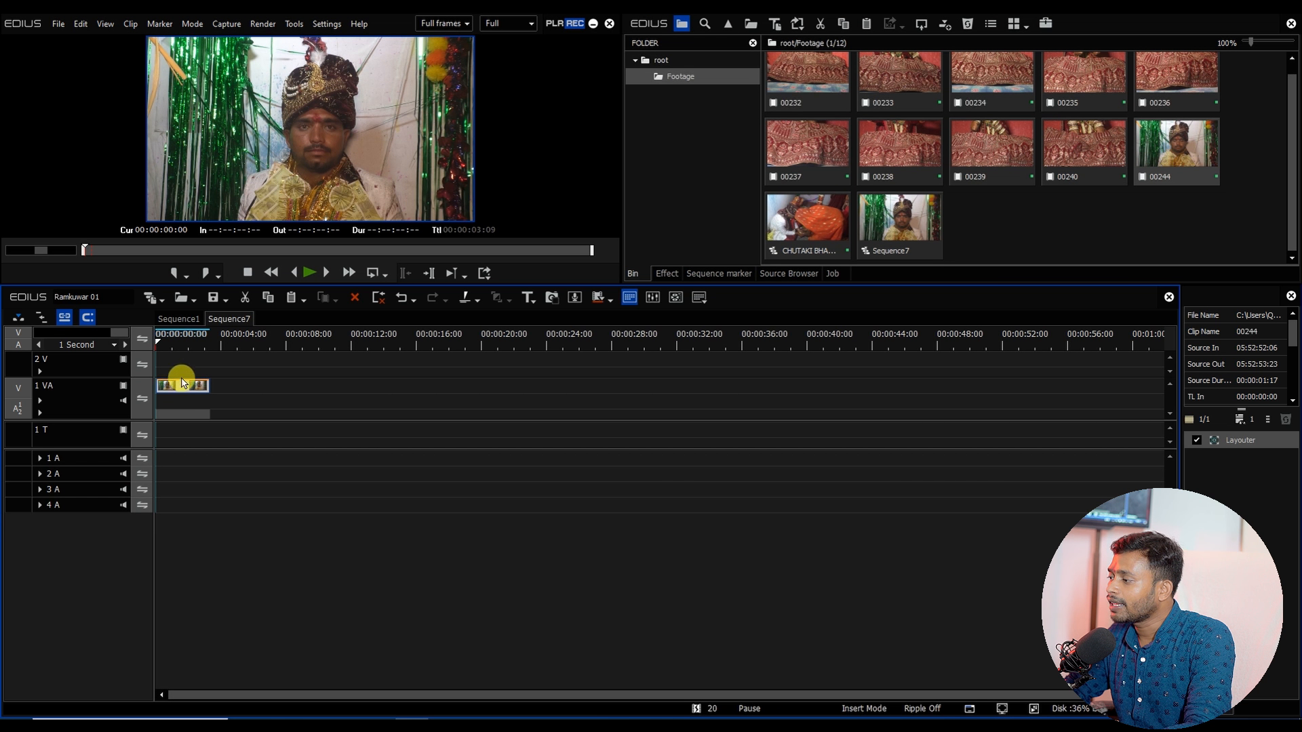
{"action": "key", "text": "F7"}
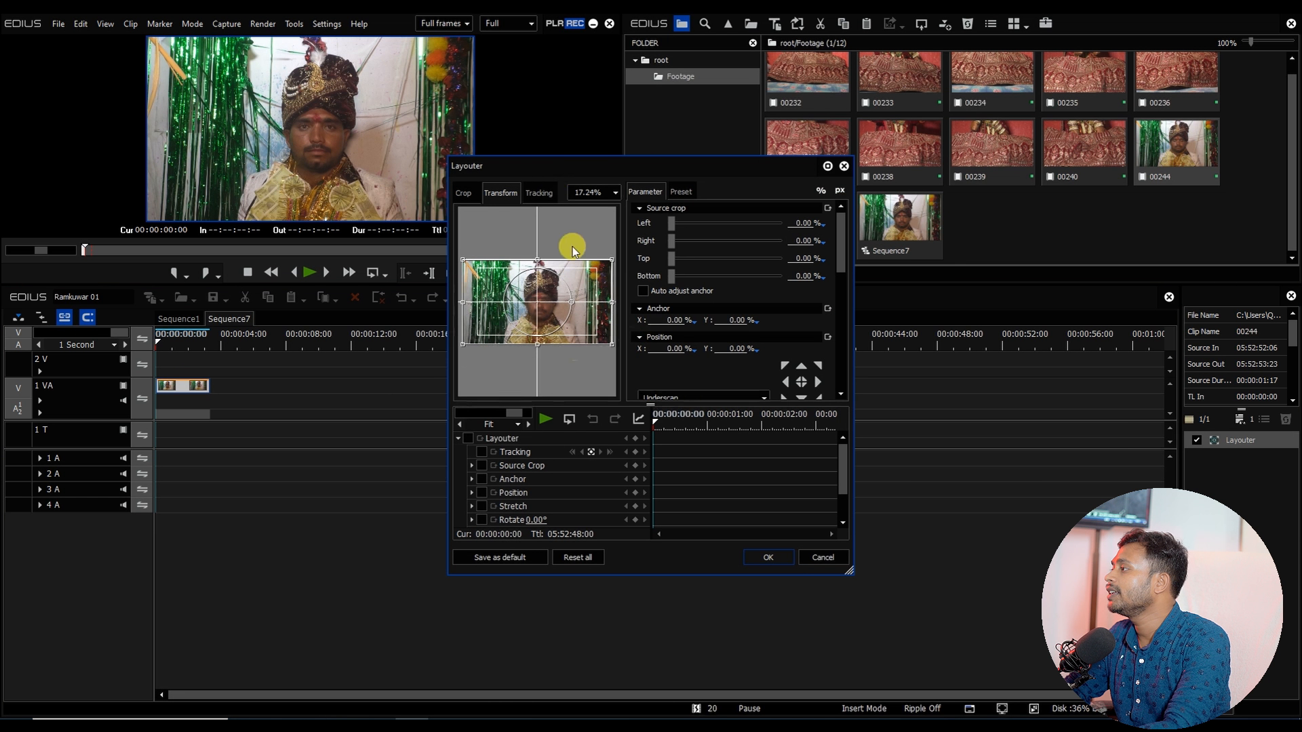
{"action": "left_click_drag", "start_coordinate": [577, 496], "coordinate": [678, 557]}
{"action": "key", "text": "Escape"}
Step: Open the clip's Layouter at 25% preview zoom and scale the clip to about 73.54%, shifting it slightly up-left
{"action": "double_click", "coordinate": [1225, 439]}
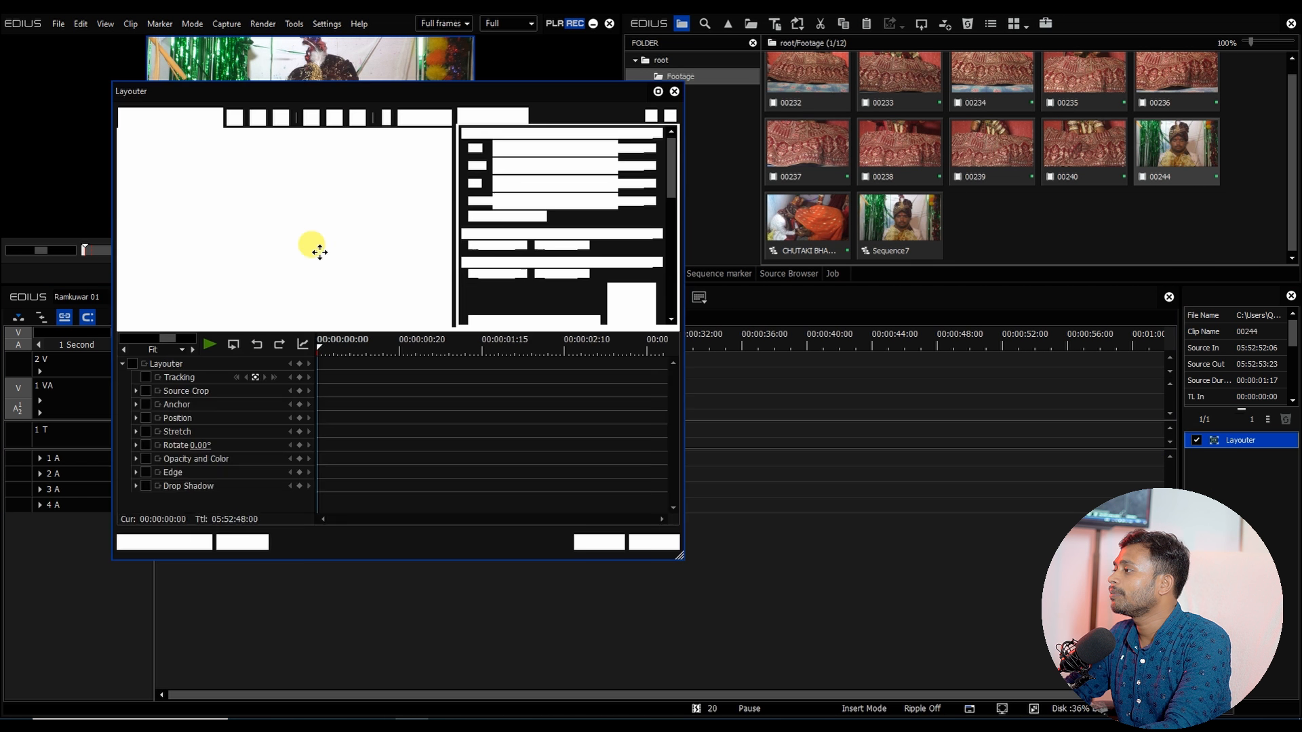
{"action": "left_click_drag", "start_coordinate": [678, 553], "coordinate": [874, 619]}
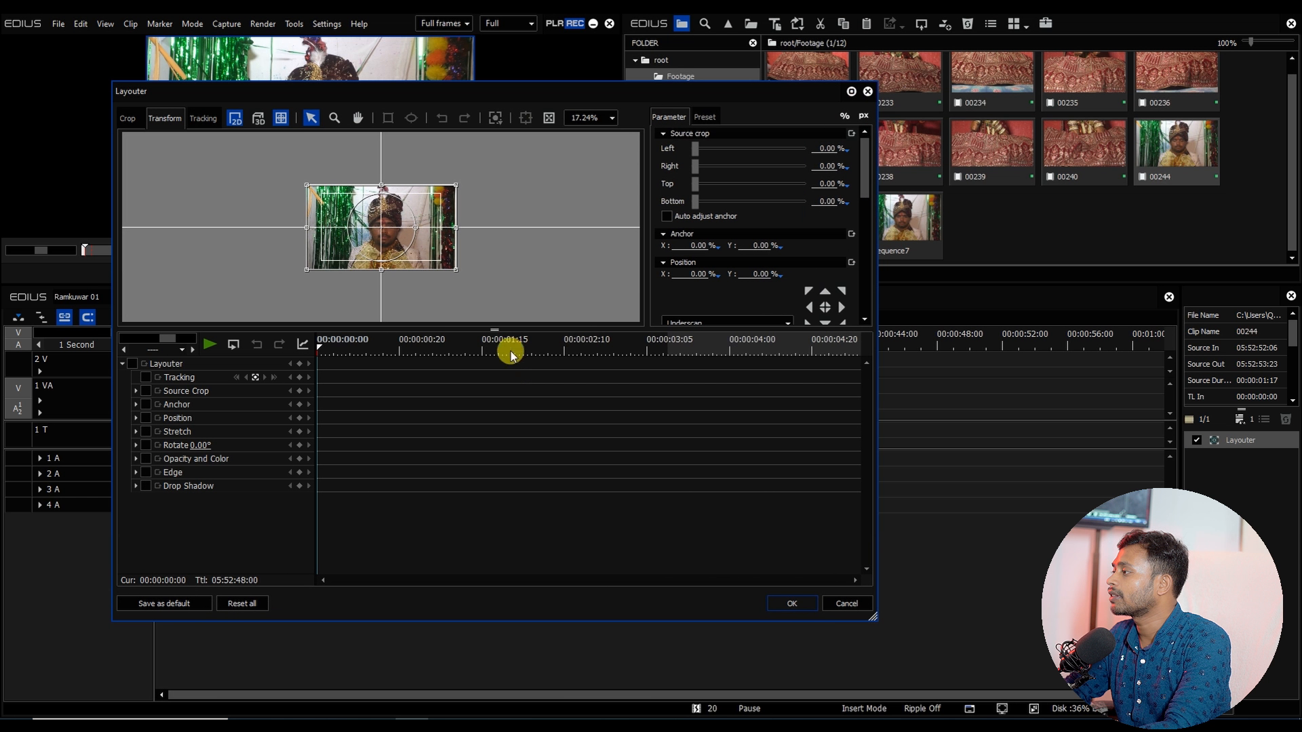
{"action": "left_click", "coordinate": [612, 119]}
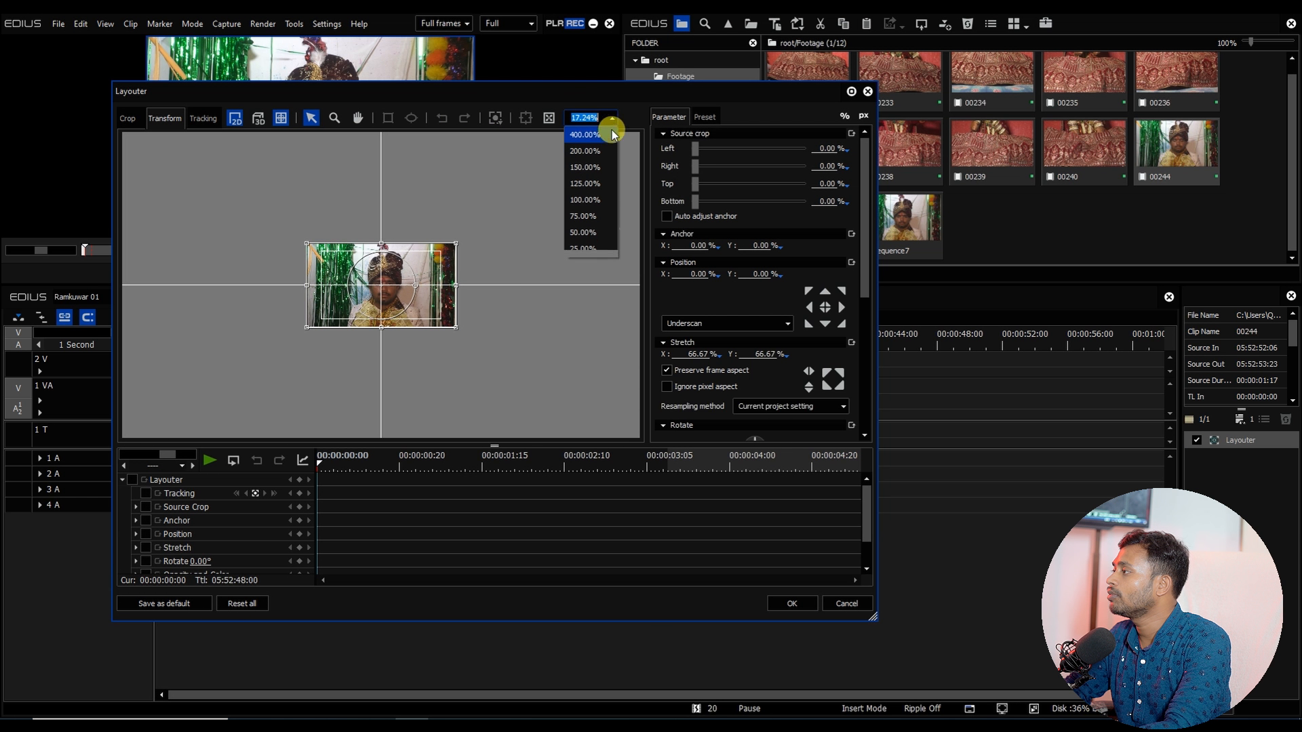
{"action": "left_click", "coordinate": [583, 232]}
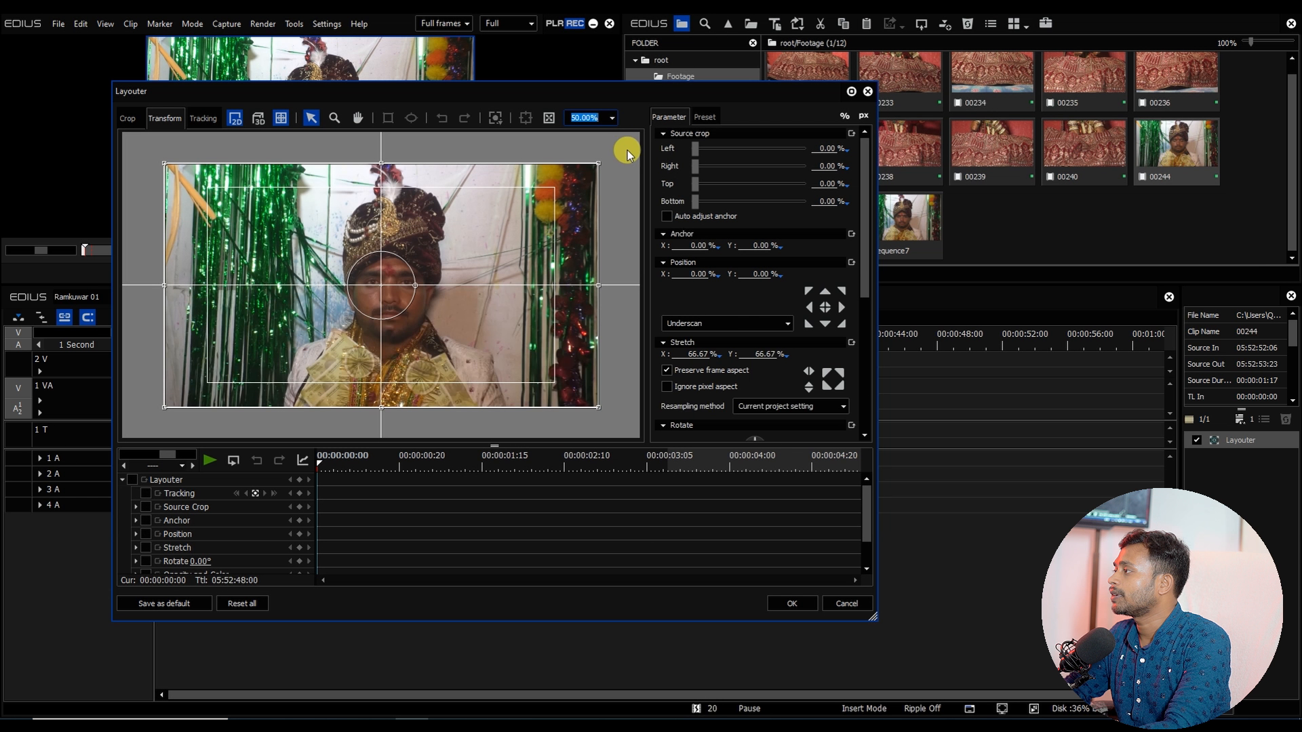
{"action": "left_click", "coordinate": [613, 119]}
{"action": "left_click", "coordinate": [588, 248]}
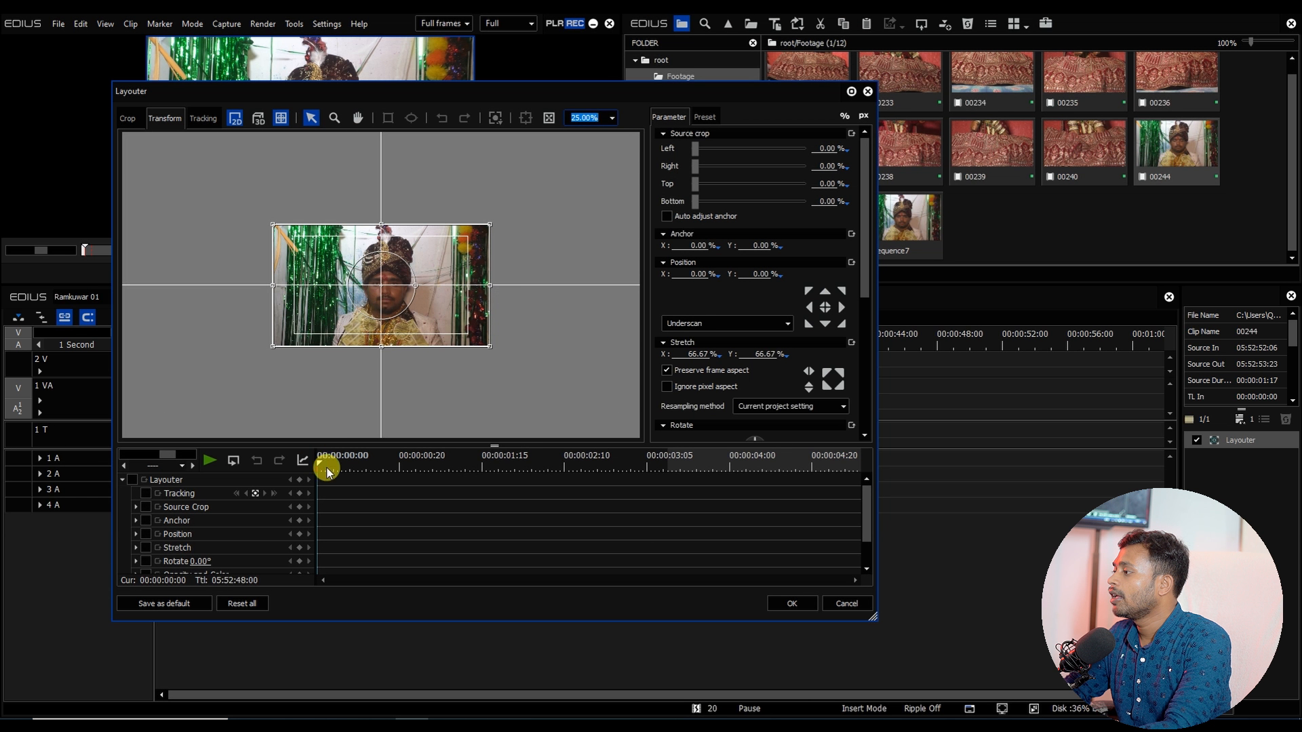
{"action": "left_click_drag", "start_coordinate": [328, 465], "coordinate": [255, 459]}
{"action": "left_click_drag", "start_coordinate": [359, 91], "coordinate": [424, 64]}
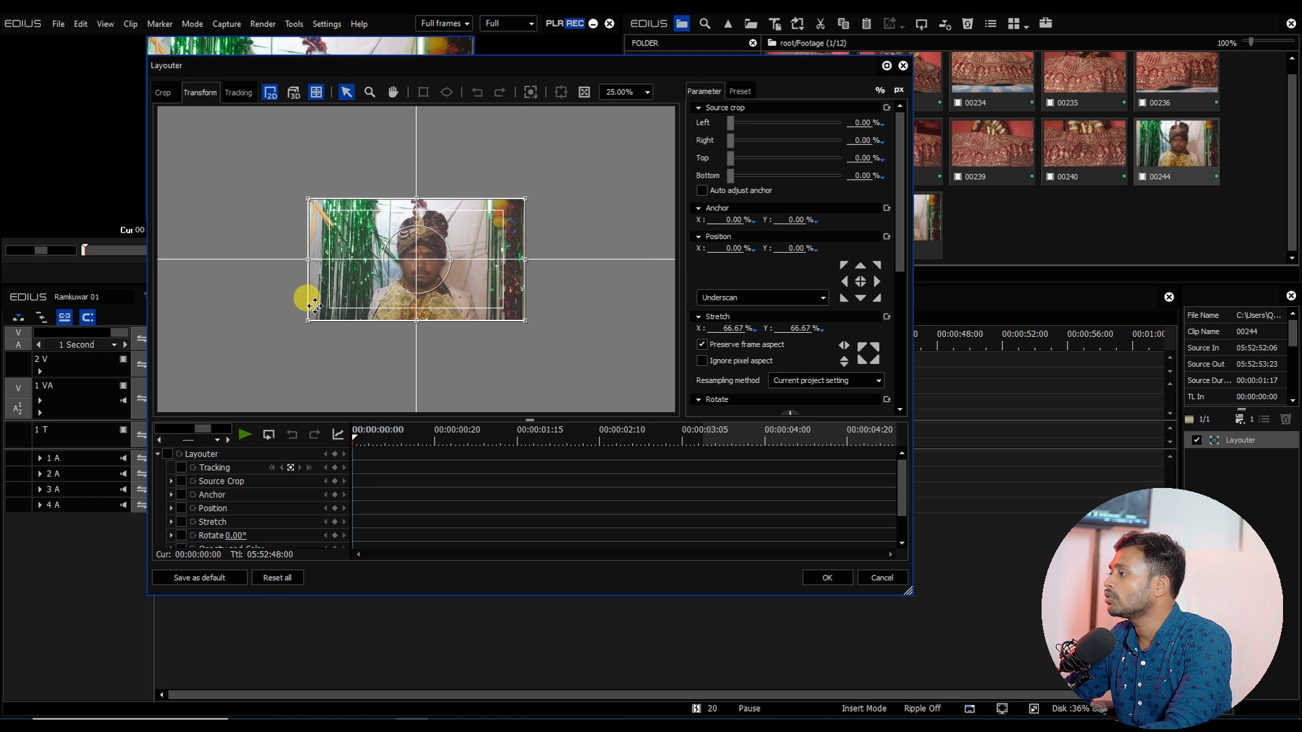
{"action": "left_click_drag", "start_coordinate": [308, 321], "coordinate": [291, 332]}
{"action": "left_click_drag", "start_coordinate": [426, 303], "coordinate": [414, 266]}
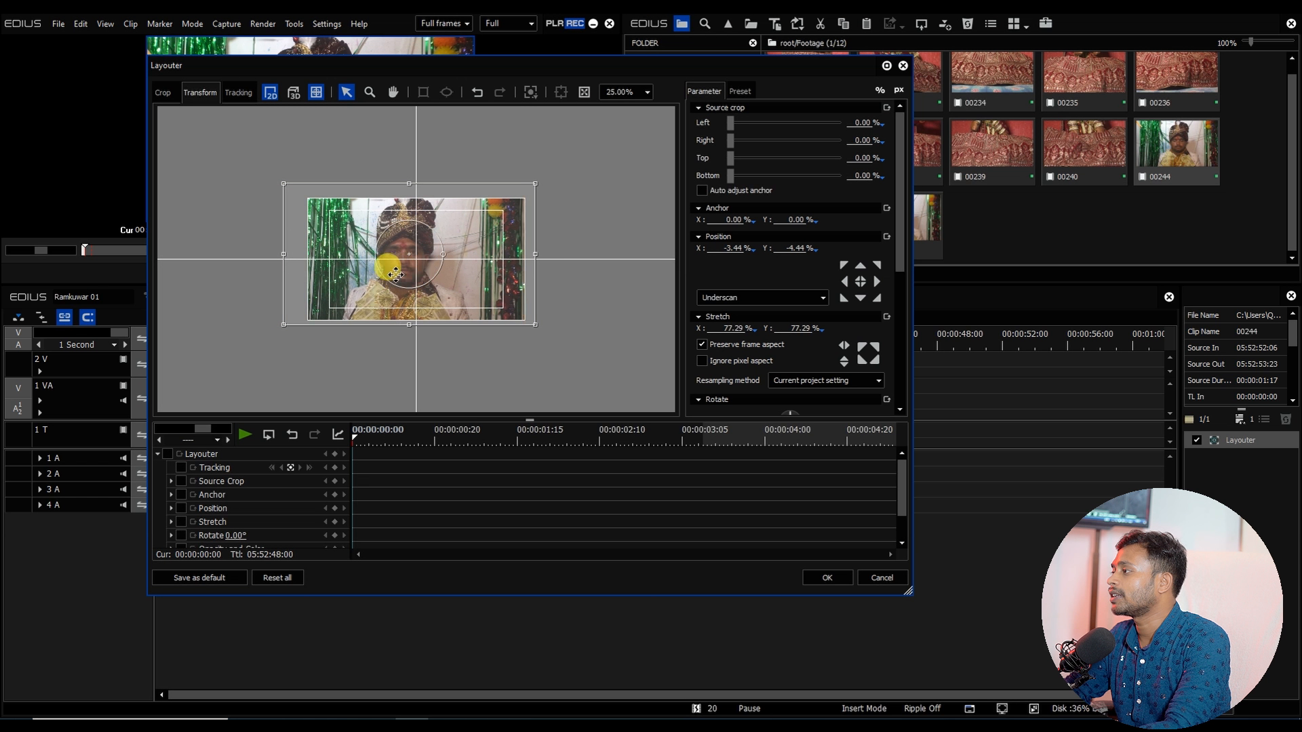
{"action": "left_click_drag", "start_coordinate": [284, 184], "coordinate": [291, 185]}
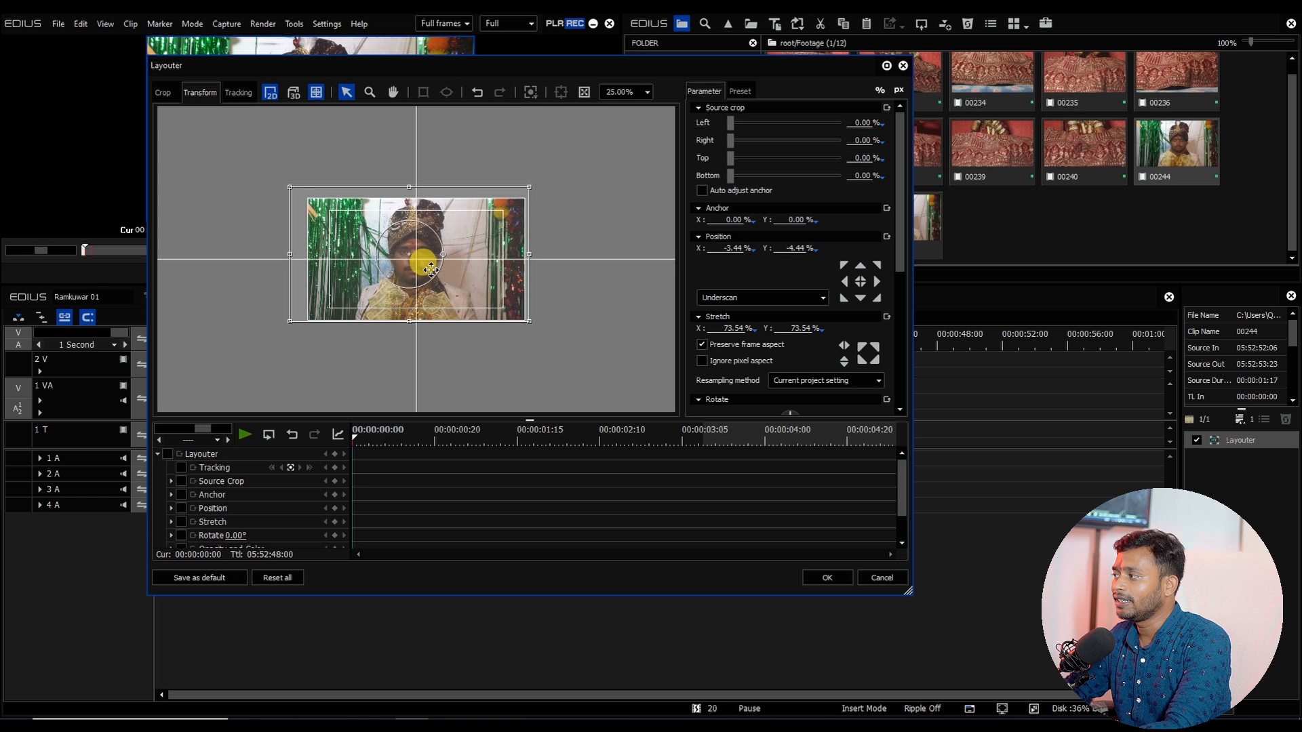
Step: Enable Layouter keyframes and animate the clip's position with keyframes at about 00:00:00:22 and 00:00:02:04
{"action": "left_click", "coordinate": [167, 454]}
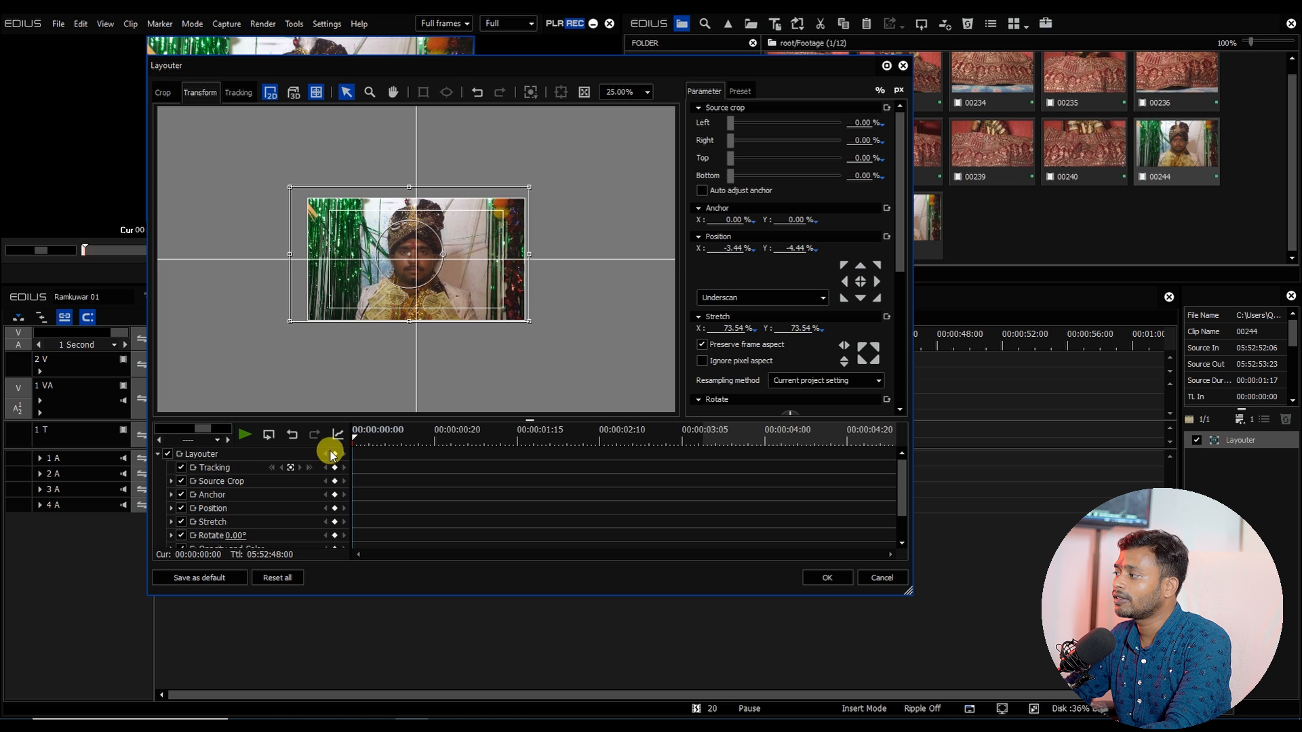
{"action": "left_click_drag", "start_coordinate": [363, 438], "coordinate": [442, 439]}
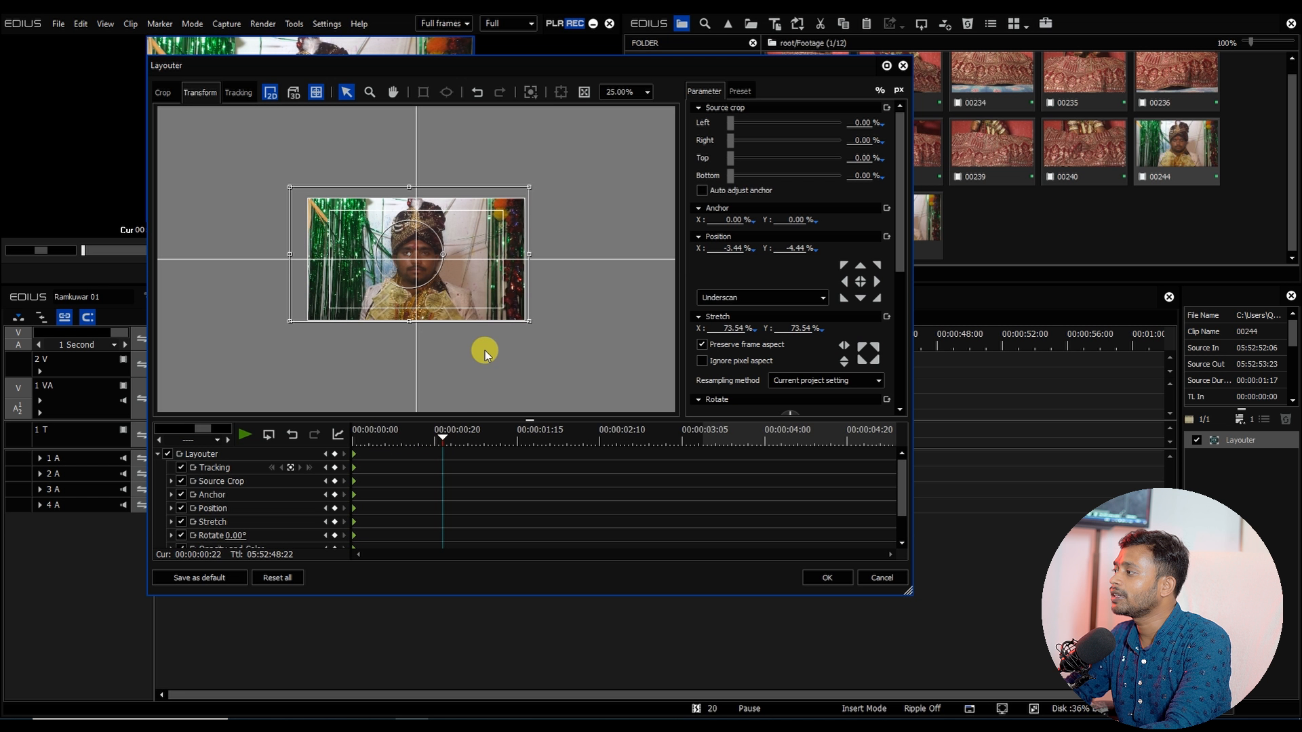
{"action": "left_click_drag", "start_coordinate": [411, 293], "coordinate": [426, 306]}
{"action": "left_click_drag", "start_coordinate": [443, 439], "coordinate": [574, 442]}
{"action": "left_click_drag", "start_coordinate": [425, 291], "coordinate": [426, 304]}
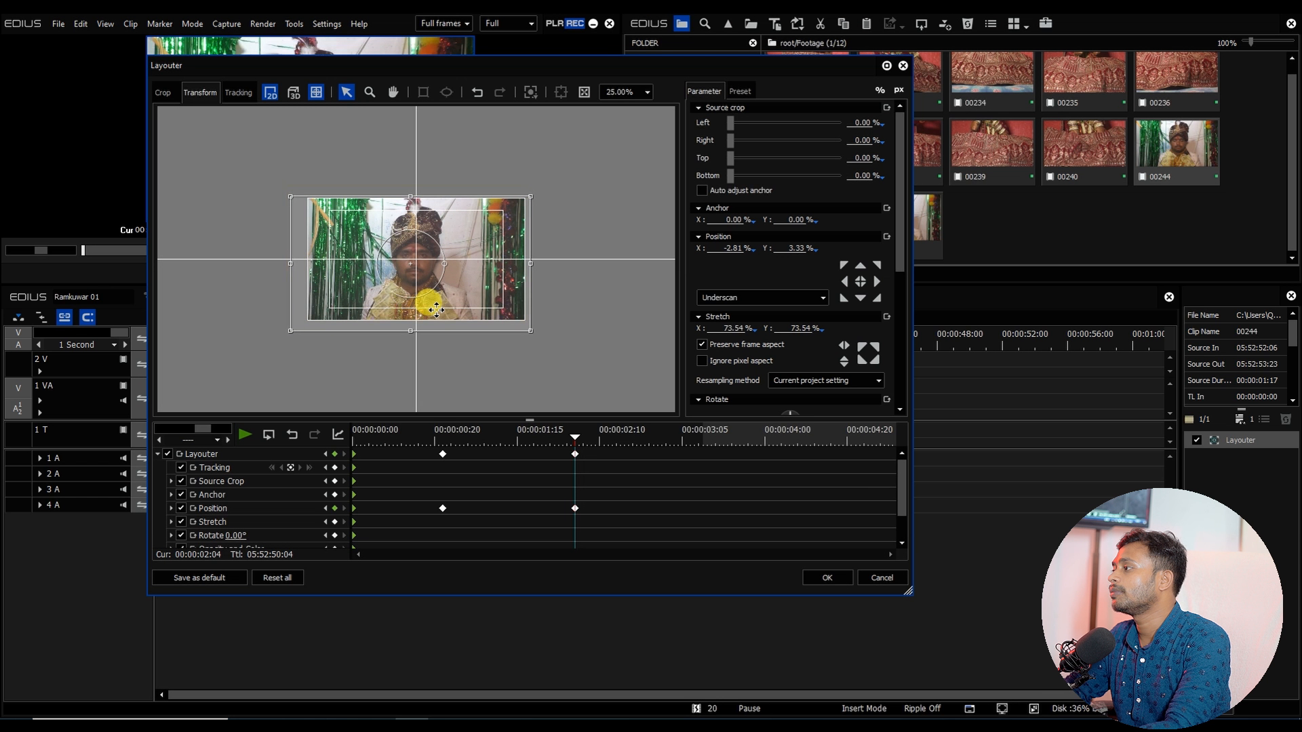
Step: Add a third position keyframe at about 00:00:03:09 shifting the clip slightly left, close Layouter, and preview the animation
{"action": "left_click_drag", "start_coordinate": [581, 442], "coordinate": [698, 442]}
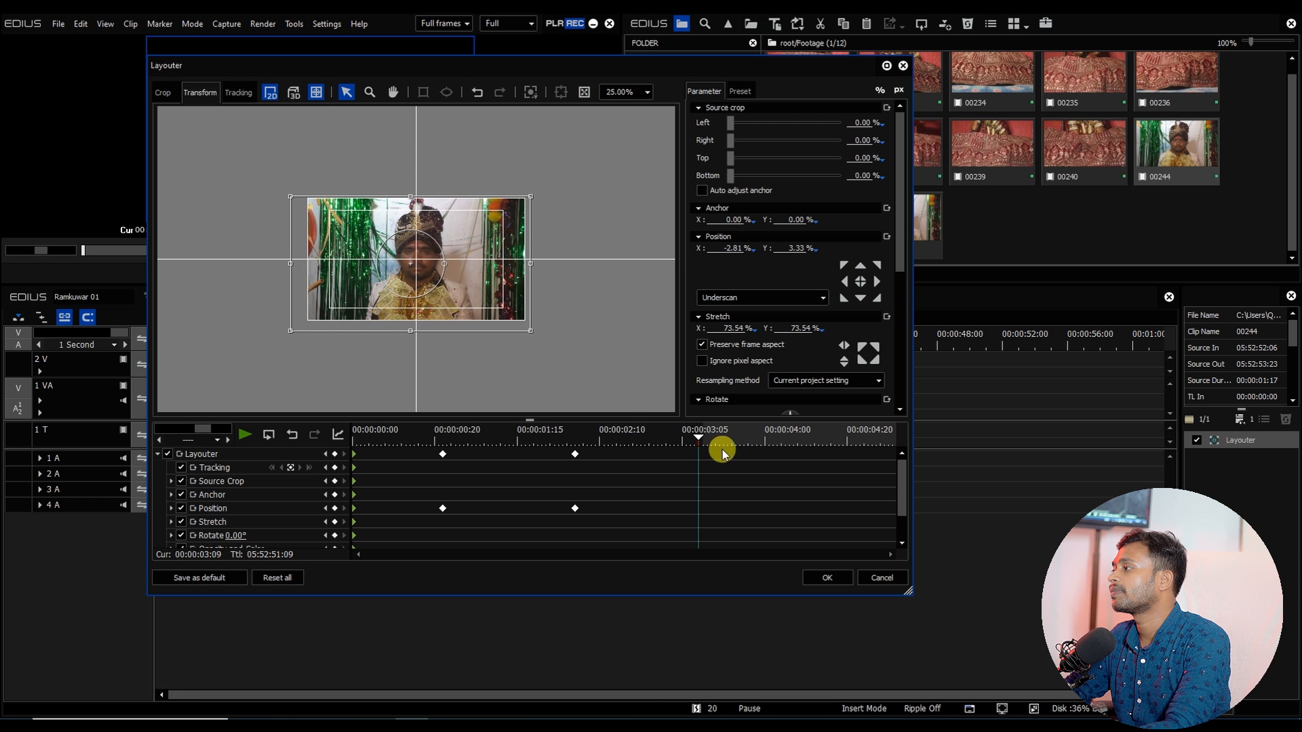
{"action": "left_click_drag", "start_coordinate": [414, 296], "coordinate": [412, 293]}
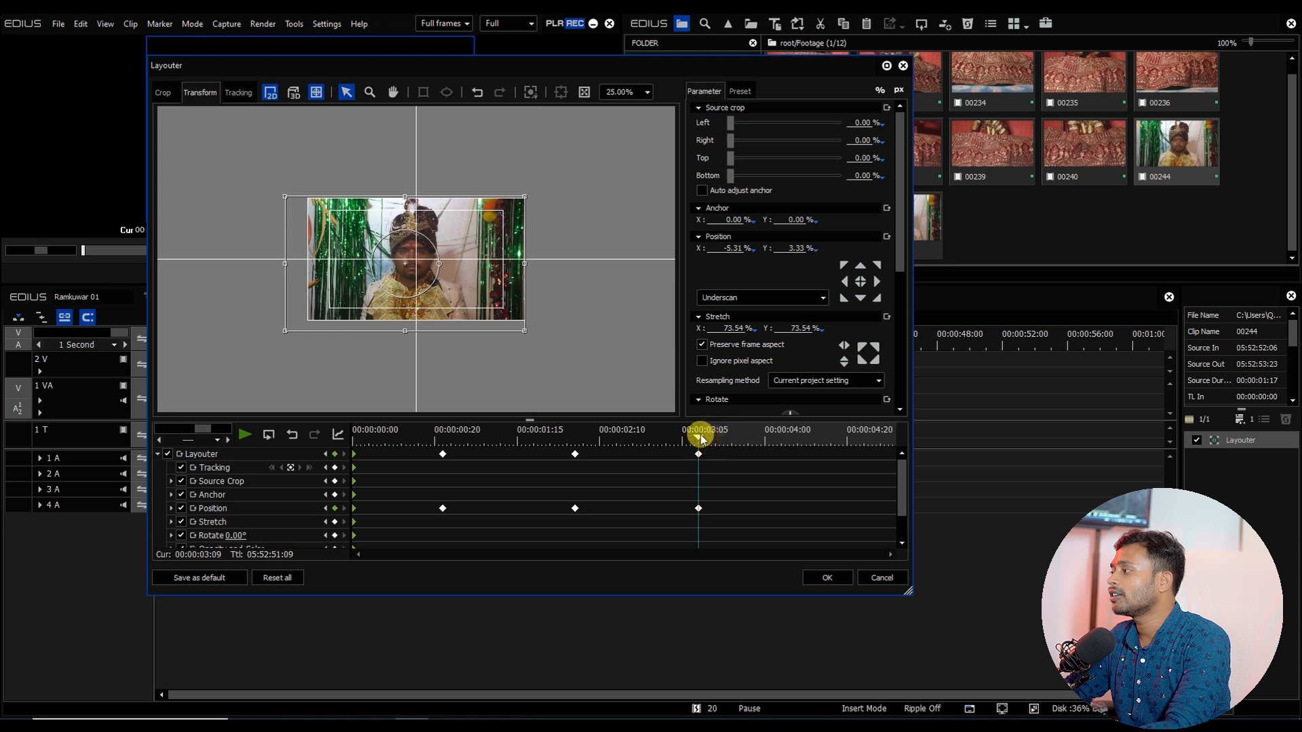
{"action": "left_click_drag", "start_coordinate": [699, 438], "coordinate": [360, 439]}
{"action": "left_click", "coordinate": [827, 578]}
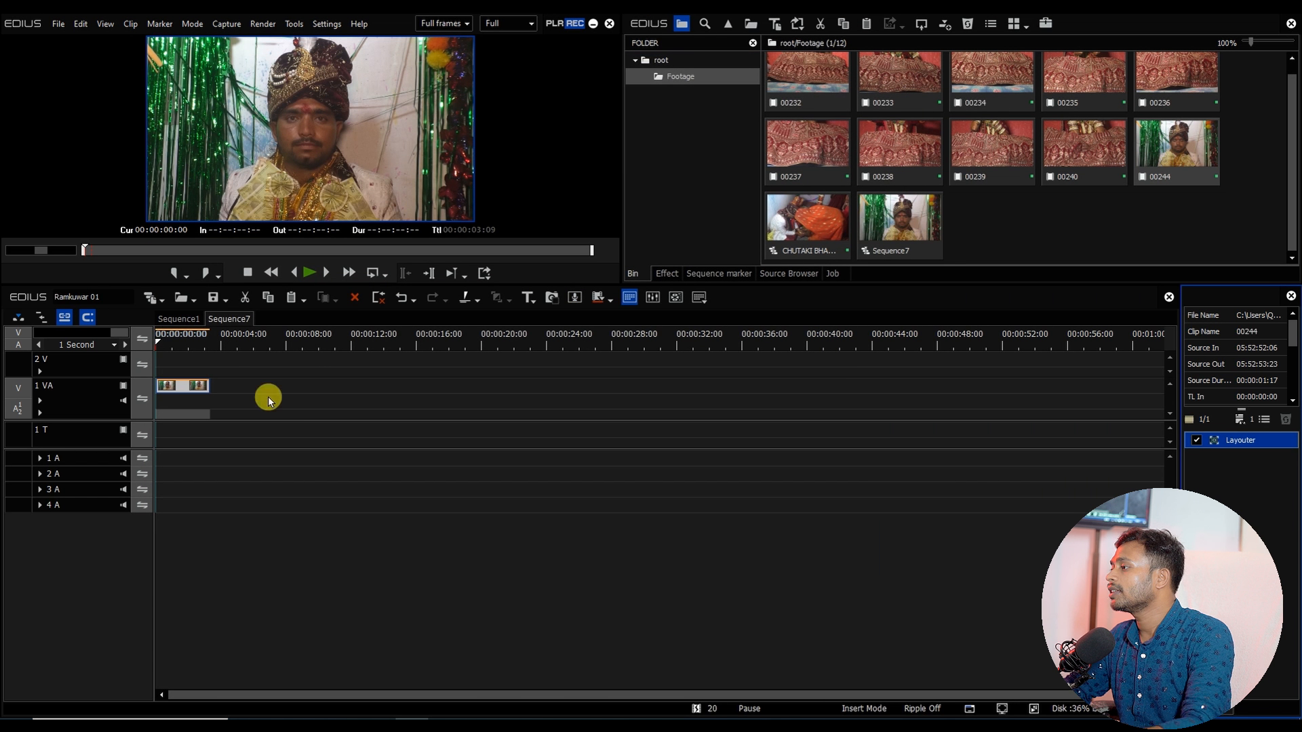
{"action": "key", "text": "space"}
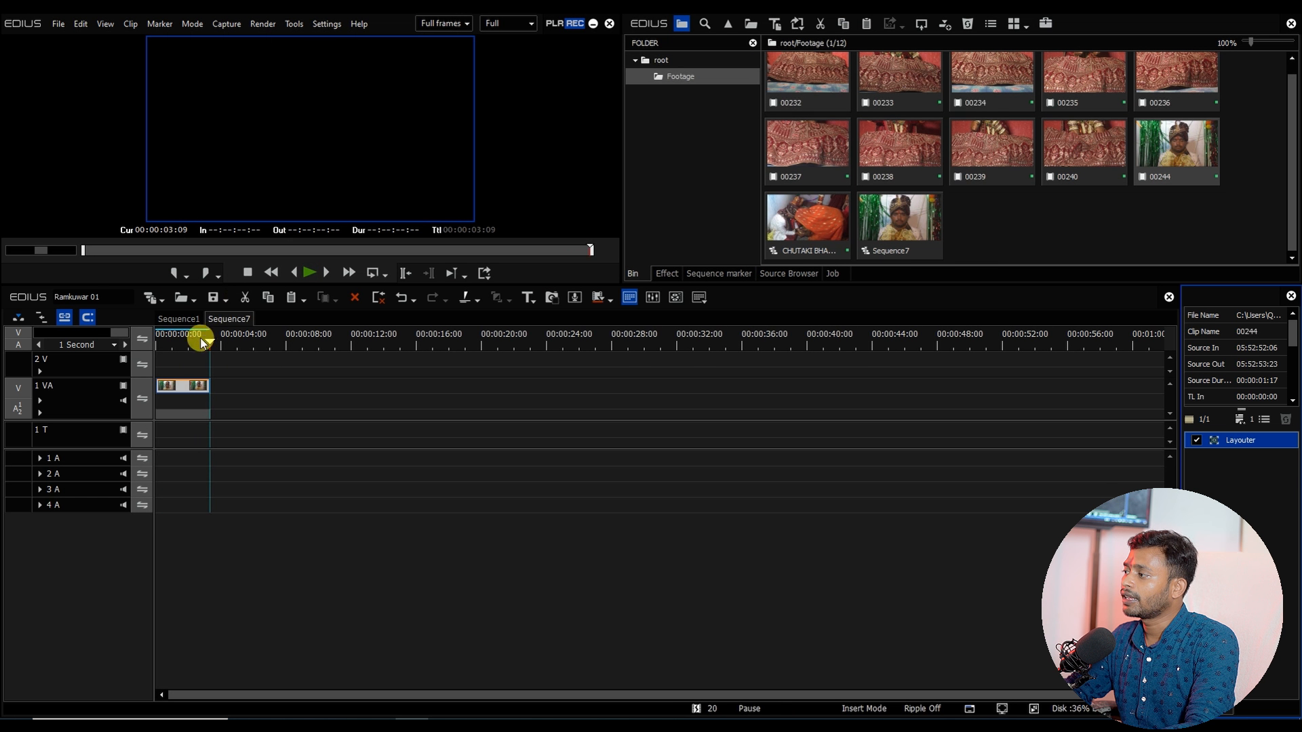
{"action": "left_click", "coordinate": [167, 339]}
Step: Apply Primary Color Correction to the clip, setting Lift to -18 and Gamma to 22, and preview it
{"action": "left_click", "coordinate": [668, 274]}
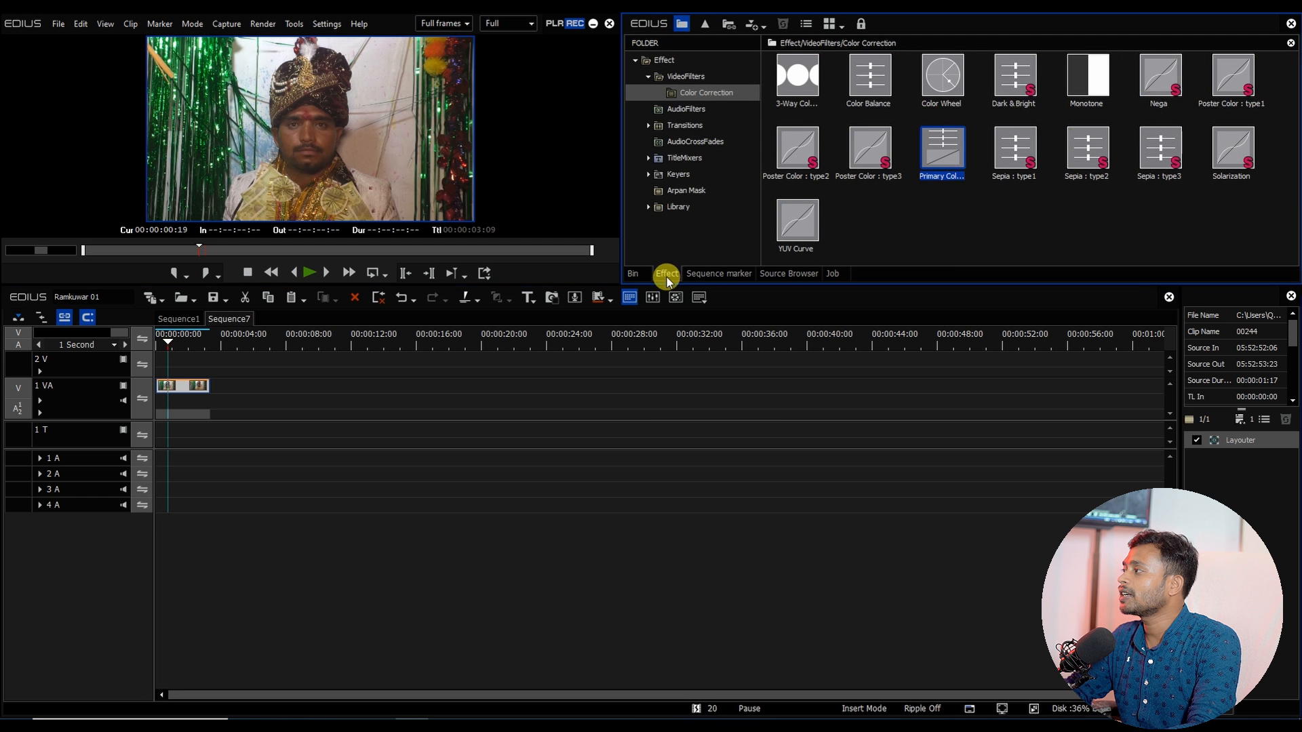
{"action": "left_click", "coordinate": [943, 151]}
{"action": "left_click_drag", "start_coordinate": [943, 153], "coordinate": [197, 385]}
{"action": "left_click", "coordinate": [1246, 459]}
{"action": "double_click", "coordinate": [1246, 460]}
{"action": "left_click_drag", "start_coordinate": [738, 252], "coordinate": [725, 254]}
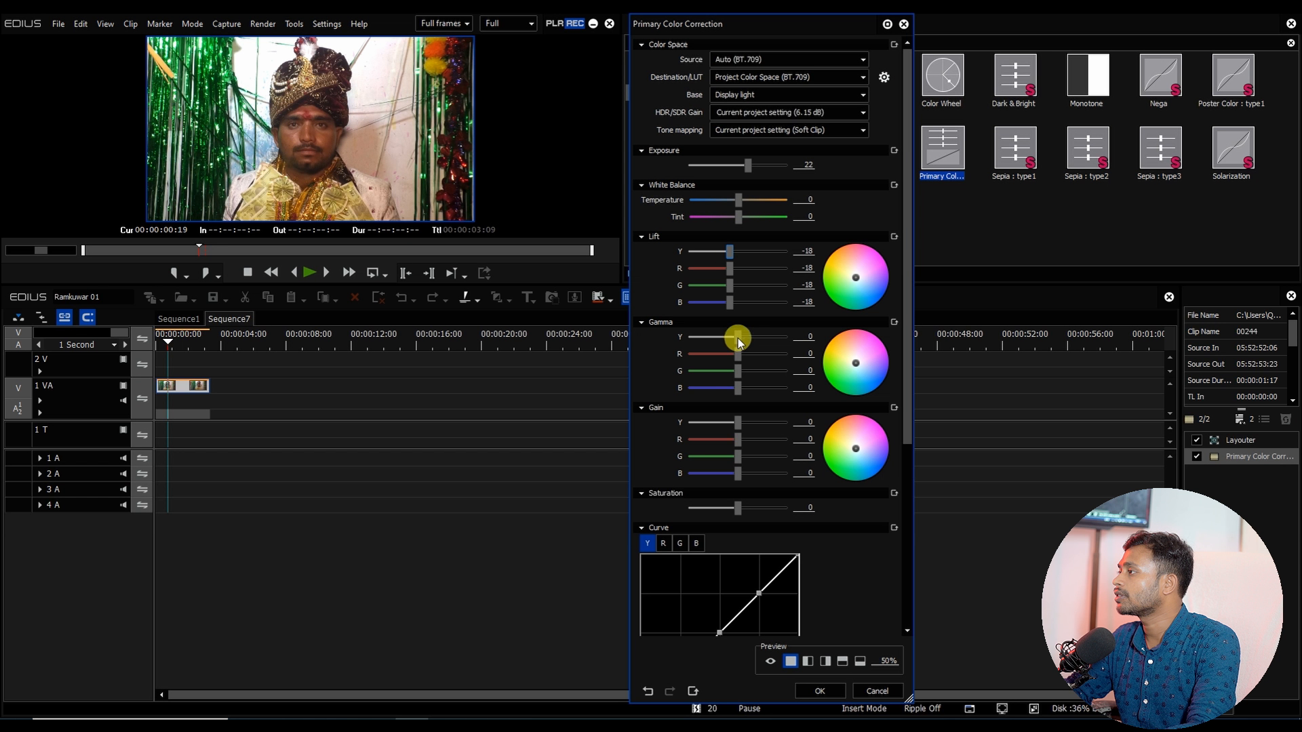
{"action": "left_click_drag", "start_coordinate": [738, 337], "coordinate": [748, 336]}
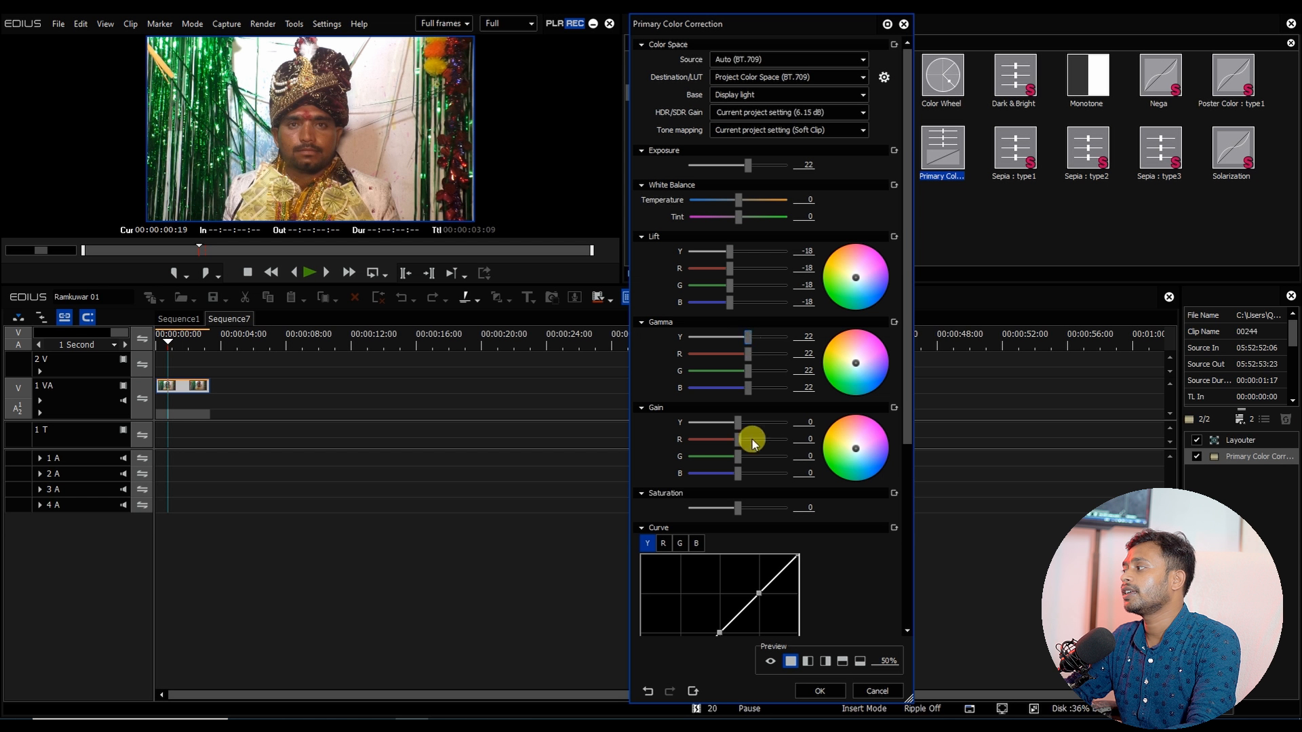
{"action": "left_click", "coordinate": [817, 692]}
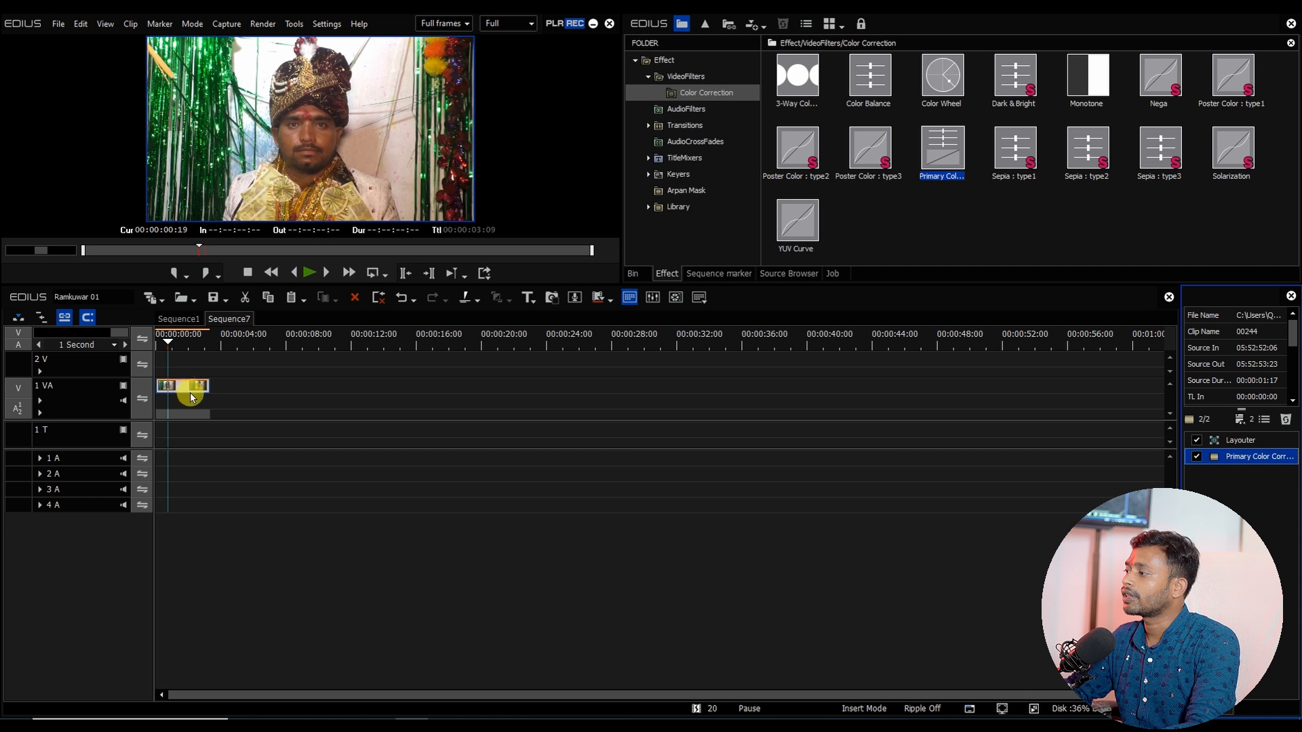
{"action": "key", "text": "space"}
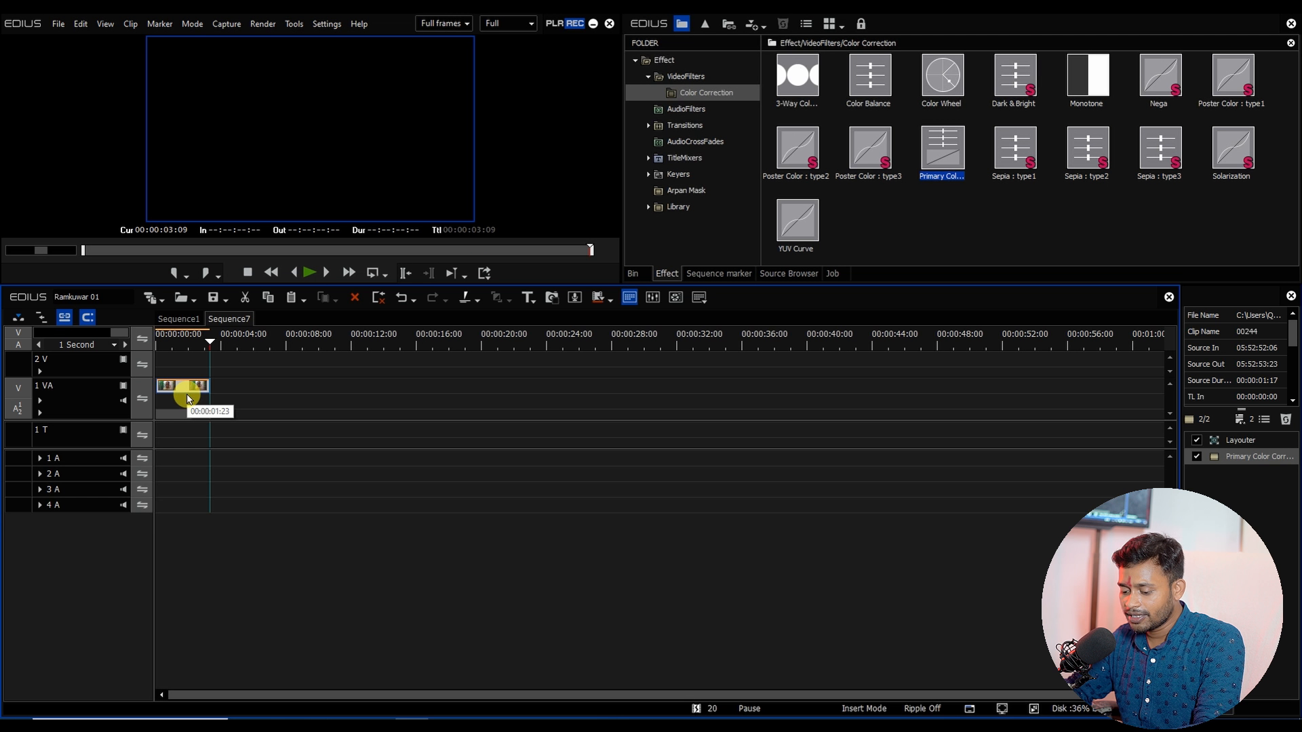
Step: Open Sequence1 and review its offline clips in the Restore and Transfer Clips list, then return to Sequence7
{"action": "left_click", "coordinate": [178, 319]}
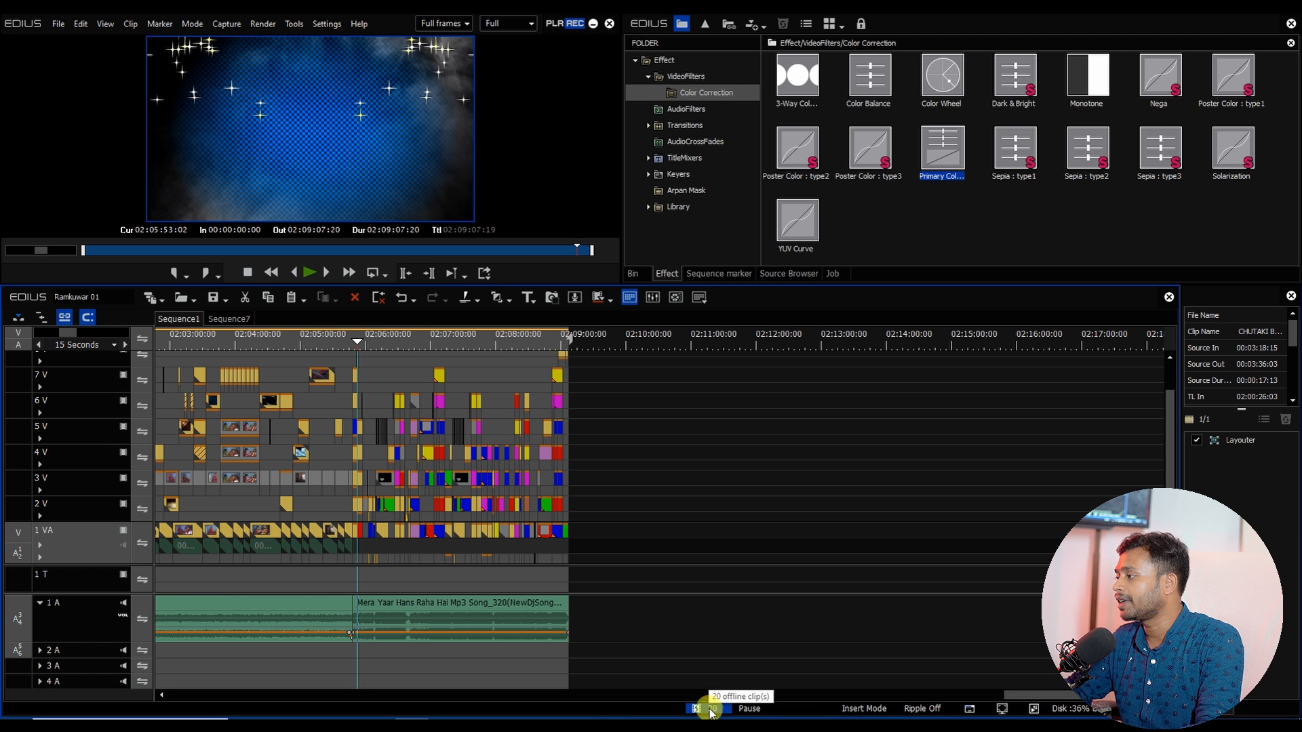
{"action": "scroll", "coordinate": [369, 383], "scroll_direction": "up", "scroll_amount": 1}
{"action": "left_click", "coordinate": [451, 347]}
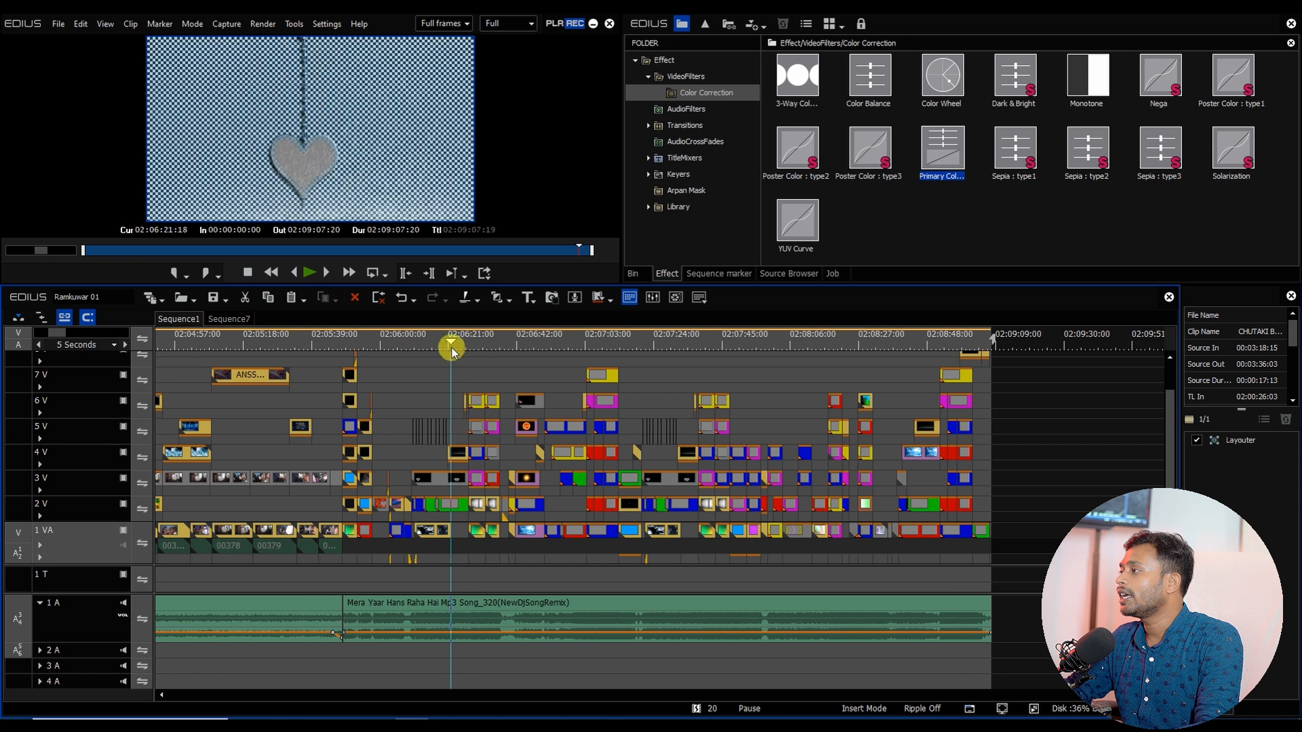
{"action": "left_click", "coordinate": [698, 710]}
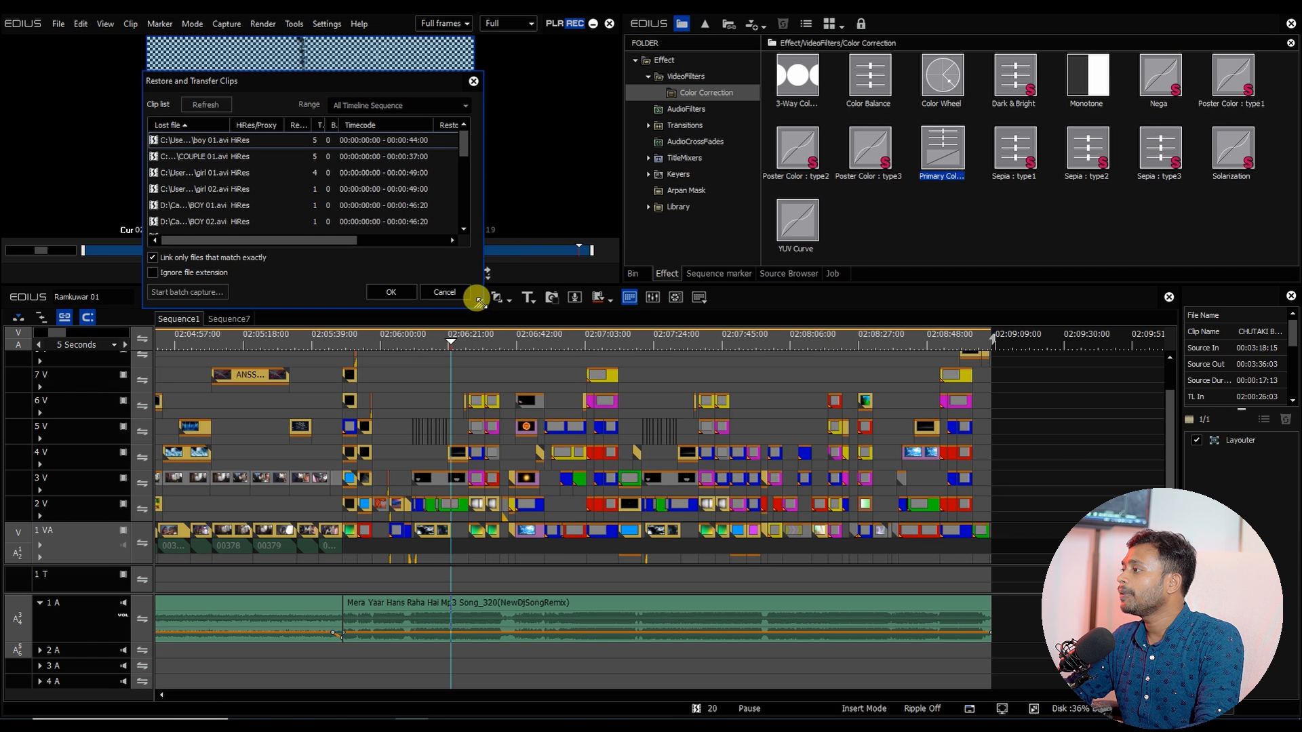
{"action": "left_click_drag", "start_coordinate": [478, 300], "coordinate": [856, 598]}
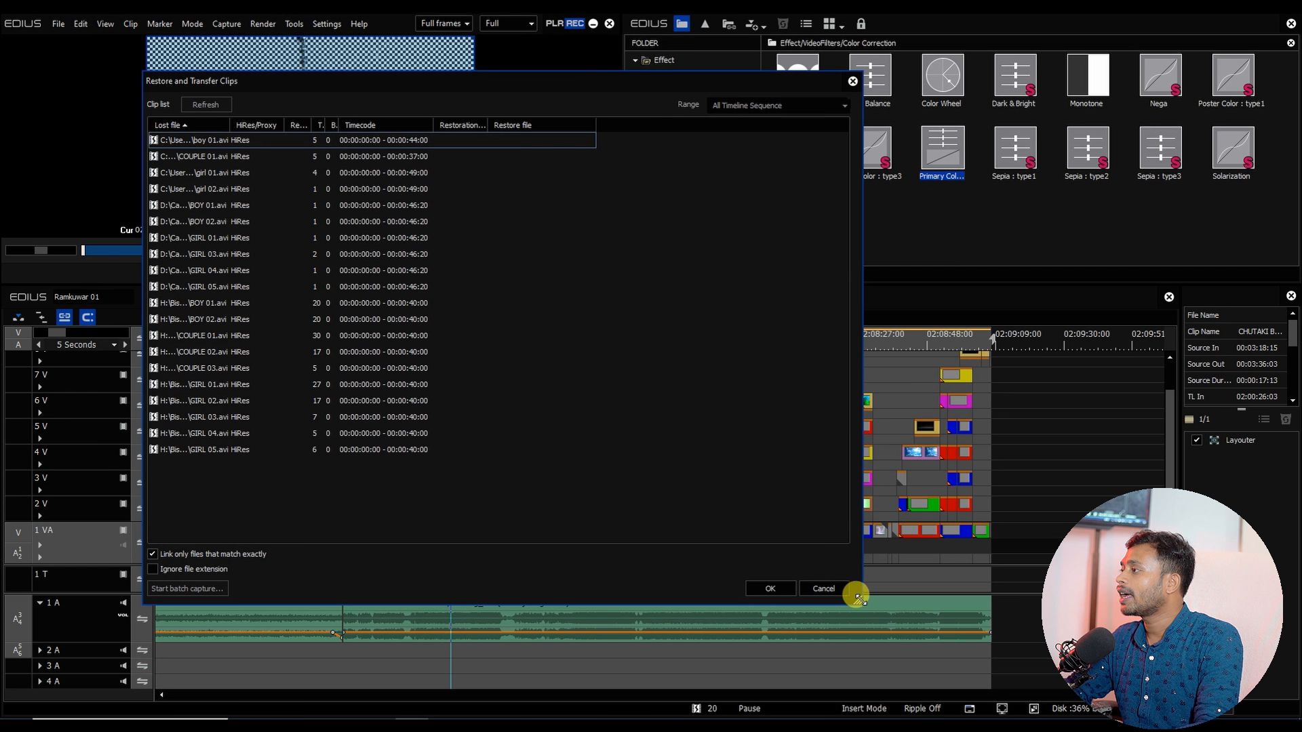
{"action": "left_click", "coordinate": [407, 141]}
{"action": "left_click", "coordinate": [416, 158]}
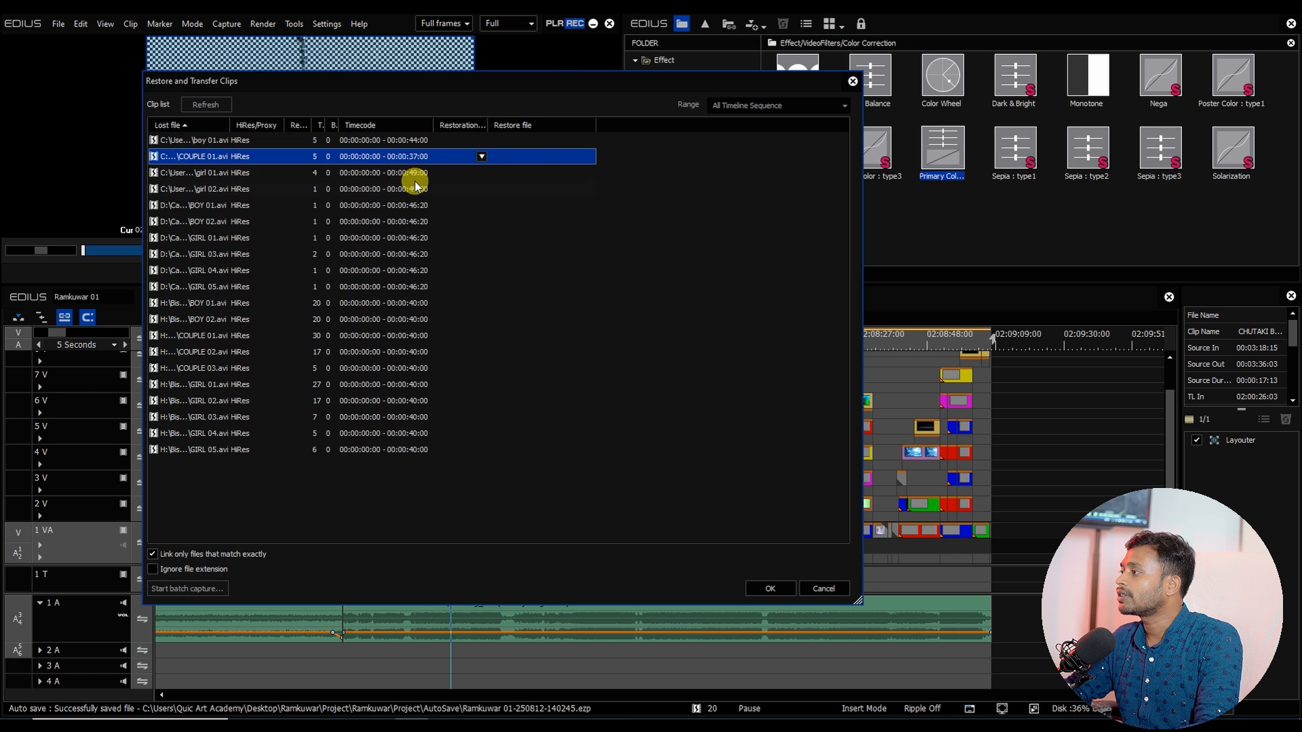
{"action": "left_click", "coordinate": [415, 178]}
{"action": "left_click", "coordinate": [413, 190]}
{"action": "left_click", "coordinate": [415, 240]}
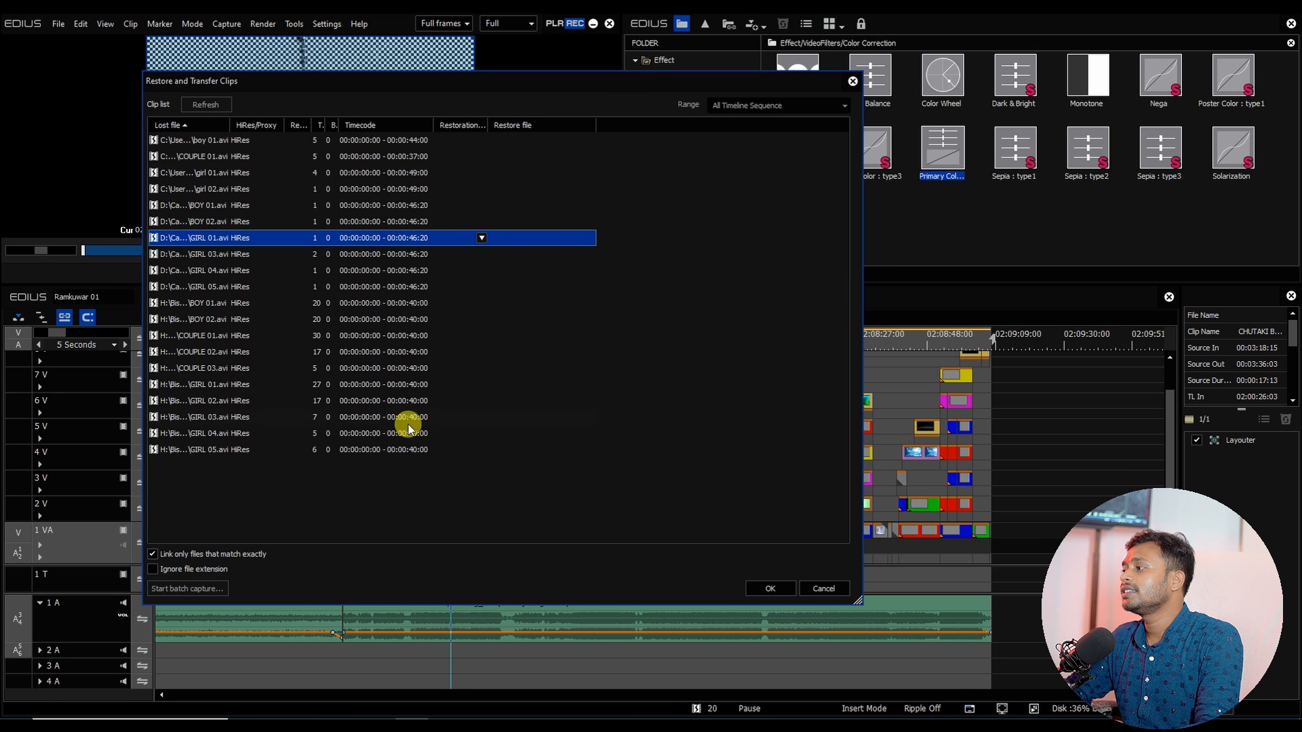
{"action": "left_click", "coordinate": [771, 587]}
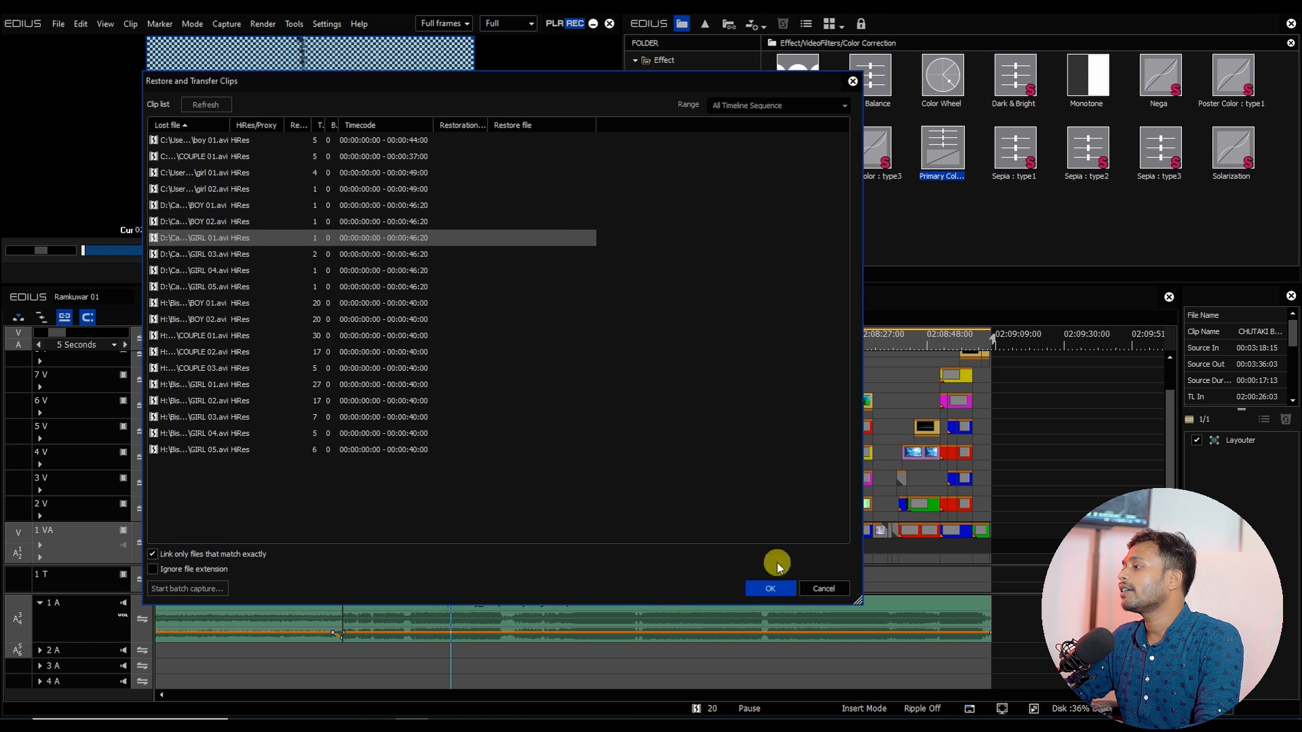
{"action": "left_click", "coordinate": [229, 319]}
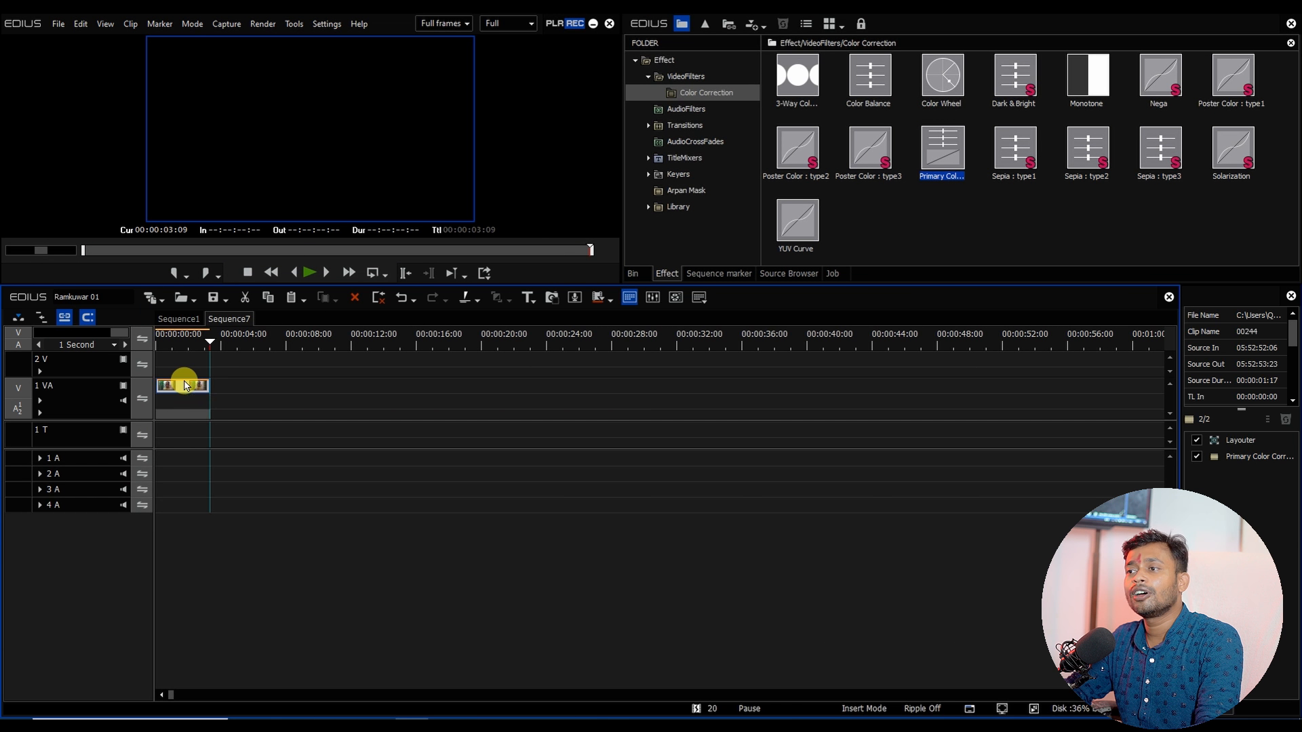
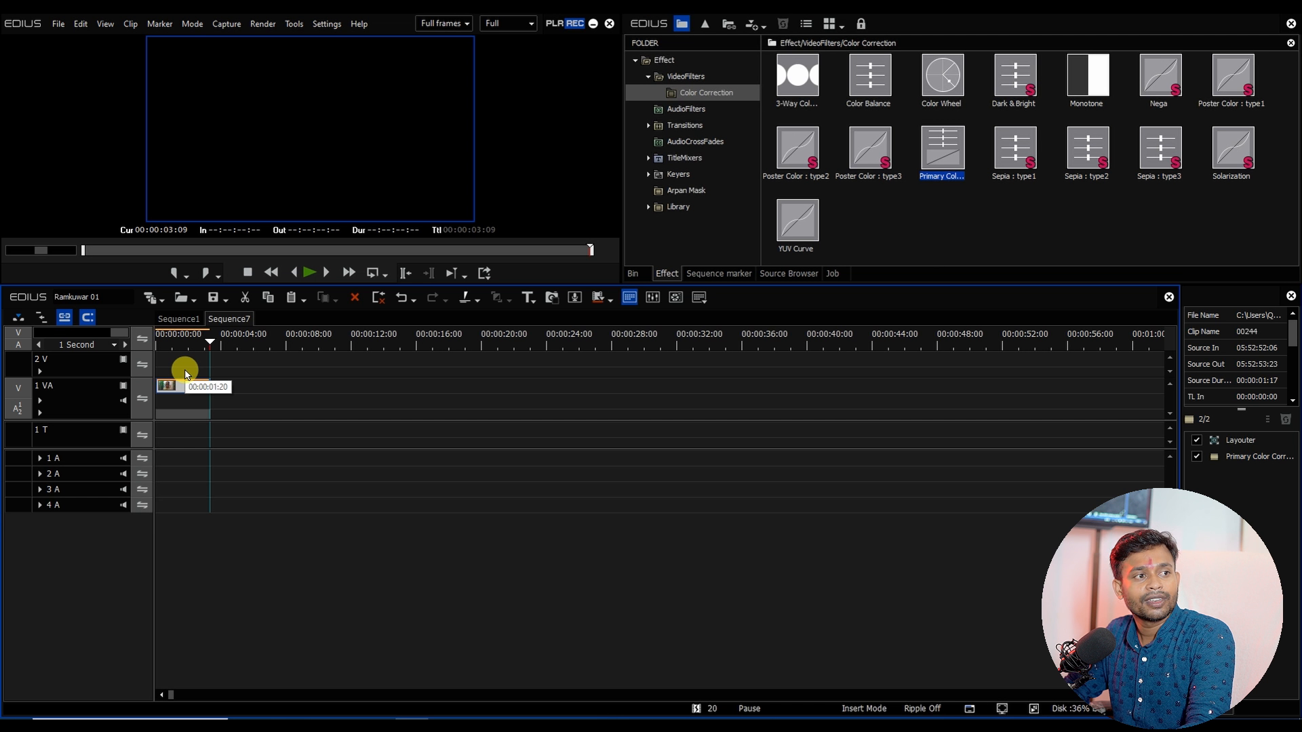
Step: Paste copies of the selected animated clip repeatedly along track 1 VA to fill about one minute
{"action": "left_click", "coordinate": [182, 388]}
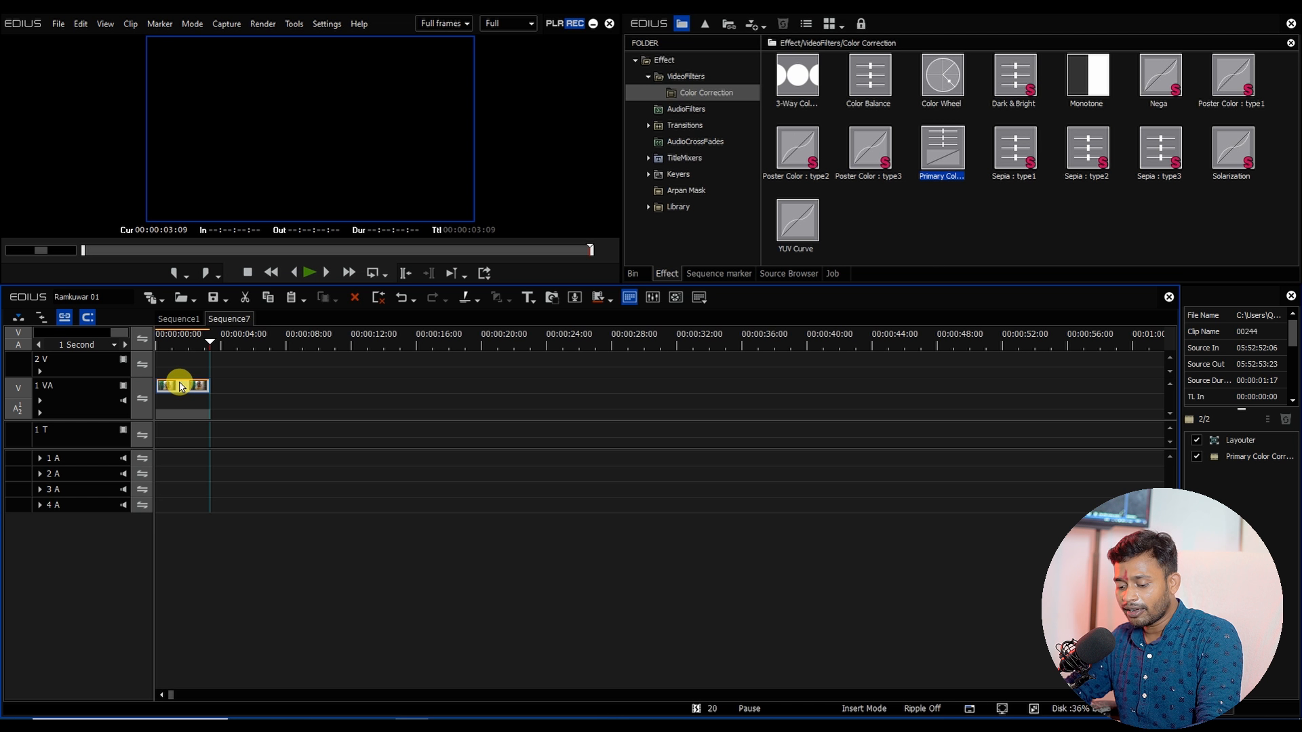
{"action": "key", "text": "ctrl+v"}
{"action": "key", "text": "ctrl+v"}
{"action": "key", "text": "ctrl+v"}
{"action": "key", "text": "ctrl+v"}
{"action": "key", "text": "ctrl+v"}
{"action": "key", "text": "ctrl+v"}
{"action": "key", "text": "ctrl+v"}
{"action": "key", "text": "ctrl+v"}
{"action": "key", "text": "ctrl+v"}
{"action": "key", "text": "ctrl+v"}
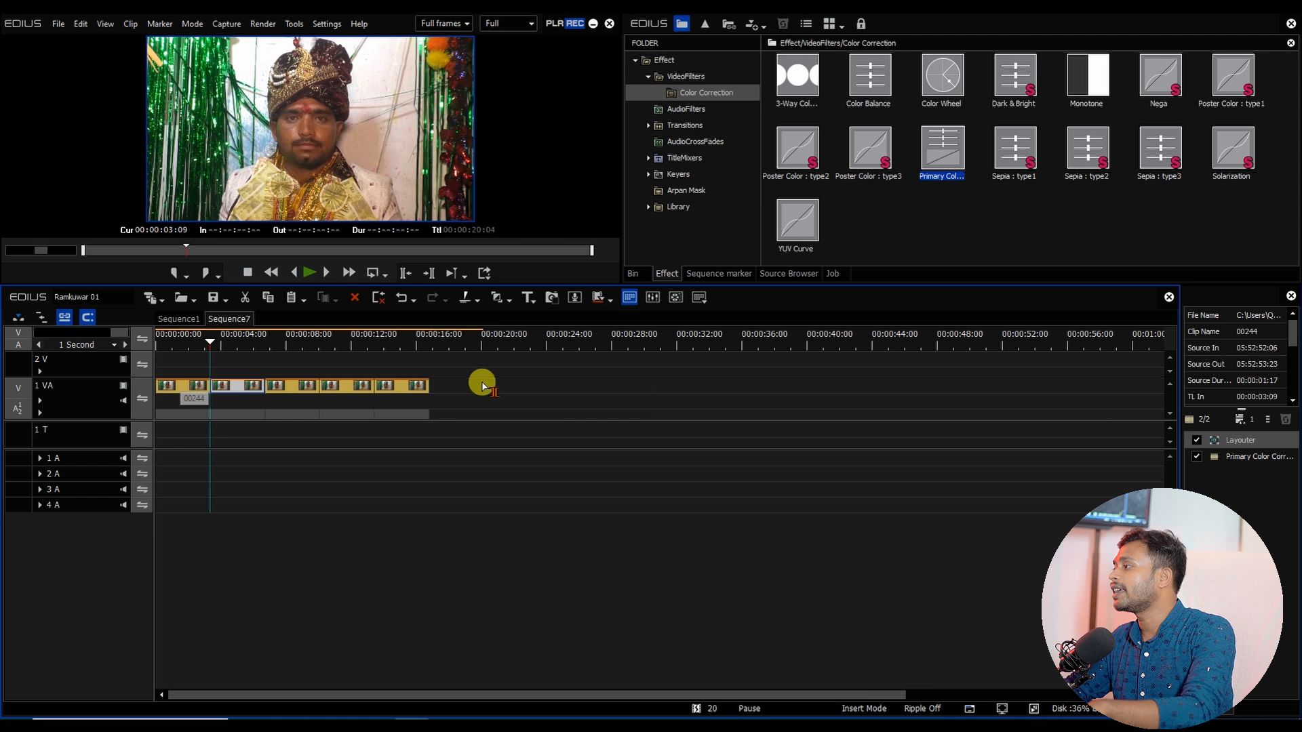
{"action": "key", "text": "ctrl+v"}
{"action": "key", "text": "ctrl+v"}
{"action": "key", "text": "ctrl+v"}
{"action": "key", "text": "ctrl+v"}
{"action": "key", "text": "ctrl+v"}
{"action": "key", "text": "ctrl+v"}
{"action": "key", "text": "ctrl+v"}
{"action": "key", "text": "ctrl+v"}
{"action": "key", "text": "ctrl+v"}
{"action": "key", "text": "ctrl+v"}
{"action": "key", "text": "ctrl+v"}
{"action": "key", "text": "ctrl+v"}
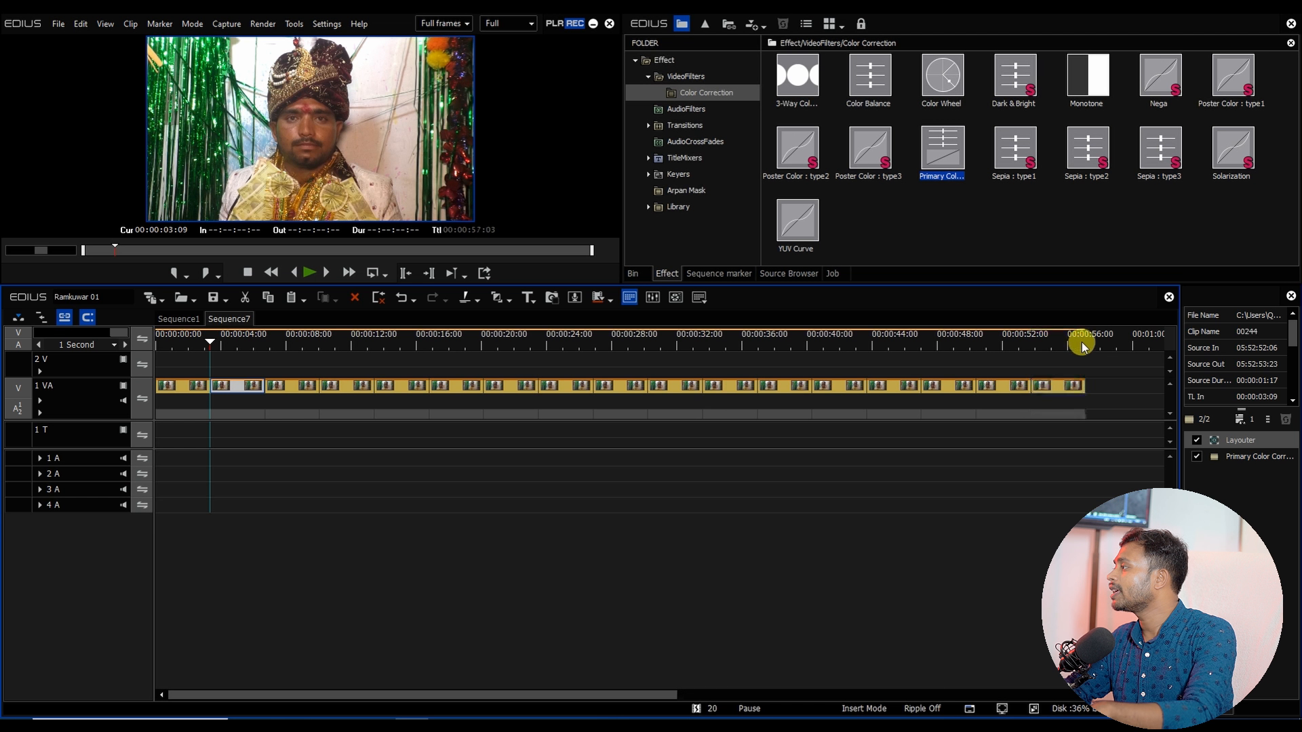
{"action": "left_click_drag", "start_coordinate": [1007, 343], "coordinate": [1115, 354]}
{"action": "left_click_drag", "start_coordinate": [1137, 357], "coordinate": [1136, 357]}
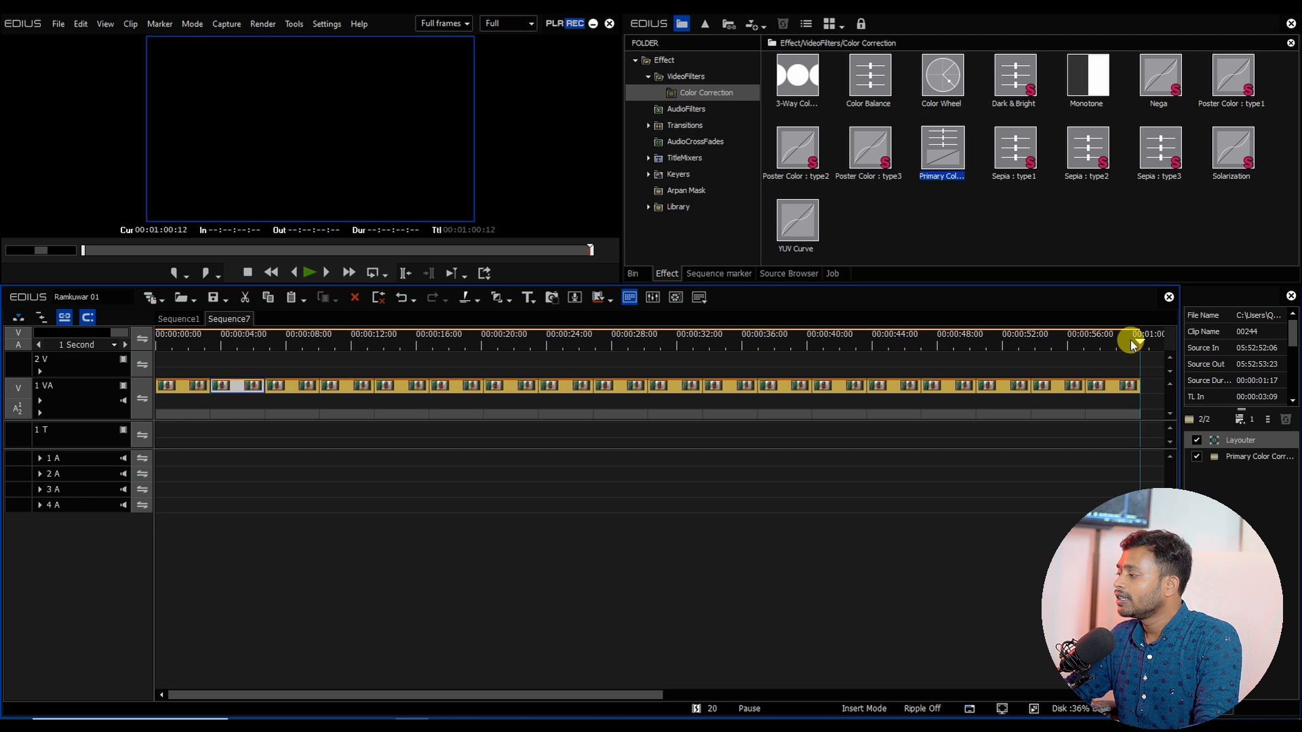
Step: Set In and Out points spanning the whole filled sequence, from 00:00:00:00 to about 00:01:00:13
{"action": "left_click_drag", "start_coordinate": [588, 695], "coordinate": [750, 695]}
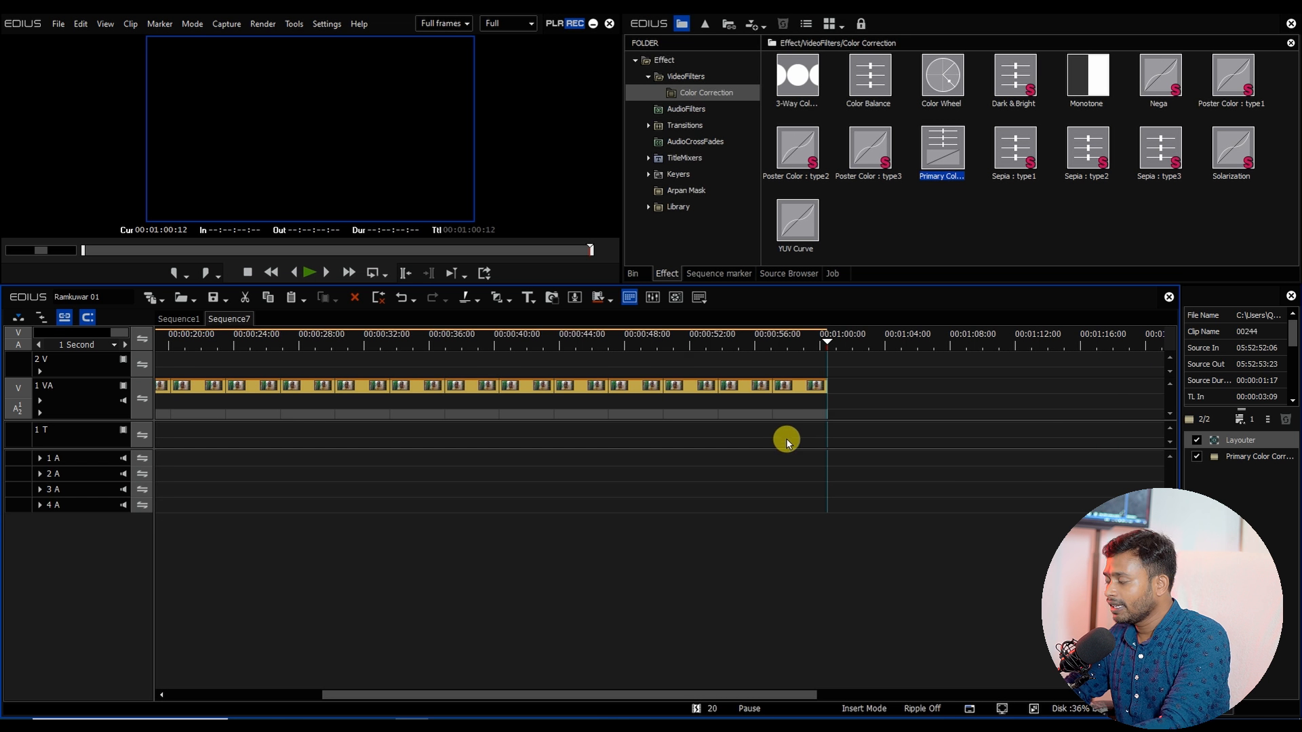
{"action": "key", "text": "o"}
{"action": "left_click_drag", "start_coordinate": [762, 337], "coordinate": [28, 375]}
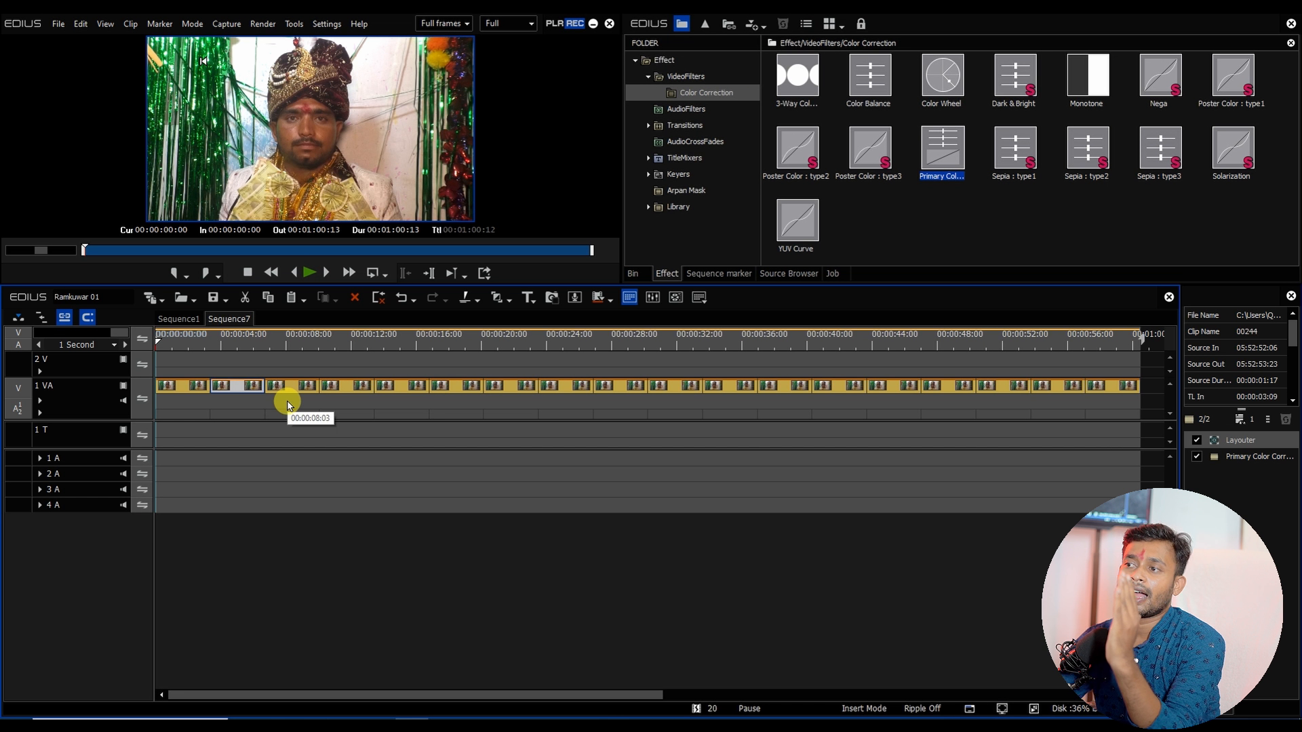
{"action": "scroll", "coordinate": [289, 405], "scroll_direction": "down", "scroll_amount": 1}
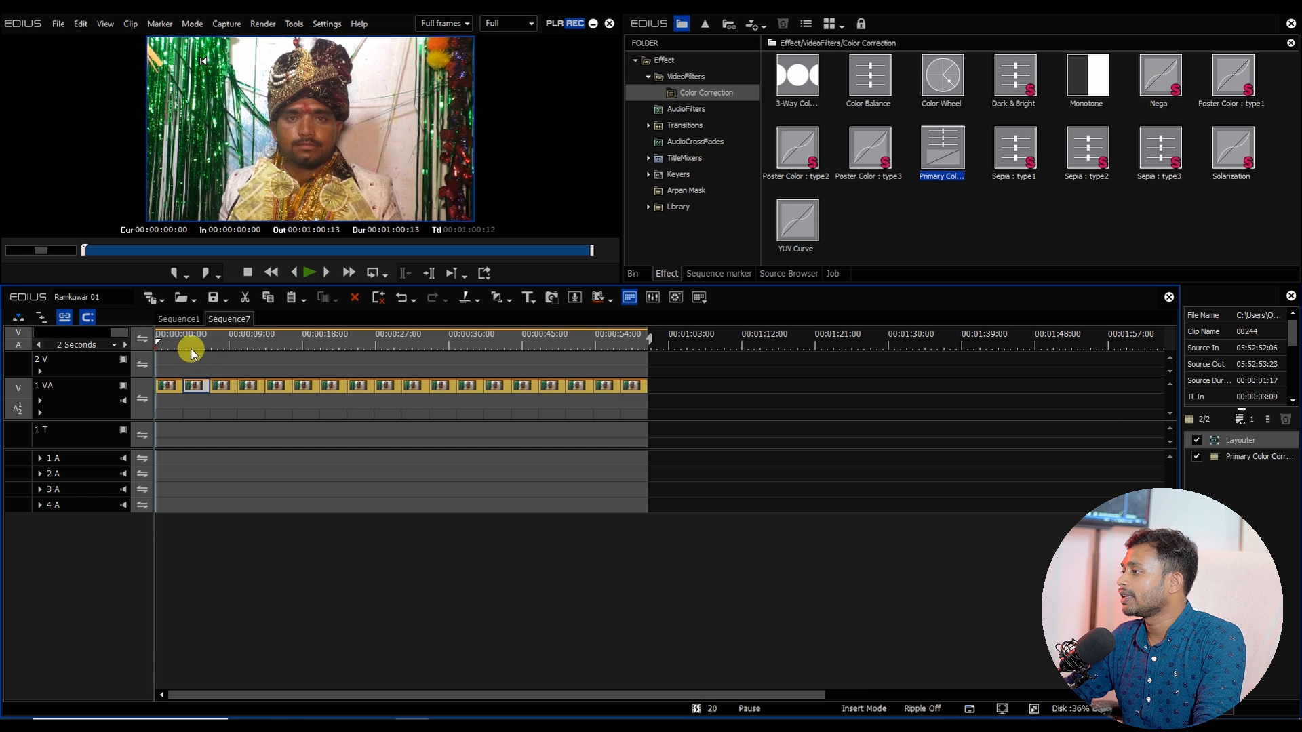
{"action": "left_click_drag", "start_coordinate": [189, 349], "coordinate": [185, 378]}
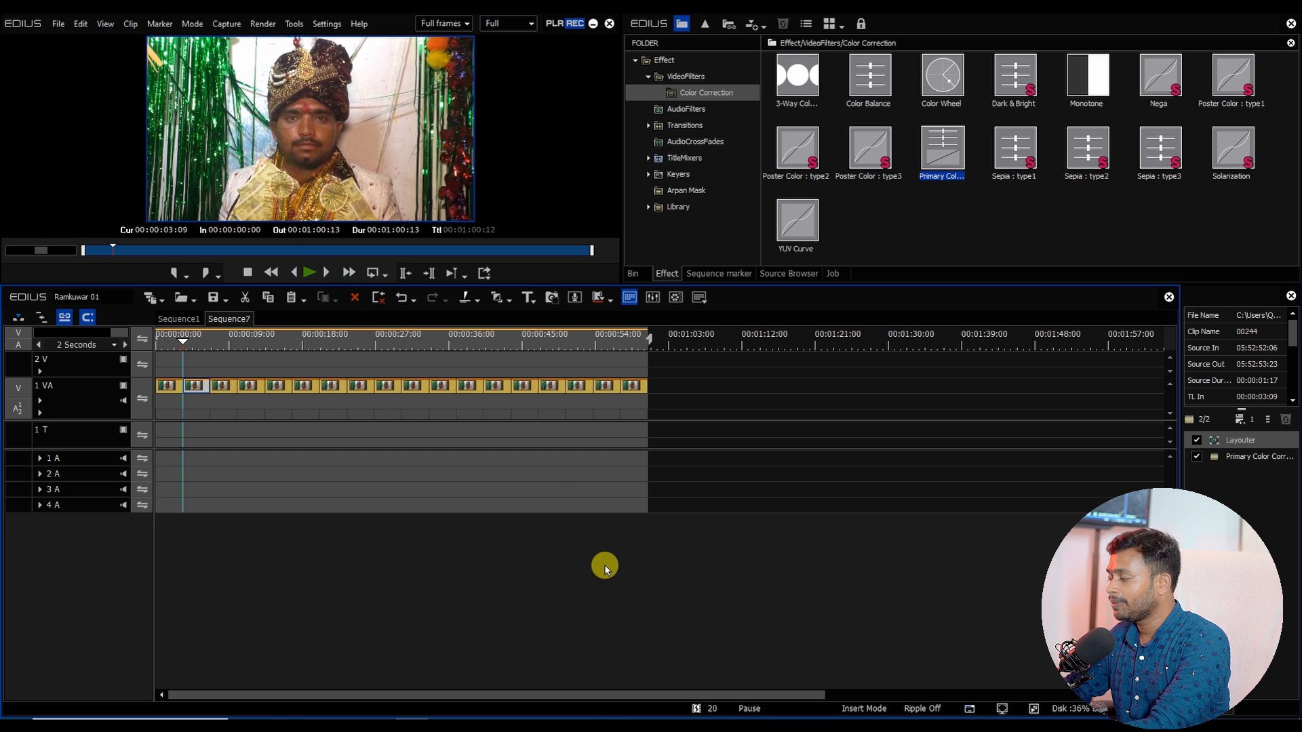
{"action": "left_click", "coordinate": [484, 273]}
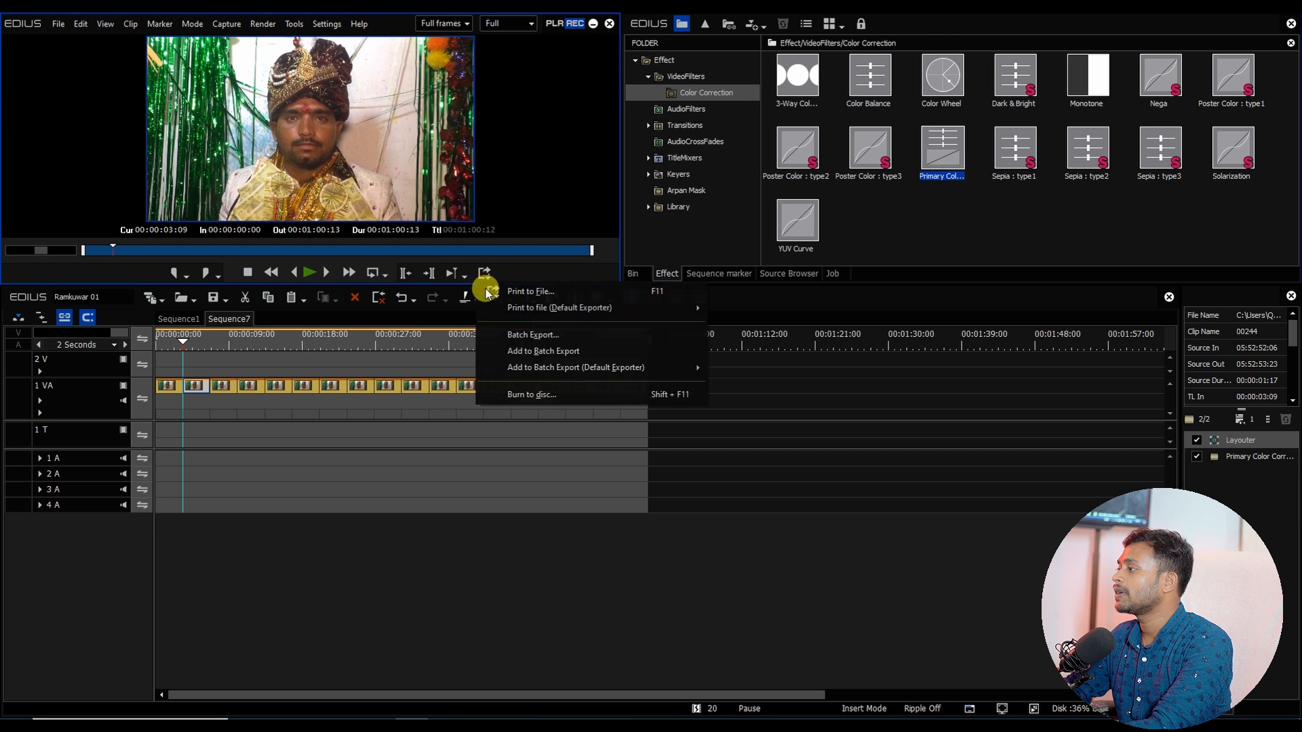
{"action": "left_click", "coordinate": [546, 293]}
{"action": "left_click_drag", "start_coordinate": [243, 68], "coordinate": [243, 75]}
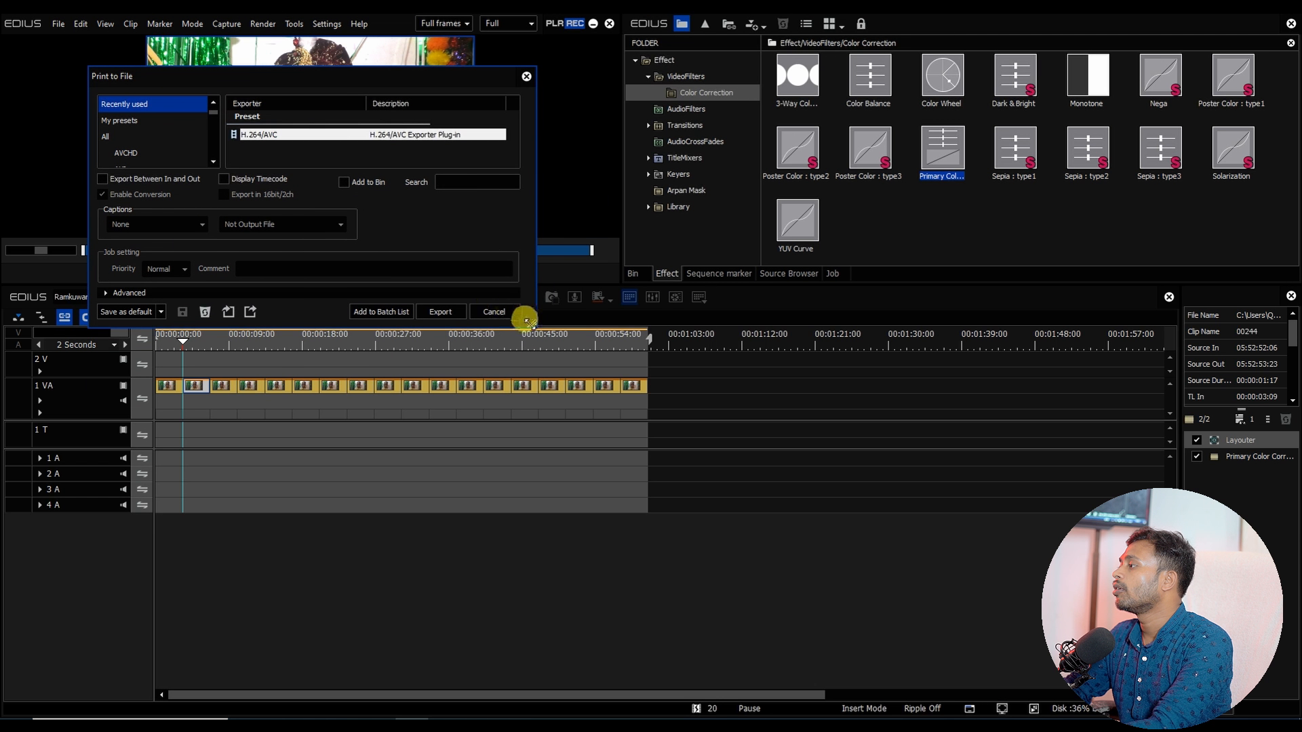
{"action": "left_click_drag", "start_coordinate": [533, 322], "coordinate": [856, 562]}
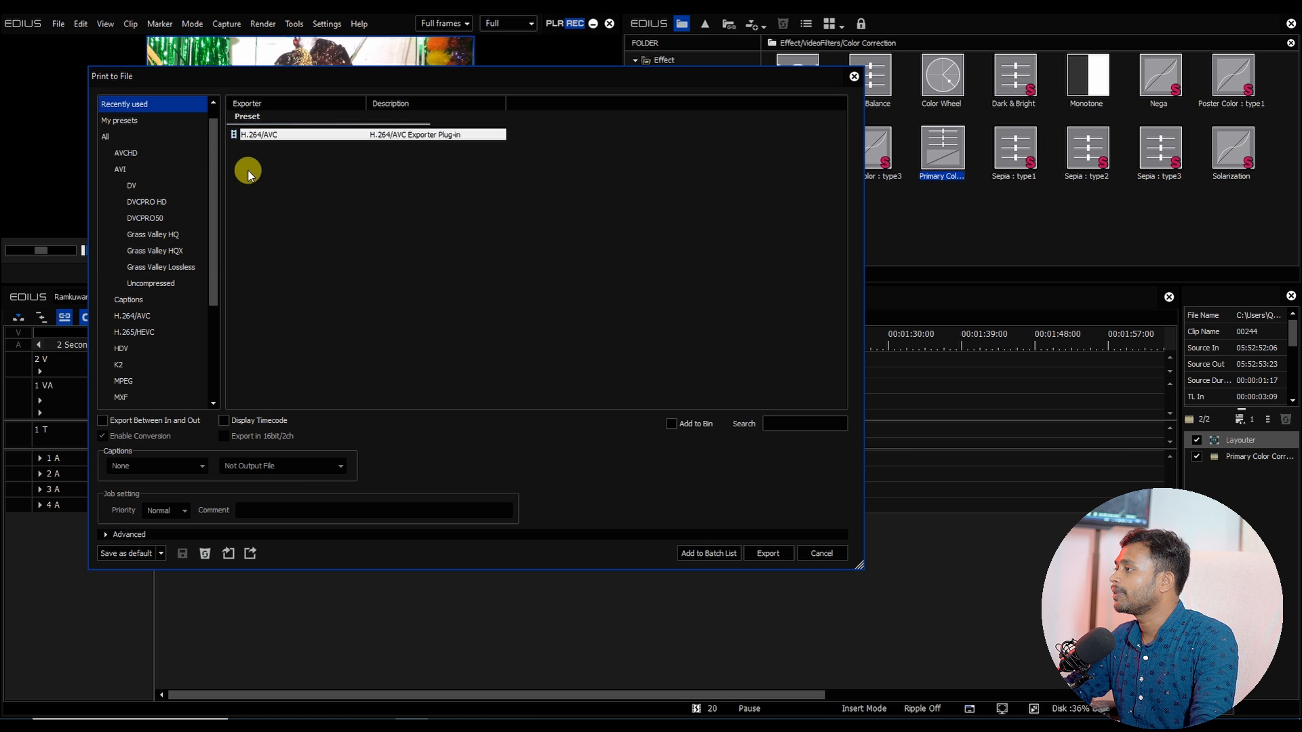
{"action": "left_click_drag", "start_coordinate": [251, 76], "coordinate": [265, 46]}
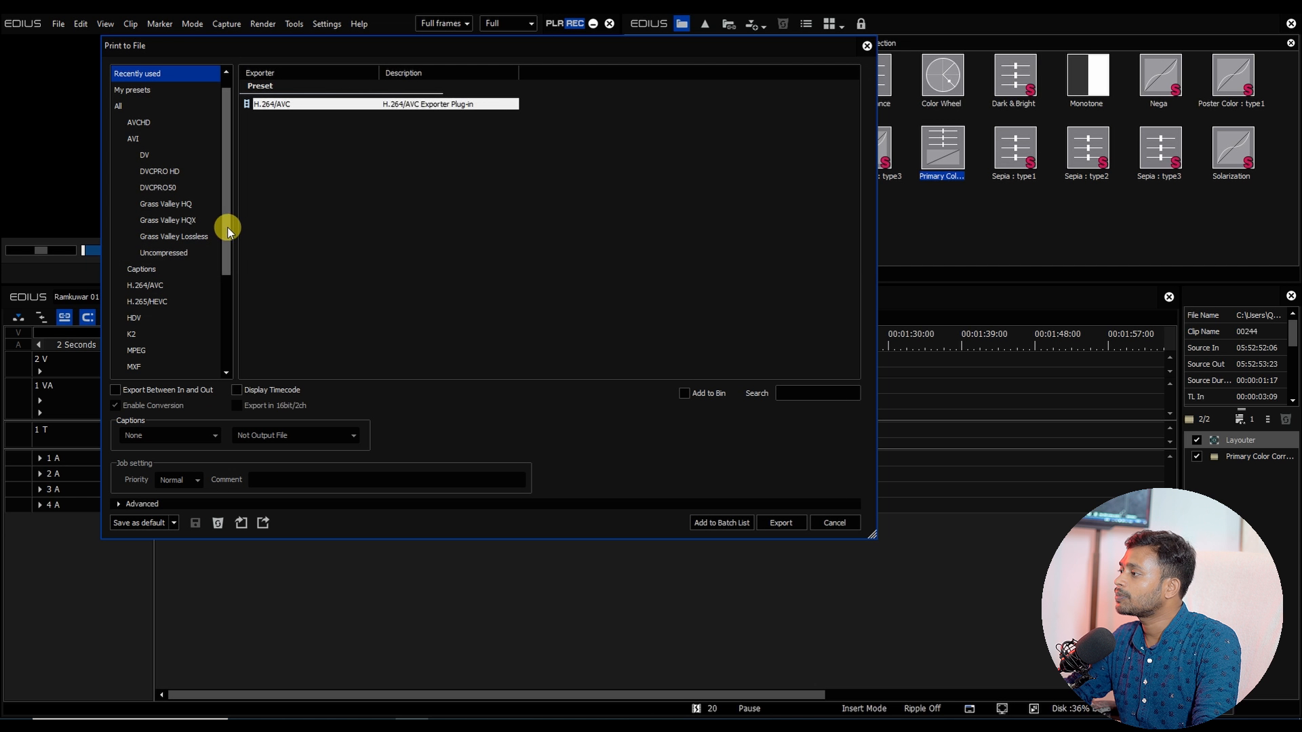
{"action": "left_click_drag", "start_coordinate": [227, 226], "coordinate": [226, 293]}
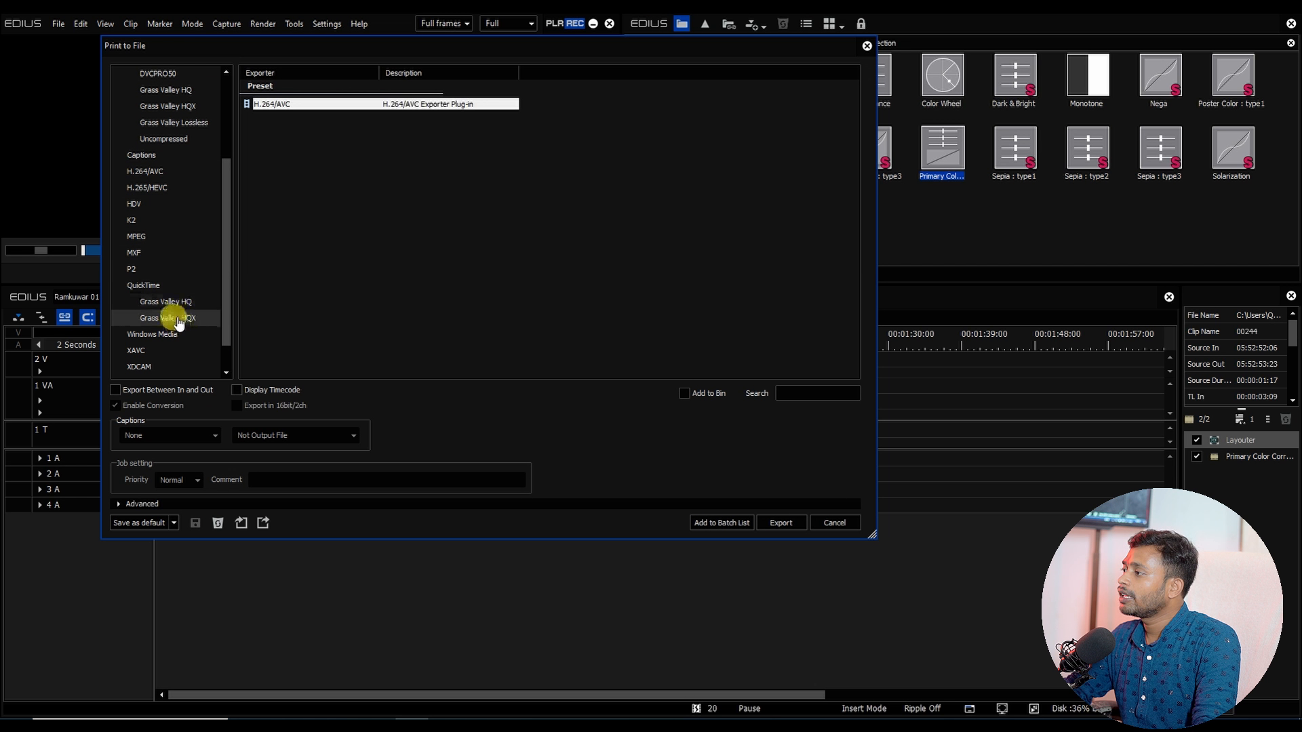
{"action": "left_click", "coordinate": [817, 528]}
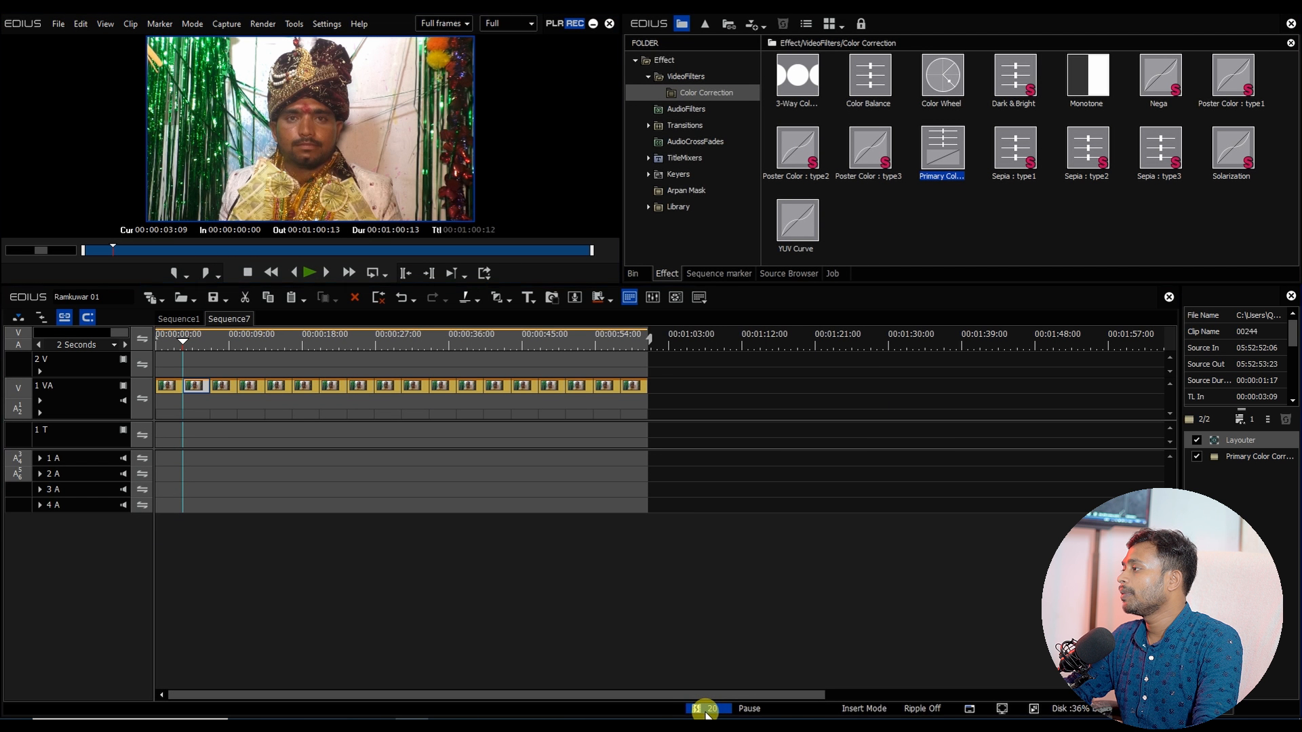
Step: Check the offline clips list in Restore and Transfer Clips, then close it
{"action": "left_click", "coordinate": [704, 707]}
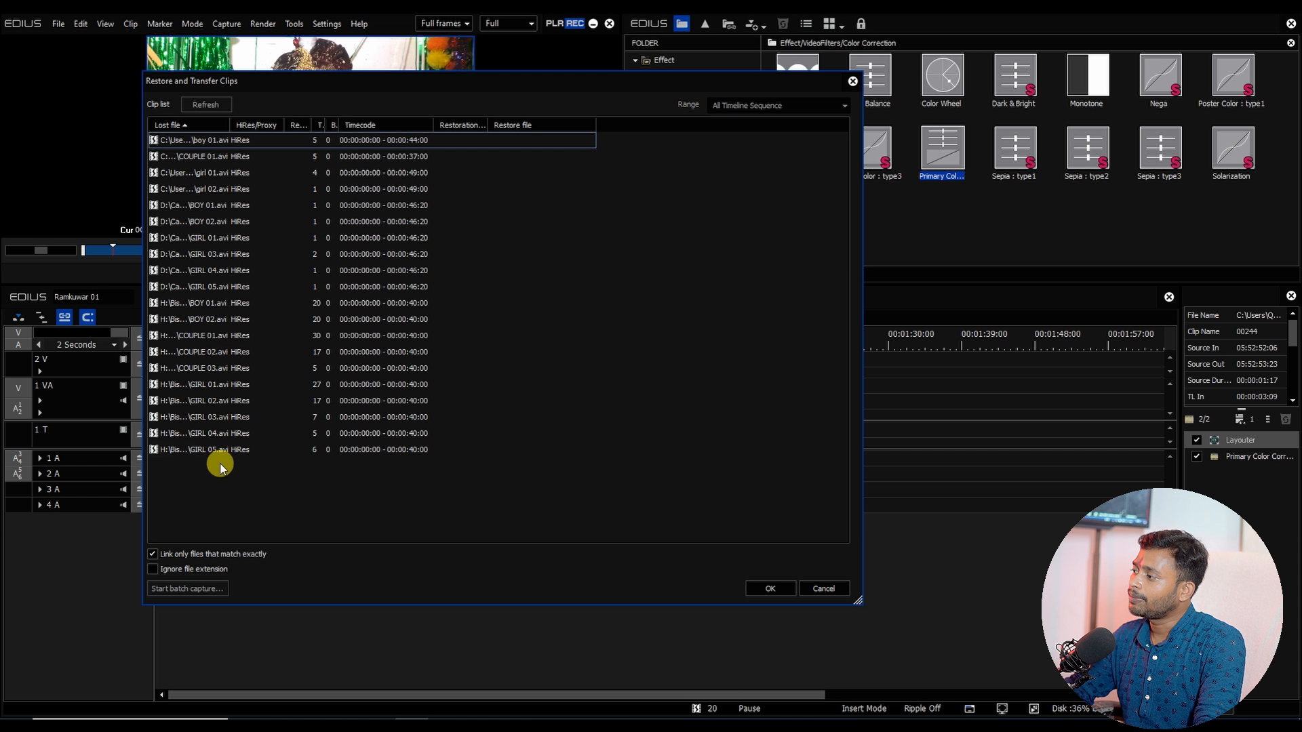
{"action": "left_click", "coordinate": [771, 589]}
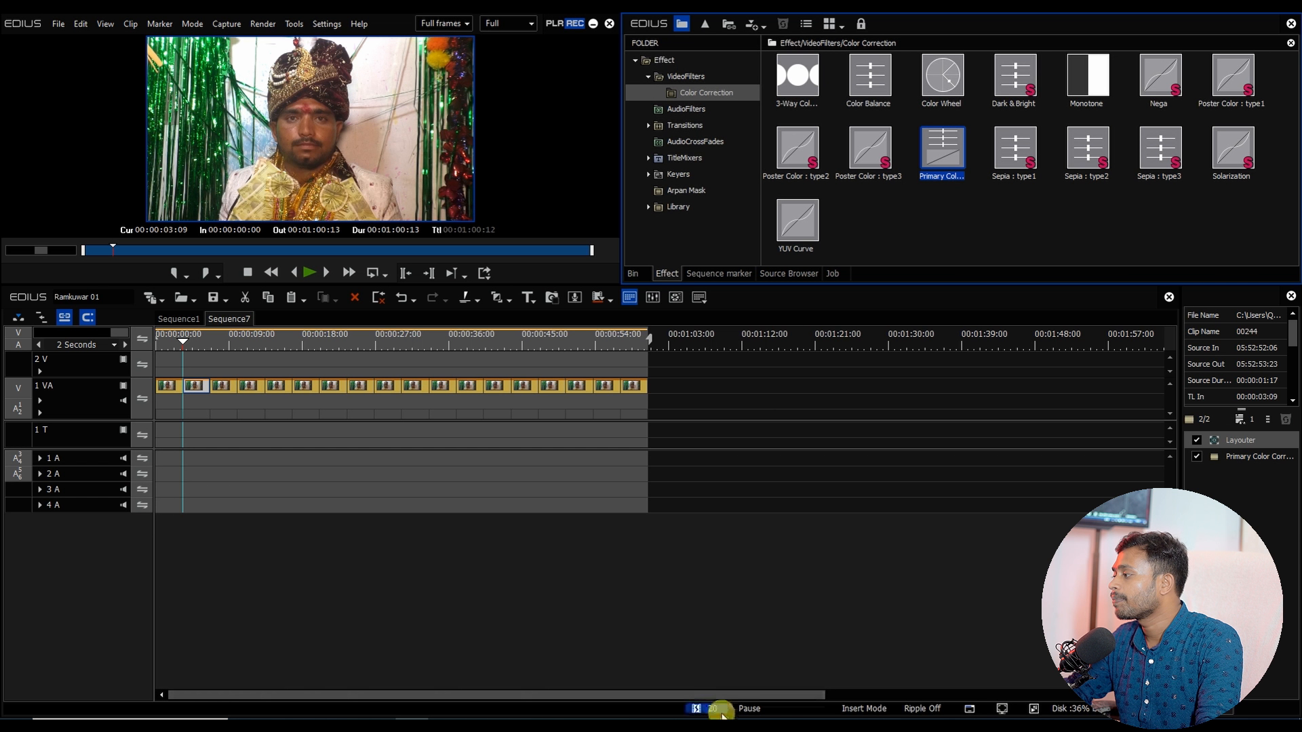
Step: Open Print to File and choose the AVI Grass Valley HQ AVI exporter with Export Between In and Out and Add to Bin enabled
{"action": "mouse_move", "coordinate": [182, 344]}
{"action": "left_mouse_down"}
{"action": "mouse_move", "coordinate": [157, 346]}
{"action": "mouse_move", "coordinate": [178, 353]}
{"action": "left_mouse_up"}
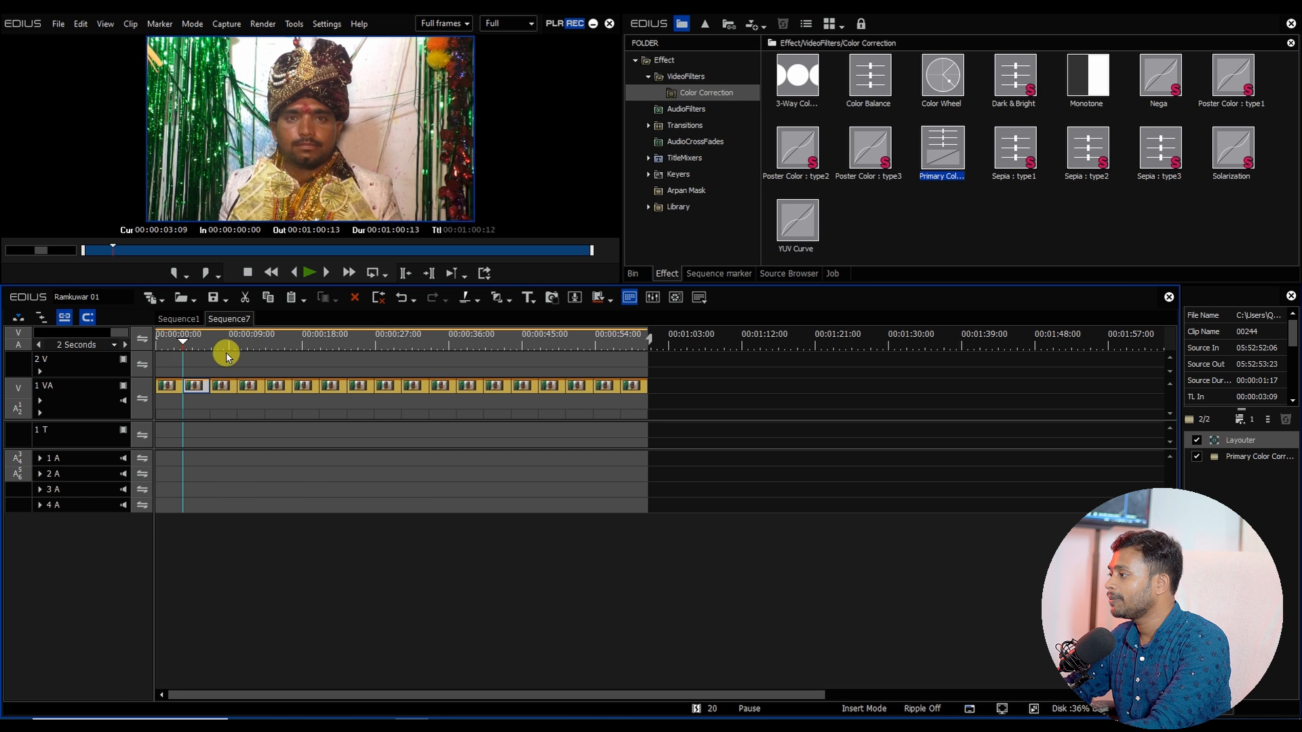
{"action": "key", "text": "F11"}
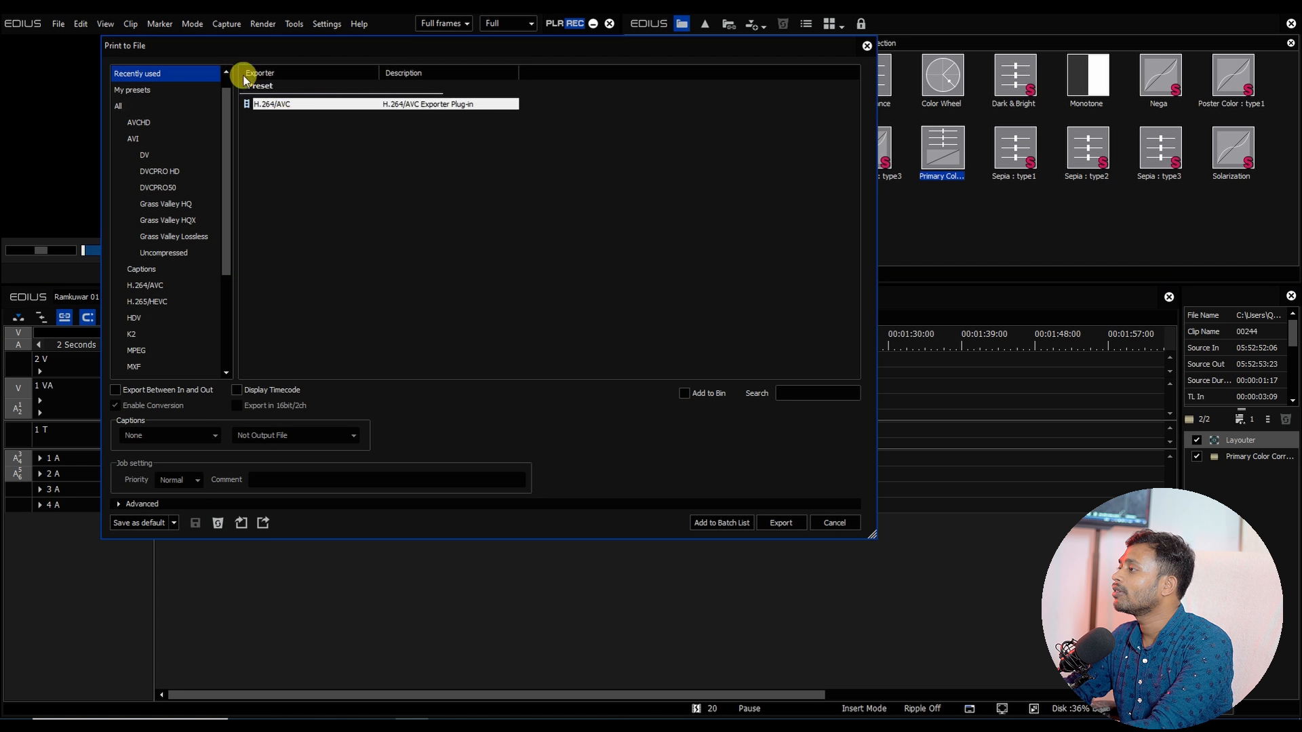
{"action": "left_click", "coordinate": [149, 138]}
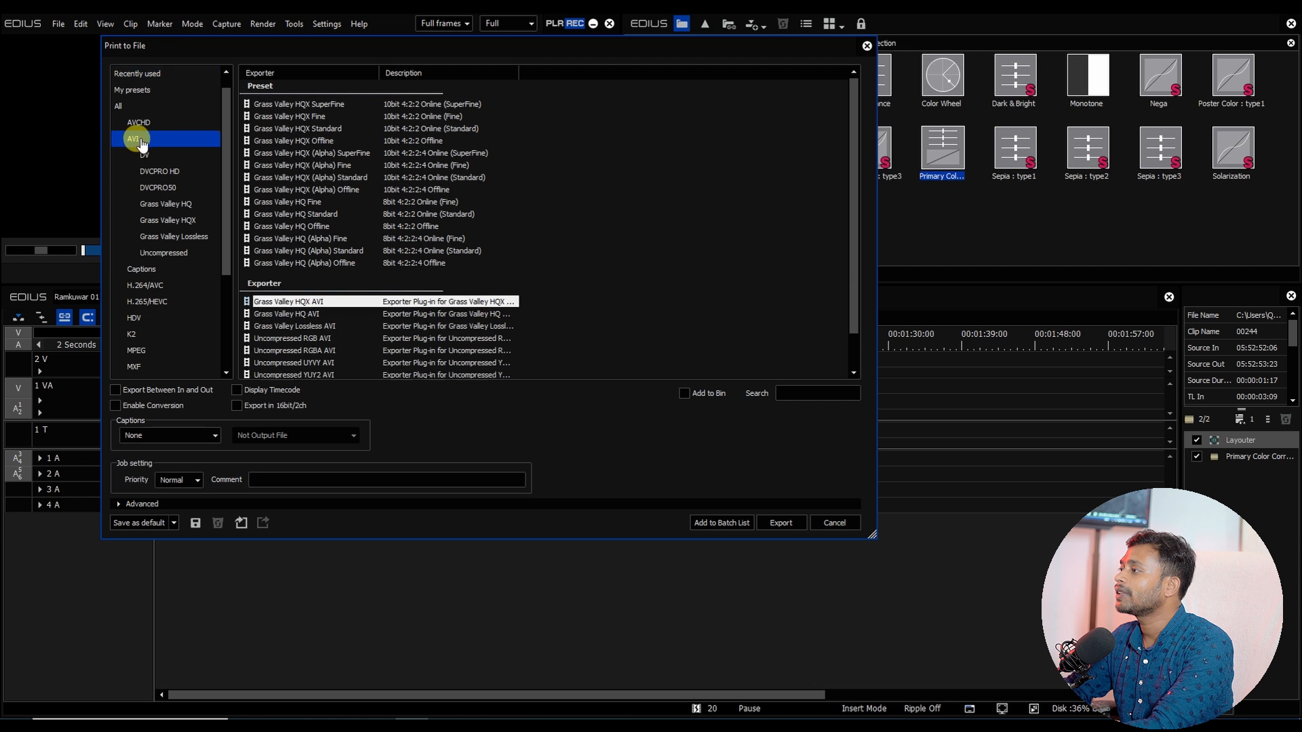
{"action": "left_click", "coordinate": [303, 317]}
{"action": "left_click", "coordinate": [322, 303]}
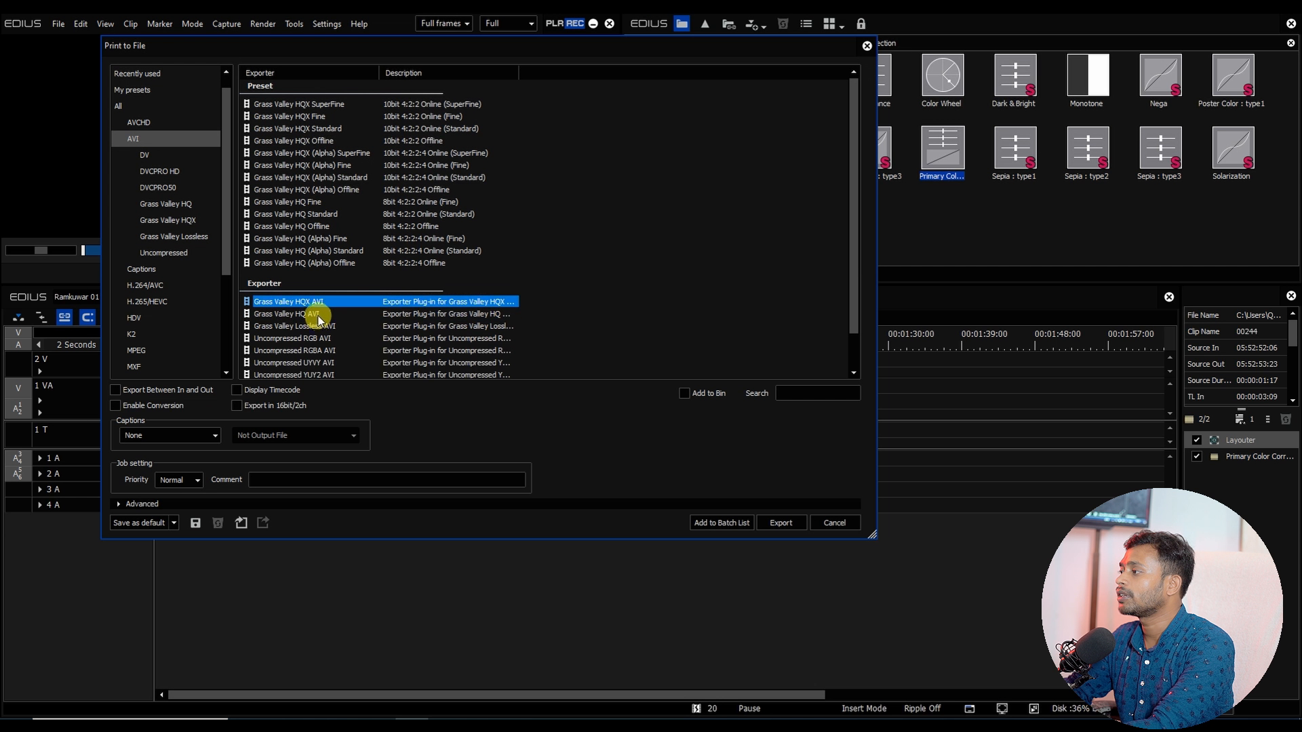
{"action": "left_click", "coordinate": [318, 316]}
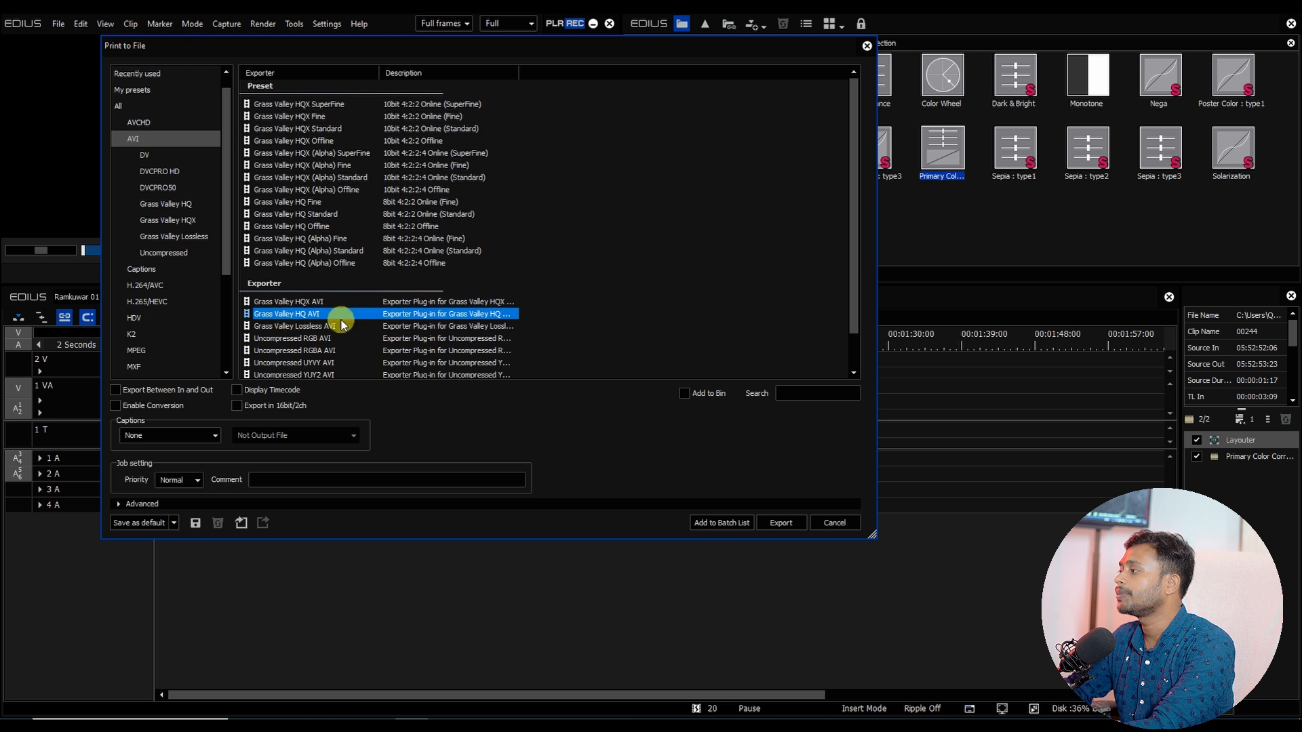
{"action": "left_click", "coordinate": [117, 390]}
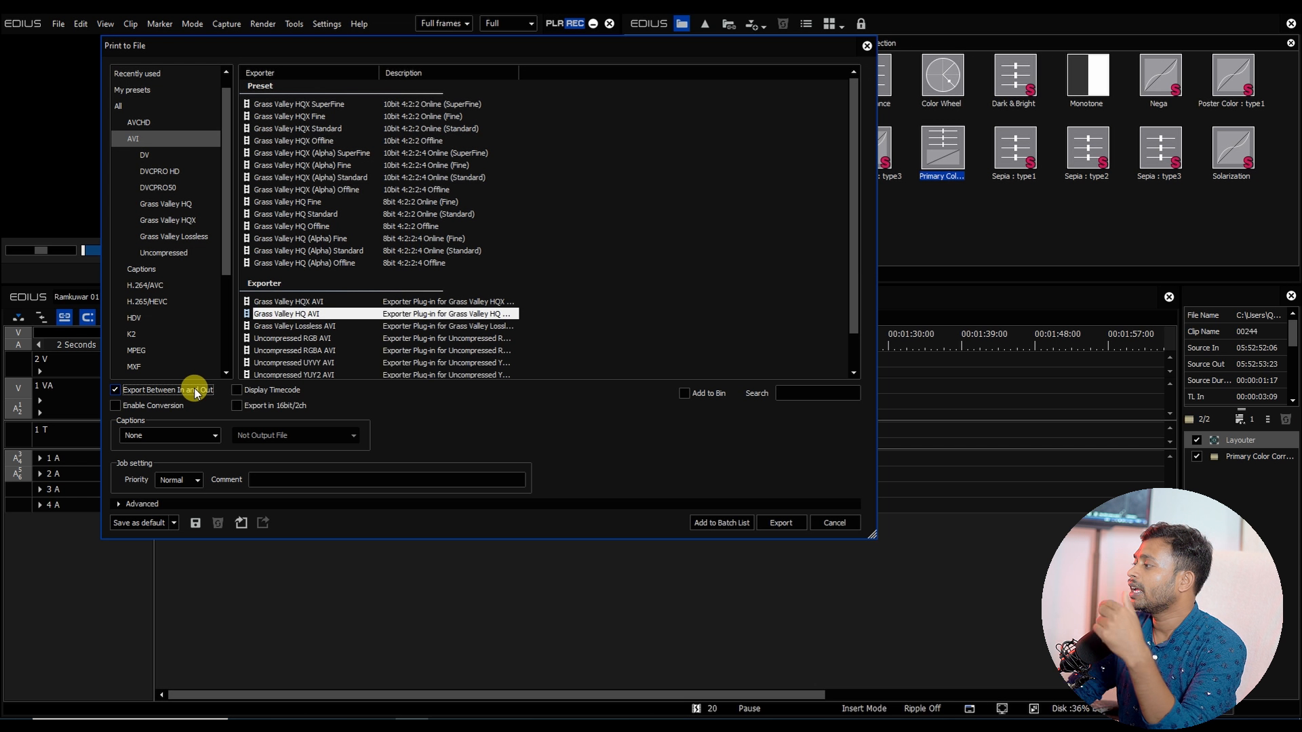
{"action": "left_click", "coordinate": [715, 402]}
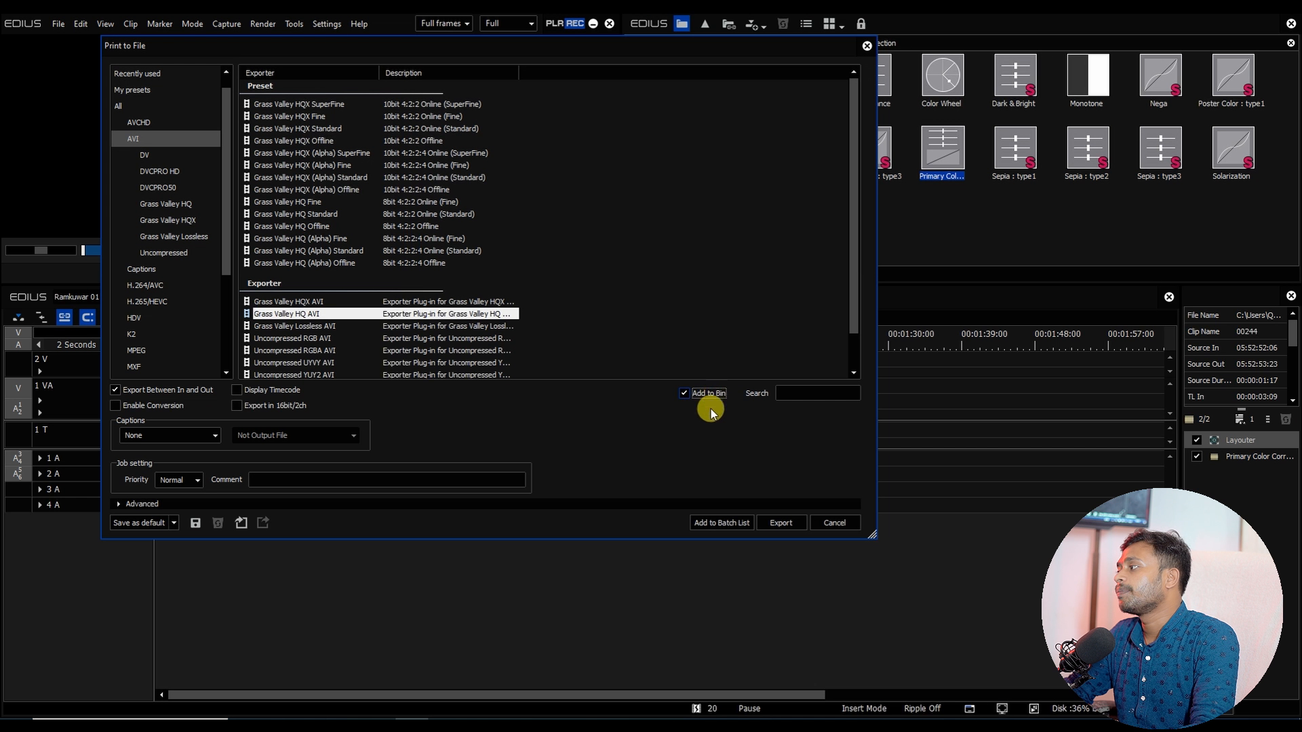
Step: Export the sequence into the Desktop's Ramkuwar Footage folder with the file name BOY 01
{"action": "left_click", "coordinate": [782, 522]}
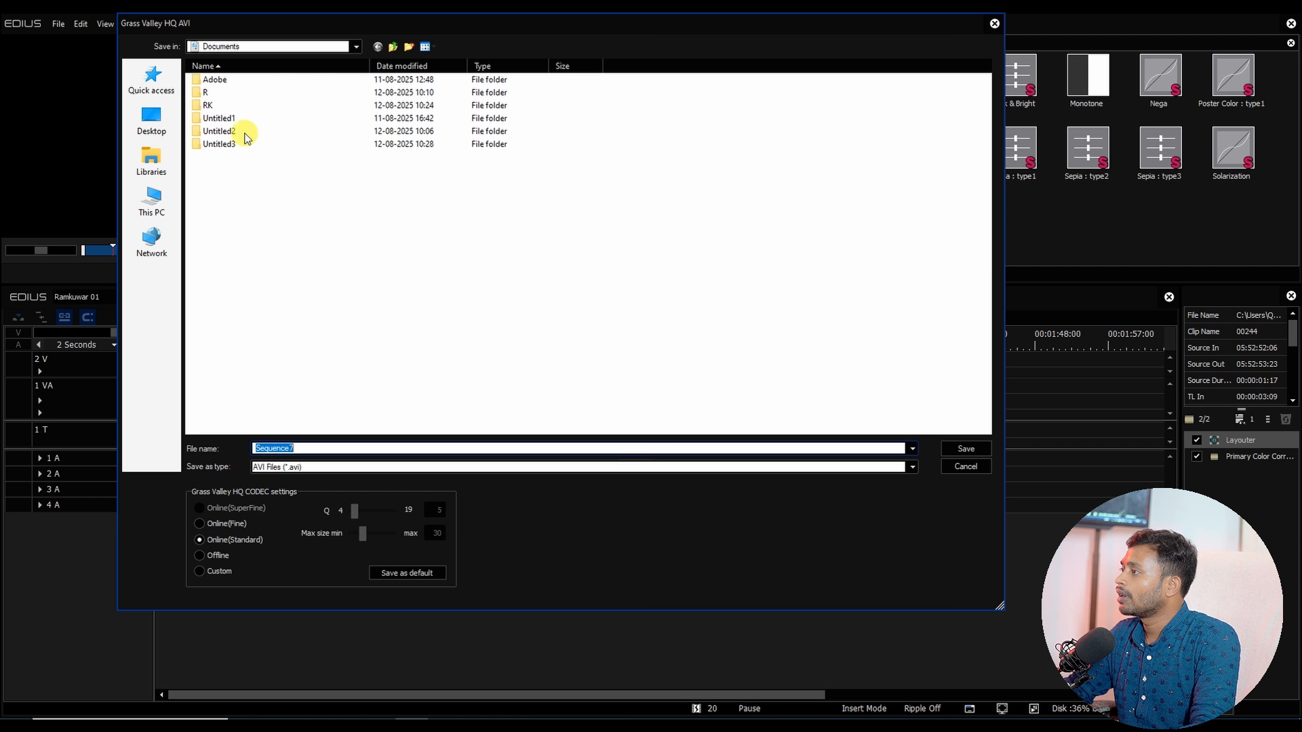
{"action": "left_click", "coordinate": [151, 118]}
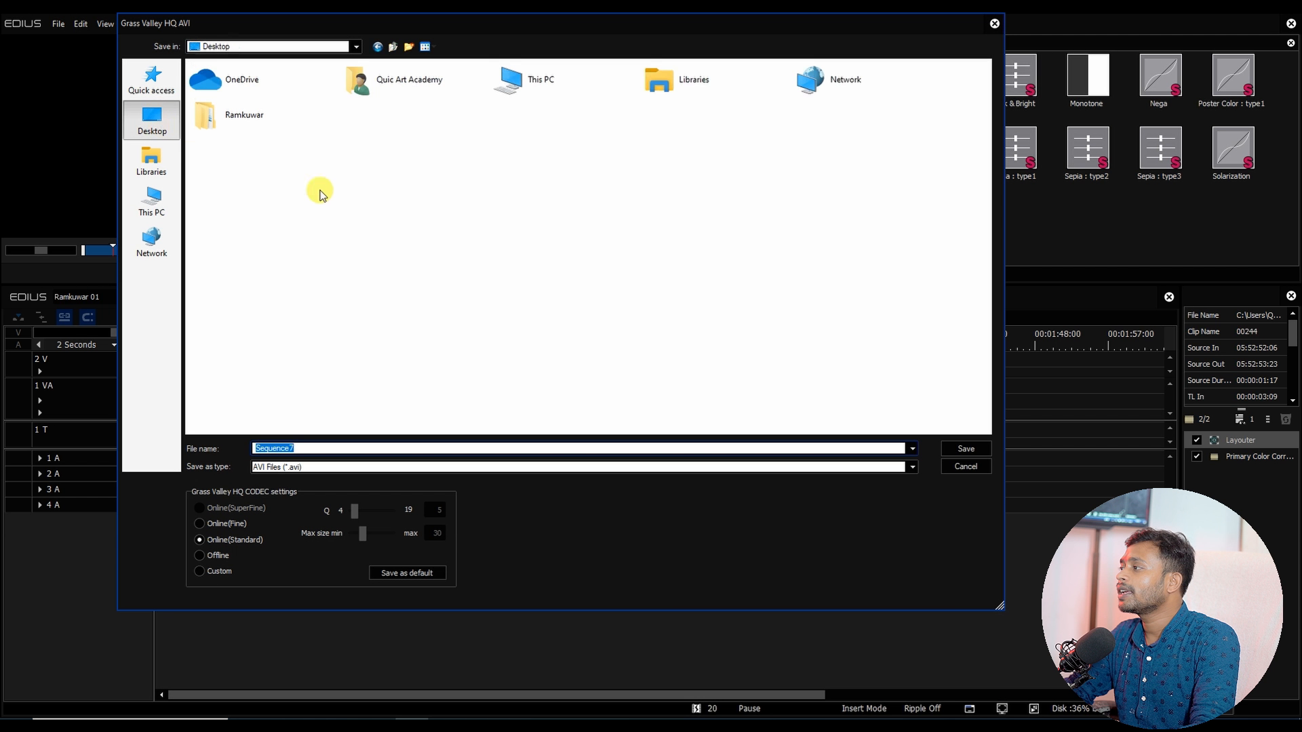
{"action": "double_click", "coordinate": [226, 120]}
{"action": "double_click", "coordinate": [215, 80]}
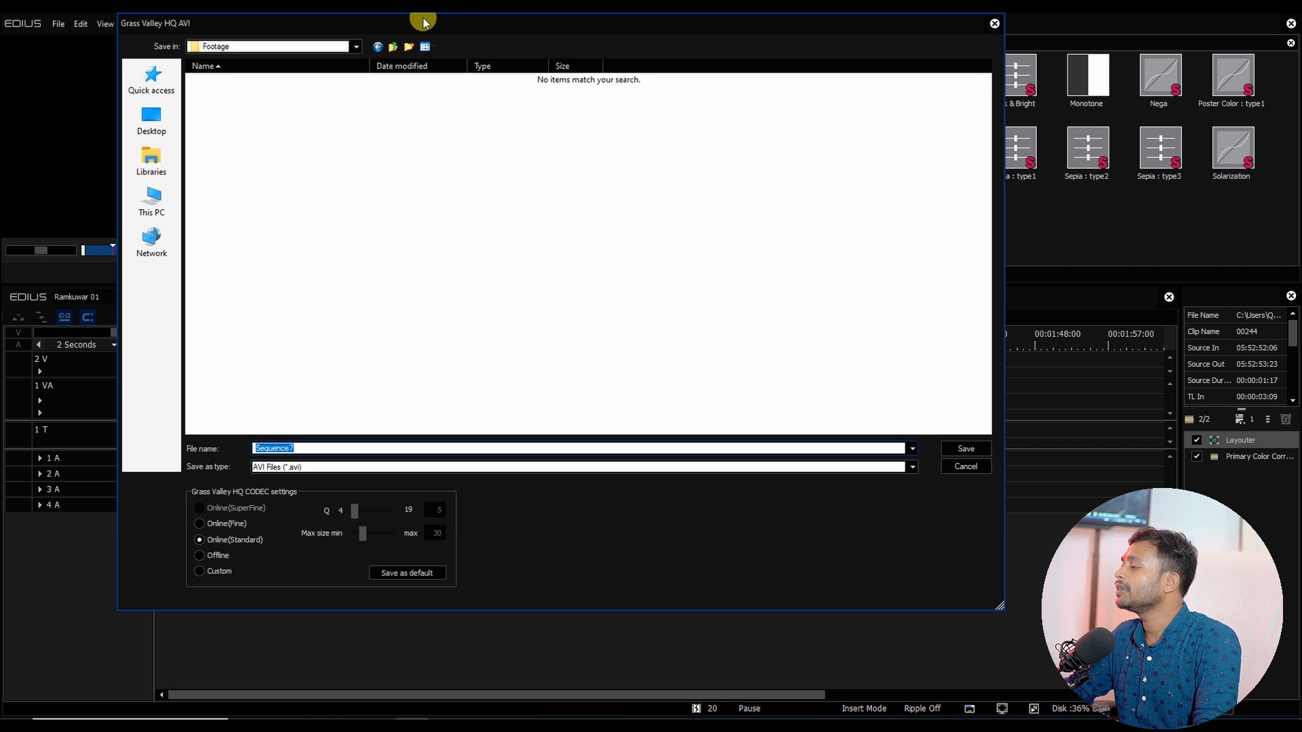
{"action": "mouse_move", "coordinate": [423, 22]}
{"action": "left_mouse_down"}
{"action": "mouse_move", "coordinate": [631, 262]}
{"action": "mouse_move", "coordinate": [418, 33]}
{"action": "left_mouse_up"}
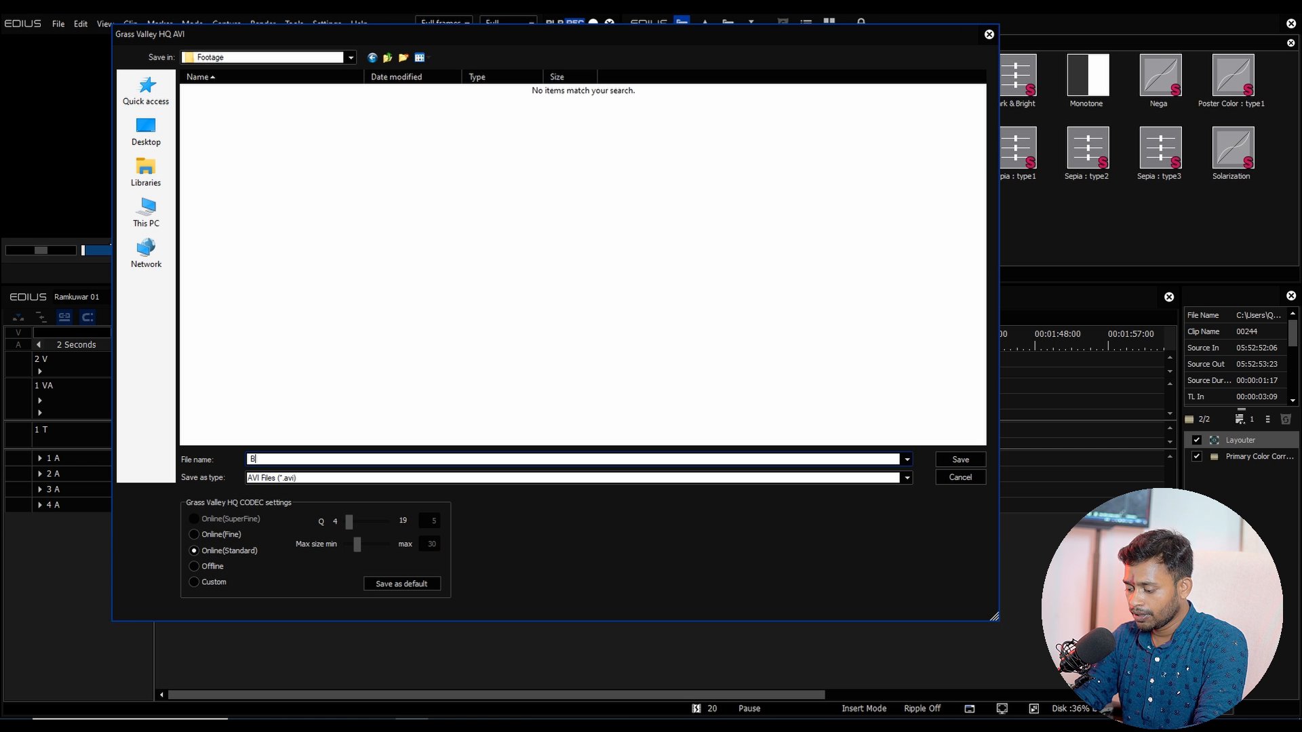
{"action": "type", "text": "BOY 01"}
{"action": "key", "text": "Return"}
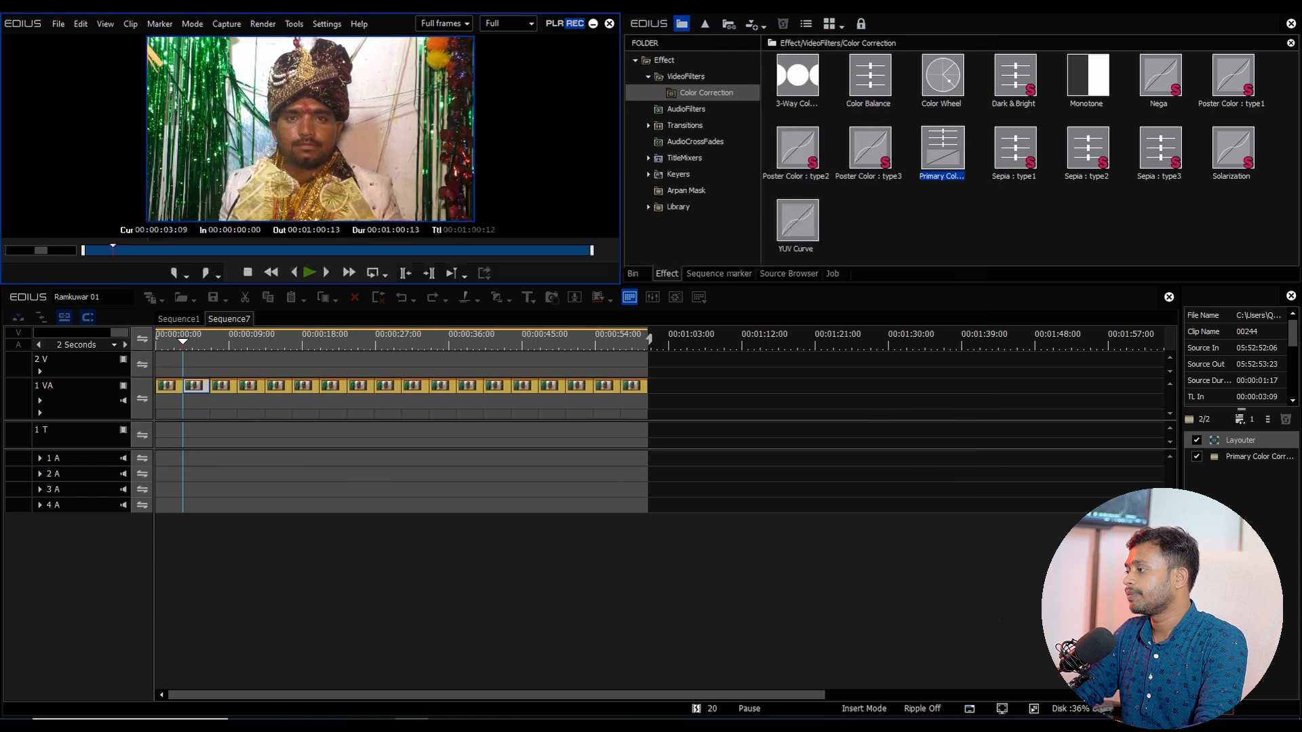
Step: Select all clips on the Sequence7 timeline and delete them
{"action": "left_click", "coordinate": [636, 271]}
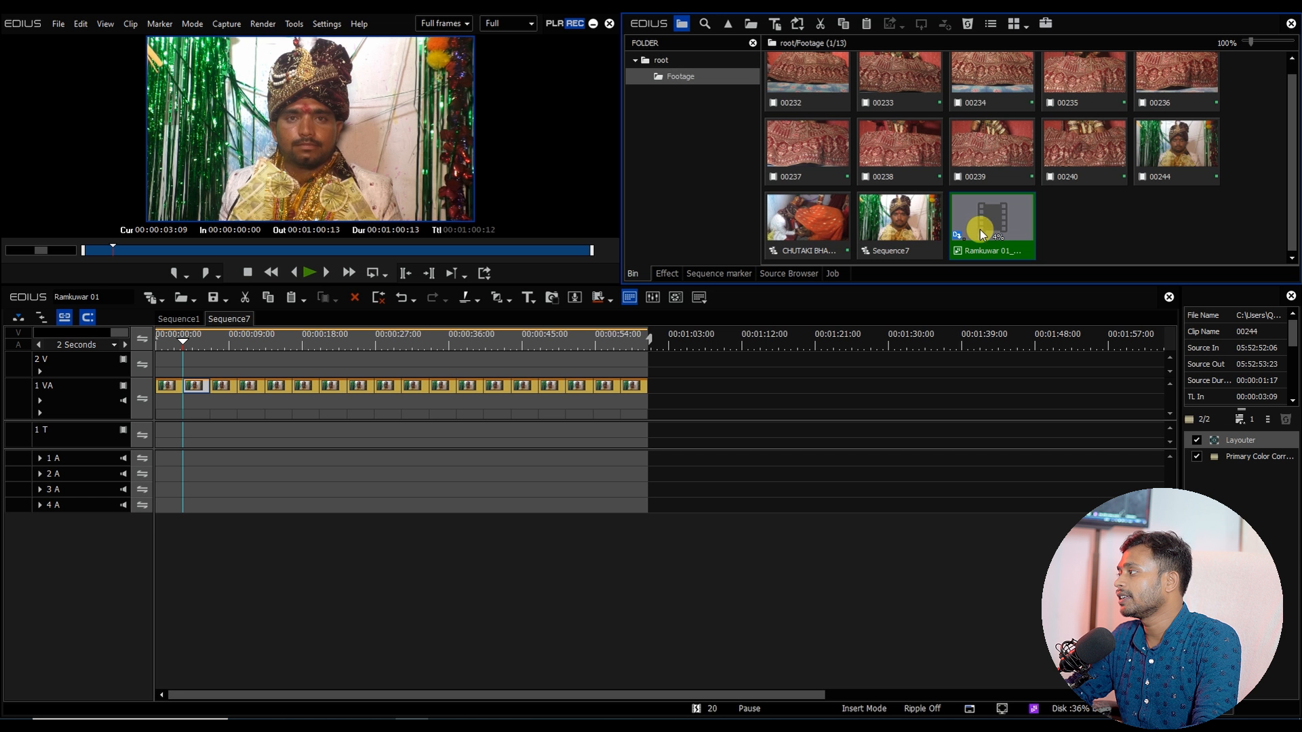
{"action": "left_click", "coordinate": [443, 345]}
{"action": "left_click_drag", "start_coordinate": [721, 457], "coordinate": [14, 334]}
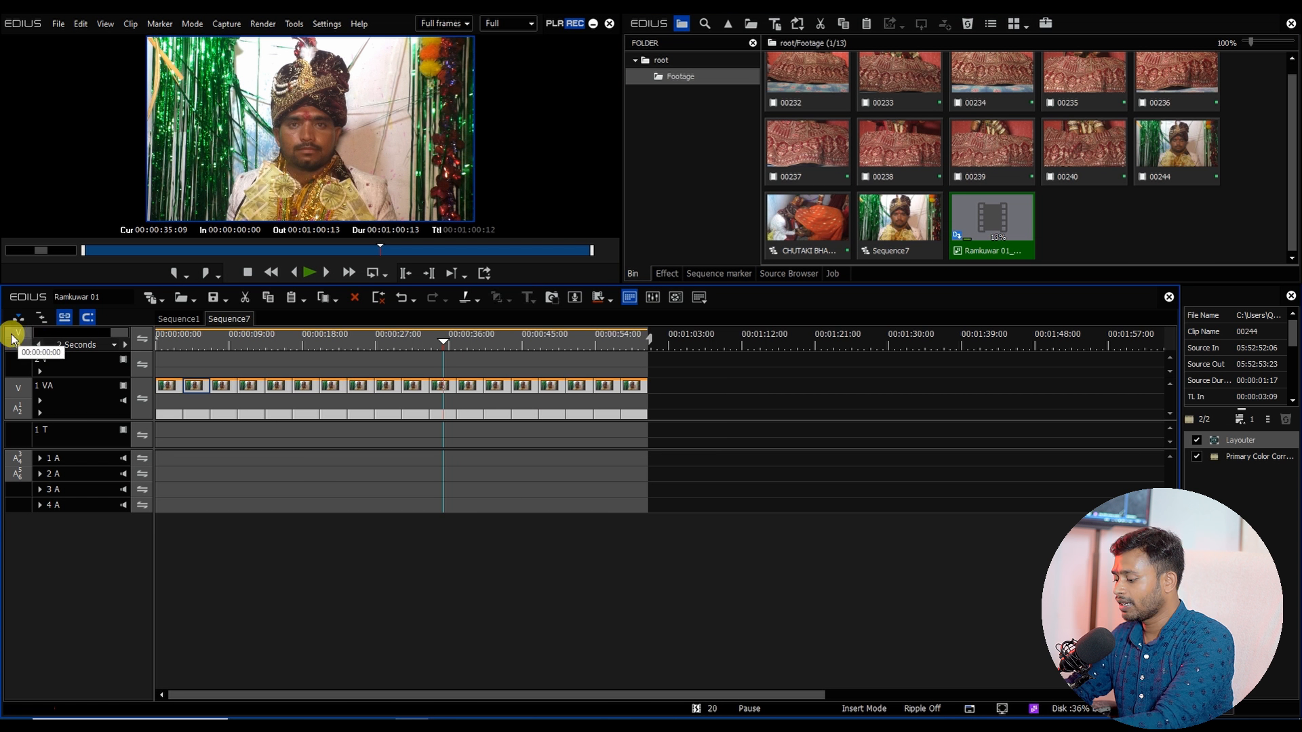
{"action": "key", "text": "Delete"}
{"action": "left_click_drag", "start_coordinate": [1289, 175], "coordinate": [1289, 116]}
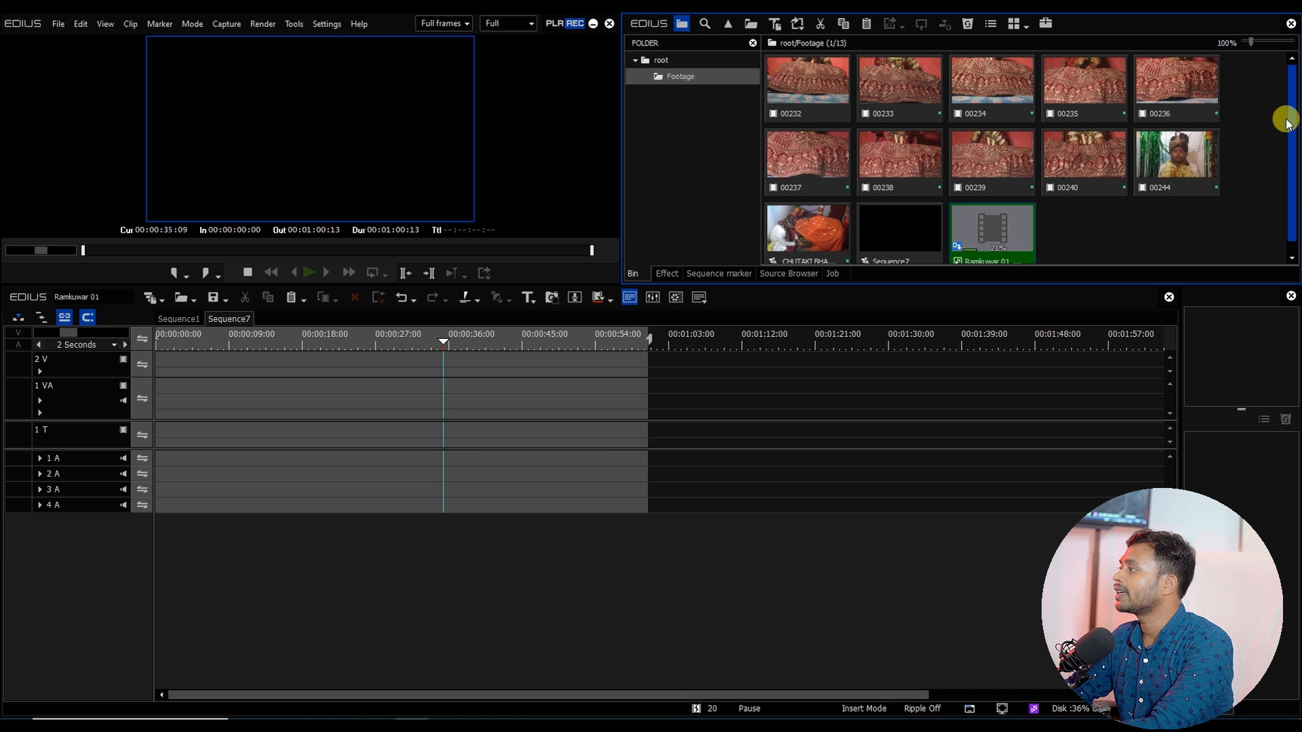
Step: Open footage clip 00233, set its In point at about 05:50:32:19, and place it at the start of track 1 VA
{"action": "double_click", "coordinate": [823, 77]}
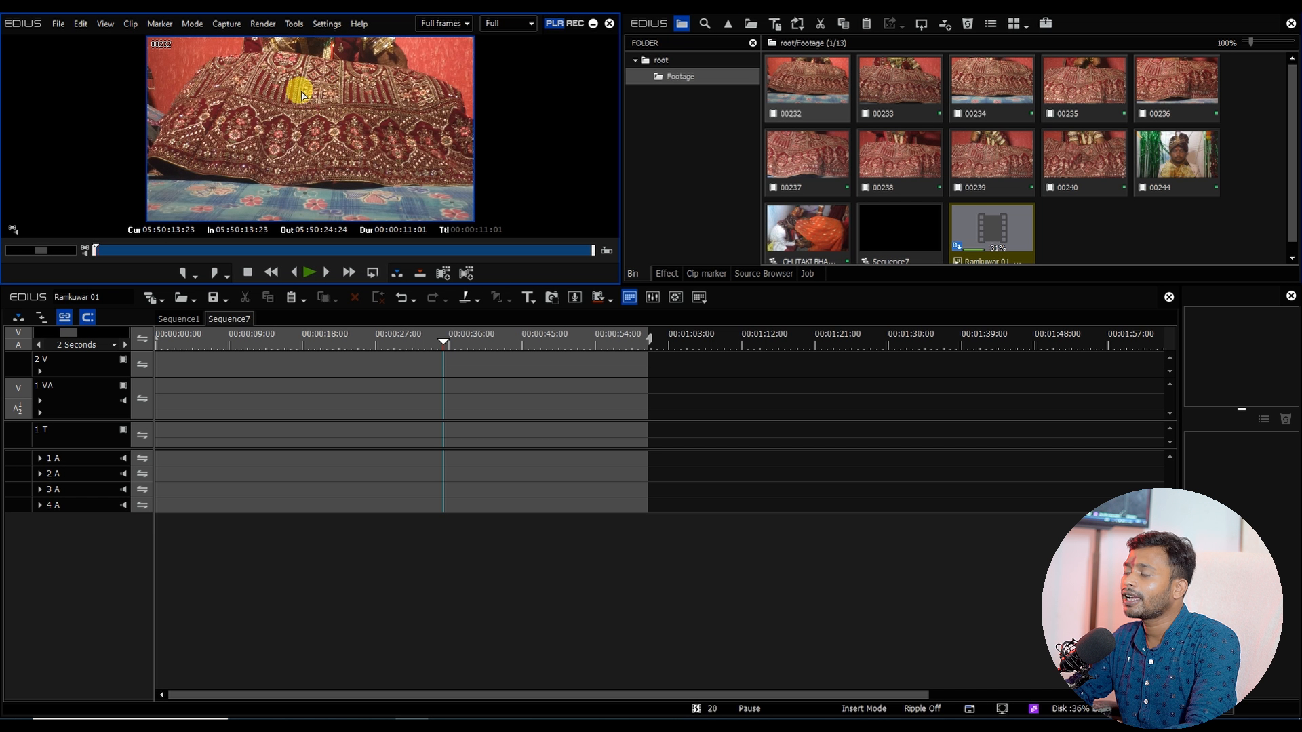
{"action": "left_click_drag", "start_coordinate": [144, 254], "coordinate": [579, 255]}
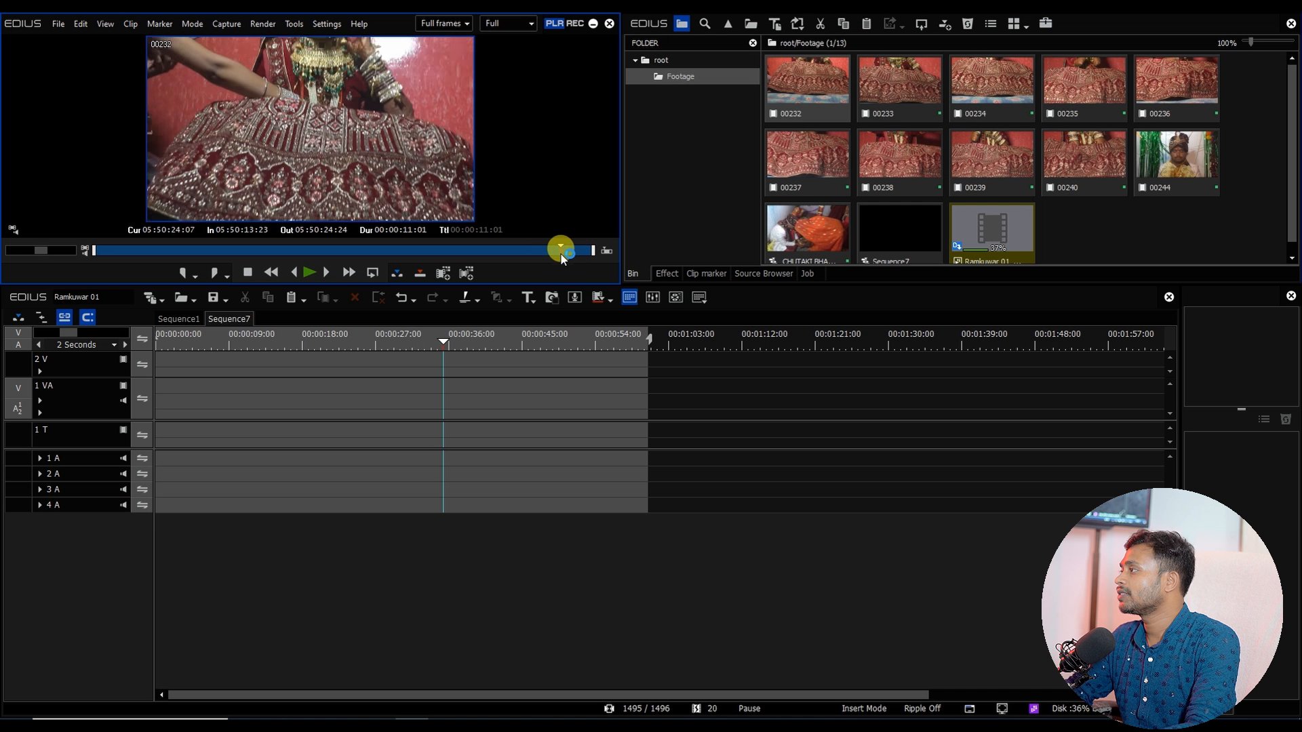
{"action": "double_click", "coordinate": [907, 78]}
{"action": "left_click_drag", "start_coordinate": [229, 252], "coordinate": [496, 259]}
{"action": "key", "text": "i"}
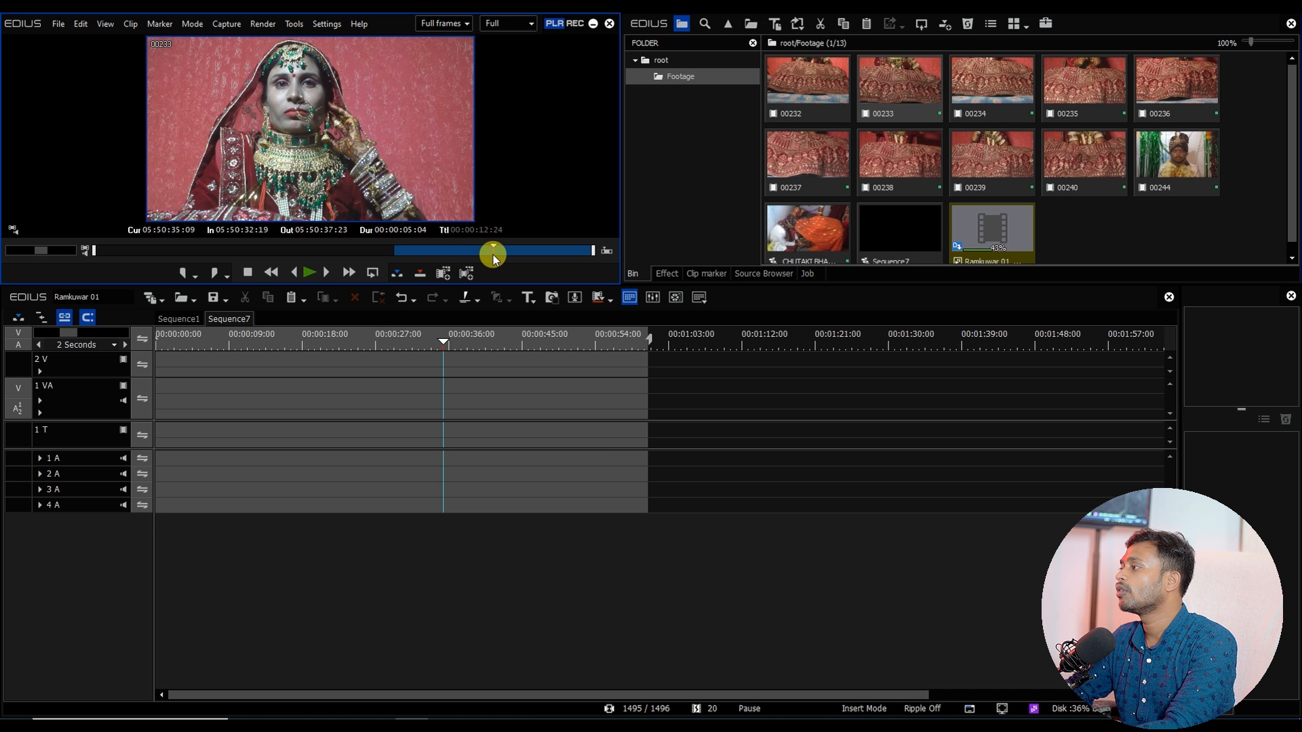
{"action": "left_click_drag", "start_coordinate": [406, 190], "coordinate": [162, 388]}
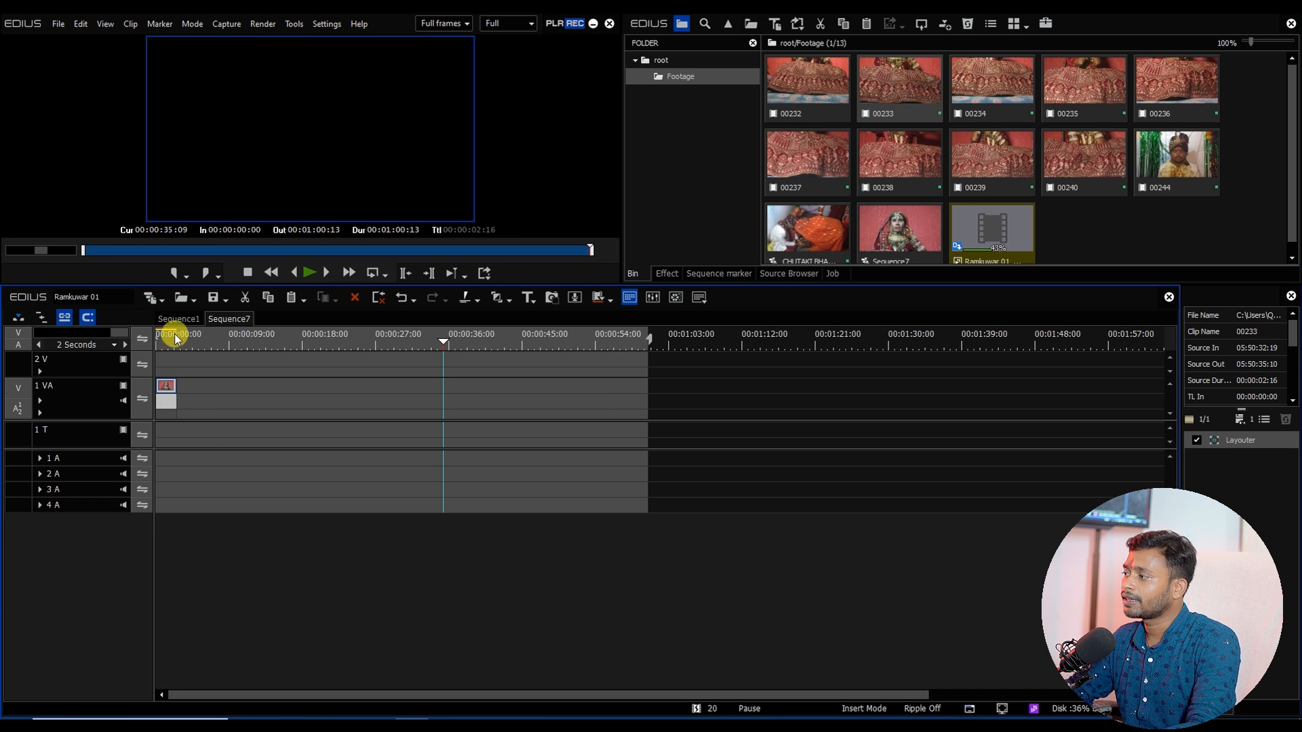
Step: Preview clip 00233 from the sequence start and set its speed to 50%
{"action": "left_click_drag", "start_coordinate": [174, 339], "coordinate": [151, 348]}
{"action": "key", "text": "space"}
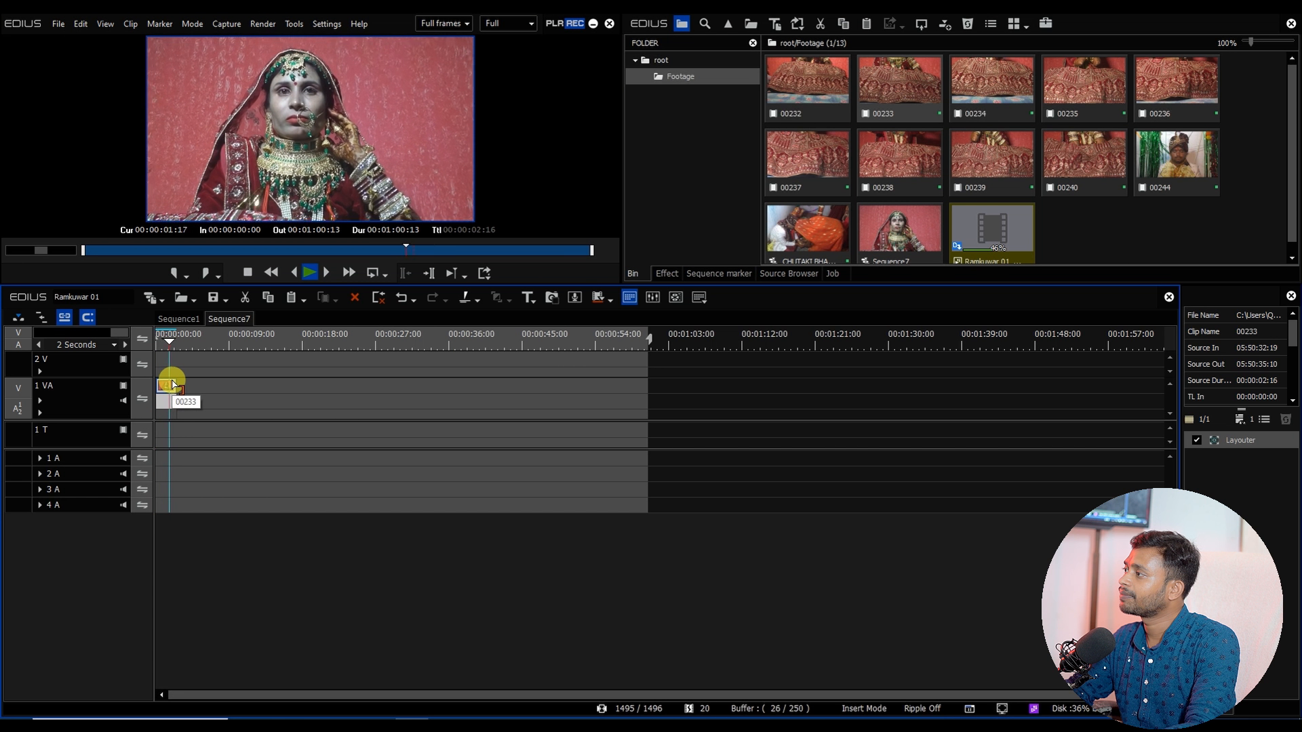
{"action": "left_click", "coordinate": [155, 336]}
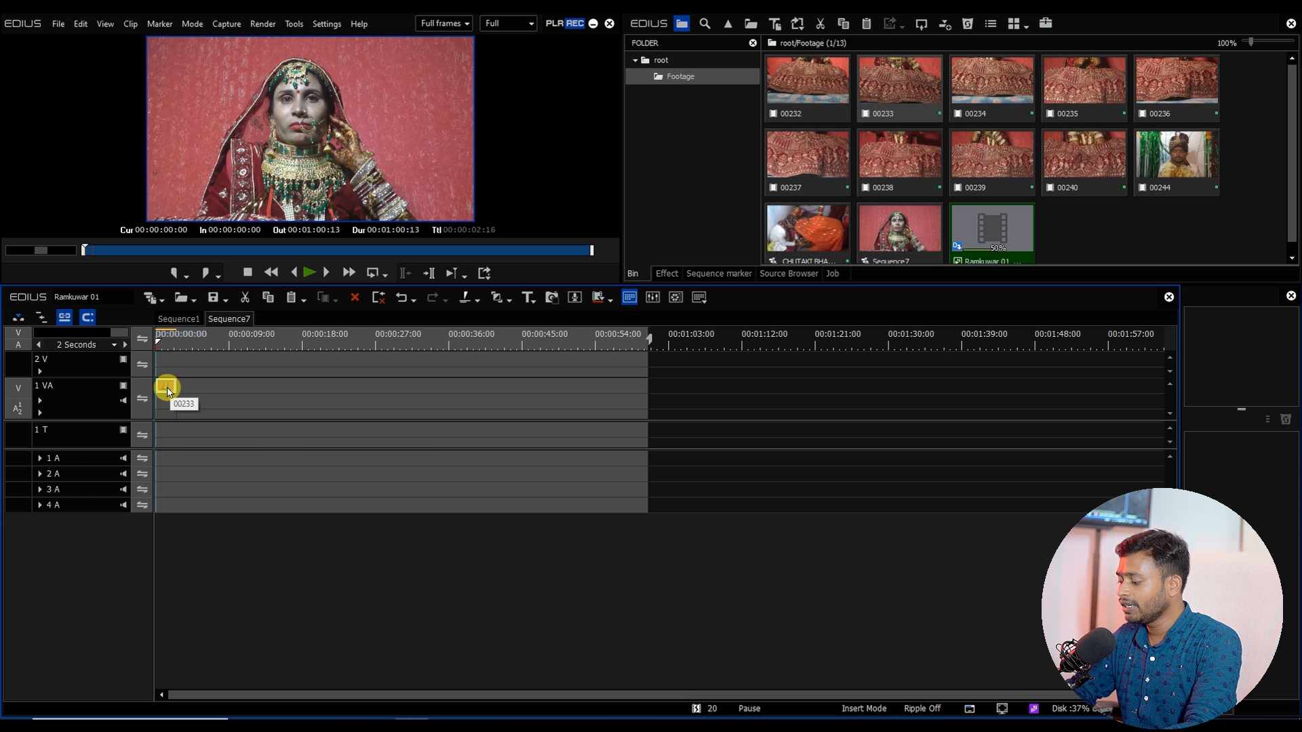
{"action": "key", "text": "alt+e"}
{"action": "type", "text": "50"}
{"action": "key", "text": "Return"}
{"action": "key", "text": "space"}
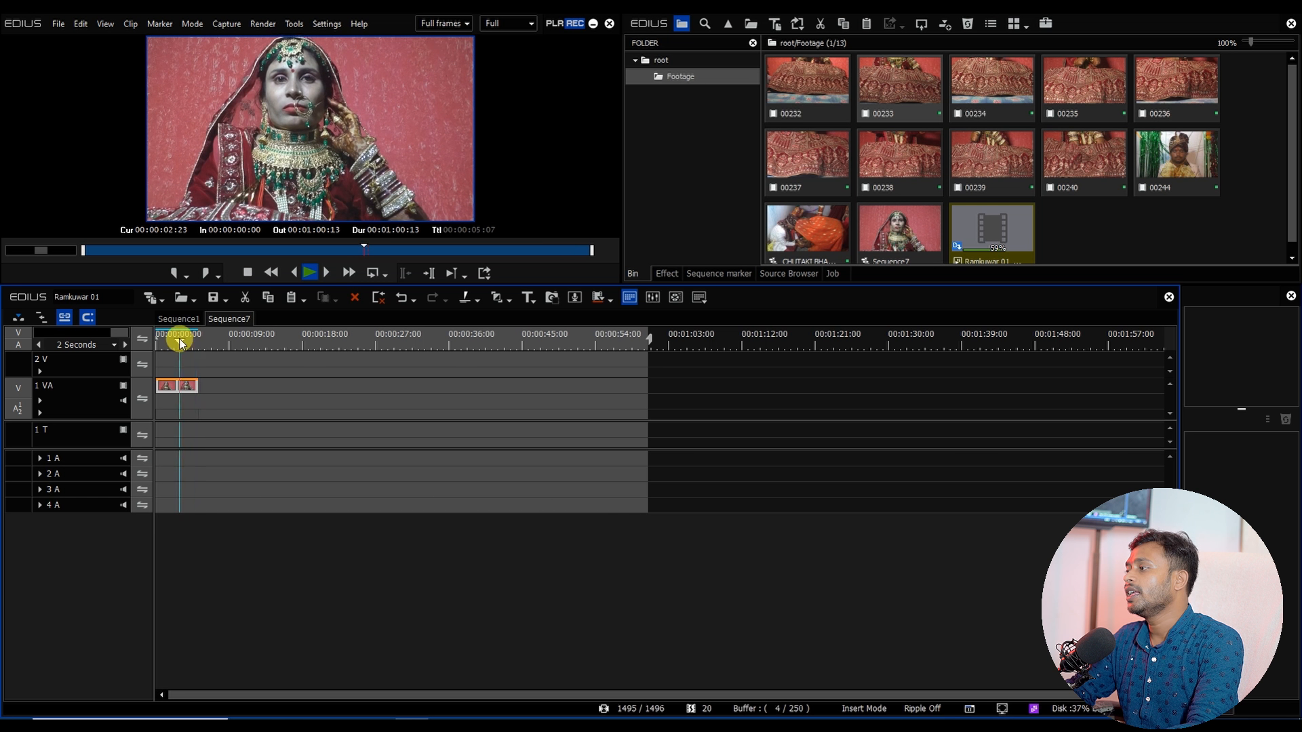
Step: Open Layouter for the clip, zoom the preview to 25%, enable keyframes and enlarge the clip to about 77% at the start
{"action": "left_click", "coordinate": [171, 387]}
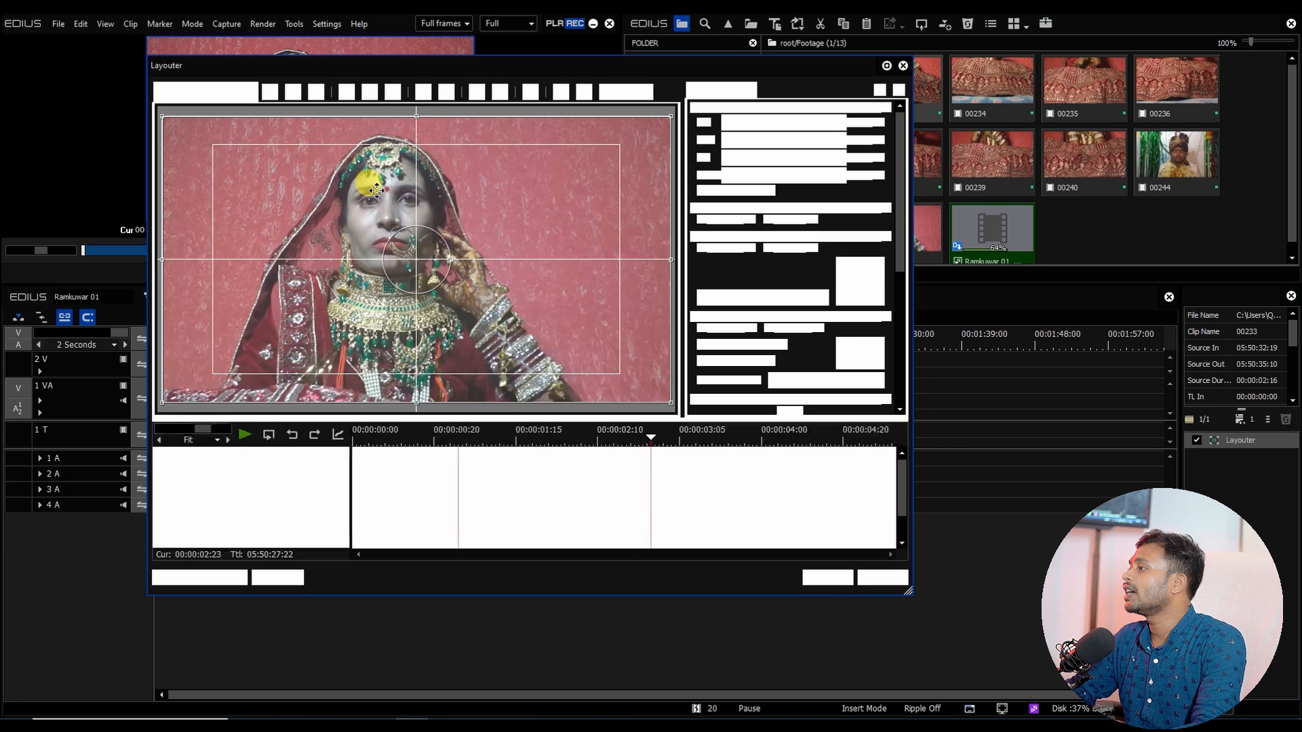
{"action": "key", "text": "F7"}
{"action": "left_click", "coordinate": [648, 92]}
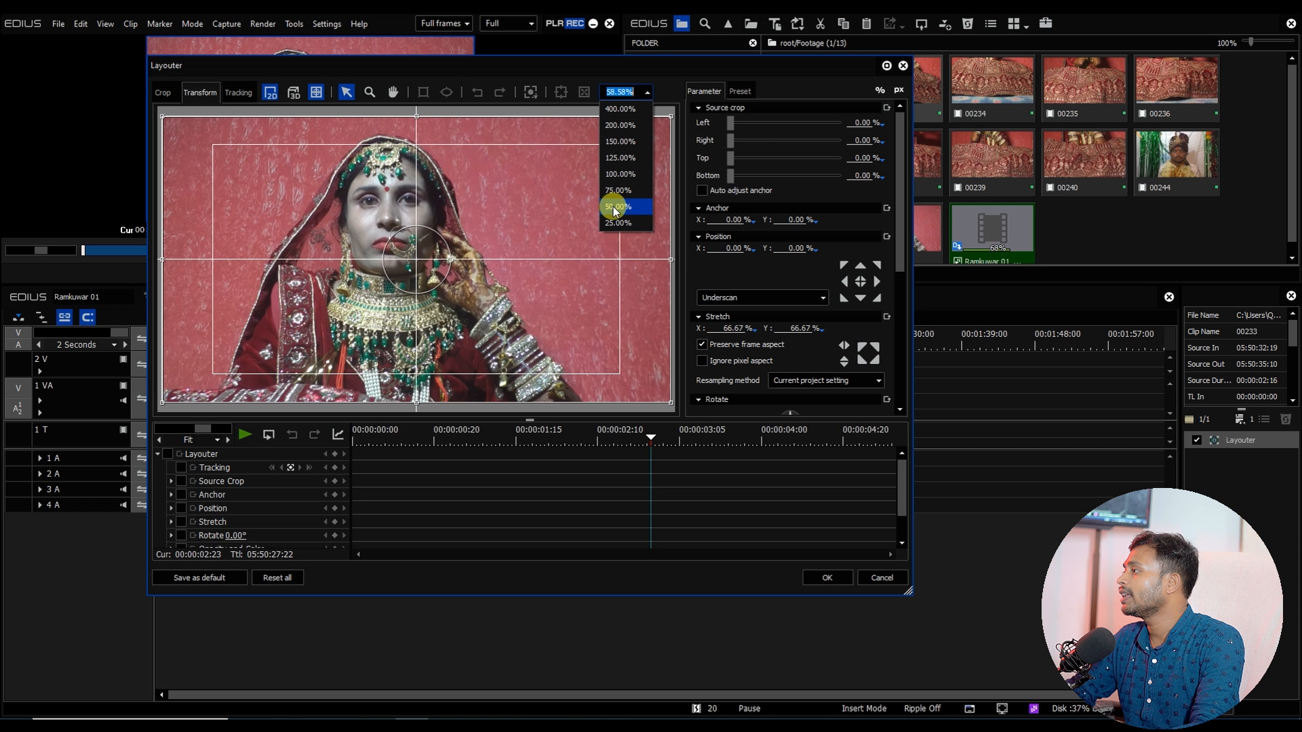
{"action": "left_click", "coordinate": [614, 223]}
{"action": "left_click_drag", "start_coordinate": [380, 437], "coordinate": [328, 433]}
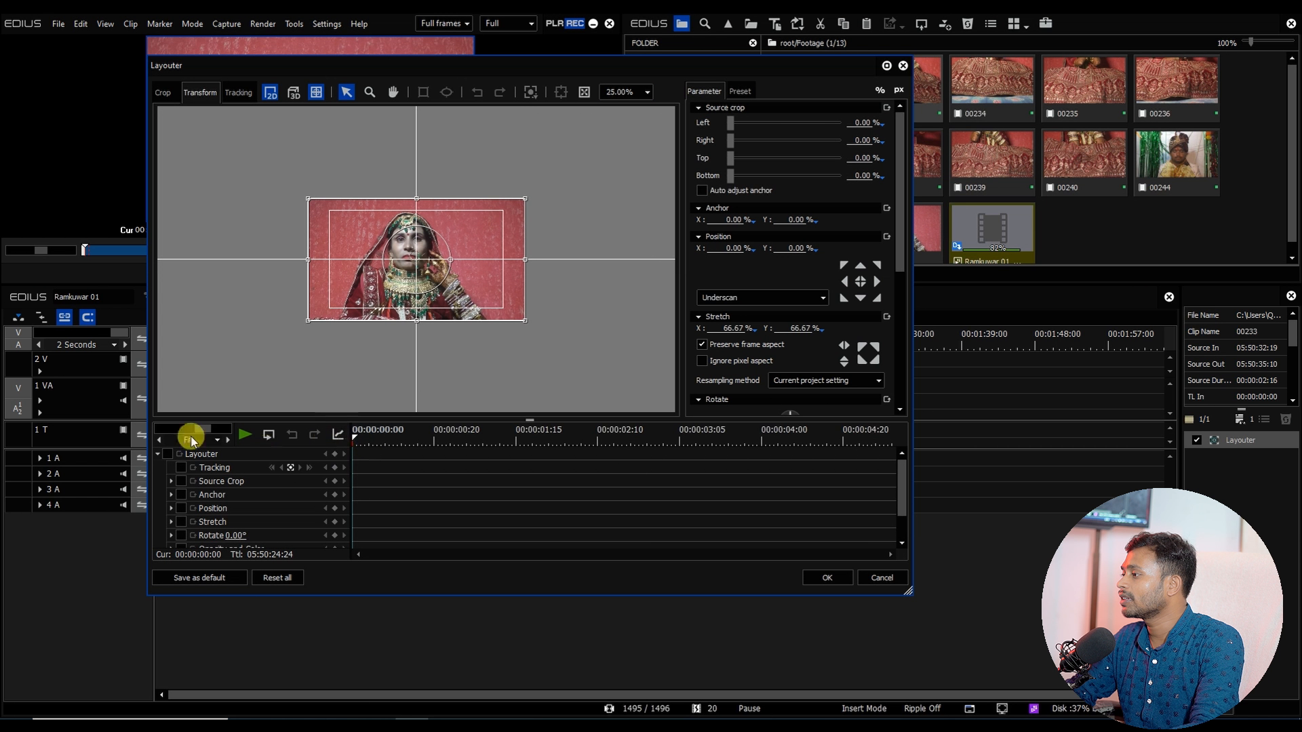
{"action": "left_click", "coordinate": [168, 454]}
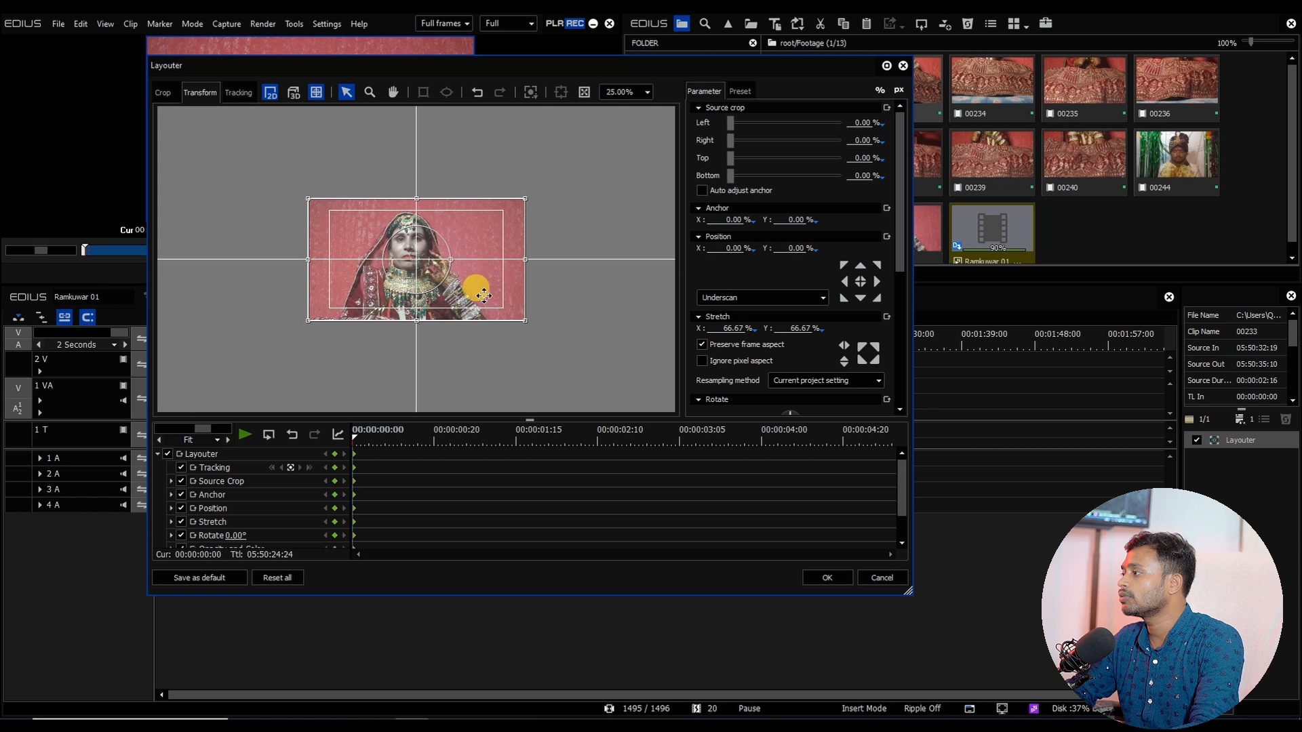
{"action": "left_click_drag", "start_coordinate": [526, 323], "coordinate": [544, 332]}
{"action": "left_click_drag", "start_coordinate": [431, 276], "coordinate": [443, 287]}
Step: Add position keyframes at about 00:00:01:06 and 00:00:02:23 to drift the clip, then apply the Layouter
{"action": "left_click_drag", "start_coordinate": [359, 438], "coordinate": [479, 437]}
{"action": "left_click", "coordinate": [427, 296]}
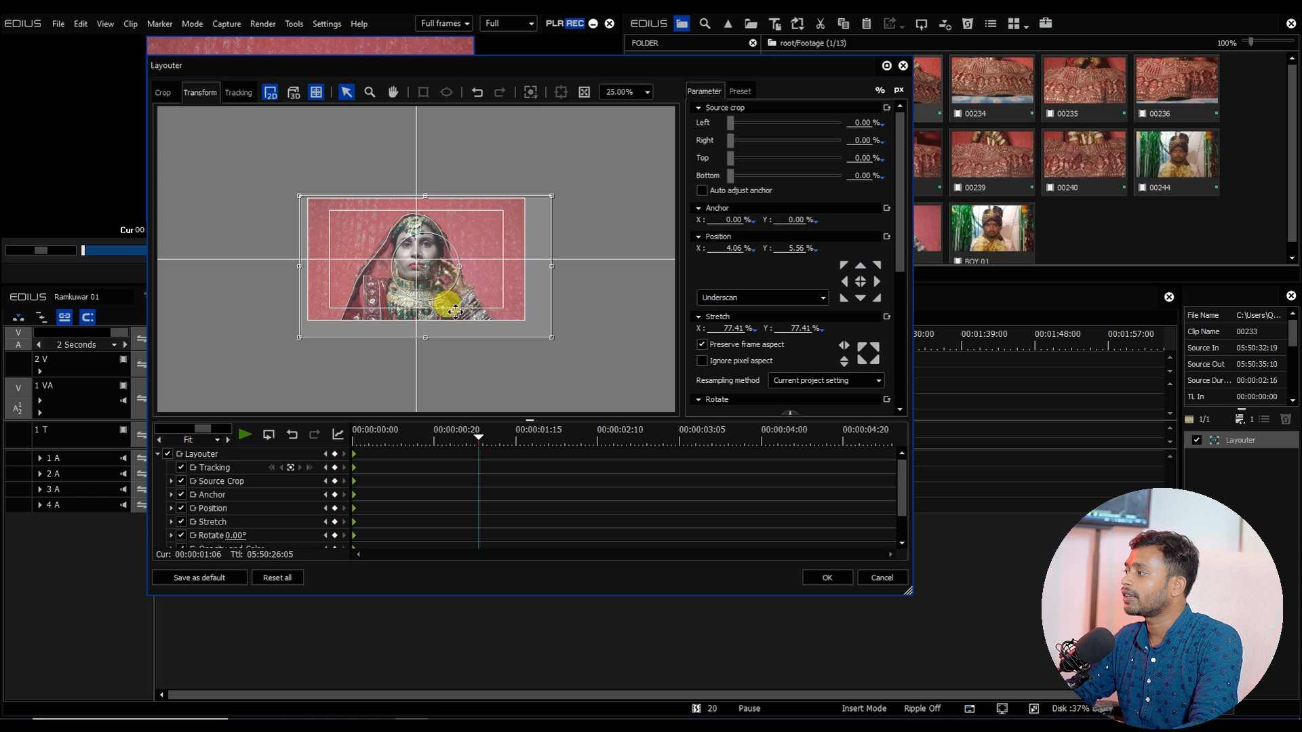
{"action": "left_click_drag", "start_coordinate": [442, 271], "coordinate": [442, 258]}
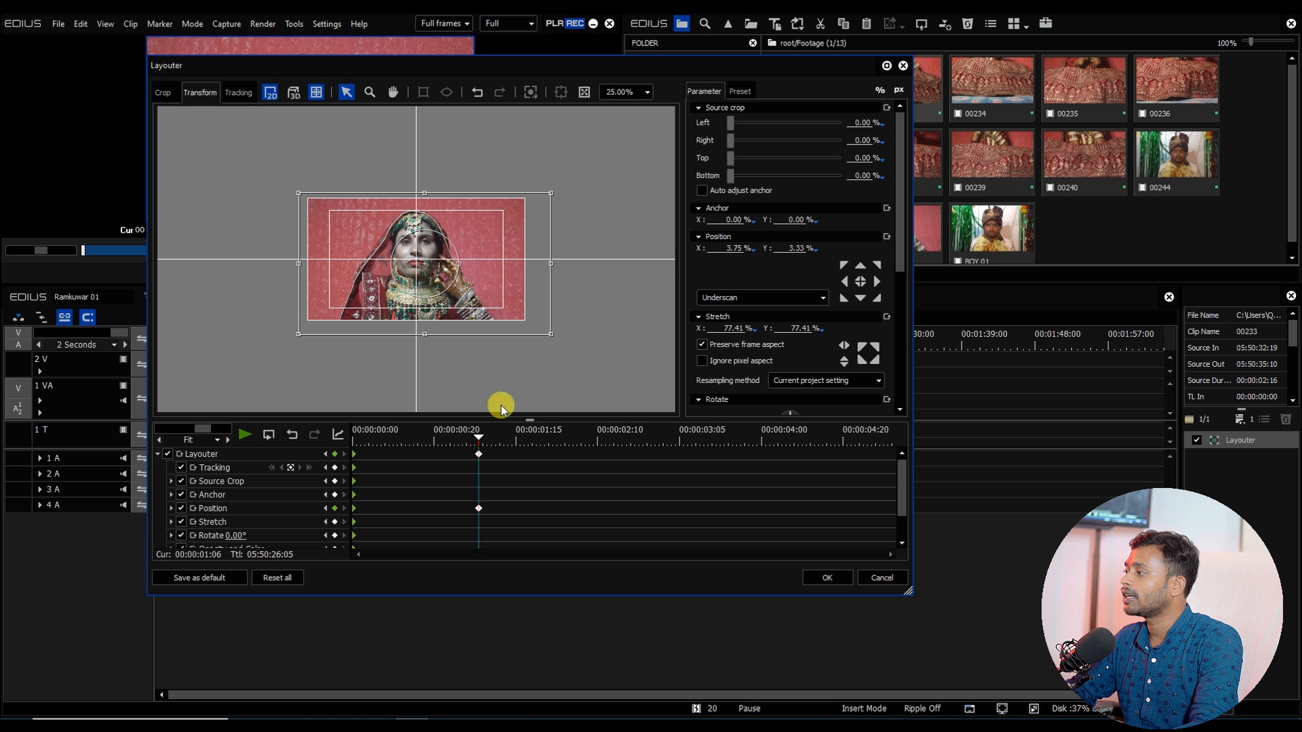
{"action": "left_click_drag", "start_coordinate": [505, 438], "coordinate": [650, 442]}
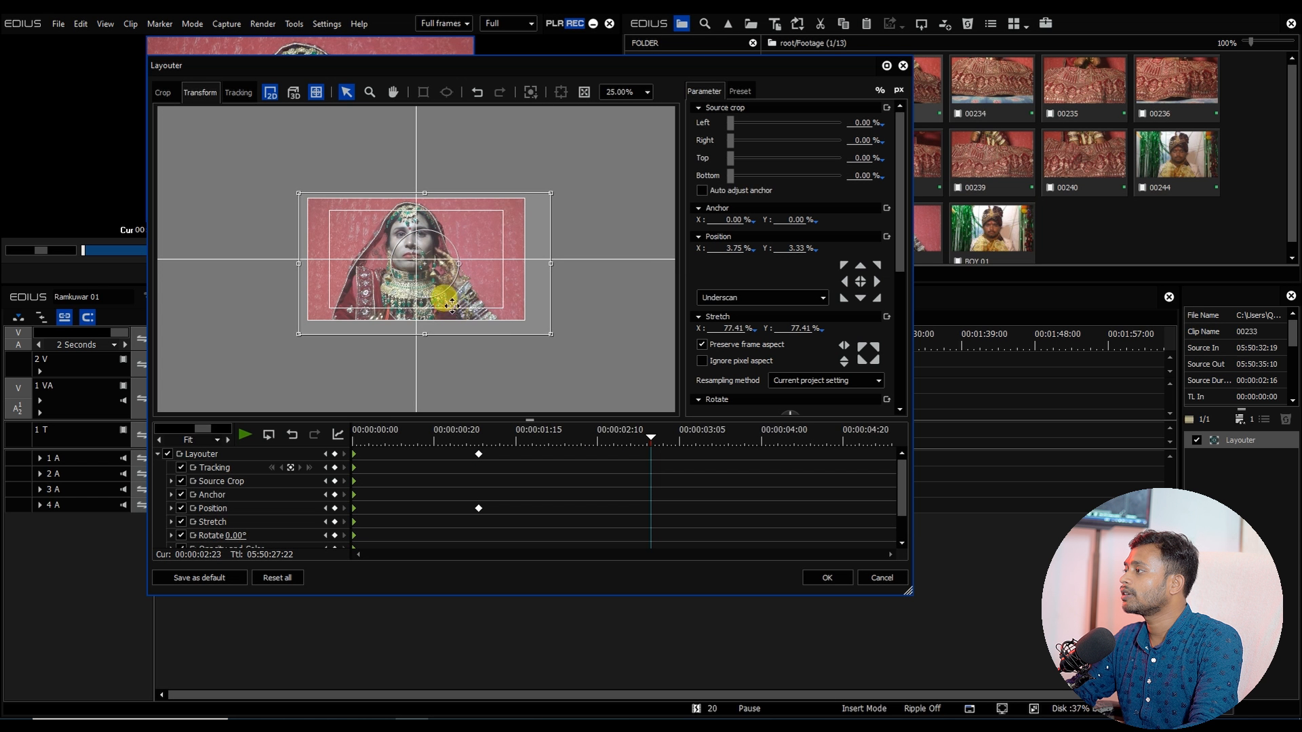
{"action": "left_click_drag", "start_coordinate": [453, 306], "coordinate": [461, 311]}
{"action": "left_click_drag", "start_coordinate": [651, 437], "coordinate": [921, 461]}
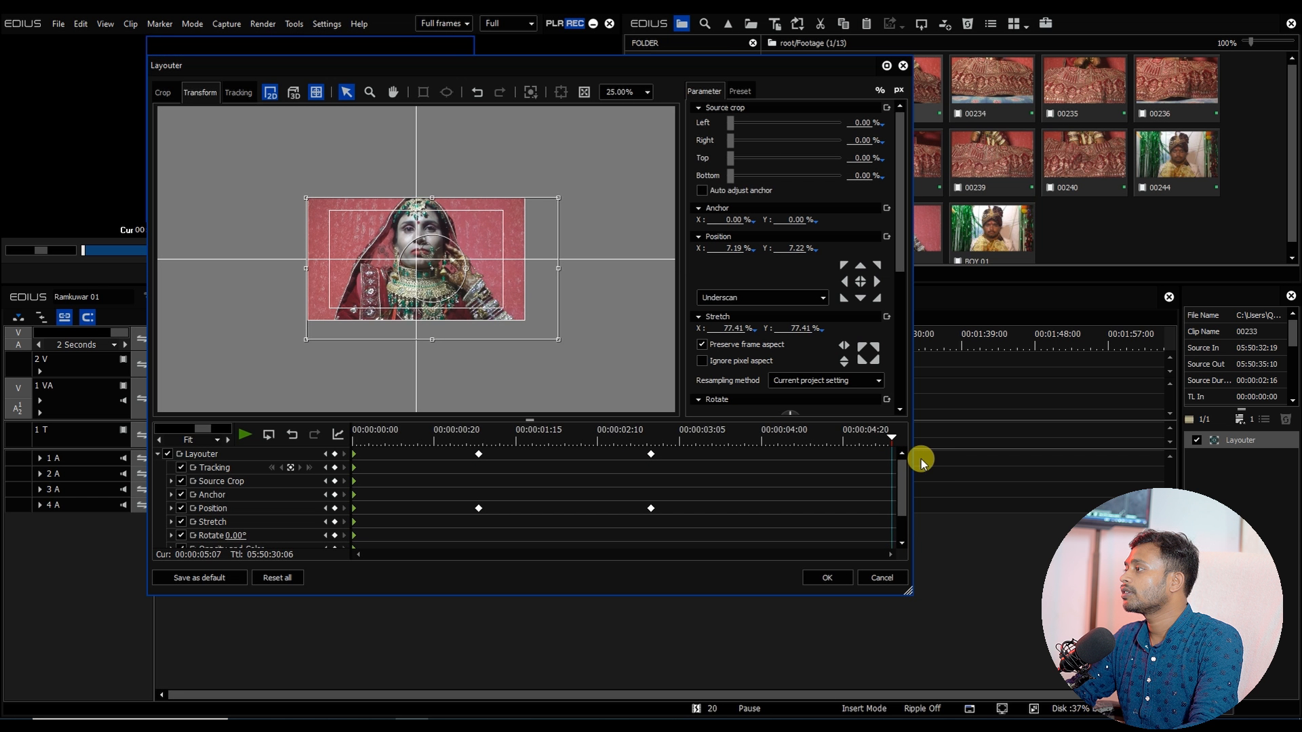
{"action": "left_click", "coordinate": [834, 580]}
Step: Apply the Color Balance filter to the clip on track 1 VA
{"action": "key", "text": "space"}
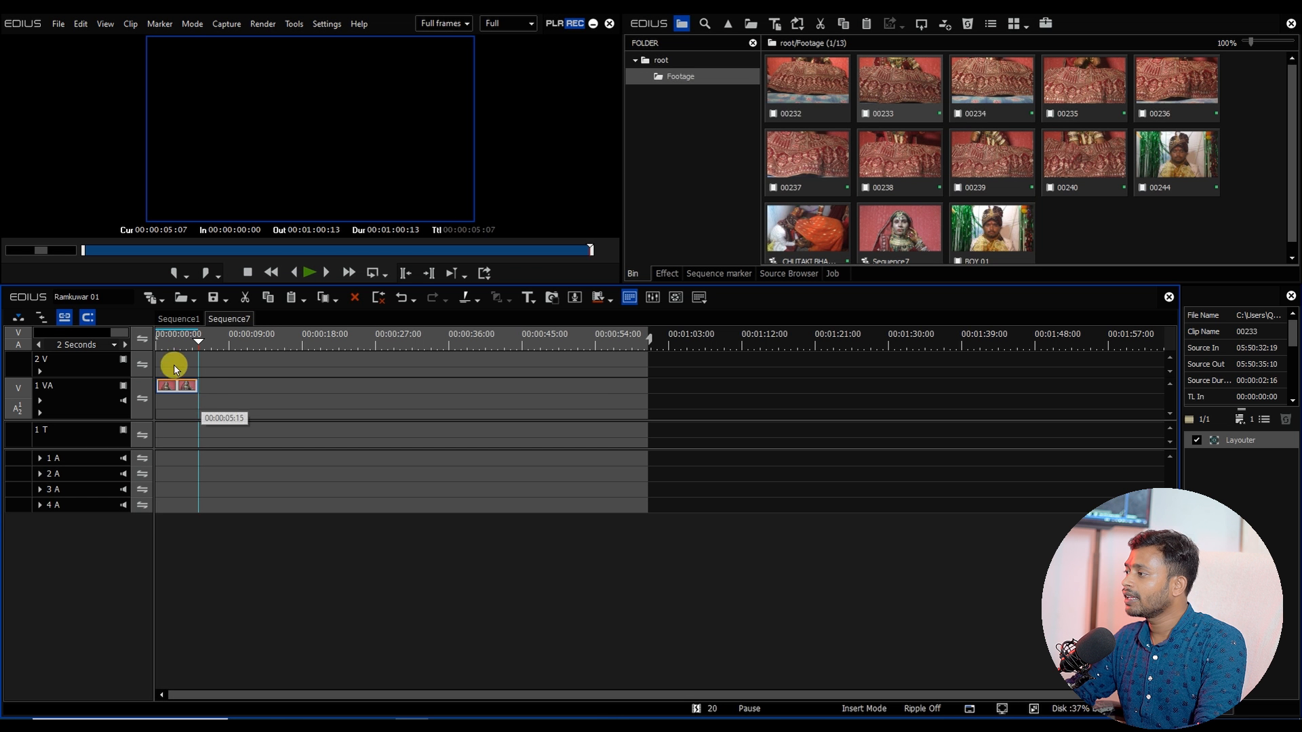
{"action": "left_click", "coordinate": [169, 384]}
{"action": "left_click", "coordinate": [681, 271]}
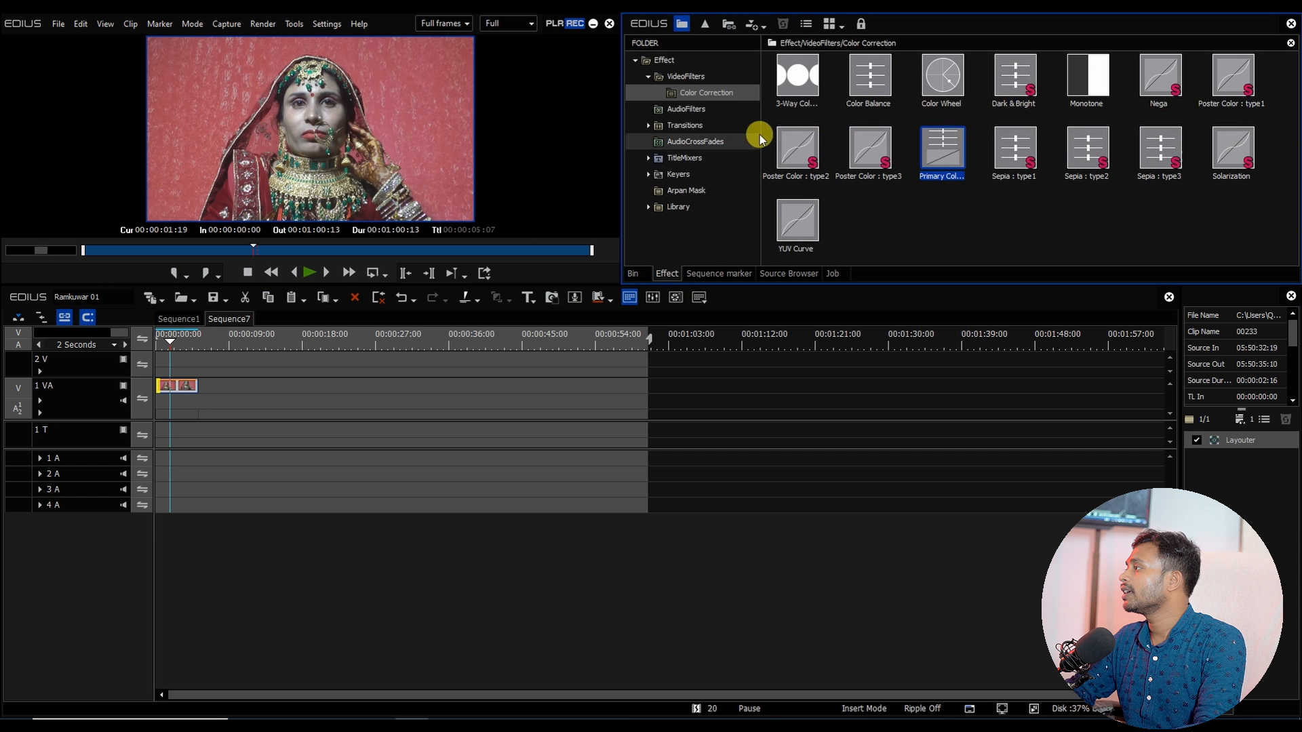
{"action": "left_click_drag", "start_coordinate": [875, 112], "coordinate": [175, 389]}
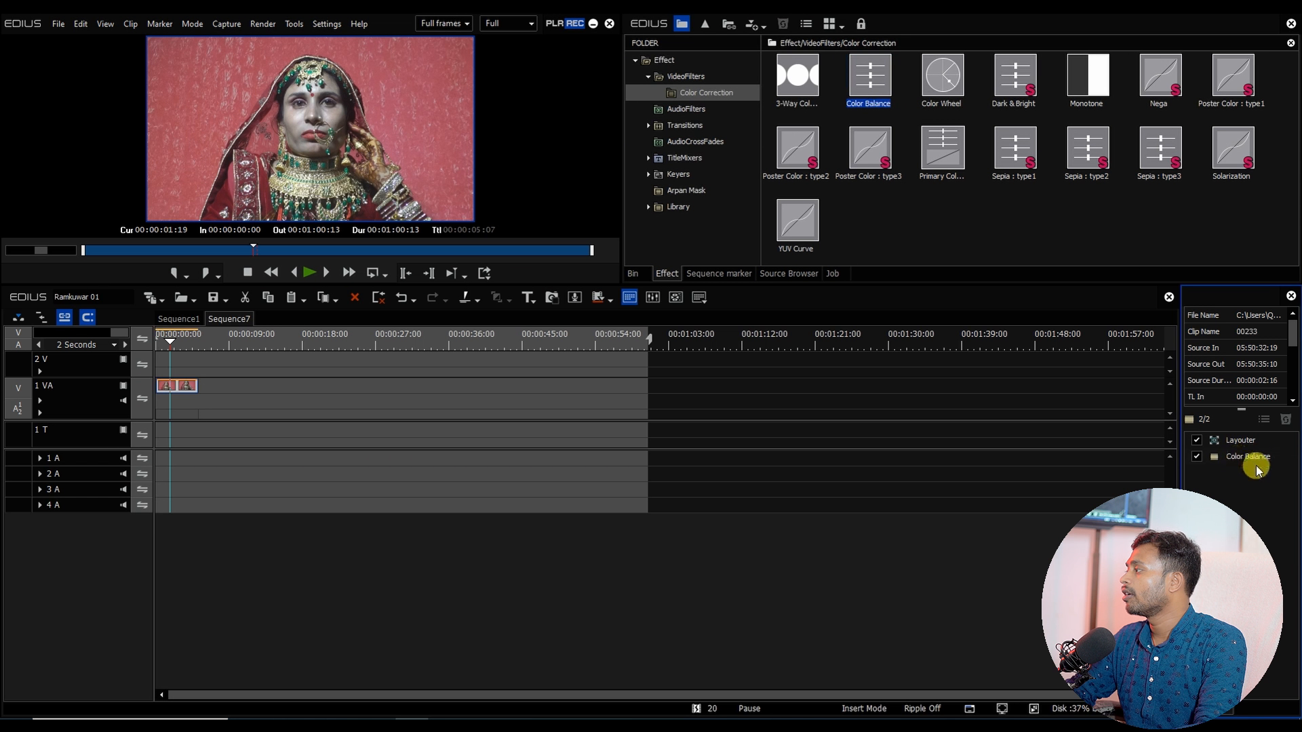
Step: Open the Color Balance settings and slightly raise the chroma and contrast
{"action": "double_click", "coordinate": [1248, 456]}
{"action": "left_click_drag", "start_coordinate": [1073, 216], "coordinate": [751, 51]}
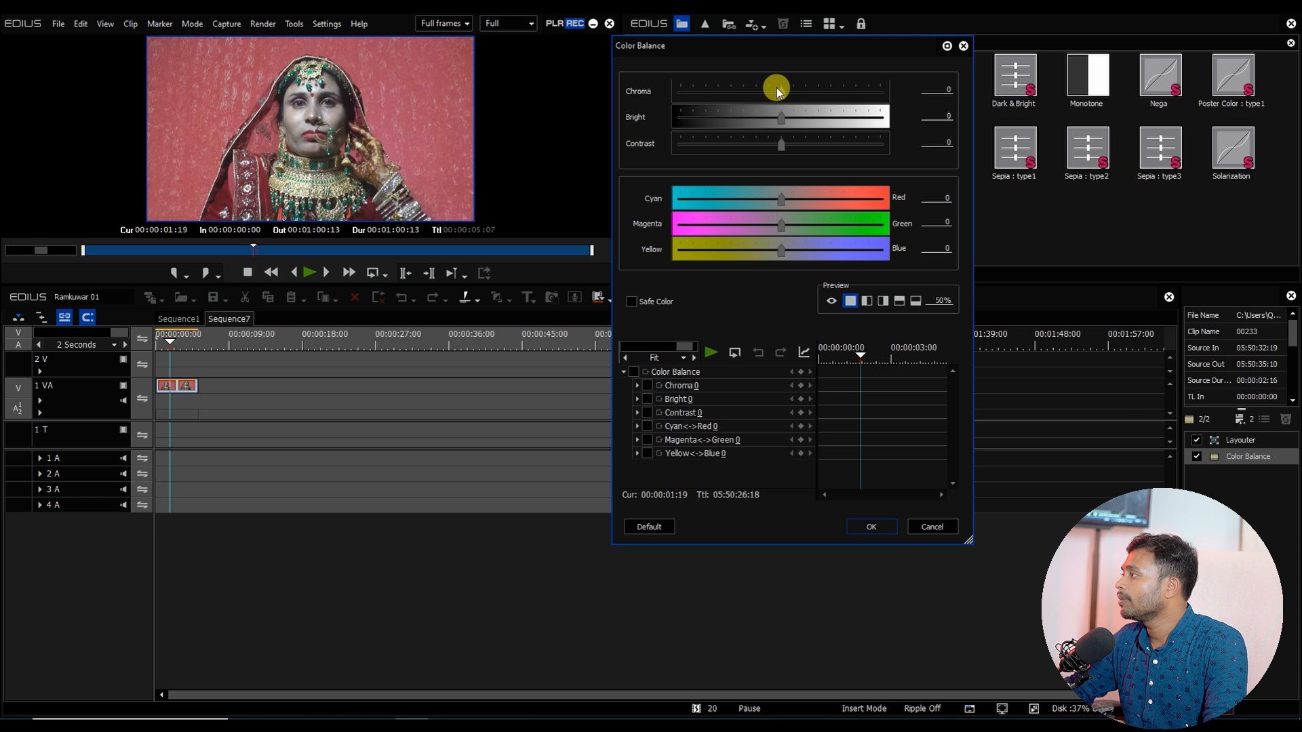
{"action": "left_click_drag", "start_coordinate": [780, 90], "coordinate": [788, 92]}
{"action": "left_click_drag", "start_coordinate": [779, 148], "coordinate": [789, 126]}
{"action": "left_click", "coordinate": [872, 527]}
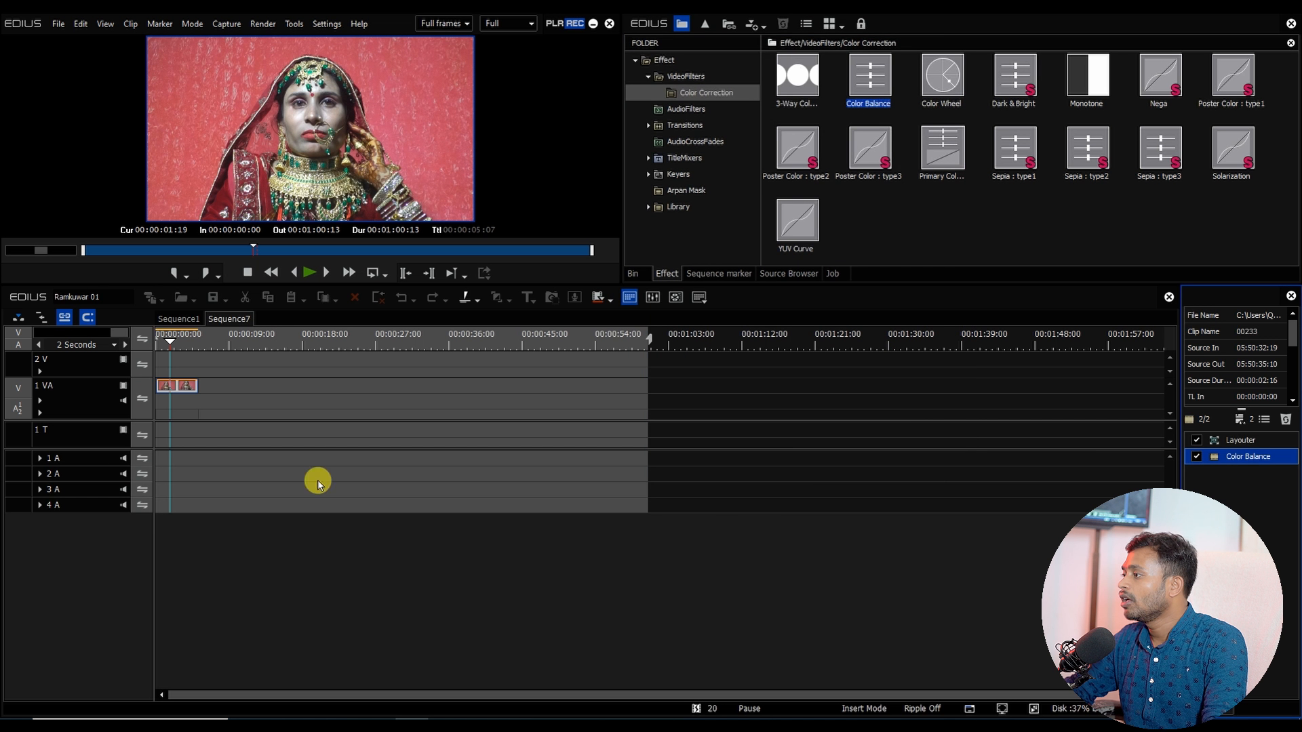
Step: Paste repeated copies of the clip along track 1 VA up to about one minute
{"action": "left_click", "coordinate": [186, 374]}
{"action": "left_click_drag", "start_coordinate": [182, 388], "coordinate": [643, 397]}
{"action": "key", "text": "ctrl+v"}
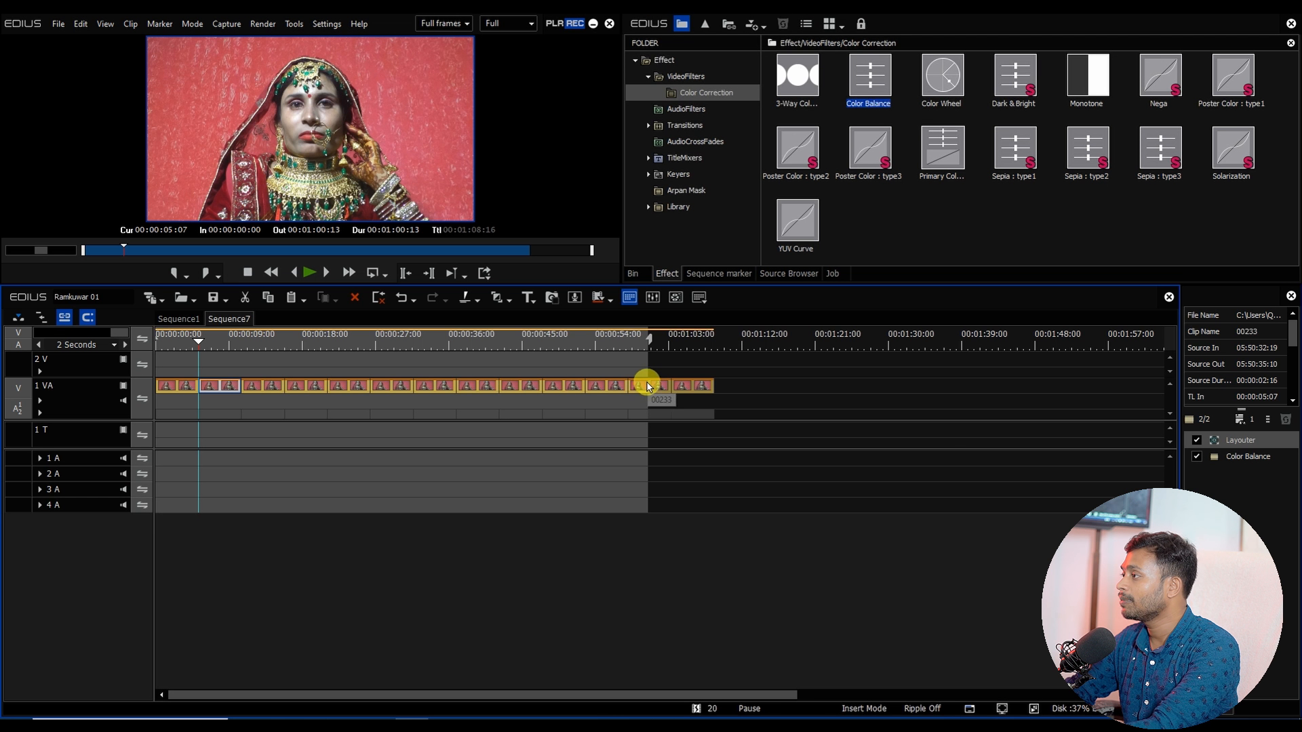
Step: Export the sequence as an AVI file named GIRL 01 into the Footage folder
{"action": "key", "text": "F11"}
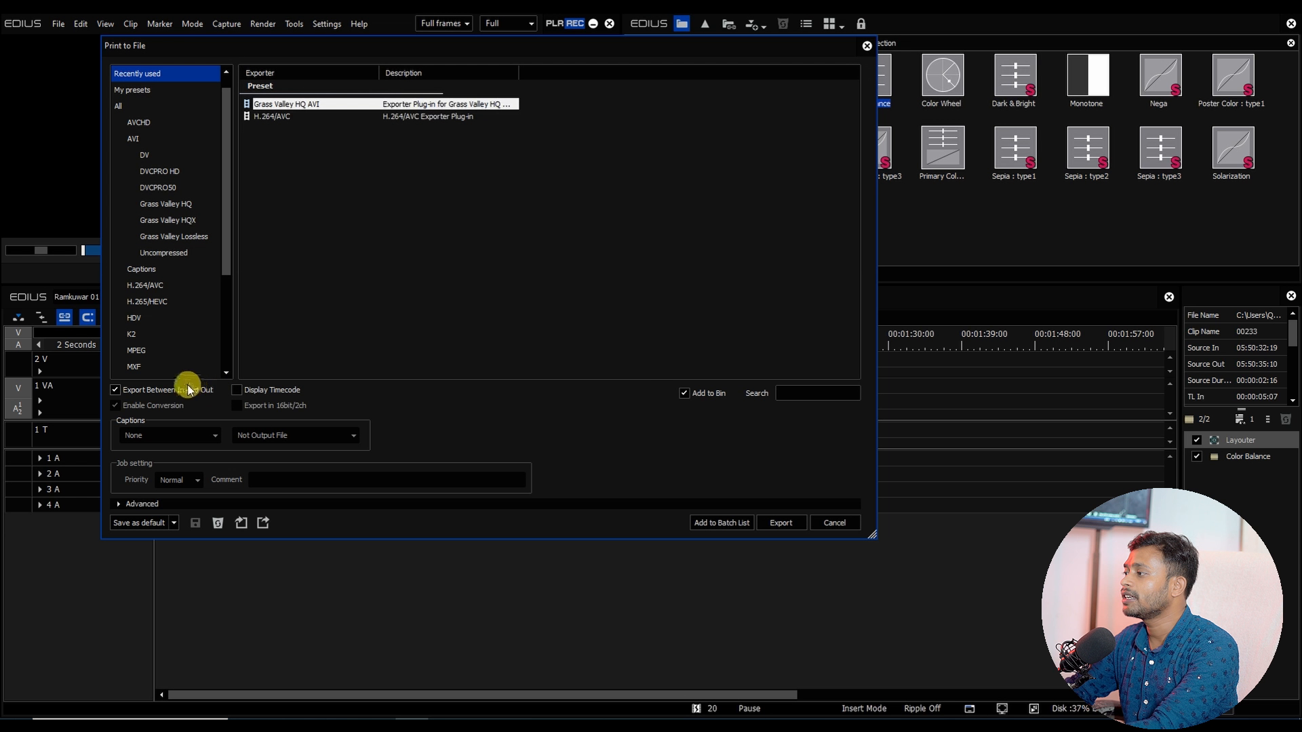
{"action": "left_click", "coordinate": [781, 523]}
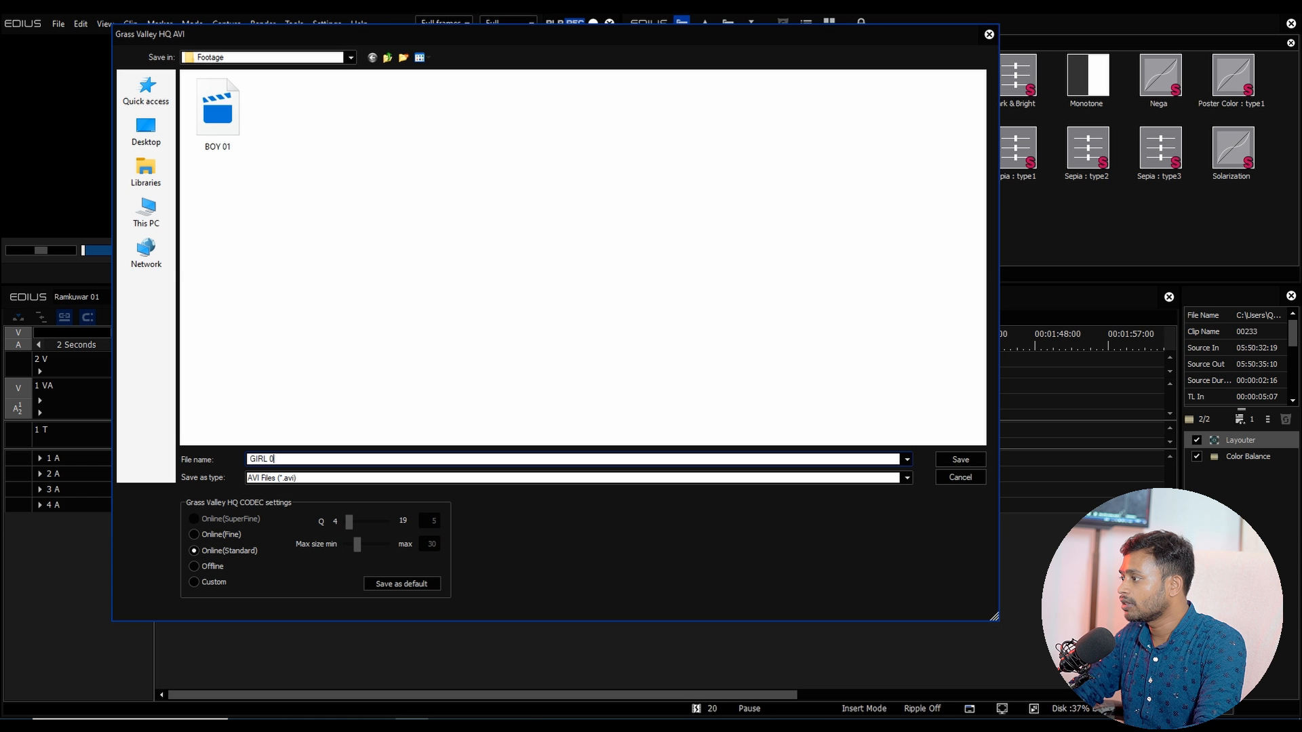
{"action": "left_click", "coordinate": [958, 459]}
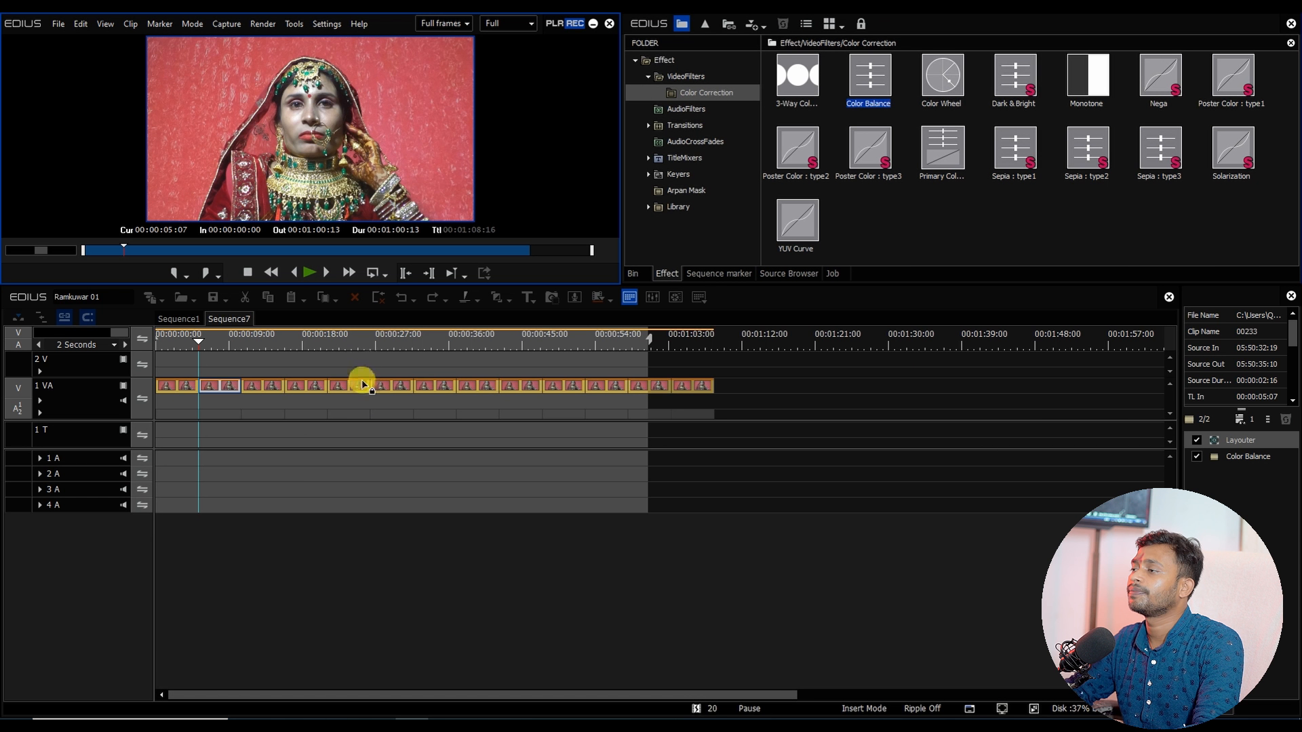
Step: Open footage clip 00239 from the bin and set its In point at about 05:52:06:06
{"action": "left_click", "coordinate": [635, 273]}
{"action": "double_click", "coordinate": [1009, 122]}
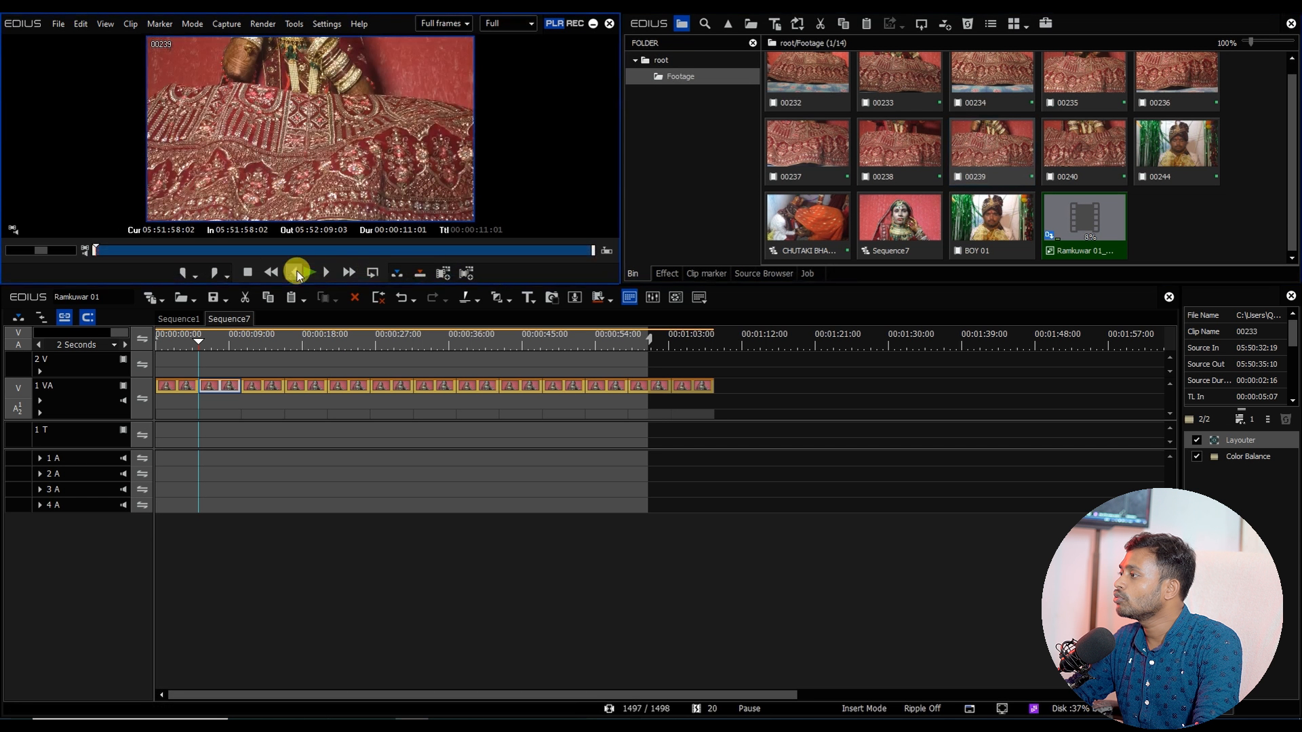
{"action": "left_click_drag", "start_coordinate": [250, 253], "coordinate": [481, 251]}
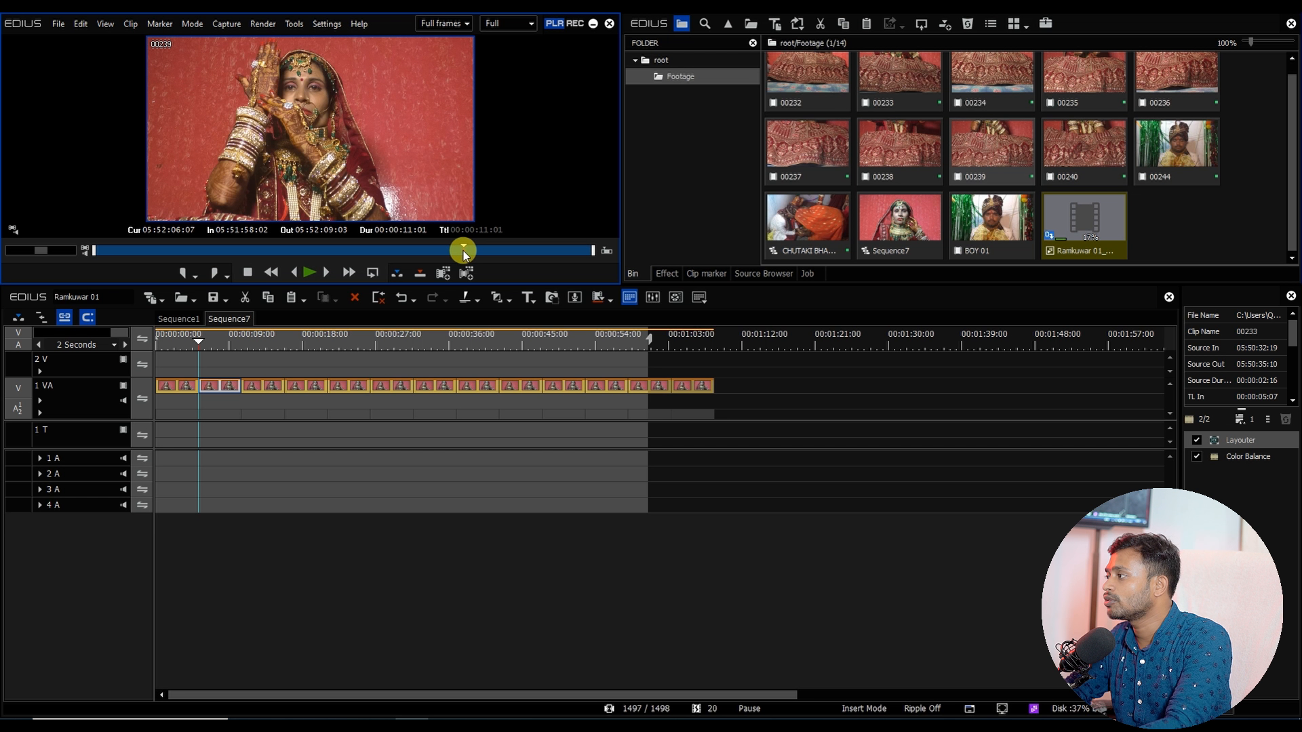
{"action": "left_click_drag", "start_coordinate": [465, 255], "coordinate": [464, 255]}
{"action": "left_click_drag", "start_coordinate": [482, 251], "coordinate": [562, 250]}
{"action": "key", "text": "o"}
Step: Place clip 00239 at the start of track 1 VA and delete the old copies after it
{"action": "left_click_drag", "start_coordinate": [342, 180], "coordinate": [175, 380]}
{"action": "left_click_drag", "start_coordinate": [287, 430], "coordinate": [875, 472]}
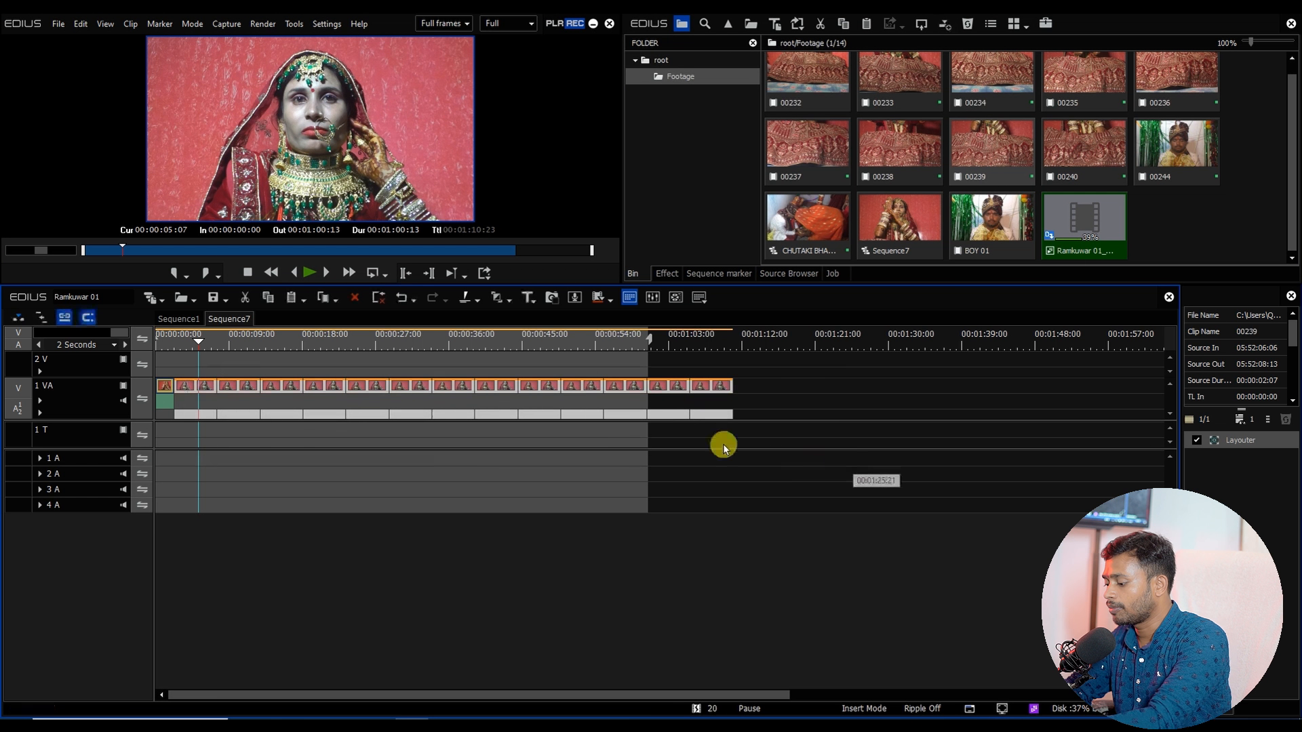
{"action": "key", "text": "Delete"}
Step: Preview clip 00239 from the start and set its speed to 50%
{"action": "left_click_drag", "start_coordinate": [168, 341], "coordinate": [155, 343]}
{"action": "key", "text": "alt"}
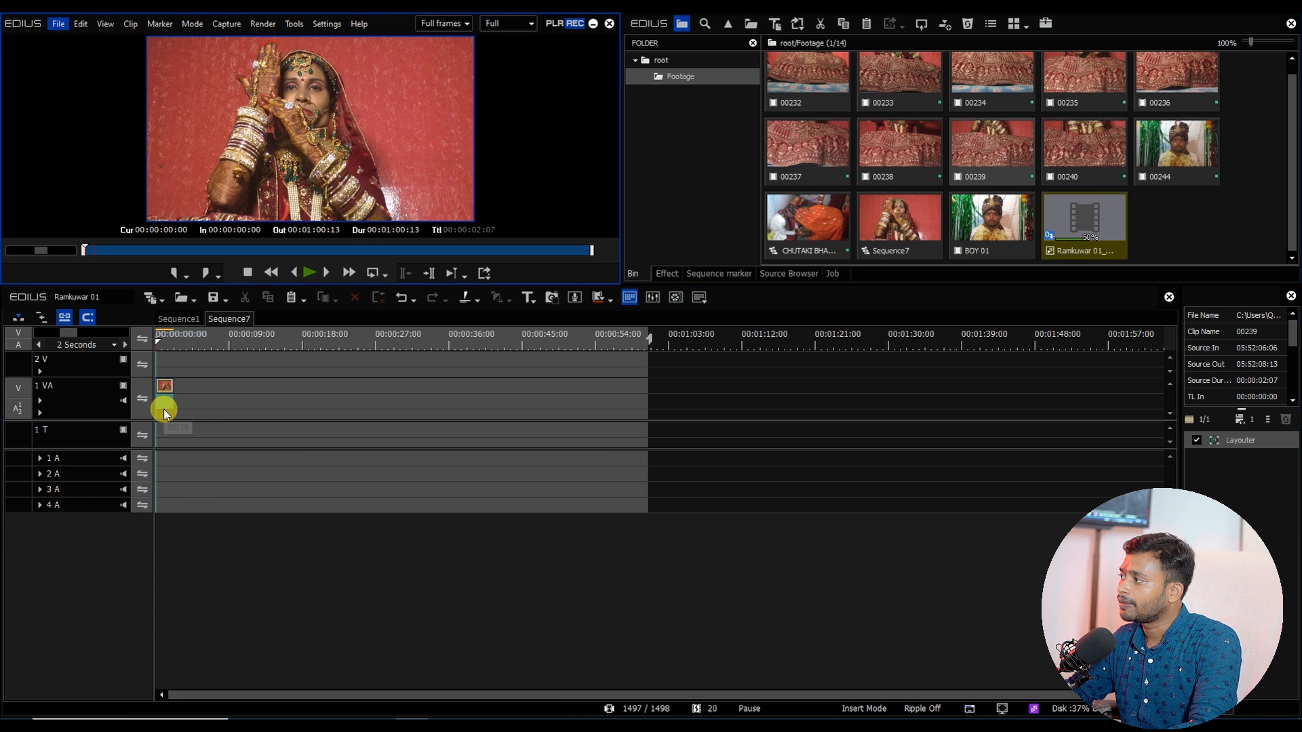
{"action": "left_click", "coordinate": [165, 392]}
{"action": "key", "text": "space"}
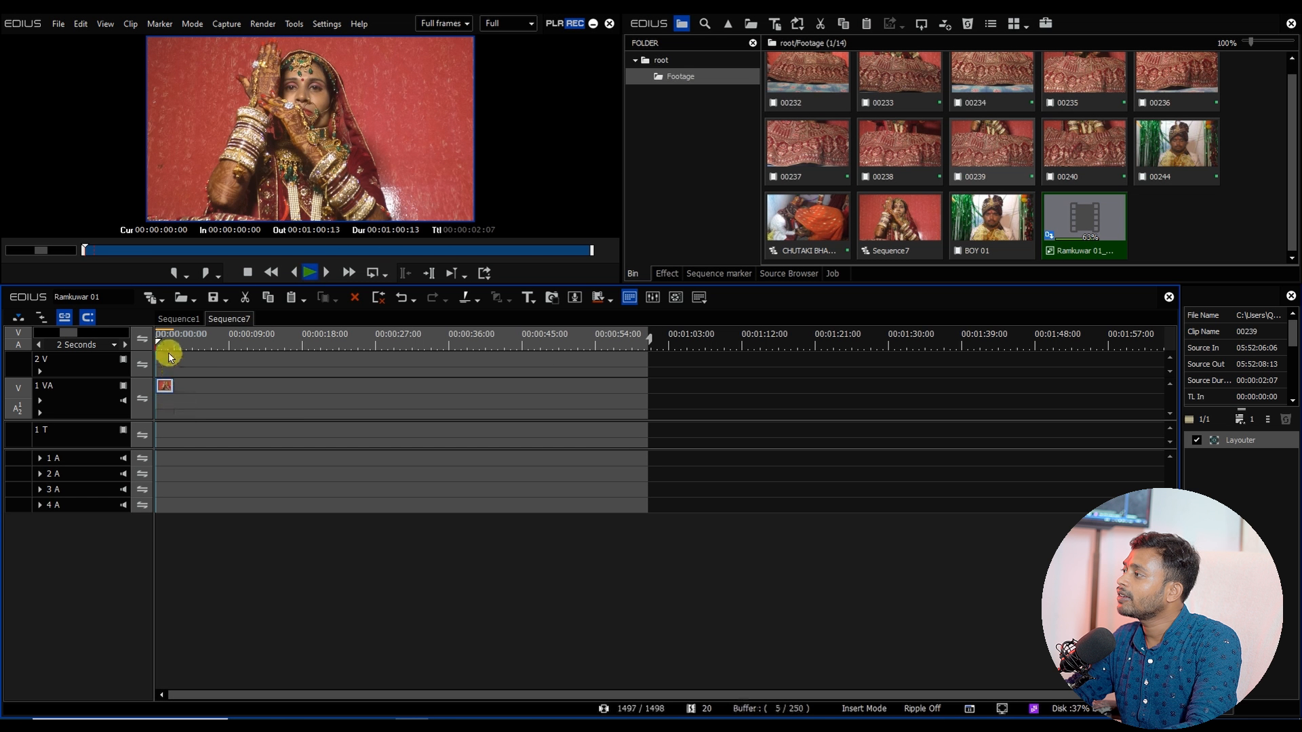
{"action": "key", "text": "space"}
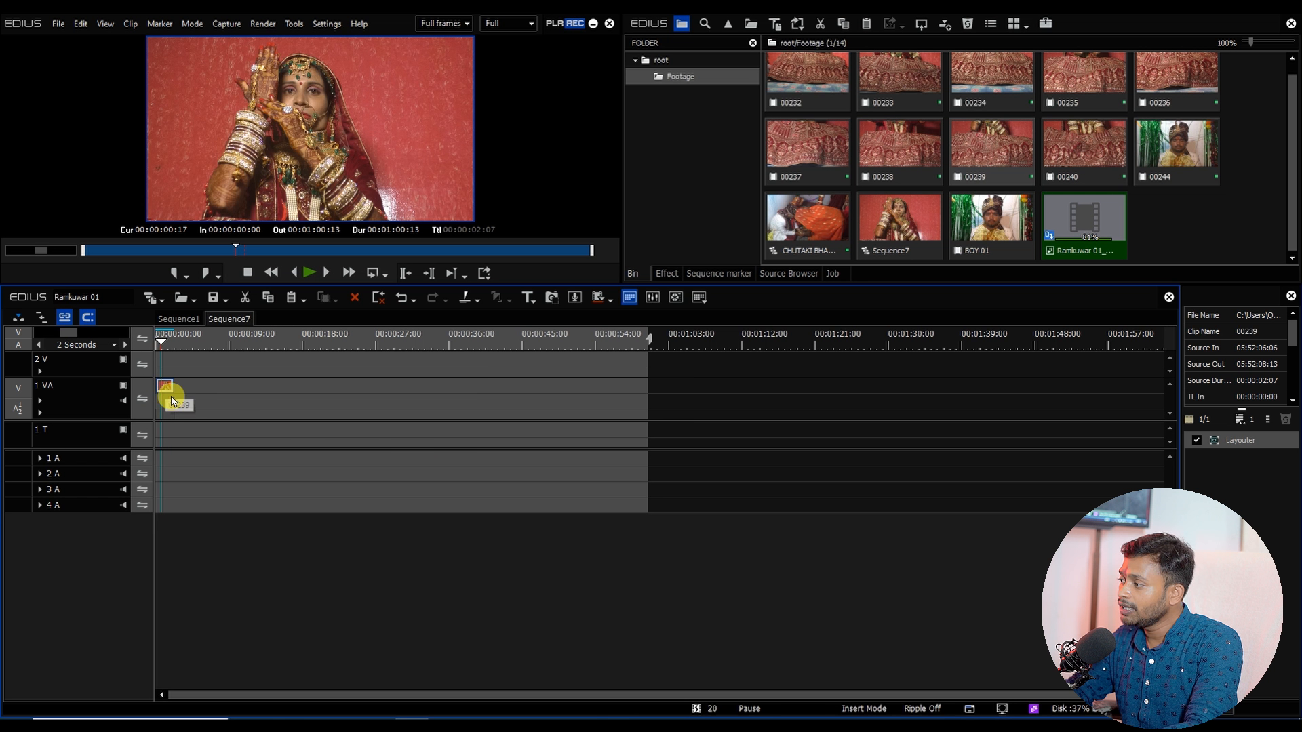
{"action": "key", "text": "alt+e"}
{"action": "type", "text": "50"}
{"action": "key", "text": "Return"}
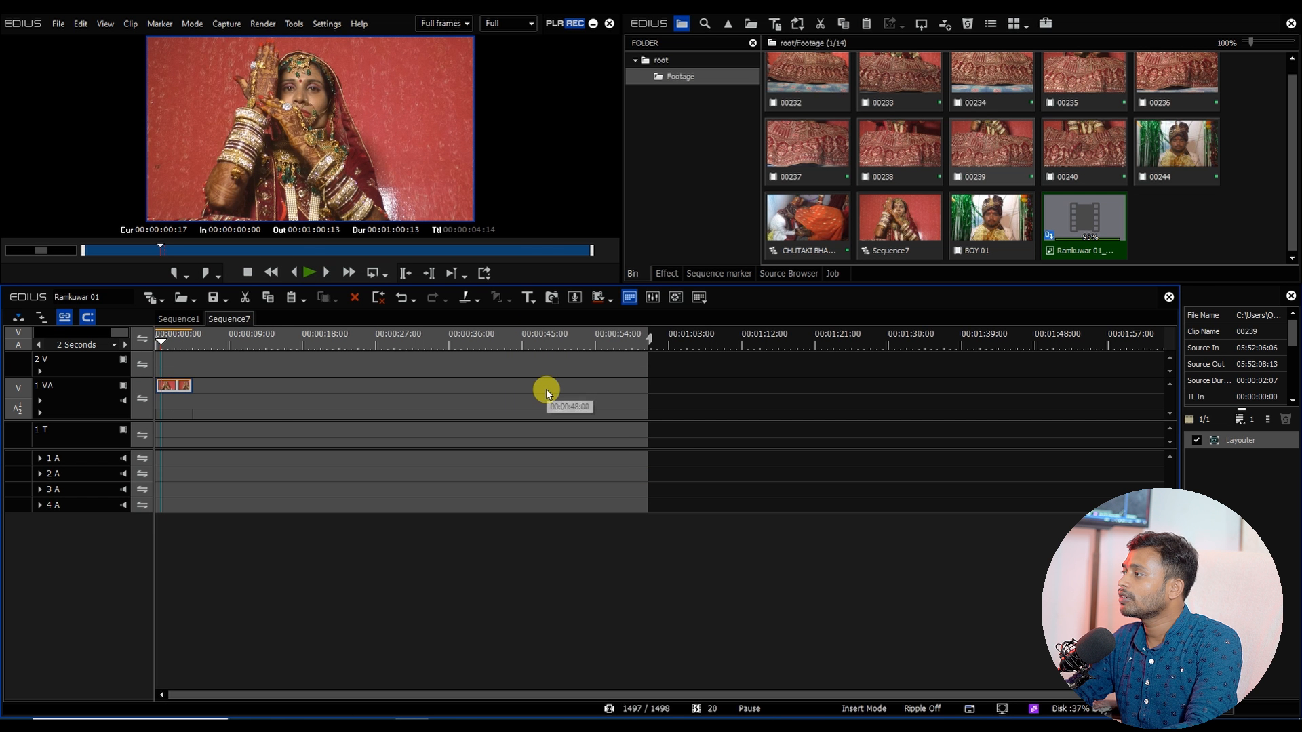
{"action": "key", "text": "space"}
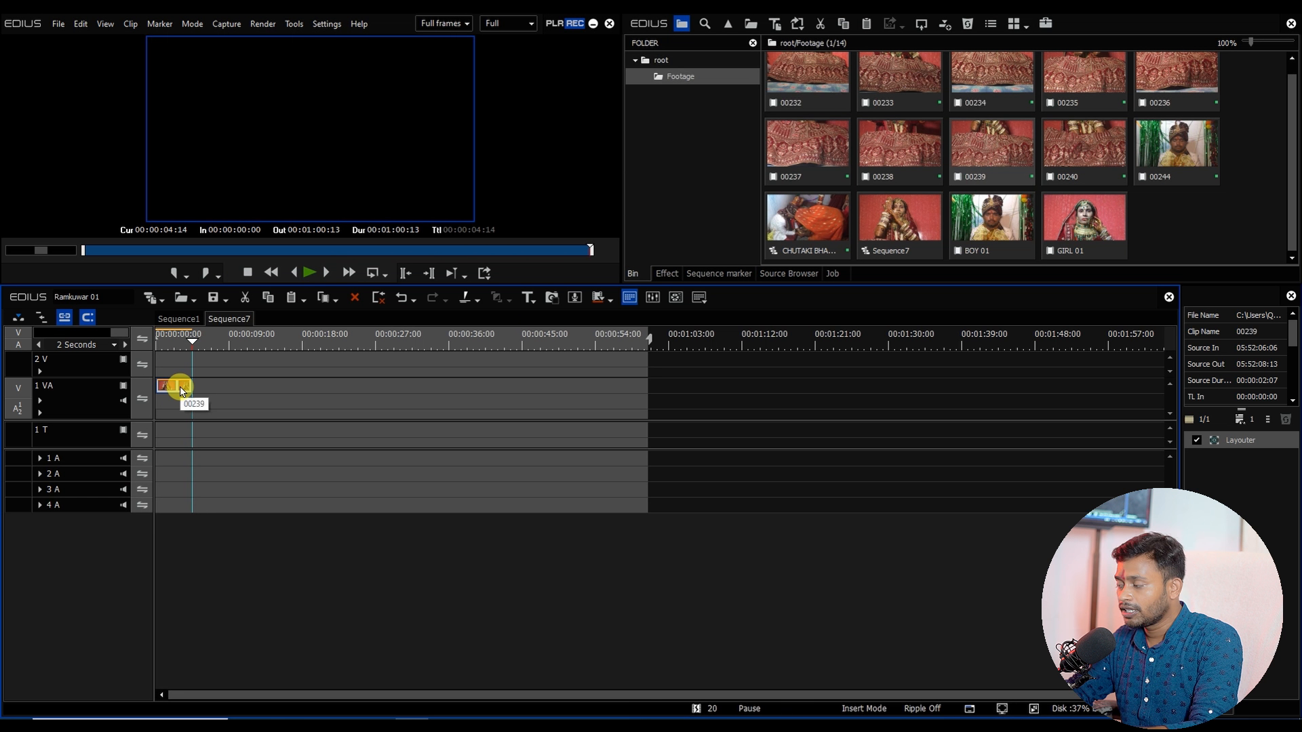
Step: Fill track 1 VA with copies of the clip and export the sequence as AVI named GIRL 02
{"action": "left_click_drag", "start_coordinate": [182, 392], "coordinate": [656, 361]}
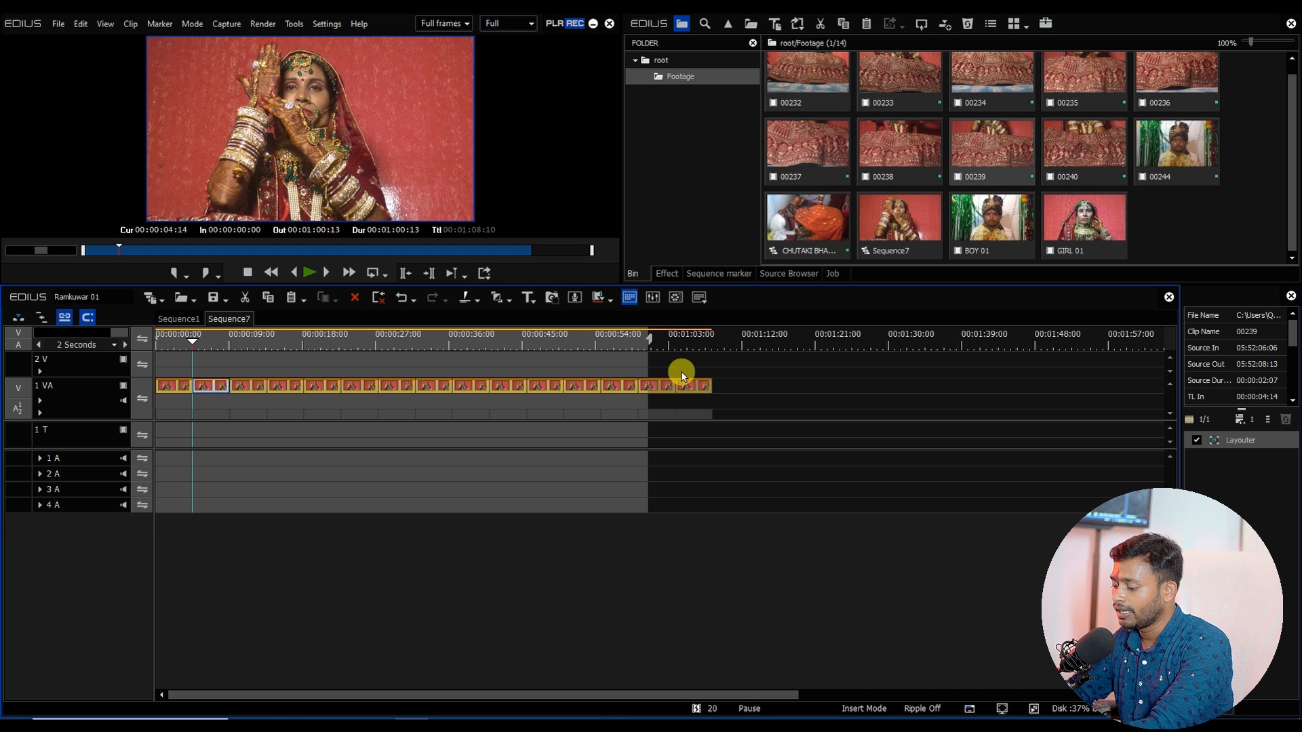
{"action": "key", "text": "F11"}
{"action": "left_click", "coordinate": [781, 523]}
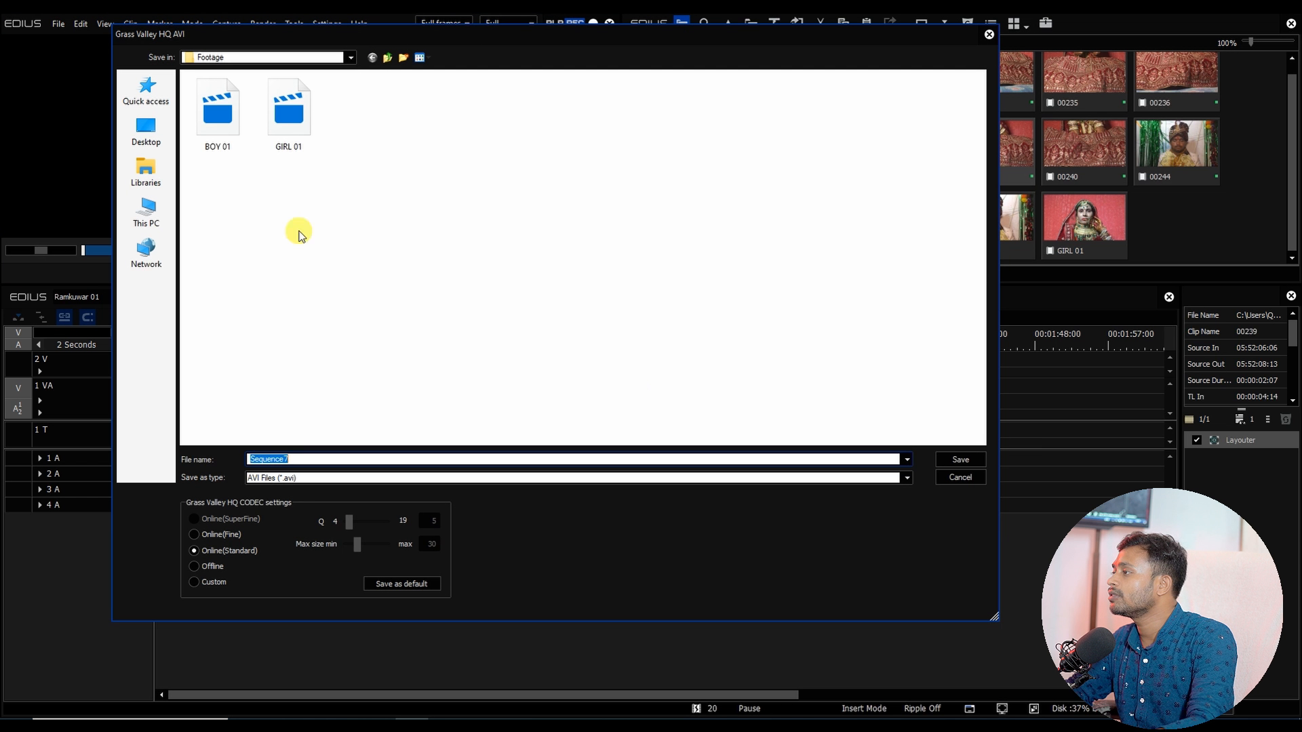
{"action": "left_click", "coordinate": [304, 127]}
{"action": "left_click", "coordinate": [284, 459]}
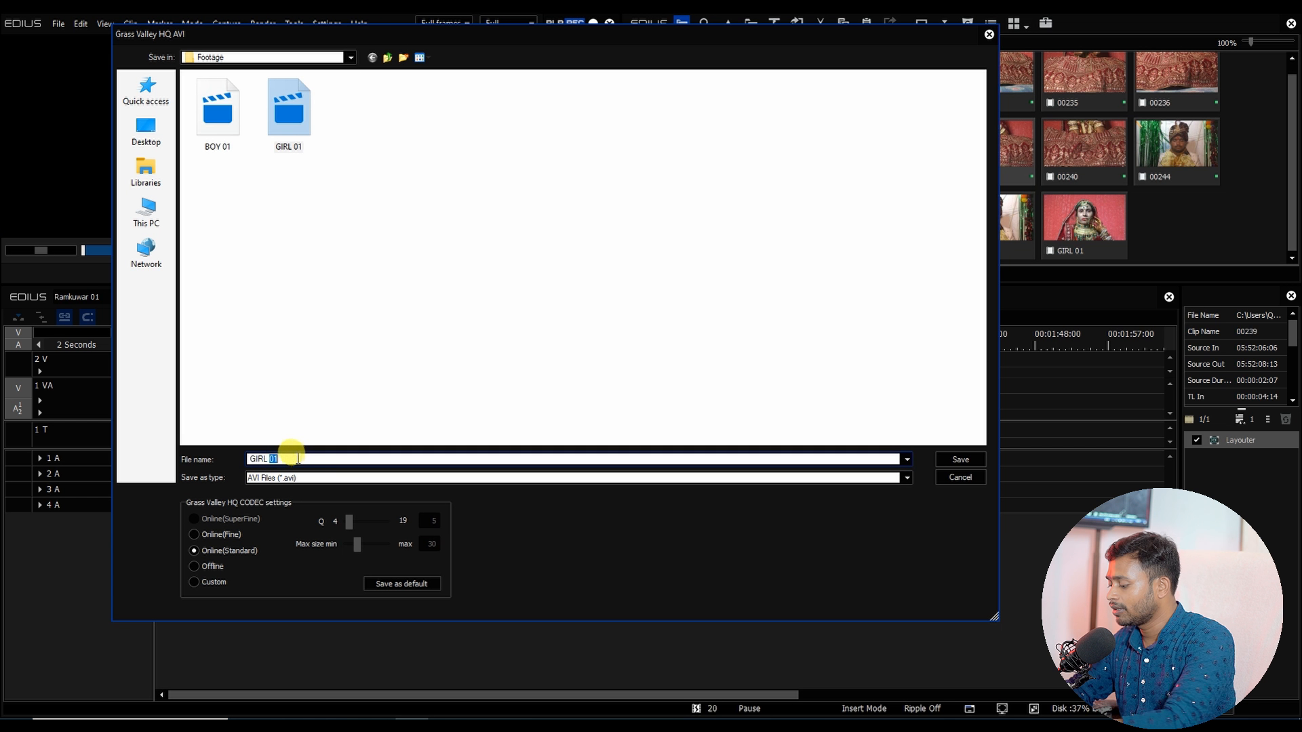
{"action": "type", "text": "02"}
{"action": "left_click", "coordinate": [963, 459]}
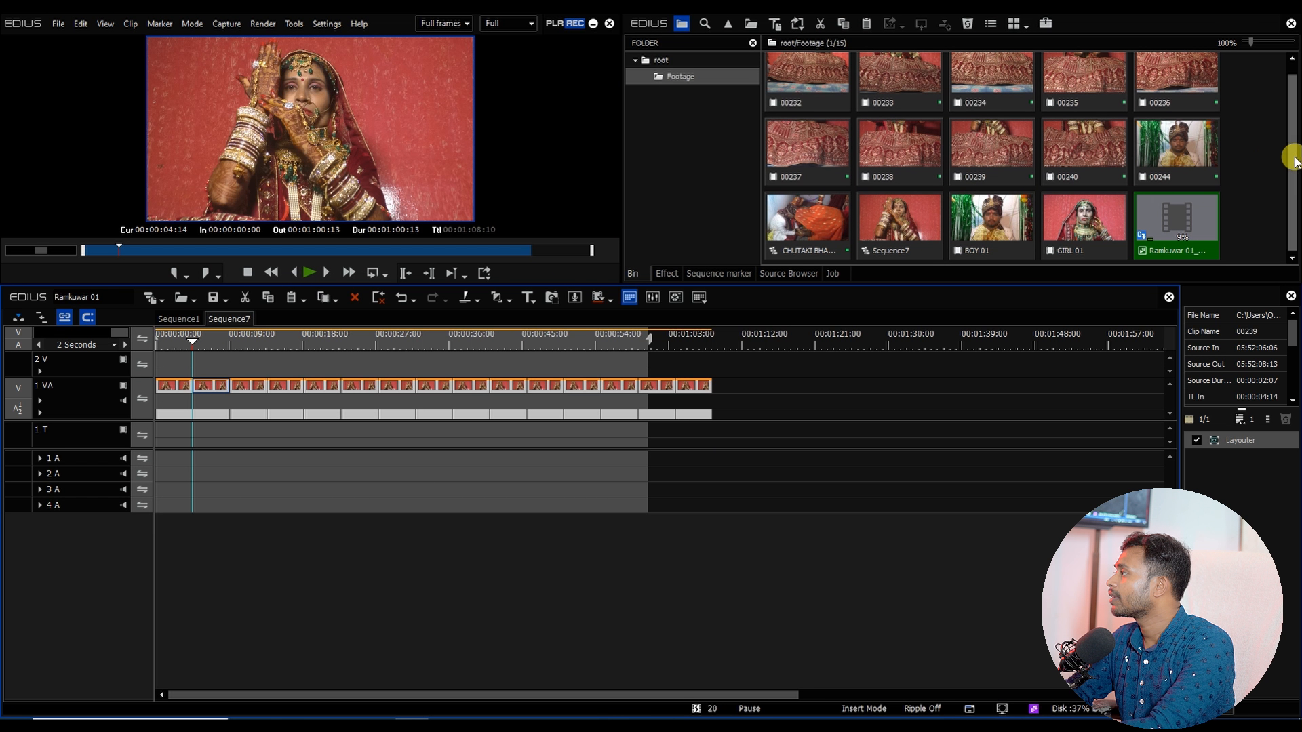
Step: Open footage clip 00235 and mark In and Out points at about 05:51:02:15 and 05:51:06:24
{"action": "left_click_drag", "start_coordinate": [1294, 161], "coordinate": [1289, 131]}
{"action": "double_click", "coordinate": [1084, 79]}
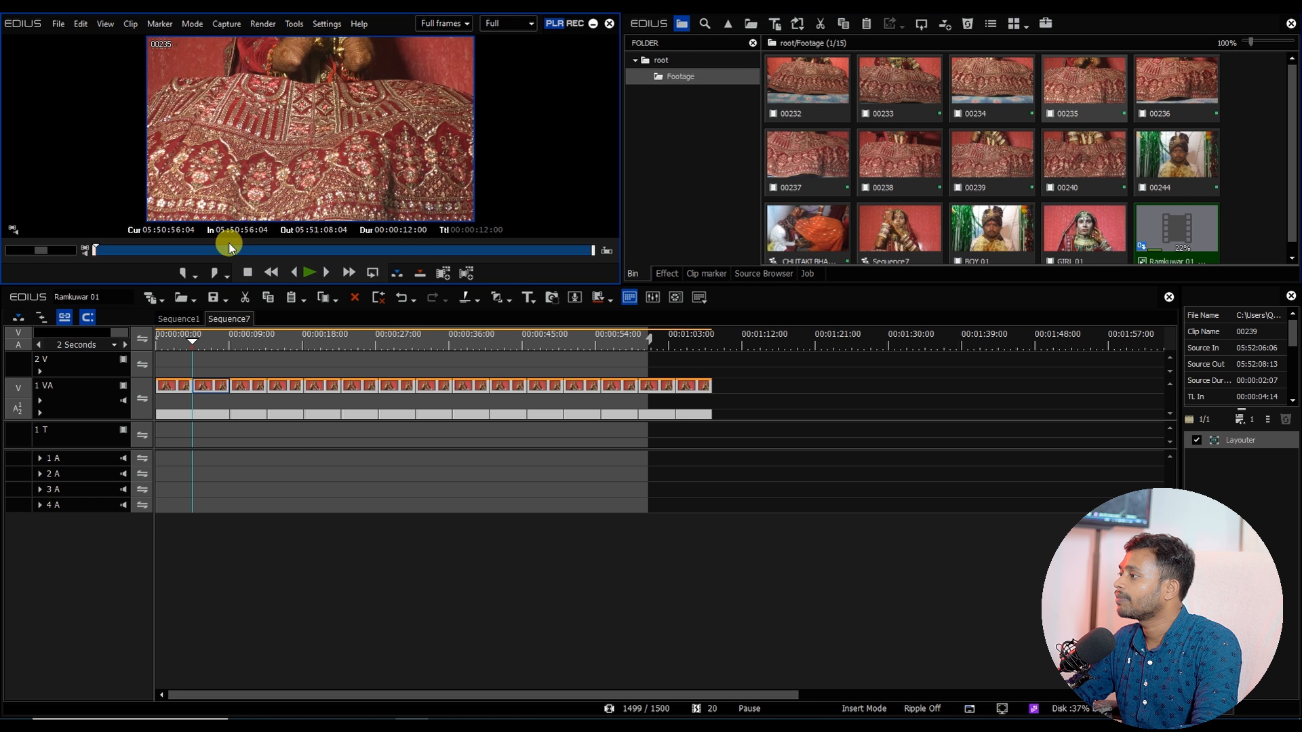
{"action": "left_click_drag", "start_coordinate": [223, 251], "coordinate": [540, 249]}
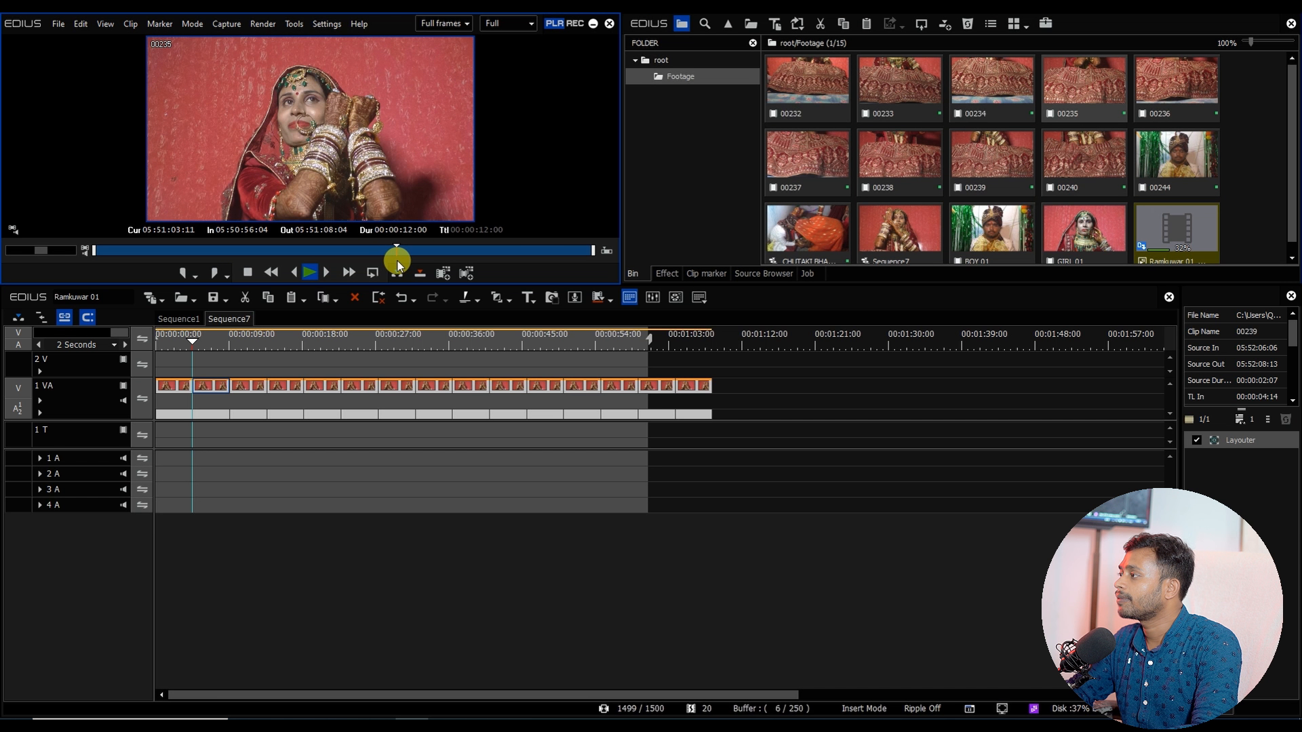
{"action": "key", "text": "i"}
{"action": "key", "text": "o"}
Step: Place clip 00235 at the start of track 1 VA and delete the remaining old copies
{"action": "left_click", "coordinate": [196, 391]}
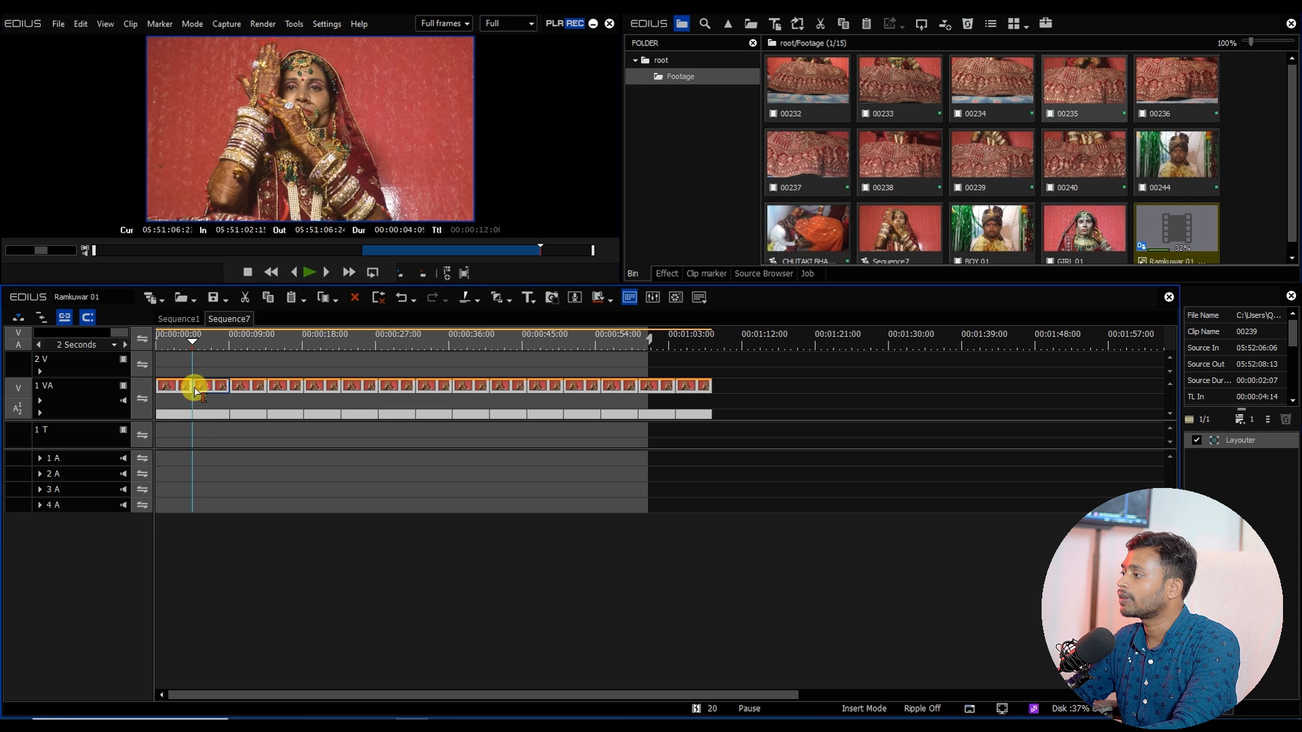
{"action": "left_click_drag", "start_coordinate": [203, 370], "coordinate": [896, 501]}
{"action": "key", "text": "Delete"}
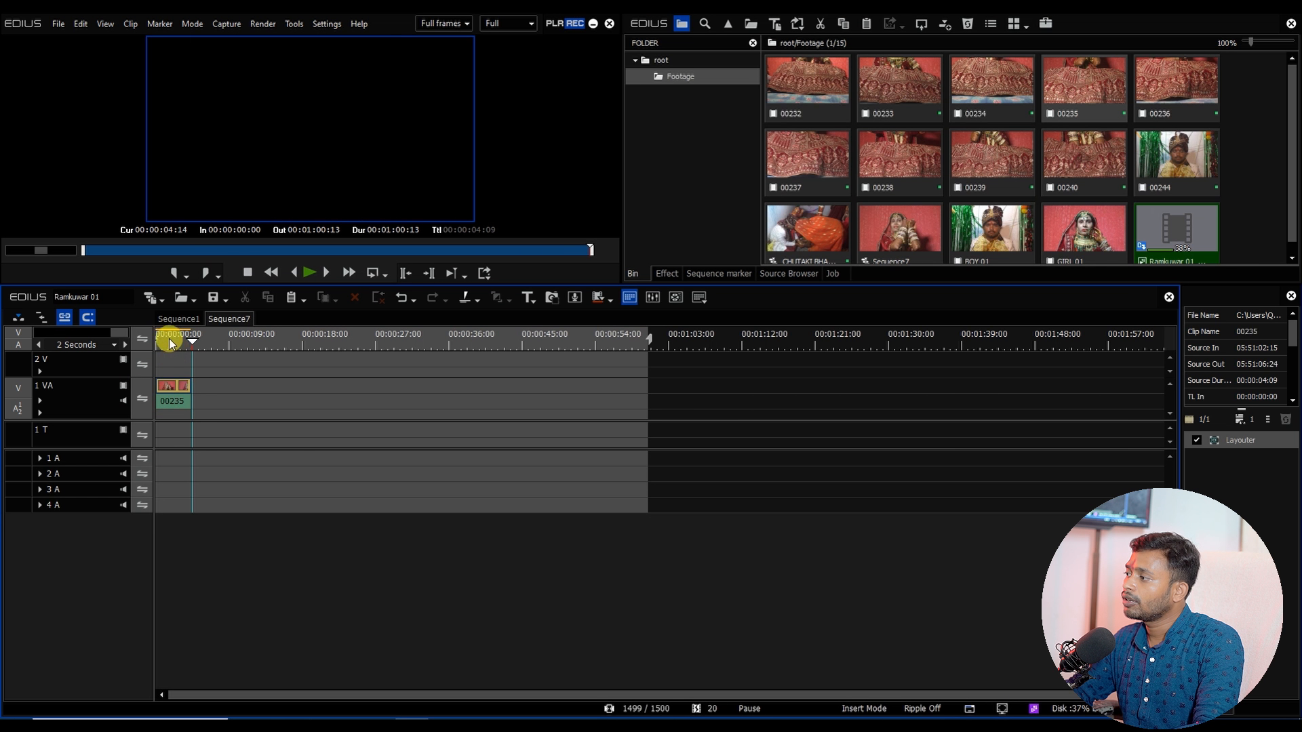
Step: Set the speed of clip 00235 on track 1 VA to 50%
{"action": "left_click", "coordinate": [170, 341]}
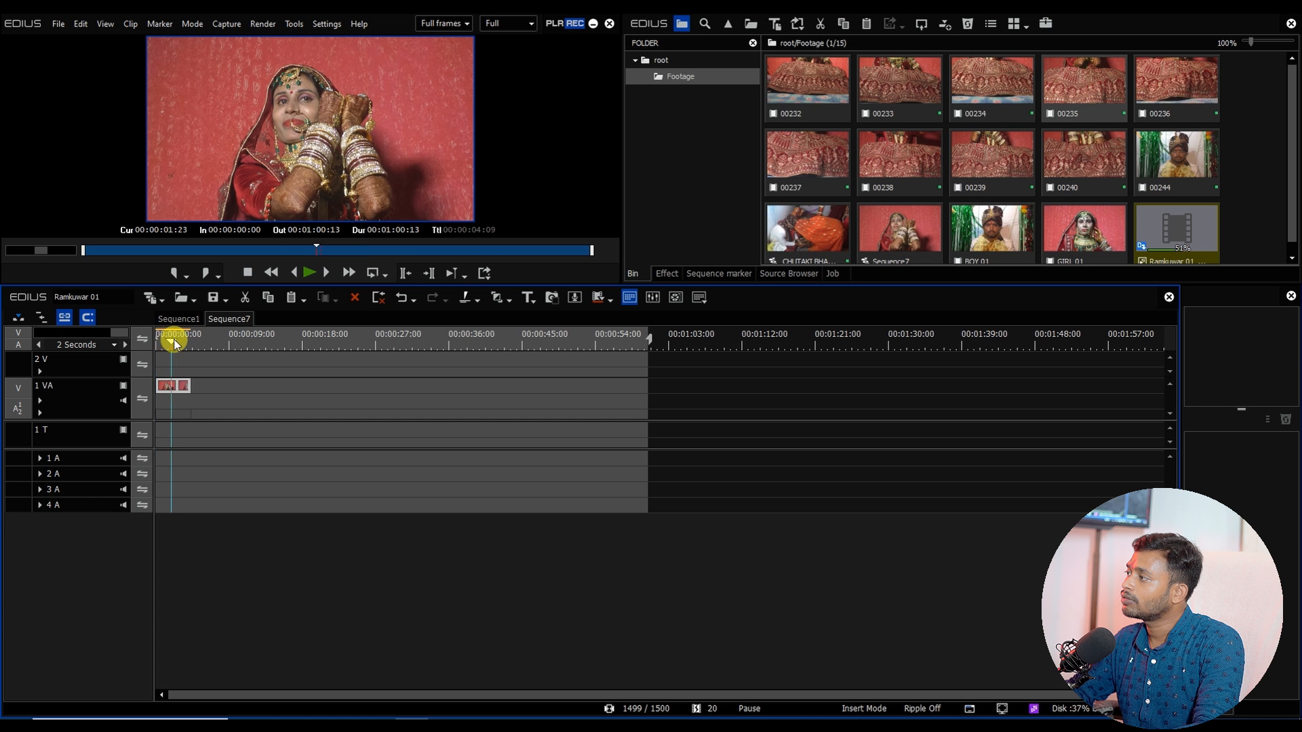
{"action": "left_click", "coordinate": [174, 388]}
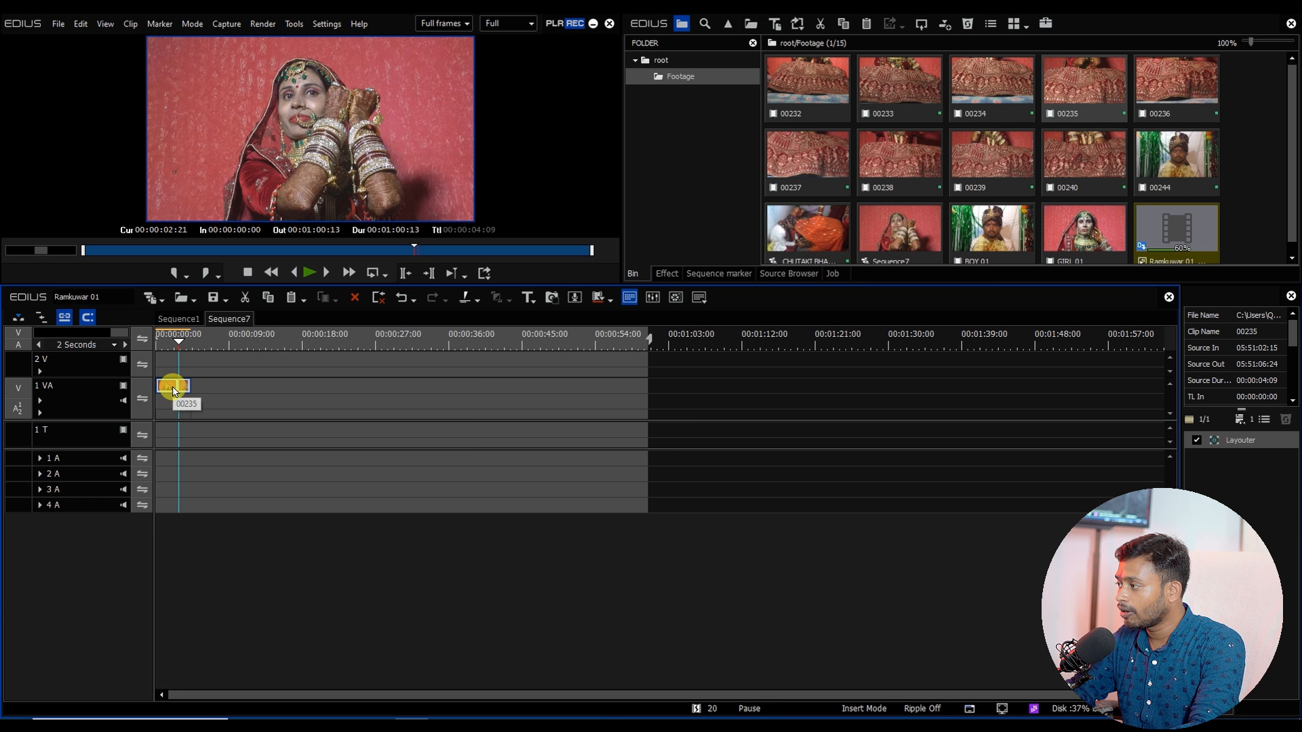
{"action": "key", "text": "alt+e"}
{"action": "type", "text": "50"}
{"action": "key", "text": "Return"}
Step: Fill track 1 VA with copies of clip 00235 and export the sequence as AVI named GIRL 03
{"action": "left_click", "coordinate": [228, 343]}
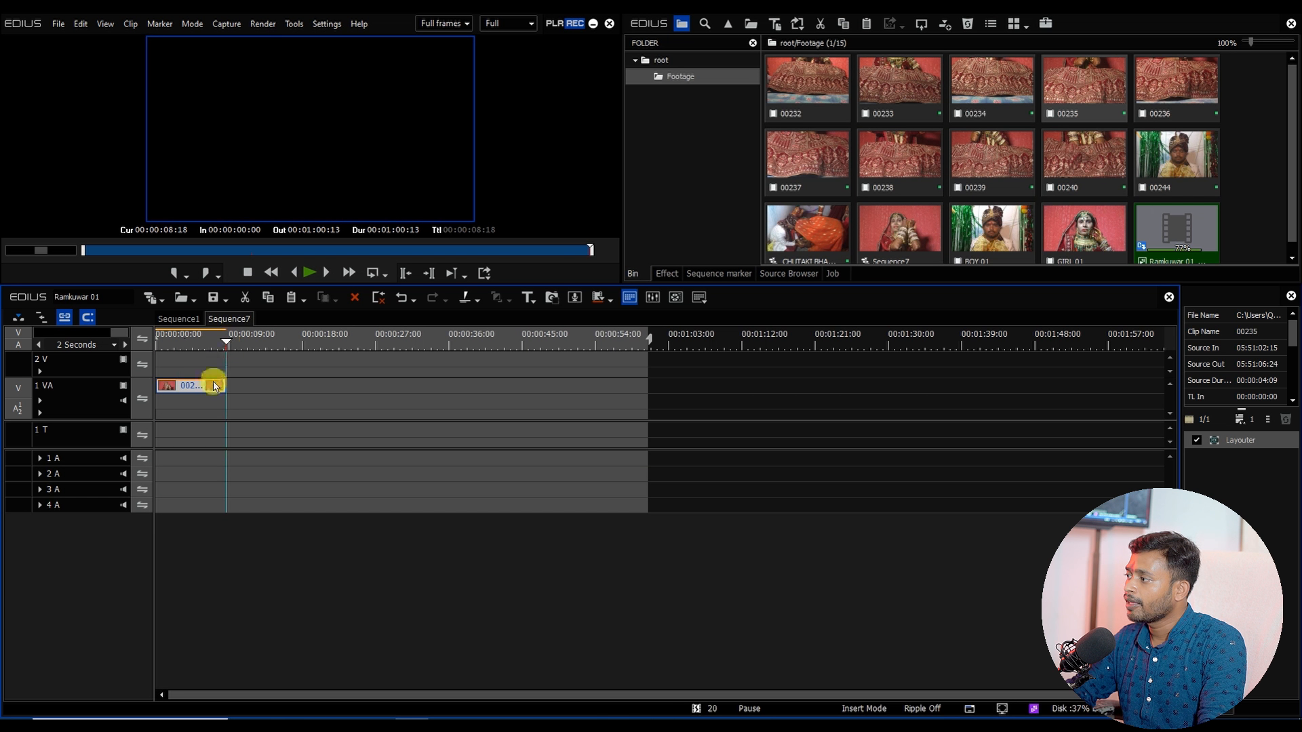
{"action": "key", "text": "ctrl+v"}
{"action": "key", "text": "ctrl+v"}
{"action": "key", "text": "ctrl+v"}
{"action": "key", "text": "ctrl+v"}
{"action": "key", "text": "ctrl+v"}
{"action": "key", "text": "ctrl+v"}
{"action": "key", "text": "ctrl+v"}
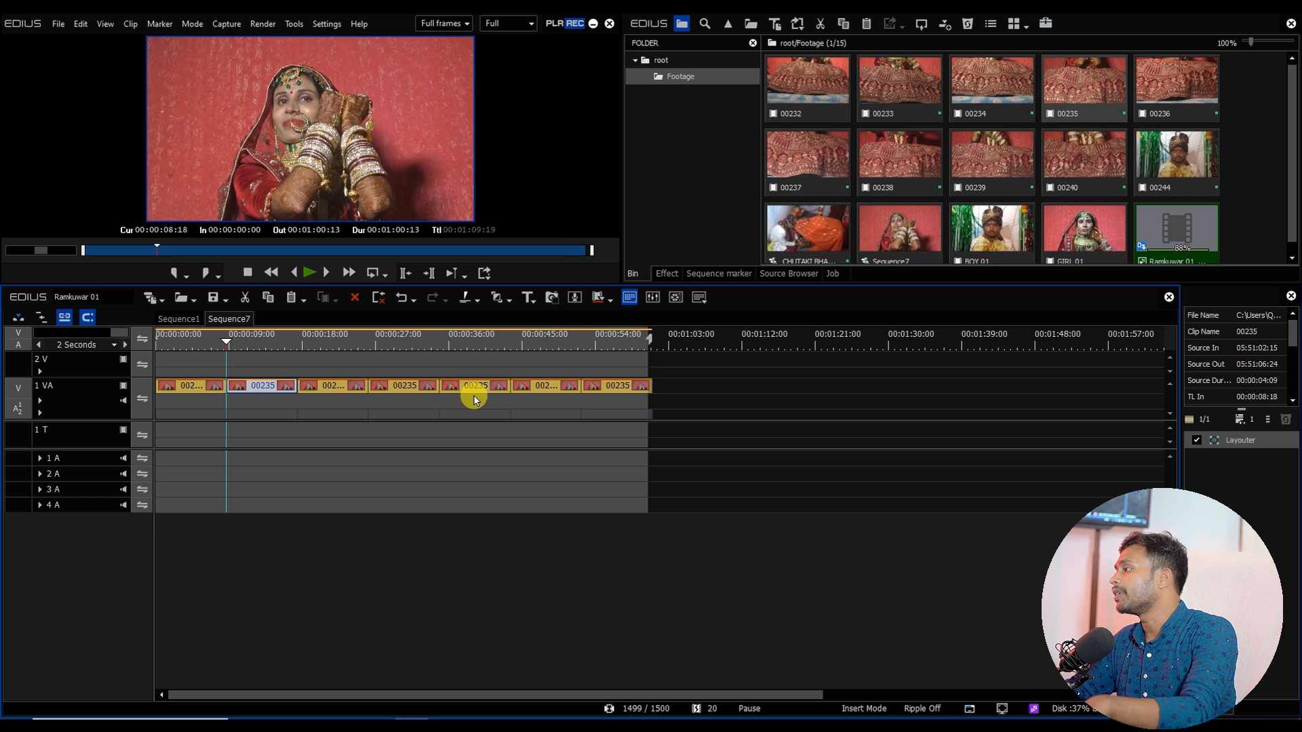
{"action": "key", "text": "F11"}
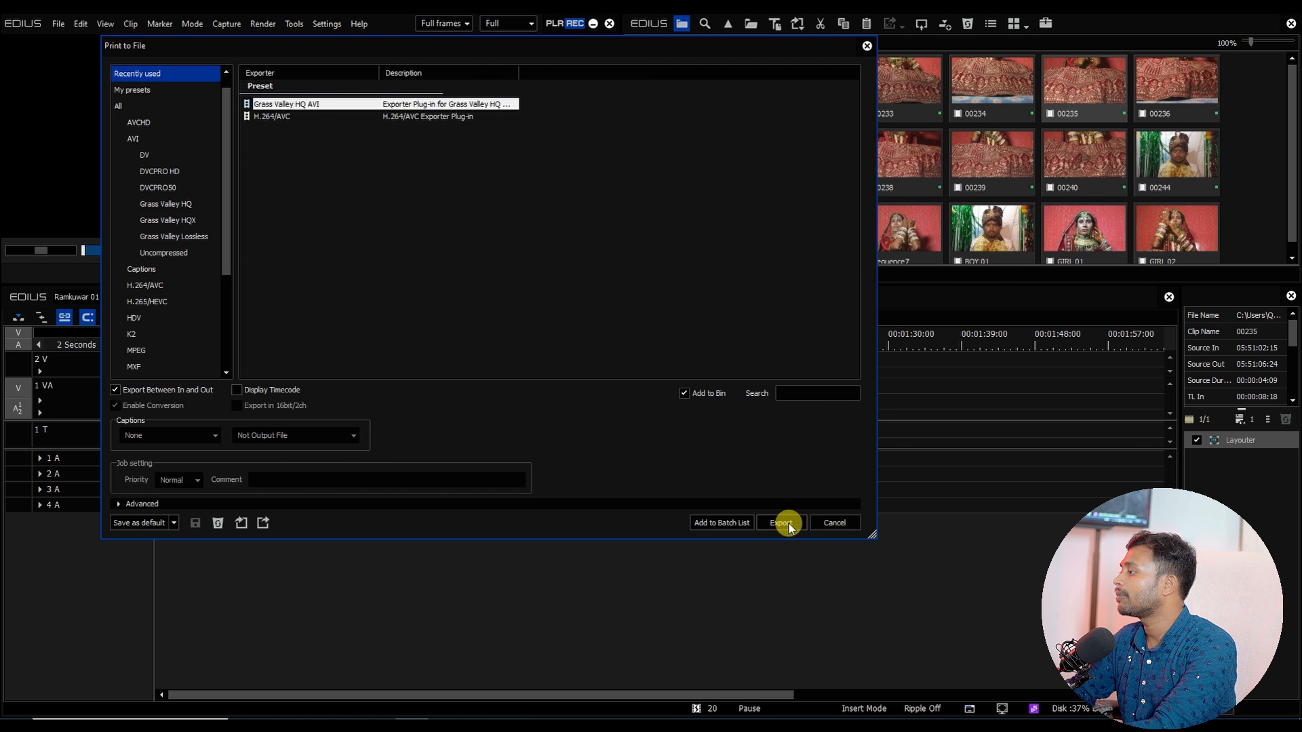
{"action": "left_click", "coordinate": [786, 523]}
{"action": "left_click", "coordinate": [353, 122]}
{"action": "double_click", "coordinate": [275, 459]}
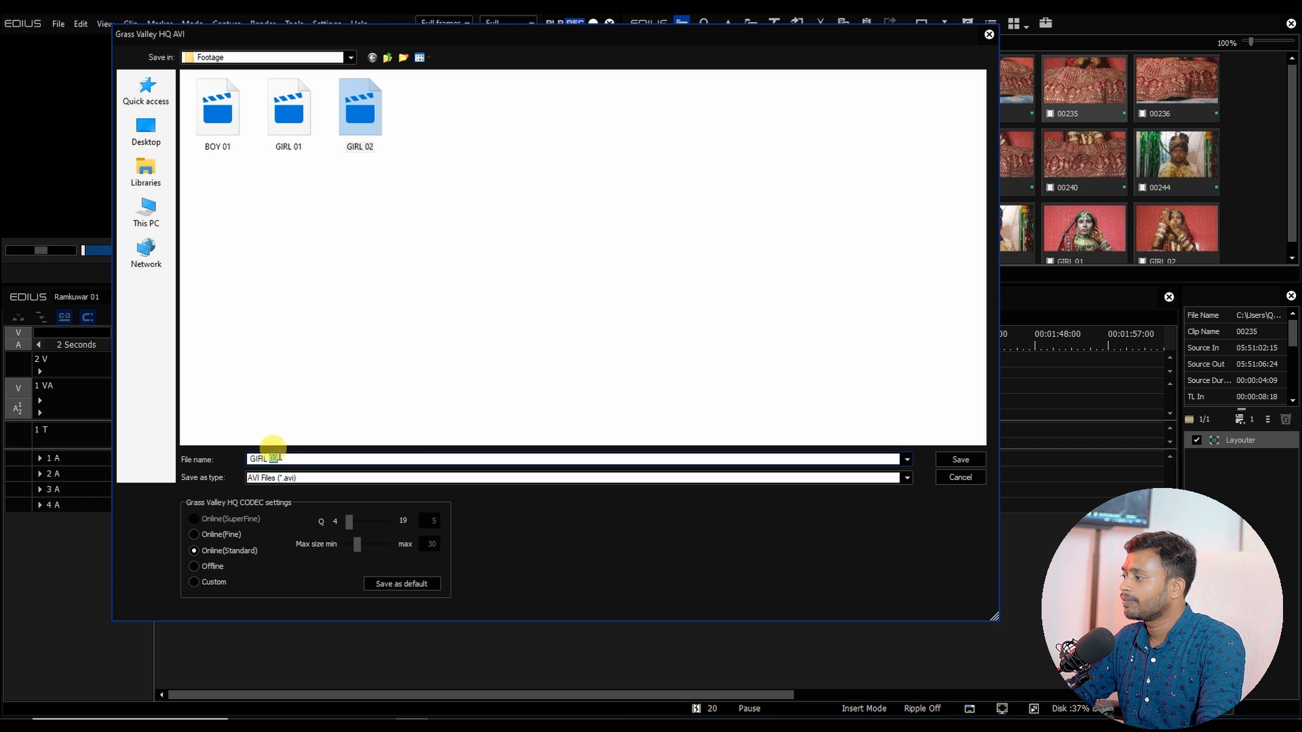
{"action": "type", "text": "03"}
{"action": "key", "text": "Return"}
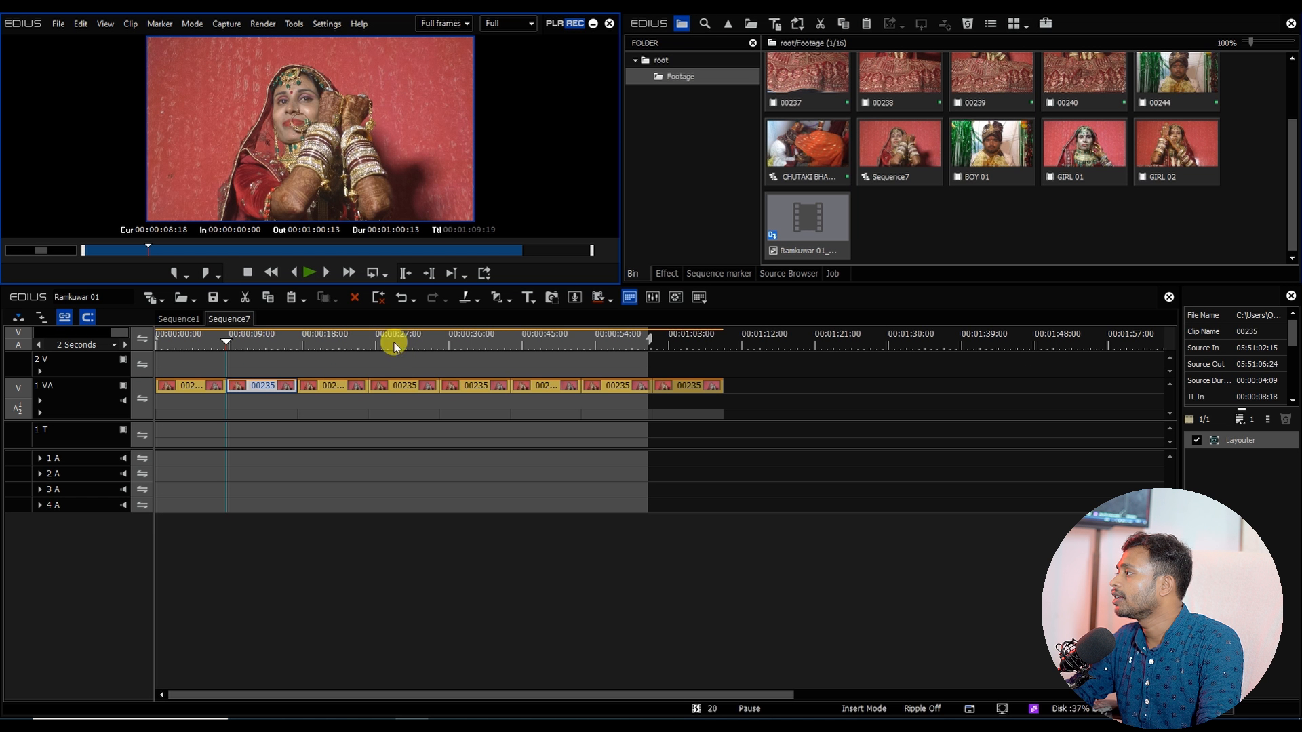
Step: Insert the GIRL 01 clip into track 1 VA after the first clip and scrub through it
{"action": "left_click", "coordinate": [288, 343]}
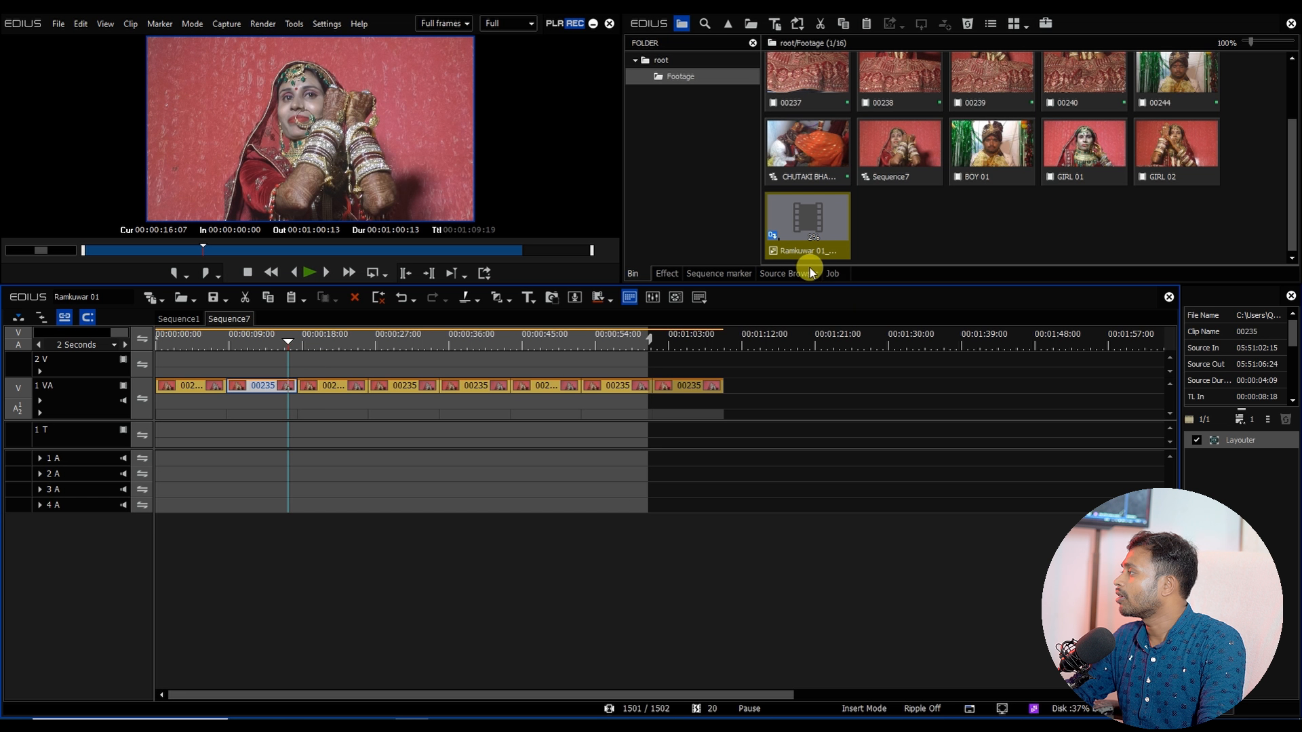
{"action": "left_click", "coordinate": [705, 474]}
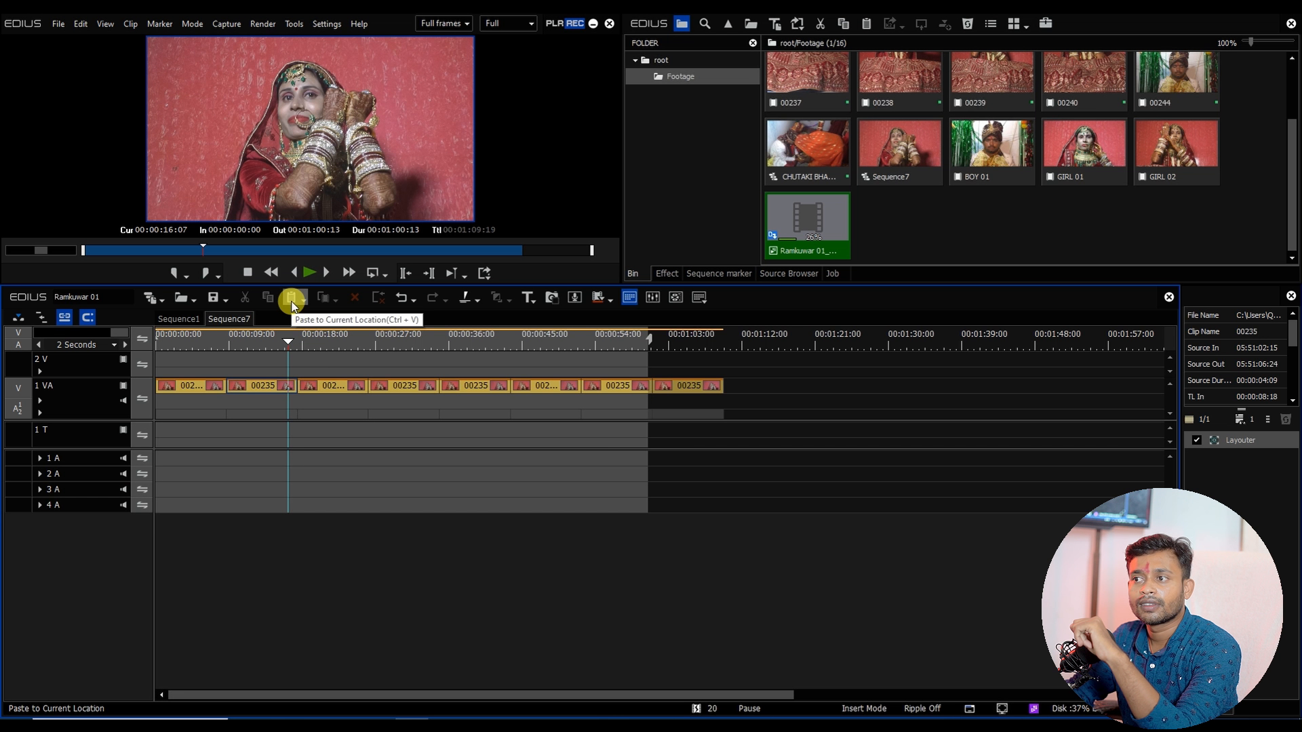
{"action": "left_click", "coordinate": [984, 228]}
{"action": "scroll", "coordinate": [938, 168], "scroll_direction": "up", "scroll_amount": 1}
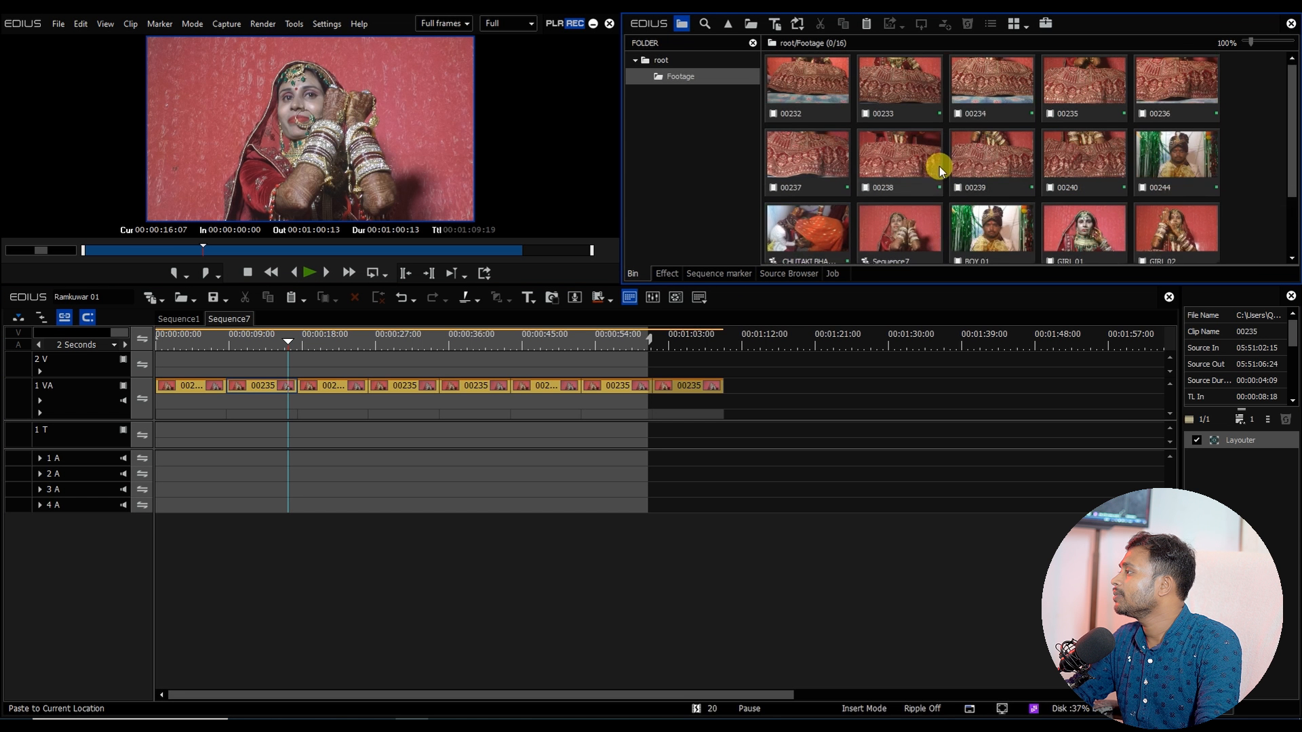
{"action": "scroll", "coordinate": [937, 168], "scroll_direction": "down", "scroll_amount": 1}
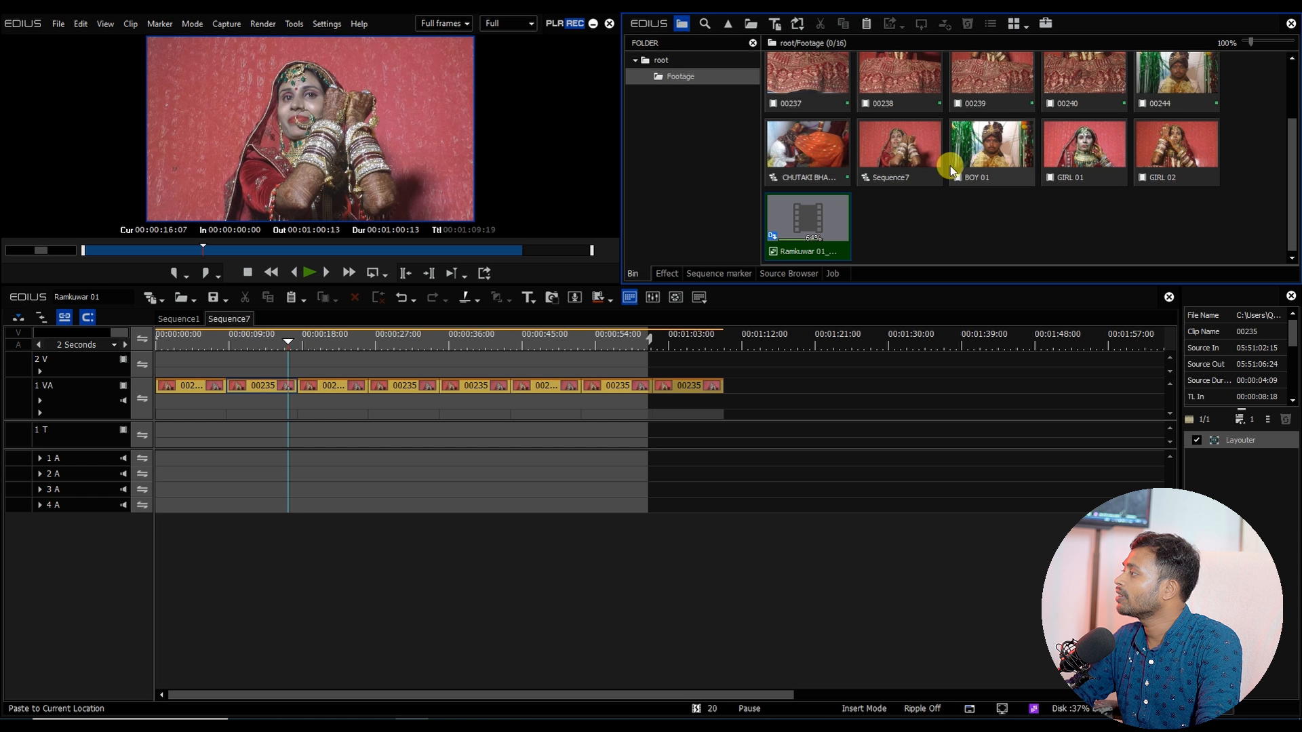
{"action": "left_click", "coordinate": [1076, 149]}
{"action": "left_click_drag", "start_coordinate": [1079, 139], "coordinate": [230, 381]}
{"action": "left_click_drag", "start_coordinate": [295, 341], "coordinate": [416, 372]}
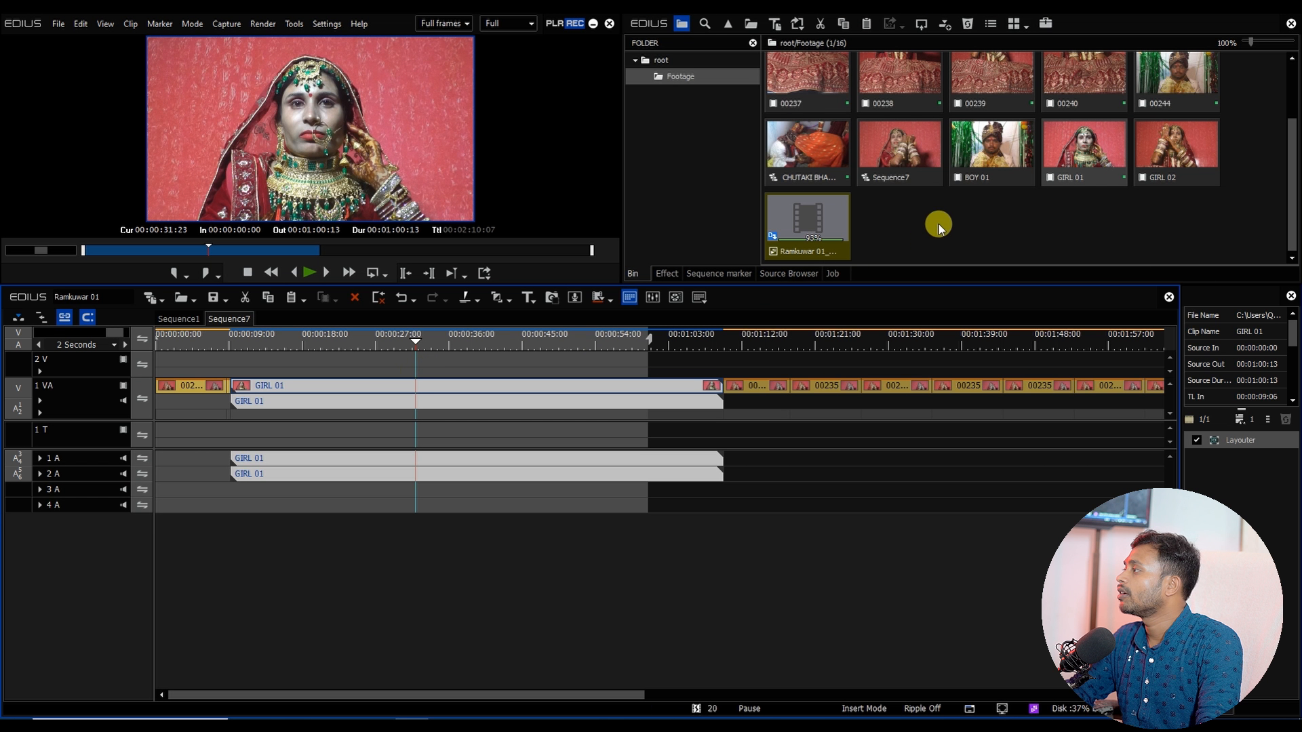
Step: Preview footage clips 00239, 00234 and 00235 in the player
{"action": "scroll", "coordinate": [939, 228], "scroll_direction": "up", "scroll_amount": 2}
{"action": "double_click", "coordinate": [967, 182]}
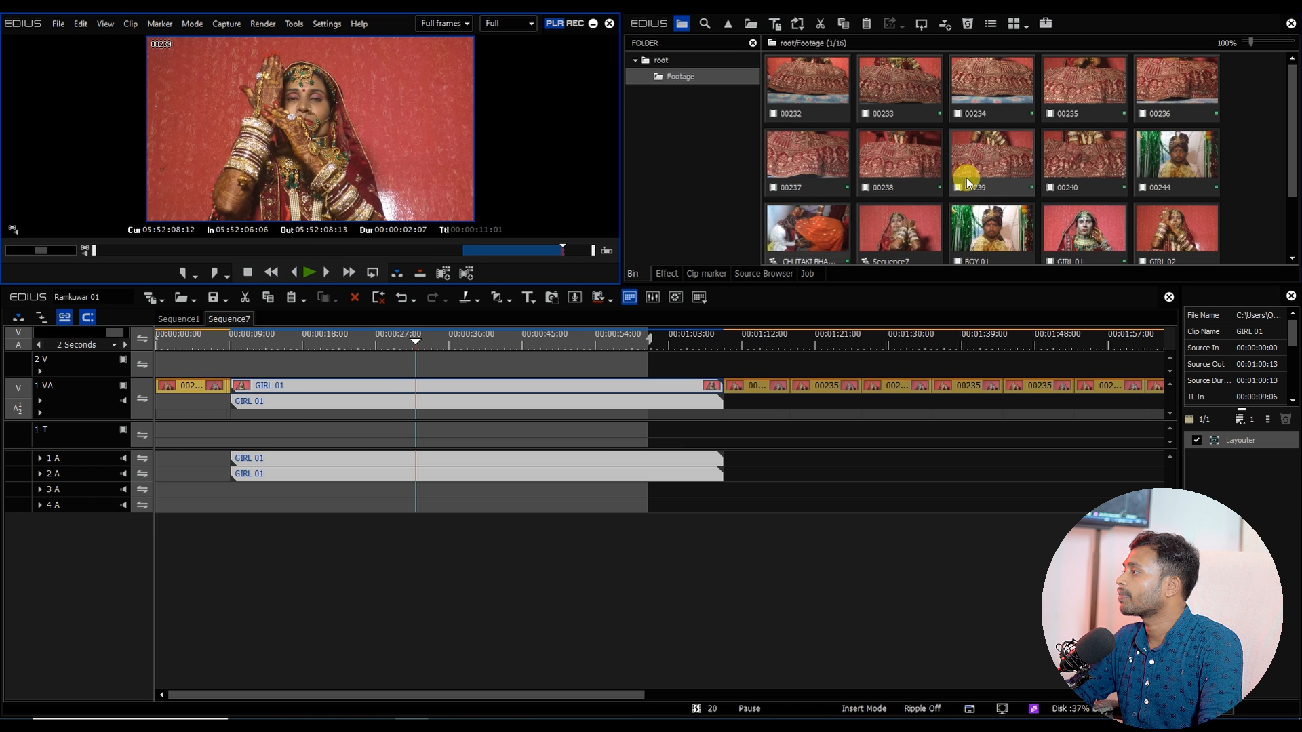
{"action": "double_click", "coordinate": [983, 85]}
{"action": "left_click_drag", "start_coordinate": [242, 252], "coordinate": [482, 254]}
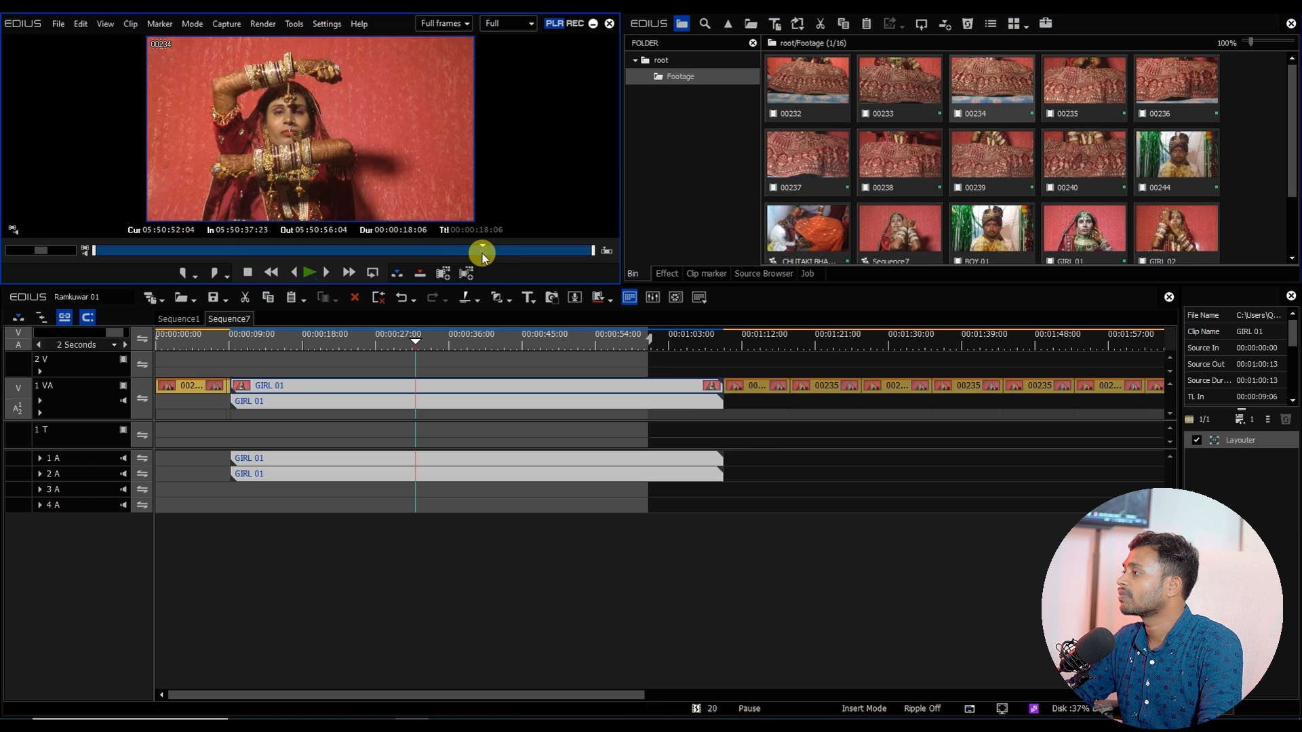
{"action": "double_click", "coordinate": [1083, 85]}
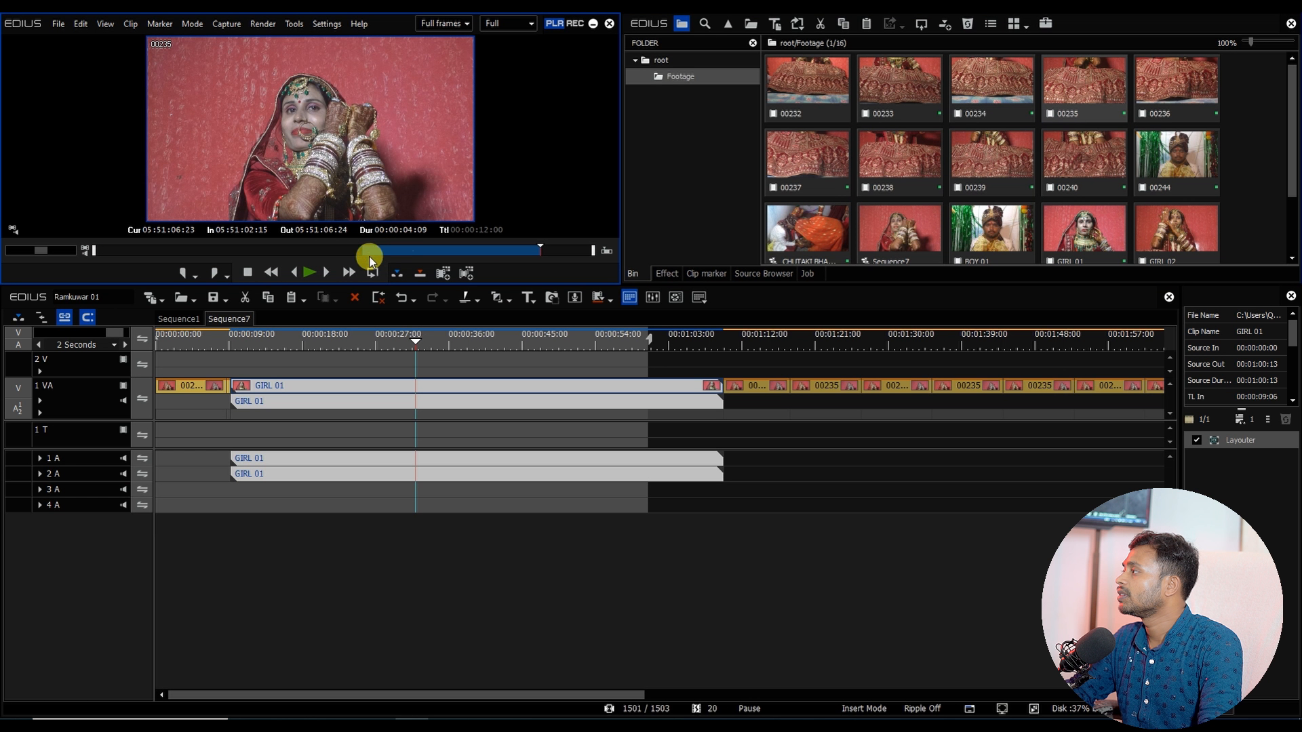
{"action": "double_click", "coordinate": [991, 84]}
{"action": "key", "text": "space"}
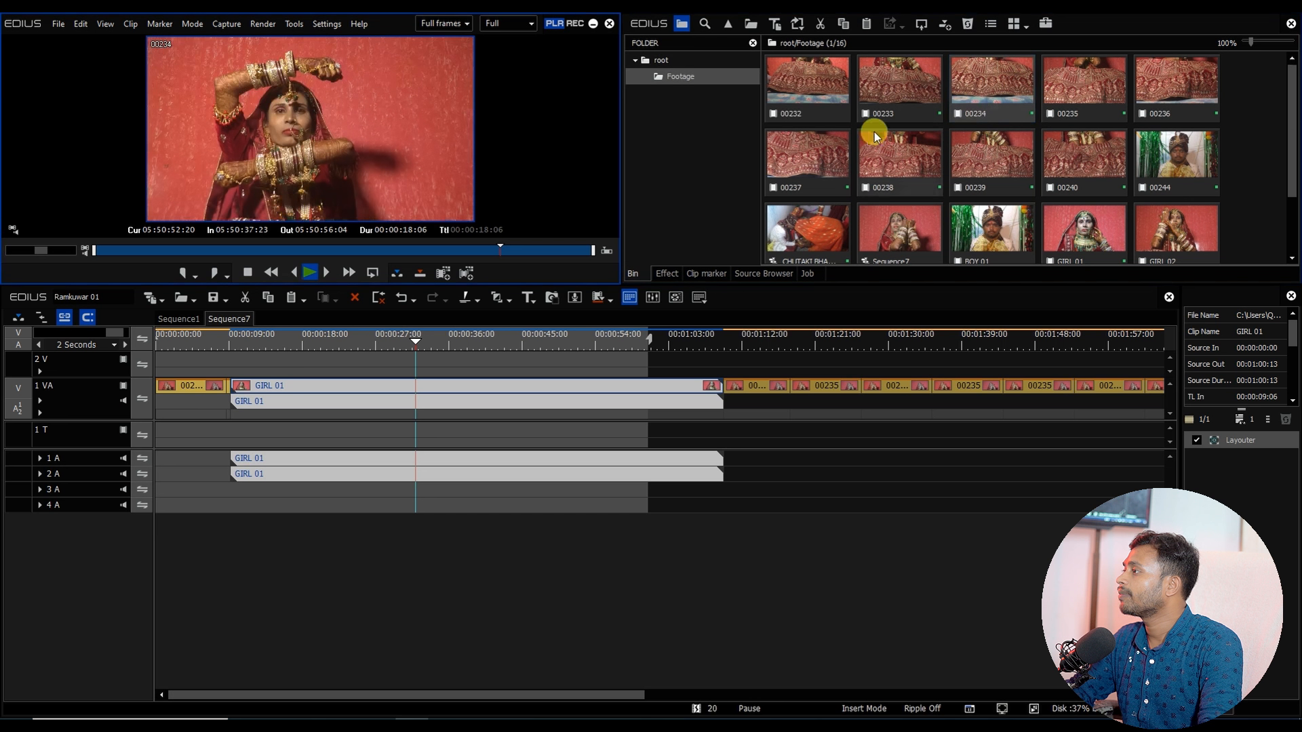
{"action": "left_click", "coordinate": [282, 250]}
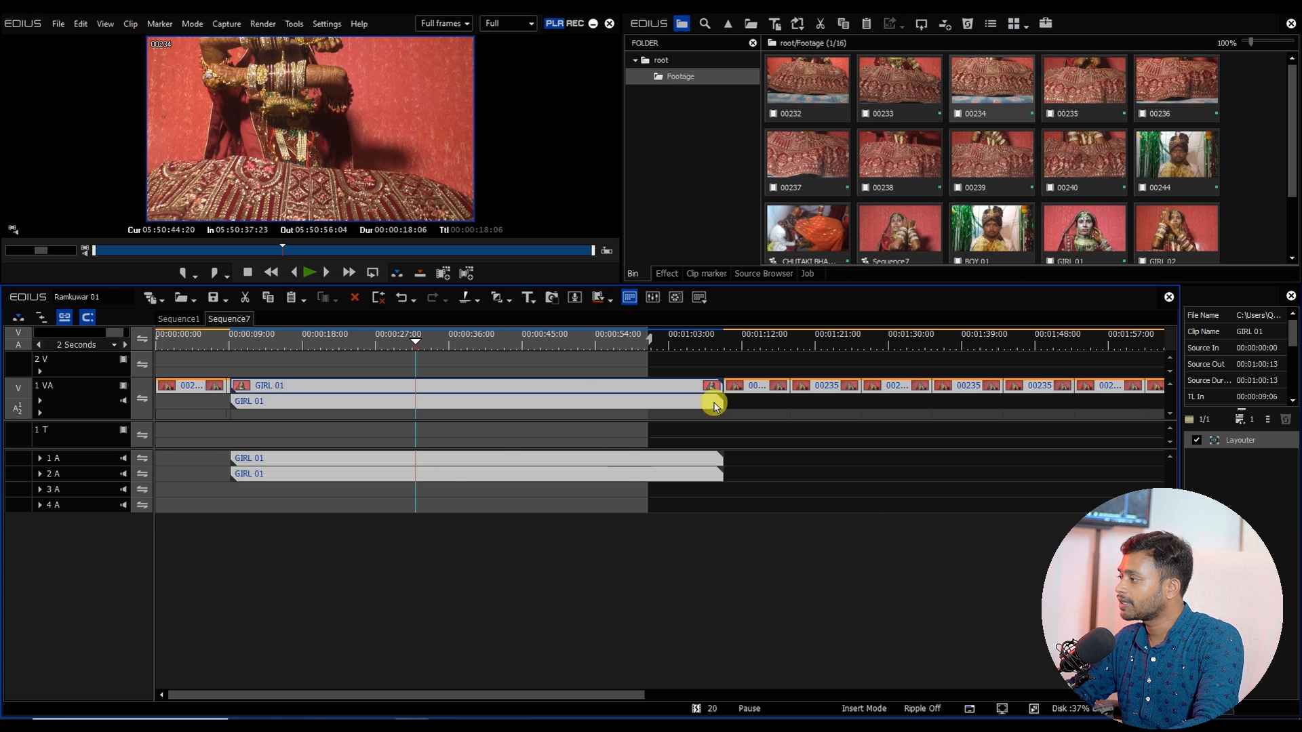
Step: Clear the timeline, load clip 00234 and mark In and Out points at about 05:50:49:24 and 05:50:54:12
{"action": "key", "text": "Delete"}
{"action": "double_click", "coordinate": [962, 116]}
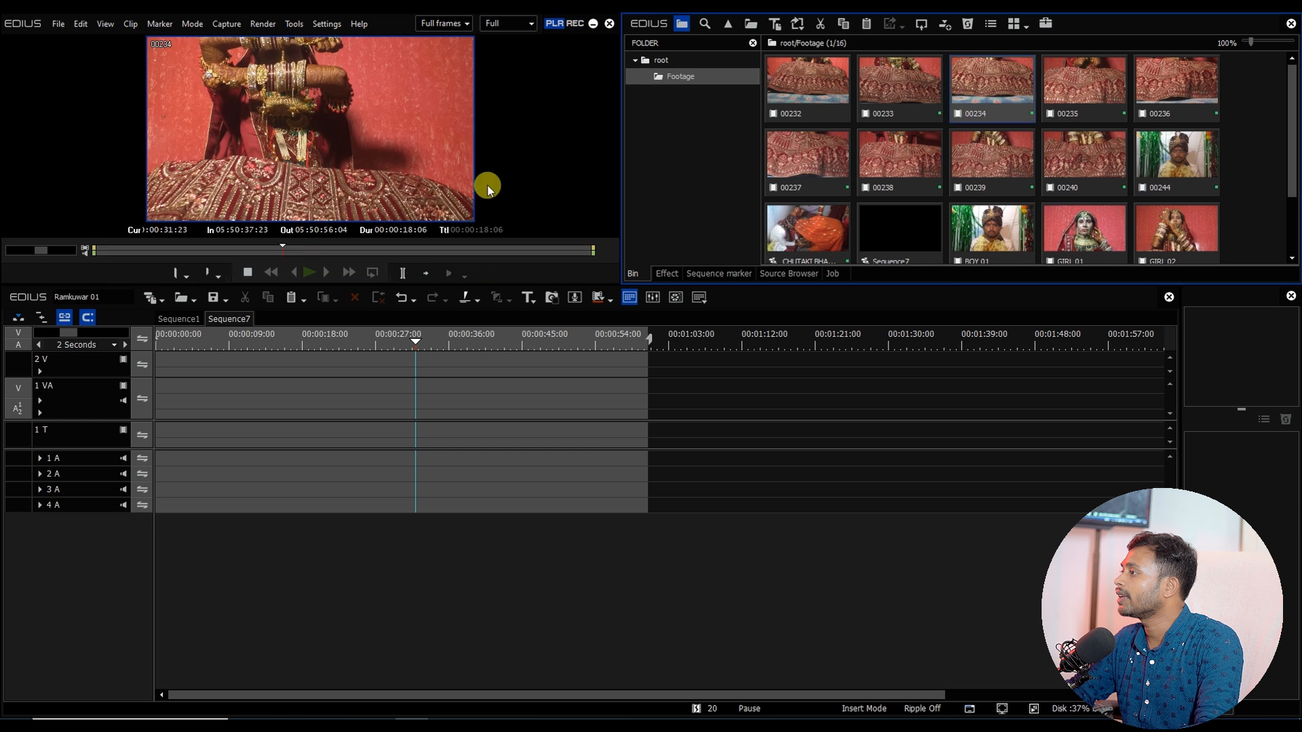
{"action": "left_click_drag", "start_coordinate": [297, 255], "coordinate": [545, 250]}
{"action": "key", "text": "i"}
{"action": "key", "text": "o"}
Step: Place clip 00234 at the start of track 1 VA and select it
{"action": "left_click_drag", "start_coordinate": [333, 170], "coordinate": [148, 402]}
{"action": "left_click_drag", "start_coordinate": [172, 340], "coordinate": [157, 340]}
{"action": "left_click", "coordinate": [169, 392]}
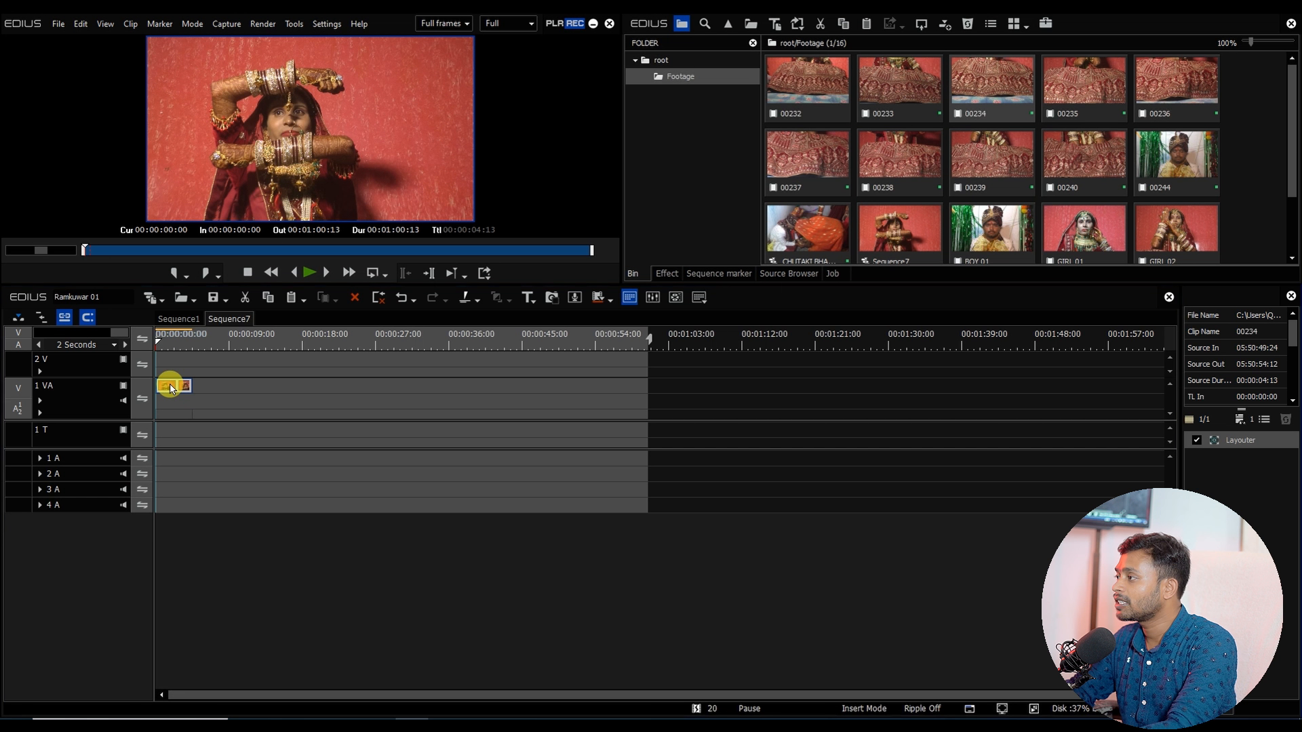
Step: Animate clip 00234 in Layouter, stretching it to about 84% and shifting its position slightly between start and end keyframes
{"action": "key", "text": "F7"}
{"action": "left_click", "coordinate": [648, 91]}
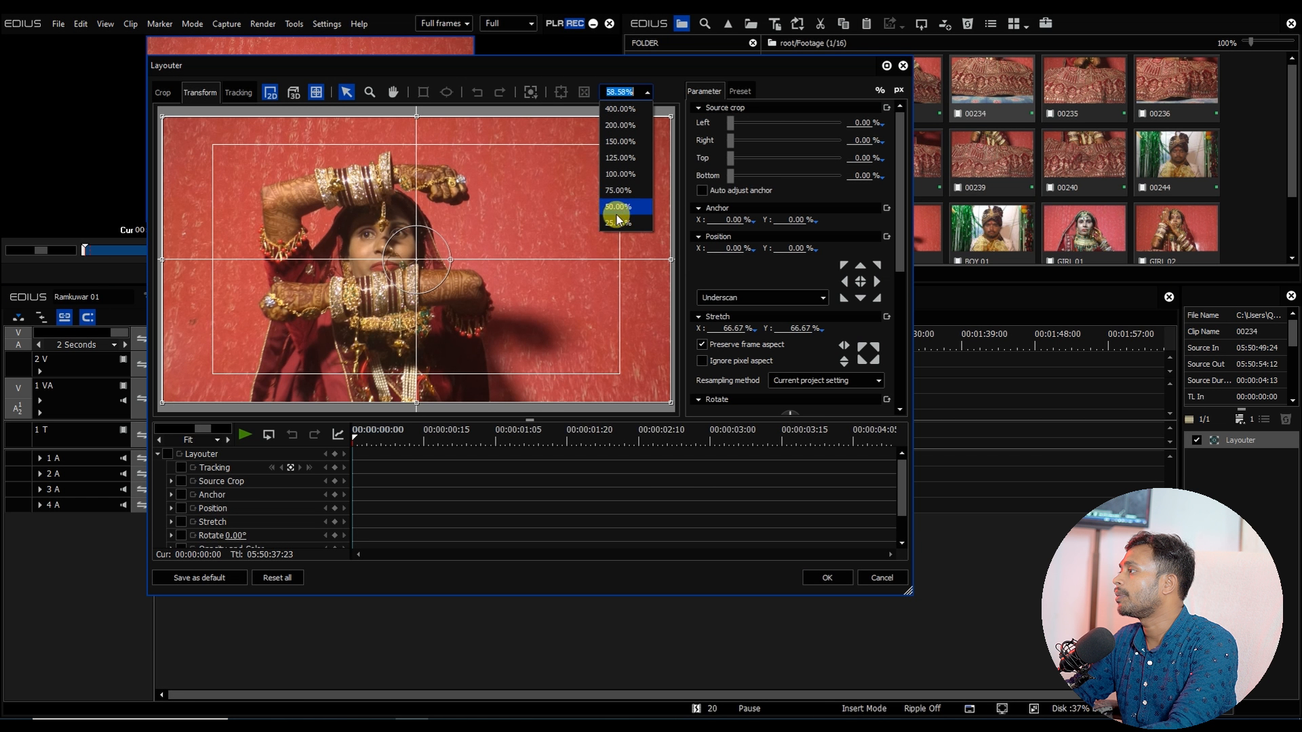
{"action": "left_click", "coordinate": [620, 216]}
{"action": "left_click_drag", "start_coordinate": [527, 260], "coordinate": [567, 258]}
{"action": "mouse_move", "coordinate": [453, 290]}
{"action": "left_mouse_down"}
{"action": "mouse_move", "coordinate": [485, 279]}
{"action": "mouse_move", "coordinate": [460, 295]}
{"action": "left_mouse_up"}
{"action": "left_click_drag", "start_coordinate": [442, 174], "coordinate": [438, 181]}
{"action": "left_click_drag", "start_coordinate": [432, 255], "coordinate": [418, 272]}
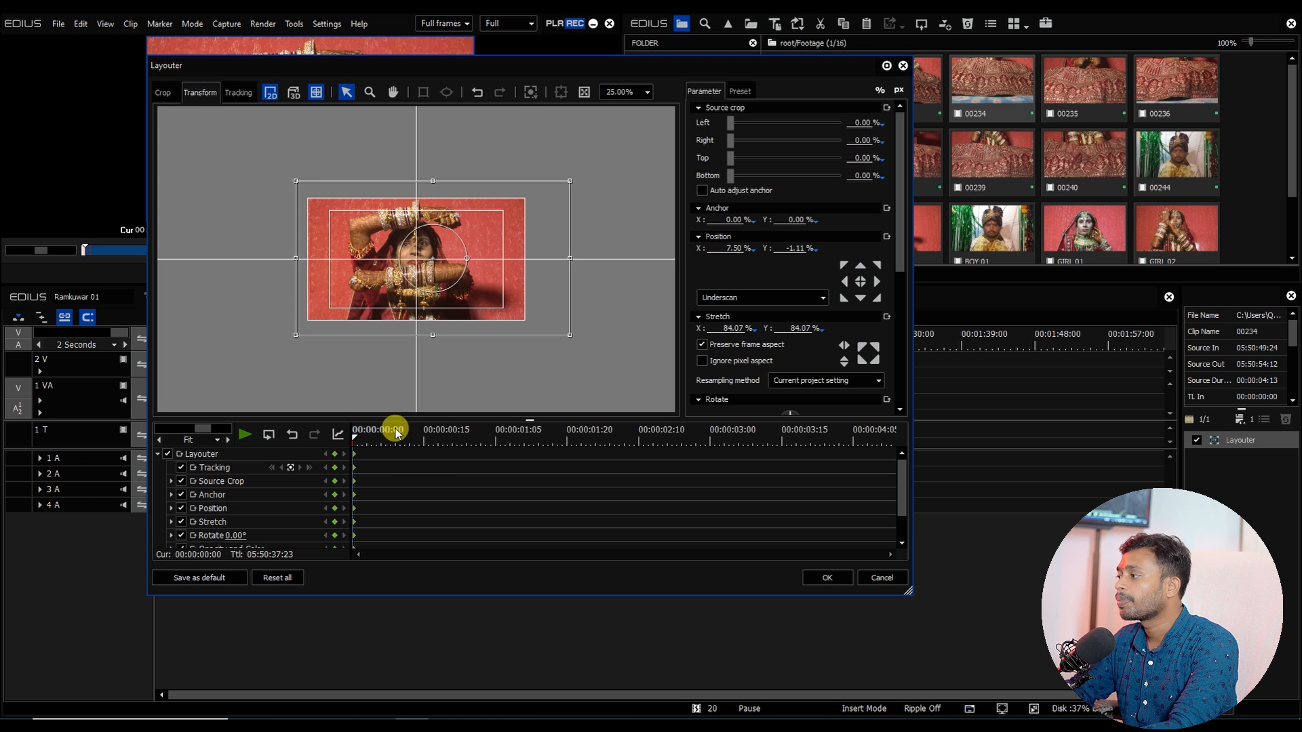
{"action": "left_click_drag", "start_coordinate": [364, 442], "coordinate": [930, 456]}
{"action": "left_click", "coordinate": [385, 310]}
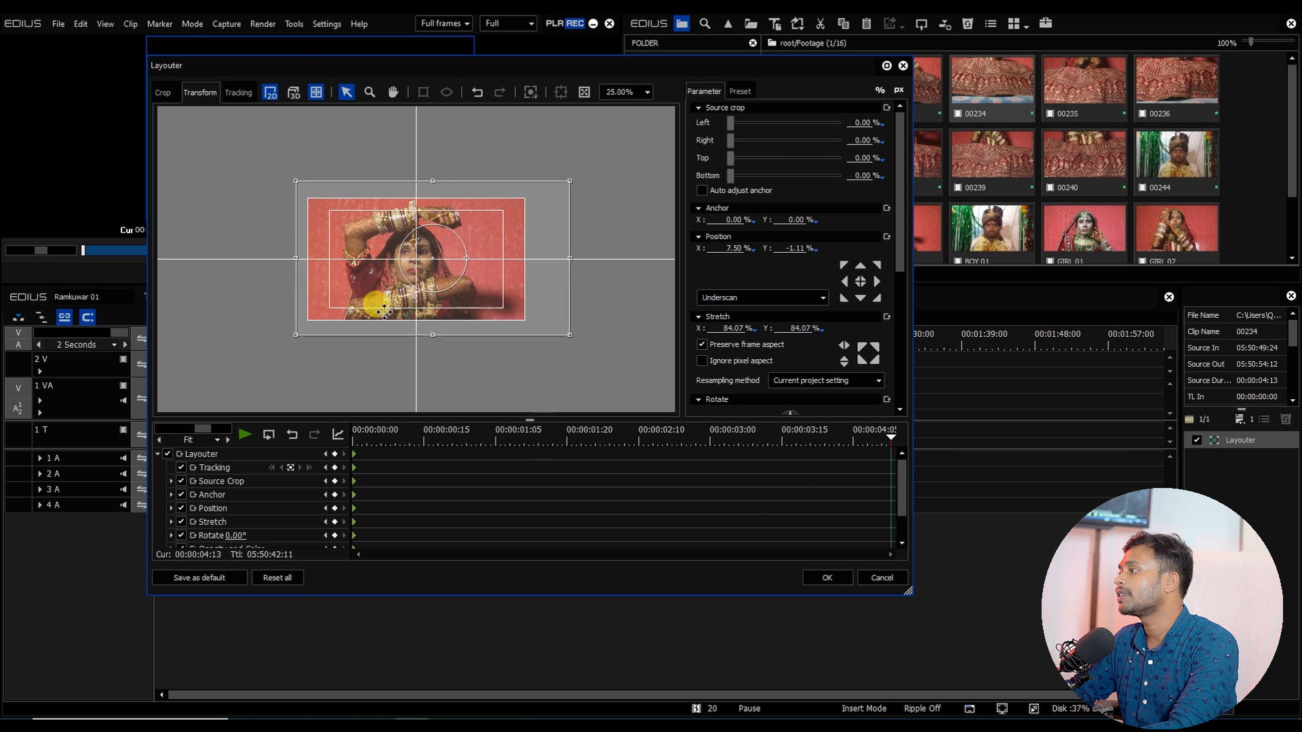
{"action": "left_click_drag", "start_coordinate": [392, 296], "coordinate": [396, 293]}
{"action": "left_click_drag", "start_coordinate": [791, 435], "coordinate": [746, 441]}
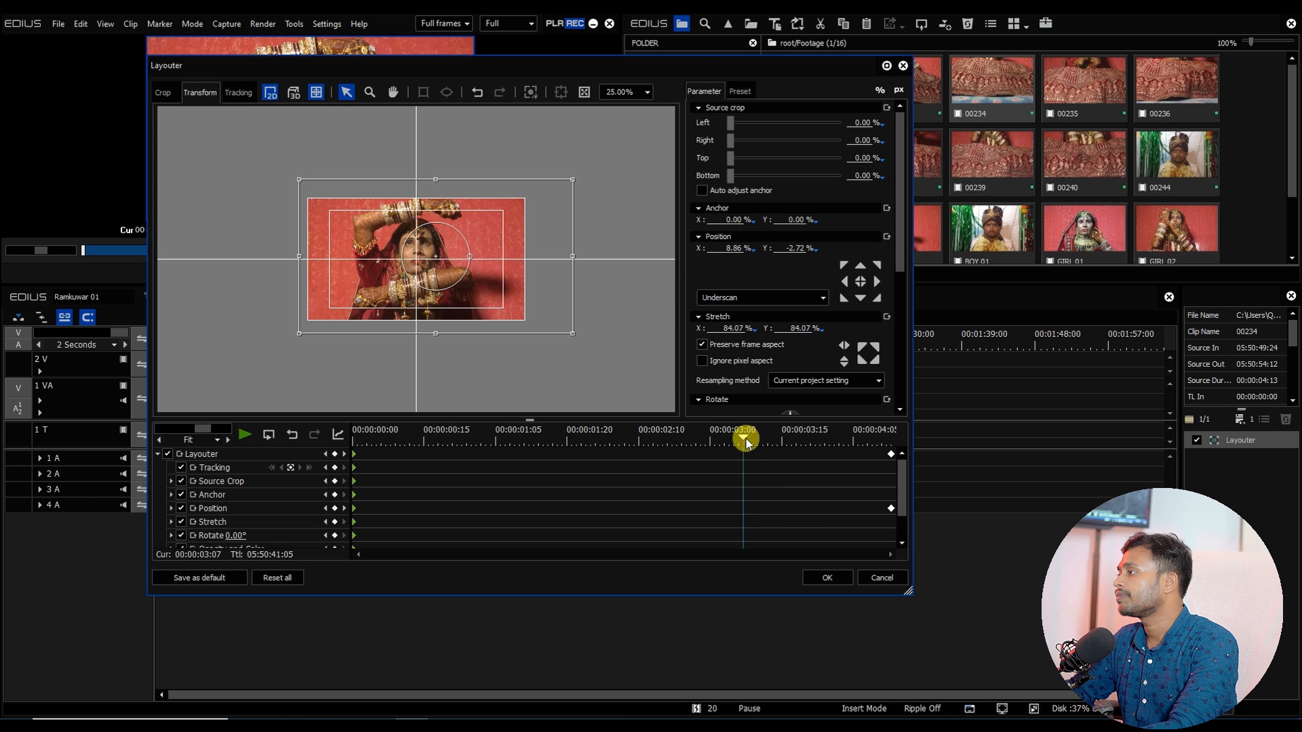
{"action": "left_click", "coordinate": [829, 576]}
Step: Set the speed of clip 00234 to 50%
{"action": "left_click", "coordinate": [170, 385]}
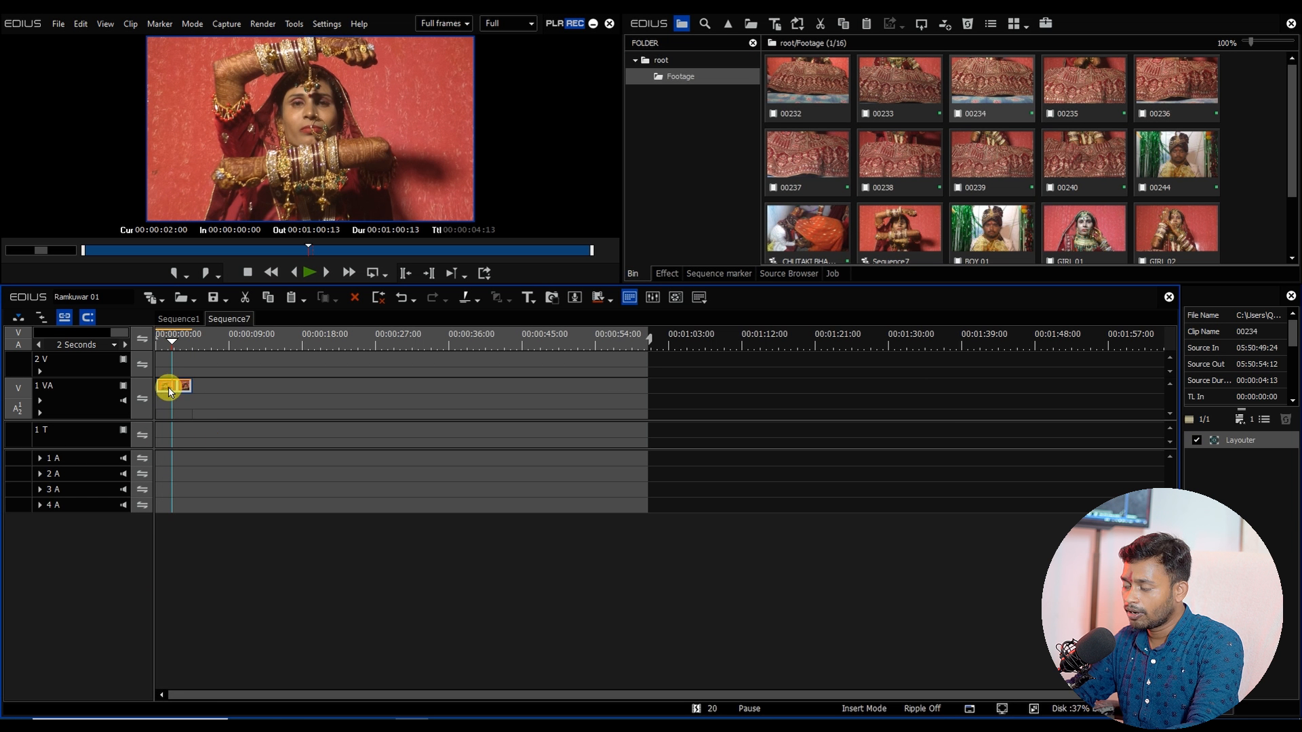
{"action": "key", "text": "alt+e"}
{"action": "type", "text": "50"}
{"action": "key", "text": "Return"}
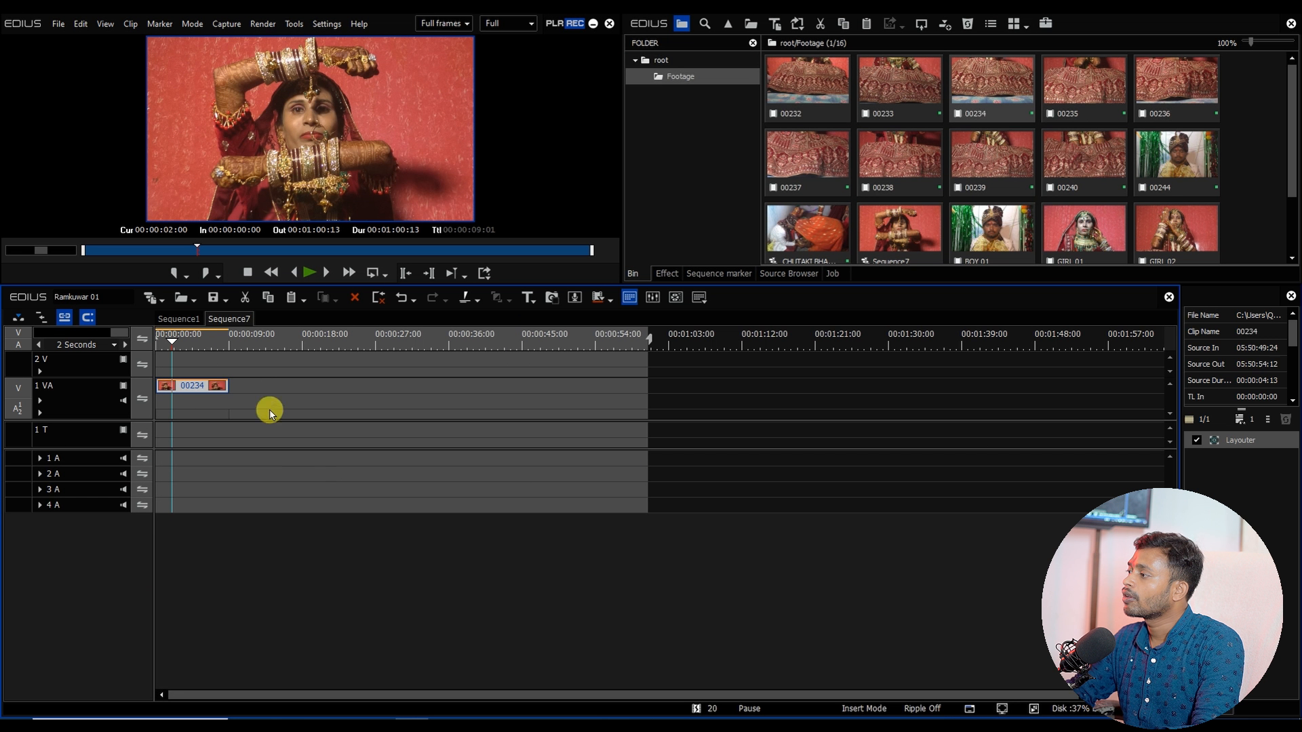
Step: Apply Primary Color Correction to clip 00234 and raise its Exposure to 18
{"action": "left_click_drag", "start_coordinate": [228, 346], "coordinate": [197, 380]}
{"action": "left_click", "coordinate": [667, 274]}
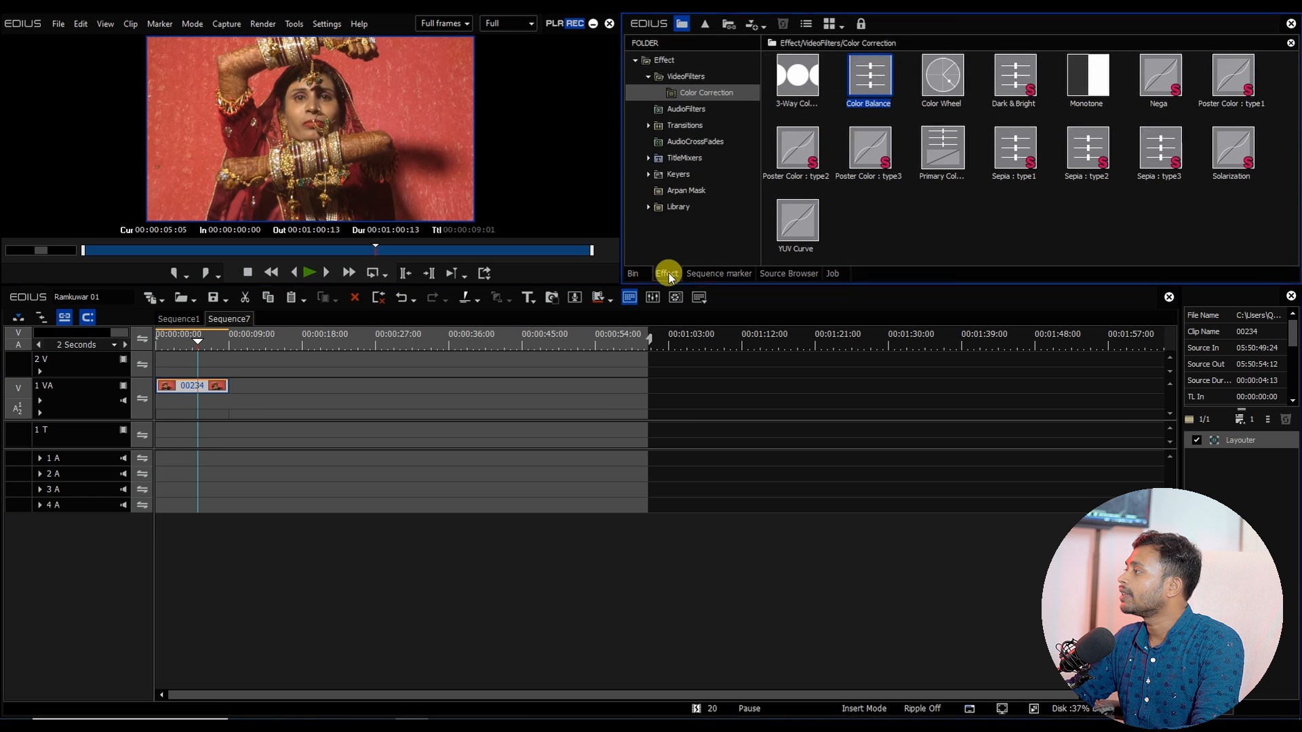
{"action": "left_click_drag", "start_coordinate": [928, 132], "coordinate": [175, 381]}
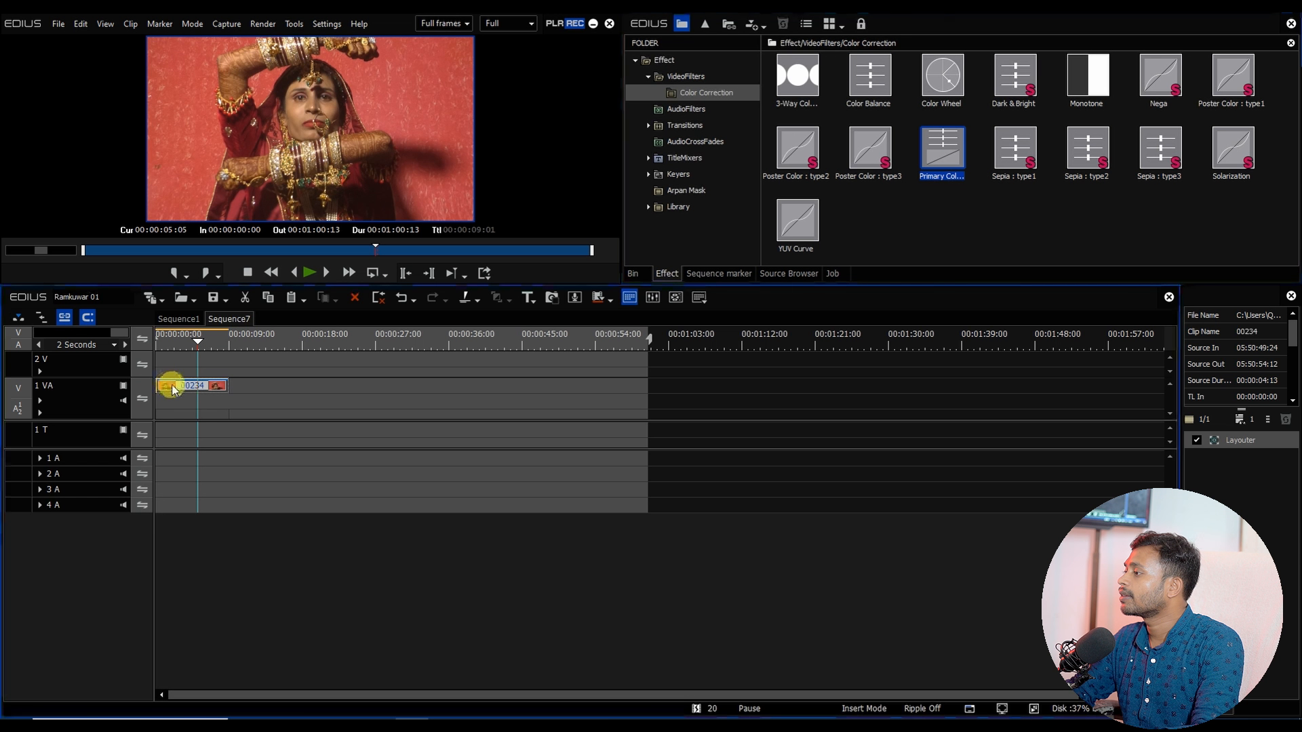
{"action": "double_click", "coordinate": [1277, 464]}
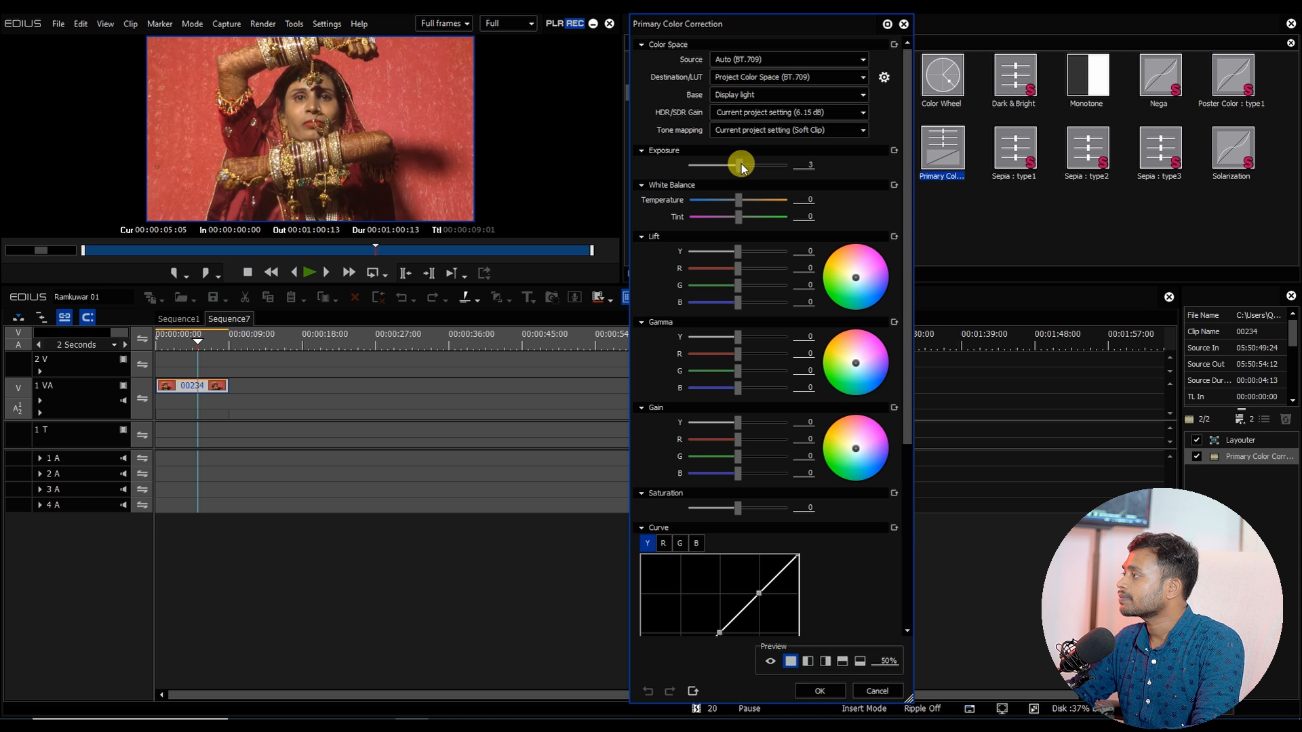
{"action": "left_click_drag", "start_coordinate": [741, 166], "coordinate": [750, 170]}
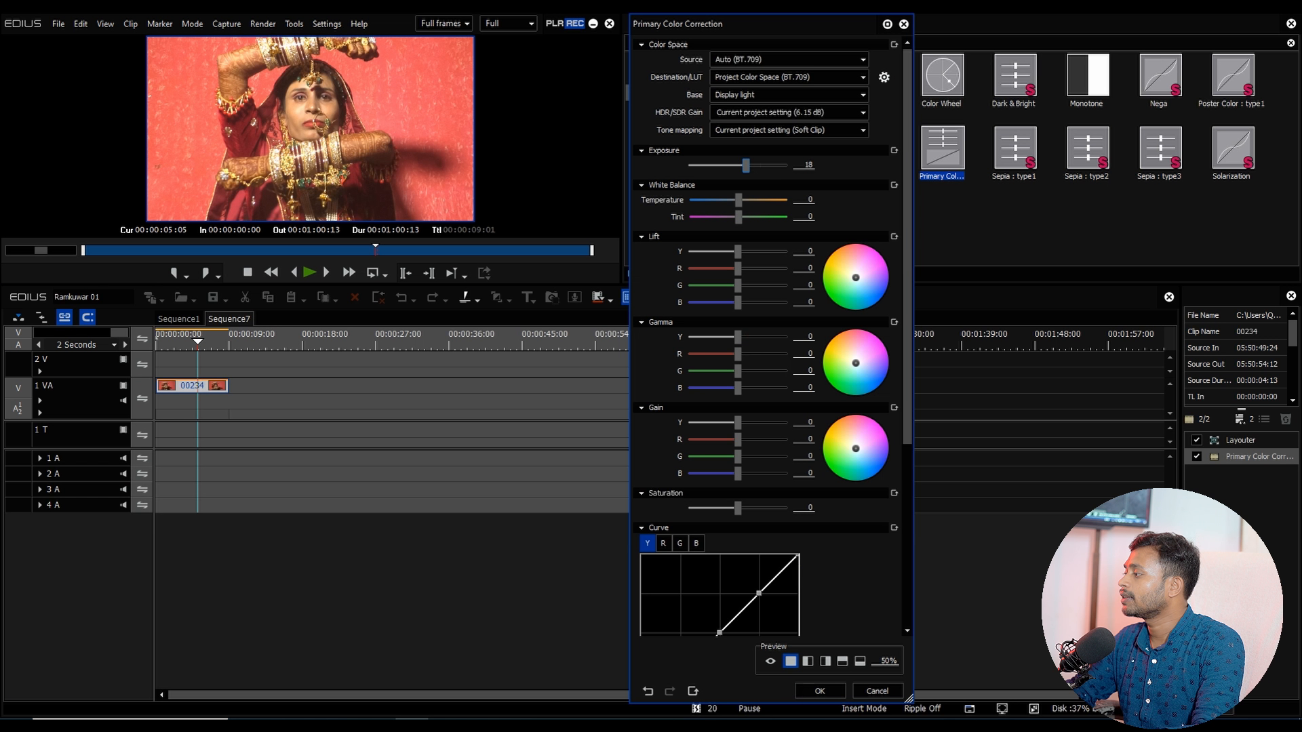
{"action": "left_click", "coordinate": [819, 692]}
Step: Fill track 1 VA with copies of clip 00234 and export the sequence as AVI named GIRL 03
{"action": "left_click", "coordinate": [231, 346]}
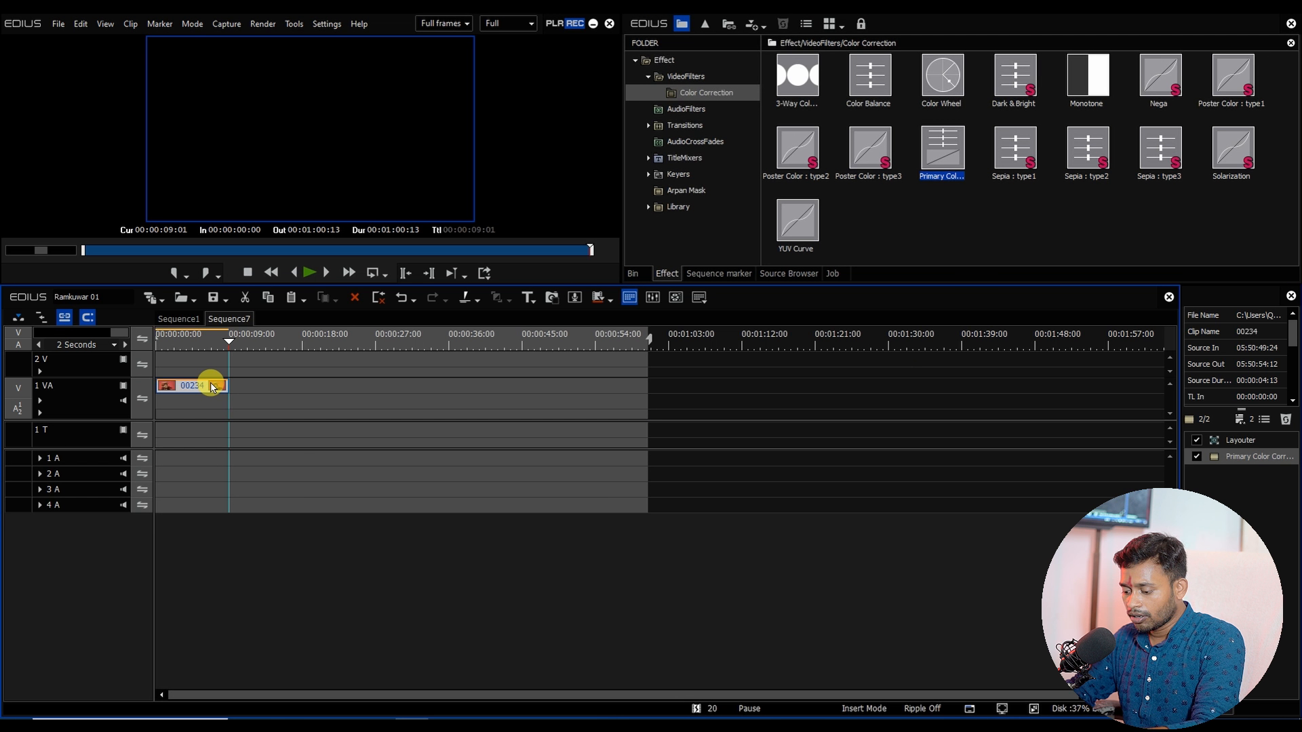
{"action": "key", "text": "ctrl+v"}
{"action": "key", "text": "ctrl+v"}
{"action": "key", "text": "ctrl+v"}
{"action": "key", "text": "ctrl+v"}
{"action": "key", "text": "ctrl+v"}
{"action": "key", "text": "ctrl+v"}
{"action": "key", "text": "ctrl+v"}
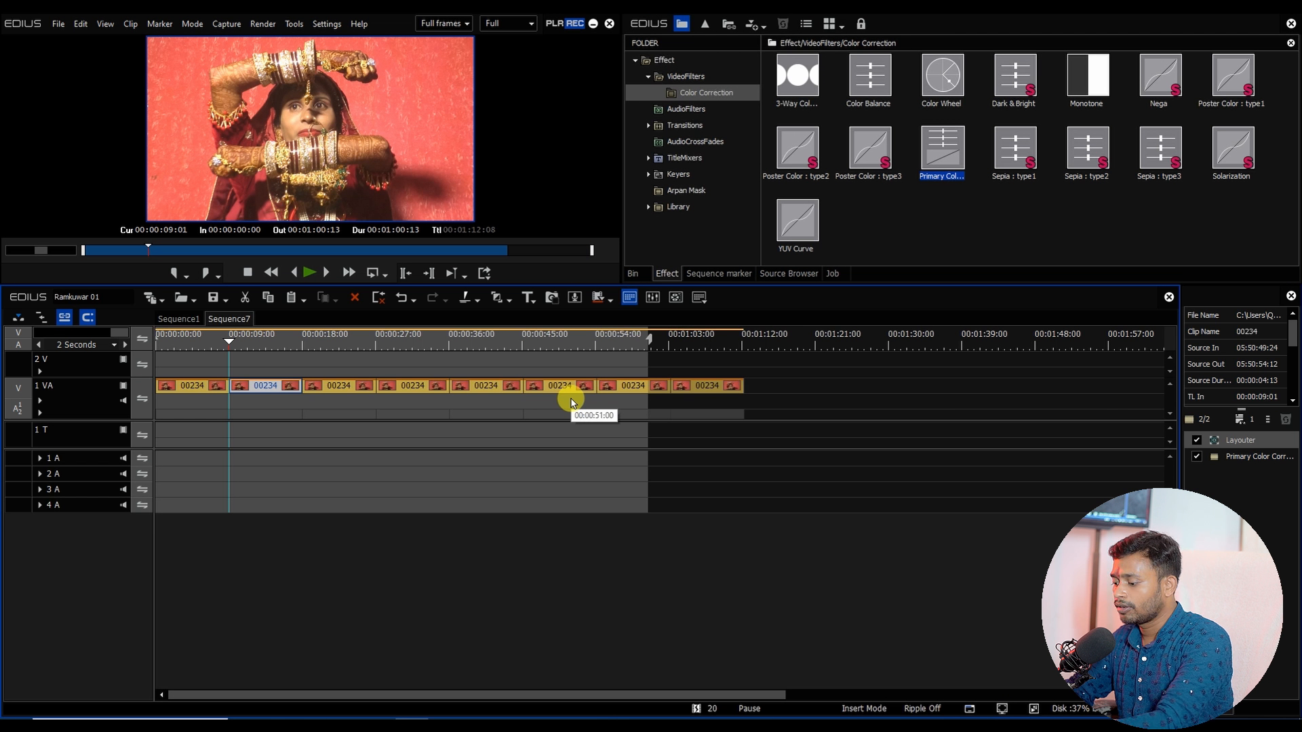
{"action": "key", "text": "F11"}
{"action": "left_click", "coordinate": [766, 519]}
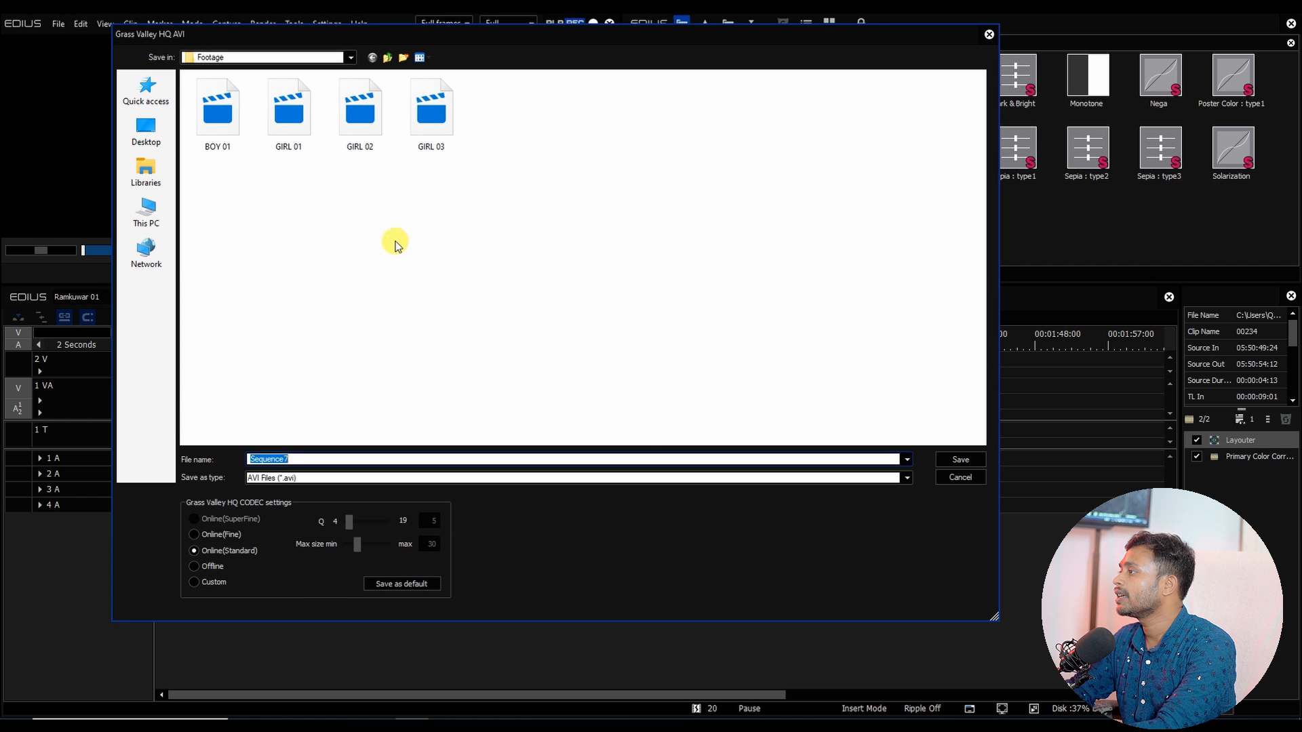
{"action": "left_click", "coordinate": [440, 143]}
{"action": "left_click", "coordinate": [298, 459]}
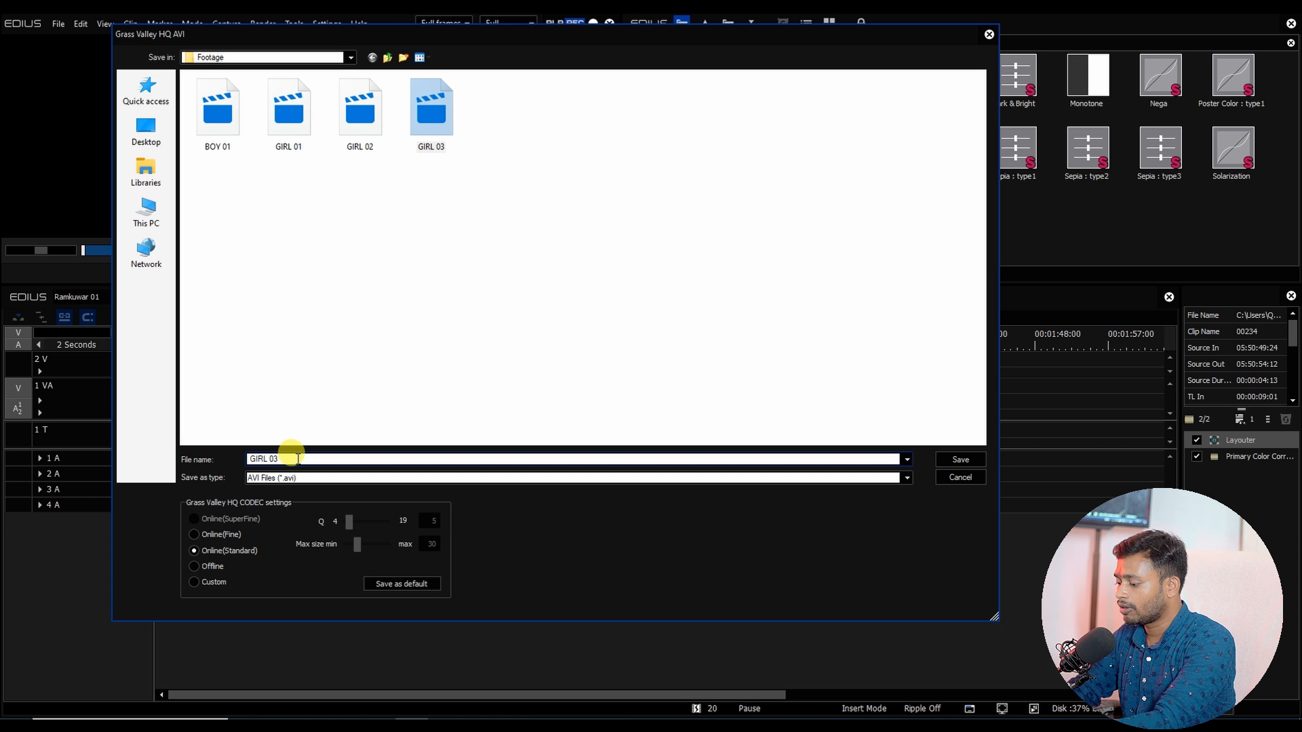
{"action": "key", "text": "Return"}
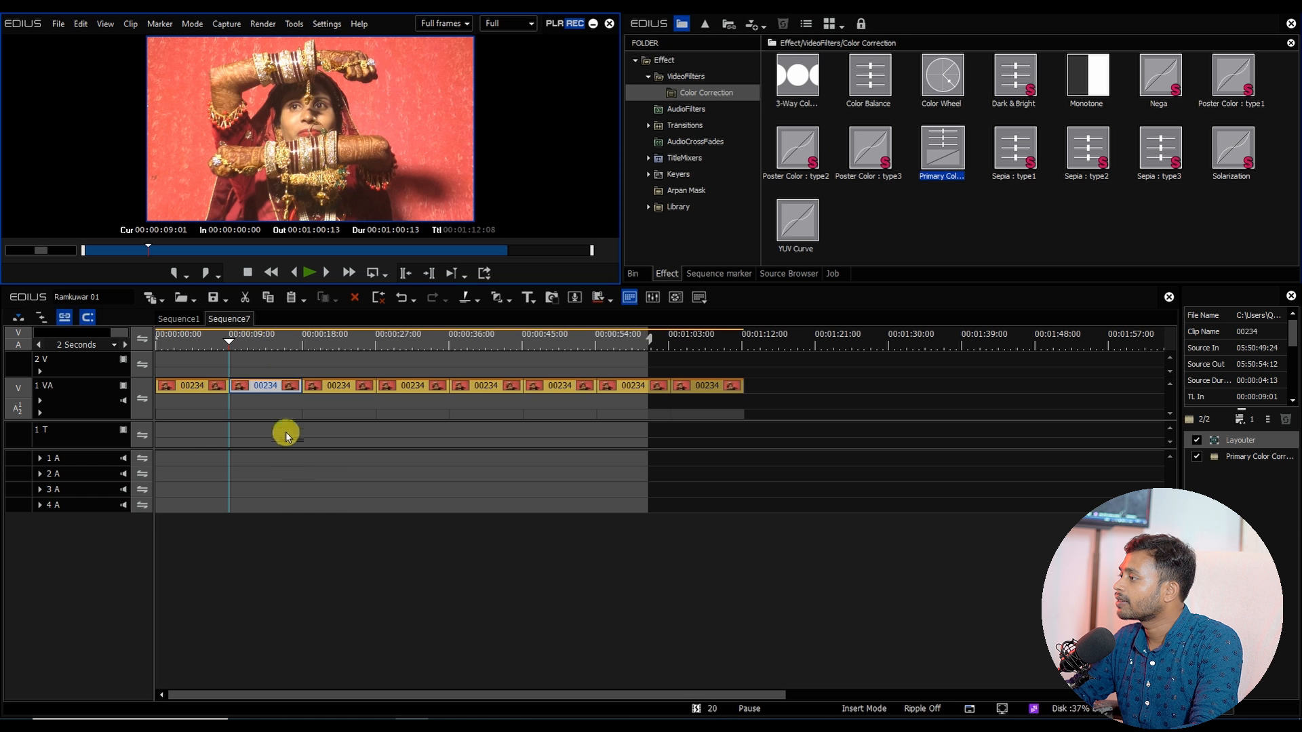
{"action": "left_click_drag", "start_coordinate": [259, 349], "coordinate": [344, 353]}
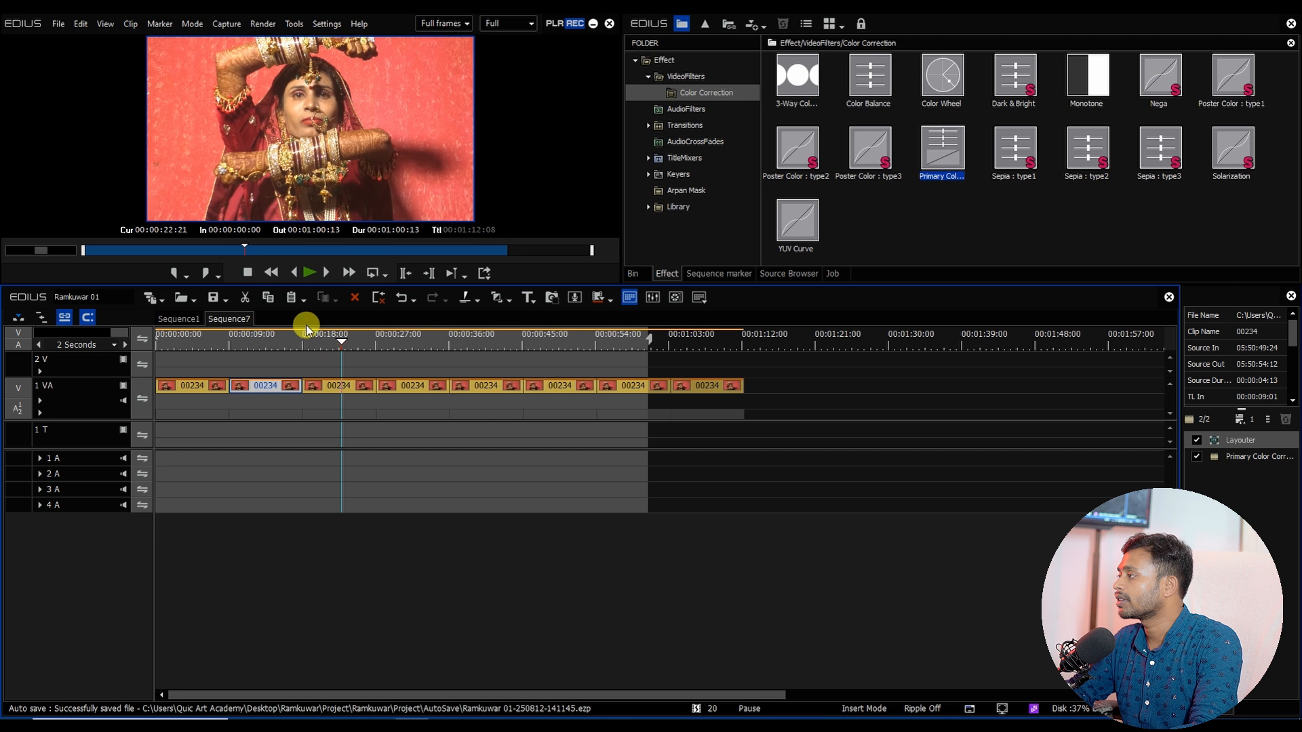
Step: Remove all copies of clip 00234 from track 1 VA
{"action": "left_click_drag", "start_coordinate": [240, 453], "coordinate": [911, 368]}
{"action": "key", "text": "Delete"}
{"action": "left_click", "coordinate": [171, 349]}
{"action": "left_click", "coordinate": [174, 385]}
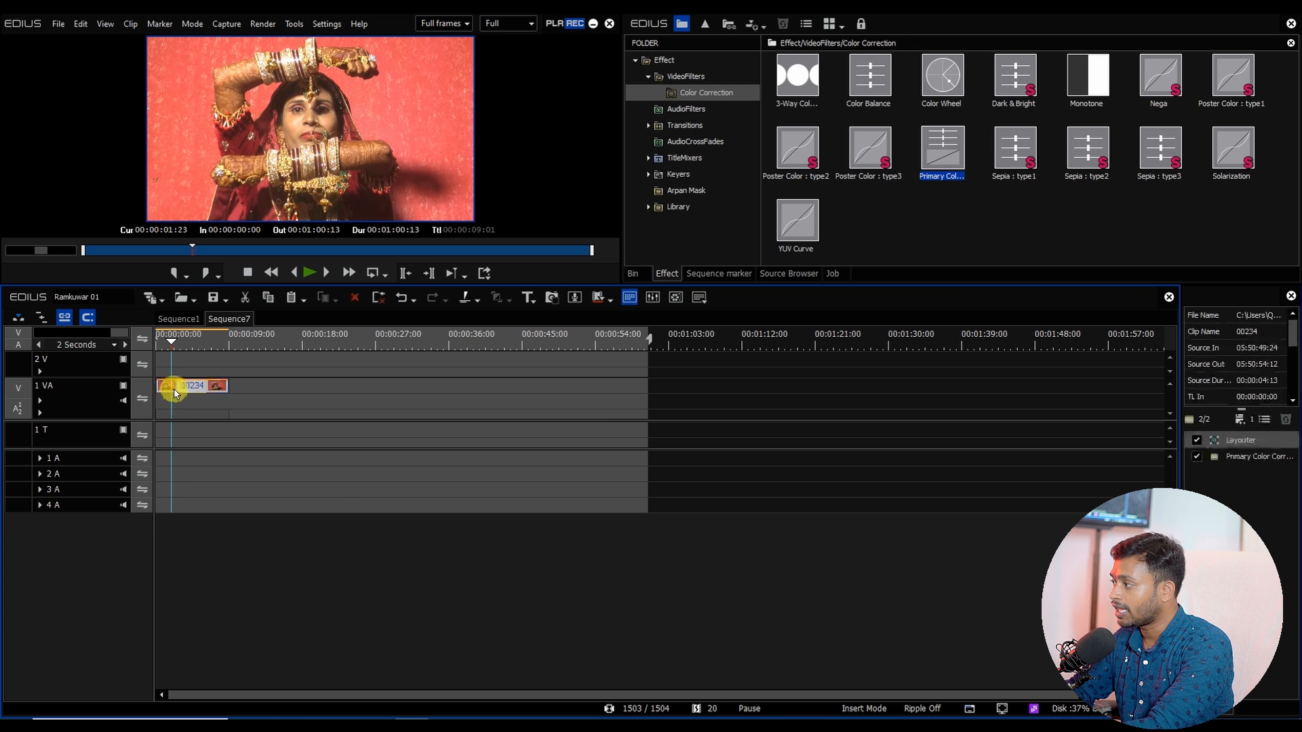
{"action": "key", "text": "Delete"}
Step: Place clip BOY 01 on track 1 VA and save a still frame at about 00:00:04:19
{"action": "left_click", "coordinate": [639, 270]}
{"action": "left_click_drag", "start_coordinate": [987, 156], "coordinate": [164, 384]}
{"action": "mouse_move", "coordinate": [183, 343]}
{"action": "left_mouse_down"}
{"action": "mouse_move", "coordinate": [198, 351]}
{"action": "mouse_move", "coordinate": [184, 358]}
{"action": "left_mouse_up"}
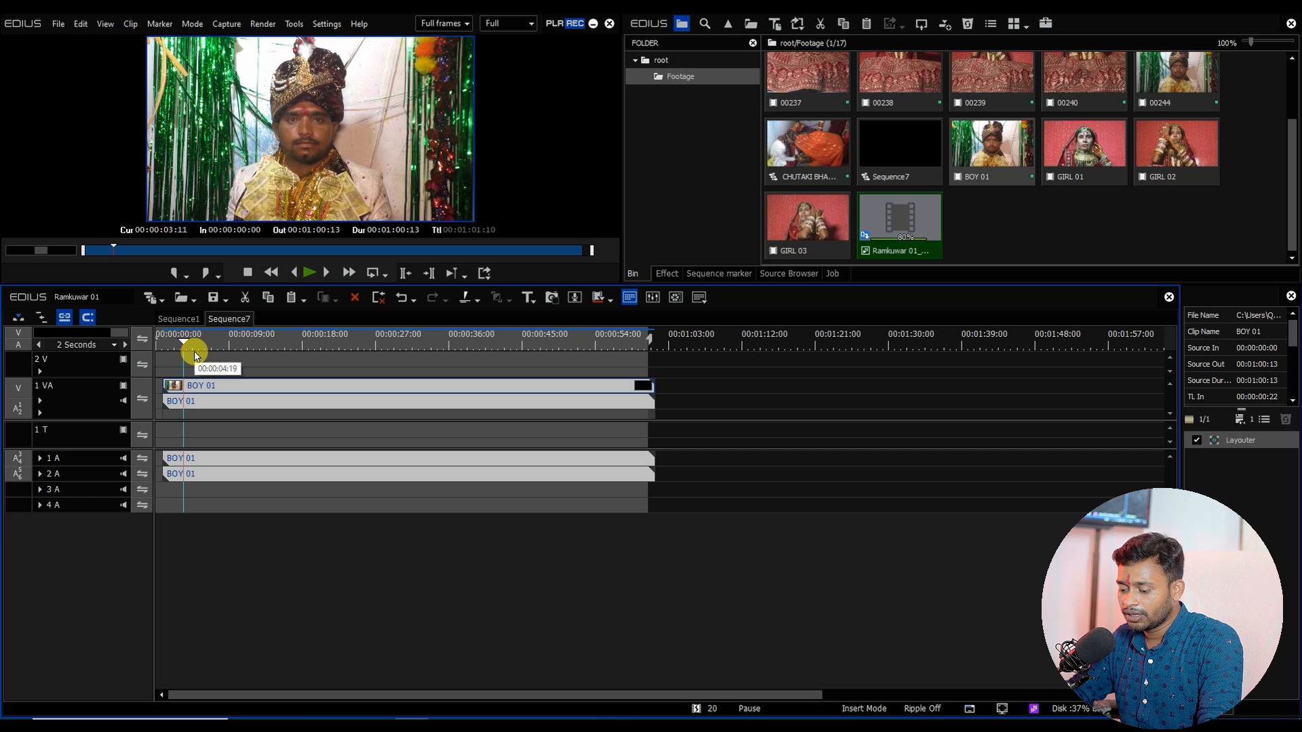
{"action": "key", "text": "ctrl+t"}
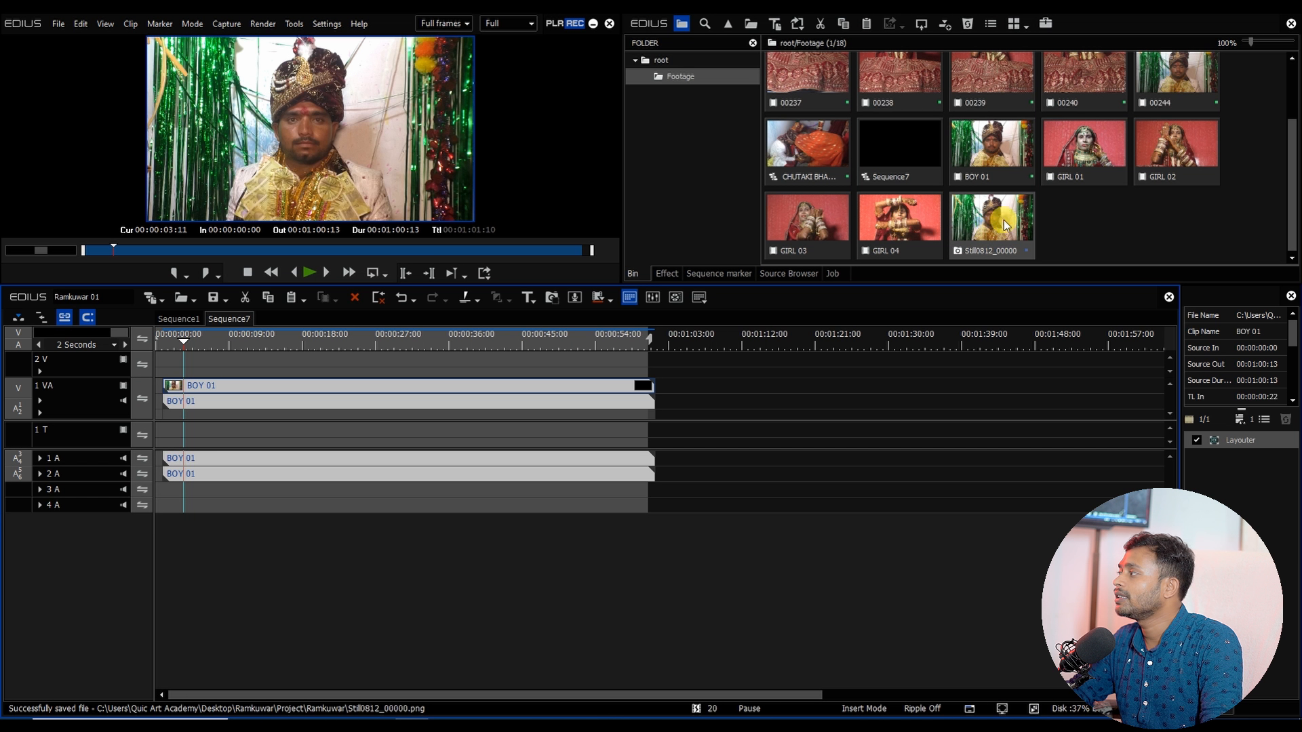
Step: Insert clip GIRL 01 into the sequence at about 00:00:15 and save a still frame from it
{"action": "left_click", "coordinate": [1173, 197]}
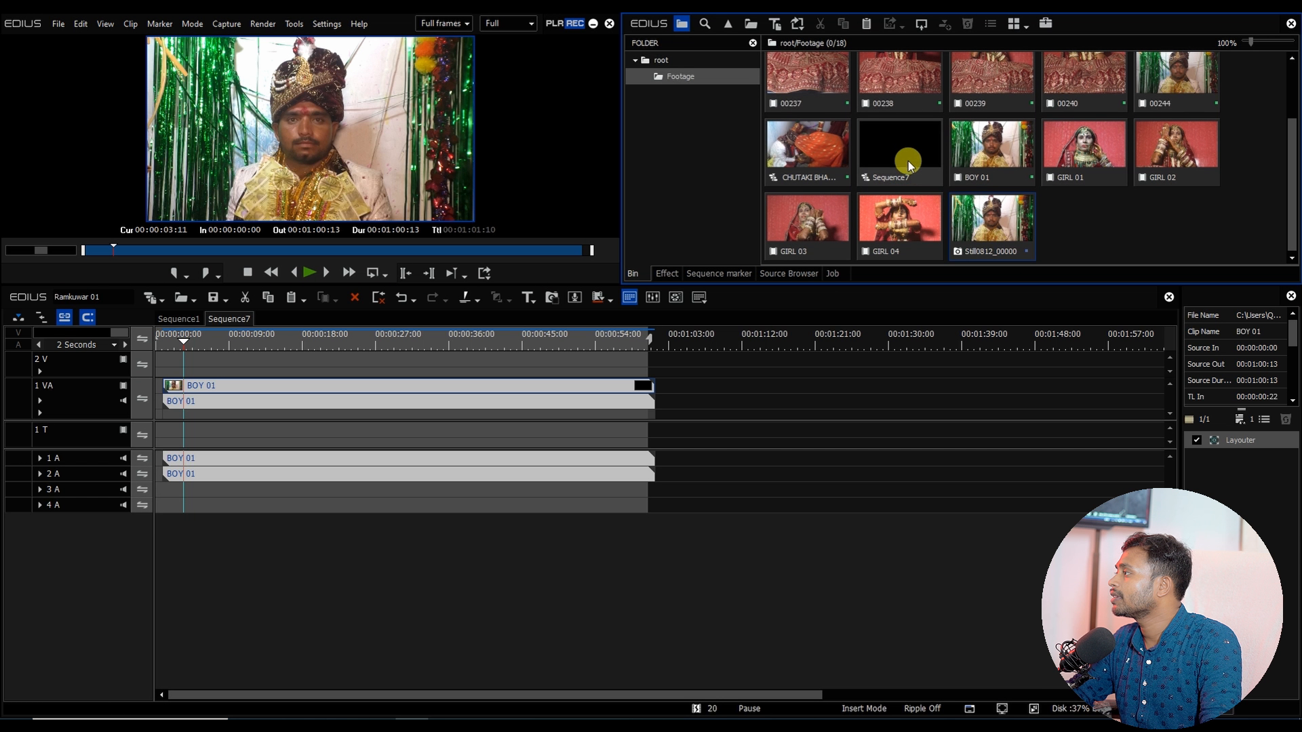
{"action": "scroll", "coordinate": [1085, 122], "scroll_direction": "up", "scroll_amount": 2}
{"action": "double_click", "coordinate": [1157, 80]}
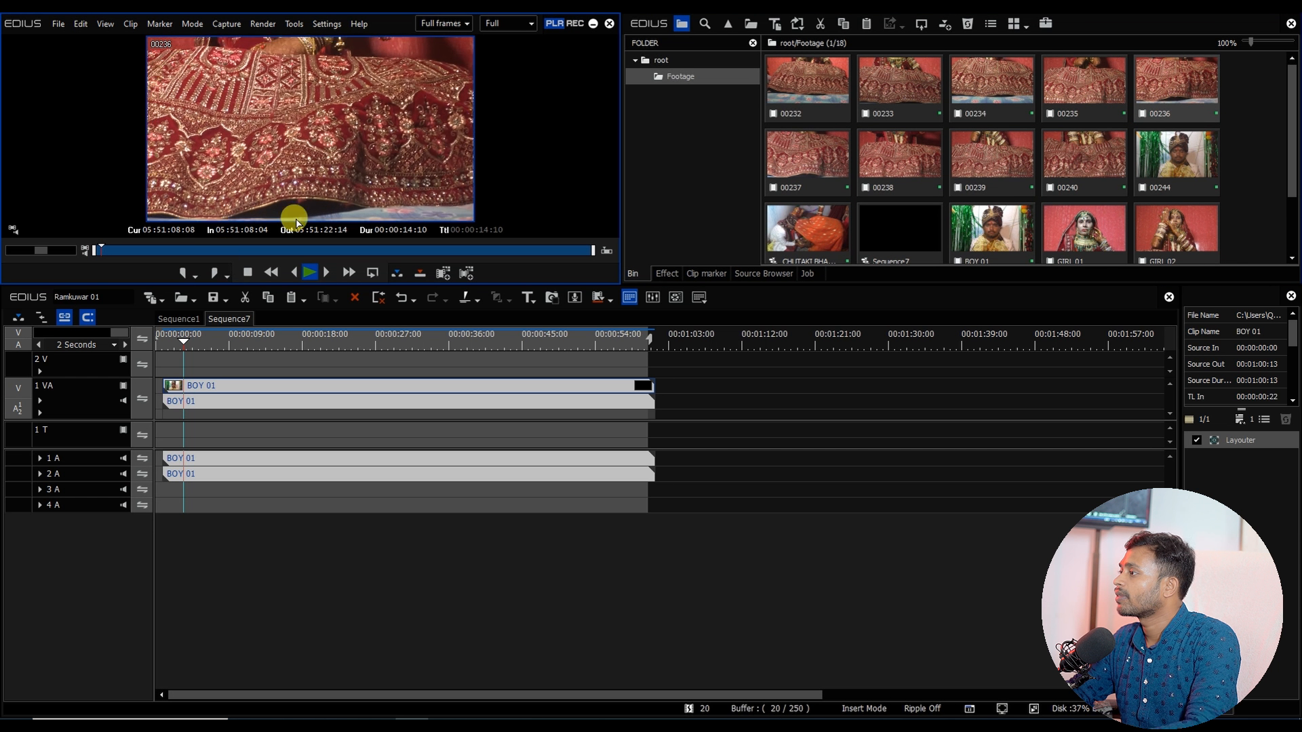
{"action": "left_click_drag", "start_coordinate": [259, 252], "coordinate": [571, 247]}
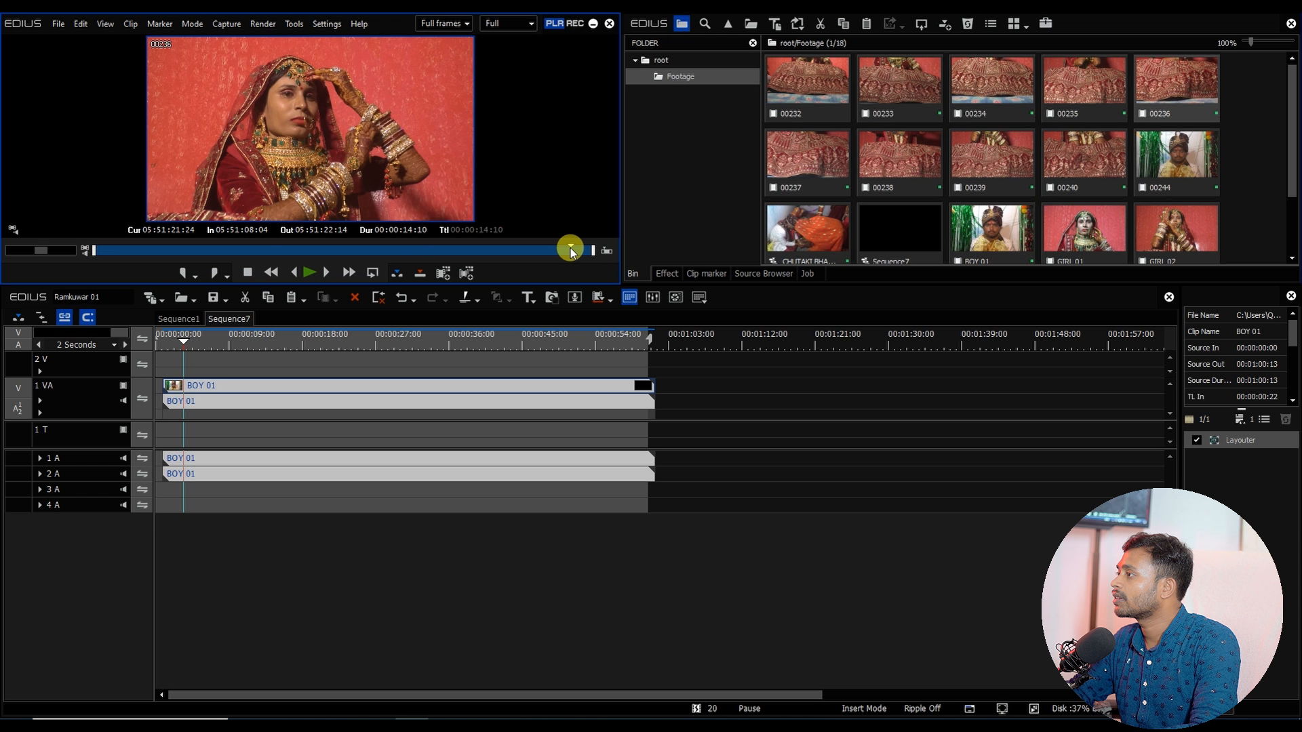
{"action": "left_click_drag", "start_coordinate": [1083, 229], "coordinate": [331, 349]}
{"action": "left_click", "coordinate": [332, 345]}
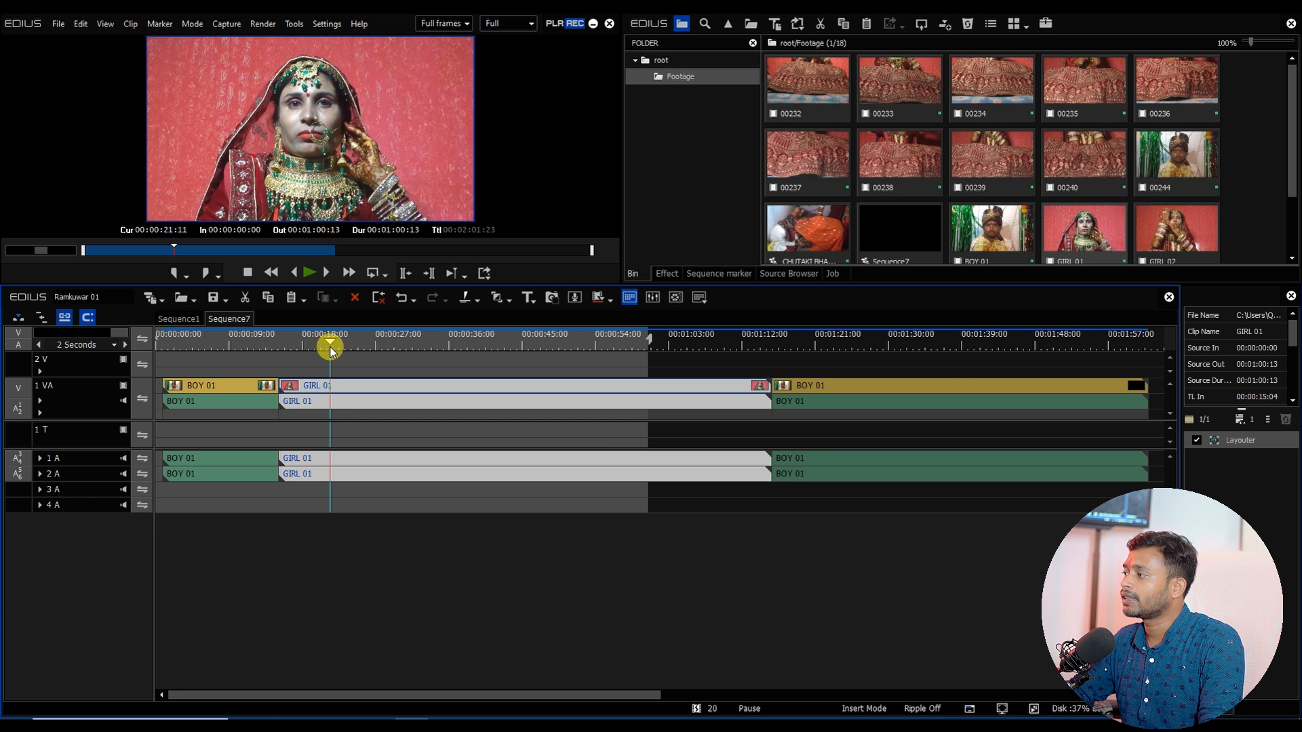
{"action": "key", "text": "ctrl+t"}
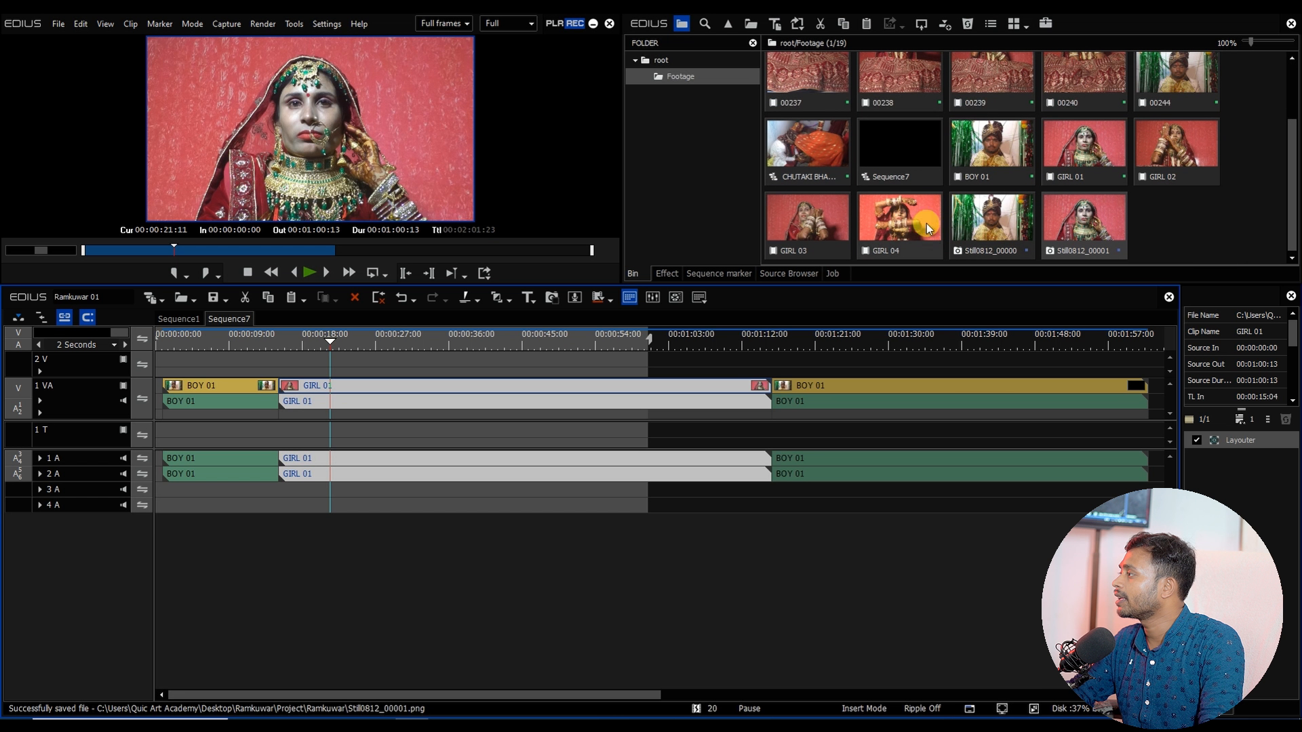
Step: Open the project's Ramkuwar folder in File Explorer and view the saved still images as large icons
{"action": "left_click", "coordinate": [1079, 234]}
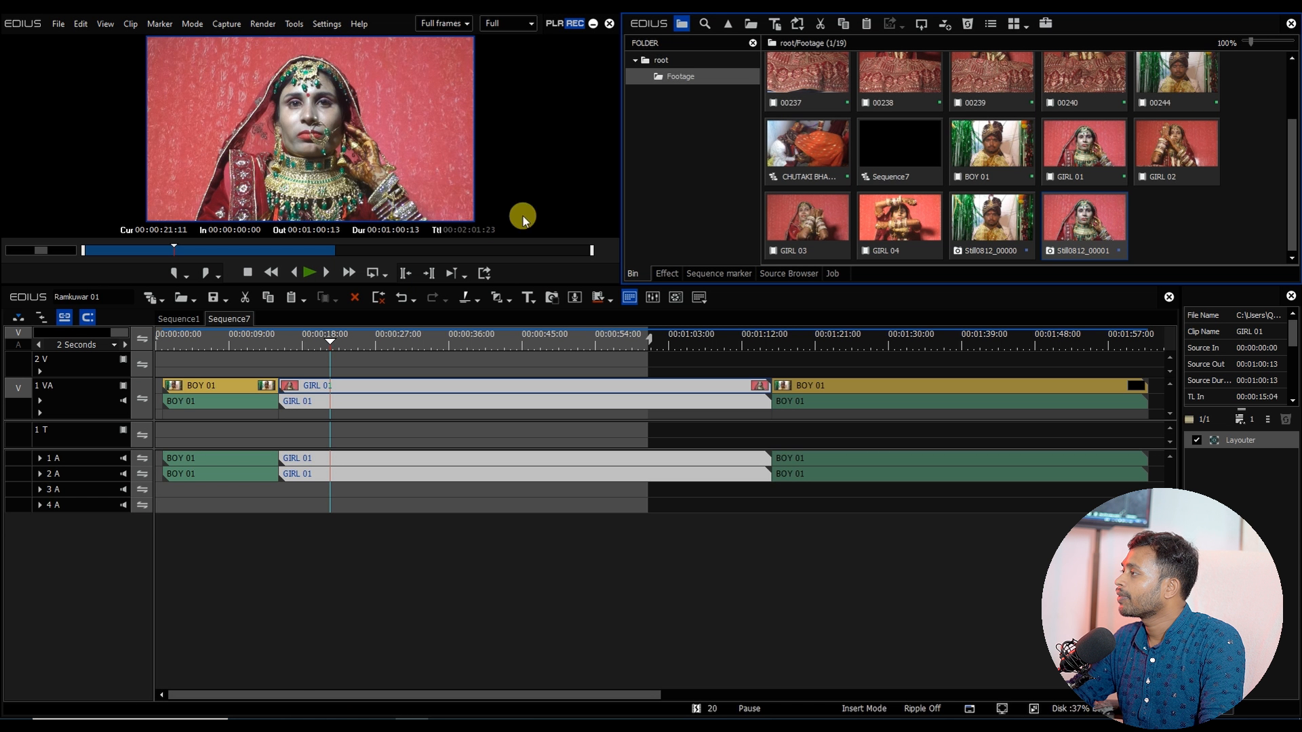
{"action": "left_click", "coordinate": [592, 24]}
{"action": "double_click", "coordinate": [1264, 37]}
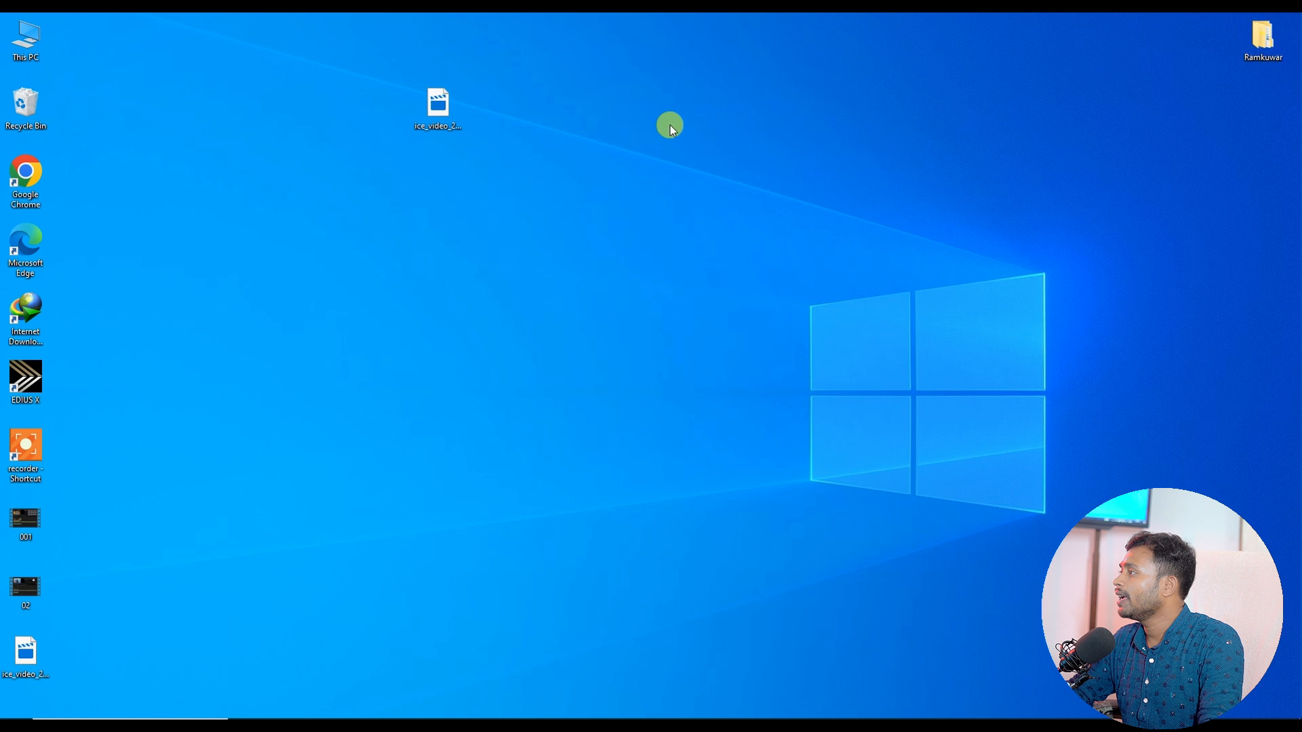
{"action": "double_click", "coordinate": [297, 134]}
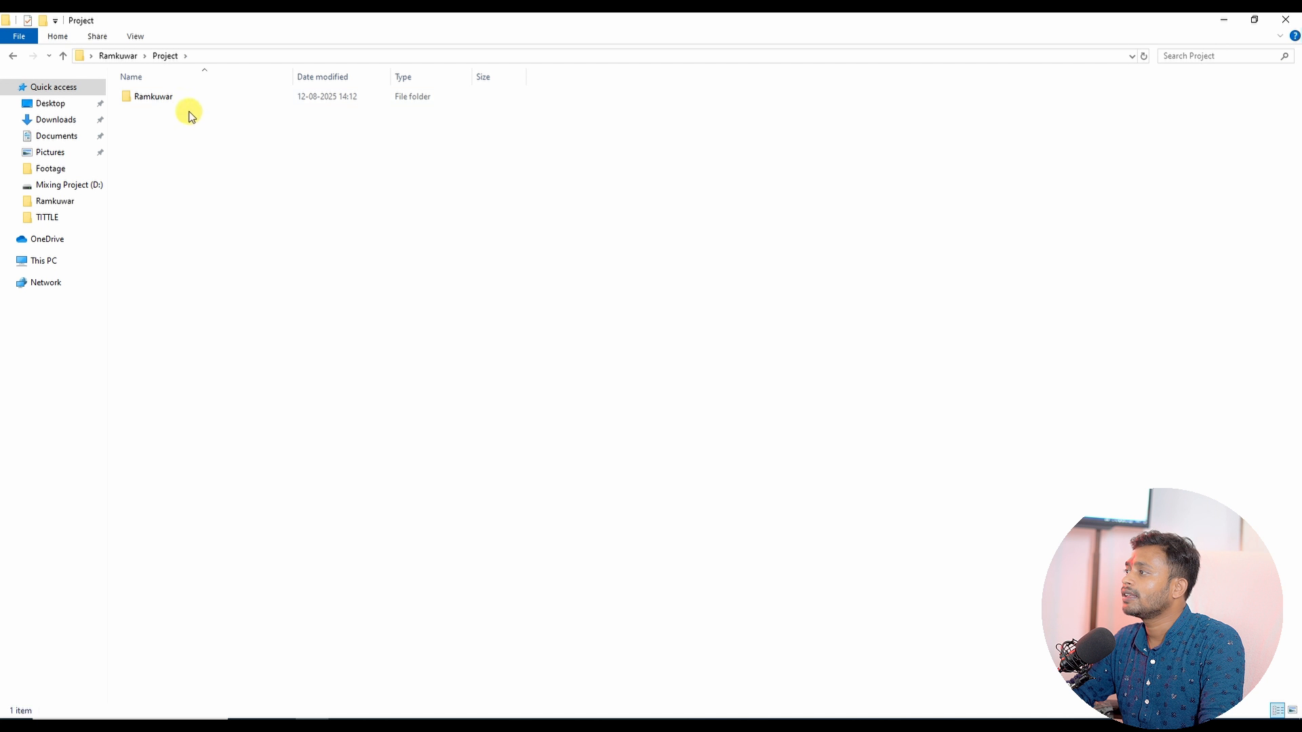
{"action": "double_click", "coordinate": [175, 101]}
{"action": "left_click", "coordinate": [165, 182]}
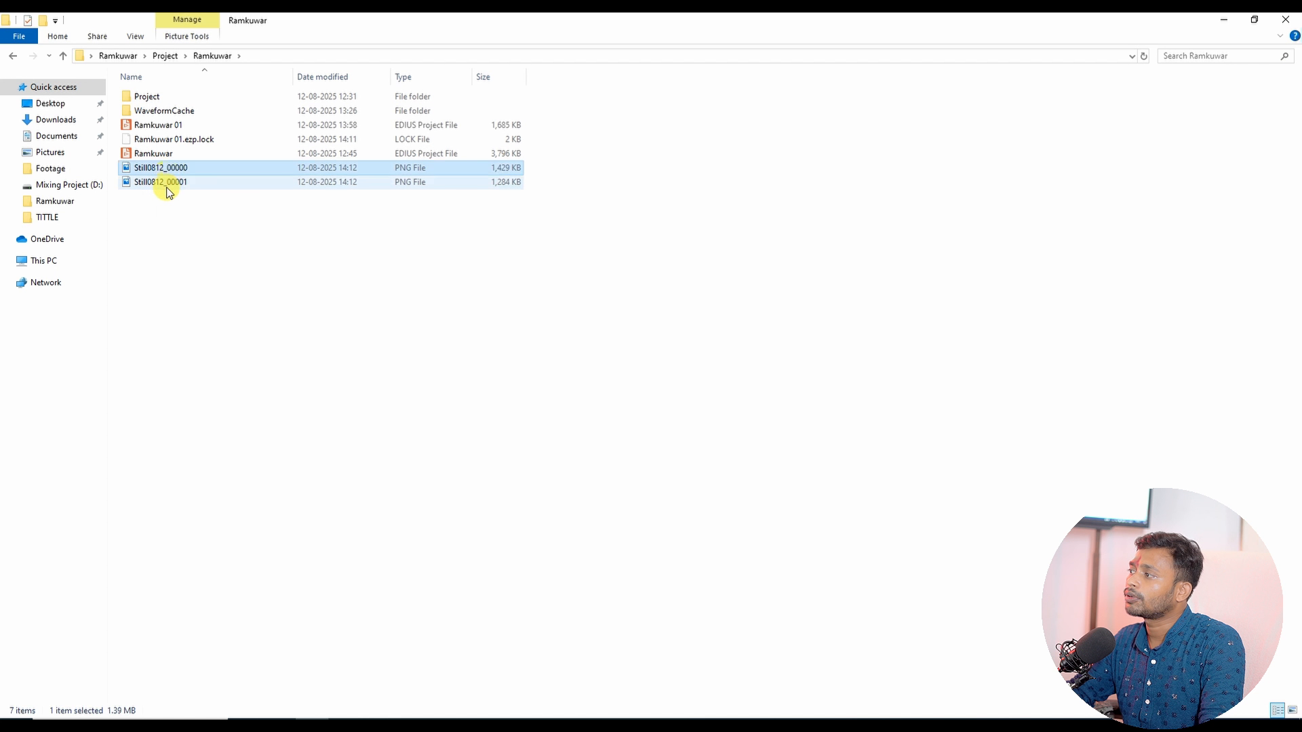
{"action": "right_click", "coordinate": [429, 278]}
{"action": "mouse_move", "coordinate": [434, 279]}
{"action": "left_click", "coordinate": [599, 293]}
{"action": "left_click_drag", "start_coordinate": [527, 177], "coordinate": [576, 105]}
{"action": "mouse_move", "coordinate": [529, 173]}
{"action": "left_mouse_down"}
{"action": "mouse_move", "coordinate": [568, 155]}
{"action": "mouse_move", "coordinate": [595, 112]}
{"action": "left_mouse_up"}
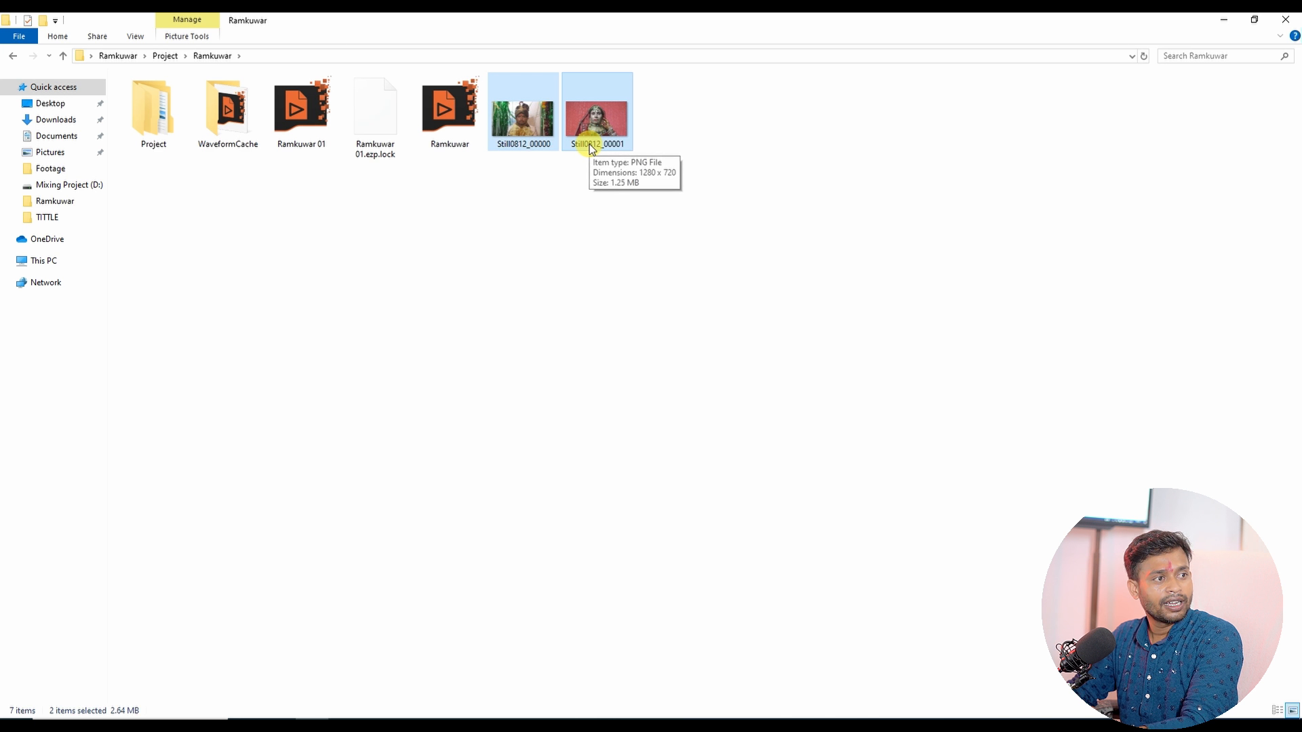
{"action": "left_click", "coordinate": [1285, 19]}
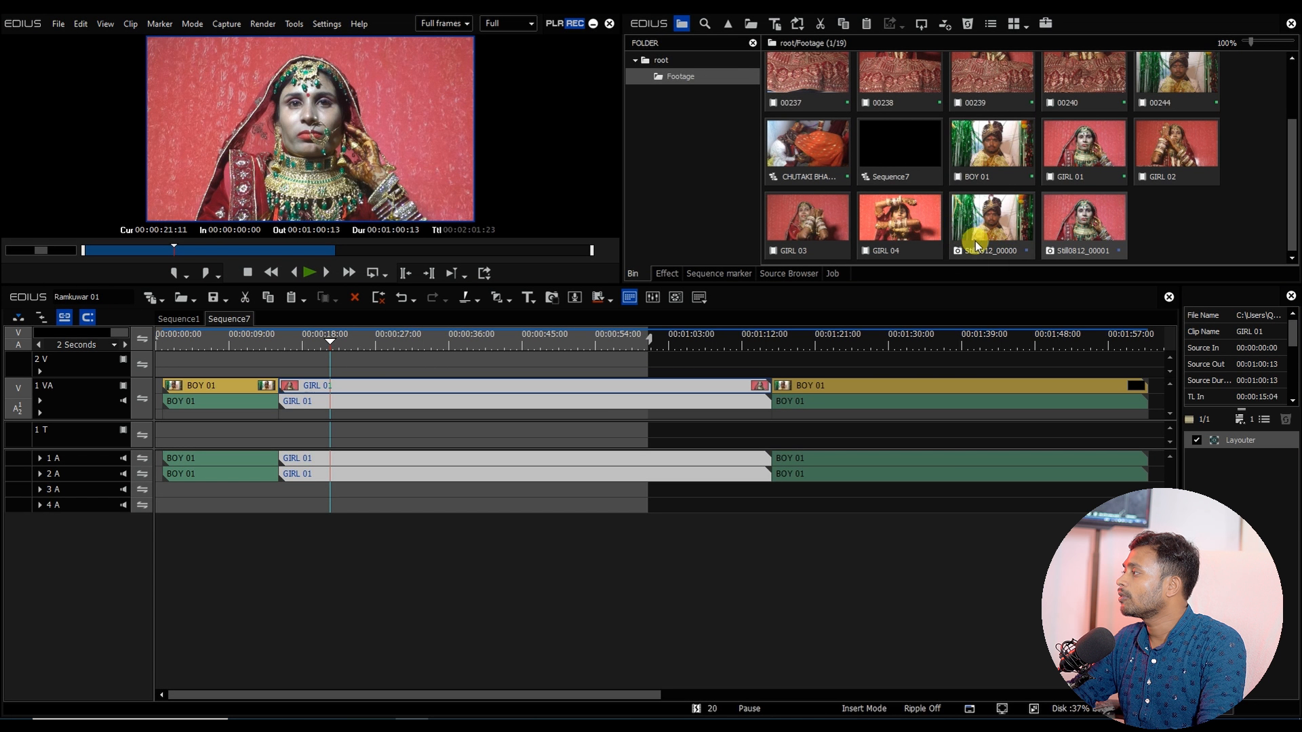
Step: Back in EDIUS, copy the file path of still Still0812_00000 from its clip properties
{"action": "left_click", "coordinate": [963, 239]}
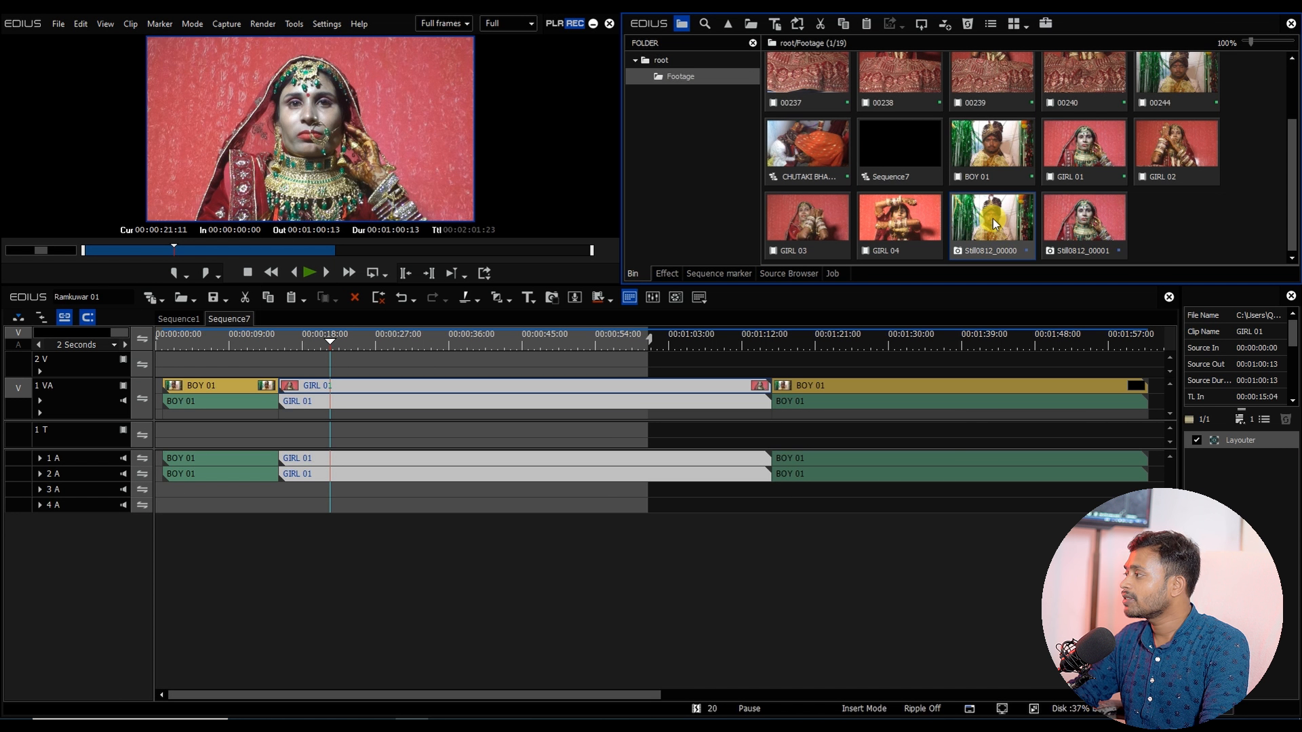
{"action": "key", "text": "alt+Return"}
{"action": "left_click_drag", "start_coordinate": [360, 77], "coordinate": [336, 77]}
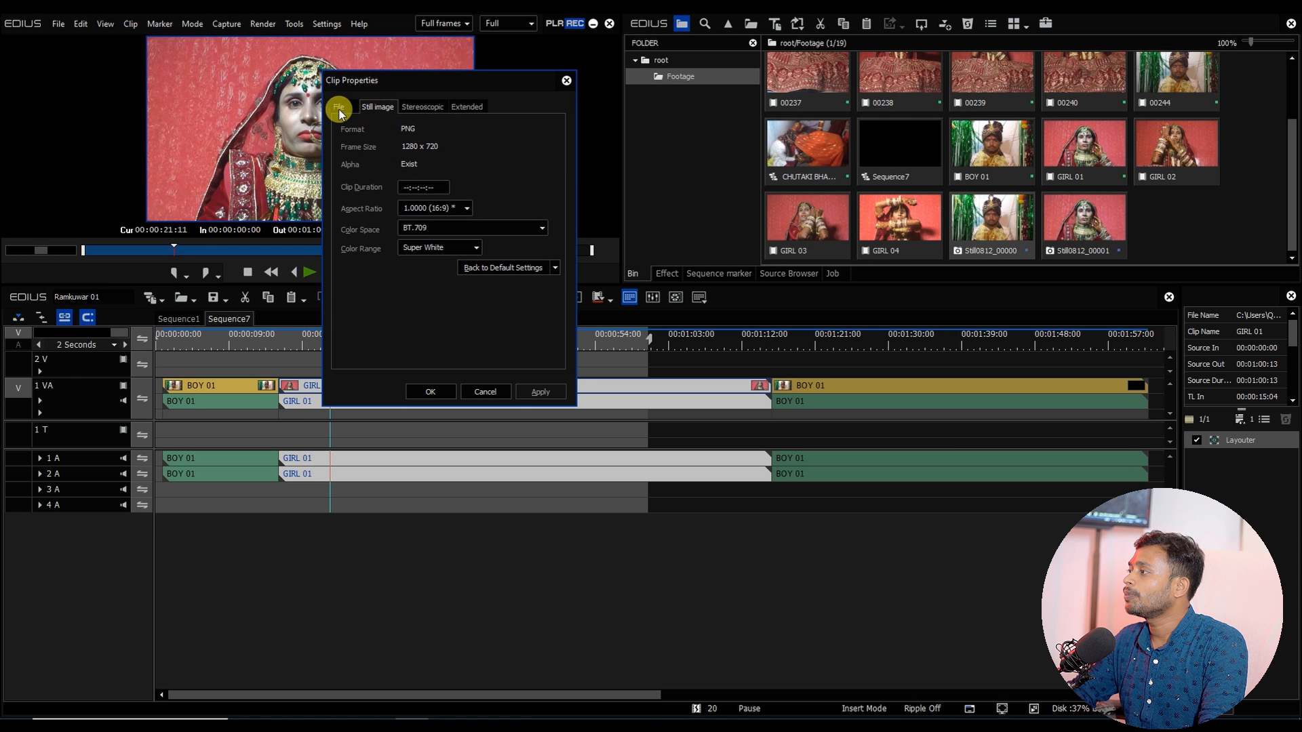
{"action": "left_click", "coordinate": [343, 106]}
{"action": "left_click_drag", "start_coordinate": [498, 157], "coordinate": [372, 137]}
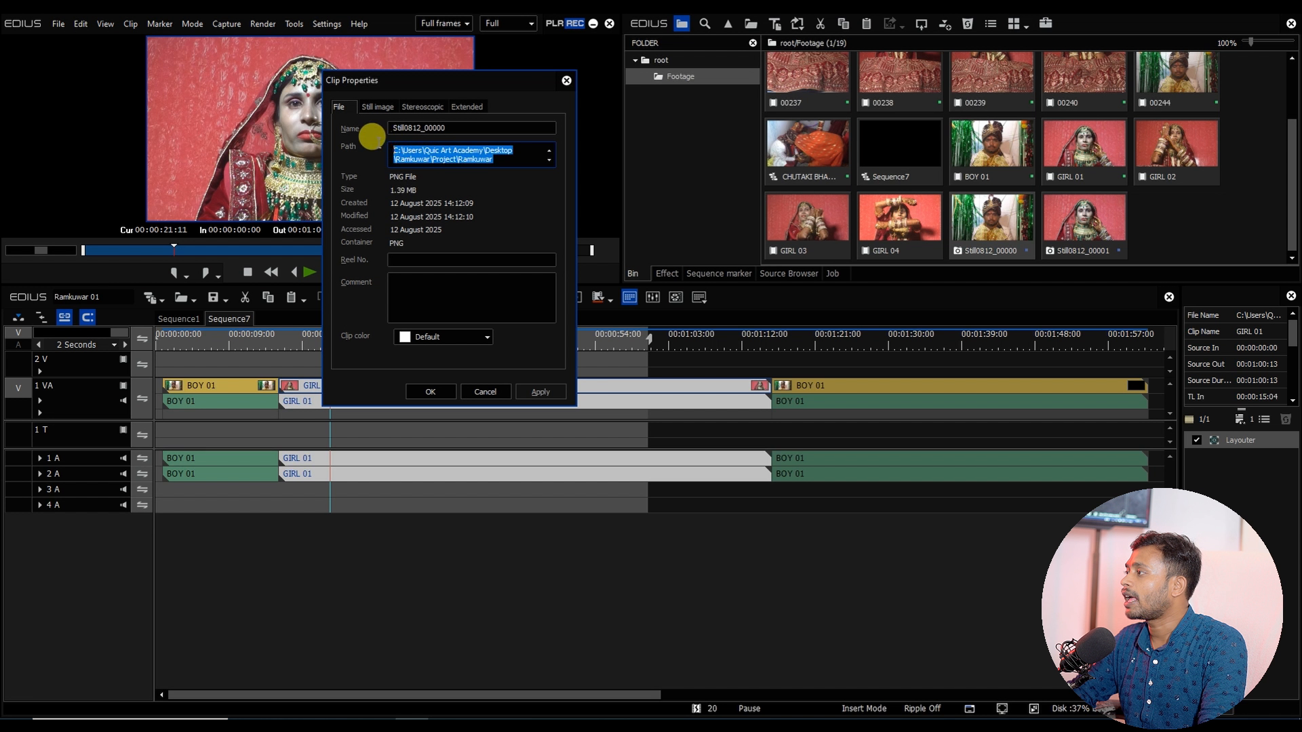
{"action": "right_click", "coordinate": [411, 155]}
{"action": "left_click", "coordinate": [445, 192]}
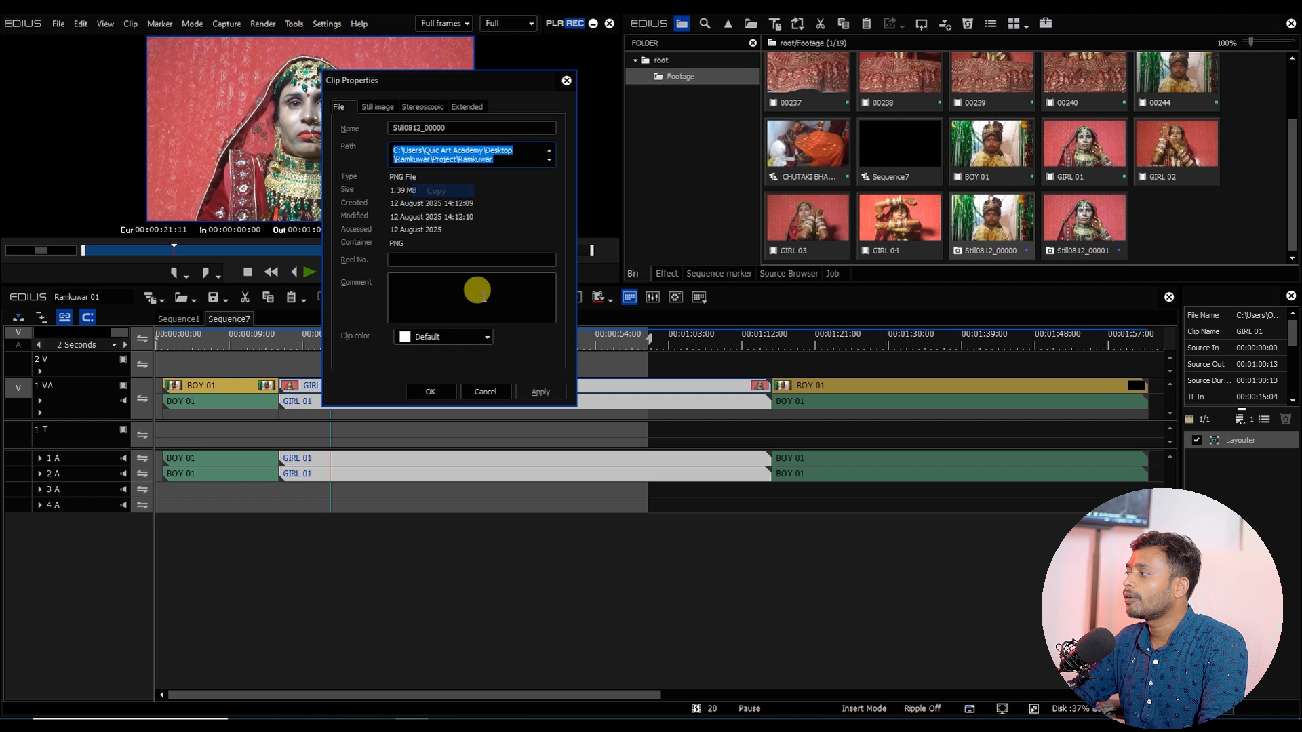
{"action": "left_click", "coordinate": [430, 391]}
Step: Launch Adobe Photoshop 2022 from the Start menu search
{"action": "left_click", "coordinate": [97, 712]}
{"action": "type", "text": "AD"}
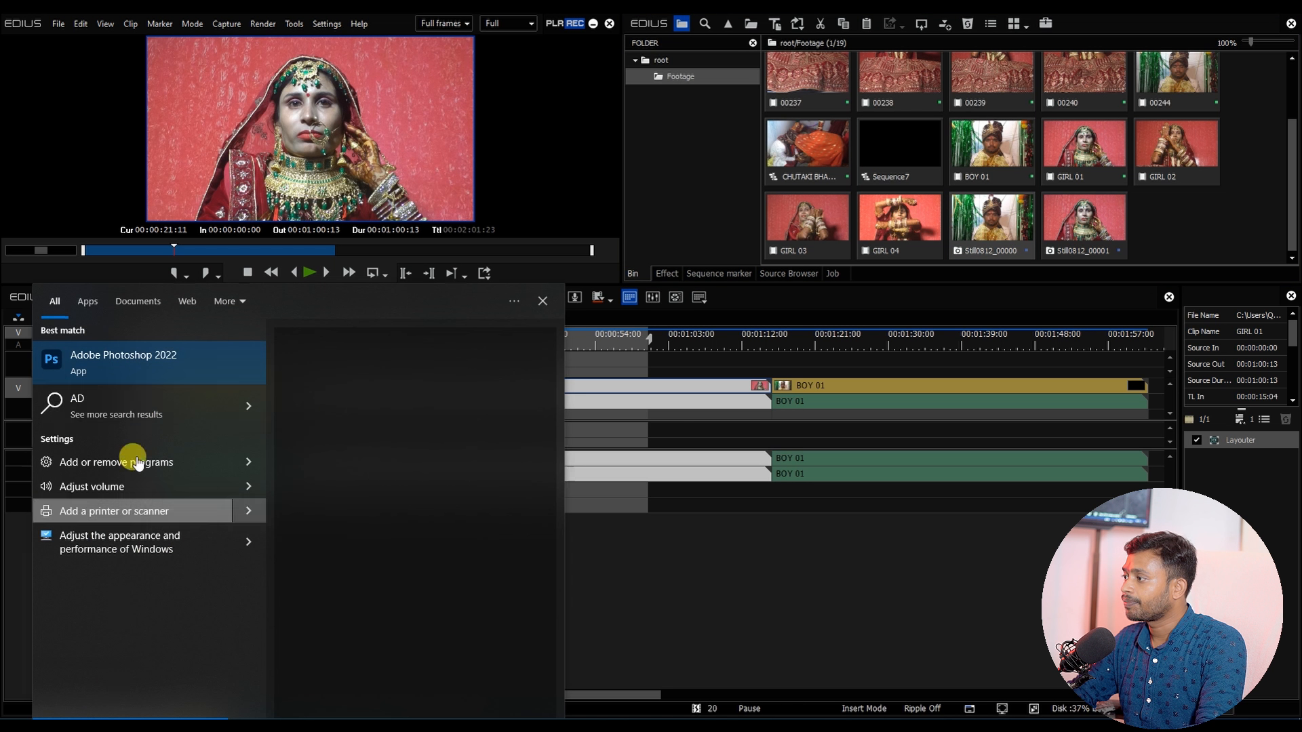
{"action": "left_click", "coordinate": [195, 372]}
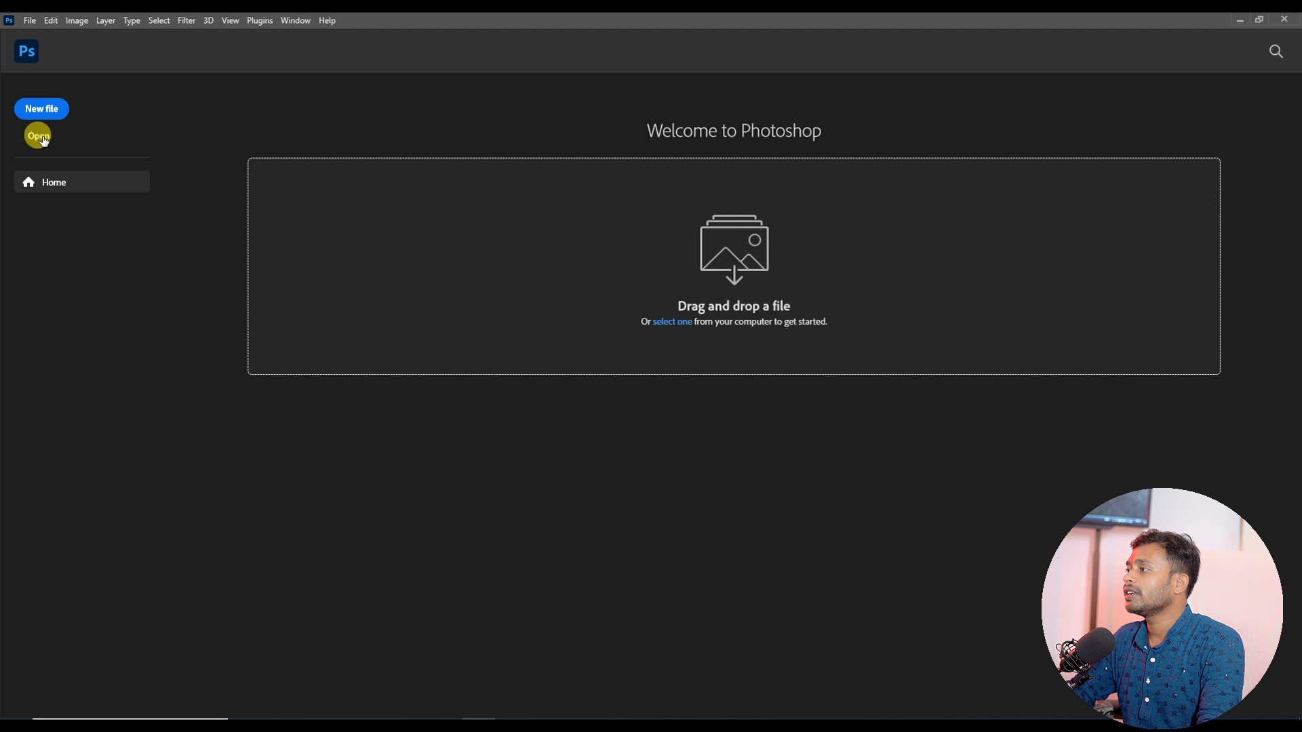
Step: Open both stills Still0812_00000 and Still0812_00001 in Photoshop using the copied project folder path
{"action": "left_click", "coordinate": [43, 138]}
{"action": "left_click", "coordinate": [448, 540]}
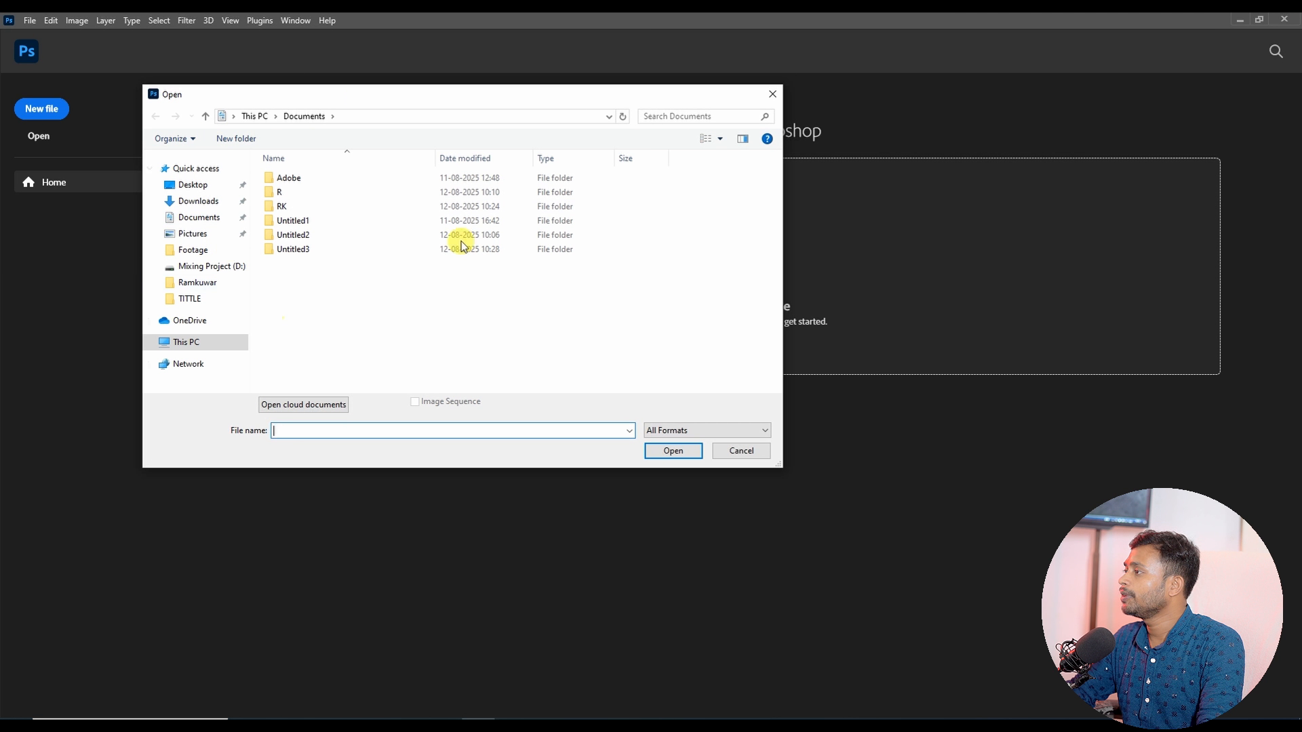
{"action": "key", "text": "ctrl+v"}
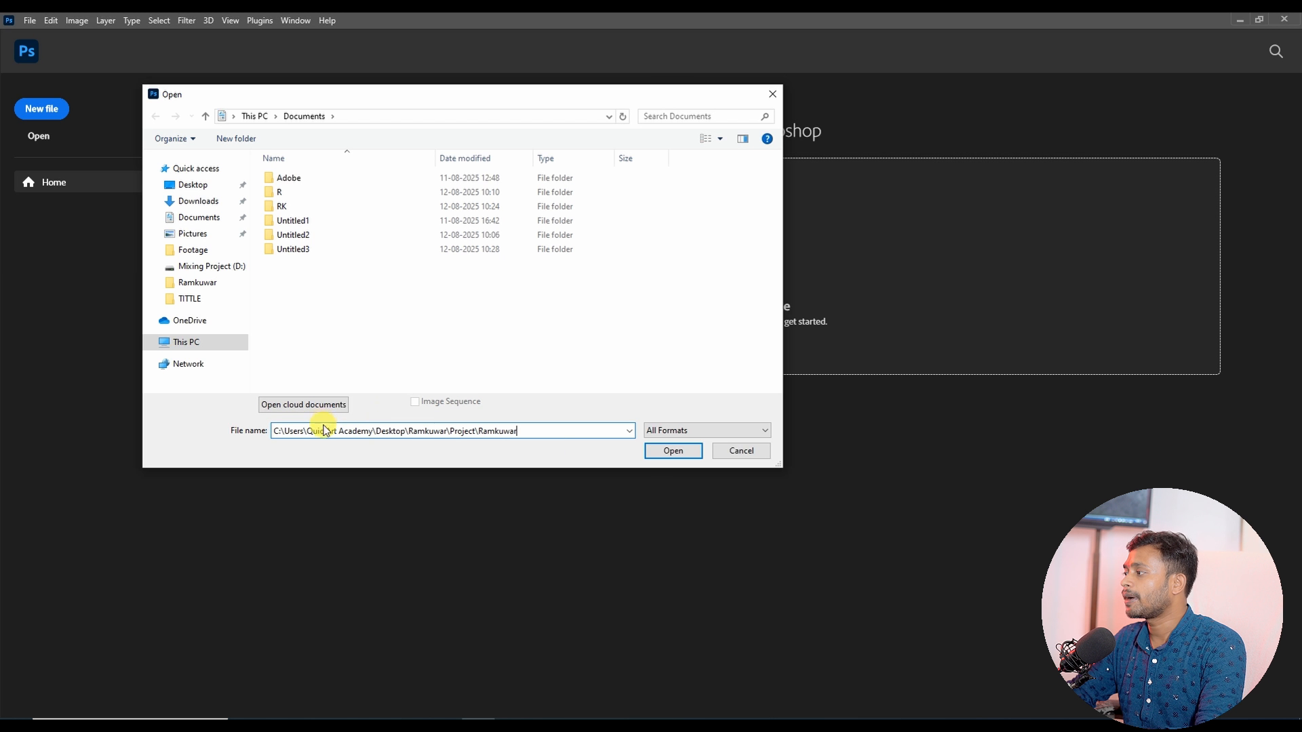
{"action": "left_click", "coordinate": [662, 453]}
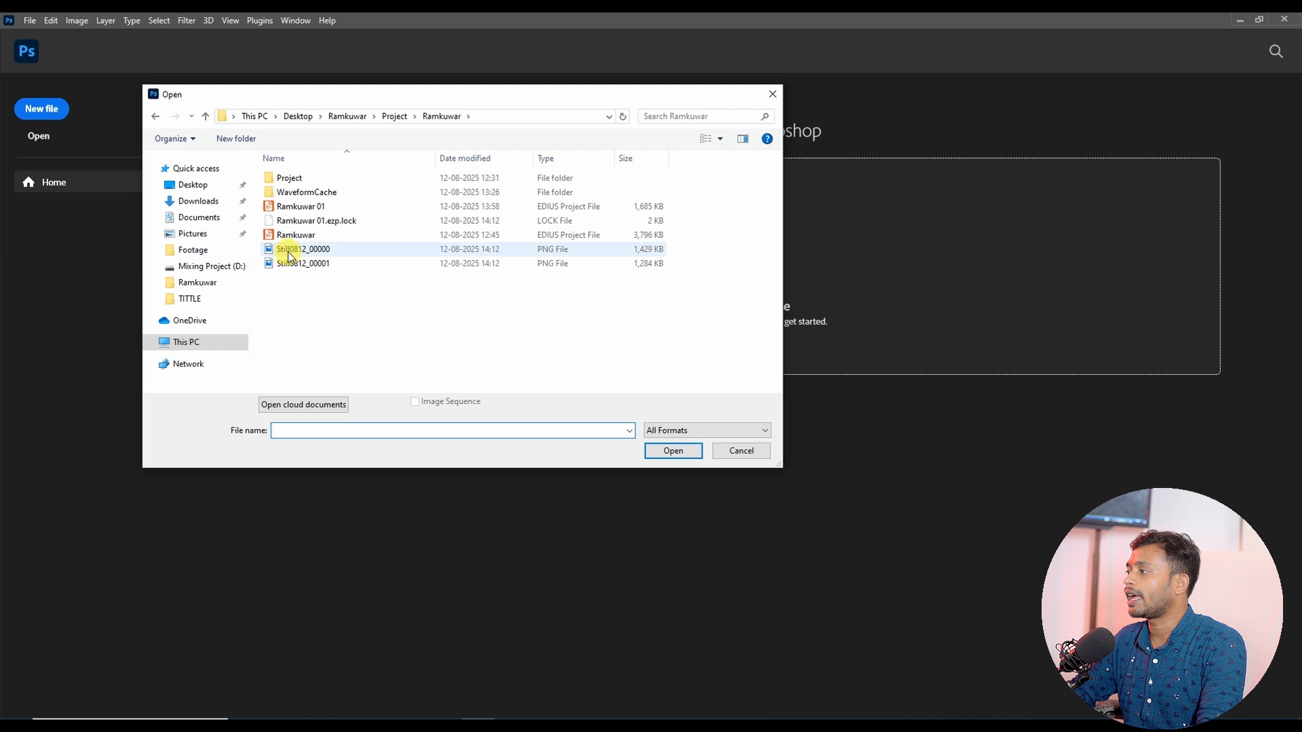
{"action": "right_click", "coordinate": [293, 284]}
{"action": "mouse_move", "coordinate": [360, 294]}
{"action": "left_click", "coordinate": [465, 309]}
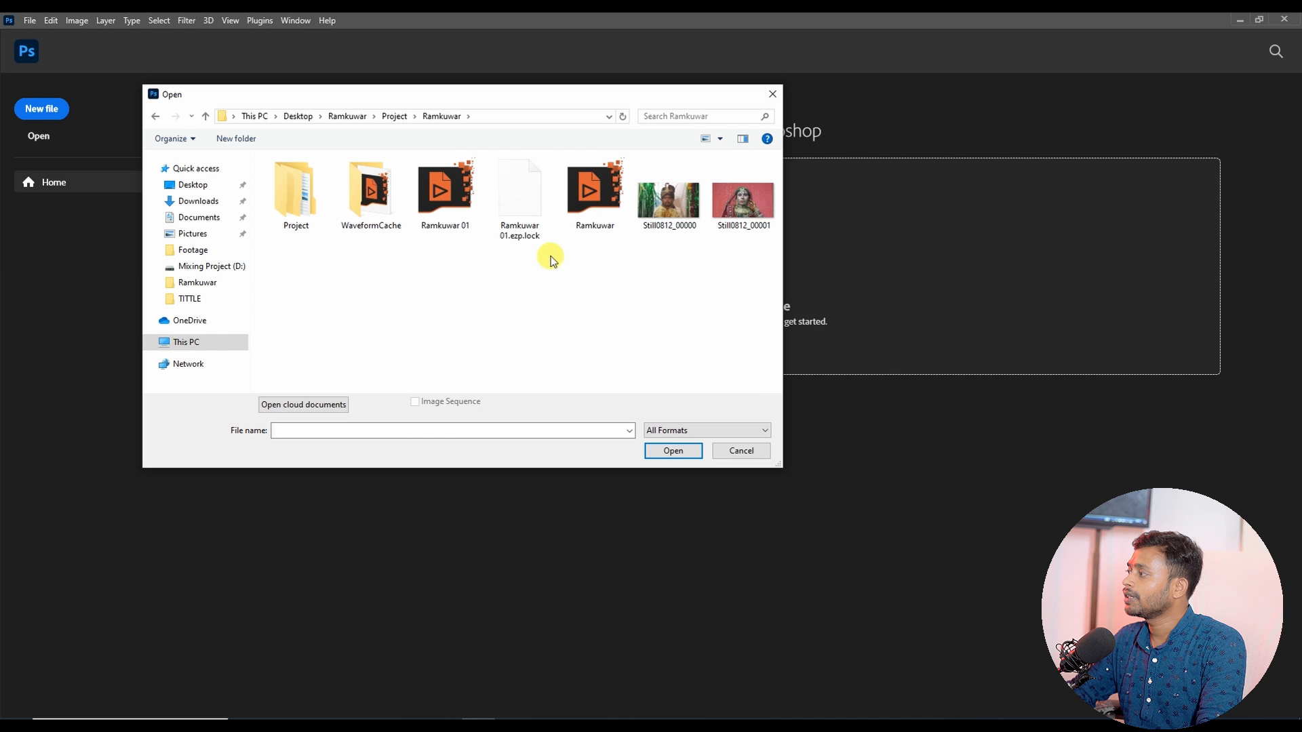
{"action": "left_click_drag", "start_coordinate": [640, 249], "coordinate": [740, 204]}
{"action": "left_click", "coordinate": [674, 451]}
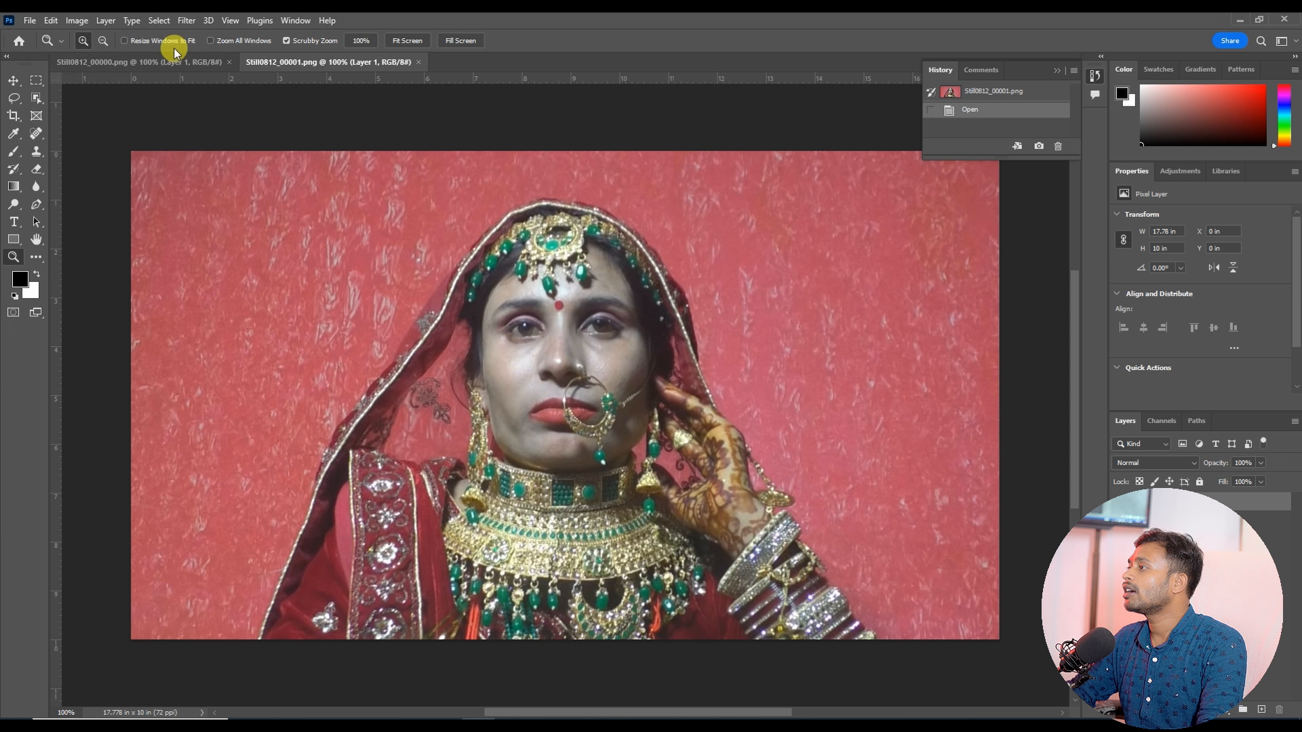
Step: Select the bride as the subject and extend the selection over her veil with the Quick Selection tool
{"action": "left_click", "coordinate": [159, 21]}
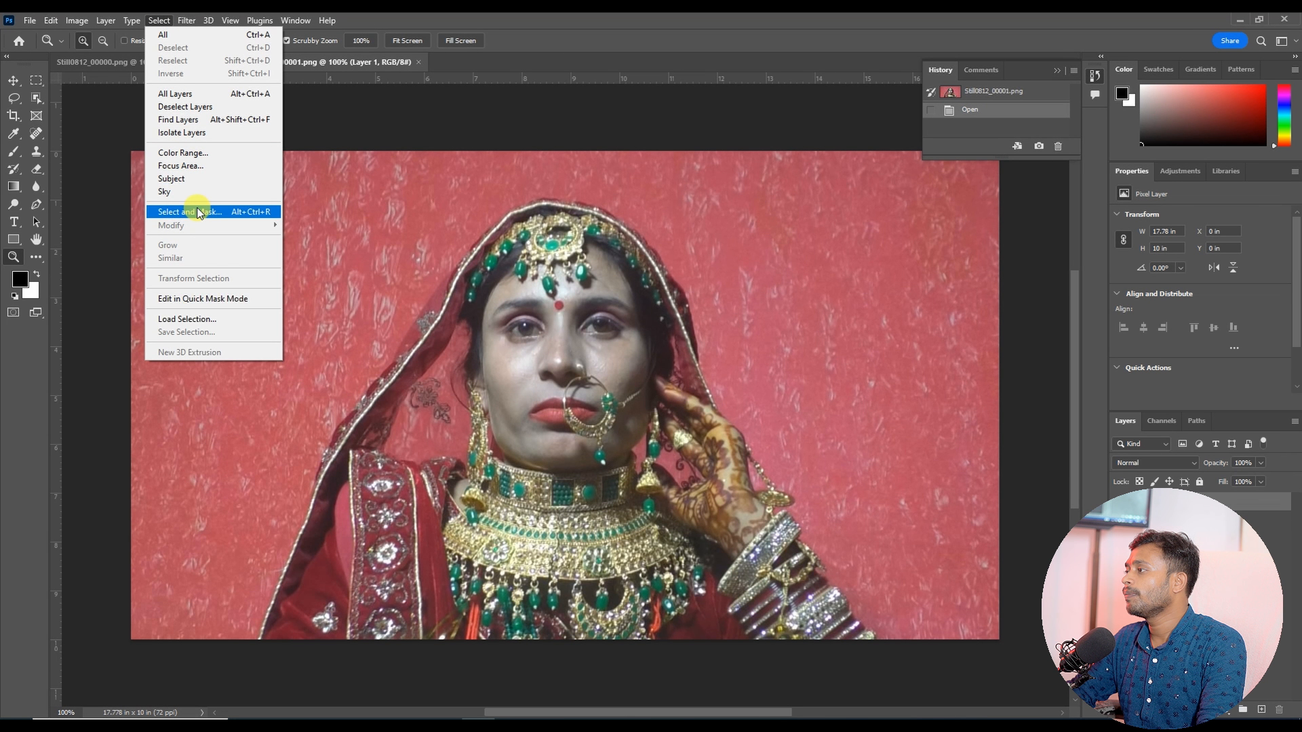
{"action": "left_click", "coordinate": [194, 179]}
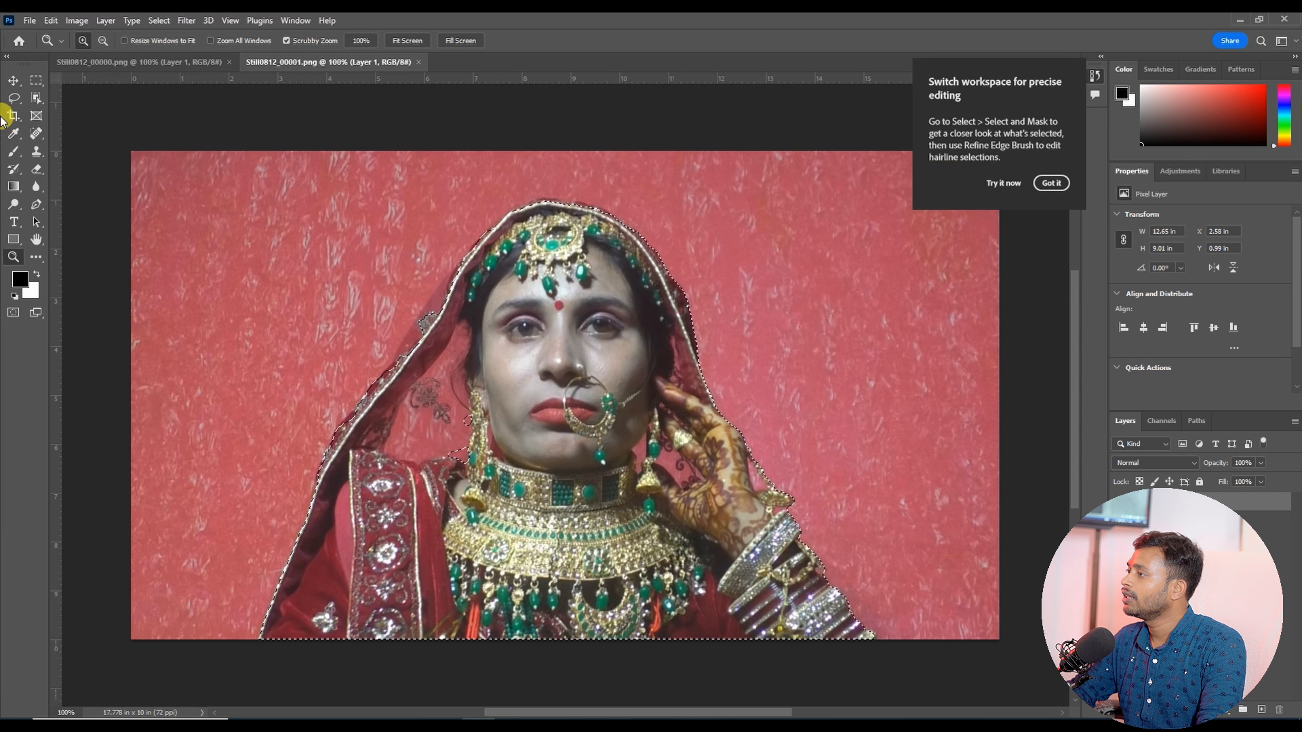
{"action": "mouse_move", "coordinate": [13, 98]}
{"action": "left_mouse_down"}
{"action": "mouse_move", "coordinate": [46, 121]}
{"action": "mouse_move", "coordinate": [77, 115]}
{"action": "left_mouse_up"}
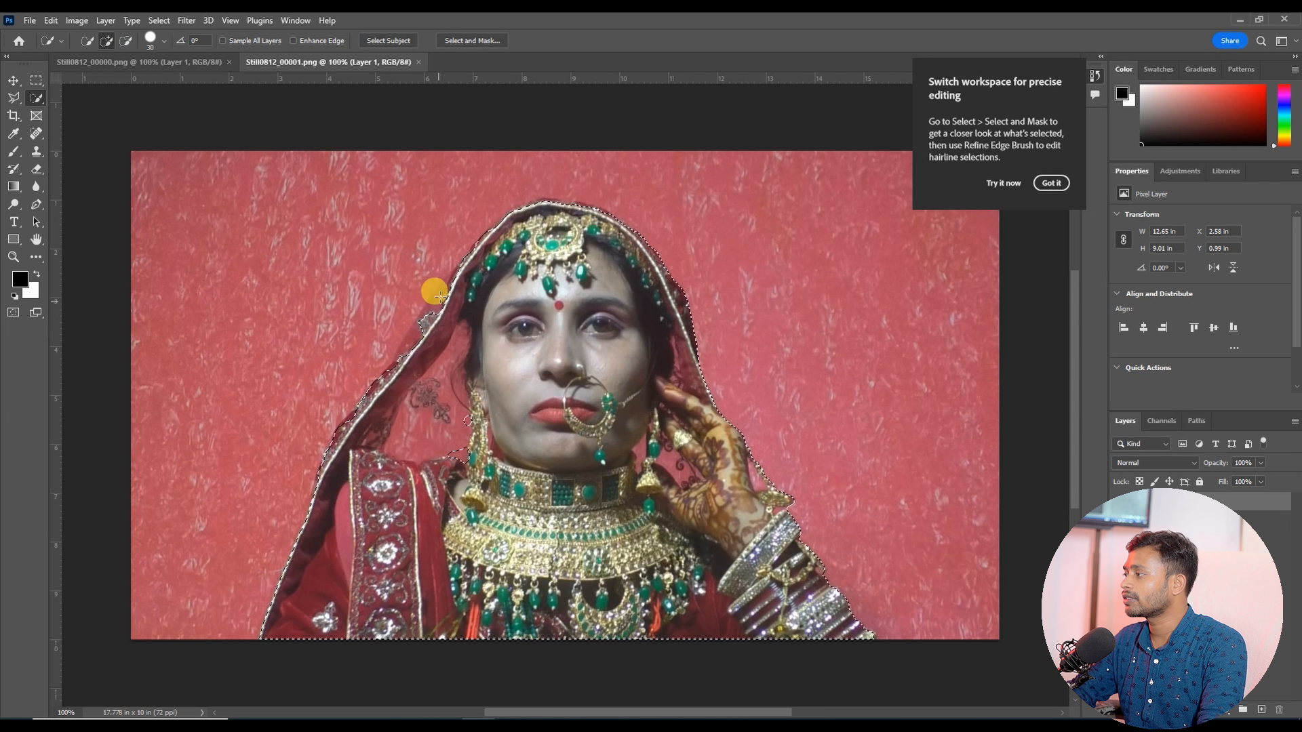
{"action": "key", "text": "bracketright"}
{"action": "key", "text": "bracketright"}
{"action": "key", "text": "bracketright"}
{"action": "key", "text": "bracketright"}
{"action": "key", "text": "bracketleft"}
{"action": "key", "text": "bracketleft"}
{"action": "key", "text": "bracketleft"}
{"action": "key", "text": "bracketleft"}
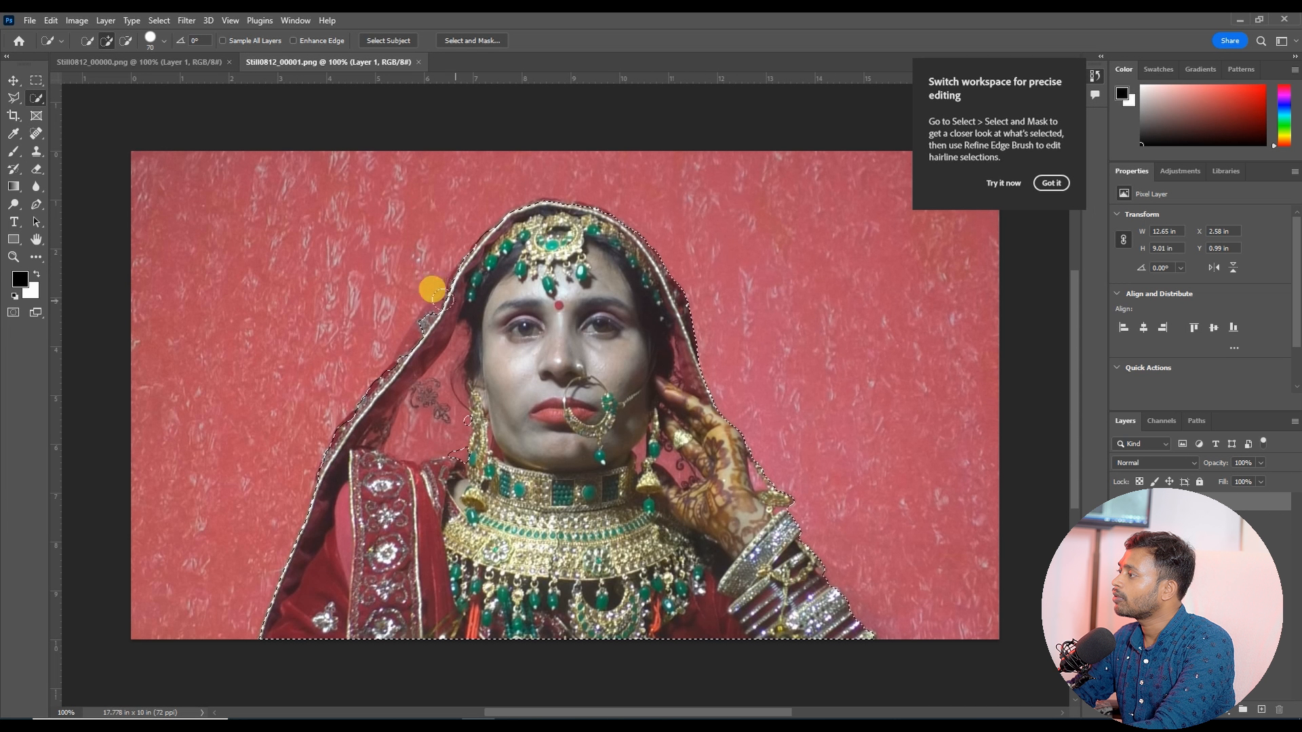
{"action": "mouse_move", "coordinate": [442, 299]}
{"action": "left_mouse_down"}
{"action": "mouse_move", "coordinate": [450, 330]}
{"action": "mouse_move", "coordinate": [433, 343]}
{"action": "mouse_move", "coordinate": [409, 325]}
{"action": "mouse_move", "coordinate": [419, 386]}
{"action": "left_mouse_up"}
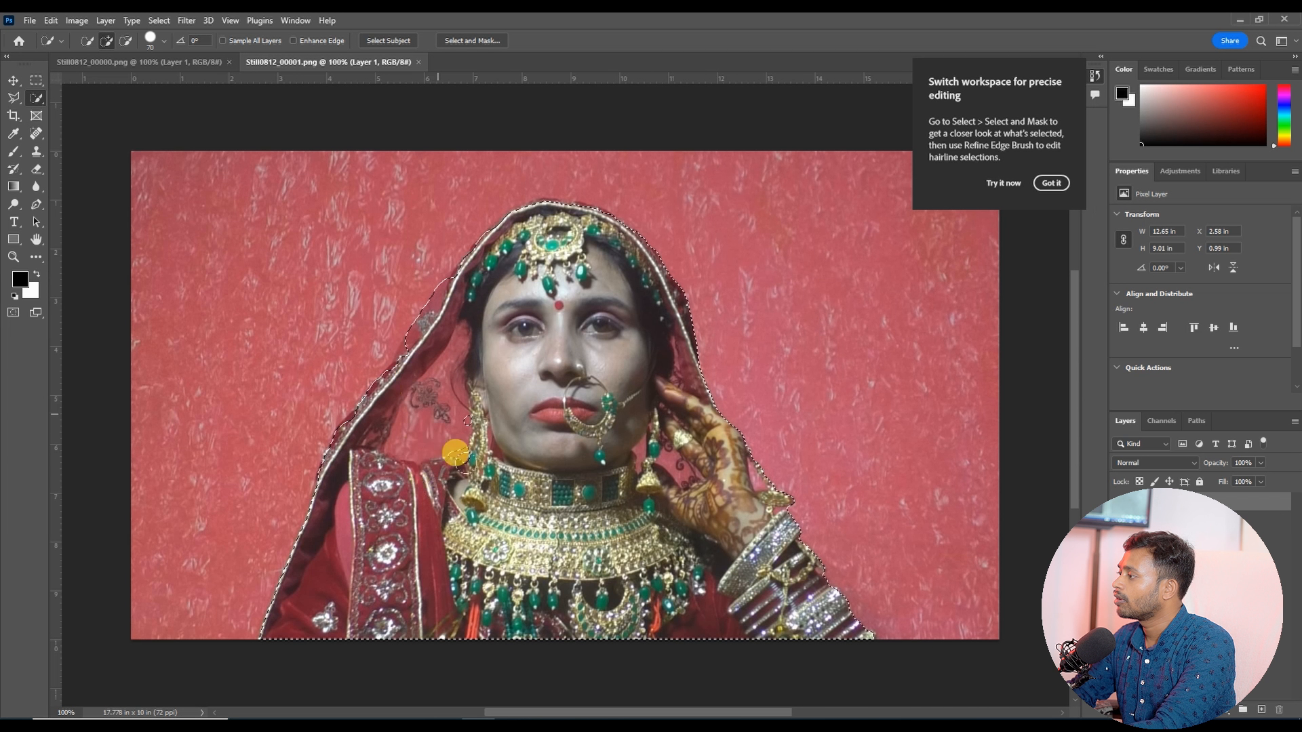
{"action": "mouse_move", "coordinate": [455, 453]}
{"action": "left_mouse_down"}
{"action": "mouse_move", "coordinate": [401, 354]}
{"action": "mouse_move", "coordinate": [432, 436]}
{"action": "mouse_move", "coordinate": [448, 400]}
{"action": "mouse_move", "coordinate": [416, 295]}
{"action": "left_mouse_up"}
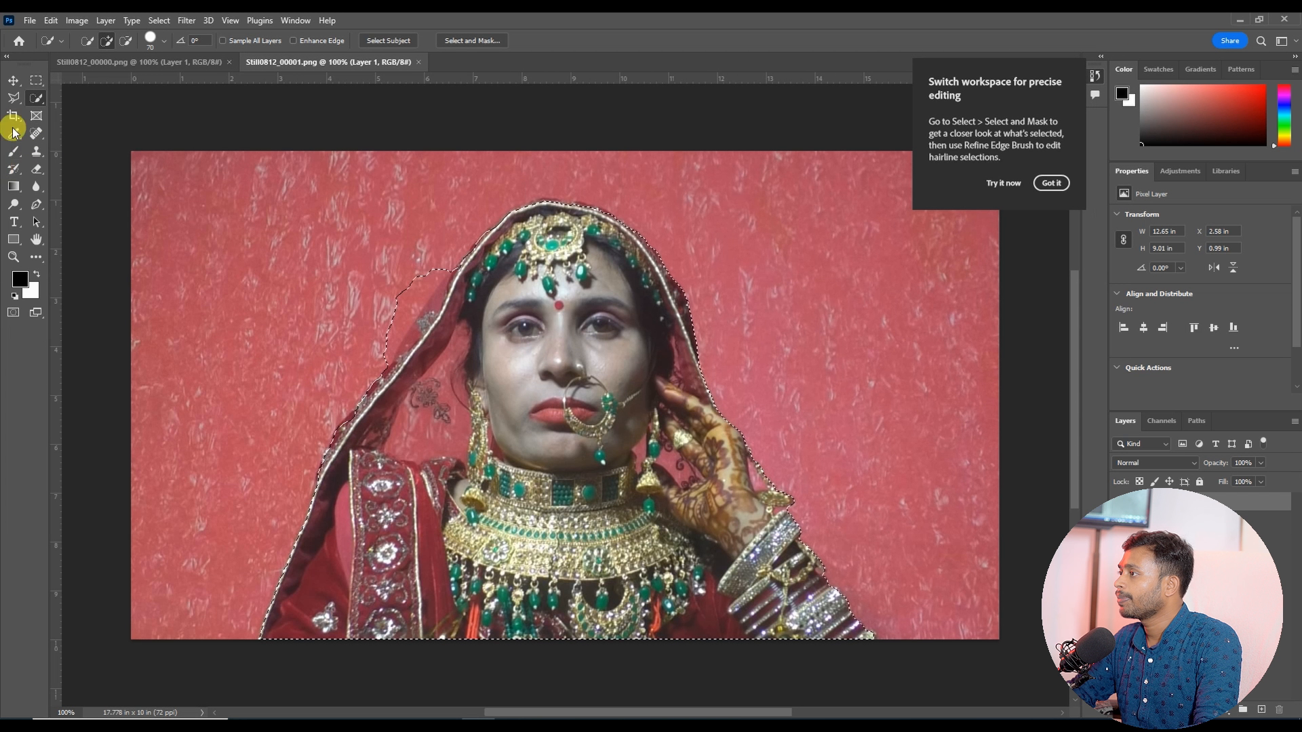
Step: Add the veil's outer edge to the selection with the Lasso tool and apply it as a layer mask
{"action": "right_click", "coordinate": [14, 99]}
{"action": "left_click", "coordinate": [37, 106]}
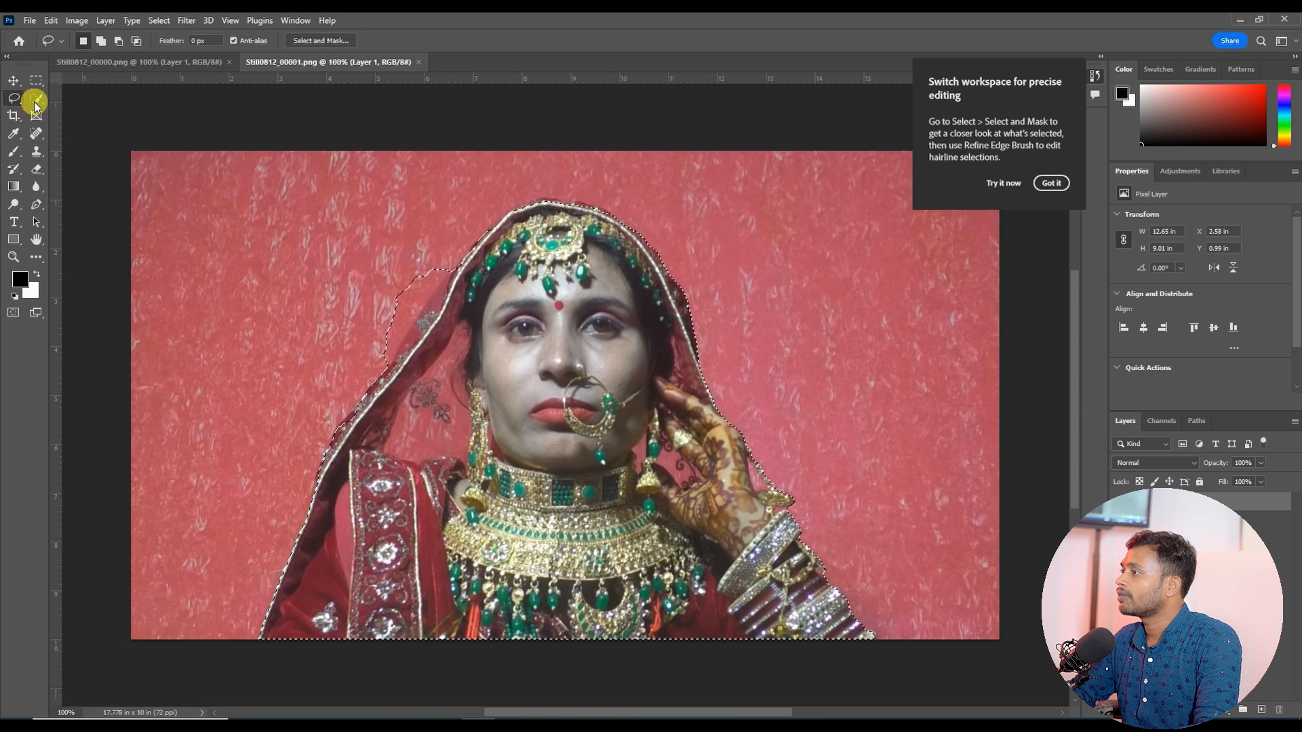
{"action": "left_click", "coordinate": [118, 41]}
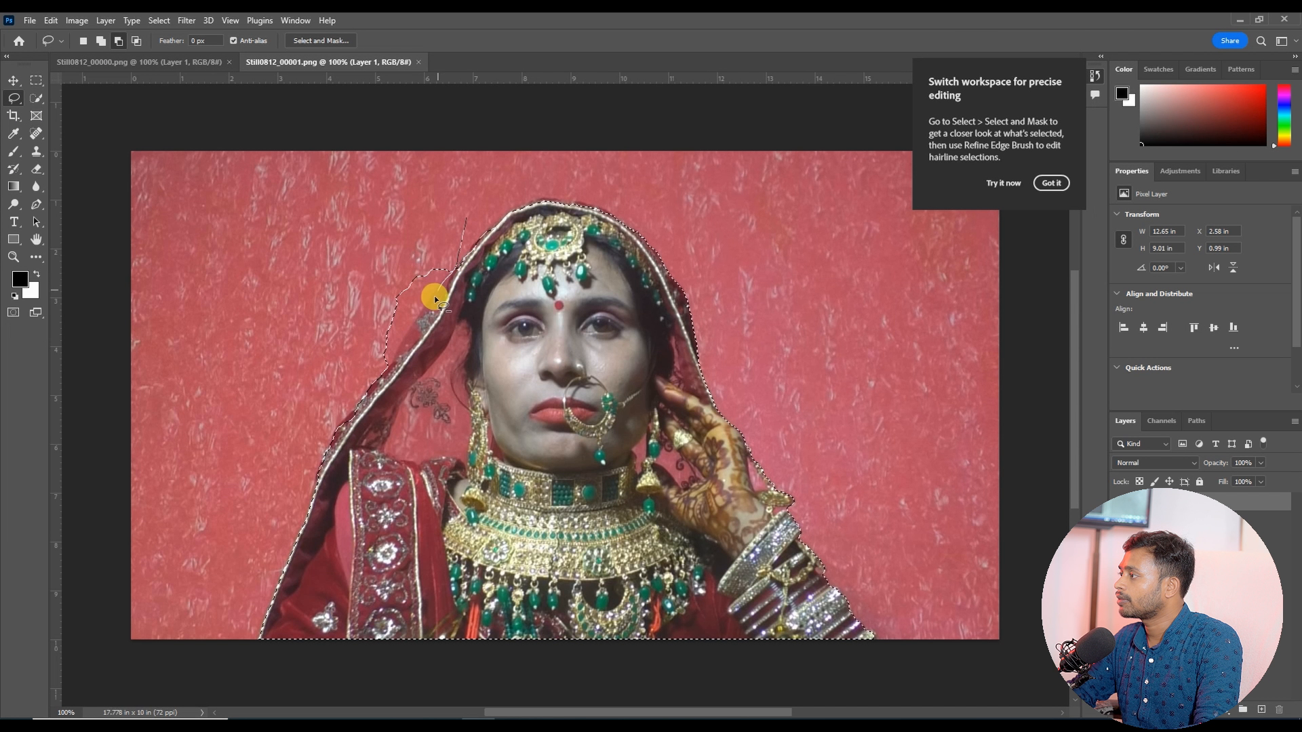
{"action": "mouse_move", "coordinate": [371, 379]}
{"action": "left_mouse_down"}
{"action": "mouse_move", "coordinate": [350, 286]}
{"action": "mouse_move", "coordinate": [466, 219]}
{"action": "left_mouse_up"}
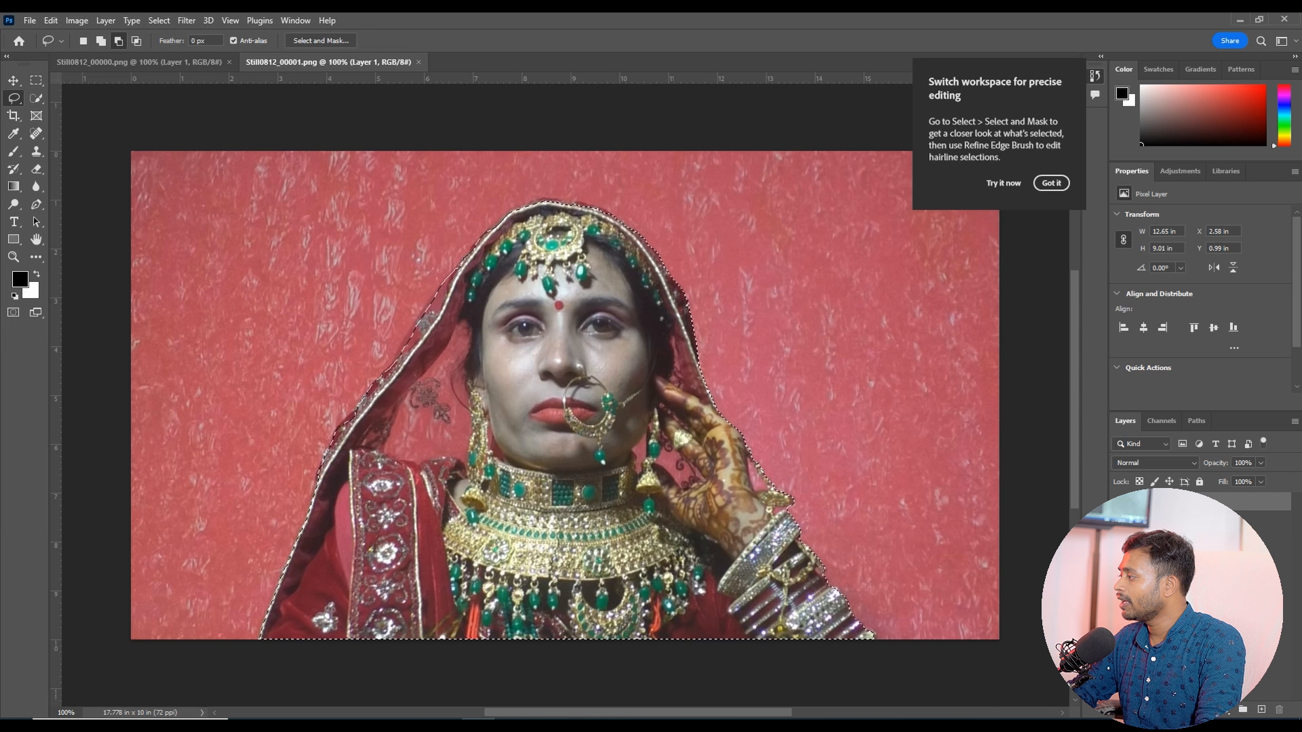
{"action": "left_click", "coordinate": [1206, 710]}
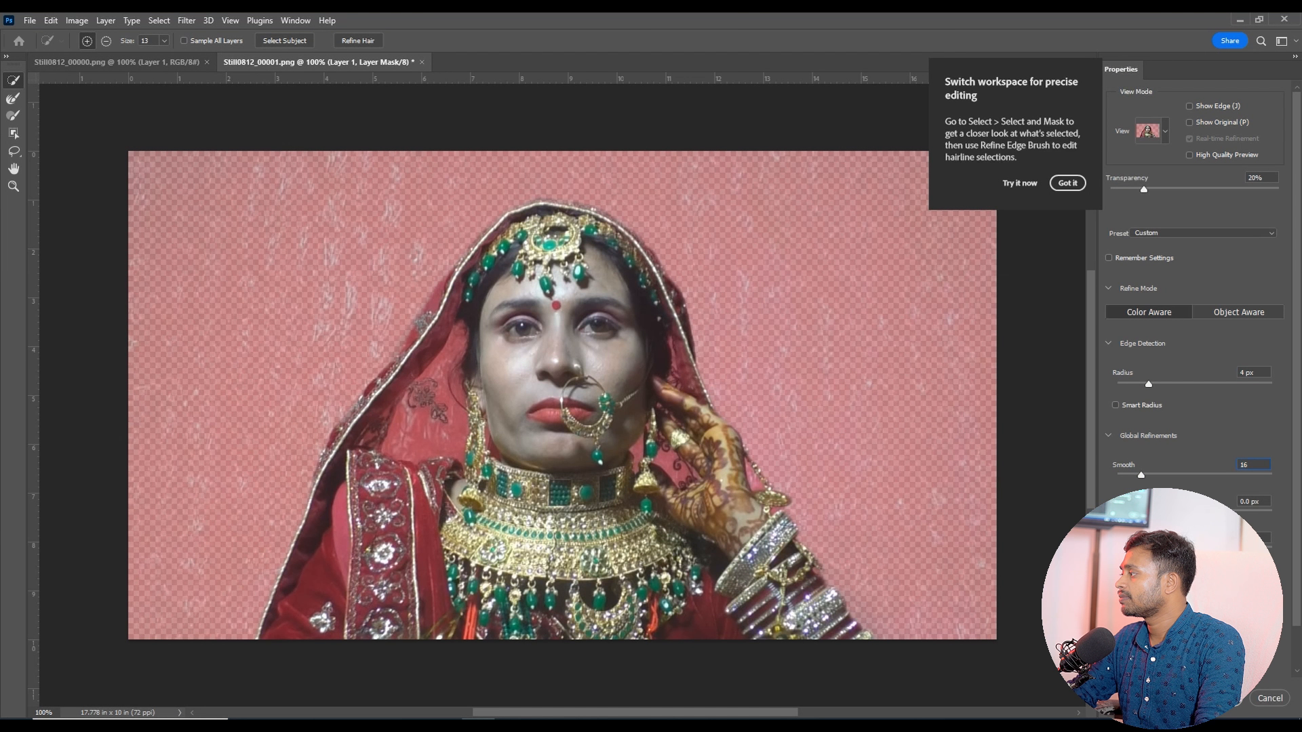
Step: Apply the bride's edge refinement, then select the groom as subject in the other still and mask out his background
{"action": "key", "text": "Return"}
{"action": "left_click", "coordinate": [150, 62]}
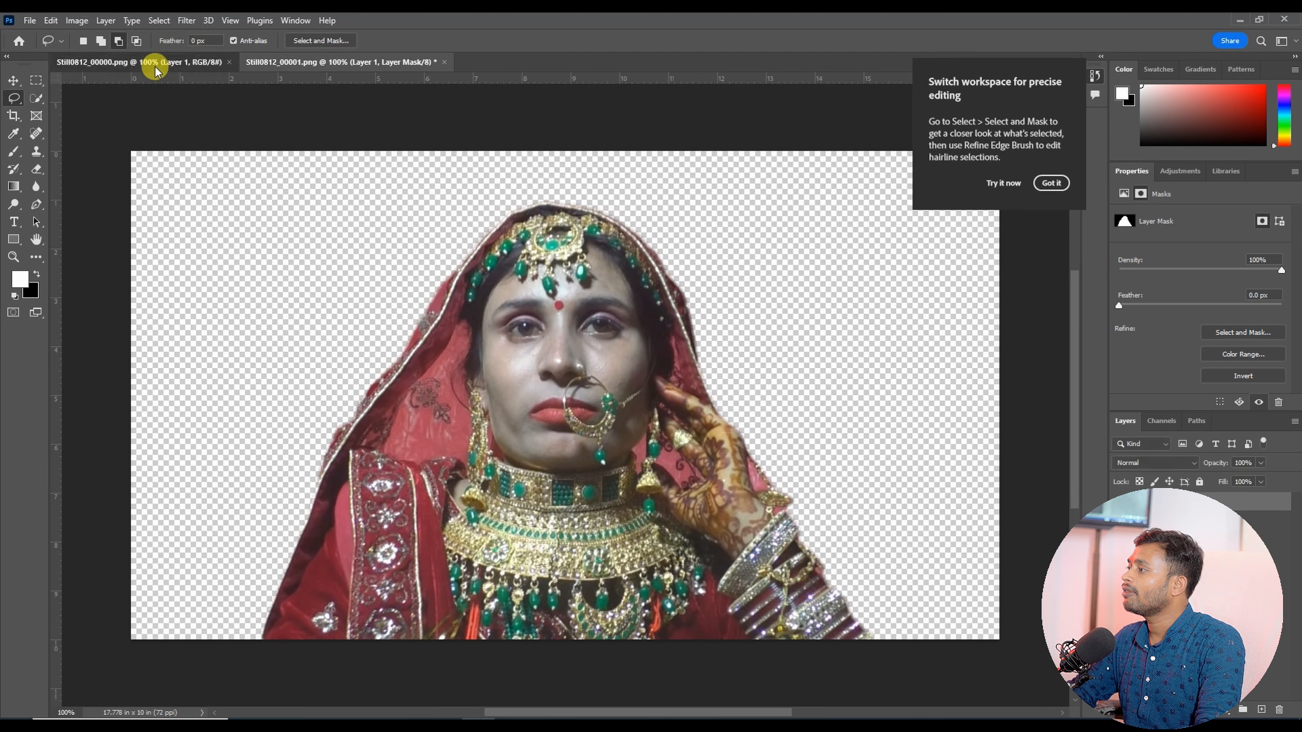
{"action": "left_click", "coordinate": [160, 21]}
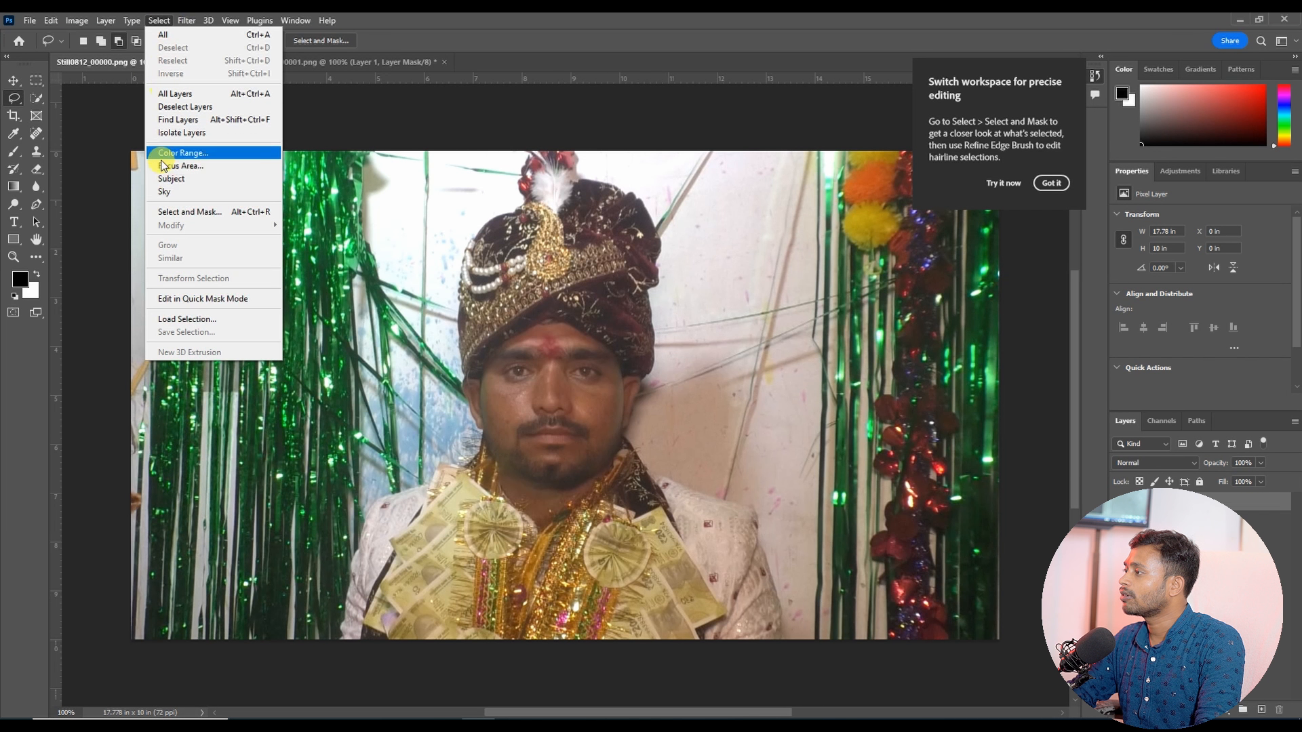
{"action": "left_click", "coordinate": [178, 177]}
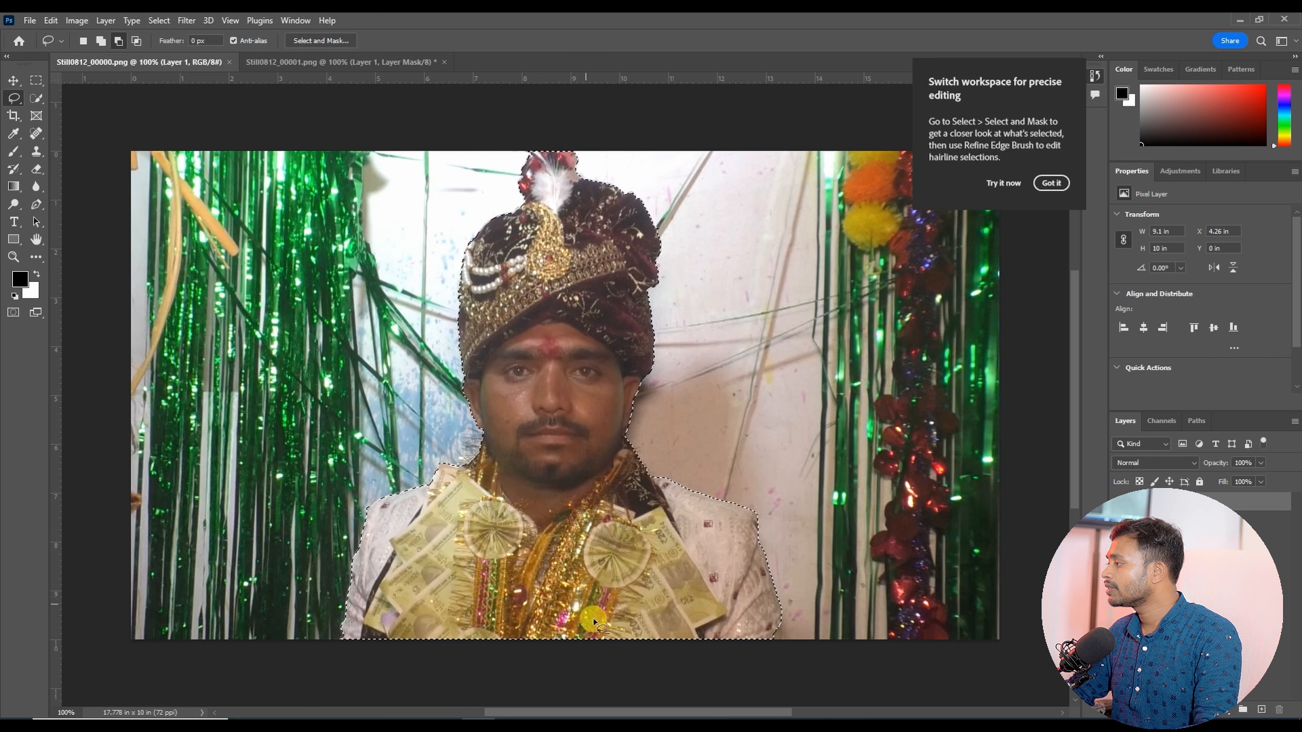
{"action": "left_click", "coordinate": [1206, 710]}
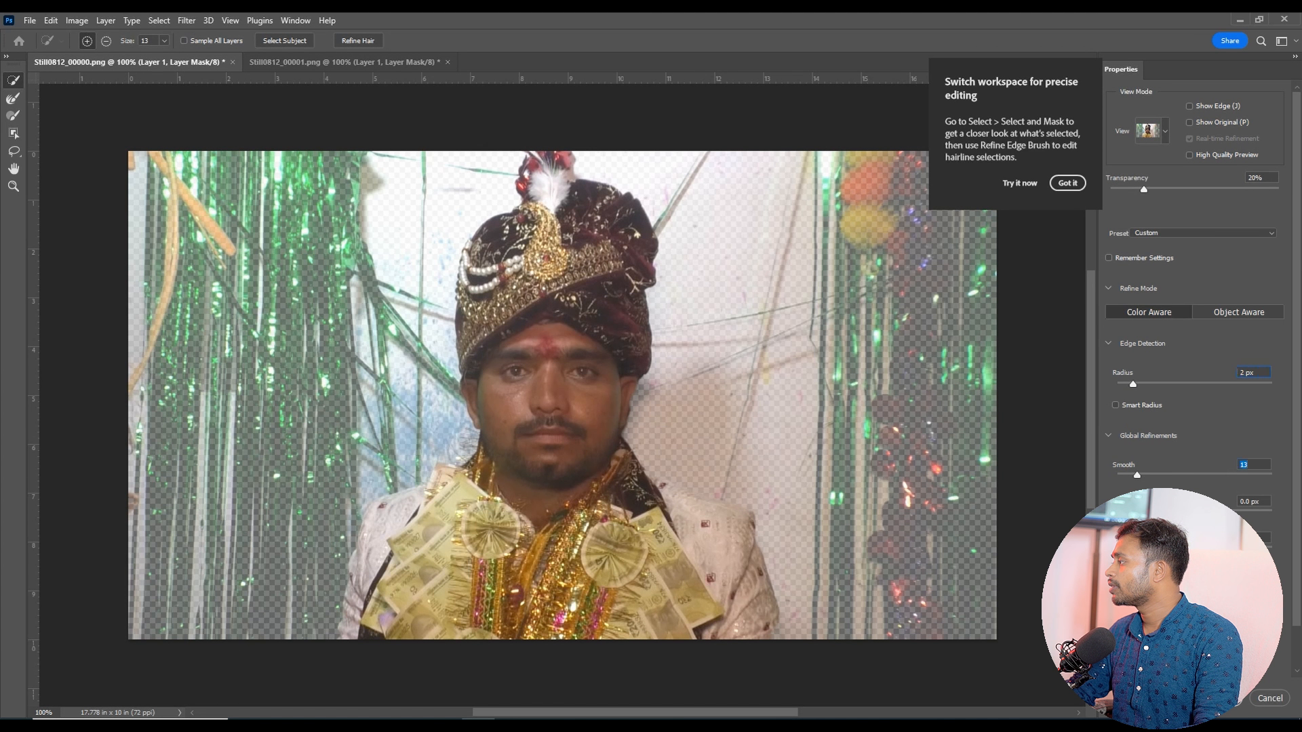
{"action": "left_click", "coordinate": [1221, 699]}
Step: Move the masked groom layer into the bride's document with the Move tool
{"action": "left_click", "coordinate": [15, 80]}
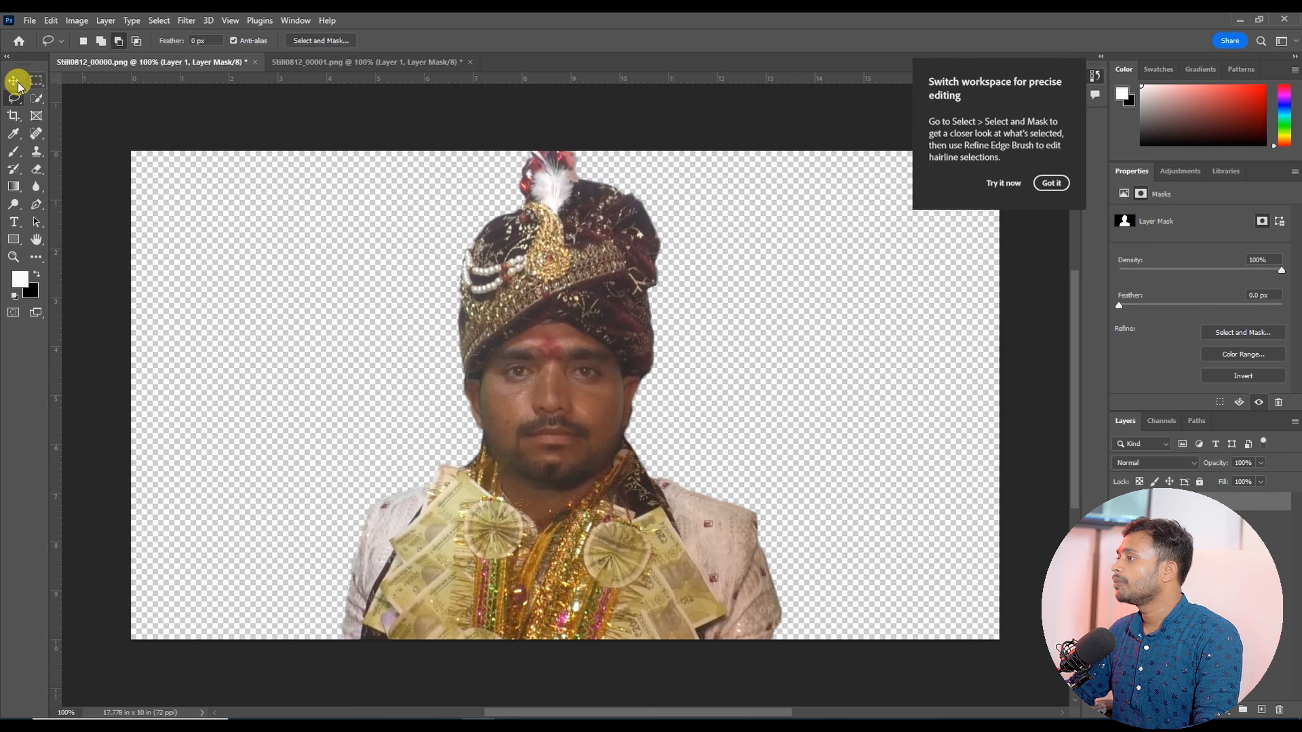
{"action": "left_click_drag", "start_coordinate": [584, 271], "coordinate": [339, 59]}
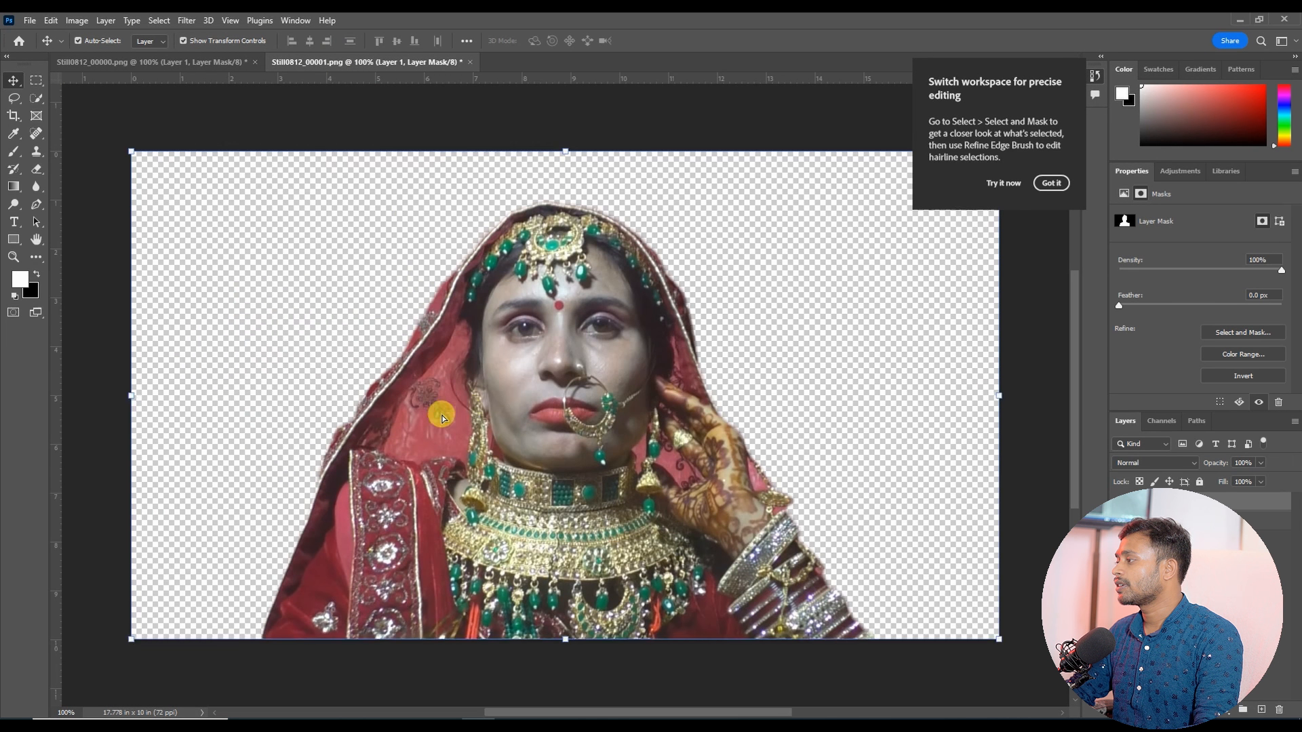
{"action": "left_click_drag", "start_coordinate": [442, 417], "coordinate": [765, 367]}
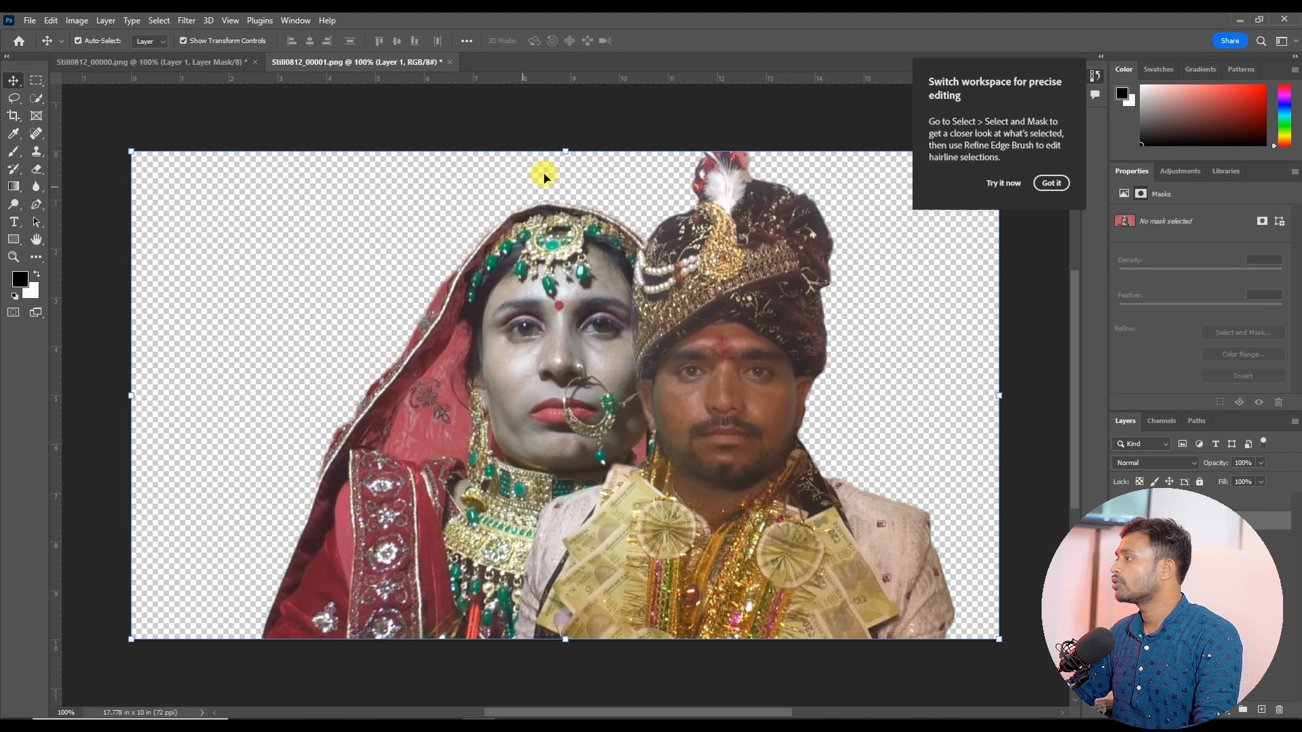
Step: Scale the bride's layer down to about 63% and reposition her
{"action": "left_click_drag", "start_coordinate": [563, 152], "coordinate": [500, 331]}
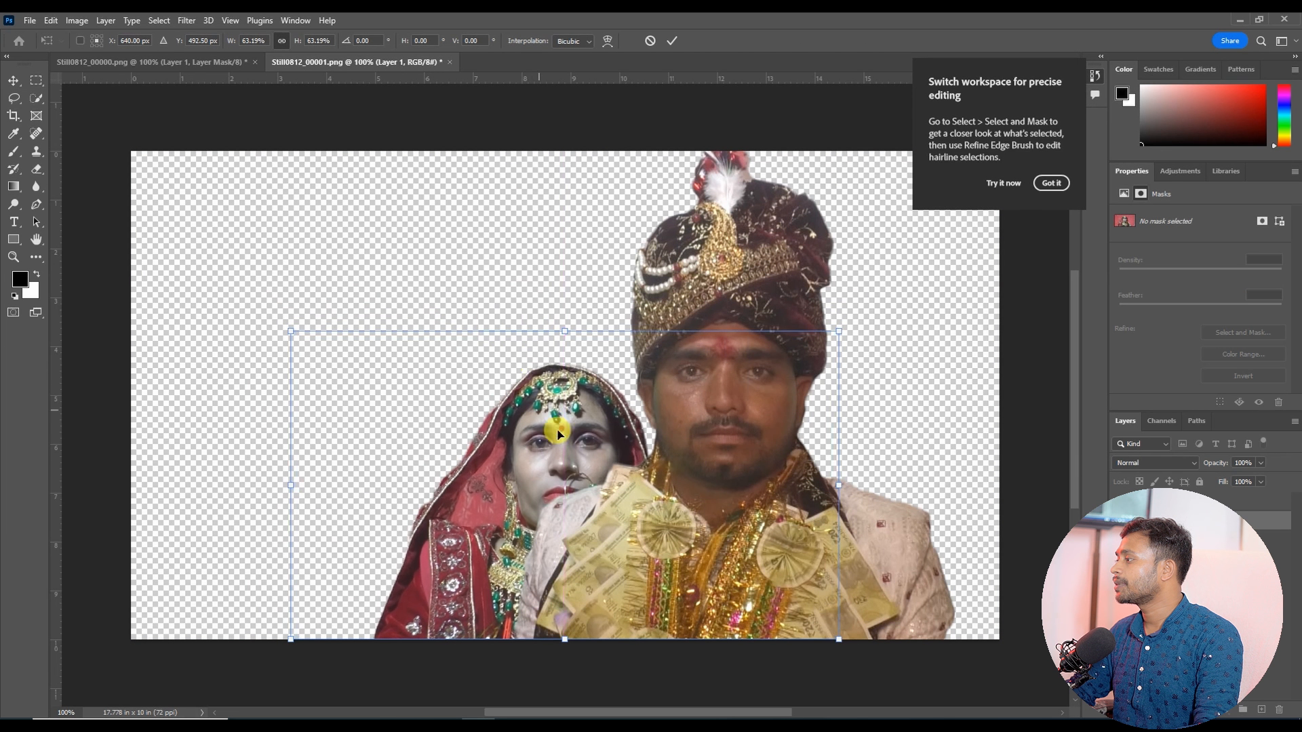
{"action": "left_click_drag", "start_coordinate": [557, 434], "coordinate": [640, 441]}
{"action": "key", "text": "Return"}
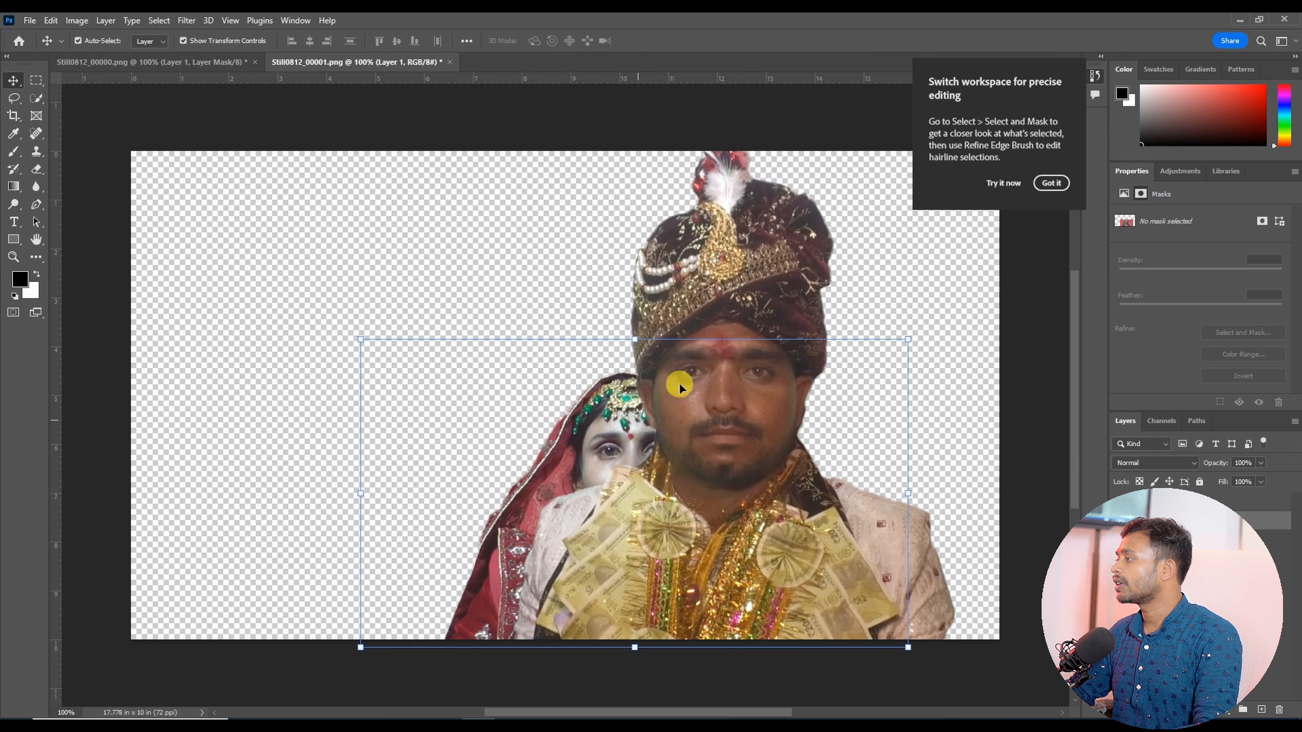
Step: Arrange the couple side by side, groom on the left and bride on the right, scaling the groom down slightly
{"action": "left_click_drag", "start_coordinate": [744, 253], "coordinate": [512, 311]}
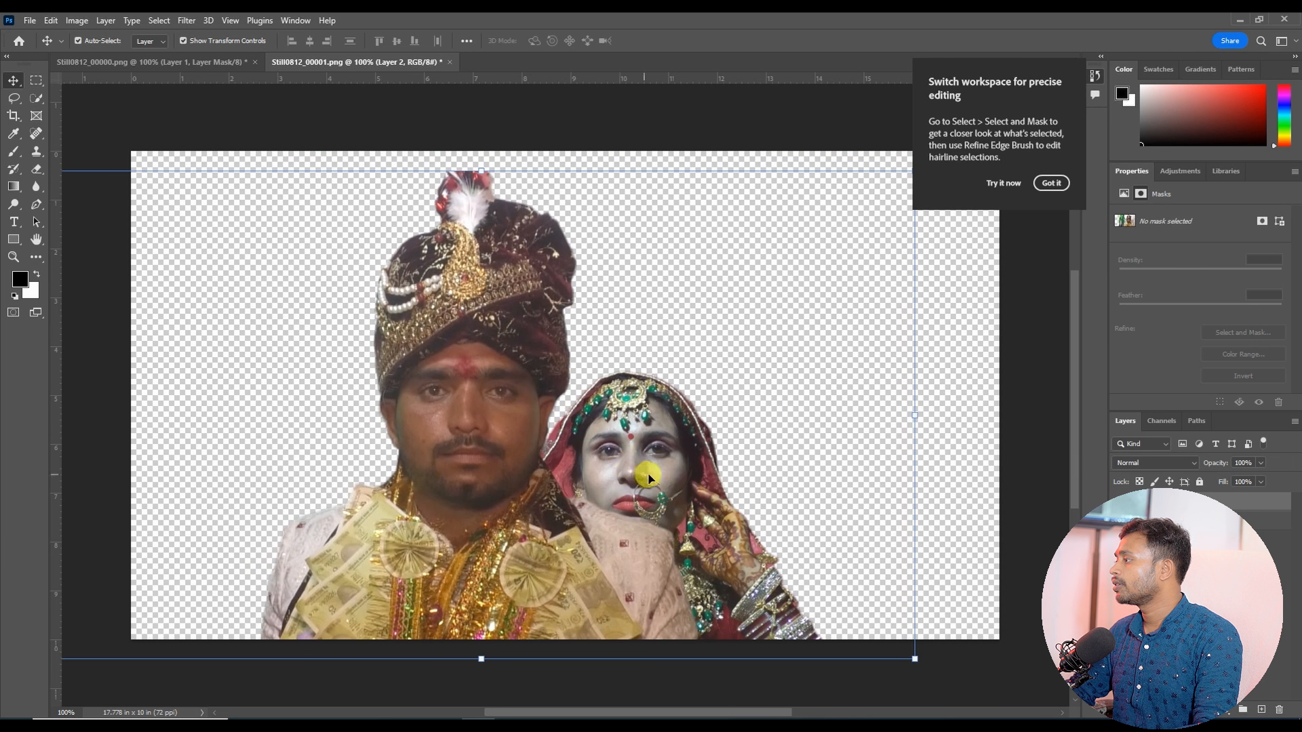
{"action": "left_click_drag", "start_coordinate": [649, 477], "coordinate": [696, 484]}
{"action": "left_click_drag", "start_coordinate": [481, 305], "coordinate": [468, 299]}
{"action": "left_click_drag", "start_coordinate": [467, 168], "coordinate": [461, 227]}
{"action": "key", "text": "Return"}
{"action": "left_click_drag", "start_coordinate": [663, 465], "coordinate": [678, 482]}
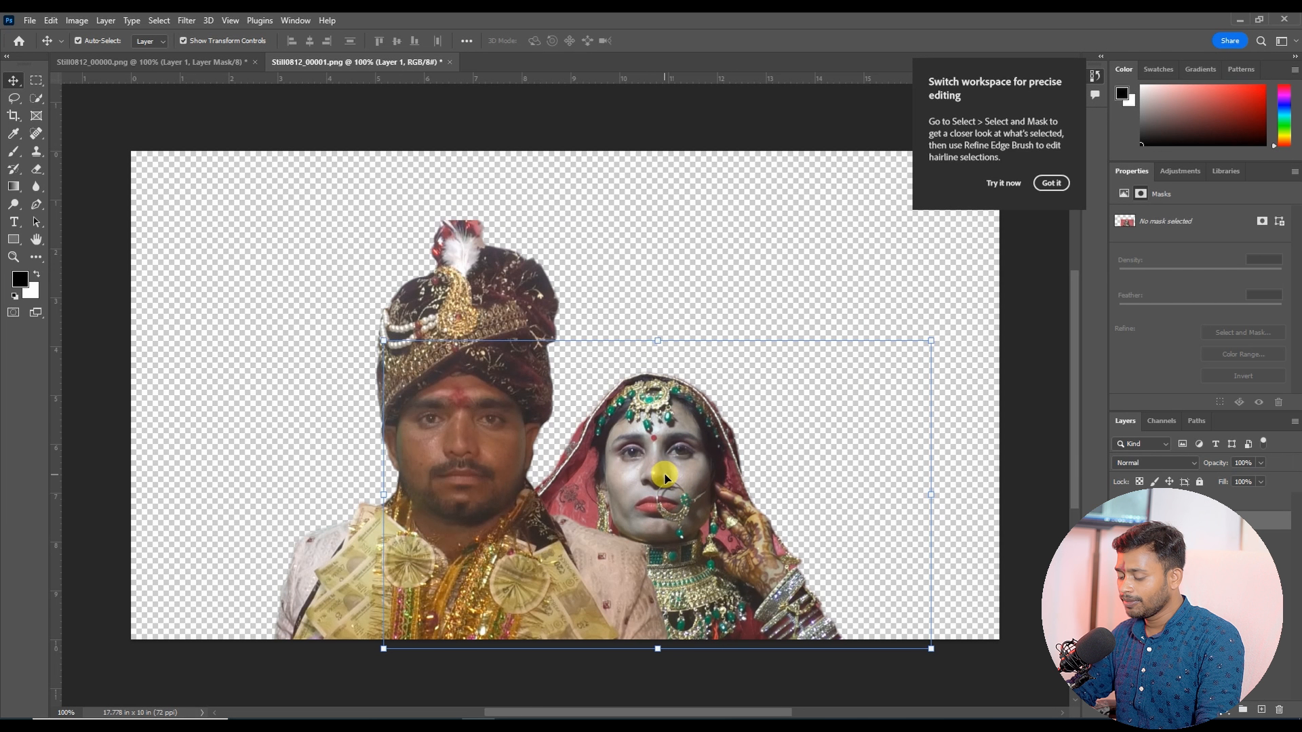
Step: Apply a Color Balance shift toward red to the bride's layer
{"action": "key", "text": "ctrl+b"}
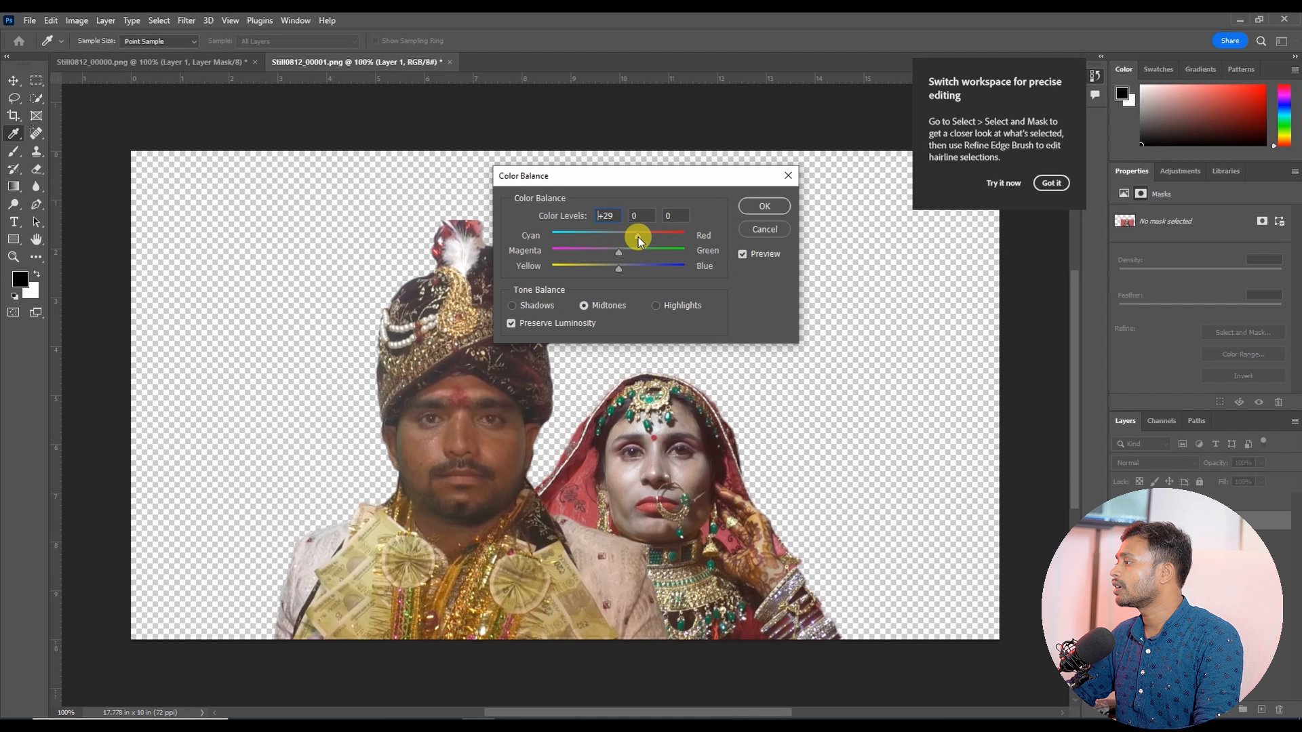
{"action": "left_click", "coordinate": [764, 206]}
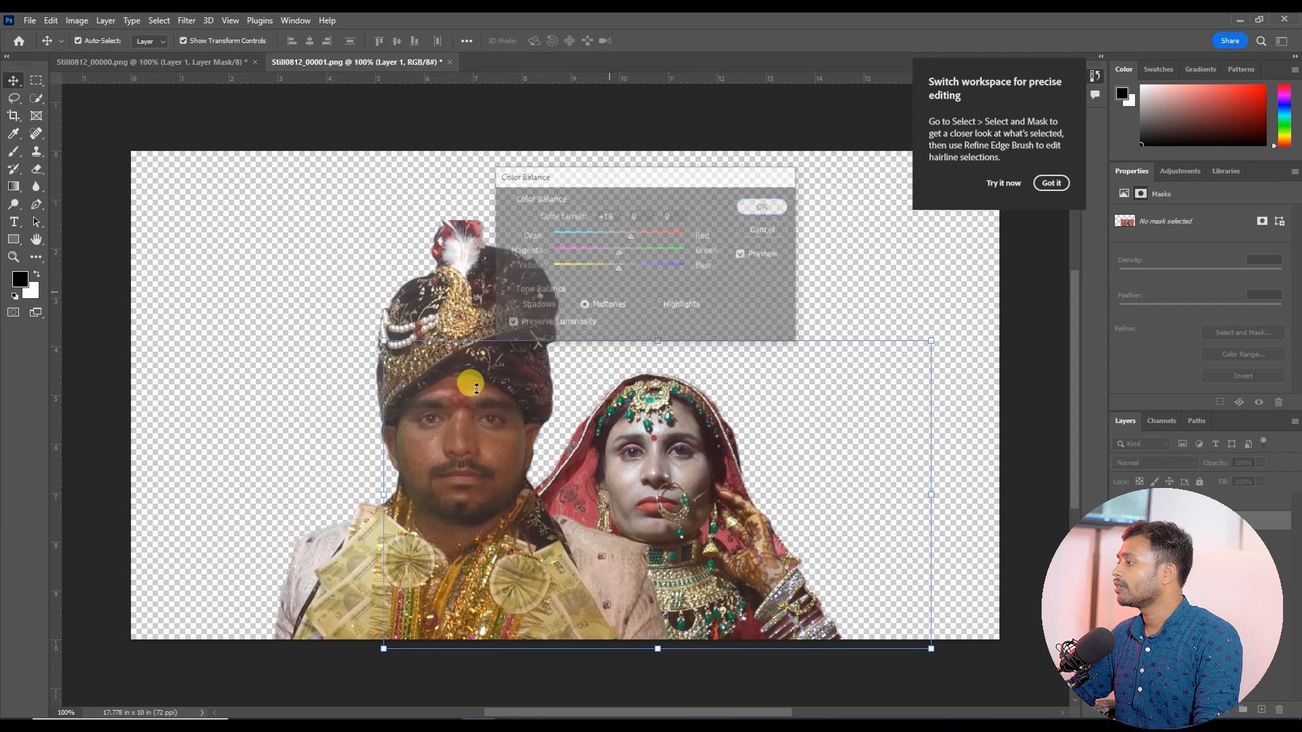
Step: Adjust the groom's layer with Levels using Auto and input levels of 32, 1.67 and 255
{"action": "left_click", "coordinate": [451, 468]}
{"action": "key", "text": "ctrl+l"}
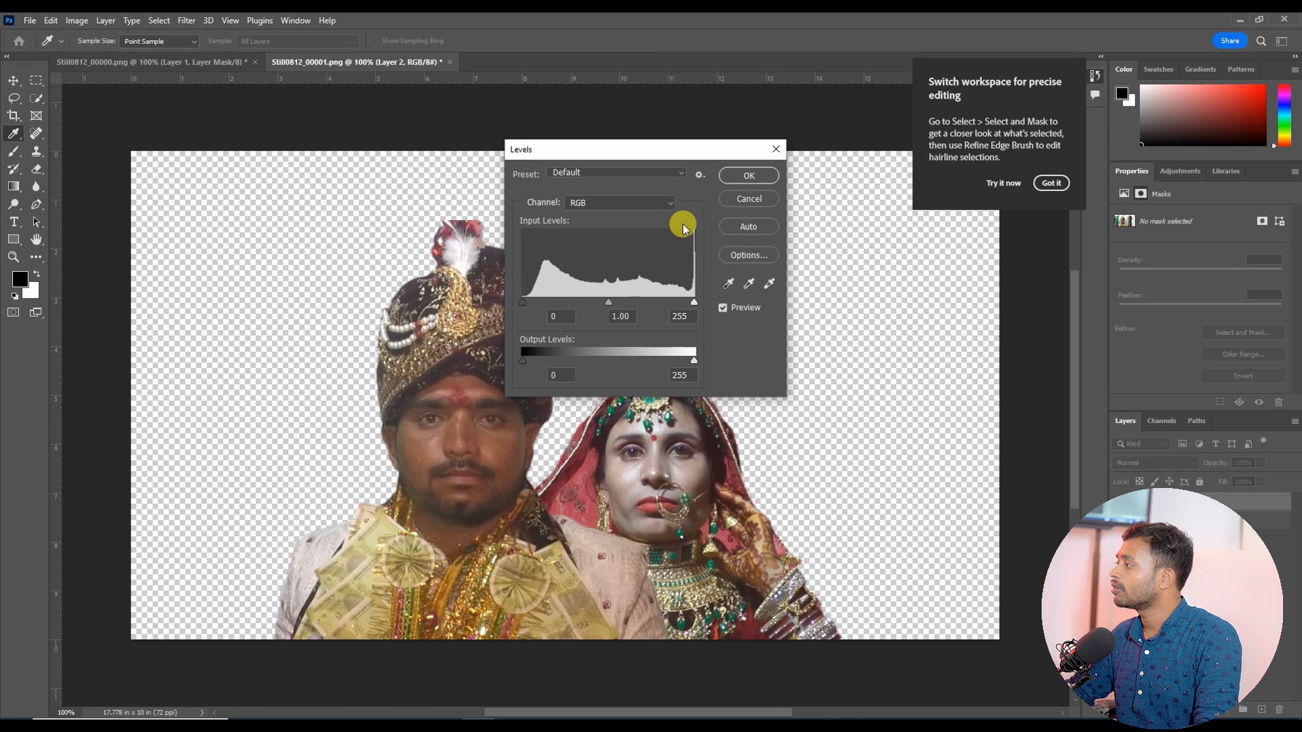
{"action": "left_click", "coordinate": [745, 227]}
{"action": "left_click_drag", "start_coordinate": [654, 151], "coordinate": [961, 136]}
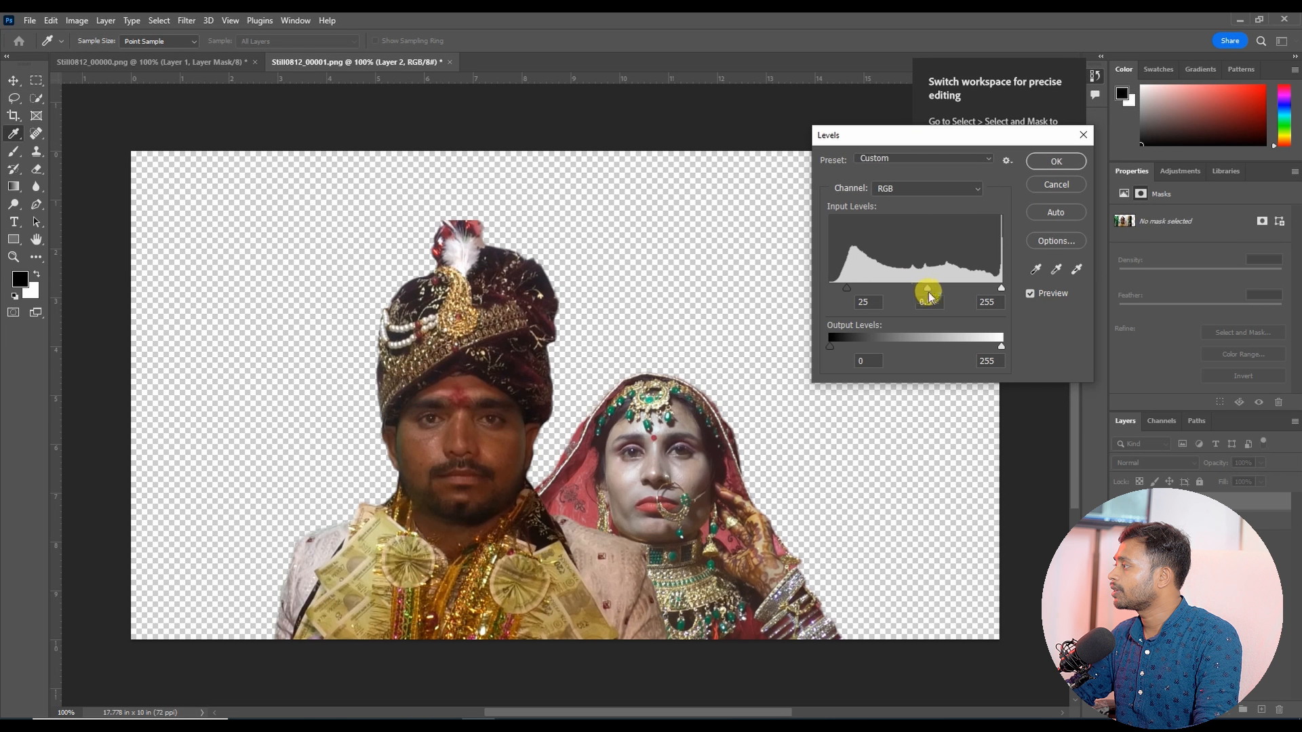
{"action": "left_click_drag", "start_coordinate": [929, 296], "coordinate": [850, 293]}
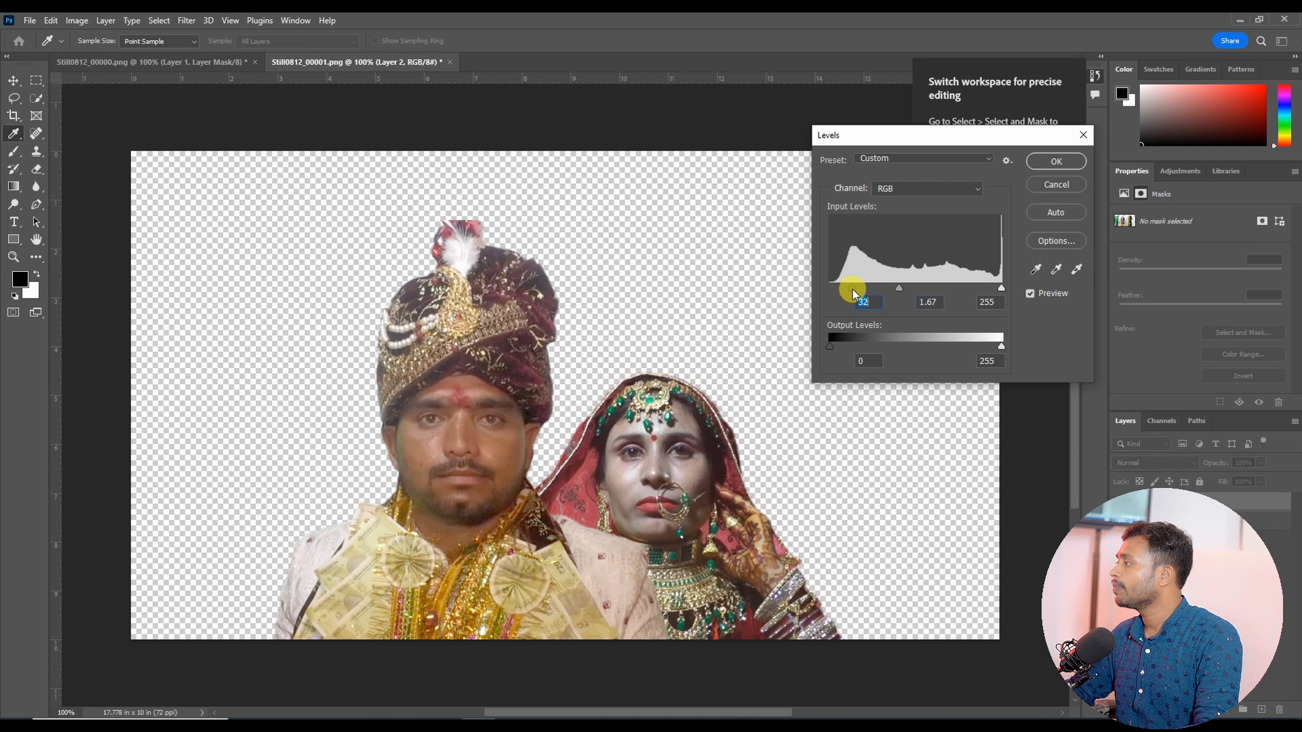
{"action": "left_click", "coordinate": [1056, 161]}
Step: Adjust the bride's layer with Levels using Auto and a midtone of 1.18
{"action": "left_click", "coordinate": [695, 468], "text": "ctrl"}
{"action": "key", "text": "ctrl+l"}
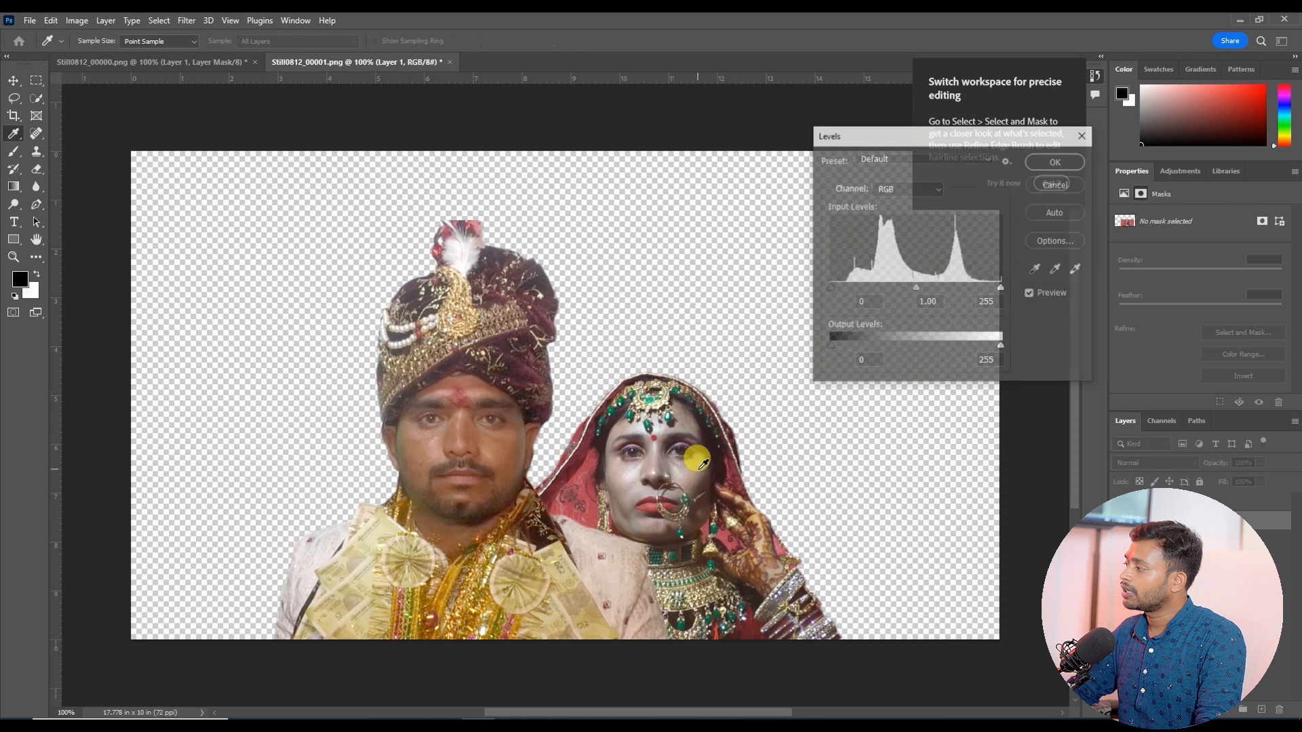
{"action": "left_click", "coordinate": [1048, 213]}
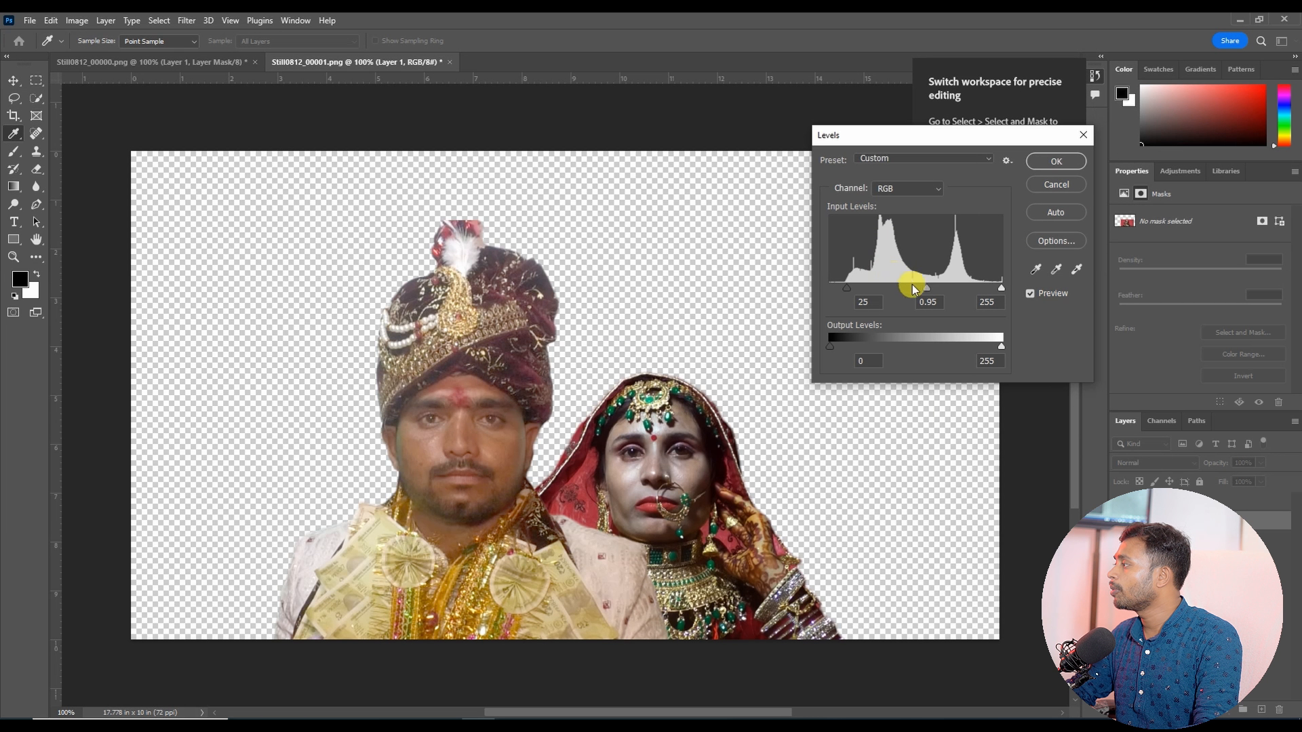
{"action": "left_click_drag", "start_coordinate": [923, 292], "coordinate": [917, 291]}
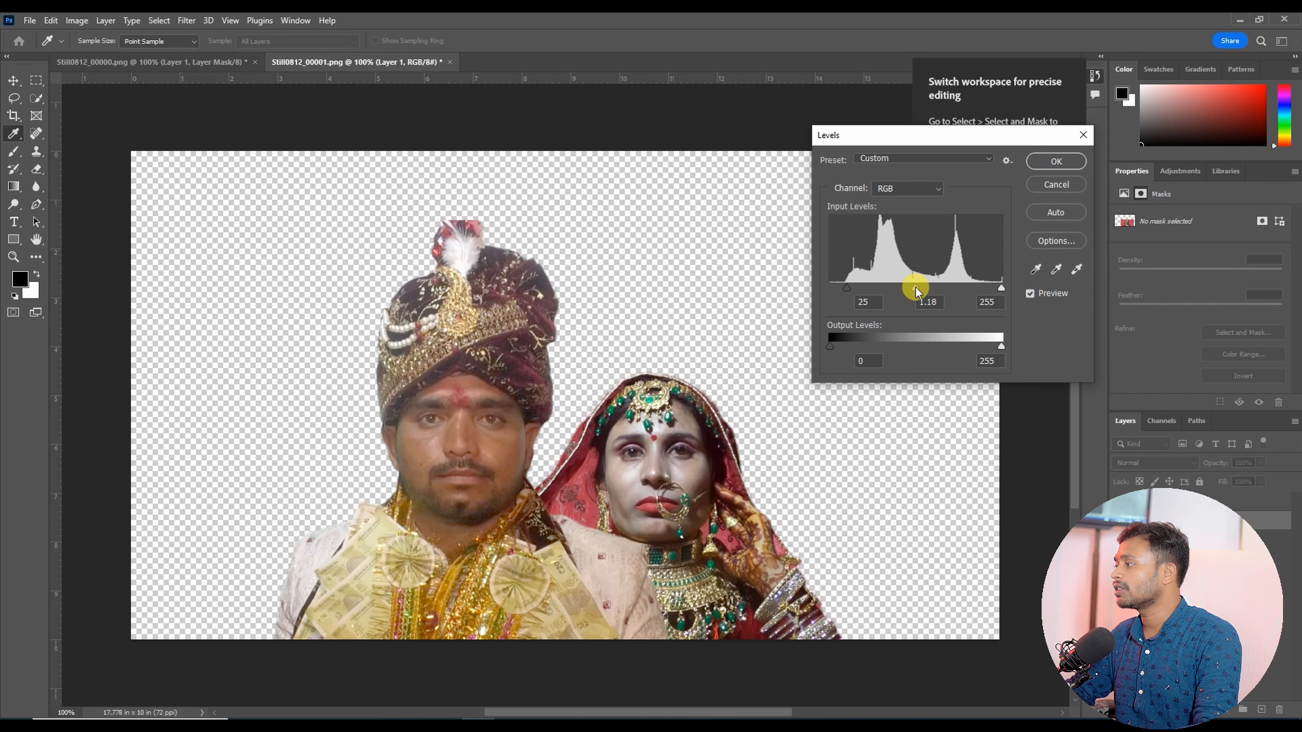
{"action": "left_click", "coordinate": [1058, 165]}
{"action": "key", "text": "v"}
{"action": "left_click", "coordinate": [517, 436]}
{"action": "left_click", "coordinate": [610, 256]}
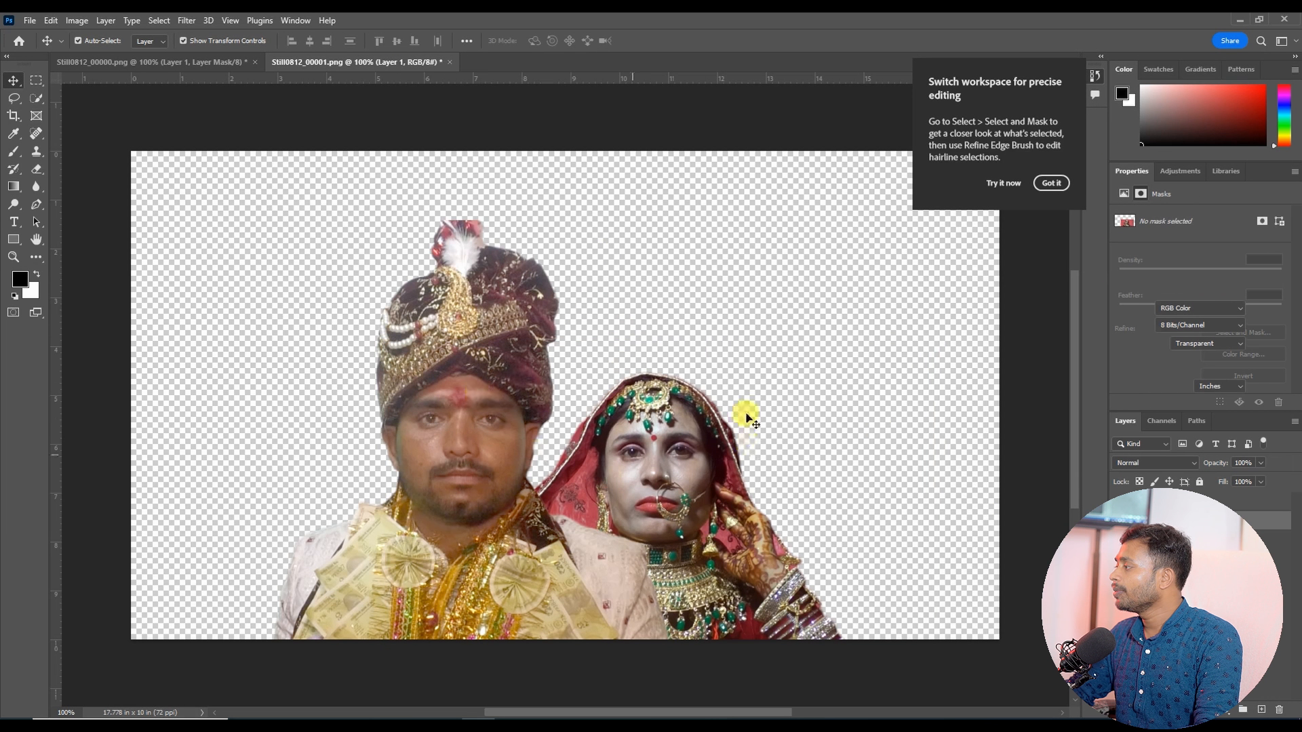
{"action": "left_click", "coordinate": [580, 428]}
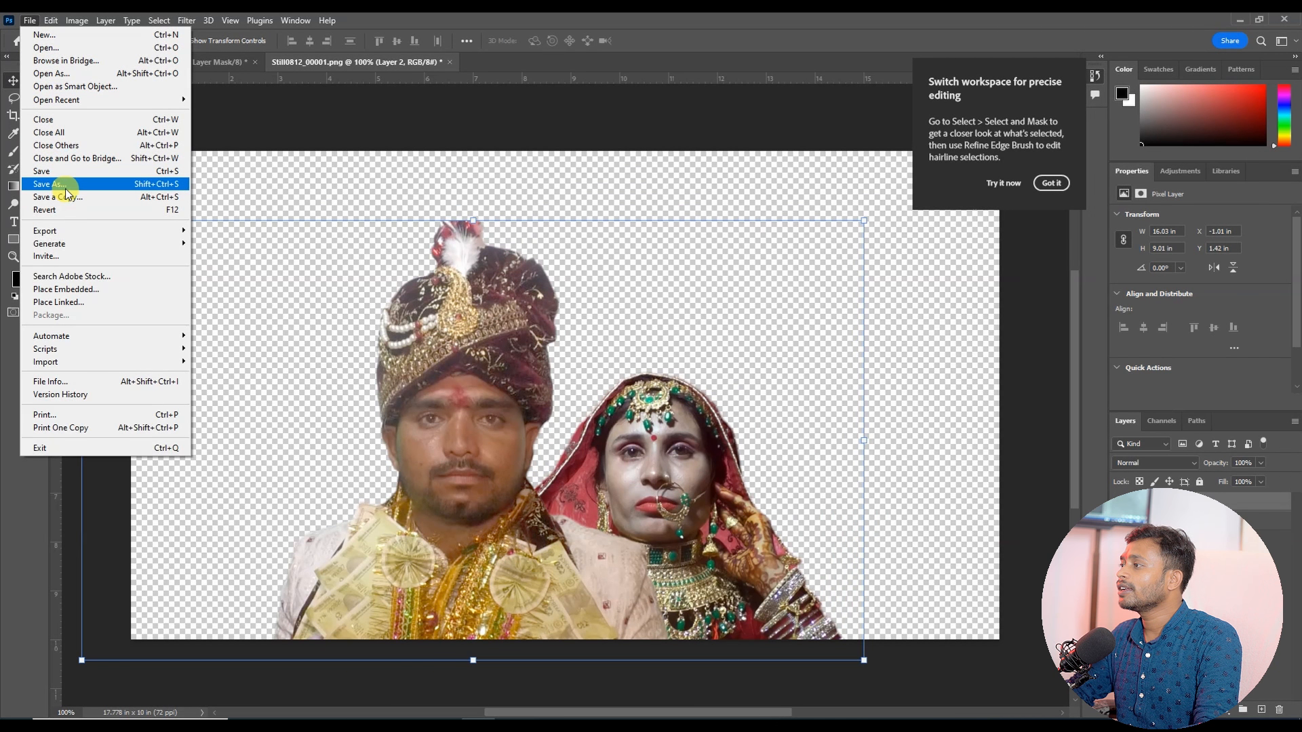
Step: Save the composite as C.psd in the Ramkuwar Footage folder on the Desktop
{"action": "left_click", "coordinate": [61, 185]}
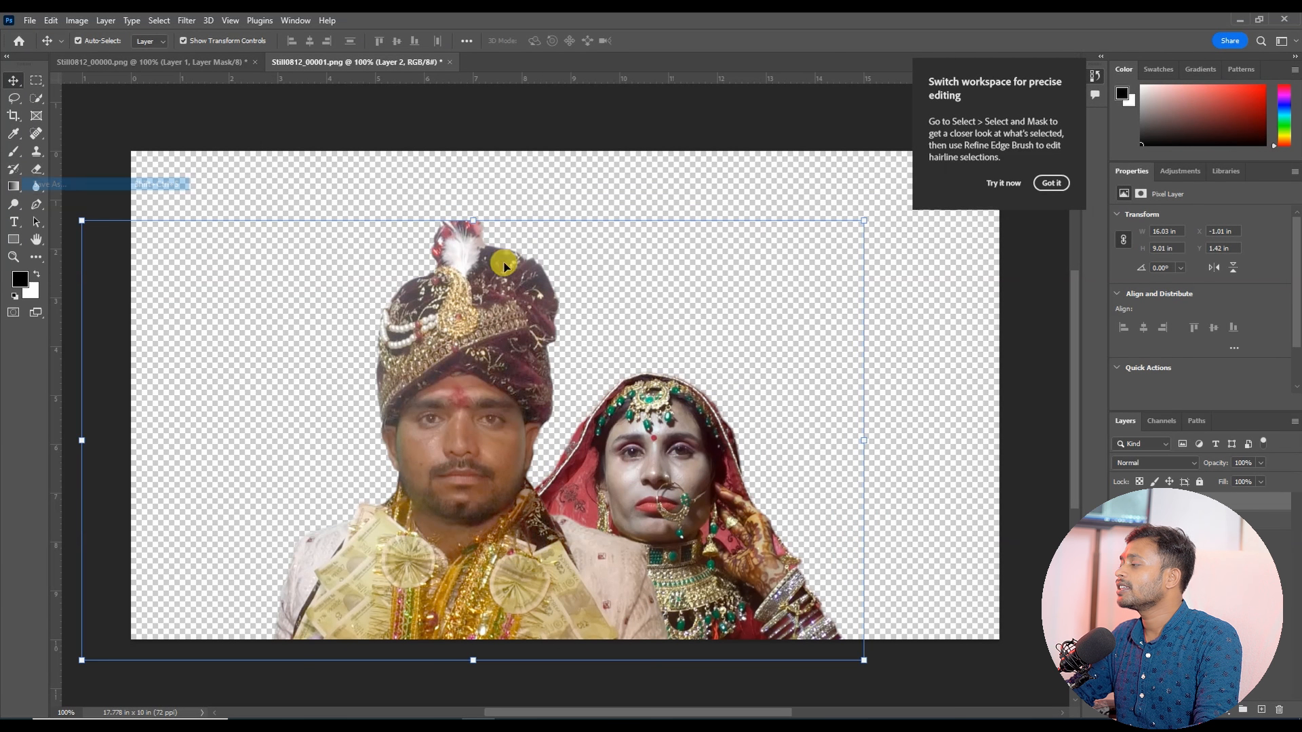
{"action": "left_click", "coordinate": [746, 499]}
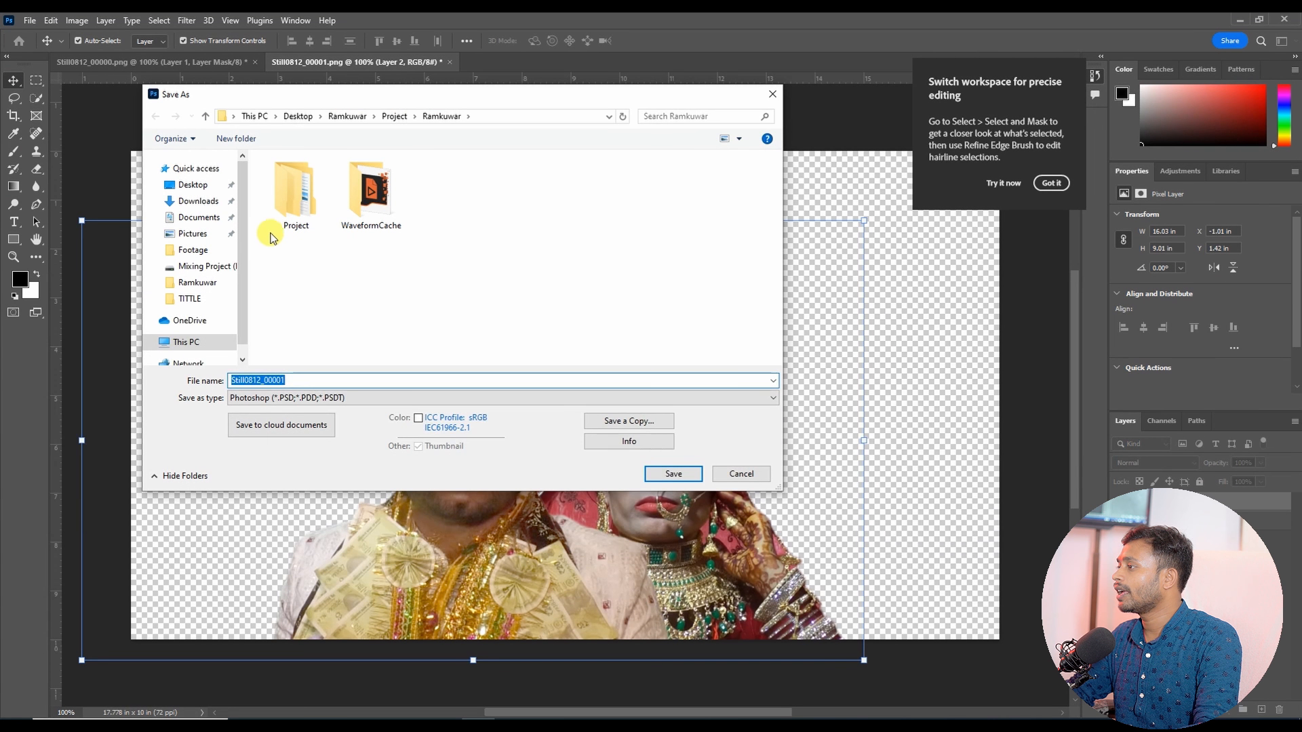
{"action": "left_click", "coordinate": [394, 116]}
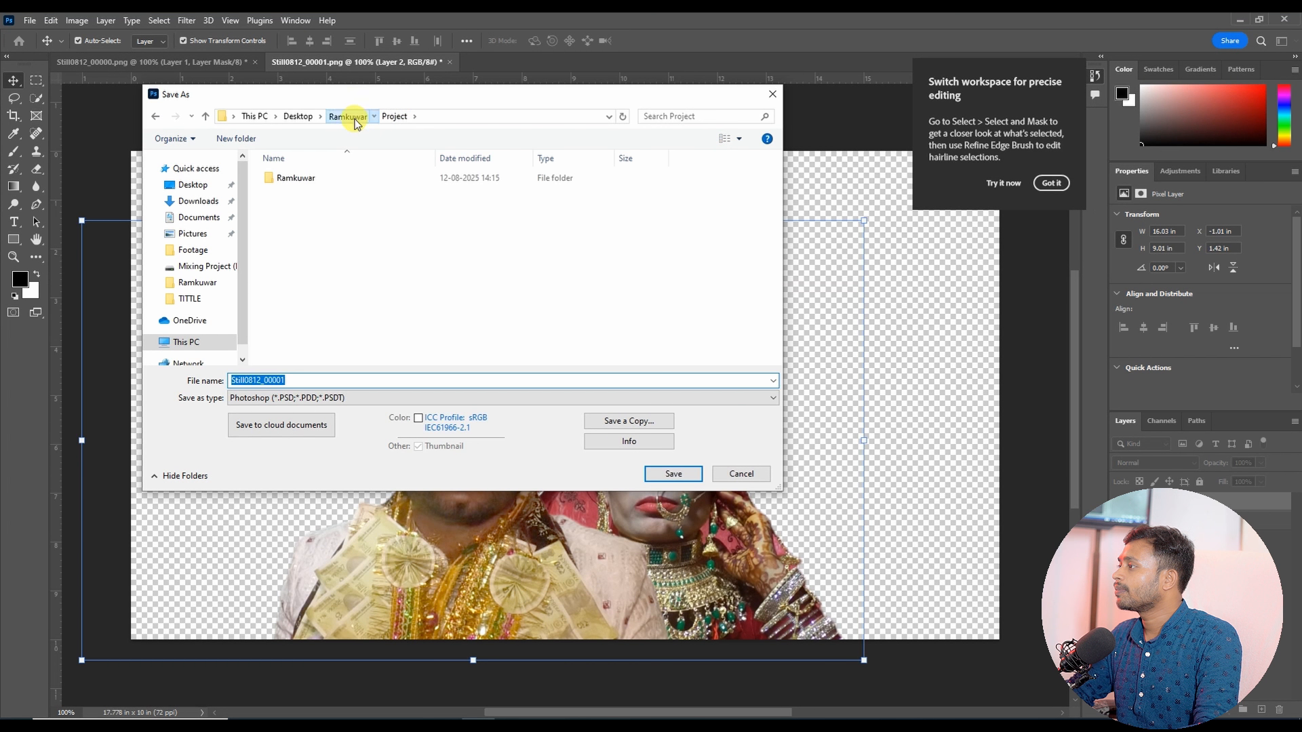
{"action": "left_click", "coordinate": [346, 117]}
{"action": "double_click", "coordinate": [292, 175]}
{"action": "left_click", "coordinate": [197, 342]}
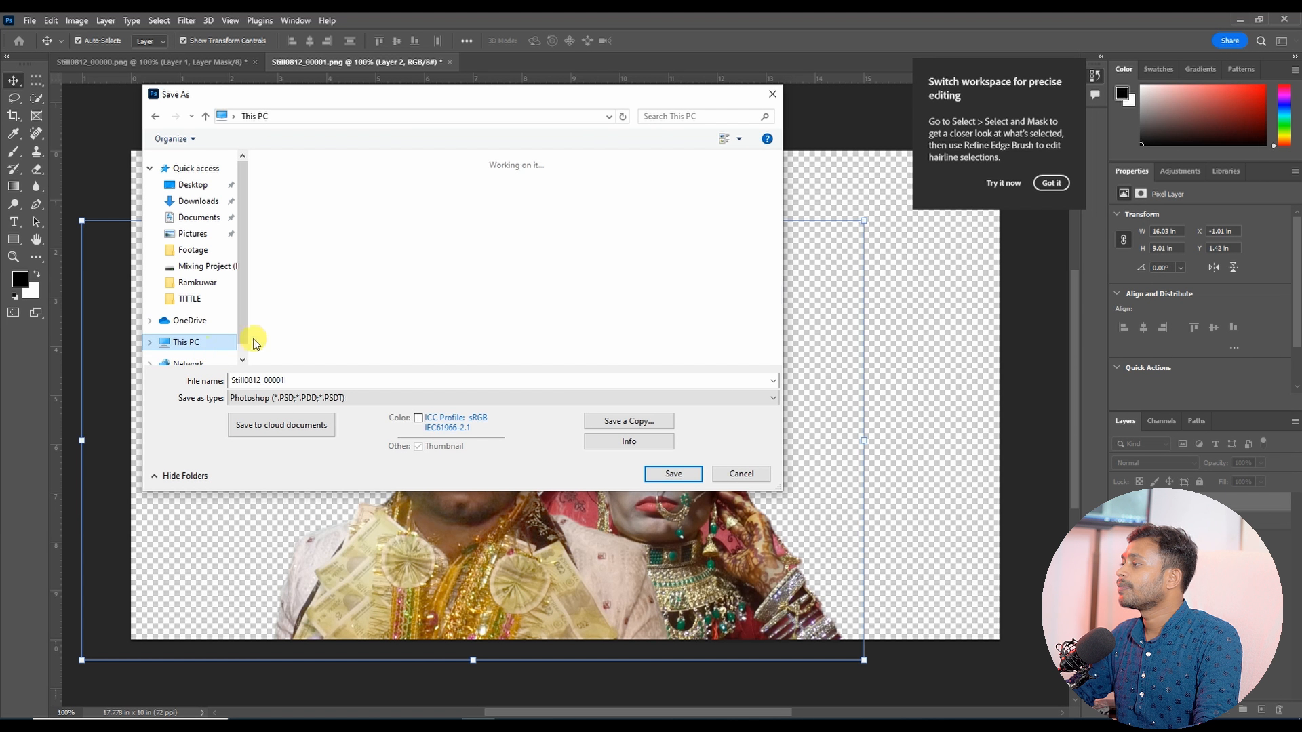
{"action": "double_click", "coordinate": [461, 190]}
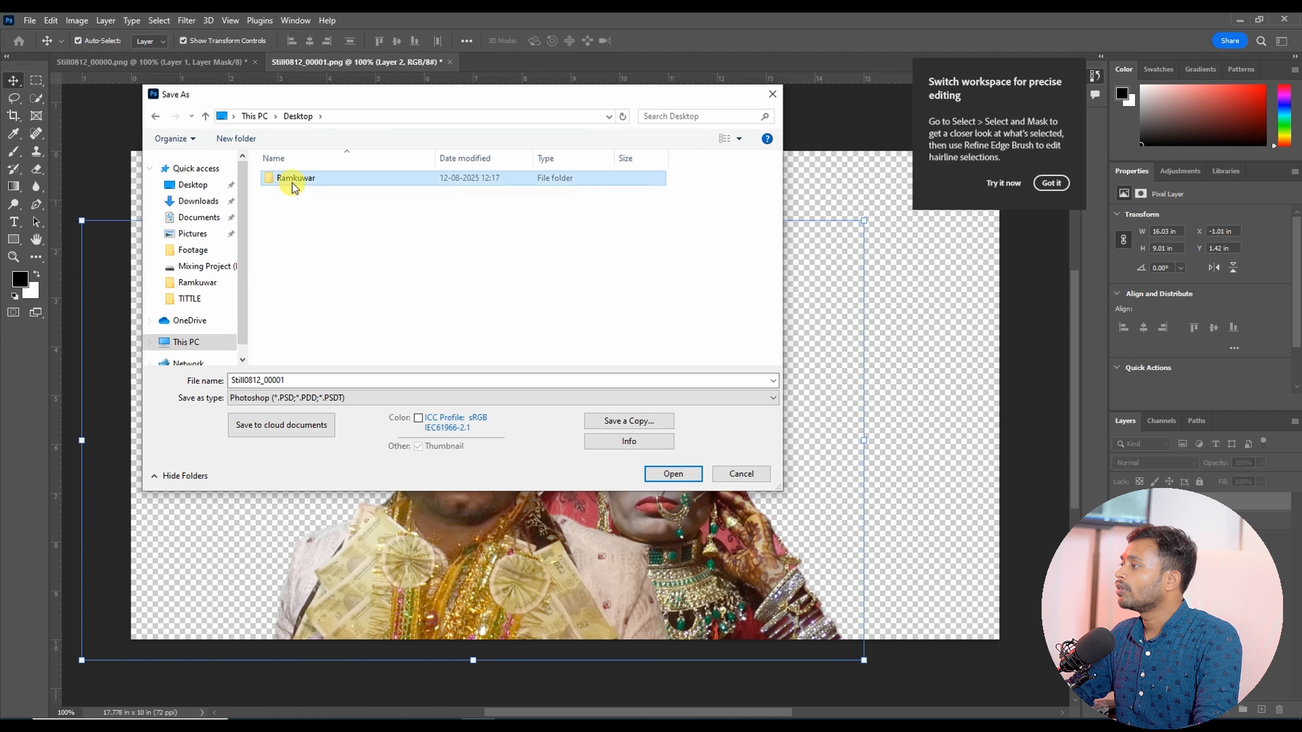
{"action": "double_click", "coordinate": [292, 178]}
{"action": "double_click", "coordinate": [292, 178]}
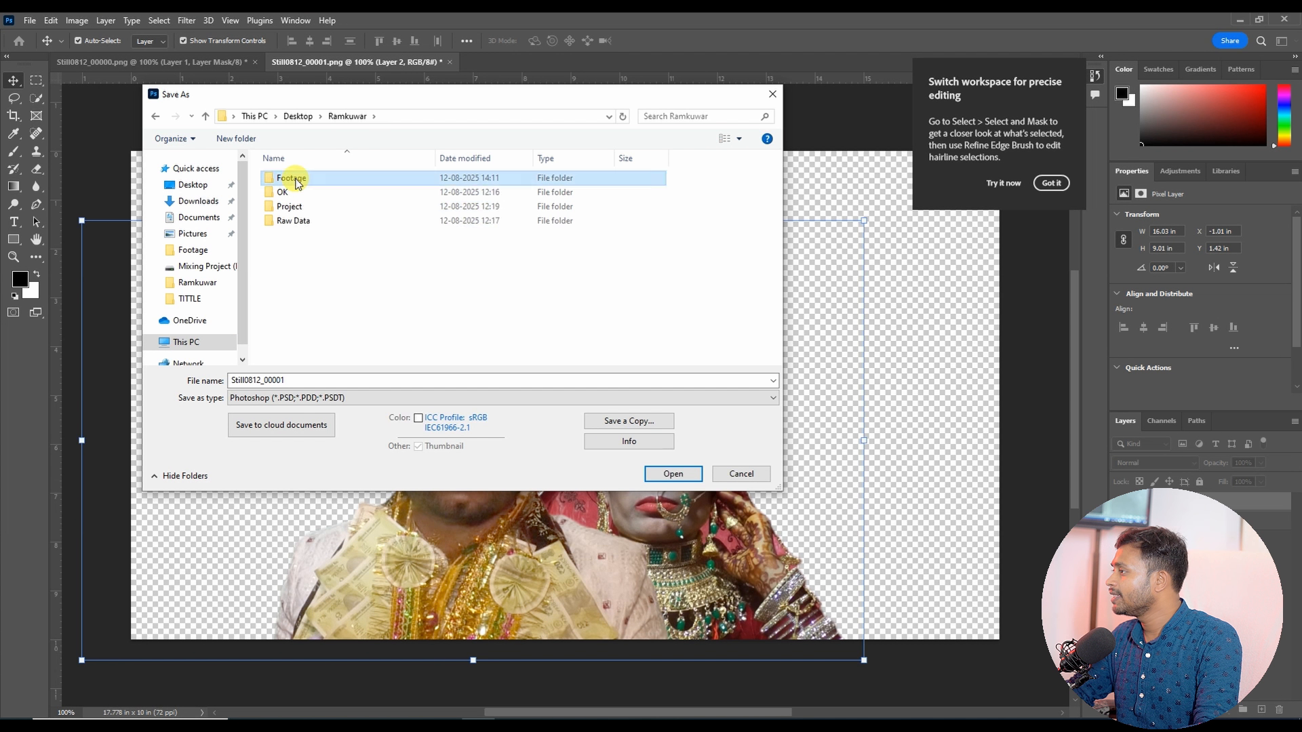
{"action": "double_click", "coordinate": [299, 380]}
{"action": "type", "text": "C"}
{"action": "key", "text": "Return"}
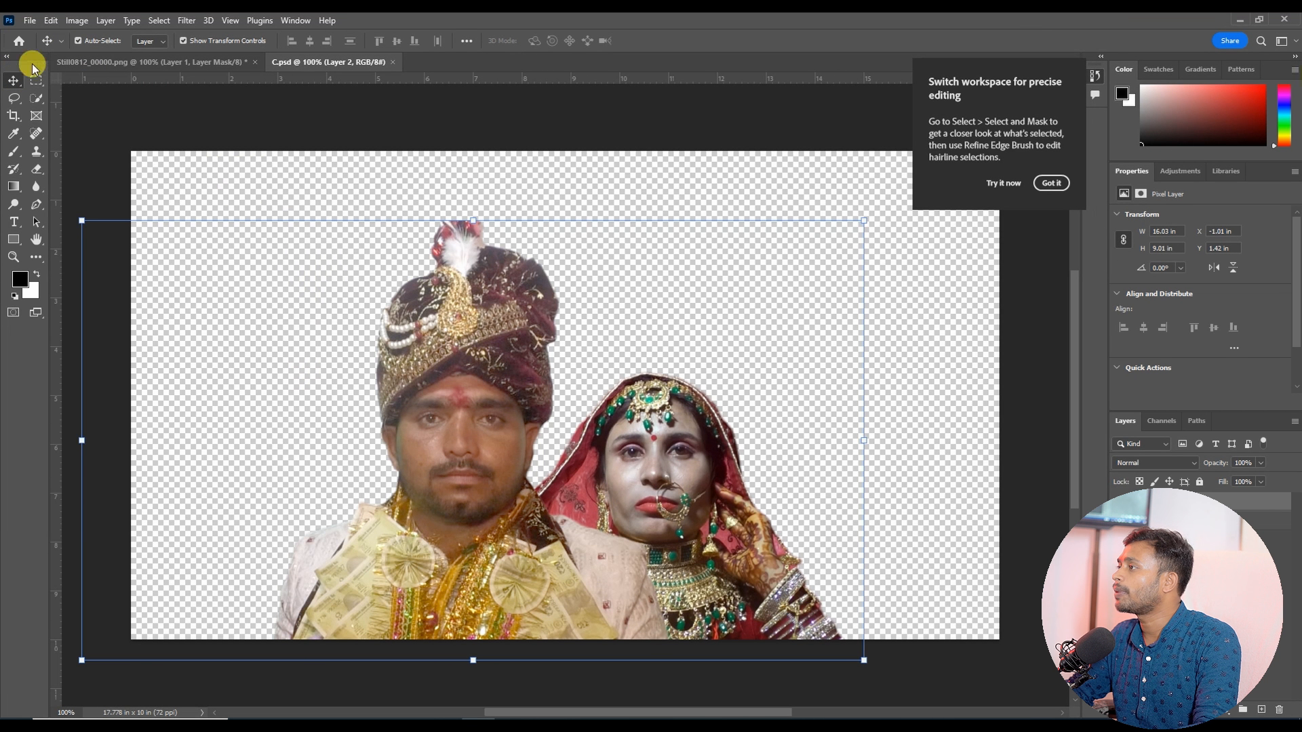
Step: Switch to EDIUS and delete all clips from Sequence7's timeline
{"action": "left_click", "coordinate": [1241, 19]}
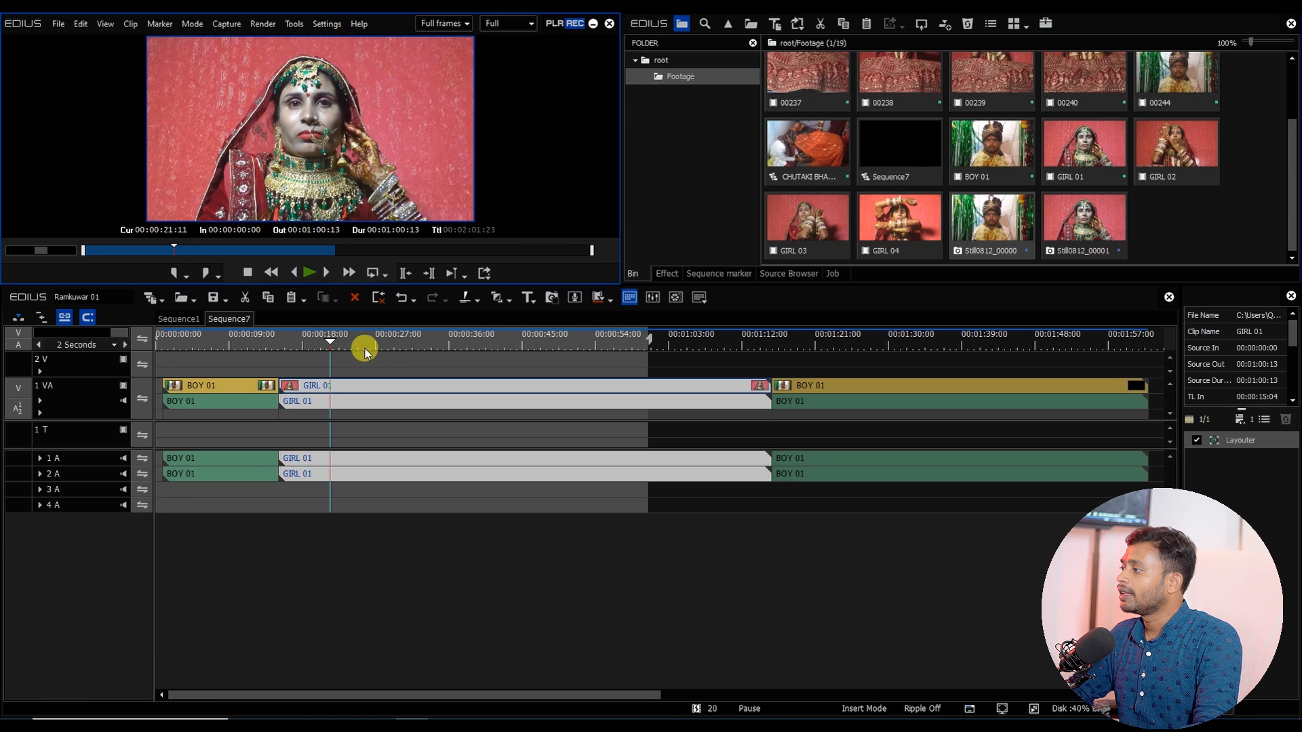
{"action": "left_click", "coordinate": [226, 347]}
{"action": "key", "text": "ctrl+a"}
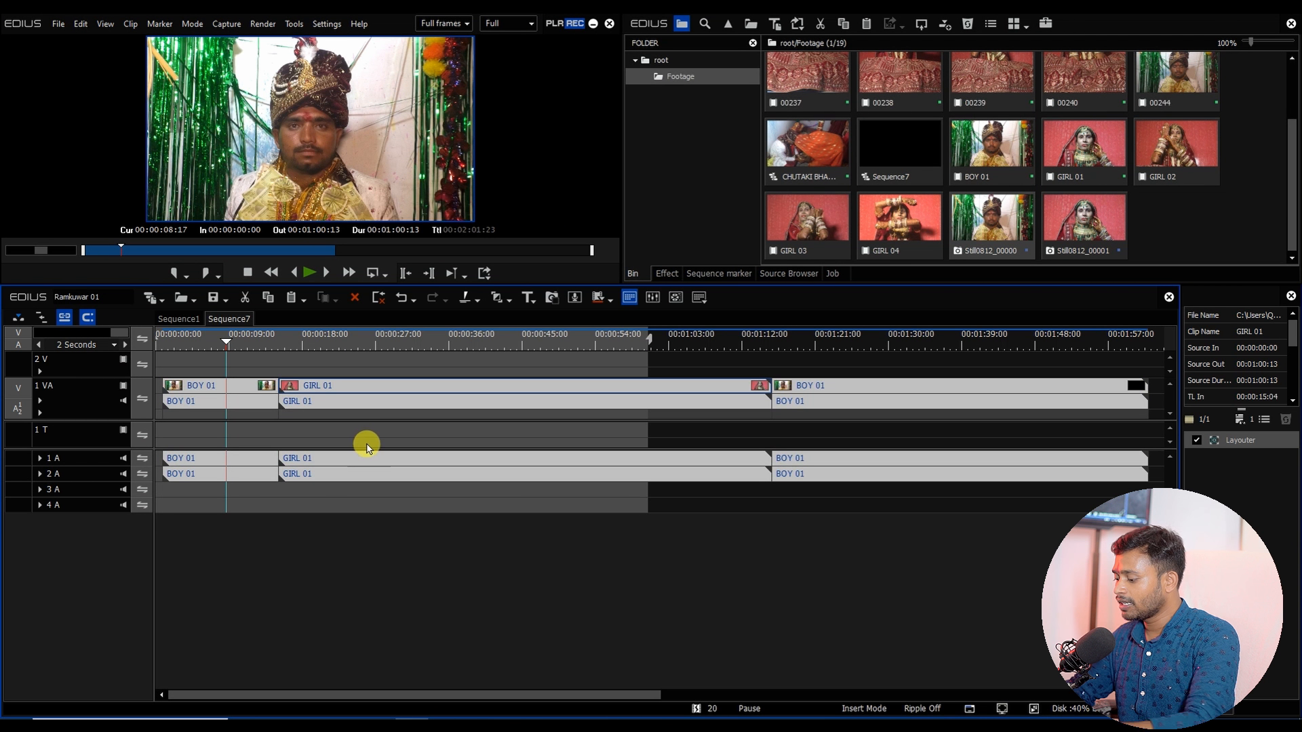
{"action": "key", "text": "Delete"}
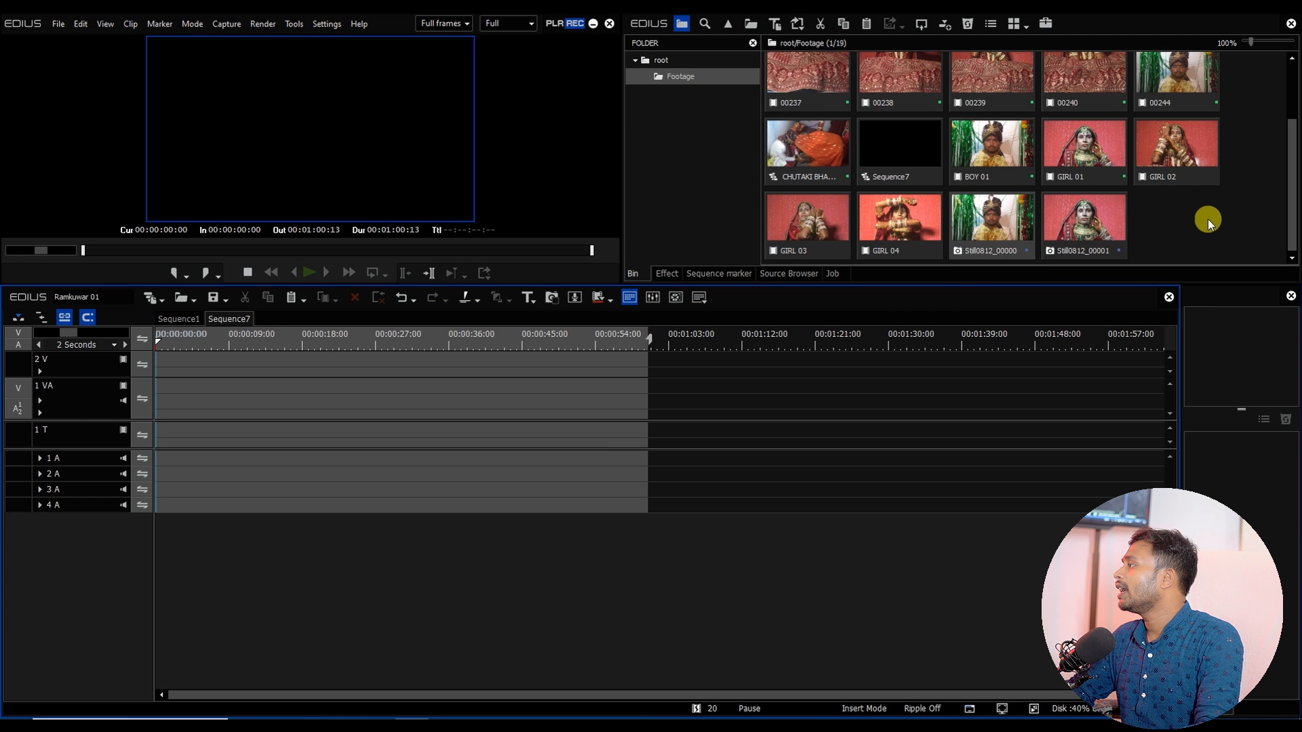
Step: Import the C.psd composite from the Ramkuwar Footage folder on the Desktop into the bin
{"action": "double_click", "coordinate": [1208, 221]}
{"action": "left_click", "coordinate": [241, 206]}
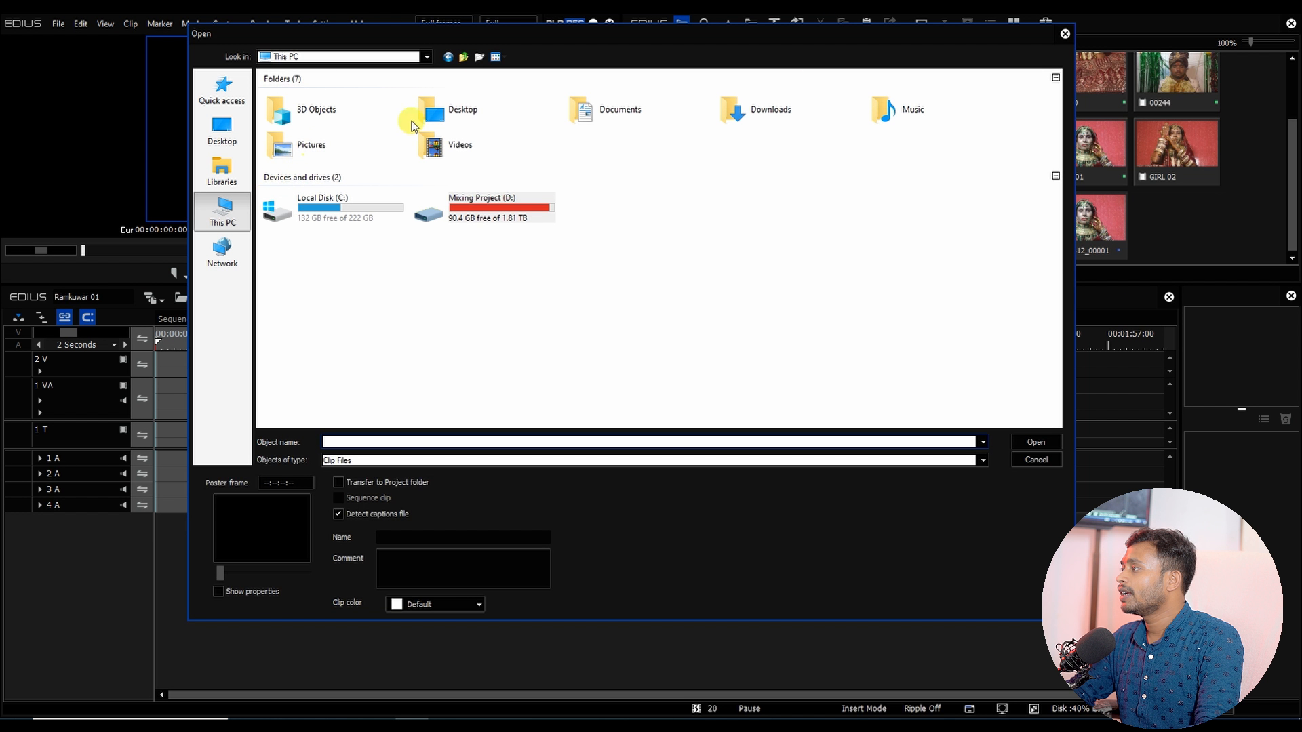
{"action": "double_click", "coordinate": [519, 113]}
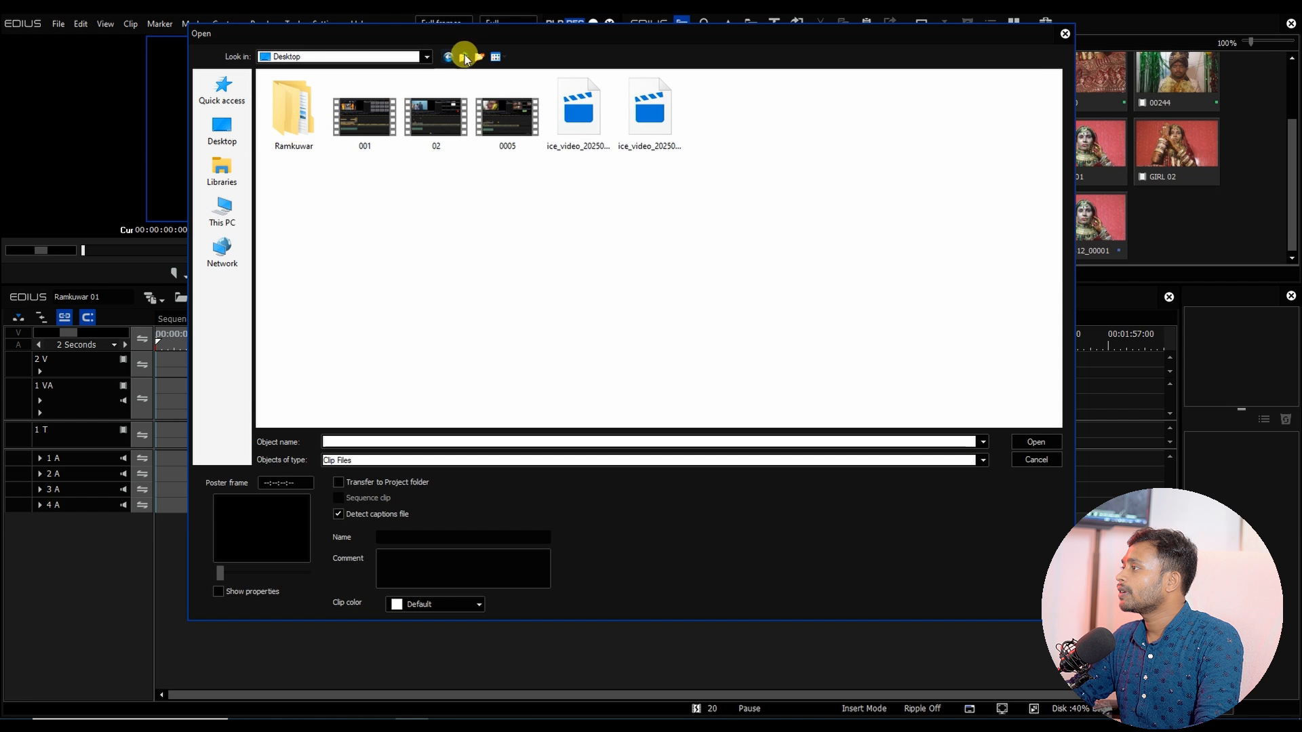
{"action": "left_click", "coordinate": [465, 57]}
{"action": "left_click", "coordinate": [222, 129]}
{"action": "double_click", "coordinate": [294, 132]}
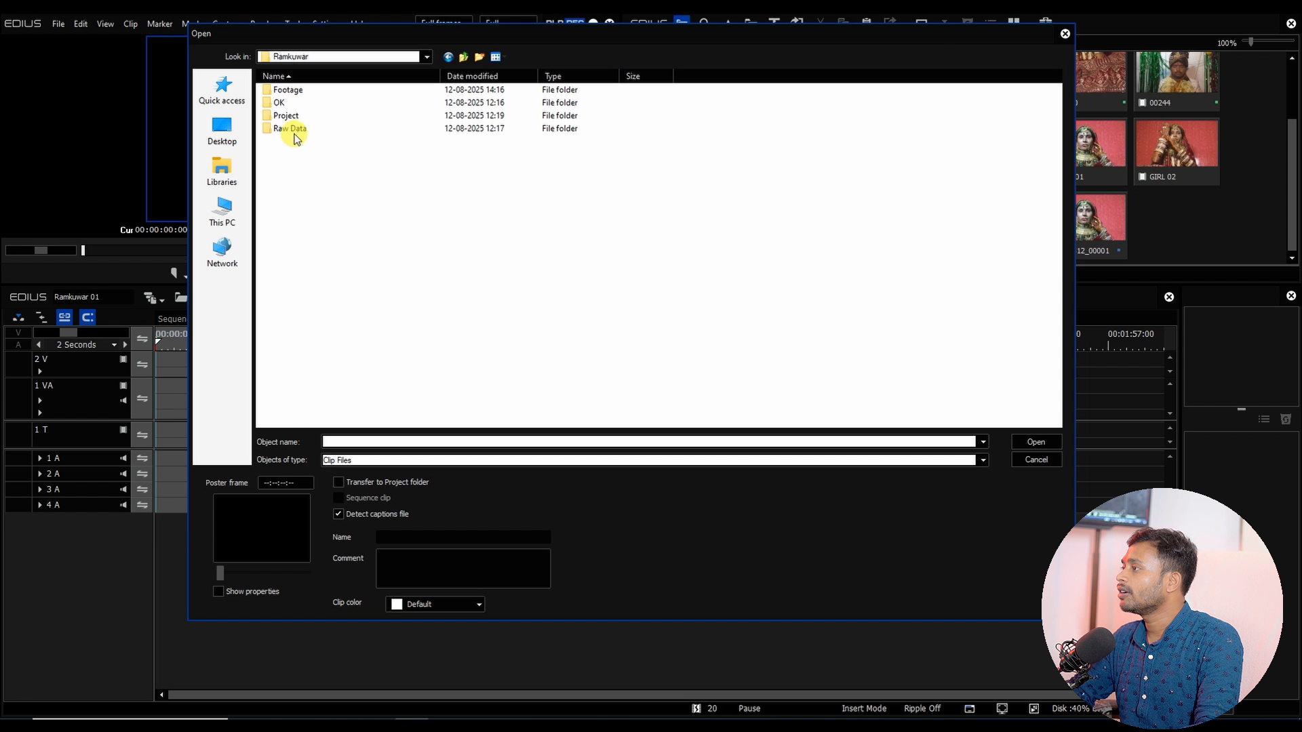
{"action": "double_click", "coordinate": [288, 90]}
{"action": "left_click", "coordinate": [371, 119]}
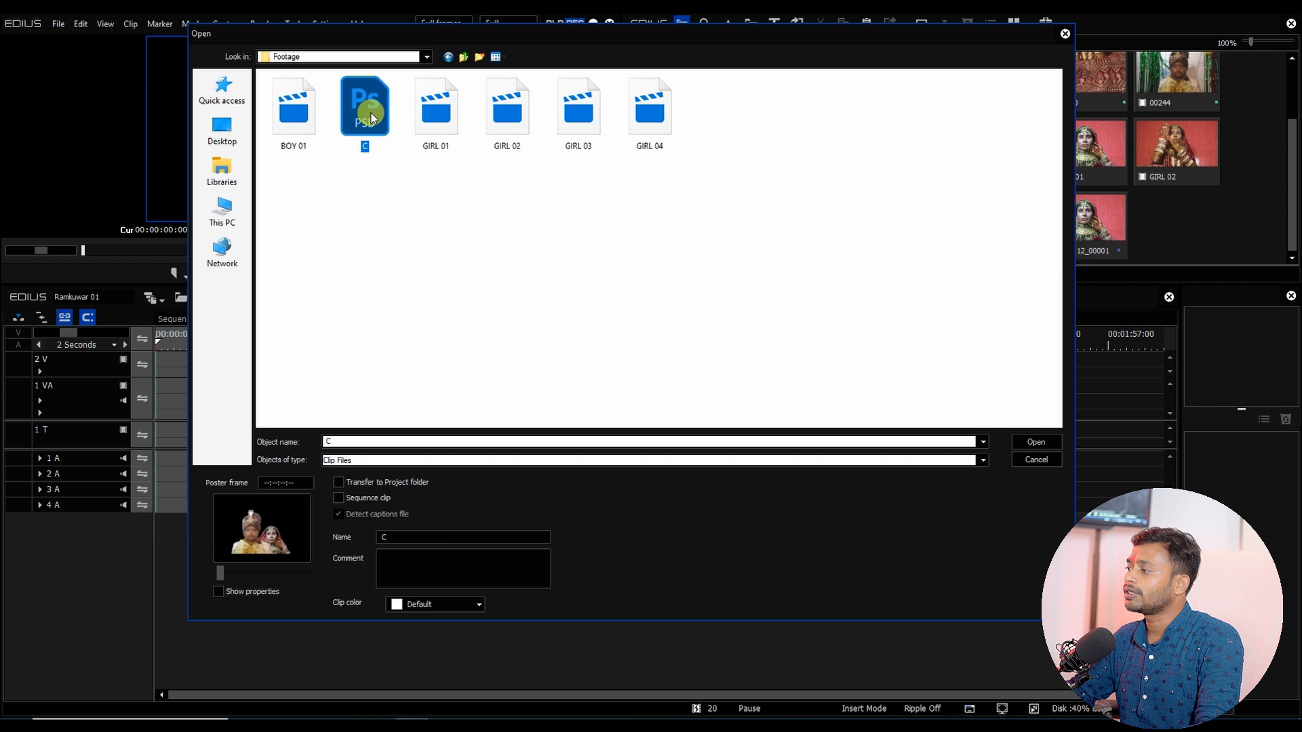
{"action": "double_click", "coordinate": [371, 119]}
Step: Place the C still at the start of track 2V and stretch it to about 1:04 long
{"action": "left_click_drag", "start_coordinate": [1143, 207], "coordinate": [151, 357]}
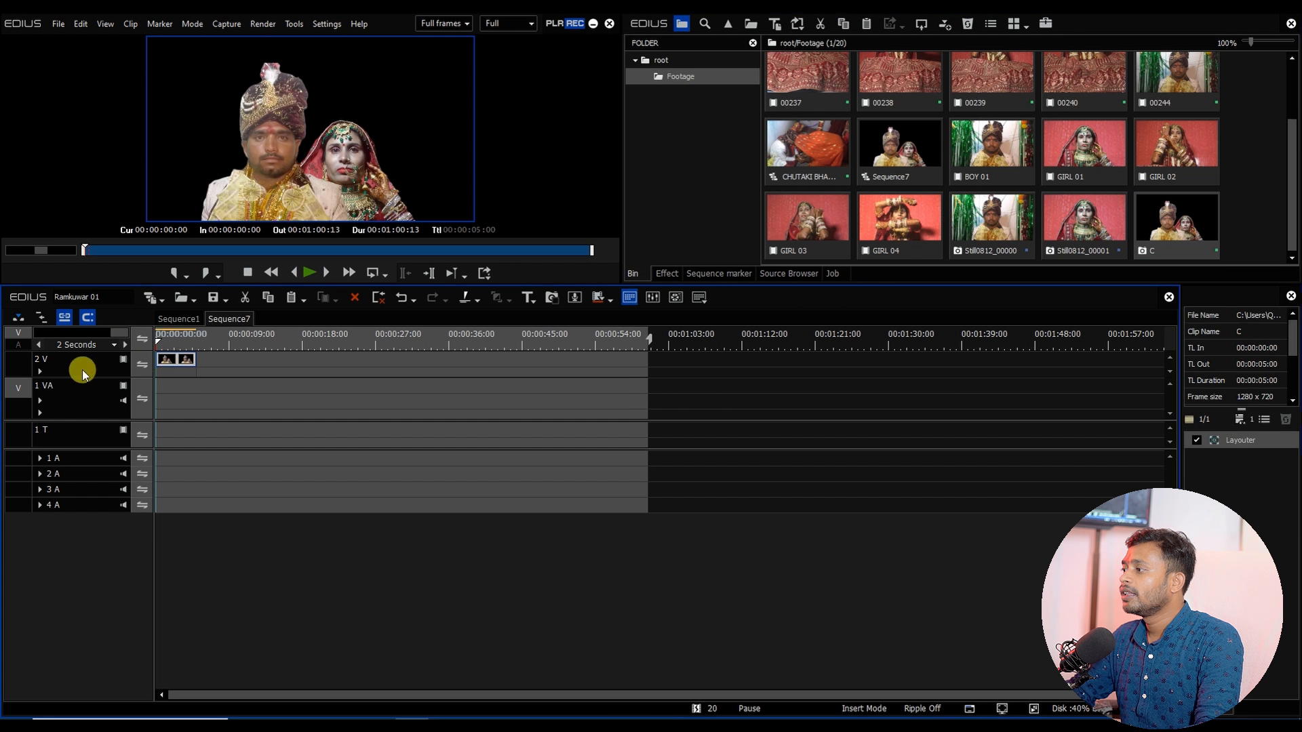
{"action": "left_click", "coordinate": [180, 361]}
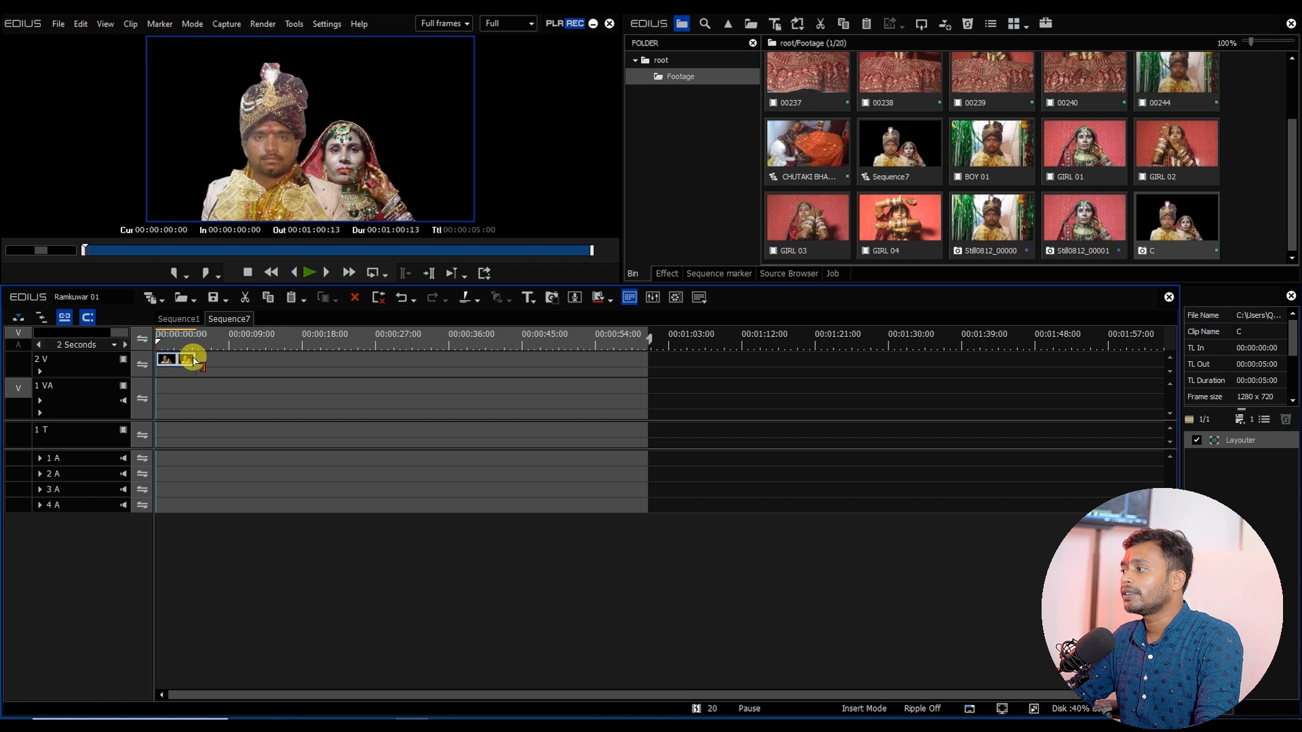
{"action": "left_click_drag", "start_coordinate": [193, 363], "coordinate": [681, 358]}
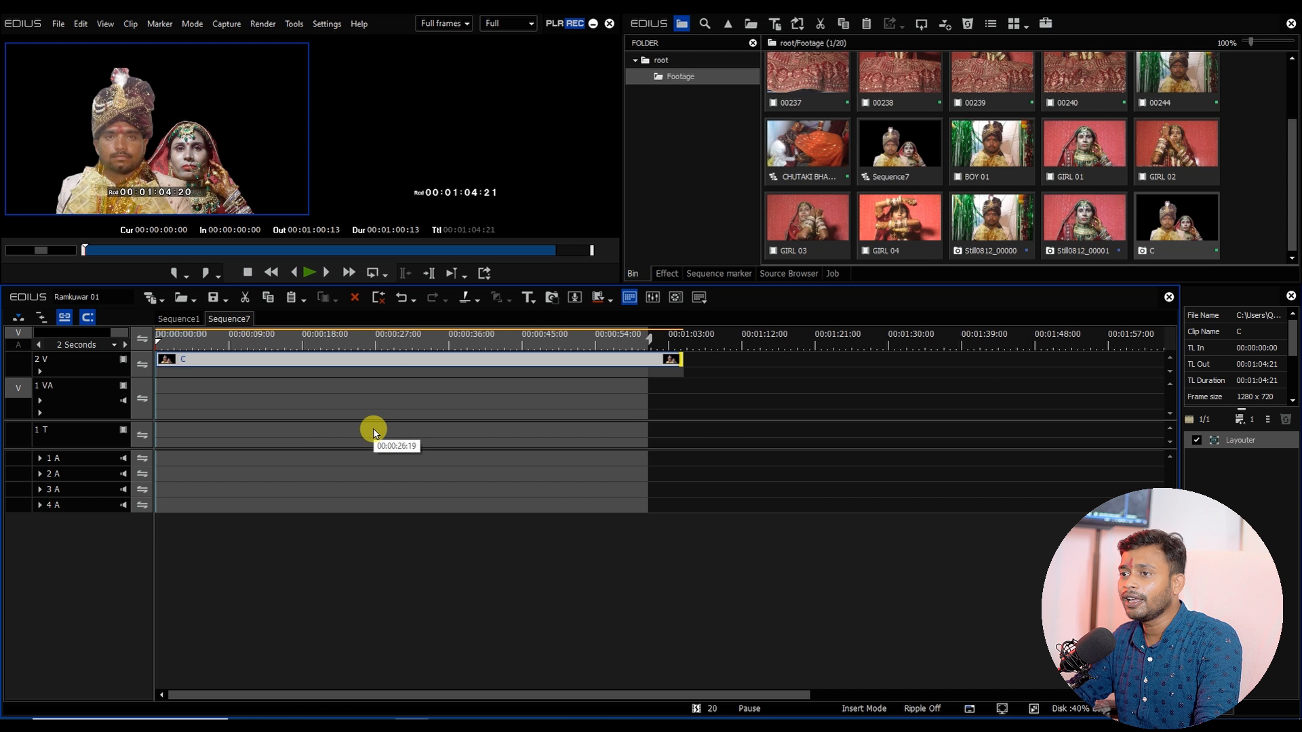
{"action": "left_click_drag", "start_coordinate": [253, 339], "coordinate": [340, 357]}
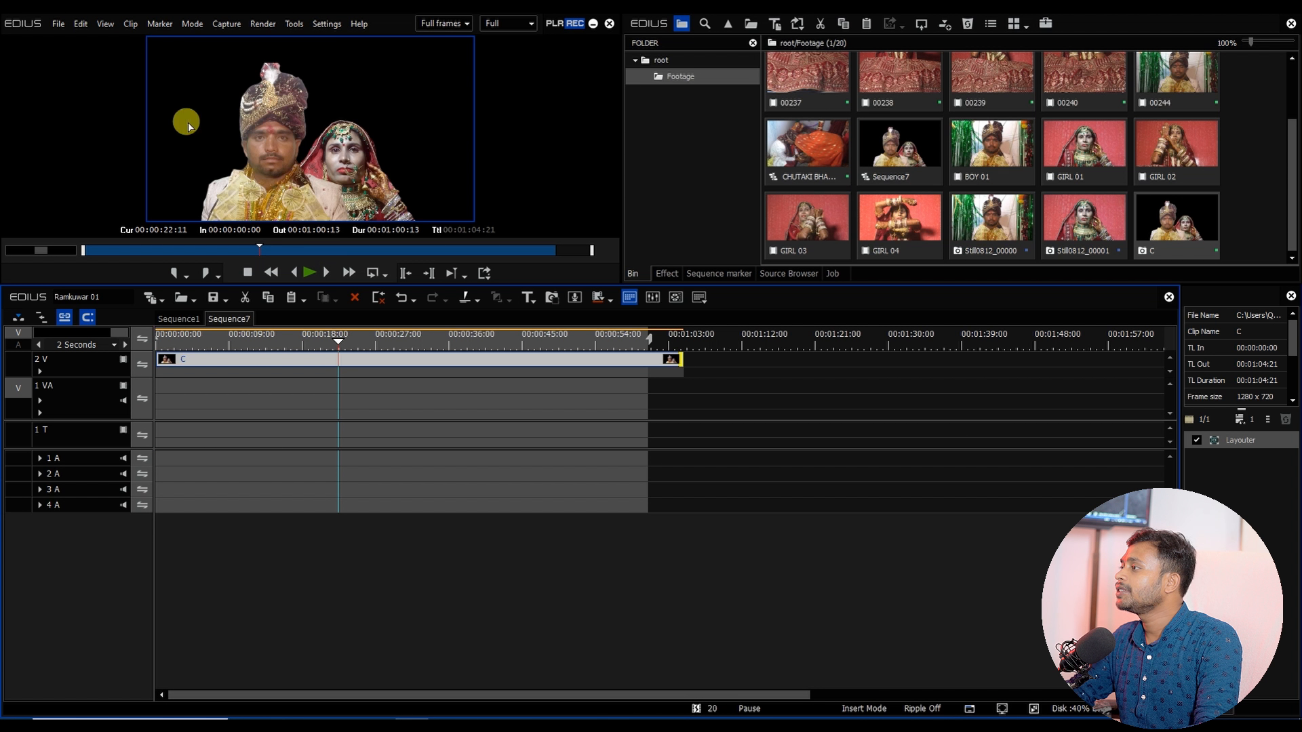
Step: Import ANSS 235 and proDAD_ X 058 from the Graphics Anil folder on the Mixing Project drive
{"action": "double_click", "coordinate": [1235, 197]}
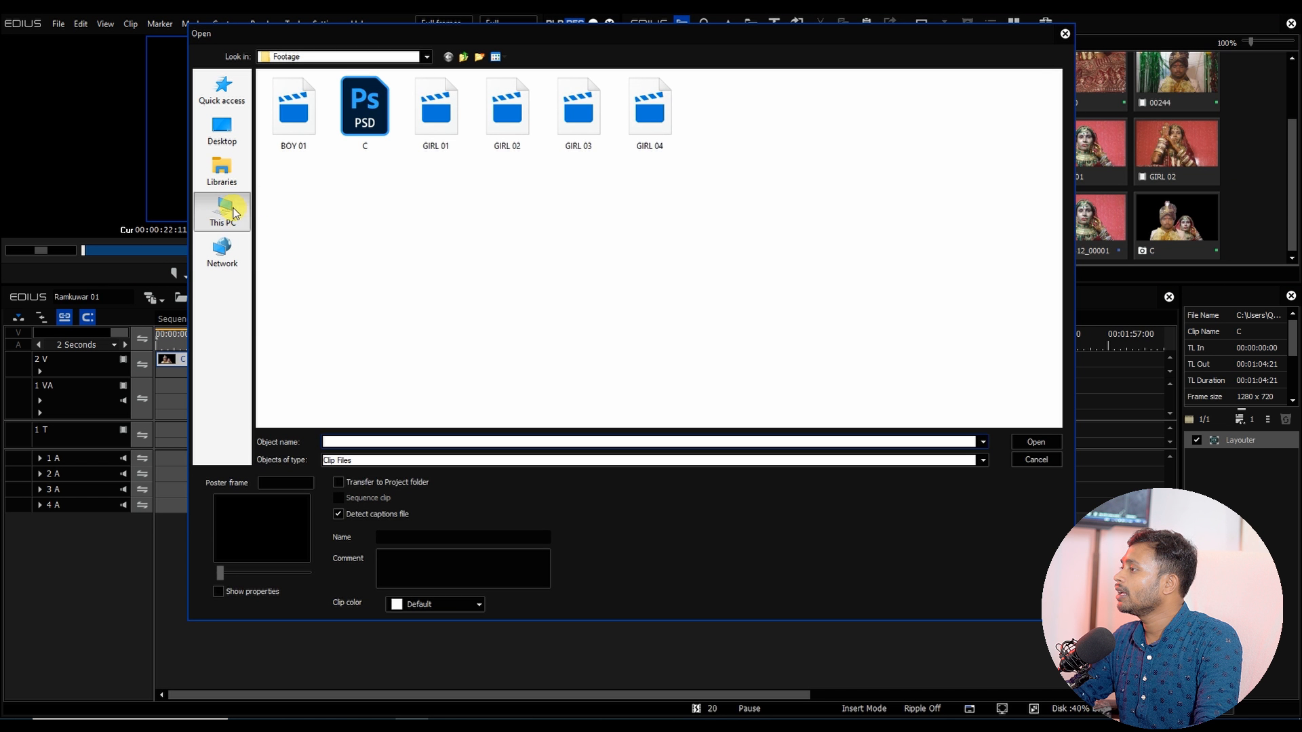
{"action": "left_click", "coordinate": [232, 212]}
{"action": "double_click", "coordinate": [477, 212]}
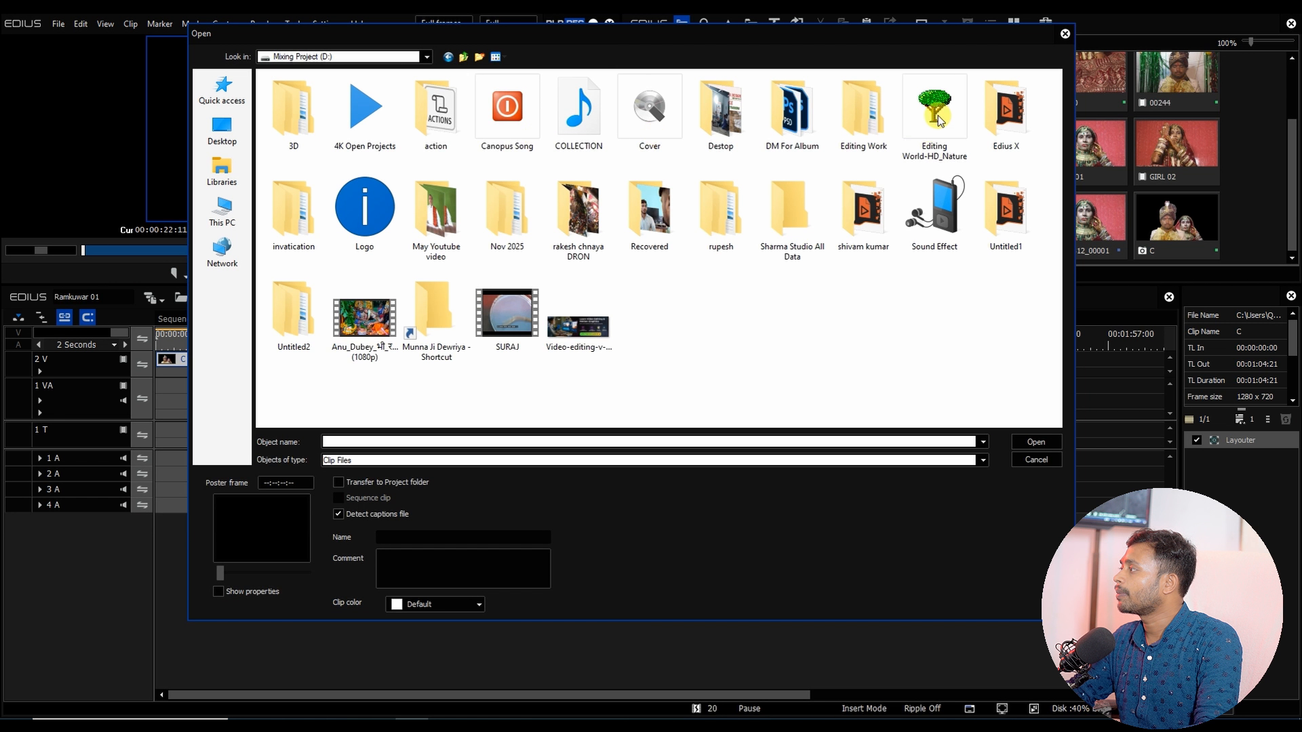
{"action": "double_click", "coordinate": [938, 120]}
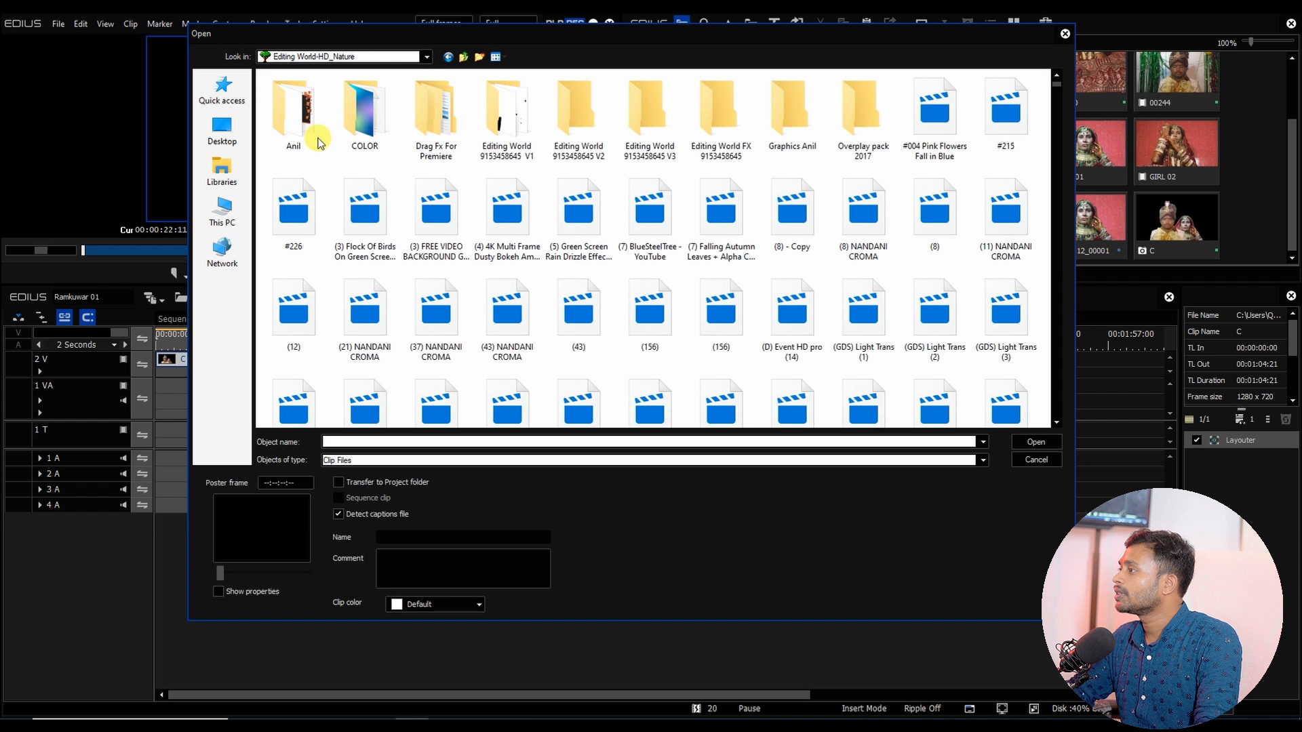
{"action": "double_click", "coordinate": [780, 108]}
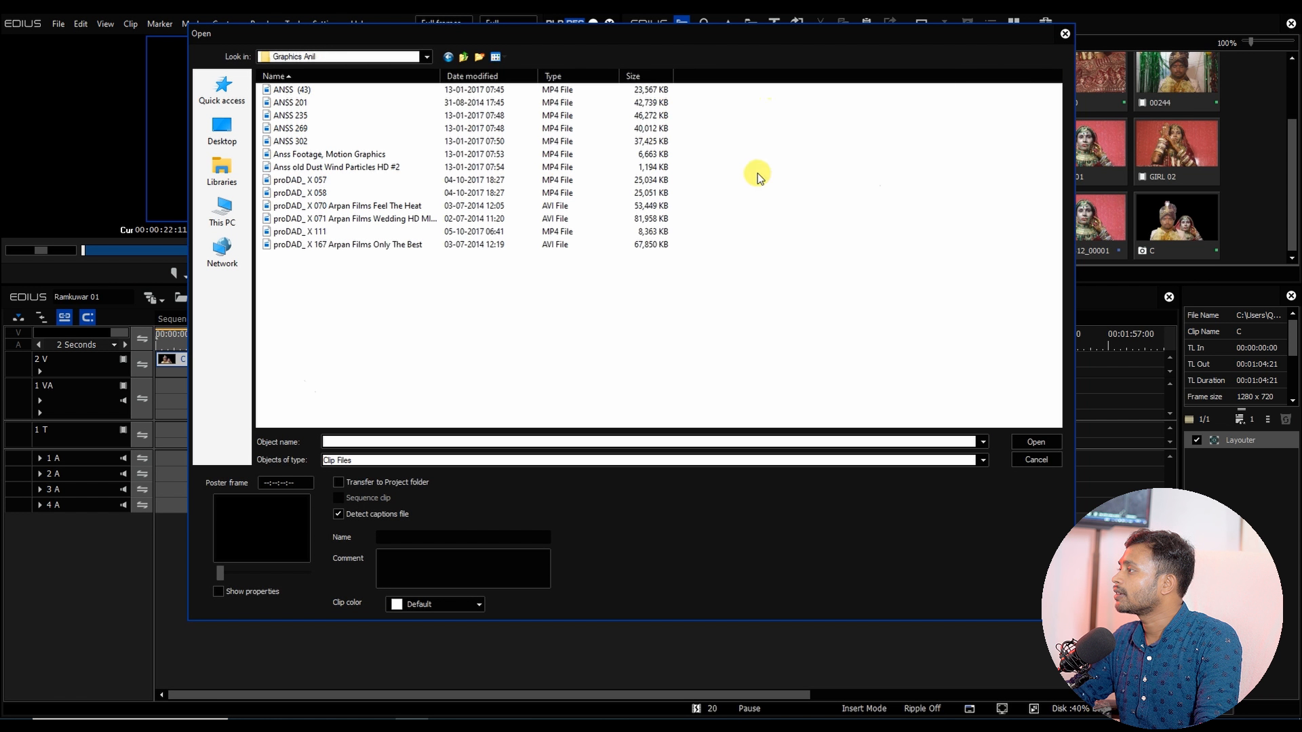
{"action": "left_click", "coordinate": [440, 201]}
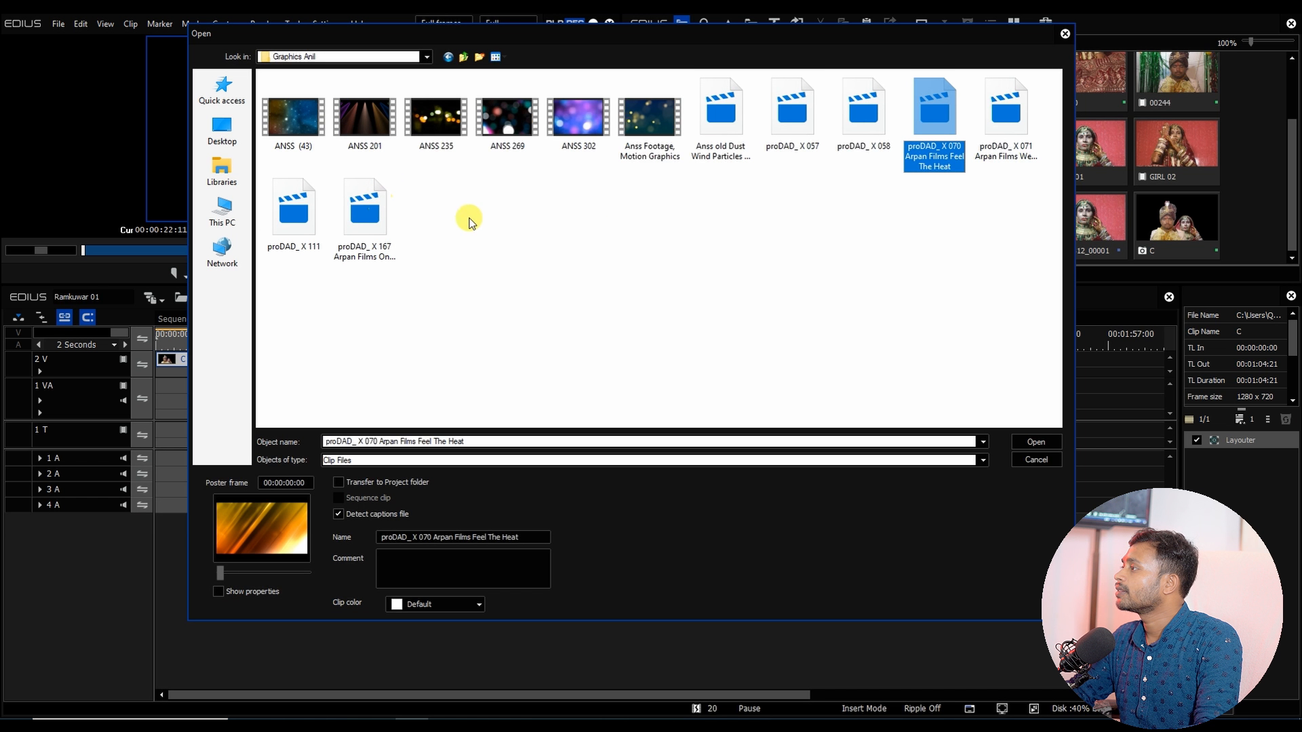
{"action": "left_click", "coordinate": [879, 128]}
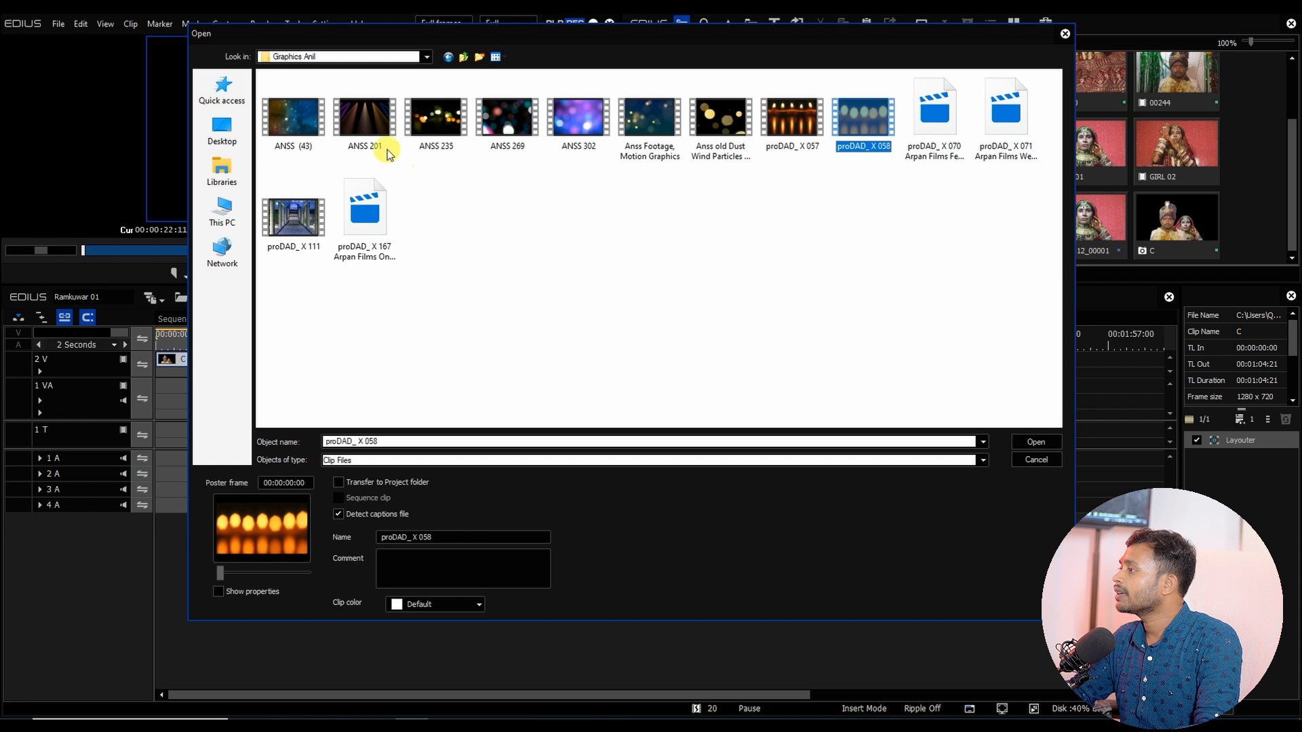
{"action": "left_click", "coordinate": [436, 119], "text": "ctrl"}
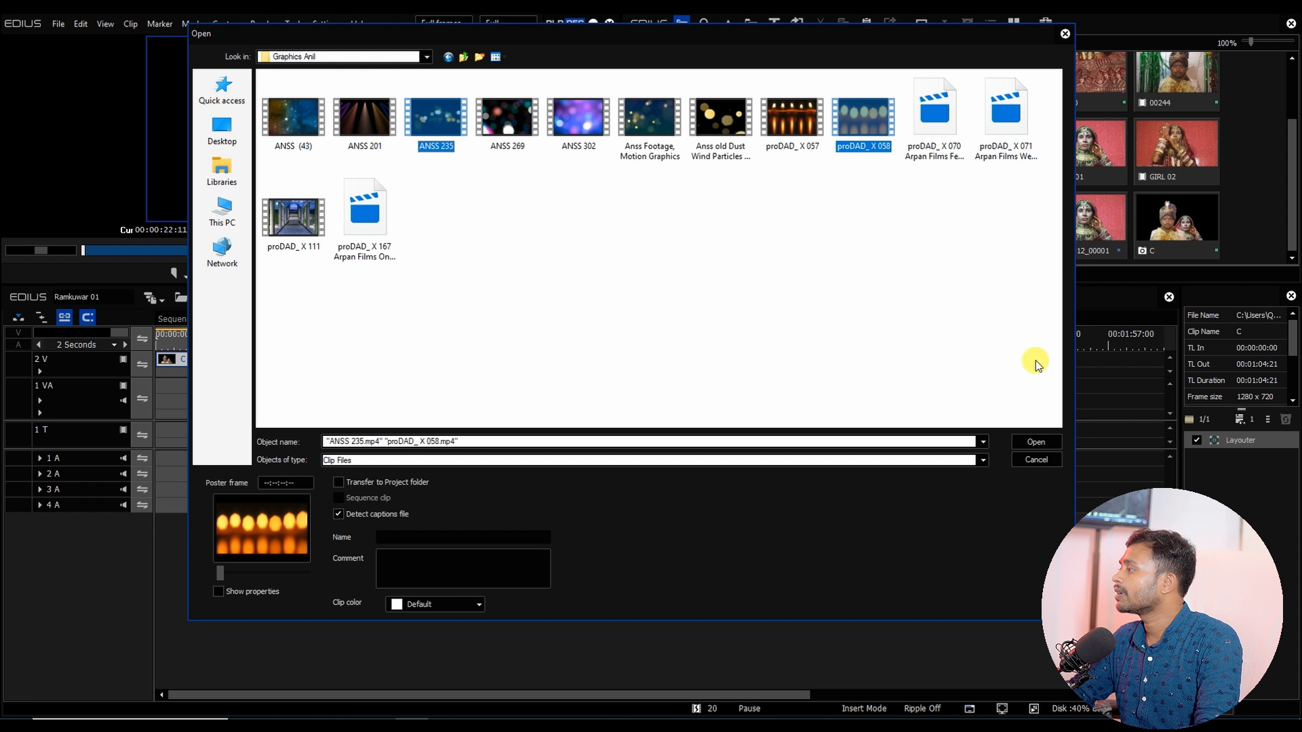
{"action": "left_click", "coordinate": [1037, 442]}
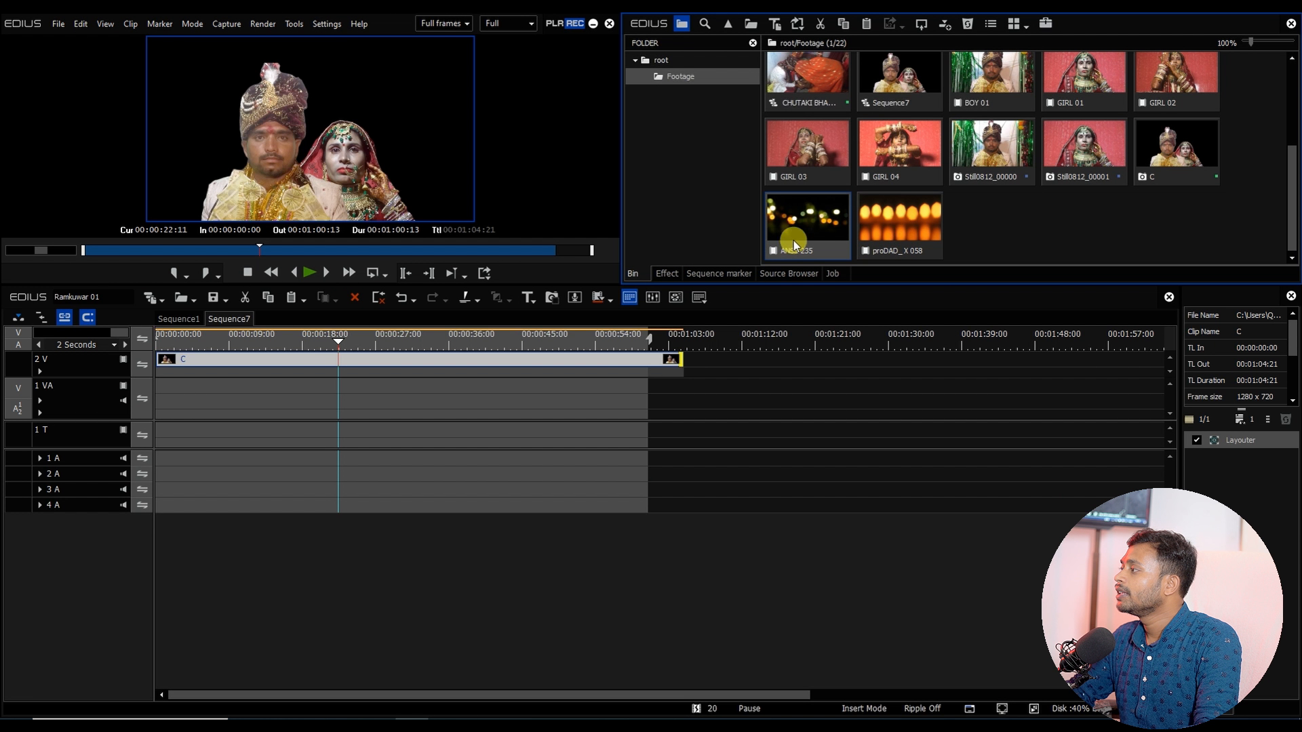
Step: Place ANSS 235 at the start of track 1VA beneath the still and delete its audio part
{"action": "left_click_drag", "start_coordinate": [794, 245], "coordinate": [162, 394]}
{"action": "left_click", "coordinate": [251, 342]}
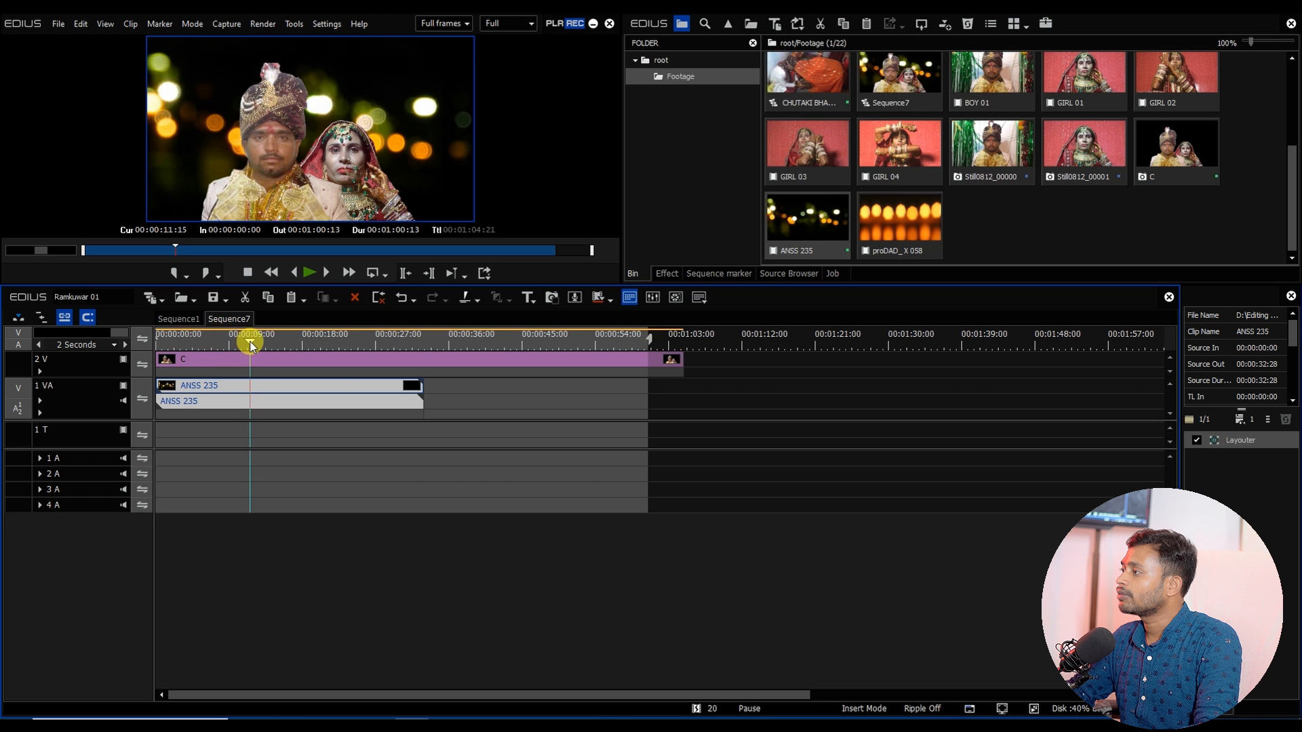
{"action": "key", "text": "Delete"}
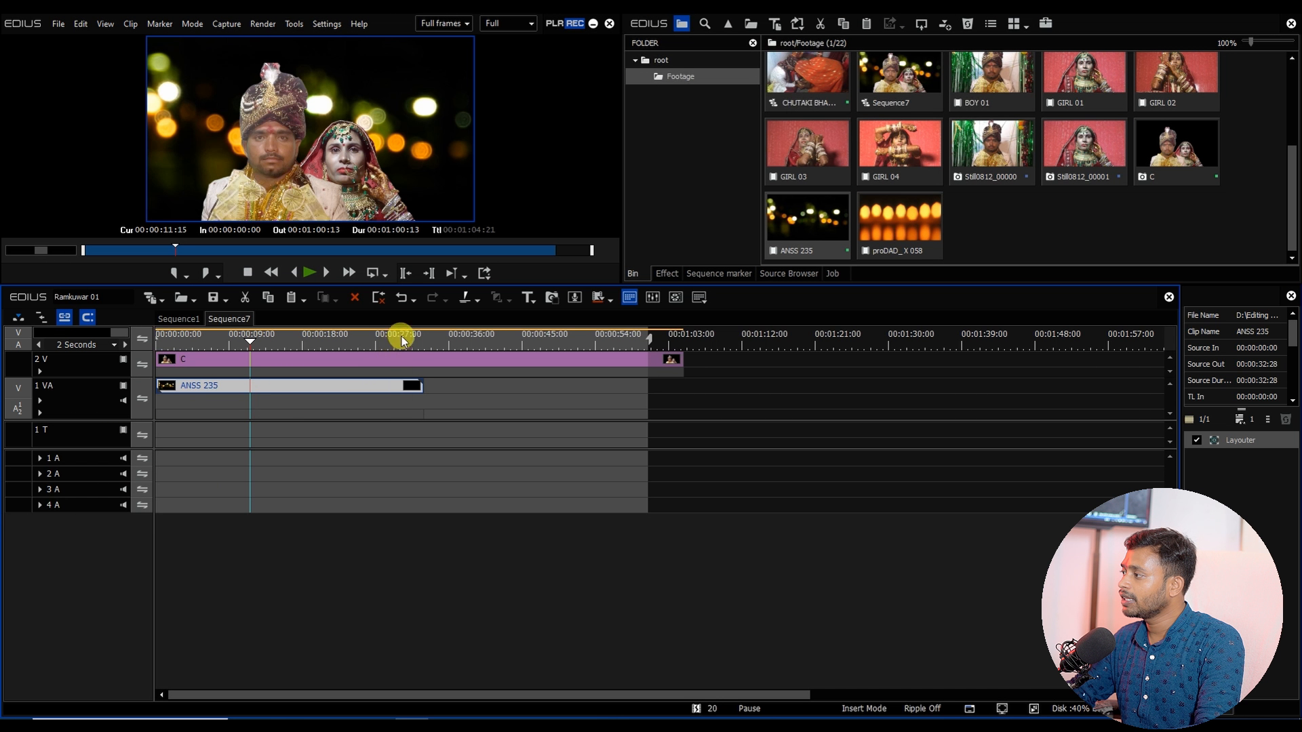
Step: Paste a copy of the ANSS 235 clip directly after the first one on track 1VA
{"action": "left_click", "coordinate": [424, 341]}
{"action": "key", "text": "ctrl+c"}
{"action": "key", "text": "ctrl+v"}
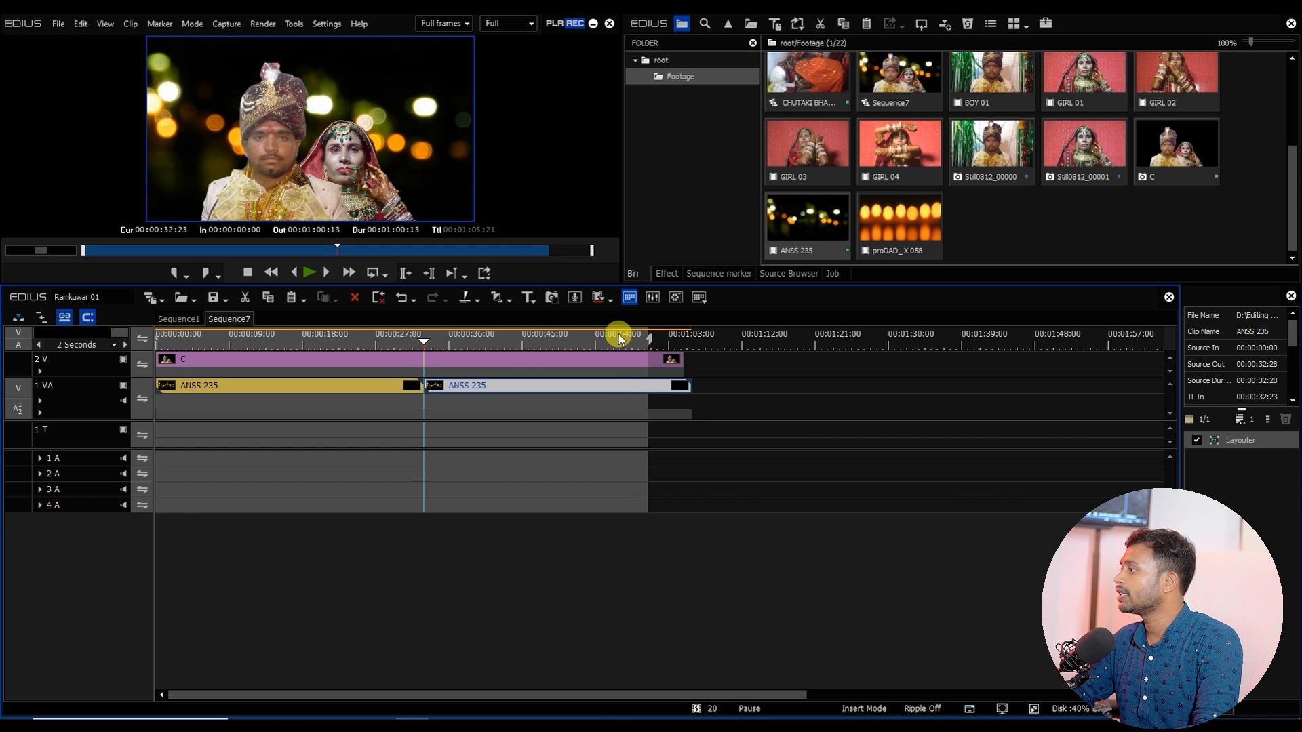
{"action": "left_click_drag", "start_coordinate": [639, 338], "coordinate": [329, 377]}
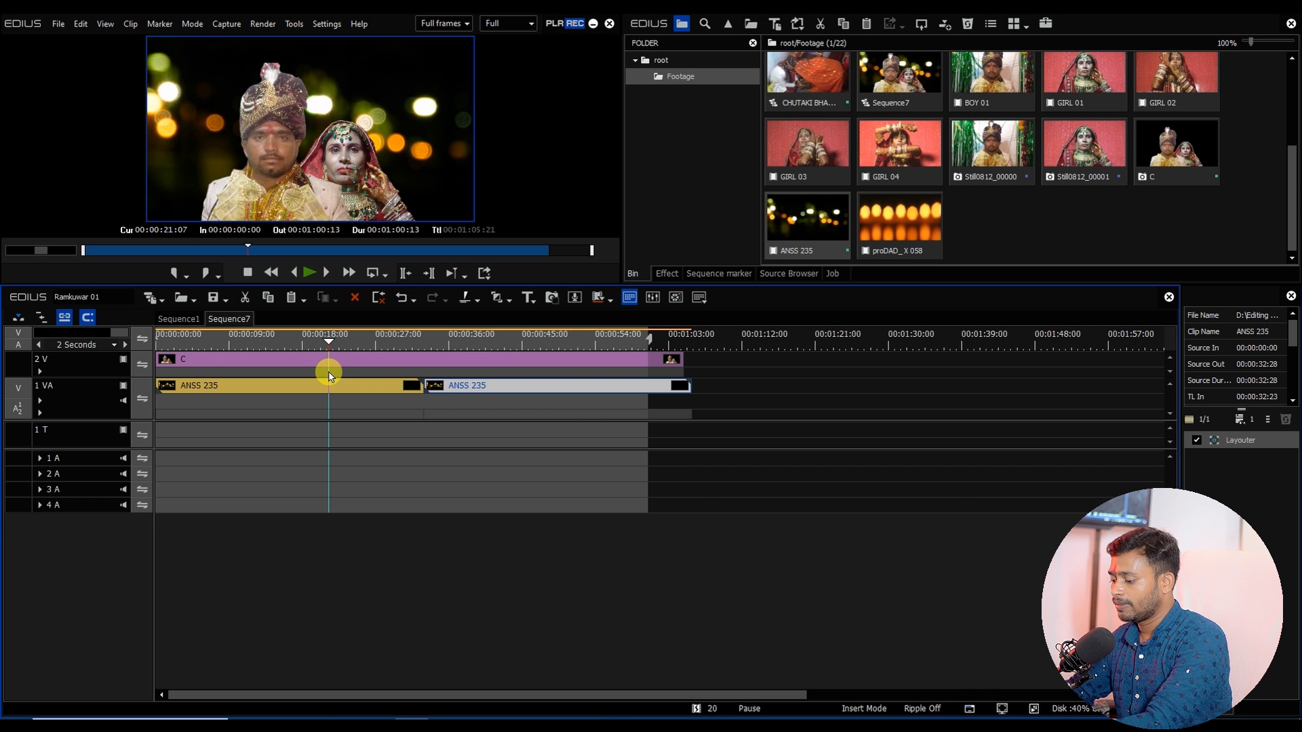
Step: Export the sequence to a Grass Valley HQ AVI file named COUPLE 01 in the Footage folder
{"action": "left_click", "coordinate": [486, 272]}
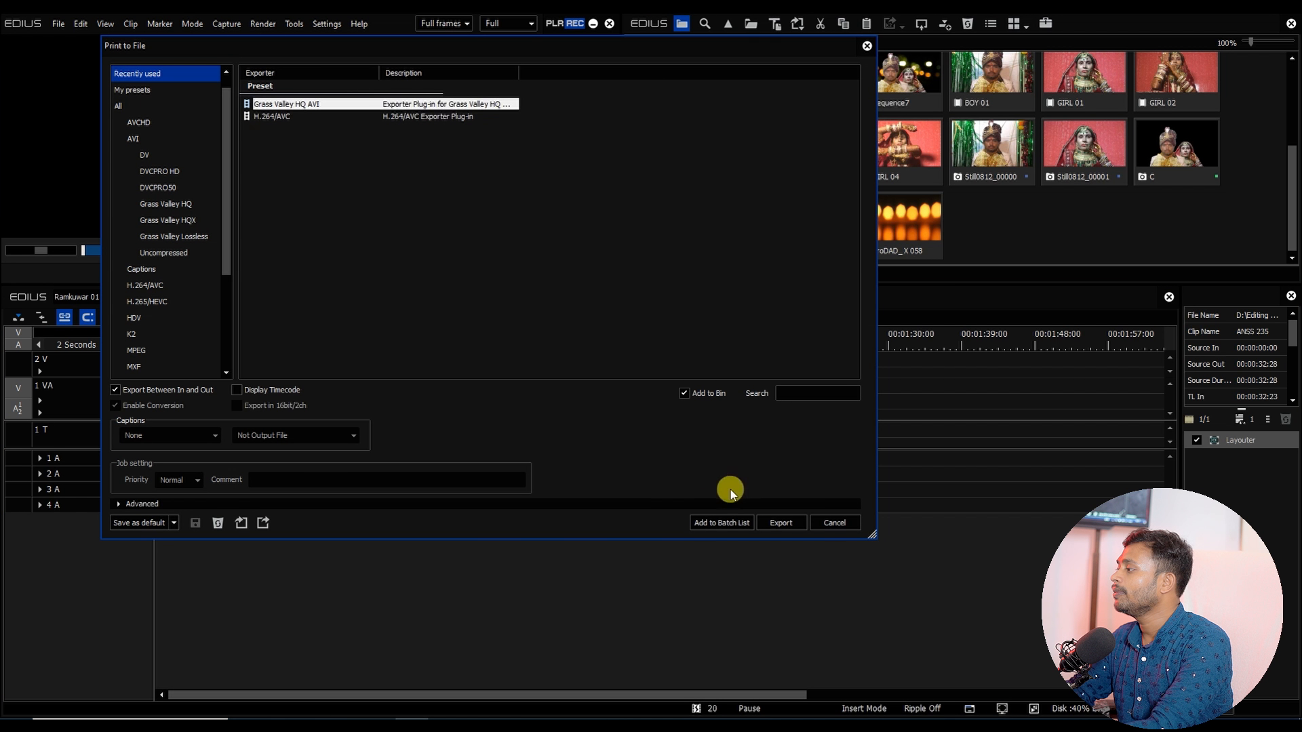
{"action": "left_click", "coordinate": [770, 522]}
{"action": "type", "text": "couple"}
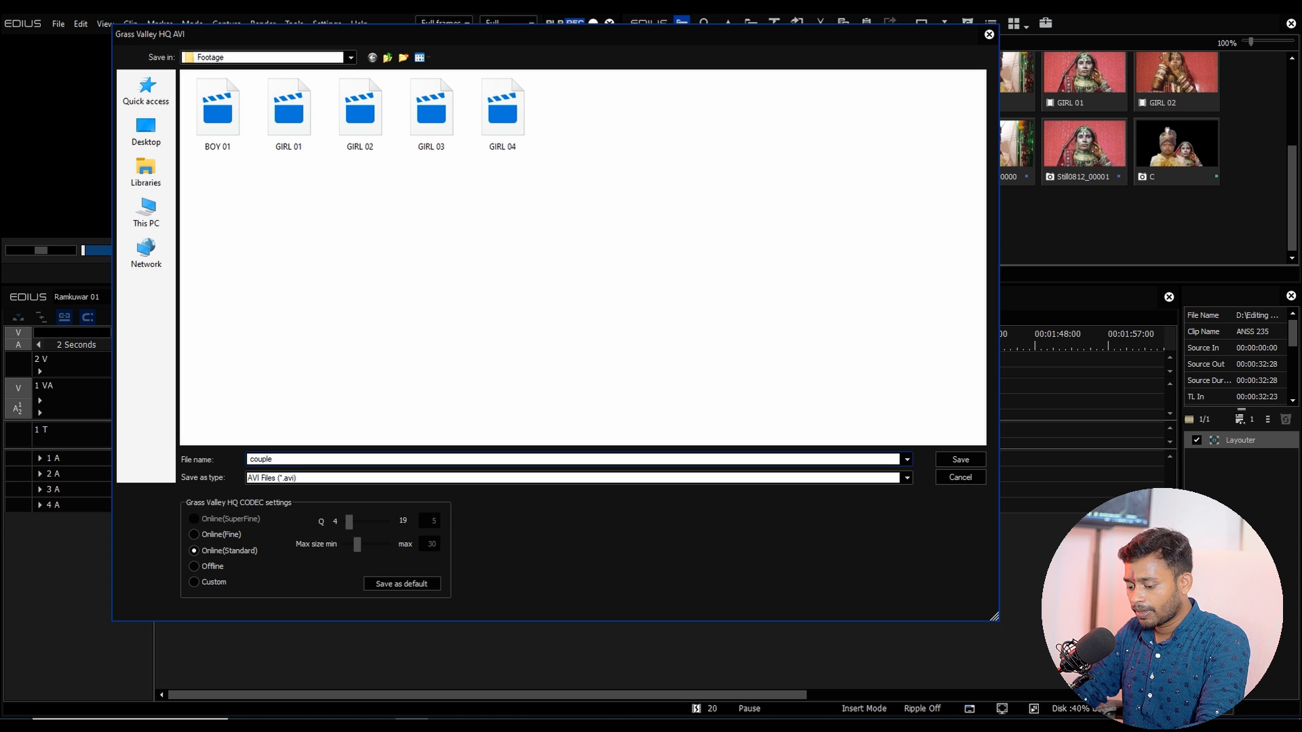
{"action": "type", "text": "COU"}
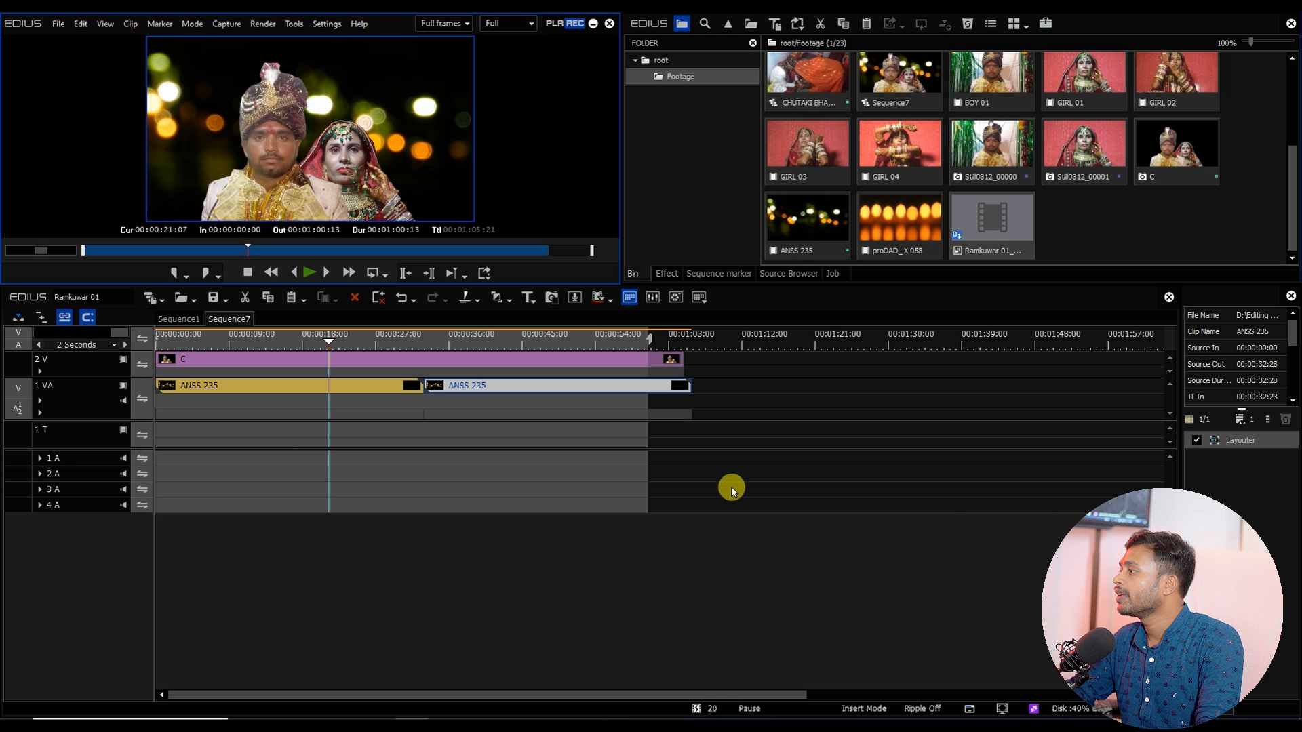
Step: Replace the ANSS 235 clips on track 1VA with proDAD_ X 058 placed at the sequence start
{"action": "left_click_drag", "start_coordinate": [981, 235], "coordinate": [377, 425]}
{"action": "key", "text": "Delete"}
{"action": "left_click_drag", "start_coordinate": [894, 227], "coordinate": [156, 387]}
{"action": "left_click", "coordinate": [181, 343]}
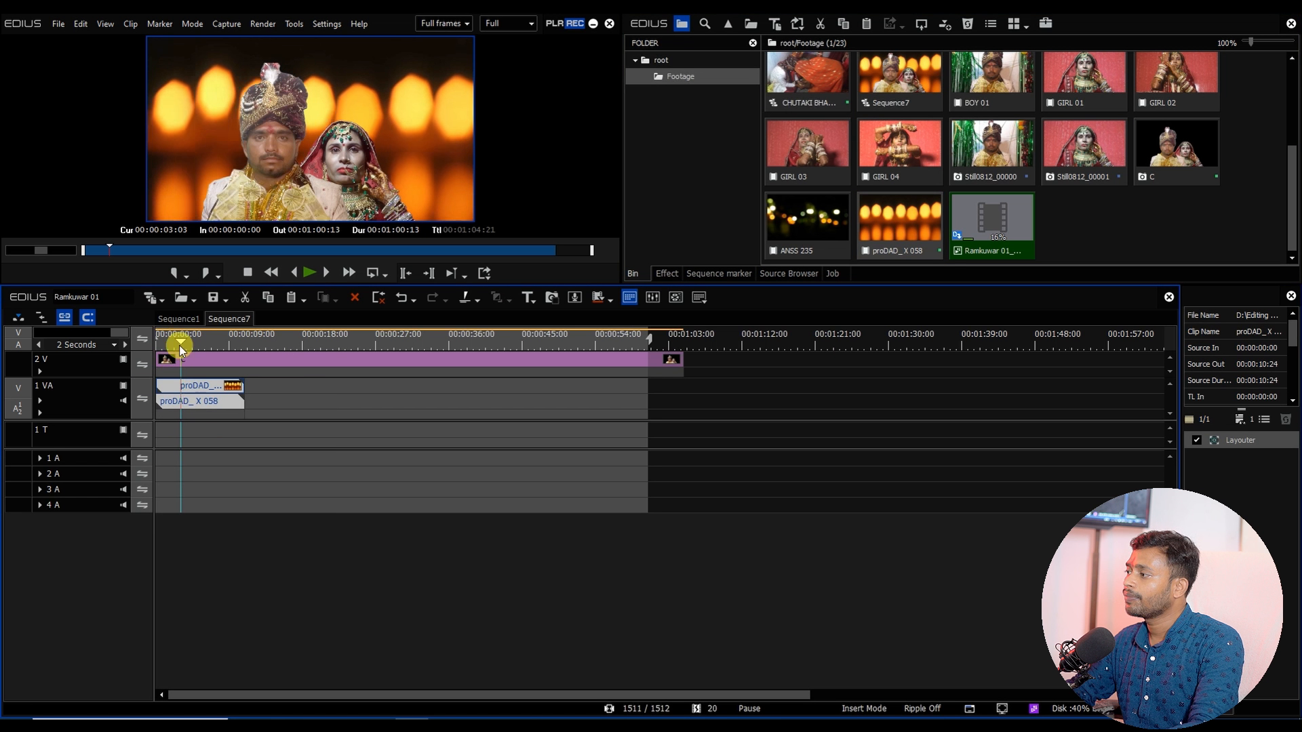
Step: Copy the proDAD_ X 058 clip and paste it repeatedly along track 1VA to cover the still
{"action": "left_click", "coordinate": [194, 386]}
{"action": "key", "text": "ctrl+c"}
{"action": "key", "text": "ctrl+v"}
{"action": "key", "text": "ctrl+v"}
{"action": "key", "text": "ctrl+v"}
{"action": "key", "text": "ctrl+v"}
{"action": "key", "text": "ctrl+v"}
{"action": "key", "text": "ctrl+v"}
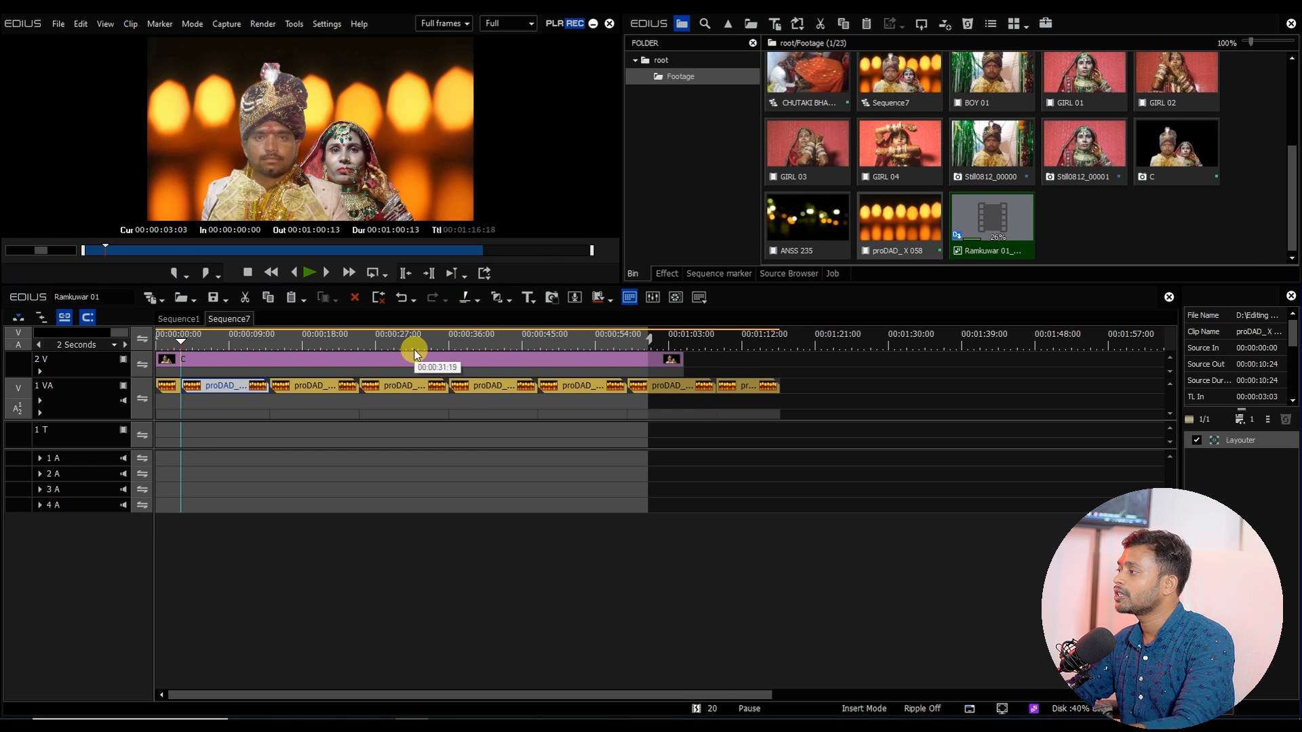
Step: Export the sequence to a Grass Valley HQ AVI file named COUPLE 02 in the Footage folder
{"action": "key", "text": "F11"}
{"action": "left_click", "coordinate": [781, 526]}
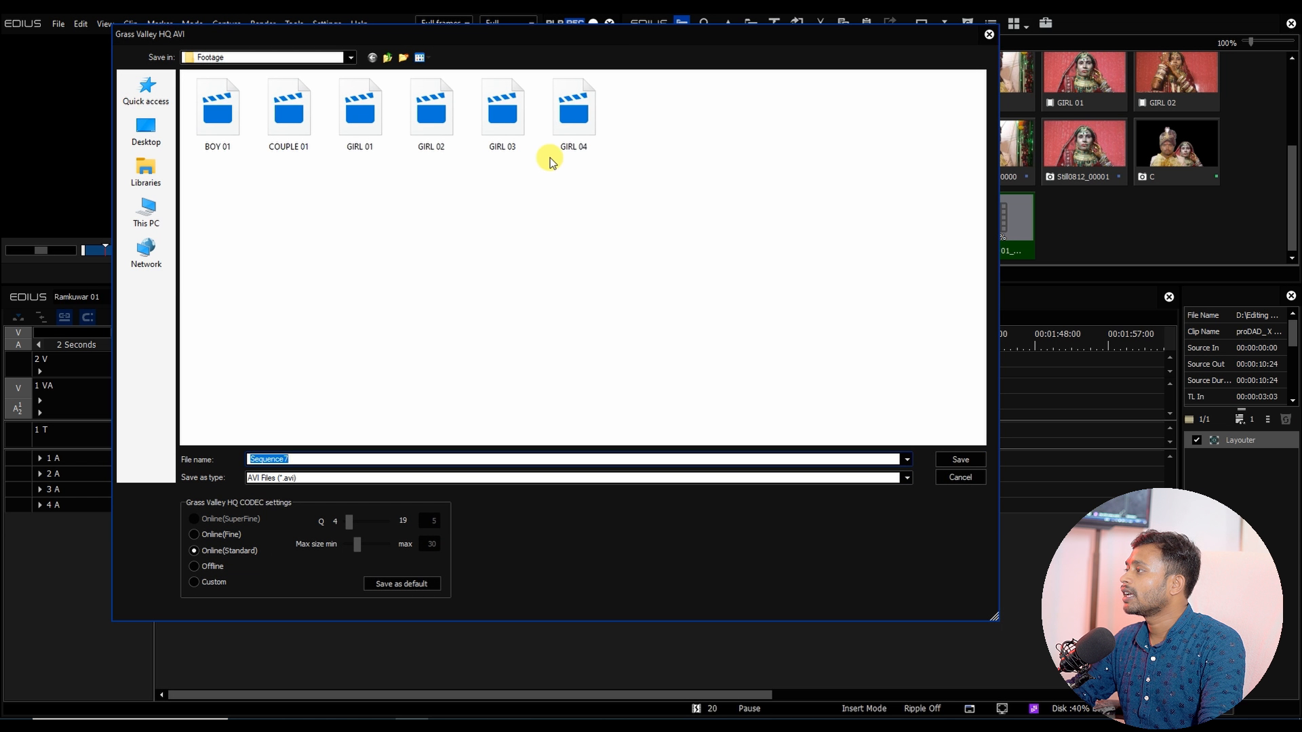
{"action": "left_click", "coordinate": [300, 136]}
{"action": "double_click", "coordinate": [297, 458]}
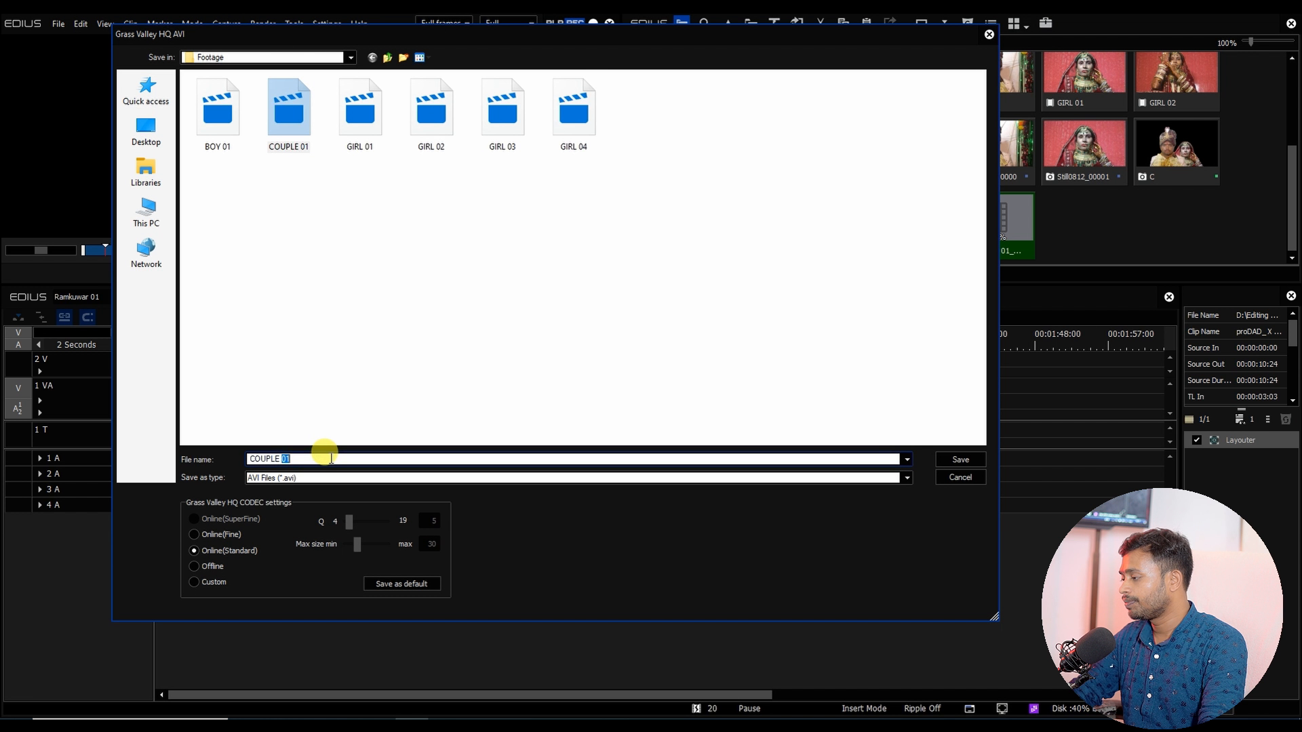
{"action": "type", "text": "02"}
{"action": "key", "text": "Return"}
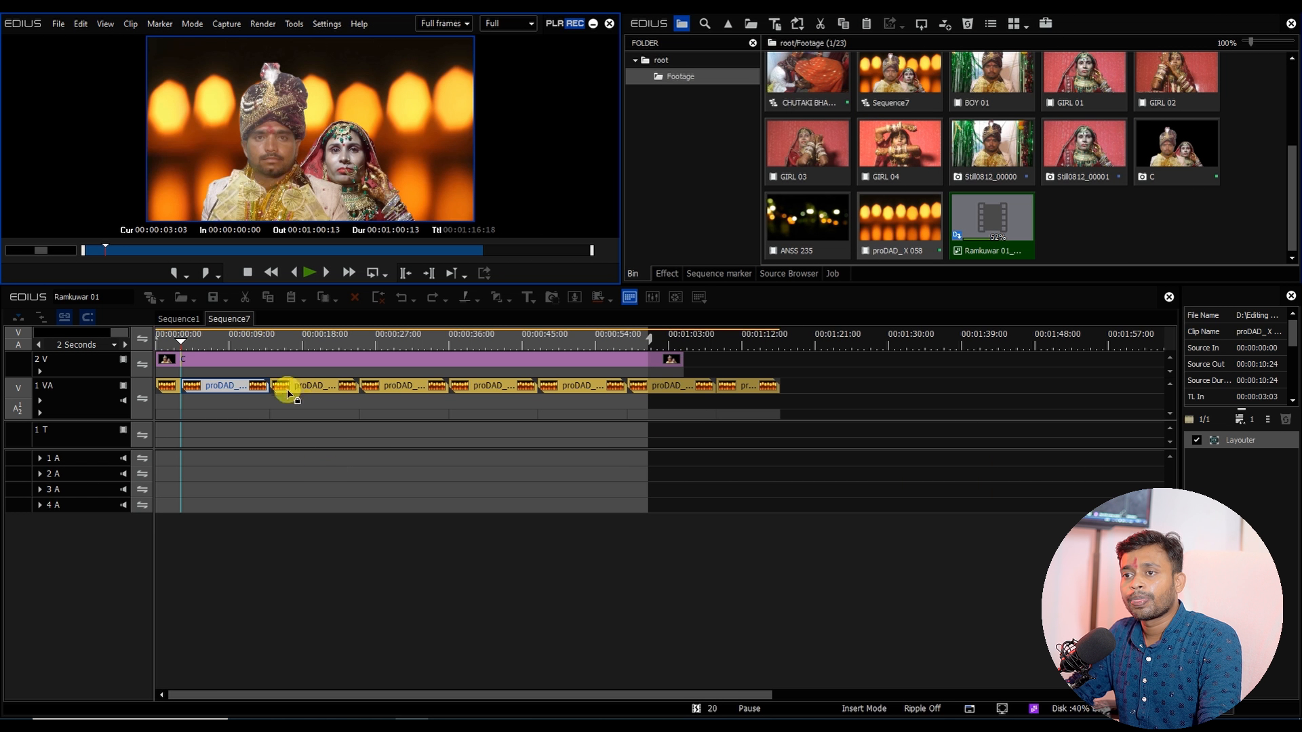
Step: Browse the Footage folder in File Explorer to inspect the exported files
{"action": "left_click", "coordinate": [592, 26]}
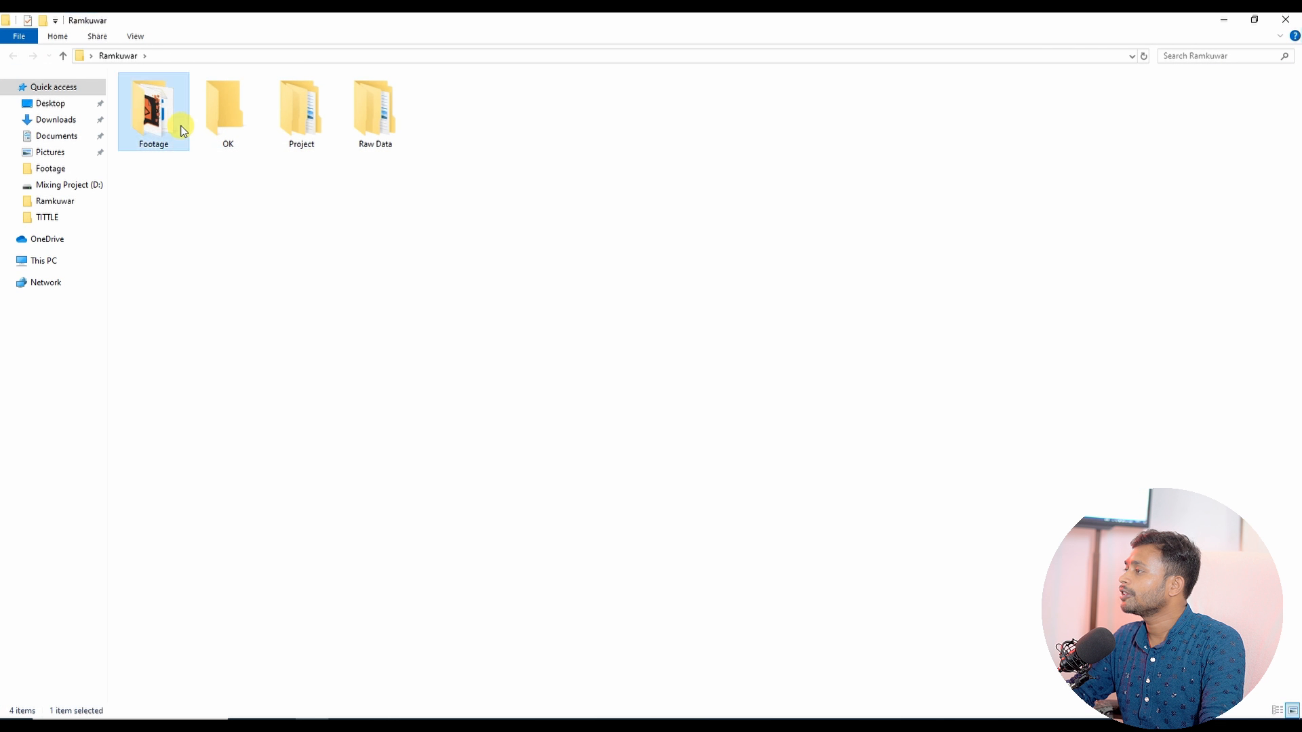
{"action": "double_click", "coordinate": [177, 127]}
{"action": "scroll", "coordinate": [197, 353], "scroll_direction": "up", "scroll_amount": 4}
{"action": "left_click", "coordinate": [158, 117]}
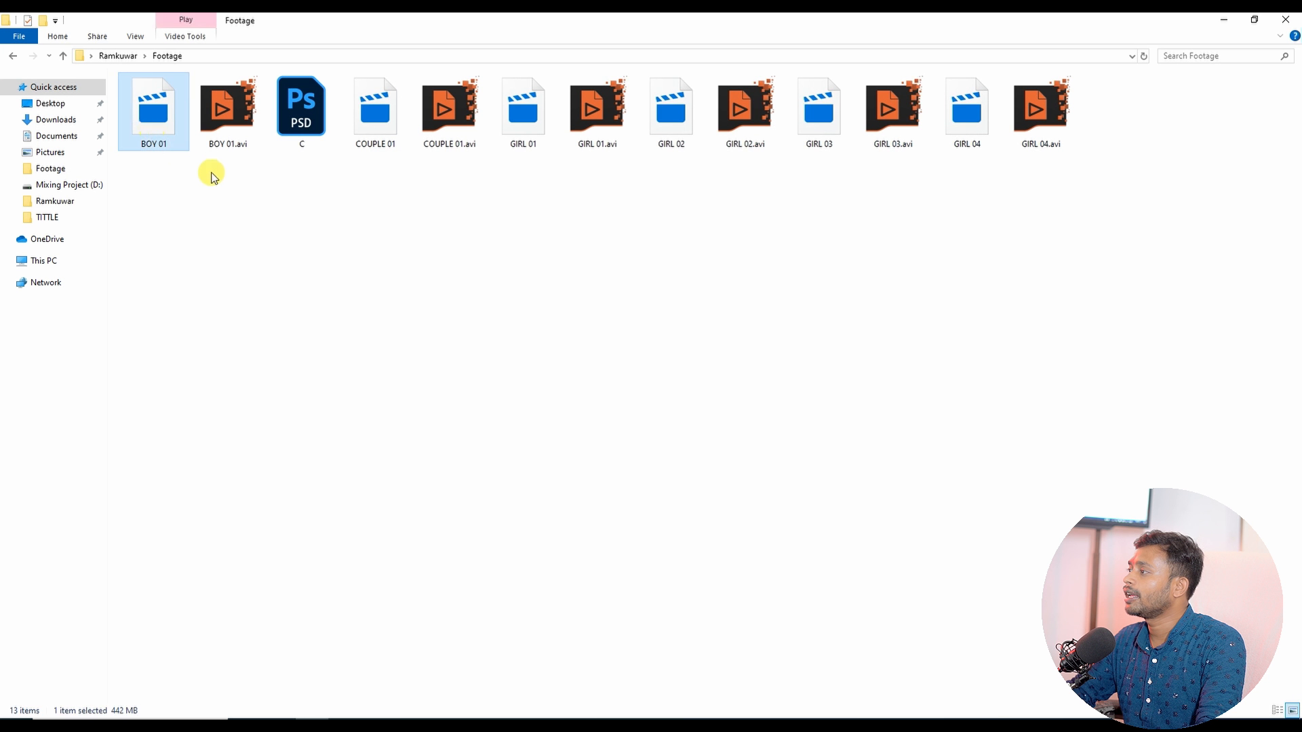
{"action": "left_click", "coordinate": [368, 122]}
{"action": "left_click", "coordinate": [526, 129]}
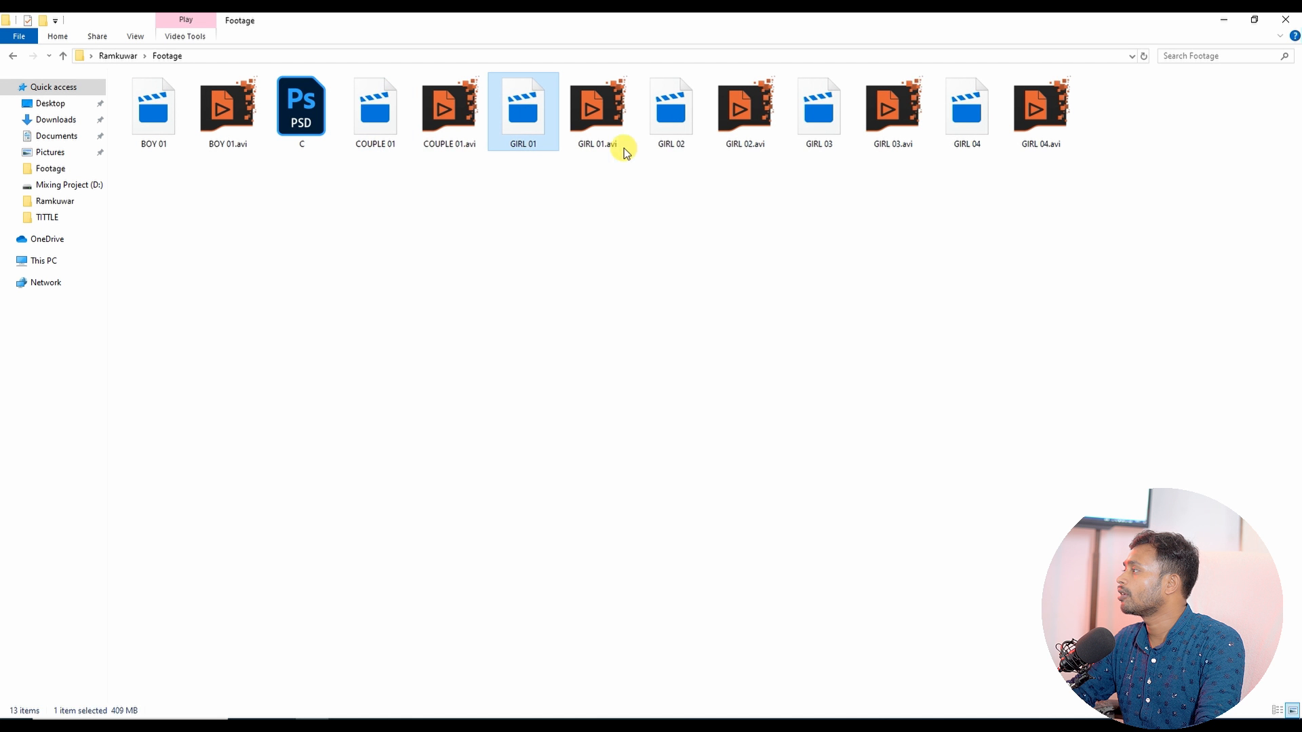
{"action": "left_click", "coordinate": [670, 129]}
{"action": "left_click", "coordinate": [818, 136]}
{"action": "left_click", "coordinate": [943, 137]}
{"action": "left_click", "coordinate": [609, 378]}
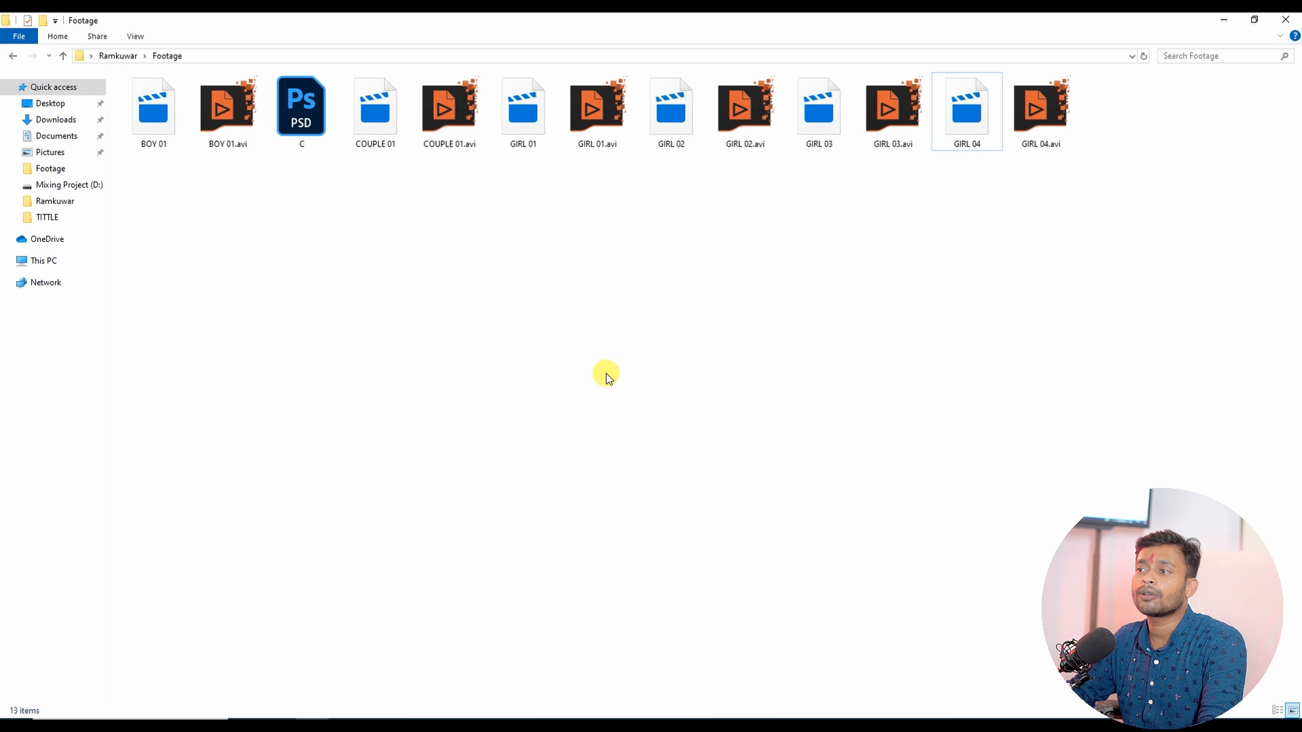
{"action": "left_click", "coordinate": [1286, 21]}
Step: Return to EDIUS and switch to the Sequence1 timeline
{"action": "left_click", "coordinate": [412, 726]}
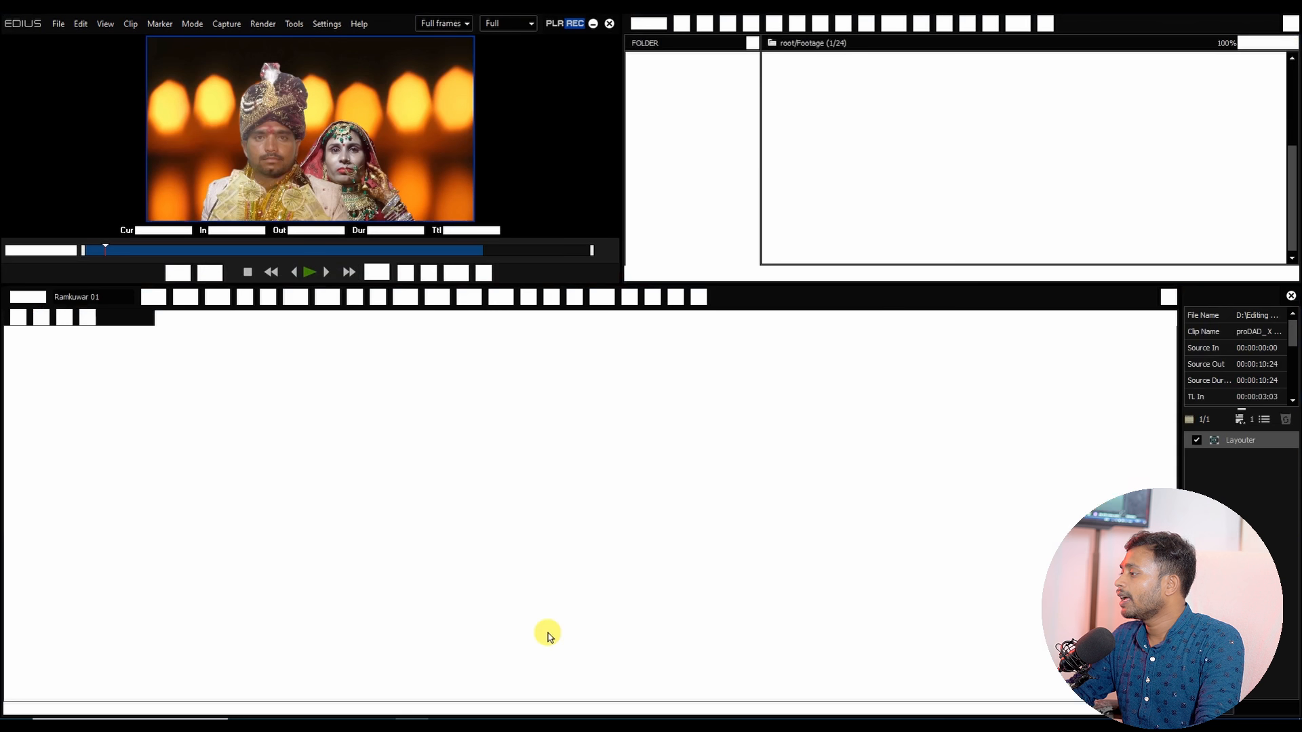
{"action": "left_click", "coordinate": [177, 318]}
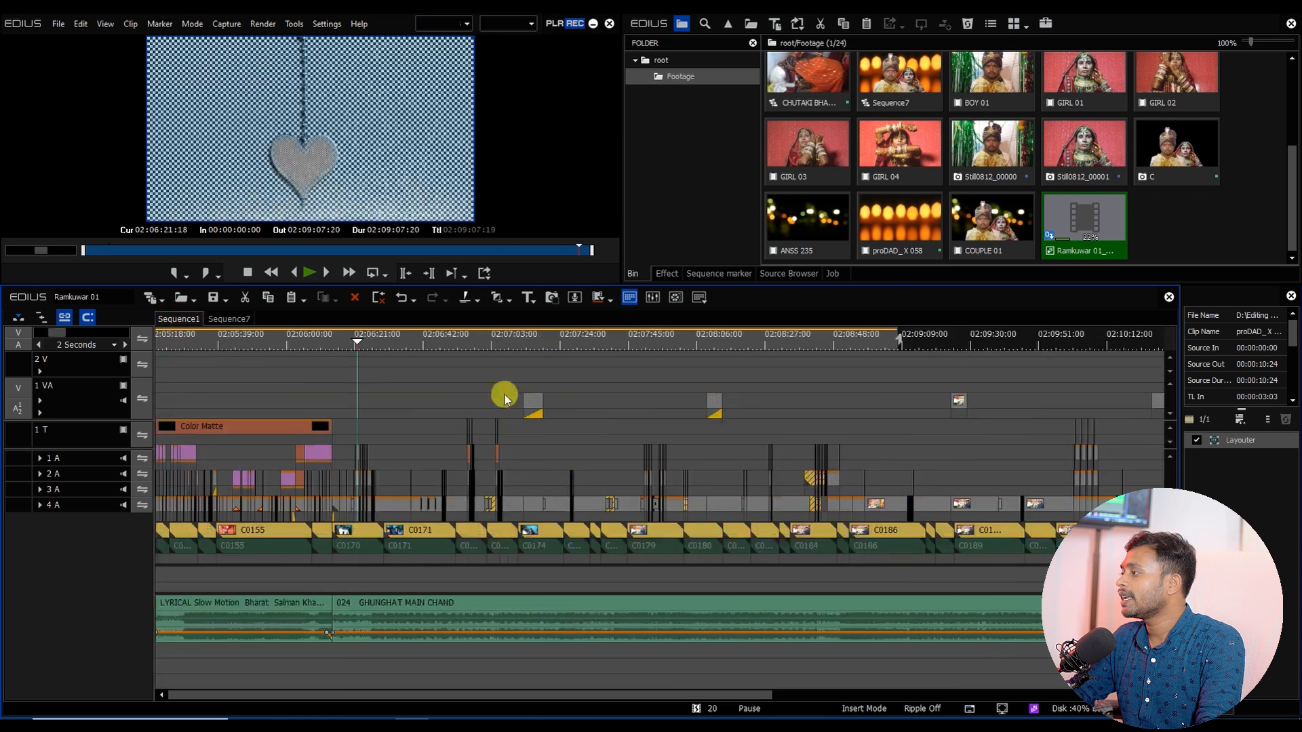
{"action": "left_click_drag", "start_coordinate": [470, 360], "coordinate": [489, 361]}
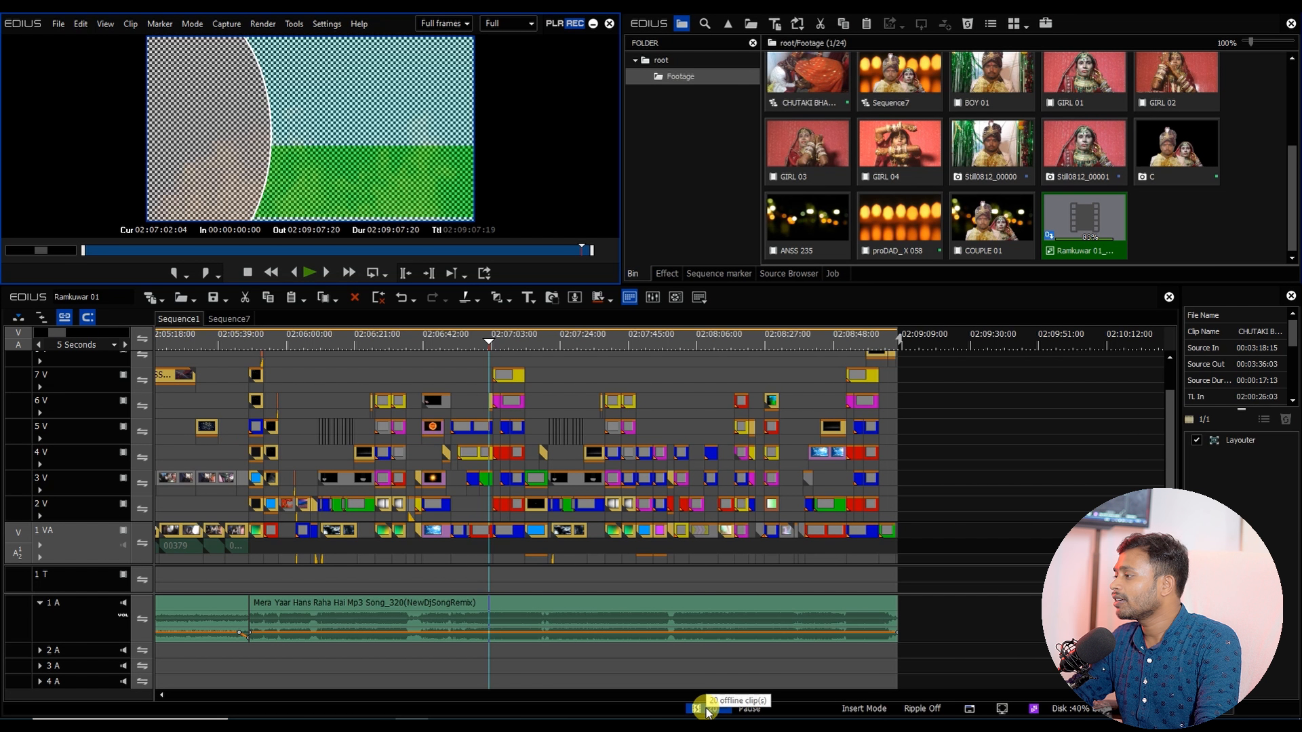
{"action": "left_click", "coordinate": [191, 300]}
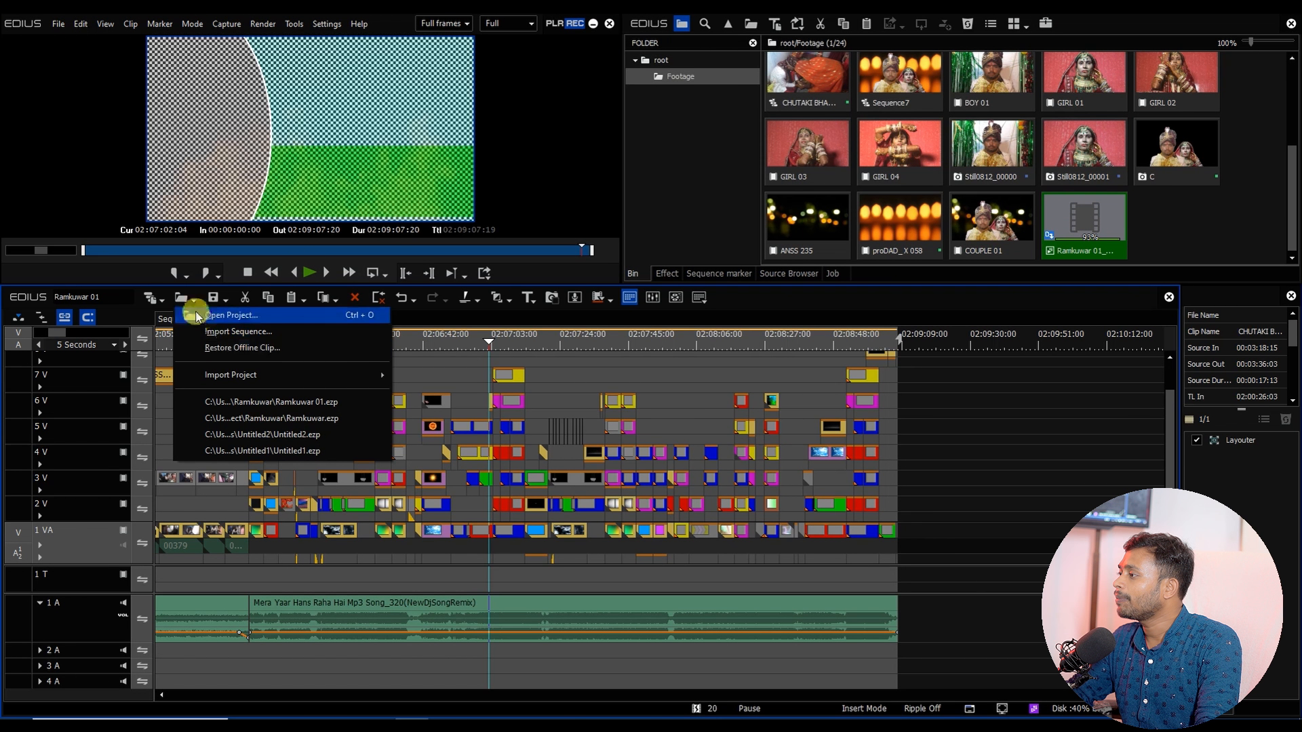
{"action": "left_click", "coordinate": [257, 349]}
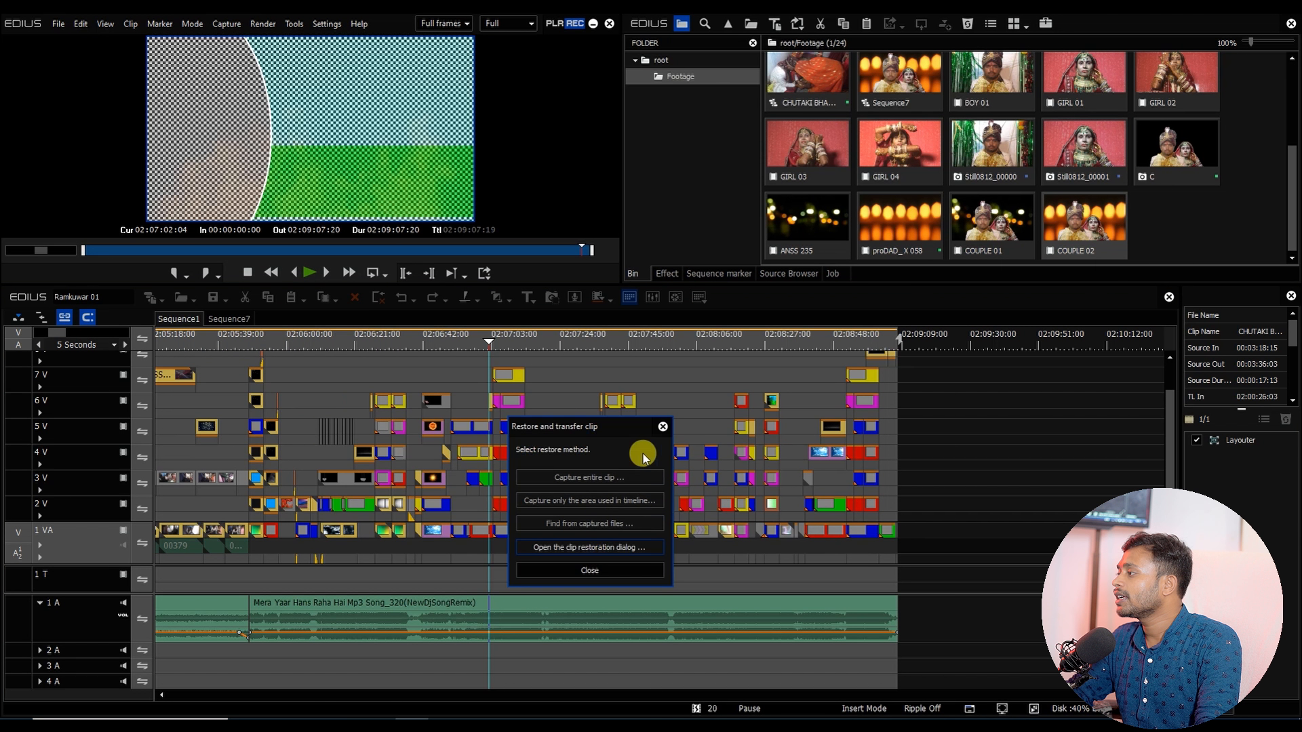
{"action": "left_click", "coordinate": [600, 573]}
{"action": "left_click", "coordinate": [568, 531]}
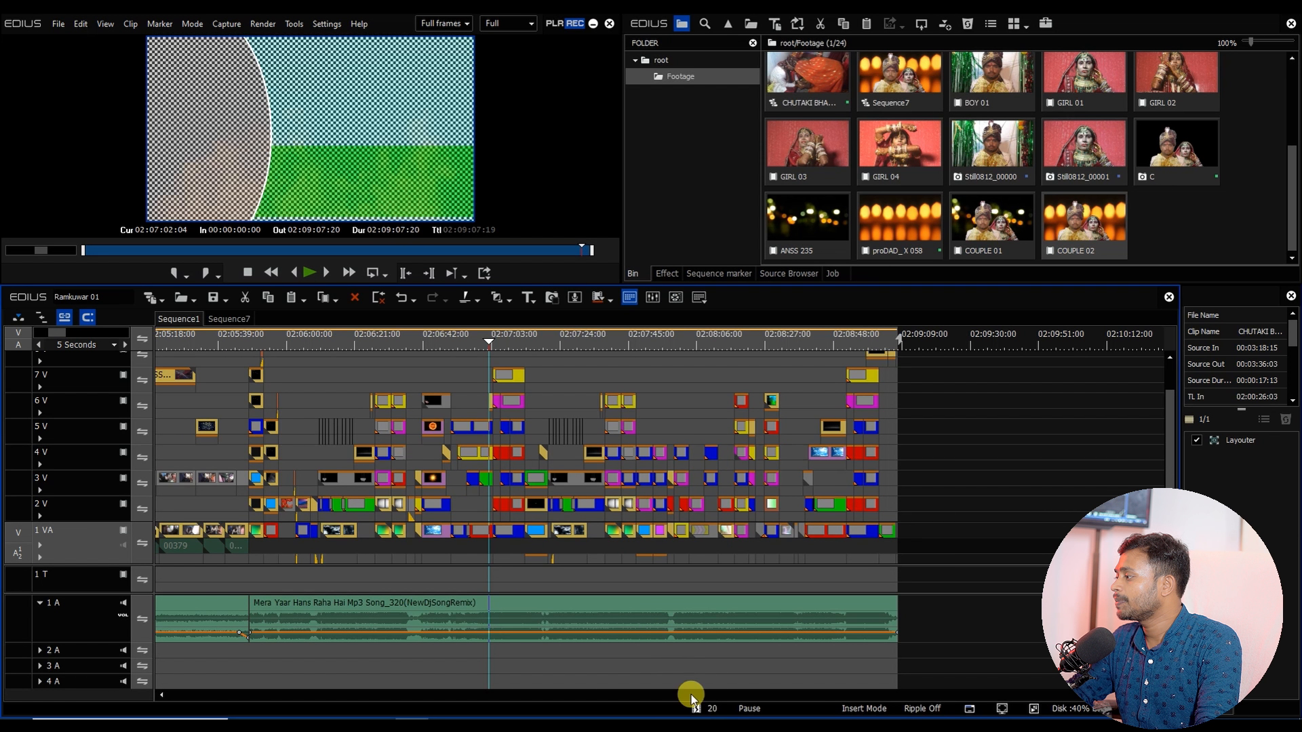
{"action": "left_click", "coordinate": [697, 707]}
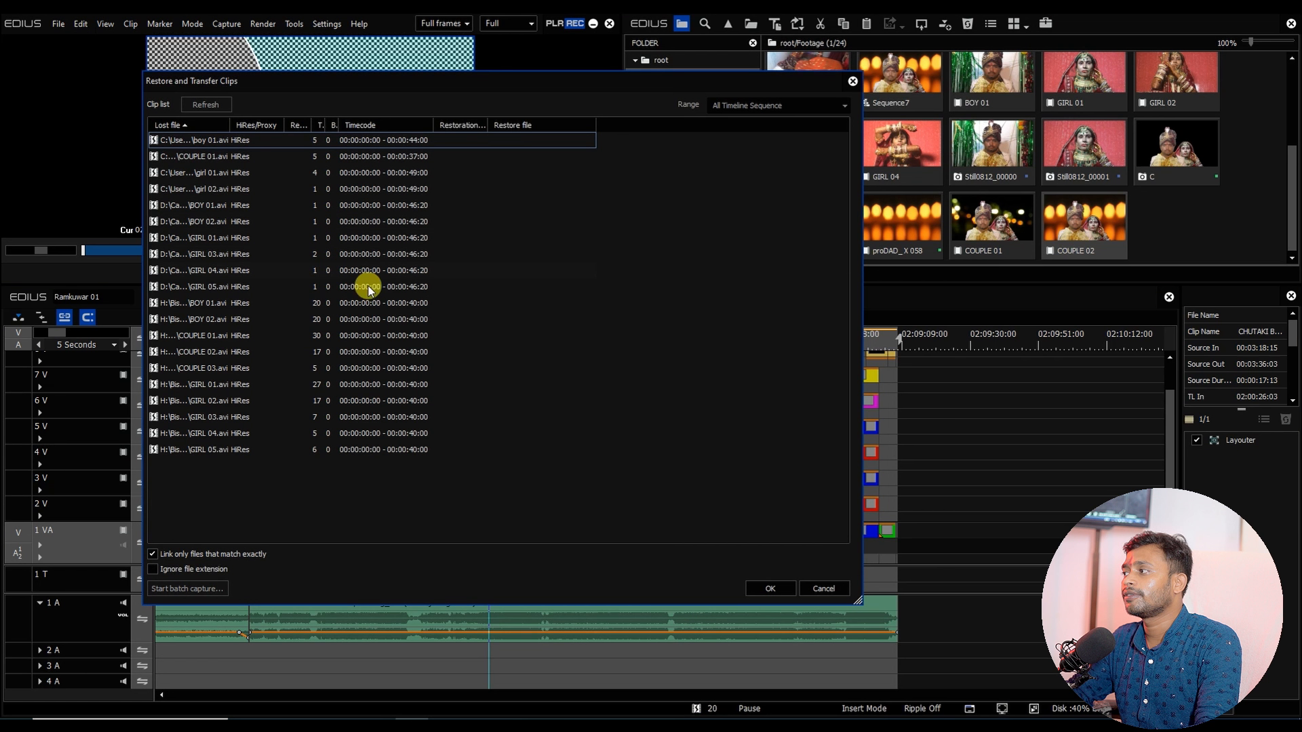
{"action": "left_click", "coordinate": [771, 589]}
Step: Open the clip restoration dialog listing the project's offline clips
{"action": "left_click", "coordinate": [193, 301]}
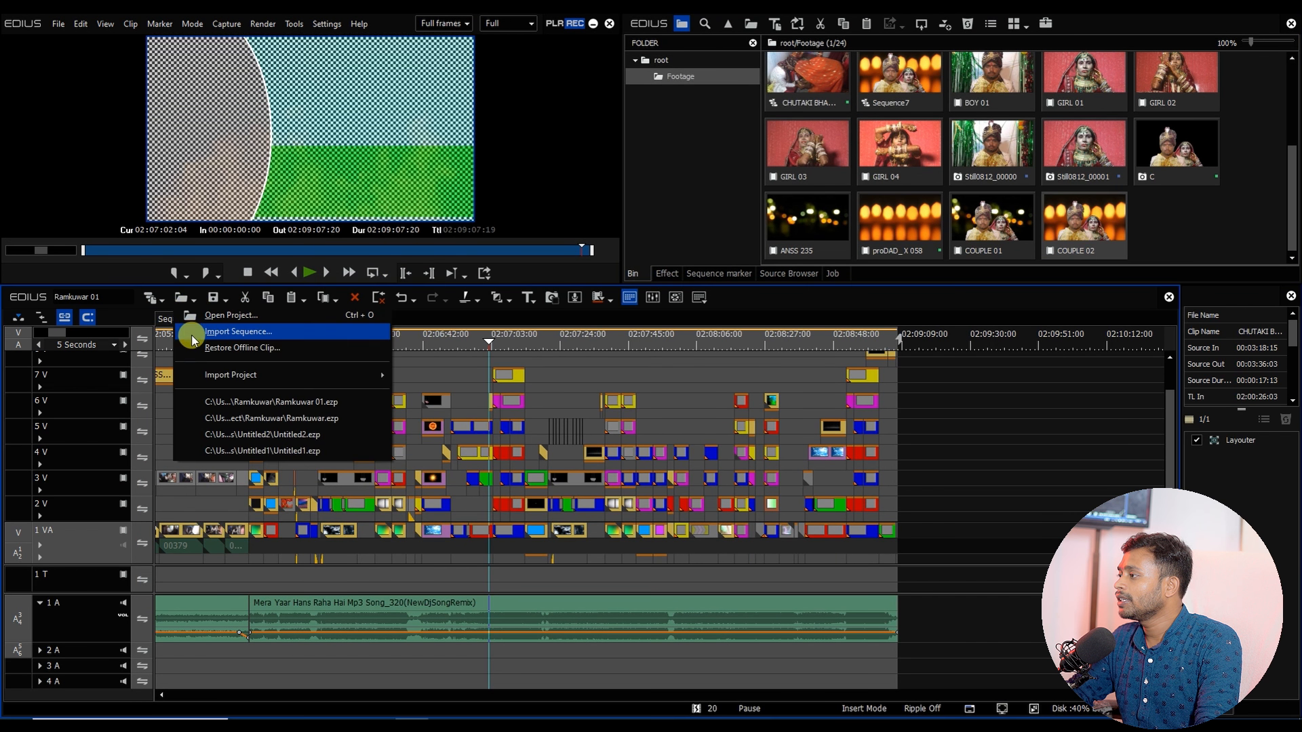
{"action": "left_click", "coordinate": [195, 346]}
{"action": "left_click", "coordinate": [572, 547]}
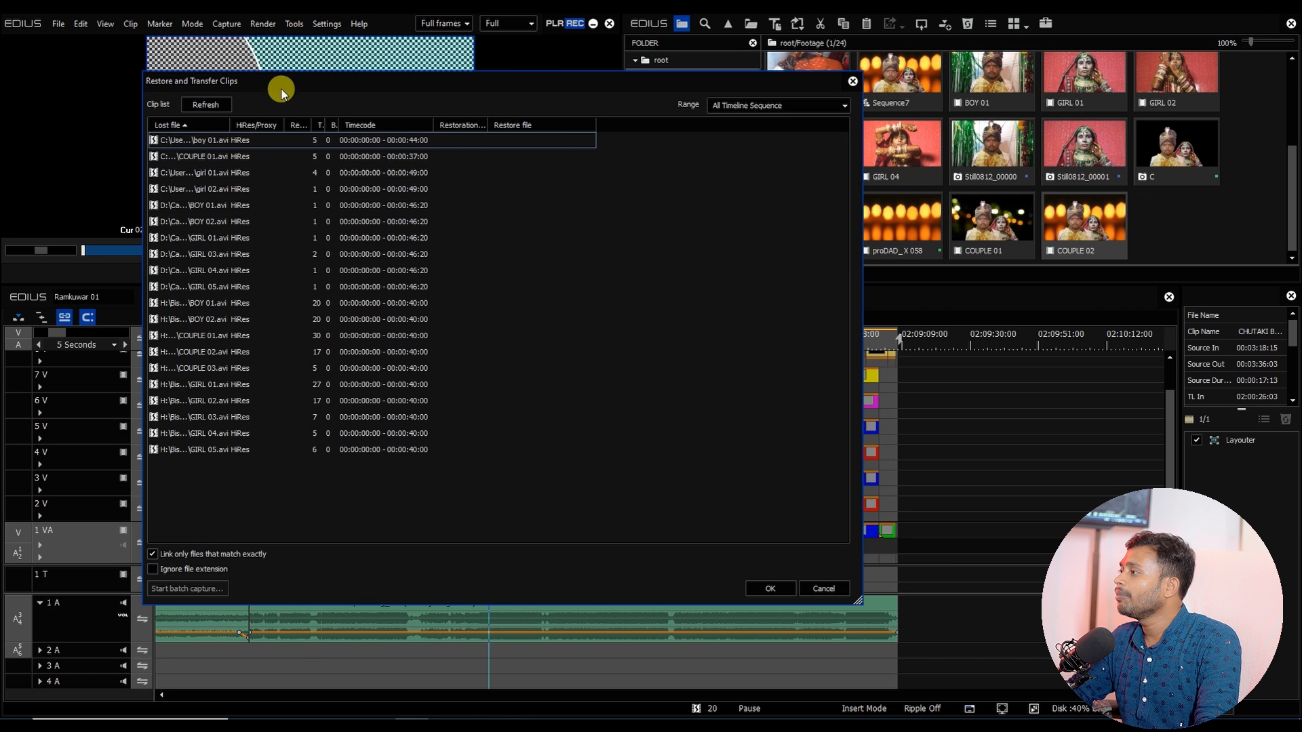
{"action": "left_click_drag", "start_coordinate": [292, 83], "coordinate": [311, 64]}
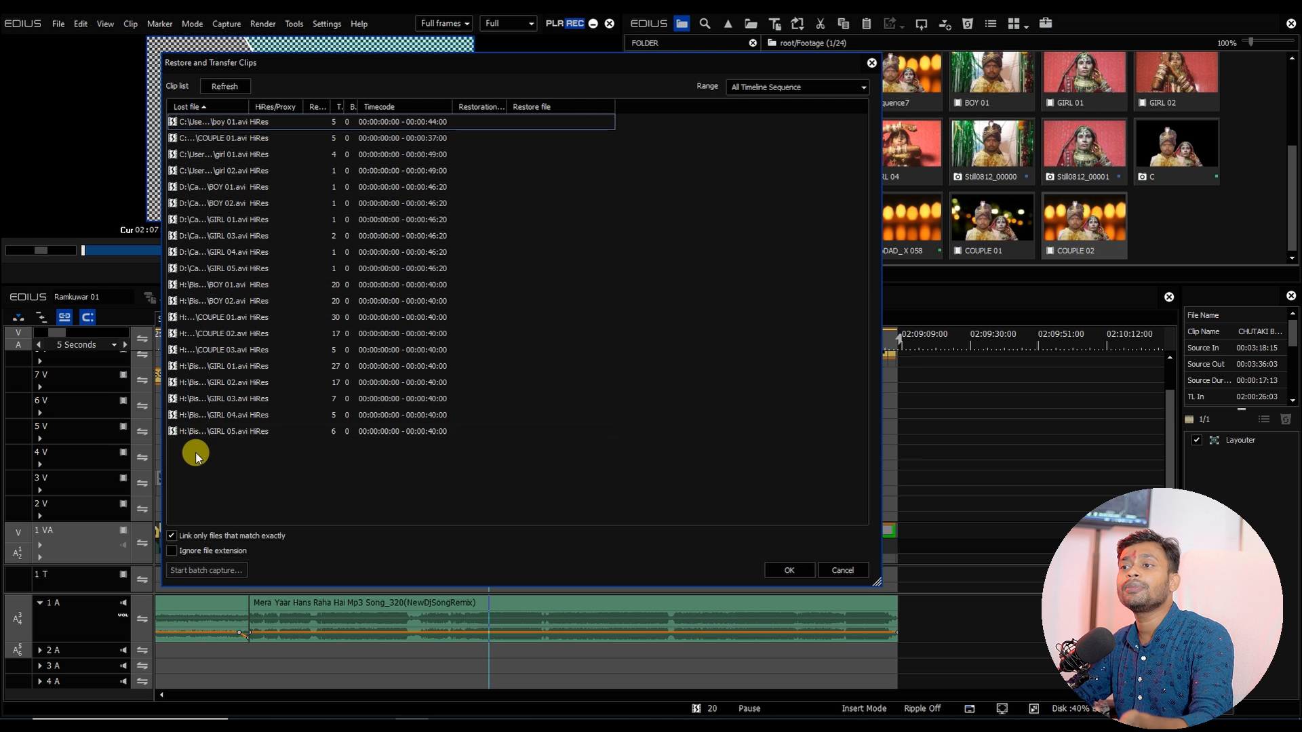
Step: Turn off linking only exactly matching files and turn on ignoring the file extension
{"action": "left_click", "coordinate": [174, 552]}
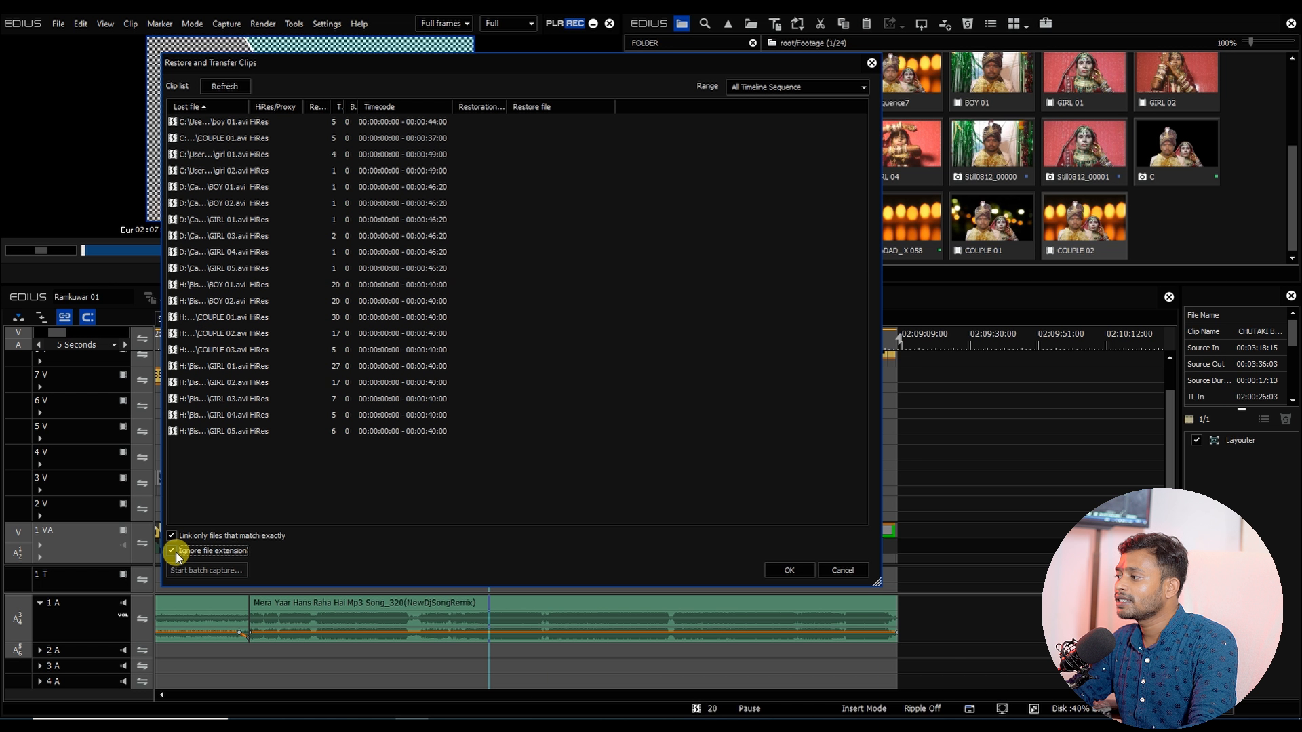
{"action": "left_click", "coordinate": [175, 551]}
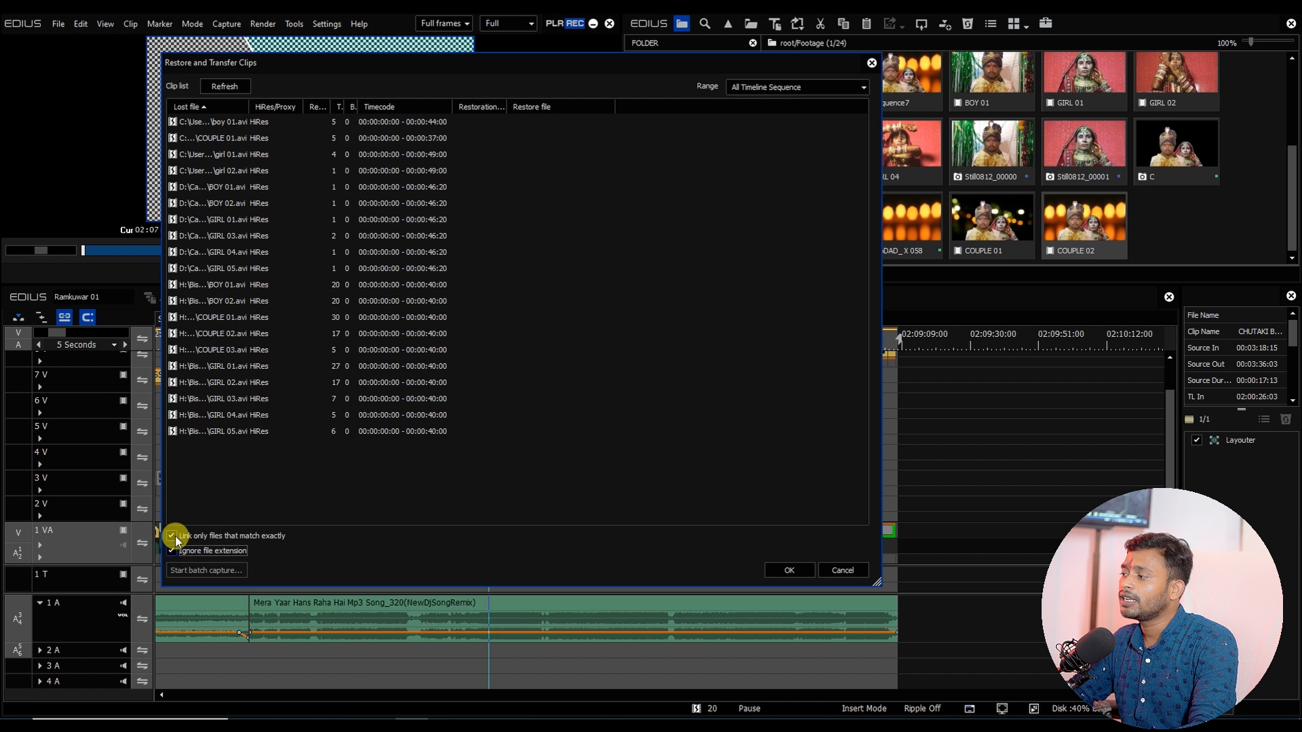
{"action": "left_click", "coordinate": [190, 536]}
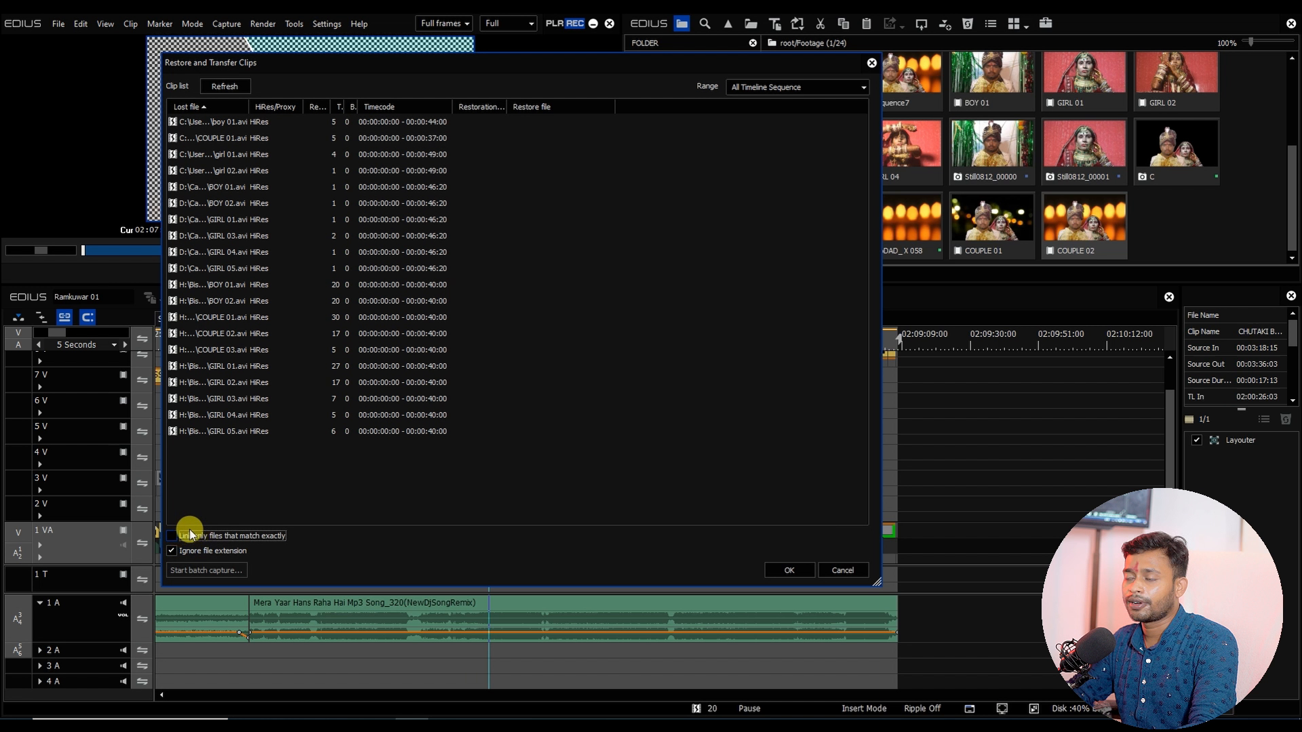
{"action": "left_click", "coordinate": [436, 139]}
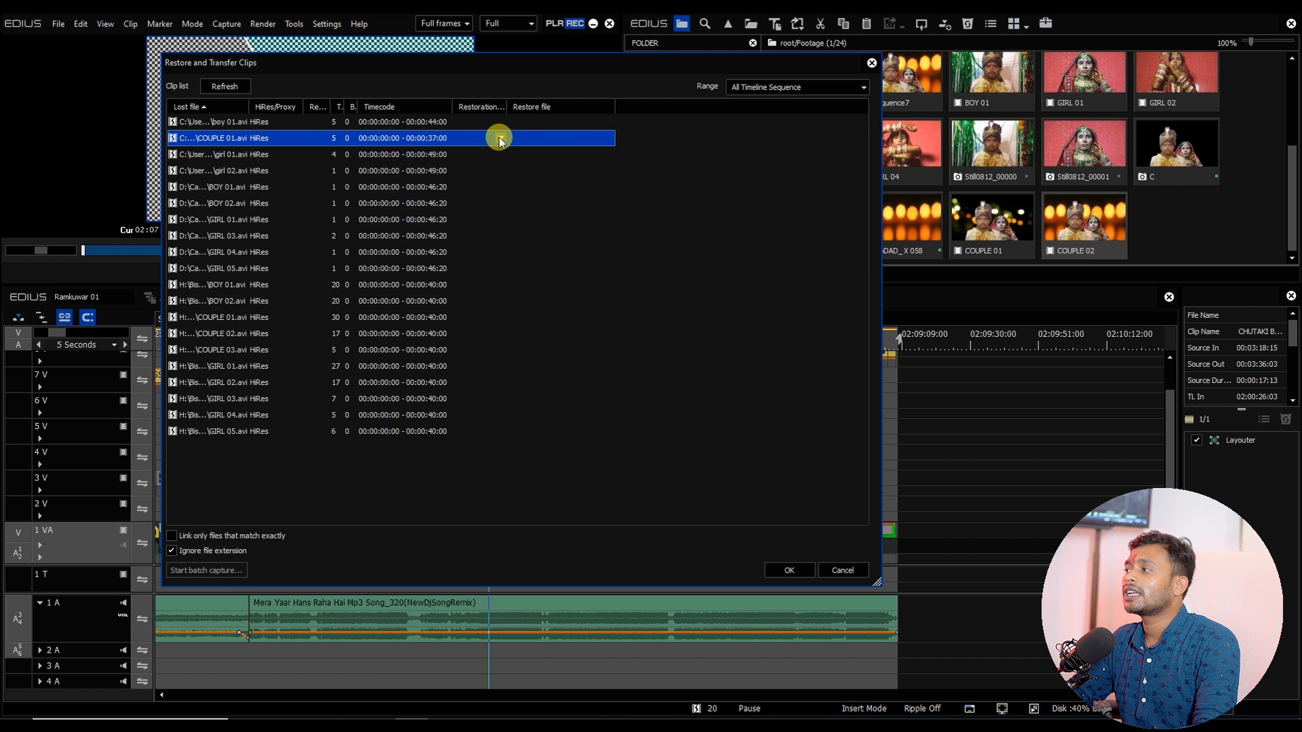
{"action": "double_click", "coordinate": [316, 137]}
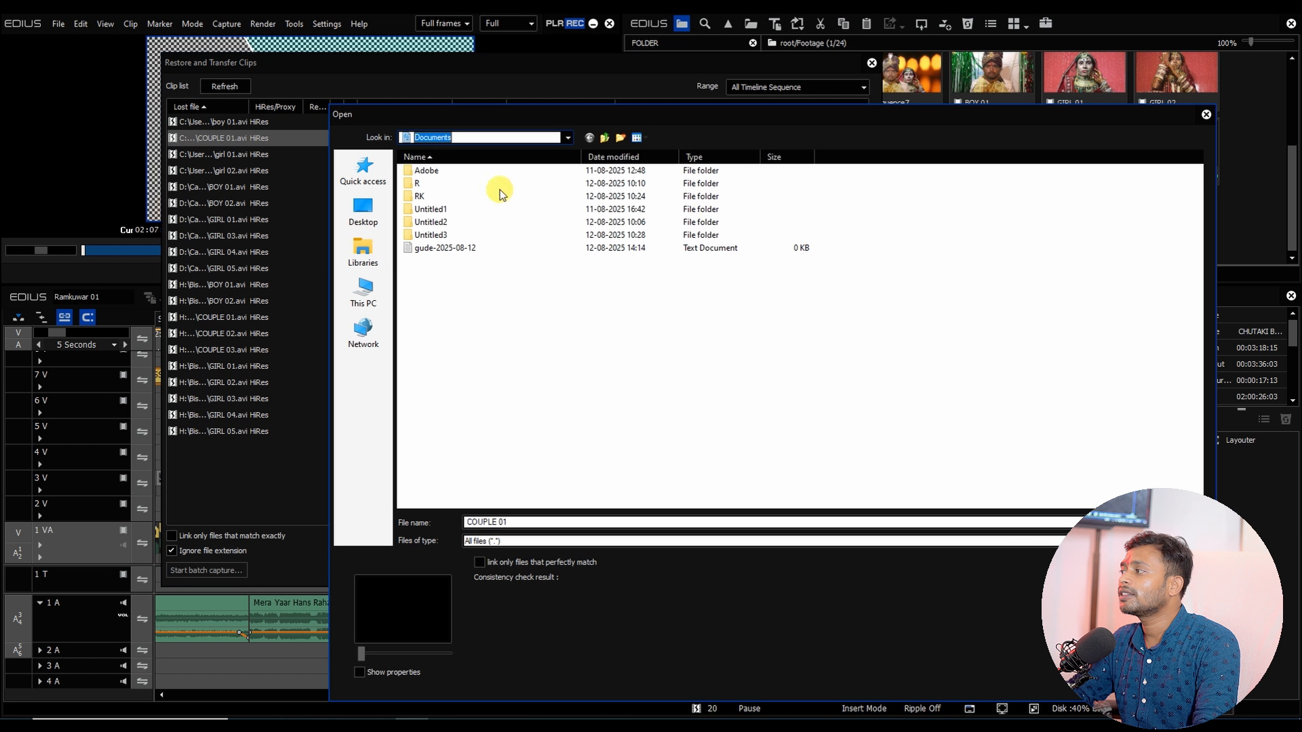
{"action": "left_click", "coordinate": [1177, 542]}
{"action": "left_click", "coordinate": [488, 158]}
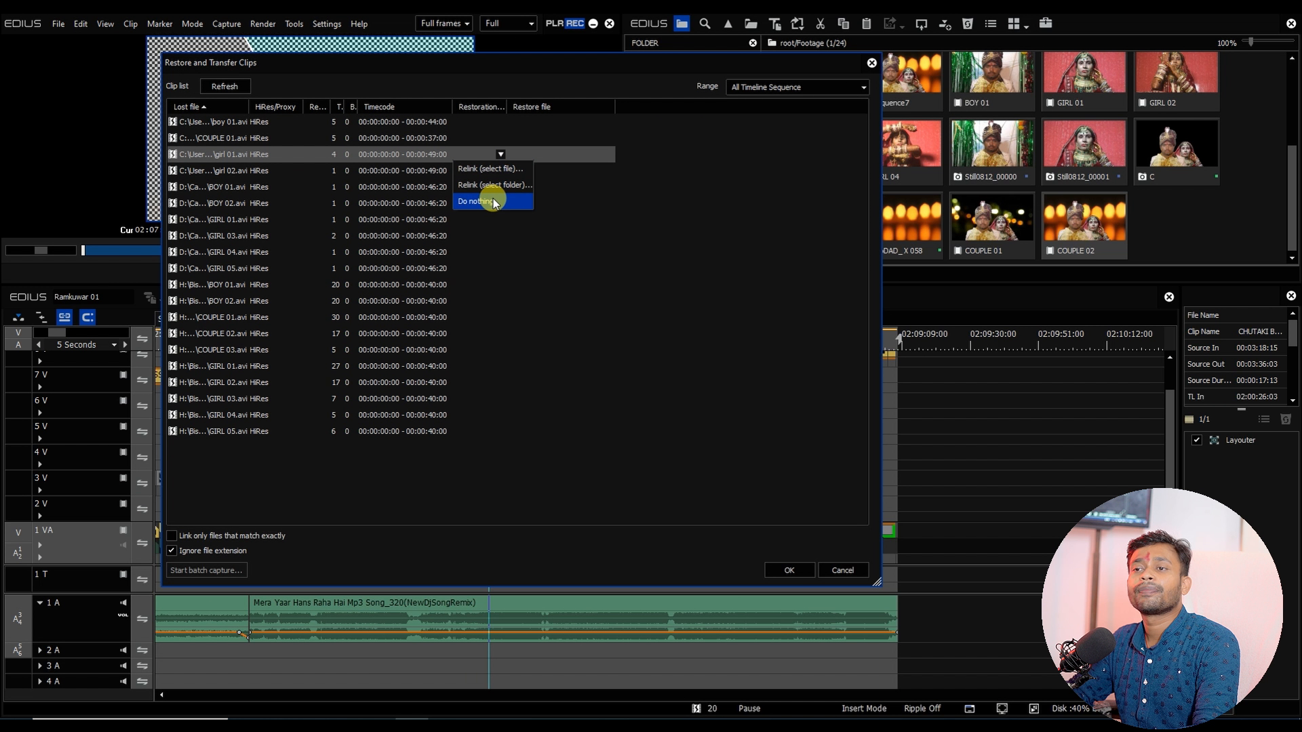
{"action": "left_click", "coordinate": [483, 169]}
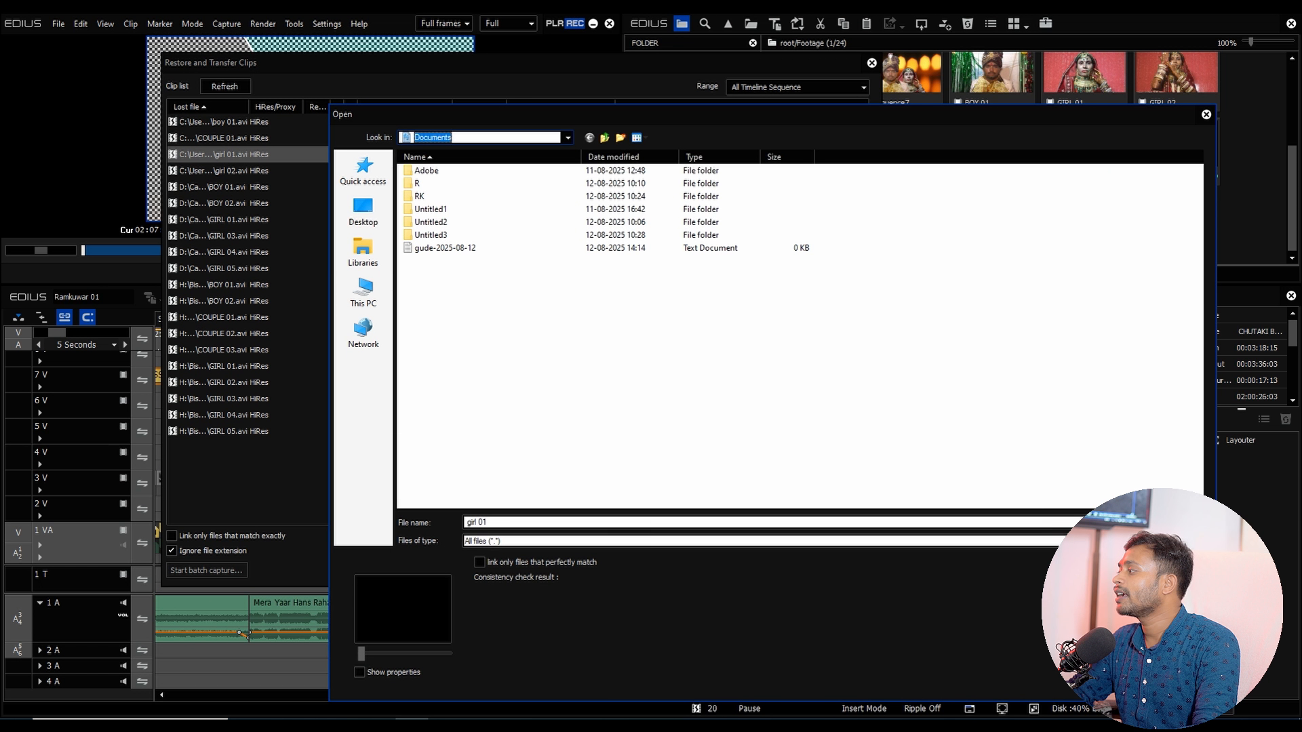
{"action": "left_click", "coordinate": [1167, 541]}
{"action": "double_click", "coordinate": [350, 205]}
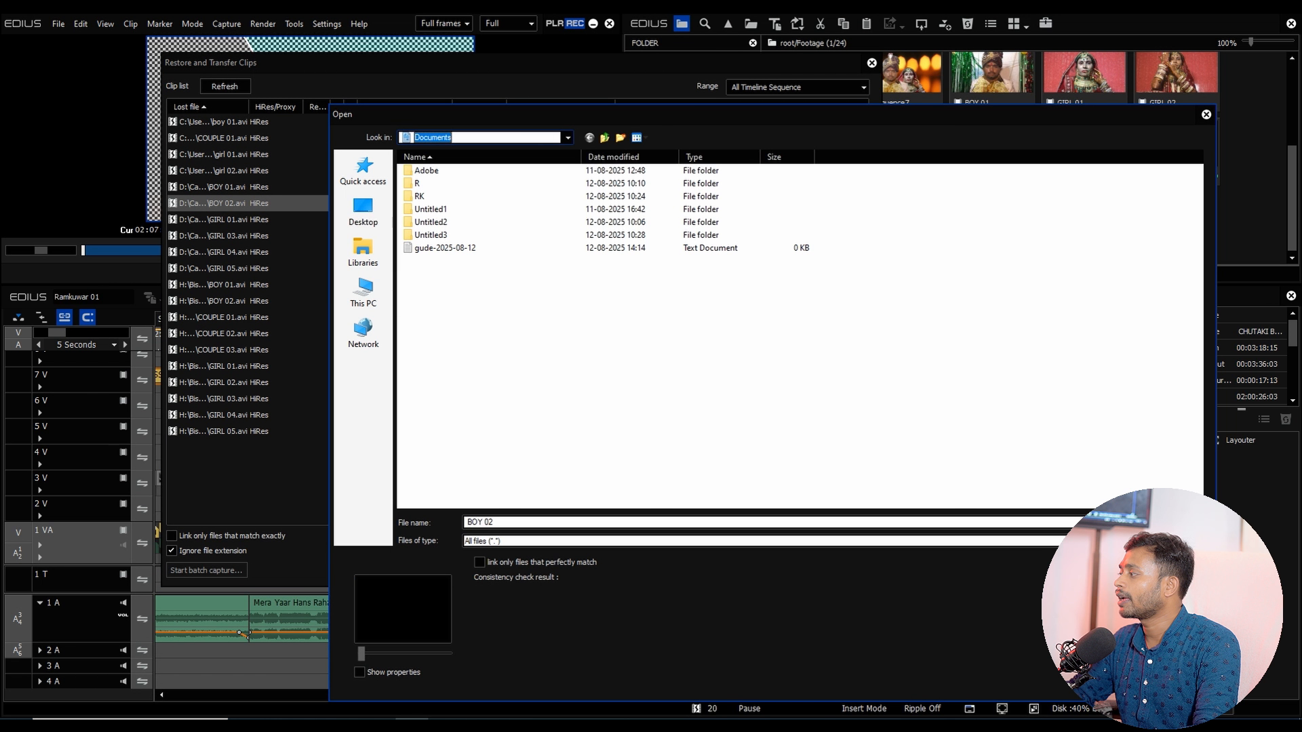
{"action": "left_click", "coordinate": [1168, 541]}
{"action": "left_click", "coordinate": [503, 205]}
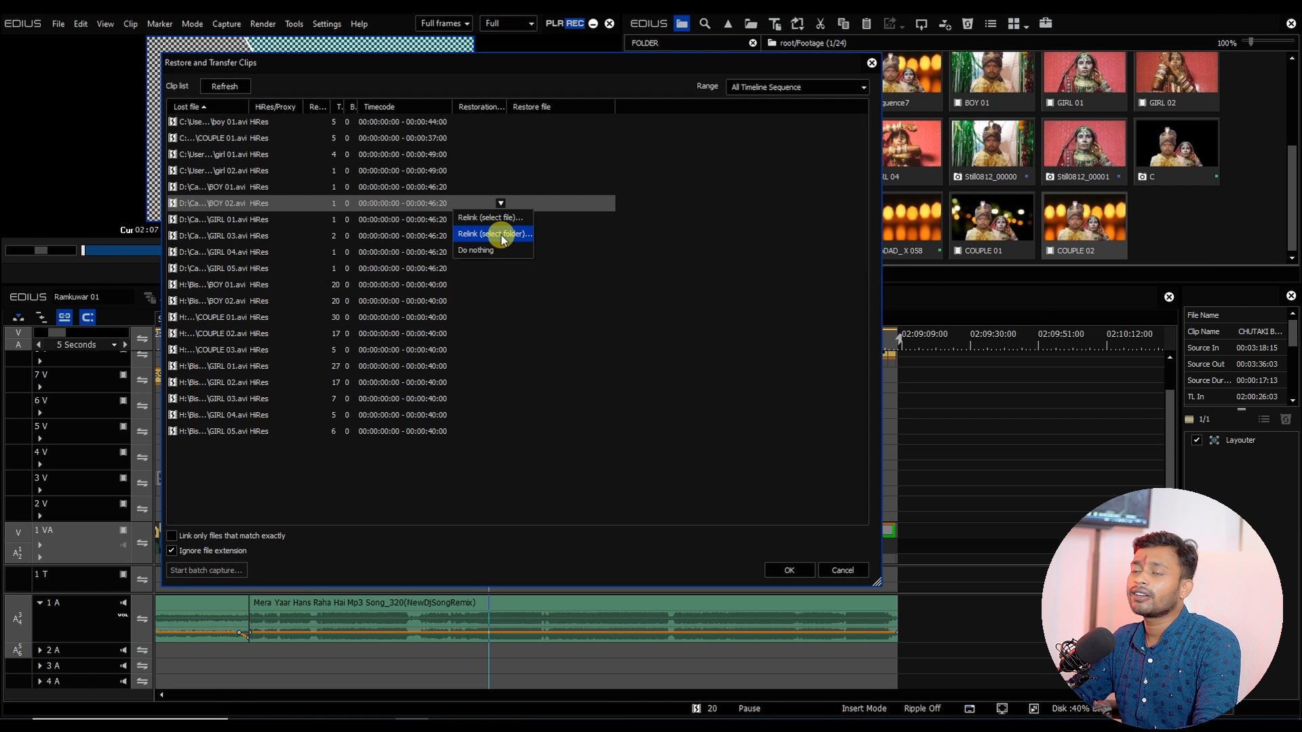
{"action": "left_click", "coordinate": [185, 185]}
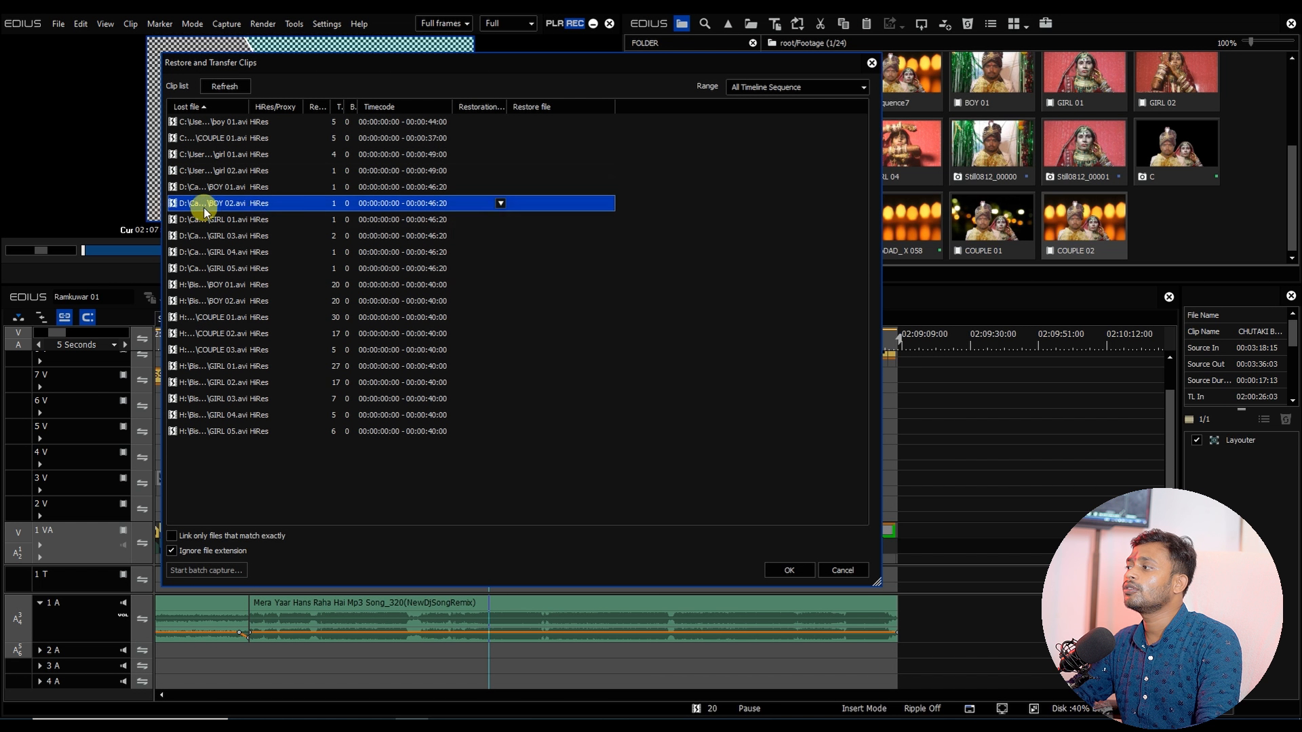
{"action": "left_click", "coordinate": [287, 190]}
{"action": "key", "text": "ctrl+a"}
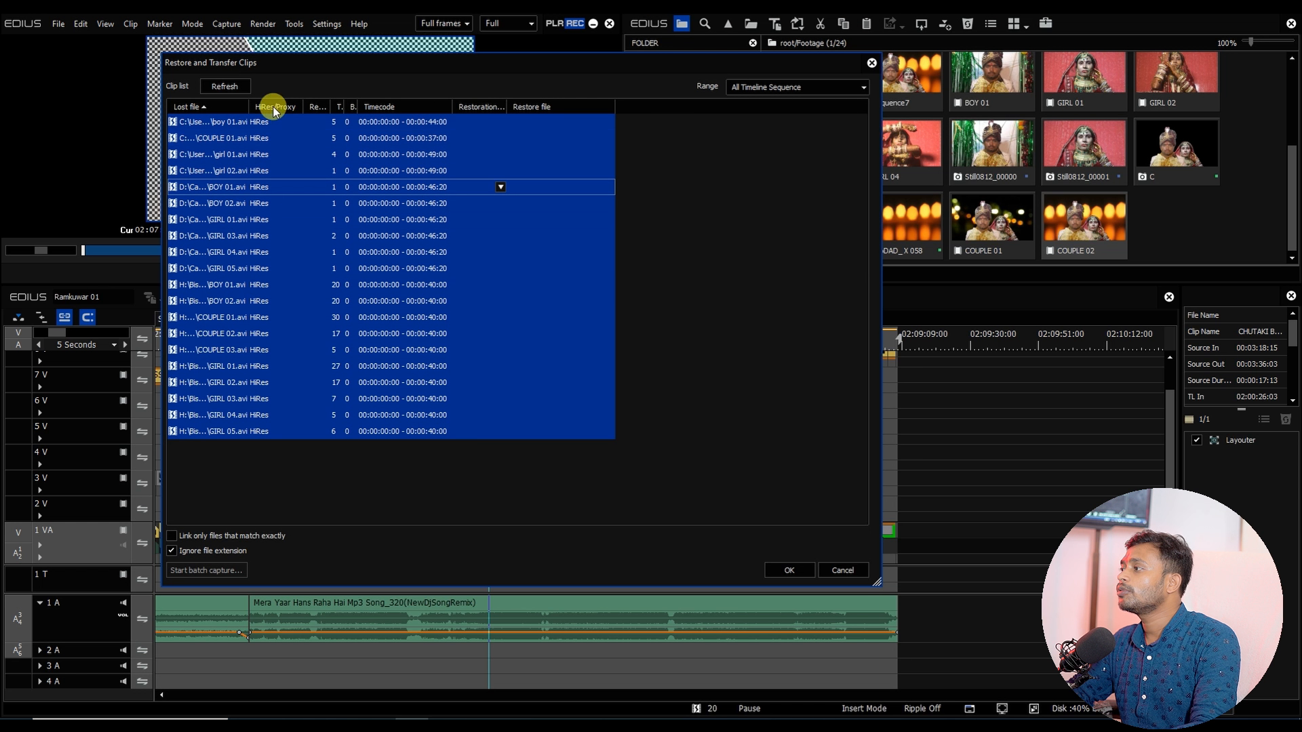
{"action": "left_click", "coordinate": [500, 187]}
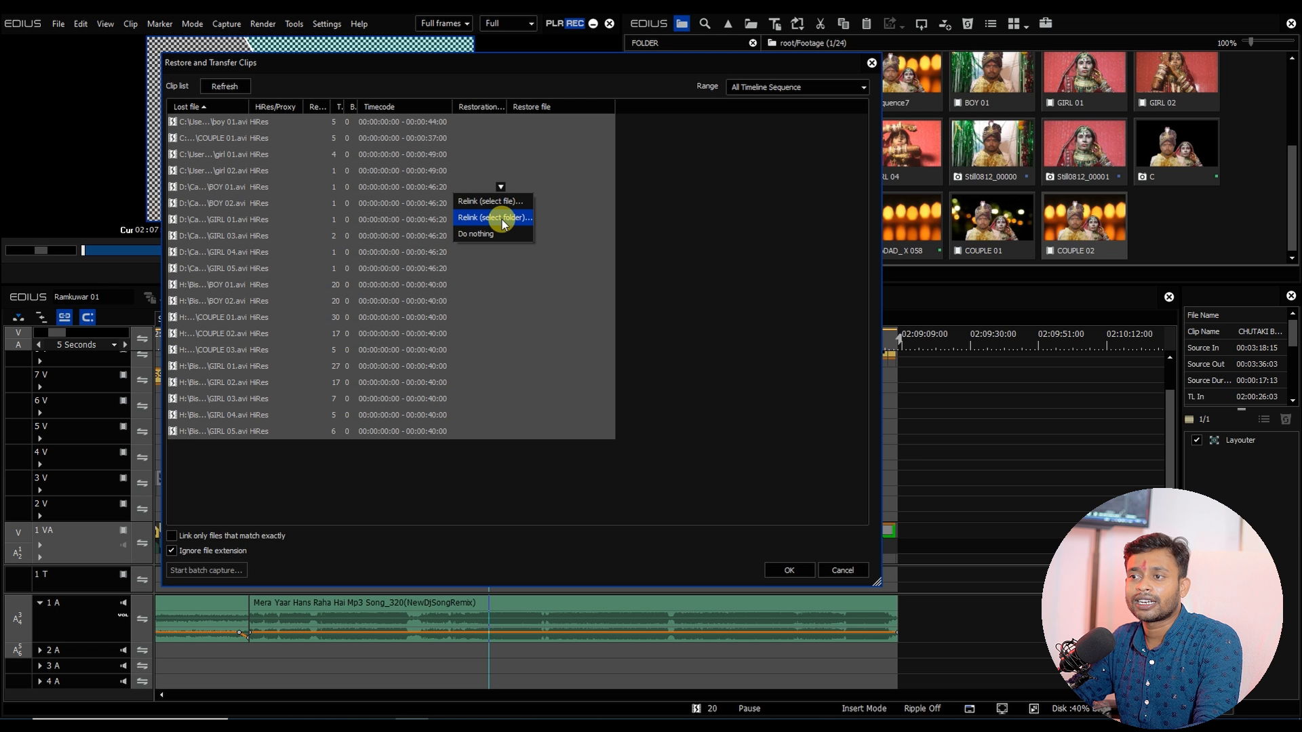
{"action": "key", "text": "Escape"}
Step: Select all lost clips and relink them by folder to the Footage folder inside Desktop › Ramkuwar
{"action": "left_click", "coordinate": [401, 139]}
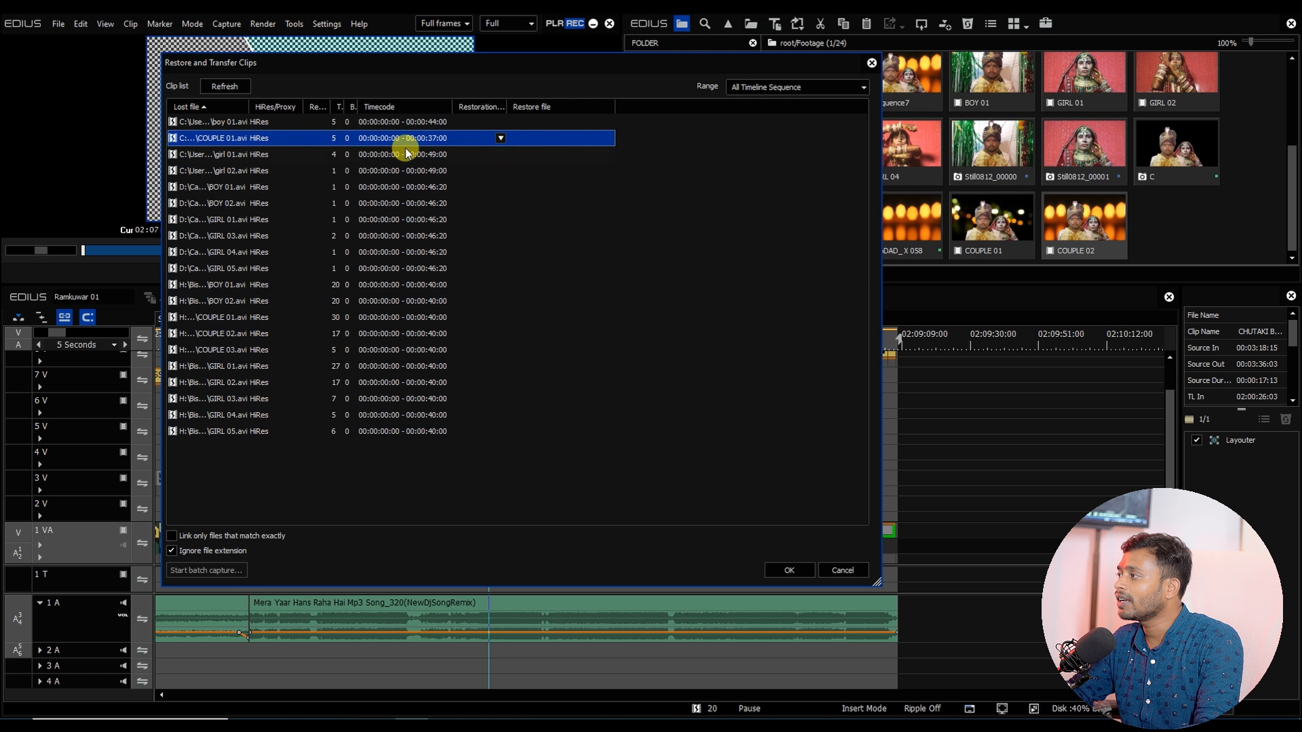
{"action": "key", "text": "ctrl+a"}
{"action": "left_click", "coordinate": [500, 138]}
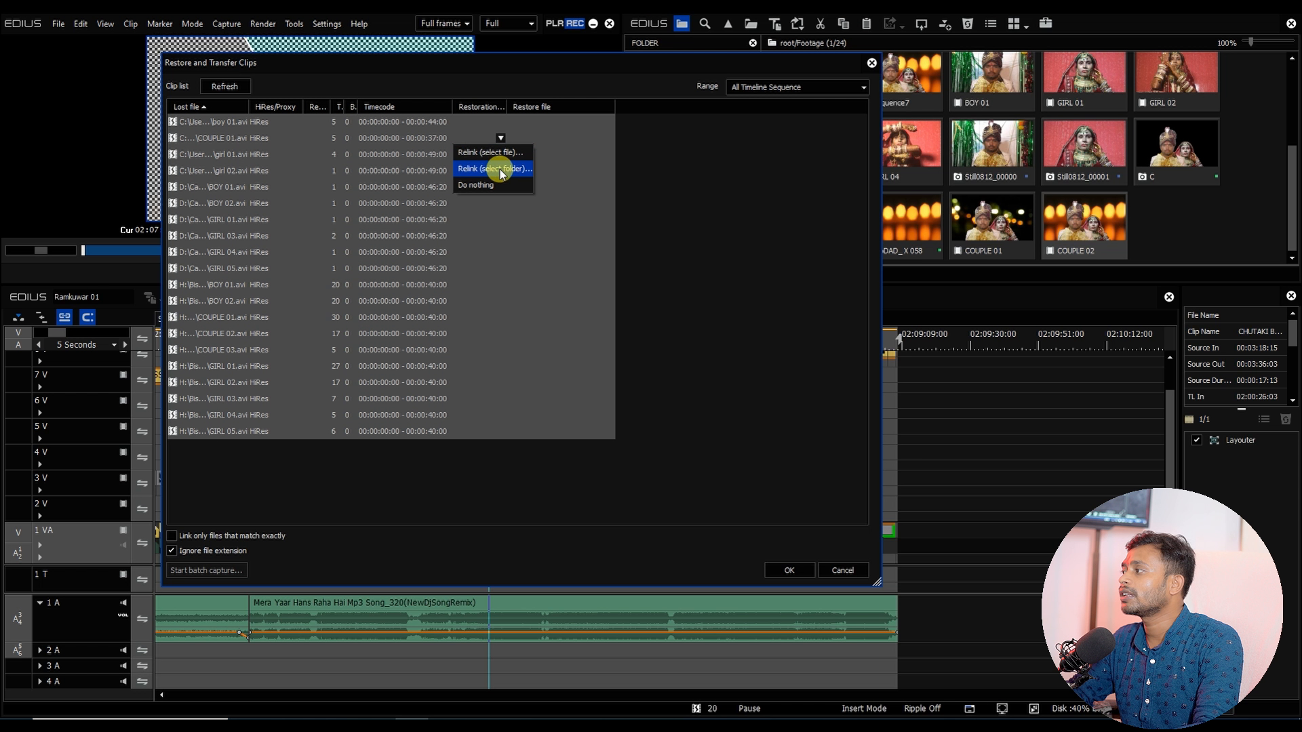
{"action": "left_click", "coordinate": [500, 170]}
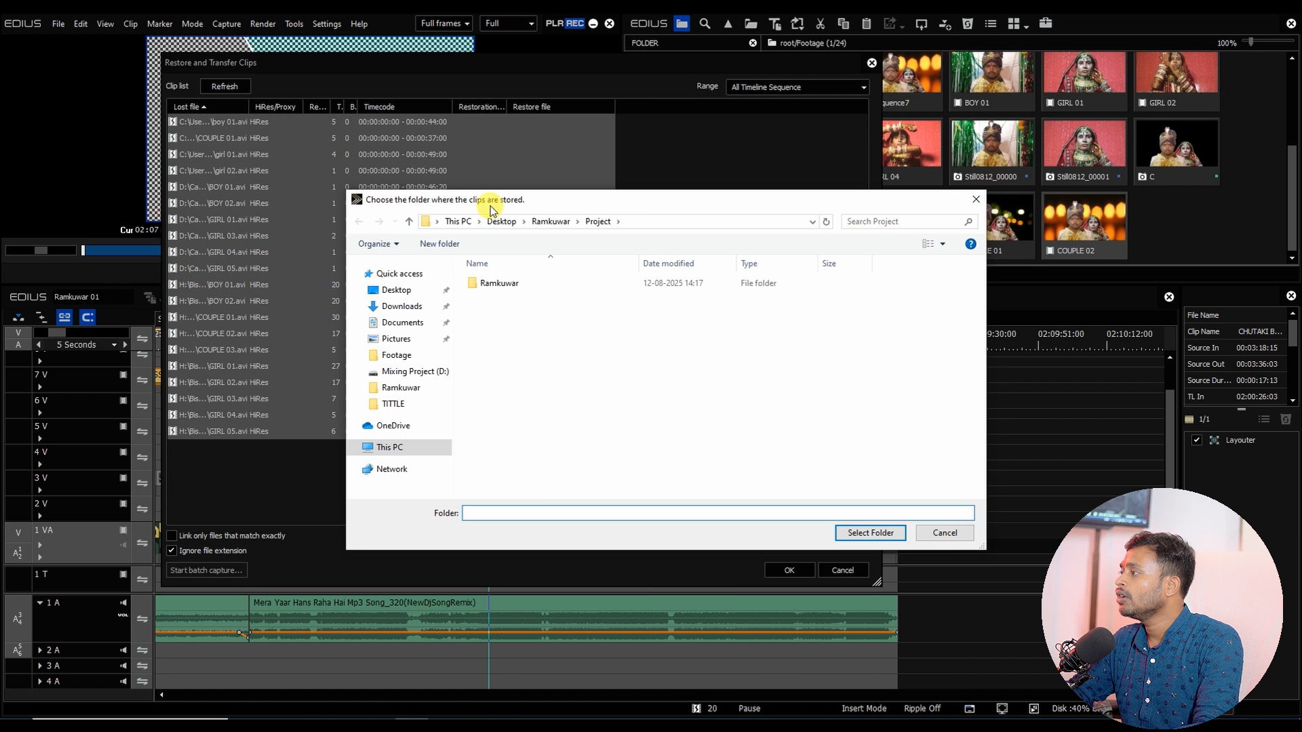
{"action": "left_click_drag", "start_coordinate": [494, 196], "coordinate": [369, 132]}
{"action": "left_click", "coordinate": [378, 212]}
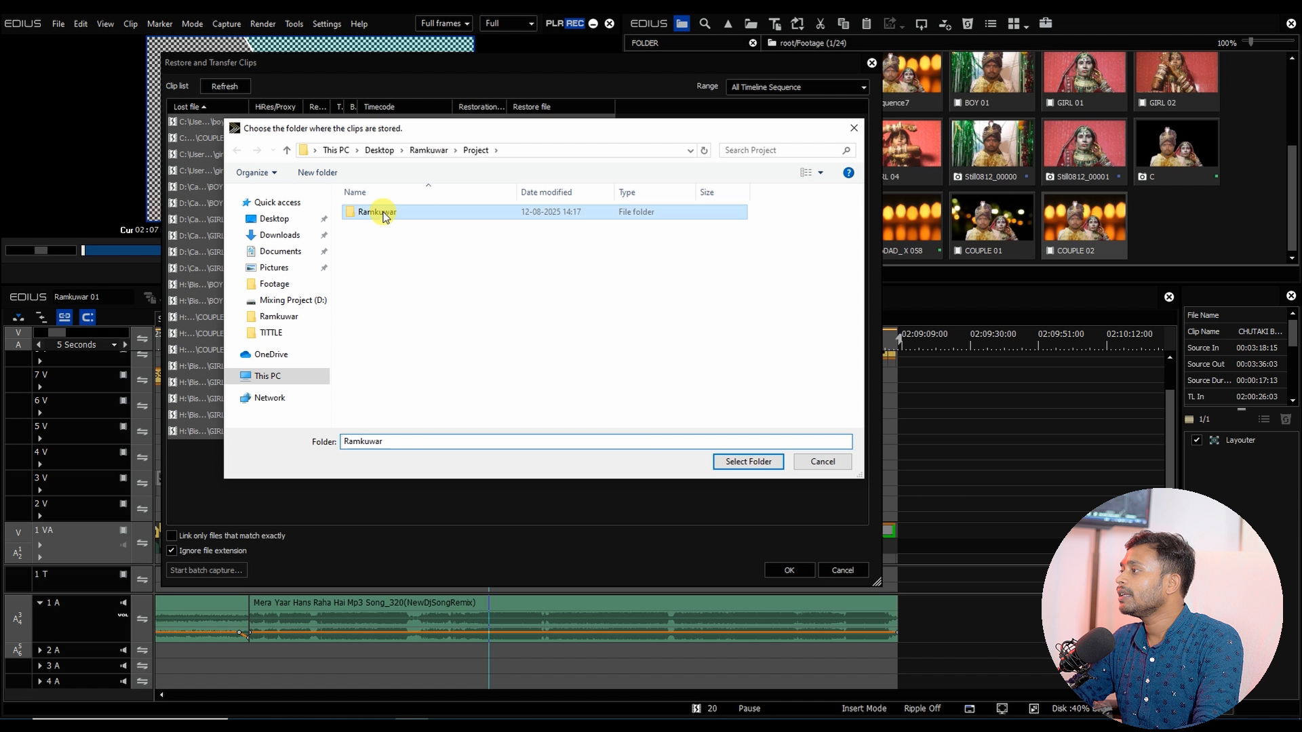
{"action": "left_click", "coordinate": [428, 149]}
{"action": "double_click", "coordinate": [373, 212]}
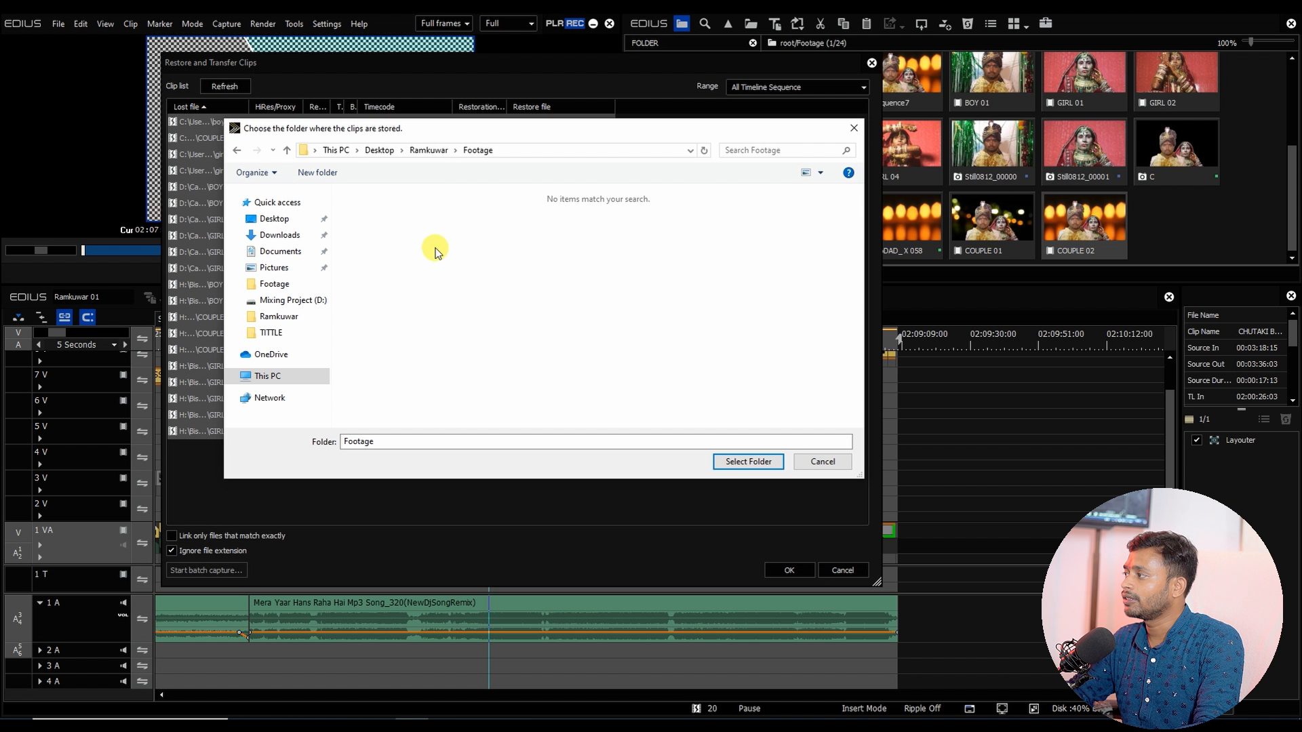
{"action": "left_click", "coordinate": [739, 467]}
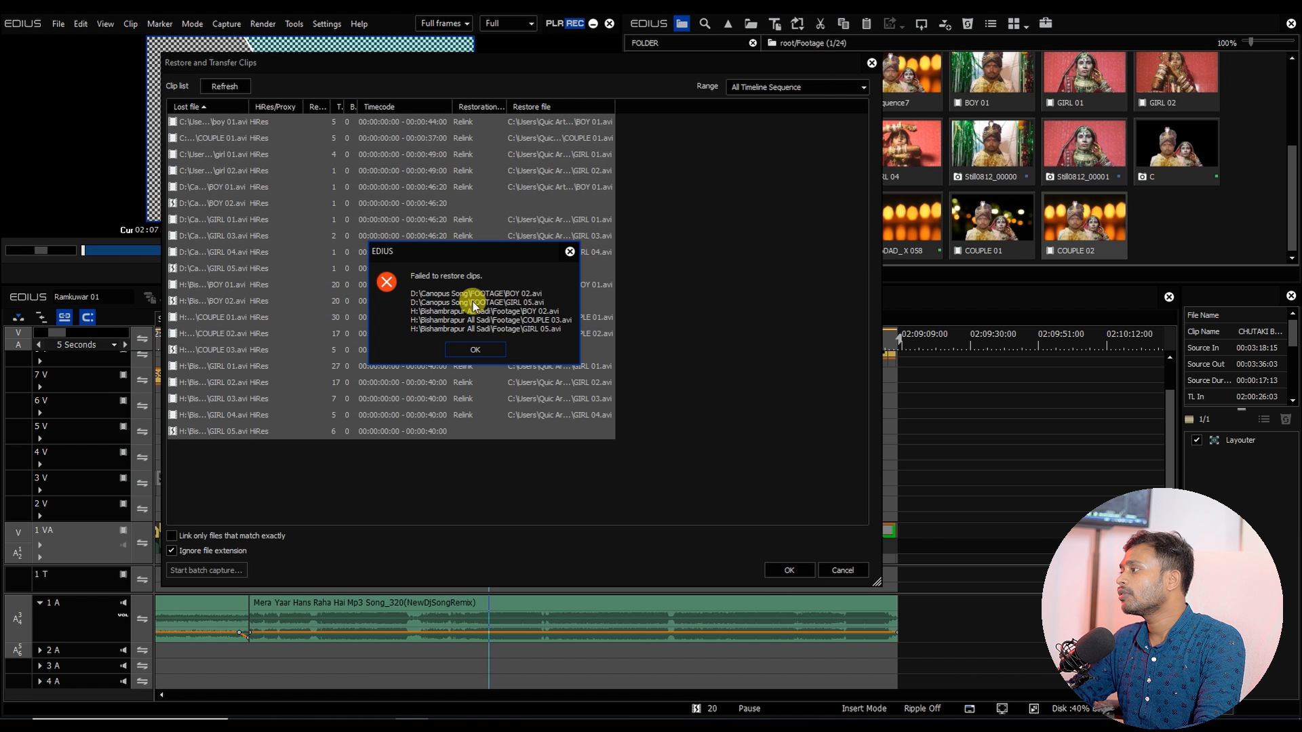
{"action": "left_click", "coordinate": [477, 347]}
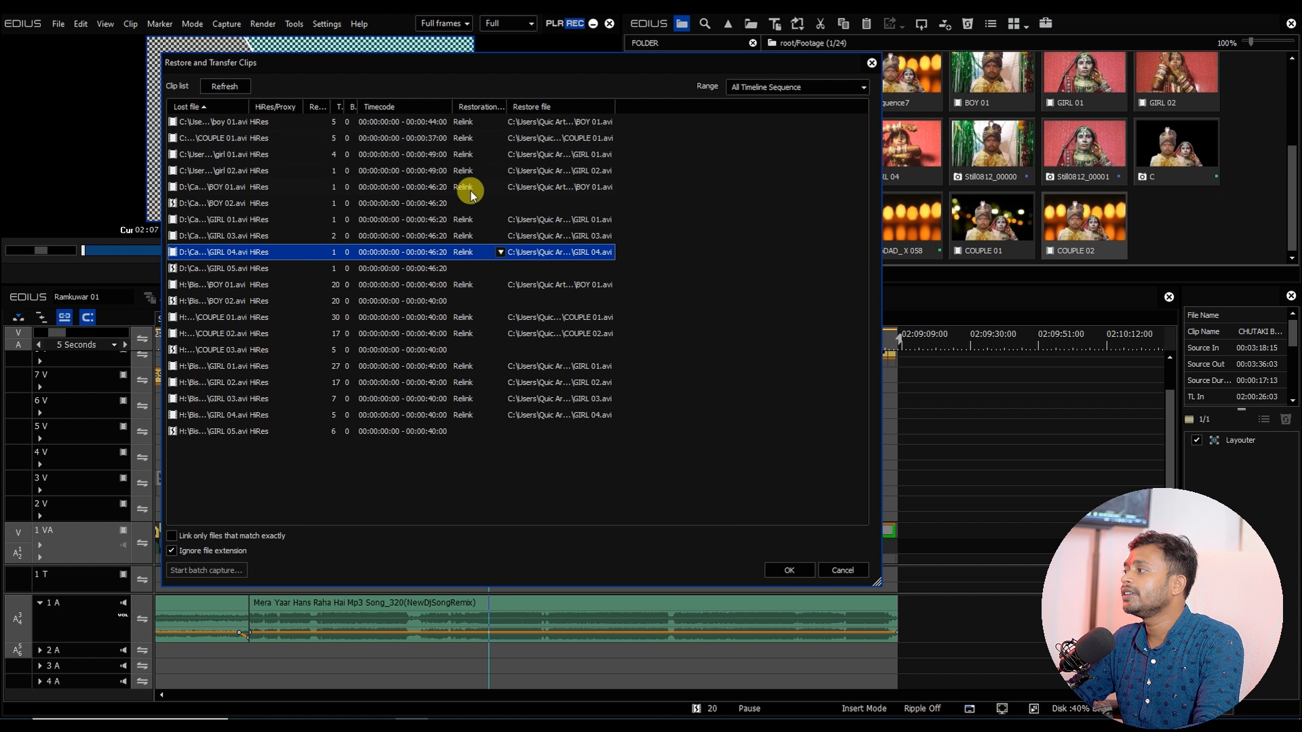
Step: Check the original paths of the unrestored clips and browse the Ramkuwar Footage folder in File Explorer
{"action": "left_click", "coordinate": [462, 268]}
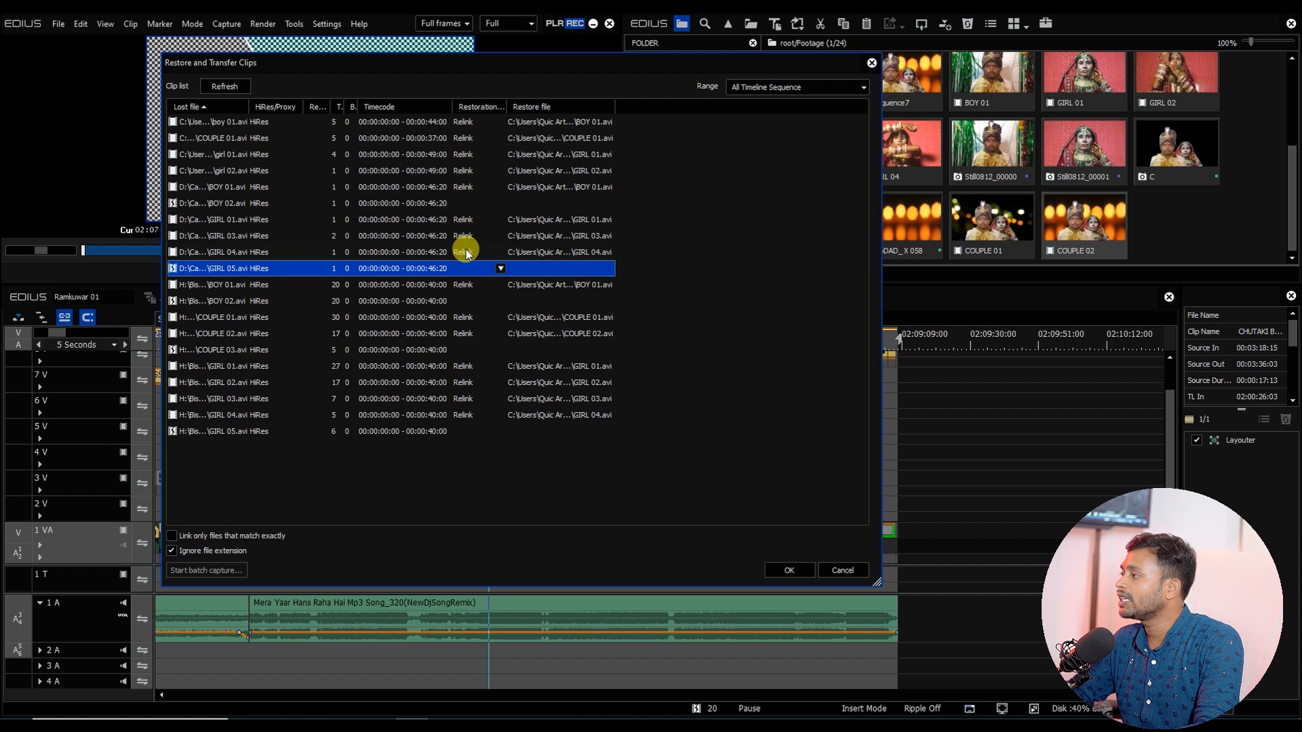
{"action": "left_click", "coordinate": [464, 203]}
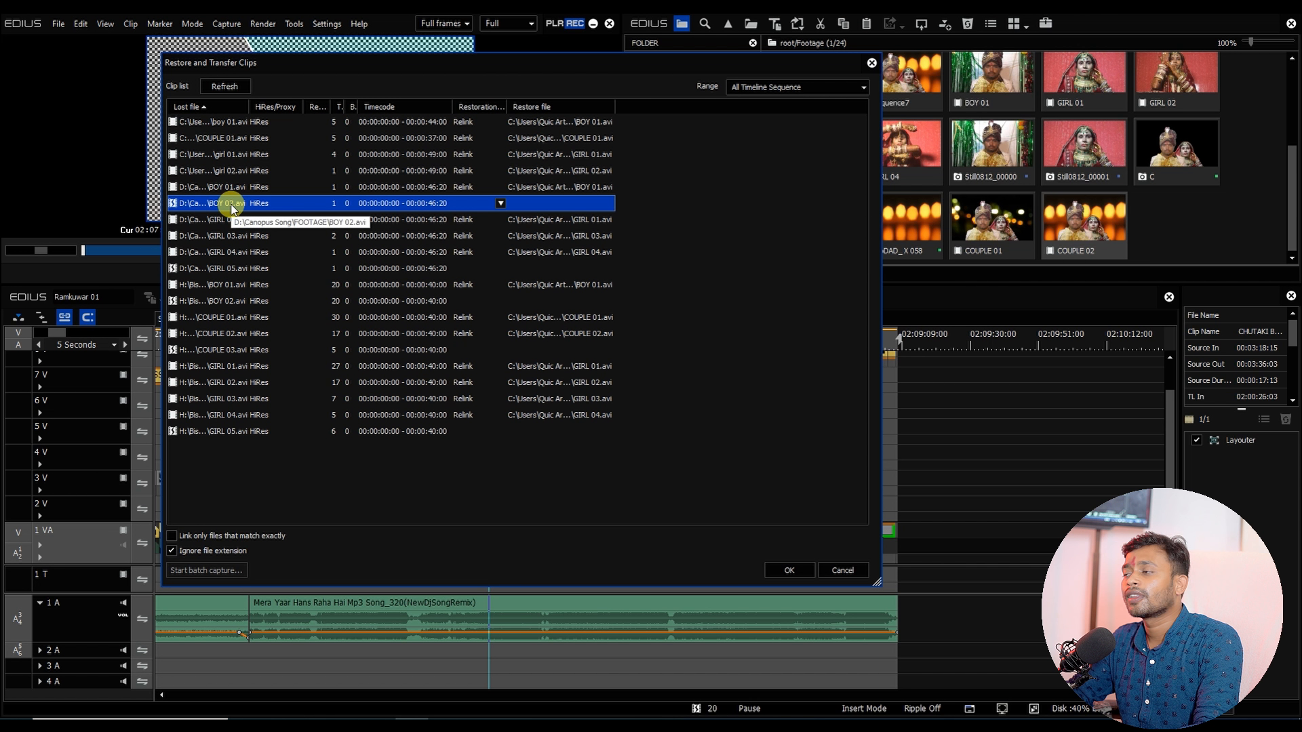
{"action": "left_click", "coordinate": [341, 717]}
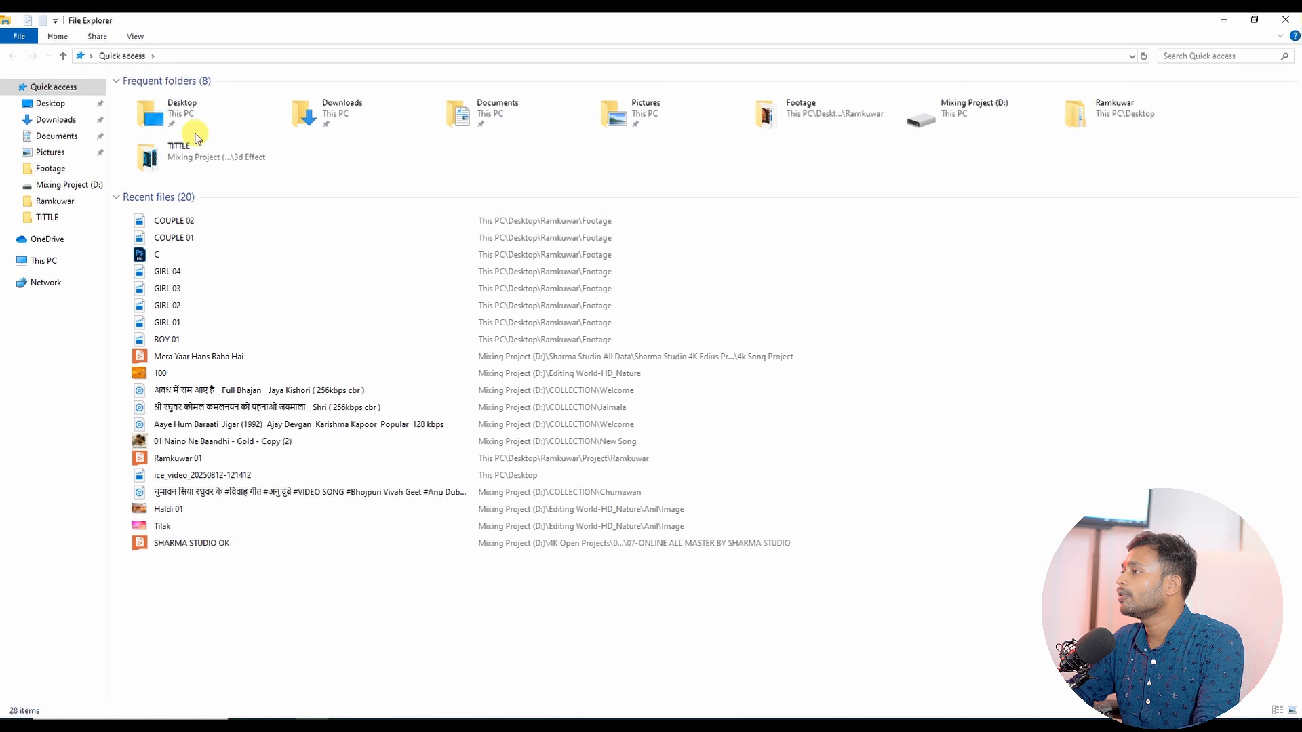
{"action": "double_click", "coordinate": [176, 116]}
{"action": "left_click", "coordinate": [163, 120]}
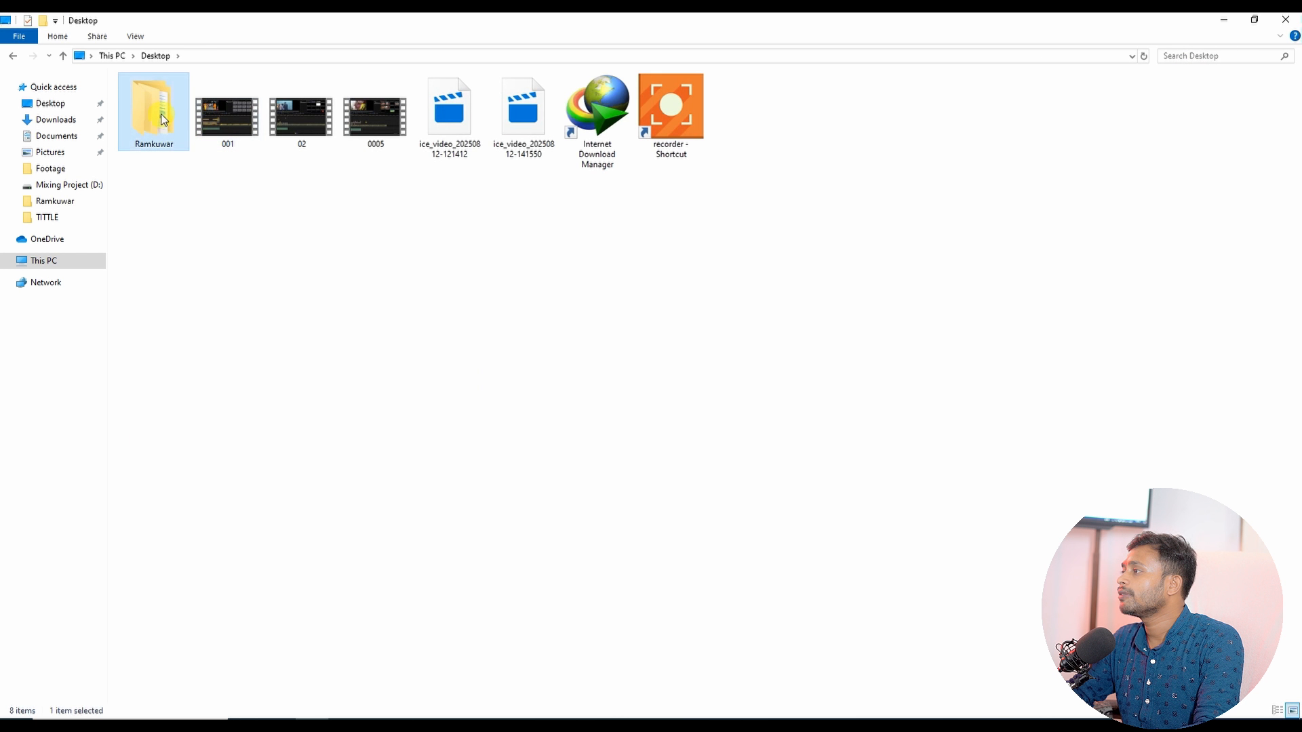
{"action": "double_click", "coordinate": [162, 119]}
{"action": "double_click", "coordinate": [166, 99]}
{"action": "left_click", "coordinate": [229, 134]}
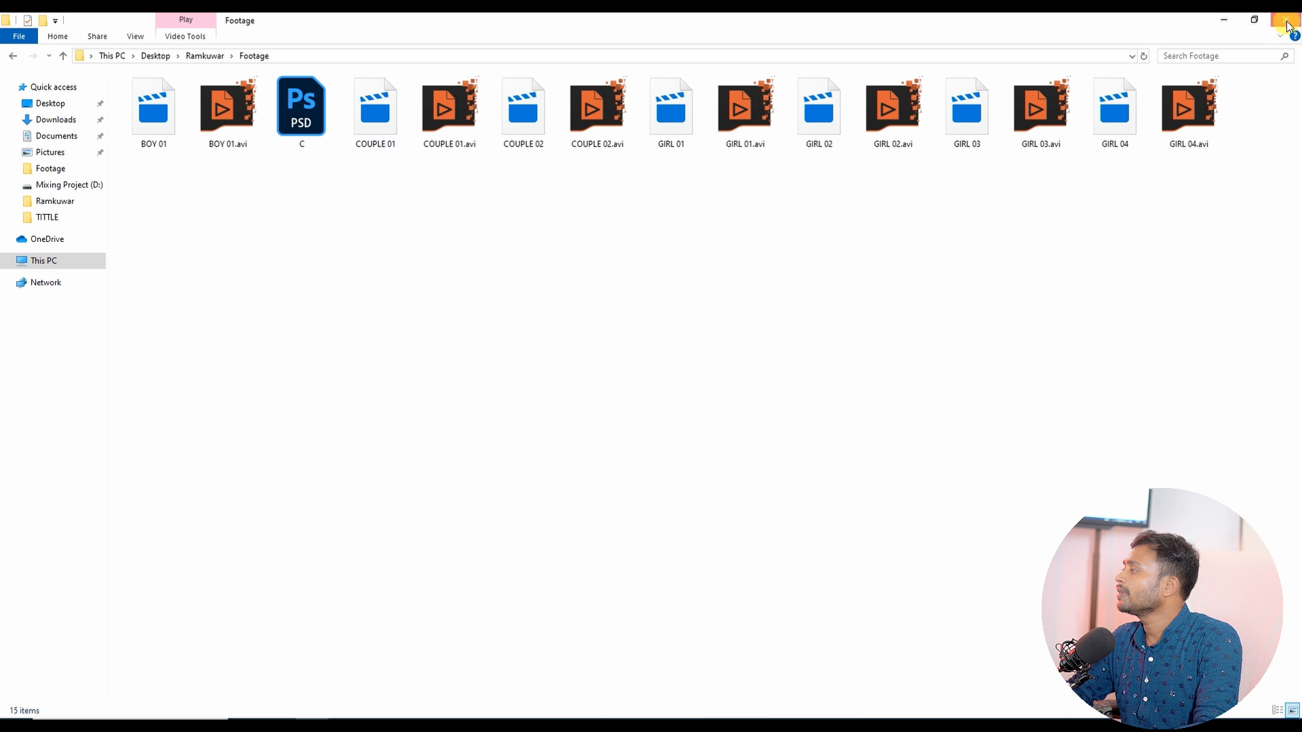
{"action": "left_click", "coordinate": [1225, 19]}
Step: Relink the BOY 02 clip to BOY 01.avi in the Ramkuwar Footage folder
{"action": "left_click", "coordinate": [243, 203]}
{"action": "double_click", "coordinate": [242, 203]}
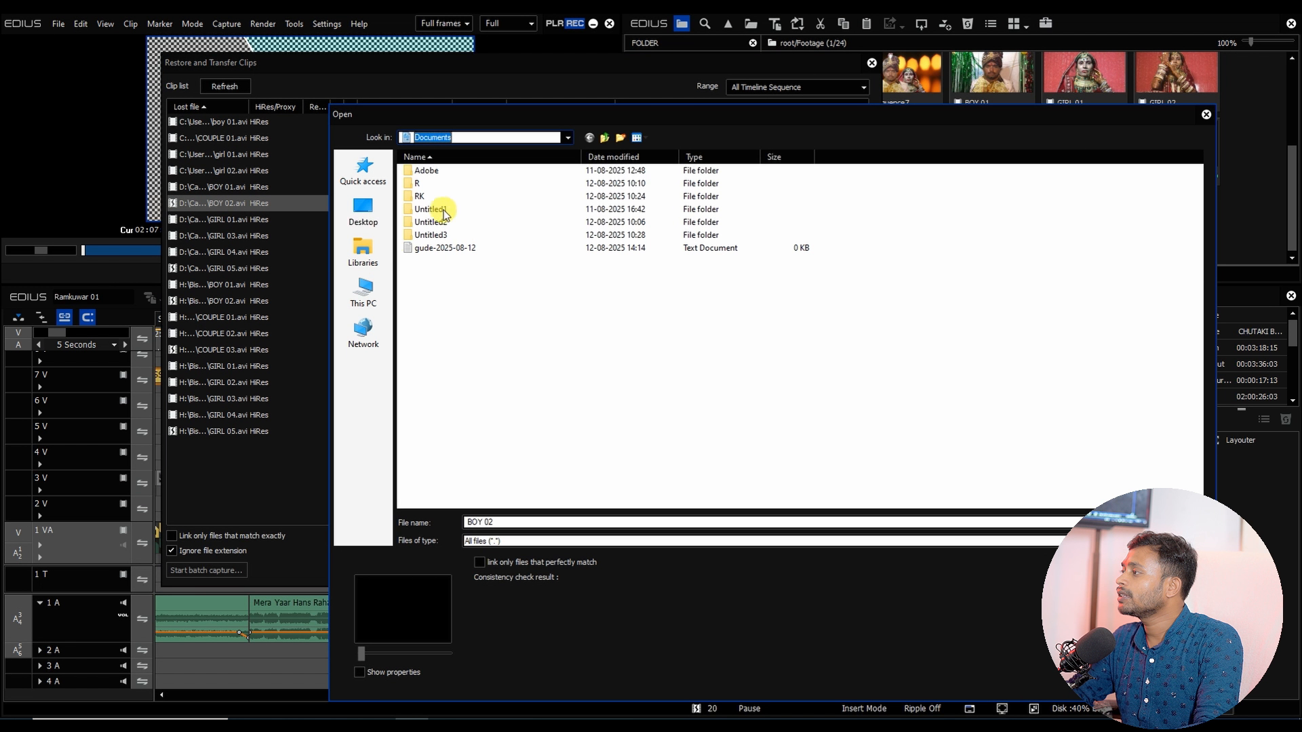
{"action": "left_click", "coordinate": [364, 292]}
{"action": "left_click", "coordinate": [364, 210]}
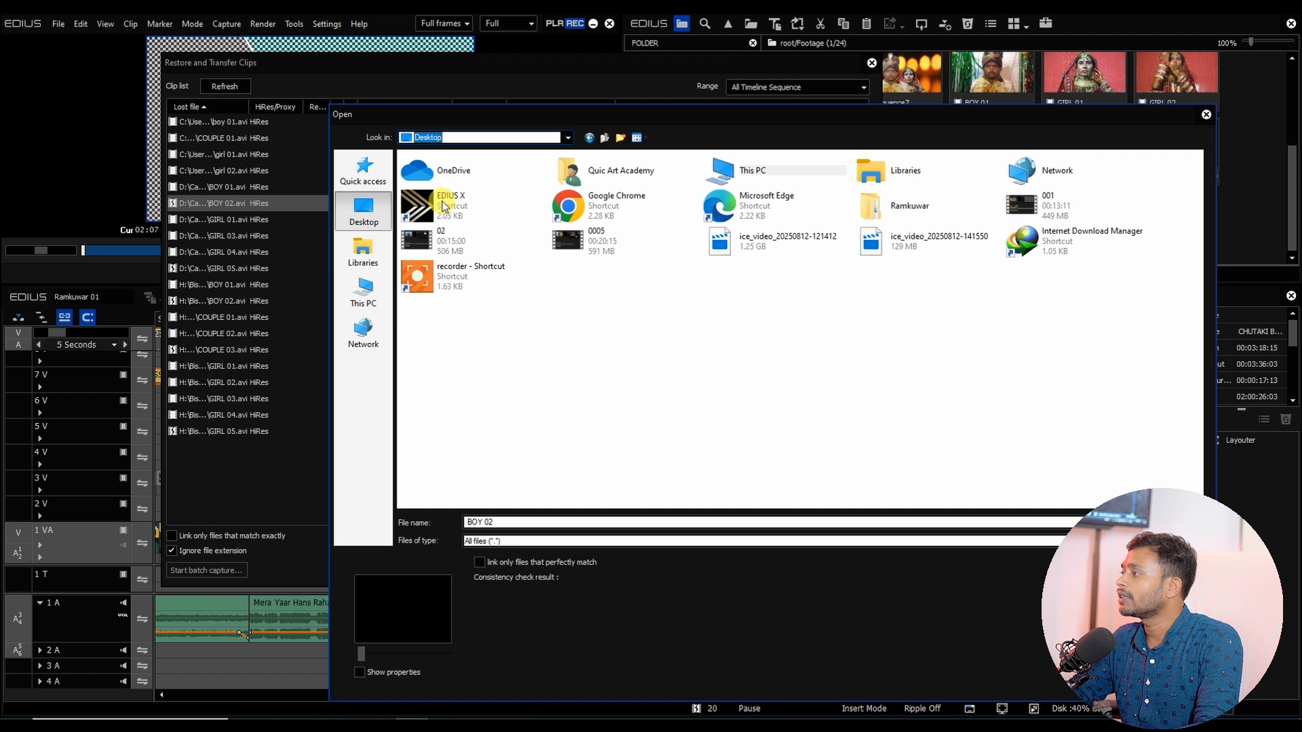
{"action": "double_click", "coordinate": [907, 205]}
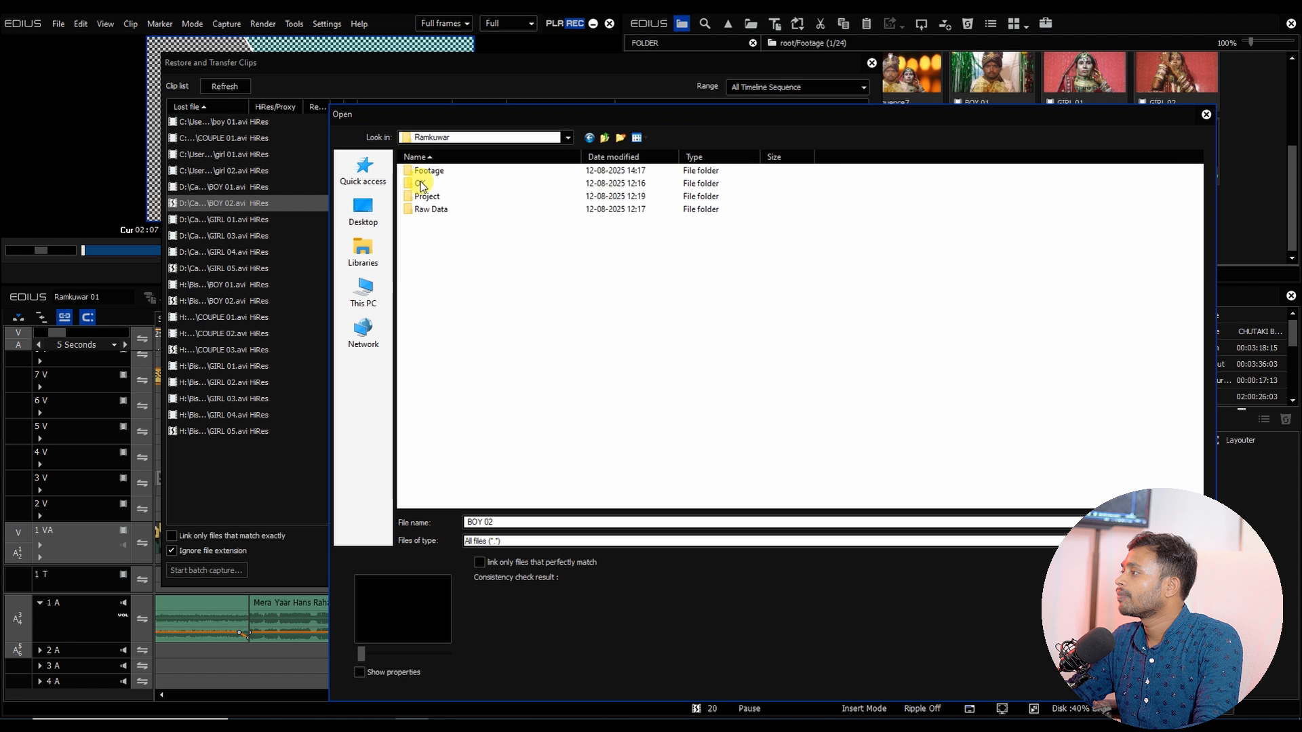
{"action": "double_click", "coordinate": [429, 170]}
{"action": "double_click", "coordinate": [430, 170]}
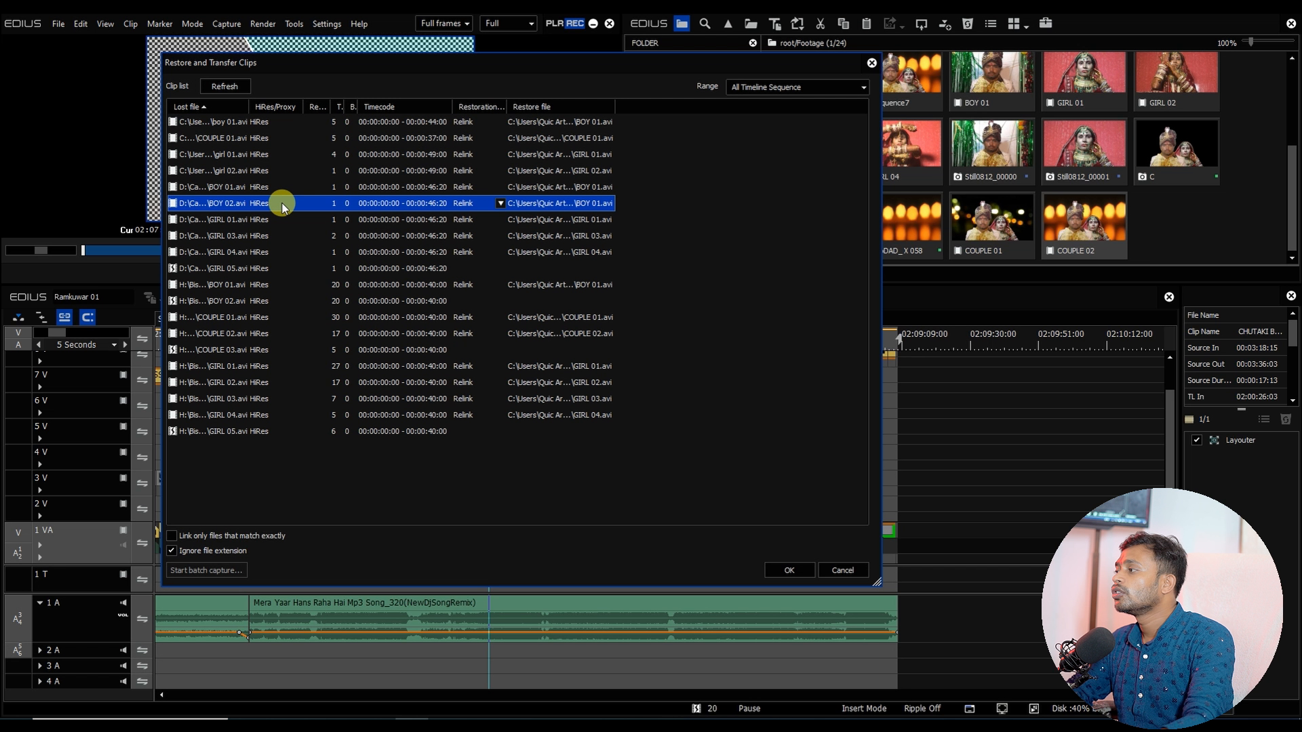
Step: Relink the lost GIRL 05 clip to GIRL 04.avi and the H: drive BOY 02 clip to BOY 01.avi
{"action": "left_click", "coordinate": [224, 271]}
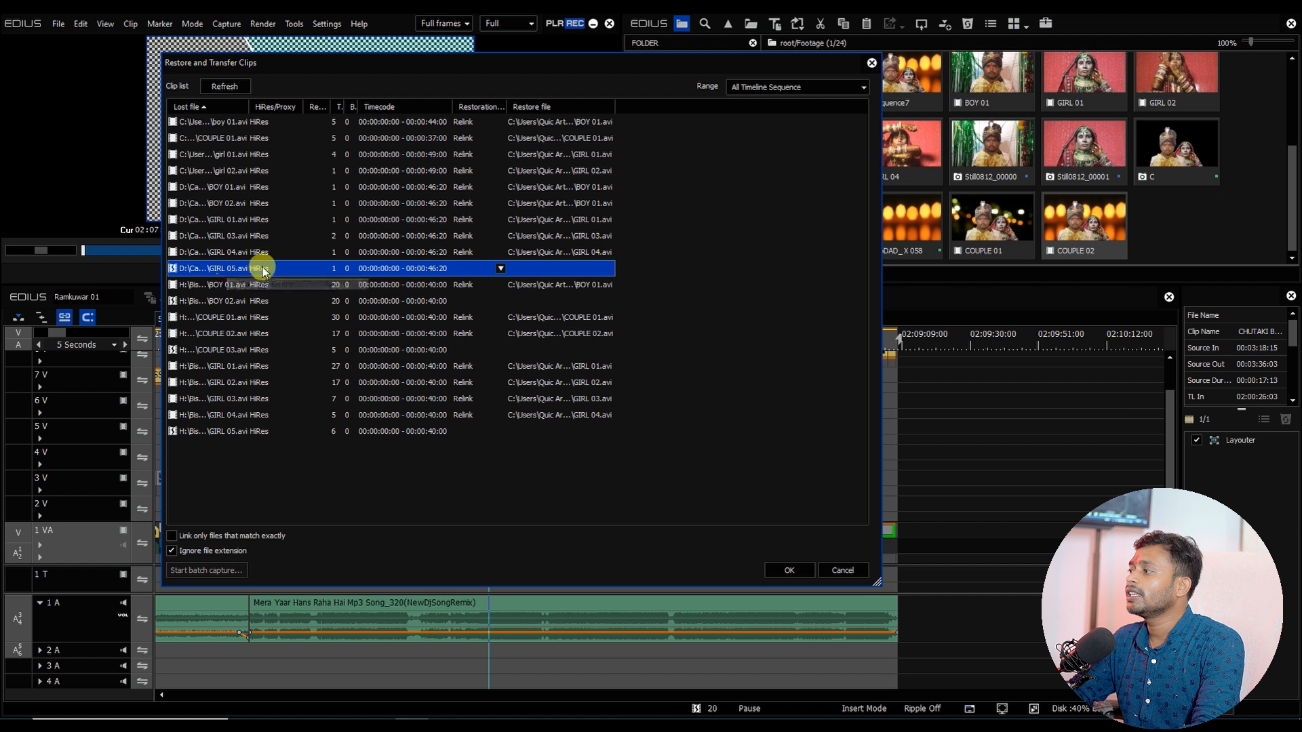
{"action": "double_click", "coordinate": [262, 268]}
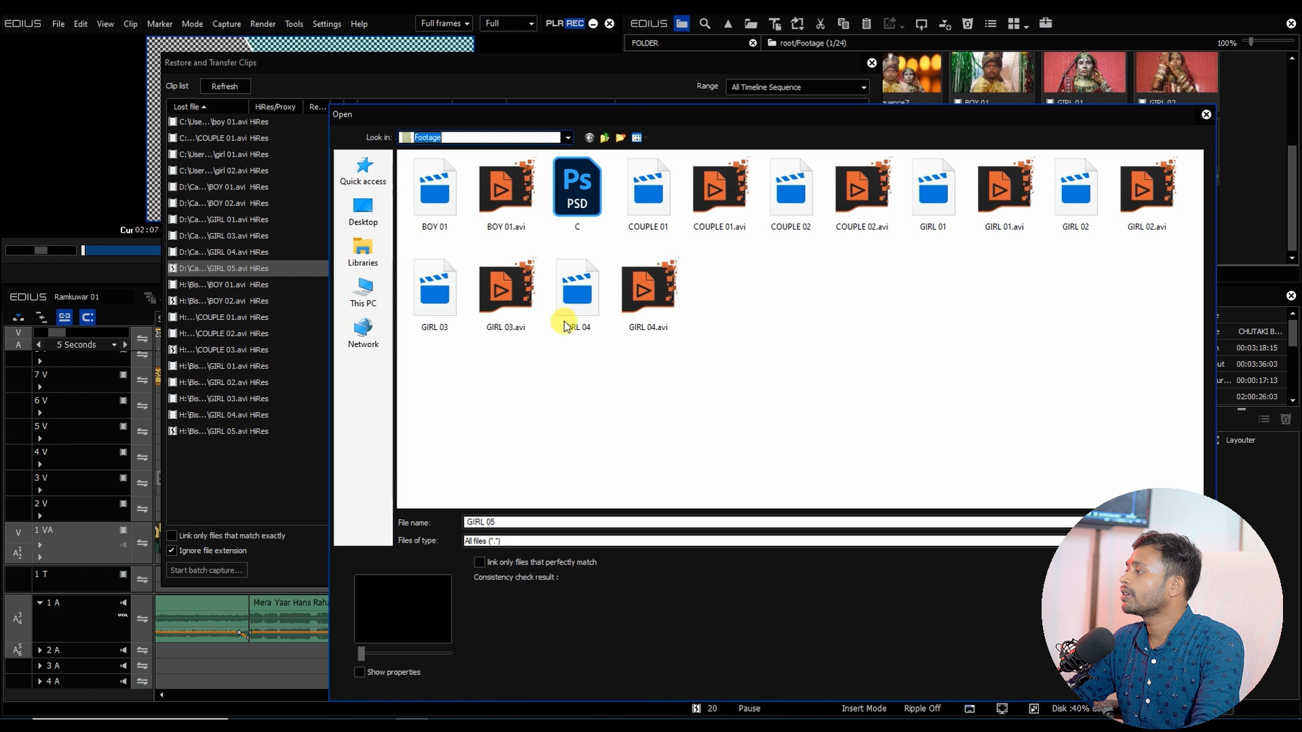
{"action": "double_click", "coordinate": [577, 292]}
{"action": "left_click", "coordinate": [229, 303]}
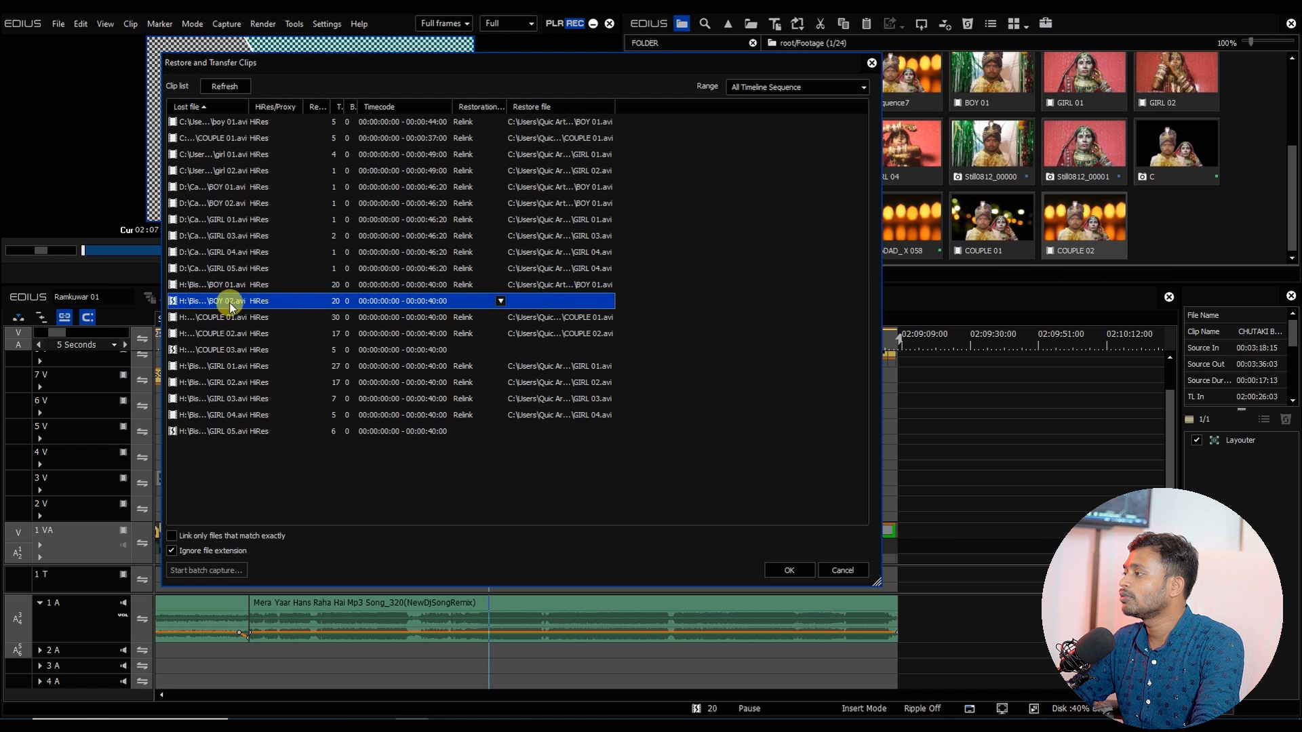
{"action": "double_click", "coordinate": [228, 306]}
{"action": "double_click", "coordinate": [448, 185]}
Step: Relink COUPLE 03 to COUPLE 02.avi and the last GIRL 05 clip to GIRL 01.avi, then apply the restoration and close
{"action": "left_click", "coordinate": [414, 350]}
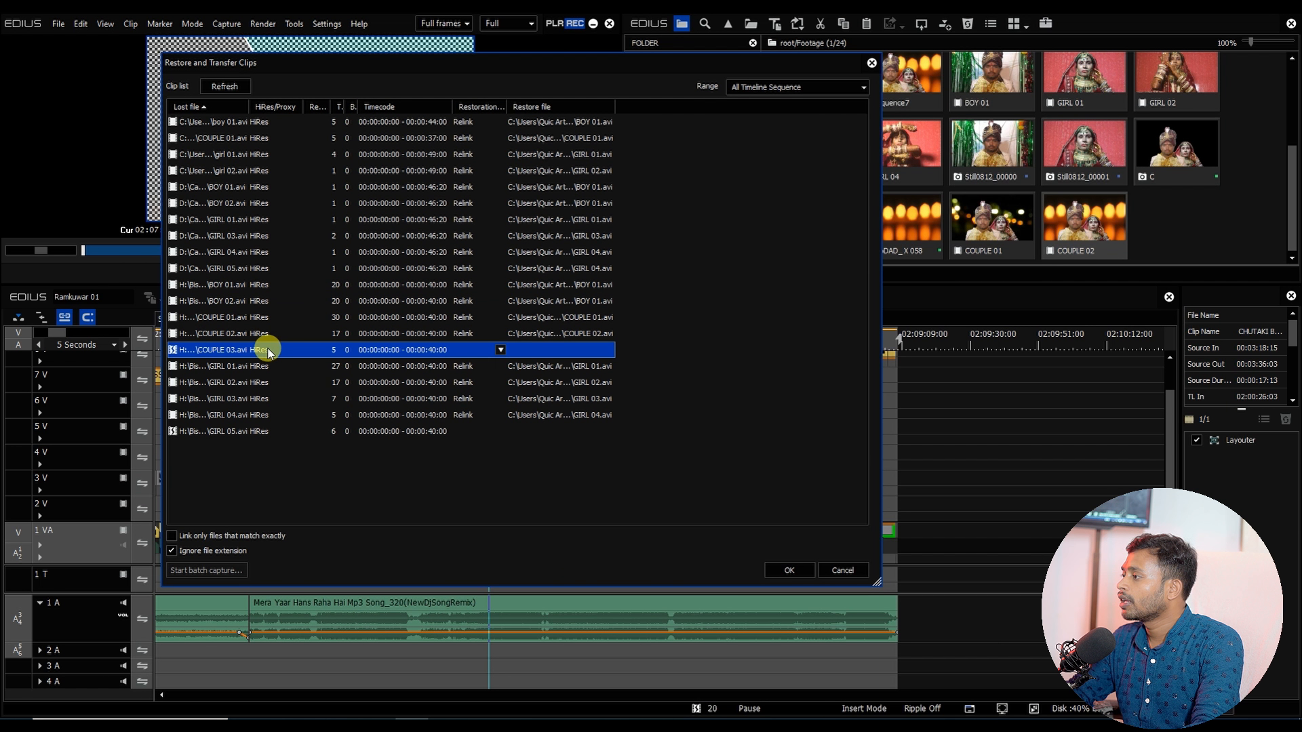
{"action": "double_click", "coordinate": [266, 349]}
{"action": "double_click", "coordinate": [787, 200]}
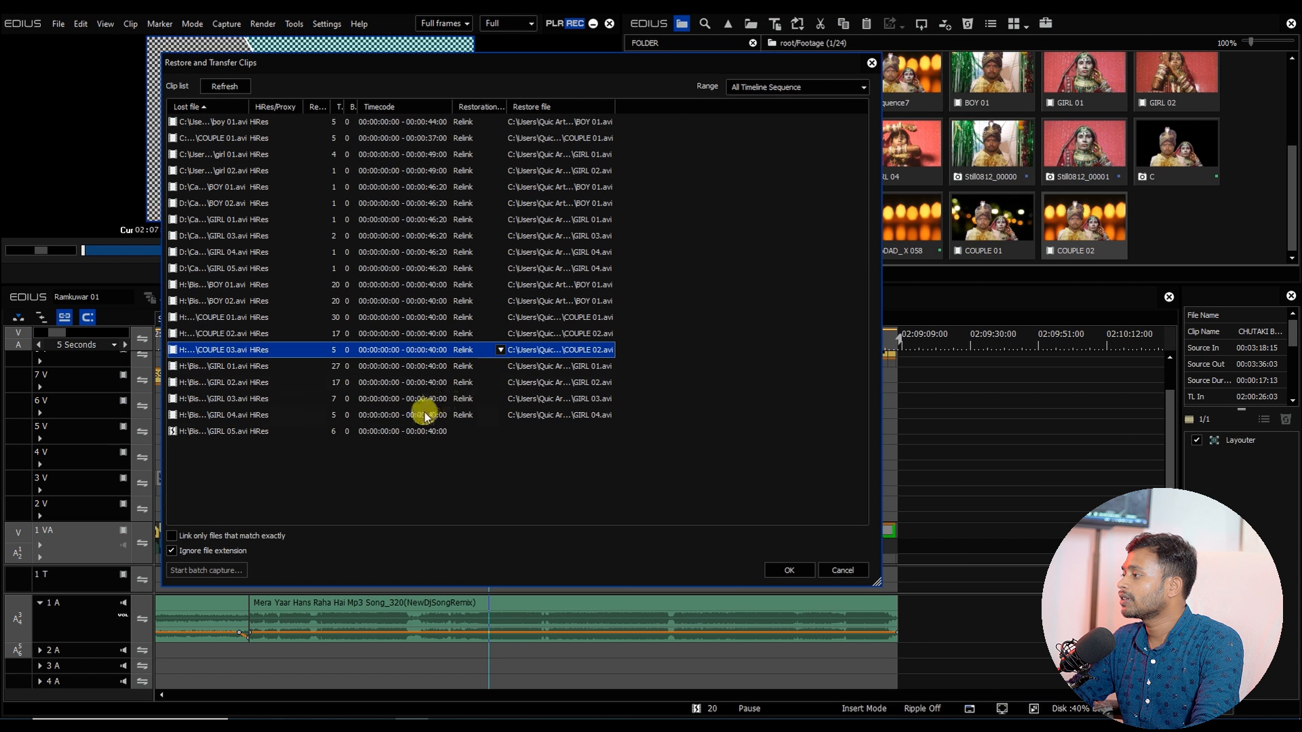
{"action": "left_click", "coordinate": [422, 431]}
{"action": "double_click", "coordinate": [262, 431]}
{"action": "double_click", "coordinate": [935, 194]}
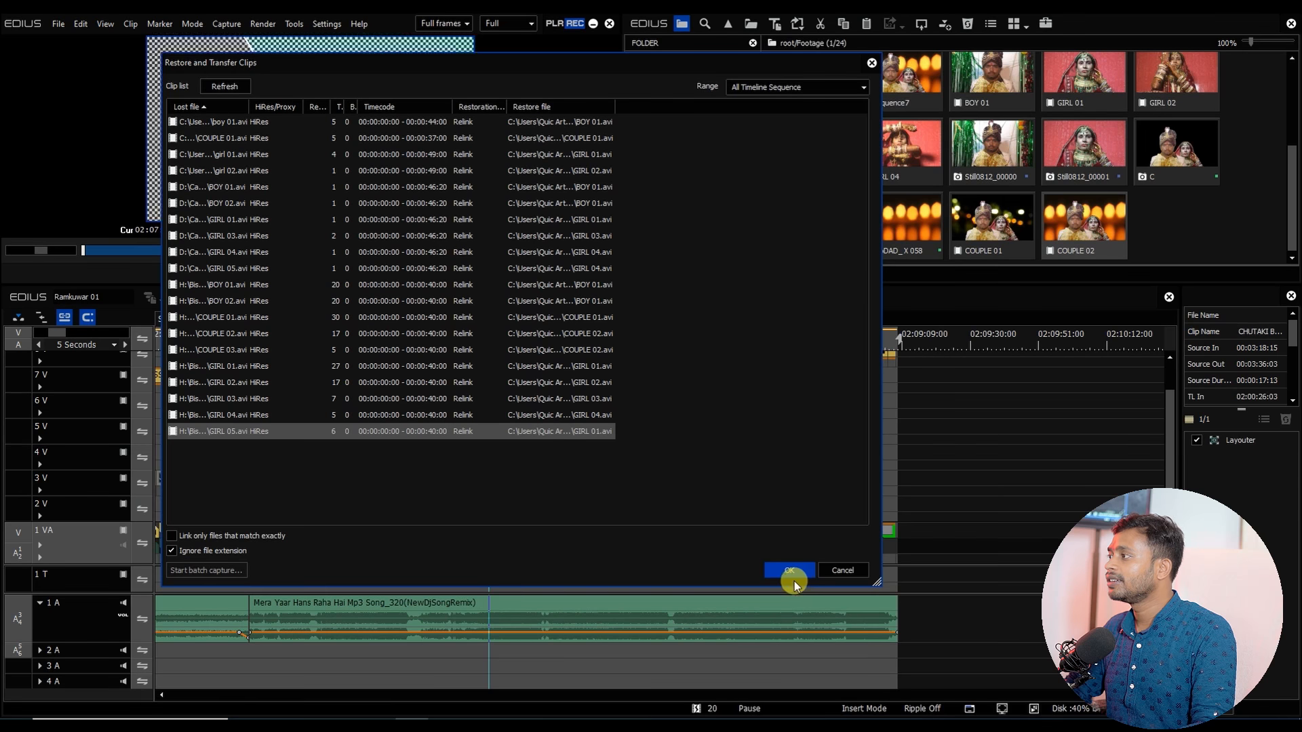
{"action": "left_click", "coordinate": [792, 578]}
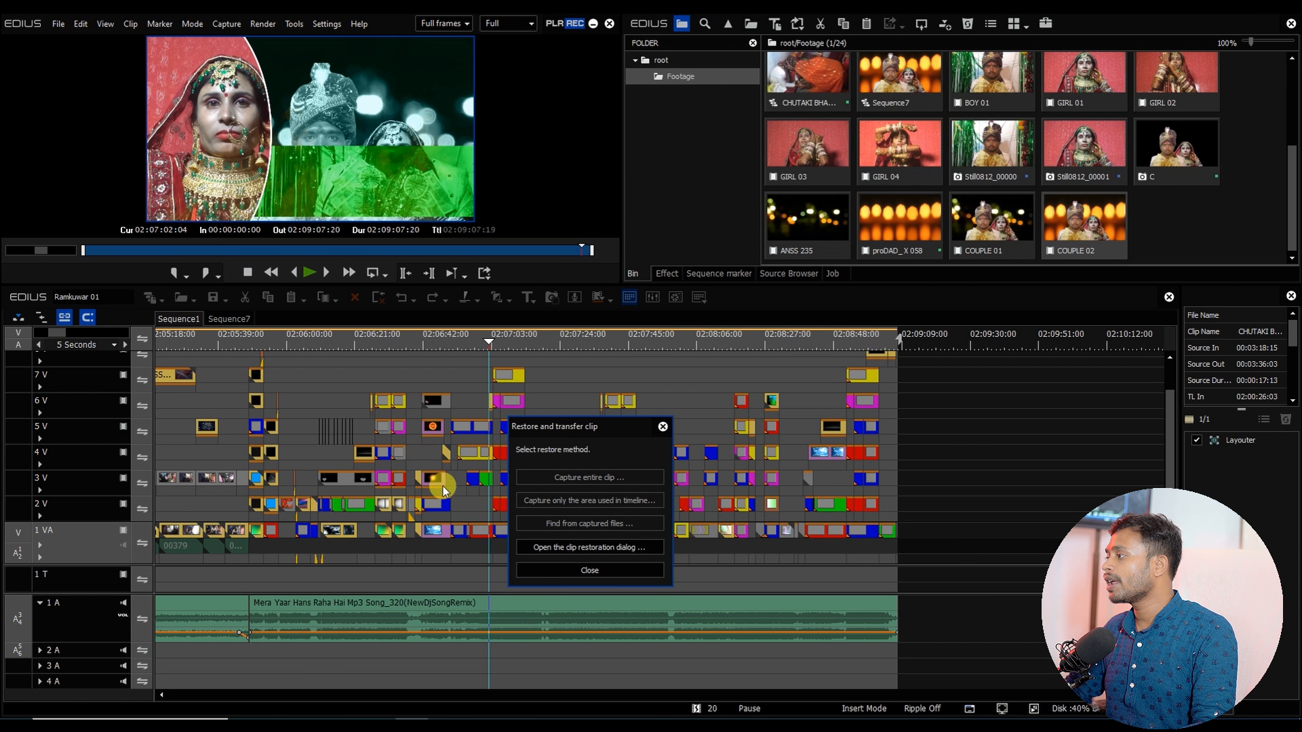
{"action": "left_click", "coordinate": [574, 573]}
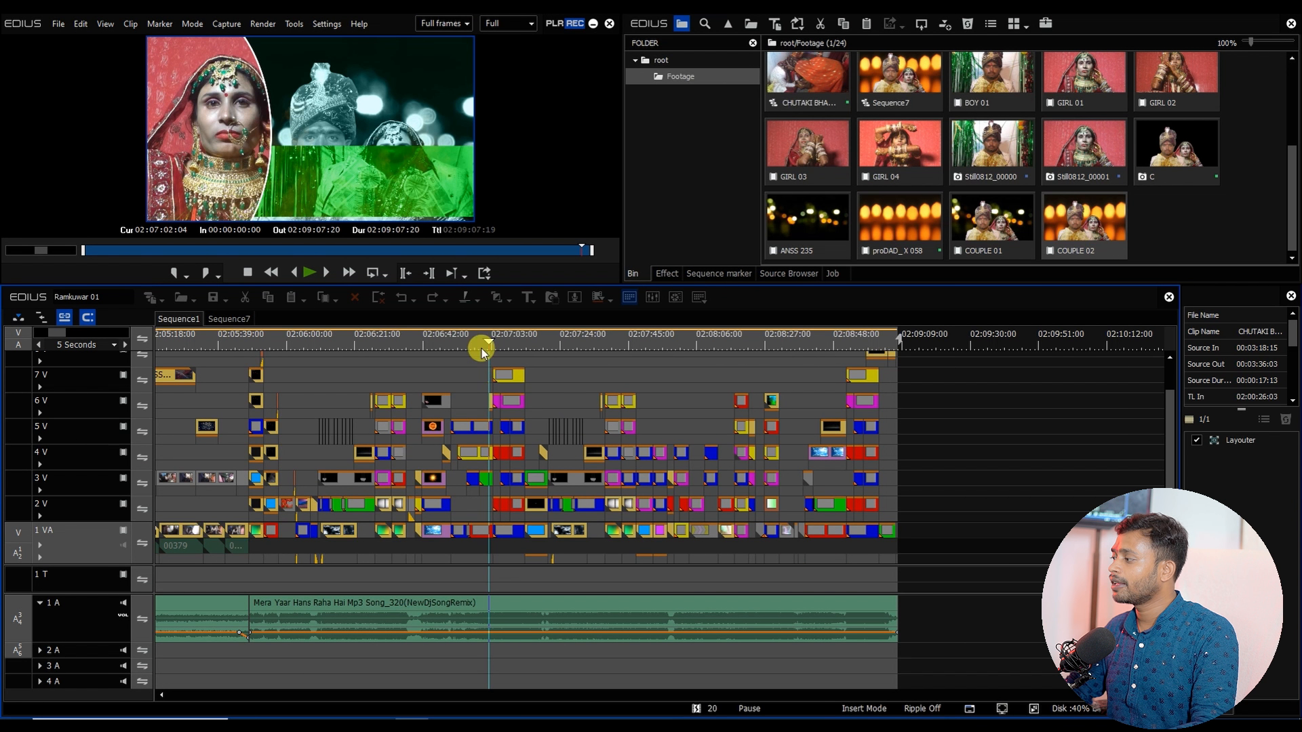
Step: Preview the restored sequence by scrubbing and playing through the timeline
{"action": "left_click_drag", "start_coordinate": [482, 349], "coordinate": [622, 413]}
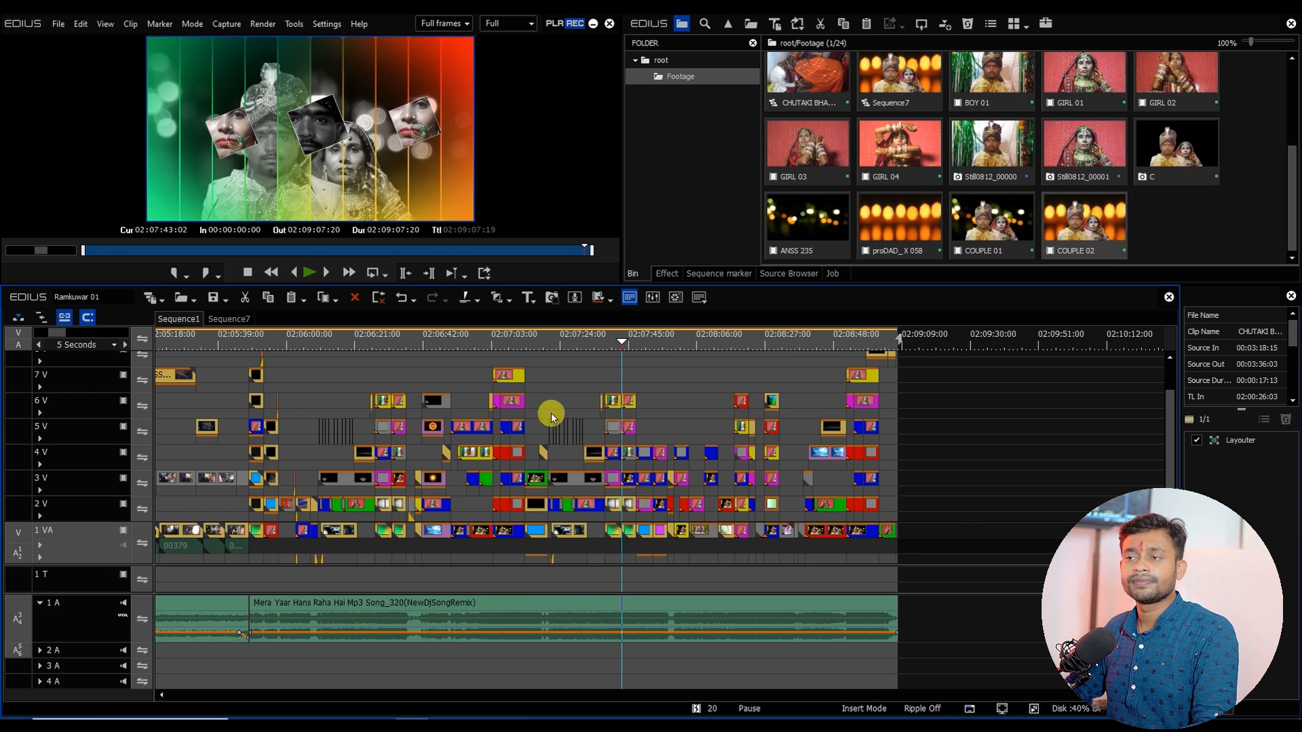
{"action": "left_click_drag", "start_coordinate": [310, 355], "coordinate": [434, 376]}
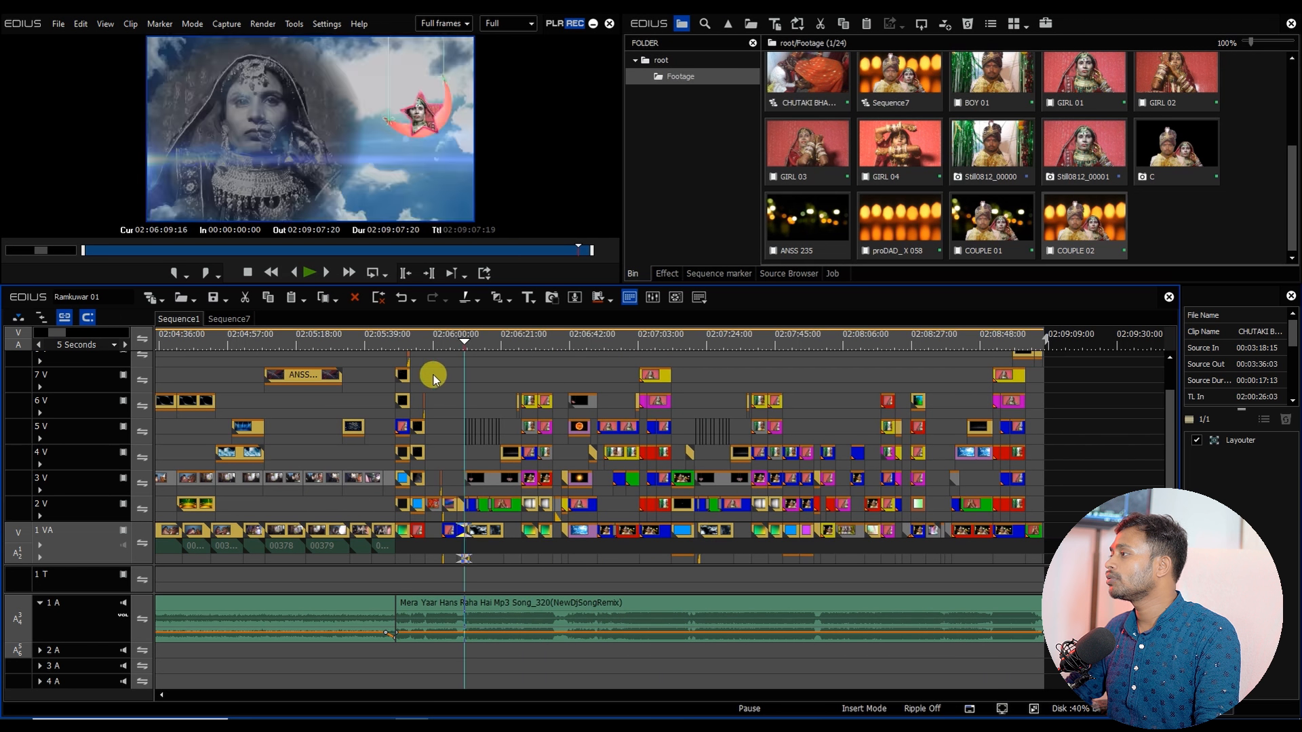
{"action": "key", "text": "space"}
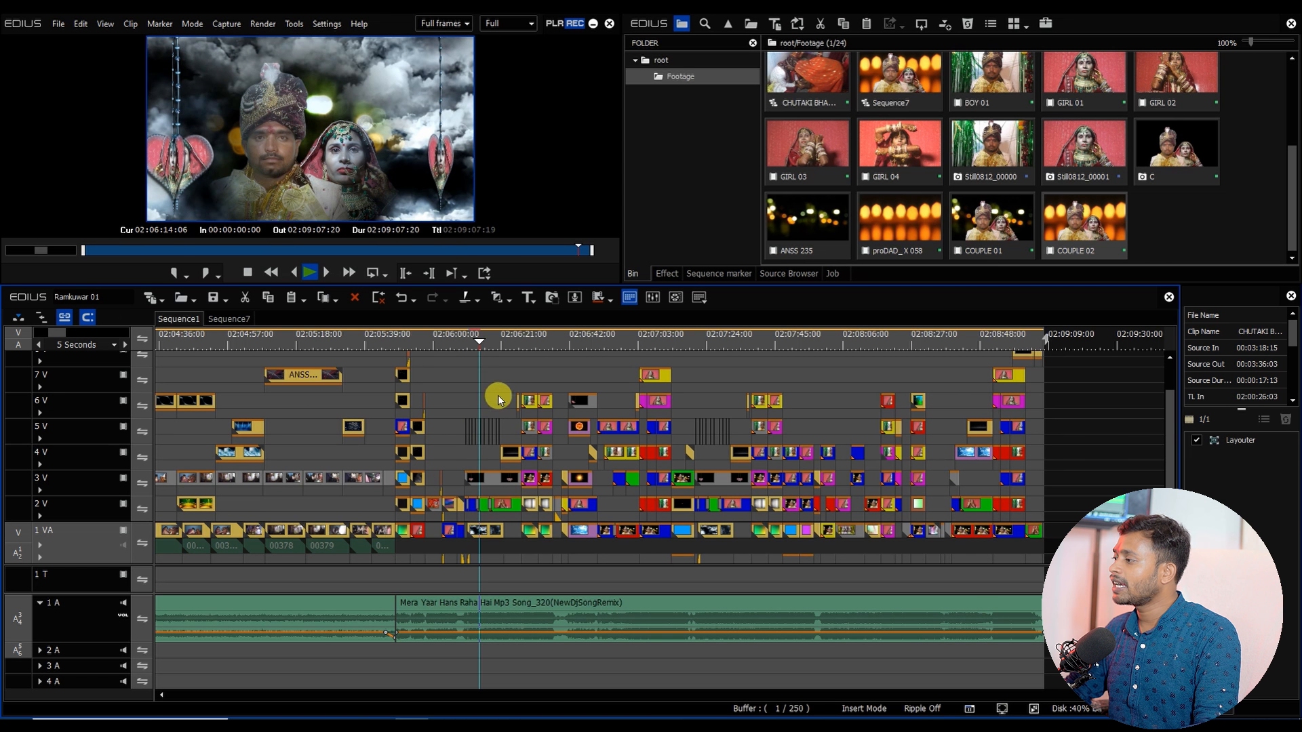
{"action": "key", "text": "space"}
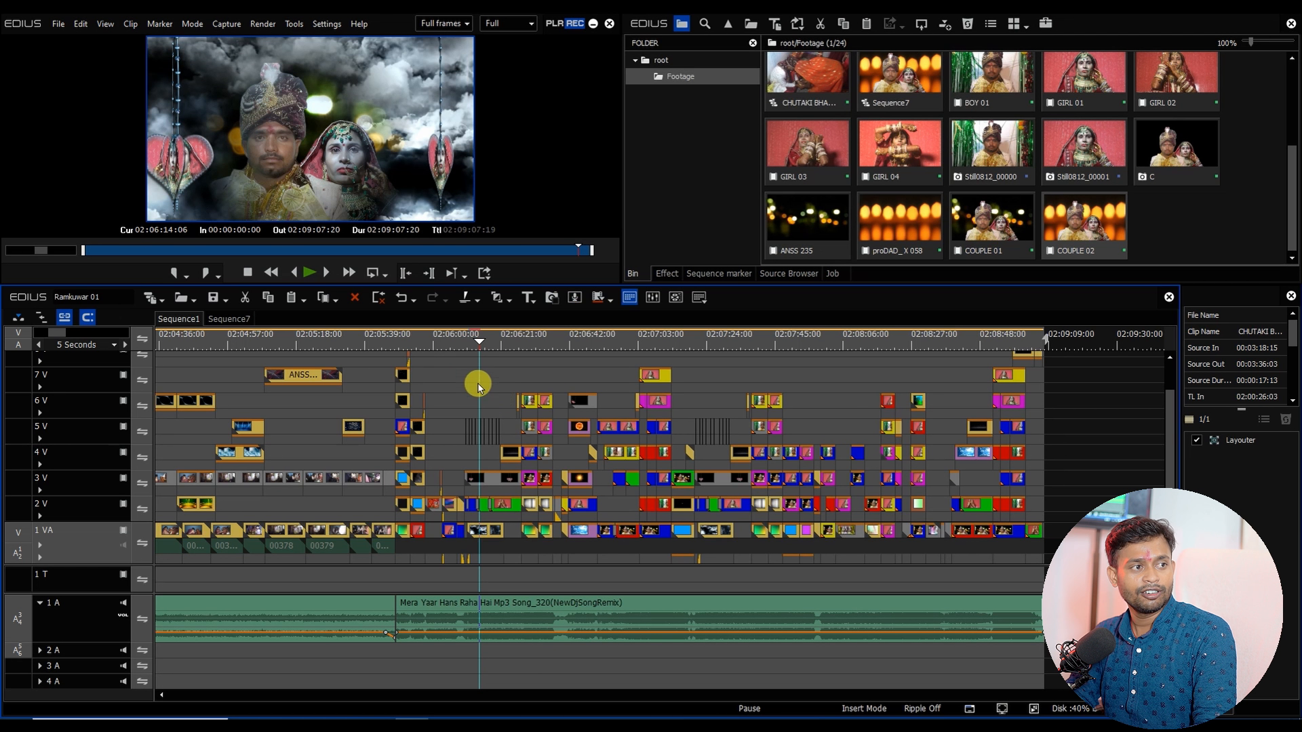
{"action": "left_click", "coordinate": [457, 339]}
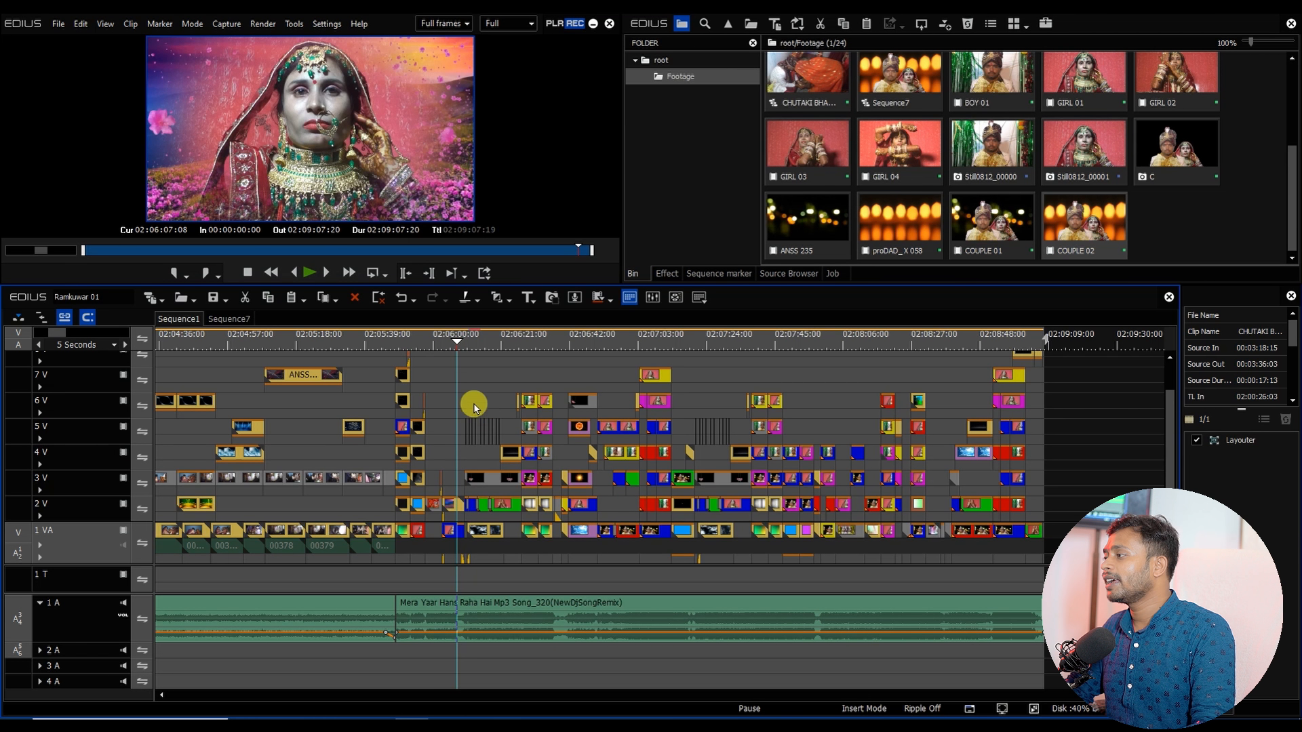
{"action": "left_click", "coordinate": [406, 343]}
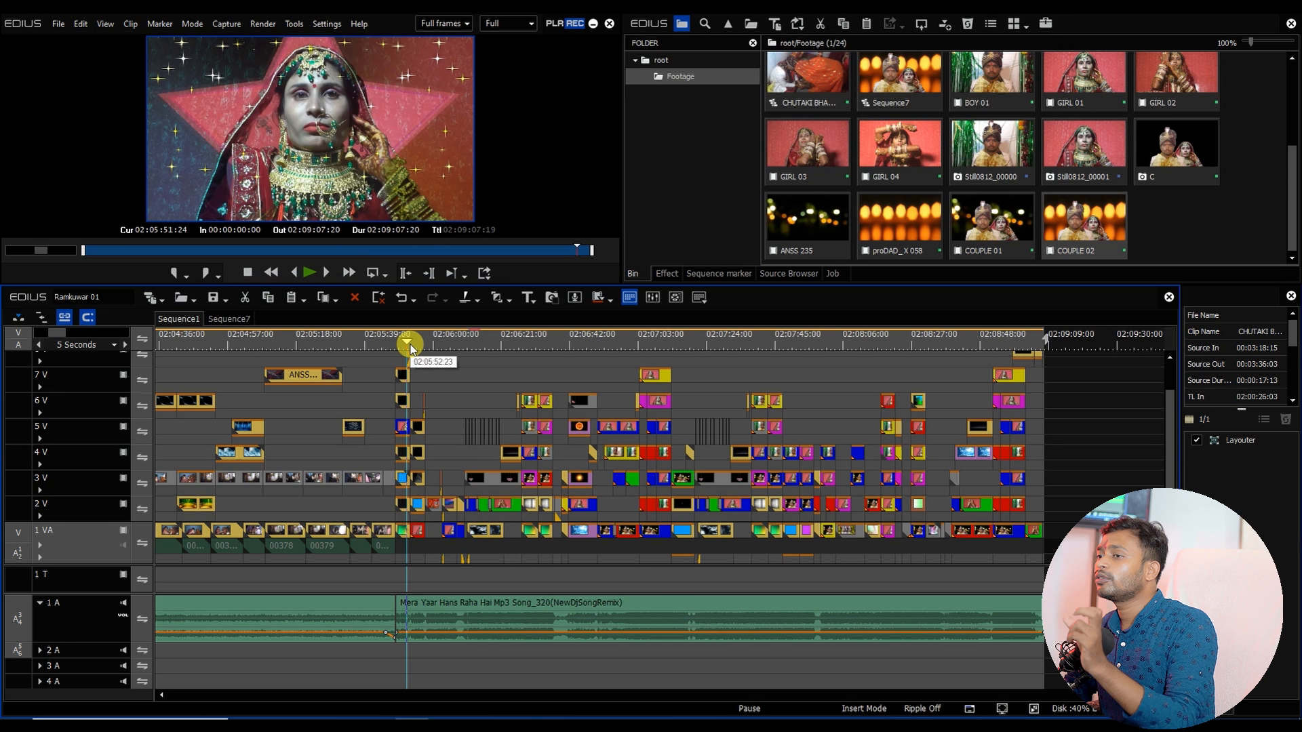
Step: Set the sequence's Out point at 00:22:06:10
{"action": "key", "text": "Home"}
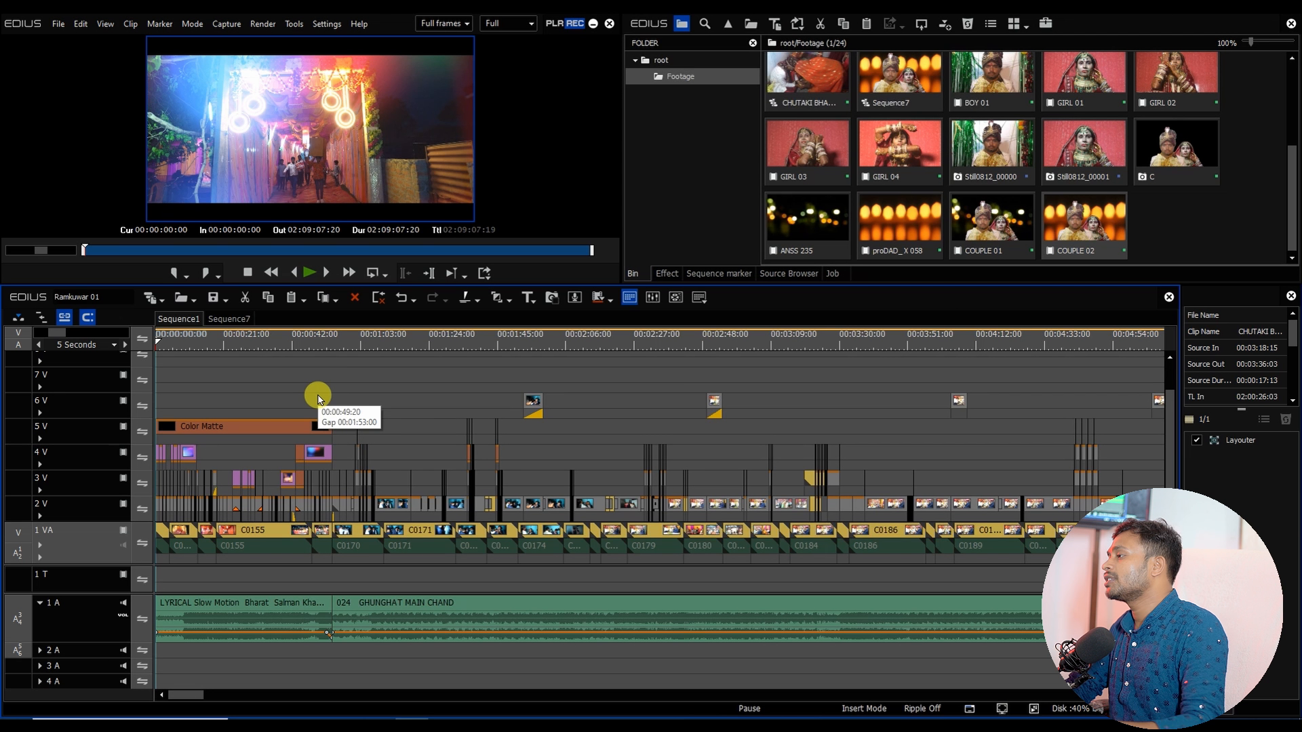
{"action": "left_click", "coordinate": [165, 344]}
{"action": "key", "text": "Home"}
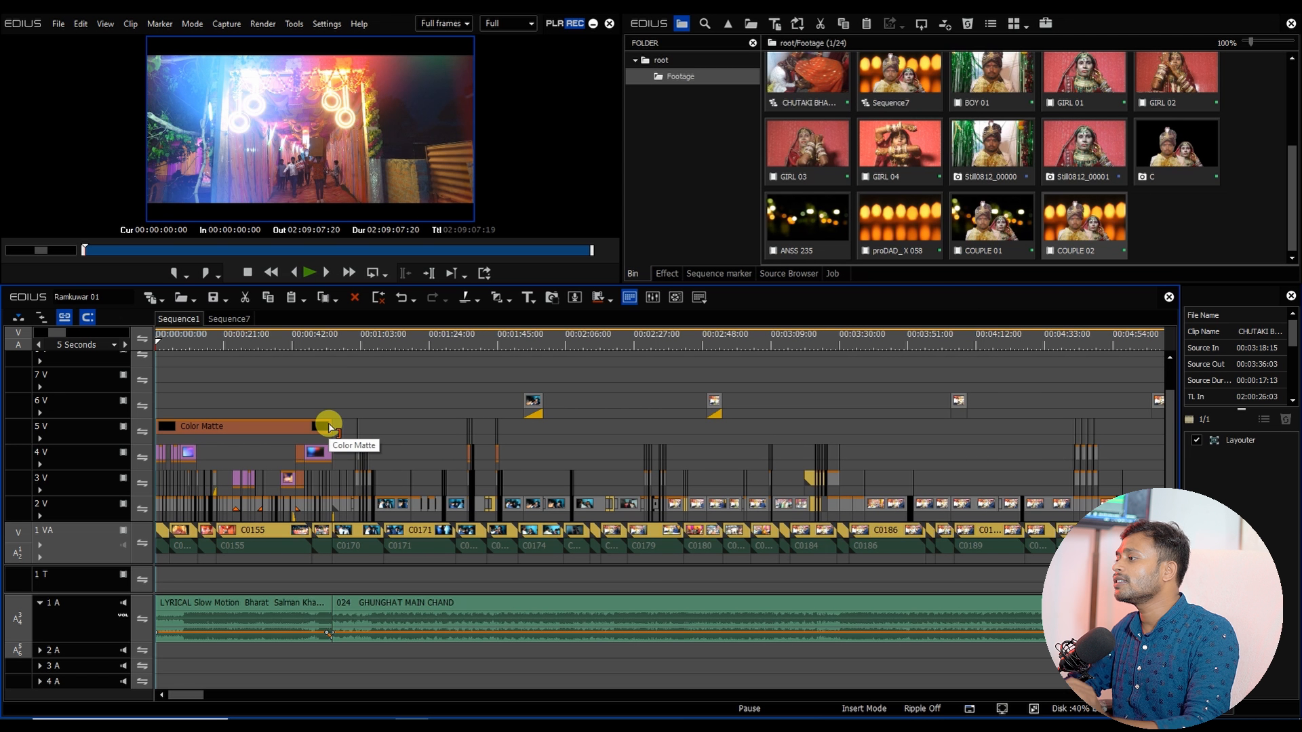
{"action": "left_click_drag", "start_coordinate": [187, 347], "coordinate": [141, 346]}
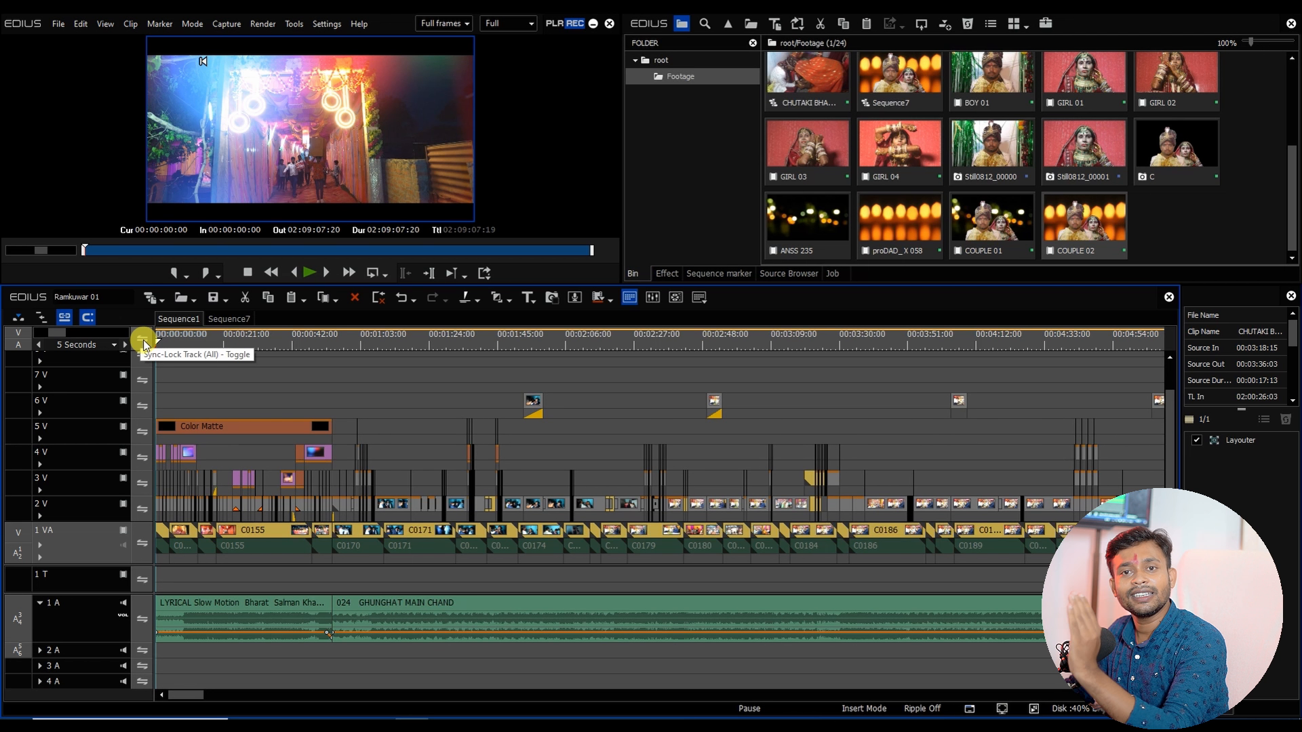
{"action": "scroll", "coordinate": [411, 544], "scroll_direction": "down", "scroll_amount": 1}
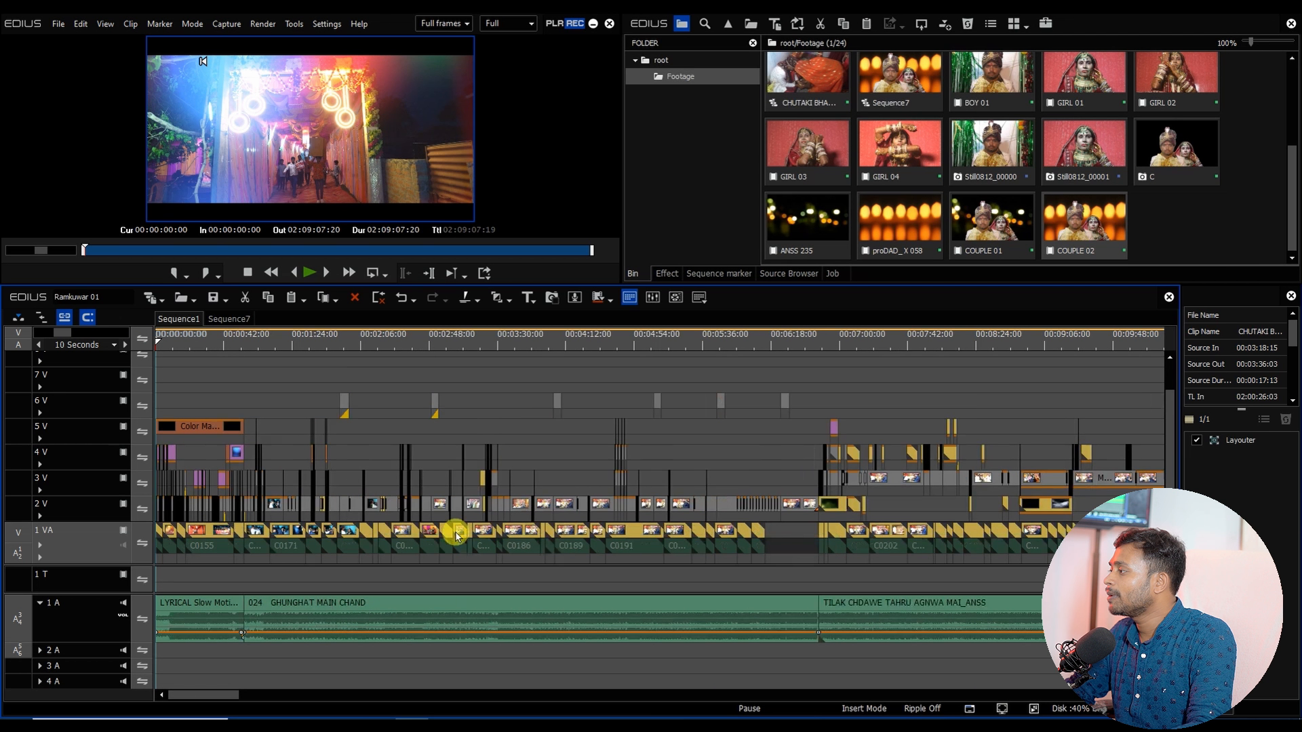
{"action": "left_click", "coordinate": [823, 343]}
{"action": "key", "text": "a"}
{"action": "scroll", "coordinate": [660, 410], "scroll_direction": "down", "scroll_amount": 1}
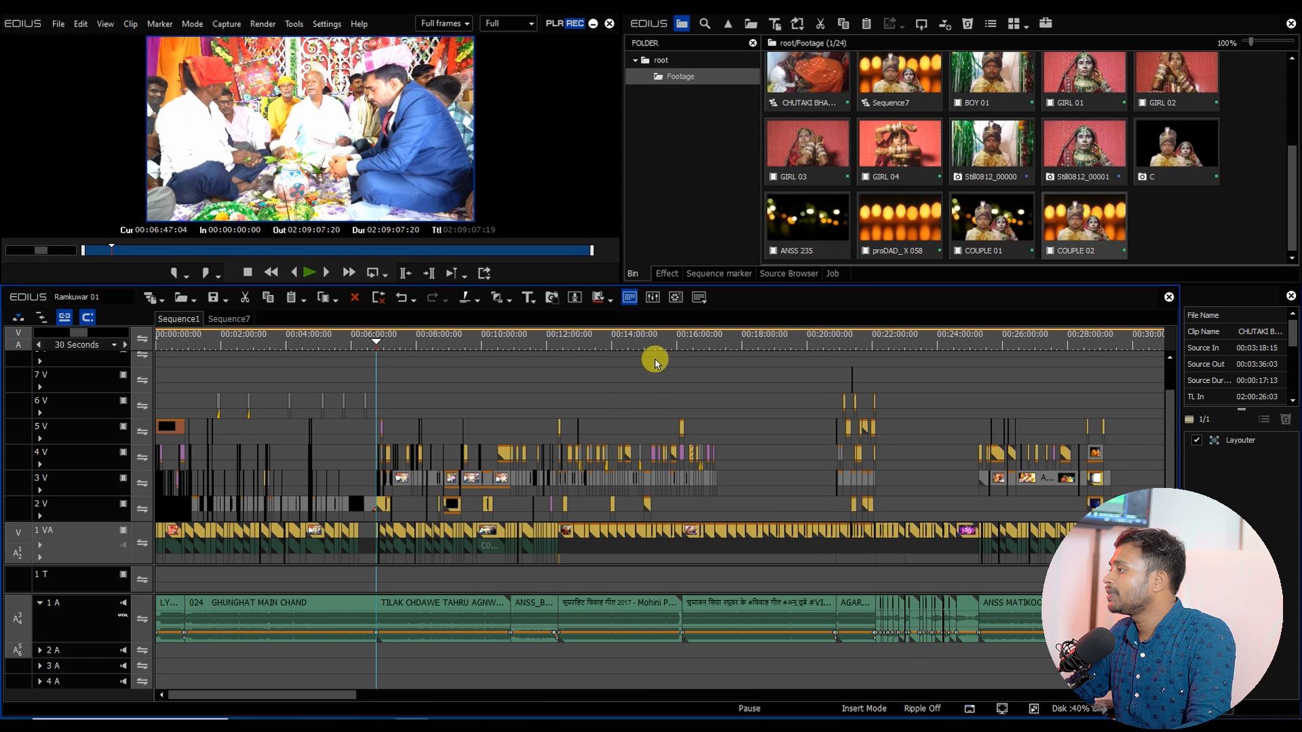
{"action": "left_click_drag", "start_coordinate": [653, 344], "coordinate": [873, 421]}
{"action": "scroll", "coordinate": [875, 420], "scroll_direction": "up", "scroll_amount": 4}
{"action": "mouse_move", "coordinate": [898, 345]}
{"action": "left_mouse_down"}
{"action": "mouse_move", "coordinate": [922, 353]}
{"action": "mouse_move", "coordinate": [900, 363]}
{"action": "left_mouse_up"}
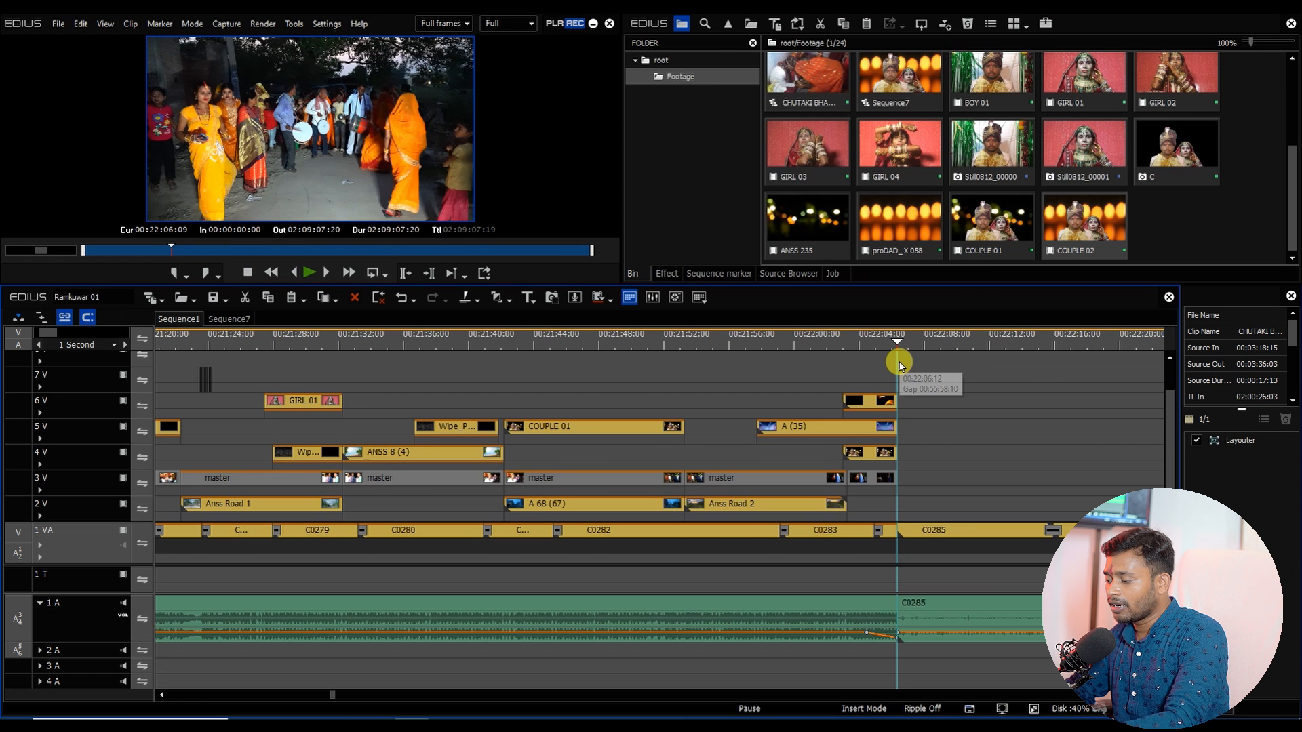
{"action": "key", "text": "o"}
Step: Set the sequence's Out point at 00:52:36:14
{"action": "scroll", "coordinate": [853, 399], "scroll_direction": "down", "scroll_amount": 3}
{"action": "scroll", "coordinate": [851, 395], "scroll_direction": "down", "scroll_amount": 2}
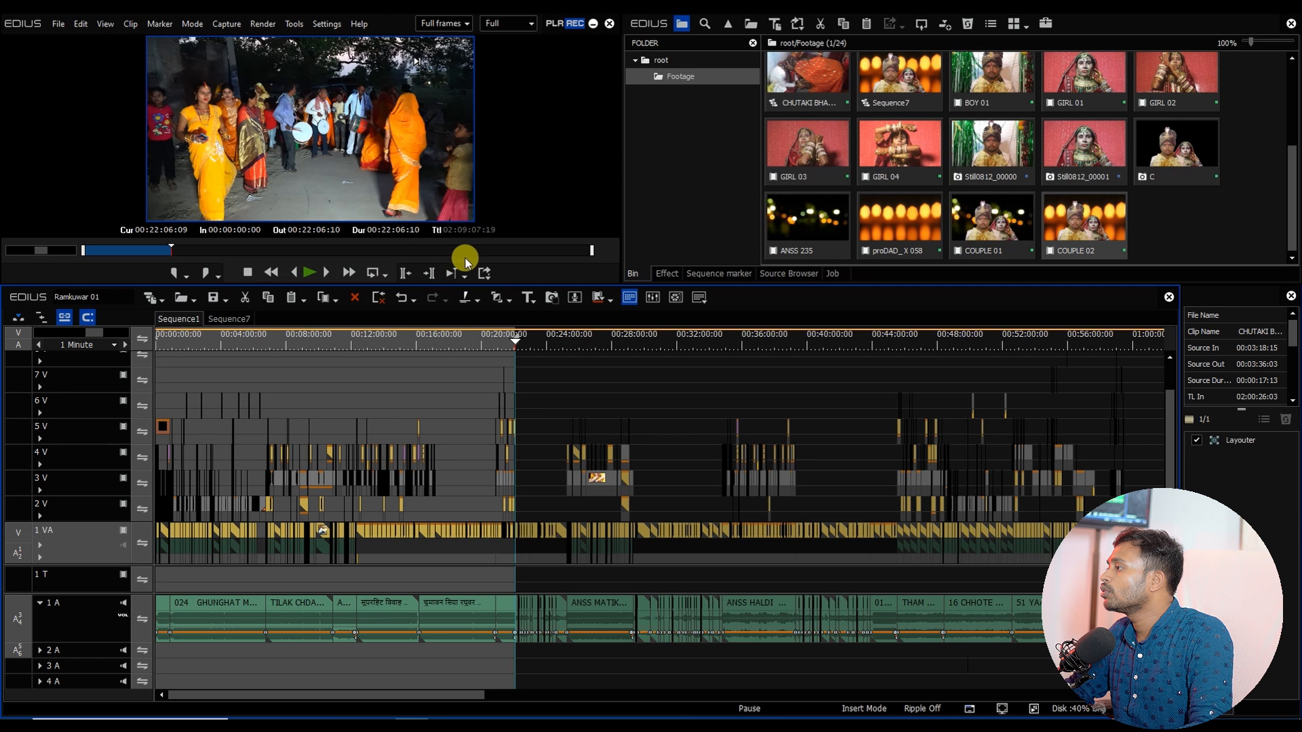
{"action": "left_click", "coordinate": [309, 251]}
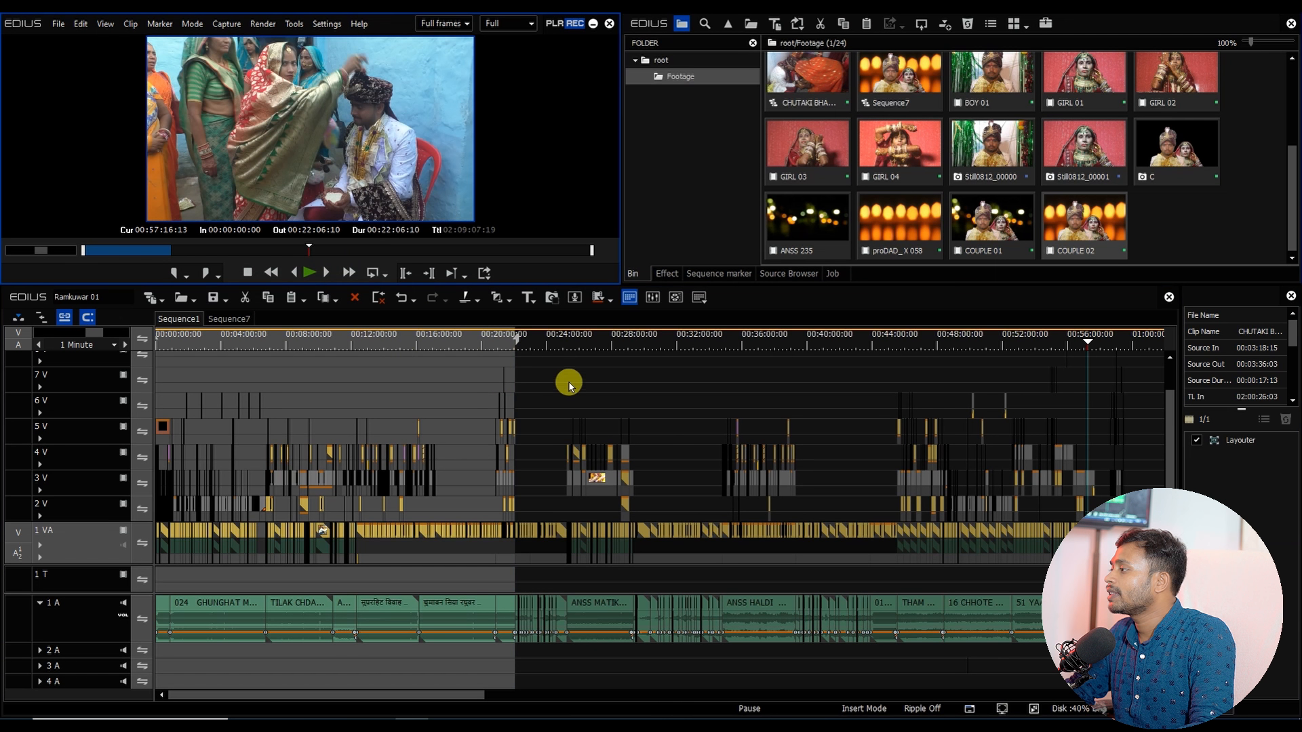
{"action": "mouse_move", "coordinate": [1088, 347]}
{"action": "left_mouse_down"}
{"action": "mouse_move", "coordinate": [1104, 349]}
{"action": "mouse_move", "coordinate": [1052, 355]}
{"action": "mouse_move", "coordinate": [1070, 364]}
{"action": "left_mouse_up"}
{"action": "scroll", "coordinate": [1120, 405], "scroll_direction": "up", "scroll_amount": 4}
{"action": "scroll", "coordinate": [764, 503], "scroll_direction": "down", "scroll_amount": 1}
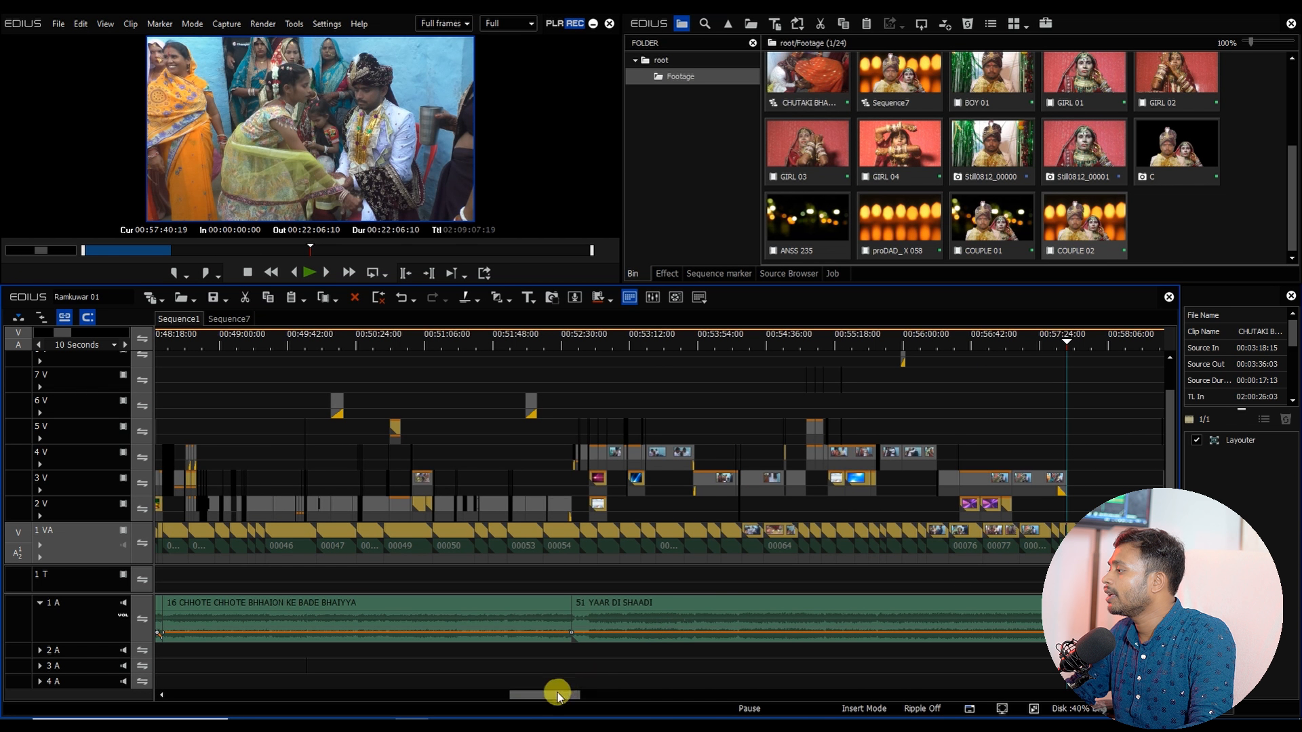
{"action": "left_click_drag", "start_coordinate": [552, 694], "coordinate": [607, 696]}
{"action": "left_click_drag", "start_coordinate": [561, 344], "coordinate": [243, 478]}
{"action": "scroll", "coordinate": [232, 412], "scroll_direction": "up", "scroll_amount": 3}
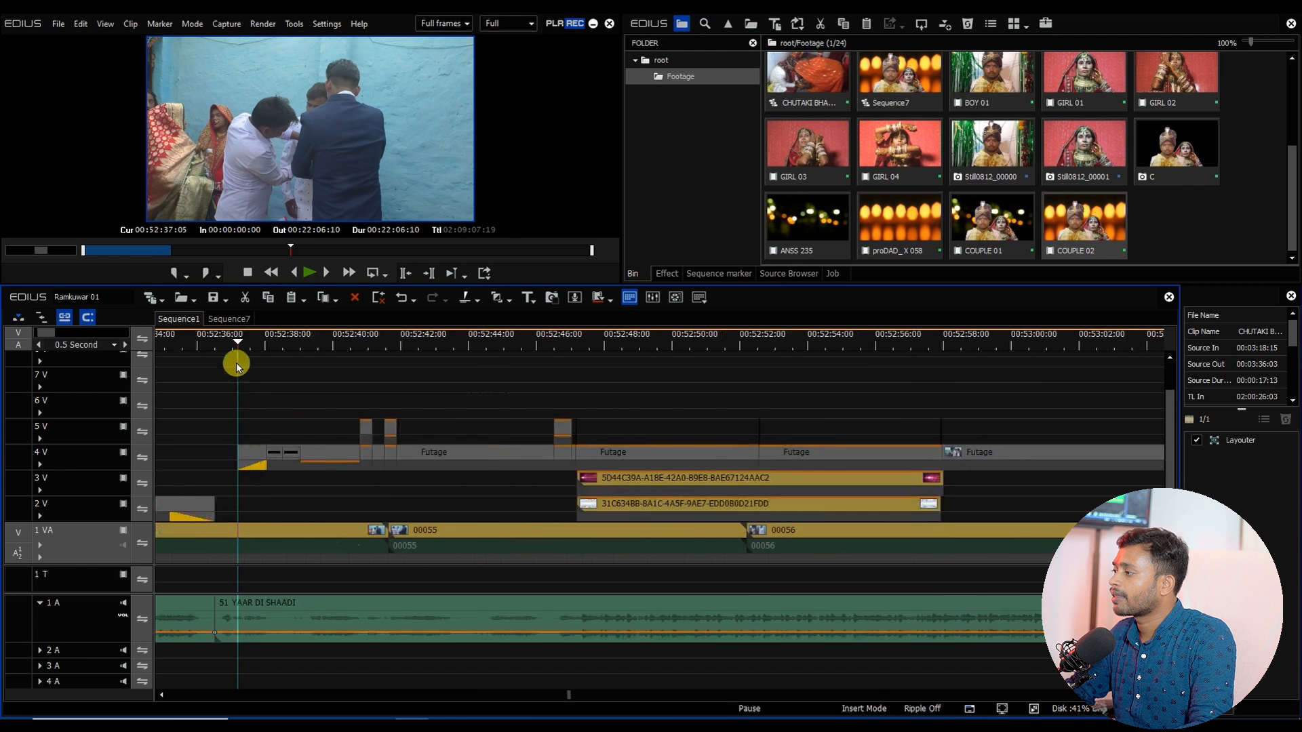
{"action": "left_click_drag", "start_coordinate": [237, 345], "coordinate": [219, 368]}
{"action": "scroll", "coordinate": [248, 449], "scroll_direction": "down", "scroll_amount": 3}
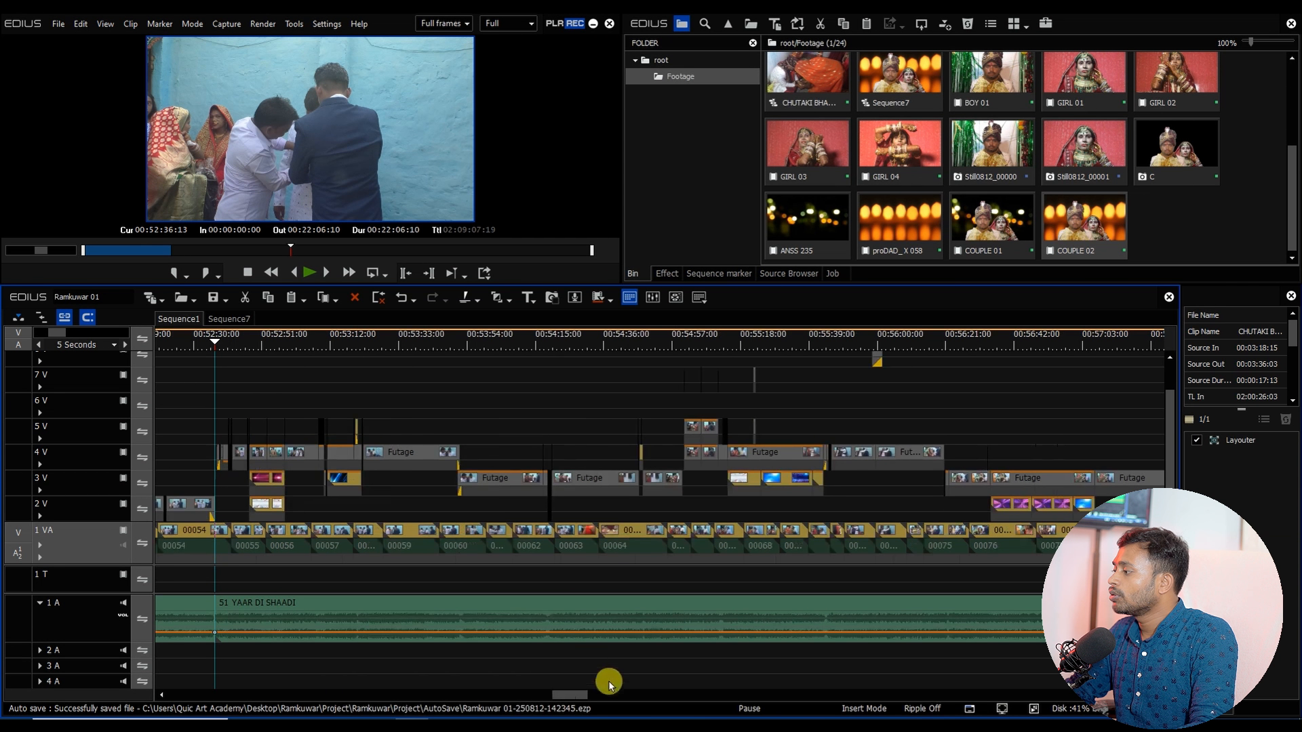
{"action": "left_click_drag", "start_coordinate": [577, 695], "coordinate": [558, 697]}
{"action": "key", "text": "o"}
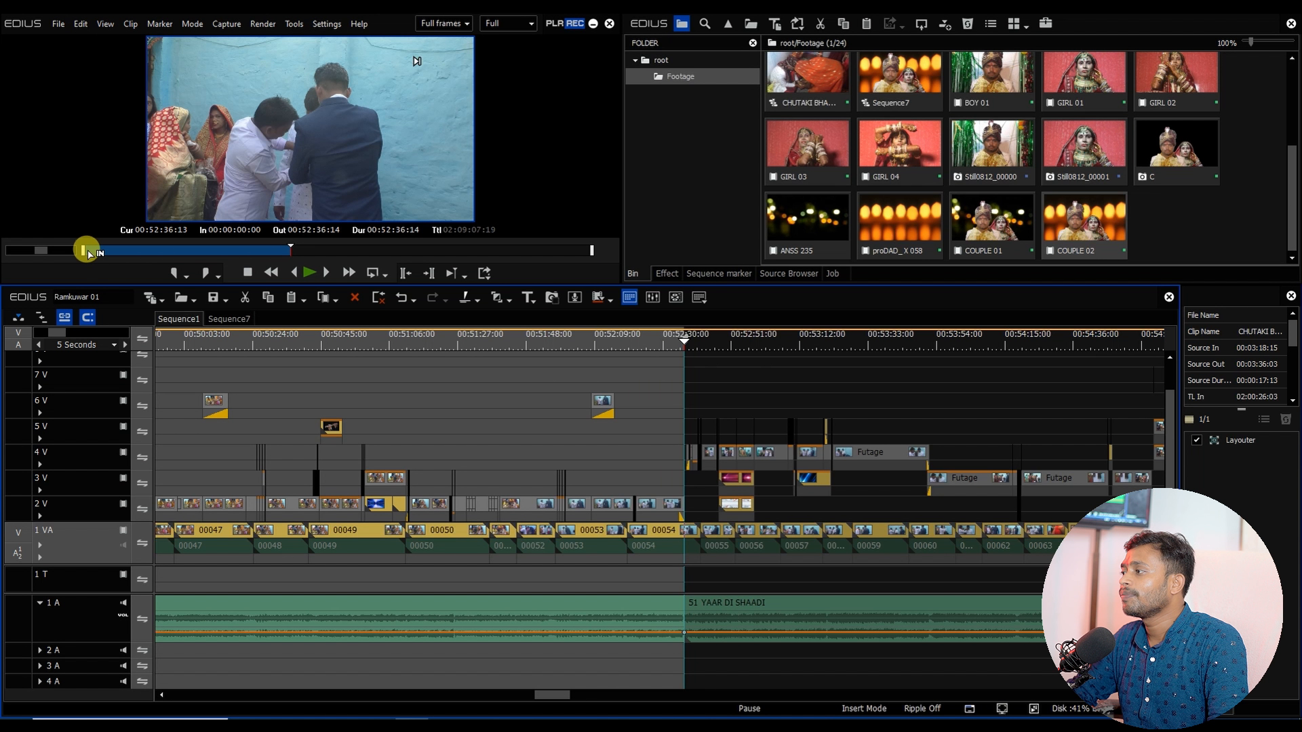
Step: Start Print to File and choose the H.264/AVC (NVIDIA) exporter for the sequence's In-to-Out range
{"action": "scroll", "coordinate": [520, 375], "scroll_direction": "down", "scroll_amount": 2}
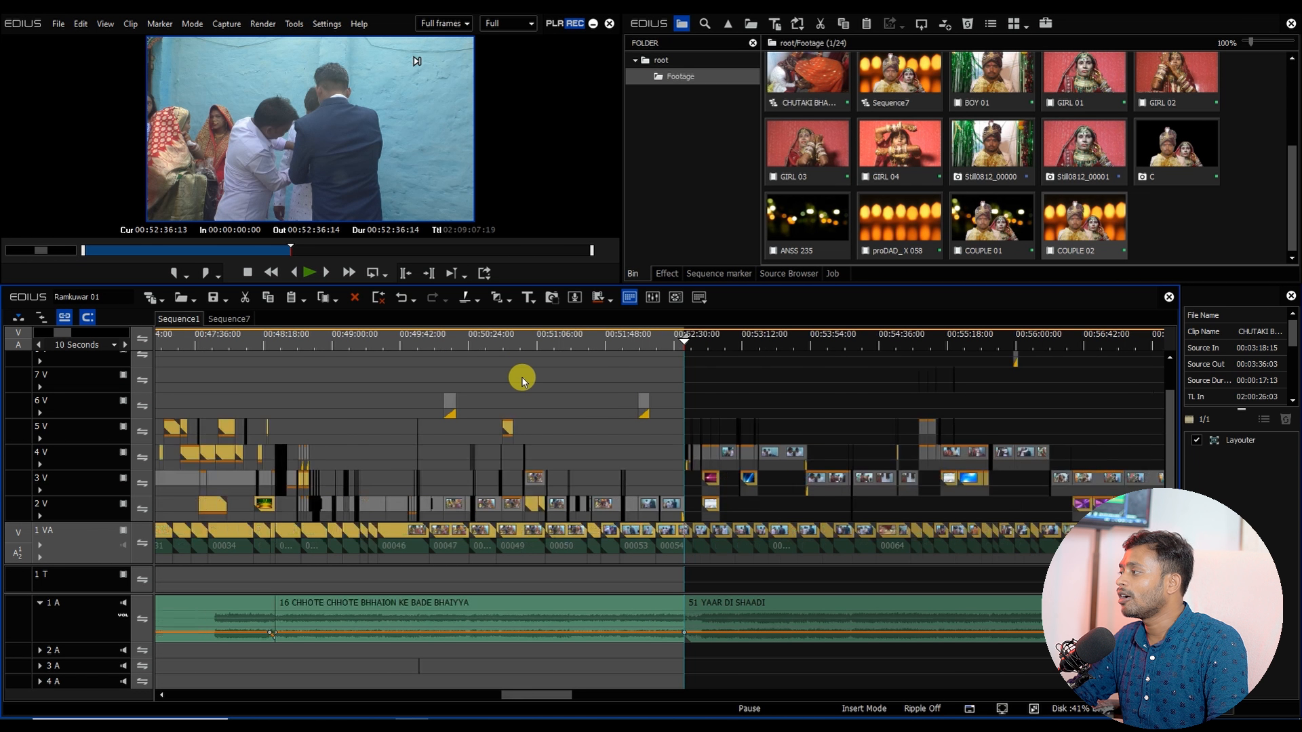
{"action": "left_click", "coordinate": [485, 273]}
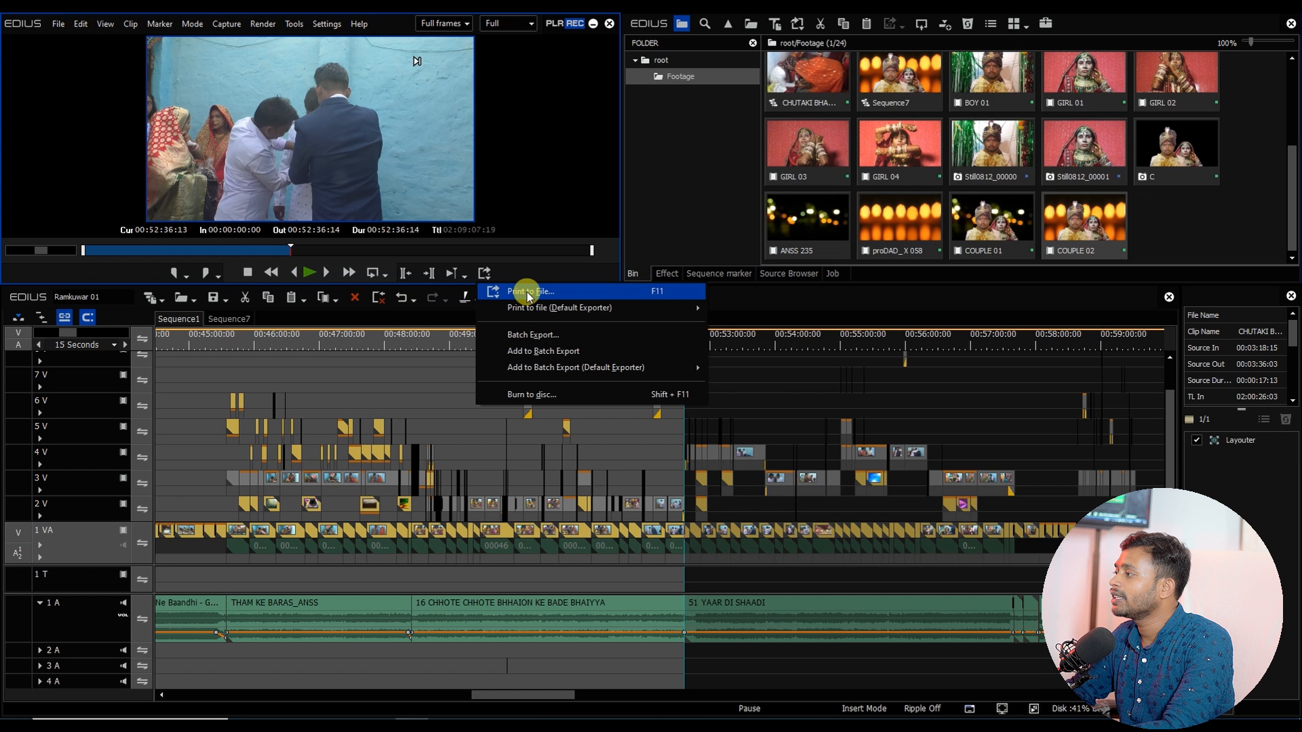
{"action": "left_click", "coordinate": [529, 295]}
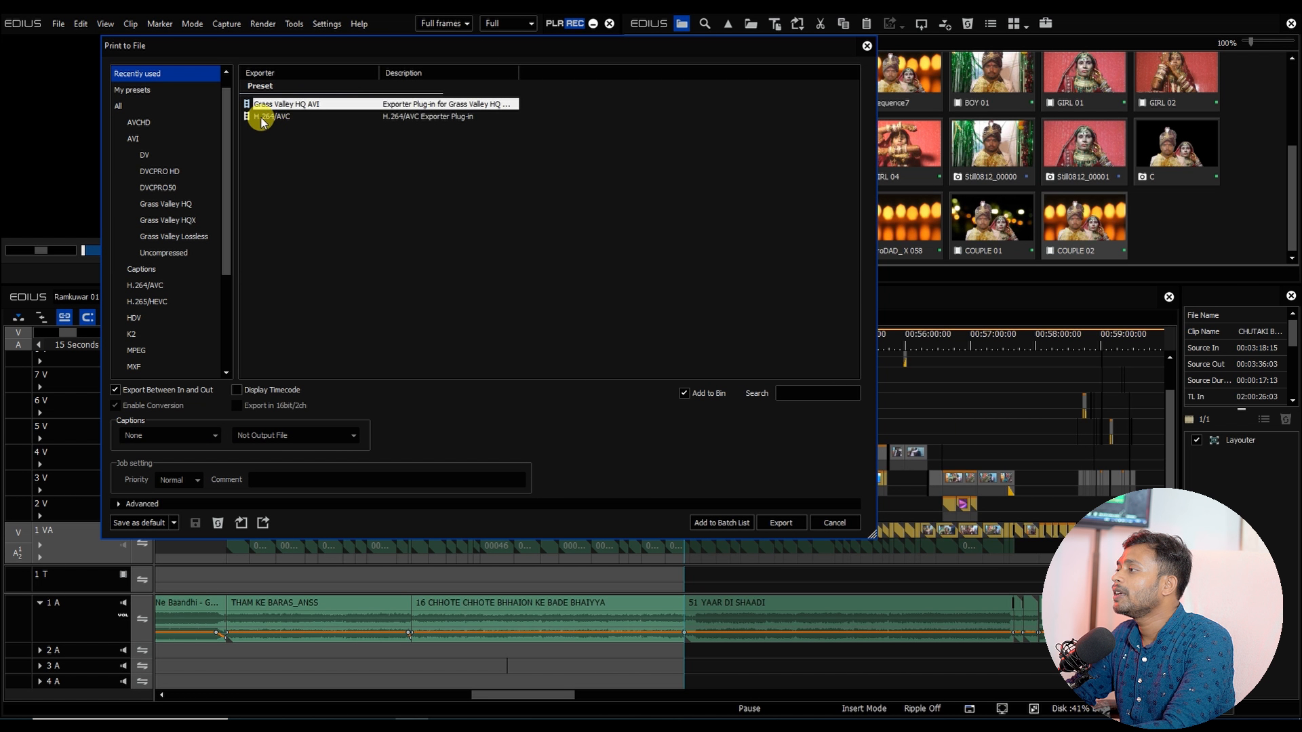
{"action": "left_click", "coordinate": [271, 119]}
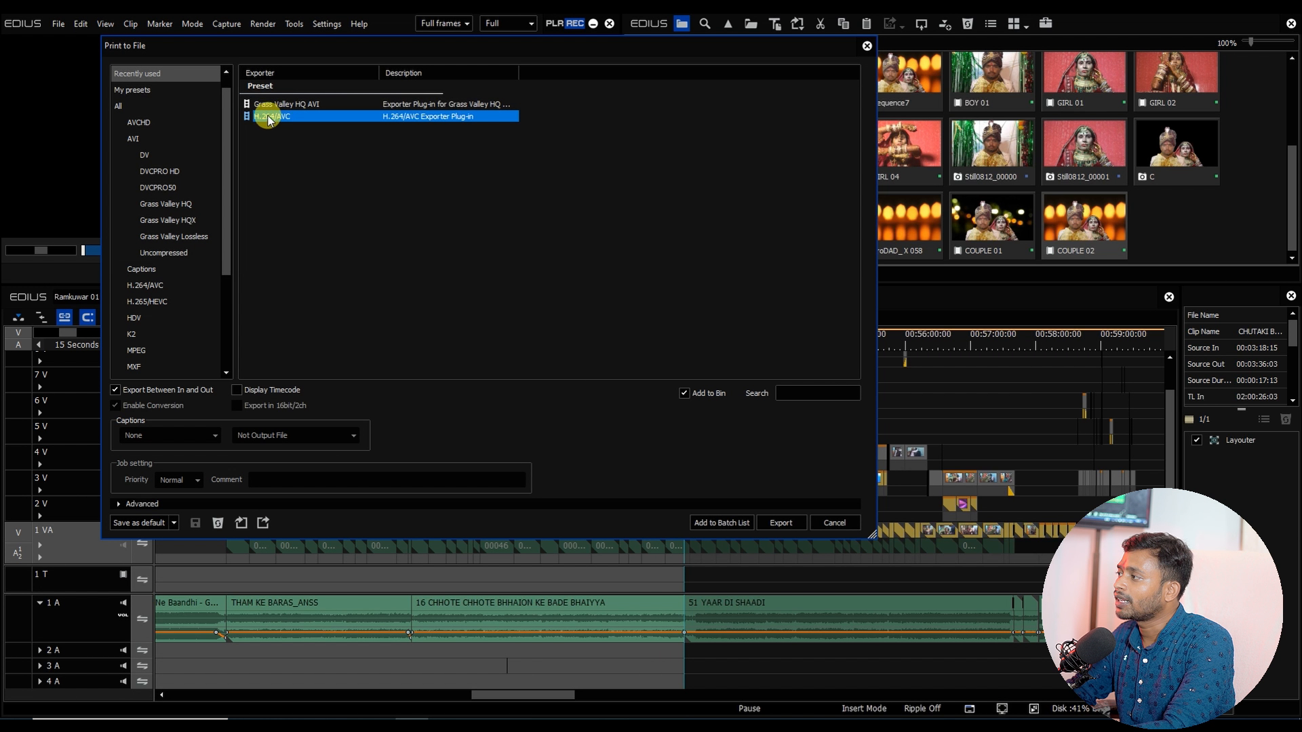
{"action": "left_click", "coordinate": [150, 286]}
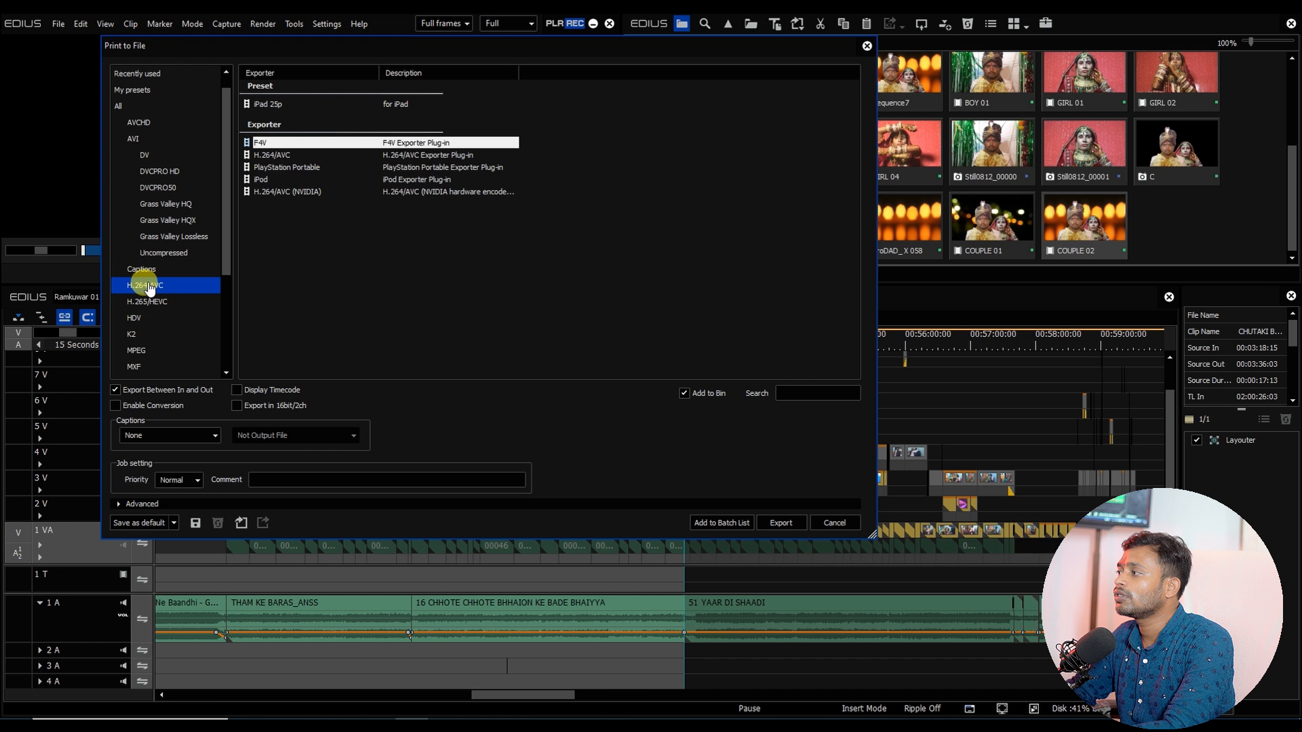
{"action": "left_click", "coordinate": [266, 156]}
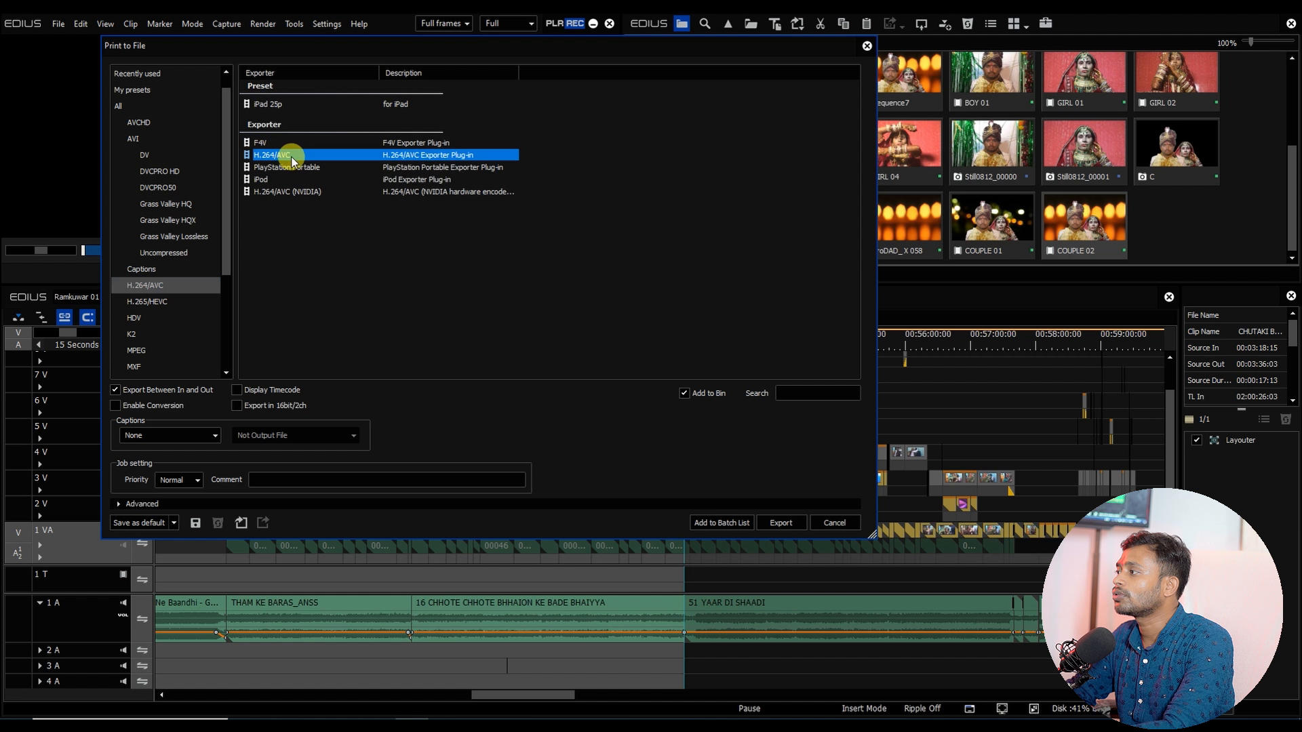
{"action": "left_click", "coordinate": [286, 192]}
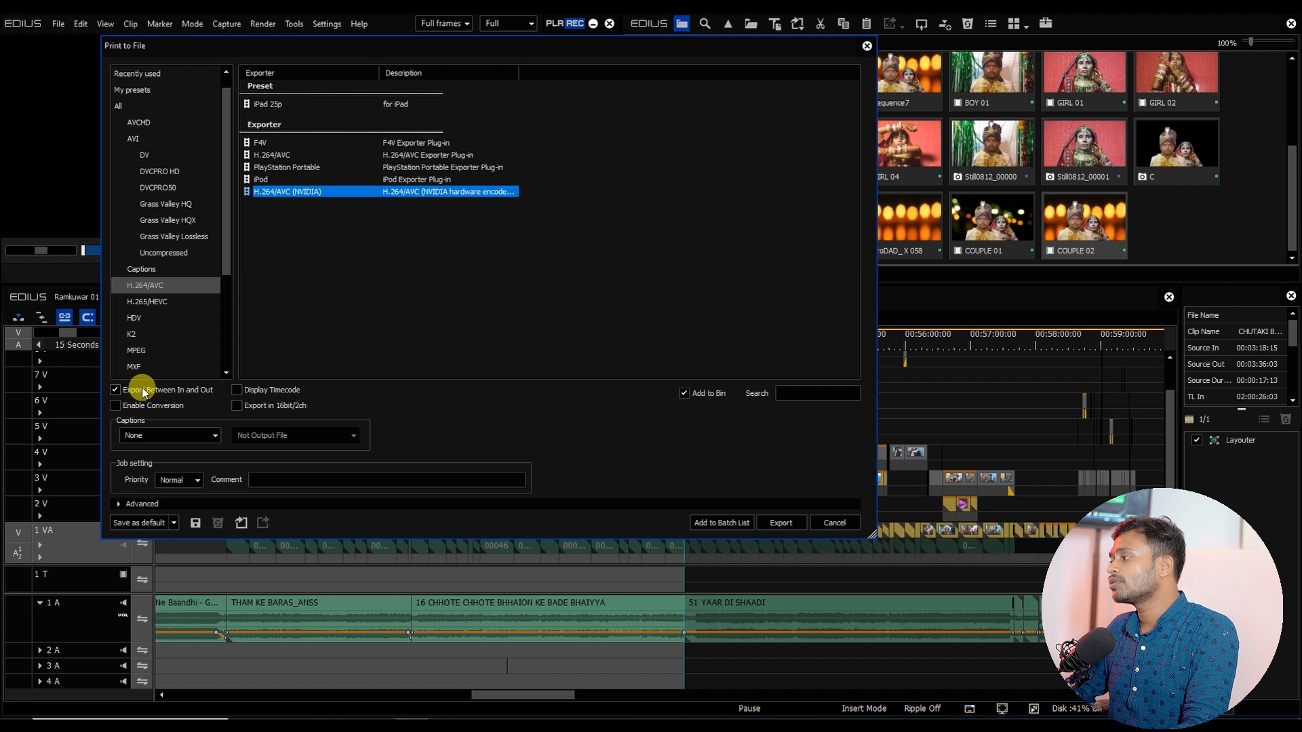
{"action": "left_click", "coordinate": [782, 523]}
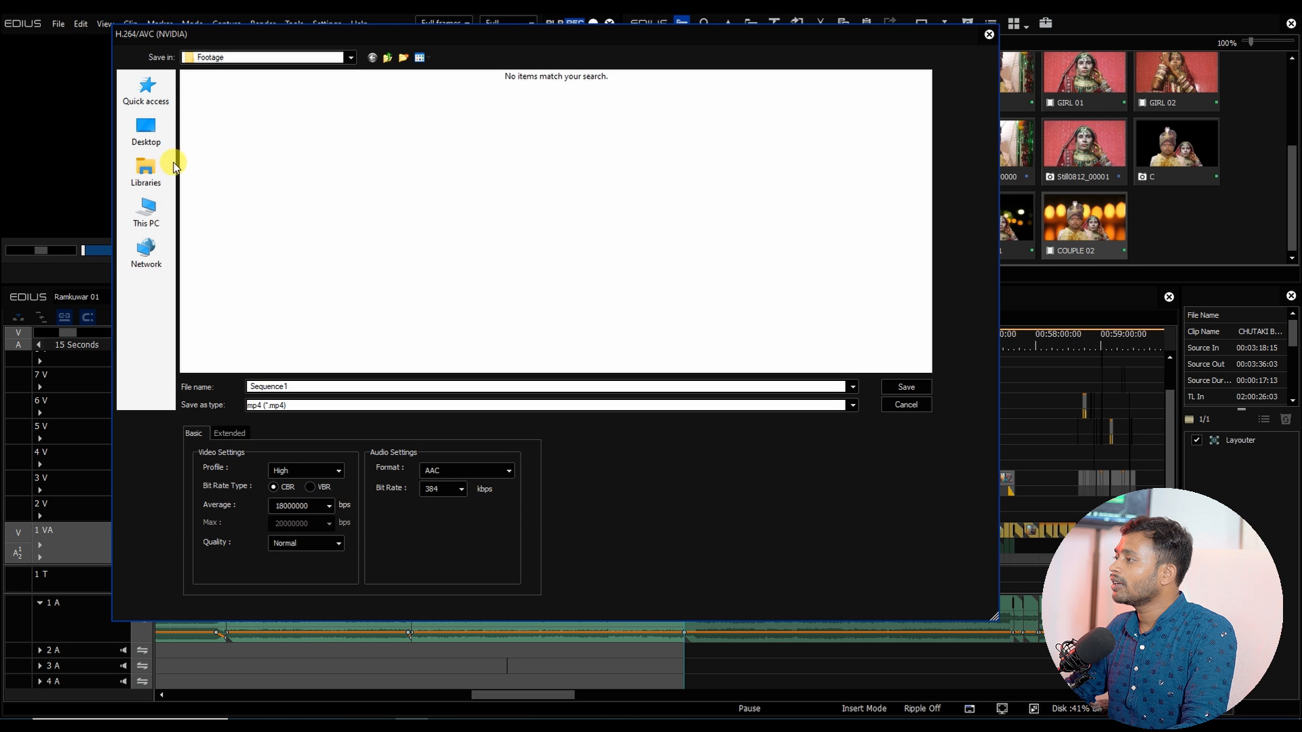
Step: Save the export in the Ramkuwar OK folder as Part- 02 and continue despite the dummy effects warning
{"action": "left_click", "coordinate": [146, 129]}
{"action": "double_click", "coordinate": [420, 132]}
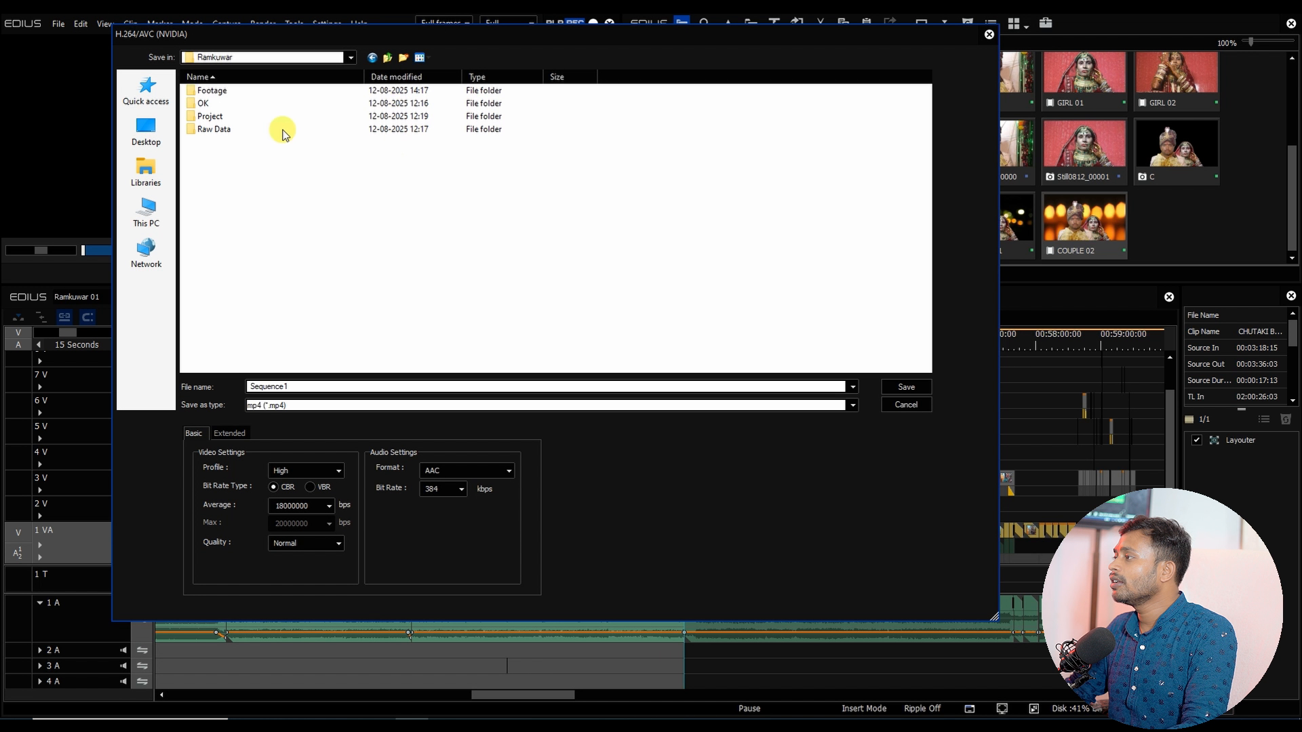
{"action": "double_click", "coordinate": [205, 103]}
{"action": "double_click", "coordinate": [284, 387]}
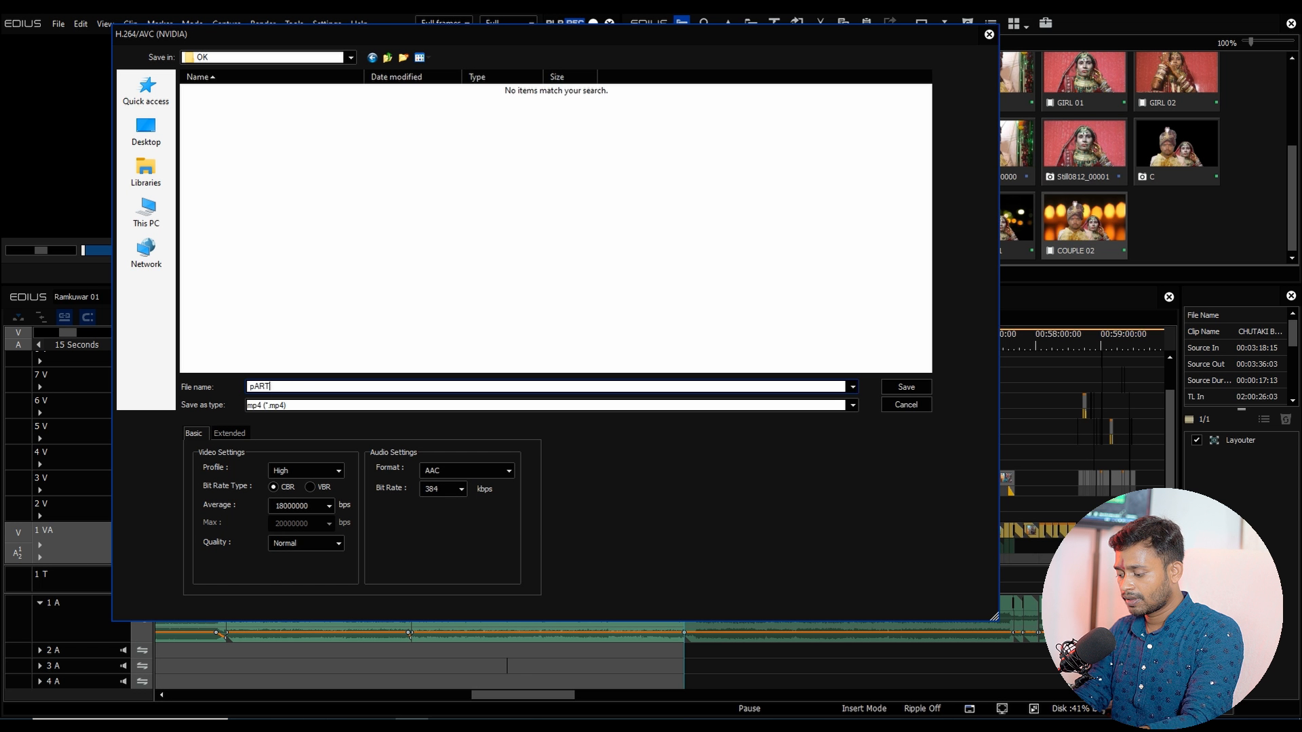
{"action": "key", "text": "ctrl+a"}
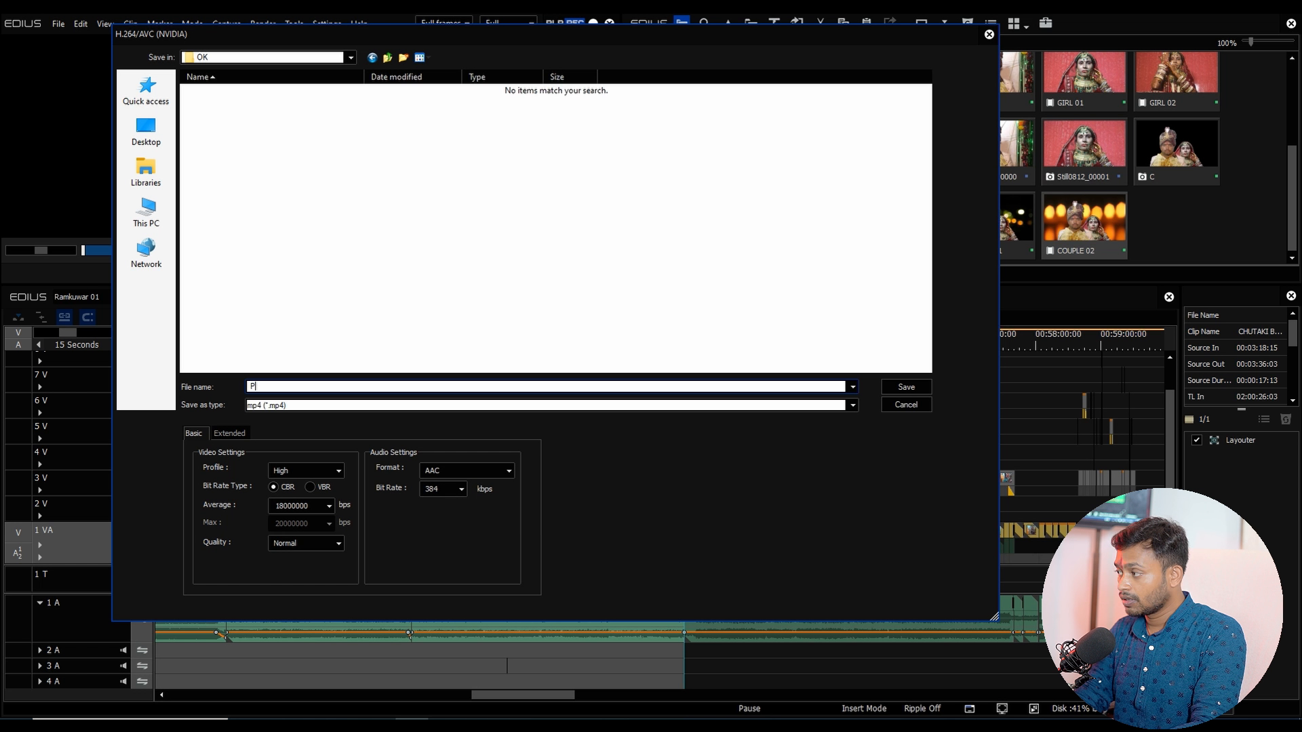
{"action": "type", "text": "Part"}
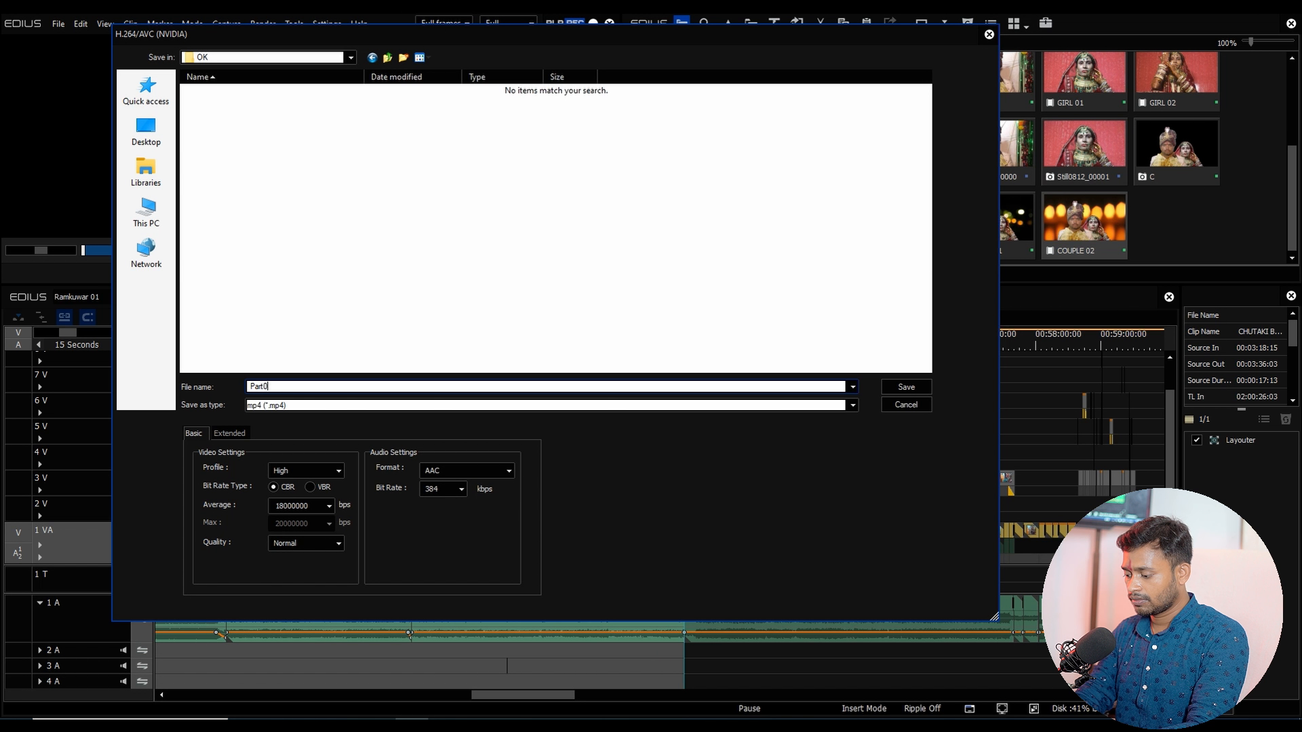
{"action": "type", "text": "- "}
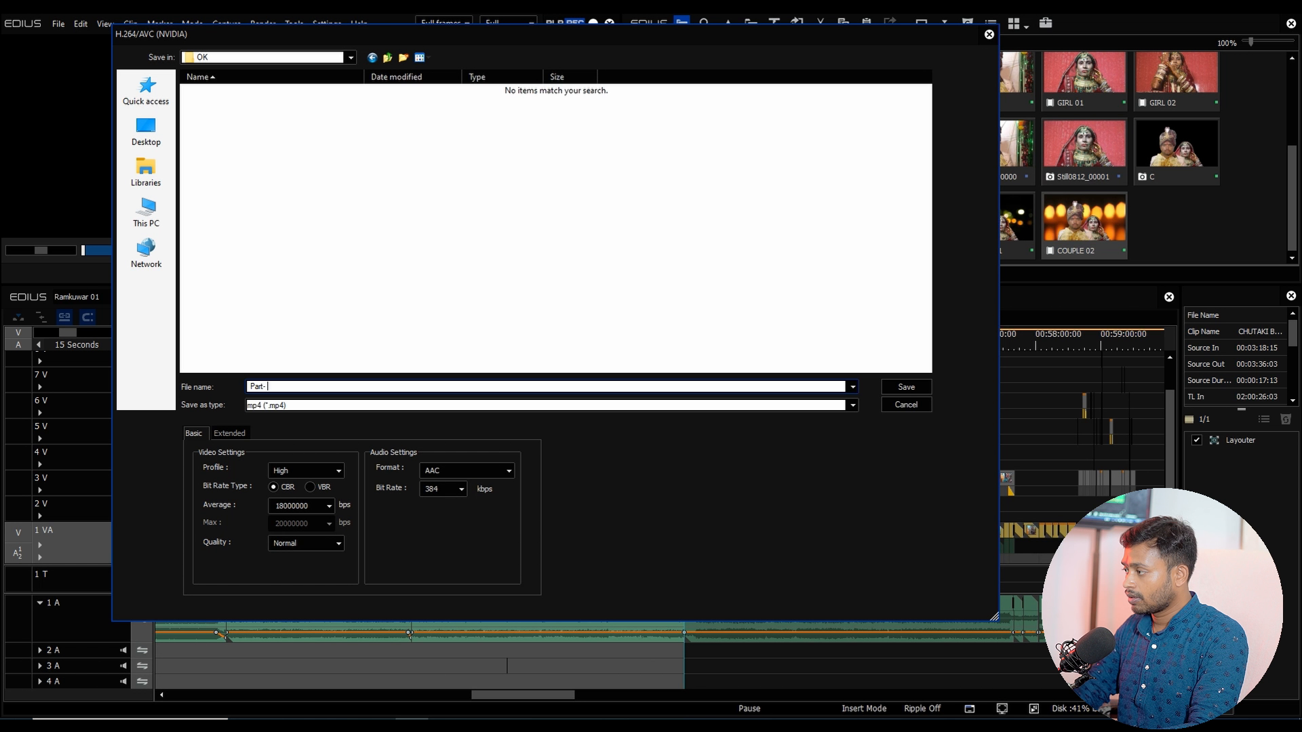
{"action": "type", "text": "01"}
{"action": "left_click", "coordinate": [905, 386]}
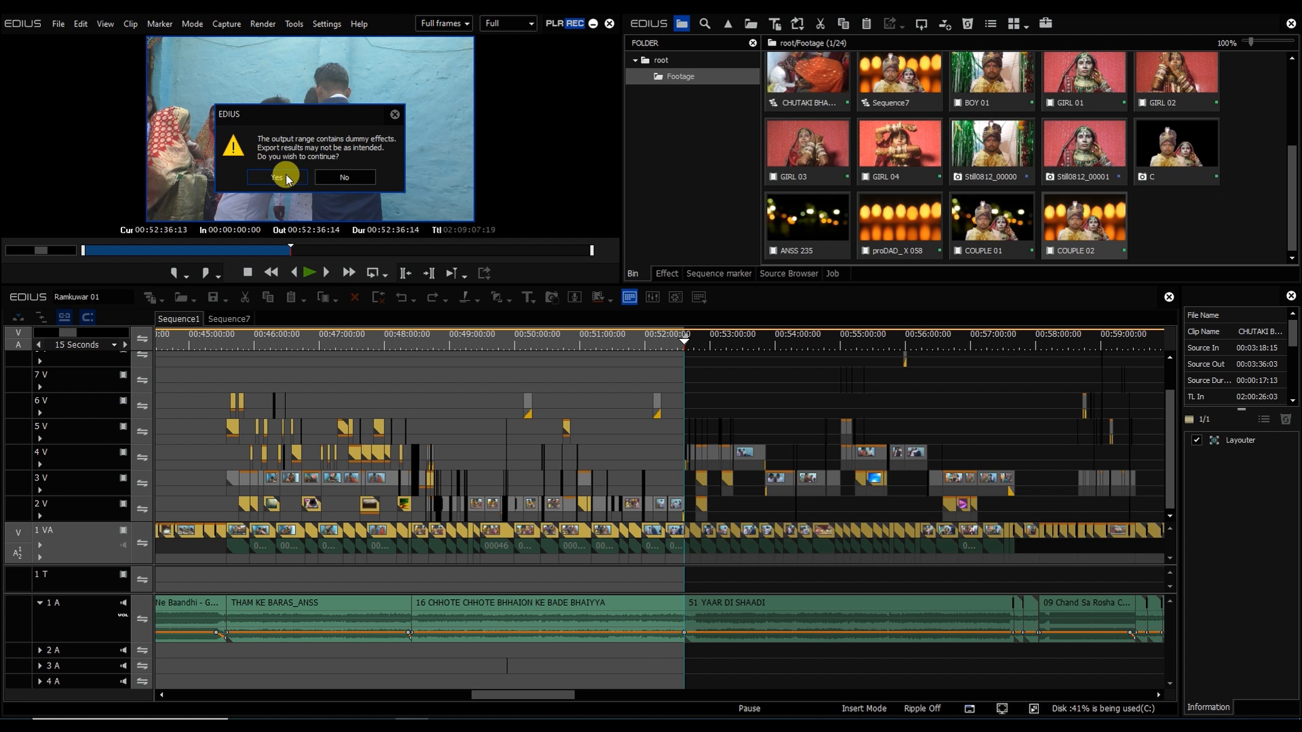
{"action": "left_click", "coordinate": [286, 178]}
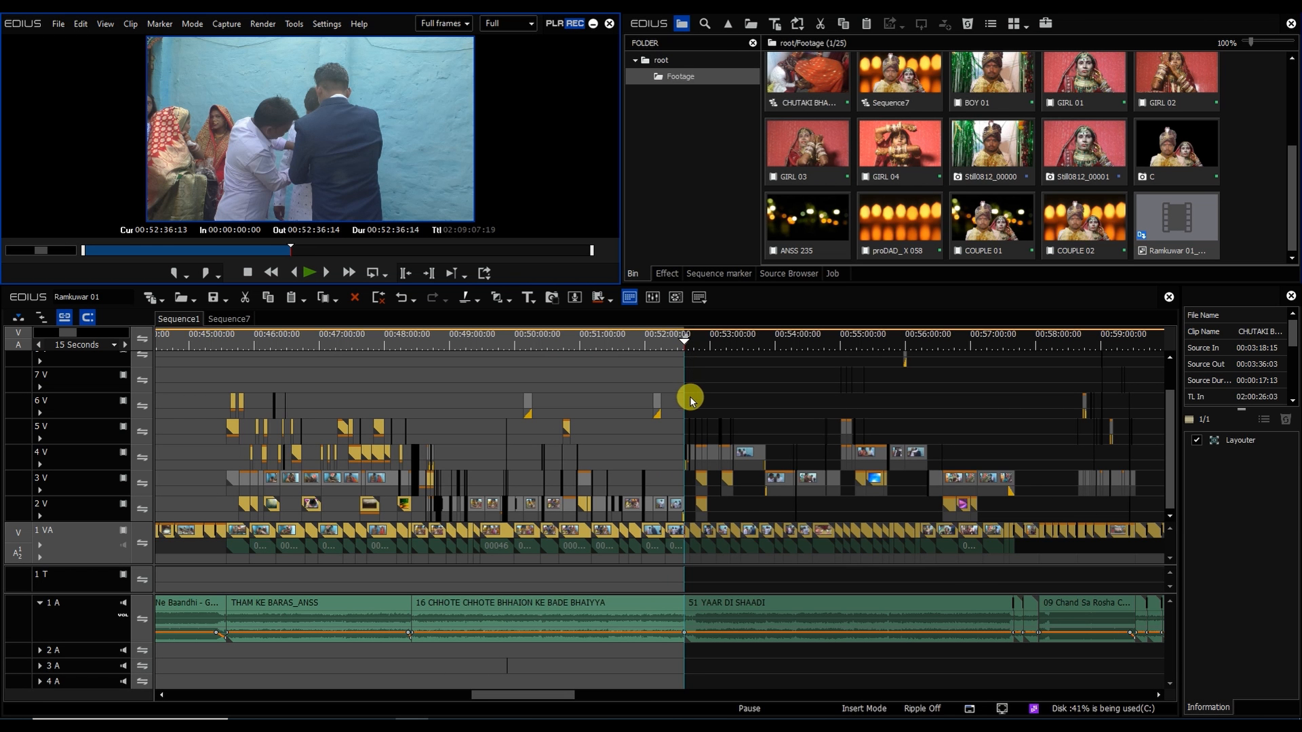
Step: Set the In point at 00:52:36:13 and the Out point at the sequence end, 02:09:07:20
{"action": "key", "text": "i"}
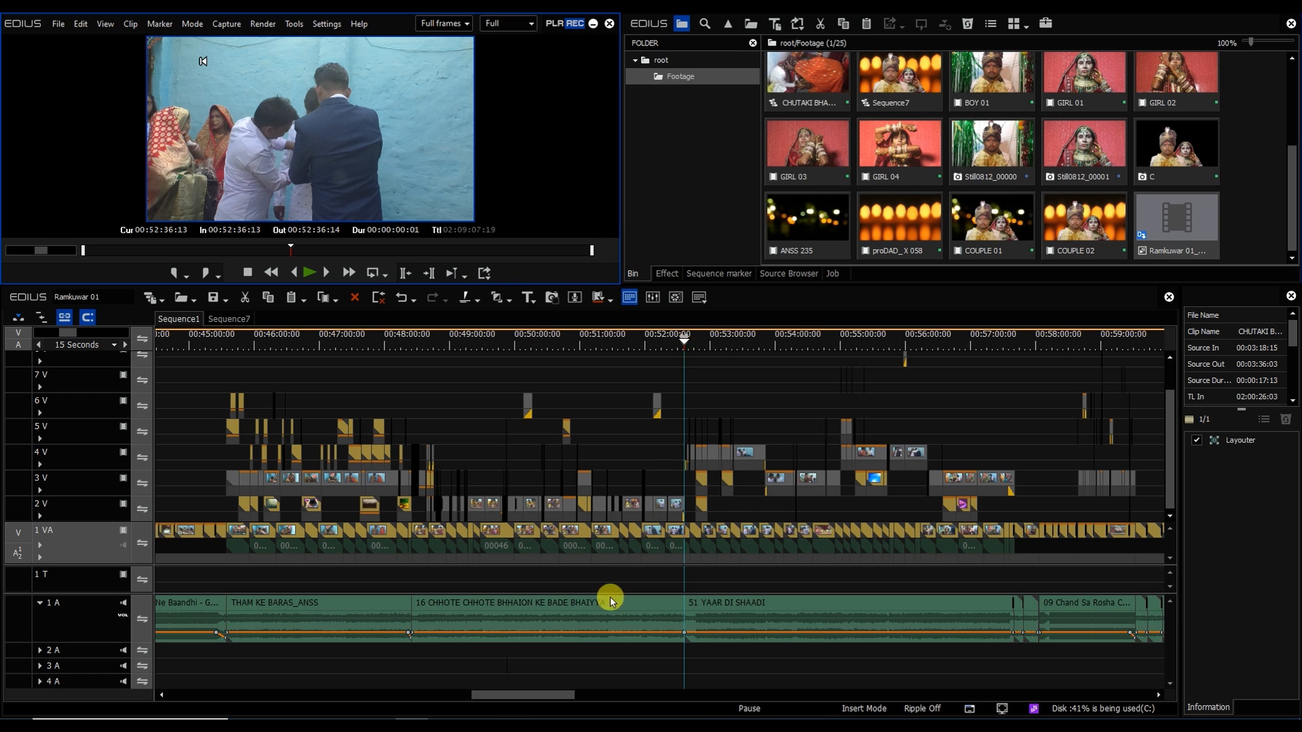
{"action": "key", "text": "End"}
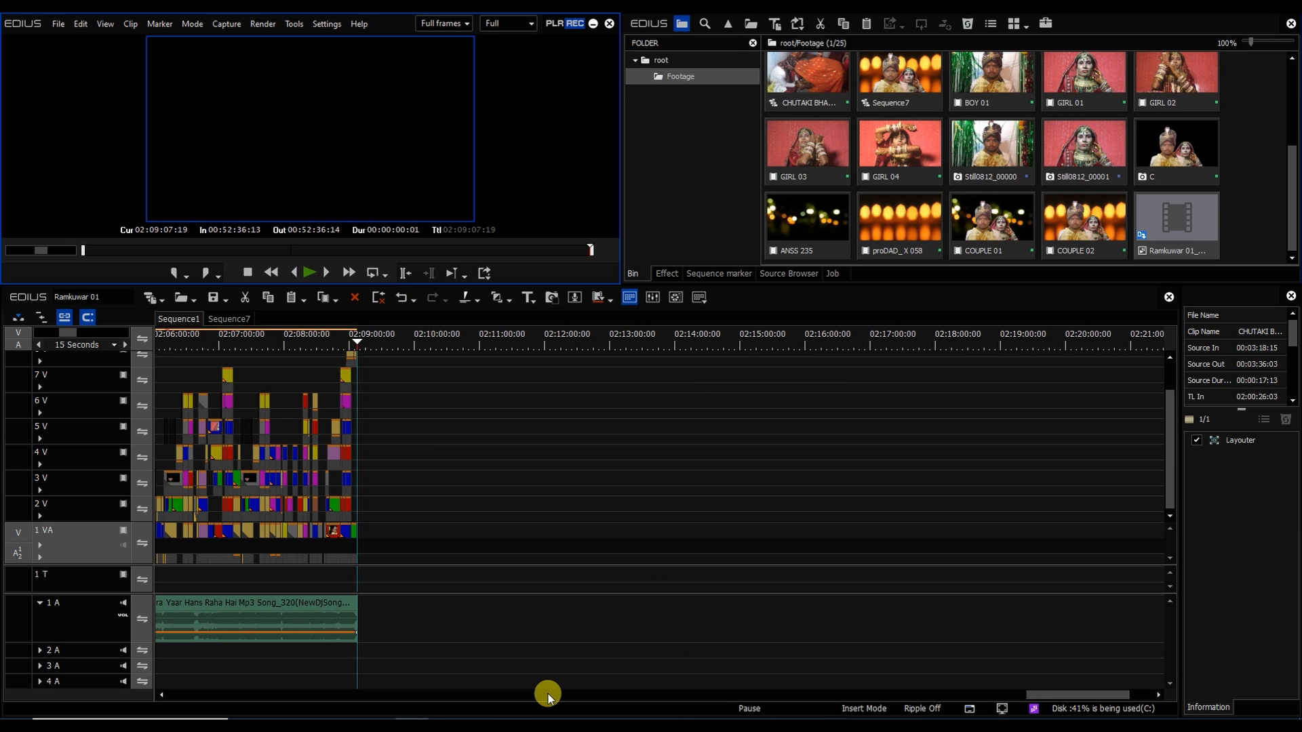
{"action": "key", "text": "o"}
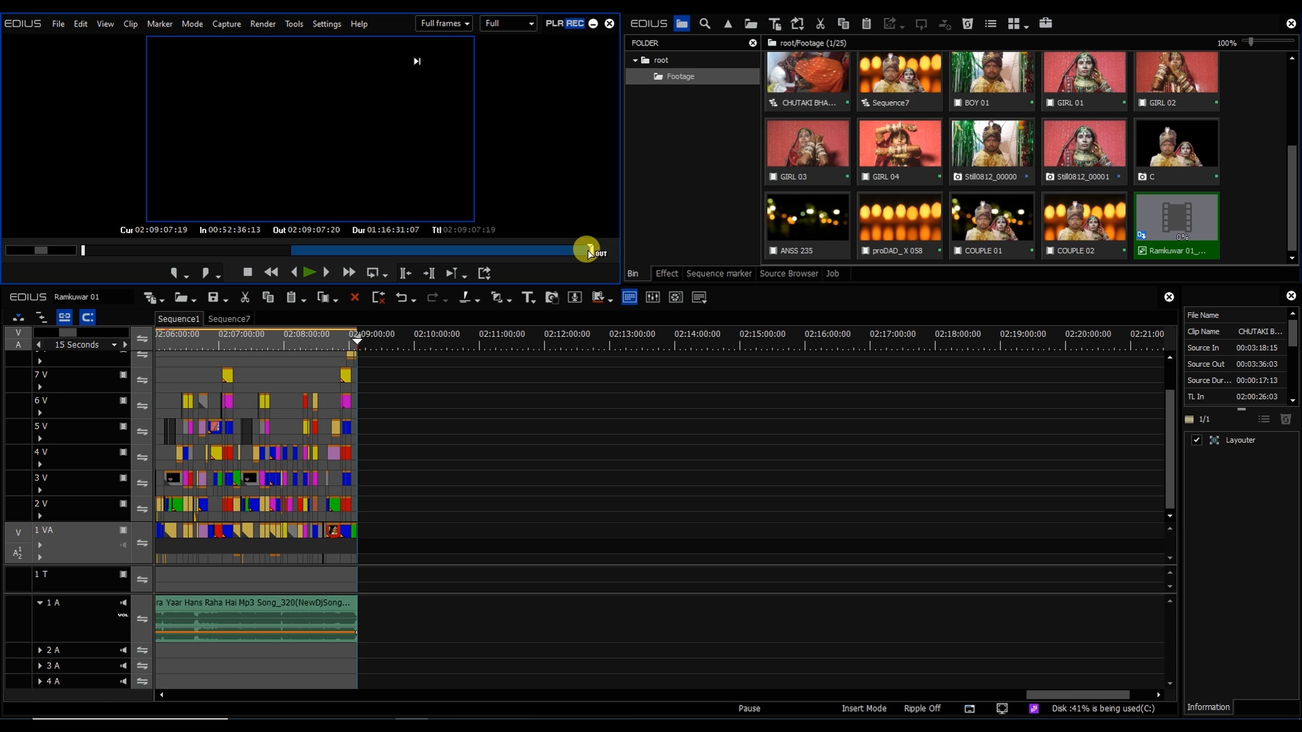
Step: Export the new range with H.264/AVC (NVIDIA) to the OK folder as Part-03, continuing past the warning
{"action": "key", "text": "F11"}
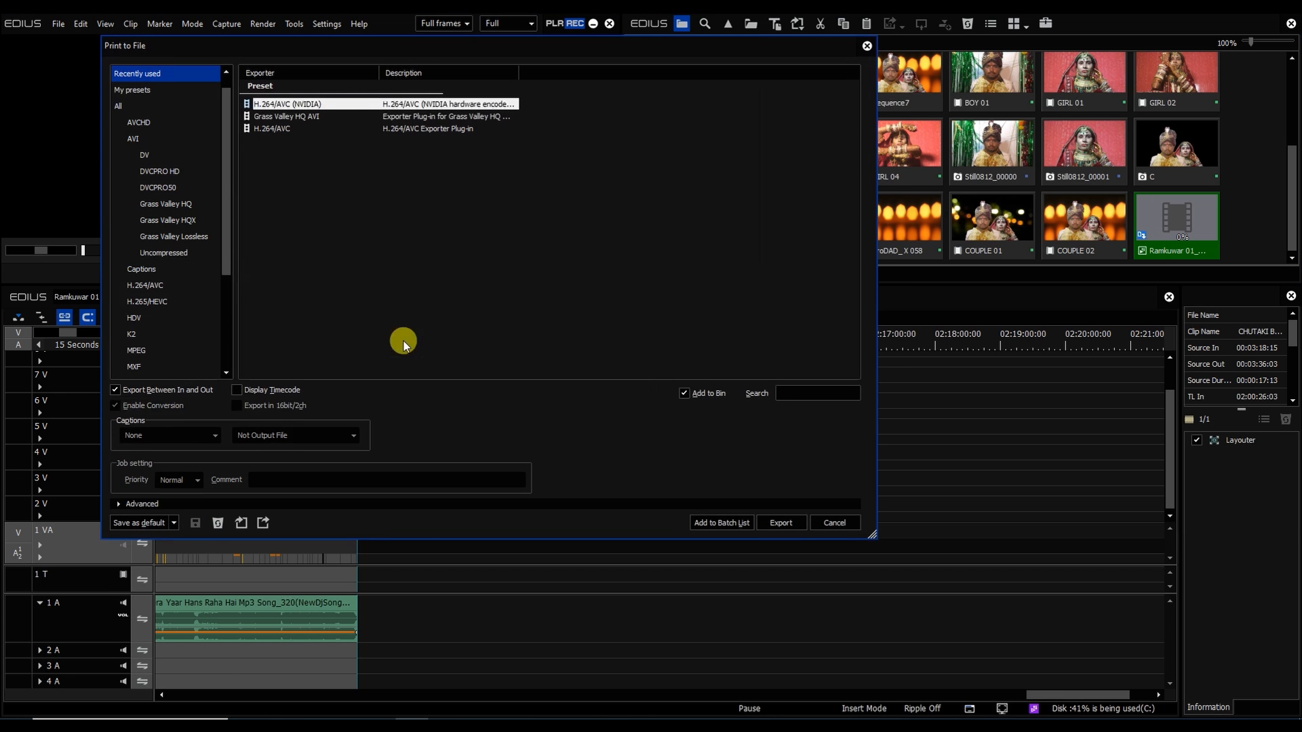
{"action": "left_click", "coordinate": [779, 521]}
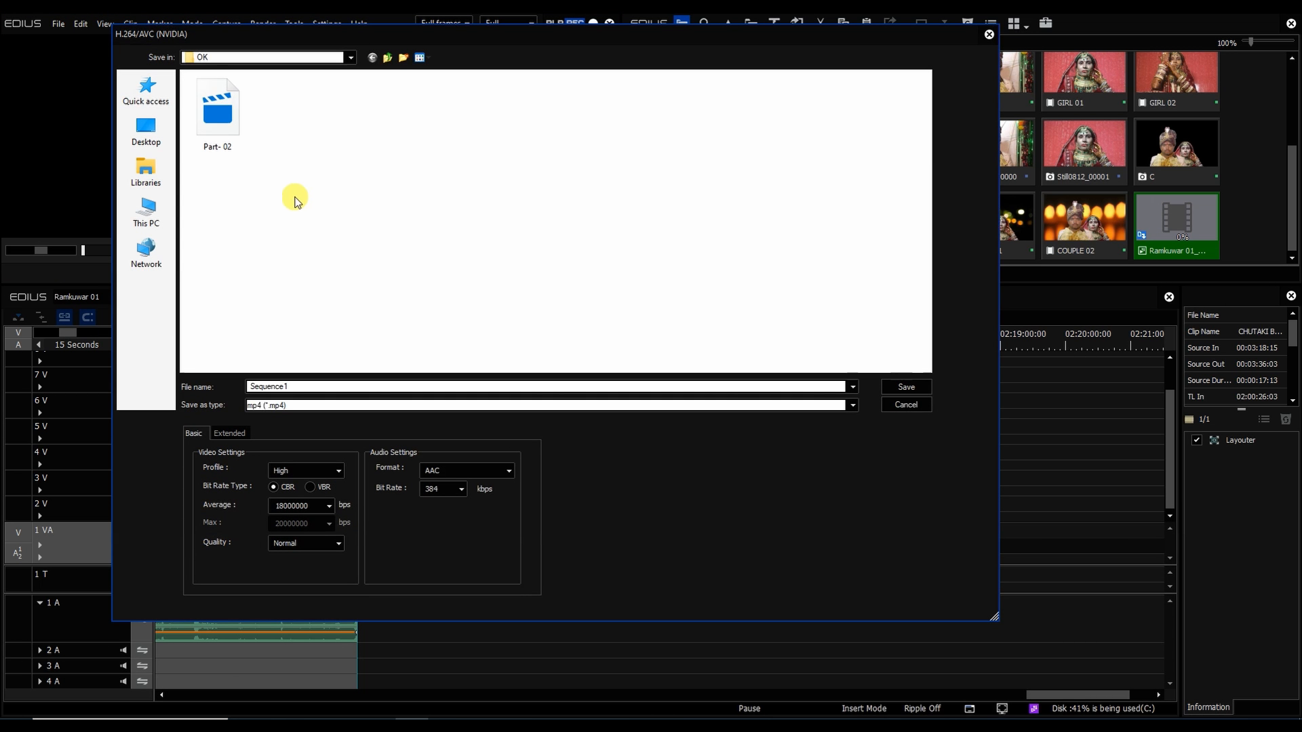
{"action": "double_click", "coordinate": [272, 386]}
{"action": "type", "text": "P"}
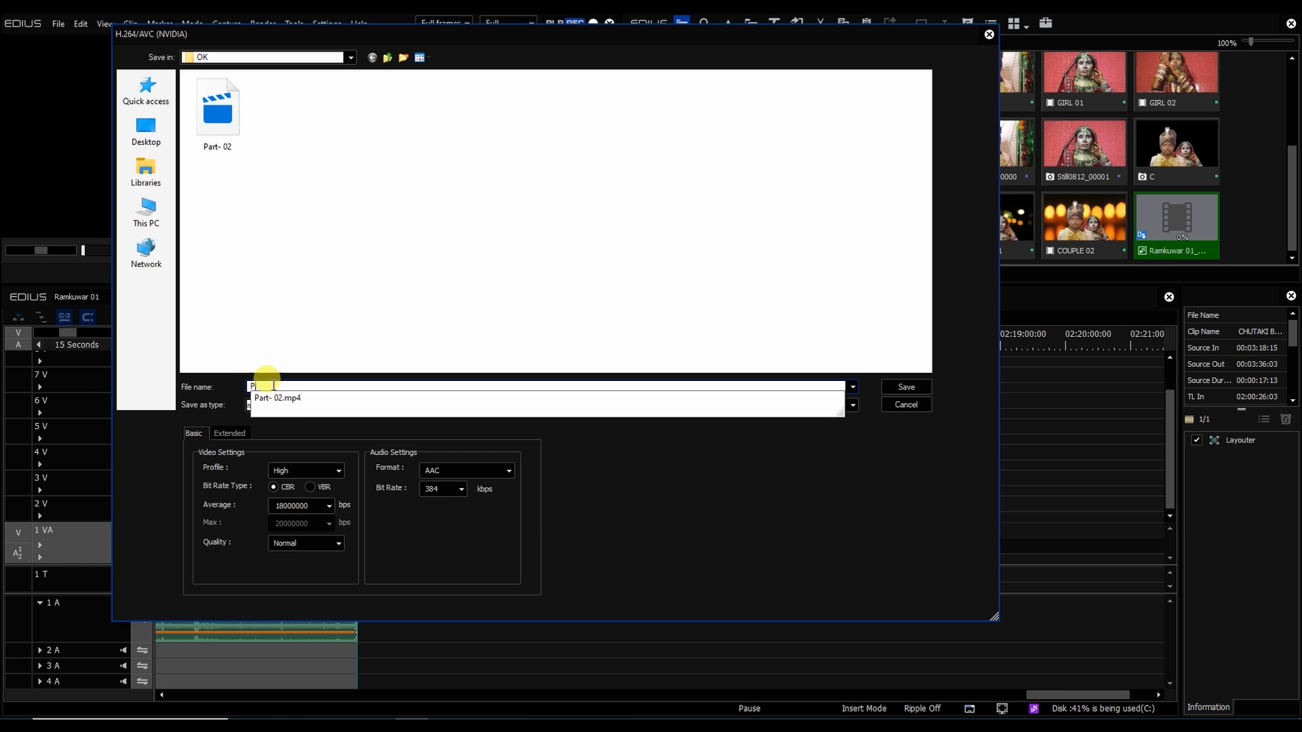
{"action": "type", "text": "art-03"}
{"action": "left_click", "coordinate": [913, 388]}
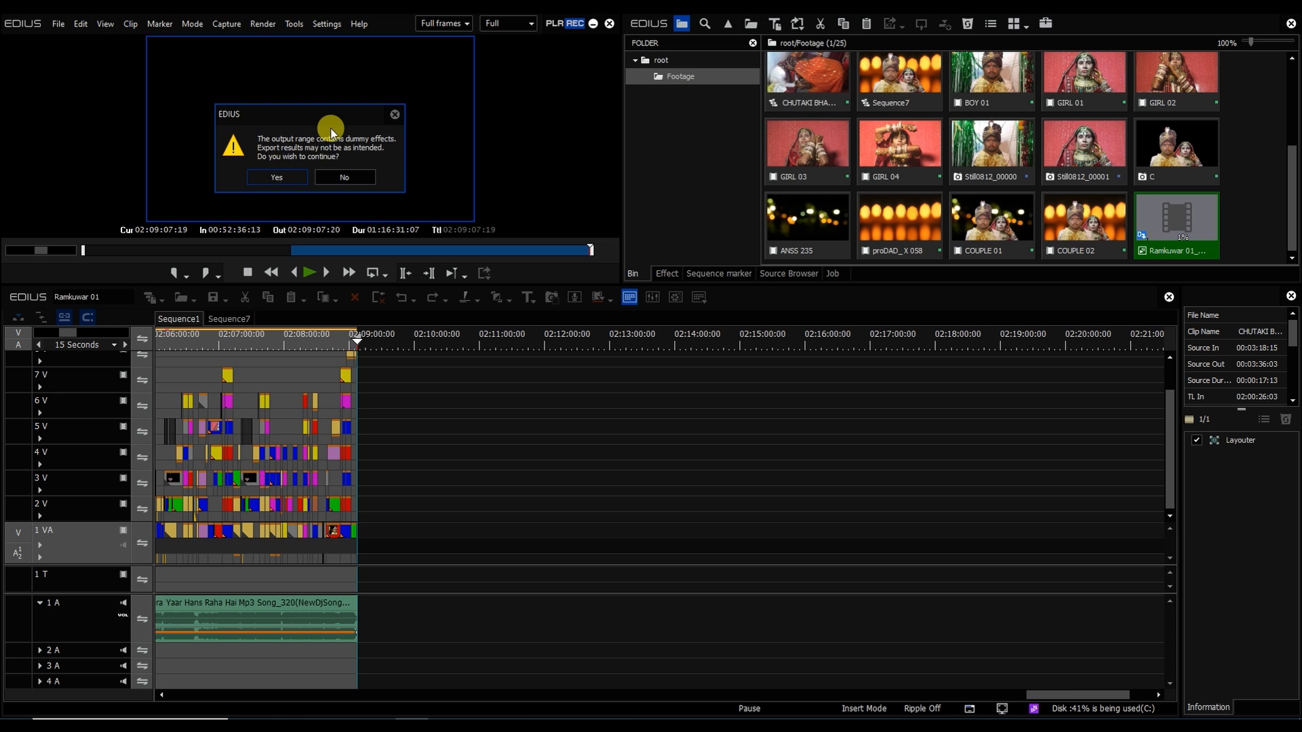
{"action": "left_click", "coordinate": [271, 178]}
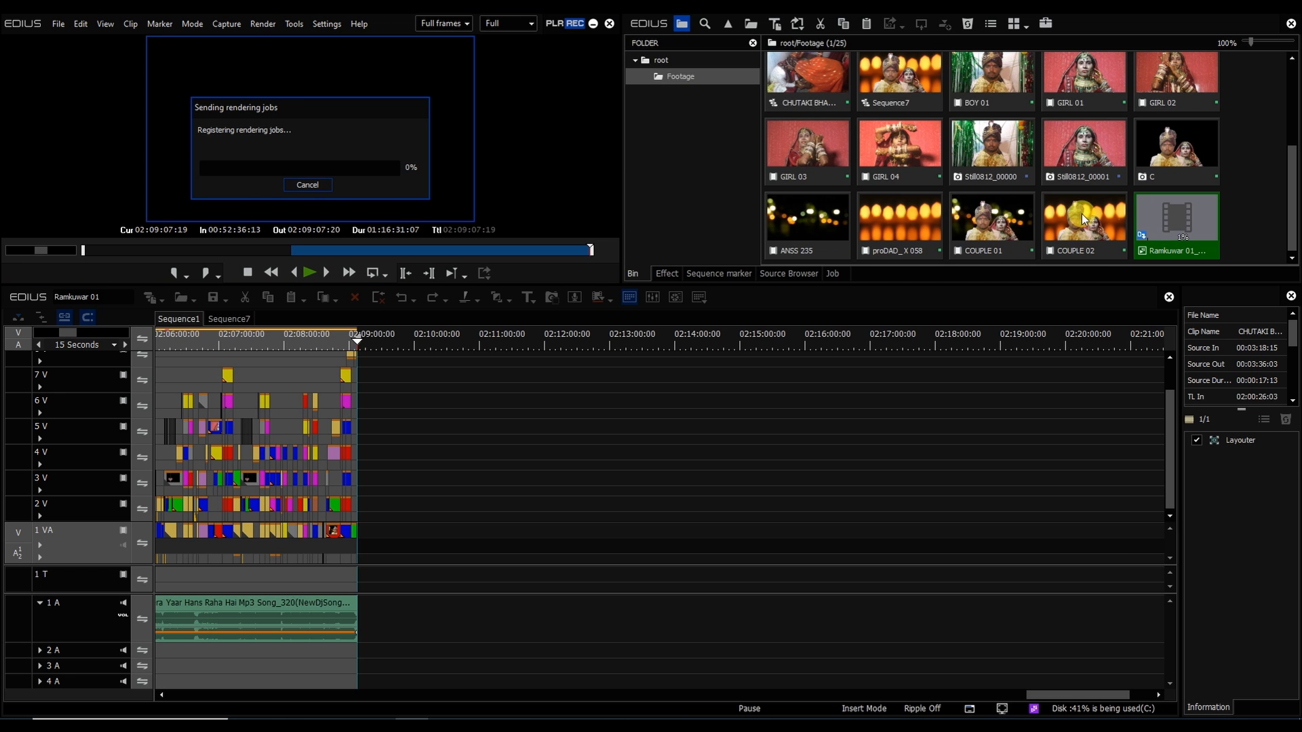
Step: Open the job list and filter it to show only in-progress jobs from all projects
{"action": "left_click", "coordinate": [831, 276]}
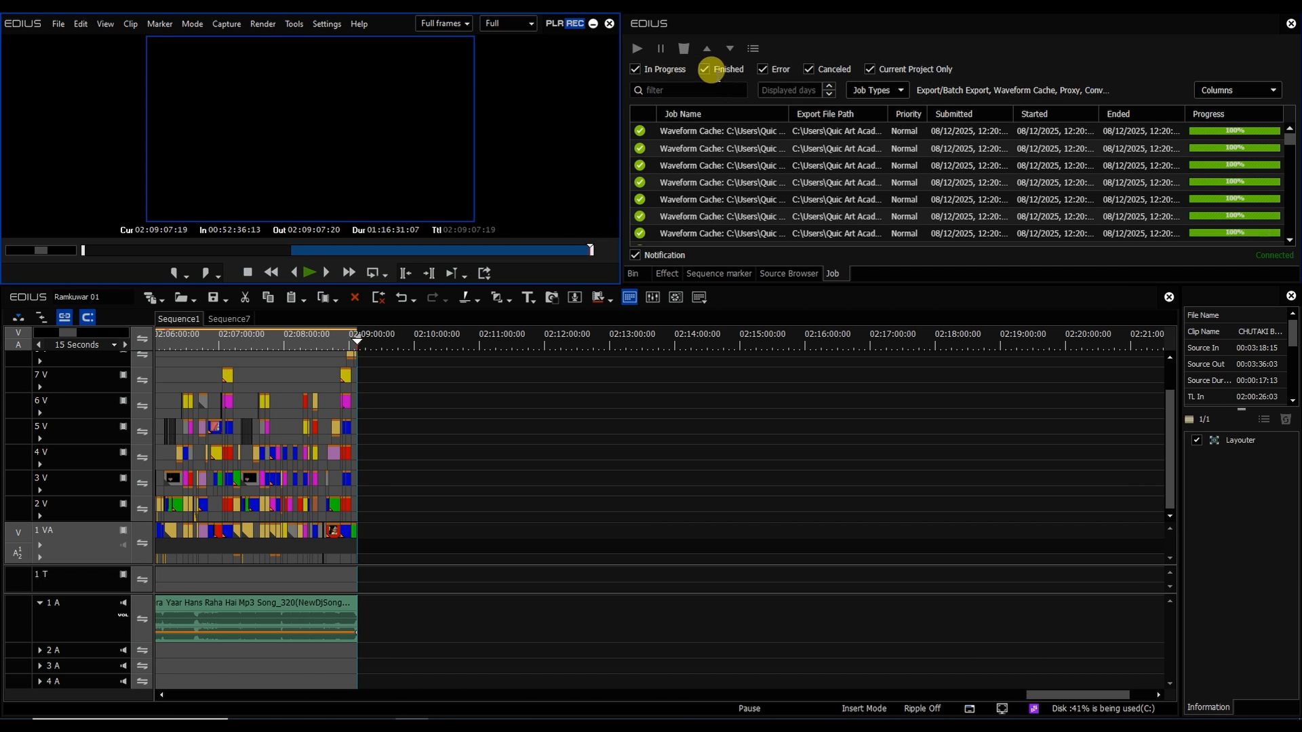
{"action": "left_click", "coordinate": [720, 74]}
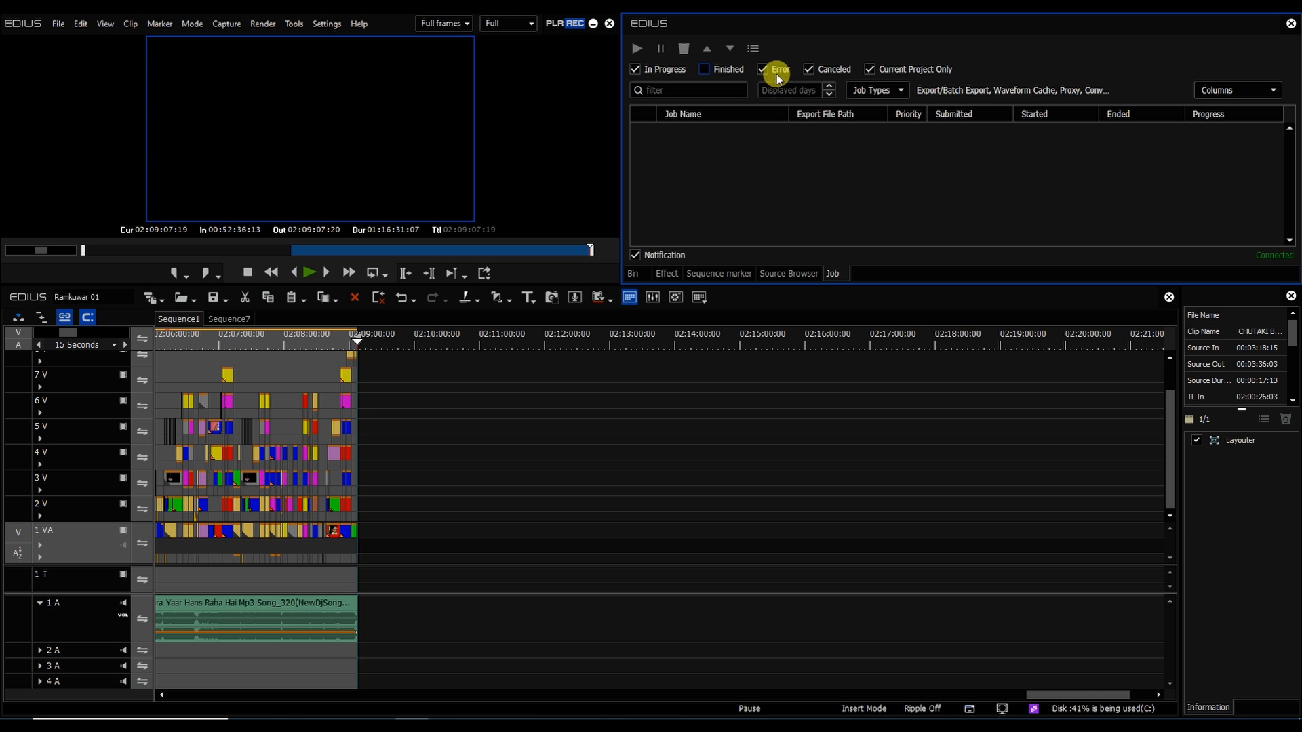
{"action": "left_click", "coordinate": [814, 71]}
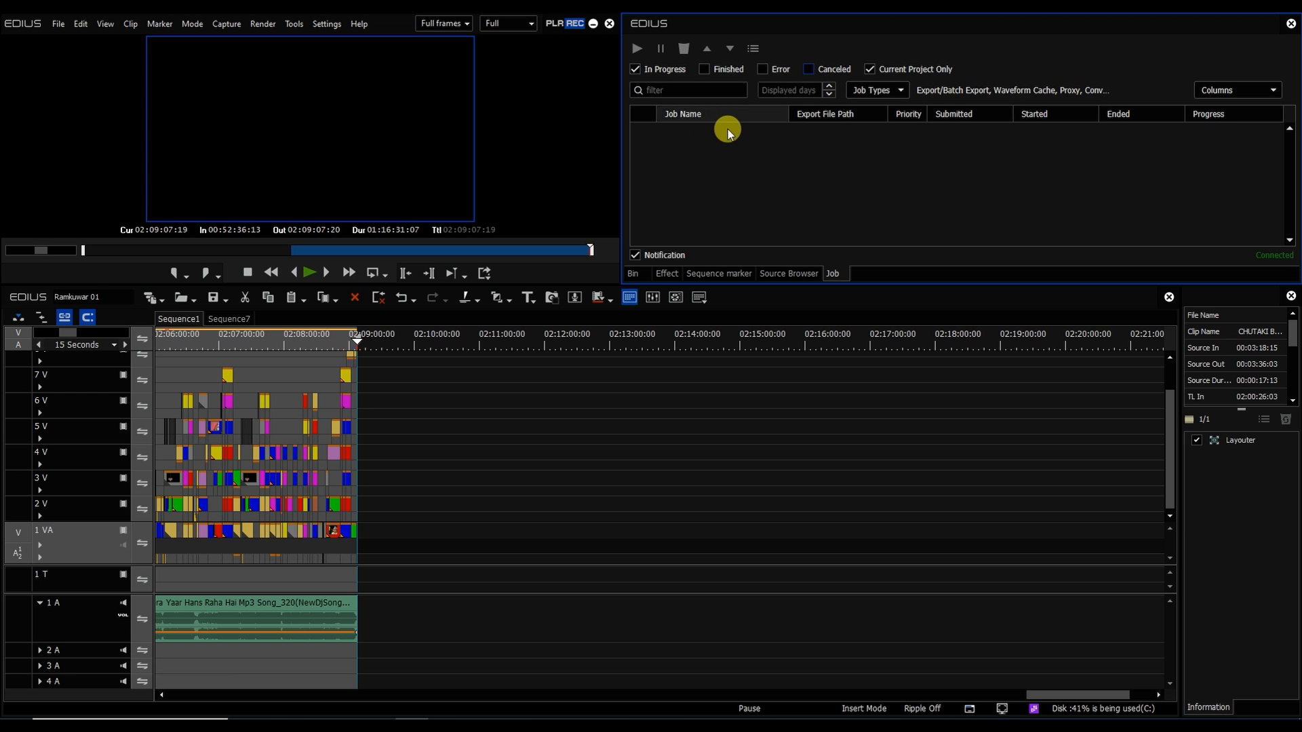
{"action": "left_click", "coordinate": [871, 71]}
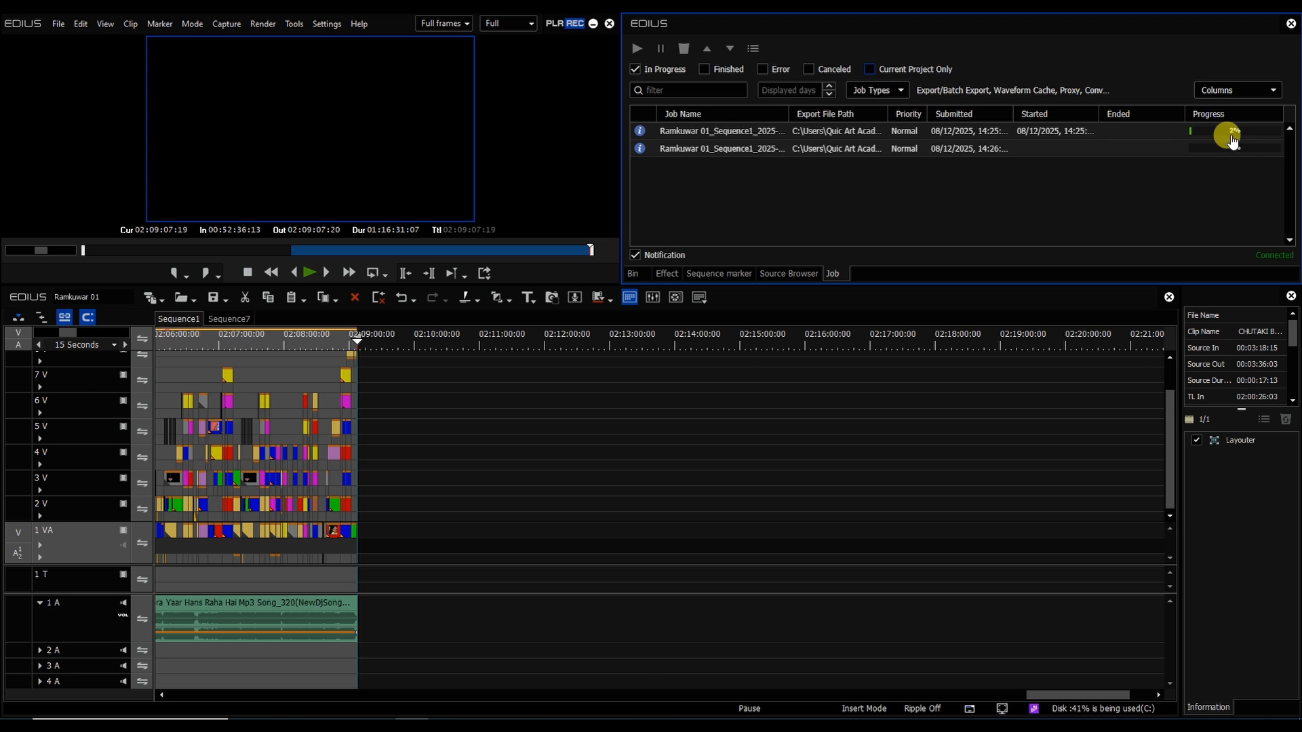
Step: Browse the Ramkuwar OK folder in File Explorer to check the exported files, then close it
{"action": "left_click", "coordinate": [592, 25]}
{"action": "double_click", "coordinate": [1260, 42]}
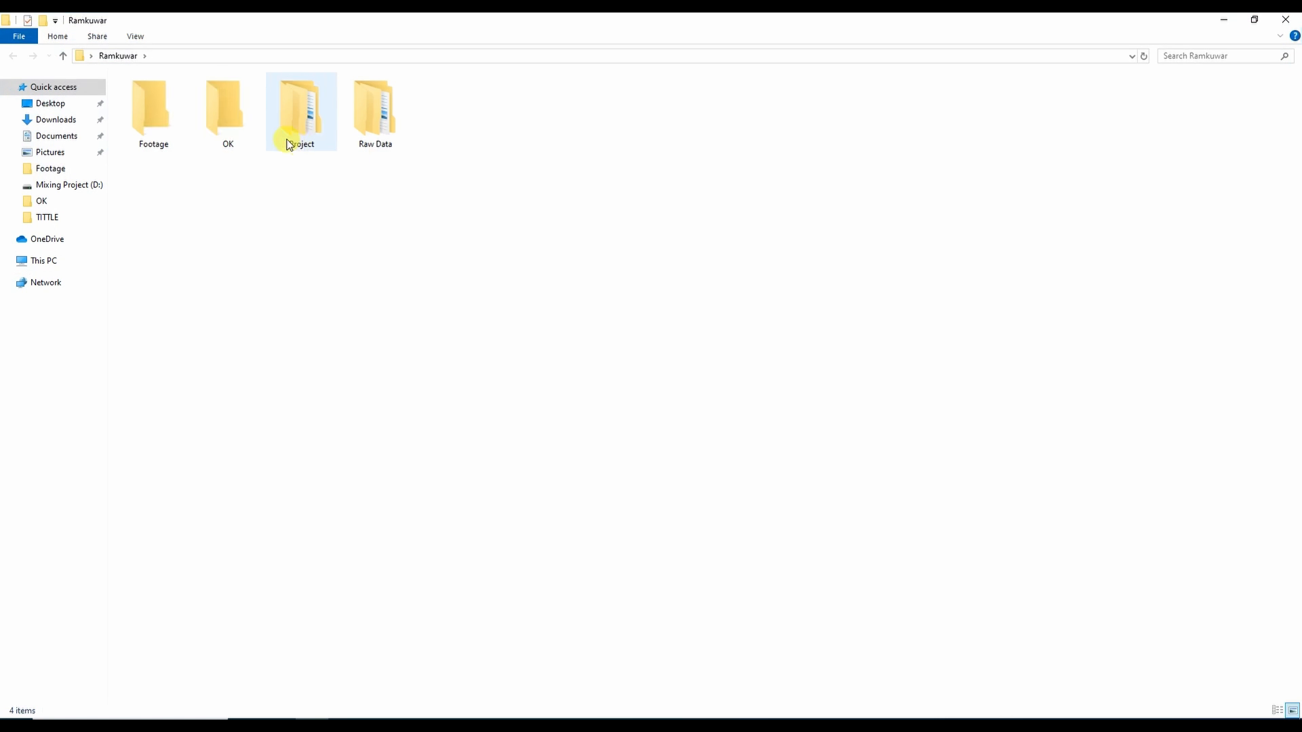
{"action": "double_click", "coordinate": [228, 119]}
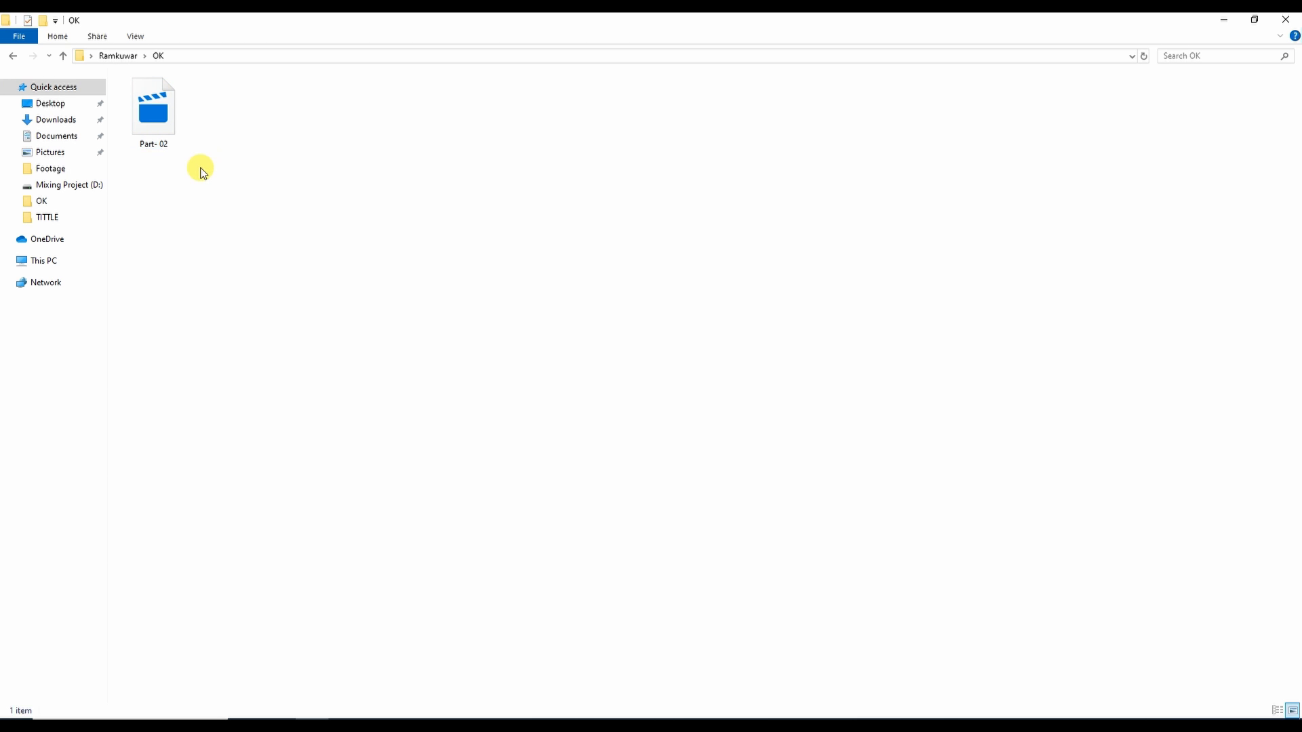
{"action": "left_click", "coordinate": [1292, 26]}
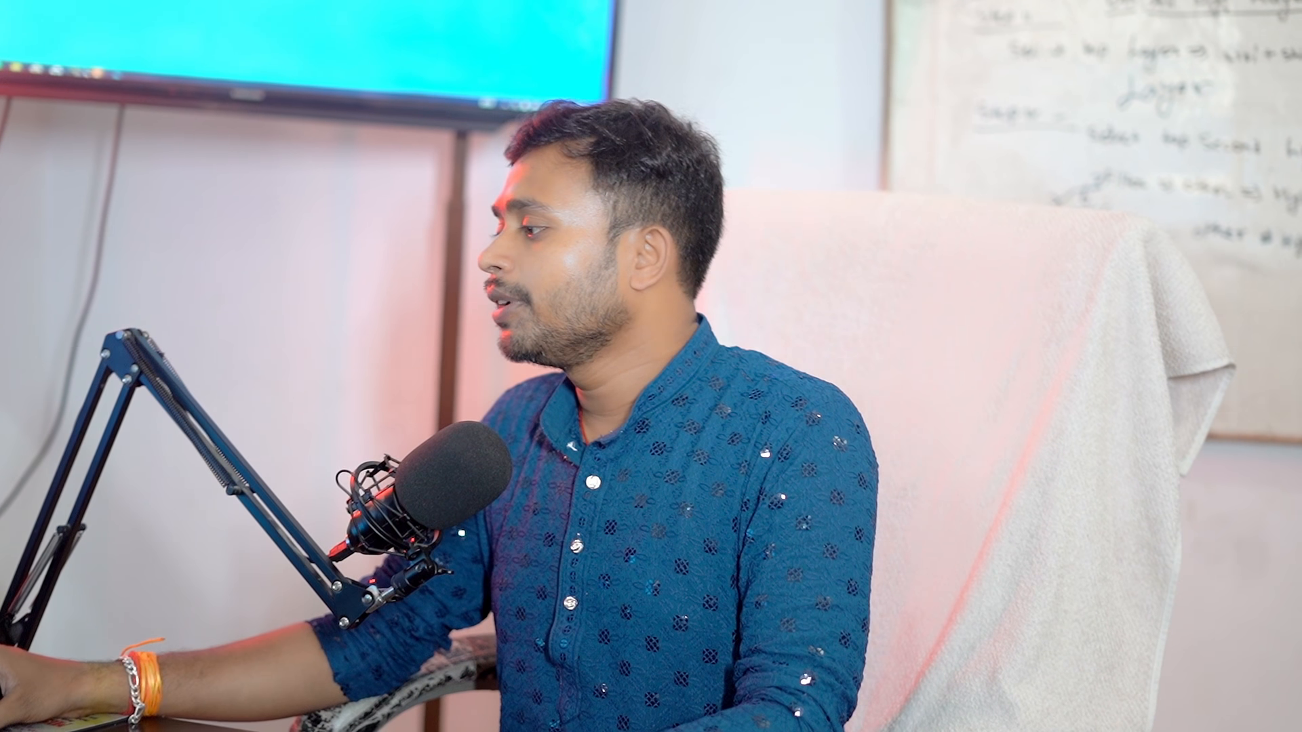